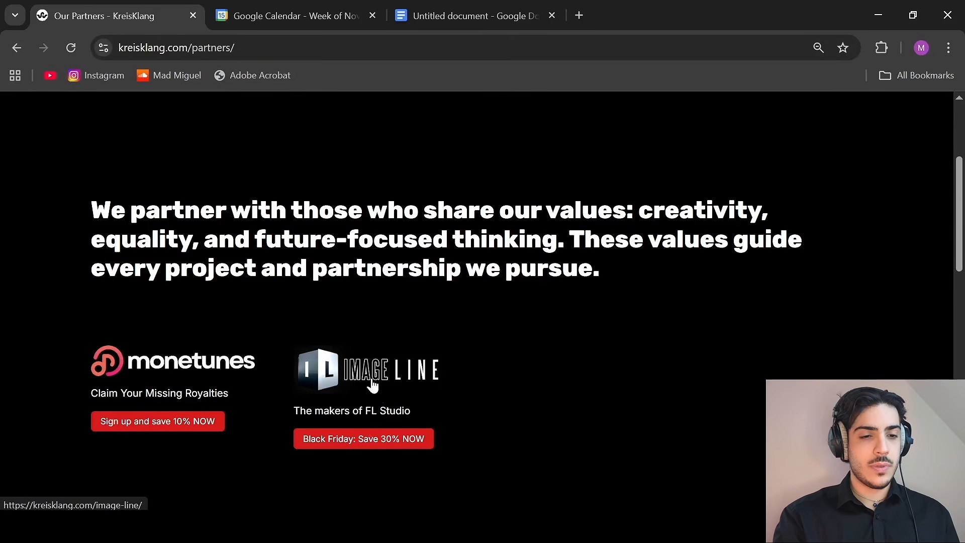
Open the Image-Line partner page and review the FL Studio trial, discount and getting-started information.
{"action": "left_click", "coordinate": [342, 370]}
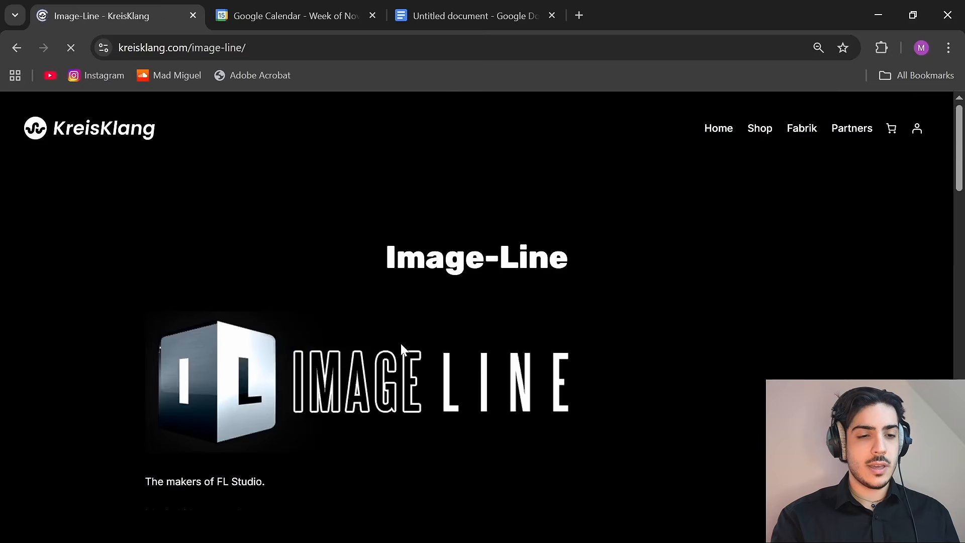
{"action": "scroll", "coordinate": [400, 343], "scroll_direction": "down", "scroll_amount": 20}
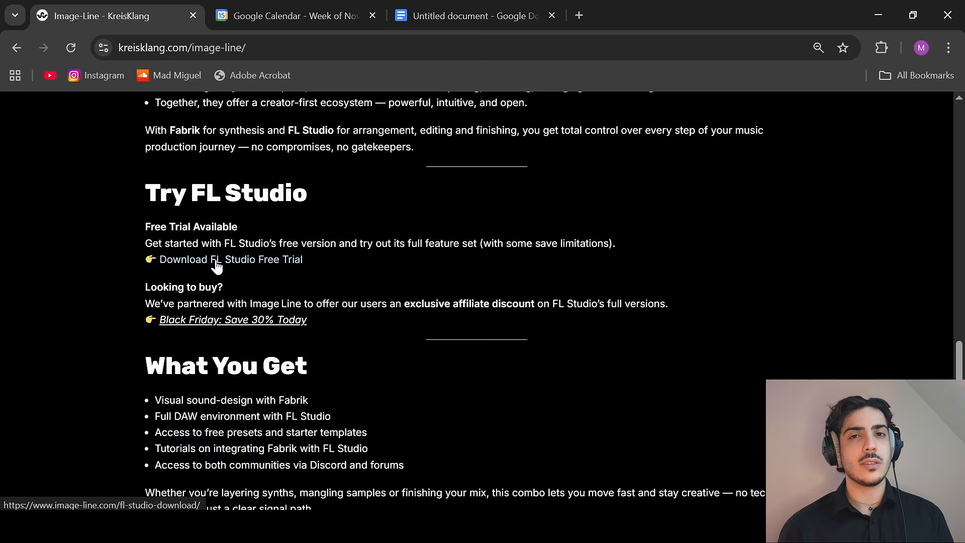
{"action": "scroll", "coordinate": [610, 381], "scroll_direction": "down", "scroll_amount": 5}
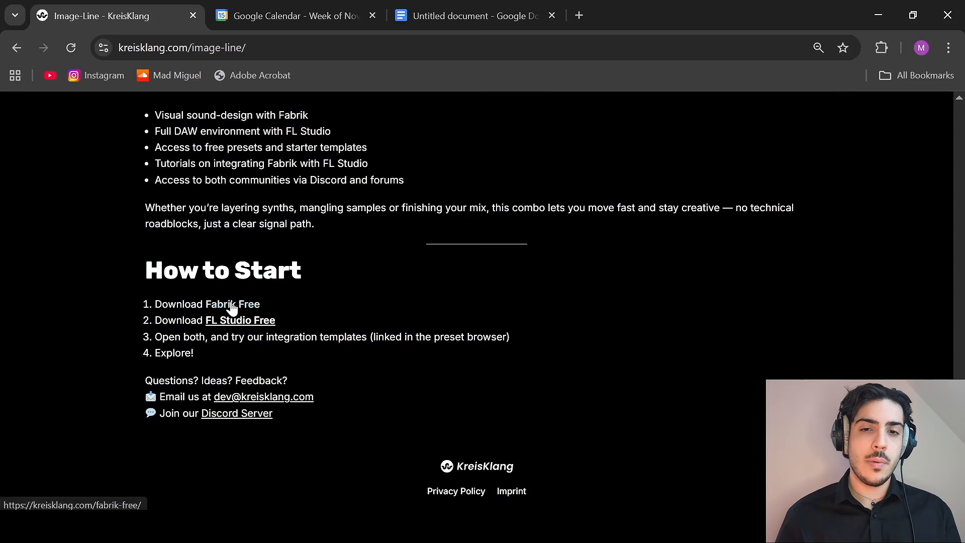
{"action": "scroll", "coordinate": [668, 279], "scroll_direction": "up", "scroll_amount": 20}
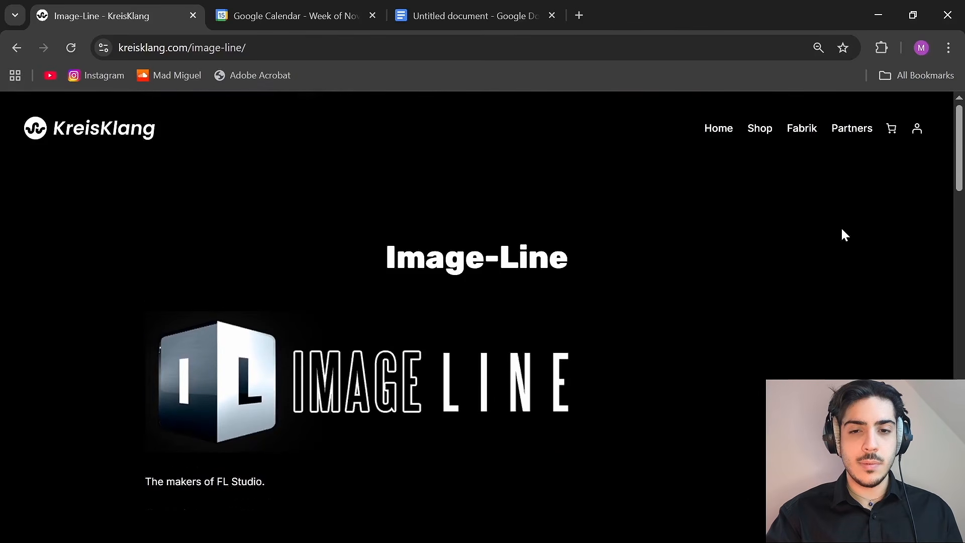
Open the account page and examine the Fabrik download links and the install paths for Windows, Mac VST3 and Mac AU.
{"action": "left_click", "coordinate": [917, 129]}
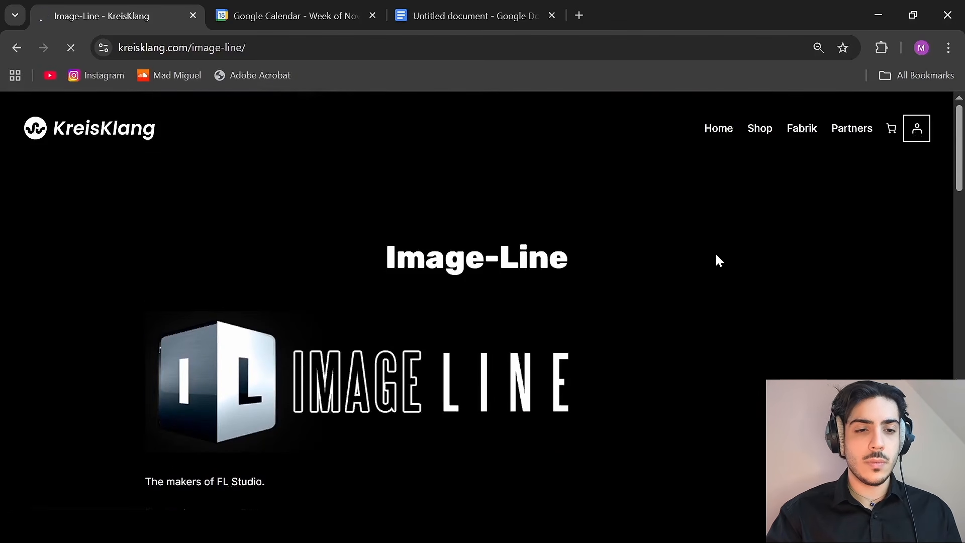
{"action": "scroll", "coordinate": [665, 279], "scroll_direction": "down", "scroll_amount": 5}
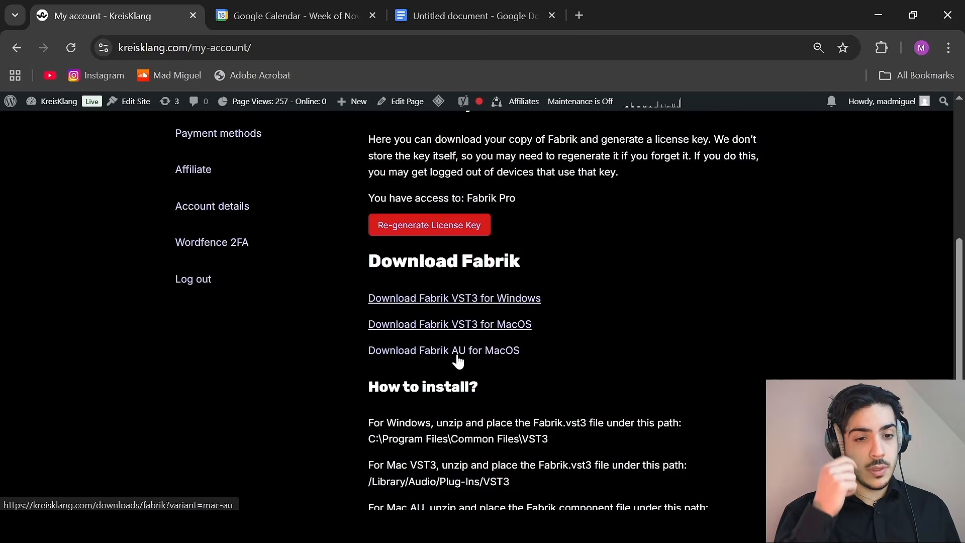
{"action": "scroll", "coordinate": [457, 360], "scroll_direction": "down", "scroll_amount": 2}
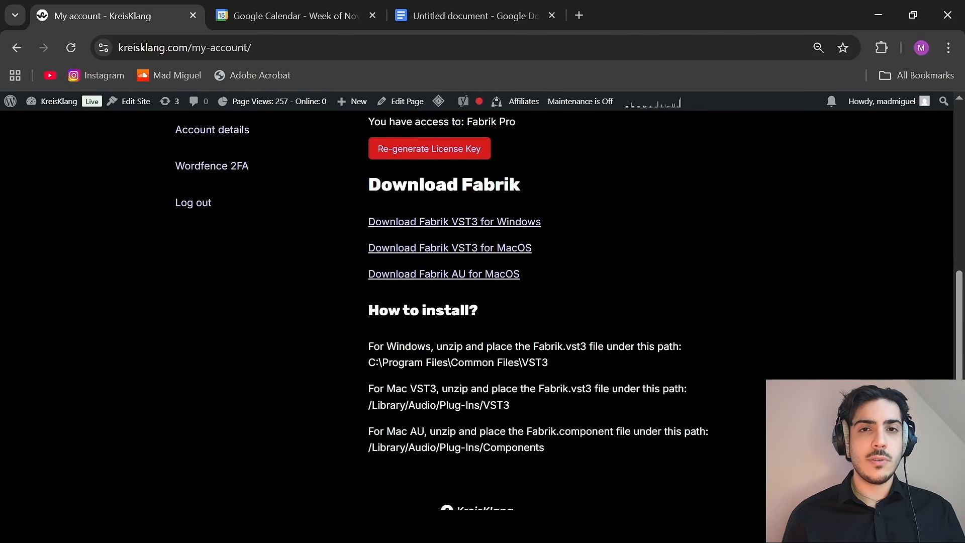
{"action": "left_click_drag", "start_coordinate": [369, 363], "coordinate": [556, 365]}
{"action": "left_click_drag", "start_coordinate": [525, 407], "coordinate": [359, 417]}
{"action": "left_click_drag", "start_coordinate": [551, 456], "coordinate": [352, 455]}
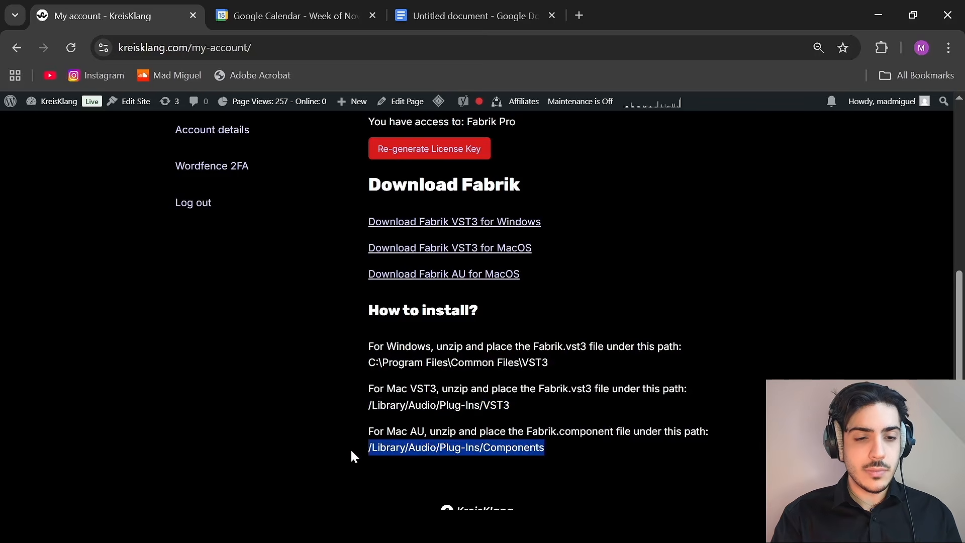
{"action": "scroll", "coordinate": [431, 340], "scroll_direction": "up", "scroll_amount": 9}
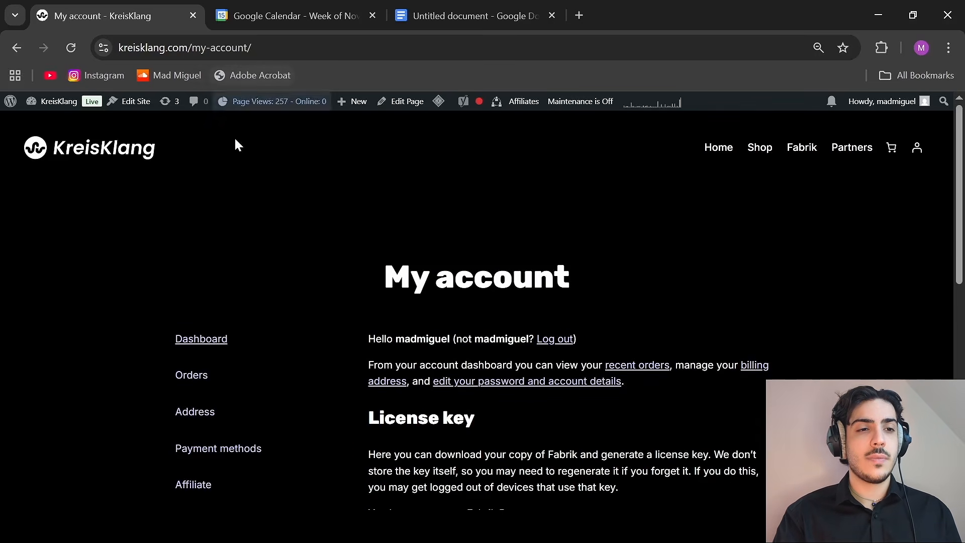
Return to the partners page and open the Cymatics free sample offer.
{"action": "left_click", "coordinate": [16, 48]}
{"action": "scroll", "coordinate": [399, 252], "scroll_direction": "down", "scroll_amount": 5}
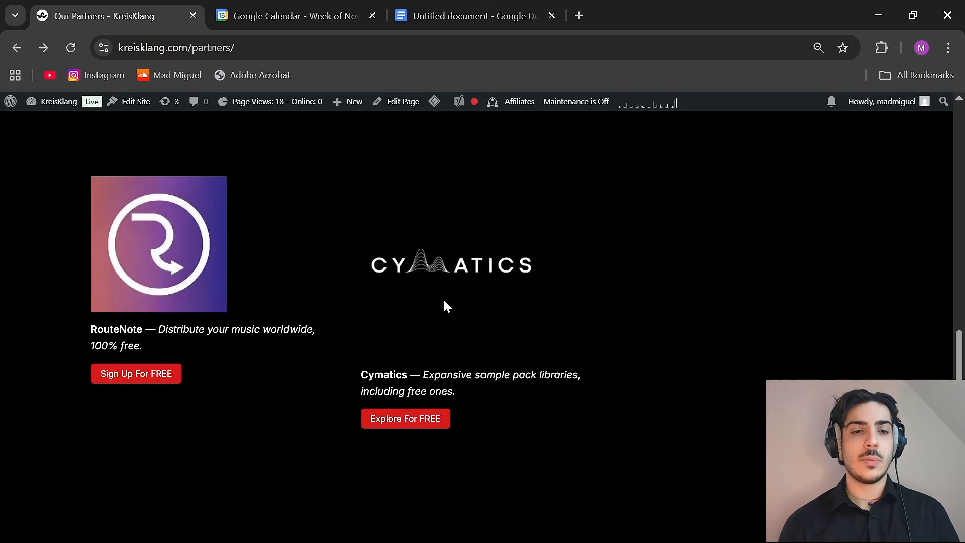
{"action": "left_click", "coordinate": [402, 420]}
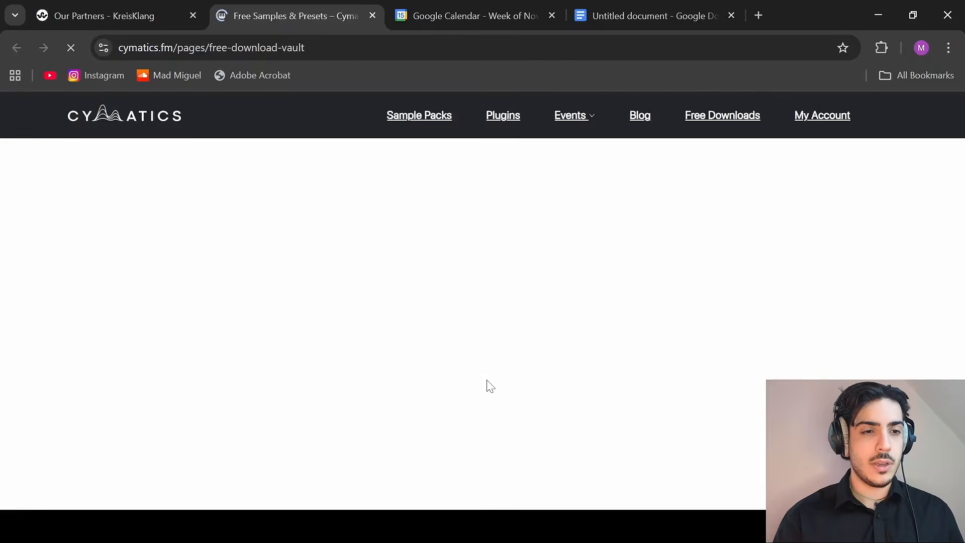
{"action": "scroll", "coordinate": [486, 379], "scroll_direction": "down", "scroll_amount": 1}
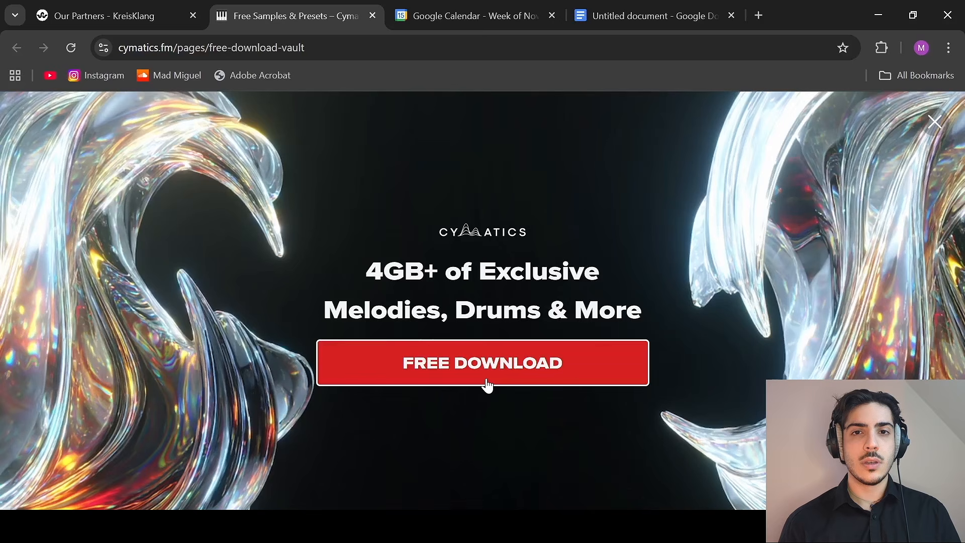
Go back to the KreisKlang partners page and review the Monetunes, Image-Line, RouteNote and Cymatics offers.
{"action": "left_click", "coordinate": [120, 10]}
{"action": "scroll", "coordinate": [398, 384], "scroll_direction": "up", "scroll_amount": 10}
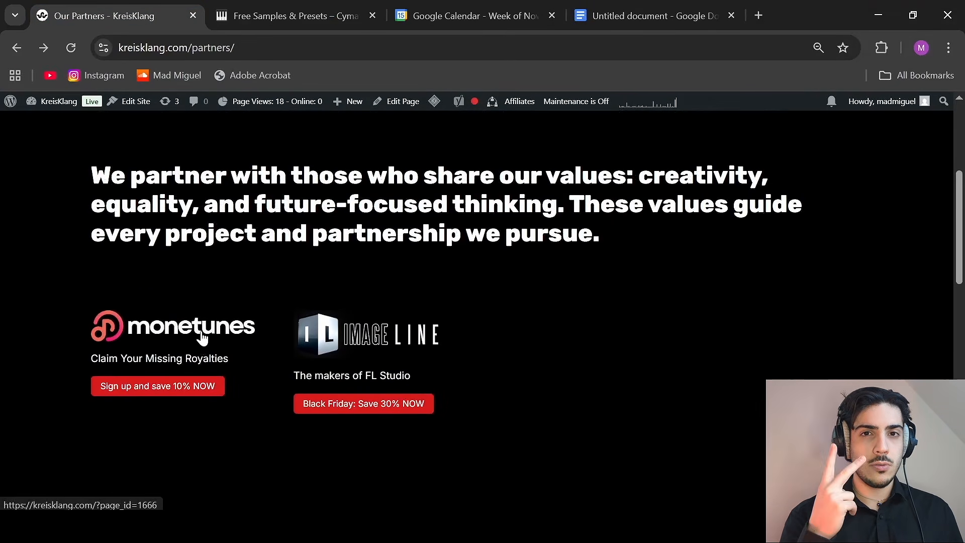
{"action": "scroll", "coordinate": [201, 335], "scroll_direction": "down", "scroll_amount": 10}
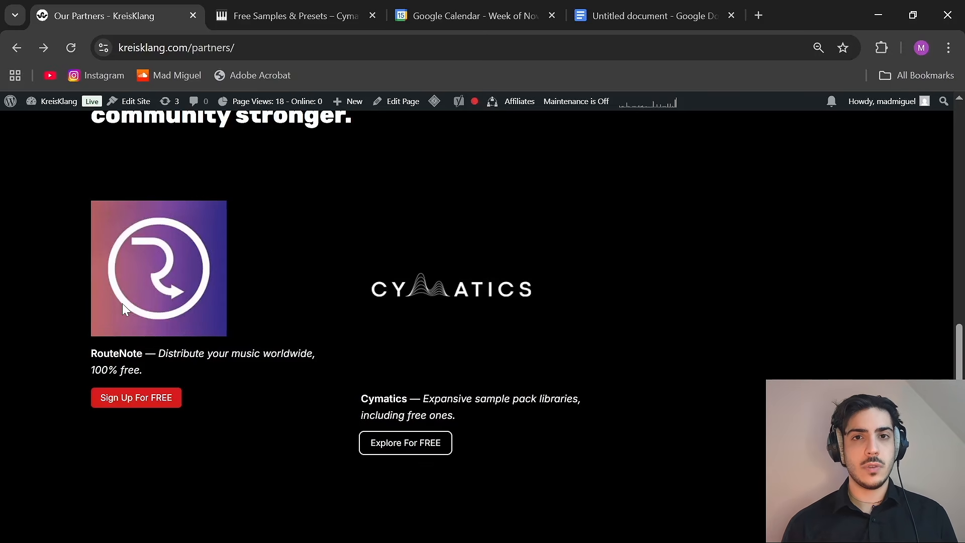
{"action": "scroll", "coordinate": [123, 307], "scroll_direction": "up", "scroll_amount": 10}
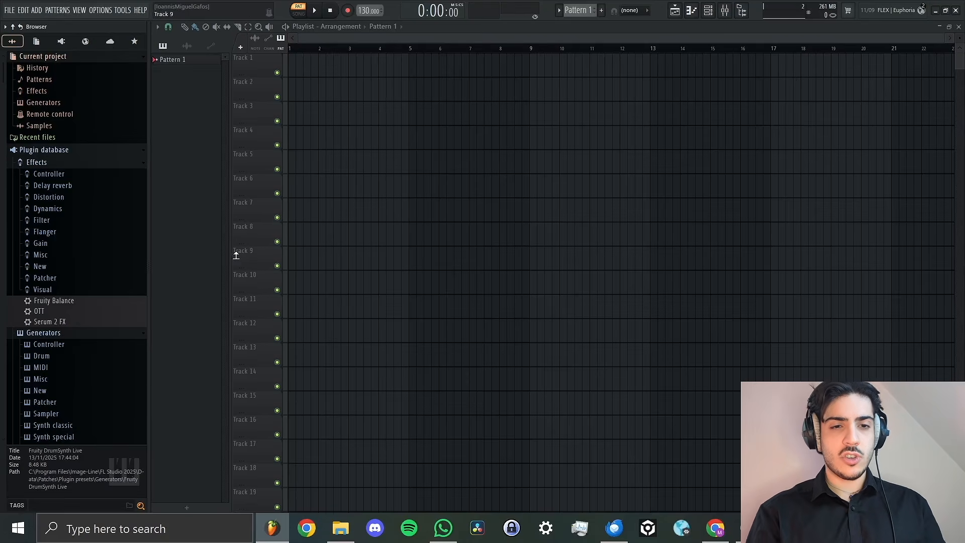
Place Pattern 1 clips in the playlist on Track 1 at bar 1, Track 2 near bar 2 and Track 4 at bar 3.
{"action": "left_click", "coordinate": [307, 76]}
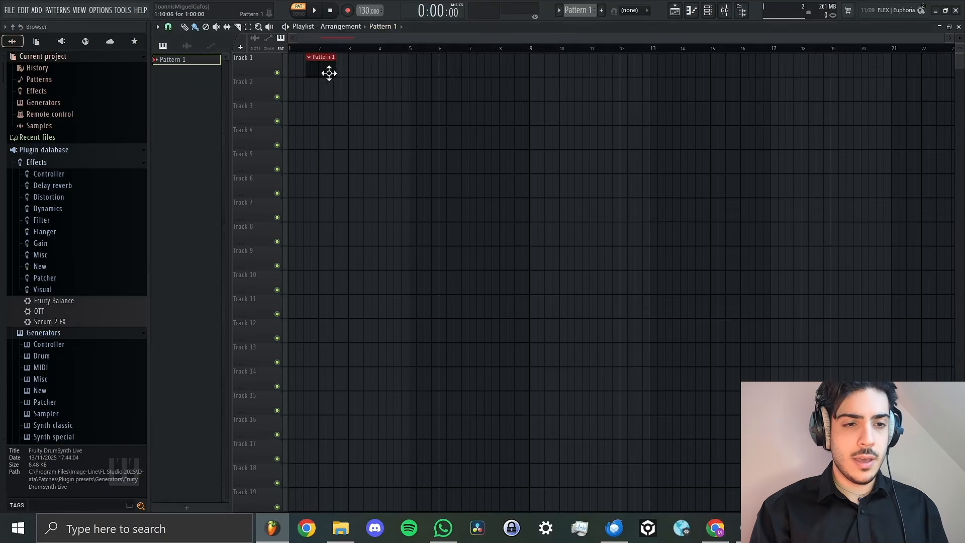
{"action": "left_click_drag", "start_coordinate": [329, 73], "coordinate": [306, 71]}
{"action": "left_click", "coordinate": [321, 93]}
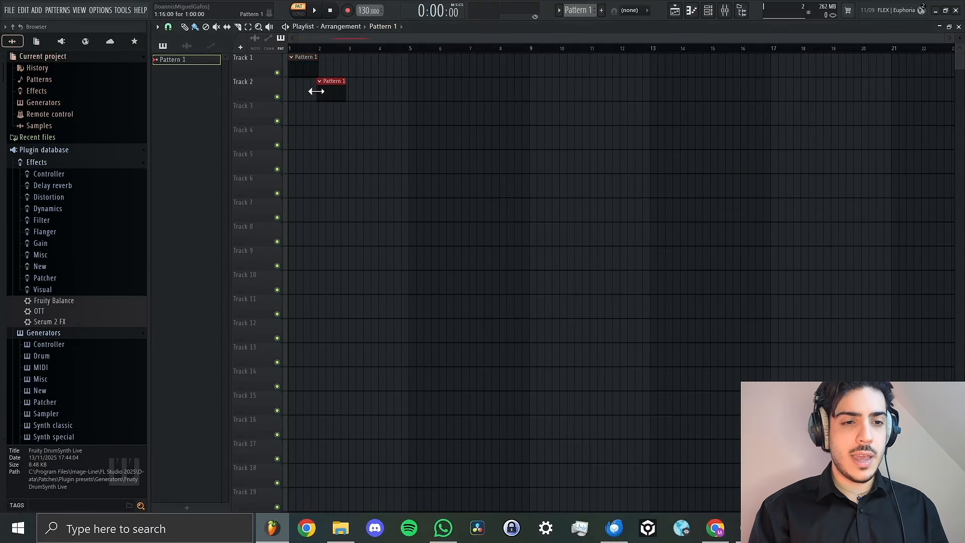
{"action": "left_click", "coordinate": [353, 131]}
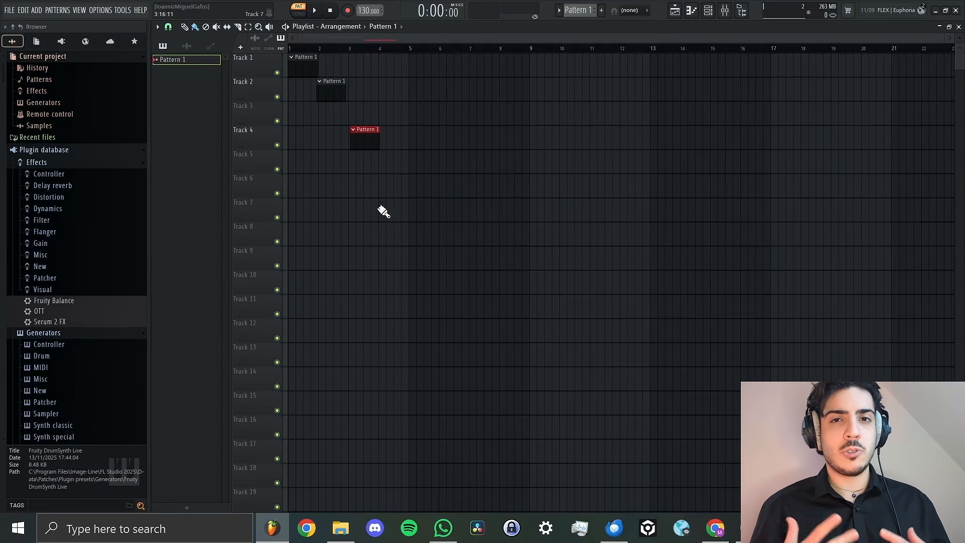
Open the piano roll from the Track 1 pattern clip and show the channel rack over the middle of the note grid.
{"action": "double_click", "coordinate": [305, 63]}
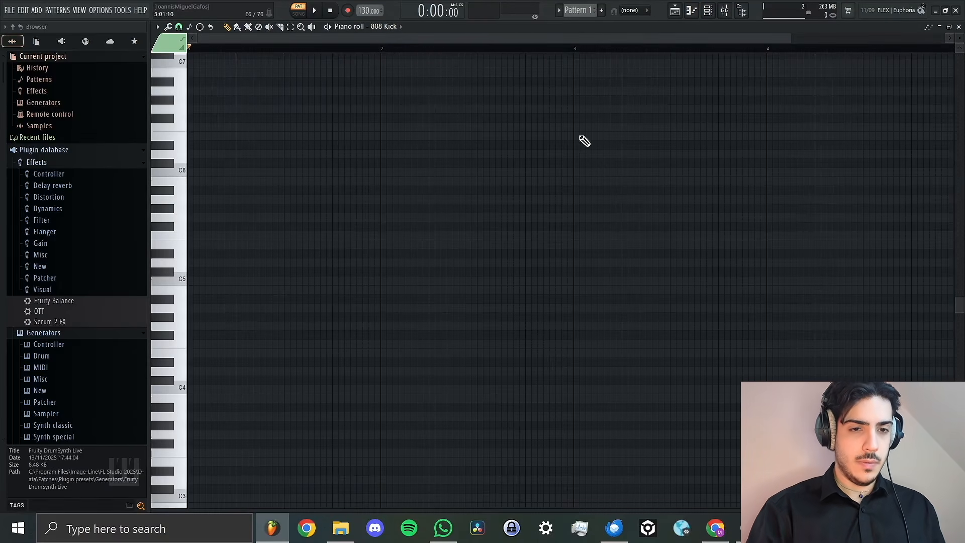
{"action": "left_click", "coordinate": [709, 10]}
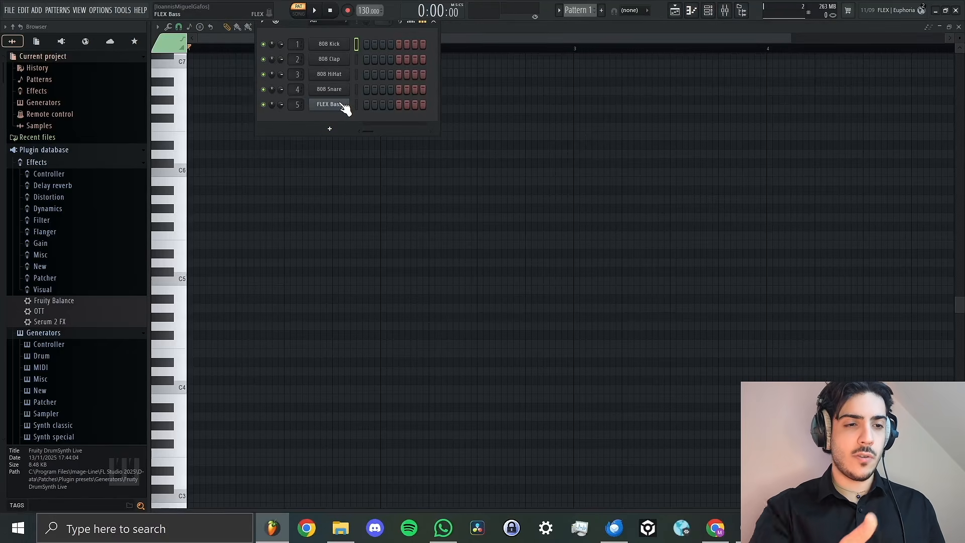
{"action": "left_click_drag", "start_coordinate": [298, 24], "coordinate": [416, 144]}
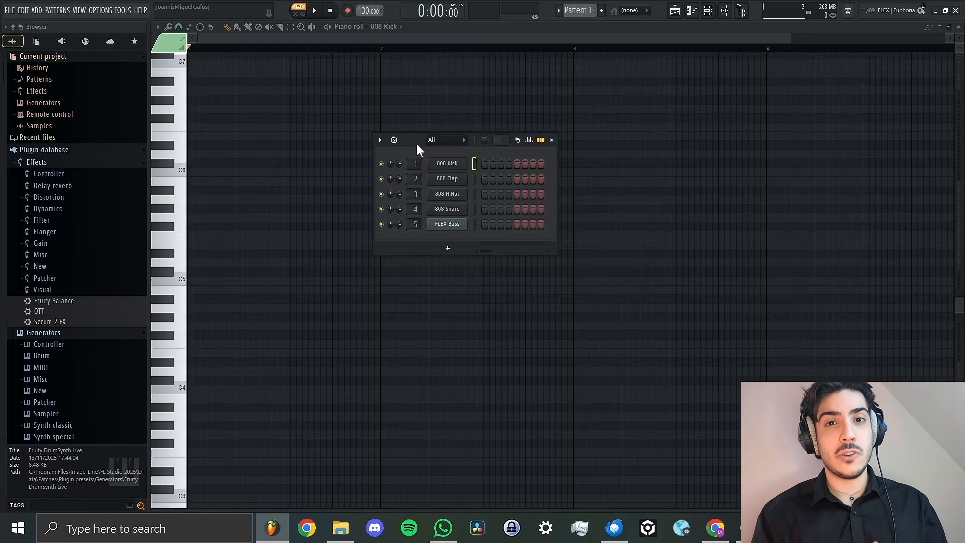
Open the plugin manager to inspect the installed plugins and search paths, and close it together with the project settings.
{"action": "left_click", "coordinate": [39, 12]}
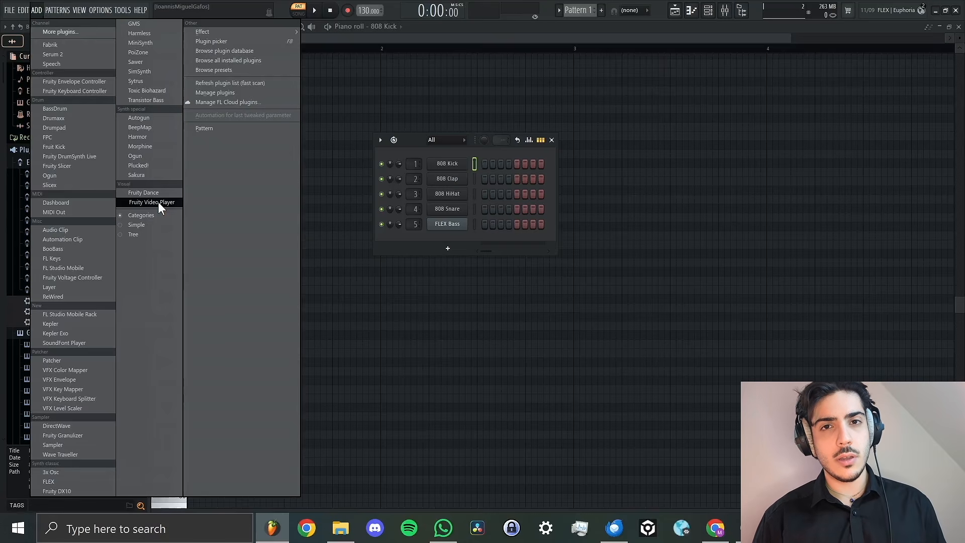
{"action": "left_click", "coordinate": [100, 10]}
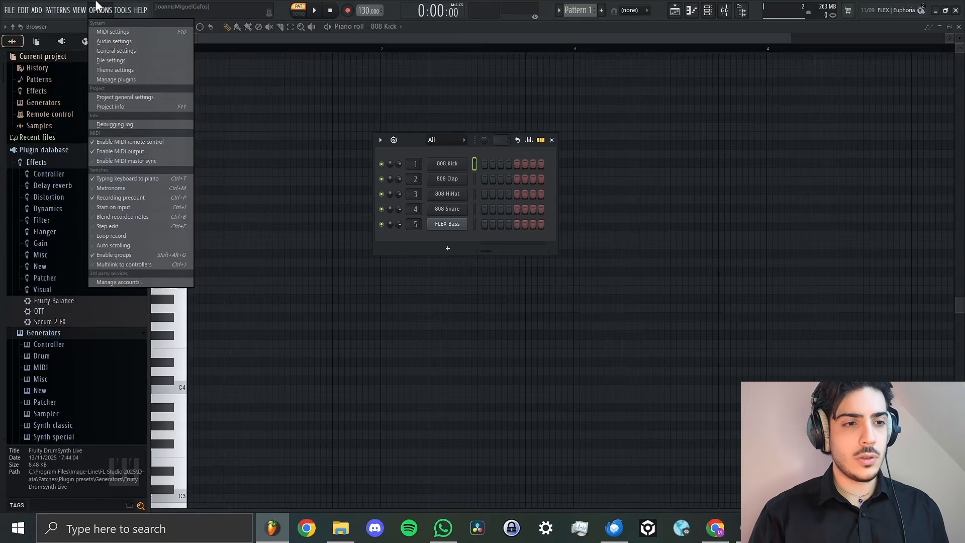
{"action": "left_click", "coordinate": [122, 61]}
{"action": "left_click", "coordinate": [117, 12]}
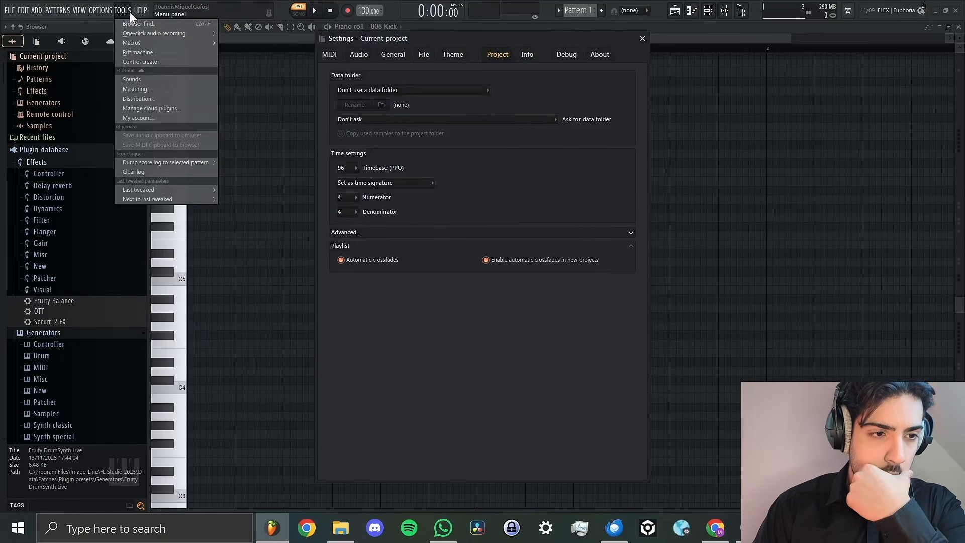
{"action": "mouse_move", "coordinate": [107, 10]}
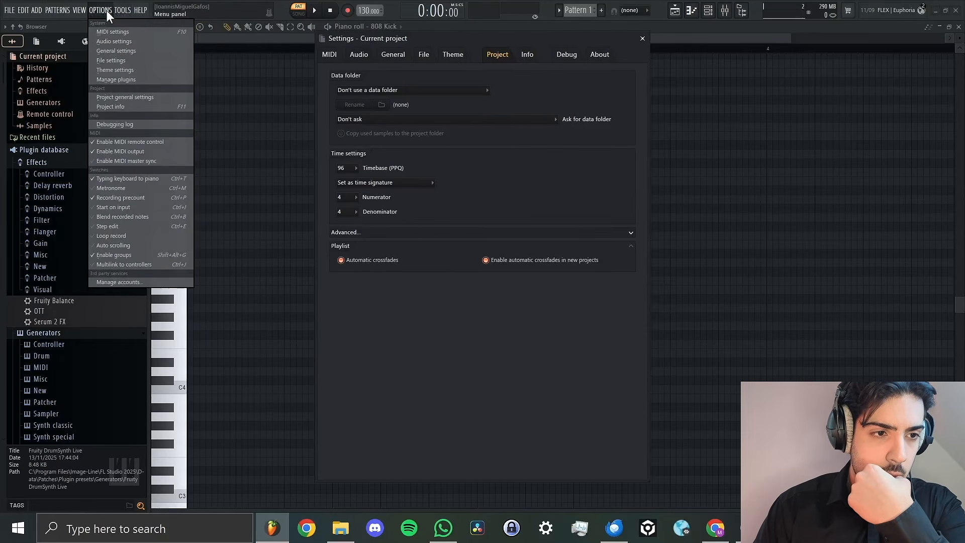
{"action": "left_click", "coordinate": [119, 79]}
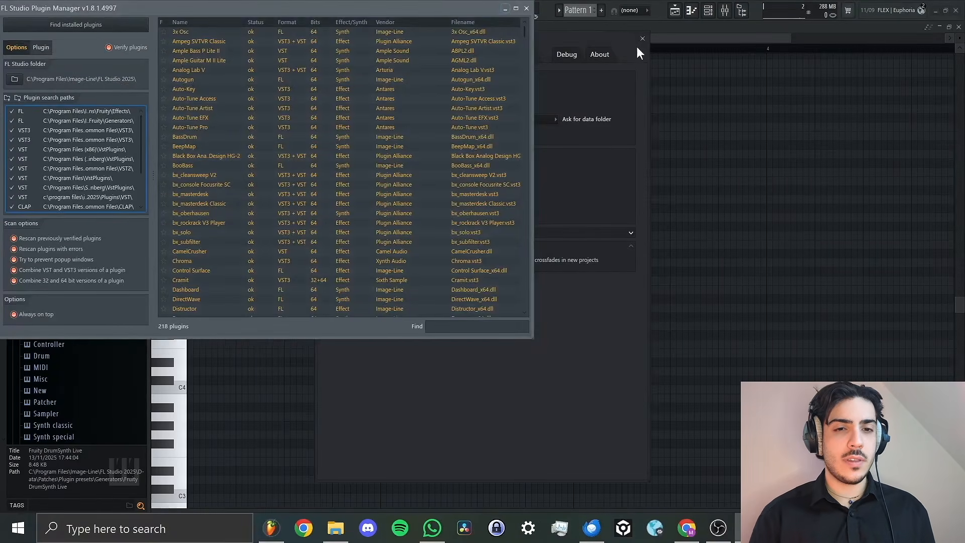
{"action": "left_click_drag", "start_coordinate": [284, 6], "coordinate": [355, 26]}
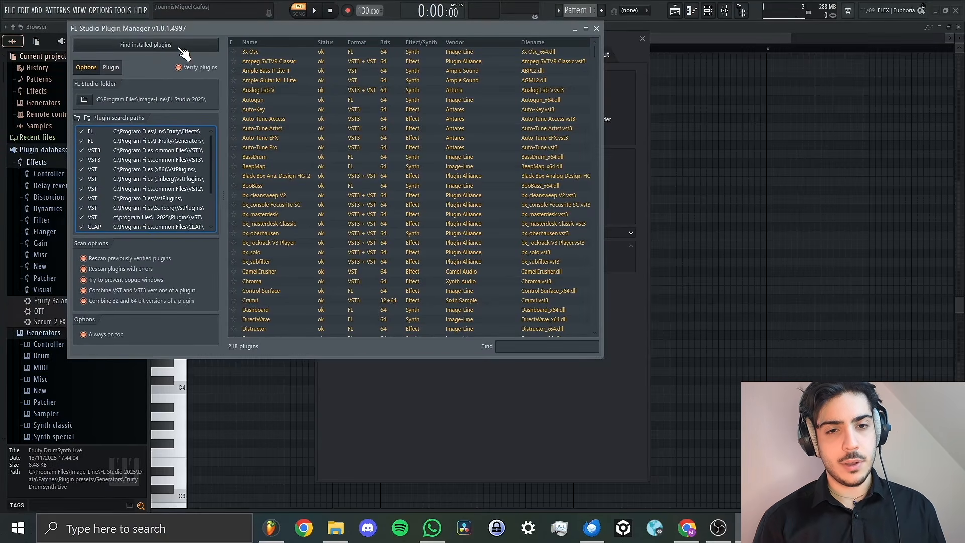
{"action": "left_click", "coordinate": [642, 38]}
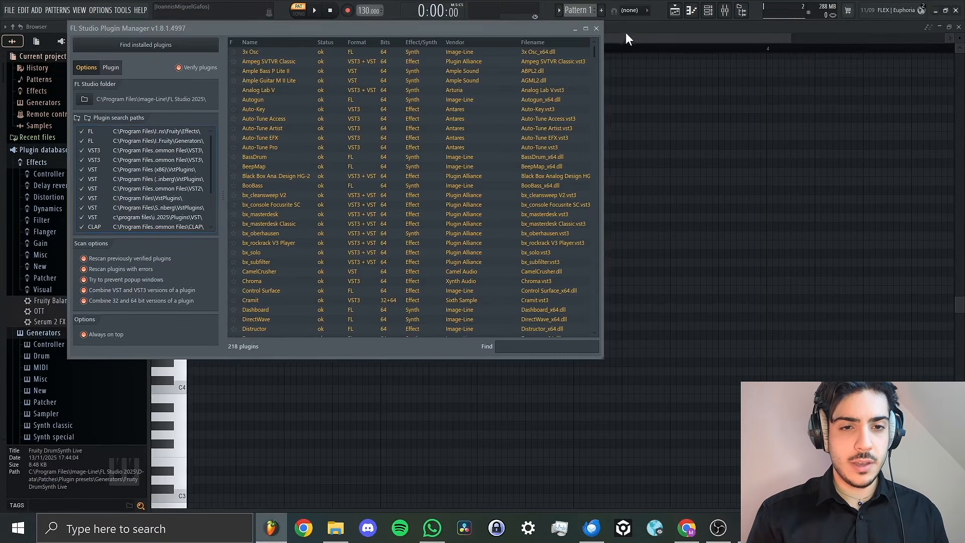
{"action": "left_click", "coordinate": [596, 28]}
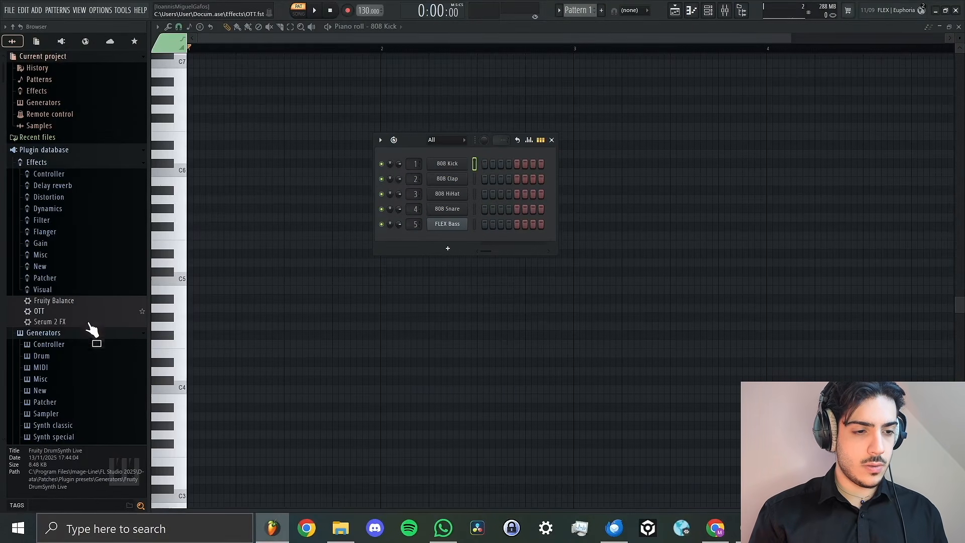
Search the browser for "fabrik" and load the Fabrik VST3 instrument as a new channel below FLEX Bass.
{"action": "left_click", "coordinate": [75, 505]}
{"action": "type", "text": "fabrik"}
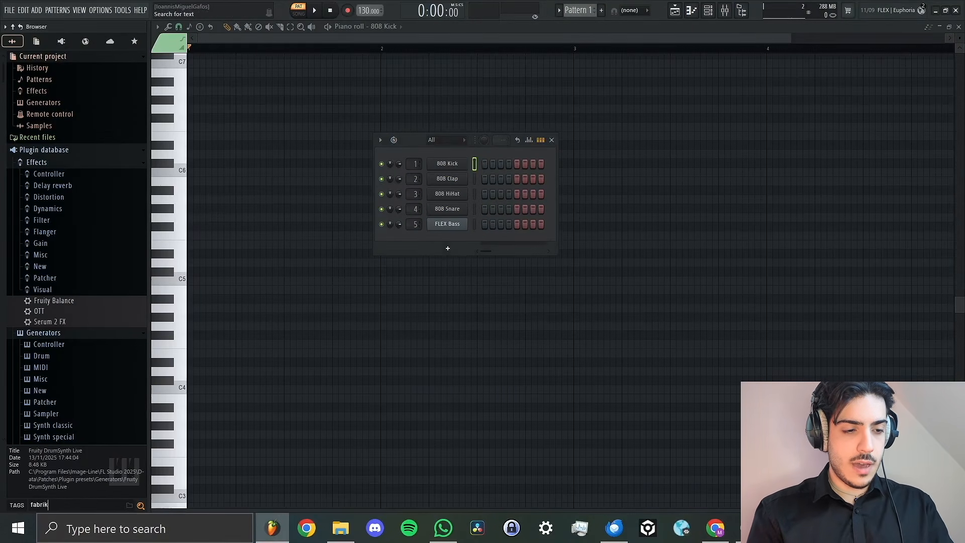
{"action": "key", "text": "Return"}
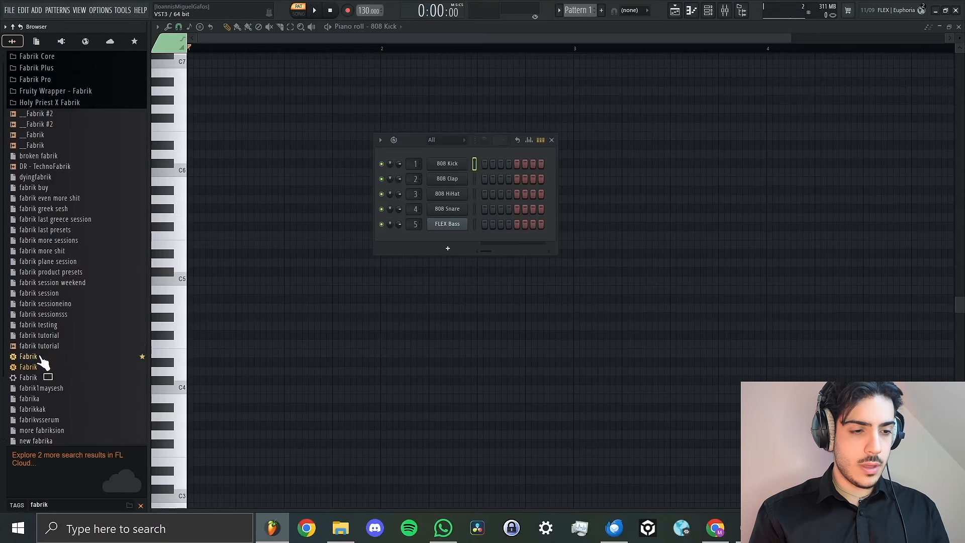
{"action": "left_click_drag", "start_coordinate": [31, 358], "coordinate": [446, 240]}
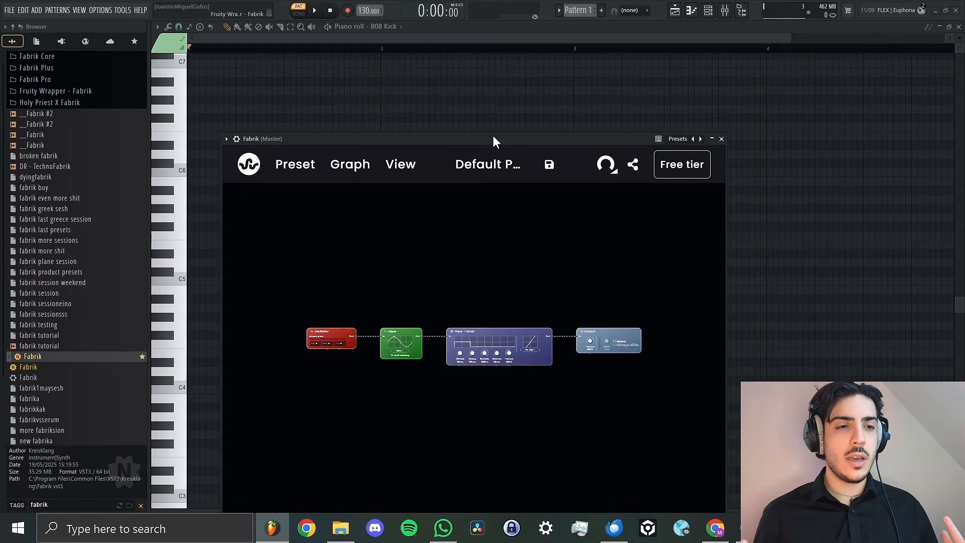
Position the Fabrik window over the playlist and examine the Oscillator and Wave modules in its default preset graph.
{"action": "left_click", "coordinate": [39, 9]}
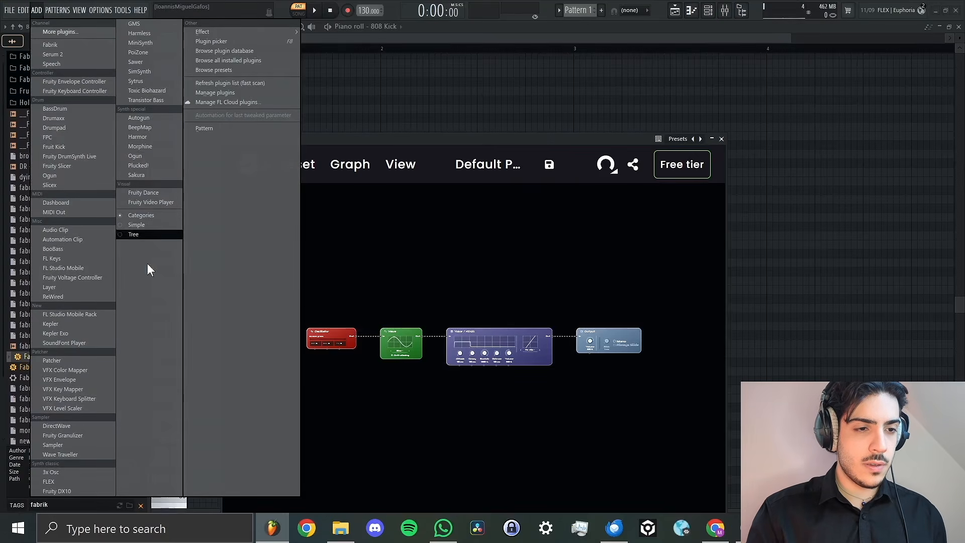
{"action": "left_click_drag", "start_coordinate": [545, 137], "coordinate": [580, 68]}
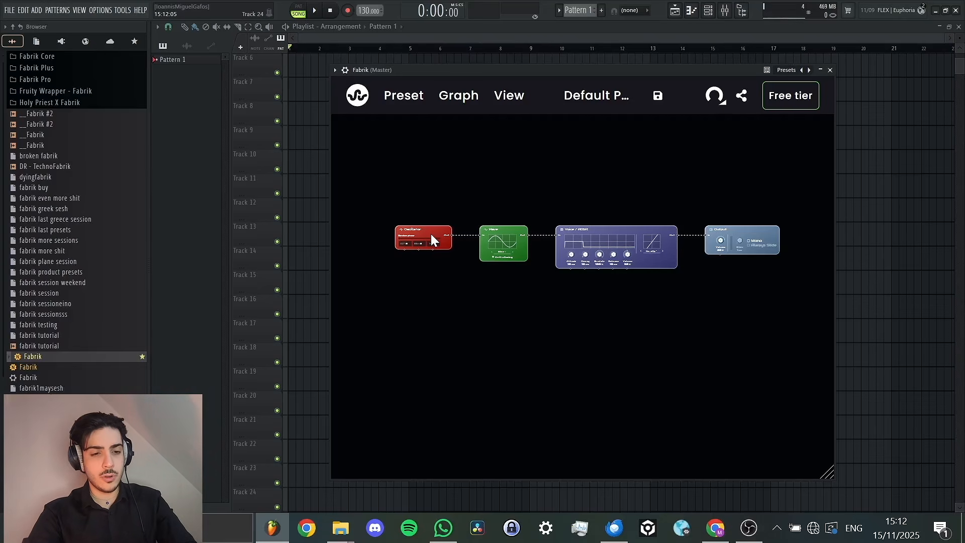
{"action": "left_click_drag", "start_coordinate": [431, 184], "coordinate": [568, 167]}
{"action": "scroll", "coordinate": [568, 167], "scroll_direction": "up", "scroll_amount": 5}
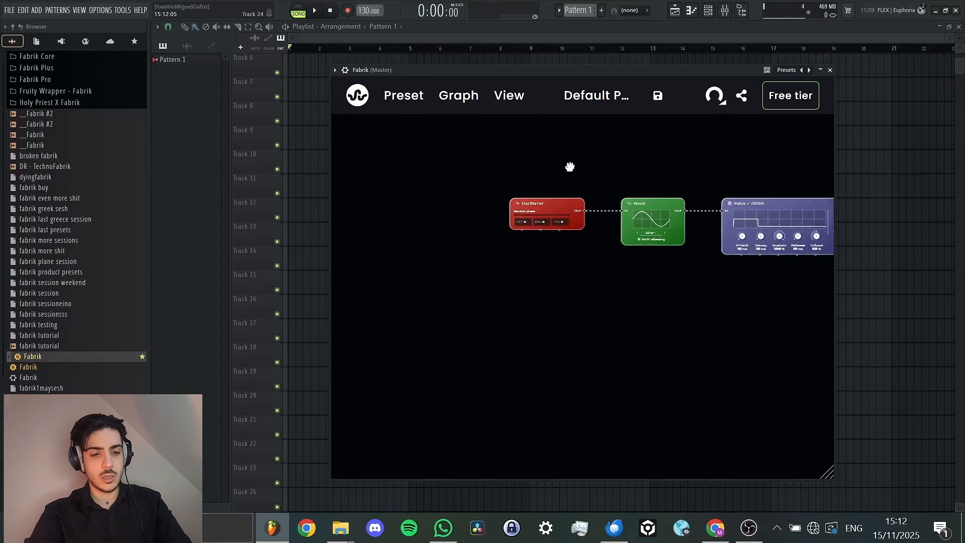
Try out the Oscillator's octave shift while playing test notes, and return it to 0.
{"action": "scroll", "coordinate": [671, 192], "scroll_direction": "up", "scroll_amount": 4}
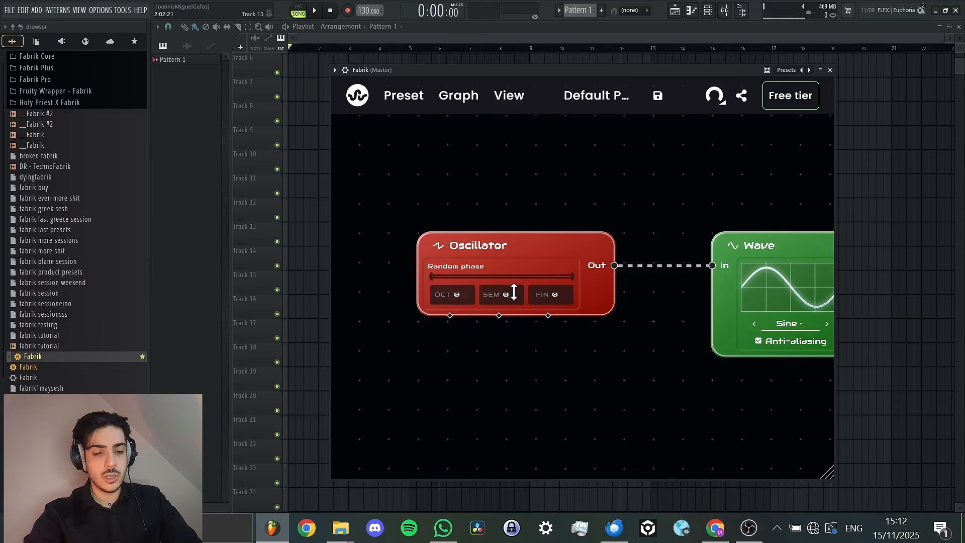
{"action": "left_click_drag", "start_coordinate": [457, 298], "coordinate": [484, 299]}
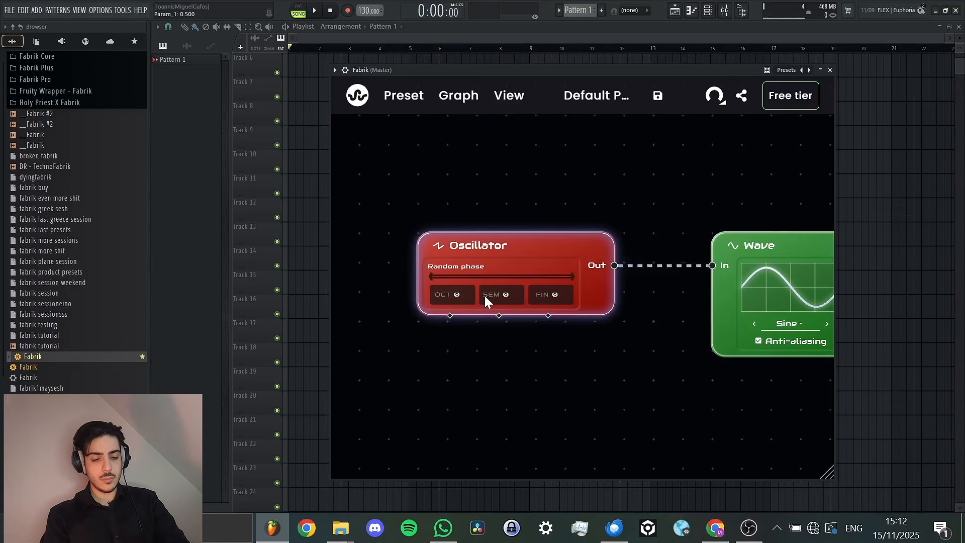
{"action": "key", "text": "e"}
{"action": "key", "text": "e"}
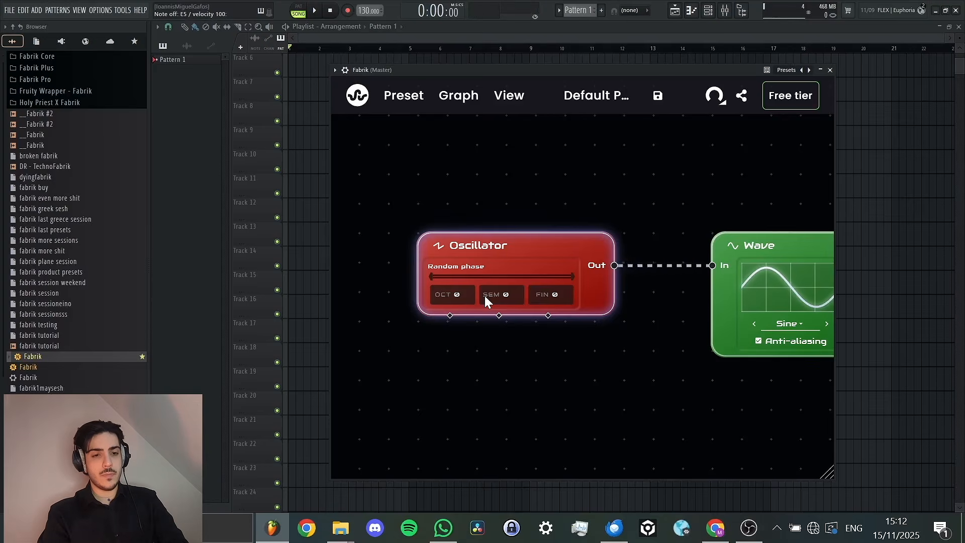
{"action": "key", "text": "t"}
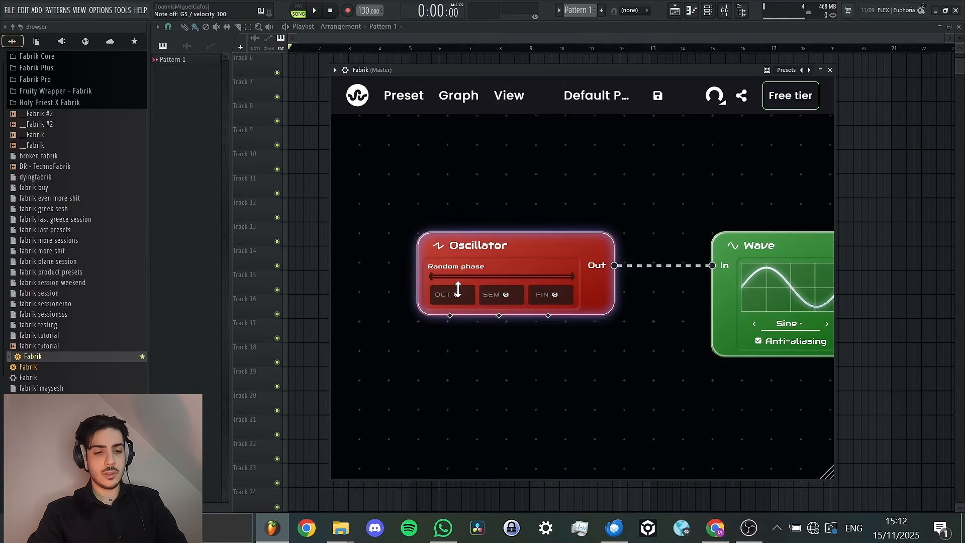
{"action": "left_click_drag", "start_coordinate": [455, 294], "coordinate": [481, 304]}
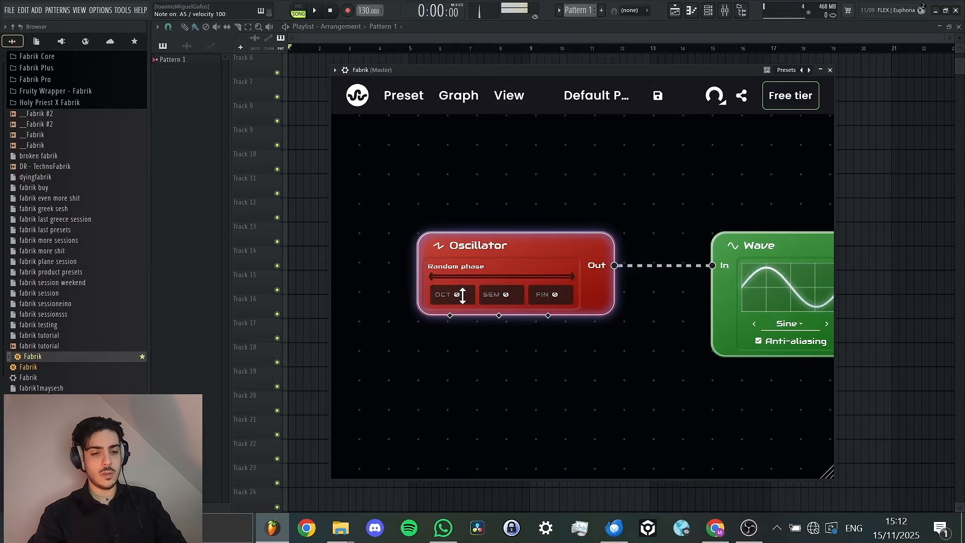
{"action": "left_click_drag", "start_coordinate": [459, 295], "coordinate": [500, 245]}
Try out the Oscillator's semitone and fine tuning while playing notes, and return both to 0.
{"action": "left_click_drag", "start_coordinate": [497, 297], "coordinate": [490, 306]}
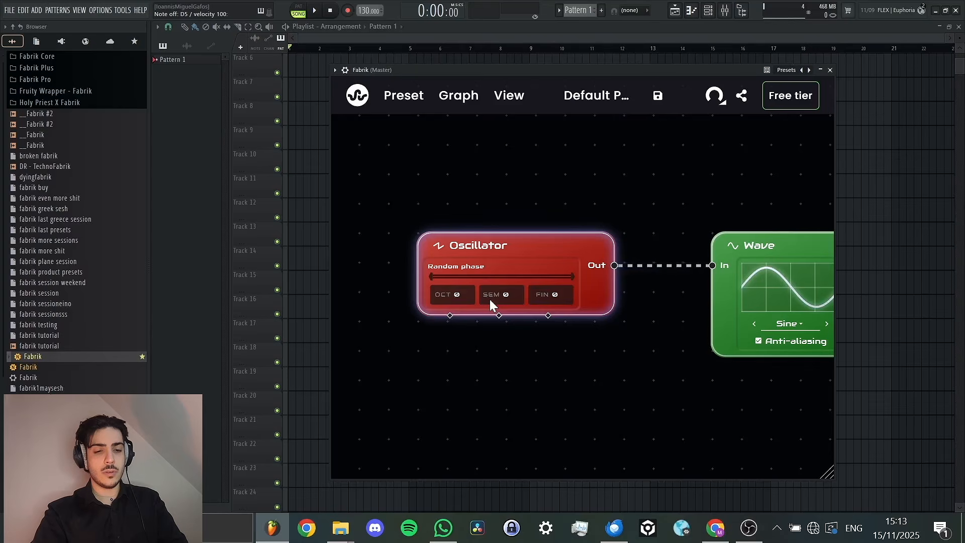
{"action": "left_click_drag", "start_coordinate": [490, 300], "coordinate": [536, 274]}
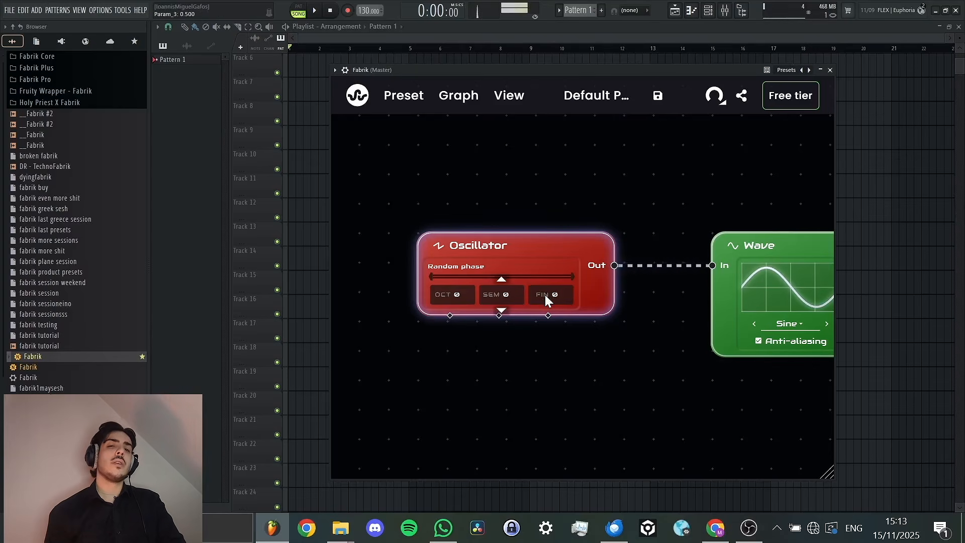
{"action": "key", "text": "ctrl+z"}
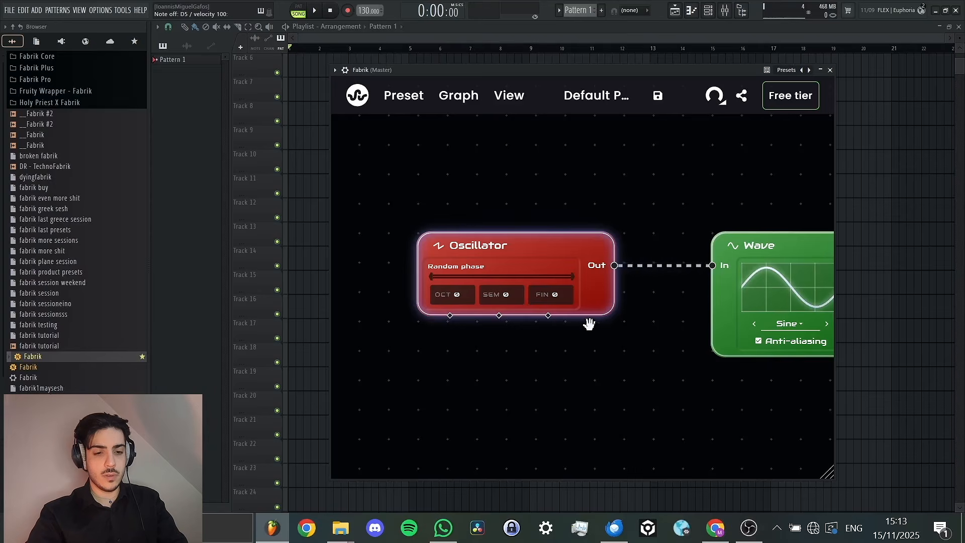
{"action": "left_click_drag", "start_coordinate": [553, 294], "coordinate": [562, 297]}
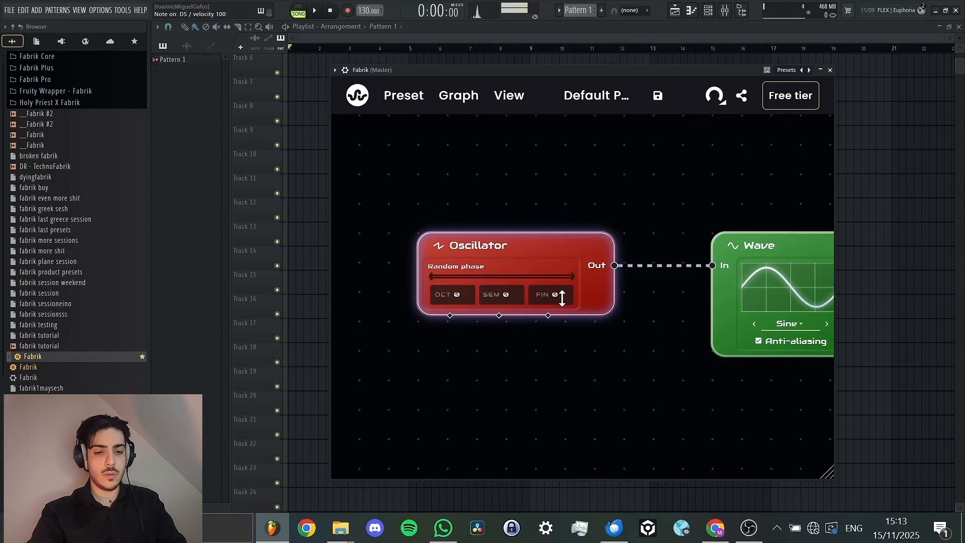
{"action": "left_click_drag", "start_coordinate": [715, 165], "coordinate": [673, 297]}
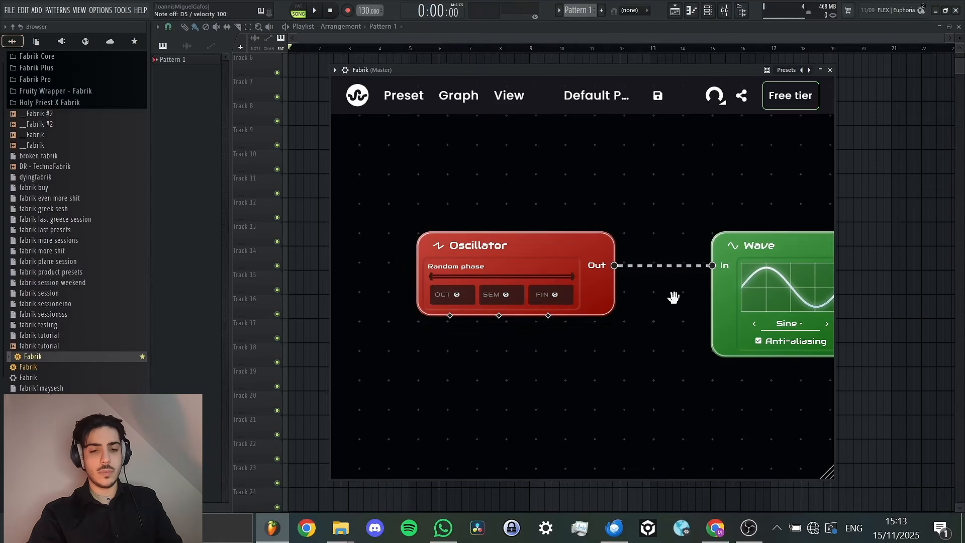
Cycle the Wave module's waveform from Sine through Triangle to Square, auditioning the shapes.
{"action": "left_click_drag", "start_coordinate": [695, 193], "coordinate": [529, 191]}
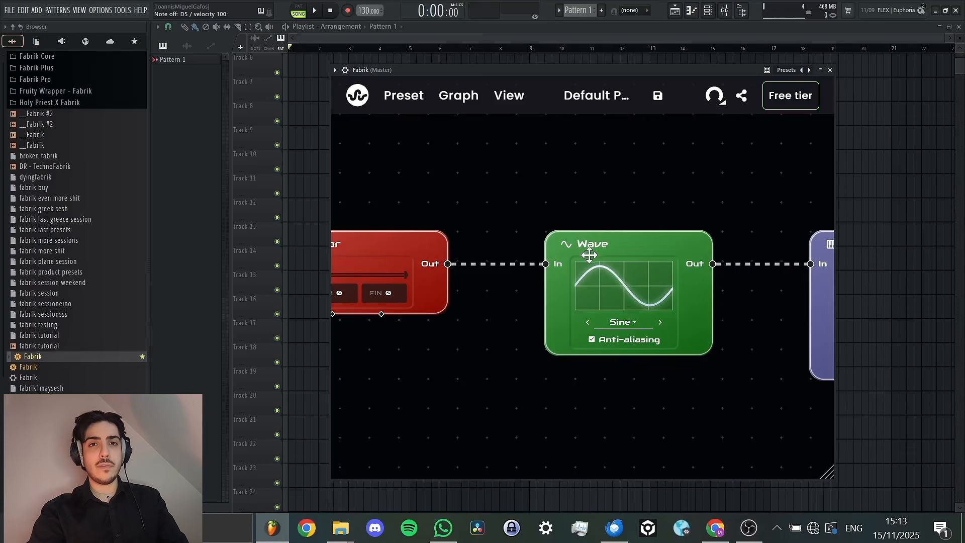
{"action": "left_click", "coordinate": [661, 324]}
{"action": "left_click", "coordinate": [661, 325]}
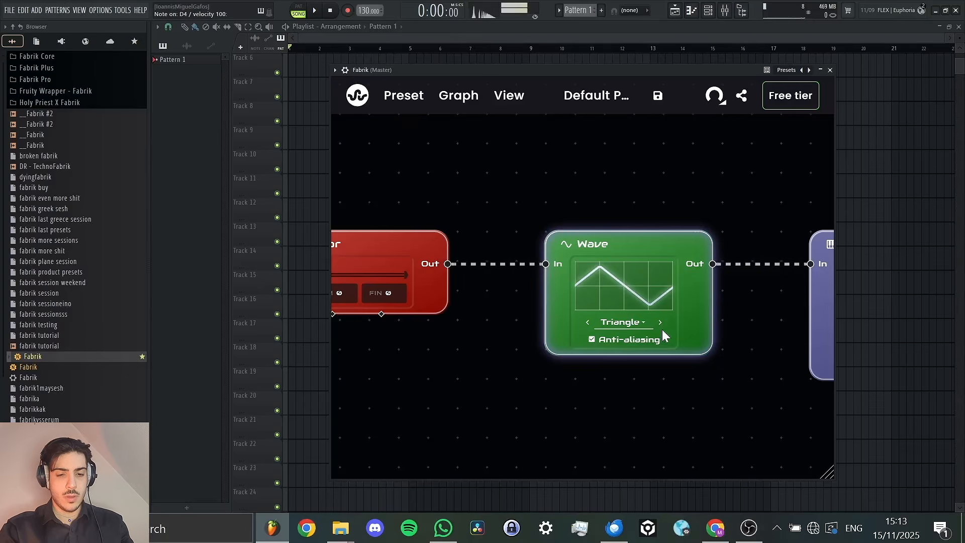
{"action": "left_click", "coordinate": [661, 326]}
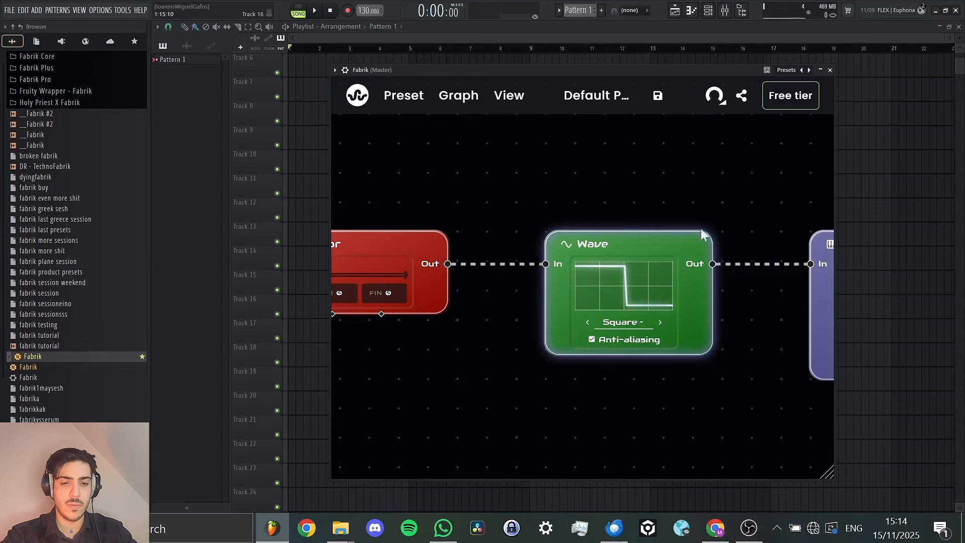
Open the node library on the graph, look through the available modules from Oscillator to Output, and close it without adding one.
{"action": "scroll", "coordinate": [555, 301], "scroll_direction": "down", "scroll_amount": 3}
{"action": "left_click_drag", "start_coordinate": [609, 257], "coordinate": [555, 217]}
{"action": "right_click", "coordinate": [557, 218]}
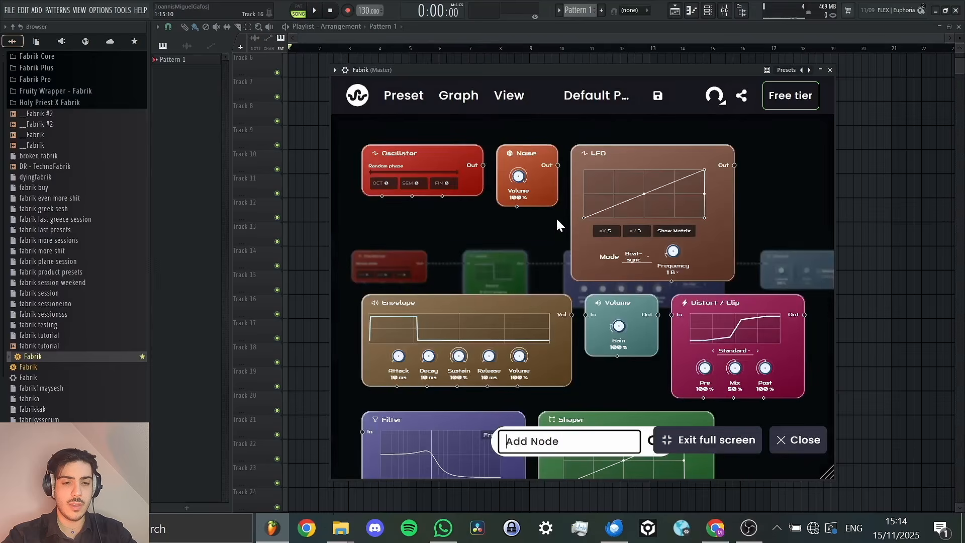
{"action": "scroll", "coordinate": [624, 213], "scroll_direction": "down", "scroll_amount": 8}
{"action": "scroll", "coordinate": [522, 219], "scroll_direction": "down", "scroll_amount": 5}
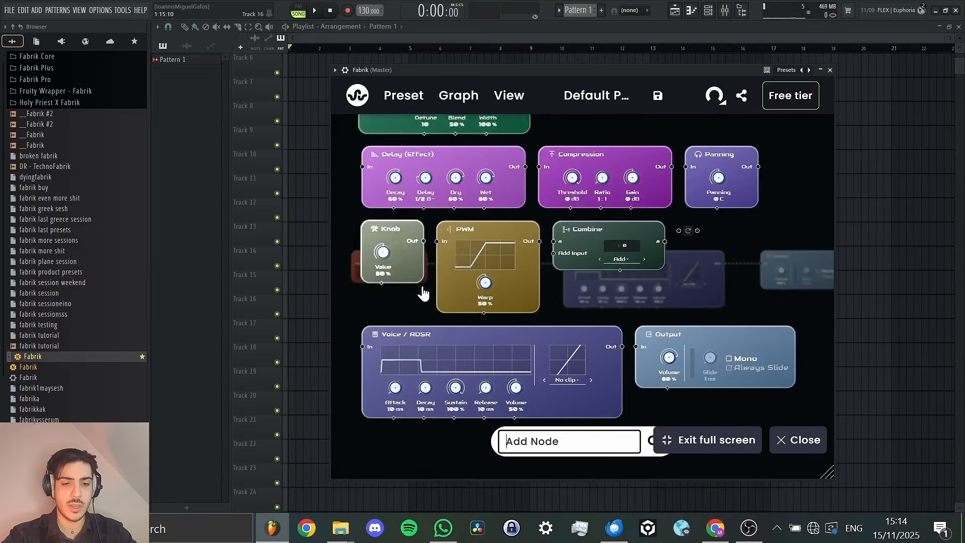
{"action": "scroll", "coordinate": [452, 335], "scroll_direction": "up", "scroll_amount": 6}
{"action": "scroll", "coordinate": [453, 335], "scroll_direction": "up", "scroll_amount": 5}
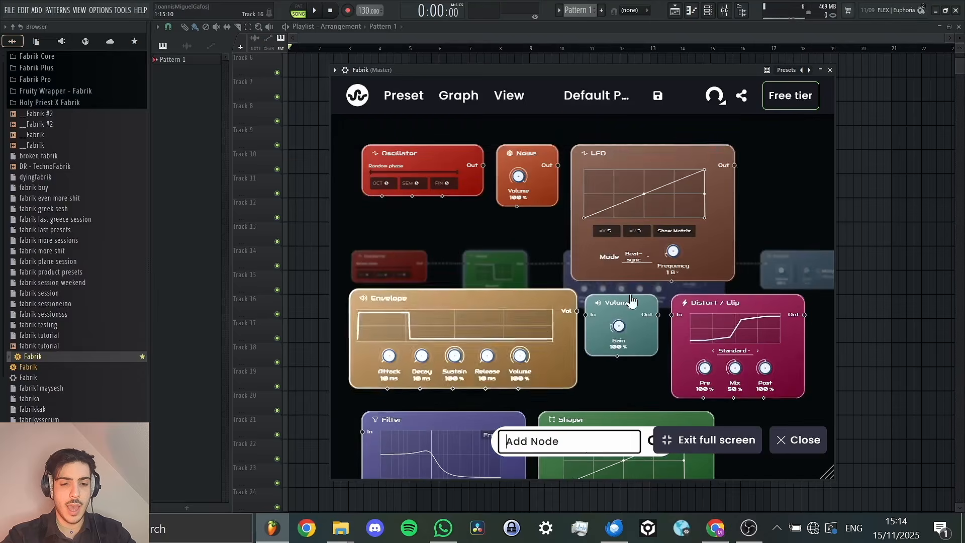
{"action": "scroll", "coordinate": [521, 308], "scroll_direction": "down", "scroll_amount": 2}
{"action": "scroll", "coordinate": [503, 308], "scroll_direction": "down", "scroll_amount": 11}
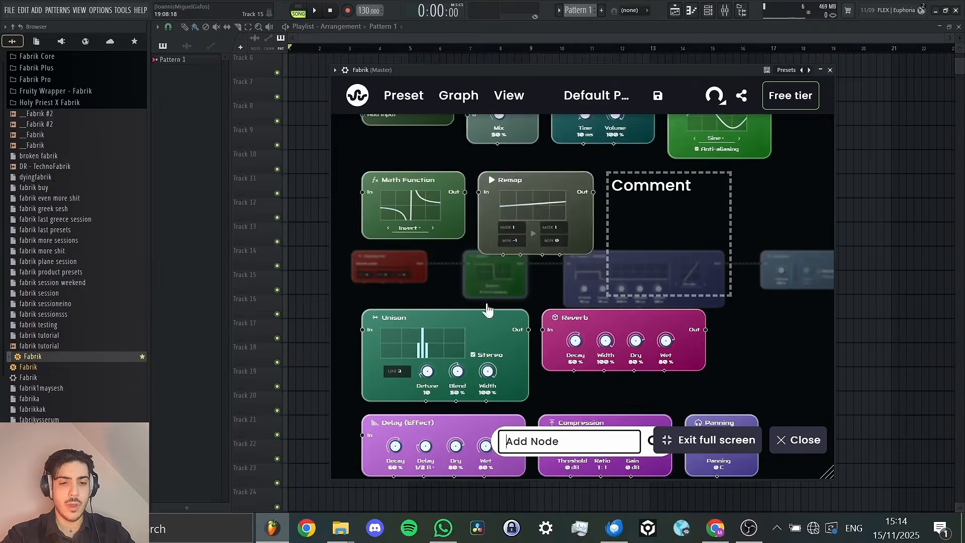
{"action": "key", "text": "Escape"}
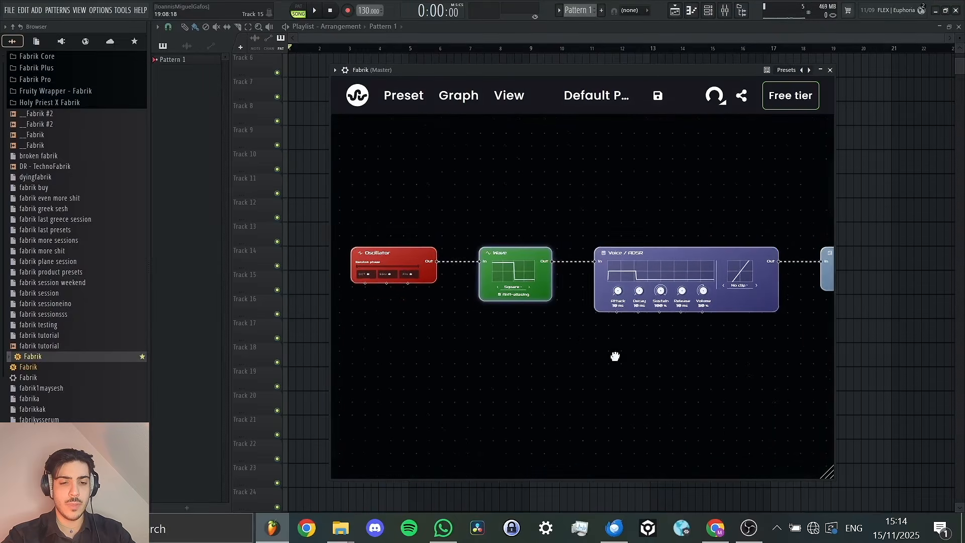
Replace the Wave node with a Shaper node and position it between the Oscillator and Voice / ADSR modules.
{"action": "scroll", "coordinate": [615, 355], "scroll_direction": "up", "scroll_amount": 1}
{"action": "right_click", "coordinate": [550, 276]}
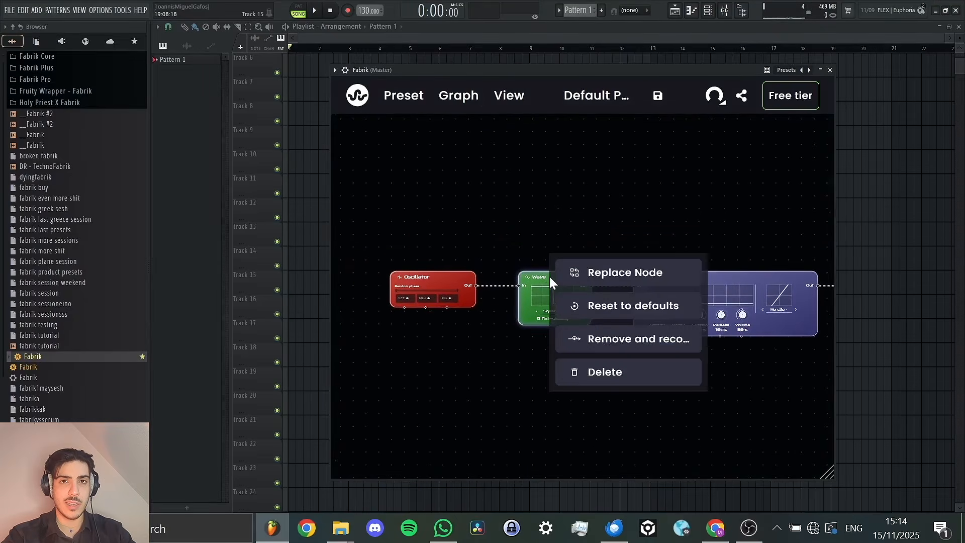
{"action": "left_click", "coordinate": [600, 276]}
{"action": "scroll", "coordinate": [468, 304], "scroll_direction": "down", "scroll_amount": 5}
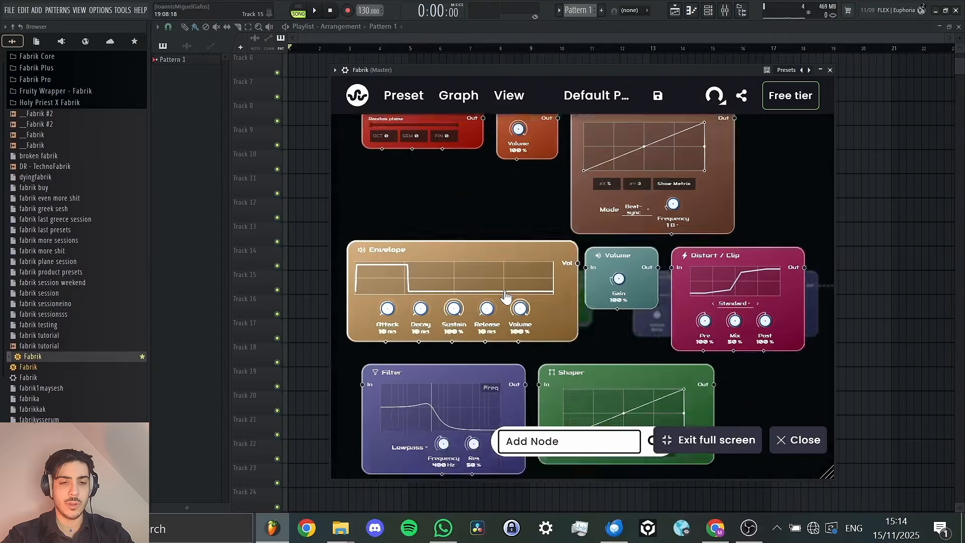
{"action": "scroll", "coordinate": [664, 334], "scroll_direction": "up", "scroll_amount": 10}
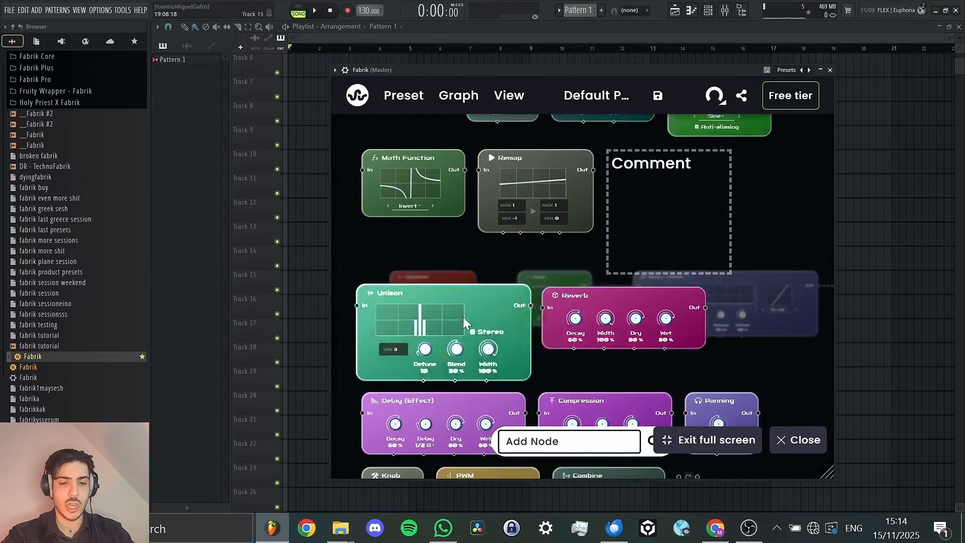
{"action": "left_click", "coordinate": [653, 323]}
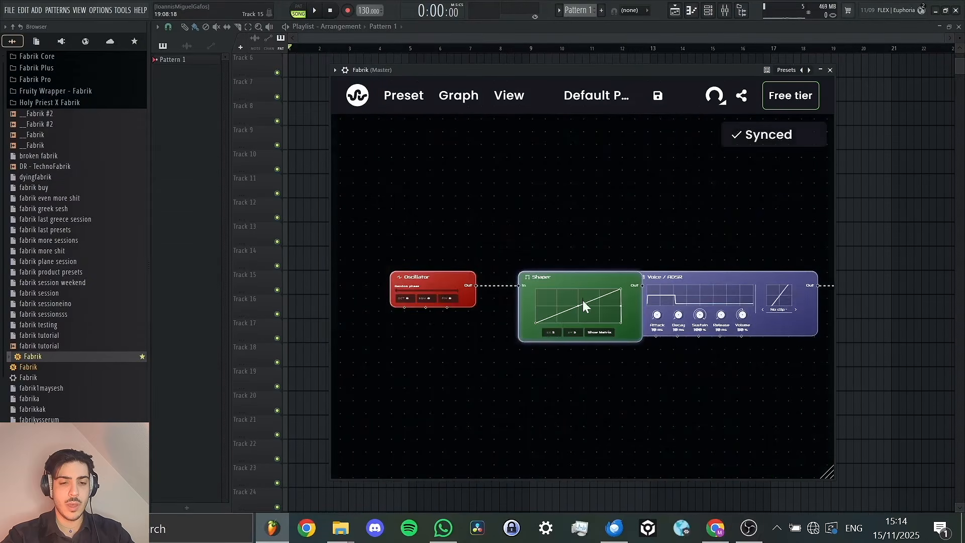
{"action": "left_click_drag", "start_coordinate": [562, 283], "coordinate": [541, 276]}
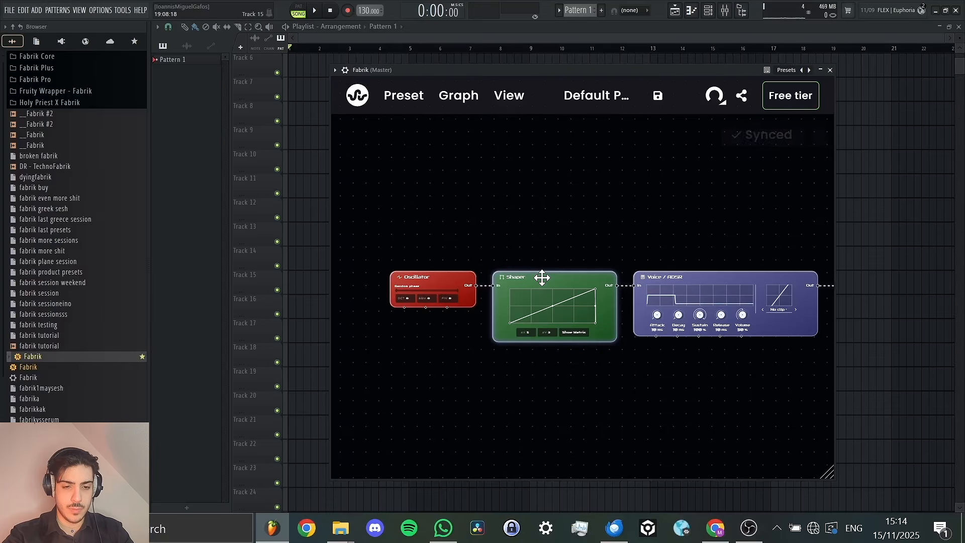
Reshape the Shaper's straight line into a zigzag with three peaks that ends at the bottom of the graph.
{"action": "left_click_drag", "start_coordinate": [530, 205], "coordinate": [511, 158]}
{"action": "scroll", "coordinate": [523, 188], "scroll_direction": "up", "scroll_amount": 4}
{"action": "left_click_drag", "start_coordinate": [605, 275], "coordinate": [515, 300]}
{"action": "left_click_drag", "start_coordinate": [569, 312], "coordinate": [576, 283]}
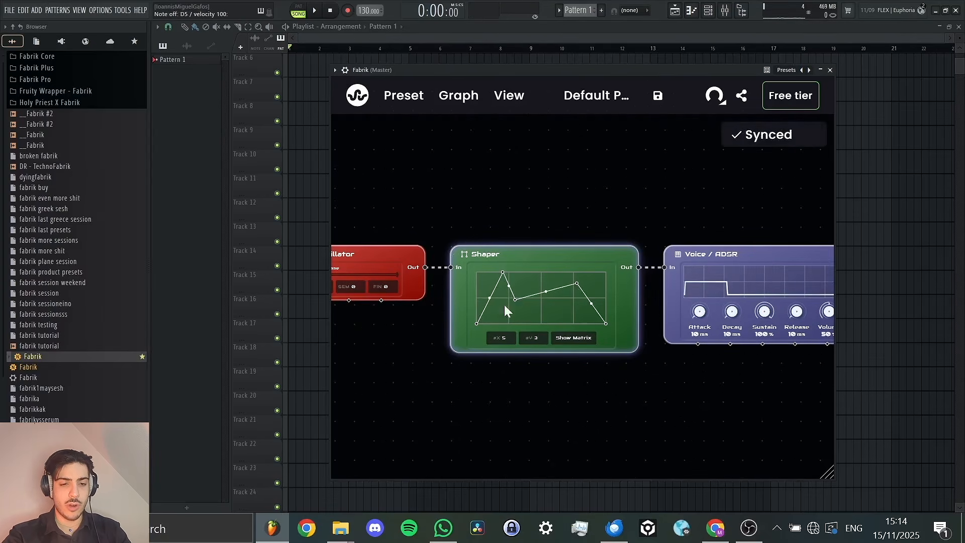
{"action": "left_click", "coordinate": [546, 307]}
{"action": "left_click", "coordinate": [534, 275]}
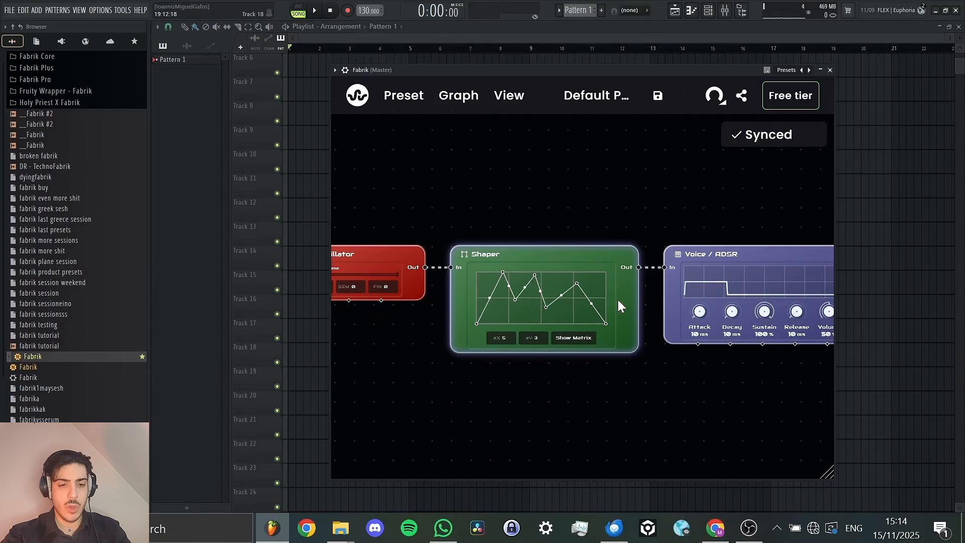
Curve the Shaper's line segments: bow the first and second-to-last upward and the last one downward.
{"action": "scroll", "coordinate": [493, 303], "scroll_direction": "up", "scroll_amount": 3}
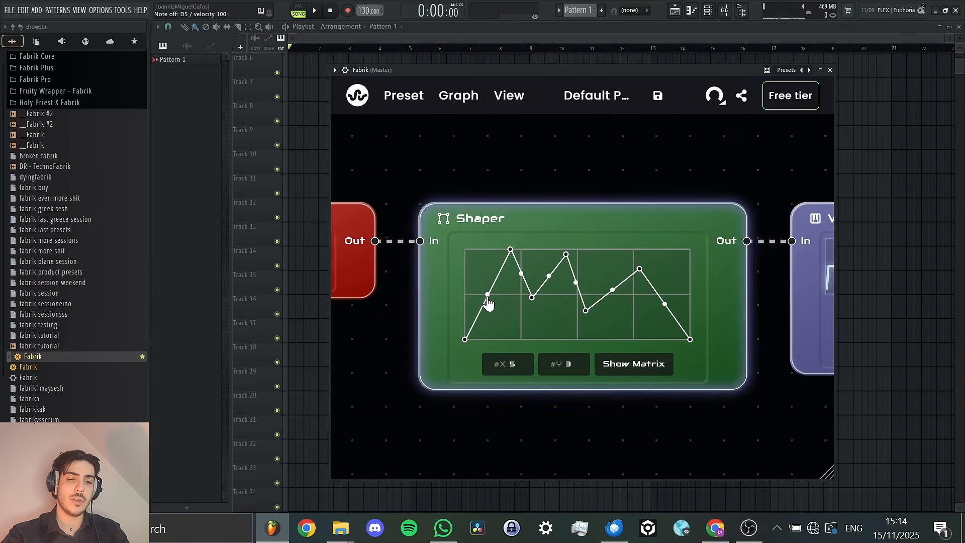
{"action": "left_click_drag", "start_coordinate": [487, 300], "coordinate": [475, 268]}
{"action": "left_click_drag", "start_coordinate": [666, 304], "coordinate": [659, 338]}
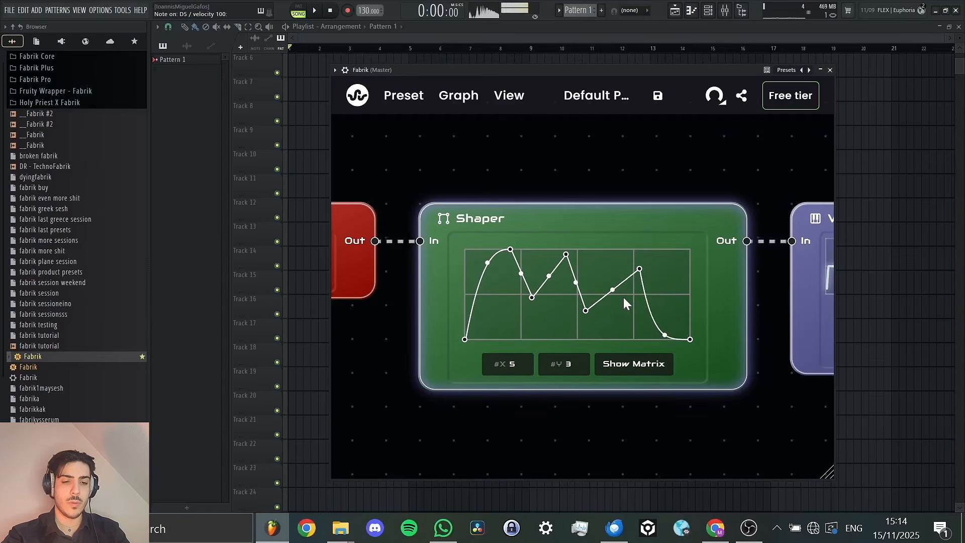
{"action": "left_click_drag", "start_coordinate": [613, 290], "coordinate": [619, 255]}
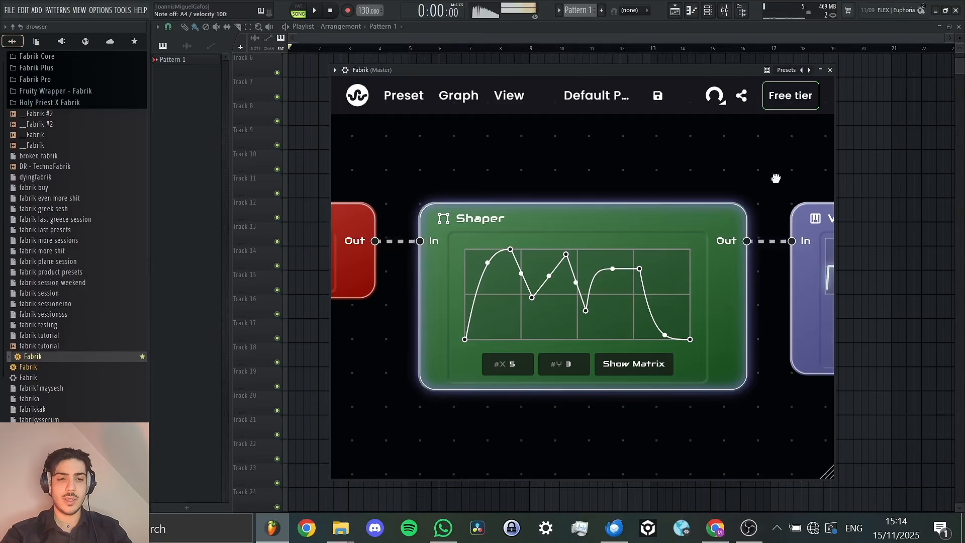
Set the Voice / ADSR envelope to 0 % sustain, 119 ms attack and 516 ms decay.
{"action": "left_click_drag", "start_coordinate": [792, 187], "coordinate": [467, 113]}
{"action": "scroll", "coordinate": [669, 244], "scroll_direction": "down", "scroll_amount": 1}
{"action": "left_click_drag", "start_coordinate": [707, 325], "coordinate": [651, 334]}
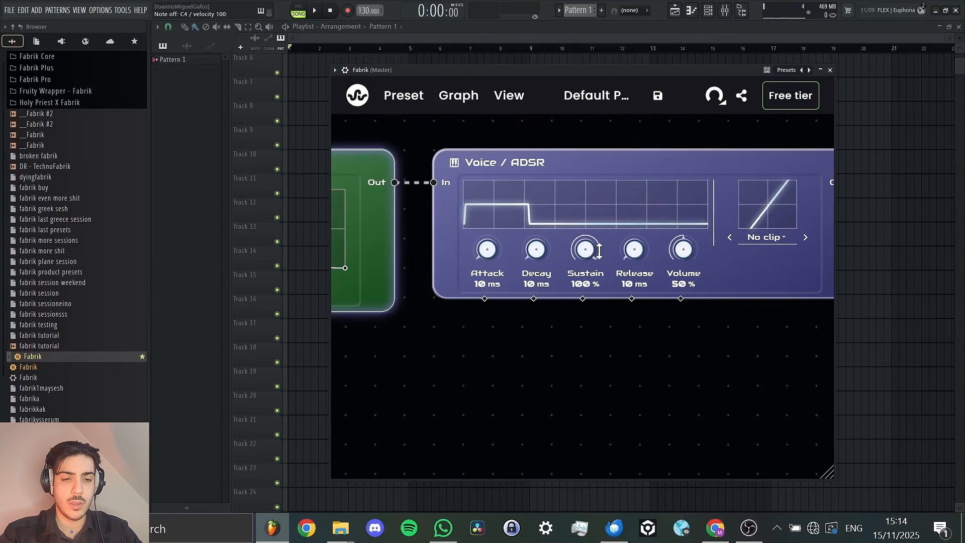
{"action": "left_click_drag", "start_coordinate": [585, 247], "coordinate": [571, 411]}
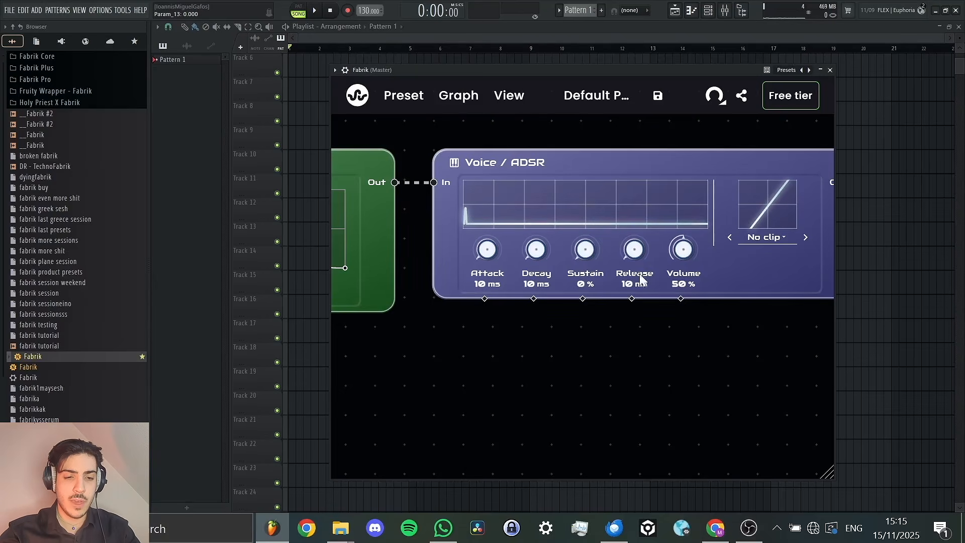
{"action": "left_click_drag", "start_coordinate": [486, 268], "coordinate": [591, 195]}
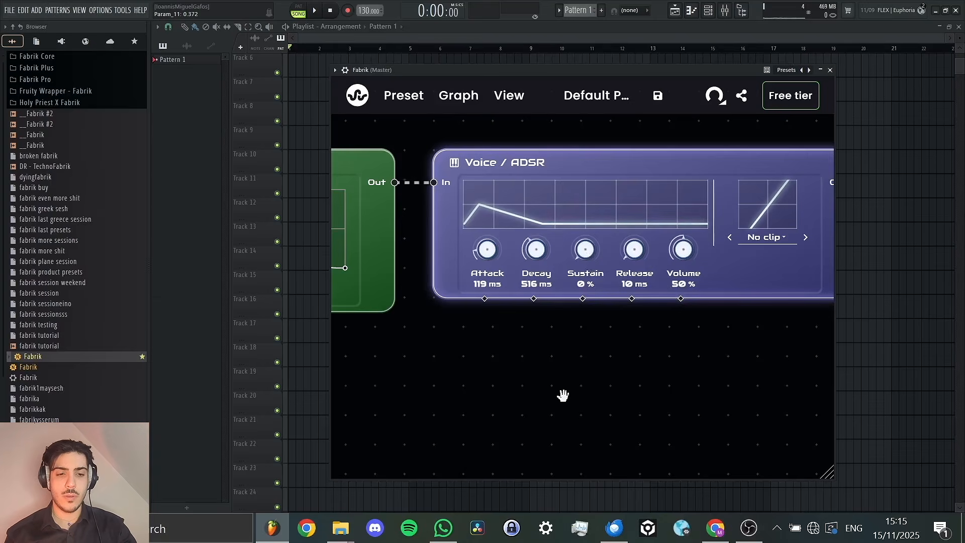
Play several low and high notes to audition the new envelope, and view the Shaper and Voice / ADSR modules together.
{"action": "key", "text": "z"}
{"action": "key", "text": "z"}
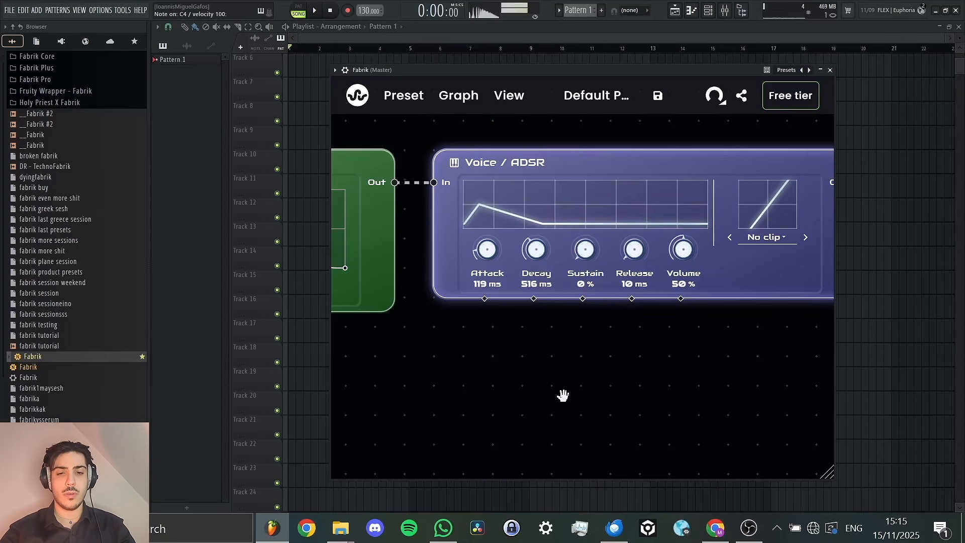
{"action": "key", "text": "z"}
{"action": "key", "text": "u"}
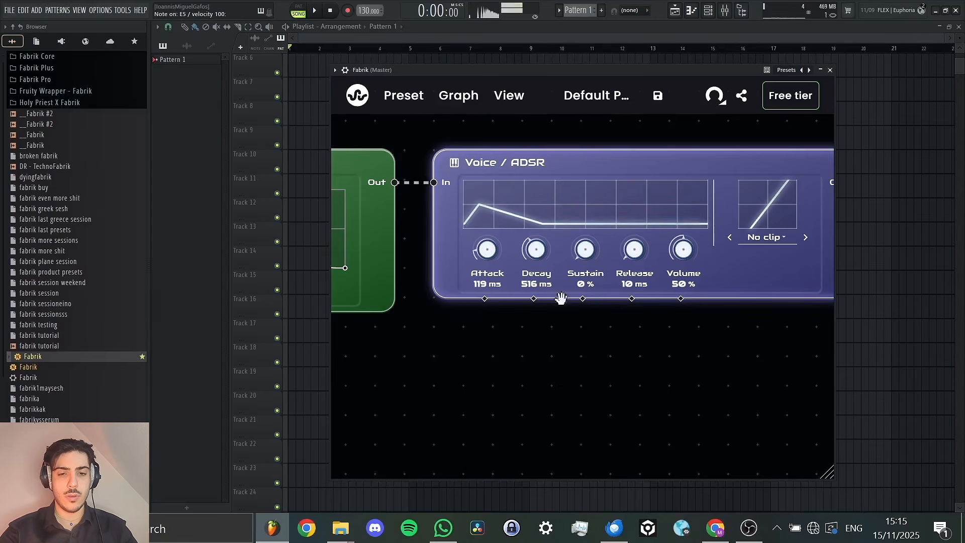
{"action": "key", "text": "u"}
{"action": "key", "text": "n"}
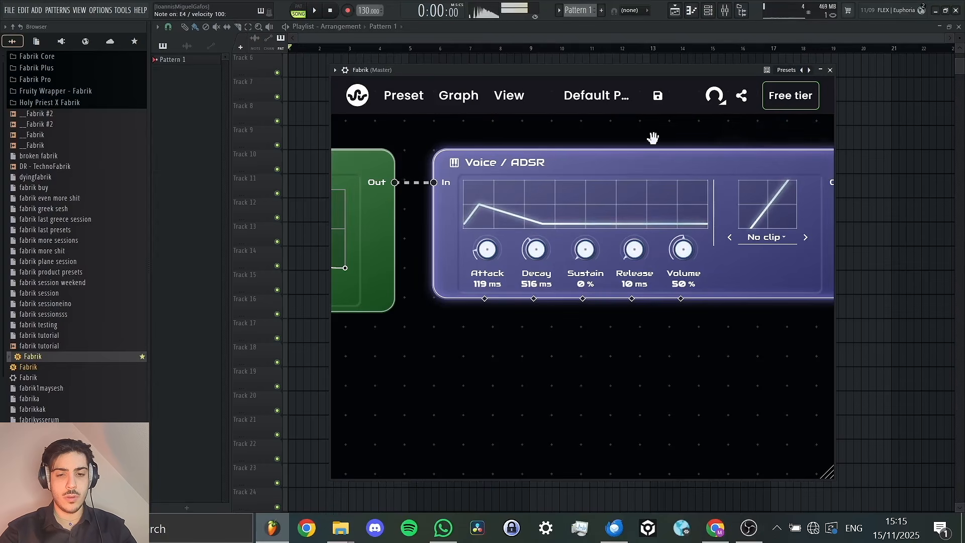
{"action": "key", "text": "e"}
{"action": "left_click_drag", "start_coordinate": [742, 345], "coordinate": [685, 327]}
{"action": "scroll", "coordinate": [580, 327], "scroll_direction": "down", "scroll_amount": 3}
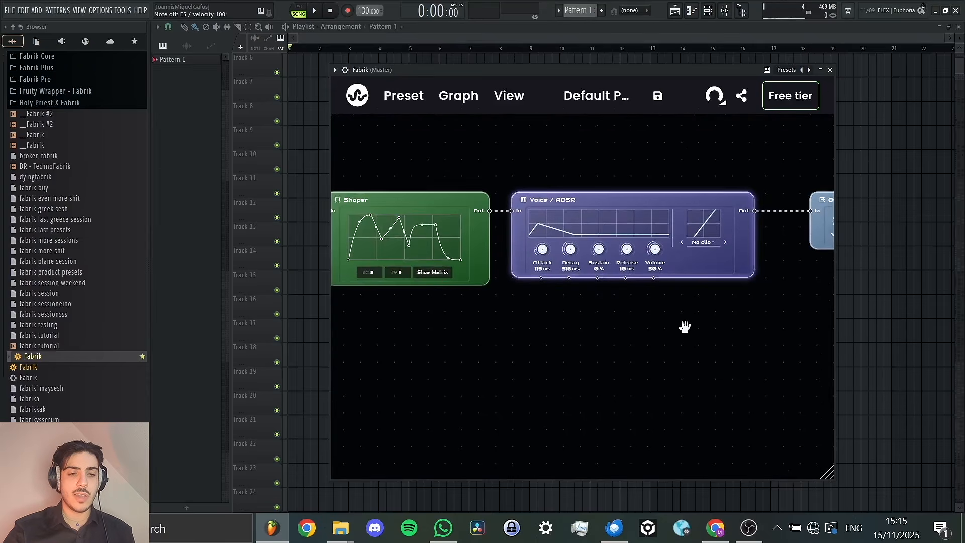
Insert a Reverb node between Voice / ADSR and Output, and play notes to audition it.
{"action": "left_click_drag", "start_coordinate": [460, 173], "coordinate": [664, 141]}
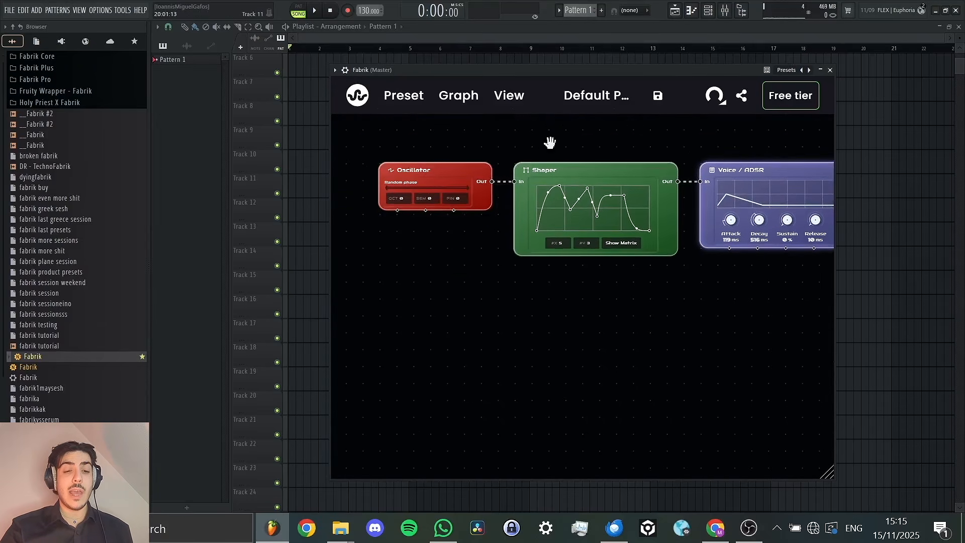
{"action": "left_click_drag", "start_coordinate": [632, 144], "coordinate": [438, 149]}
{"action": "left_click_drag", "start_coordinate": [622, 147], "coordinate": [557, 170]}
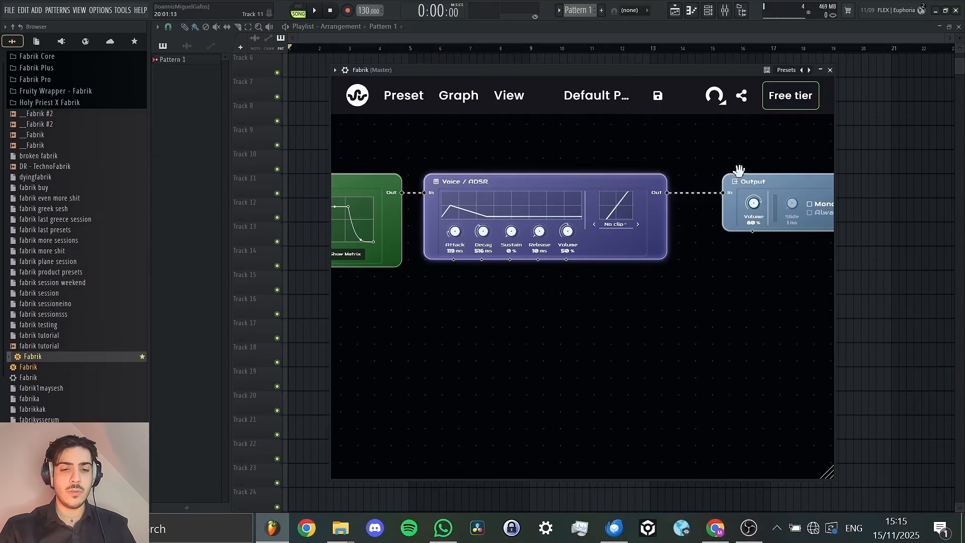
{"action": "left_click", "coordinate": [638, 196]}
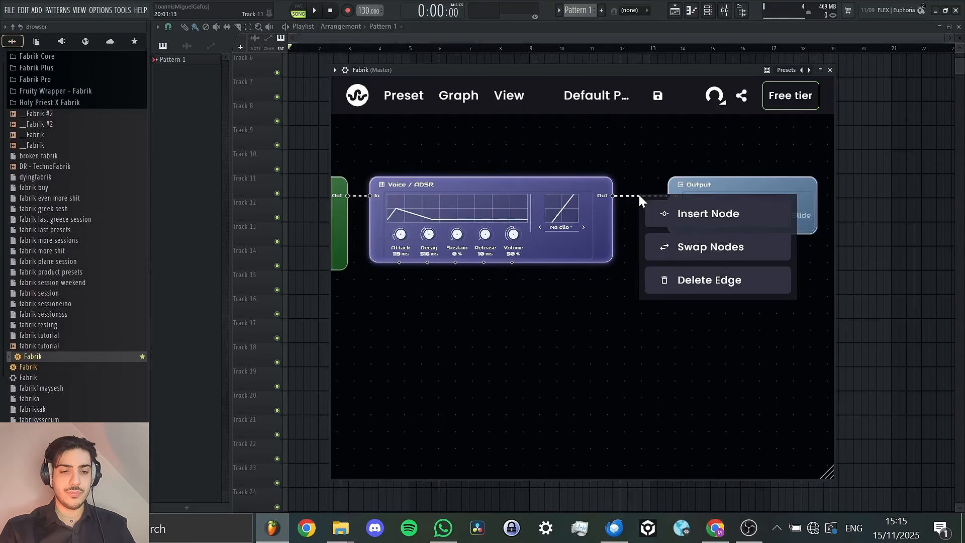
{"action": "left_click", "coordinate": [665, 215]}
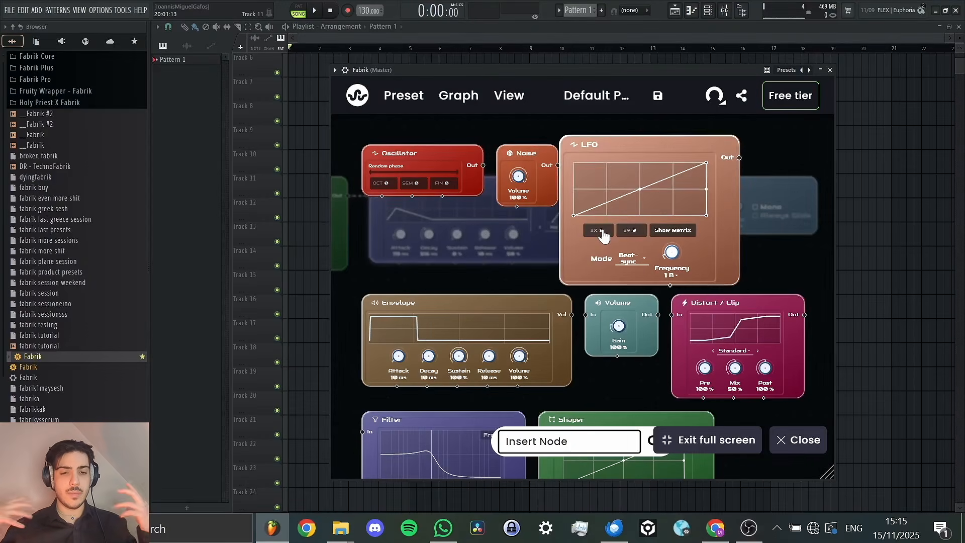
{"action": "type", "text": "re"}
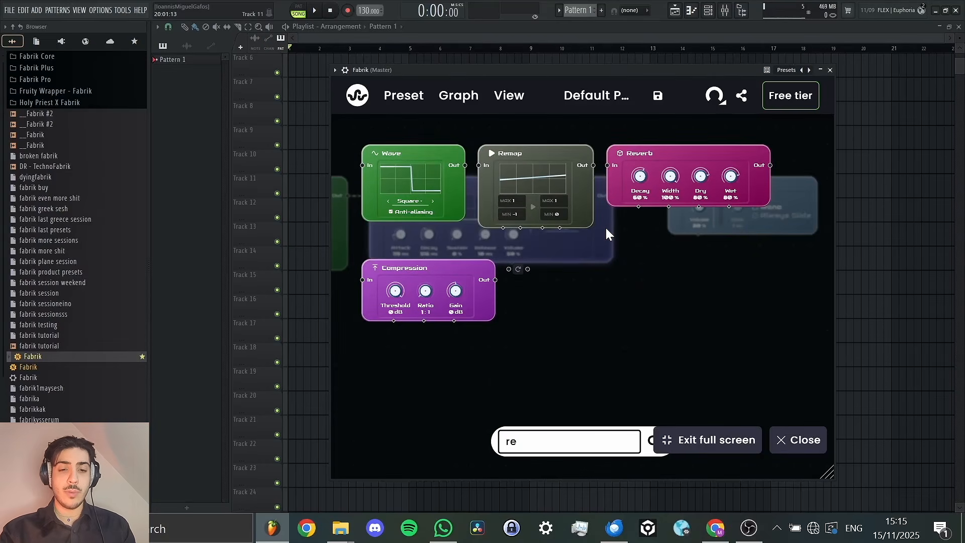
{"action": "left_click", "coordinate": [649, 199]}
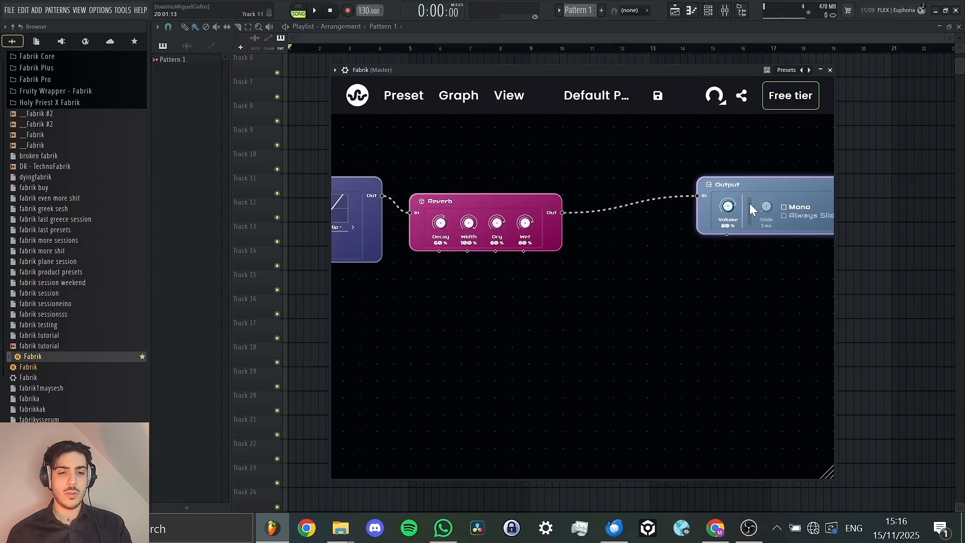
{"action": "key", "text": "c"}
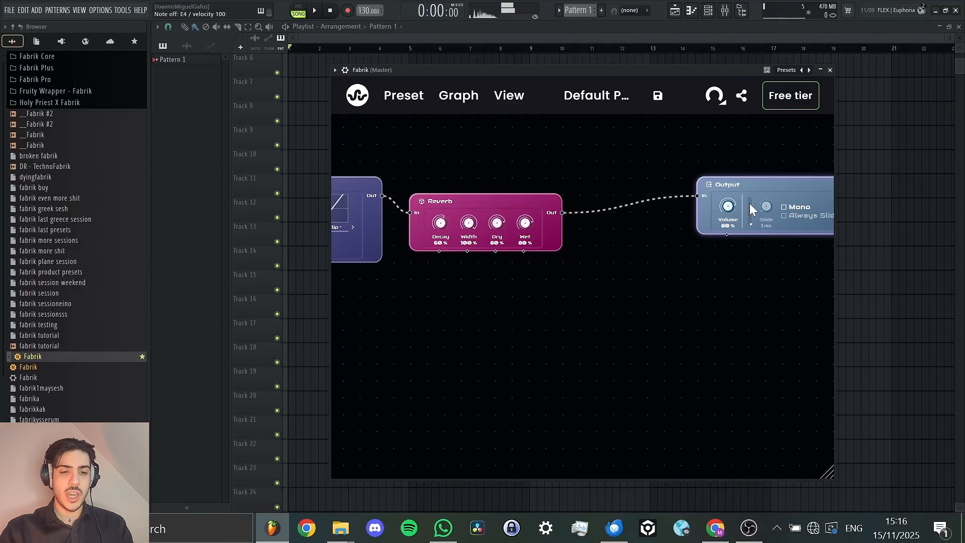
Set the Reverb to 94.8 % decay, 54.4 % width and 99.2 % wet while playing notes.
{"action": "scroll", "coordinate": [770, 323], "scroll_direction": "up", "scroll_amount": 3}
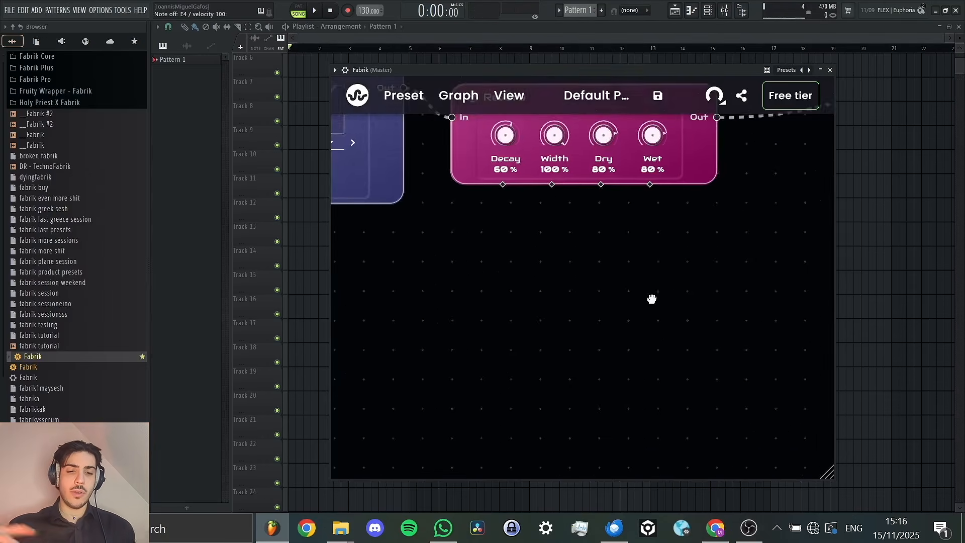
{"action": "left_click_drag", "start_coordinate": [652, 299], "coordinate": [701, 431]}
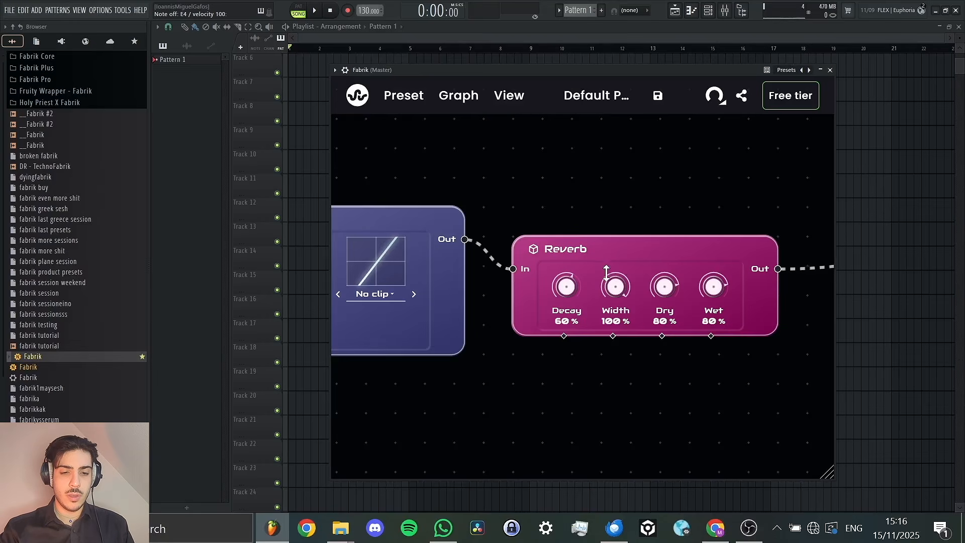
{"action": "left_click_drag", "start_coordinate": [565, 295], "coordinate": [614, 242]}
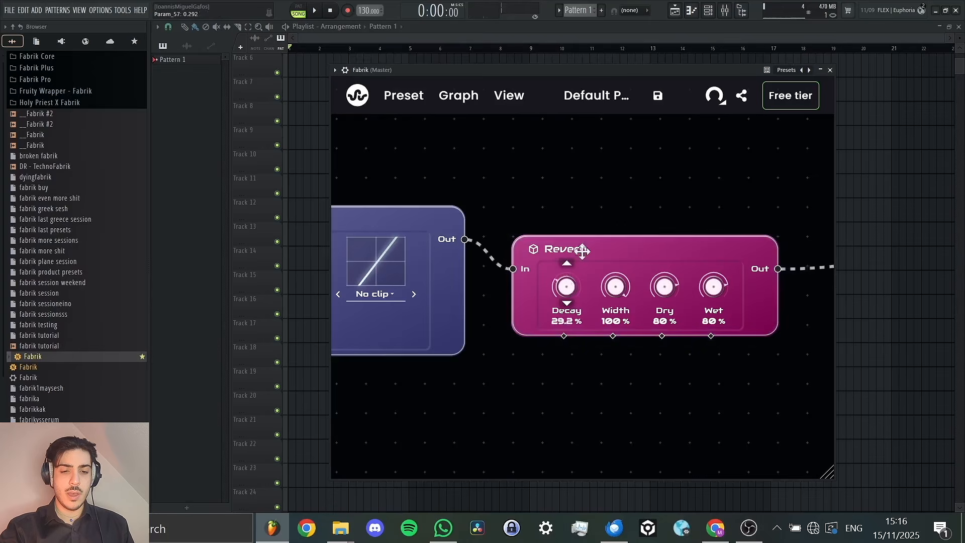
{"action": "left_click_drag", "start_coordinate": [615, 287], "coordinate": [614, 370]}
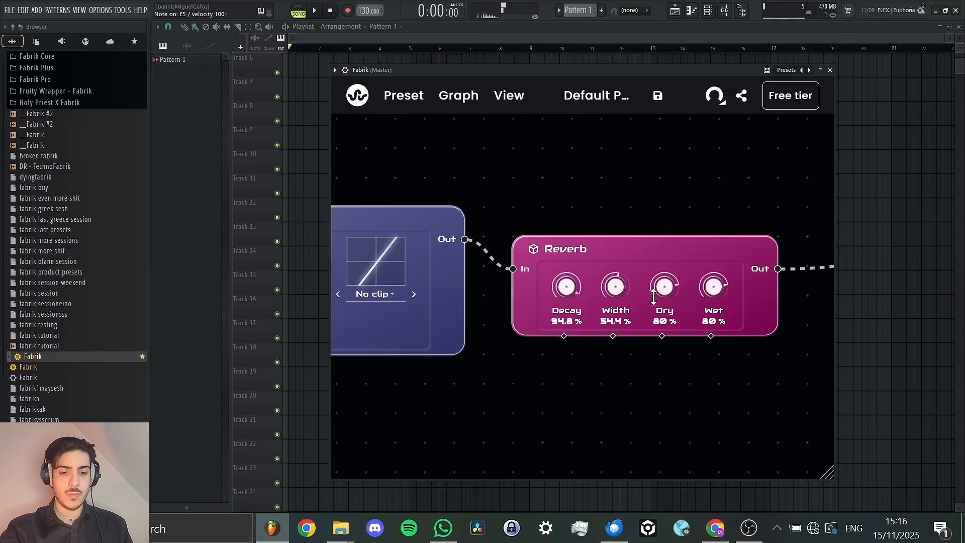
{"action": "left_click_drag", "start_coordinate": [713, 286], "coordinate": [713, 241]}
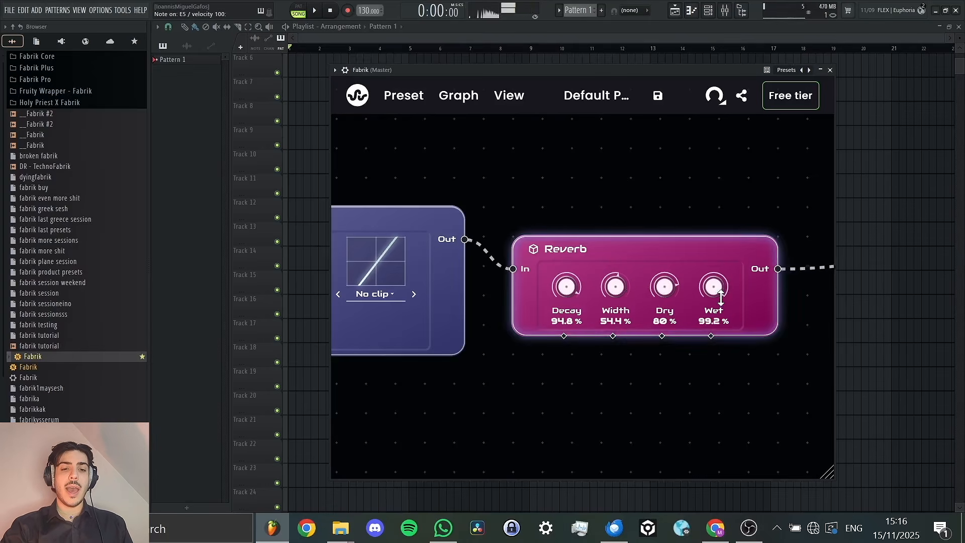
Move Voice / ADSR down out of the row and insert a Reverb node between it and the Shaper.
{"action": "scroll", "coordinate": [616, 228], "scroll_direction": "down", "scroll_amount": 3}
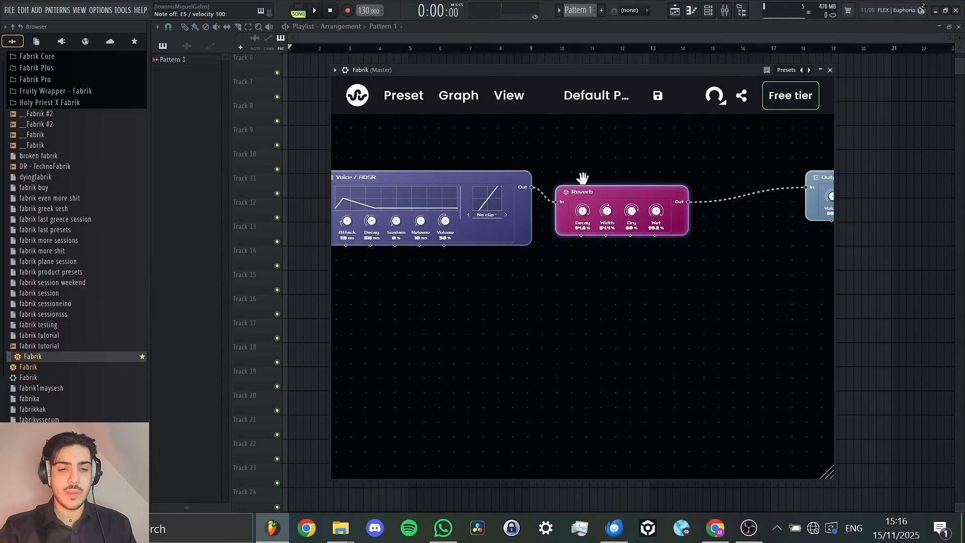
{"action": "scroll", "coordinate": [582, 178], "scroll_direction": "left", "scroll_amount": 10}
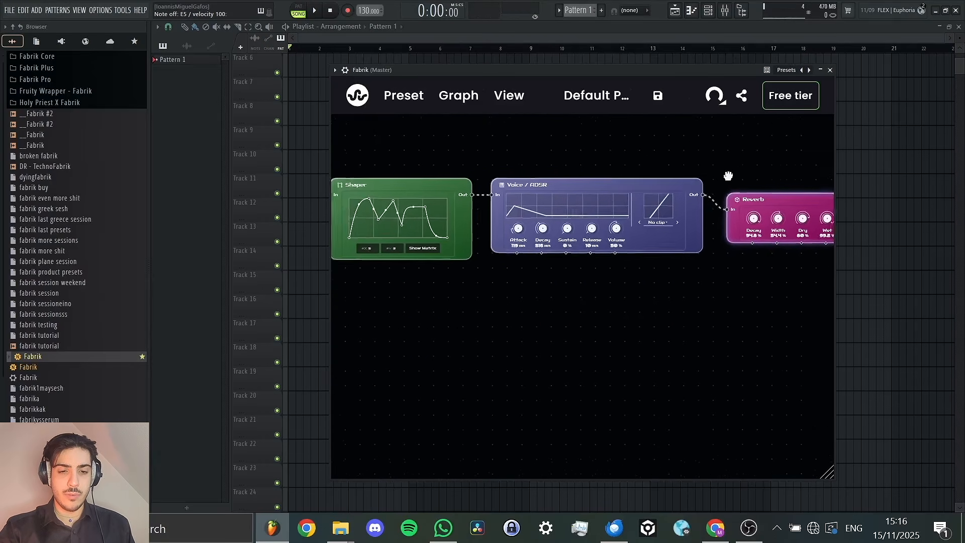
{"action": "left_click_drag", "start_coordinate": [654, 194], "coordinate": [691, 312]}
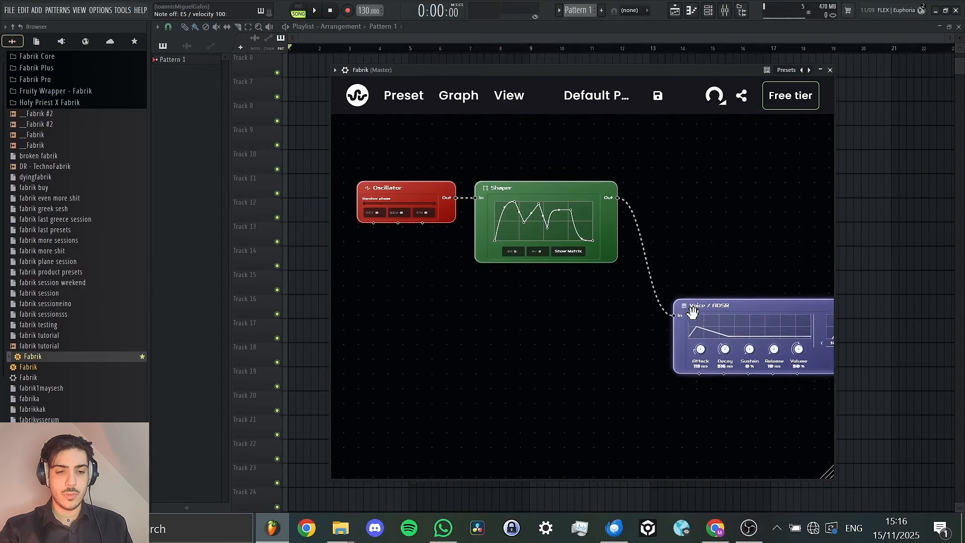
{"action": "right_click", "coordinate": [649, 264]}
{"action": "left_click", "coordinate": [669, 277]}
{"action": "type", "text": "re"}
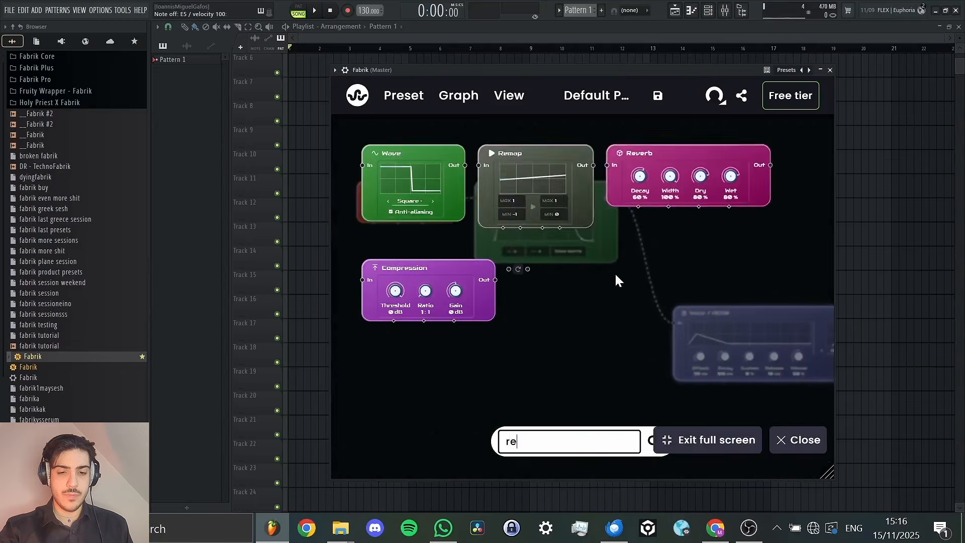
{"action": "key", "text": "Return"}
{"action": "left_click_drag", "start_coordinate": [718, 267], "coordinate": [714, 196]}
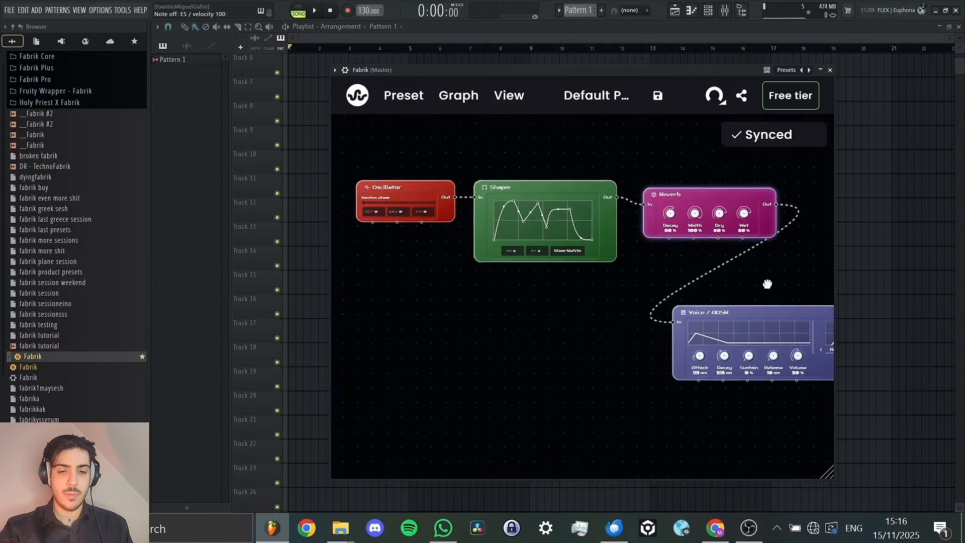
Remove the Reverb after Voice / ADSR while reconnecting its neighbours, move Voice / ADSR back into the row and play notes.
{"action": "left_click_drag", "start_coordinate": [764, 283], "coordinate": [560, 276]}
{"action": "right_click", "coordinate": [693, 197]}
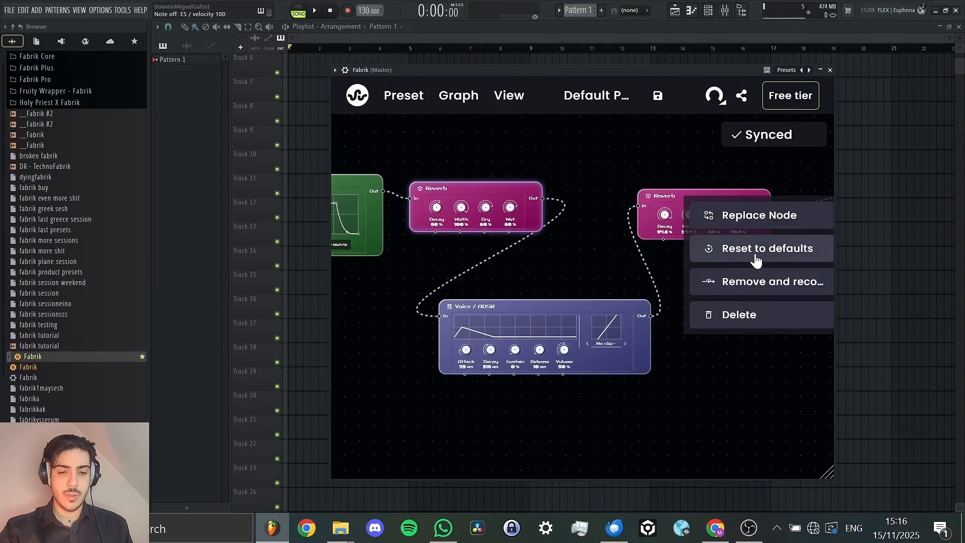
{"action": "left_click", "coordinate": [760, 287]}
{"action": "left_click_drag", "start_coordinate": [588, 303], "coordinate": [750, 185]}
{"action": "left_click_drag", "start_coordinate": [719, 314], "coordinate": [683, 306]}
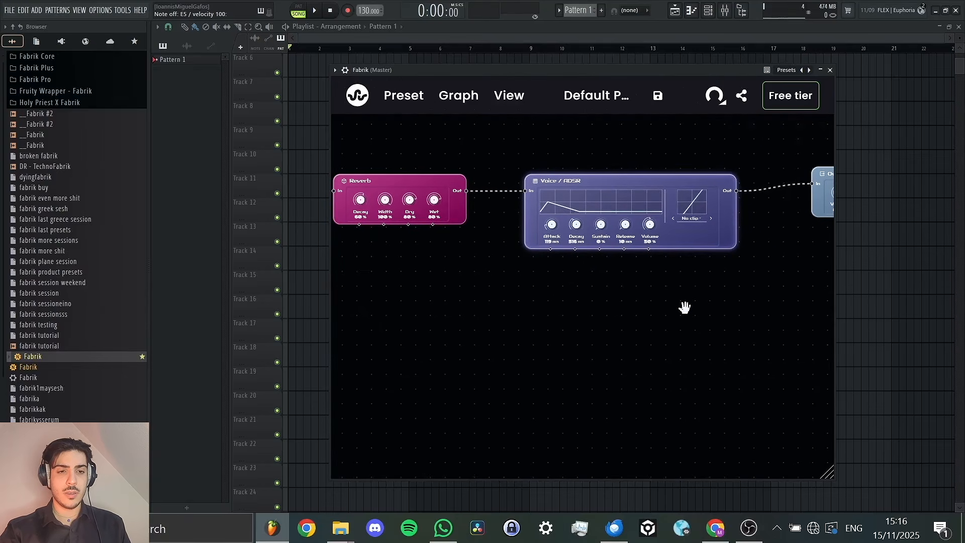
{"action": "key", "text": "b"}
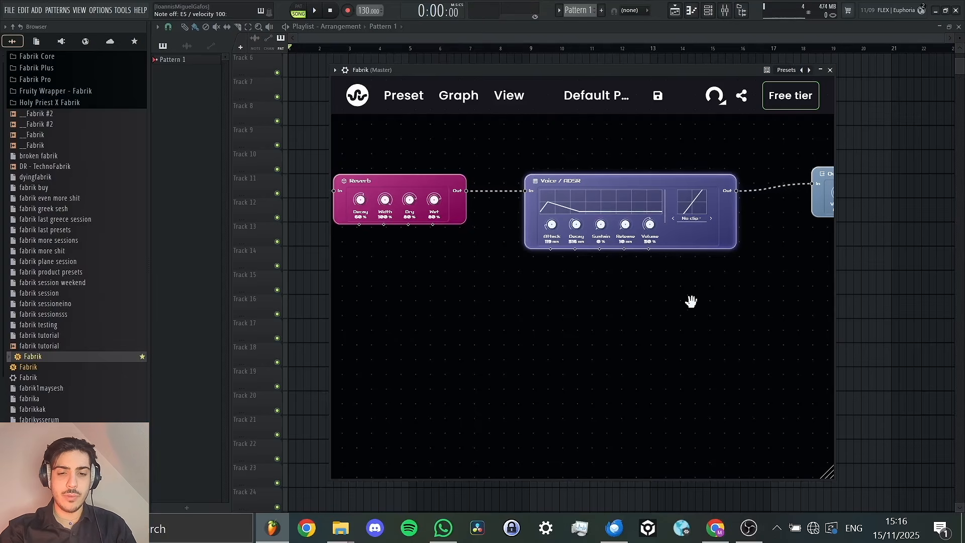
Insert a second Reverb node between Voice / ADSR and Output, position it clear of both nodes and play notes.
{"action": "right_click", "coordinate": [784, 186]}
{"action": "left_click", "coordinate": [780, 199]}
{"action": "type", "text": "re"}
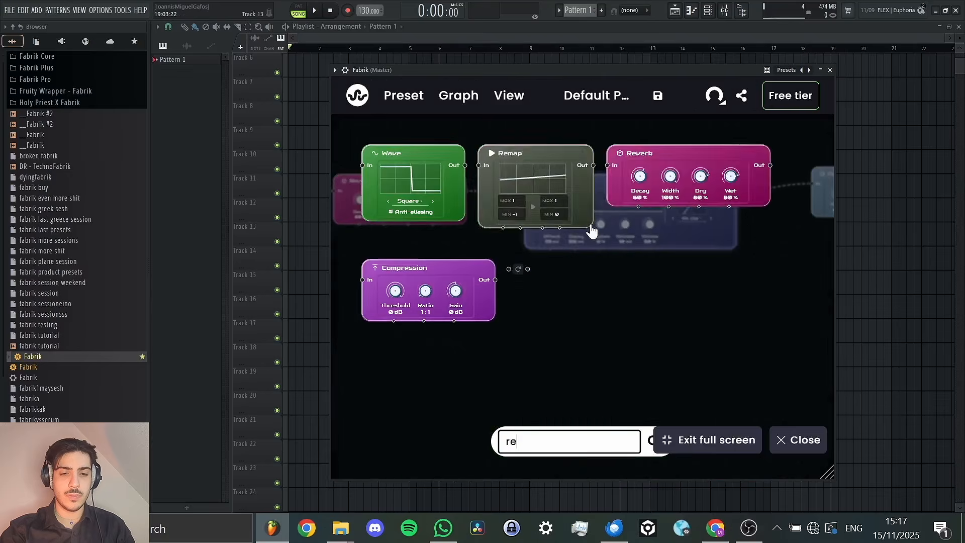
{"action": "left_click", "coordinate": [668, 193]}
{"action": "left_click_drag", "start_coordinate": [649, 167], "coordinate": [597, 168]}
{"action": "left_click_drag", "start_coordinate": [694, 175], "coordinate": [799, 178]}
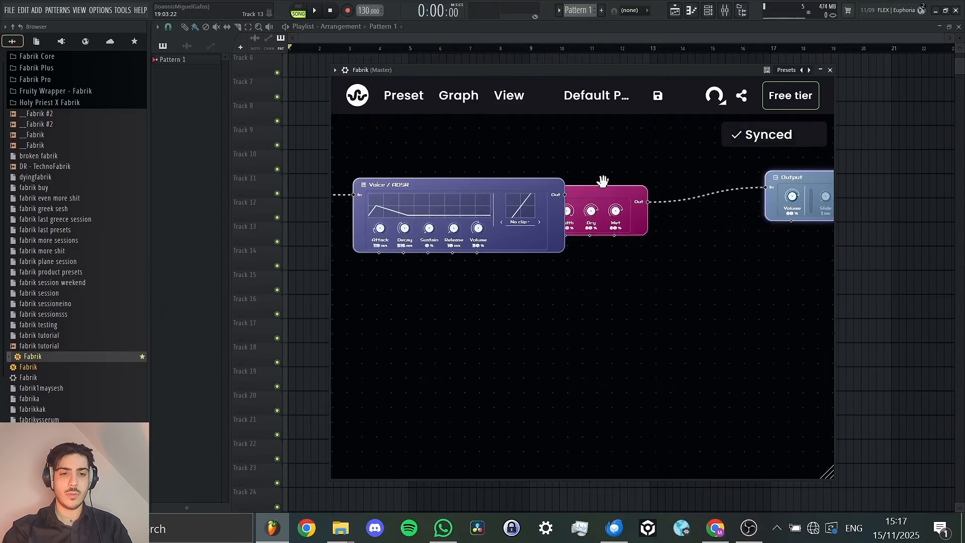
{"action": "left_click_drag", "start_coordinate": [608, 189], "coordinate": [697, 196]}
{"action": "key", "text": "c"}
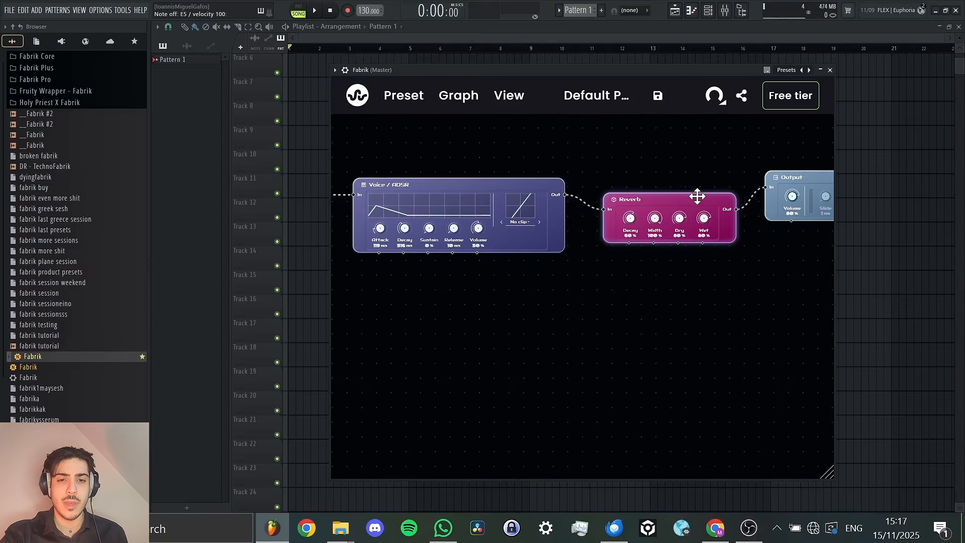
Open the mixer and browse the effect plugins available for the first slot of Insert 12.
{"action": "left_click", "coordinate": [725, 10]}
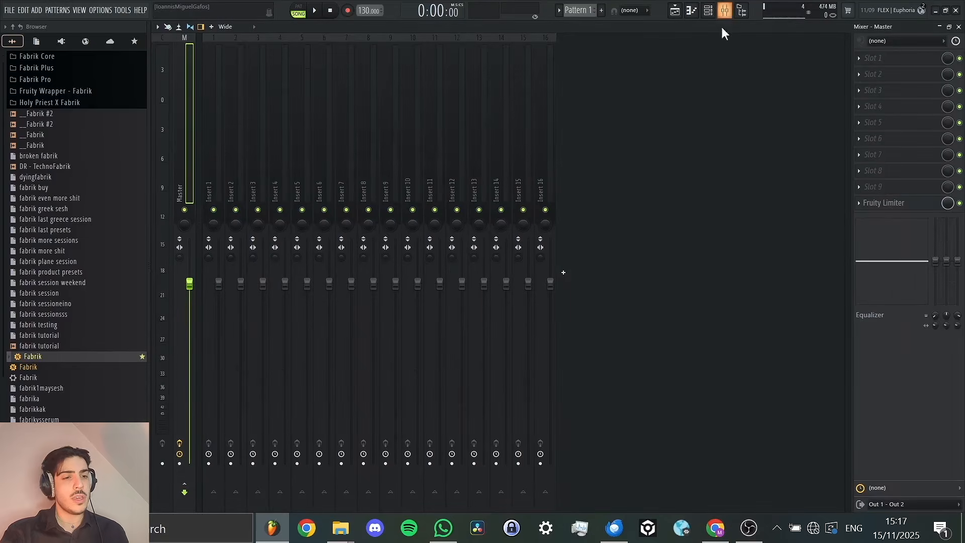
{"action": "left_click", "coordinate": [454, 89]}
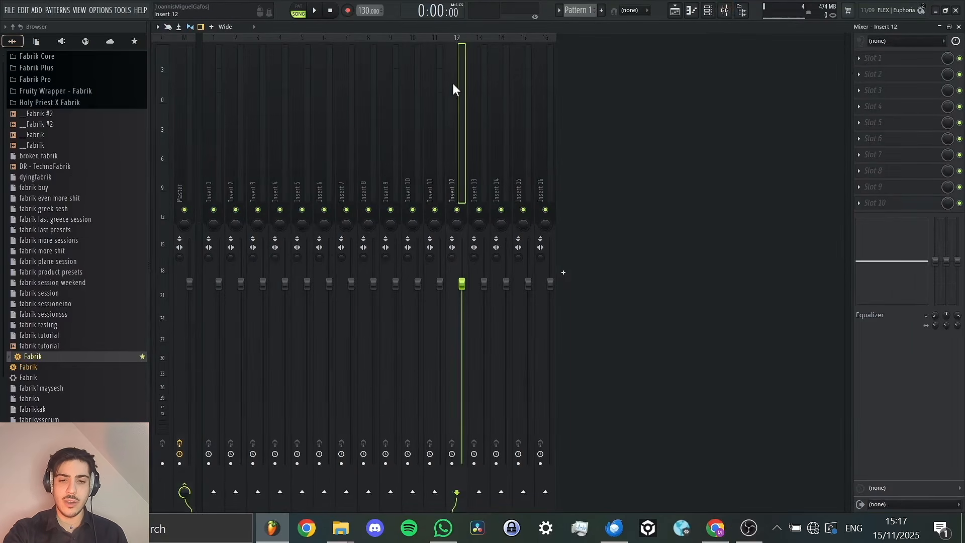
{"action": "left_click", "coordinate": [865, 59]}
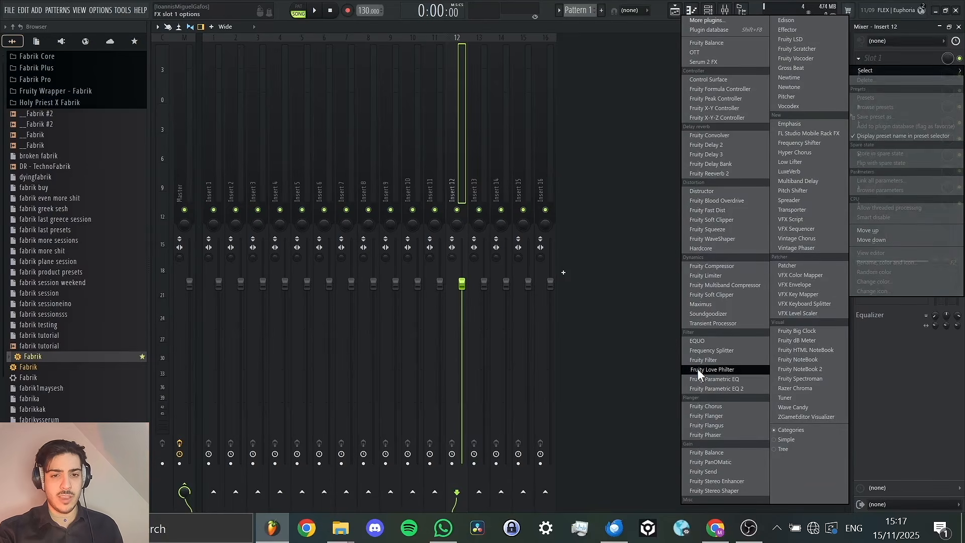
{"action": "left_click", "coordinate": [727, 6]}
Reopen the Fabrik plugin from the channel rack and view its node chain.
{"action": "left_click", "coordinate": [709, 10]}
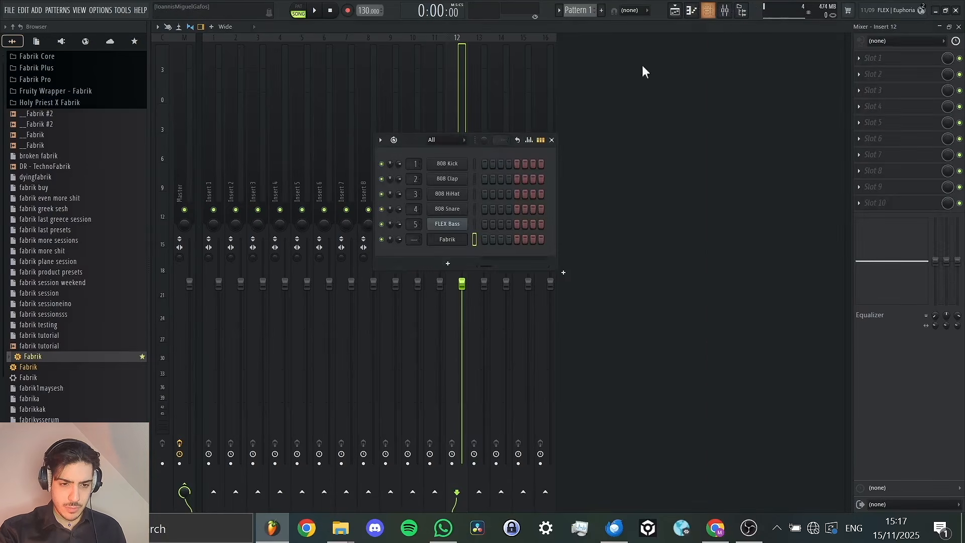
{"action": "left_click", "coordinate": [449, 240]}
{"action": "left_click_drag", "start_coordinate": [492, 127], "coordinate": [712, 177]}
{"action": "scroll", "coordinate": [668, 174], "scroll_direction": "down", "scroll_amount": 3}
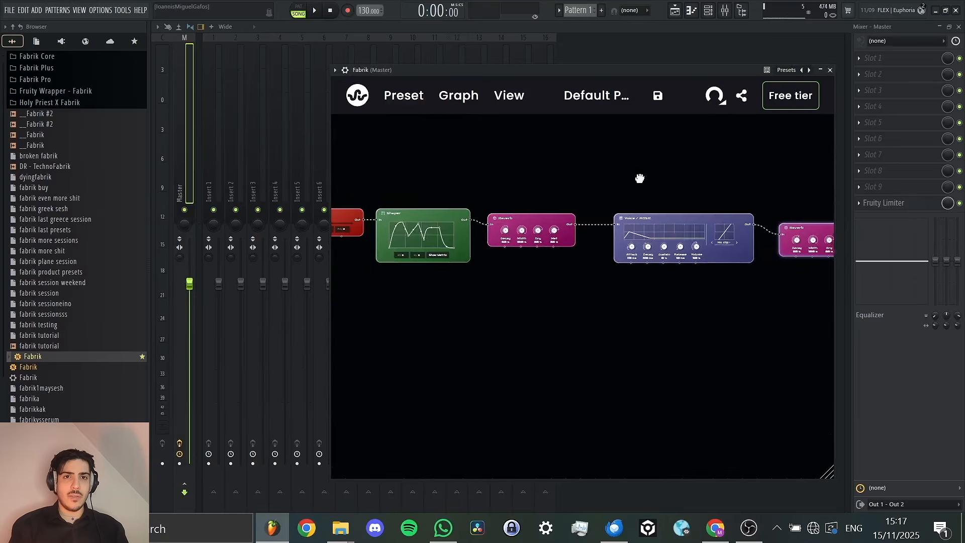
{"action": "left_click_drag", "start_coordinate": [640, 178], "coordinate": [674, 212]}
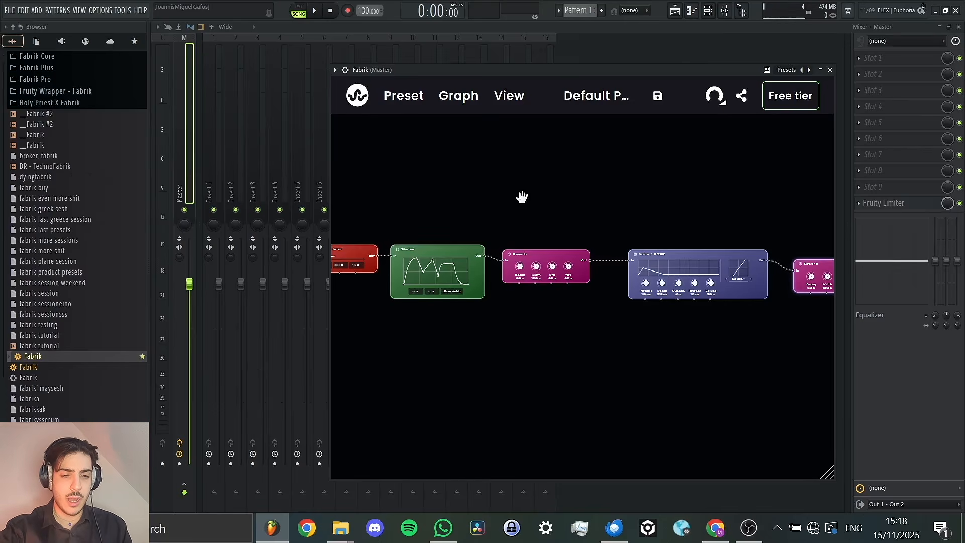
Add a second Oscillator below the existing chain and connect a Saw Wave node to its output.
{"action": "left_click_drag", "start_coordinate": [521, 197], "coordinate": [614, 181]}
{"action": "scroll", "coordinate": [549, 214], "scroll_direction": "up", "scroll_amount": 2}
{"action": "left_click_drag", "start_coordinate": [550, 213], "coordinate": [595, 185]}
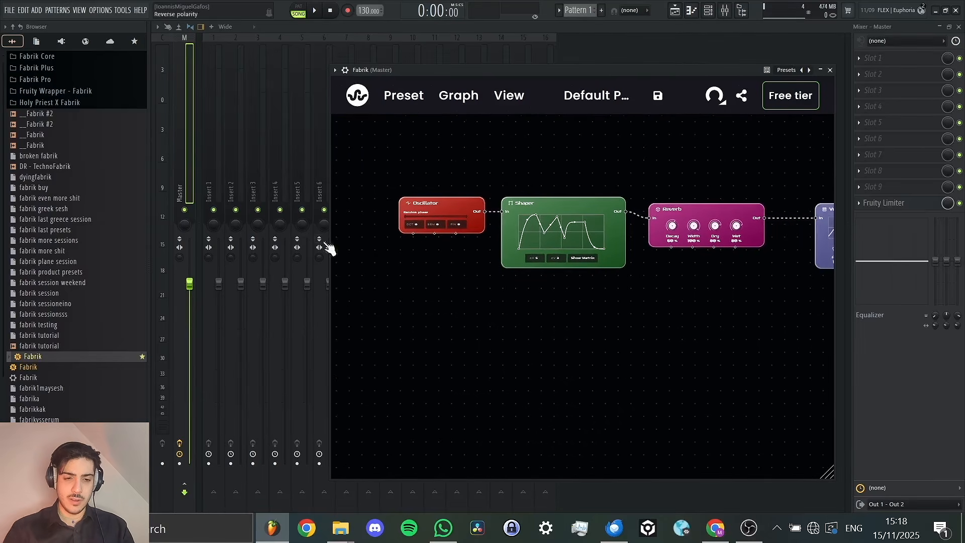
{"action": "right_click", "coordinate": [436, 310]}
{"action": "left_click_drag", "start_coordinate": [446, 183], "coordinate": [583, 369]}
{"action": "type", "text": "sa"}
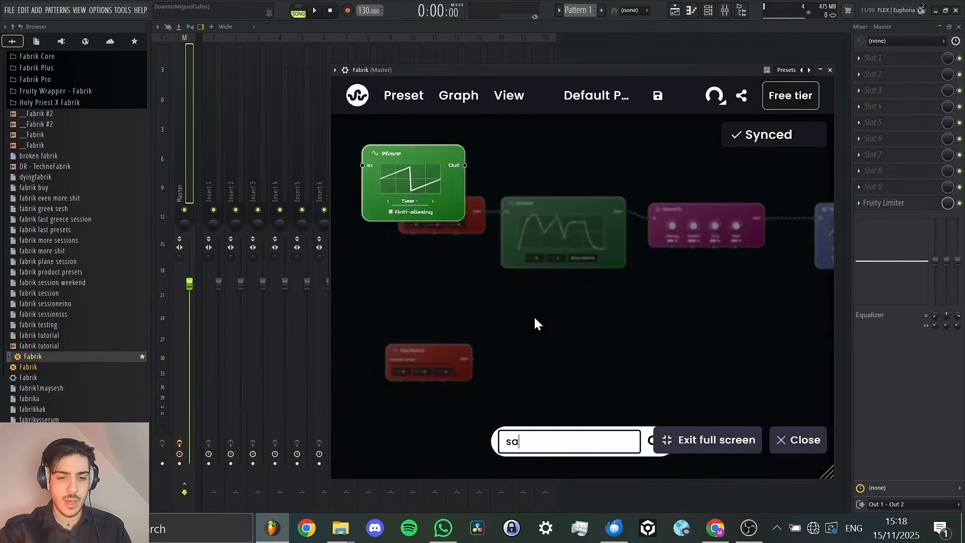
{"action": "key", "text": "Return"}
{"action": "left_click_drag", "start_coordinate": [646, 260], "coordinate": [620, 363]}
Connect a Filter node to the Saw Wave's output and place it beside the Wave, below the upper chain.
{"action": "left_click_drag", "start_coordinate": [680, 357], "coordinate": [613, 355]}
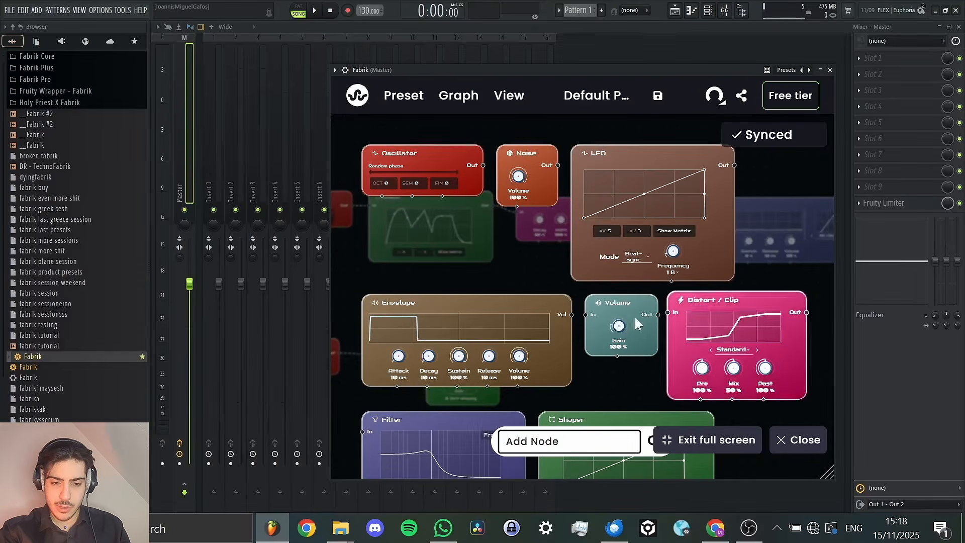
{"action": "scroll", "coordinate": [635, 317], "scroll_direction": "down", "scroll_amount": 5}
{"action": "left_click", "coordinate": [473, 196]}
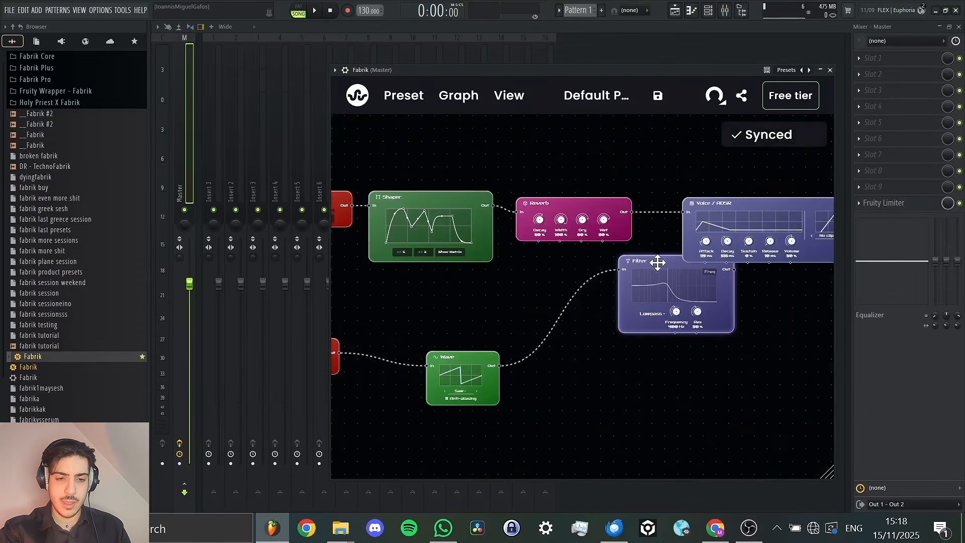
{"action": "left_click_drag", "start_coordinate": [657, 263], "coordinate": [635, 333]}
{"action": "left_click_drag", "start_coordinate": [544, 315], "coordinate": [576, 309]}
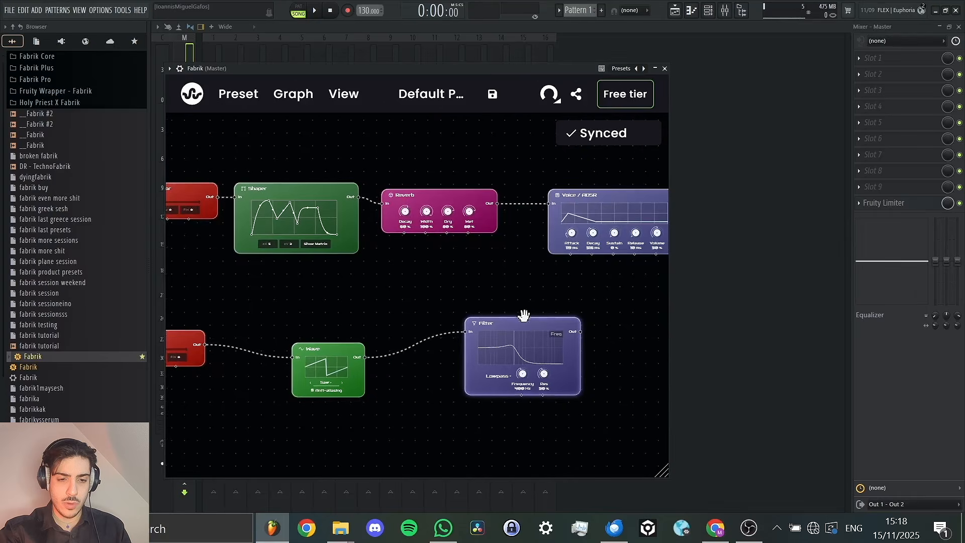
{"action": "left_click_drag", "start_coordinate": [512, 323], "coordinate": [478, 324]}
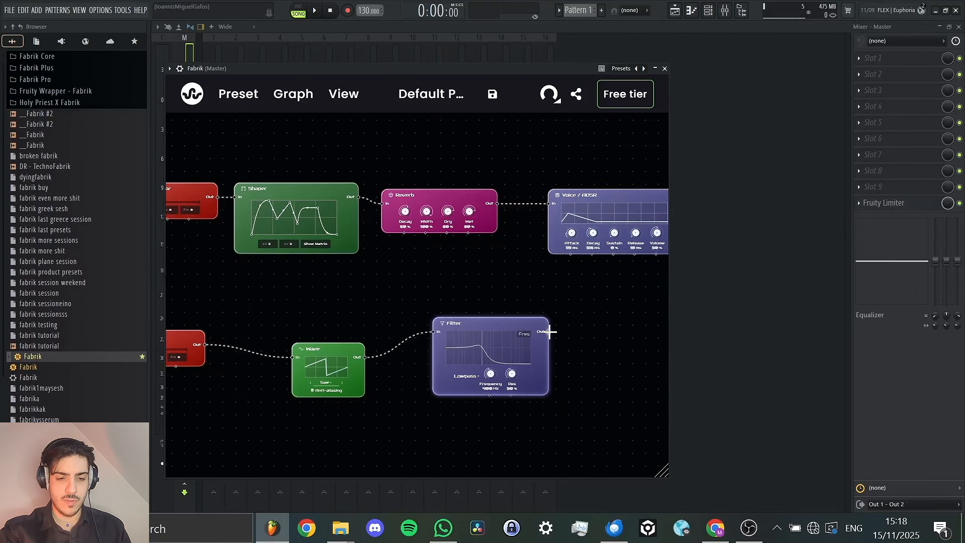
Connect the Filter's output to the Voice / ADSR input and set the second Oscillator's octave to -1.
{"action": "left_click_drag", "start_coordinate": [548, 331], "coordinate": [548, 206]}
{"action": "left_click_drag", "start_coordinate": [598, 316], "coordinate": [608, 245]}
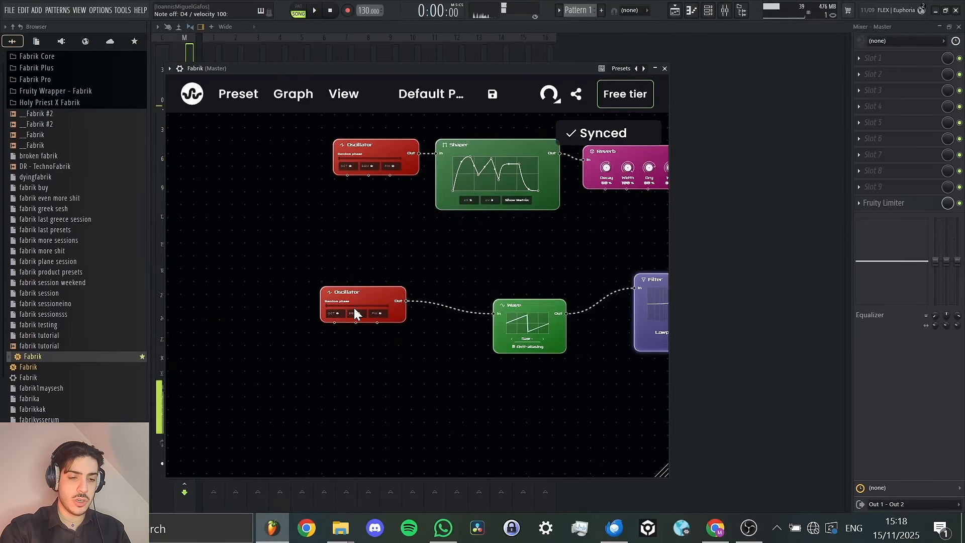
{"action": "scroll", "coordinate": [327, 263], "scroll_direction": "up", "scroll_amount": 3}
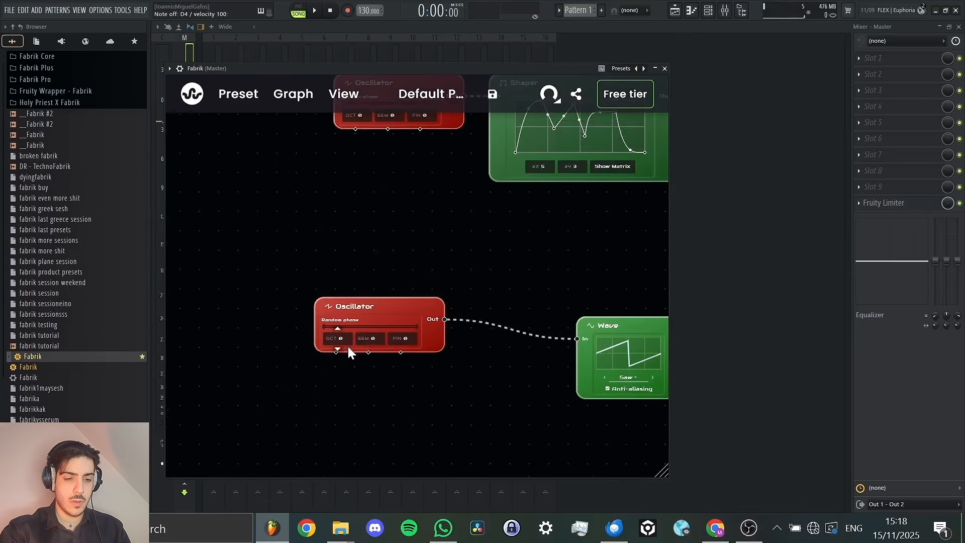
{"action": "left_click_drag", "start_coordinate": [345, 335], "coordinate": [347, 352]}
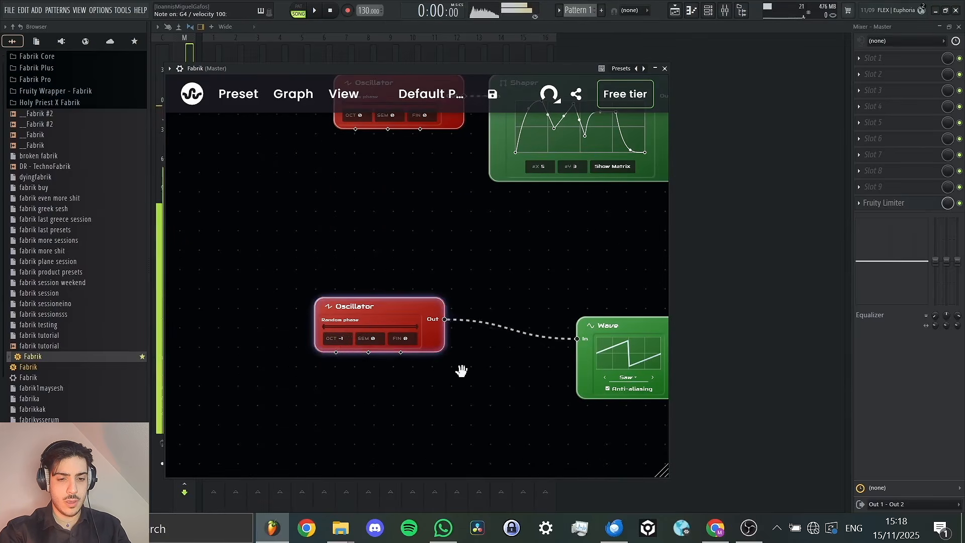
Sweep the Filter's lowpass frequency up to 2e4 Hz and back down to 180 Hz to demonstrate the cutoff.
{"action": "left_click_drag", "start_coordinate": [520, 259], "coordinate": [461, 246]}
{"action": "left_click_drag", "start_coordinate": [552, 245], "coordinate": [366, 241]}
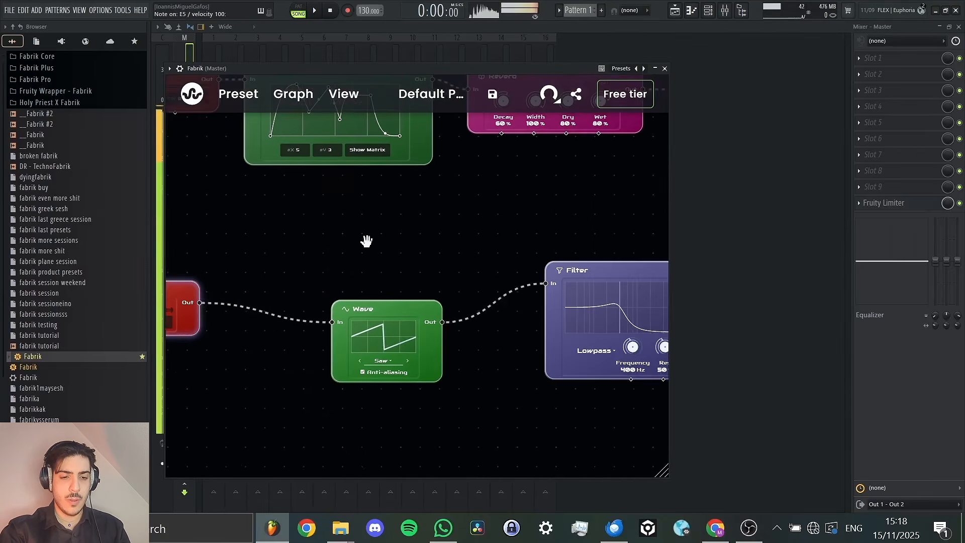
{"action": "left_click_drag", "start_coordinate": [517, 227], "coordinate": [343, 221]}
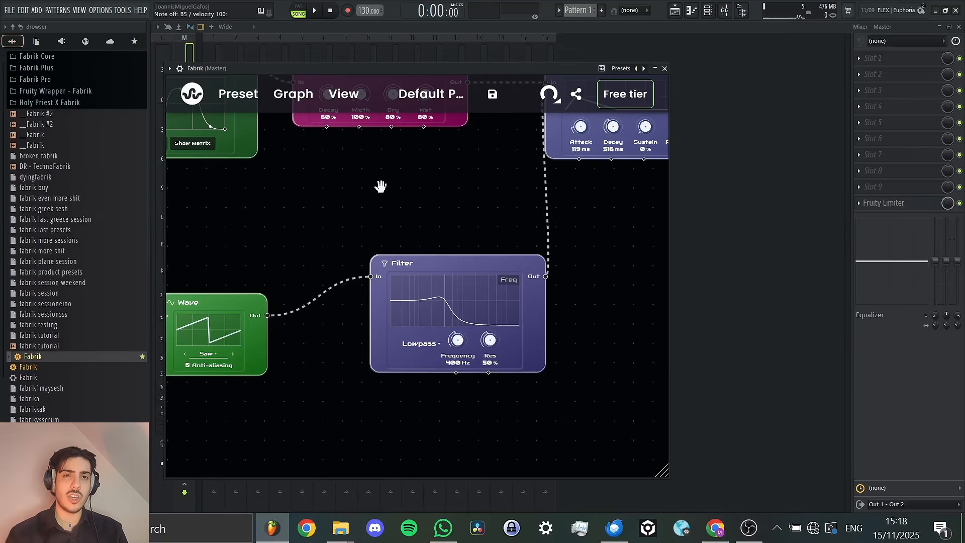
{"action": "left_click_drag", "start_coordinate": [379, 187], "coordinate": [414, 173]}
{"action": "scroll", "coordinate": [402, 166], "scroll_direction": "up", "scroll_amount": 2}
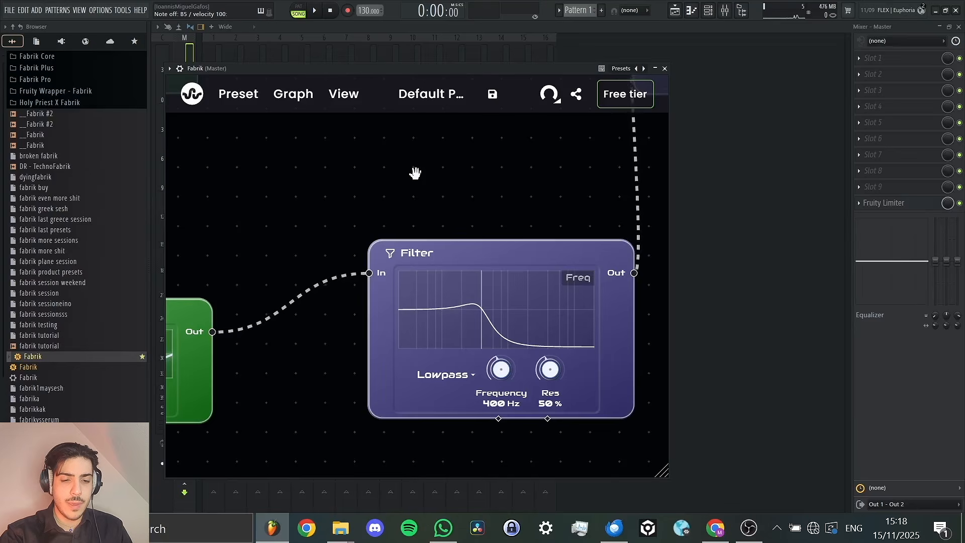
{"action": "left_click_drag", "start_coordinate": [498, 372], "coordinate": [647, 269]}
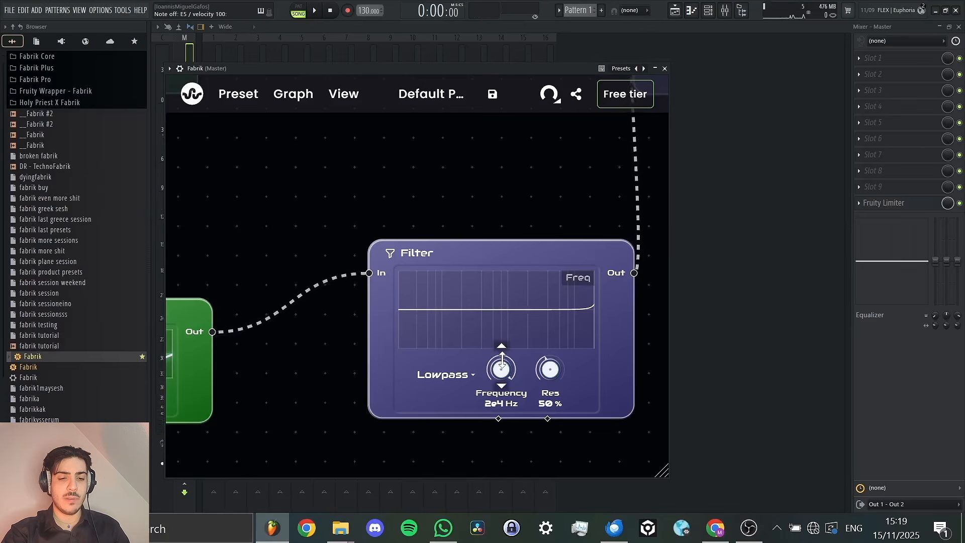
{"action": "left_click_drag", "start_coordinate": [502, 358], "coordinate": [384, 481]}
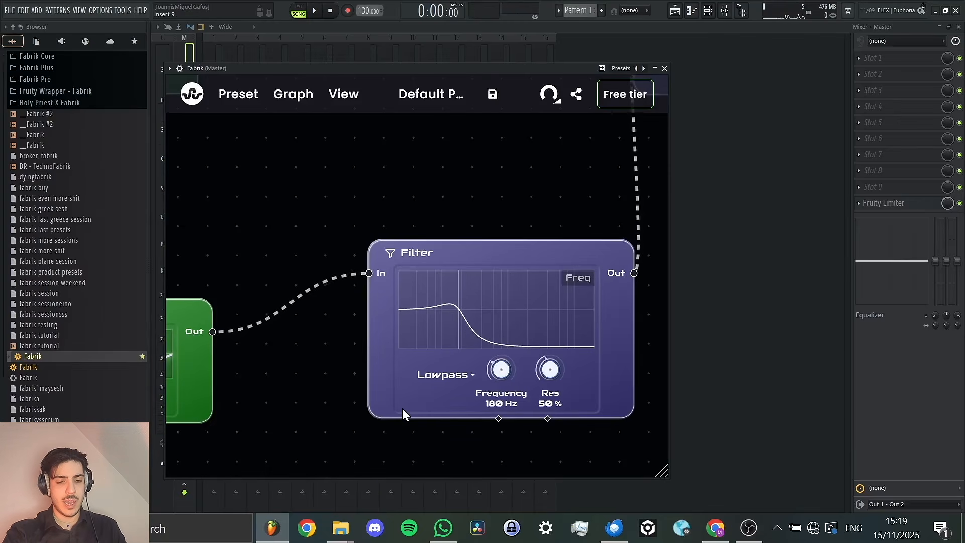
Try the Highpass and Bandpass types on the Filter node.
{"action": "left_click", "coordinate": [453, 375]}
{"action": "left_click", "coordinate": [457, 420]}
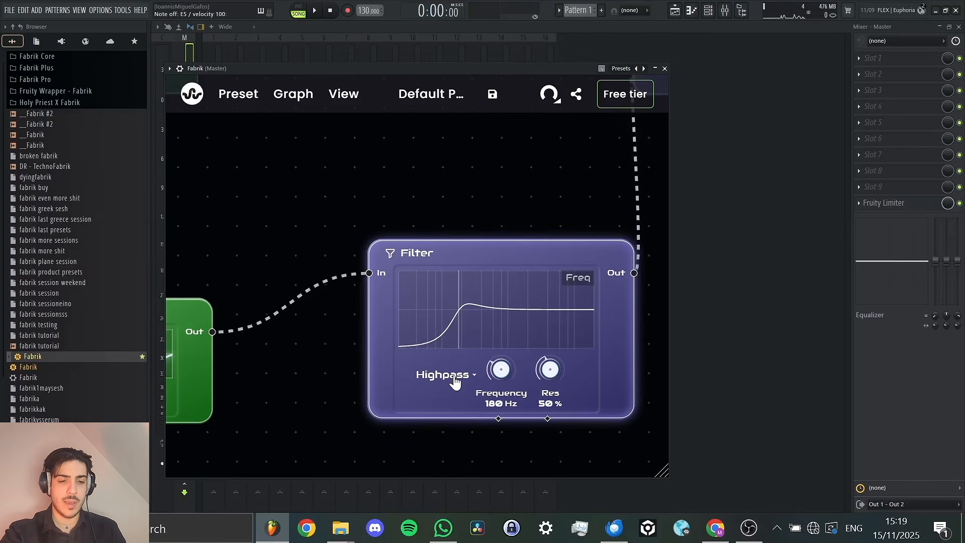
{"action": "left_click", "coordinate": [455, 382]}
{"action": "left_click", "coordinate": [455, 439]}
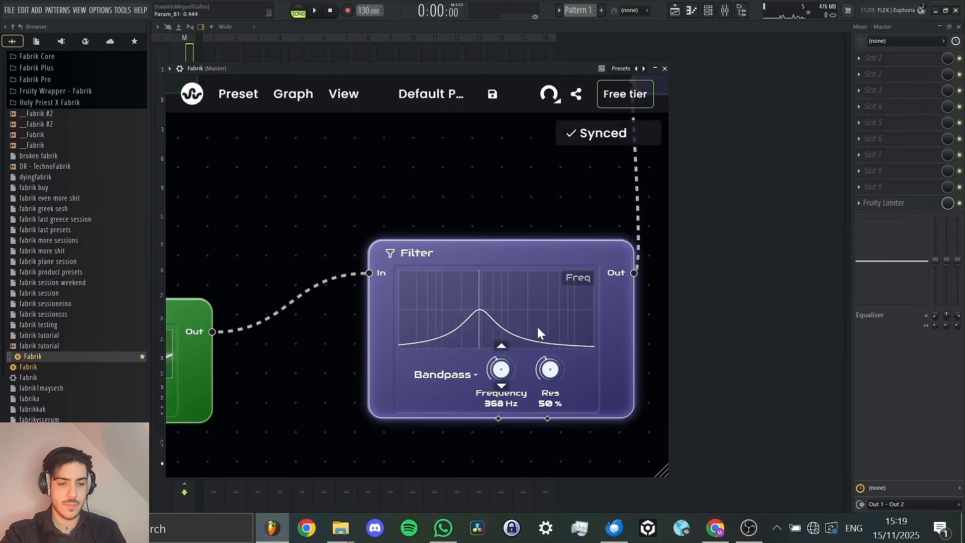
Return the Filter to Lowpass with a resonance of 146 % and a frequency of 388 Hz.
{"action": "left_click", "coordinate": [445, 375]}
{"action": "left_click", "coordinate": [469, 399]}
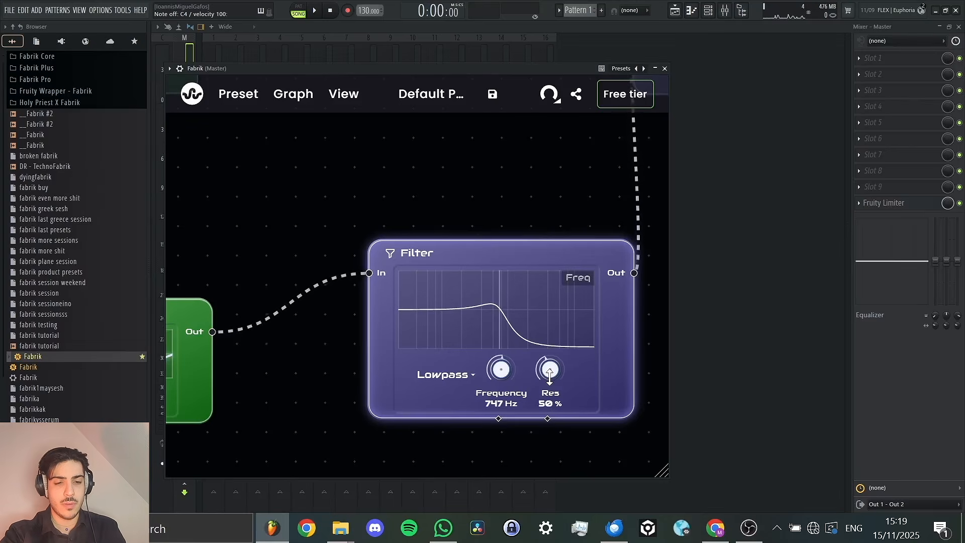
{"action": "left_click_drag", "start_coordinate": [550, 374], "coordinate": [513, 385]}
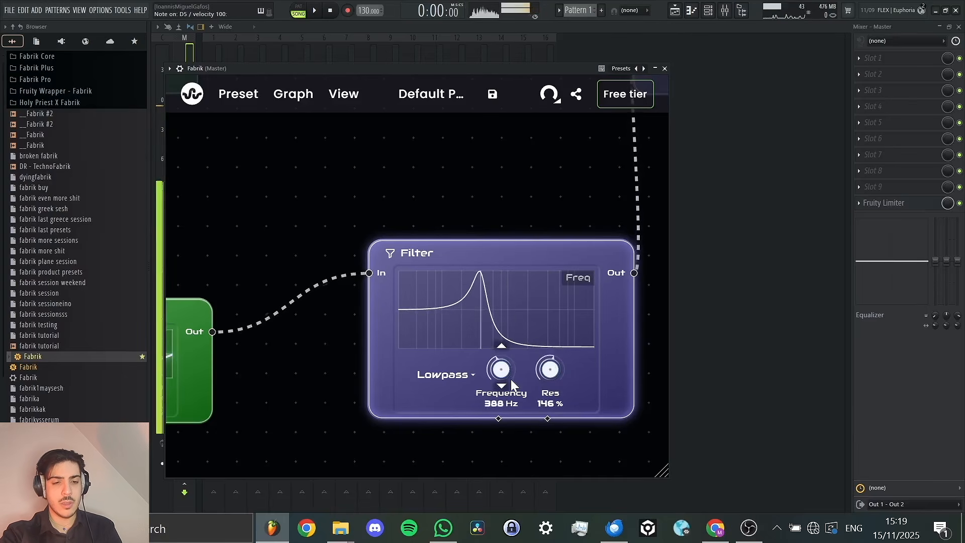
Add a Delay (Effect) node between the Voice / ADSR and Output nodes, placed below the last Reverb.
{"action": "scroll", "coordinate": [468, 179], "scroll_direction": "down", "scroll_amount": 2}
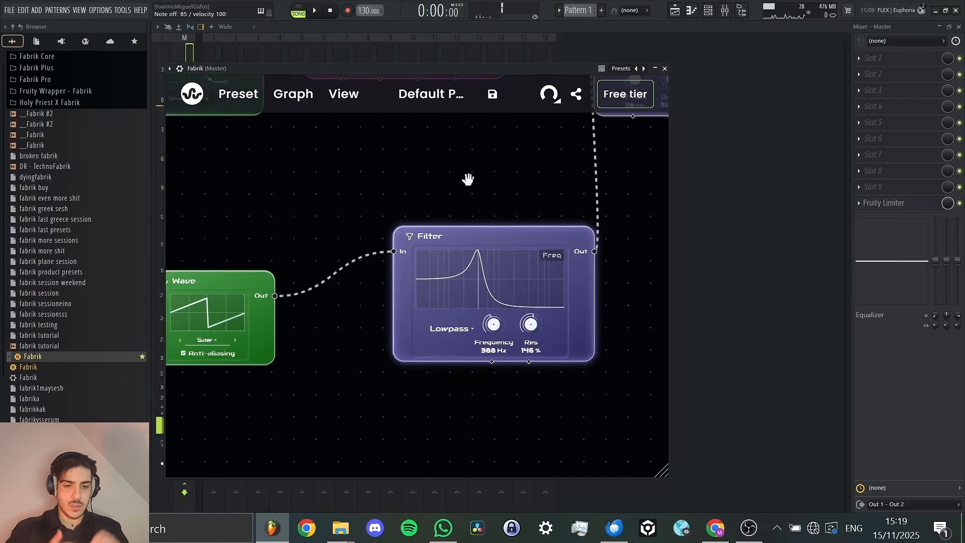
{"action": "scroll", "coordinate": [468, 179], "scroll_direction": "down", "scroll_amount": 2}
{"action": "left_click_drag", "start_coordinate": [468, 198], "coordinate": [627, 239]}
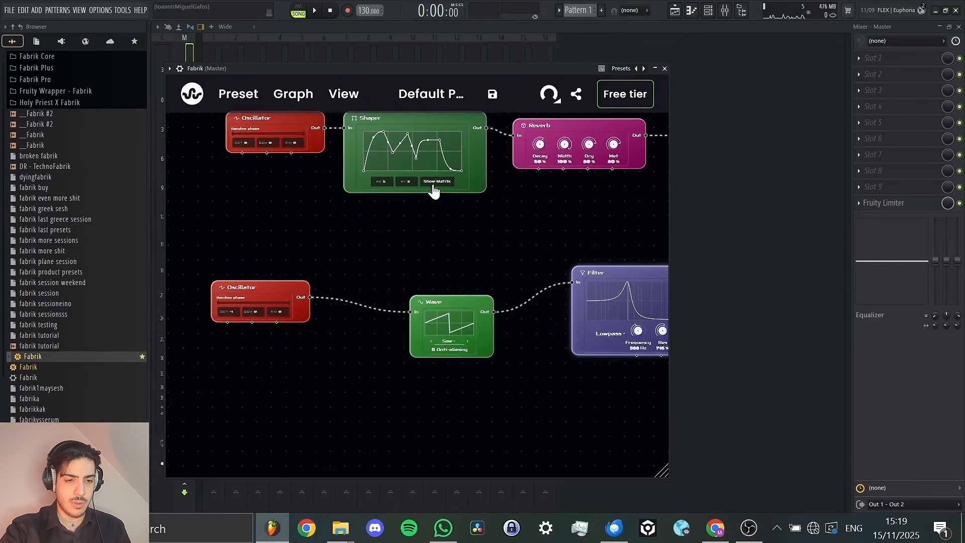
{"action": "left_click_drag", "start_coordinate": [482, 209], "coordinate": [328, 243]}
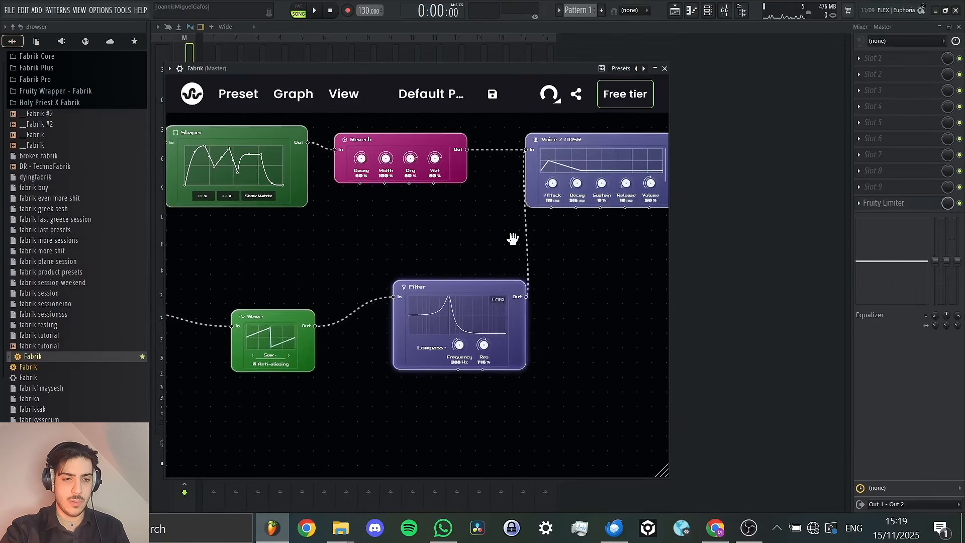
{"action": "scroll", "coordinate": [513, 239], "scroll_direction": "down", "scroll_amount": 1}
{"action": "left_click_drag", "start_coordinate": [657, 293], "coordinate": [391, 332]}
{"action": "scroll", "coordinate": [532, 303], "scroll_direction": "down", "scroll_amount": 2}
{"action": "scroll", "coordinate": [372, 282], "scroll_direction": "up", "scroll_amount": 2}
{"action": "left_click_drag", "start_coordinate": [383, 239], "coordinate": [416, 363]}
{"action": "type", "text": "de"}
{"action": "left_click", "coordinate": [402, 173]}
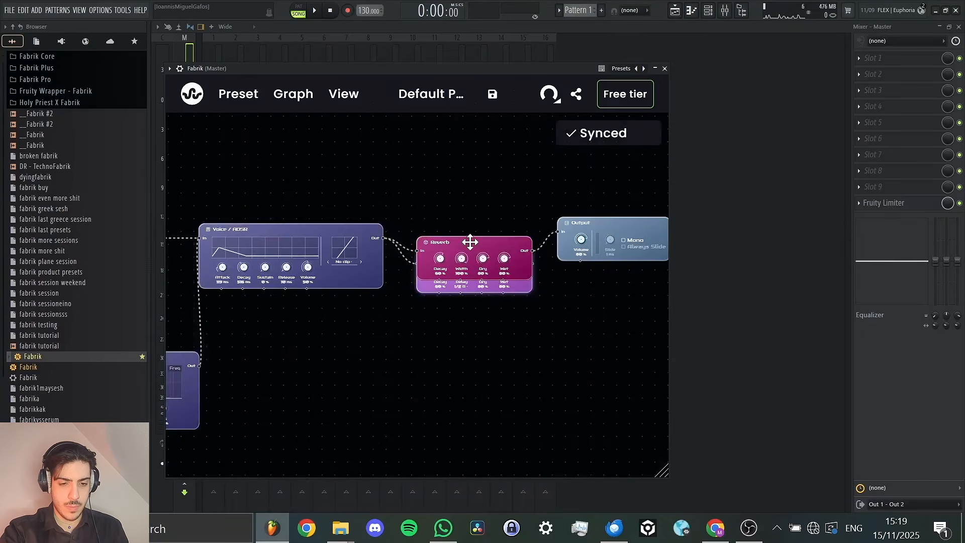
{"action": "left_click_drag", "start_coordinate": [470, 242], "coordinate": [476, 319]}
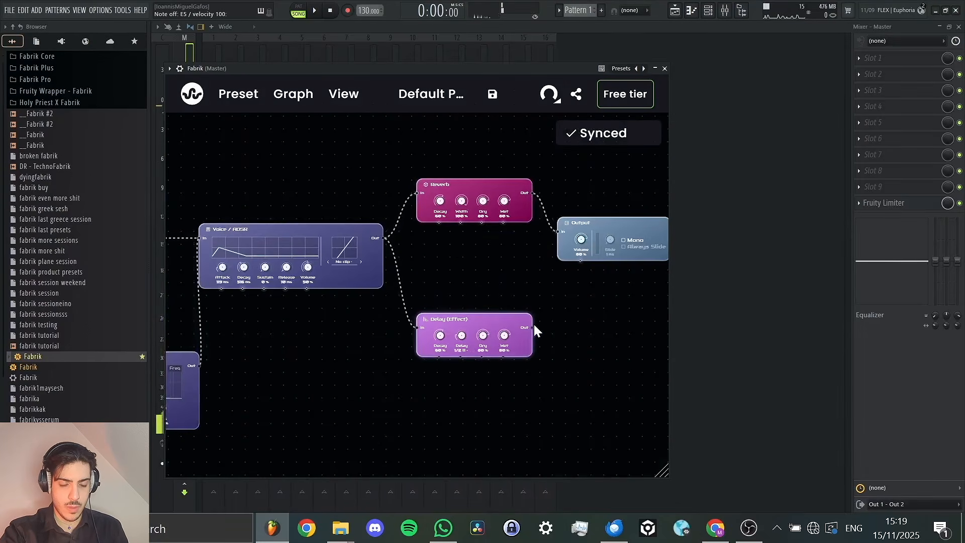
{"action": "scroll", "coordinate": [460, 282], "scroll_direction": "up", "scroll_amount": 2}
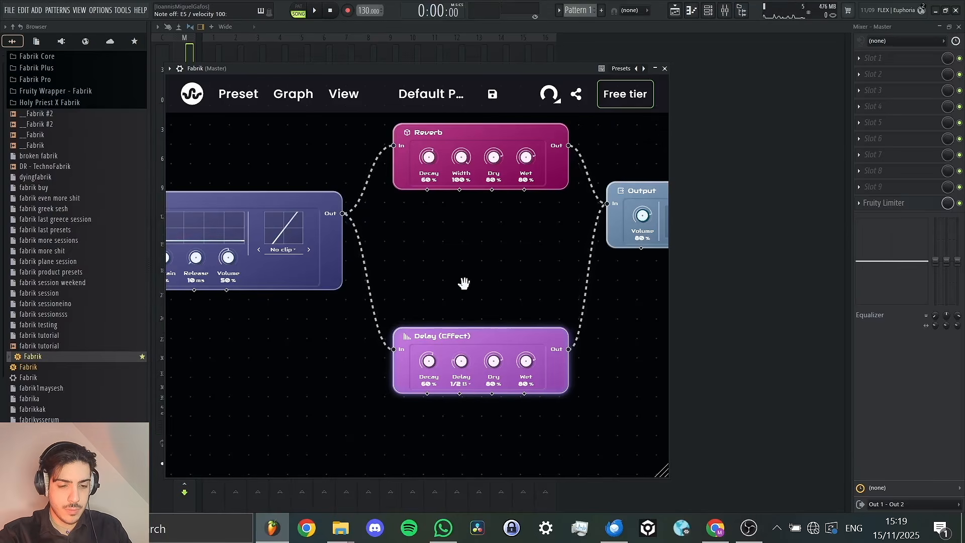
Set the Delay node's decay to 42.8 % and audition several delay times, settling on 1/2 B.
{"action": "scroll", "coordinate": [484, 267], "scroll_direction": "up", "scroll_amount": 2}
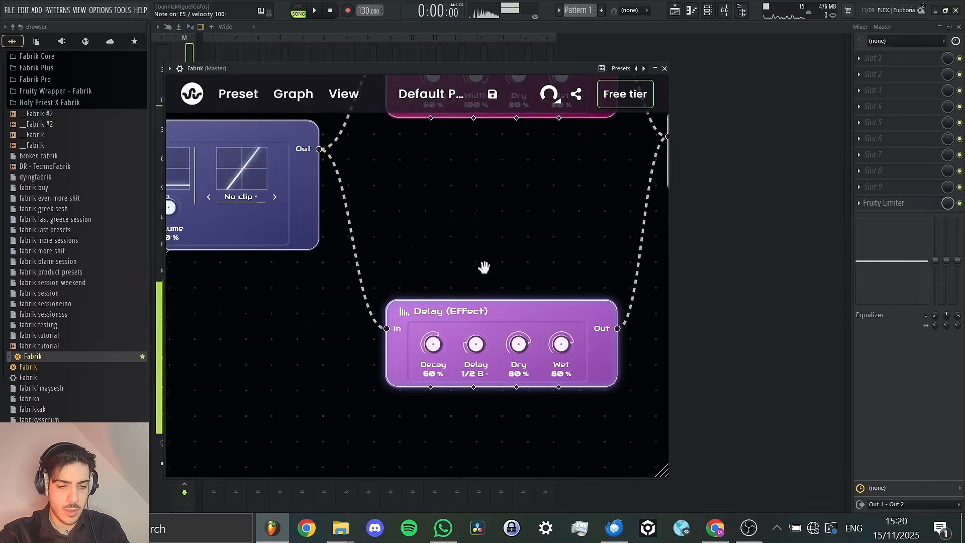
{"action": "left_click_drag", "start_coordinate": [433, 344], "coordinate": [429, 382]}
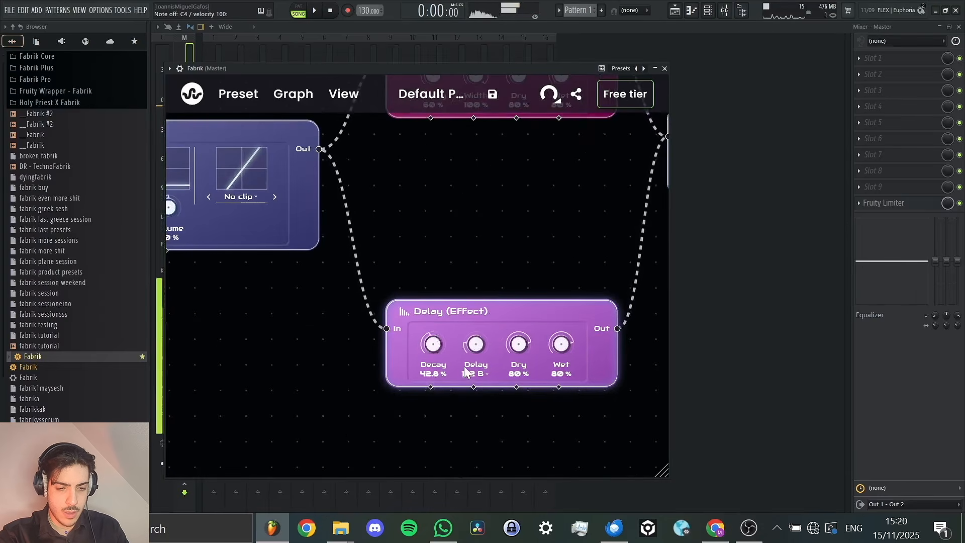
{"action": "left_click_drag", "start_coordinate": [476, 346], "coordinate": [499, 306]}
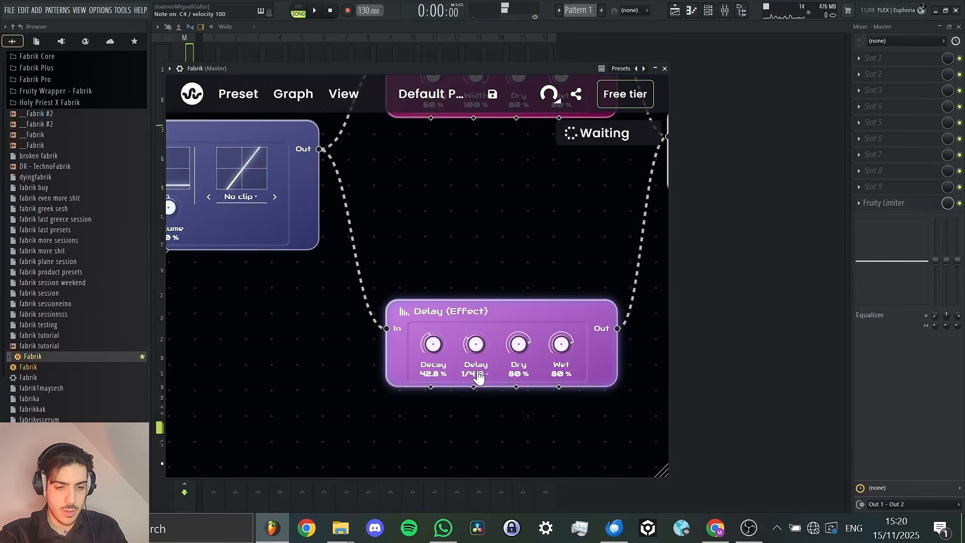
{"action": "left_click_drag", "start_coordinate": [476, 346], "coordinate": [474, 383]}
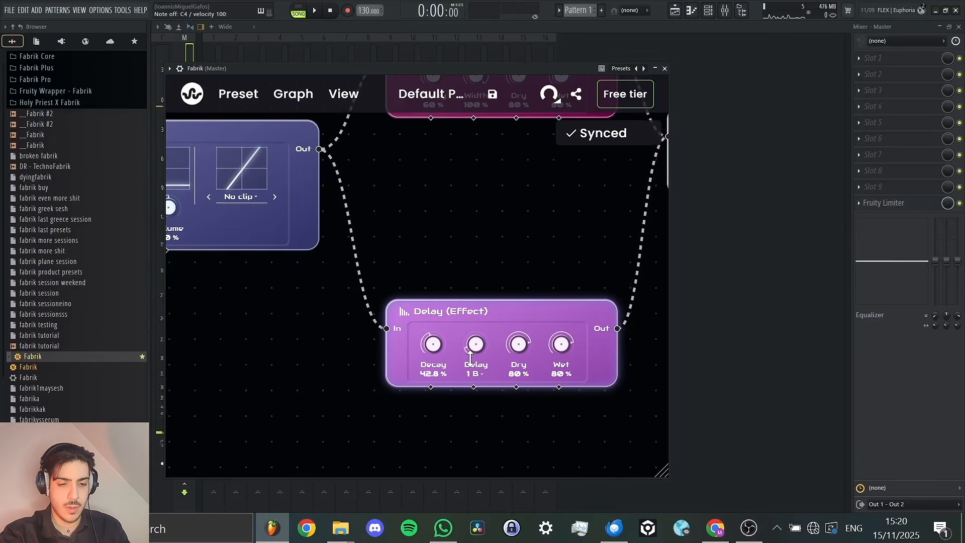
{"action": "left_click_drag", "start_coordinate": [489, 359], "coordinate": [498, 308]}
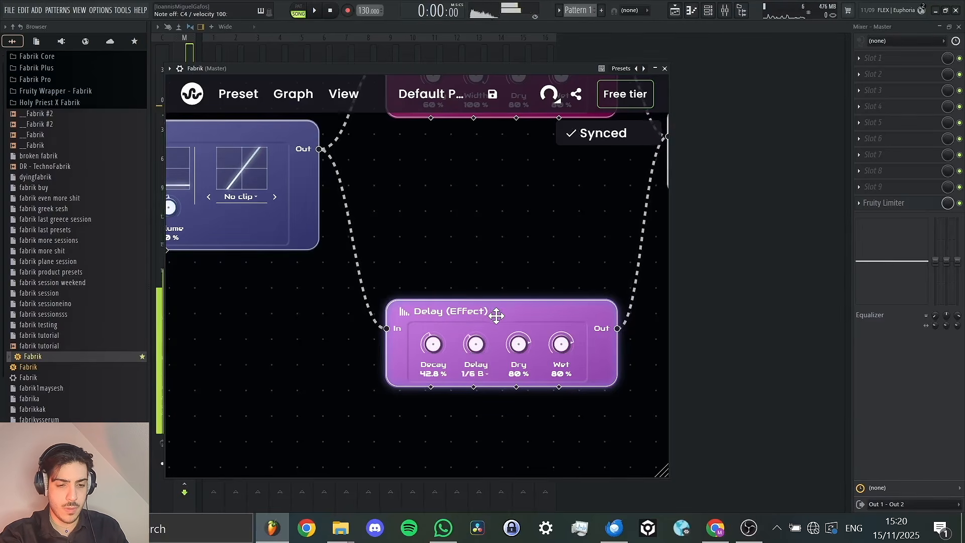
{"action": "key", "text": "z"}
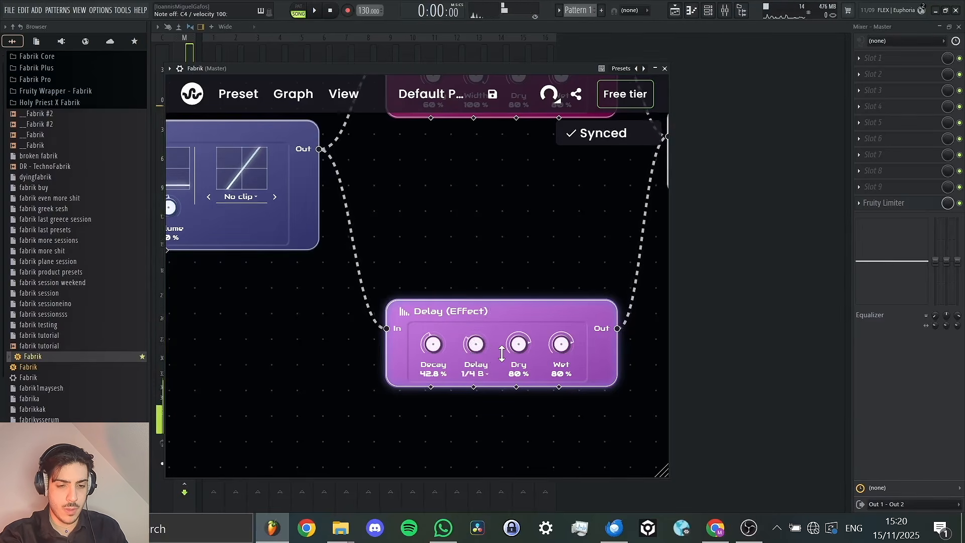
{"action": "left_click_drag", "start_coordinate": [481, 347], "coordinate": [482, 382]}
{"action": "key", "text": "z"}
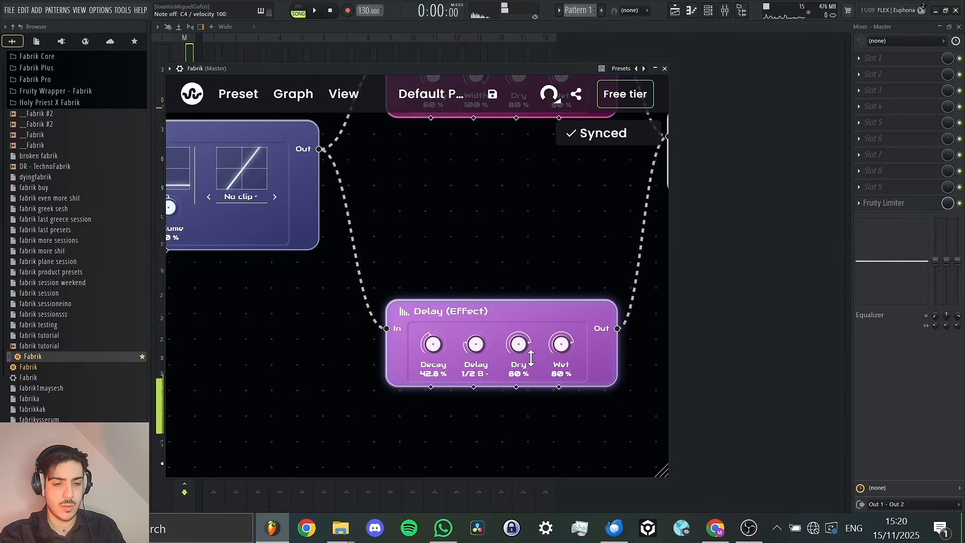
Audition the Delay node with its dry level at 0 % and at 100 %.
{"action": "left_click_drag", "start_coordinate": [519, 344], "coordinate": [511, 479]}
{"action": "key", "text": "w"}
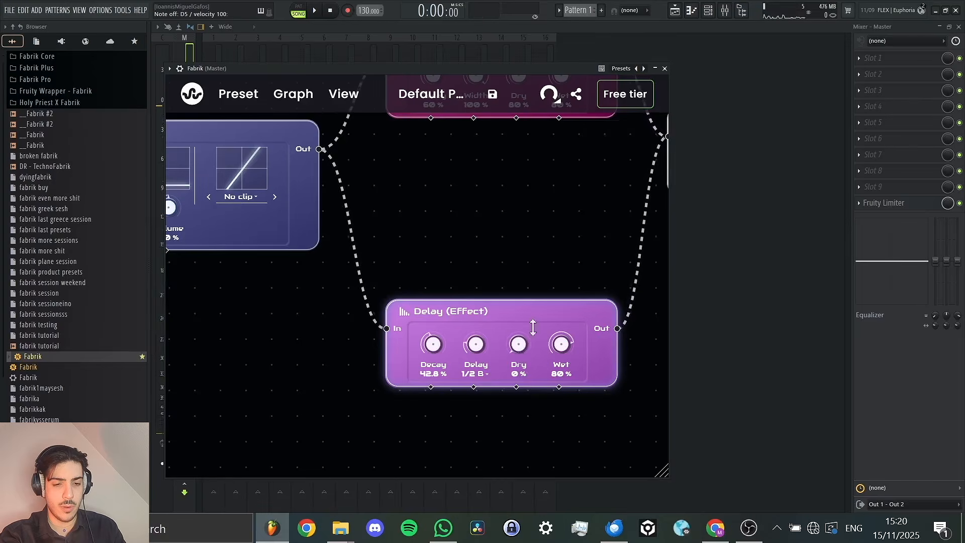
{"action": "left_click_drag", "start_coordinate": [533, 328], "coordinate": [556, 278]}
{"action": "left_click_drag", "start_coordinate": [522, 344], "coordinate": [624, 146]}
{"action": "key", "text": "w"}
Audition the Delay node at 0 % wet, set wet to 86 %, and turn the dry level down.
{"action": "left_click_drag", "start_coordinate": [561, 345], "coordinate": [512, 536]}
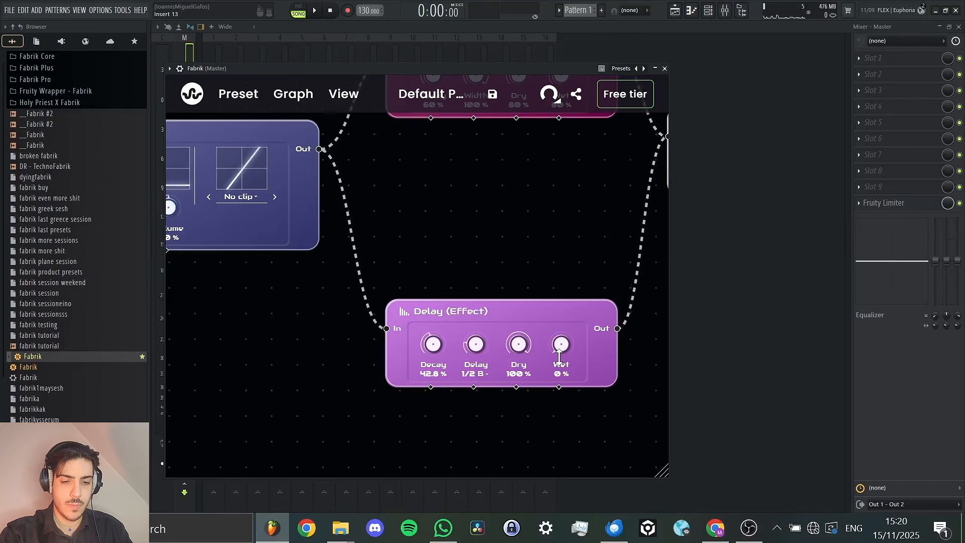
{"action": "key", "text": "w"}
{"action": "left_click_drag", "start_coordinate": [559, 358], "coordinate": [631, 183]}
{"action": "key", "text": "w"}
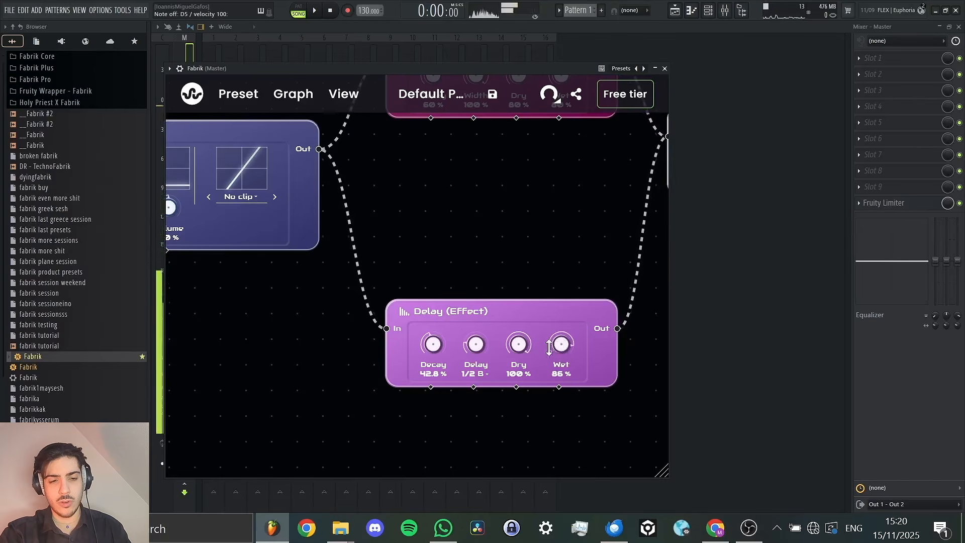
{"action": "left_click_drag", "start_coordinate": [518, 345], "coordinate": [522, 508]}
Play notes to audition the complete patch with the whole node graph in view.
{"action": "left_click_drag", "start_coordinate": [376, 215], "coordinate": [338, 267]}
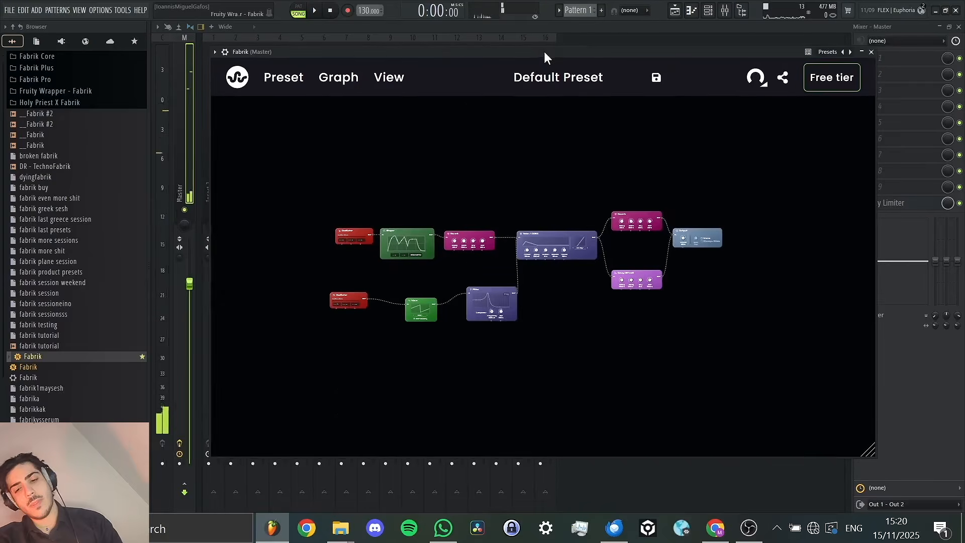
{"action": "key", "text": "e"}
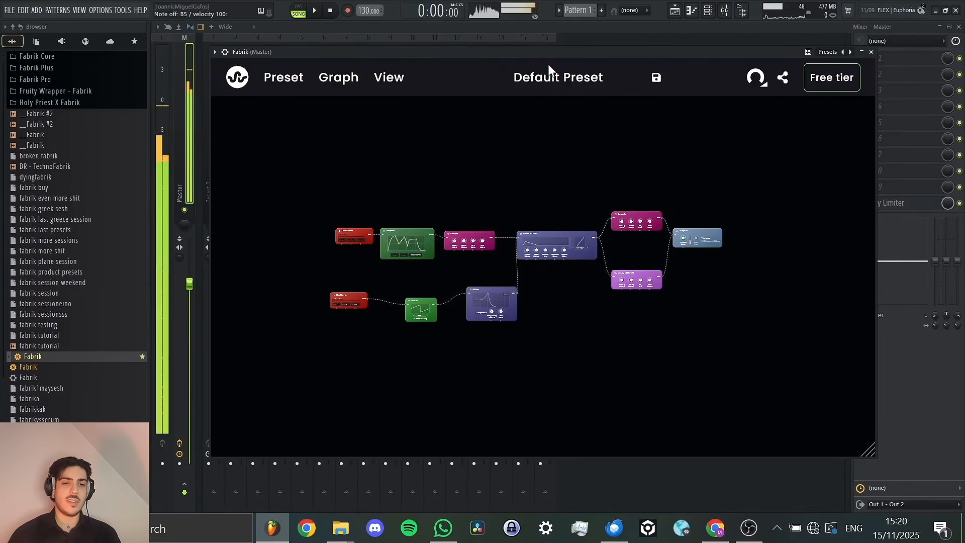
{"action": "key", "text": "t"}
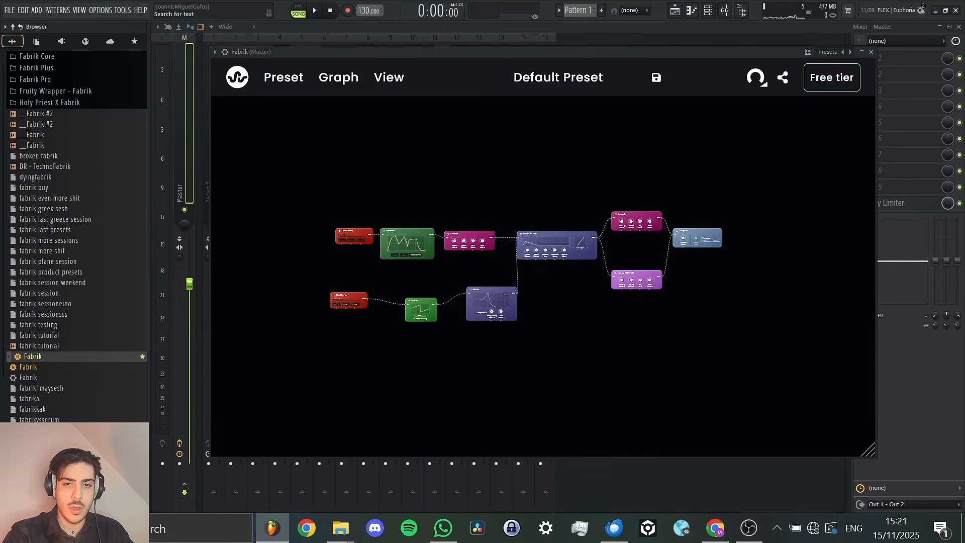
Find the Vital synth in the browser, load it as a channel and move its window fully into view.
{"action": "scroll", "coordinate": [71, 183], "scroll_direction": "down", "scroll_amount": 10}
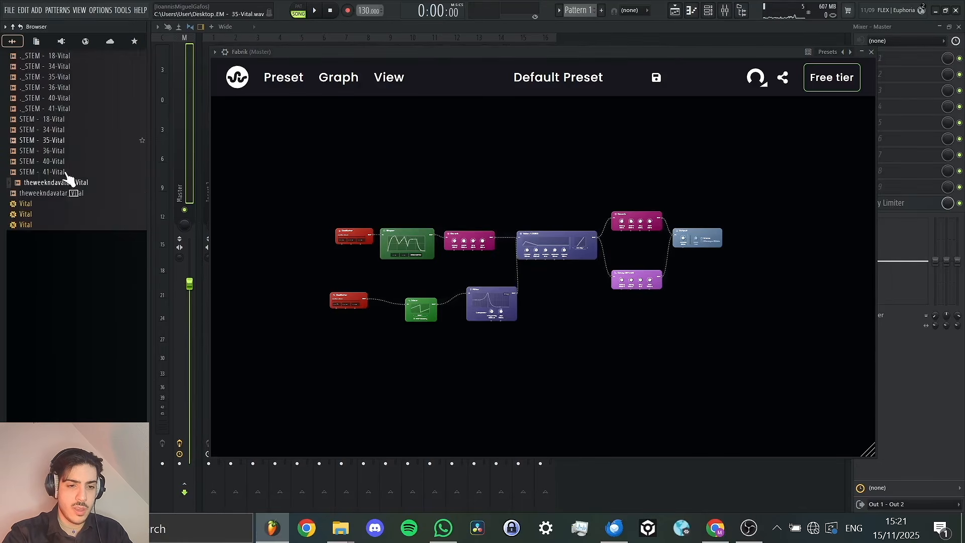
{"action": "left_click", "coordinate": [708, 10]}
{"action": "left_click_drag", "start_coordinate": [65, 205], "coordinate": [460, 251]}
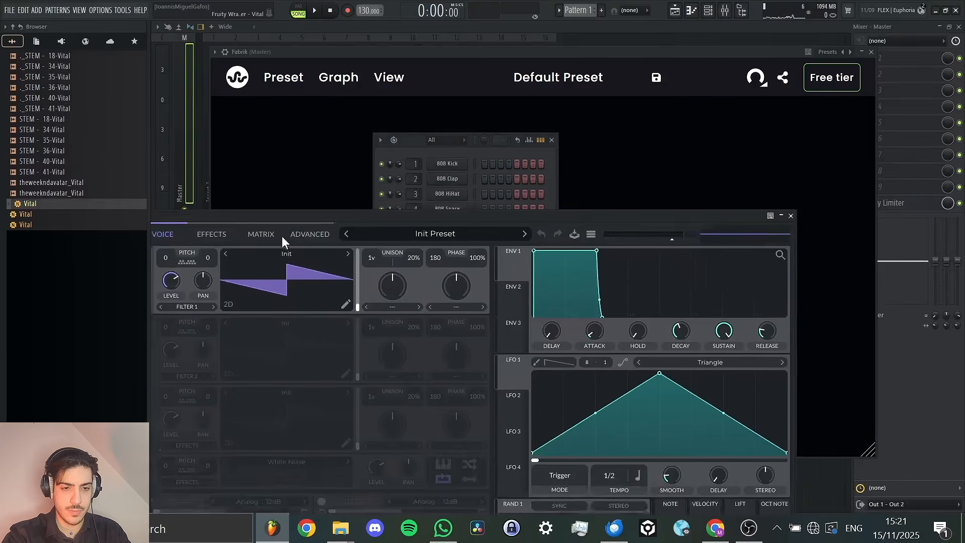
{"action": "left_click_drag", "start_coordinate": [295, 219], "coordinate": [386, 70]}
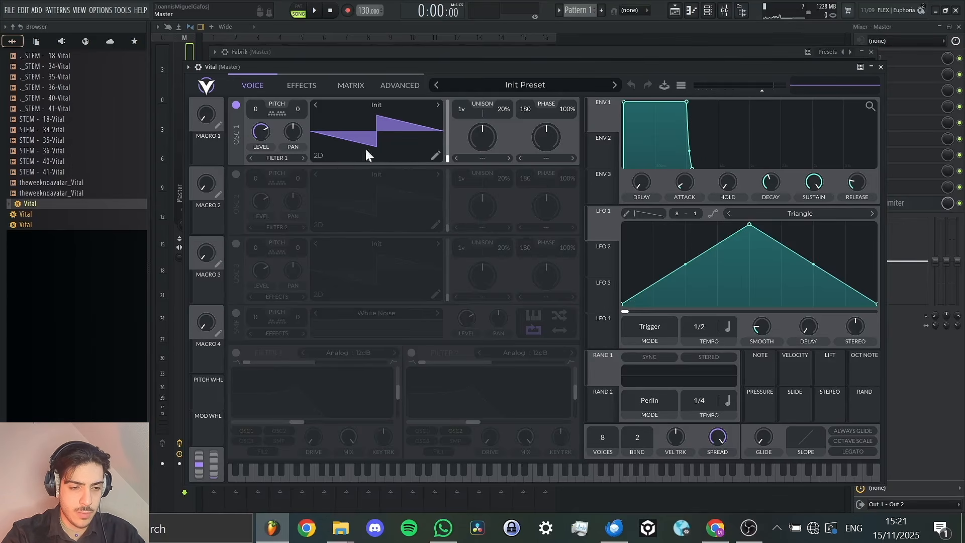
Turn on oscillators 2 and 3 in Vital.
{"action": "left_click", "coordinate": [236, 174]}
{"action": "left_click", "coordinate": [235, 244]}
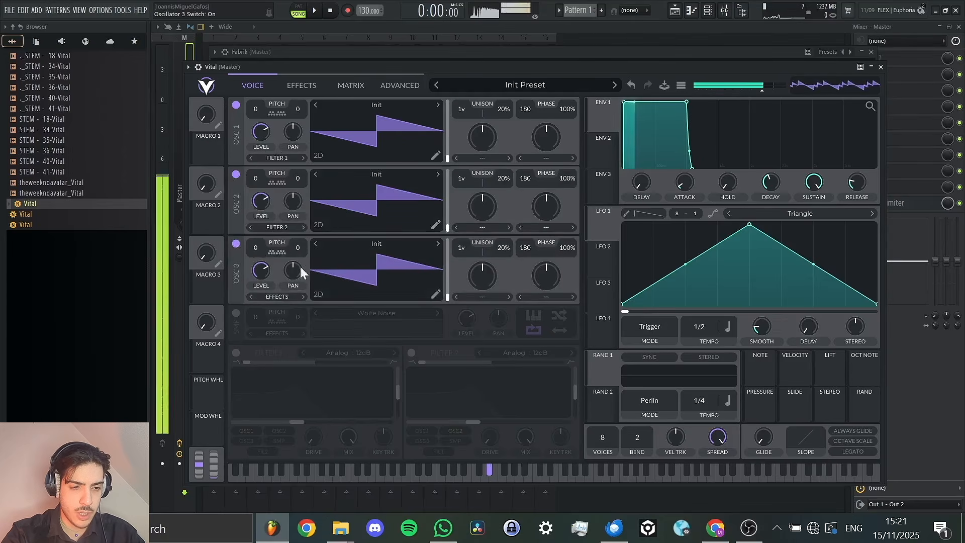
Load the Three Graces wavetable into Vital's oscillator 1.
{"action": "mouse_move", "coordinate": [257, 179]}
{"action": "left_mouse_down"}
{"action": "mouse_move", "coordinate": [255, 236]}
{"action": "mouse_move", "coordinate": [279, 188]}
{"action": "mouse_move", "coordinate": [277, 198]}
{"action": "mouse_move", "coordinate": [262, 177]}
{"action": "left_mouse_up"}
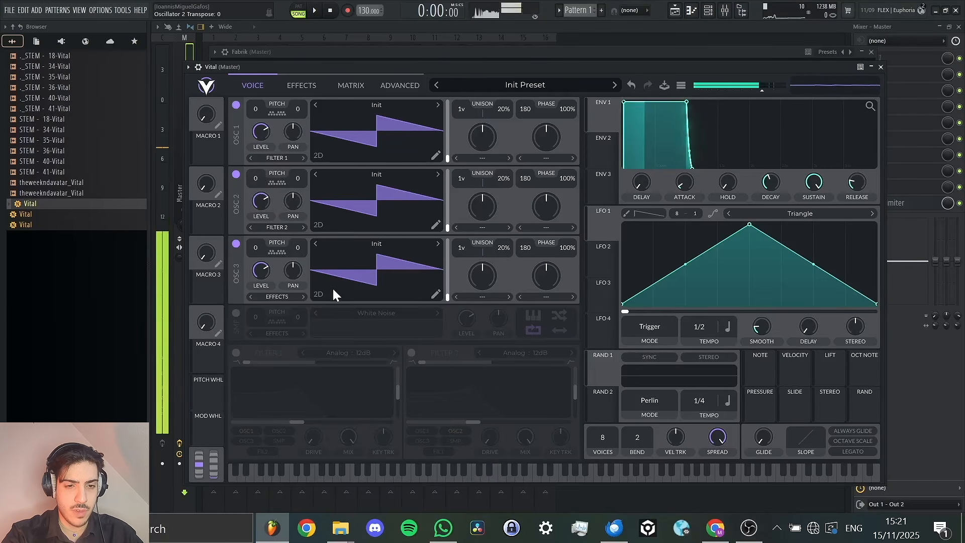
{"action": "left_click", "coordinate": [409, 105]}
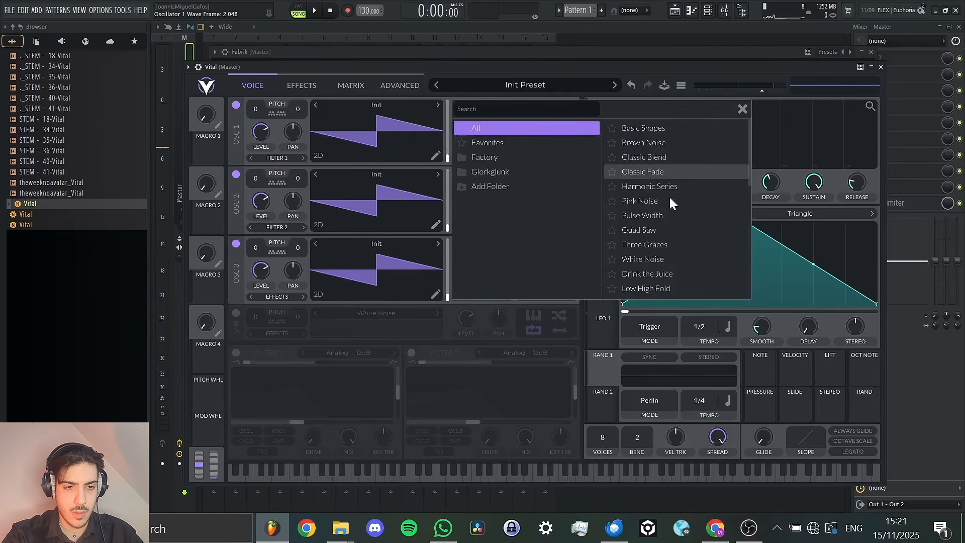
{"action": "left_click", "coordinate": [666, 243]}
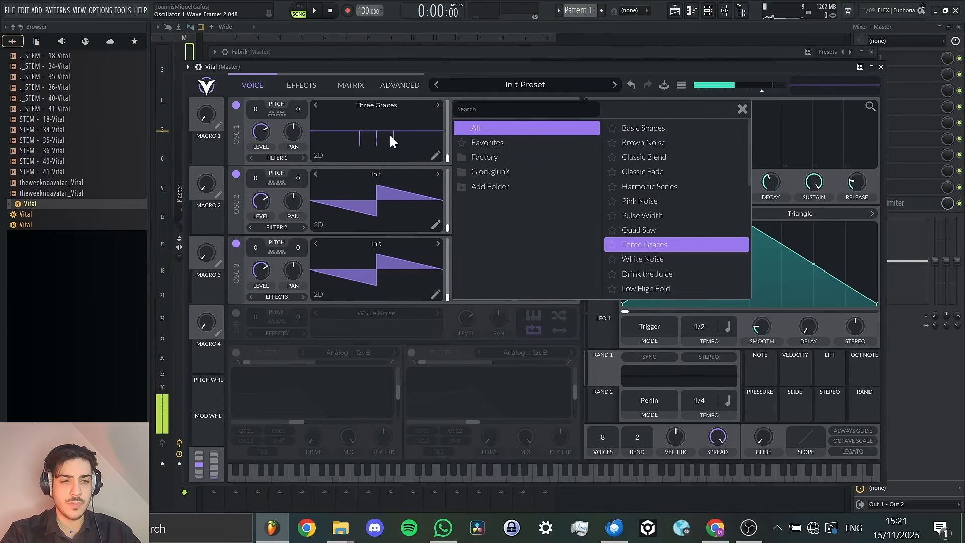
View Vital's effects page, and bring Fabrik's node graph to the front to compare the two workflows.
{"action": "left_click_drag", "start_coordinate": [445, 70], "coordinate": [472, 70]}
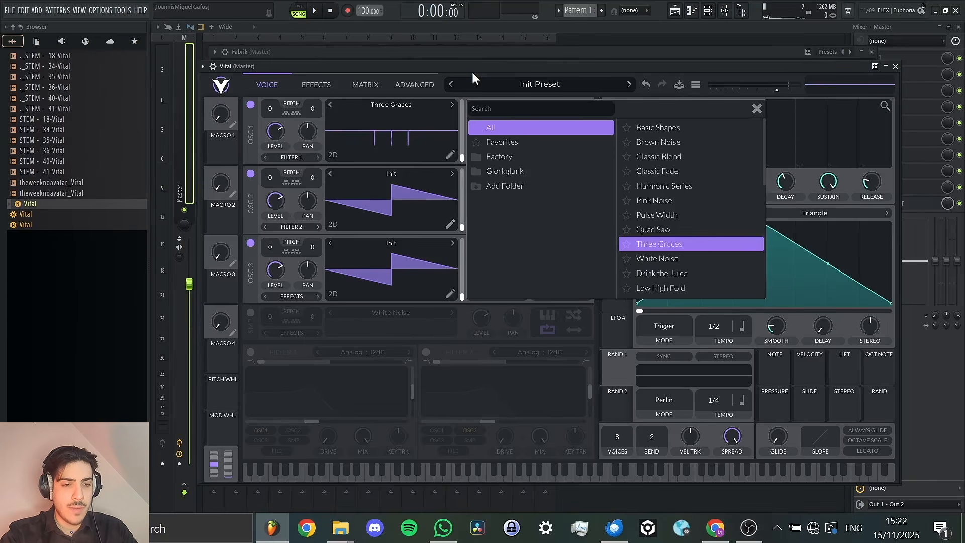
{"action": "left_click", "coordinate": [304, 85]}
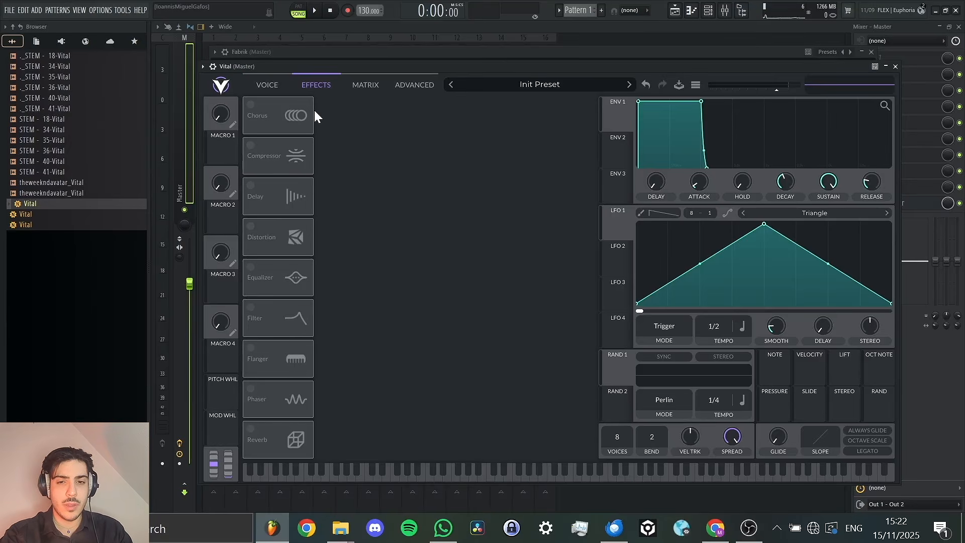
{"action": "left_click_drag", "start_coordinate": [480, 69], "coordinate": [464, 76]}
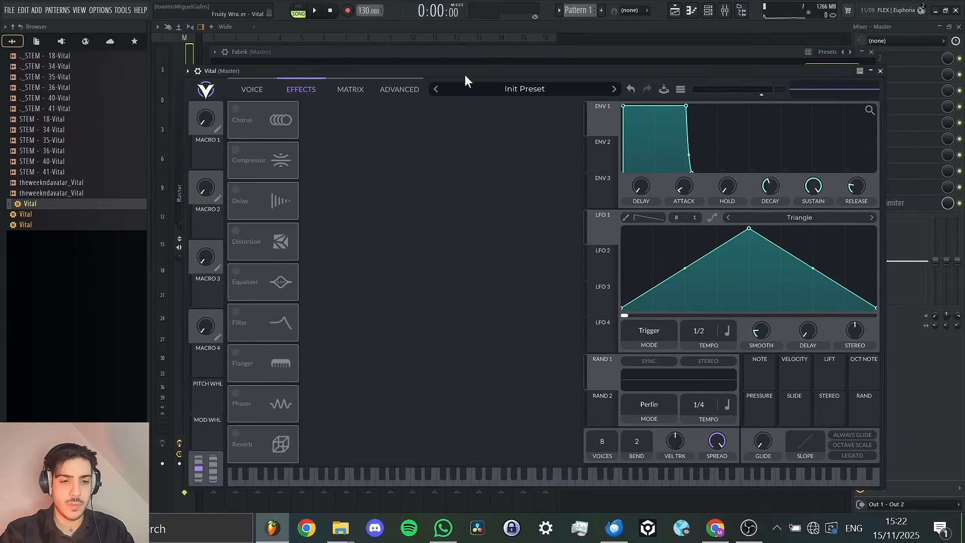
{"action": "left_click", "coordinate": [484, 52]}
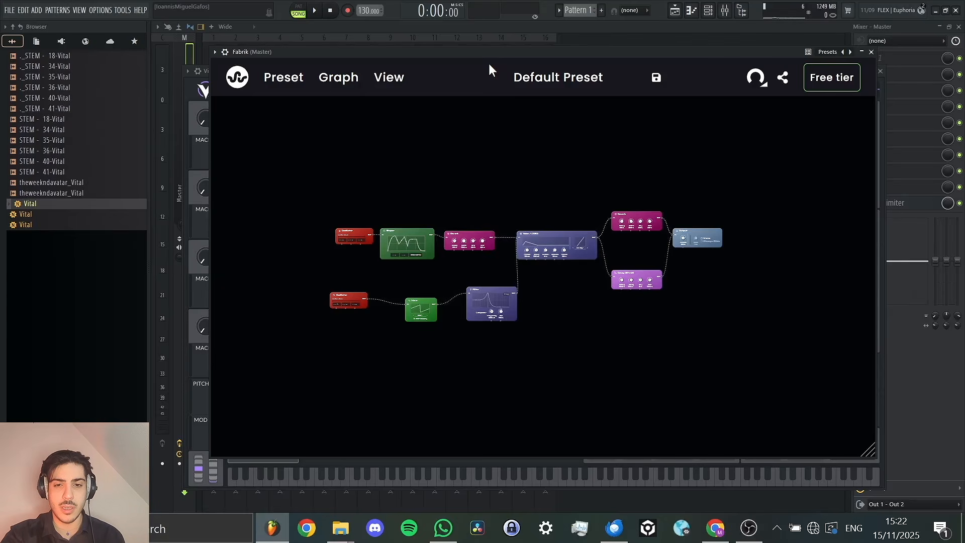
Close the Fabrik and Vital windows and bring up the channel rack.
{"action": "left_click", "coordinate": [872, 51]}
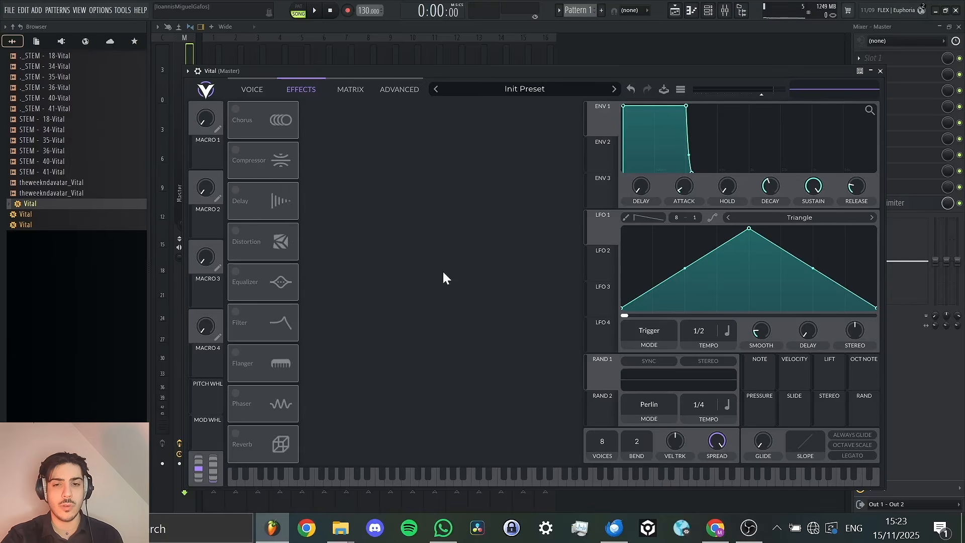
{"action": "left_click", "coordinate": [880, 71]}
{"action": "left_click", "coordinate": [708, 10]}
{"action": "left_click", "coordinate": [708, 10]}
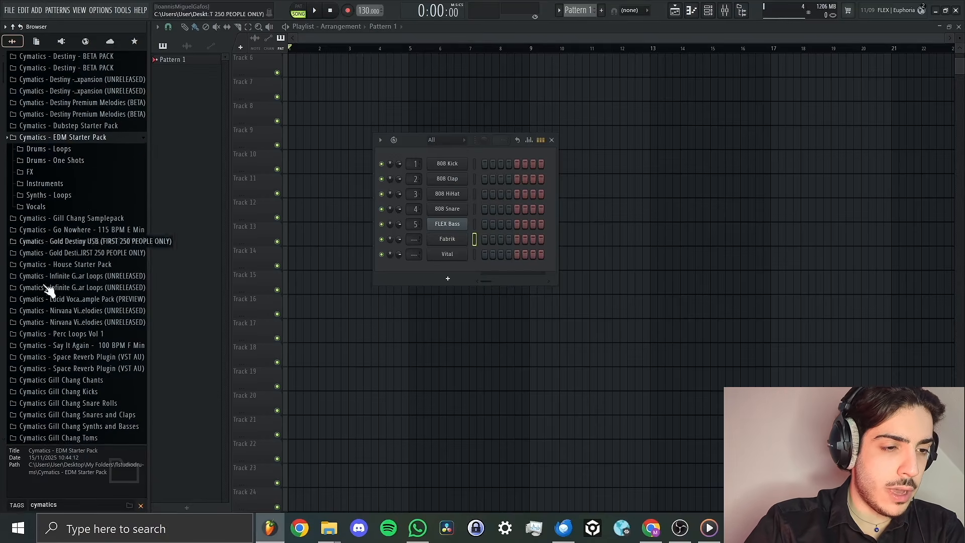
Search the browser for "CYMATICS" and expand the Kicks folder under Drums - One Shots in the EDM Starter Pack.
{"action": "left_click", "coordinate": [3, 504]}
{"action": "key", "text": "BackSpace"}
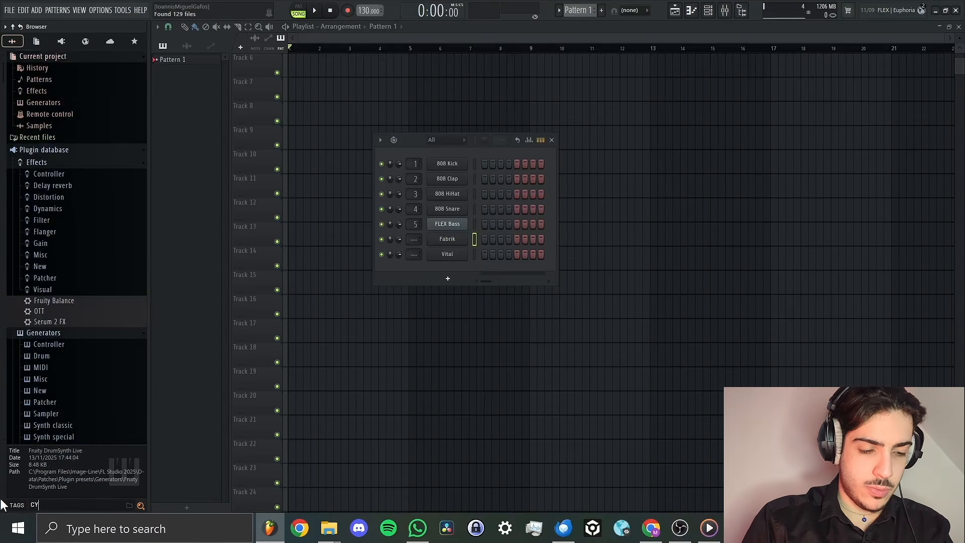
{"action": "key", "text": "Return"}
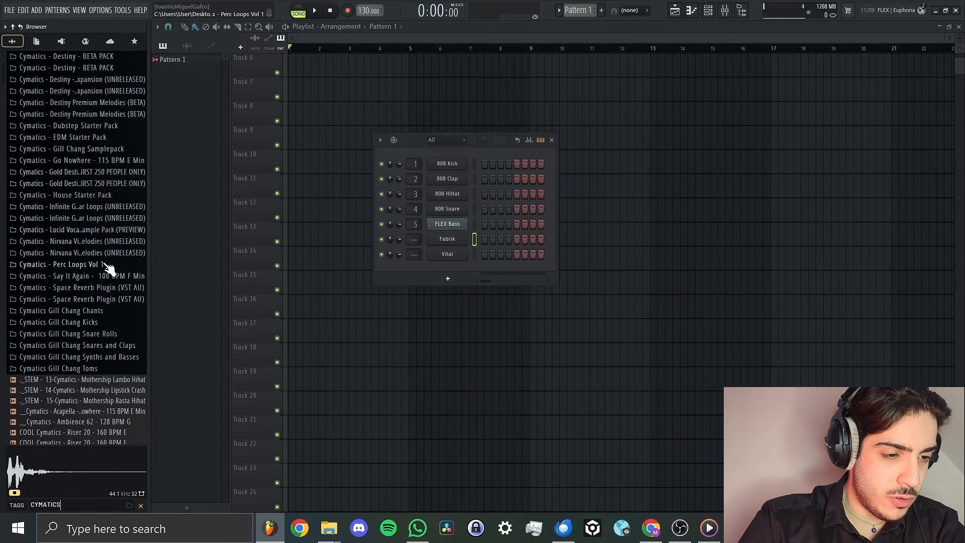
{"action": "left_click", "coordinate": [101, 138]}
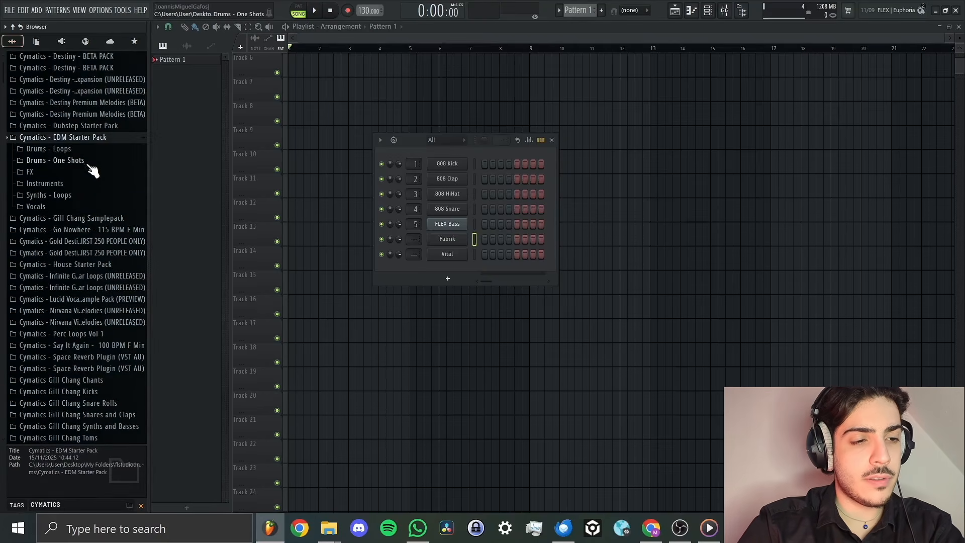
{"action": "left_click", "coordinate": [85, 161]}
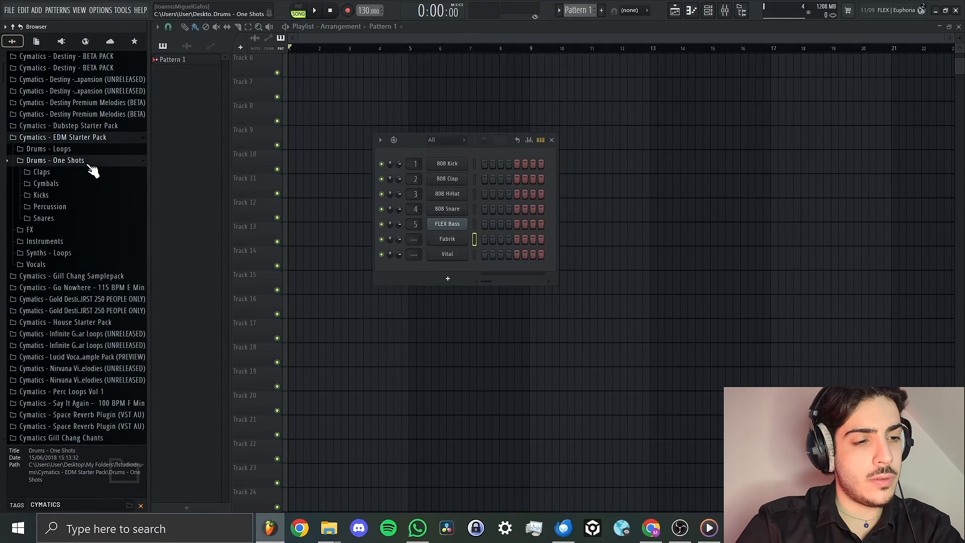
{"action": "left_click", "coordinate": [93, 196]}
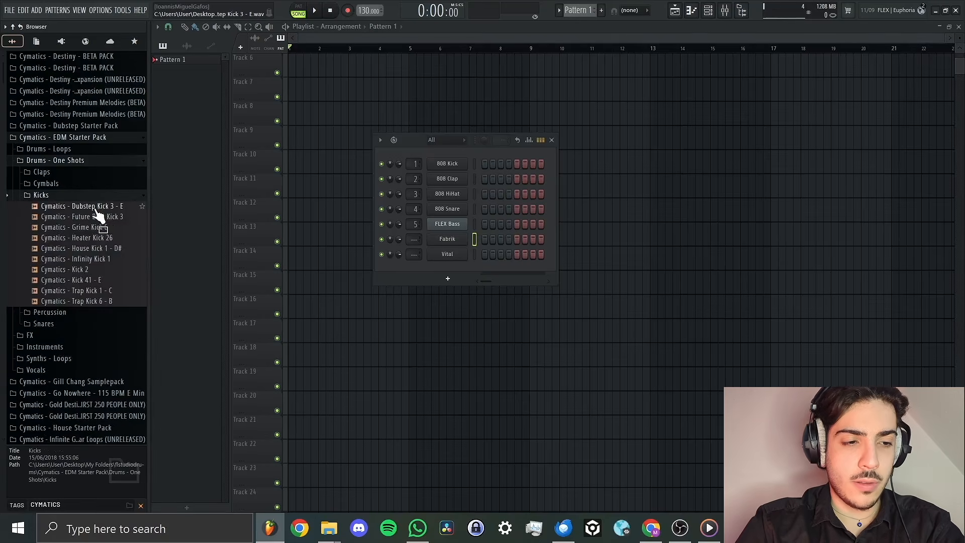
Place Cymatics - Future Bass Kick 3 at the start of Track 1 in the playlist and play it briefly.
{"action": "left_click_drag", "start_coordinate": [98, 216], "coordinate": [297, 71]}
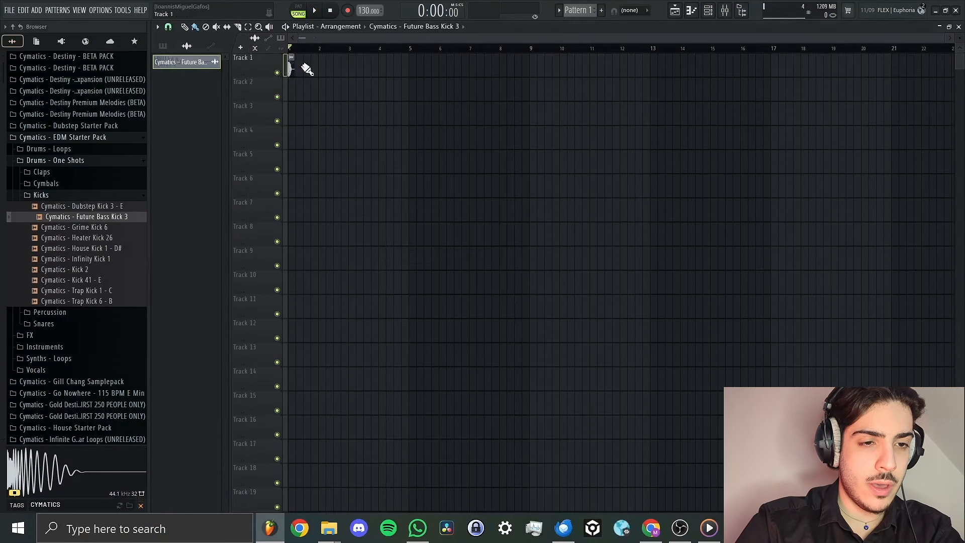
{"action": "left_click", "coordinate": [315, 11]}
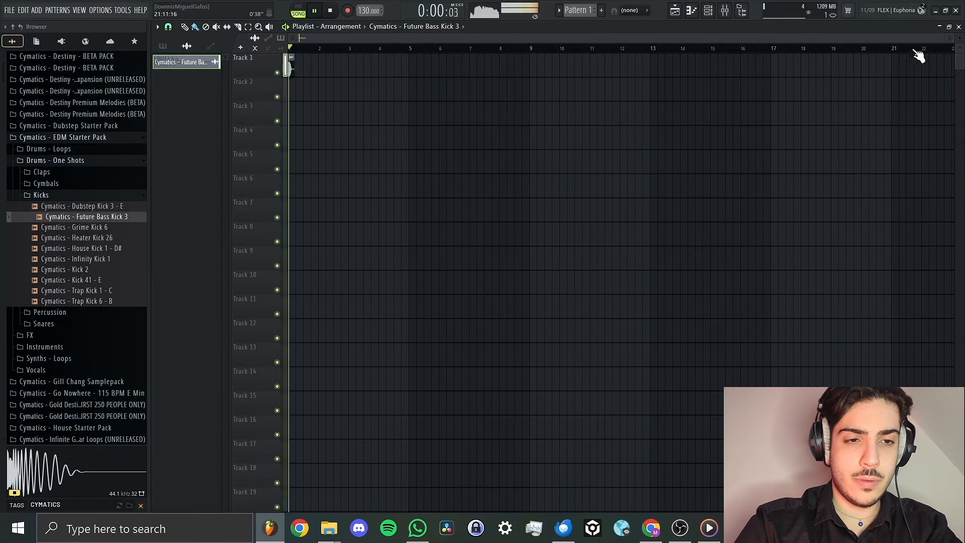
{"action": "key", "text": "space"}
Add three more kick clips on Track 1, on beats 2, 3 and 4 of bar 1.
{"action": "left_click_drag", "start_coordinate": [943, 45], "coordinate": [399, 50]}
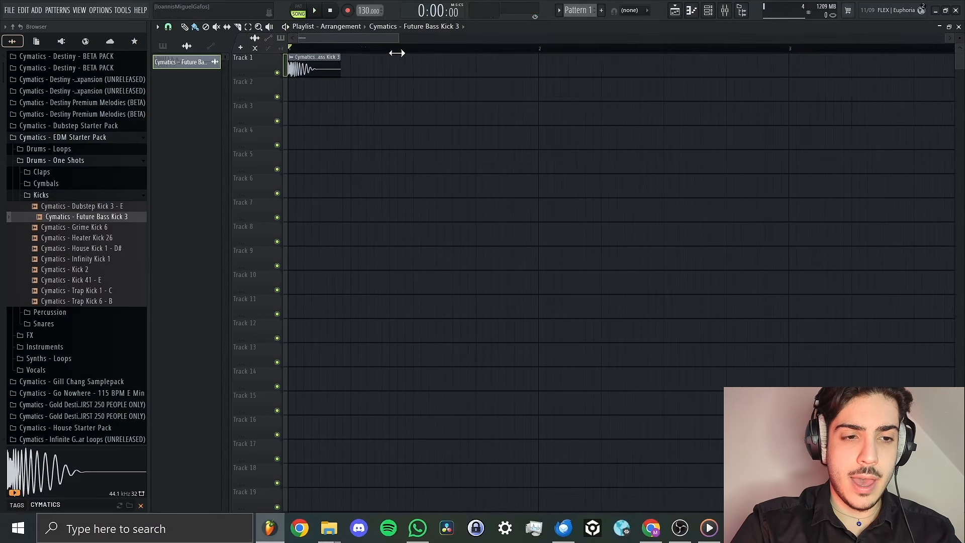
{"action": "left_click", "coordinate": [372, 71]}
{"action": "left_click", "coordinate": [421, 70]}
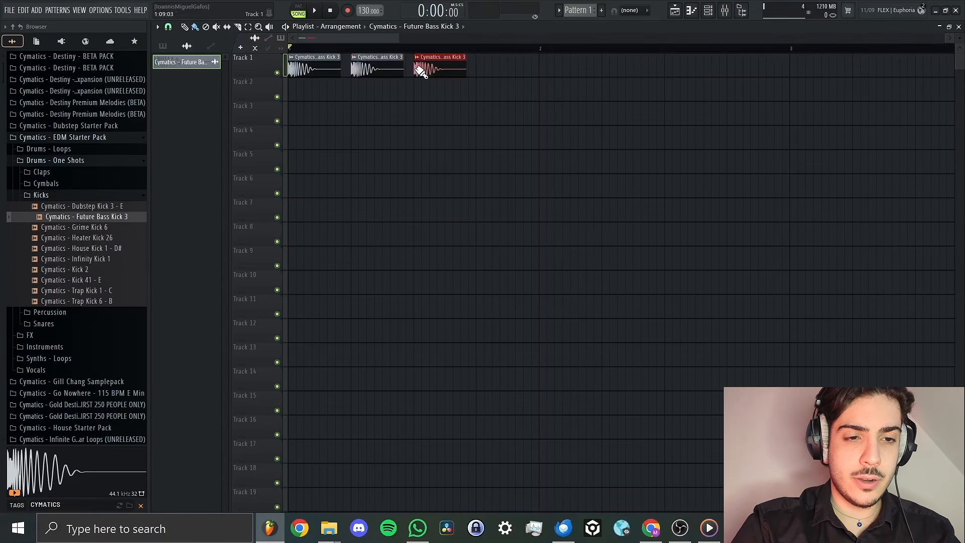
{"action": "left_click", "coordinate": [485, 73]}
Play back the one-bar kick pattern and set the project tempo to 128 BPM.
{"action": "key", "text": "space"}
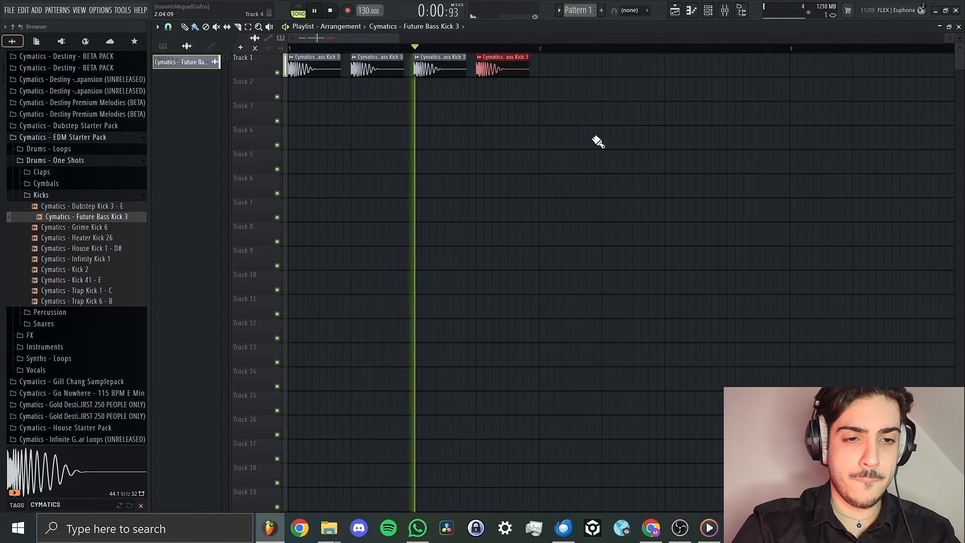
{"action": "left_click_drag", "start_coordinate": [400, 38], "coordinate": [423, 37]}
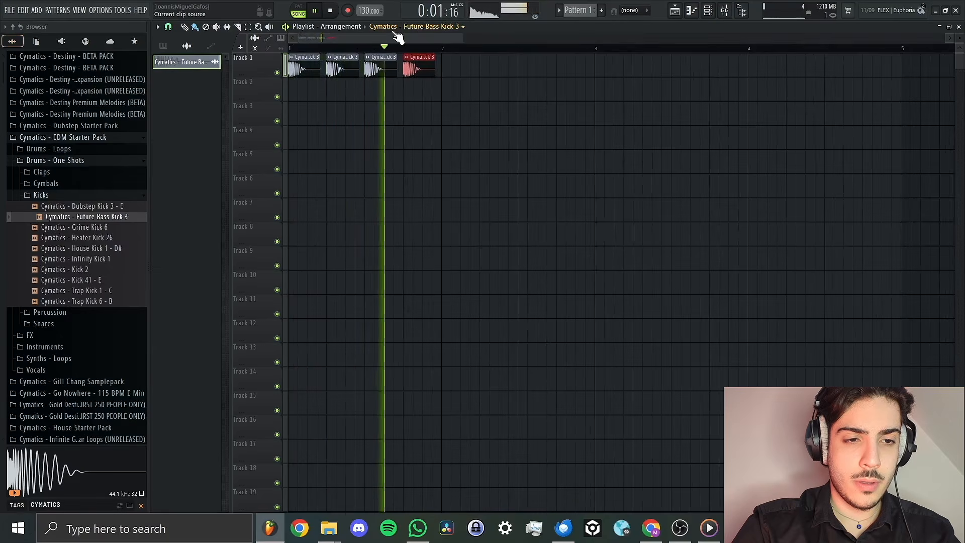
{"action": "key", "text": "space"}
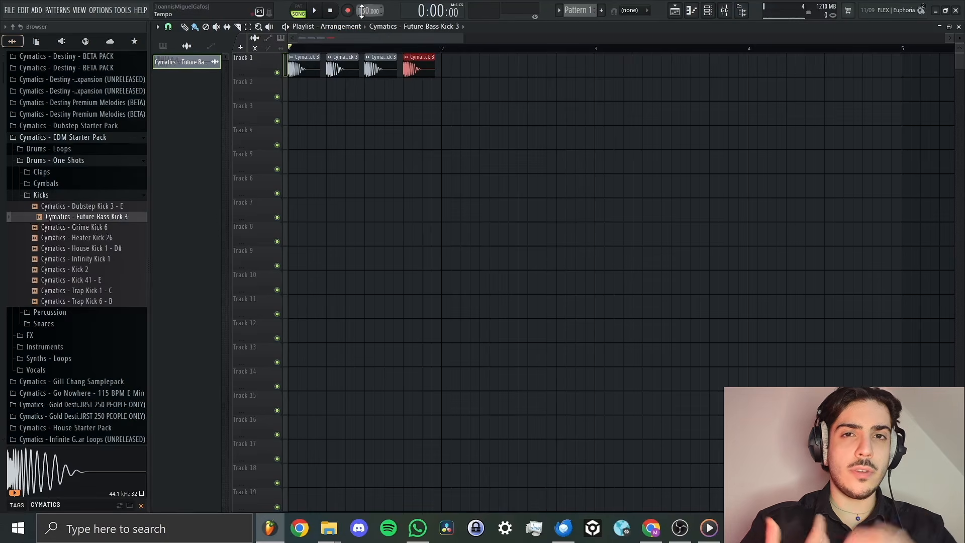
{"action": "scroll", "coordinate": [364, 11], "scroll_direction": "down", "scroll_amount": 1}
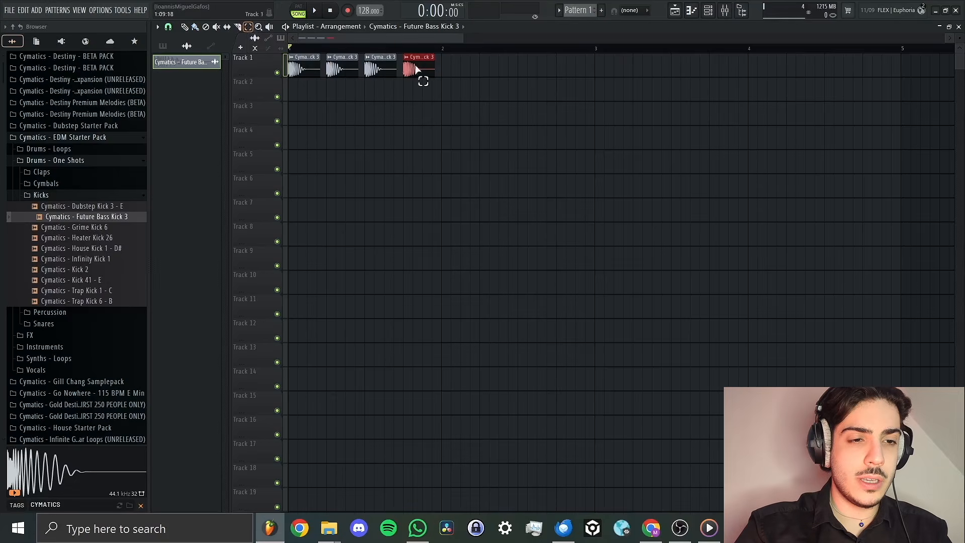
Select the four kick clips and duplicate them repeatedly to fill bars 2 to 4 of Track 1.
{"action": "key", "text": "ctrl+a"}
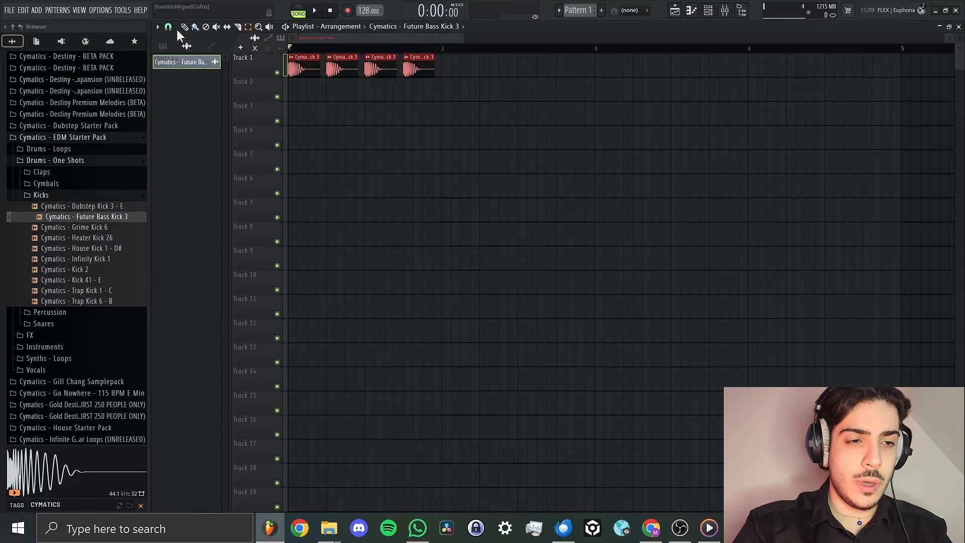
{"action": "left_click", "coordinate": [441, 46]}
{"action": "scroll", "coordinate": [480, 48], "scroll_direction": "down", "scroll_amount": 3}
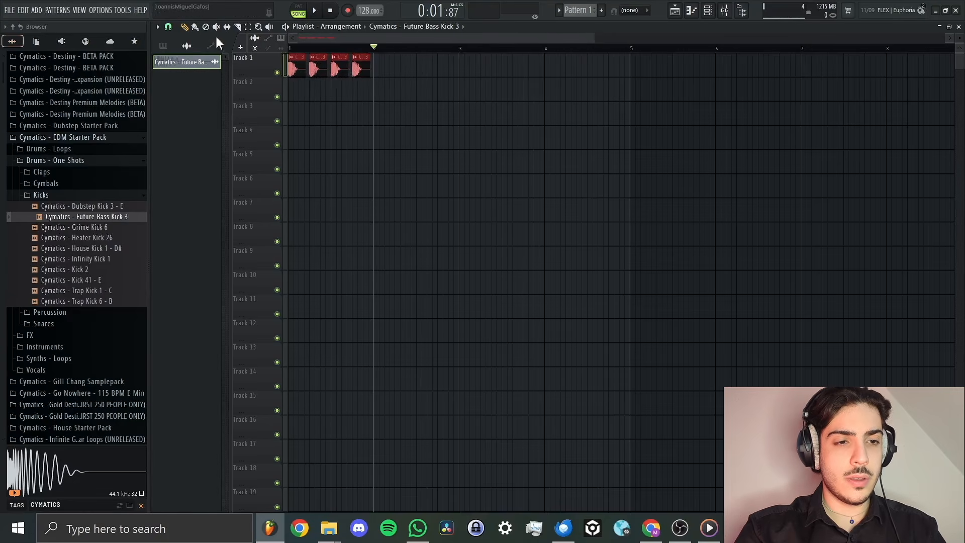
{"action": "key", "text": "ctrl+a"}
{"action": "left_click_drag", "start_coordinate": [200, 60], "coordinate": [212, 64]}
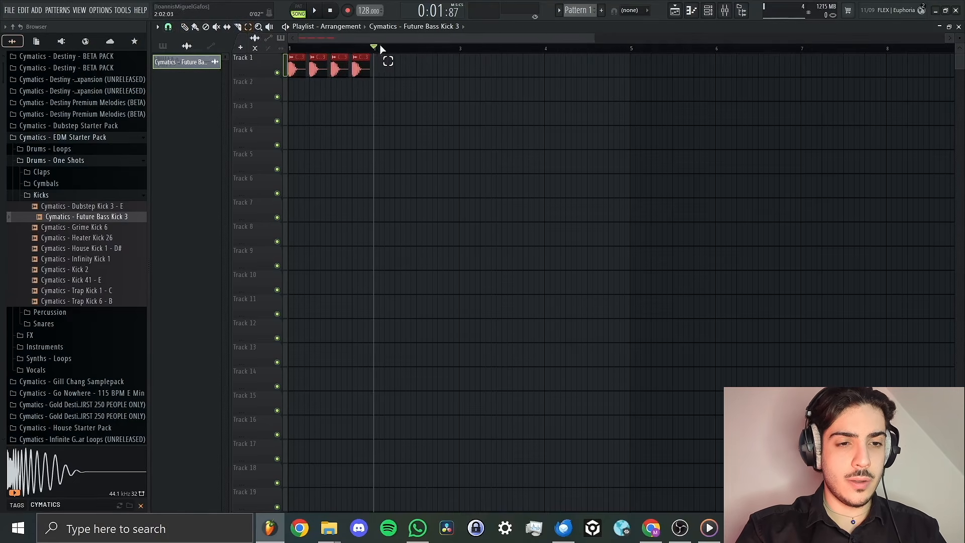
{"action": "mouse_move", "coordinate": [374, 48]}
{"action": "left_mouse_down"}
{"action": "mouse_move", "coordinate": [431, 54]}
{"action": "mouse_move", "coordinate": [381, 57]}
{"action": "left_mouse_up"}
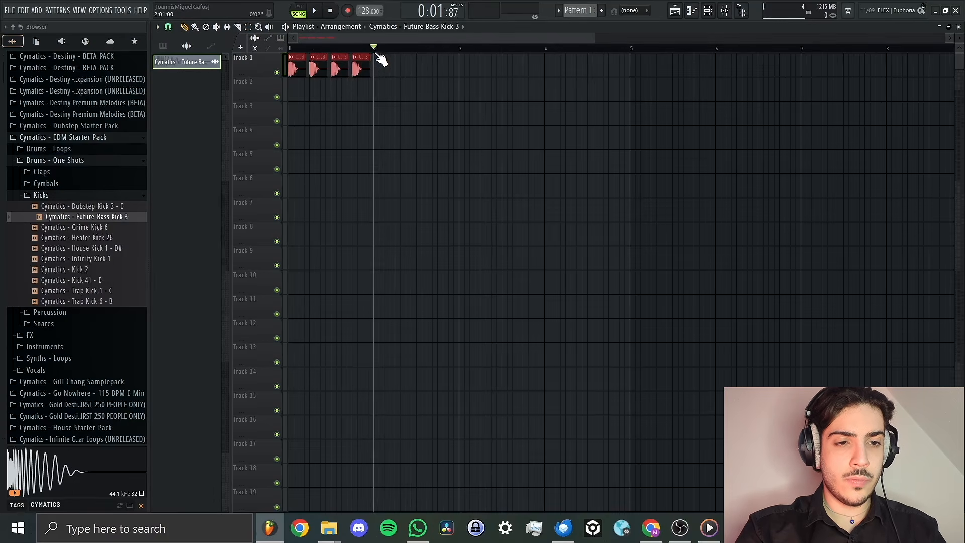
{"action": "key", "text": "ctrl+b"}
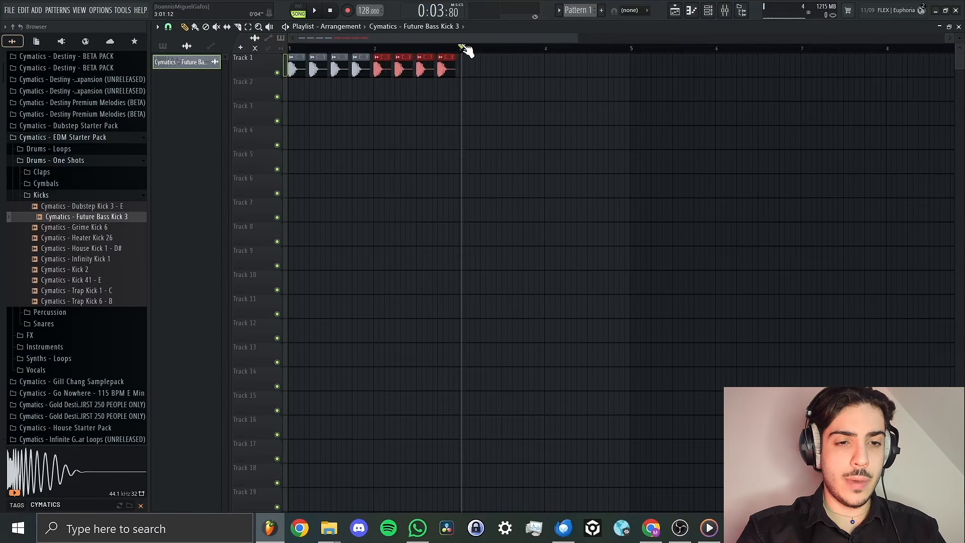
{"action": "key", "text": "ctrl+b"}
{"action": "left_click_drag", "start_coordinate": [462, 50], "coordinate": [548, 50]}
{"action": "key", "text": "ctrl+b"}
Play back the four-bar kick pattern from the start and switch to the Draw tool.
{"action": "key", "text": "space"}
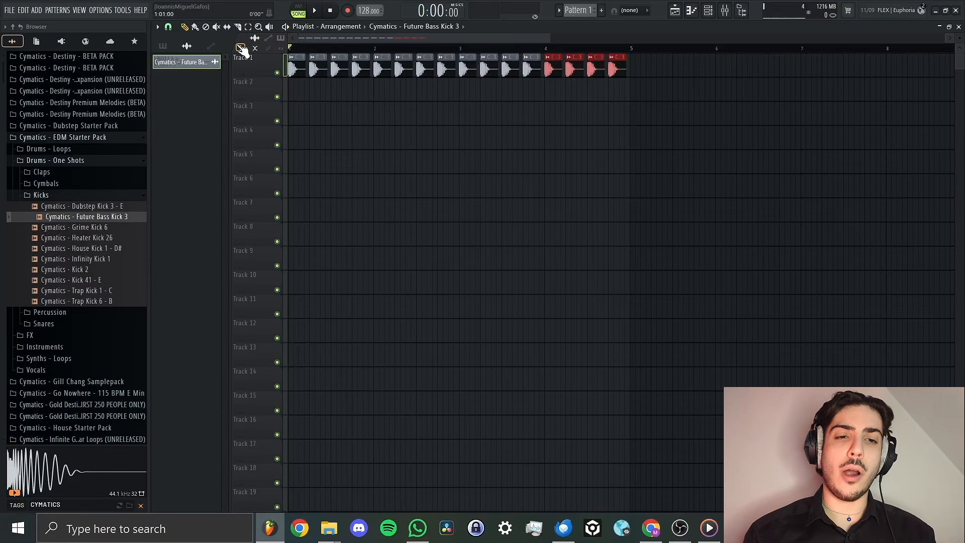
{"action": "key", "text": "space"}
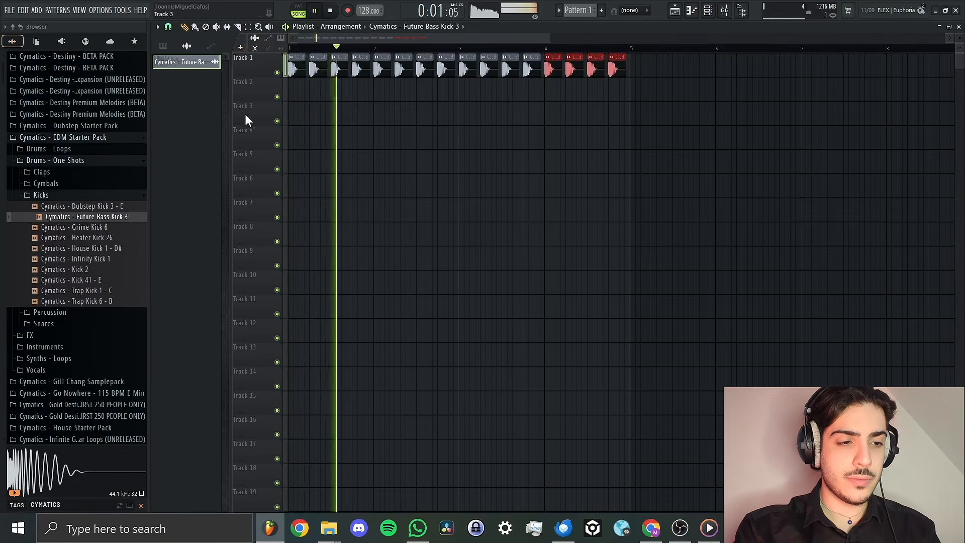
{"action": "left_click", "coordinate": [184, 27]}
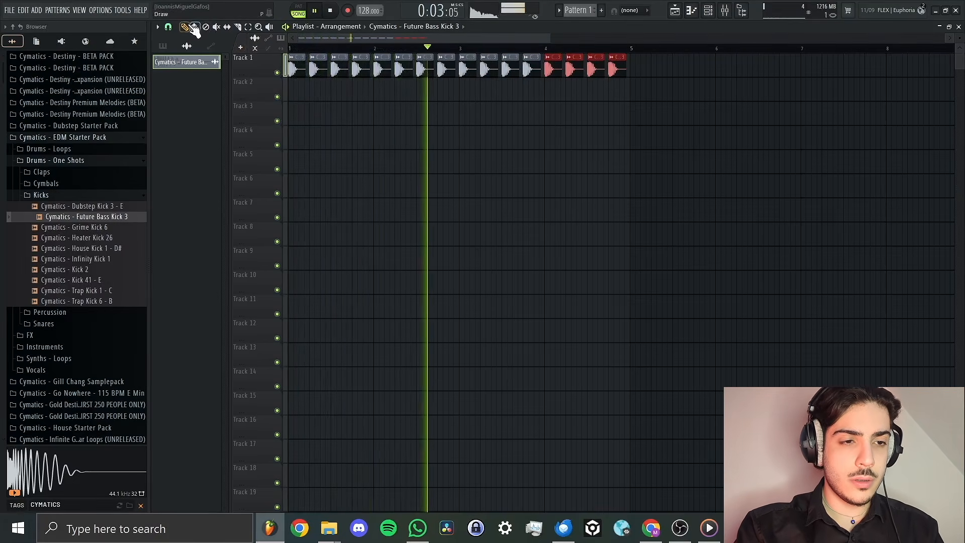
{"action": "key", "text": "space"}
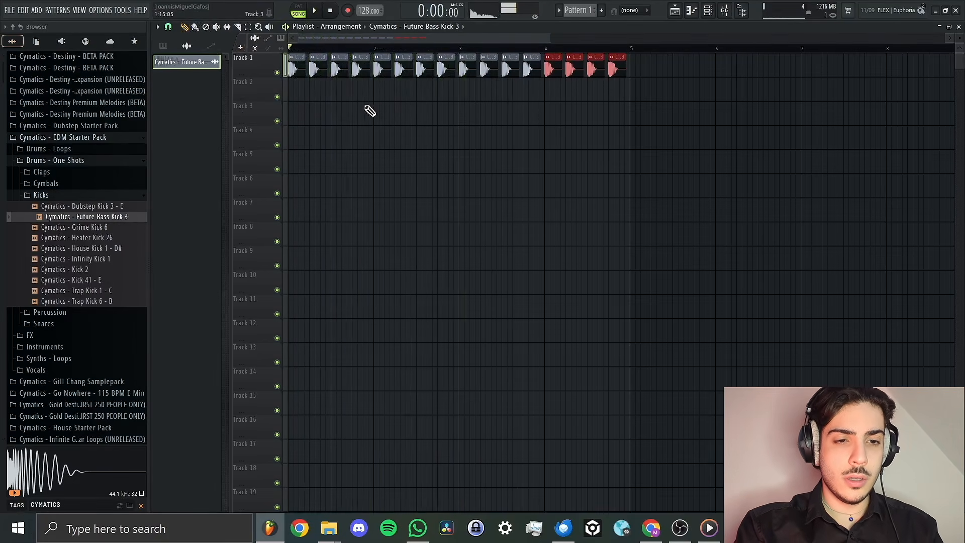
Audition samples in the Claps folder and place Cymatics - Main Clap 9 on Track 2 at beat 2 of bar 1.
{"action": "right_click", "coordinate": [96, 206]}
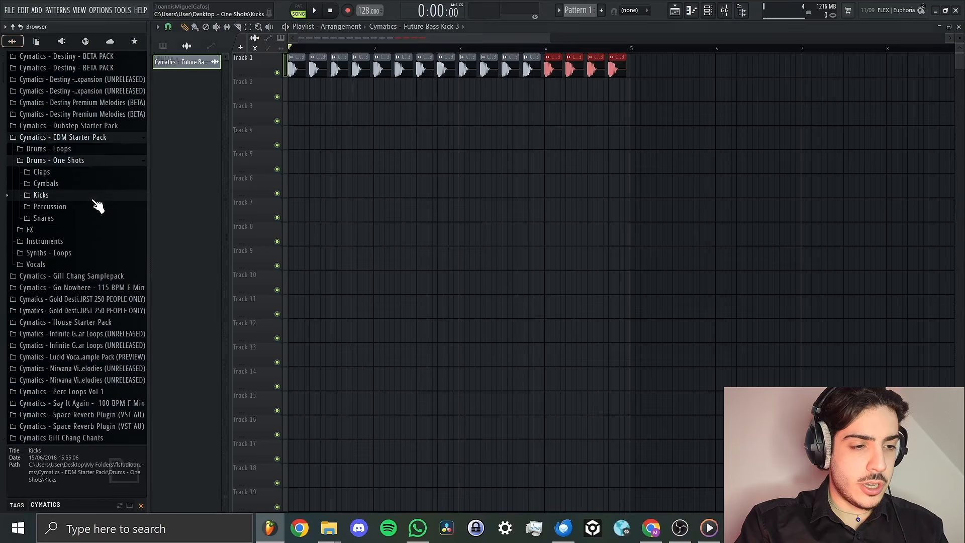
{"action": "left_click", "coordinate": [59, 173]}
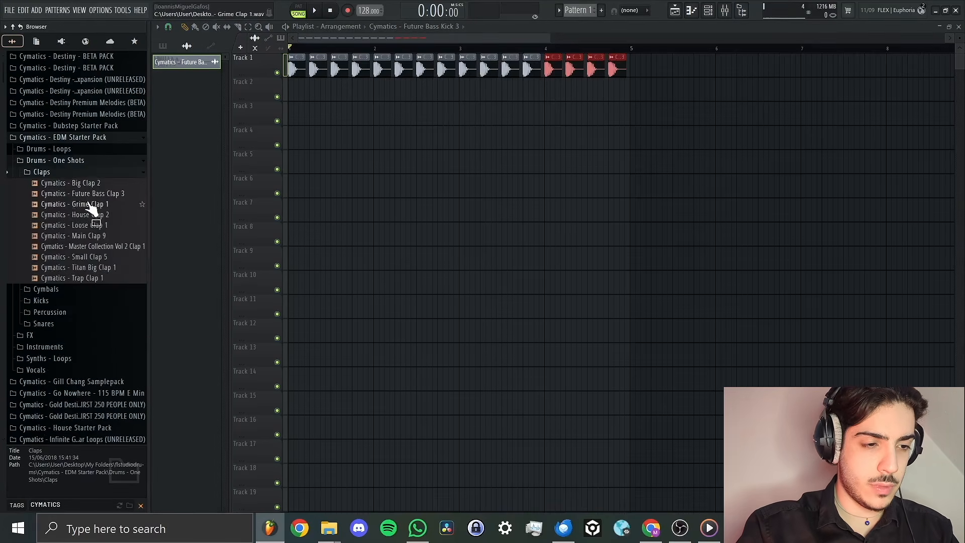
{"action": "left_click", "coordinate": [99, 215]}
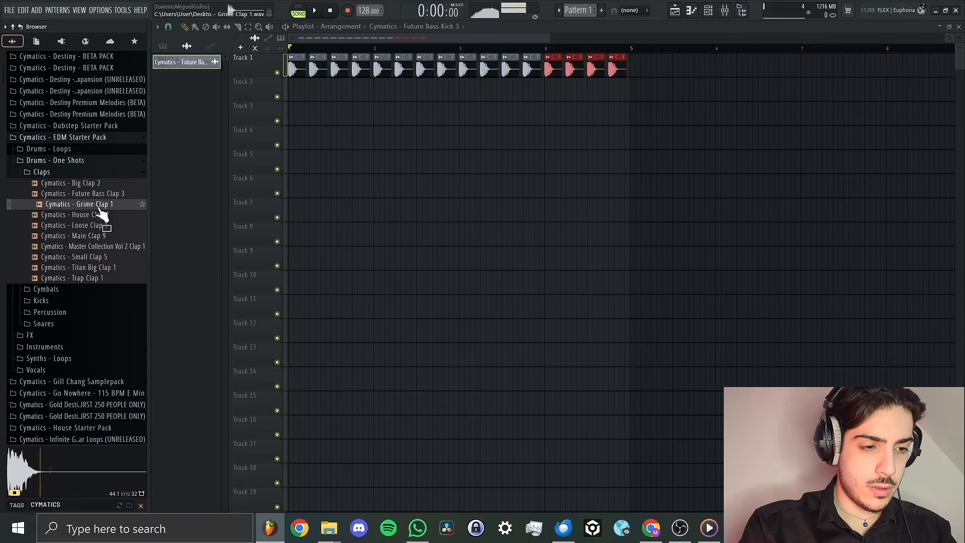
{"action": "left_click", "coordinate": [100, 225]}
{"action": "left_click", "coordinate": [103, 238]}
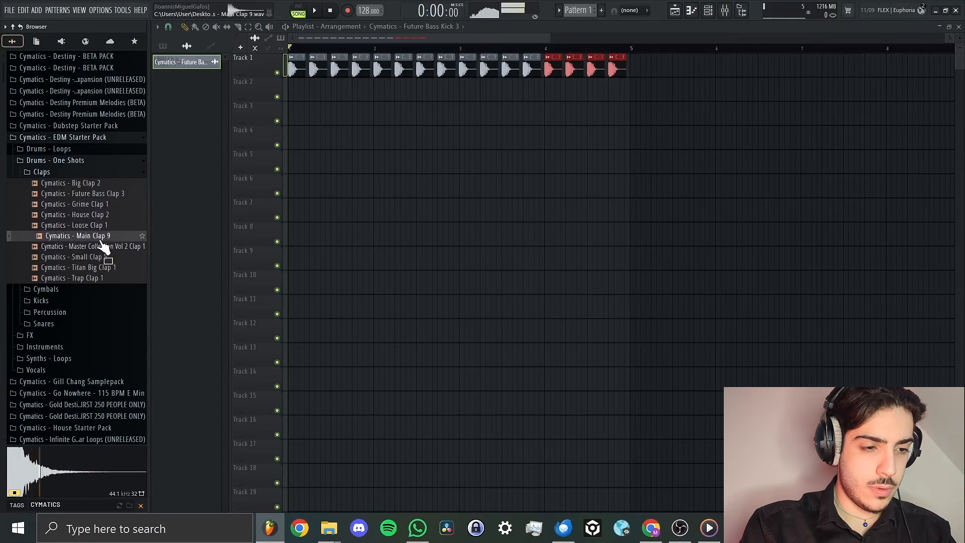
{"action": "left_click_drag", "start_coordinate": [103, 246], "coordinate": [312, 95]}
Add Main Clap 9 clips on Track 2 on every remaining beat 2 and 4 through bar 4 while playing the beat.
{"action": "key", "text": "space"}
{"action": "left_click", "coordinate": [358, 96]}
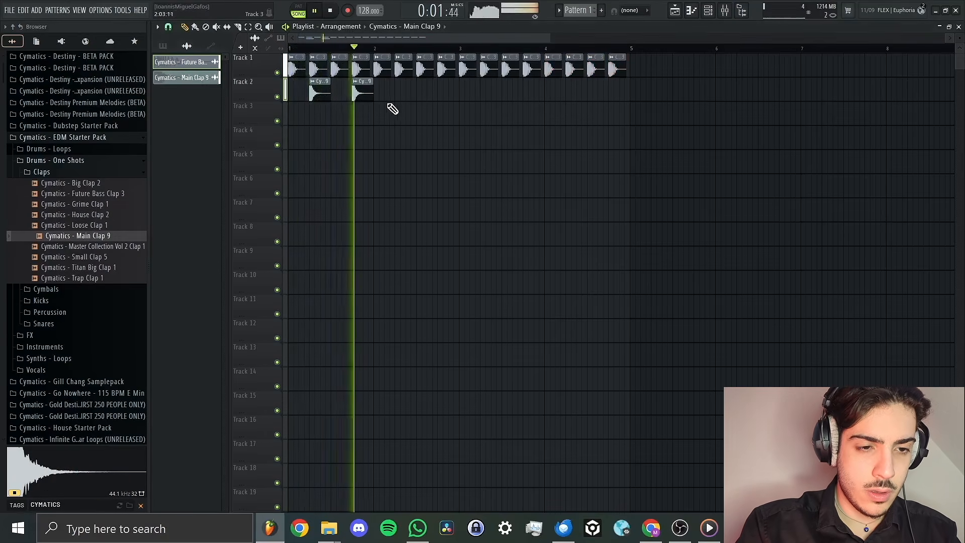
{"action": "left_click", "coordinate": [401, 96]}
{"action": "left_click", "coordinate": [444, 96]}
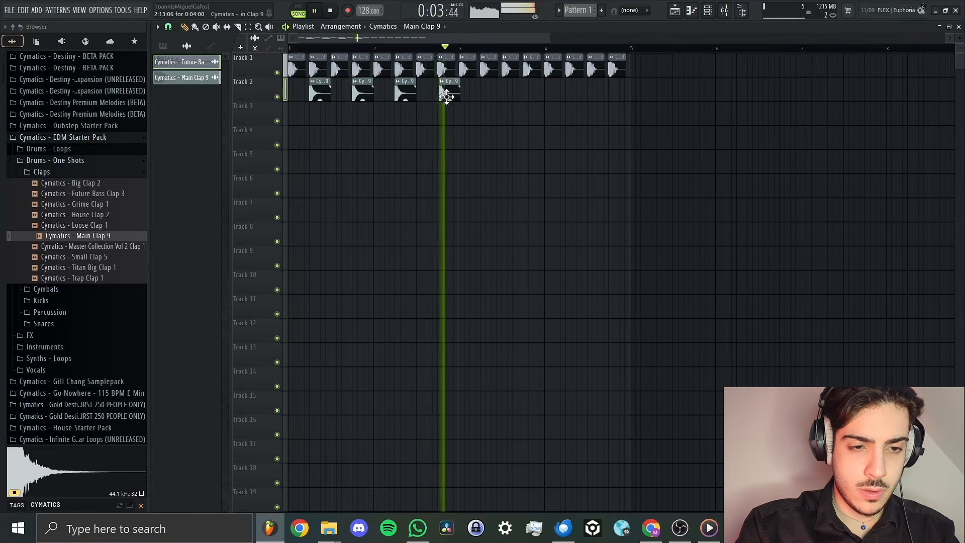
{"action": "left_click", "coordinate": [486, 96]}
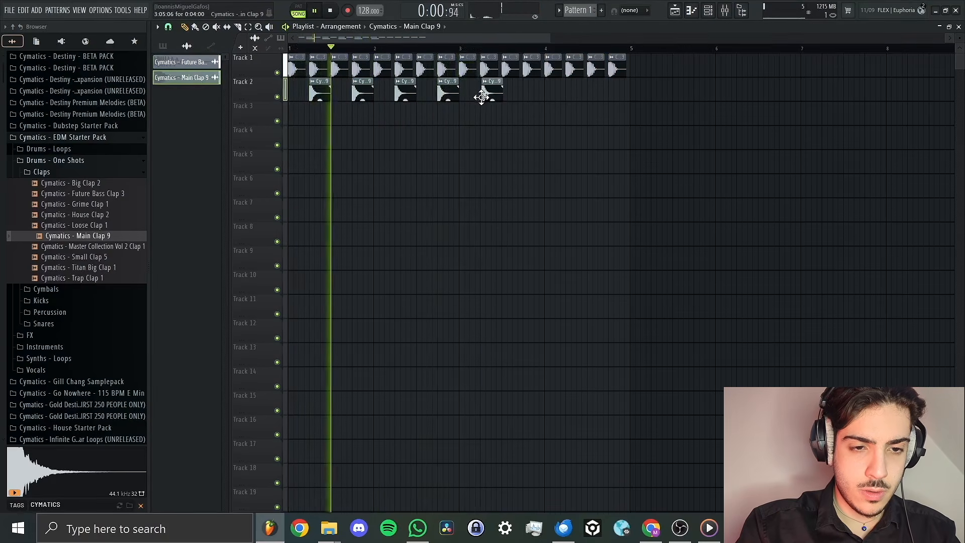
{"action": "left_click", "coordinate": [523, 95]}
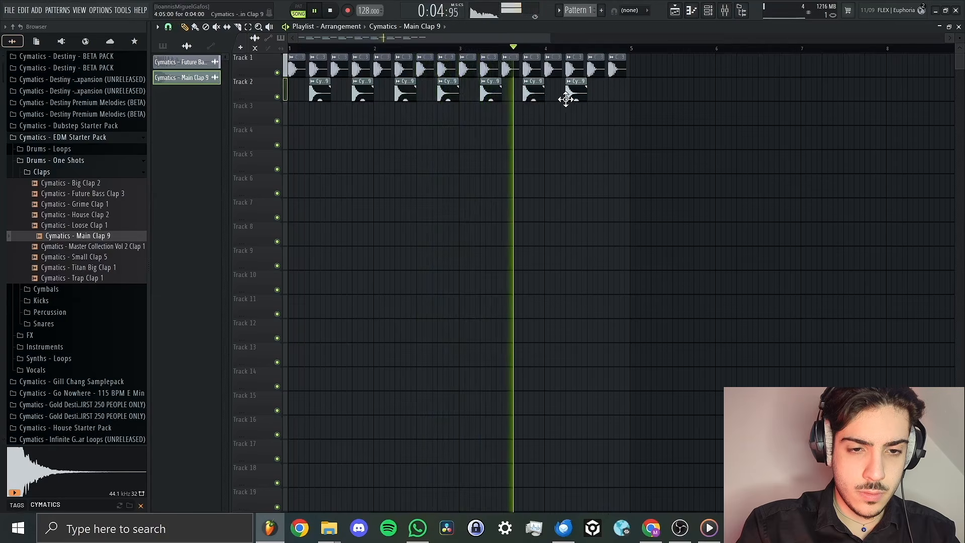
{"action": "left_click", "coordinate": [569, 95]}
{"action": "left_click", "coordinate": [611, 96]}
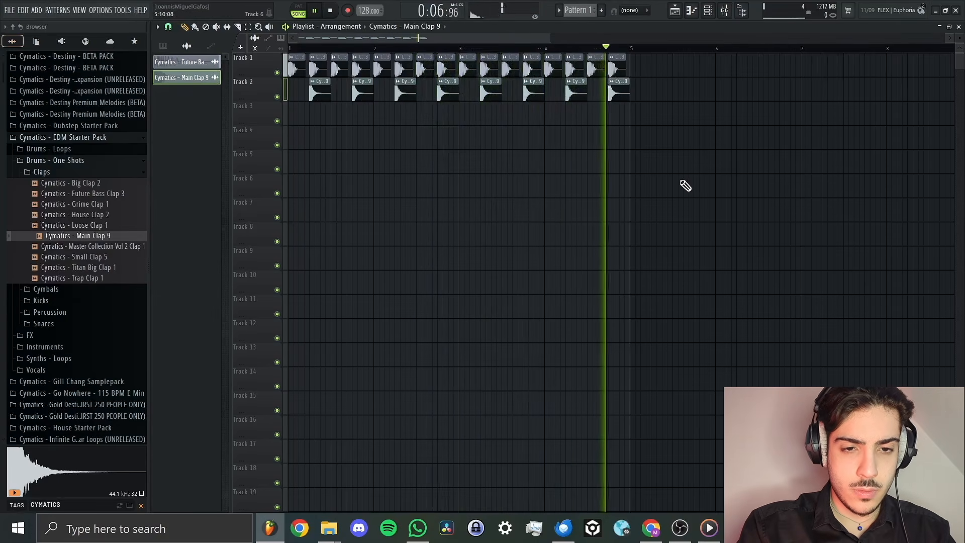
{"action": "key", "text": "space"}
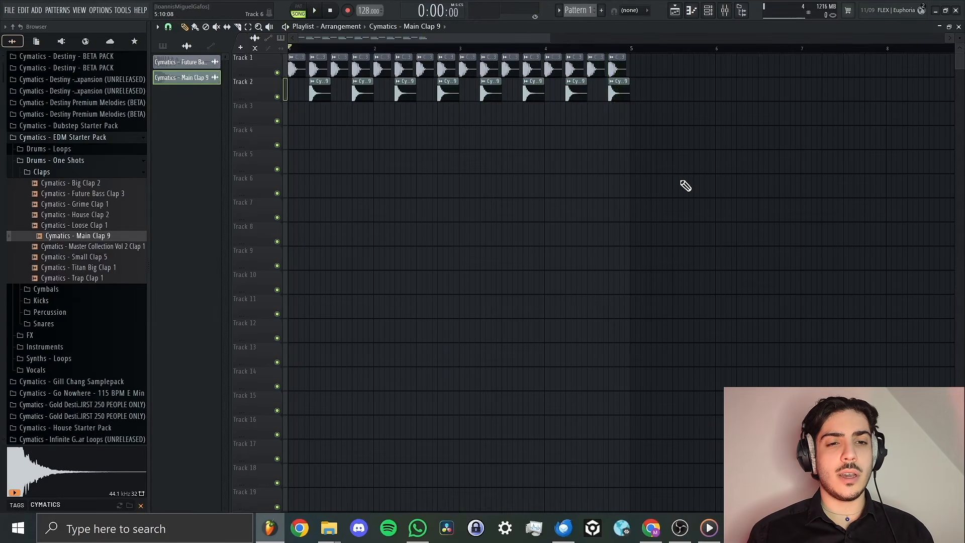
Audition Cymatics - Shuffle Top Drum Loop 3 from the Loops - Top folder and place it on Track 3 at bar 1.
{"action": "left_click", "coordinate": [69, 160]}
{"action": "left_click", "coordinate": [75, 149]}
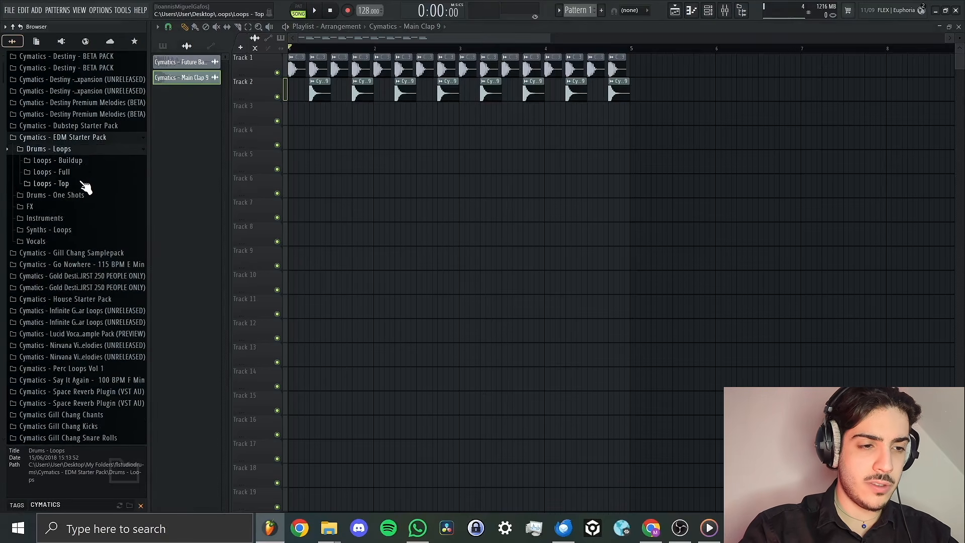
{"action": "left_click", "coordinate": [82, 184]}
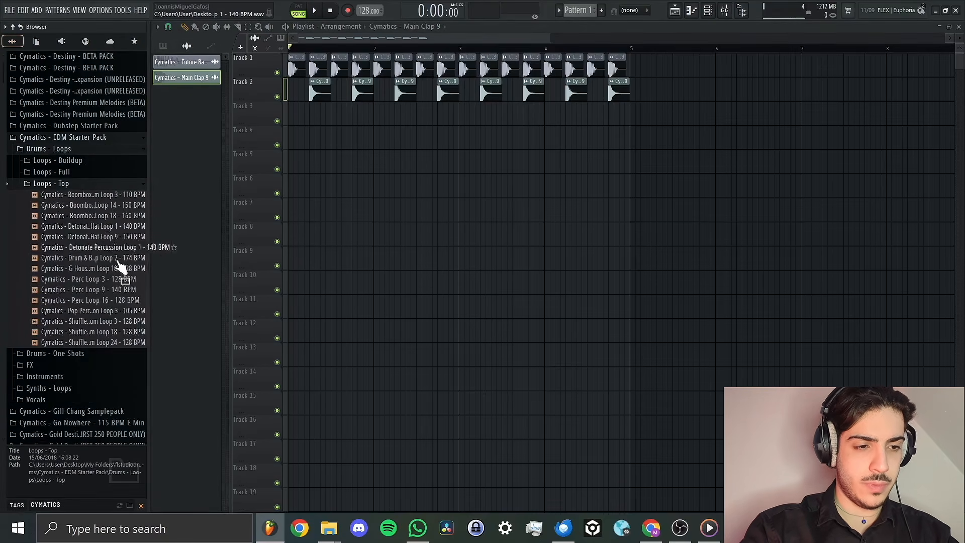
{"action": "left_click", "coordinate": [113, 323]}
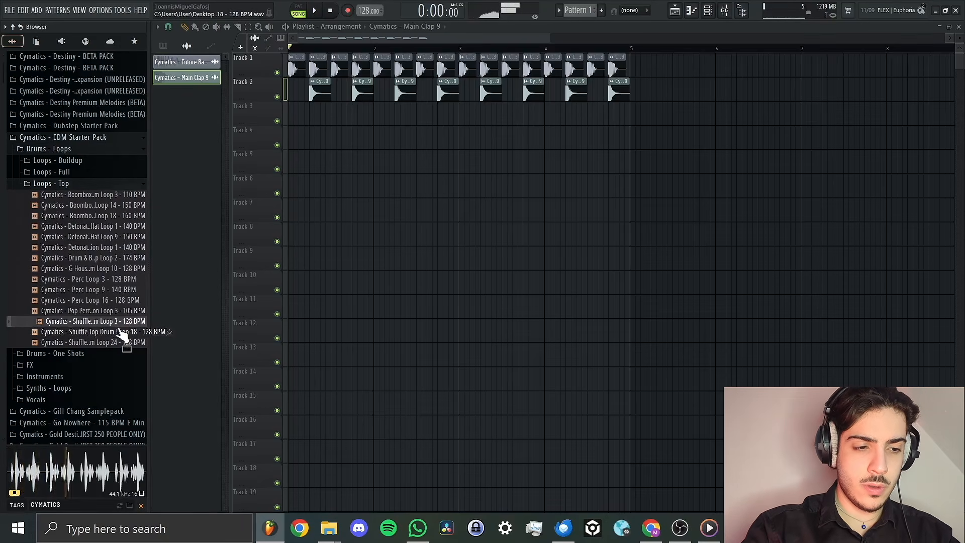
{"action": "left_click_drag", "start_coordinate": [120, 322], "coordinate": [343, 118]}
Open the Main Clap 9 channel settings and set the clap's volume to about 54% while listening to the beat.
{"action": "key", "text": "space"}
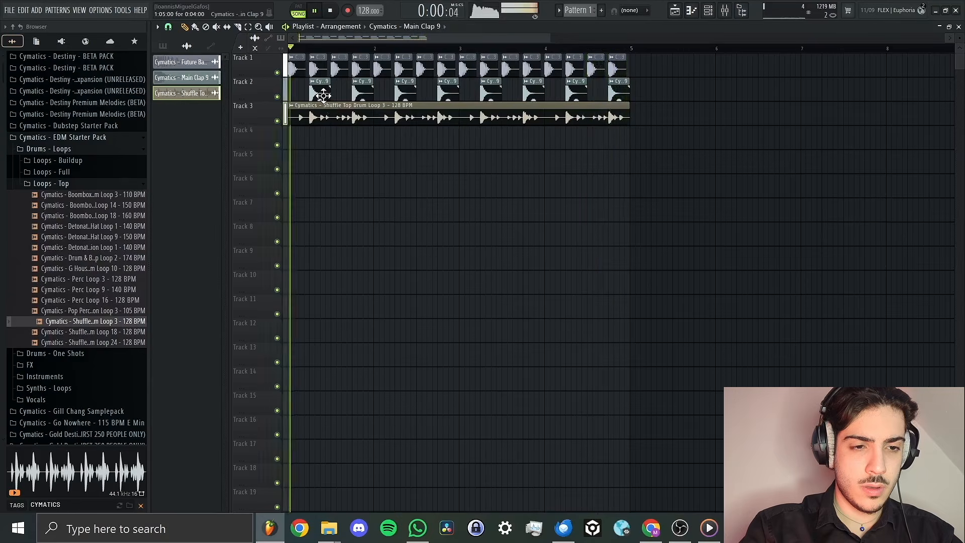
{"action": "double_click", "coordinate": [323, 96]}
{"action": "key", "text": "space"}
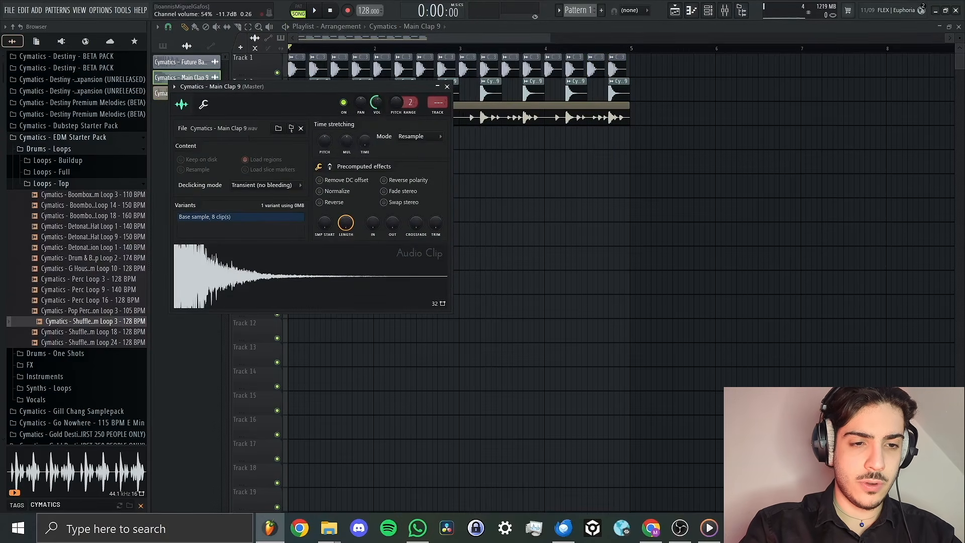
{"action": "key", "text": "space"}
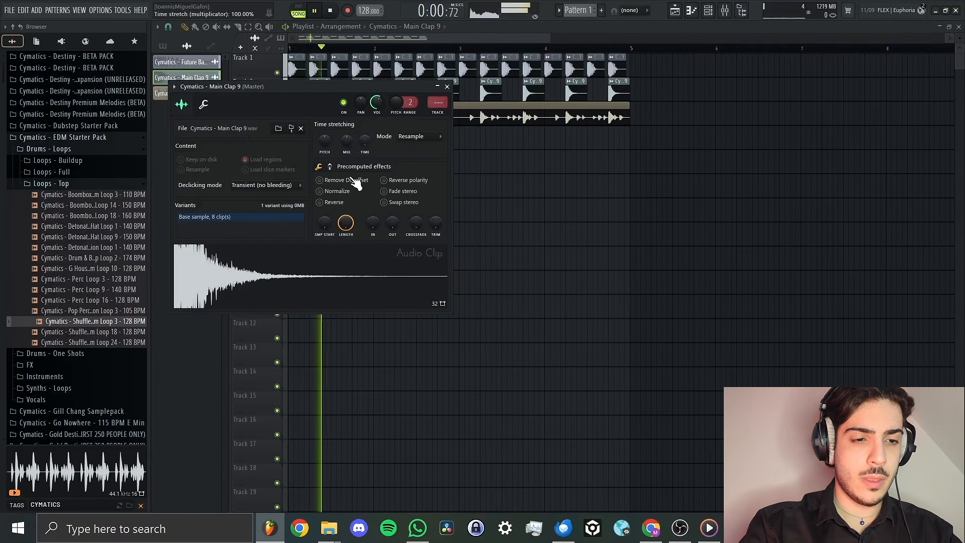
{"action": "left_click_drag", "start_coordinate": [379, 107], "coordinate": [379, 104]}
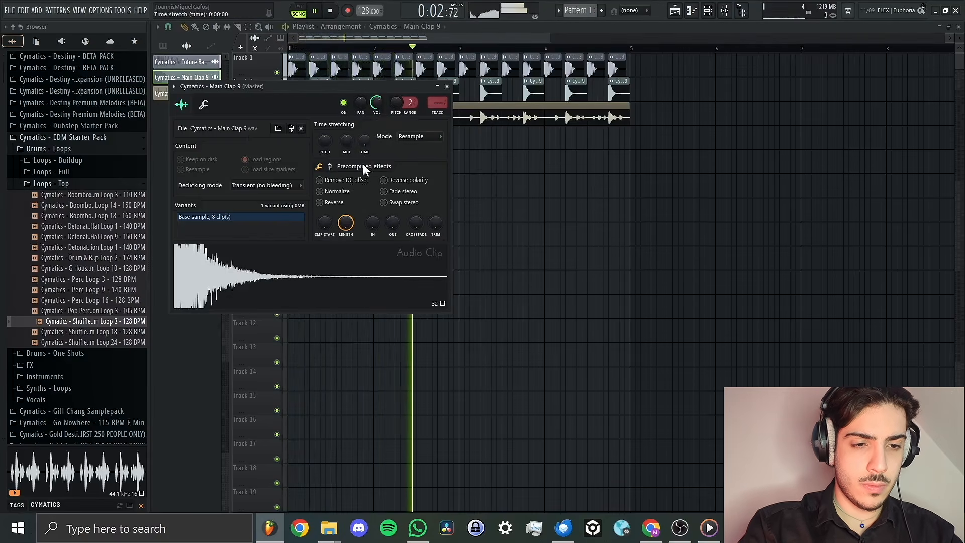
{"action": "key", "text": "space"}
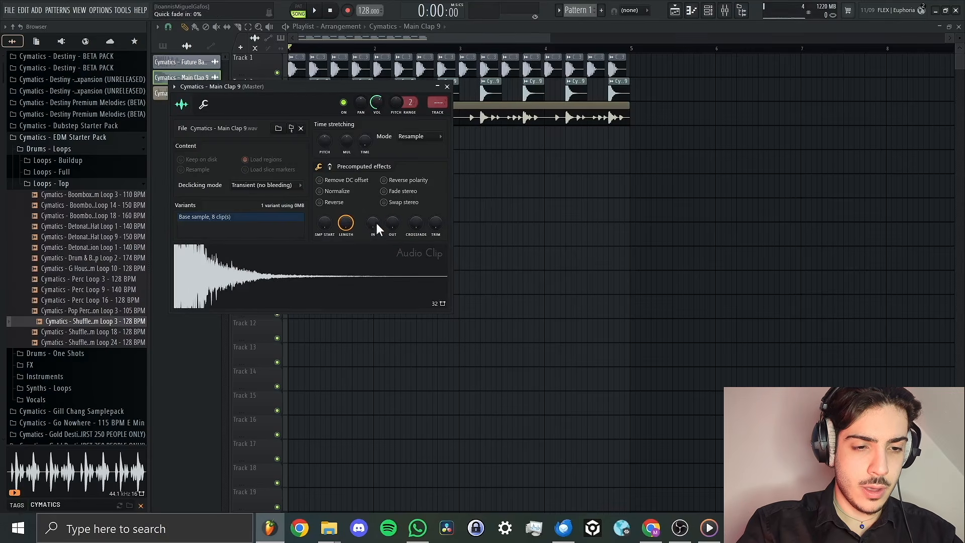
Check the clap's fade-in and miscellaneous settings, close its channel settings and play back the beat.
{"action": "mouse_move", "coordinate": [374, 222]}
{"action": "left_mouse_down"}
{"action": "mouse_move", "coordinate": [375, 204]}
{"action": "mouse_move", "coordinate": [375, 224]}
{"action": "left_mouse_up"}
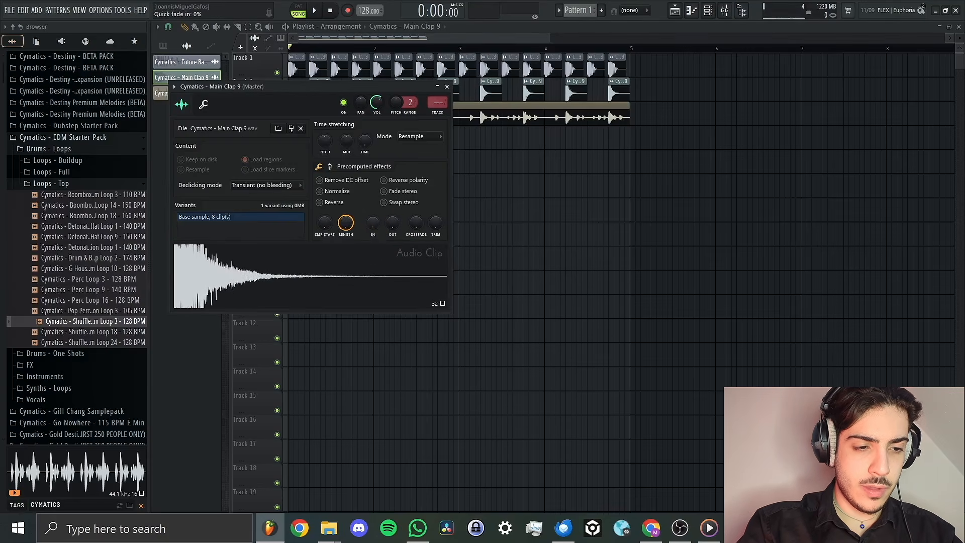
{"action": "key", "text": "space"}
{"action": "left_click", "coordinate": [204, 104]}
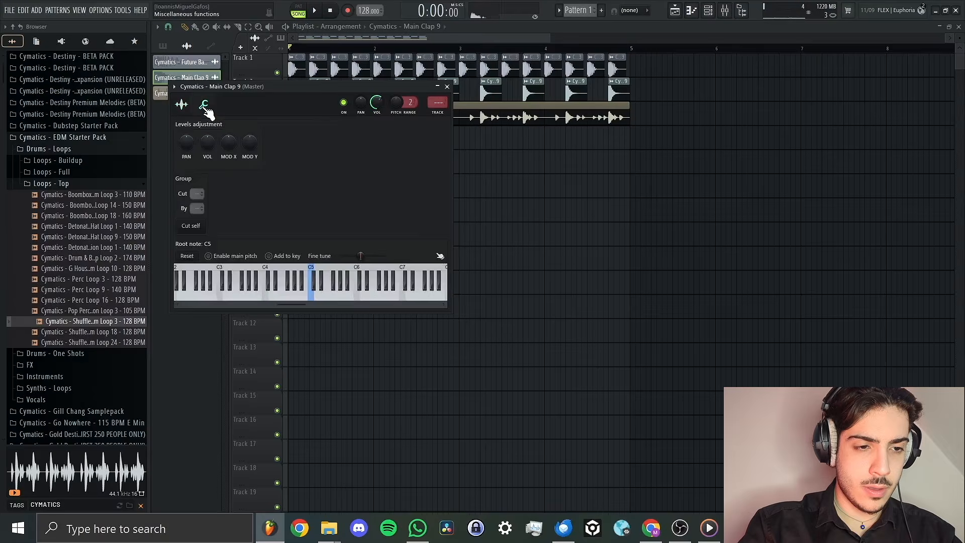
{"action": "left_click", "coordinate": [182, 105]}
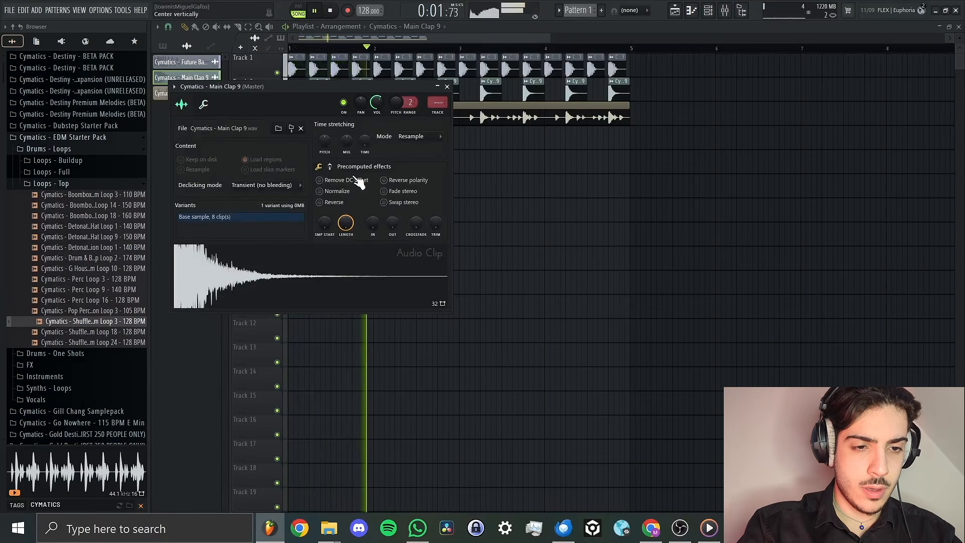
{"action": "key", "text": "space"}
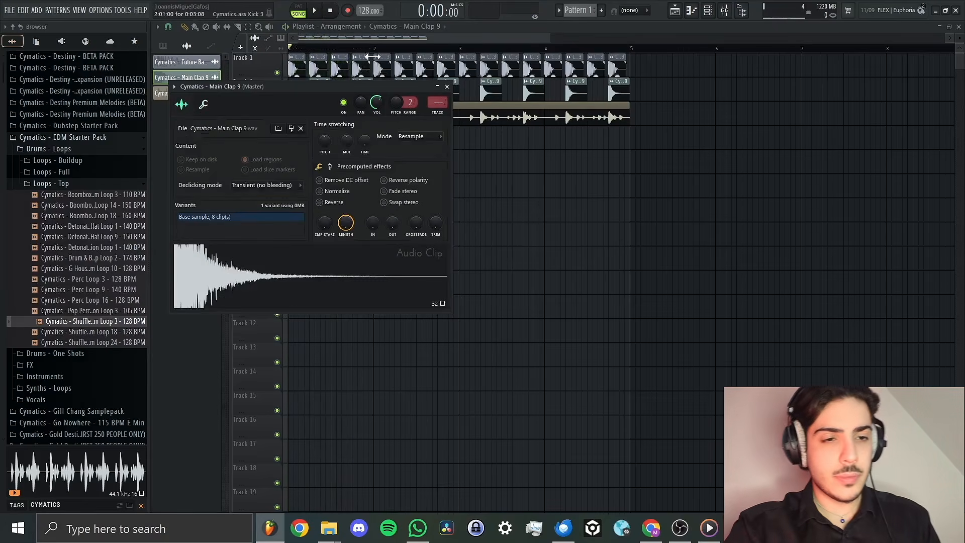
{"action": "left_click", "coordinate": [447, 87]}
{"action": "key", "text": "space"}
{"action": "key", "text": "space"}
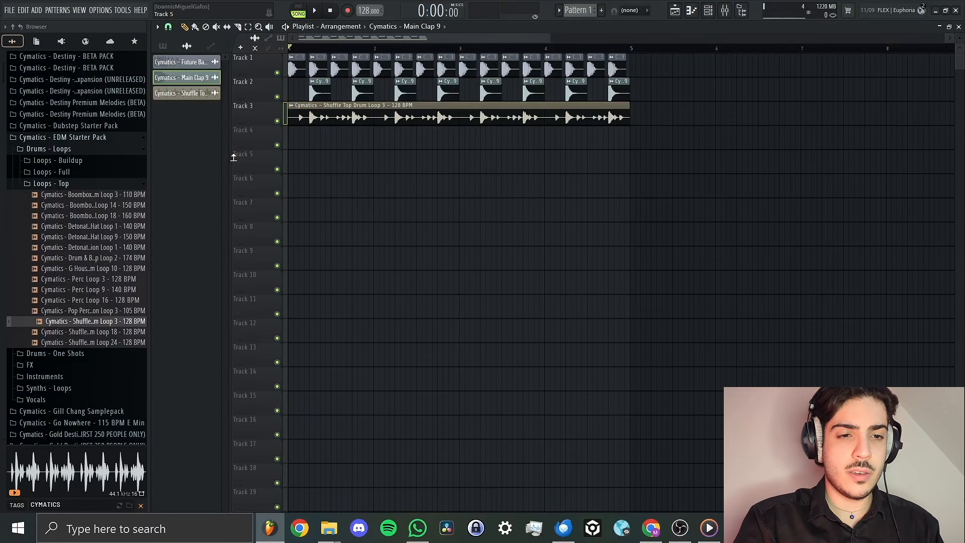
Try Cymatics - Shuffle Top Drum Loop 24 on Track 5 against the playing beat, and delete the clip.
{"action": "left_click", "coordinate": [95, 331]}
{"action": "left_click", "coordinate": [105, 342]}
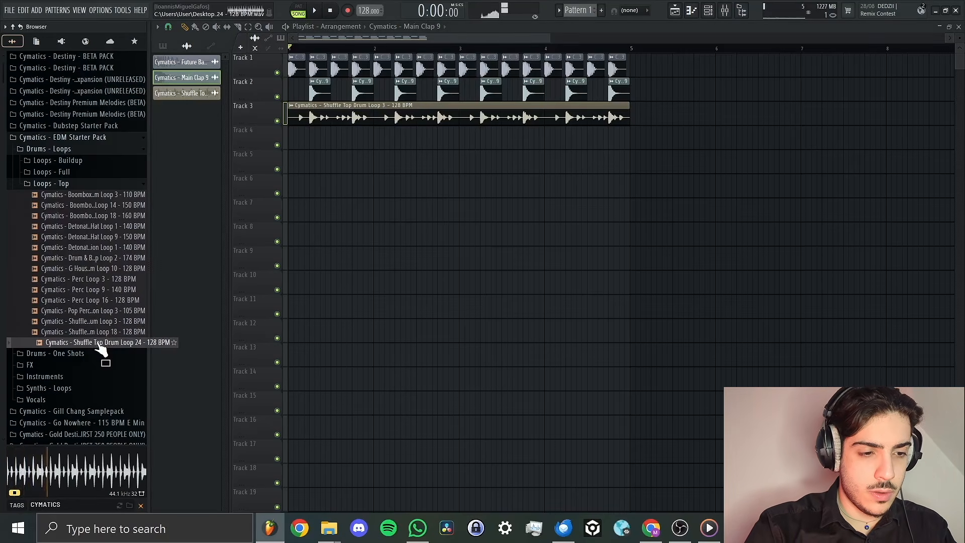
{"action": "left_click_drag", "start_coordinate": [101, 349], "coordinate": [307, 166]}
{"action": "key", "text": "space"}
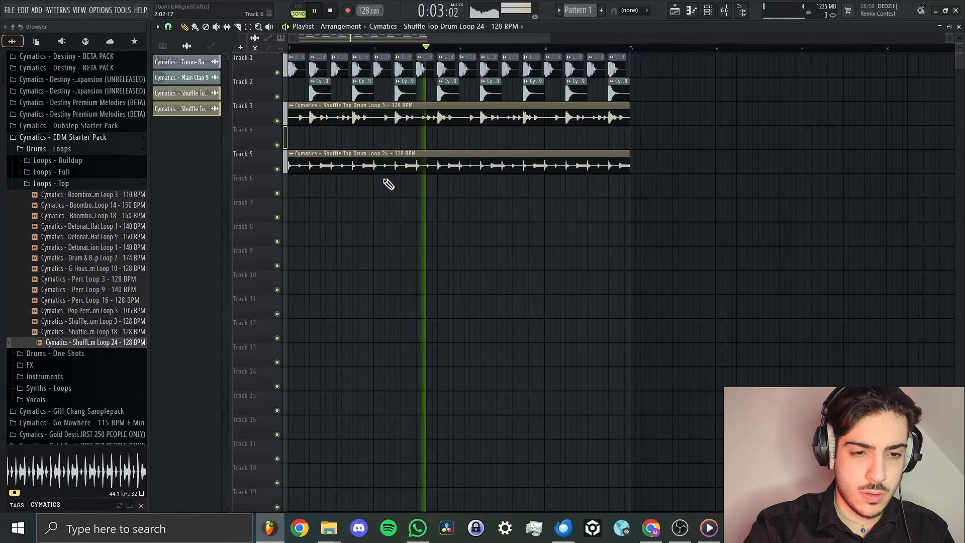
{"action": "right_click", "coordinate": [385, 159]}
{"action": "key", "text": "space"}
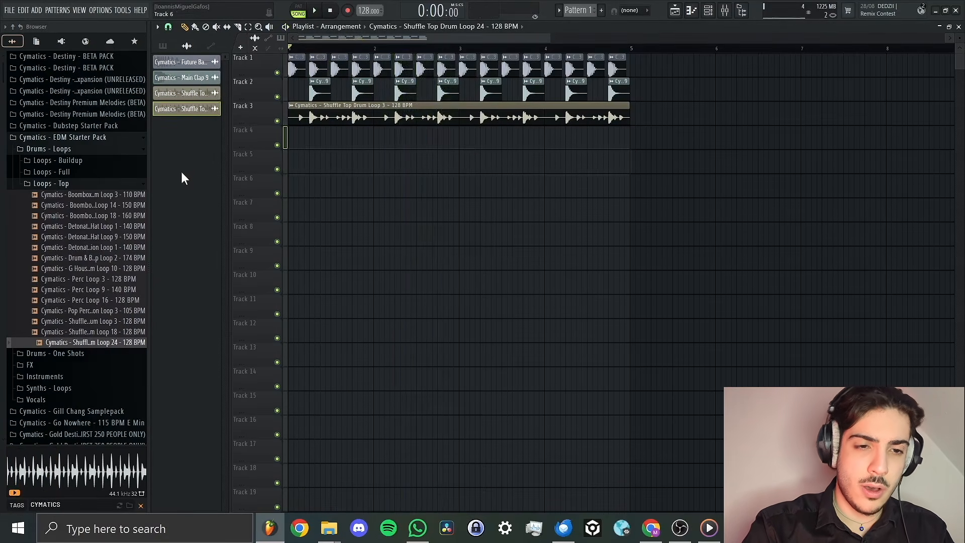
Open the Hihats - Closed folder under Drums - One Shots, Cymbals, and audition samples including Cymatics - House Hihat 3.
{"action": "left_click", "coordinate": [64, 185]}
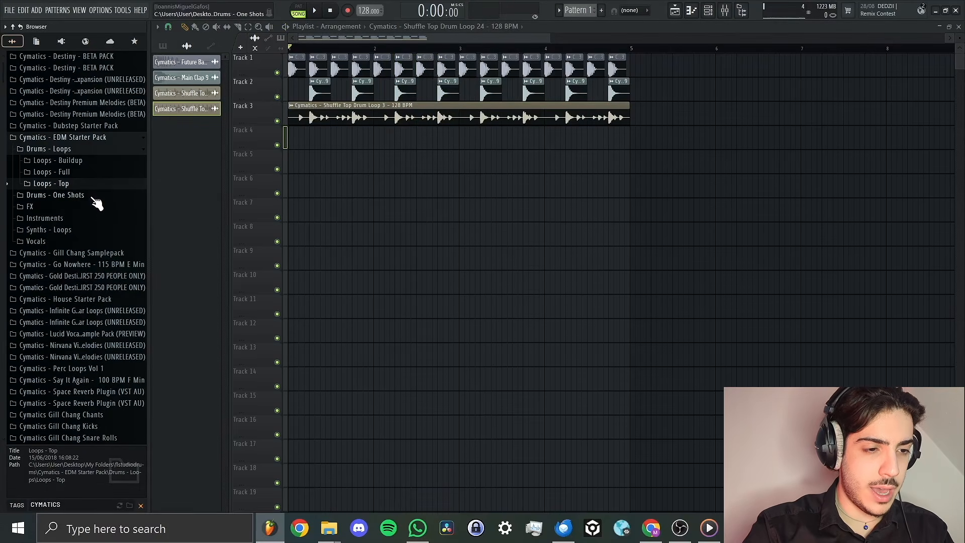
{"action": "left_click", "coordinate": [94, 199]}
{"action": "left_click", "coordinate": [68, 208]}
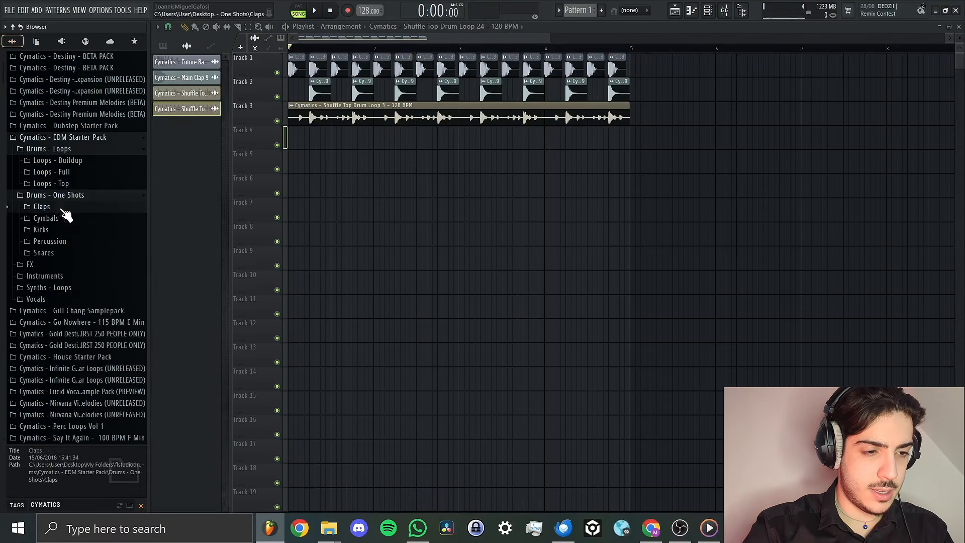
{"action": "left_click", "coordinate": [69, 221]}
{"action": "left_click", "coordinate": [78, 243]}
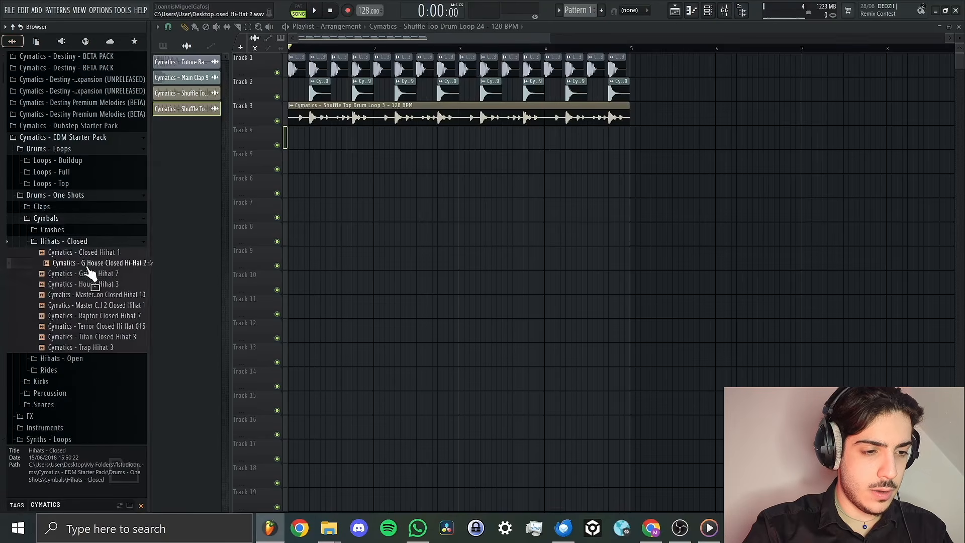
{"action": "left_click", "coordinate": [97, 303]}
{"action": "left_click", "coordinate": [71, 294]}
{"action": "left_click", "coordinate": [96, 284]}
Place four House Hihat 3 clips on the off-beats of bar 1 on Track 4 and play back the beat.
{"action": "left_click_drag", "start_coordinate": [99, 288], "coordinate": [301, 146]}
{"action": "left_click", "coordinate": [325, 150]}
{"action": "left_click", "coordinate": [341, 145]}
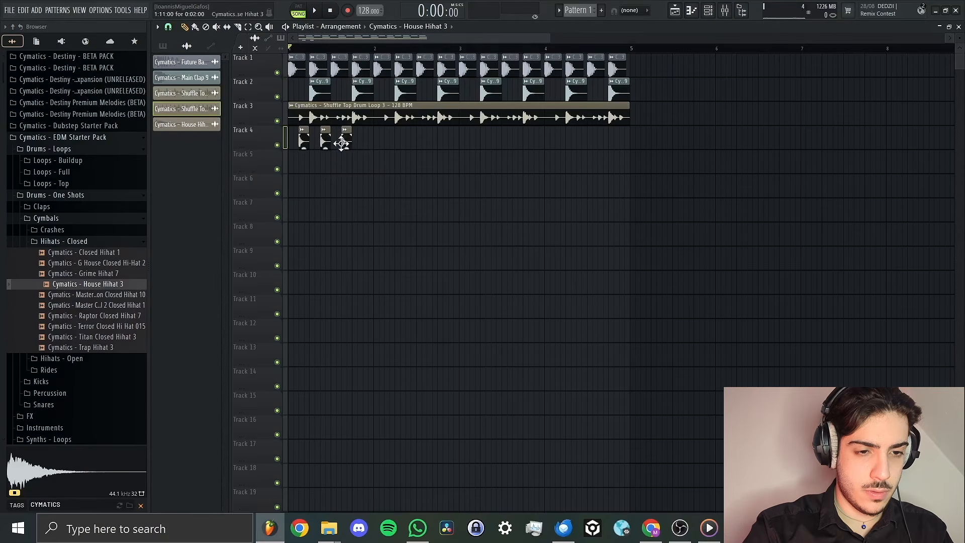
{"action": "left_click", "coordinate": [367, 147]}
{"action": "key", "text": "space"}
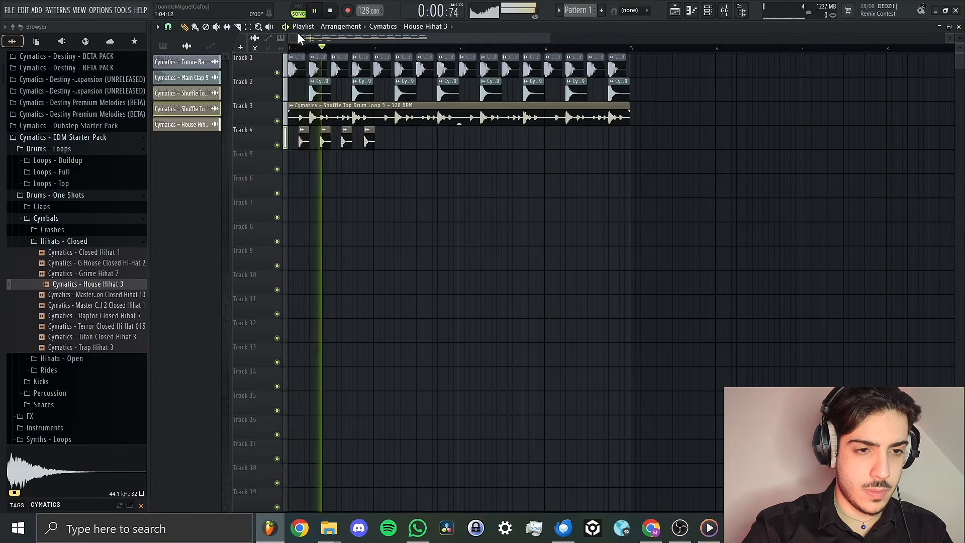
{"action": "left_click", "coordinate": [248, 28]}
{"action": "left_click_drag", "start_coordinate": [391, 149], "coordinate": [249, 122]}
{"action": "left_click", "coordinate": [186, 27]}
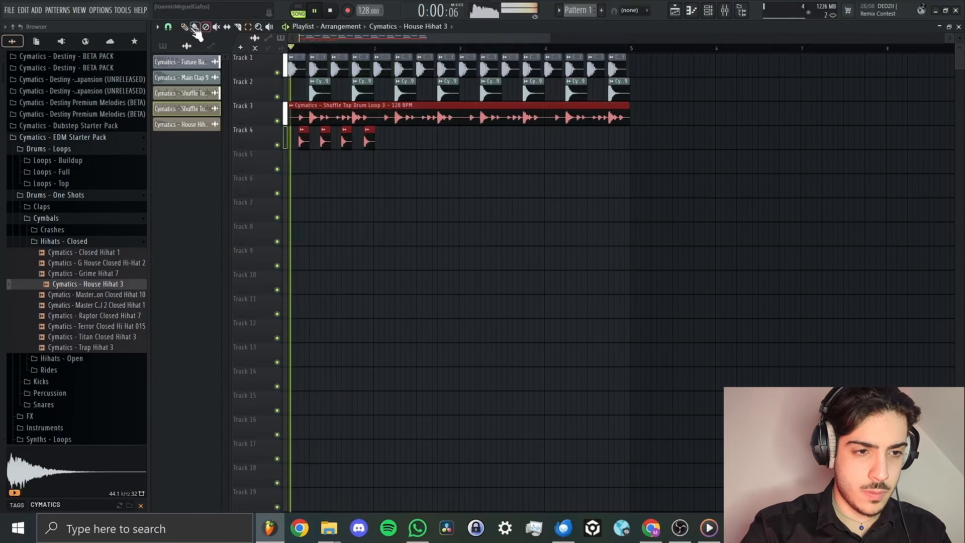
{"action": "right_click", "coordinate": [409, 160]}
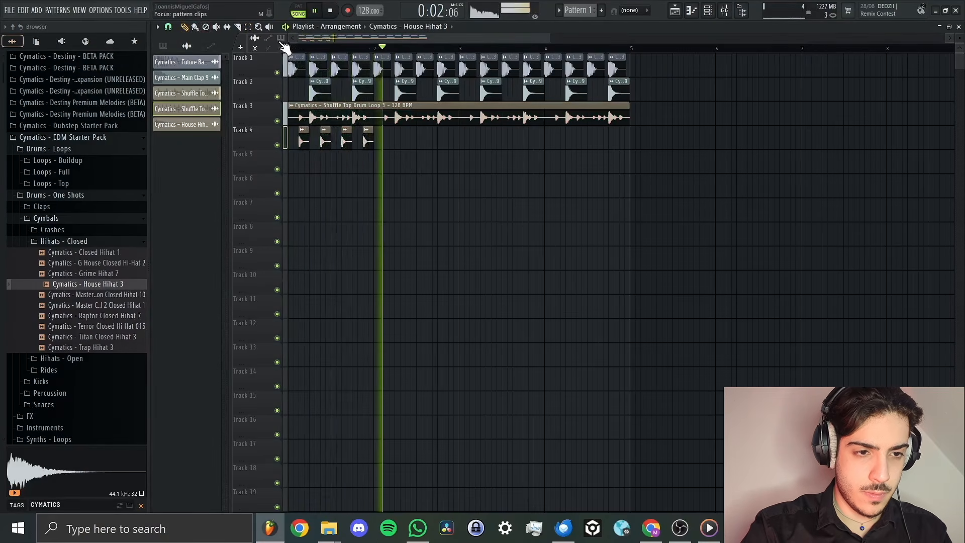
Select the four hi-hat clips on Track 4 and duplicate them into bar 2.
{"action": "key", "text": "space"}
{"action": "key", "text": "space"}
{"action": "left_click_drag", "start_coordinate": [391, 122], "coordinate": [259, 146]}
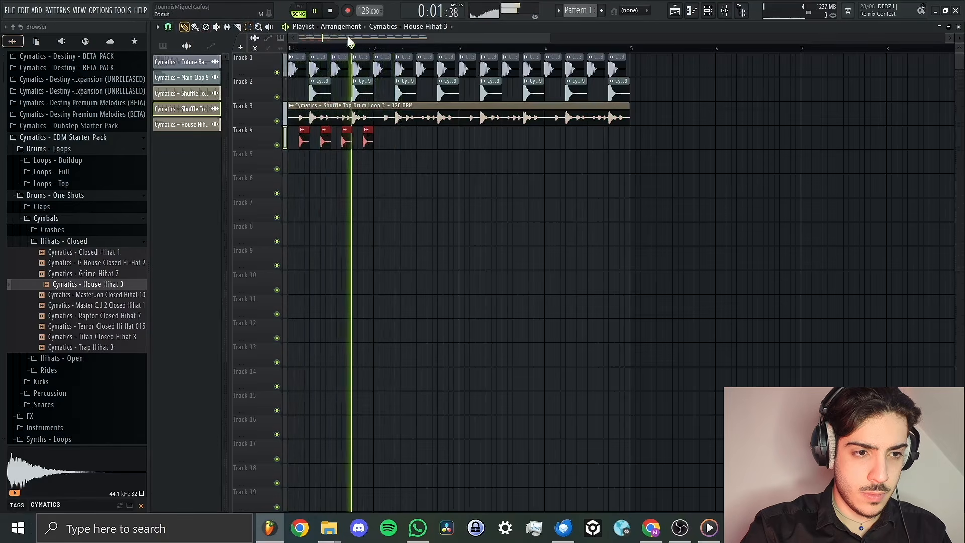
{"action": "key", "text": "ctrl+b"}
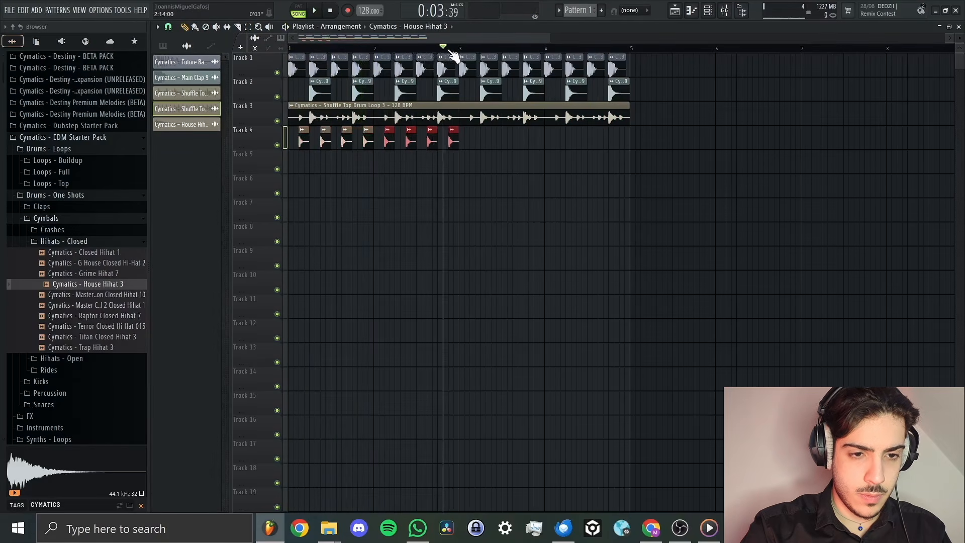
Duplicate the selected House Hihat 3 clips into bars 3 and 4 on Track 4, and play back the beat.
{"action": "key", "text": "ctrl+b"}
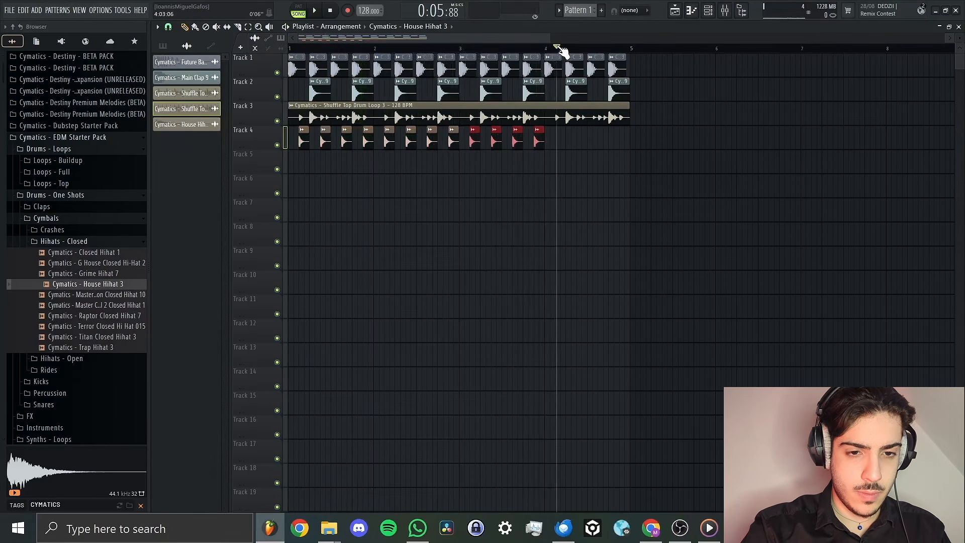
{"action": "key", "text": "ctrl+b"}
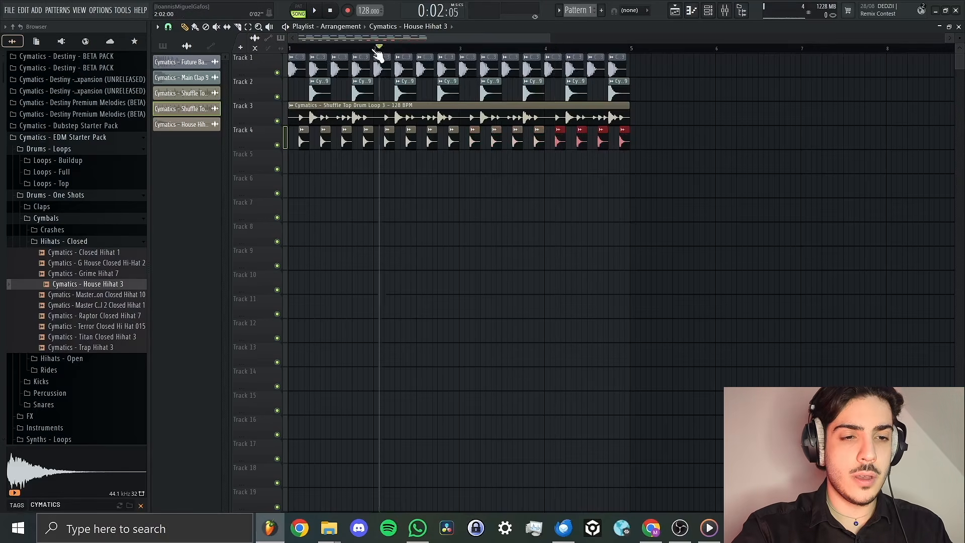
{"action": "key", "text": "space"}
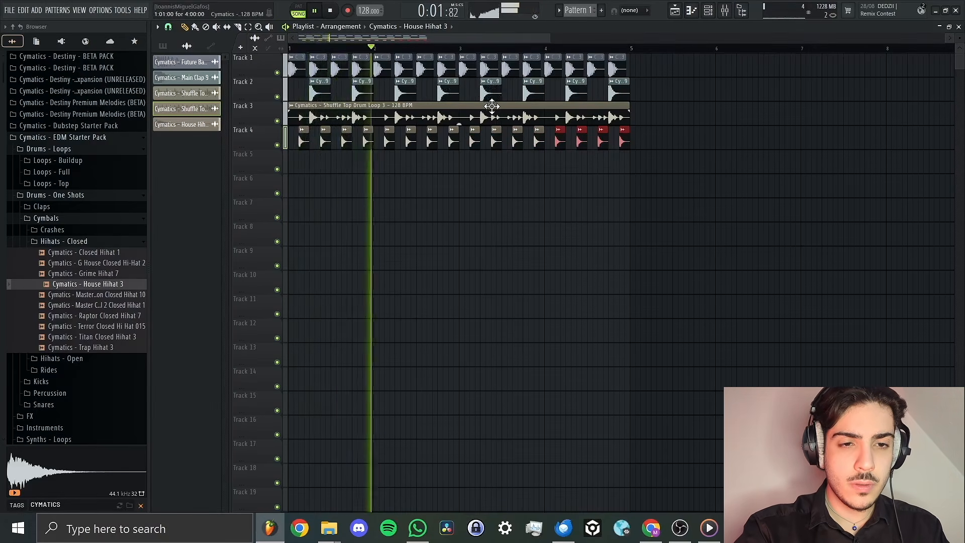
{"action": "key", "text": "space"}
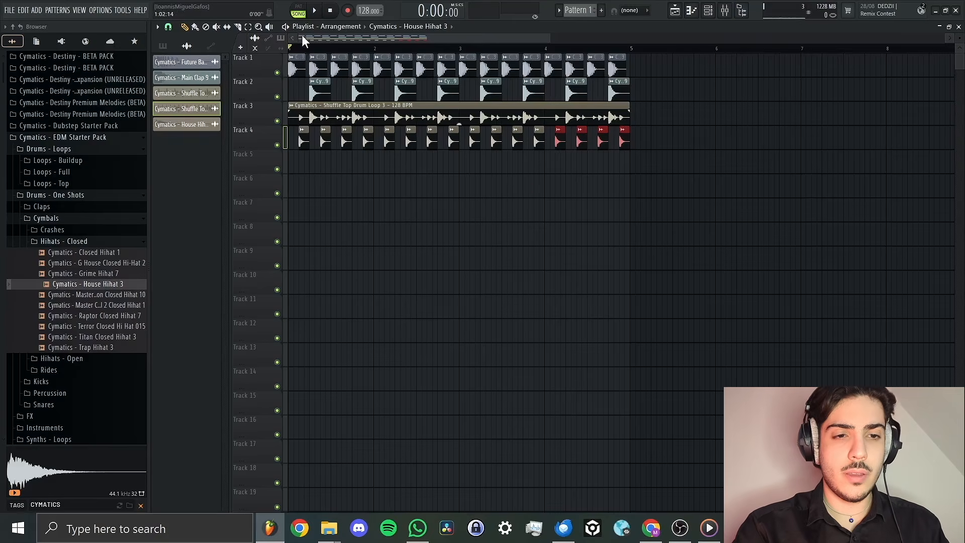
Open the Fabrik channel to play a few test notes, and view its piano roll.
{"action": "left_click", "coordinate": [709, 10]}
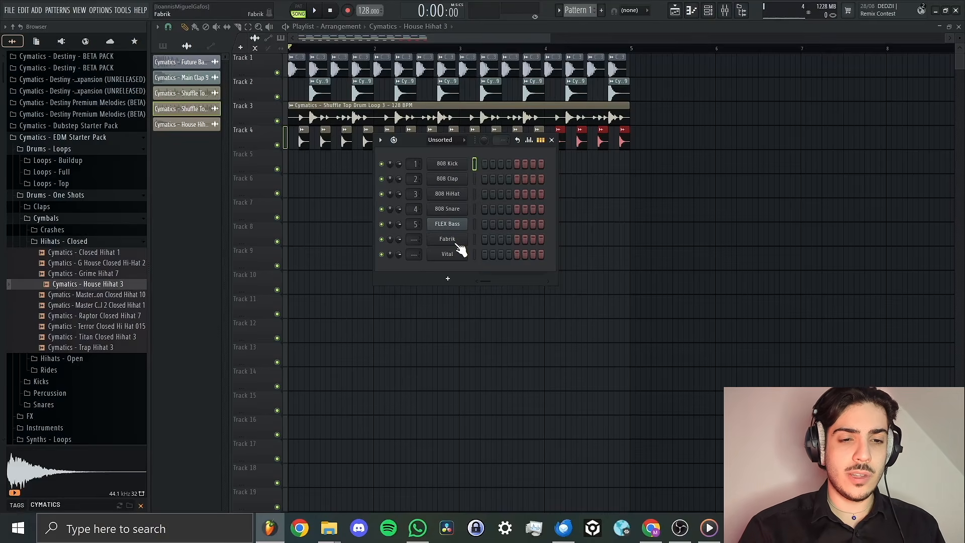
{"action": "left_click", "coordinate": [458, 244]}
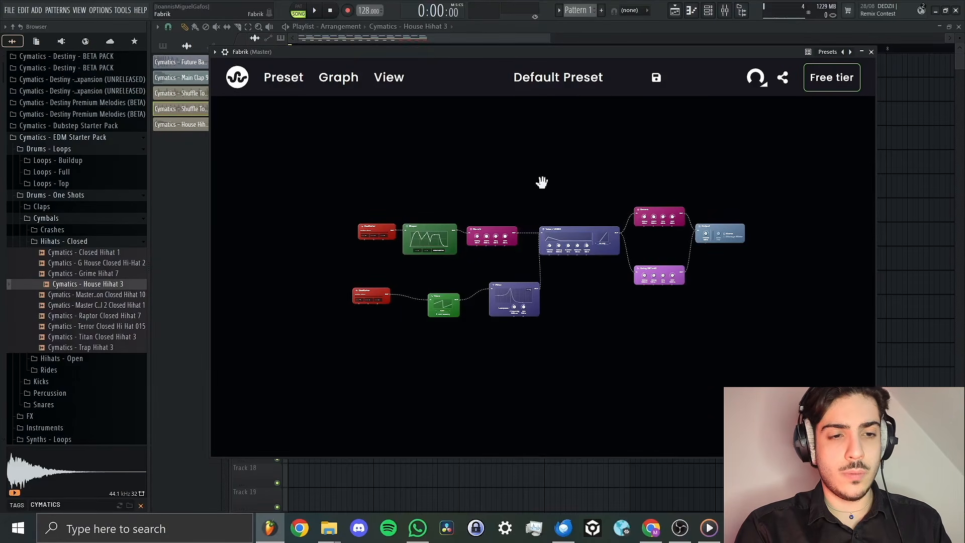
{"action": "key", "text": "e"}
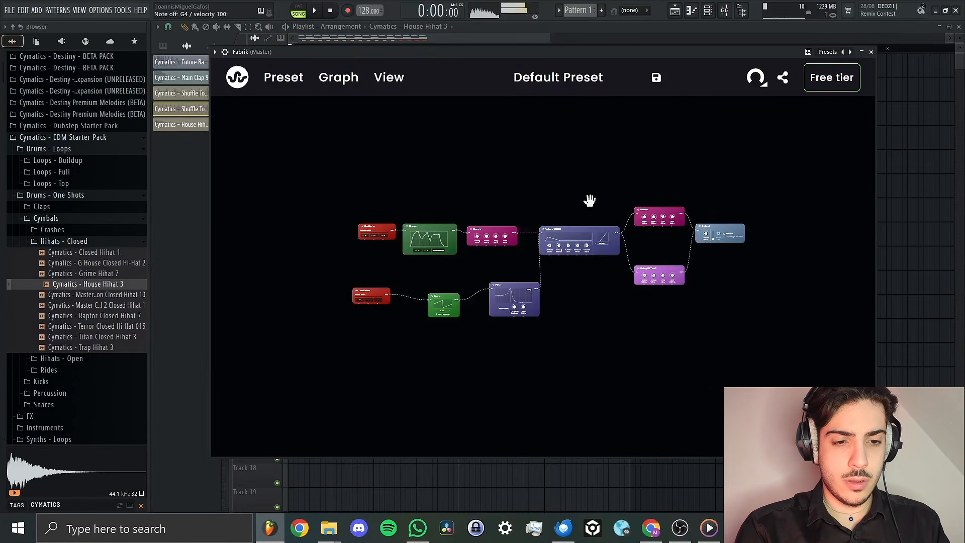
{"action": "key", "text": "e"}
{"action": "key", "text": "u"}
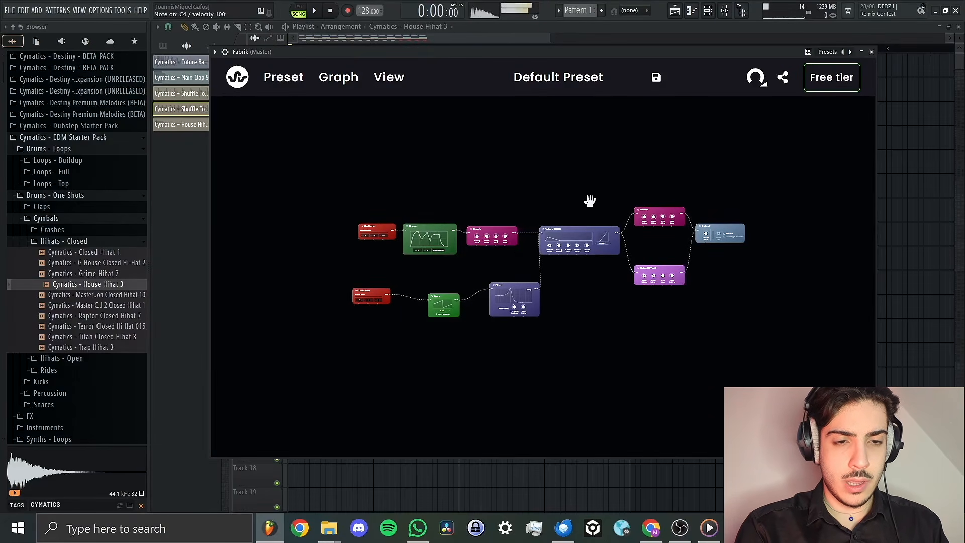
{"action": "left_click", "coordinate": [691, 10]}
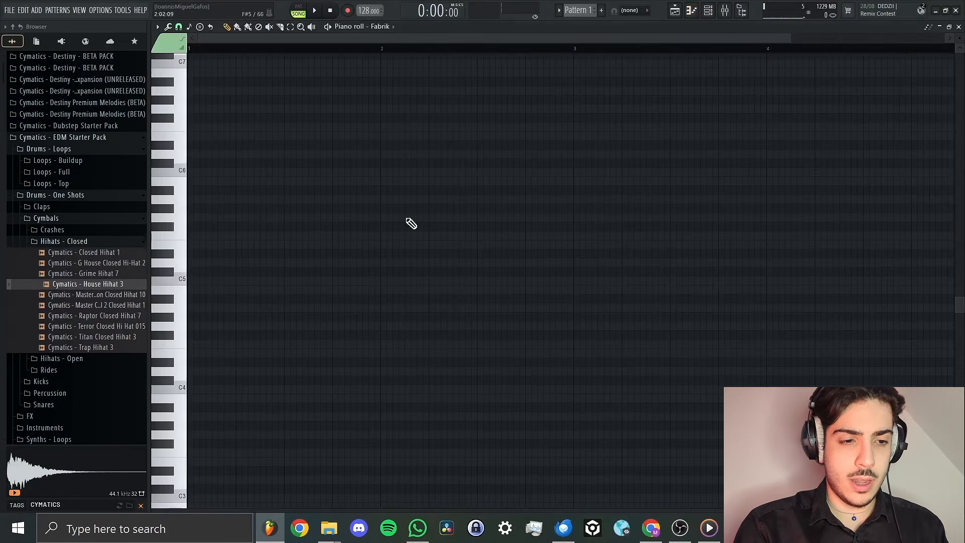
Return to the playlist and collapse the Cymbals and Drums - One Shots folders of the EDM Starter Pack.
{"action": "left_click", "coordinate": [676, 11]}
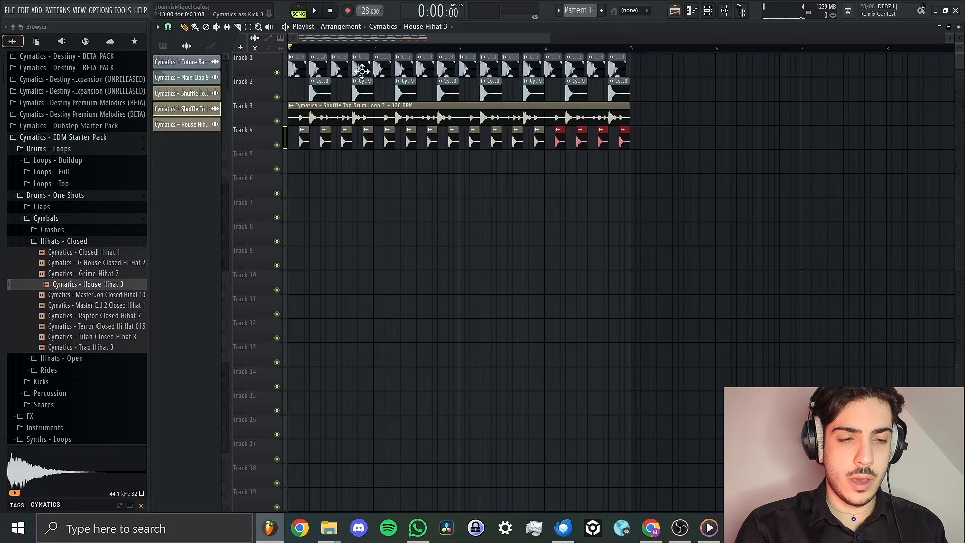
{"action": "right_click", "coordinate": [332, 57]}
{"action": "key", "text": "Escape"}
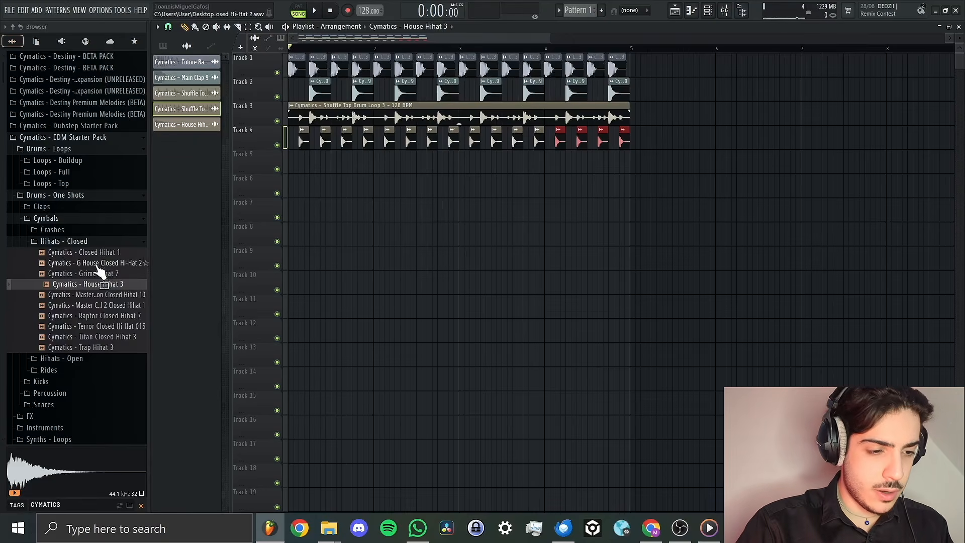
{"action": "left_click", "coordinate": [68, 220]}
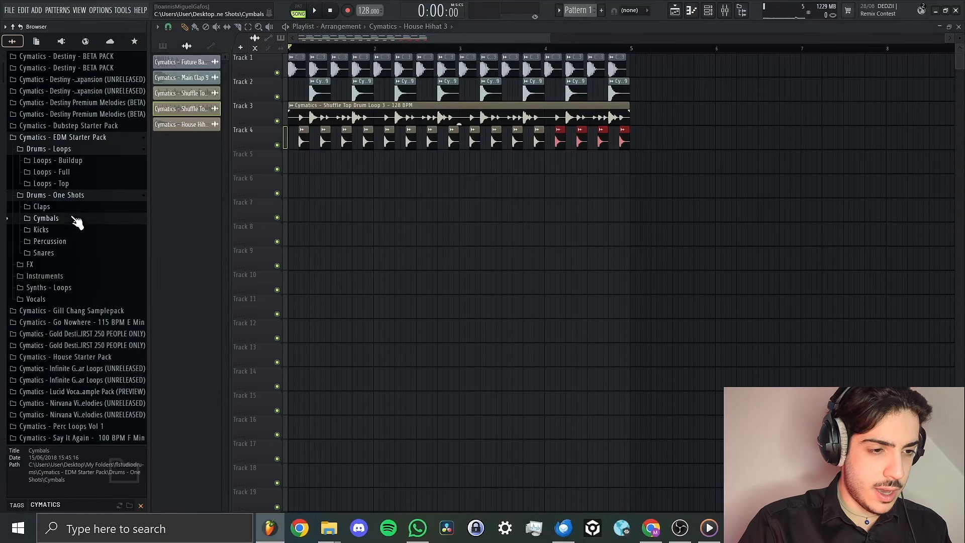
{"action": "left_click", "coordinate": [74, 206]}
{"action": "left_click", "coordinate": [75, 196]}
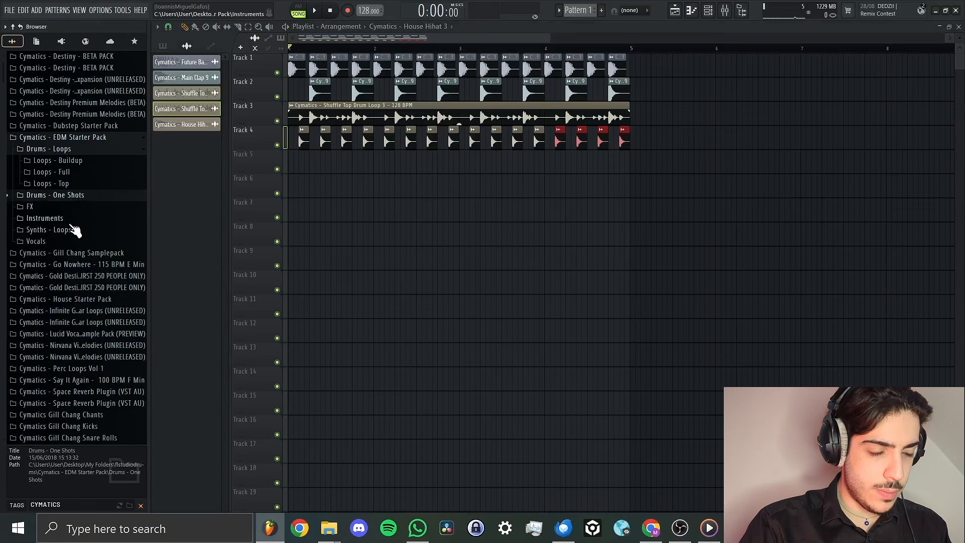
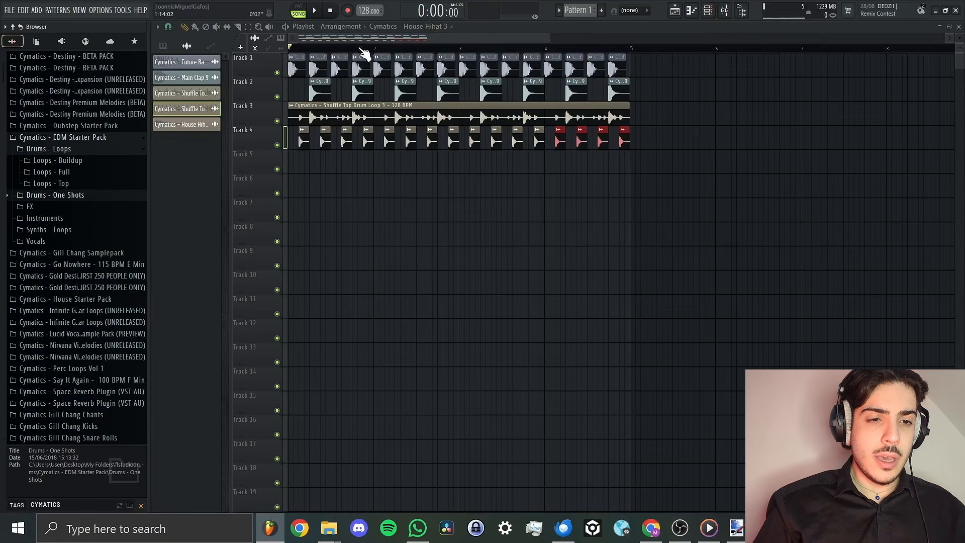
Open the Future Bass Kick 3 clip's channel settings and route the kick to mixer Insert 1.
{"action": "double_click", "coordinate": [362, 65]}
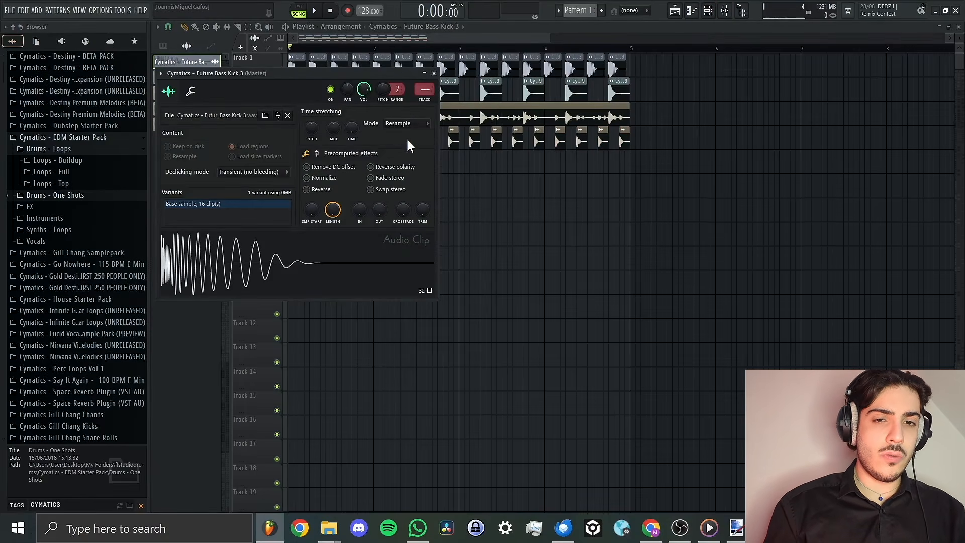
{"action": "left_click", "coordinate": [708, 11]}
{"action": "left_click", "coordinate": [724, 11]}
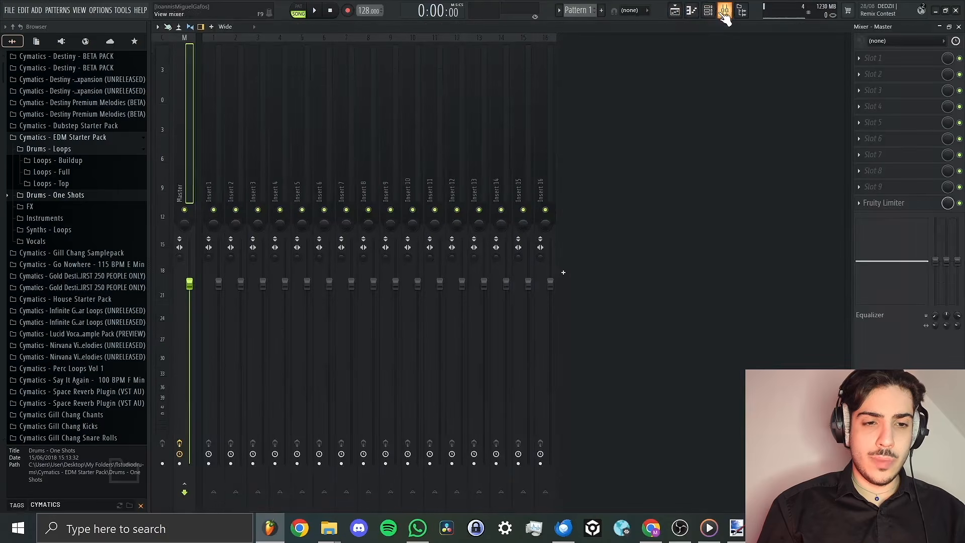
{"action": "left_click", "coordinate": [674, 10]}
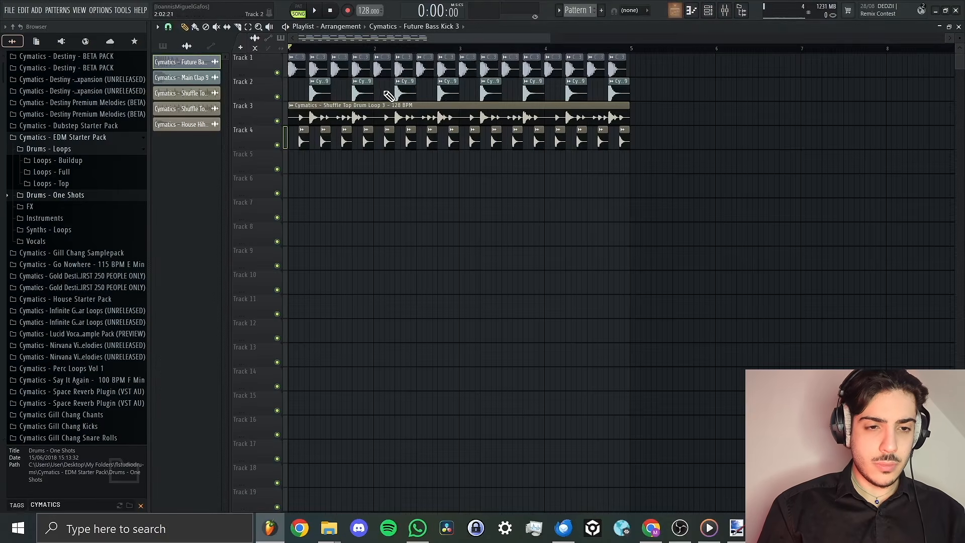
{"action": "double_click", "coordinate": [405, 72]}
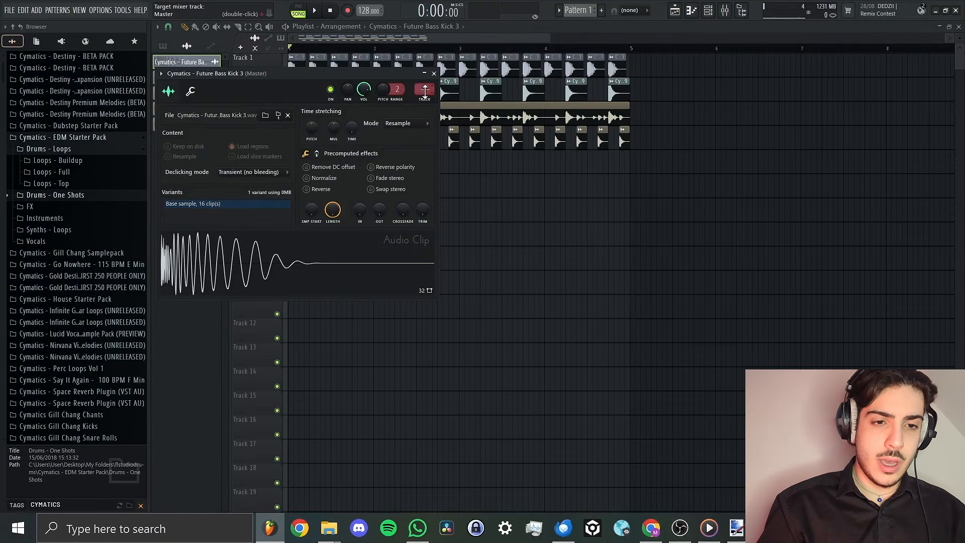
{"action": "left_click_drag", "start_coordinate": [424, 92], "coordinate": [428, 90]}
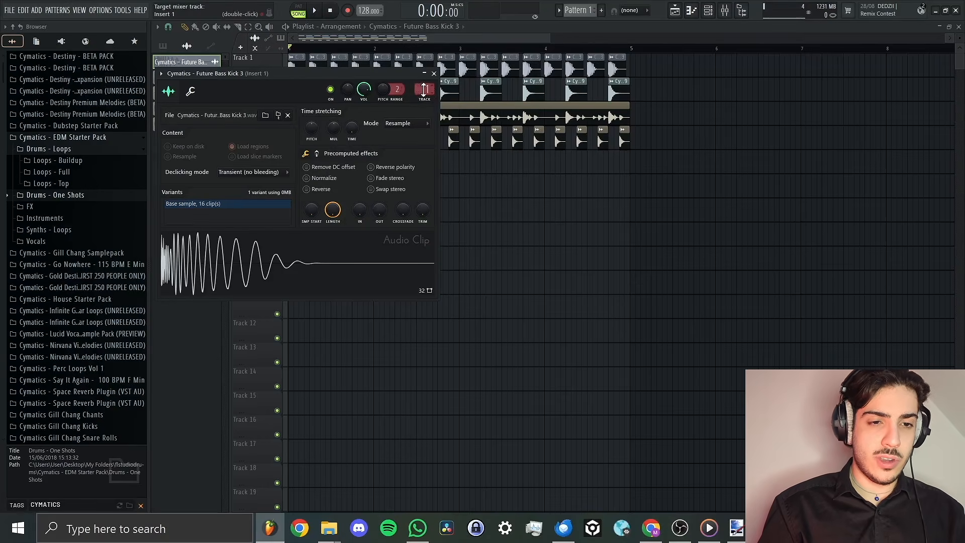
{"action": "key", "text": "Escape"}
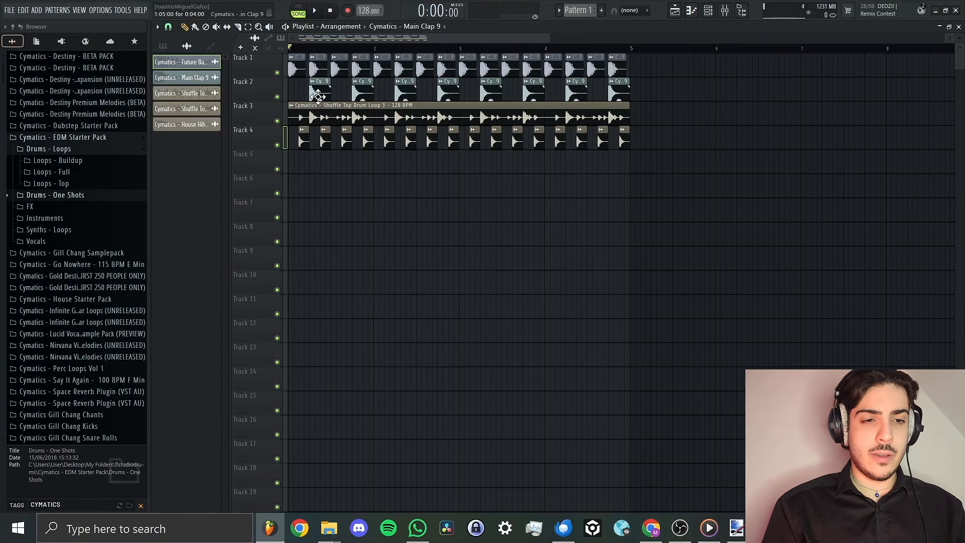
Assign Main Clap 9 and Shuffle Top Drum Loop 3 to their own mixer tracks, Inserts 6 and 7.
{"action": "double_click", "coordinate": [317, 95]}
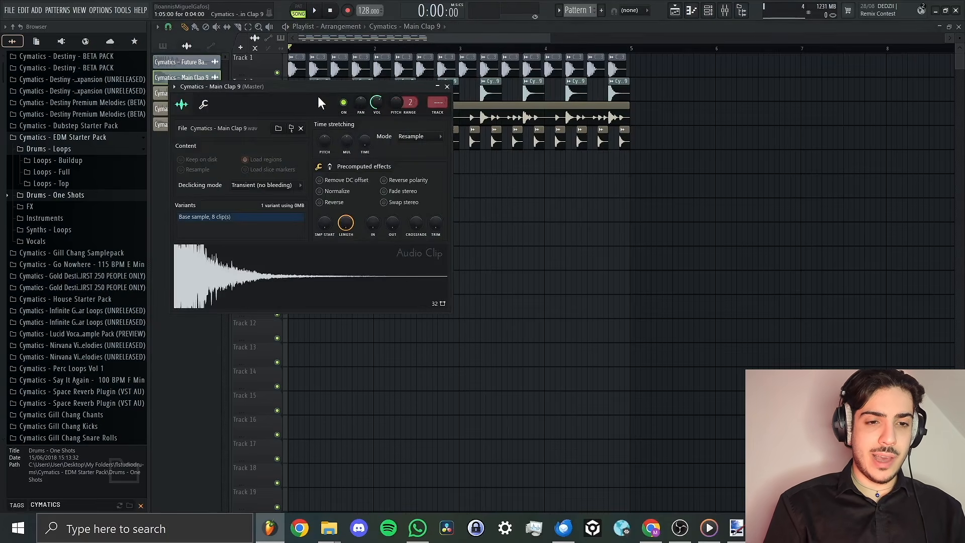
{"action": "key", "text": "ctrl+l"}
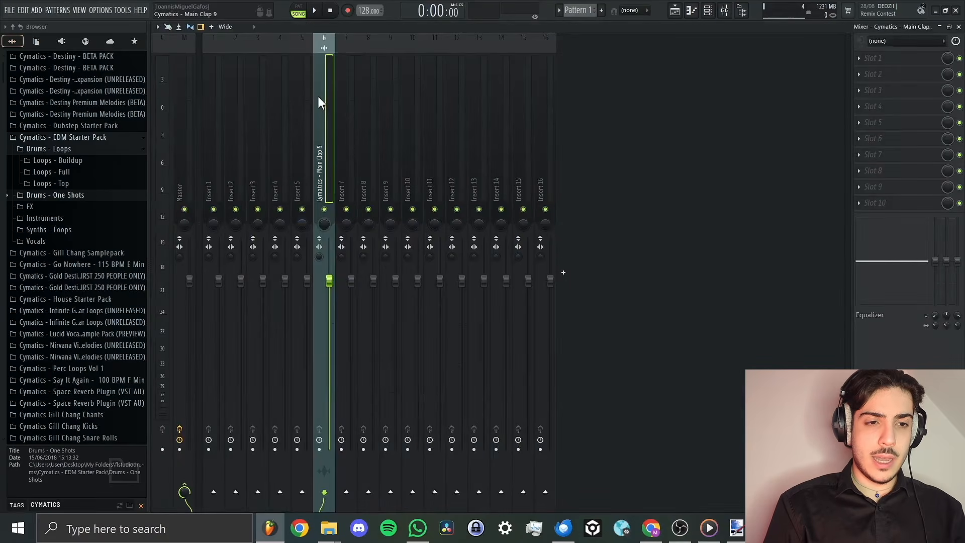
{"action": "left_click", "coordinate": [676, 10]}
{"action": "double_click", "coordinate": [406, 116]}
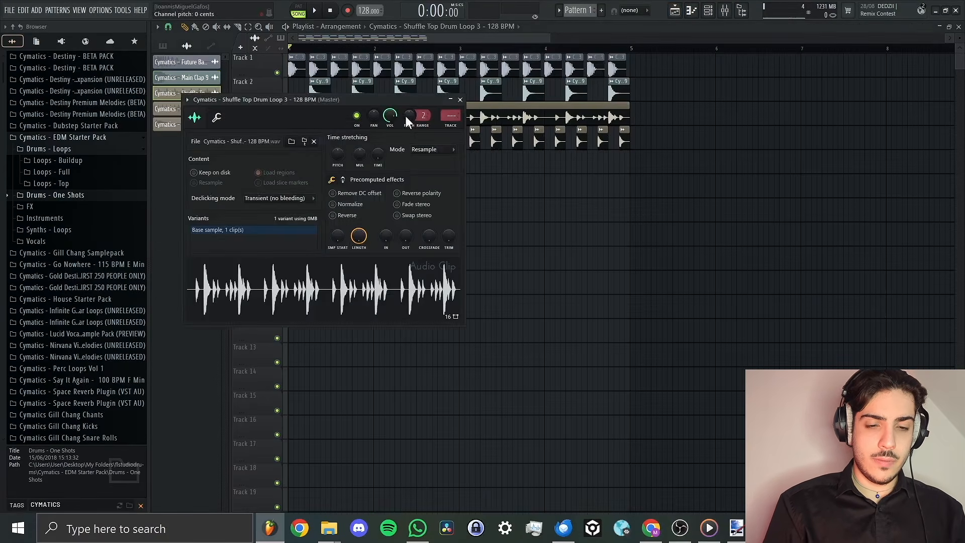
{"action": "key", "text": "ctrl+l"}
{"action": "left_click", "coordinate": [675, 10]}
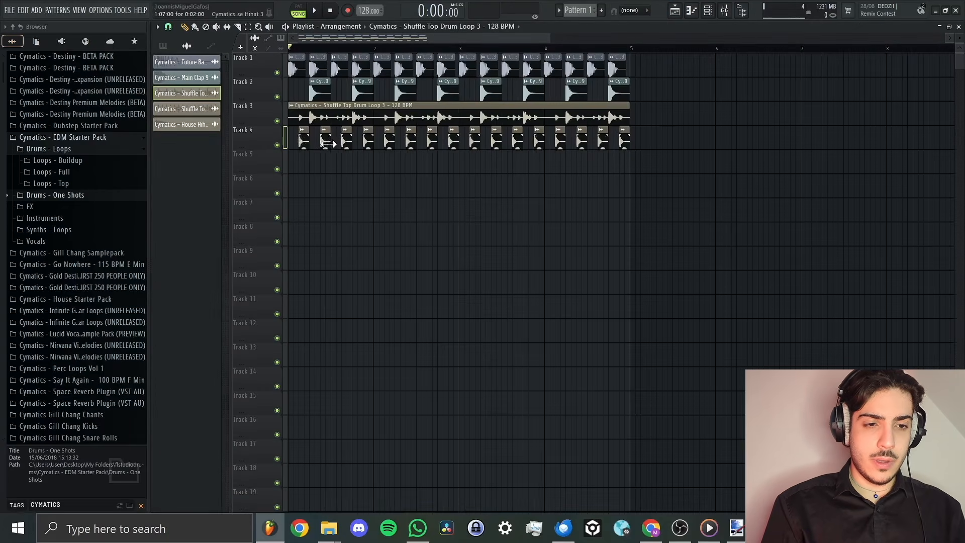
Assign House Hihat 3 to mixer Insert 8 and play the beat to check the levels of the routed tracks.
{"action": "double_click", "coordinate": [328, 144]}
{"action": "key", "text": "ctrl+l"}
{"action": "key", "text": "space"}
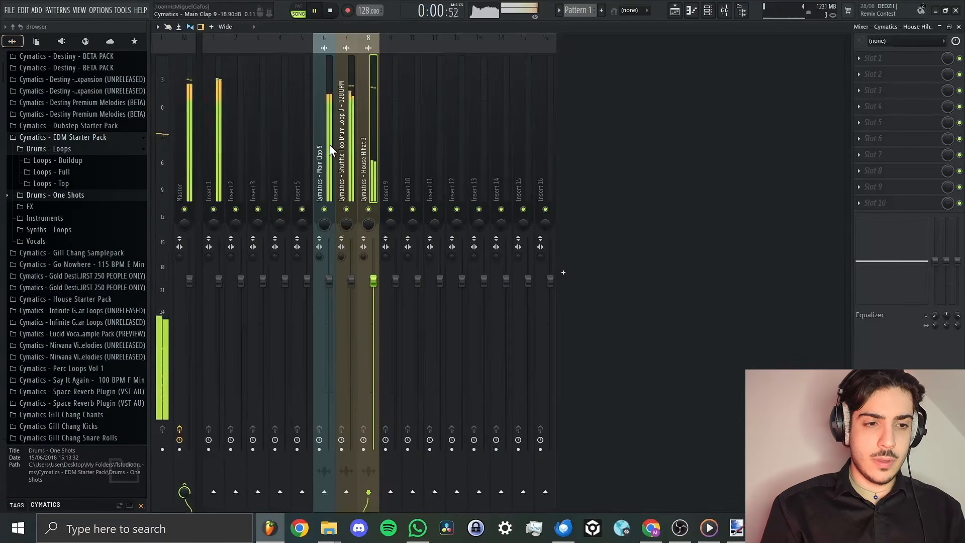
{"action": "key", "text": "space"}
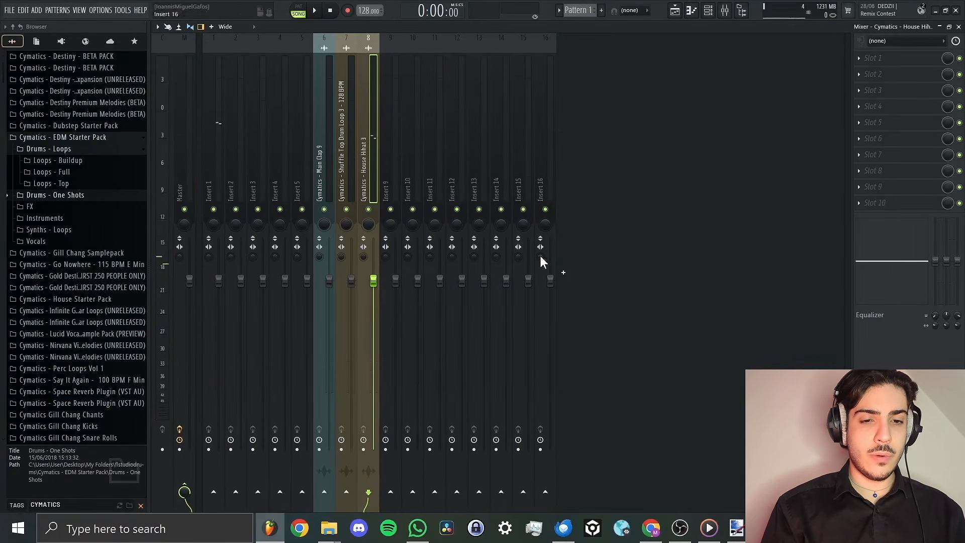
Add six more tracks to the mixer, Insert 17 through Insert 22.
{"action": "left_click", "coordinate": [563, 280]}
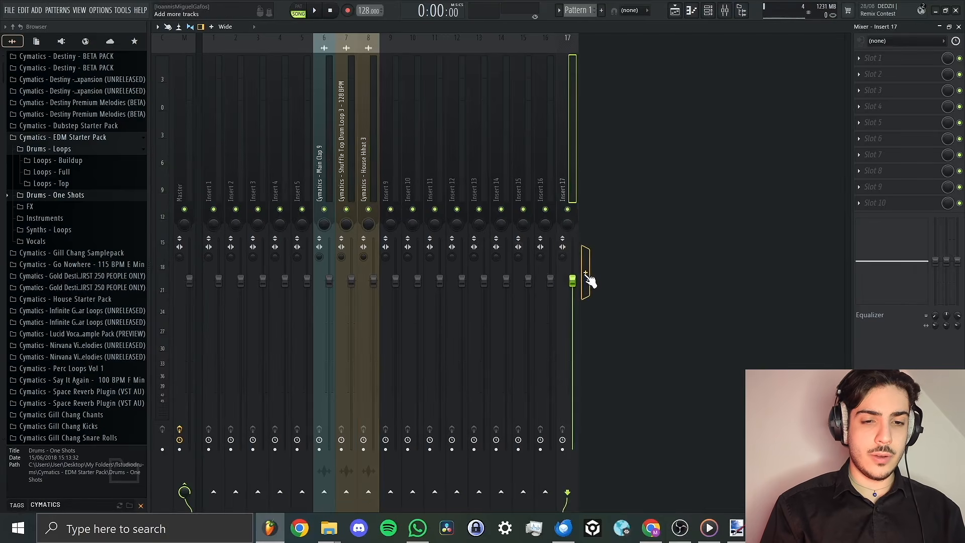
{"action": "left_click", "coordinate": [586, 280]}
{"action": "left_click", "coordinate": [608, 280]}
{"action": "left_click", "coordinate": [639, 280]}
{"action": "left_click", "coordinate": [661, 279]}
{"action": "left_click", "coordinate": [683, 280]}
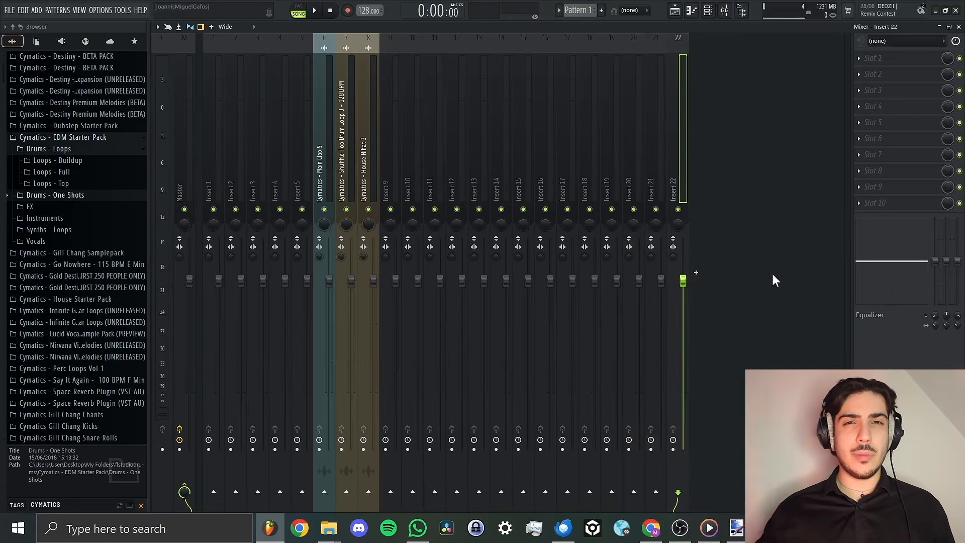
Play back the beat in the playlist and examine the kick's level on mixer Insert 1.
{"action": "left_click", "coordinate": [725, 11]}
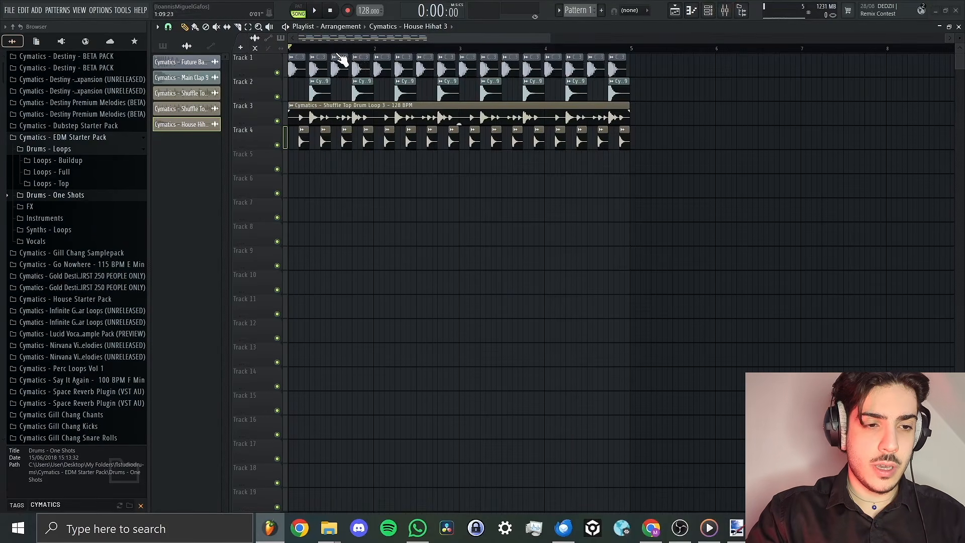
{"action": "key", "text": "space"}
{"action": "key", "text": "space"}
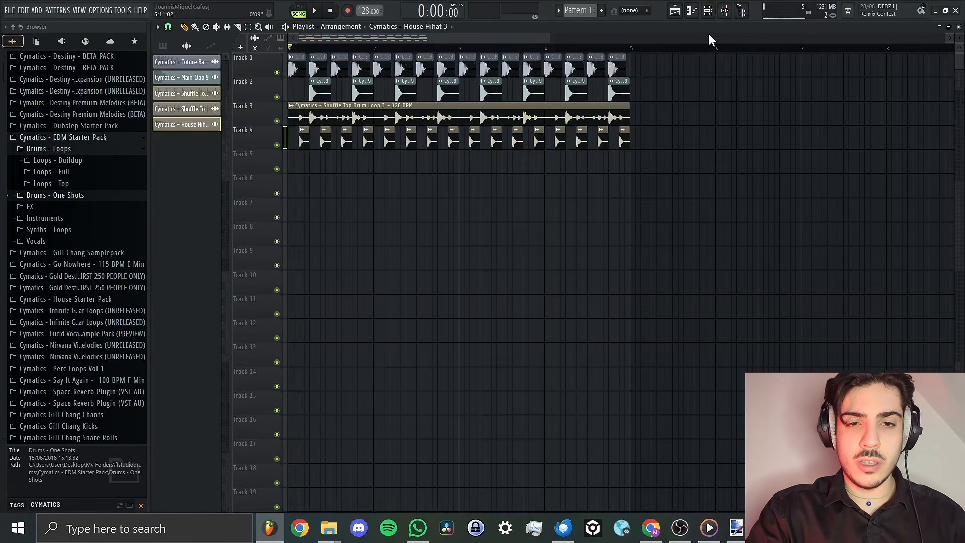
{"action": "left_click", "coordinate": [725, 11]}
{"action": "left_click", "coordinate": [217, 101]}
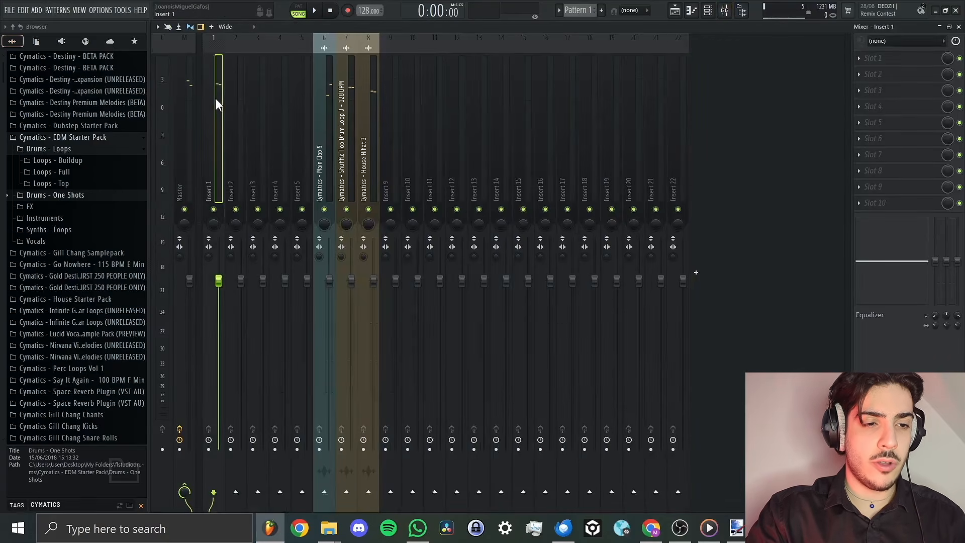
{"action": "key", "text": "space"}
{"action": "key", "text": "space"}
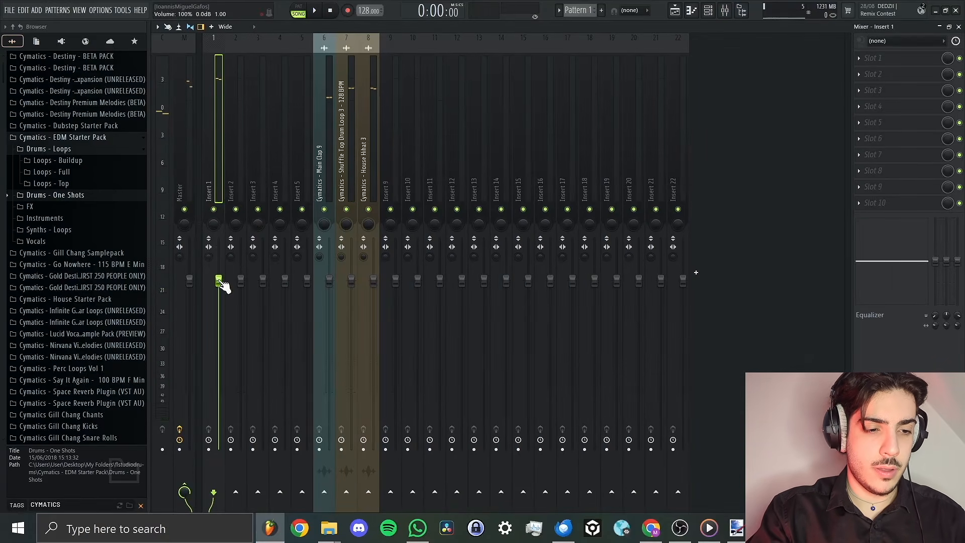
Try a higher volume on mixer Insert 1 during playback, and return its fader to 100%.
{"action": "left_click_drag", "start_coordinate": [221, 284], "coordinate": [231, 273]}
{"action": "key", "text": "space"}
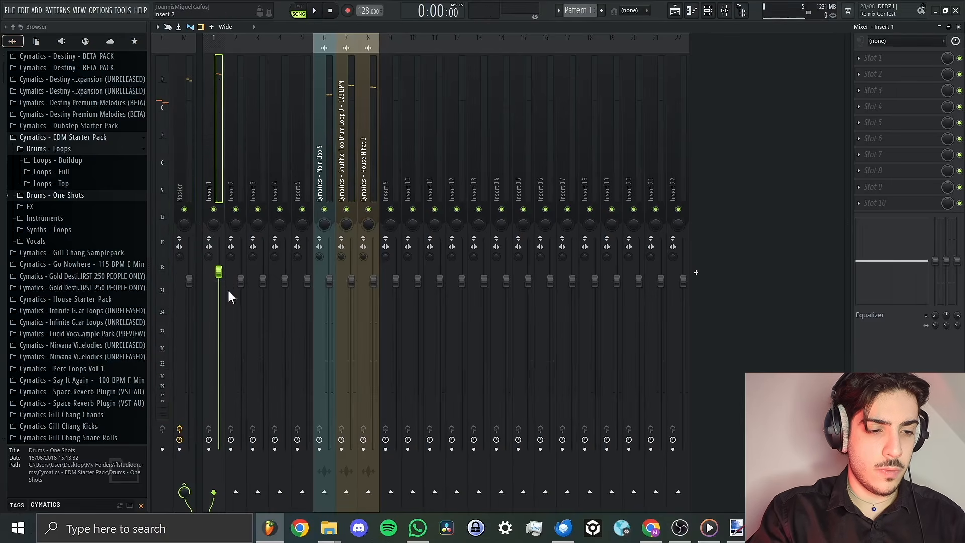
{"action": "left_click_drag", "start_coordinate": [222, 274], "coordinate": [222, 284]}
{"action": "key", "text": "space"}
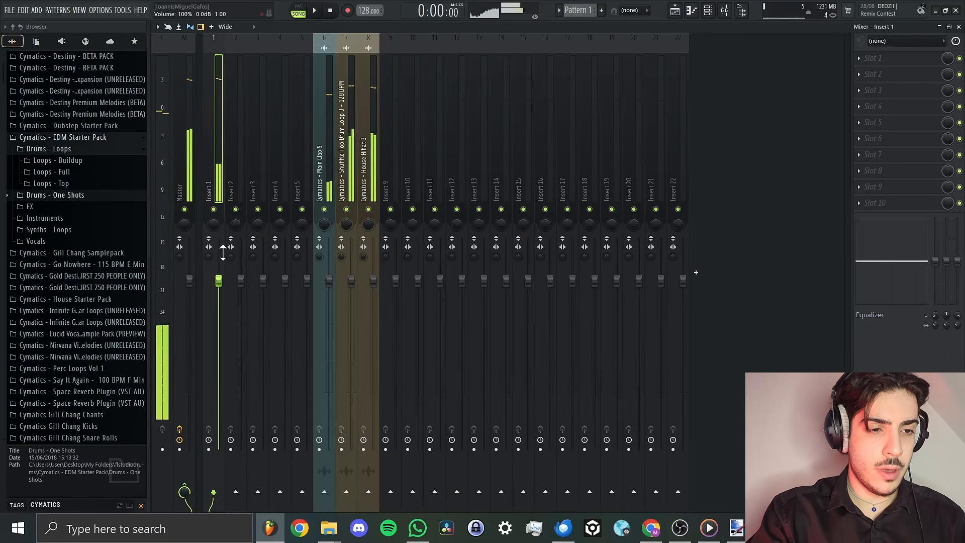
Lower the mixer faders of Main Clap 9 and Shuffle Top Drum Loop 3 while checking the balance in playback.
{"action": "left_click", "coordinate": [330, 176]}
{"action": "key", "text": "space"}
{"action": "left_click_drag", "start_coordinate": [353, 280], "coordinate": [330, 315]}
{"action": "key", "text": "space"}
{"action": "key", "text": "space"}
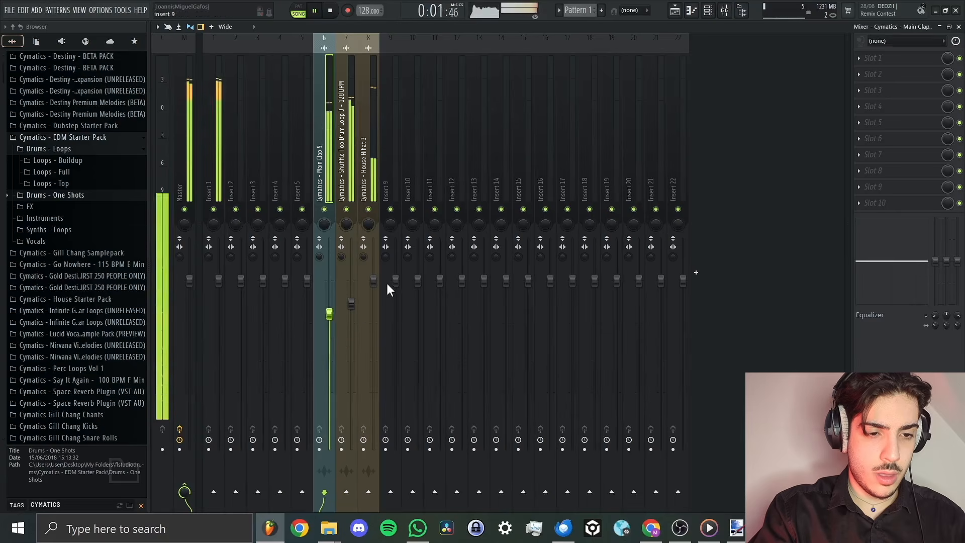
Lower the House Hihat 3 mixer fader to 87% and check the balance in playback.
{"action": "key", "text": "space"}
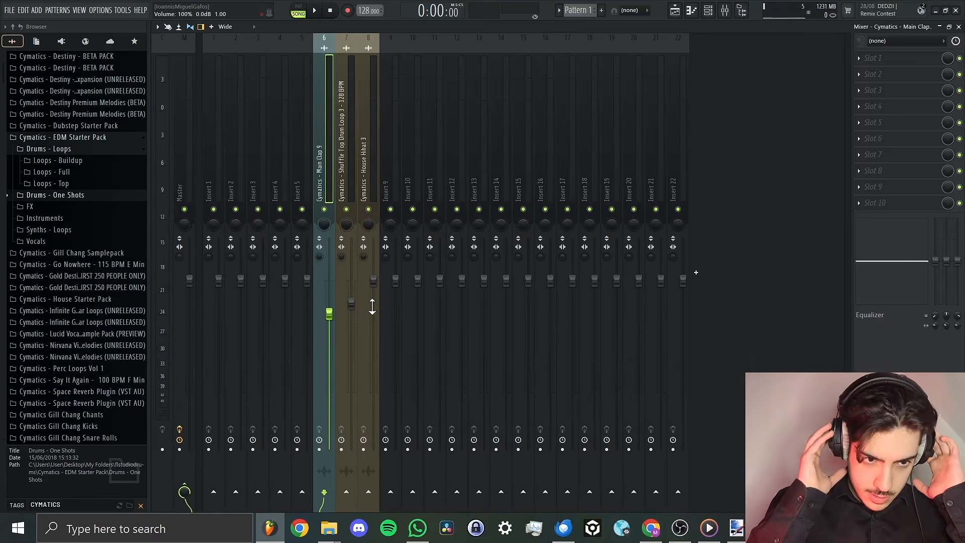
{"action": "left_click", "coordinate": [373, 279]}
{"action": "left_click_drag", "start_coordinate": [374, 281], "coordinate": [375, 307]}
{"action": "key", "text": "space"}
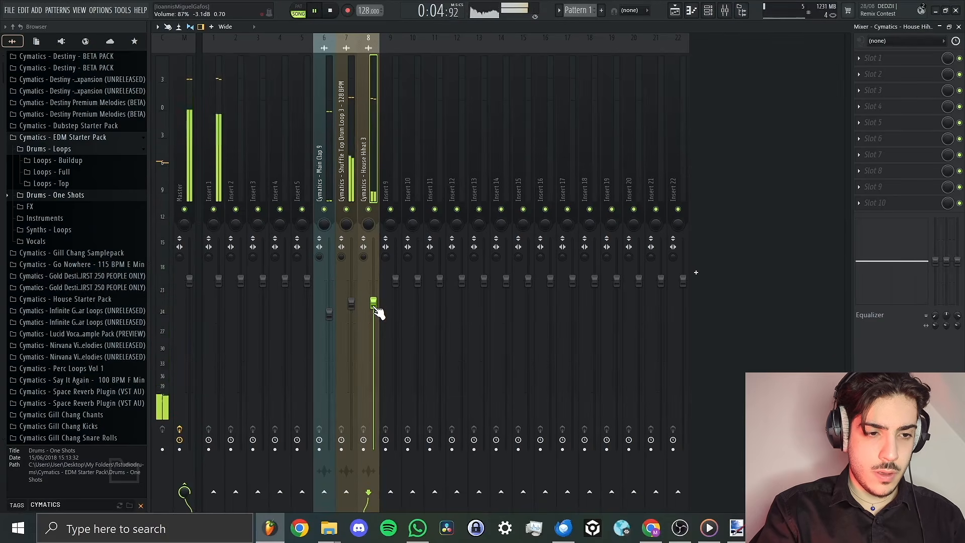
{"action": "key", "text": "space"}
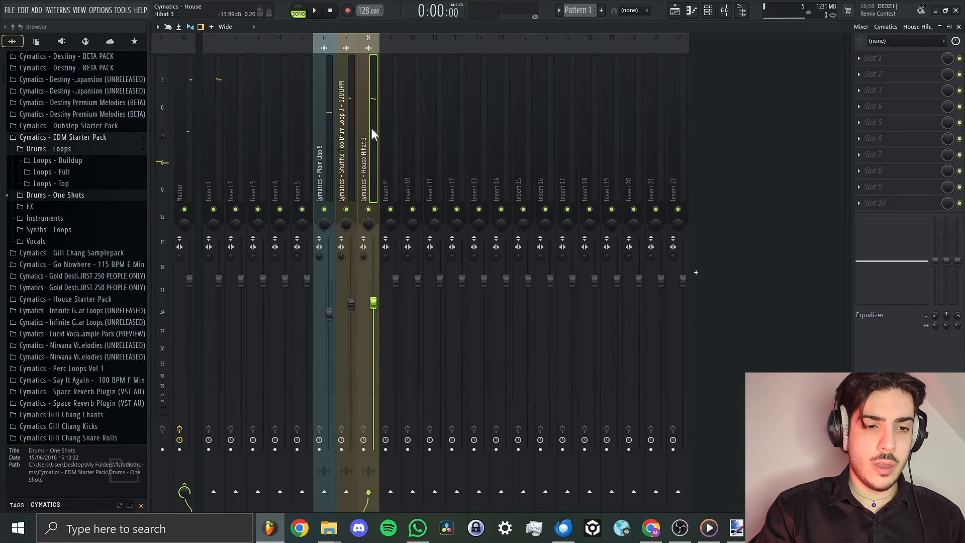
Add Fruity Parametric EQ 2 to the Shuffle Top Drum Loop 3 mixer track and examine its spectrum during playback.
{"action": "left_click", "coordinate": [341, 138]}
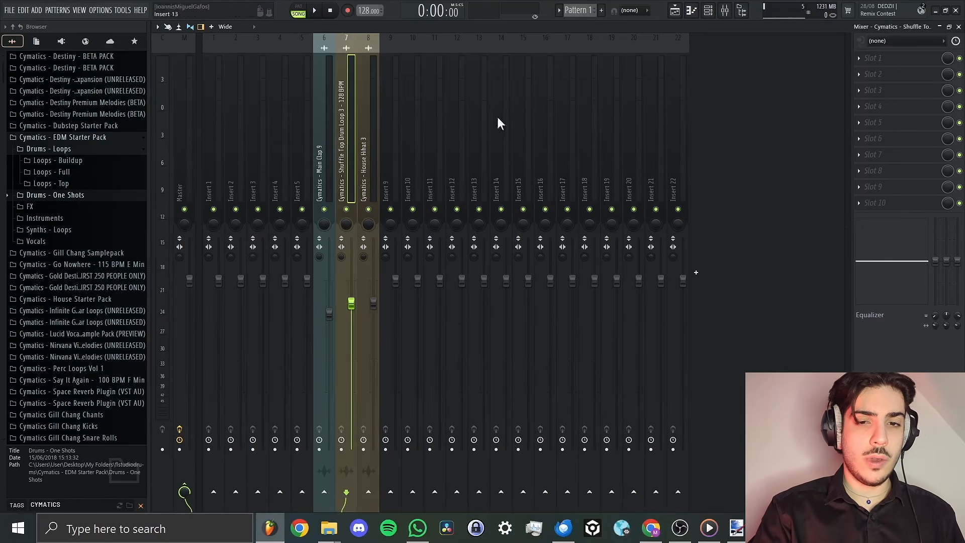
{"action": "key", "text": "space"}
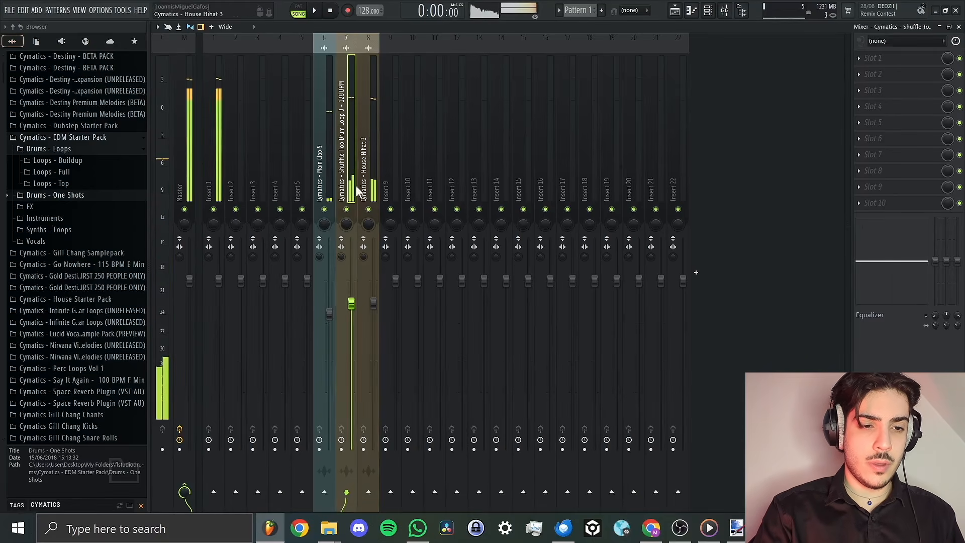
{"action": "key", "text": "space"}
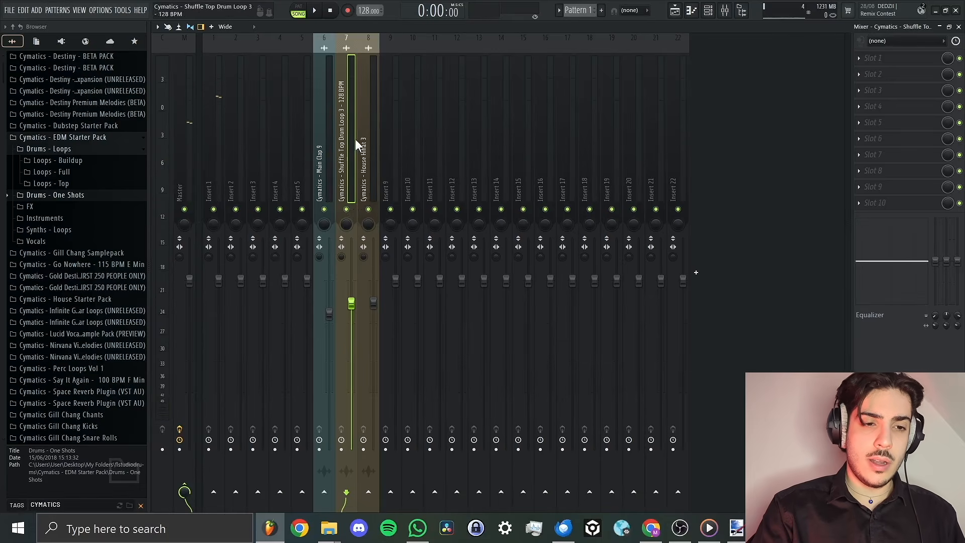
{"action": "left_click", "coordinate": [875, 58]}
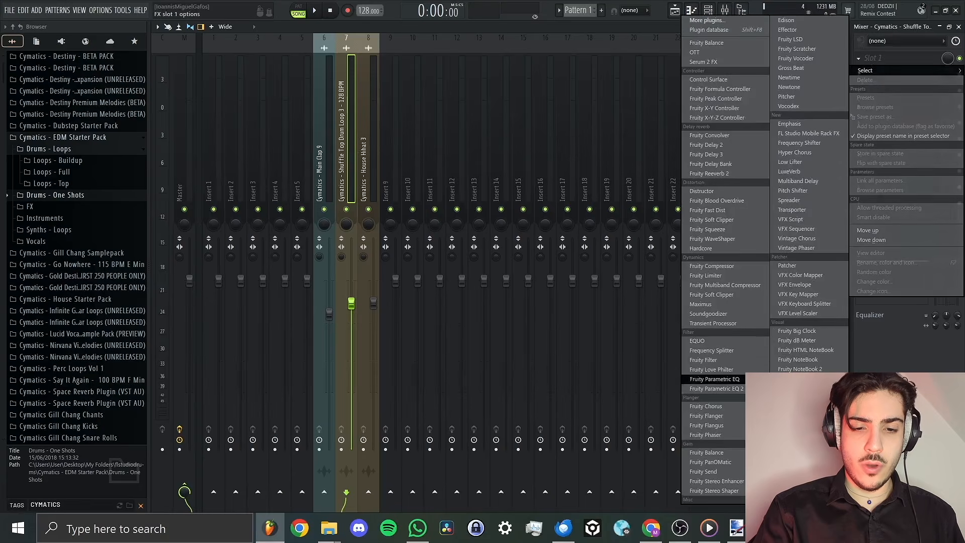
{"action": "left_click", "coordinate": [714, 389]}
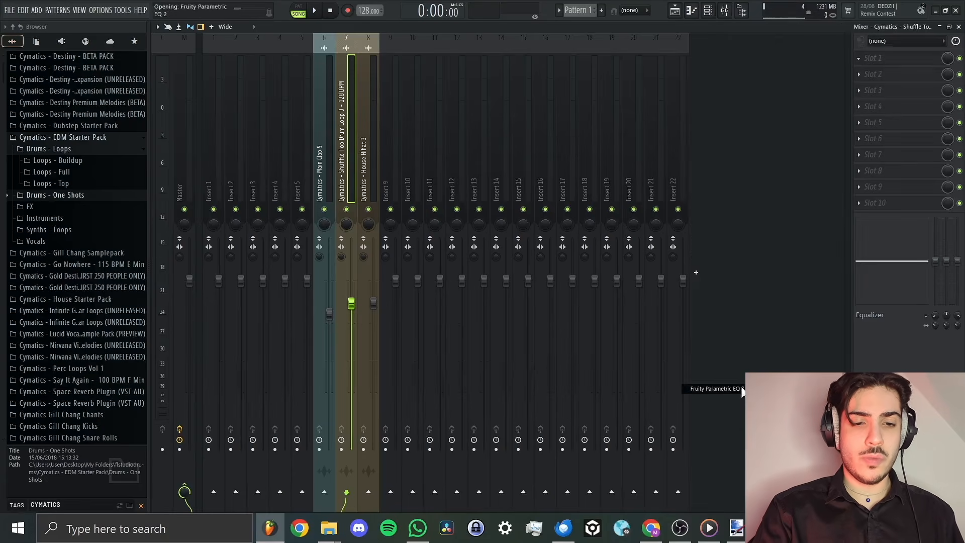
{"action": "left_click_drag", "start_coordinate": [340, 86], "coordinate": [560, 99]}
{"action": "key", "text": "space"}
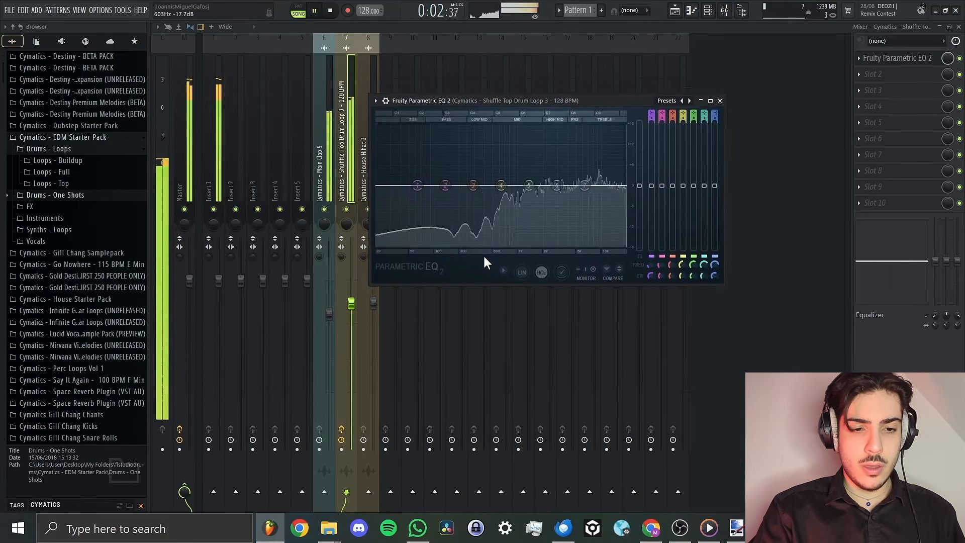
{"action": "key", "text": "space"}
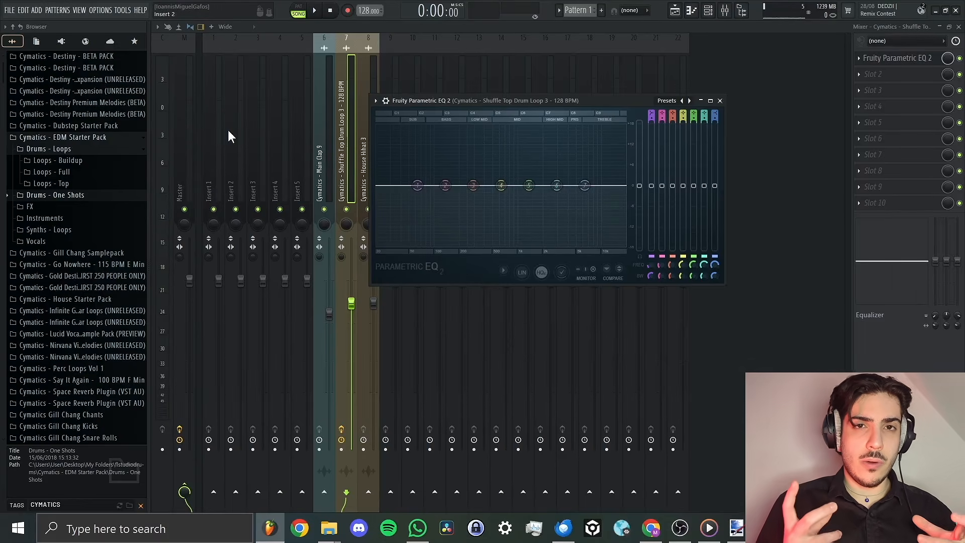
Browse the presets of the drum loop's equalizer and load 20Hz + 18kHz cut.
{"action": "left_click", "coordinate": [689, 100]}
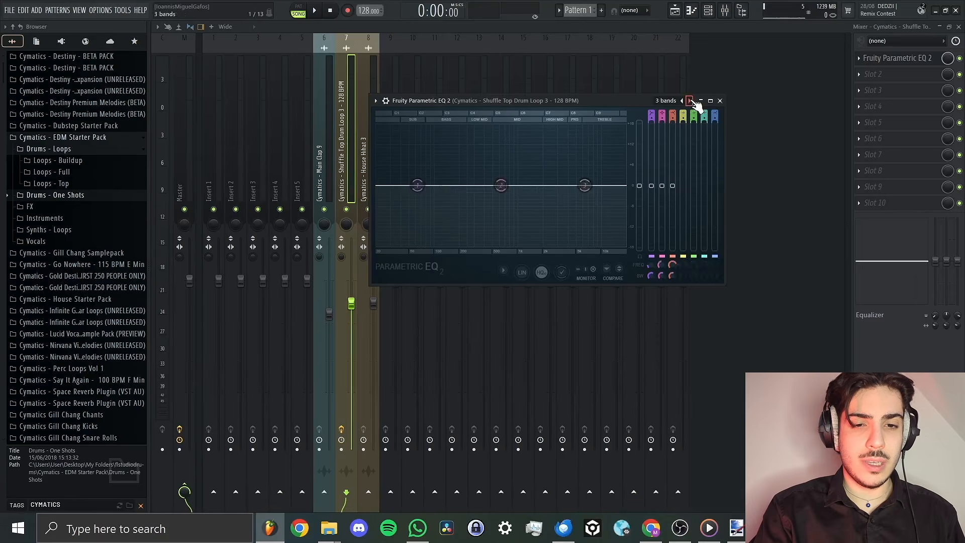
{"action": "left_click", "coordinate": [690, 101]}
{"action": "left_click", "coordinate": [682, 101]}
{"action": "left_click", "coordinate": [682, 101]}
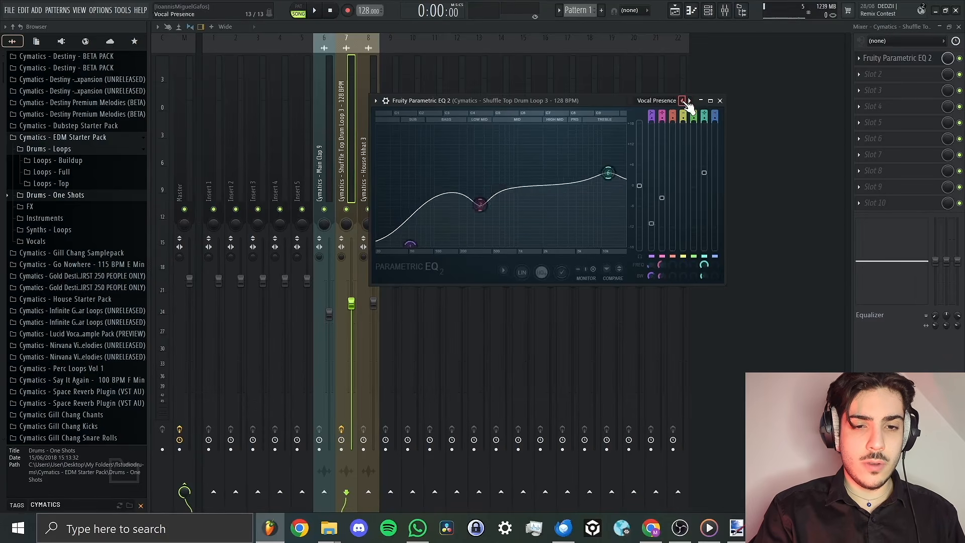
{"action": "left_click", "coordinate": [689, 100]}
{"action": "left_click", "coordinate": [690, 101]}
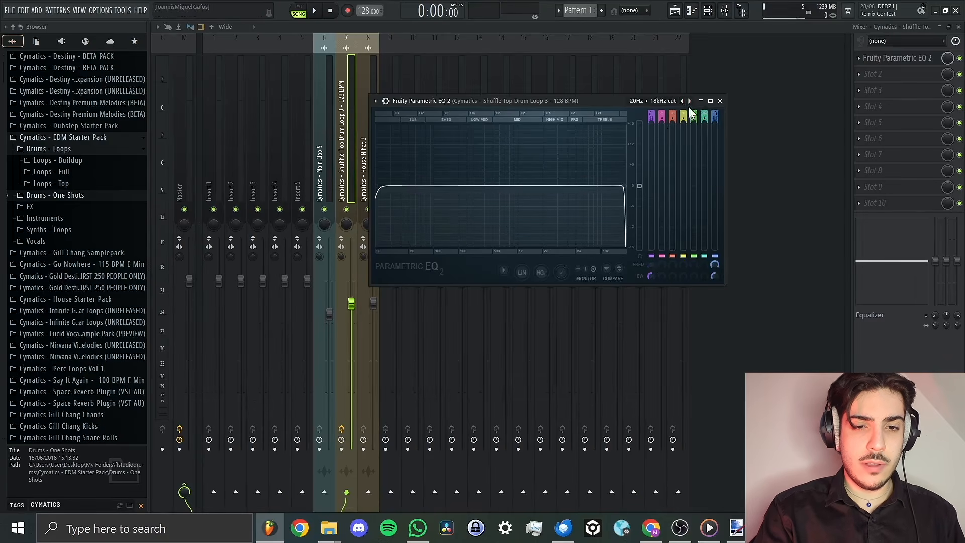
{"action": "left_click", "coordinate": [682, 101]}
{"action": "left_click", "coordinate": [689, 100]}
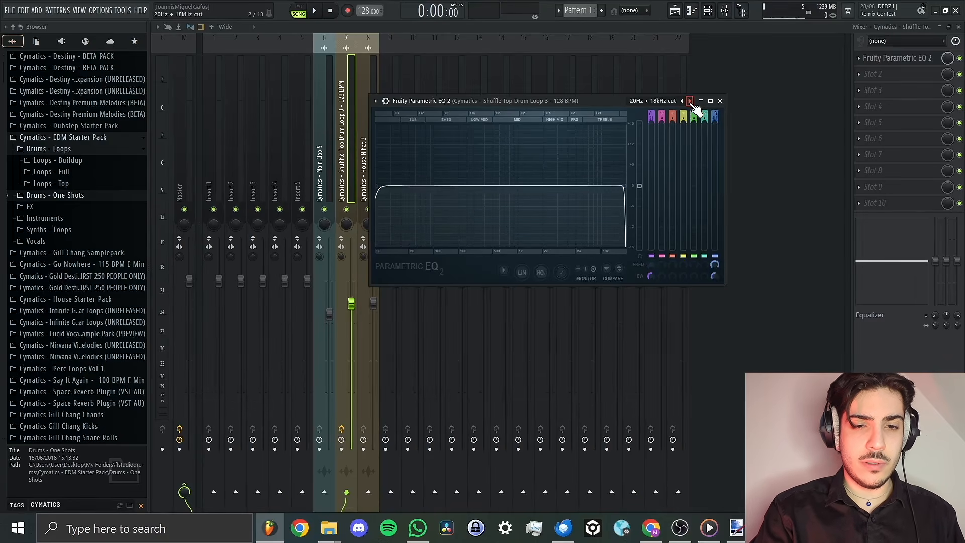
Set the drum loop equalizer's high-pass band to 120 Hz with 84% bandwidth, checking the cut in playback.
{"action": "left_click_drag", "start_coordinate": [382, 186], "coordinate": [442, 187]}
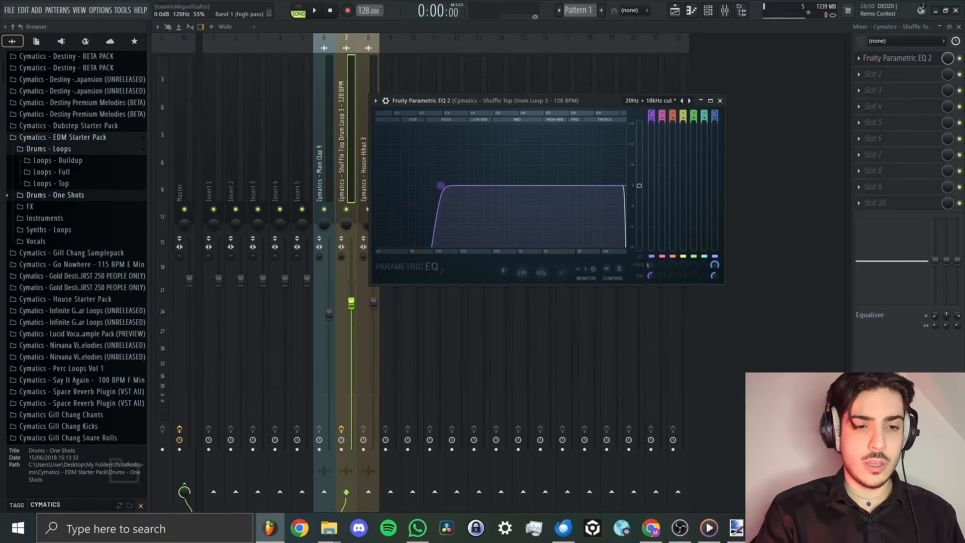
{"action": "key", "text": "space"}
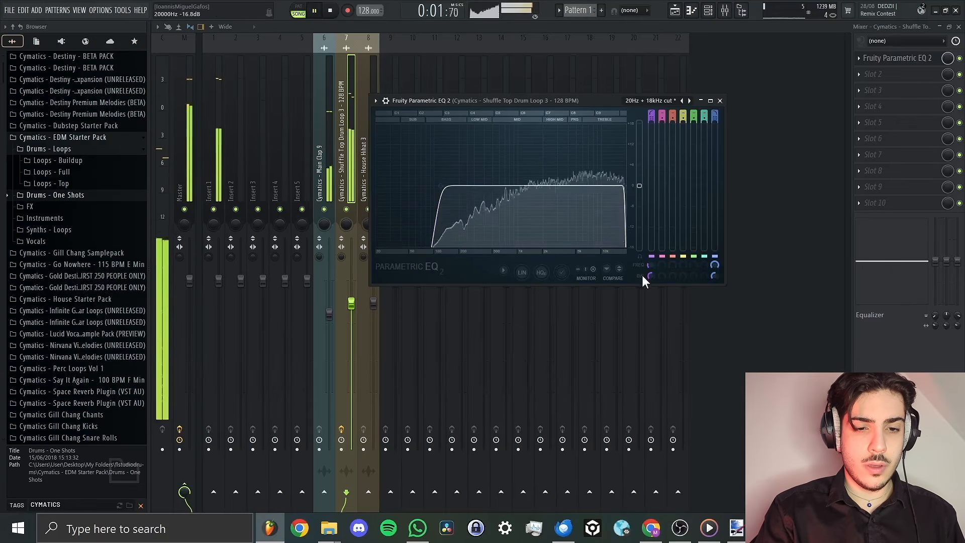
{"action": "key", "text": "space"}
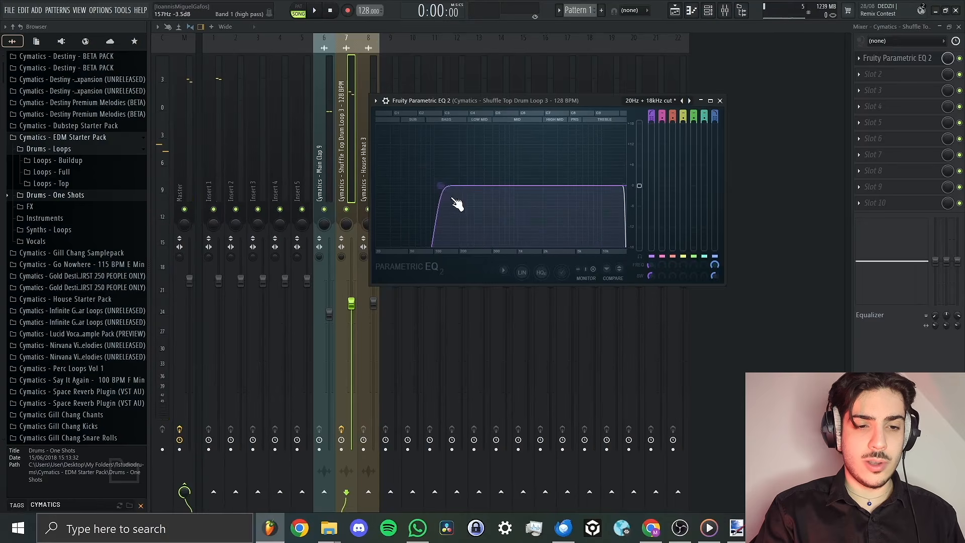
{"action": "left_click_drag", "start_coordinate": [650, 276], "coordinate": [650, 259]}
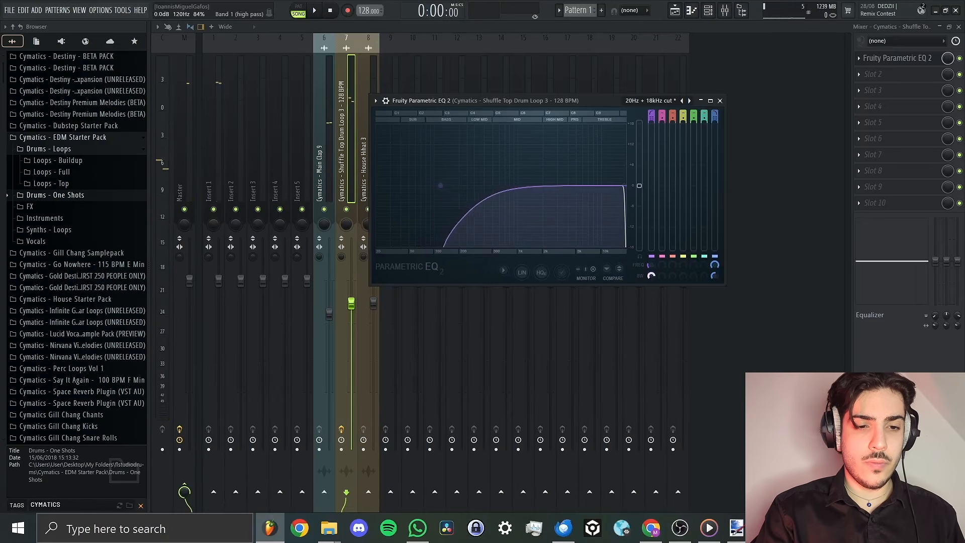
{"action": "key", "text": "space"}
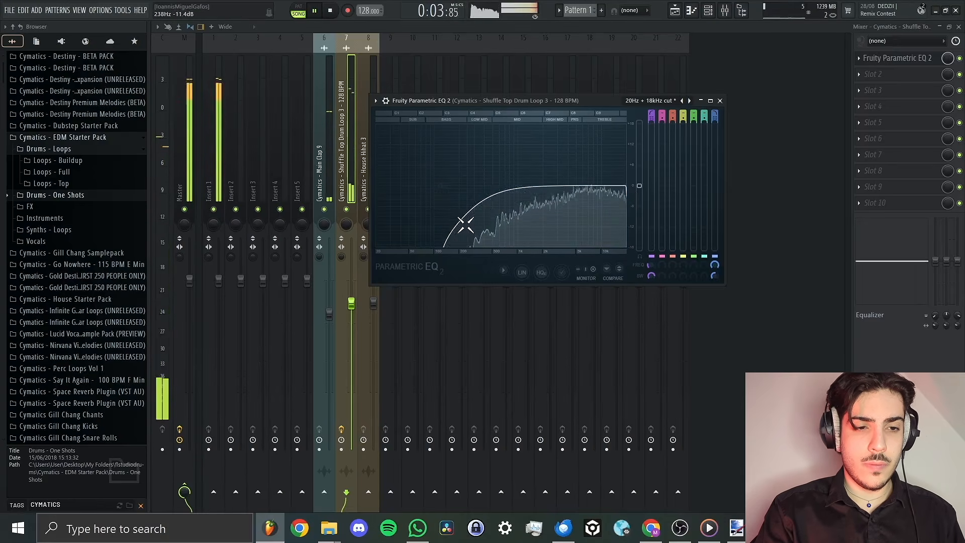
{"action": "key", "text": "space"}
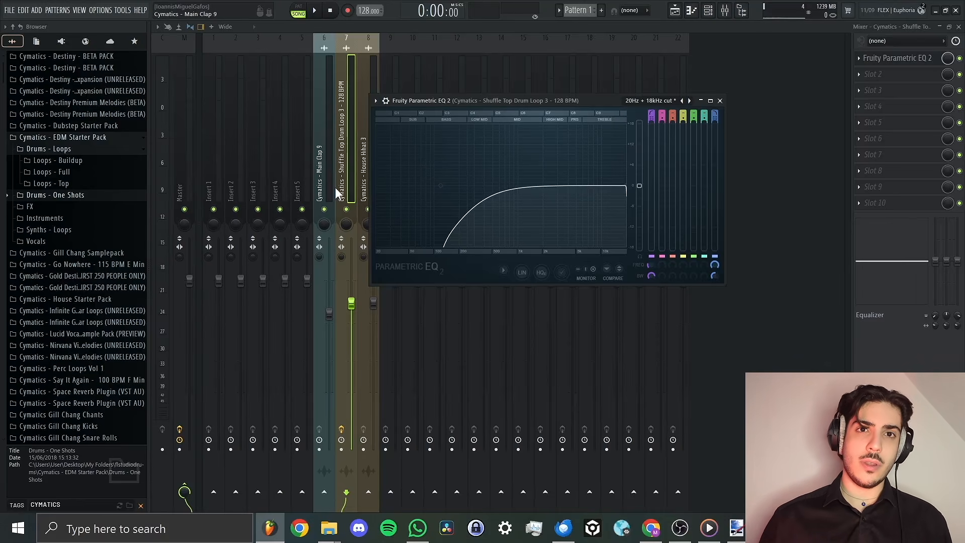
{"action": "key", "text": "space"}
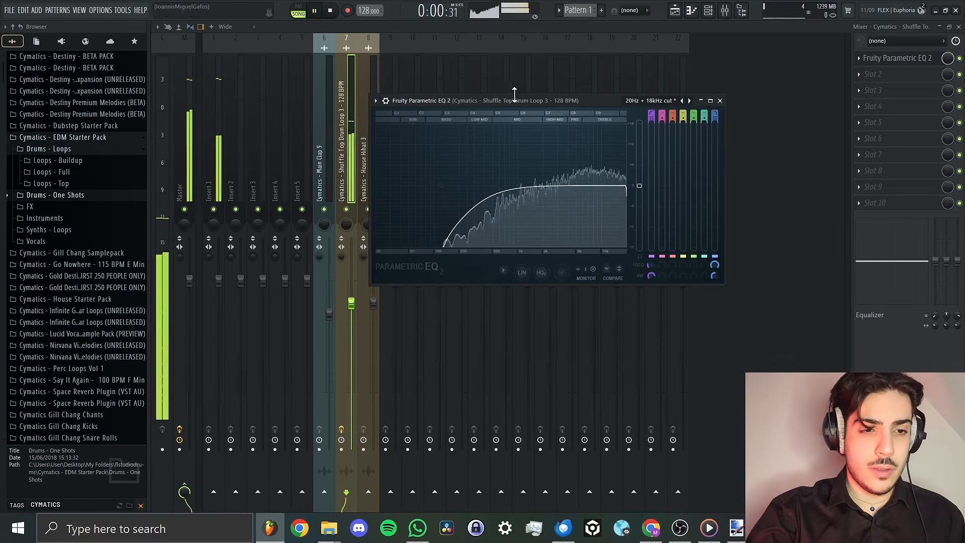
{"action": "key", "text": "space"}
Add Fruity Parametric EQ 2 with the 20Hz + 18kHz cut preset to Main Clap 9, and move its high-pass to about 63 Hz with a gentle slope.
{"action": "left_click", "coordinate": [328, 86]}
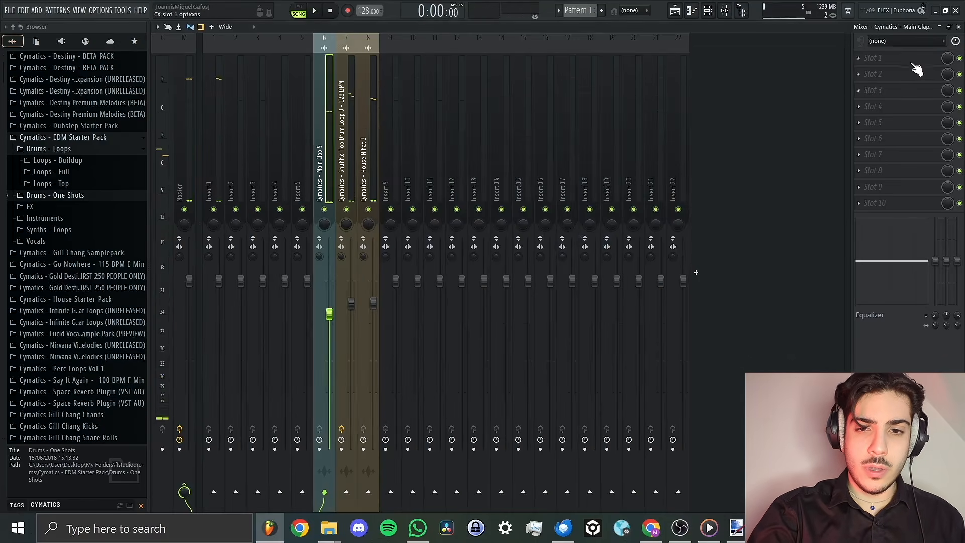
{"action": "left_click", "coordinate": [875, 58]}
{"action": "left_click", "coordinate": [714, 389]}
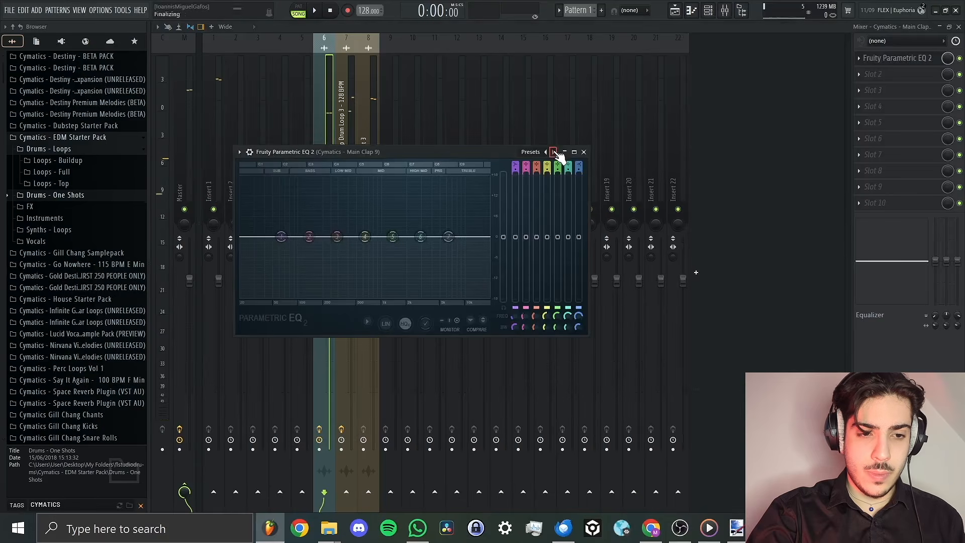
{"action": "left_click", "coordinate": [553, 151]}
{"action": "key", "text": "space"}
{"action": "left_click_drag", "start_coordinate": [258, 241], "coordinate": [291, 237]}
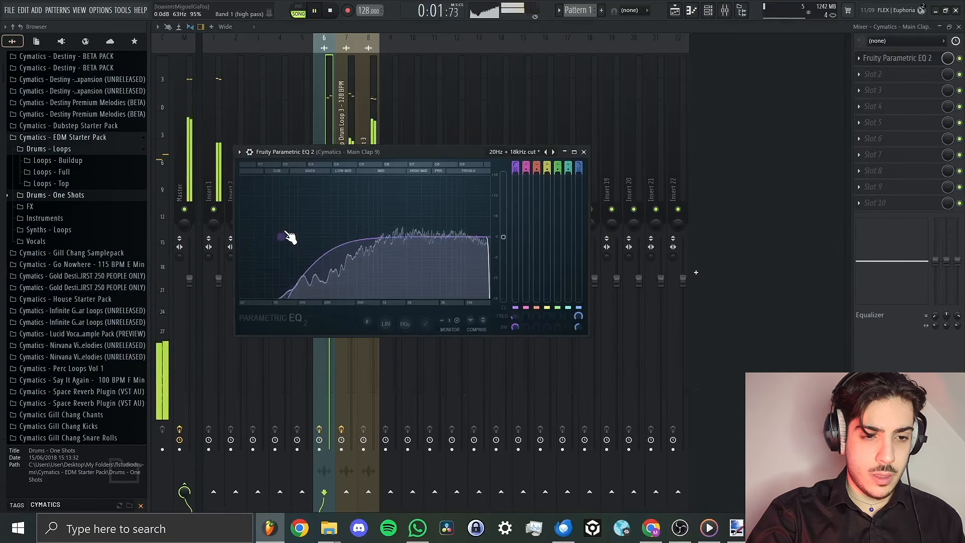
{"action": "scroll", "coordinate": [491, 252], "scroll_direction": "down", "scroll_amount": 3}
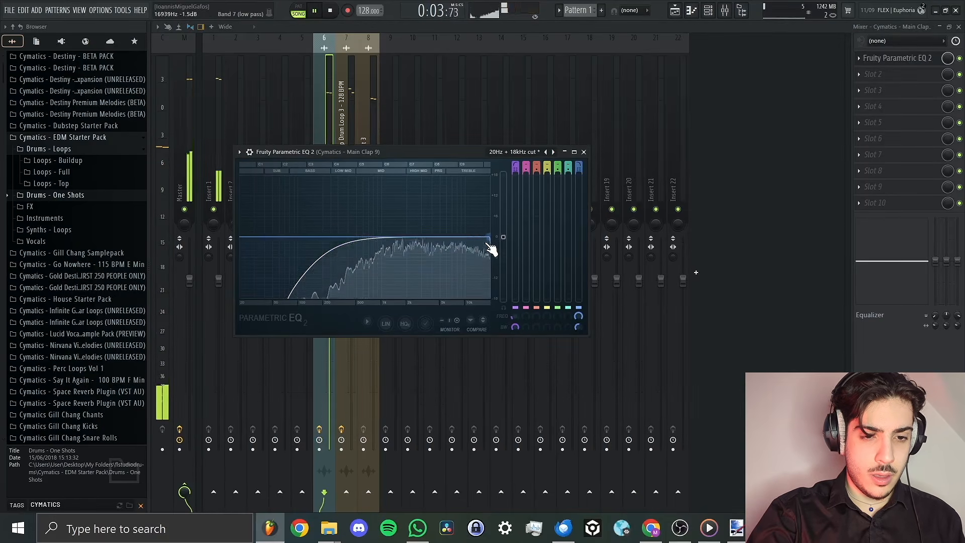
Solo House Hihat 3 and add a maximized Fruity Parametric EQ 2 with the 20Hz + 18kHz cut preset.
{"action": "left_click", "coordinate": [406, 144]}
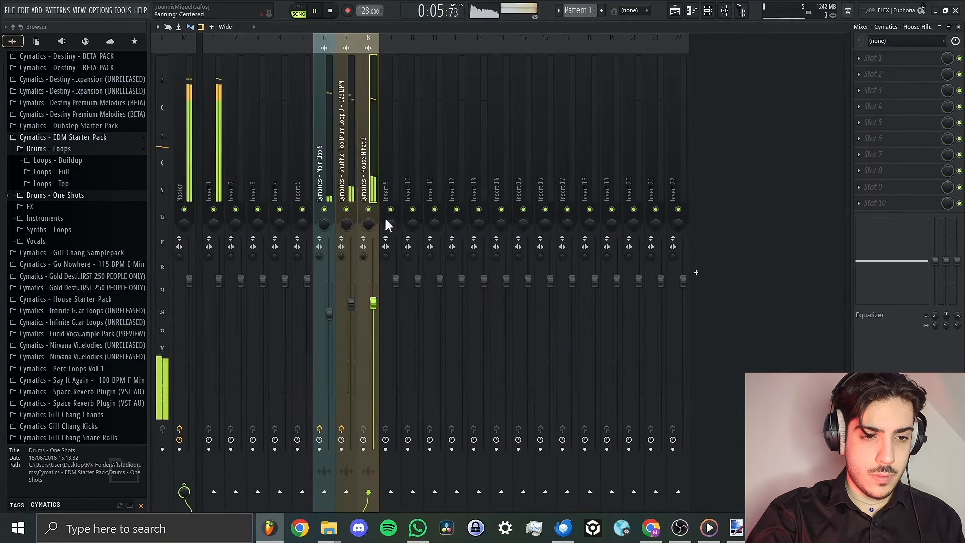
{"action": "right_click", "coordinate": [368, 209]}
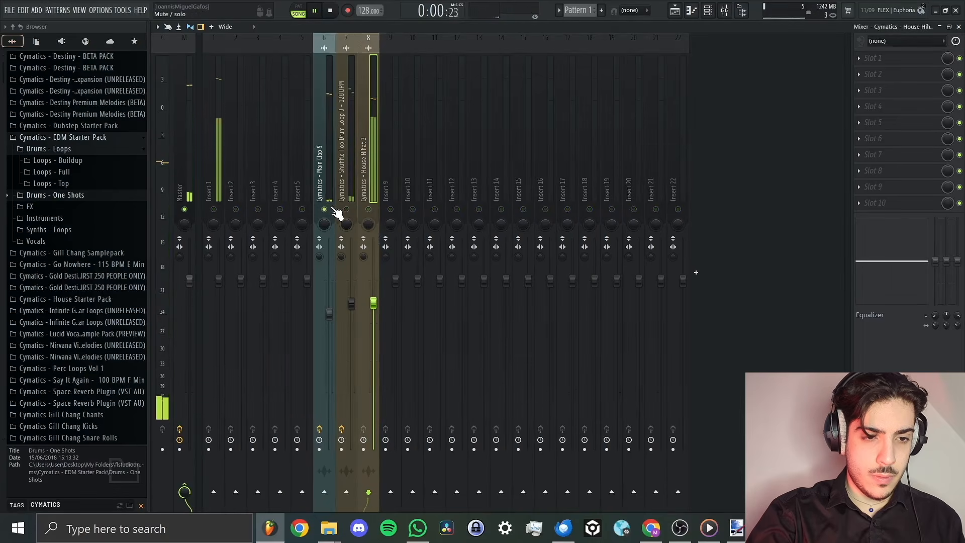
{"action": "left_click", "coordinate": [884, 58]}
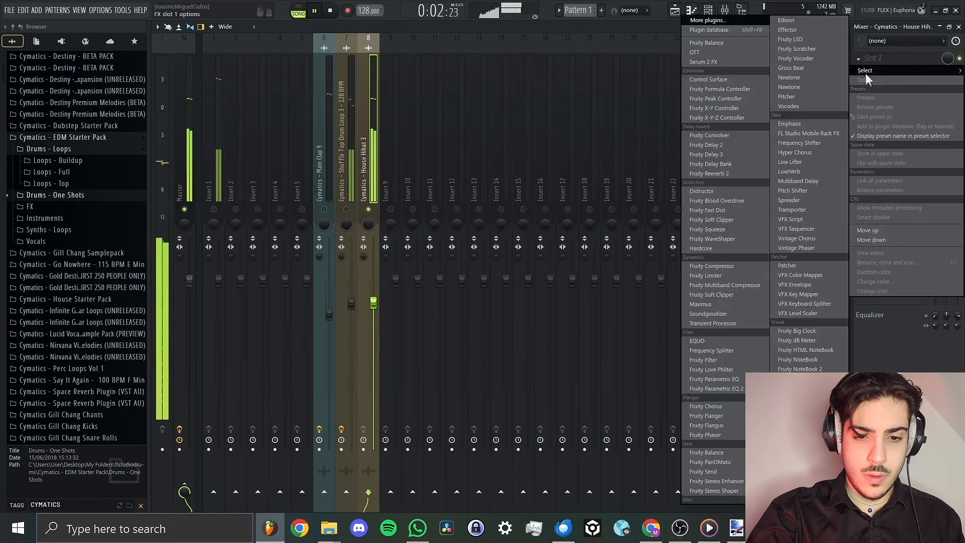
{"action": "left_click", "coordinate": [739, 390]}
{"action": "double_click", "coordinate": [505, 100]}
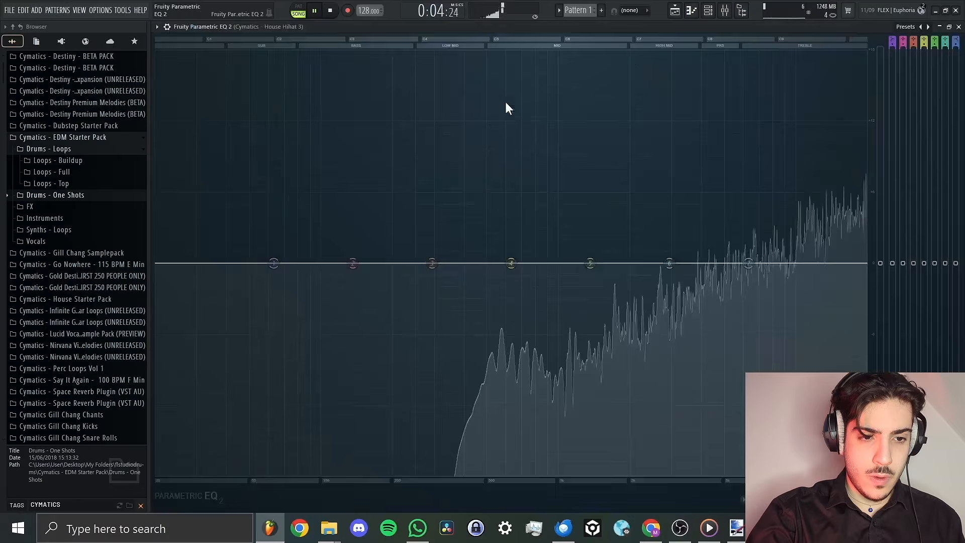
{"action": "left_click", "coordinate": [921, 27]}
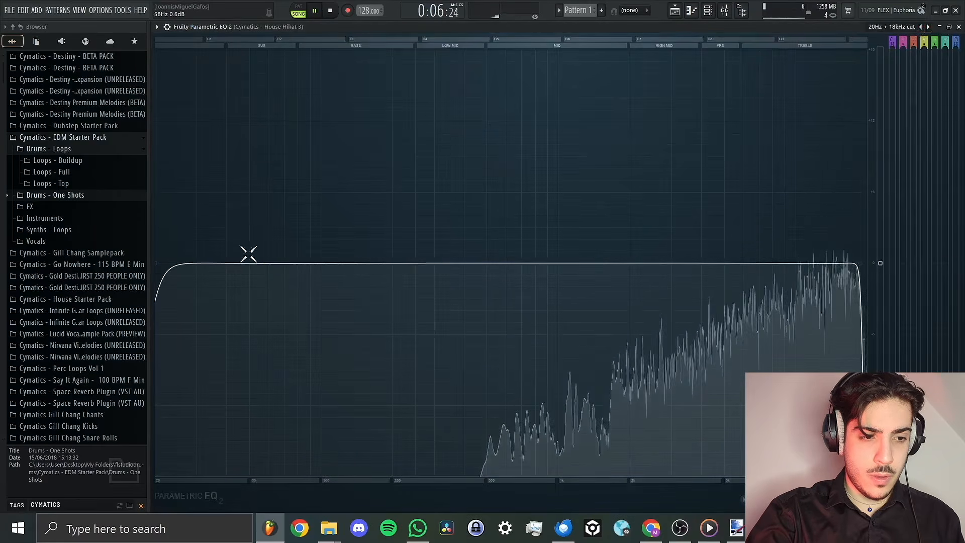
Raise the hi-hat equalizer's high-pass cutoff and lower its low-pass cutoff, and check the full beat in the mixer.
{"action": "left_click_drag", "start_coordinate": [173, 274], "coordinate": [479, 271]}
{"action": "left_click_drag", "start_coordinate": [860, 247], "coordinate": [840, 252]}
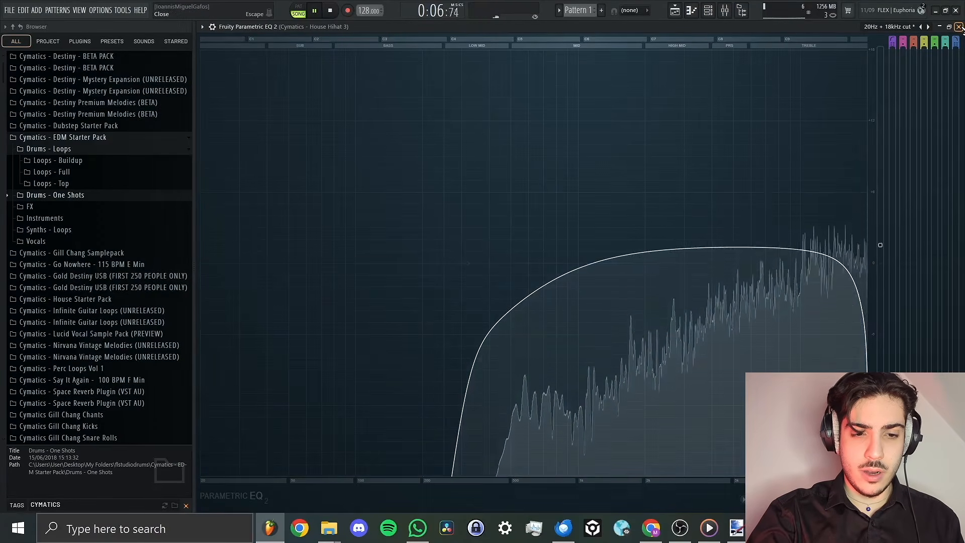
{"action": "key", "text": "F9"}
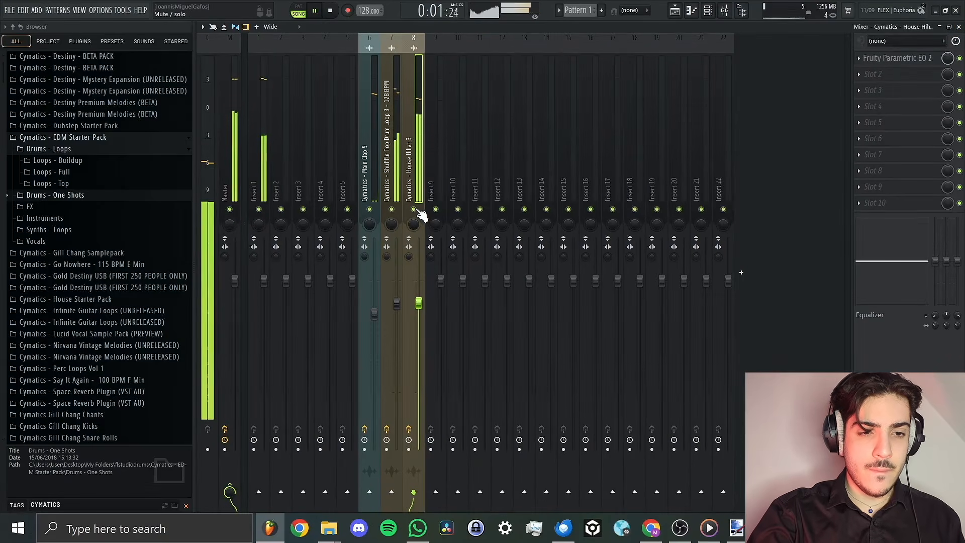
{"action": "key", "text": "space"}
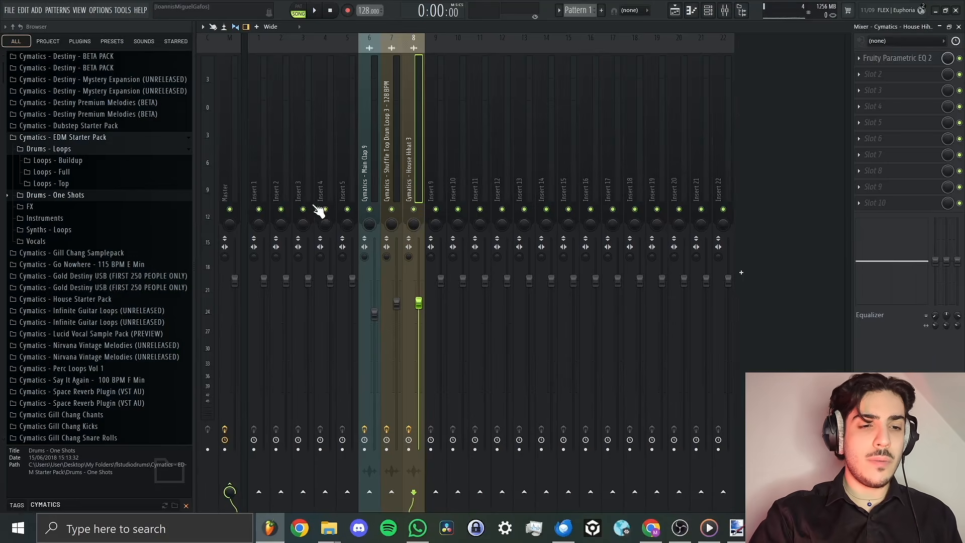
Solo Shuffle Top Drum Loop 3 in the mixer and listen to it on its own.
{"action": "right_click", "coordinate": [391, 209]}
{"action": "key", "text": "space"}
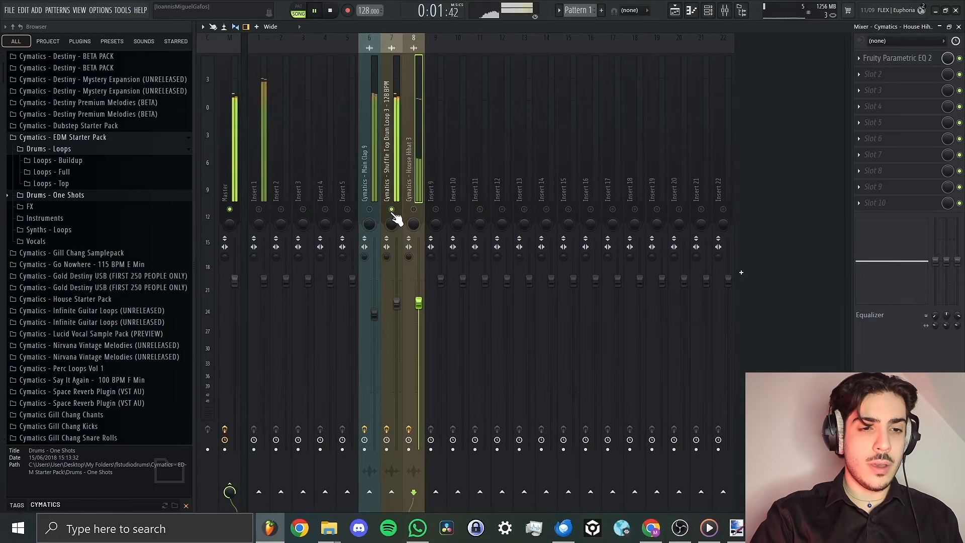
{"action": "key", "text": "space"}
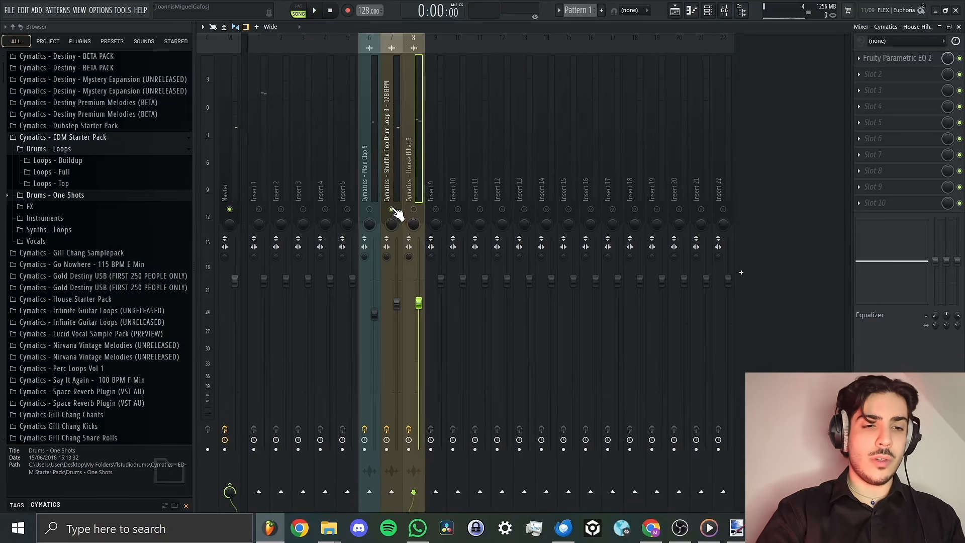
Solo House Hihat 3 in the mixer and listen to it on its own.
{"action": "right_click", "coordinate": [370, 210]}
{"action": "right_click", "coordinate": [415, 210]}
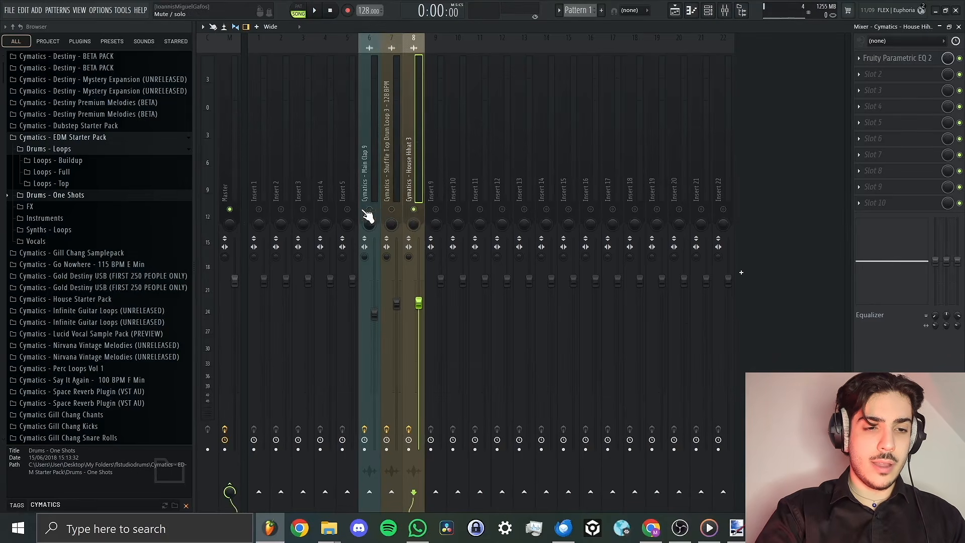
{"action": "key", "text": "space"}
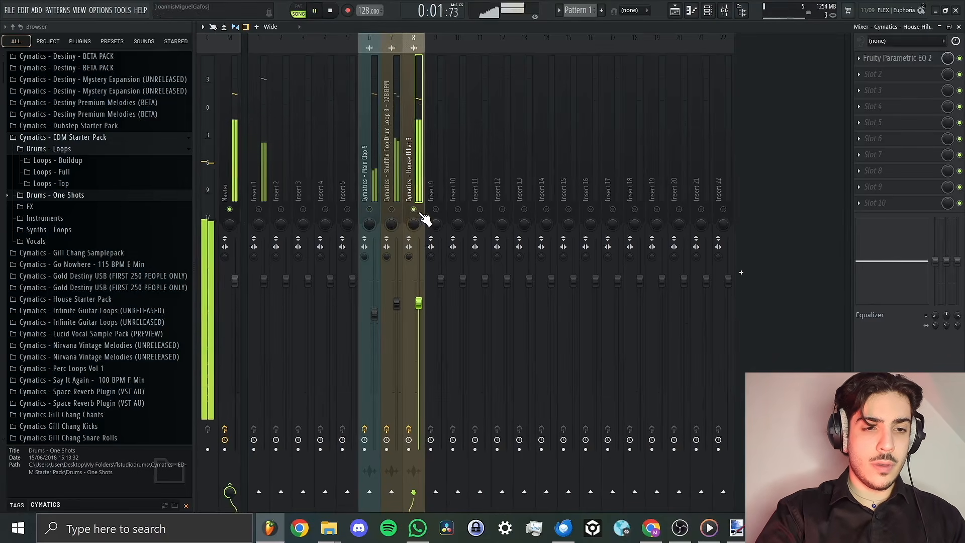
{"action": "key", "text": "space"}
Solo Shuffle Top Drum Loop 3 and try panning it 100% right during playback.
{"action": "right_click", "coordinate": [391, 210]}
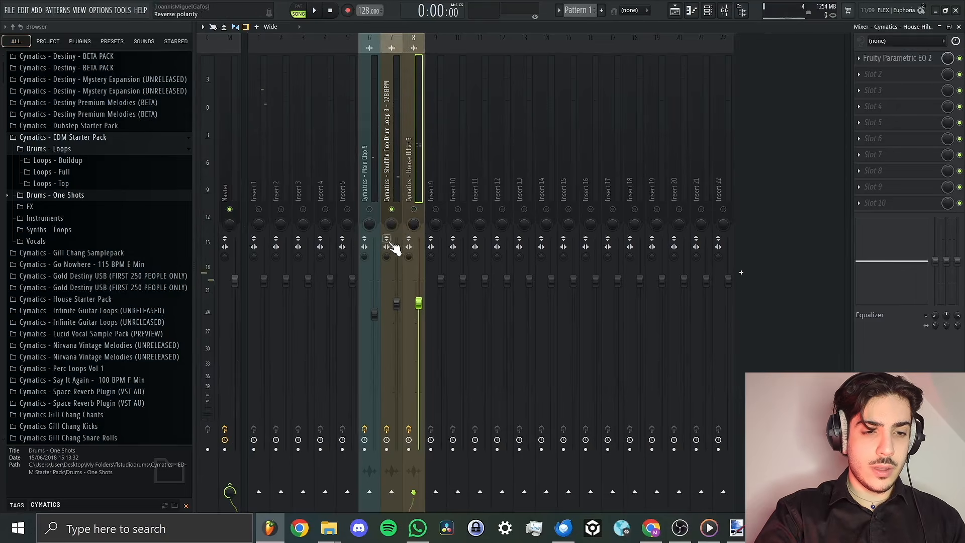
{"action": "left_click_drag", "start_coordinate": [393, 225], "coordinate": [393, 242]}
{"action": "key", "text": "space"}
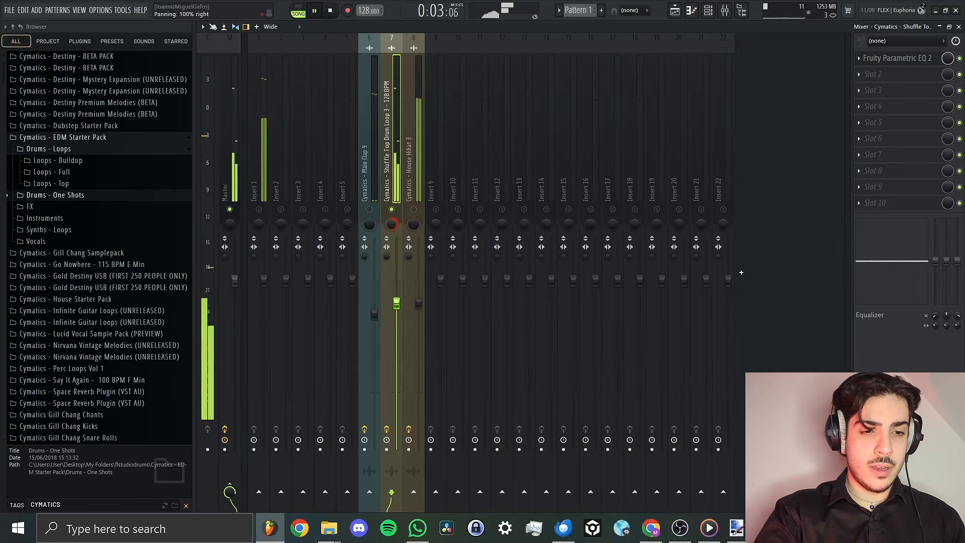
Recentre the panning of Shuffle Top Drum Loop 3 and set its stereo separation to 100% separated.
{"action": "left_click_drag", "start_coordinate": [394, 222], "coordinate": [386, 274]}
{"action": "key", "text": "space"}
{"action": "key", "text": "space"}
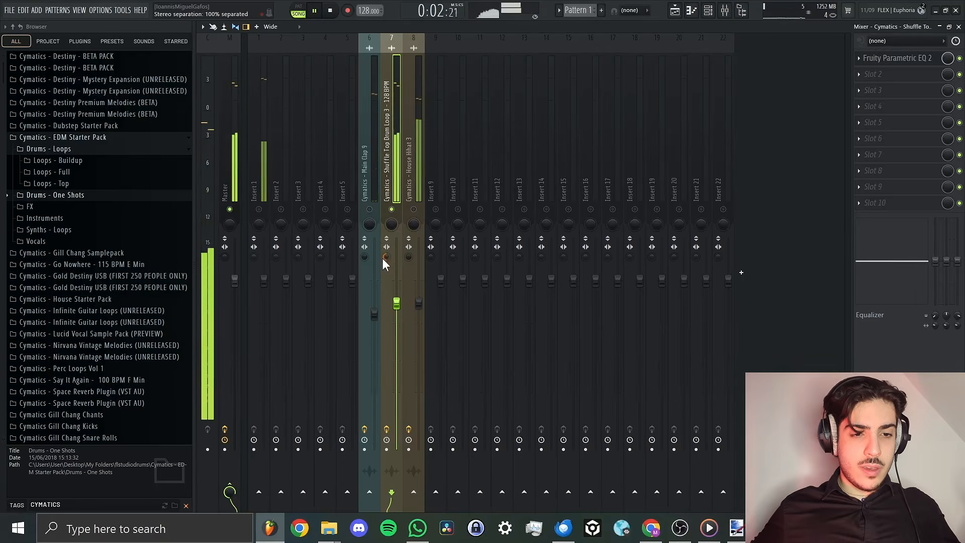
Adjust the stereo separation of Shuffle Top Drum Loop 3, Main Clap 9 and Insert 1 in the mixer.
{"action": "mouse_move", "coordinate": [382, 262]}
{"action": "left_mouse_down"}
{"action": "mouse_move", "coordinate": [382, 231]}
{"action": "mouse_move", "coordinate": [387, 304]}
{"action": "mouse_move", "coordinate": [387, 255]}
{"action": "left_mouse_up"}
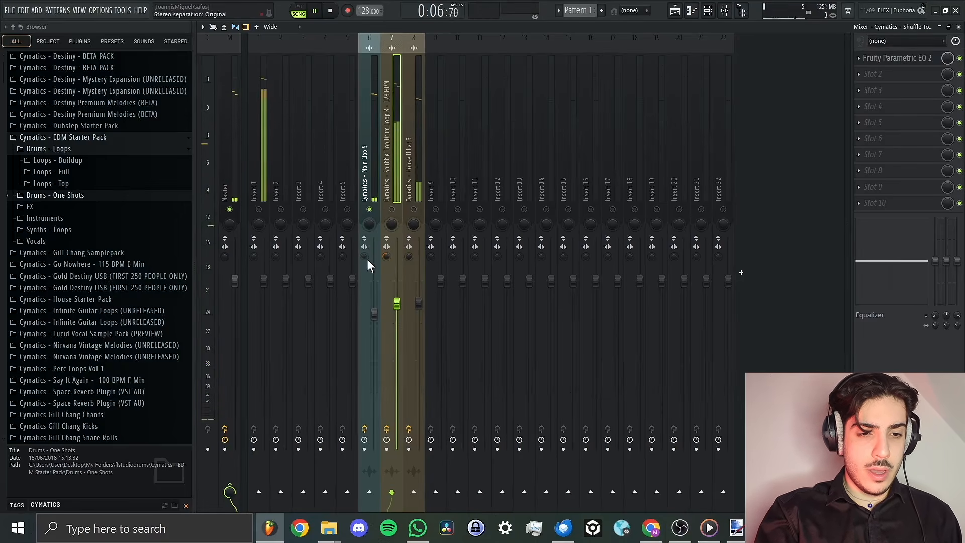
{"action": "left_click_drag", "start_coordinate": [367, 259], "coordinate": [367, 243]}
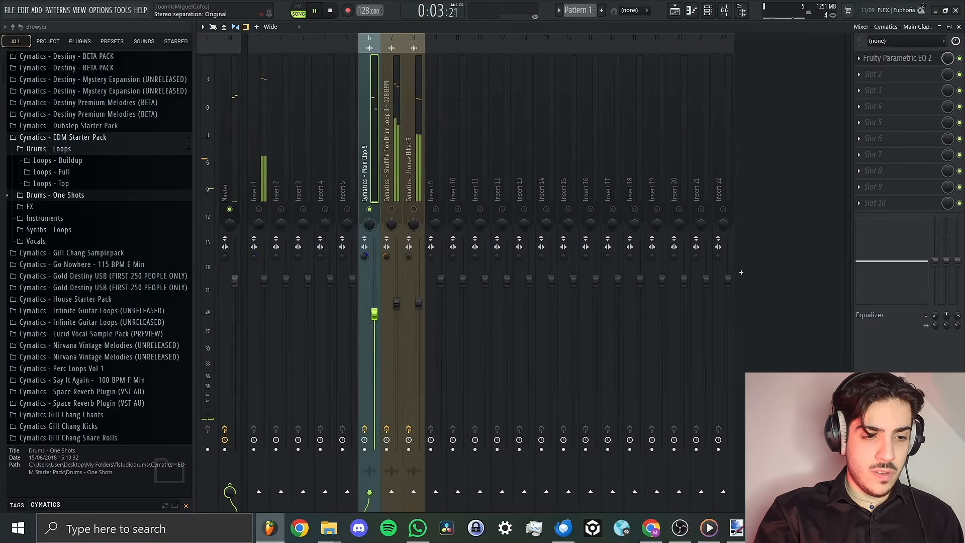
{"action": "left_click_drag", "start_coordinate": [254, 256], "coordinate": [254, 224]}
Unsolo the mixer tracks and raise Main Clap 9's volume to 87% while the full beat plays.
{"action": "right_click", "coordinate": [391, 210]}
{"action": "right_click", "coordinate": [391, 209]}
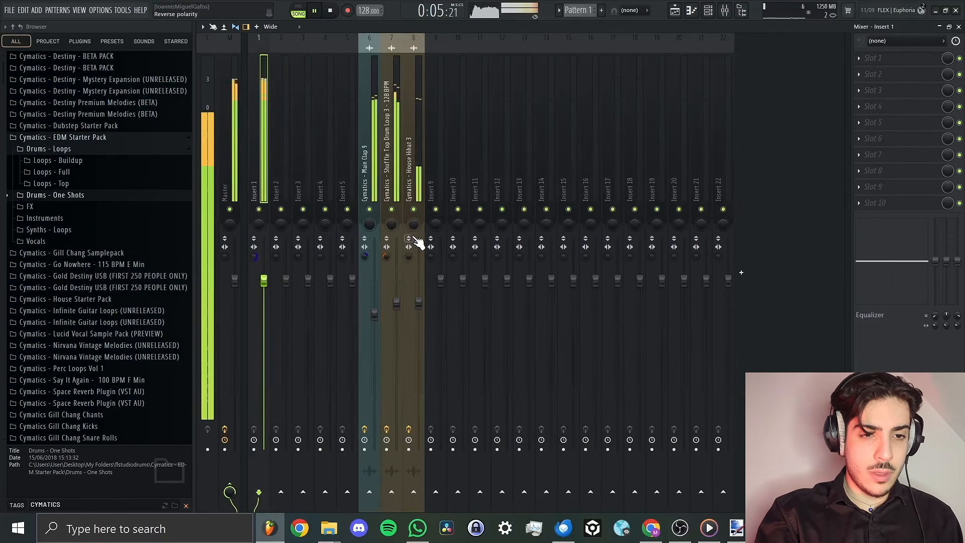
{"action": "left_click_drag", "start_coordinate": [374, 314], "coordinate": [374, 304]}
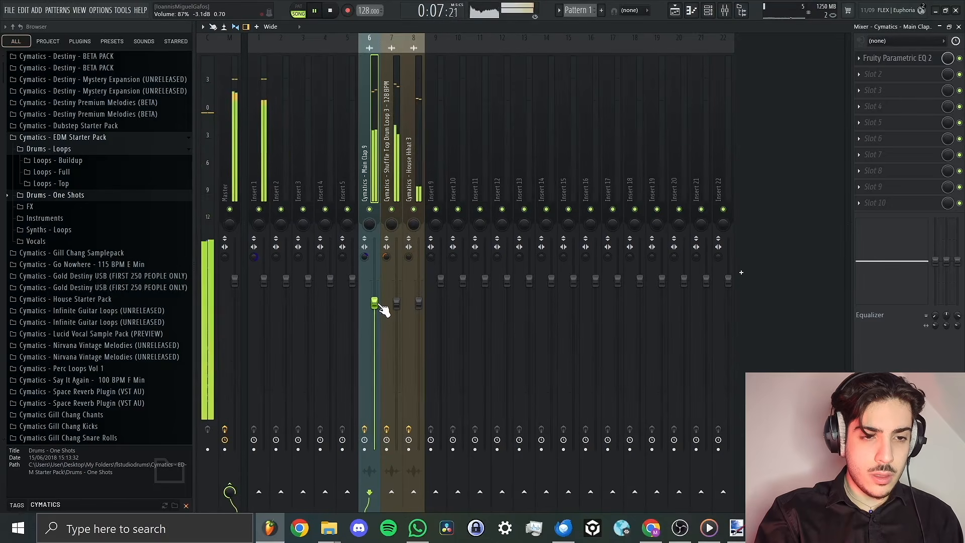
{"action": "key", "text": "space"}
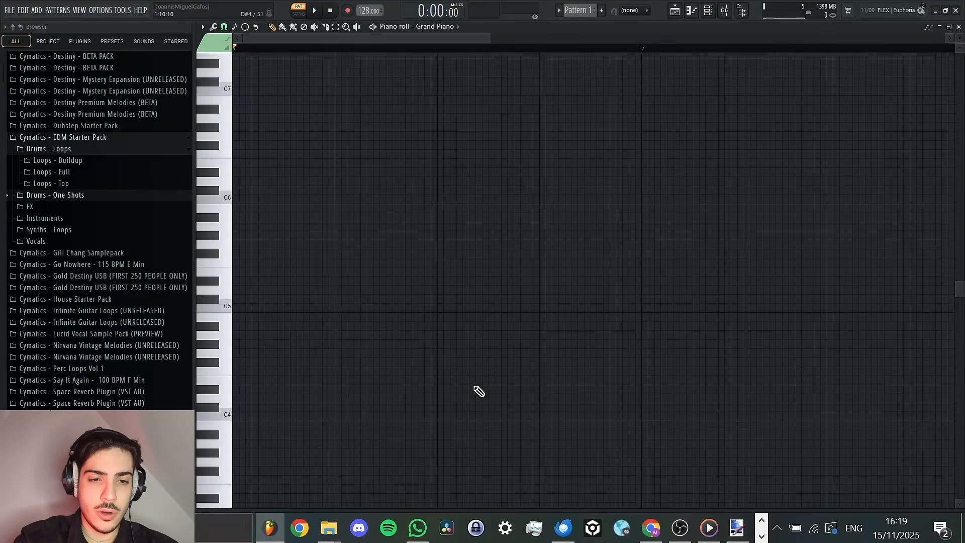
Check the playlist arrangement, and draw and play staggered bar-long A5, F6 and B6 notes in the Grand Piano's piano roll.
{"action": "left_click", "coordinate": [675, 14]}
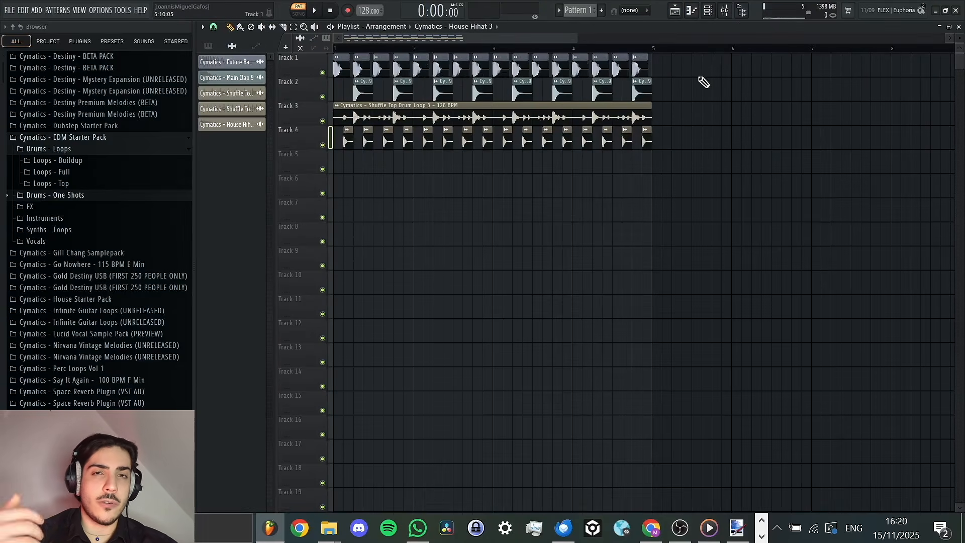
{"action": "left_click", "coordinate": [693, 12]}
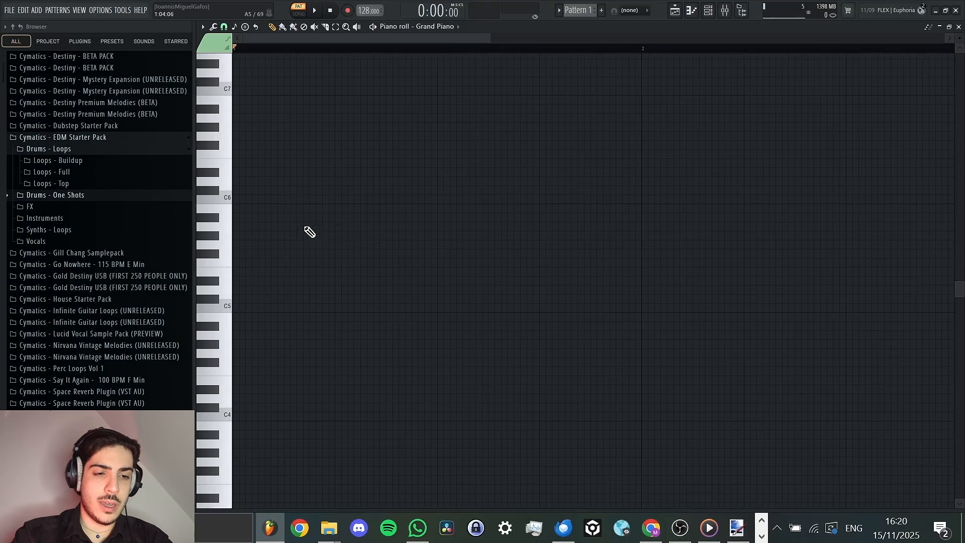
{"action": "left_click", "coordinate": [239, 226]}
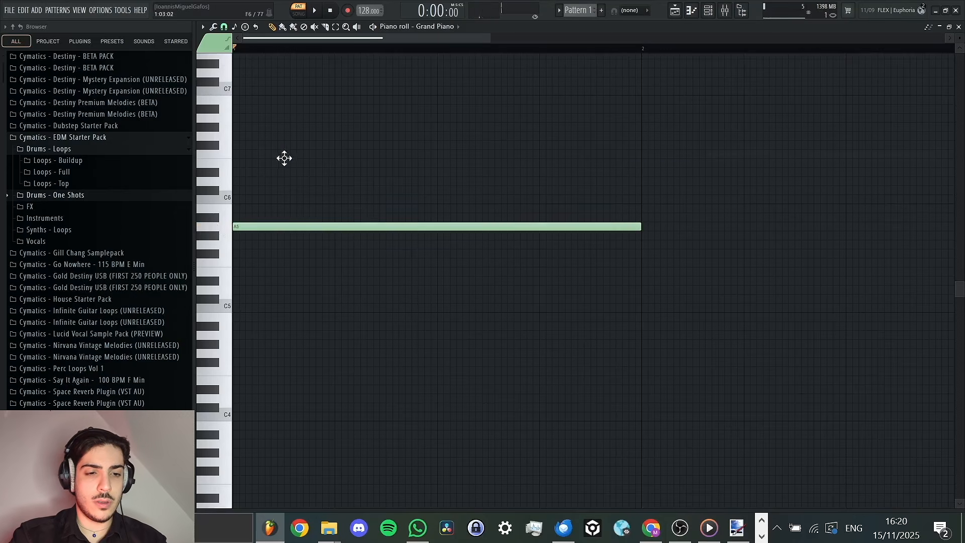
{"action": "left_click", "coordinate": [285, 154]}
{"action": "left_click", "coordinate": [365, 100]}
{"action": "key", "text": "space"}
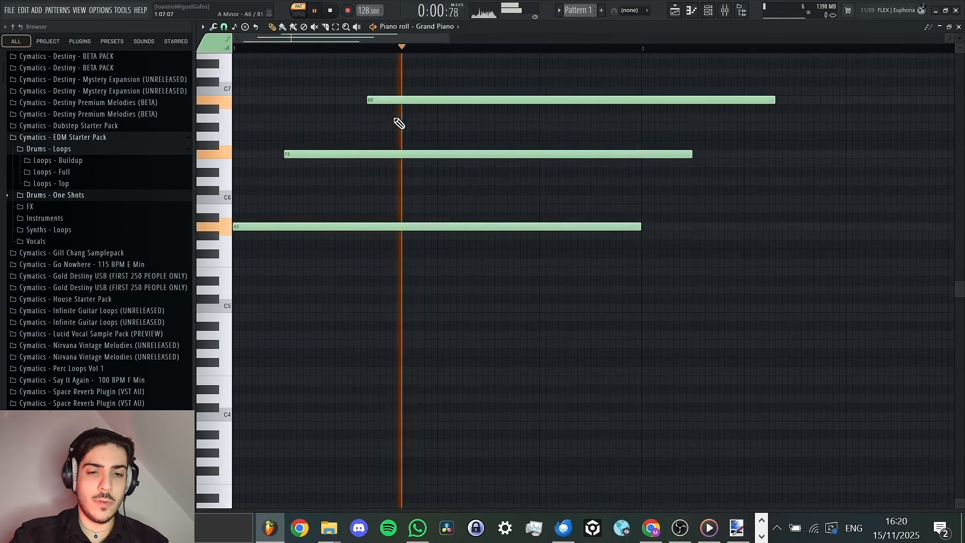
{"action": "key", "text": "space"}
Shorten the F6 and B6 notes by their ends and play the staggered notes.
{"action": "left_click_drag", "start_coordinate": [692, 153], "coordinate": [664, 181]}
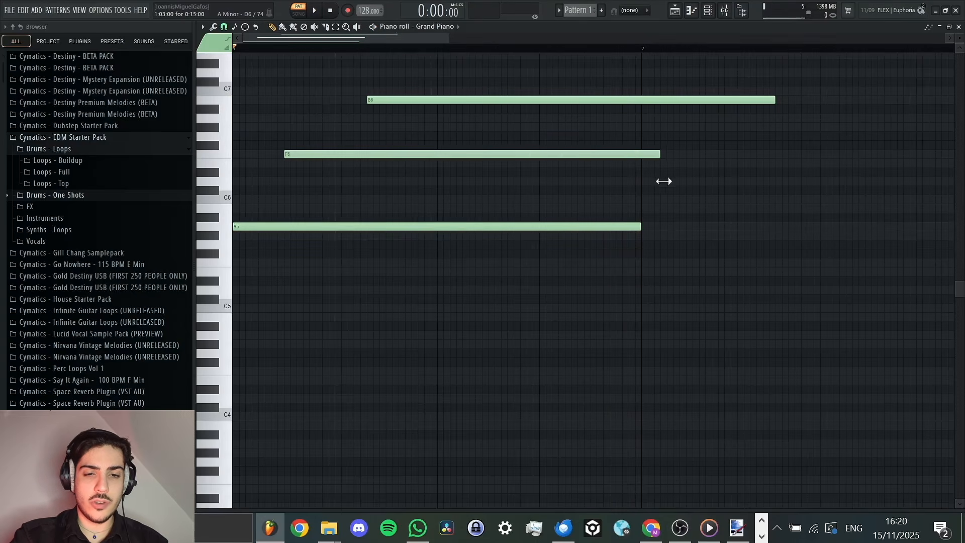
{"action": "left_click_drag", "start_coordinate": [771, 99], "coordinate": [602, 121]}
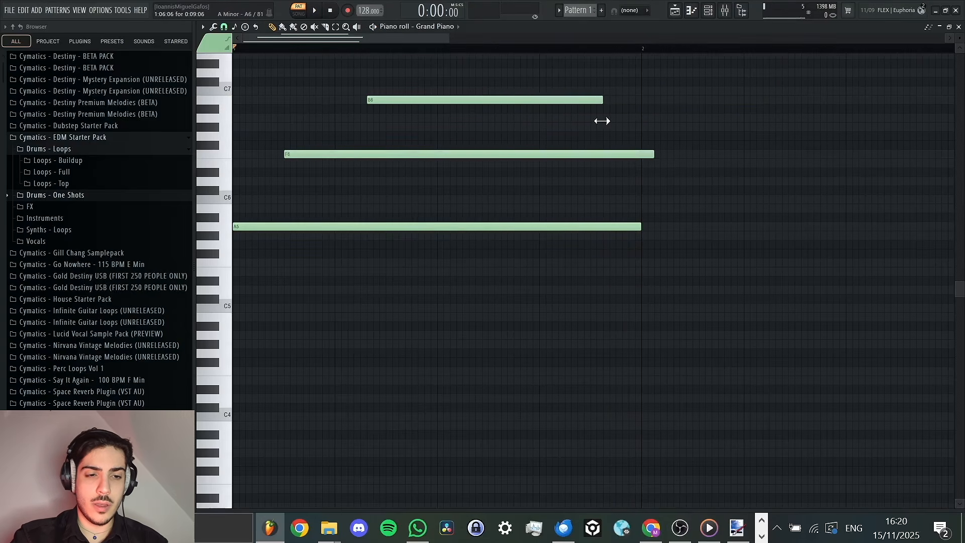
{"action": "key", "text": "space"}
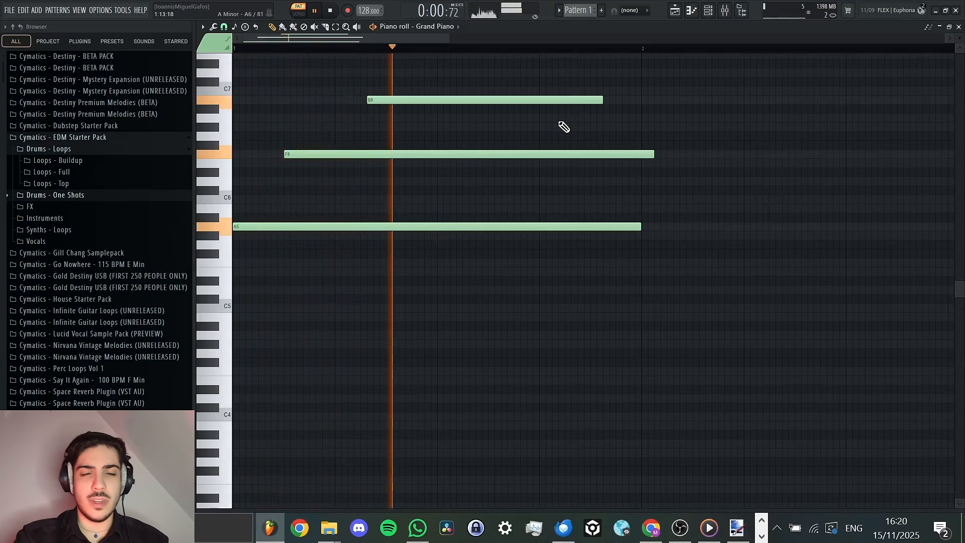
{"action": "key", "text": "space"}
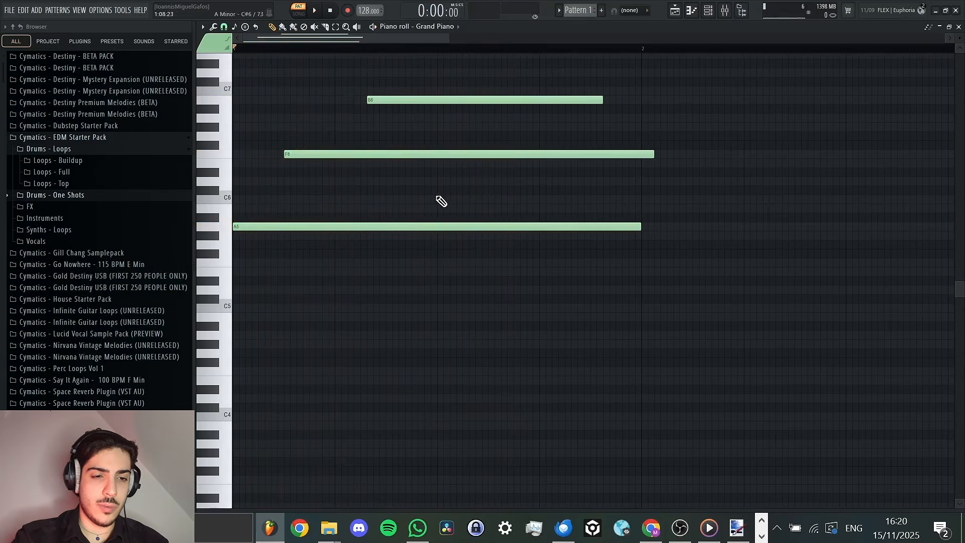
Replace the staggered notes with a chord of E5, C6 and G6 starting together at the beginning of bar 1.
{"action": "right_click", "coordinate": [442, 153]}
{"action": "right_click", "coordinate": [455, 100]}
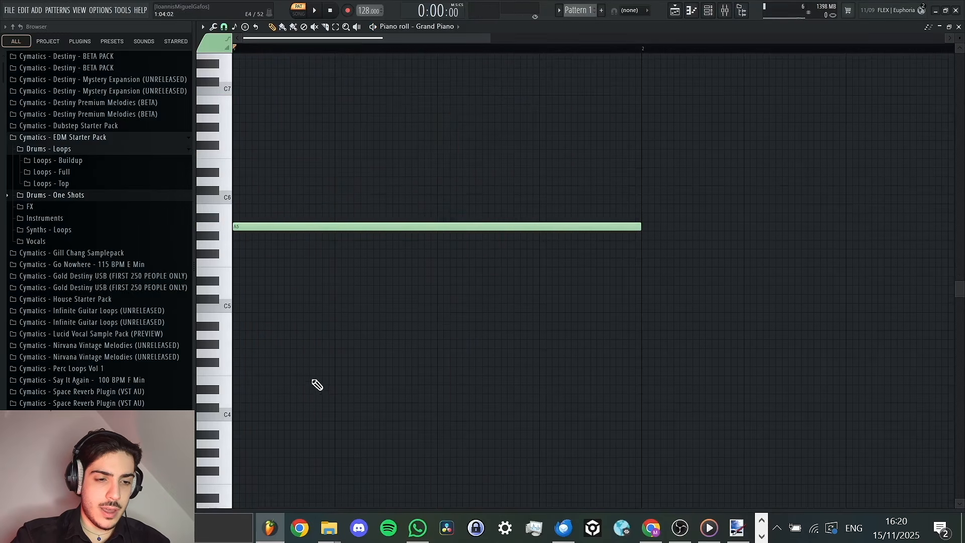
{"action": "right_click", "coordinate": [299, 226]}
{"action": "left_click_drag", "start_coordinate": [286, 290], "coordinate": [158, 276]}
{"action": "left_click_drag", "start_coordinate": [290, 208], "coordinate": [190, 196]}
{"action": "left_click_drag", "start_coordinate": [281, 146], "coordinate": [255, 135]}
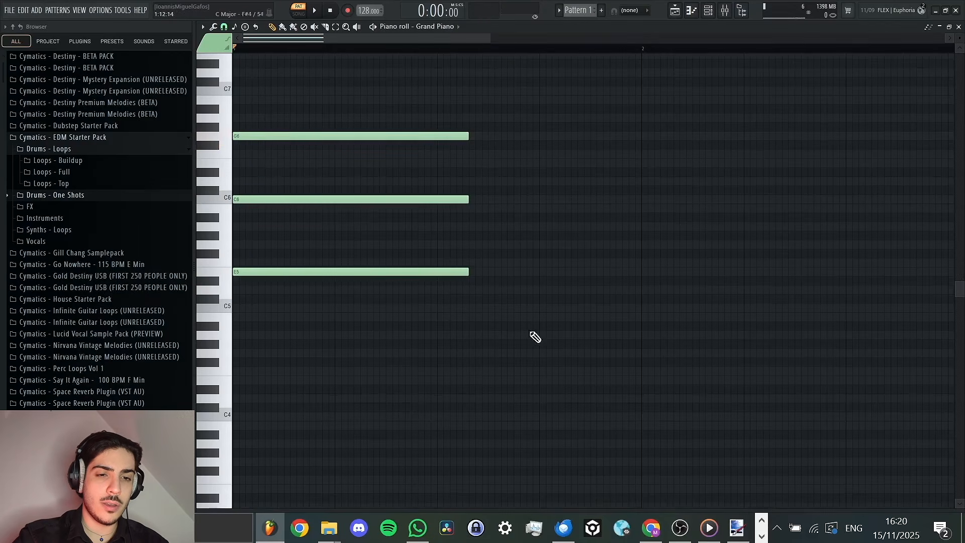
Try a fourth chord note at B6, move it down to E6 at the start of the bar, and delete it.
{"action": "left_click_drag", "start_coordinate": [487, 38], "coordinate": [319, 86]}
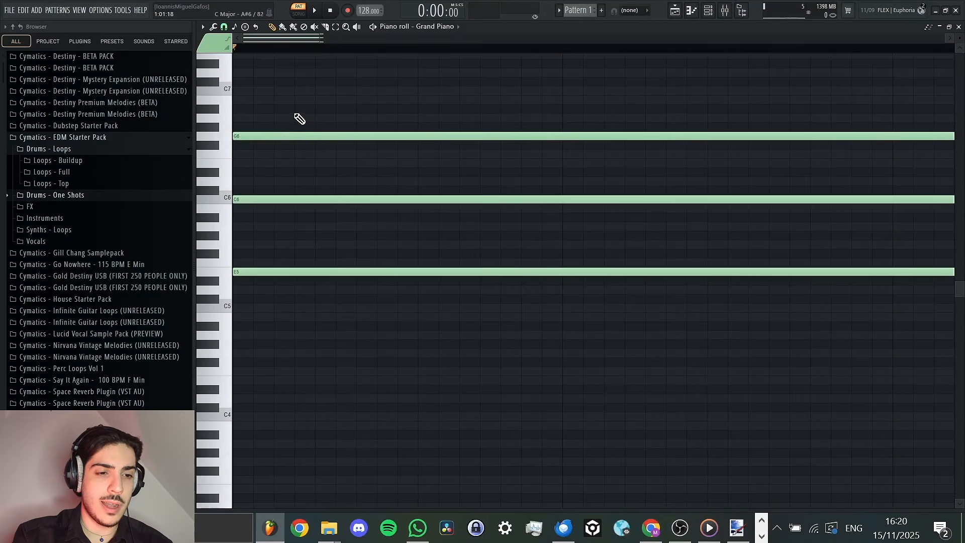
{"action": "left_click", "coordinate": [276, 100]}
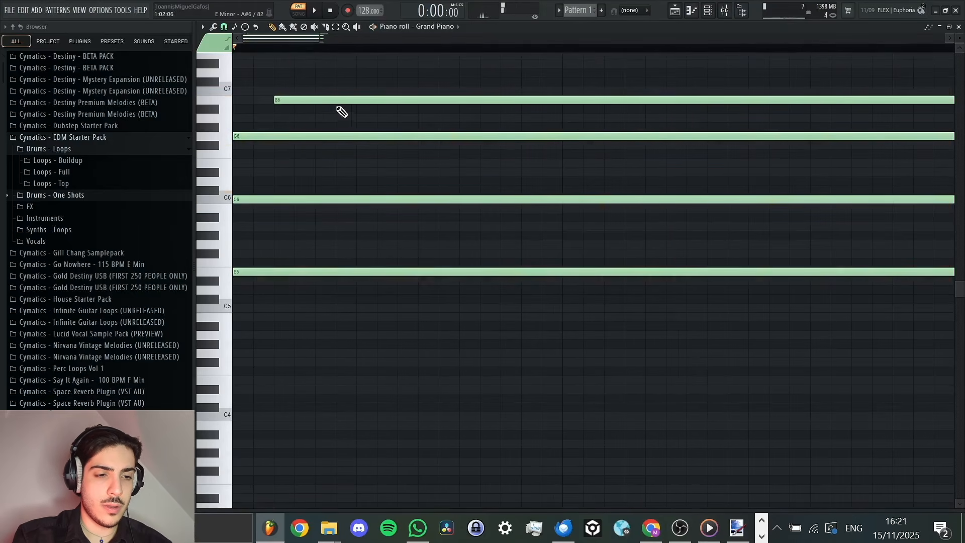
{"action": "left_click_drag", "start_coordinate": [327, 100], "coordinate": [277, 176]}
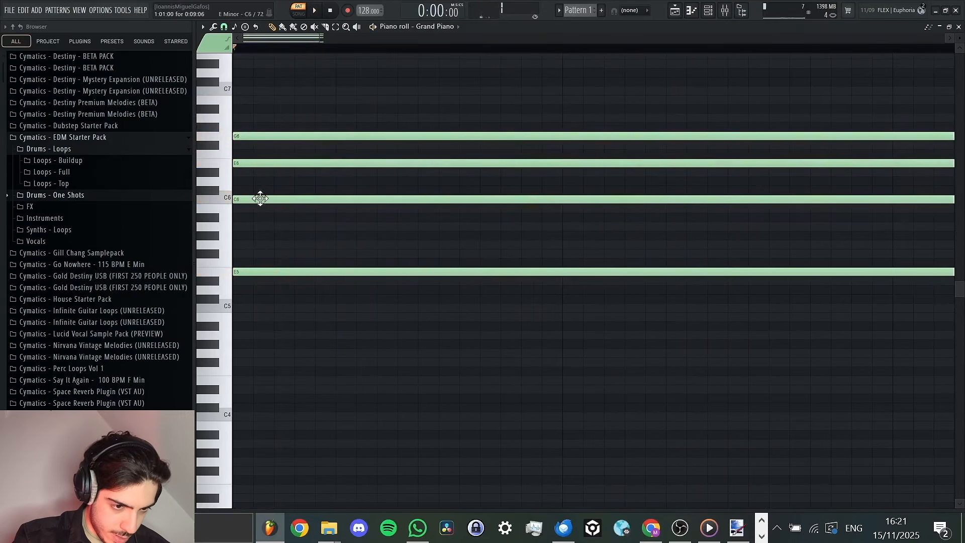
{"action": "right_click", "coordinate": [270, 164]}
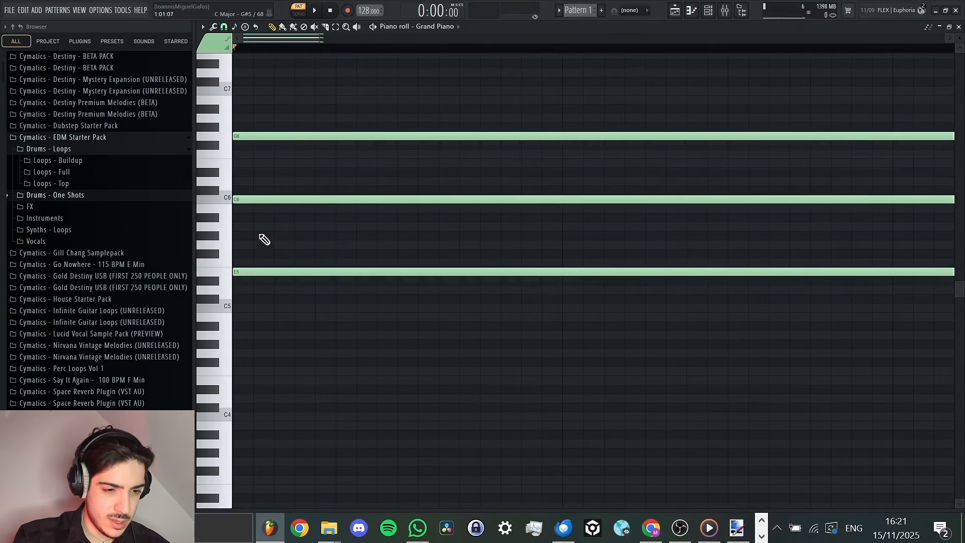
Try G#5 and A5 in turn as an inner note of the chord, deleting each one.
{"action": "left_click", "coordinate": [258, 236]}
{"action": "key", "text": "space"}
{"action": "right_click", "coordinate": [264, 236]}
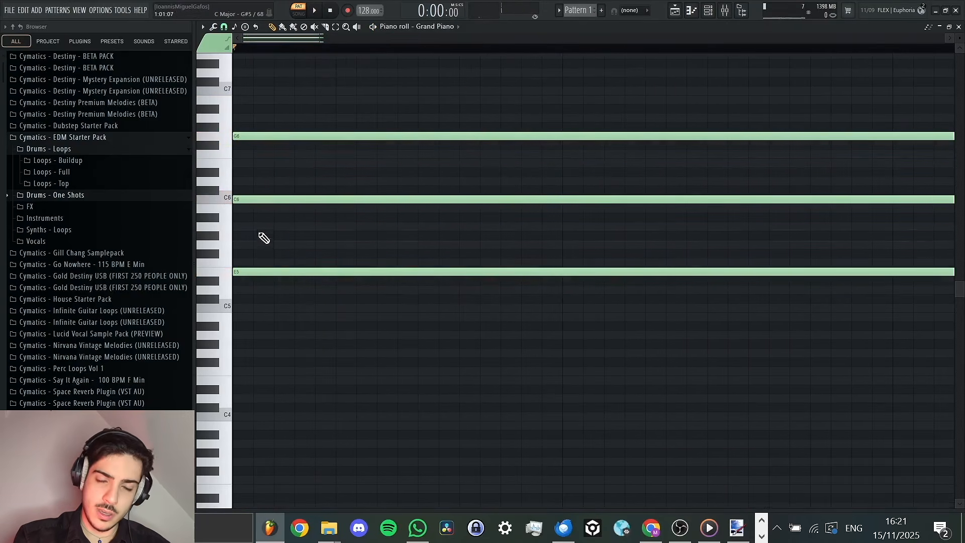
{"action": "left_click", "coordinate": [242, 226]}
{"action": "right_click", "coordinate": [281, 227]}
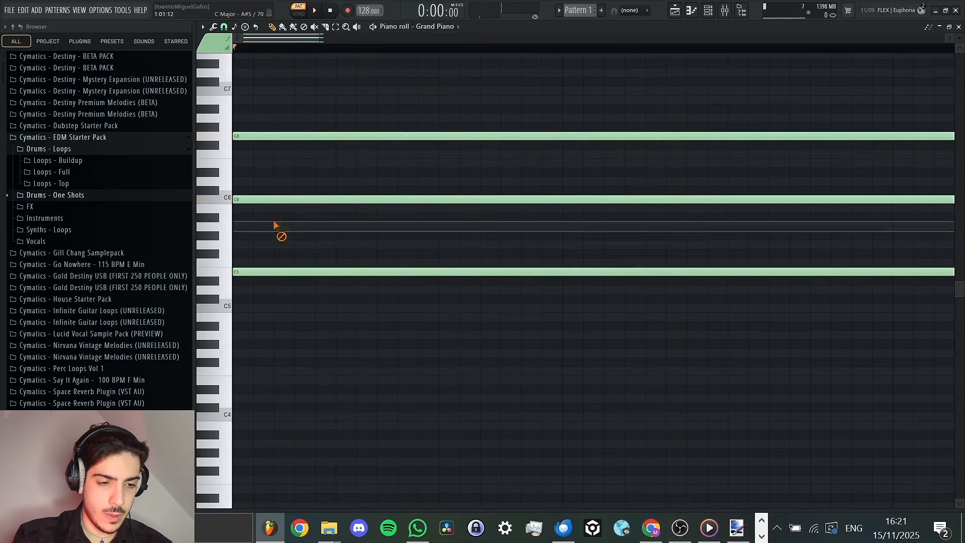
Add a G5 note inside the chord, play it, and delete the note.
{"action": "left_click", "coordinate": [254, 245]}
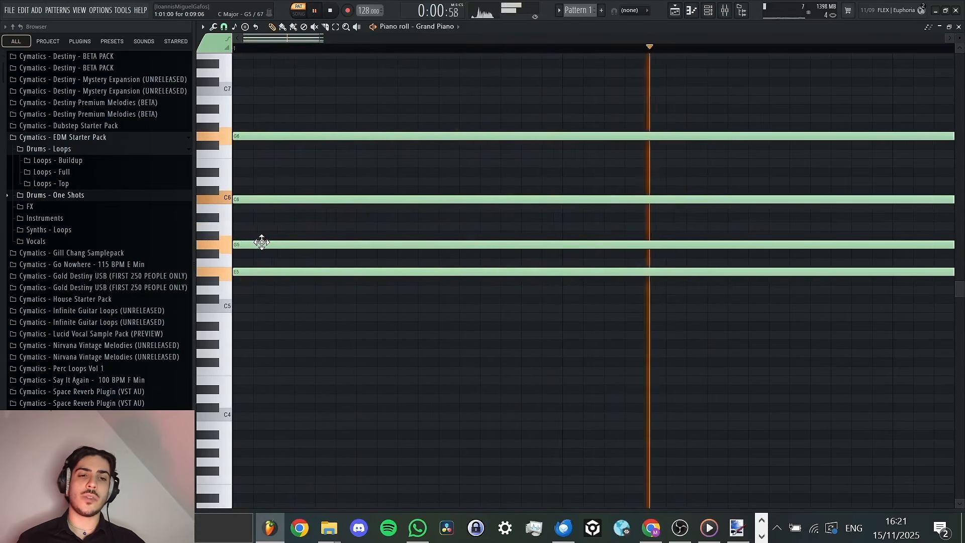
{"action": "key", "text": "space"}
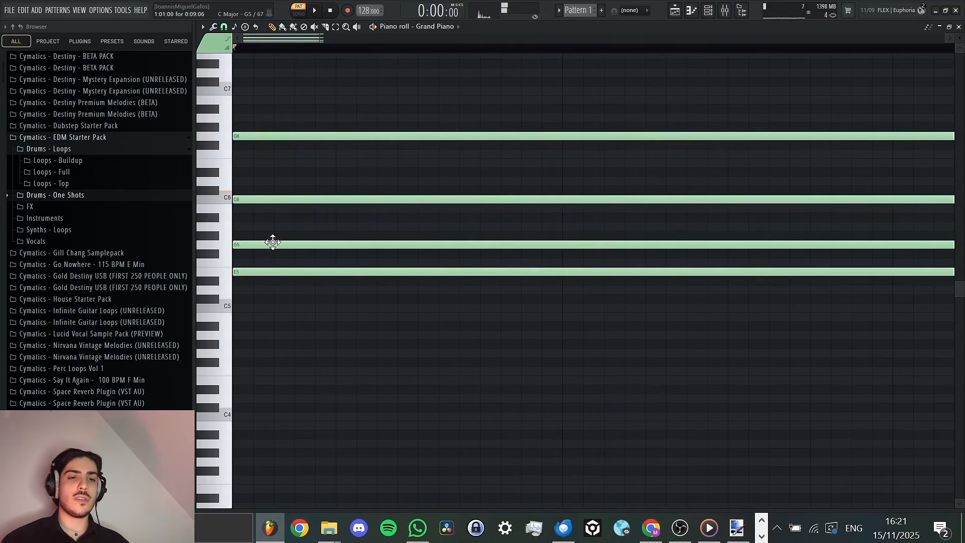
{"action": "right_click", "coordinate": [304, 241]}
{"action": "scroll", "coordinate": [367, 40], "scroll_direction": "down", "scroll_amount": 4}
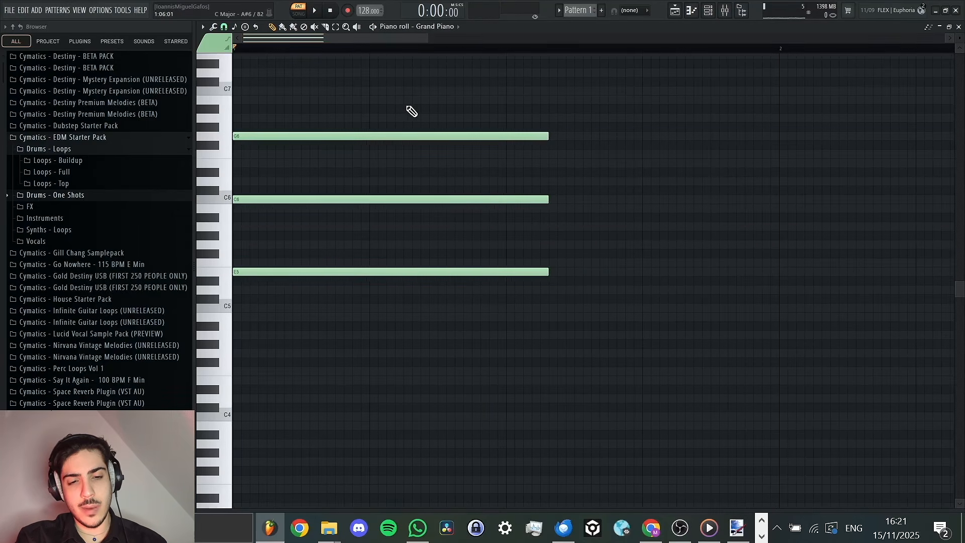
Delete the G6 and C6 chord notes, and shorten and play the single E5 note.
{"action": "right_click", "coordinate": [422, 137]}
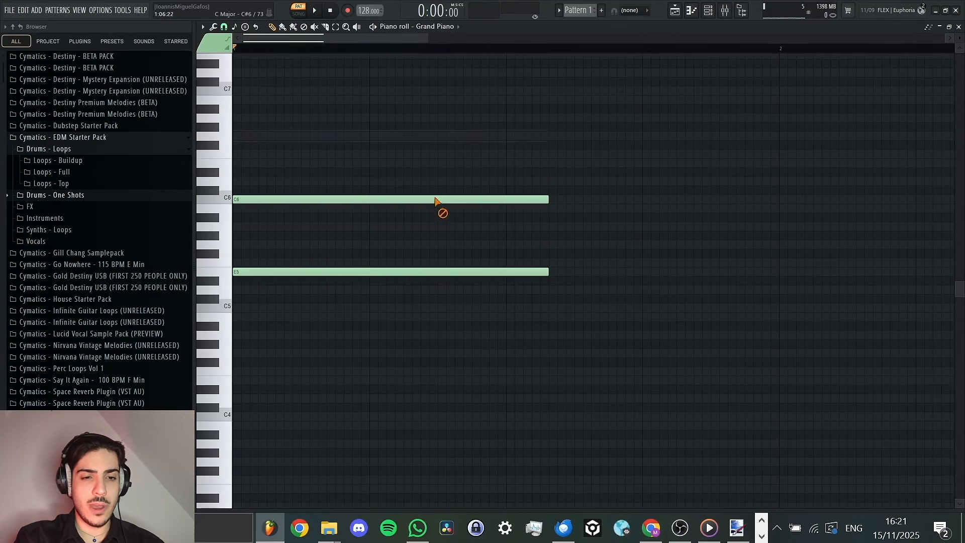
{"action": "right_click", "coordinate": [441, 199]}
{"action": "left_click_drag", "start_coordinate": [427, 37], "coordinate": [468, 39]}
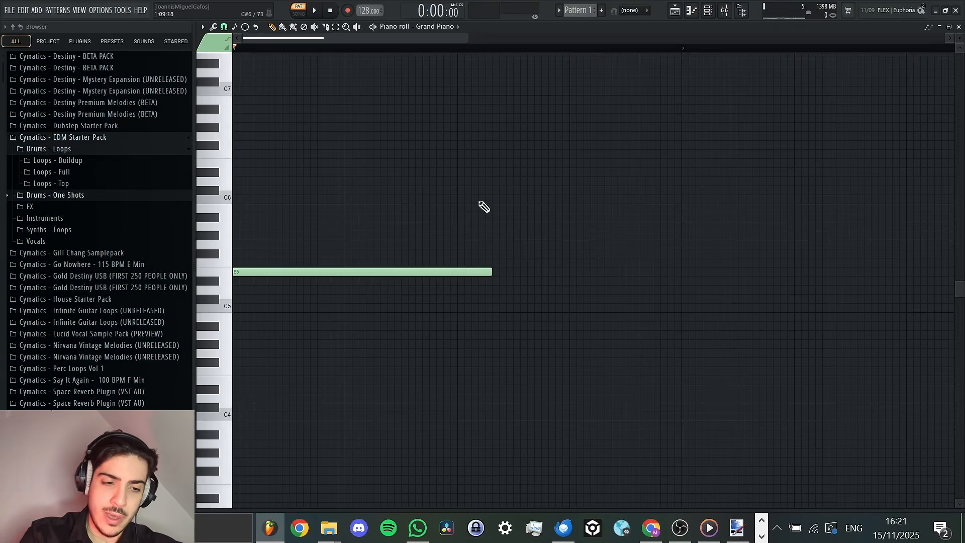
{"action": "left_click_drag", "start_coordinate": [486, 276], "coordinate": [460, 281]}
{"action": "key", "text": "space"}
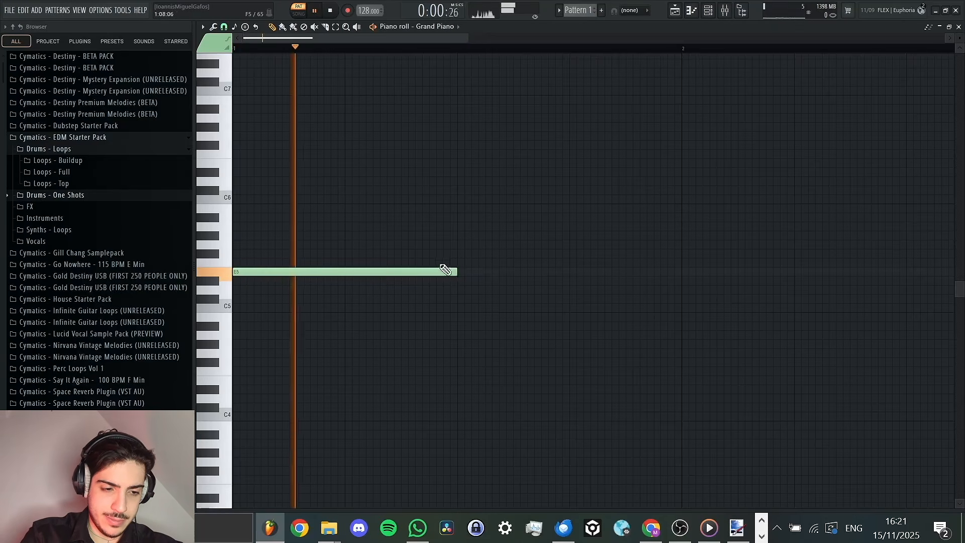
{"action": "key", "text": "space"}
Replace the E5 note with a low F#2 note at the start of bar 1 and play it.
{"action": "right_click", "coordinate": [419, 272]}
{"action": "scroll", "coordinate": [370, 302], "scroll_direction": "down", "scroll_amount": 10}
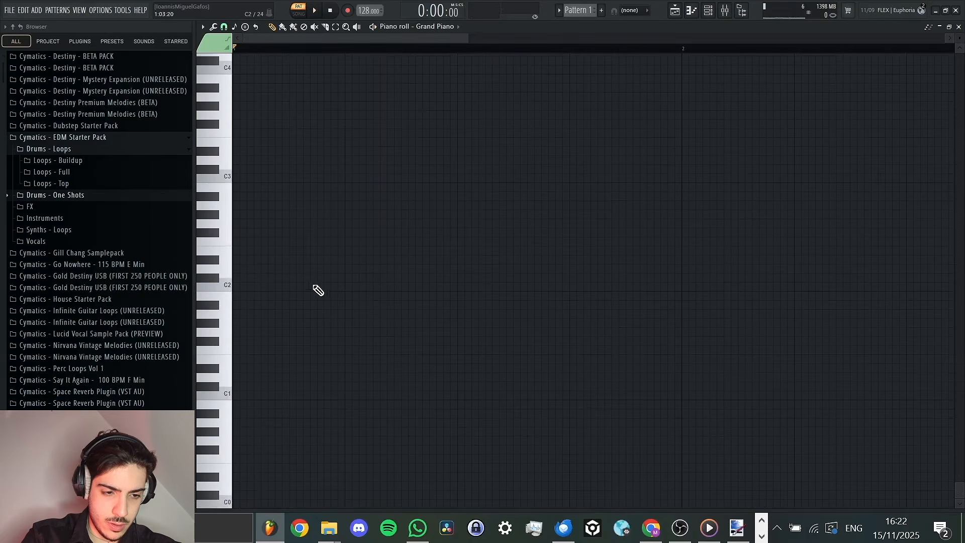
{"action": "mouse_move", "coordinate": [344, 253]}
{"action": "left_mouse_down"}
{"action": "mouse_move", "coordinate": [101, 251]}
{"action": "mouse_move", "coordinate": [114, 226]}
{"action": "left_mouse_up"}
{"action": "key", "text": "space"}
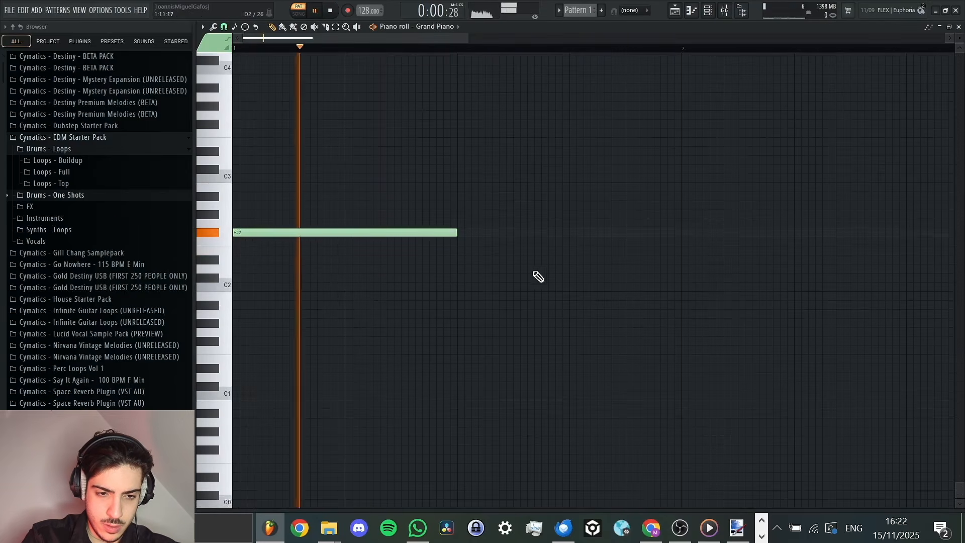
Try adding a C#2 note directly after the F#2 note, and delete it.
{"action": "left_click", "coordinate": [467, 282]}
{"action": "key", "text": "space"}
{"action": "right_click", "coordinate": [578, 278]}
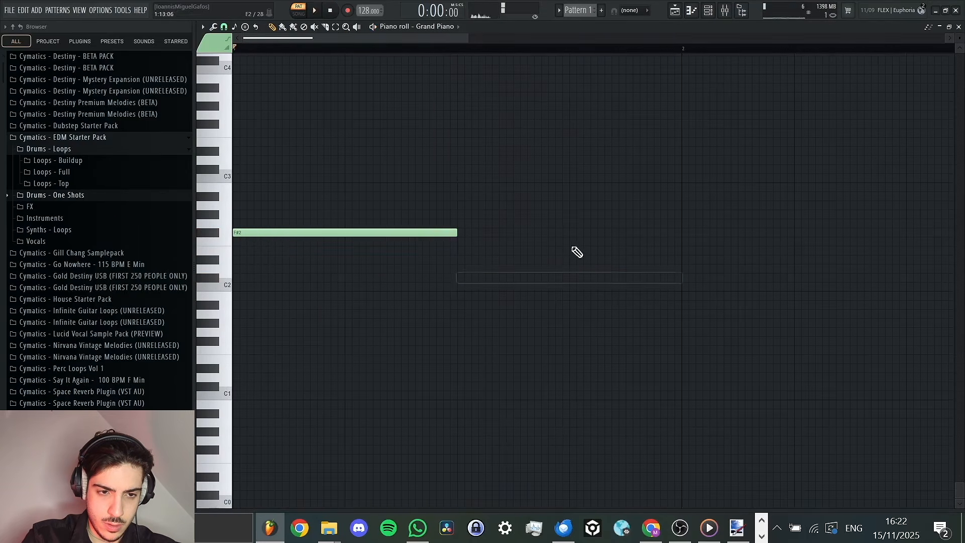
Add an A2 note directly after the F#2 note and play it.
{"action": "left_click", "coordinate": [458, 205]}
{"action": "key", "text": "space"}
{"action": "left_click_drag", "start_coordinate": [438, 38], "coordinate": [520, 67]}
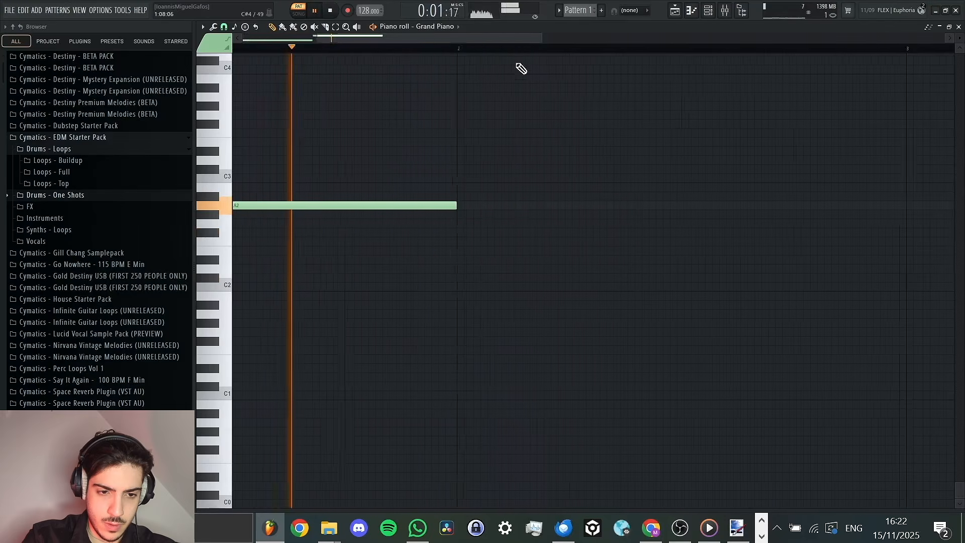
{"action": "key", "text": "space"}
Add a D3 note directly after the A2 note and play it.
{"action": "left_click_drag", "start_coordinate": [452, 184], "coordinate": [446, 157]}
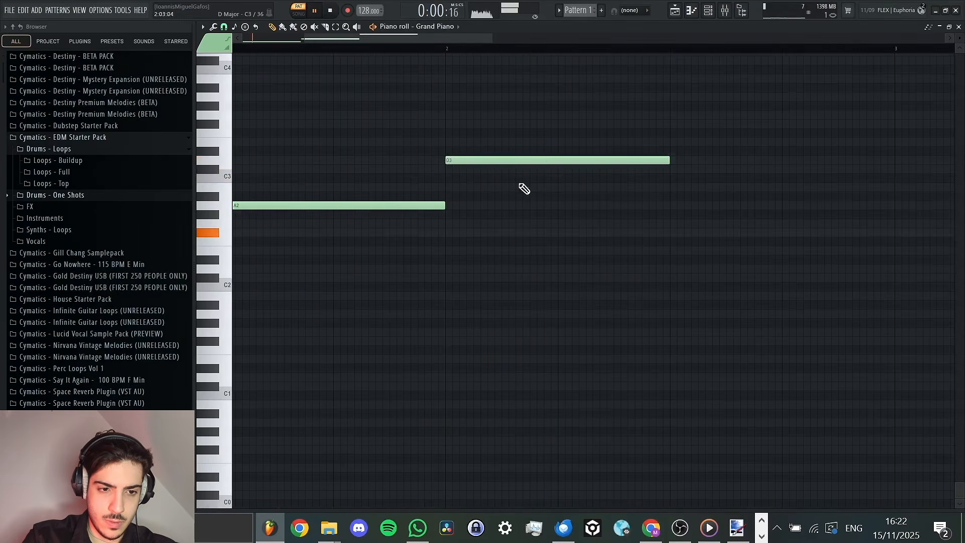
{"action": "key", "text": "space"}
{"action": "scroll", "coordinate": [611, 51], "scroll_direction": "down", "scroll_amount": 2}
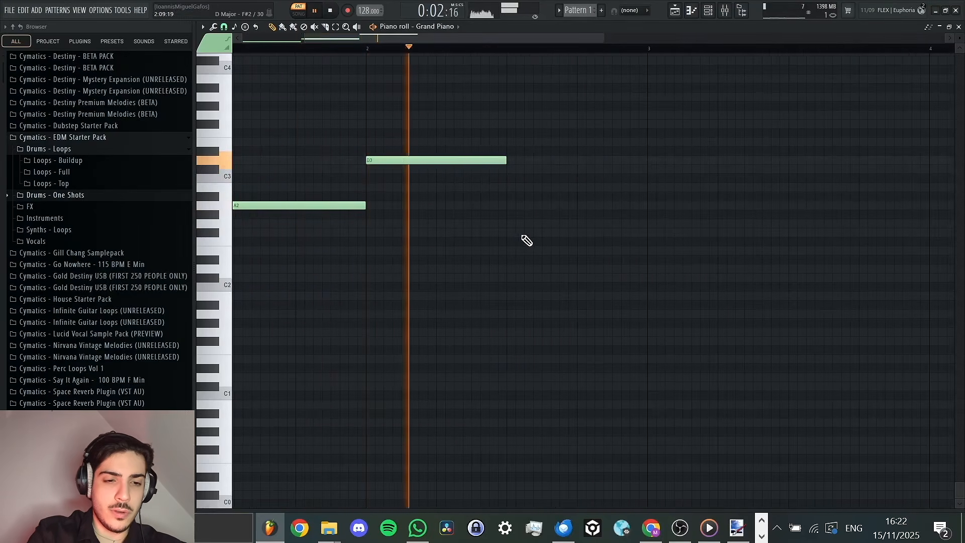
{"action": "key", "text": "space"}
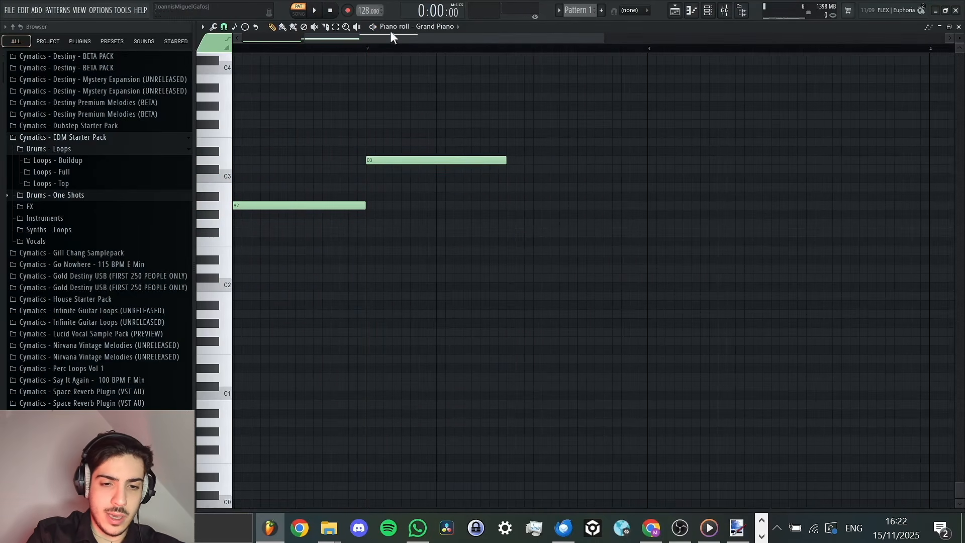
Try B2, A2 and E3 in turn as the fourth bass note after D3, play the E3 version, and delete each.
{"action": "left_click_drag", "start_coordinate": [391, 33], "coordinate": [322, 41]}
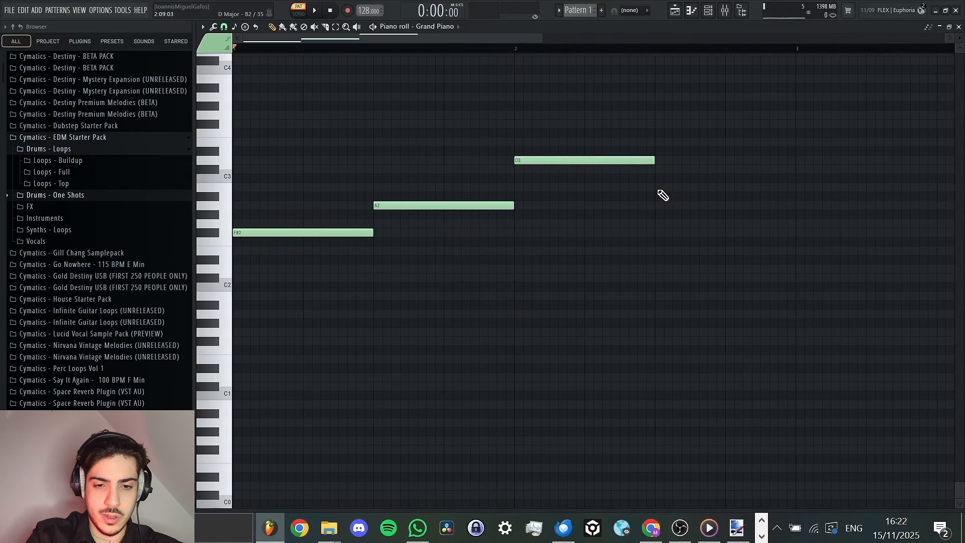
{"action": "left_click", "coordinate": [658, 189]}
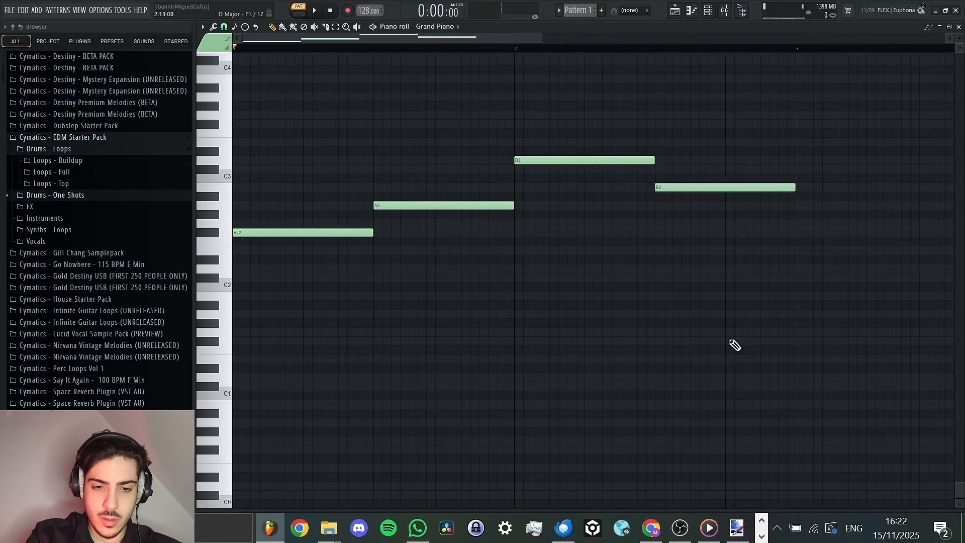
{"action": "right_click", "coordinate": [666, 188]}
{"action": "left_click", "coordinate": [659, 206]}
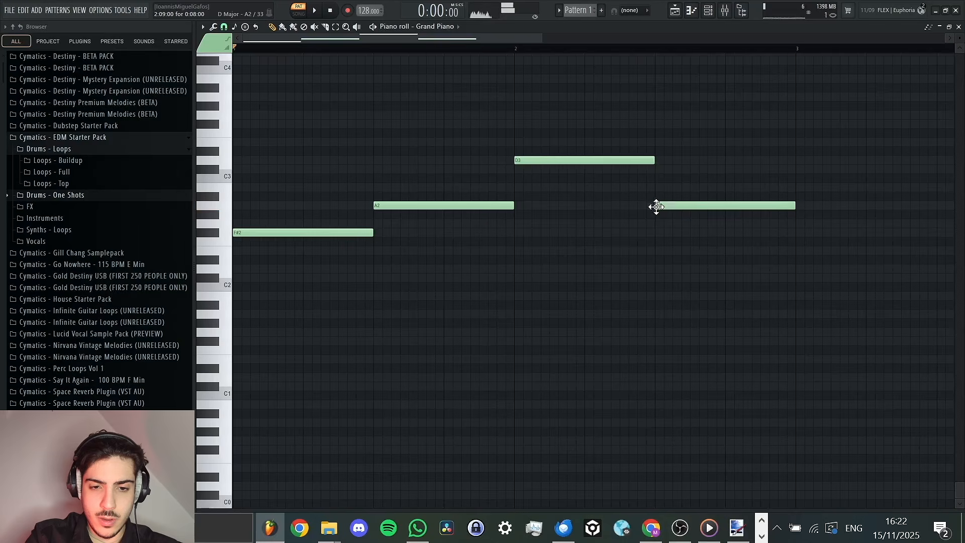
{"action": "right_click", "coordinate": [656, 205]}
{"action": "left_click", "coordinate": [659, 142]}
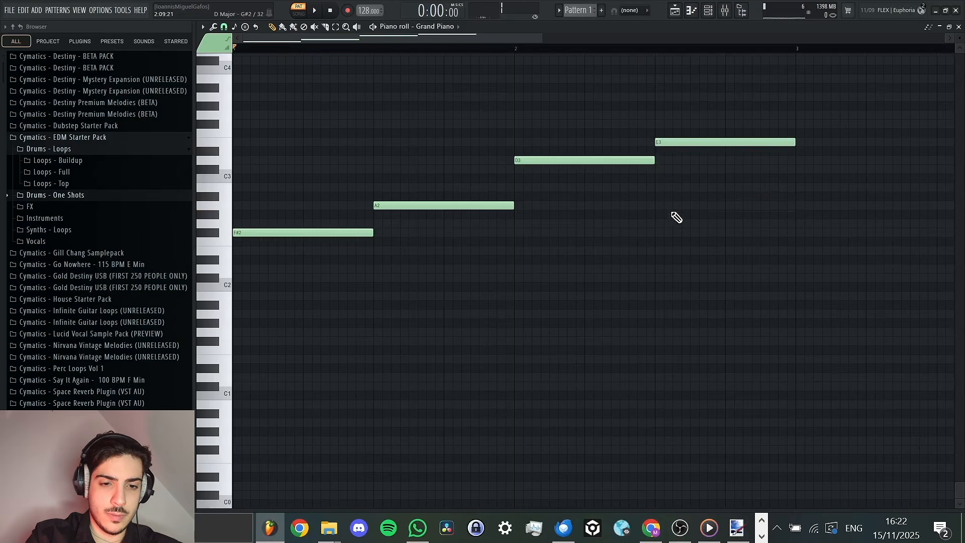
{"action": "key", "text": "space"}
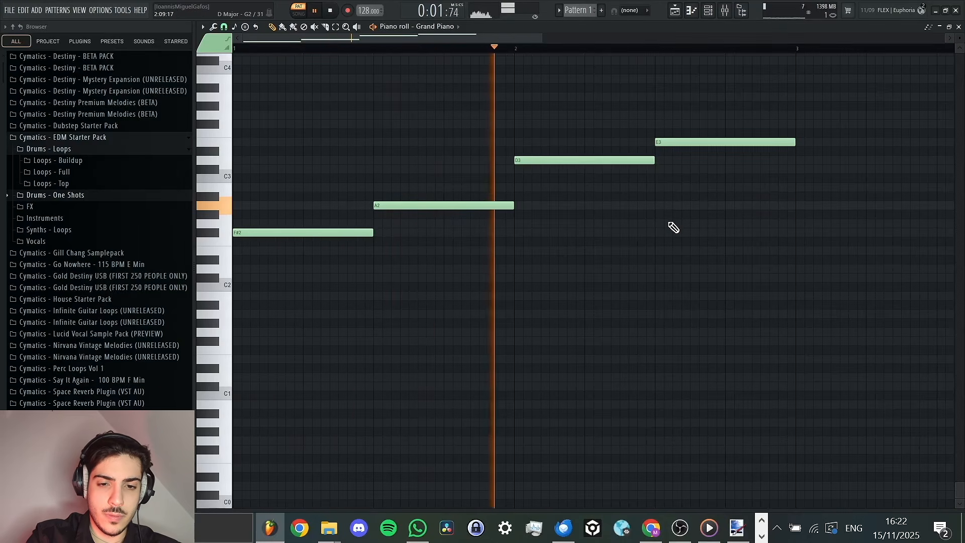
{"action": "key", "text": "space"}
{"action": "right_click", "coordinate": [689, 143]}
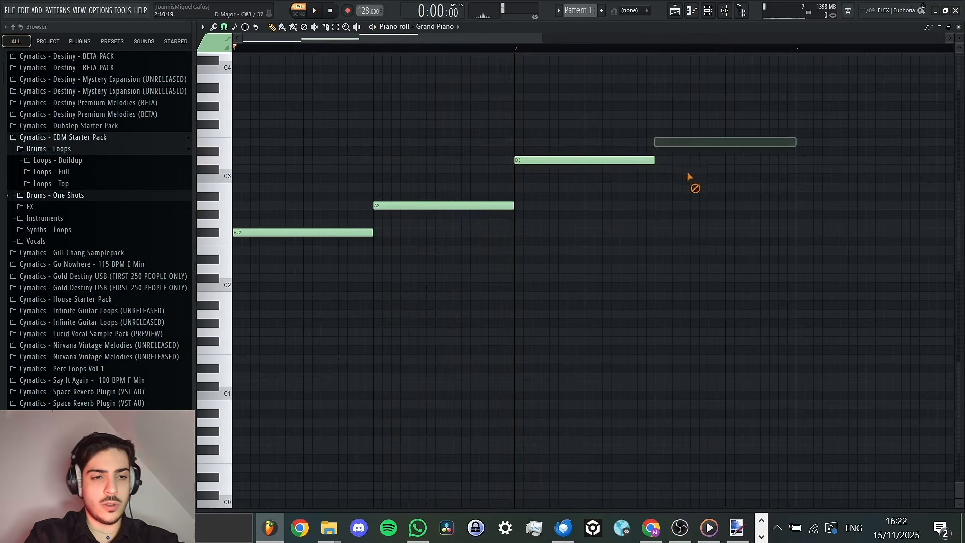
Add a B2 note after D3 and duplicate the four-note bass line from bar 3.
{"action": "left_click", "coordinate": [656, 188]}
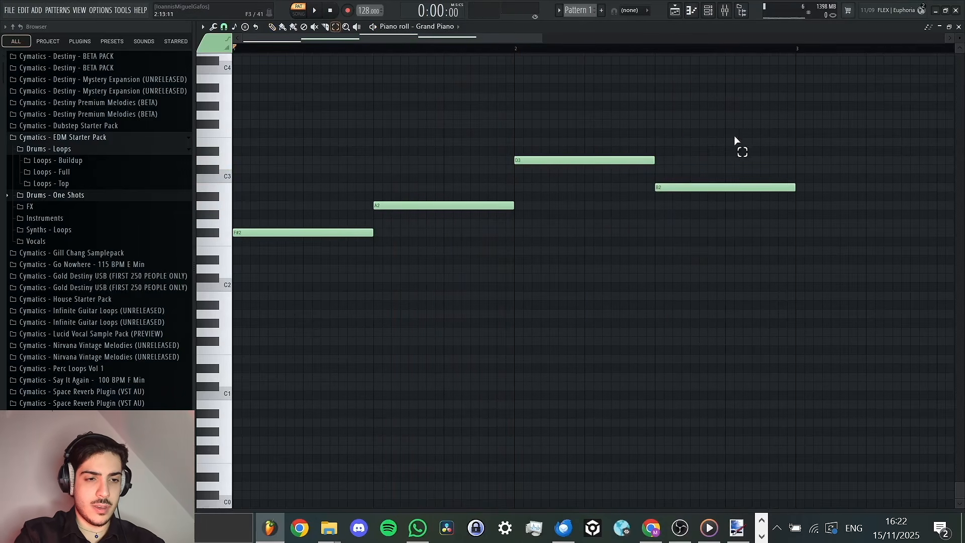
{"action": "left_click_drag", "start_coordinate": [749, 129], "coordinate": [173, 271]}
{"action": "left_click", "coordinate": [274, 26]}
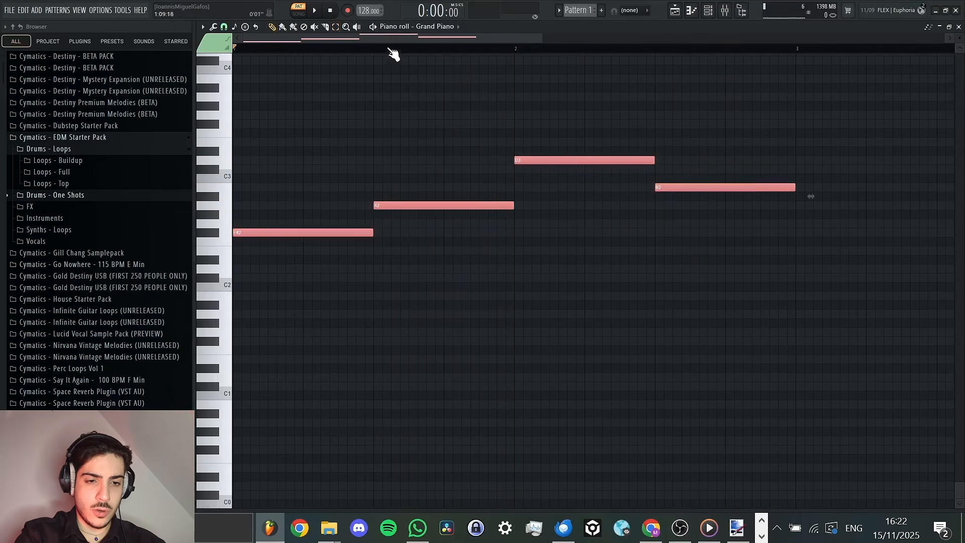
{"action": "left_click_drag", "start_coordinate": [400, 39], "coordinate": [563, 52]}
{"action": "left_click", "coordinate": [405, 49]}
{"action": "key", "text": "ctrl+b"}
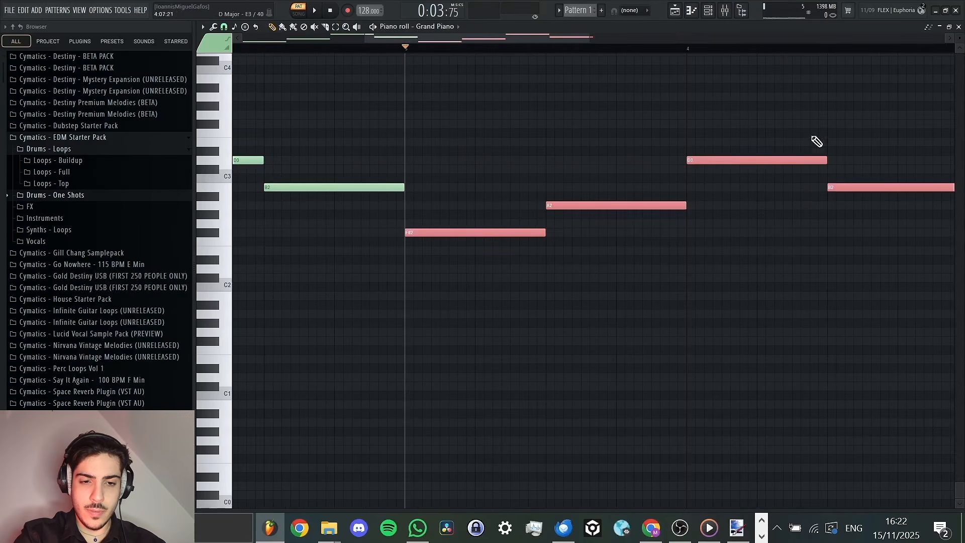
Replace the last B2 note of the repeated bass line with E3 and play the sequence.
{"action": "left_click", "coordinate": [833, 144]}
{"action": "left_click", "coordinate": [829, 142]}
{"action": "right_click", "coordinate": [854, 188]}
{"action": "key", "text": "space"}
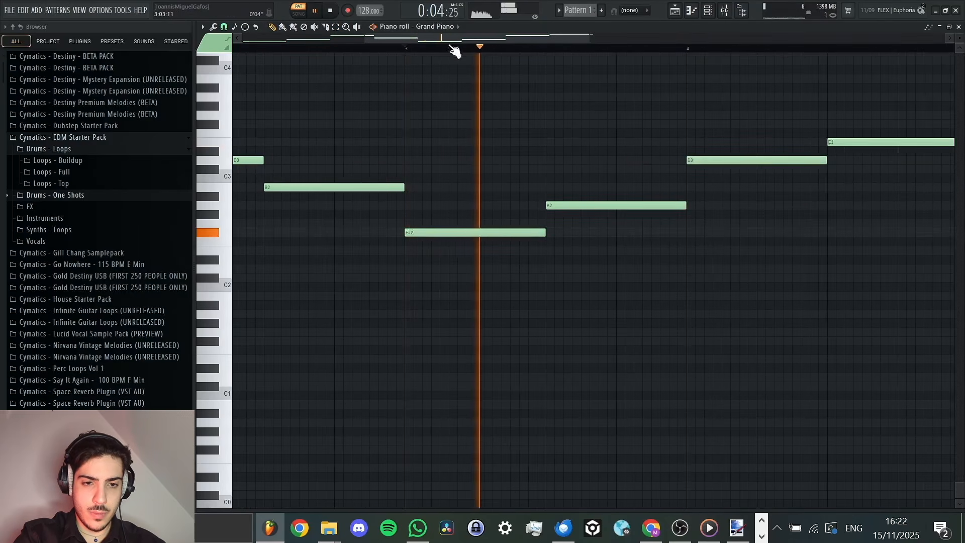
{"action": "left_click_drag", "start_coordinate": [590, 39], "coordinate": [352, 50]}
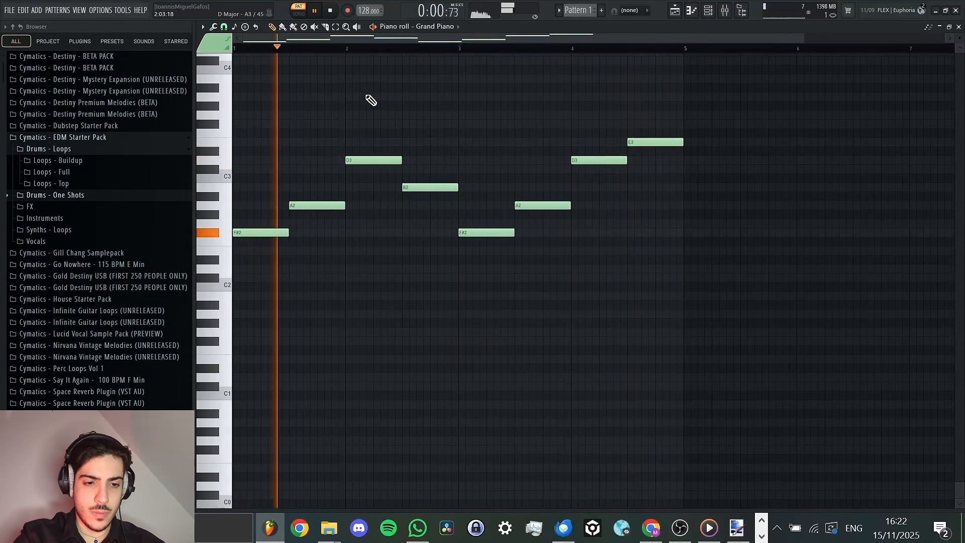
{"action": "scroll", "coordinate": [491, 211], "scroll_direction": "up", "scroll_amount": 2}
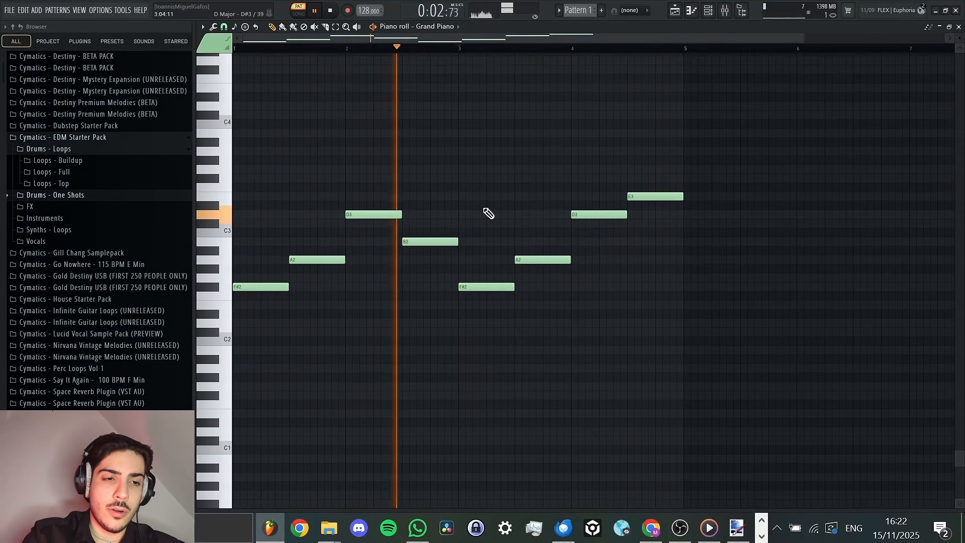
{"action": "key", "text": "space"}
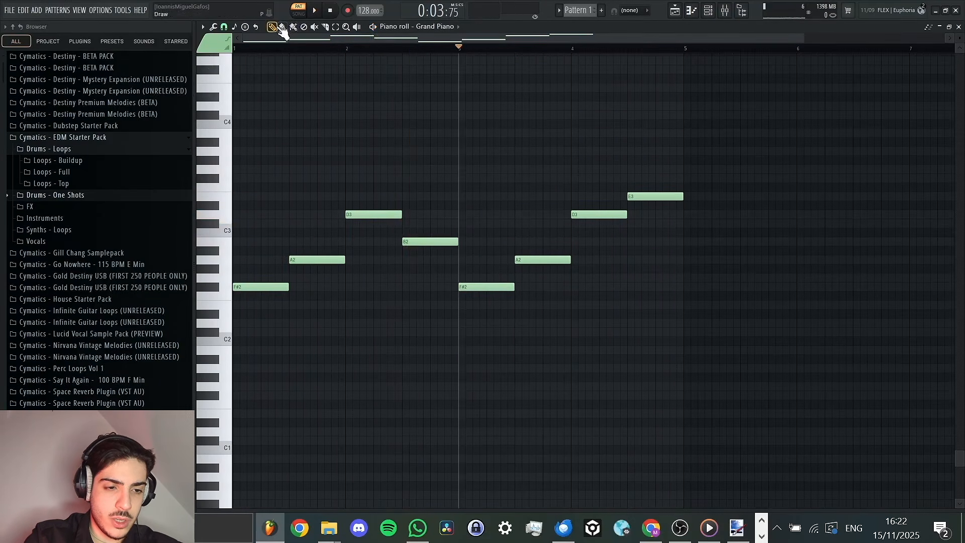
Add a D5 melody note above the first F#2 bass note and play them together.
{"action": "scroll", "coordinate": [259, 262], "scroll_direction": "up", "scroll_amount": 6}
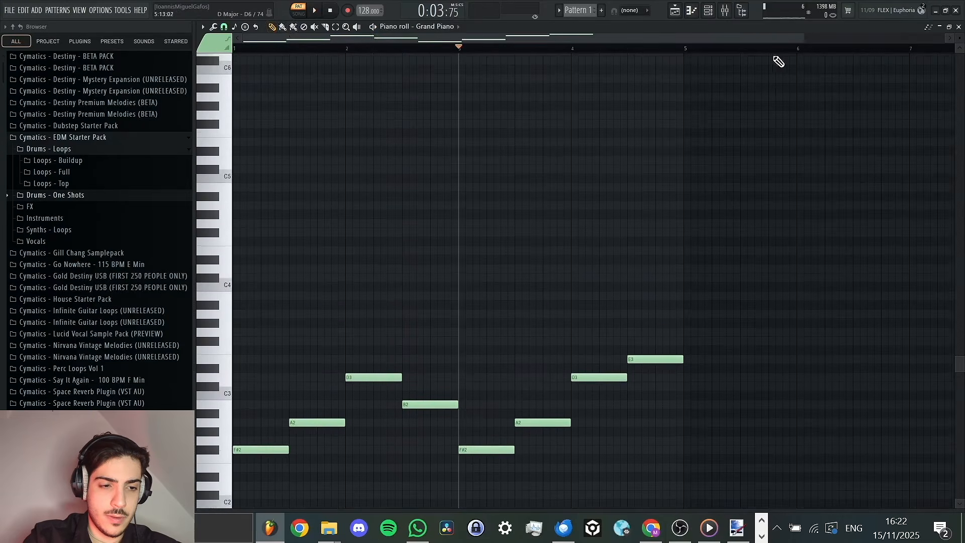
{"action": "left_click_drag", "start_coordinate": [804, 38], "coordinate": [401, 91]}
{"action": "left_click_drag", "start_coordinate": [245, 162], "coordinate": [167, 162]}
{"action": "key", "text": "space"}
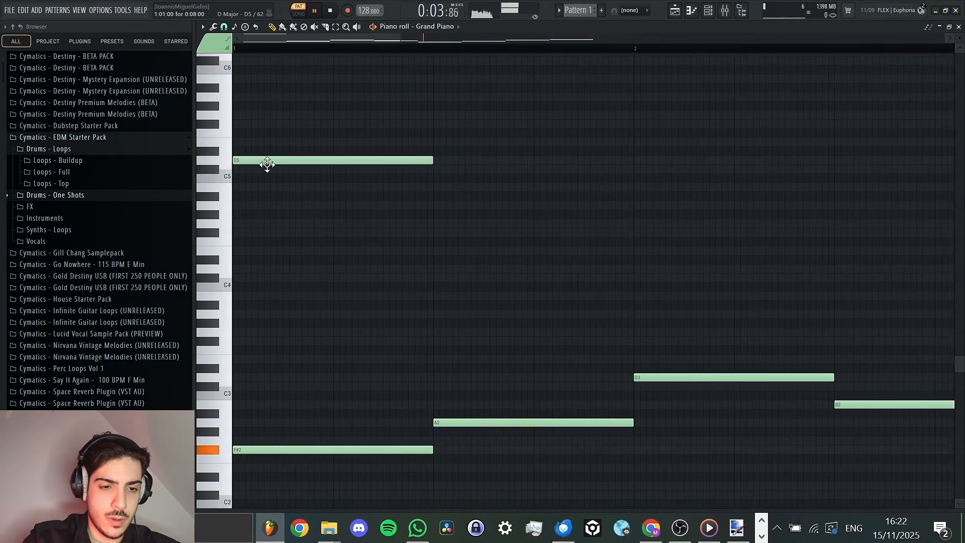
{"action": "key", "text": "space"}
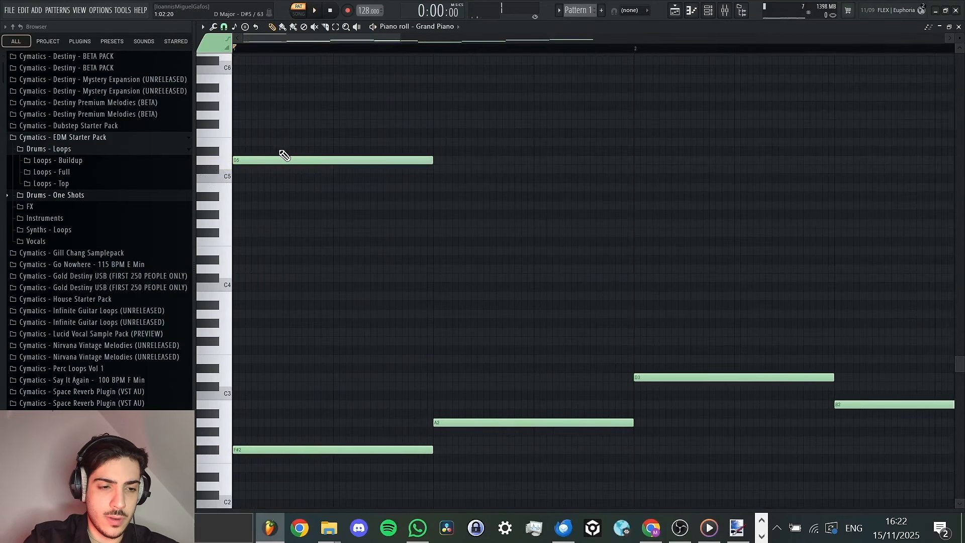
Lower the D5 melody note to C#5 and play it with the bass.
{"action": "mouse_move", "coordinate": [279, 159]}
{"action": "left_mouse_down"}
{"action": "mouse_move", "coordinate": [295, 177]}
{"action": "mouse_move", "coordinate": [282, 170]}
{"action": "left_mouse_up"}
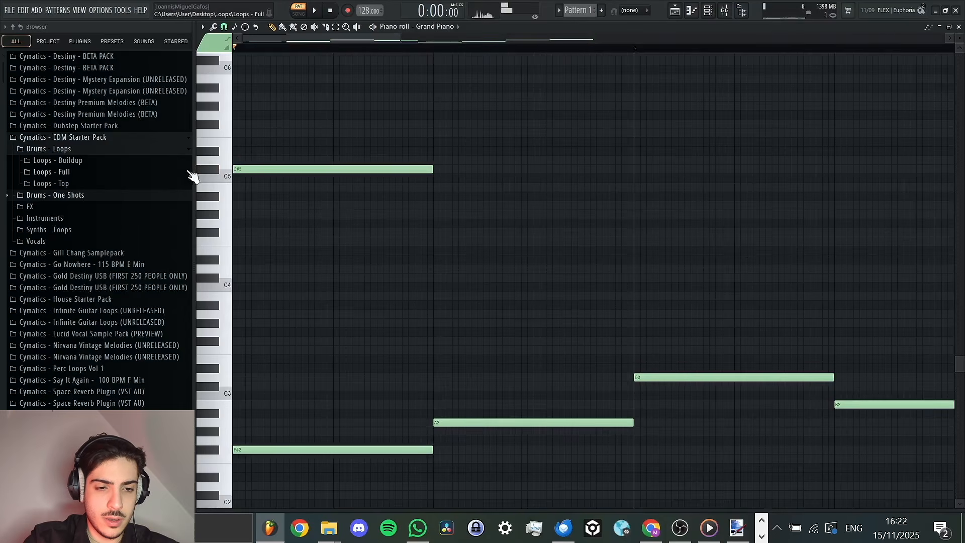
{"action": "key", "text": "space"}
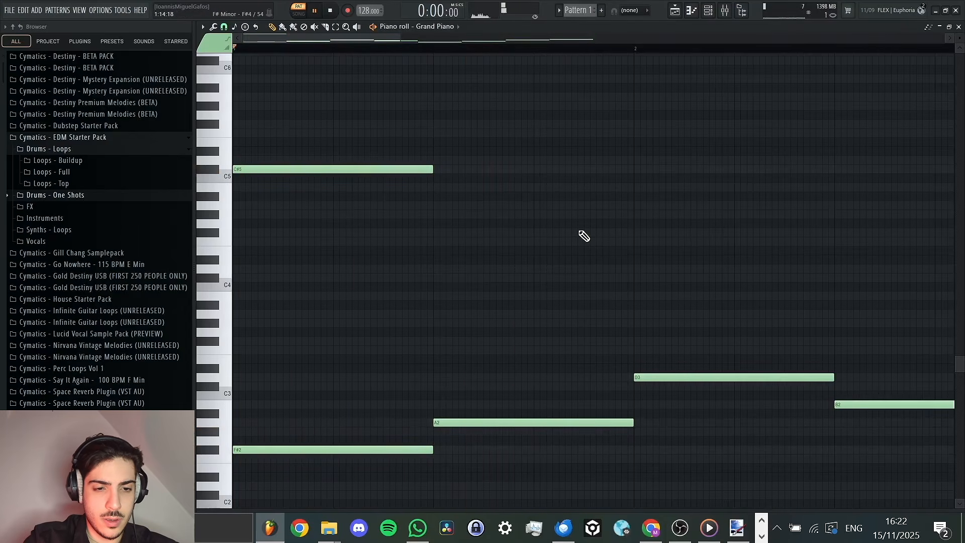
{"action": "key", "text": "space"}
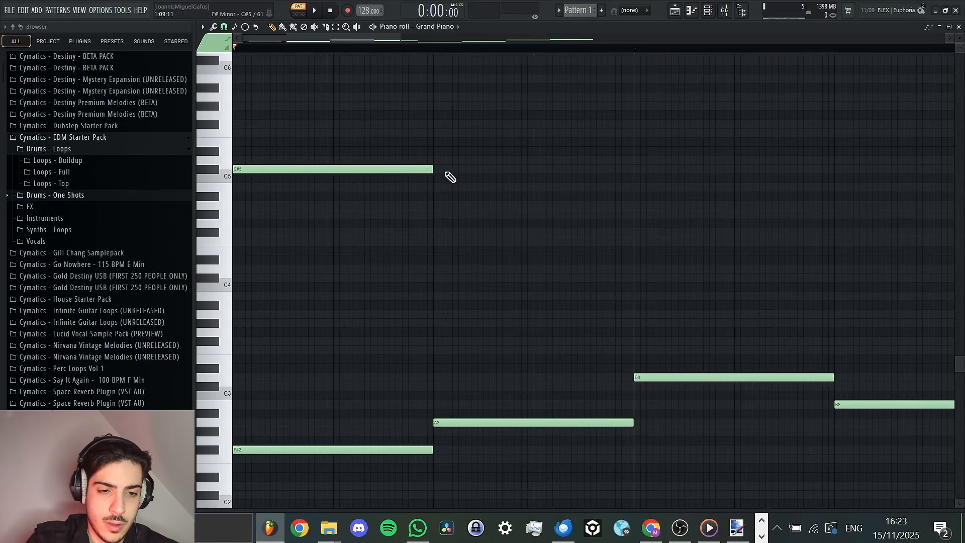
{"action": "key", "text": "space"}
{"action": "key", "text": "space"}
Try an E5 melody note above the A2 bass note twice, playing and deleting it each time.
{"action": "mouse_move", "coordinate": [435, 134]}
{"action": "left_mouse_down"}
{"action": "mouse_move", "coordinate": [440, 179]}
{"action": "mouse_move", "coordinate": [433, 142]}
{"action": "left_mouse_up"}
{"action": "key", "text": "space"}
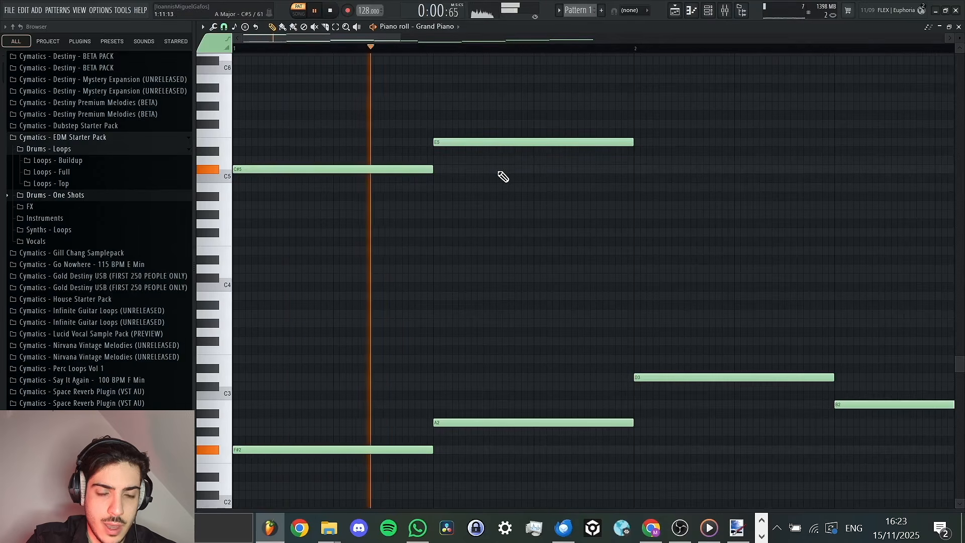
{"action": "key", "text": "space"}
{"action": "right_click", "coordinate": [474, 143]}
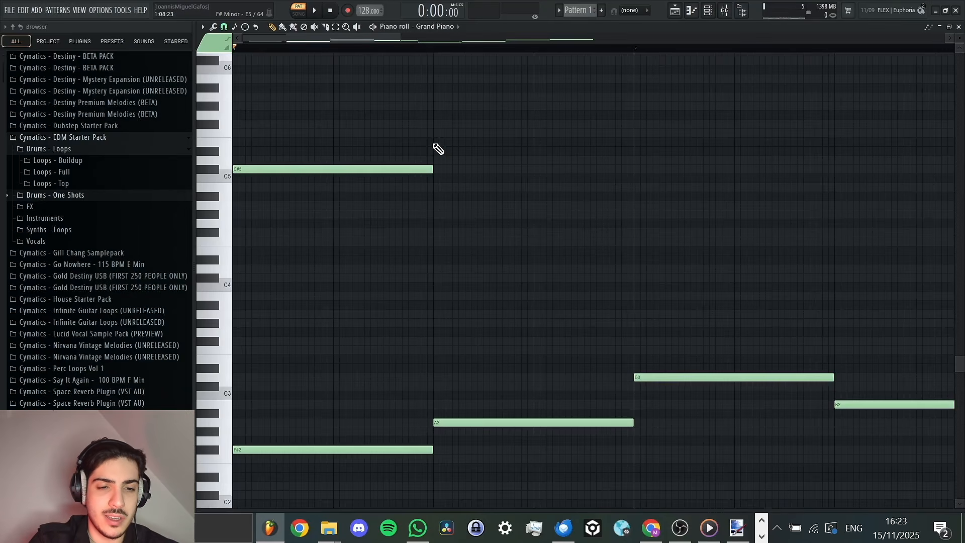
{"action": "left_click", "coordinate": [440, 142]}
{"action": "key", "text": "space"}
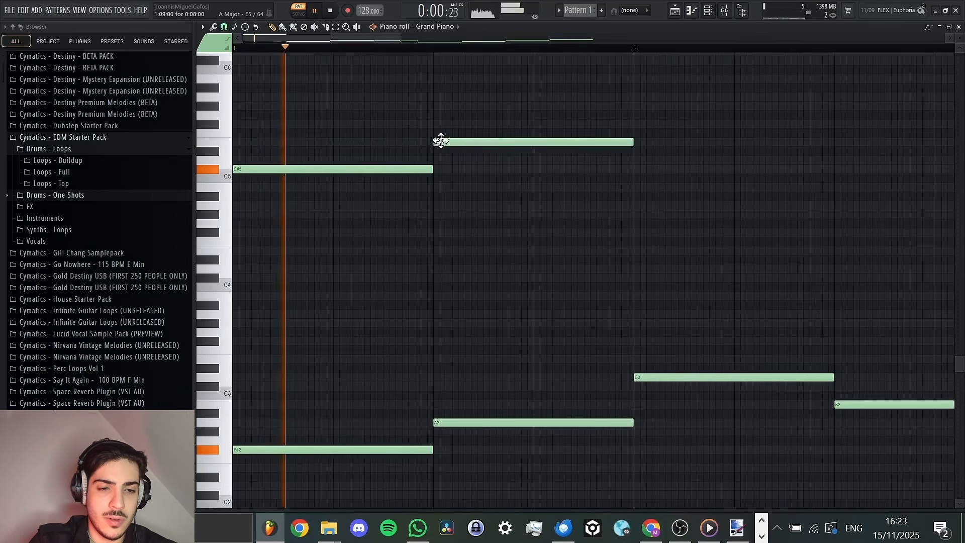
{"action": "key", "text": "space"}
{"action": "right_click", "coordinate": [449, 142]}
Try an F5 melody note above the A2 bass note, play it, and delete it.
{"action": "left_click", "coordinate": [435, 133]}
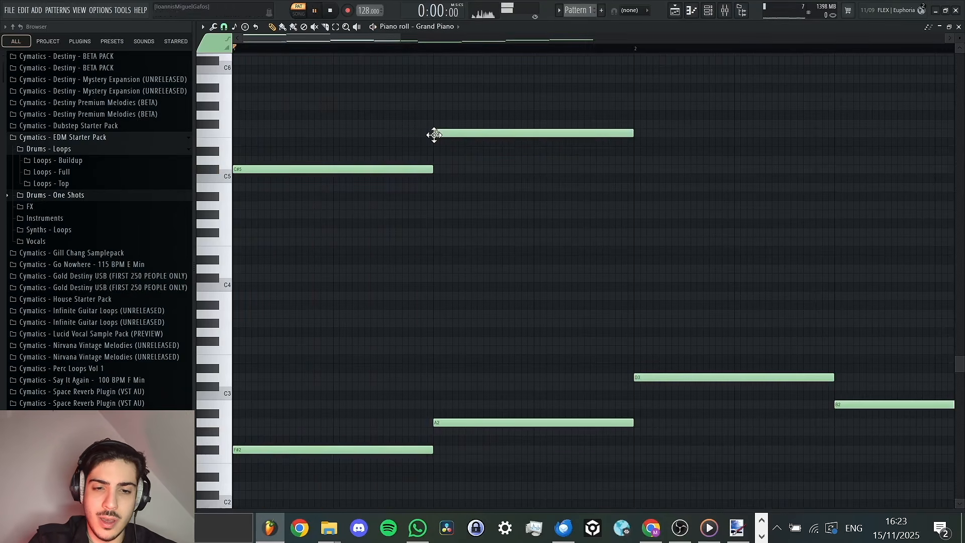
{"action": "key", "text": "space"}
{"action": "key", "text": "space"}
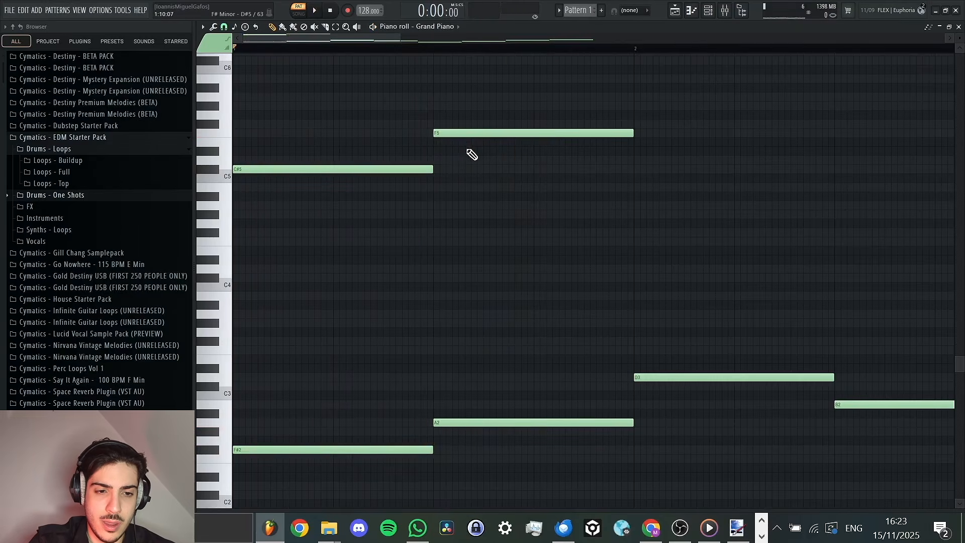
{"action": "left_click", "coordinate": [442, 48]}
{"action": "key", "text": "space"}
{"action": "key", "text": "space"}
{"action": "right_click", "coordinate": [443, 134]}
Add an E5 melody note above the A2 bass note and play from there.
{"action": "left_click", "coordinate": [435, 141]}
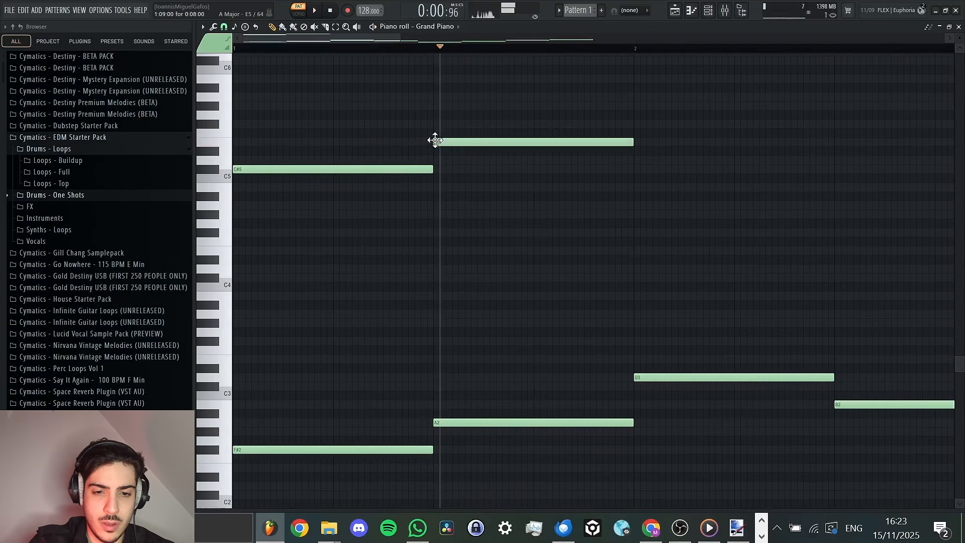
{"action": "key", "text": "space"}
{"action": "key", "text": "space"}
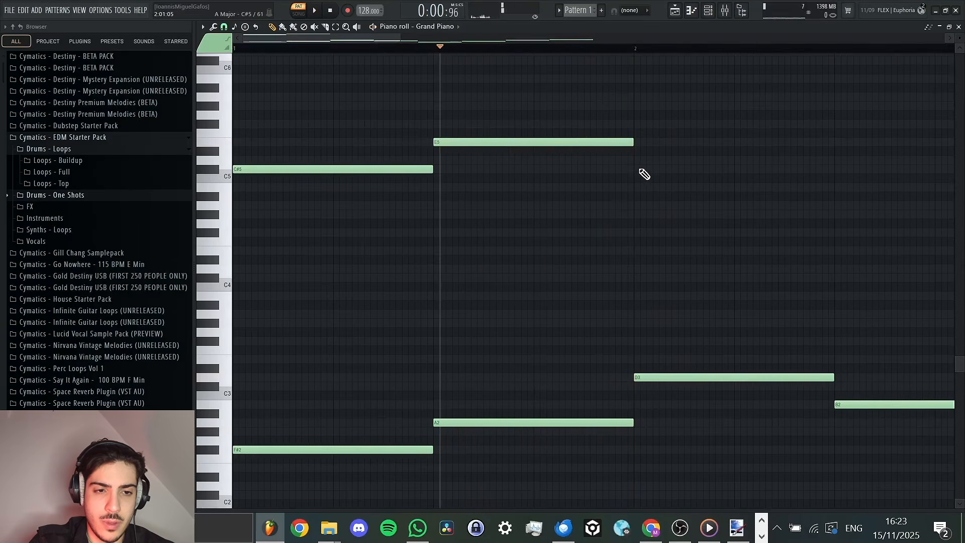
Add a C#5 melody note above D3 and a B4 note above B2, and play them.
{"action": "left_click", "coordinate": [638, 170]}
{"action": "key", "text": "space"}
{"action": "left_click_drag", "start_coordinate": [387, 39], "coordinate": [715, 49]}
{"action": "left_click", "coordinate": [549, 187]}
{"action": "left_click_drag", "start_coordinate": [589, 38], "coordinate": [294, 57]}
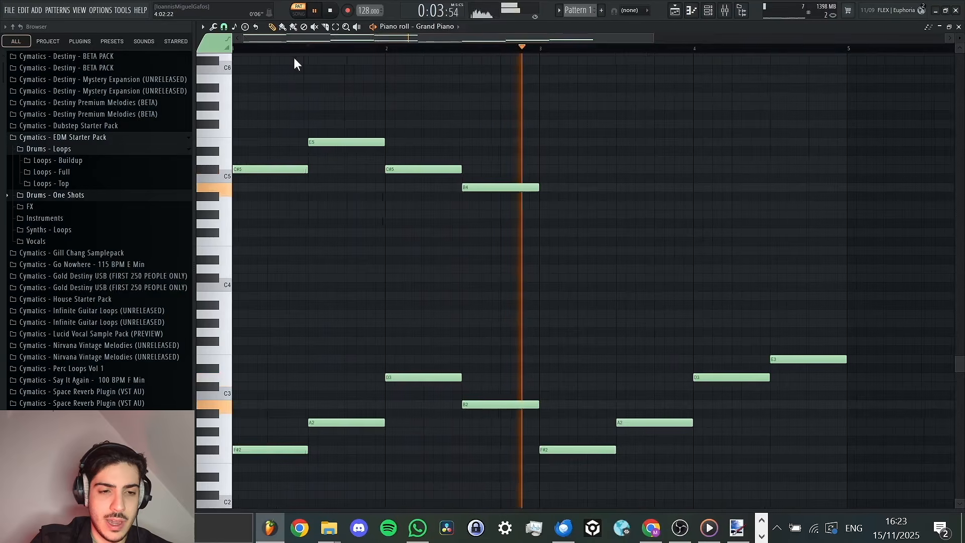
{"action": "key", "text": "space"}
Duplicate the four melody notes from bar 3 over the repeated bass line and play the result.
{"action": "left_click_drag", "start_coordinate": [579, 121], "coordinate": [233, 219]}
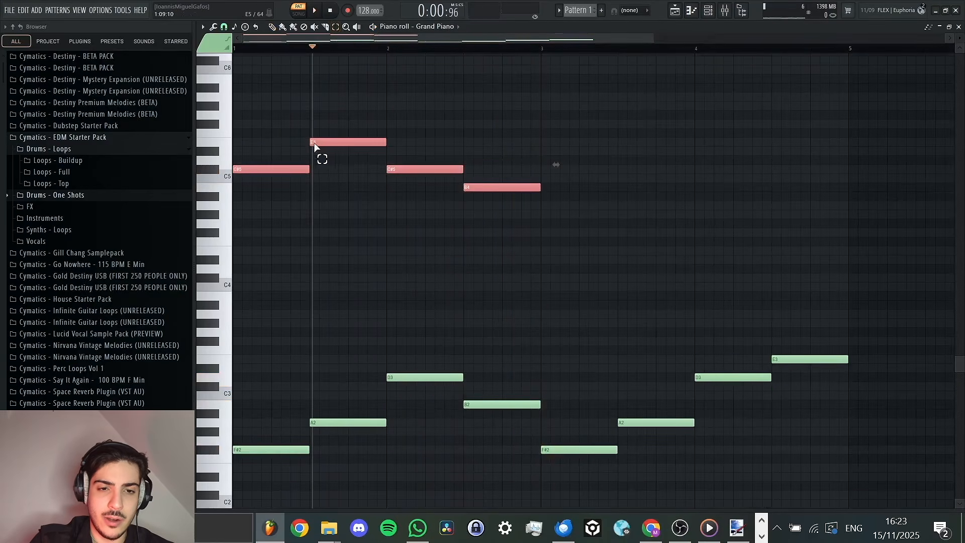
{"action": "left_click", "coordinate": [542, 49]}
{"action": "key", "text": "ctrl+b"}
{"action": "key", "text": "space"}
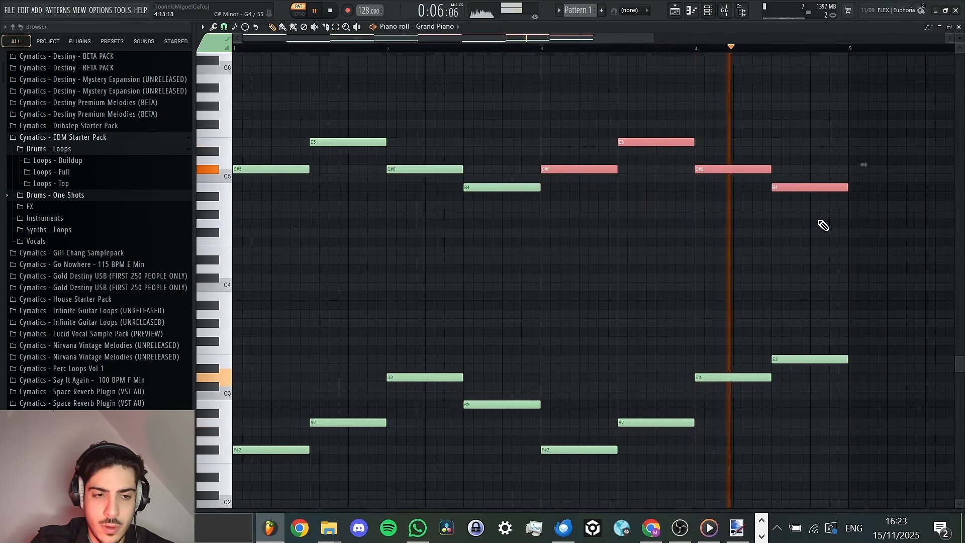
{"action": "key", "text": "space"}
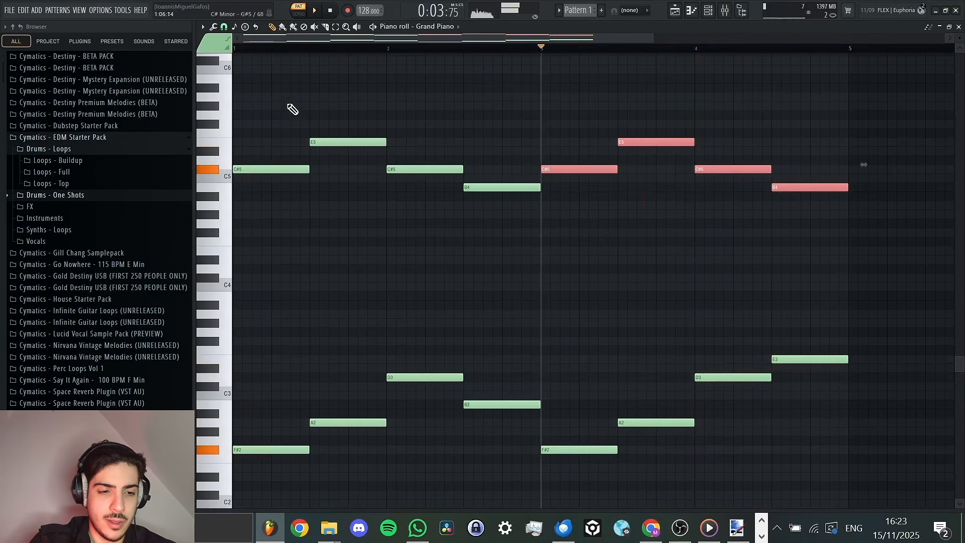
Add an A5 note above the first C#5 melody note at the start of bar 1.
{"action": "scroll", "coordinate": [308, 197], "scroll_direction": "up", "scroll_amount": 2}
{"action": "scroll", "coordinate": [295, 197], "scroll_direction": "up", "scroll_amount": 2}
{"action": "left_click", "coordinate": [272, 232]}
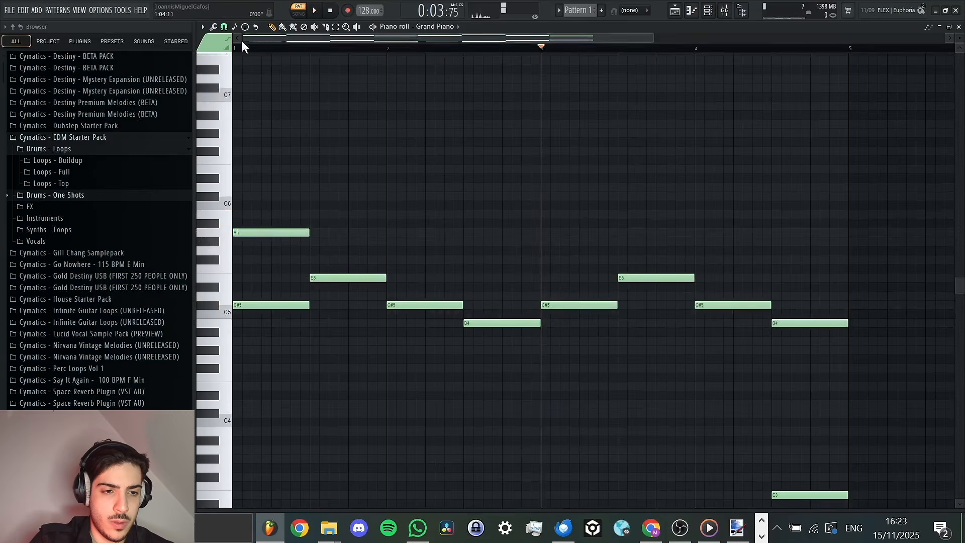
Add G#5, F#5 and G#5 upper melody notes following the A5 through bars 1 and 2 while the pattern plays.
{"action": "key", "text": "space"}
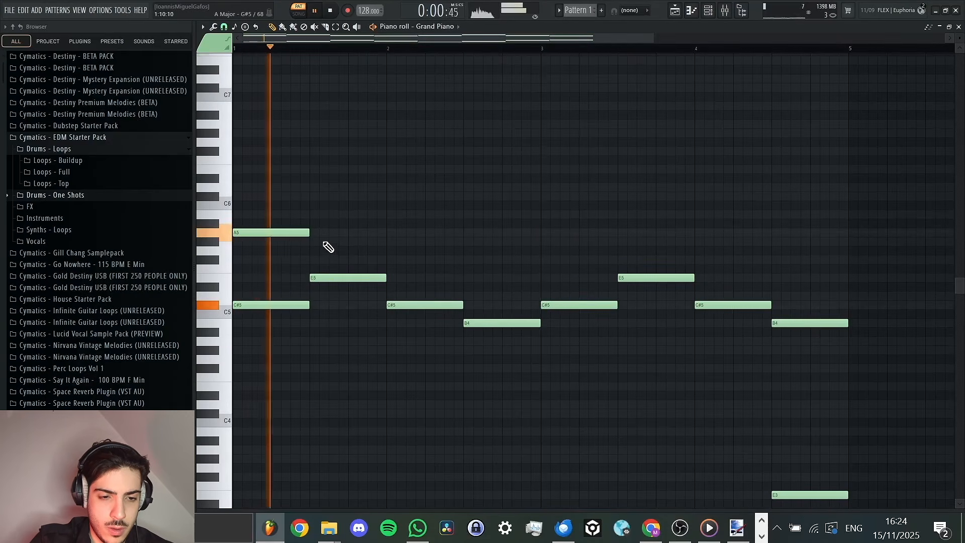
{"action": "left_click", "coordinate": [323, 242]}
{"action": "left_click", "coordinate": [389, 260]}
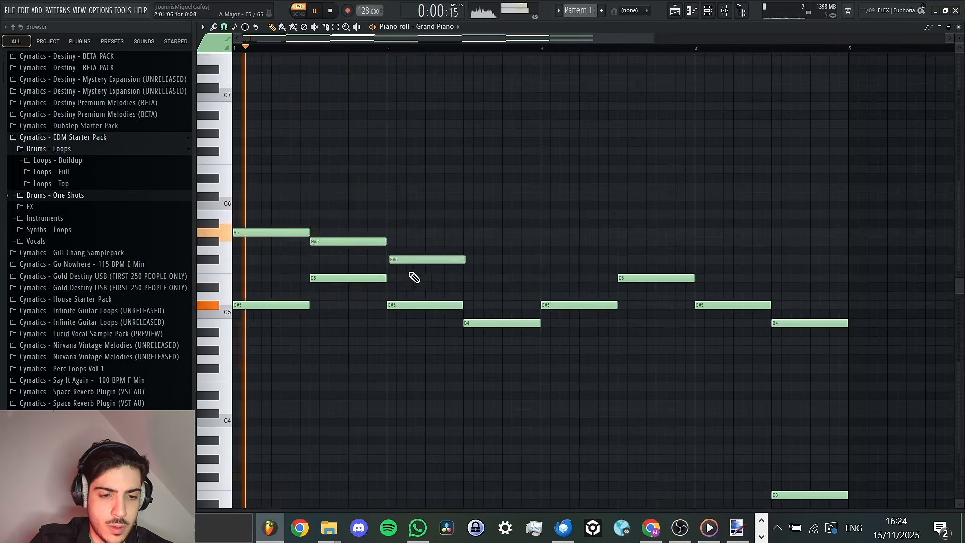
{"action": "left_click_drag", "start_coordinate": [416, 261], "coordinate": [414, 261]}
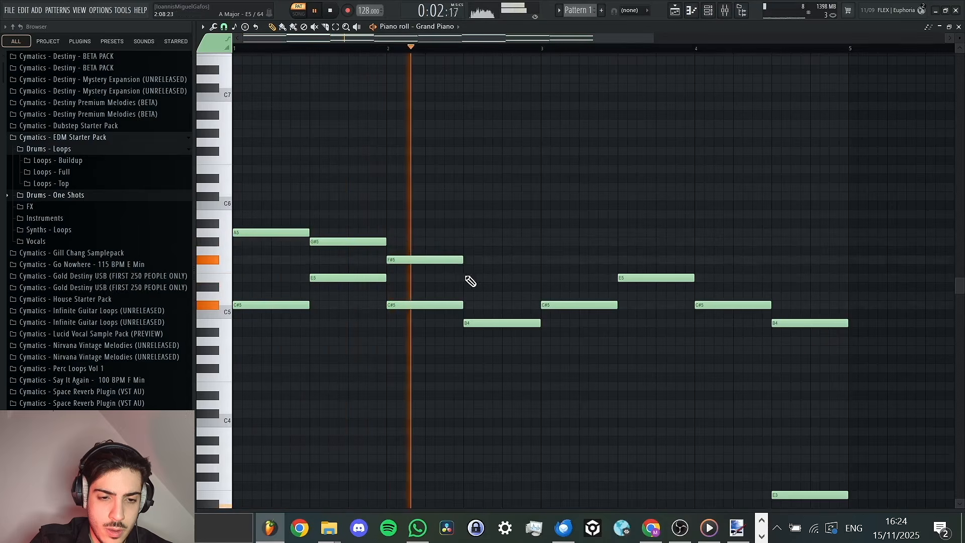
{"action": "left_click", "coordinate": [465, 242]}
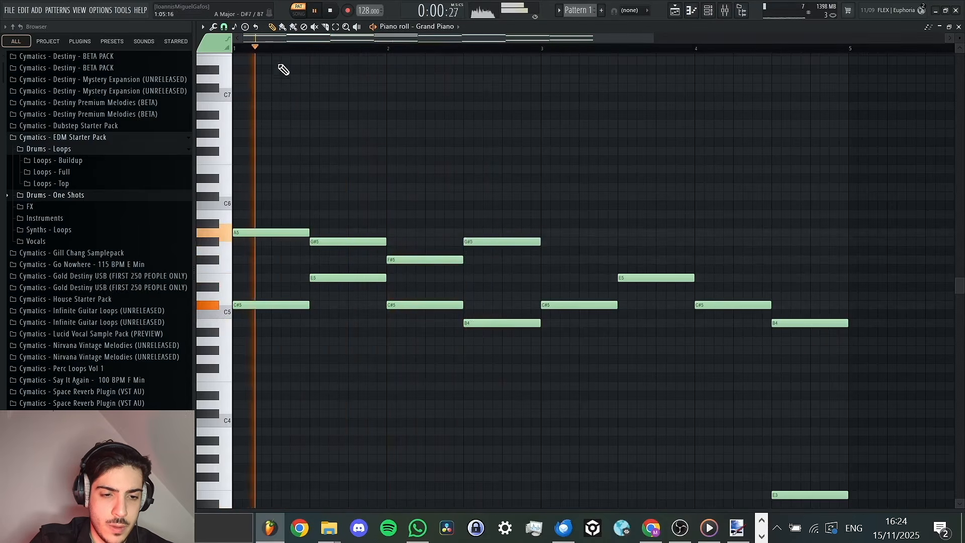
Duplicate the four upper melody notes of bars 1 and 2 to bar 3 and play from there.
{"action": "left_click_drag", "start_coordinate": [521, 201], "coordinate": [287, 267]}
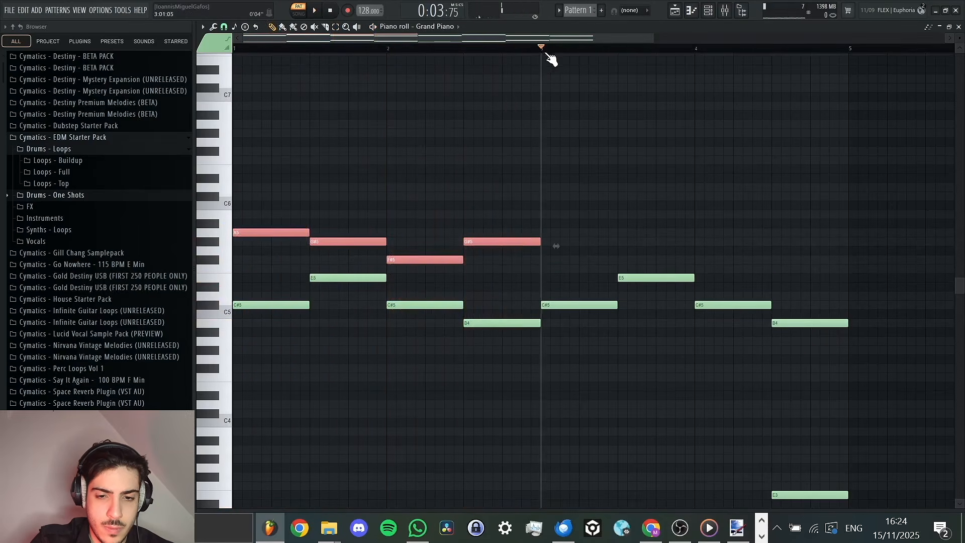
{"action": "key", "text": "ctrl+b"}
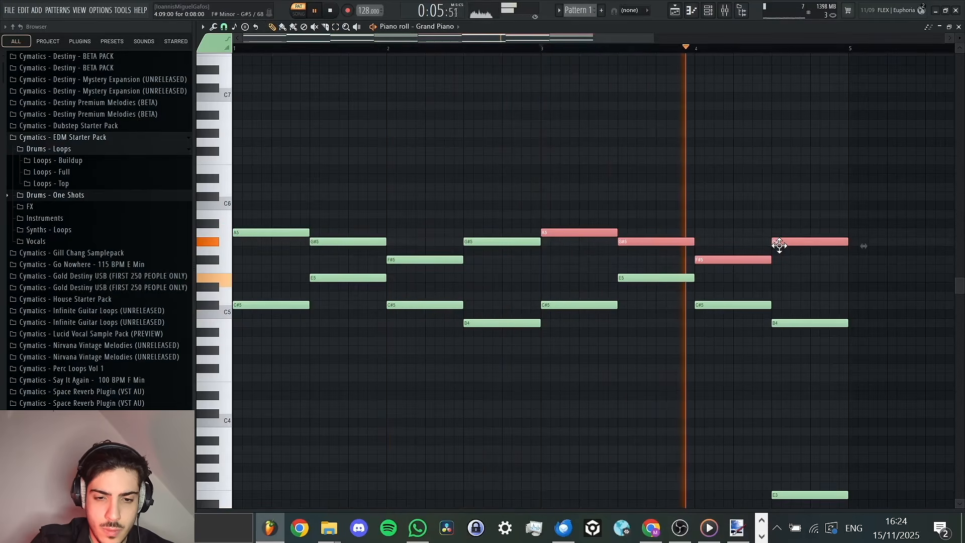
{"action": "key", "text": "space"}
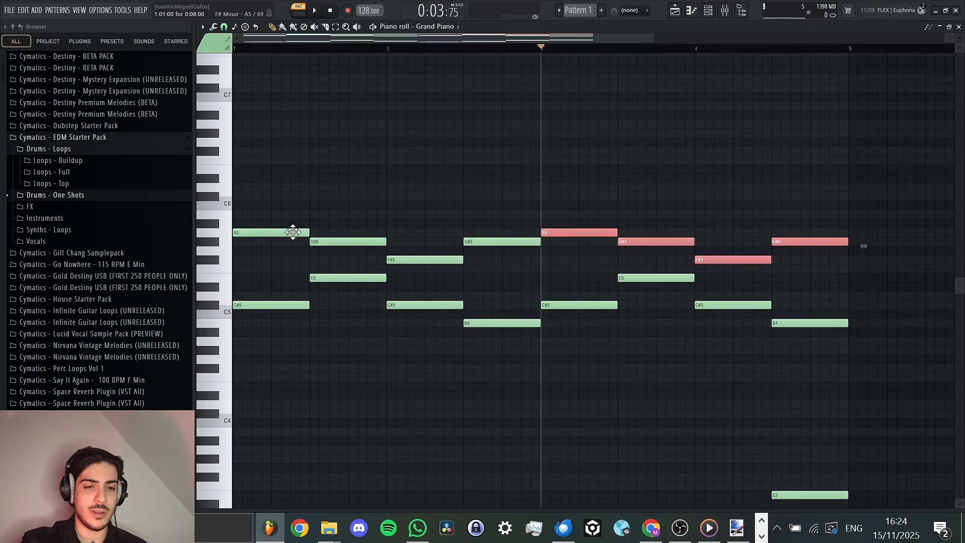
Look over the Grand Piano's bass line, lower melody and upper melody notes.
{"action": "scroll", "coordinate": [463, 171], "scroll_direction": "down", "scroll_amount": 3}
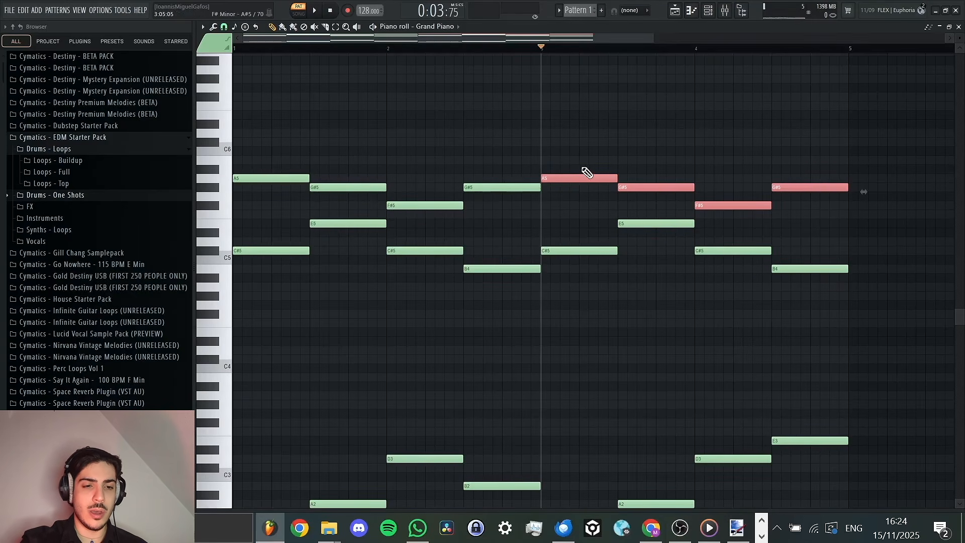
{"action": "scroll", "coordinate": [543, 220], "scroll_direction": "down", "scroll_amount": 2}
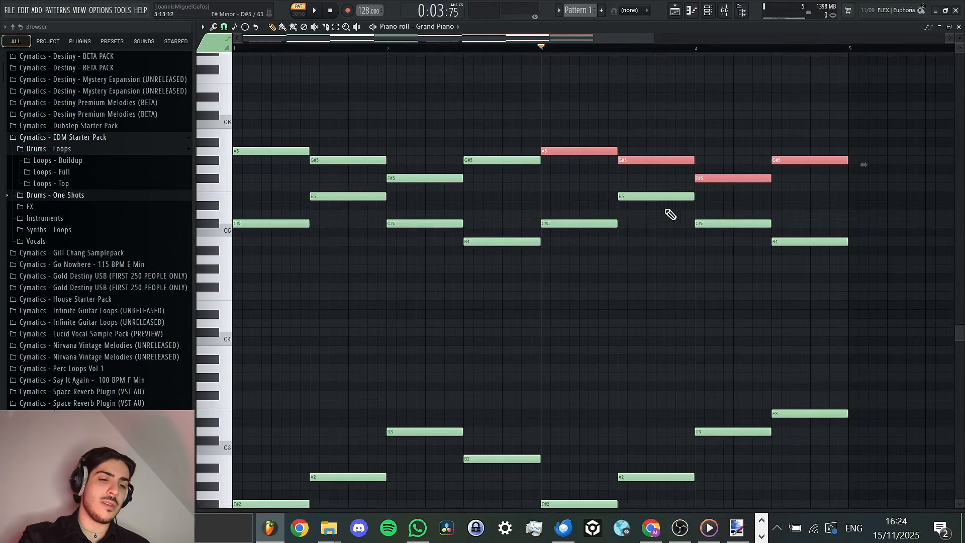
{"action": "scroll", "coordinate": [795, 246], "scroll_direction": "down", "scroll_amount": 3}
{"action": "scroll", "coordinate": [420, 388], "scroll_direction": "down", "scroll_amount": 3}
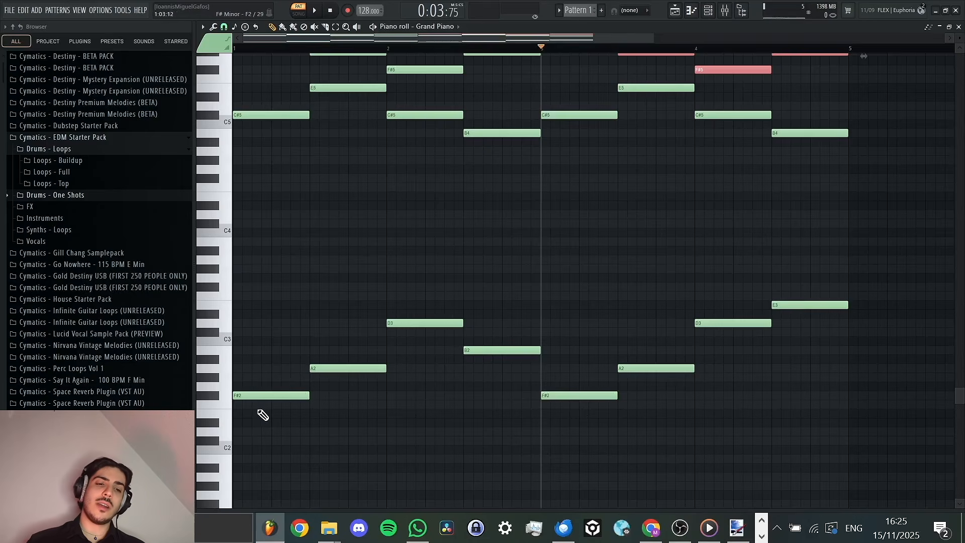
{"action": "scroll", "coordinate": [282, 408], "scroll_direction": "up", "scroll_amount": 2}
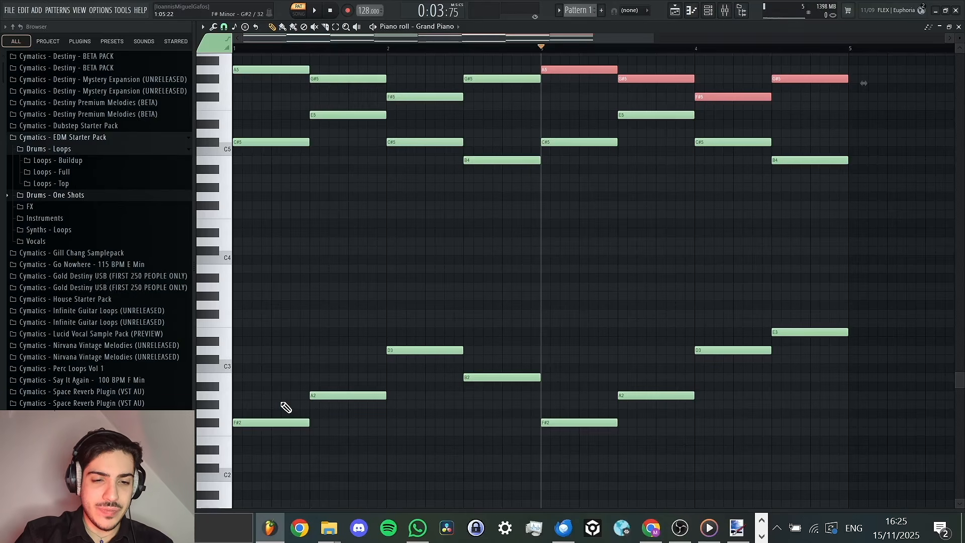
{"action": "scroll", "coordinate": [286, 407], "scroll_direction": "up", "scroll_amount": 6}
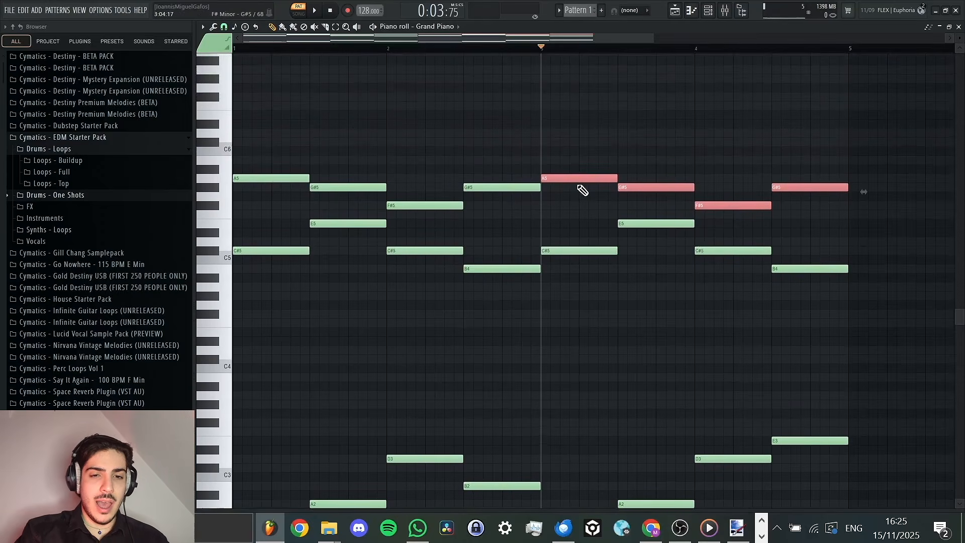
{"action": "scroll", "coordinate": [535, 224], "scroll_direction": "up", "scroll_amount": 6}
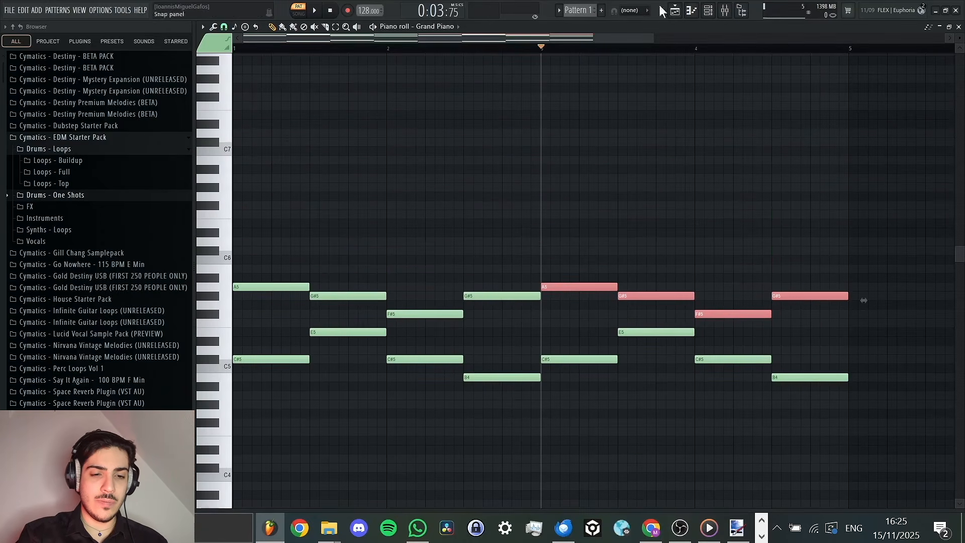
Open Fabrik's piano roll, add a two-beat A6 note at the start of bar 1, and play it.
{"action": "left_click", "coordinate": [708, 11]}
{"action": "left_click", "coordinate": [500, 242]}
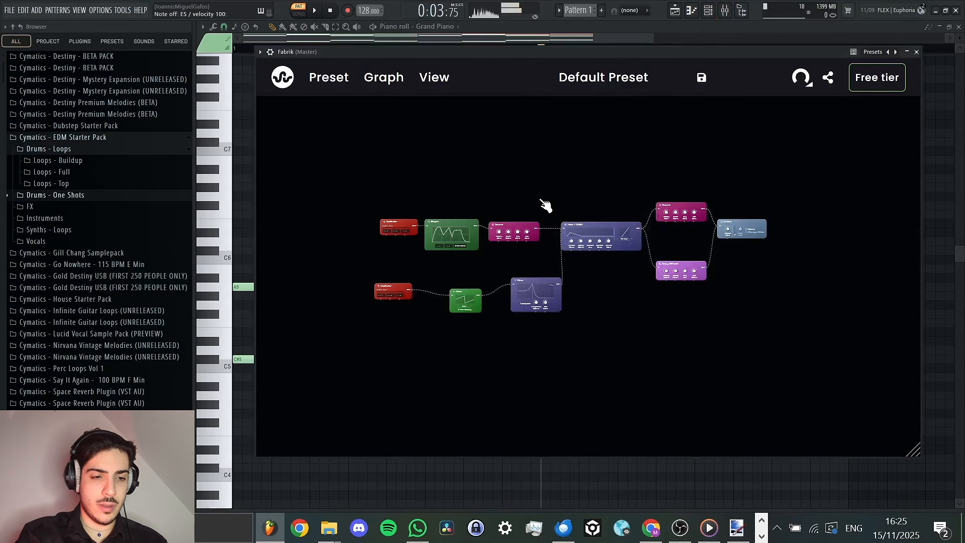
{"action": "left_click", "coordinate": [686, 37]}
{"action": "left_click_drag", "start_coordinate": [262, 167], "coordinate": [261, 179]}
{"action": "left_click", "coordinate": [257, 49]}
{"action": "key", "text": "space"}
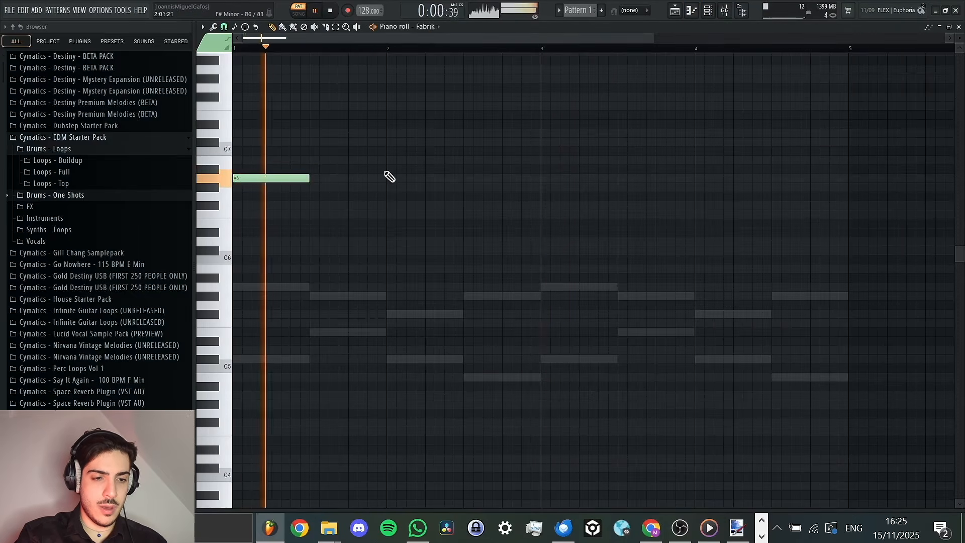
{"action": "key", "text": "space"}
Add a G#6 note right after the A6 in Fabrik's part and shorten it to two steps.
{"action": "left_click", "coordinate": [313, 187]}
{"action": "right_click", "coordinate": [319, 188]}
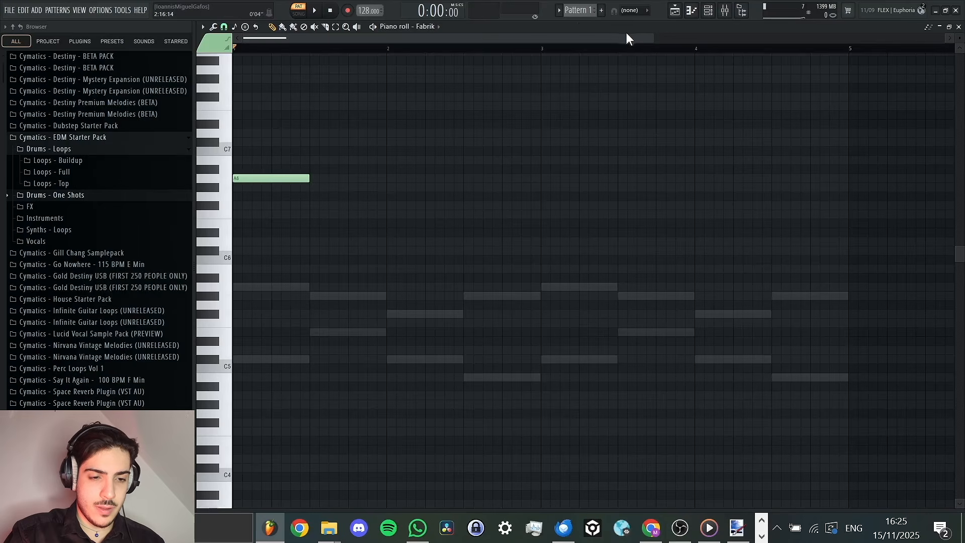
{"action": "left_click_drag", "start_coordinate": [653, 38], "coordinate": [459, 38]}
{"action": "key", "text": "space"}
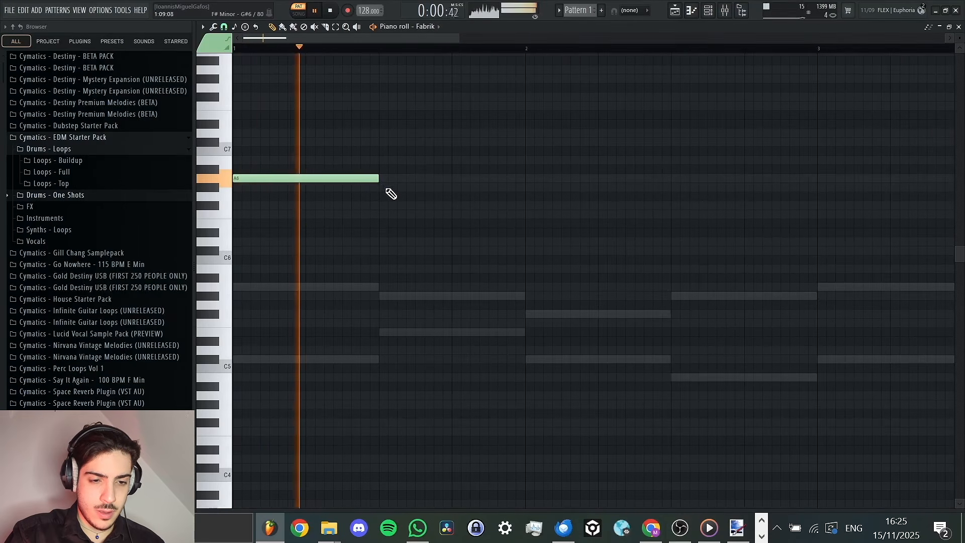
{"action": "left_click", "coordinate": [380, 188]}
{"action": "left_click_drag", "start_coordinate": [523, 188], "coordinate": [415, 191]}
{"action": "key", "text": "space"}
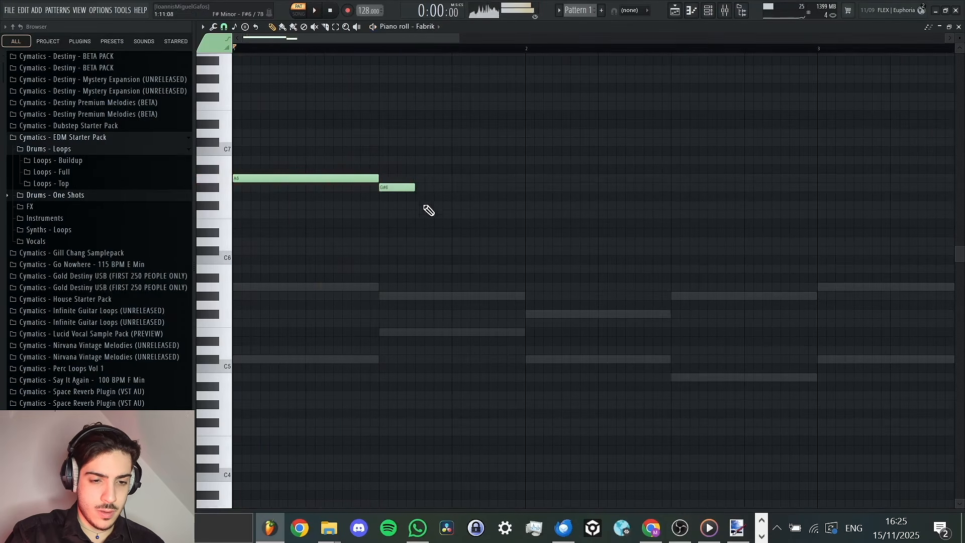
Add a two-step E6 note on the last beat of bar 1, lengthen the G#6 to three steps, and play the phrase.
{"action": "left_click_drag", "start_coordinate": [454, 215], "coordinate": [451, 231]}
{"action": "key", "text": "space"}
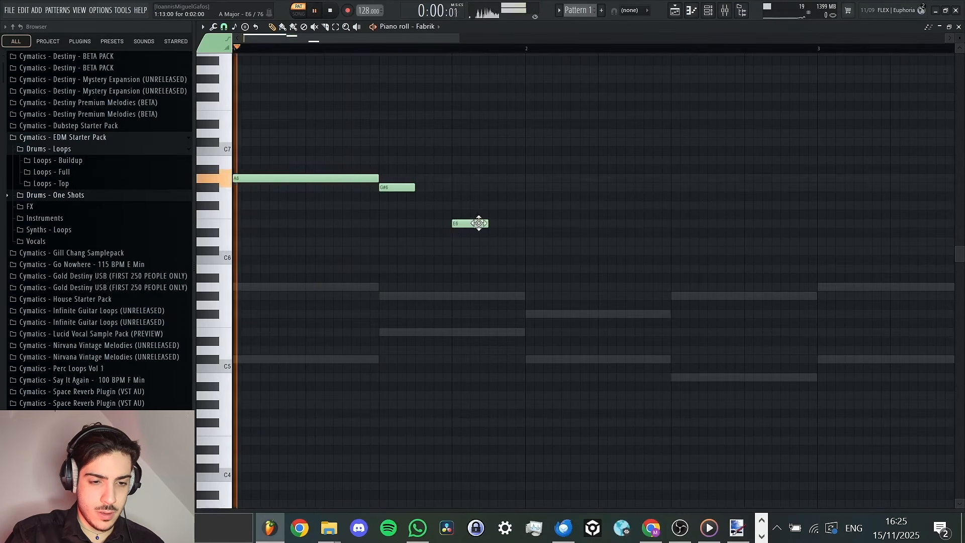
{"action": "left_click_drag", "start_coordinate": [416, 190], "coordinate": [472, 223]}
{"action": "key", "text": "space"}
{"action": "key", "text": "space"}
{"action": "key", "text": "space"}
{"action": "key", "text": "space"}
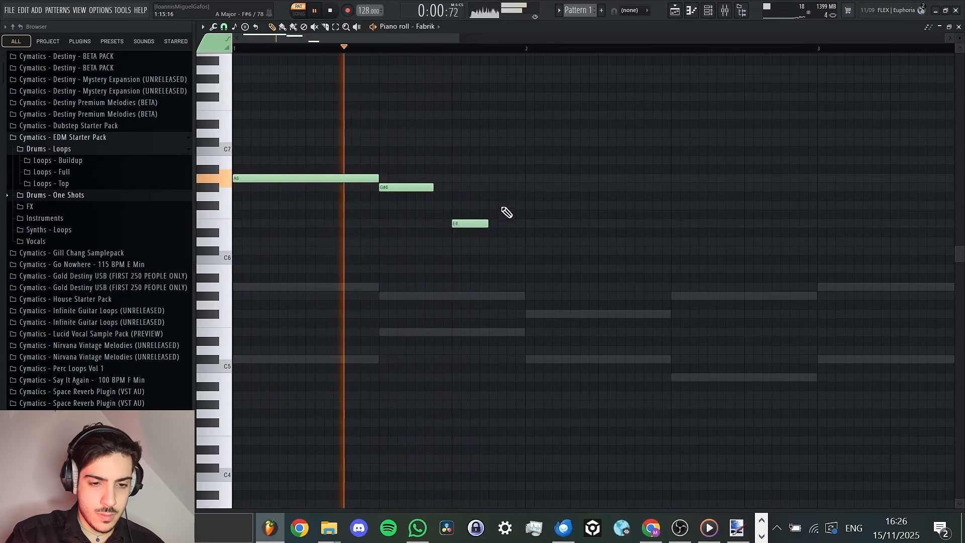
Add an F#6 note after the E6 lasting until the middle of bar 2, and extend the G#6 to meet the E6.
{"action": "left_click", "coordinate": [497, 206]}
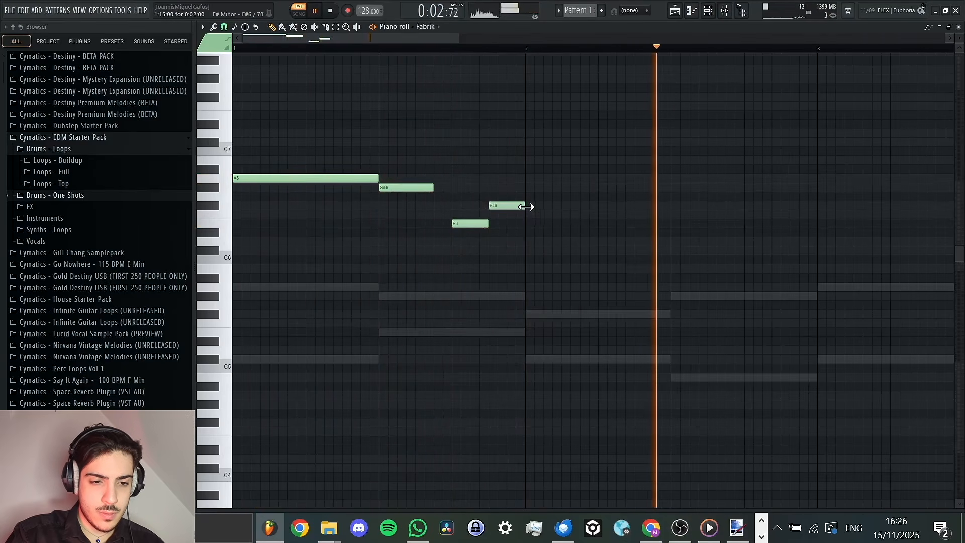
{"action": "left_click_drag", "start_coordinate": [525, 206], "coordinate": [596, 206]}
{"action": "left_click_drag", "start_coordinate": [434, 188], "coordinate": [451, 189]}
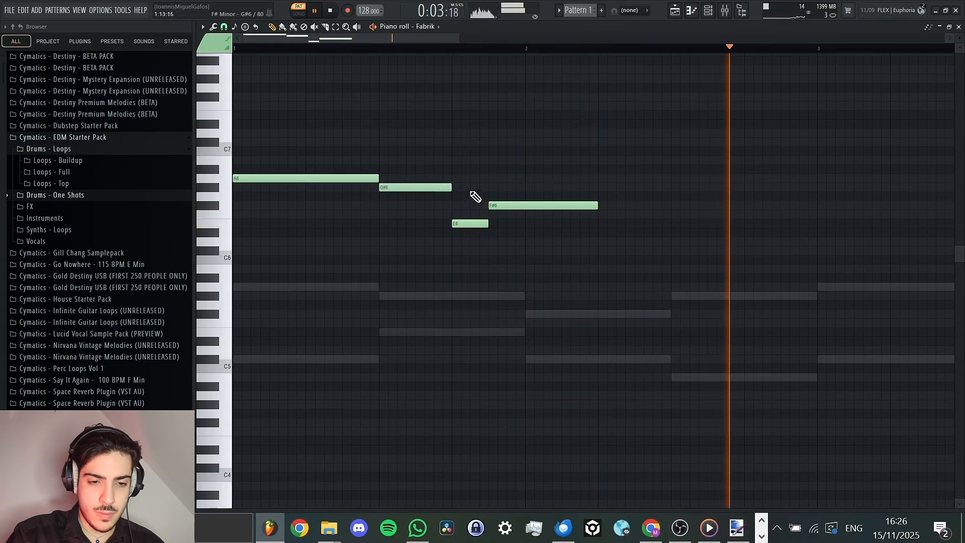
{"action": "left_click_drag", "start_coordinate": [597, 205], "coordinate": [671, 206]}
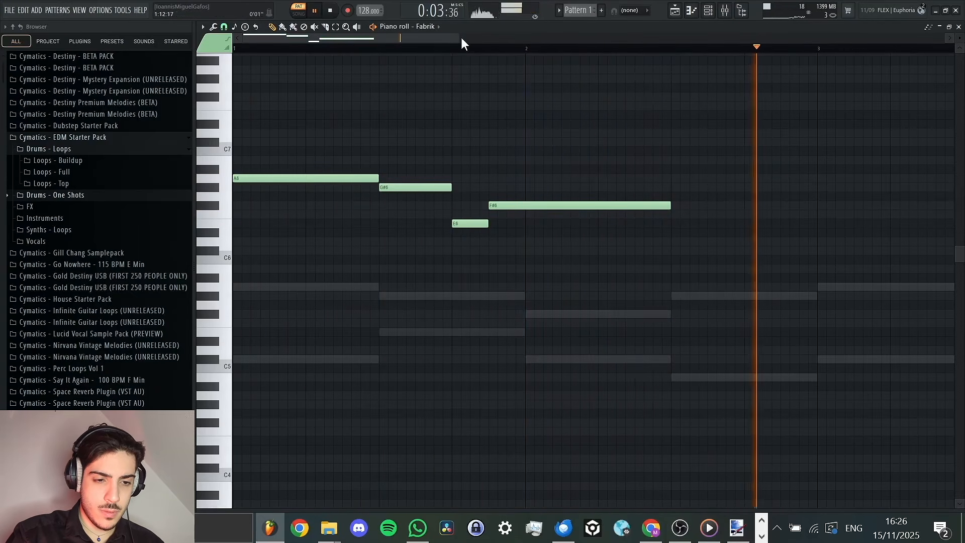
Select all four Fabrik melody notes, duplicate them to bar 3, and play the copy.
{"action": "left_click_drag", "start_coordinate": [460, 39], "coordinate": [571, 39]}
{"action": "left_click", "coordinate": [336, 27]}
{"action": "key", "text": "ctrl+a"}
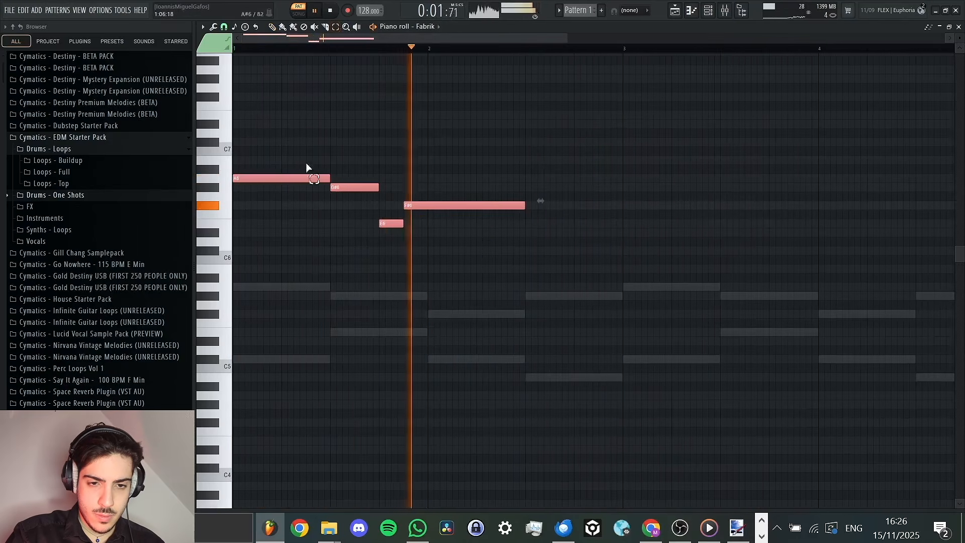
{"action": "key", "text": "space"}
{"action": "left_click", "coordinate": [624, 49]}
{"action": "key", "text": "ctrl+b"}
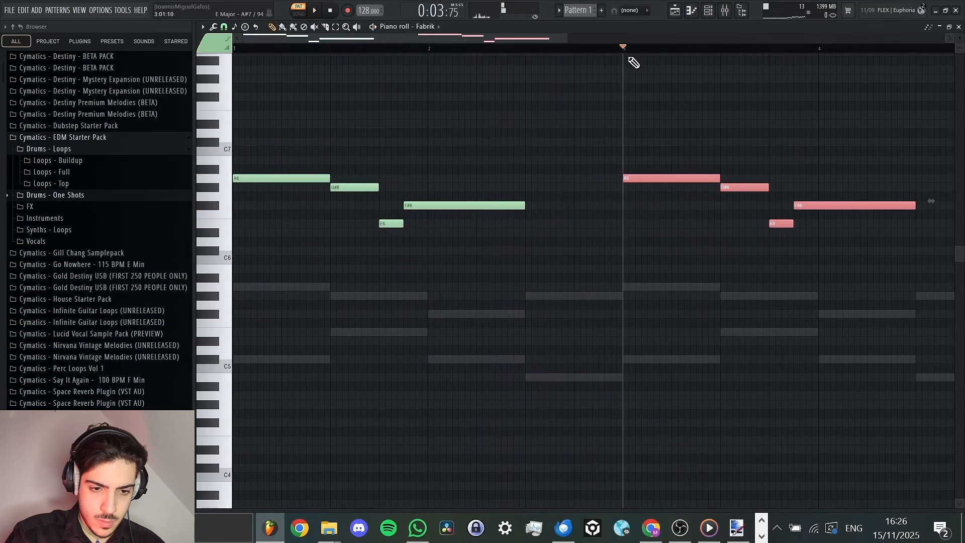
{"action": "key", "text": "space"}
{"action": "key", "text": "space"}
Replace the final F#6 of the repeated phrase with a ten-step C#6 note and play the result.
{"action": "left_click", "coordinate": [517, 250]}
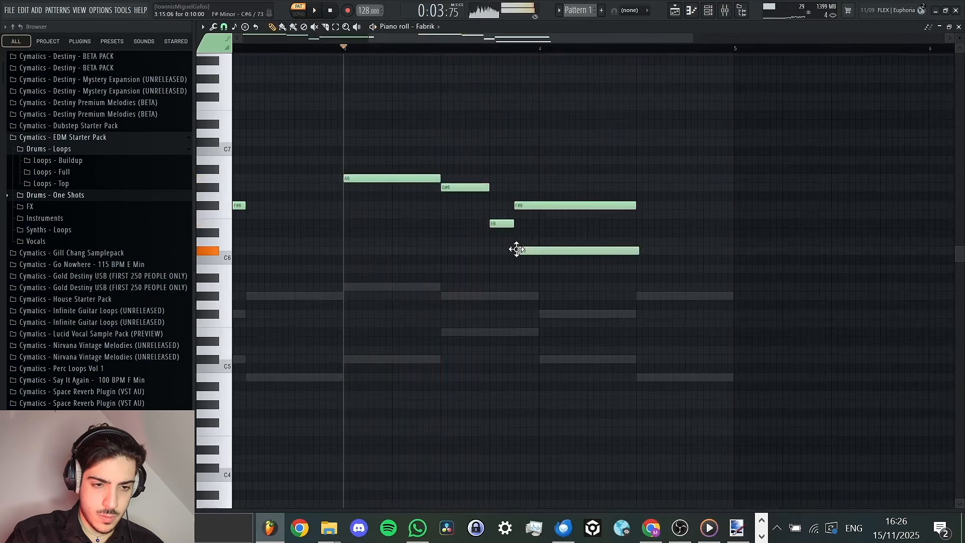
{"action": "right_click", "coordinate": [546, 206]}
{"action": "key", "text": "space"}
{"action": "left_click_drag", "start_coordinate": [505, 39], "coordinate": [365, 43]}
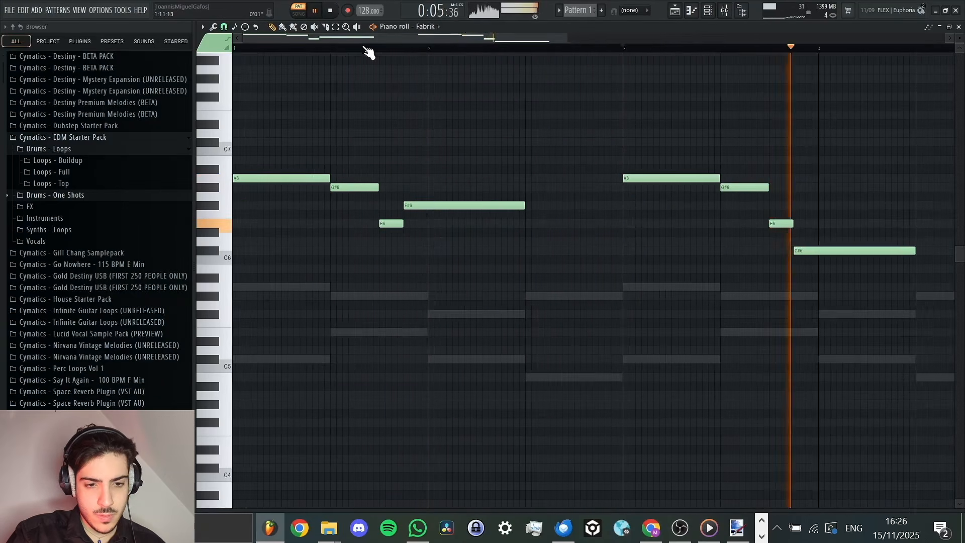
{"action": "key", "text": "space"}
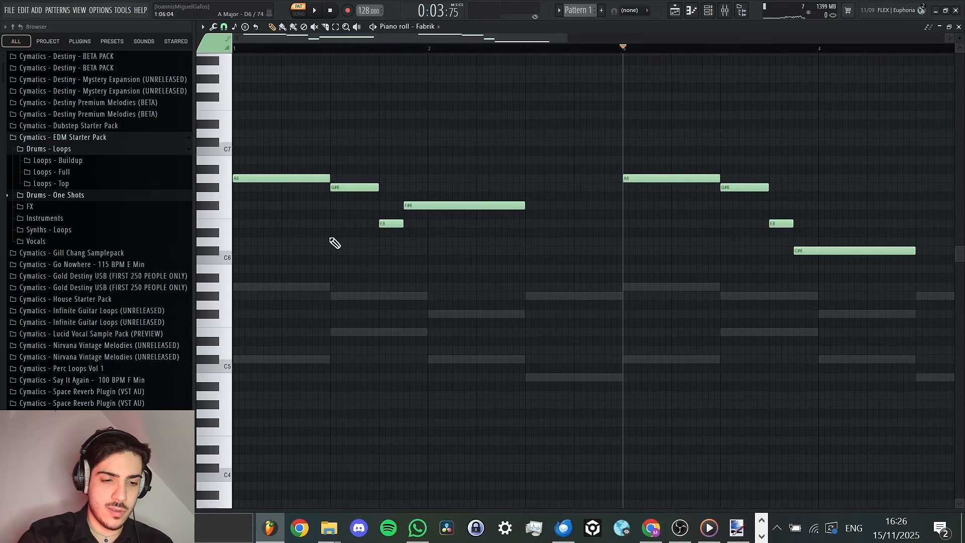
{"action": "left_click_drag", "start_coordinate": [566, 38], "coordinate": [465, 38]}
{"action": "left_click_drag", "start_coordinate": [244, 287], "coordinate": [235, 287]}
{"action": "right_click", "coordinate": [311, 288]}
{"action": "left_click", "coordinate": [265, 179]}
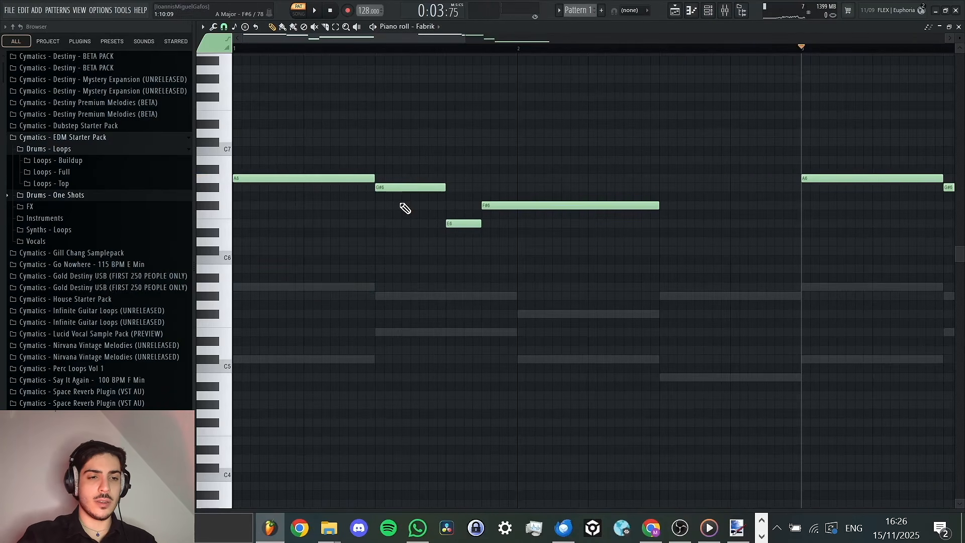
{"action": "left_click", "coordinate": [384, 187]}
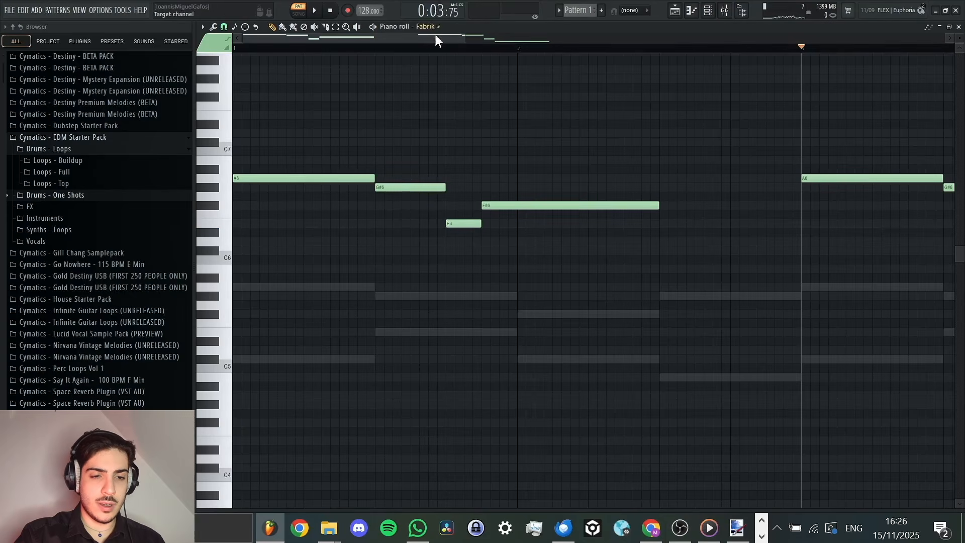
Play the repeated Fabrik phrase from bar 3.
{"action": "left_click_drag", "start_coordinate": [441, 38], "coordinate": [607, 66]}
{"action": "key", "text": "space"}
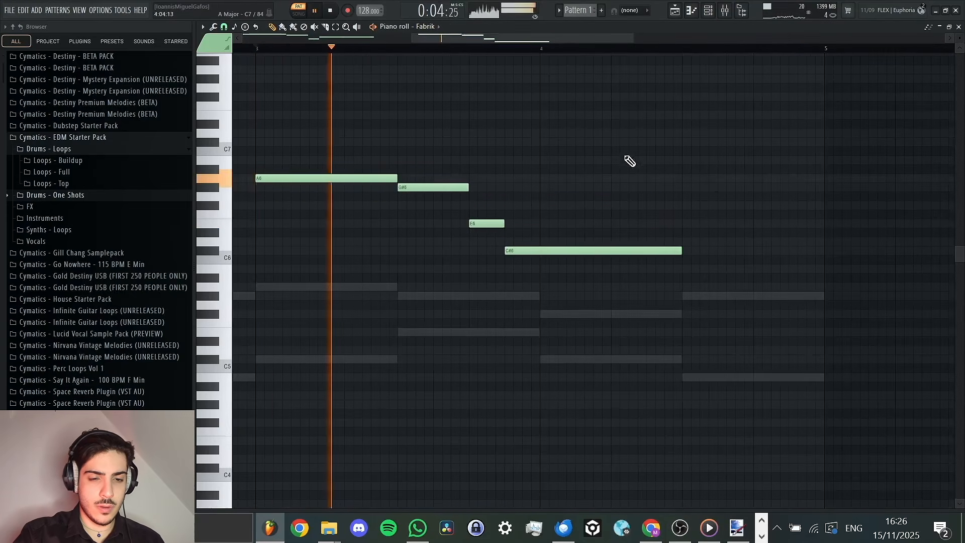
{"action": "key", "text": "space"}
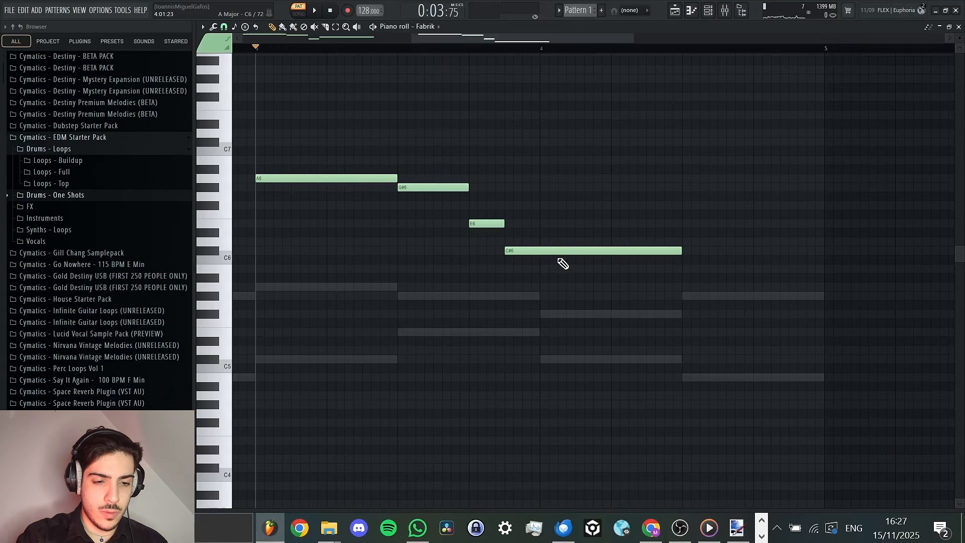
Move the repeat's G#6 down to B5 and its E6 up to C#7, and play from bar 3.
{"action": "left_click_drag", "start_coordinate": [436, 187], "coordinate": [436, 270]}
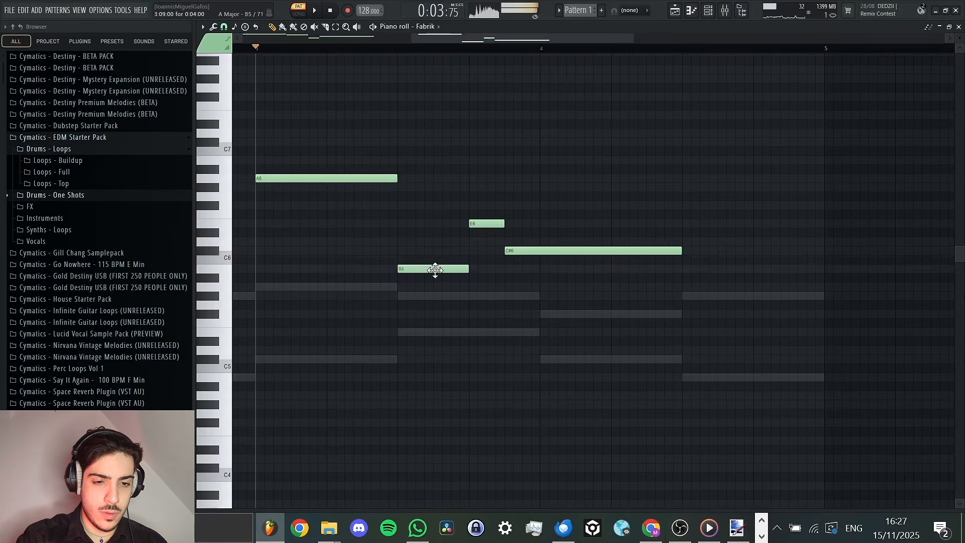
{"action": "left_click_drag", "start_coordinate": [486, 223], "coordinate": [476, 134]}
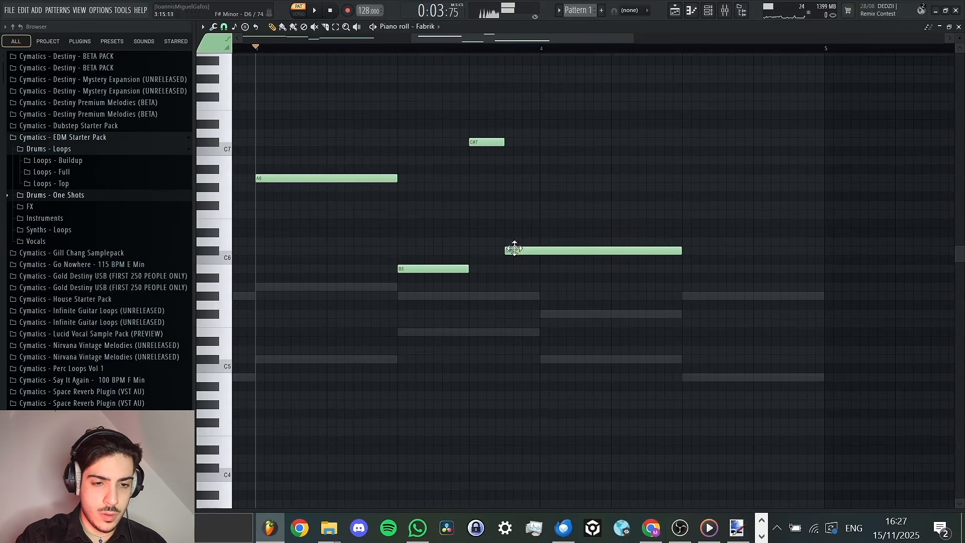
{"action": "key", "text": "space"}
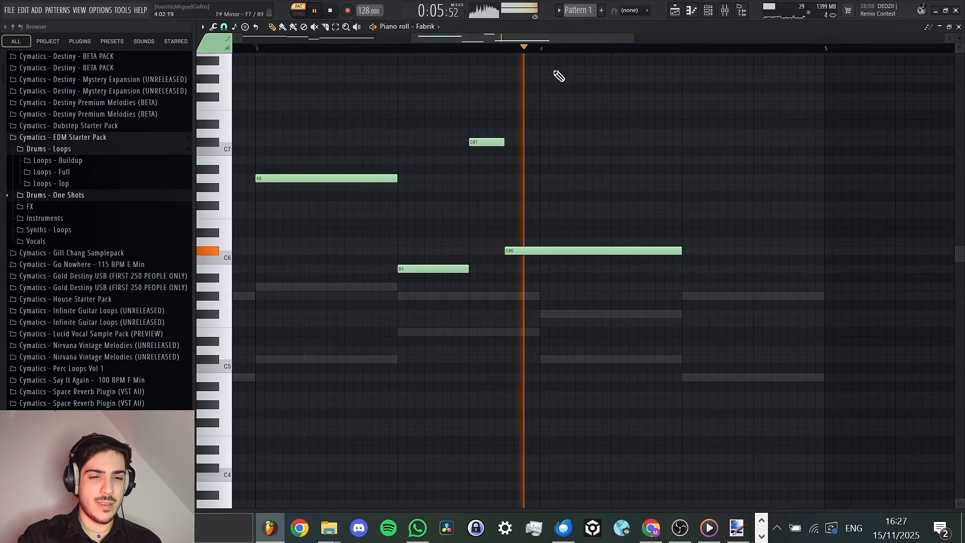
{"action": "key", "text": "space"}
Play the whole four-bar Fabrik melody from the start of bar 1.
{"action": "left_click_drag", "start_coordinate": [511, 40], "coordinate": [317, 52]}
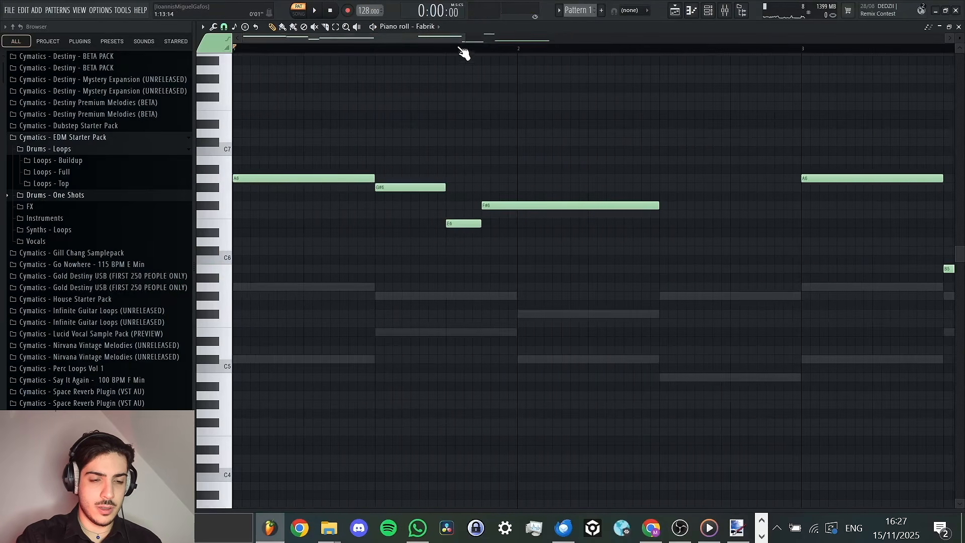
{"action": "scroll", "coordinate": [815, 67], "scroll_direction": "down", "scroll_amount": 4}
{"action": "key", "text": "space"}
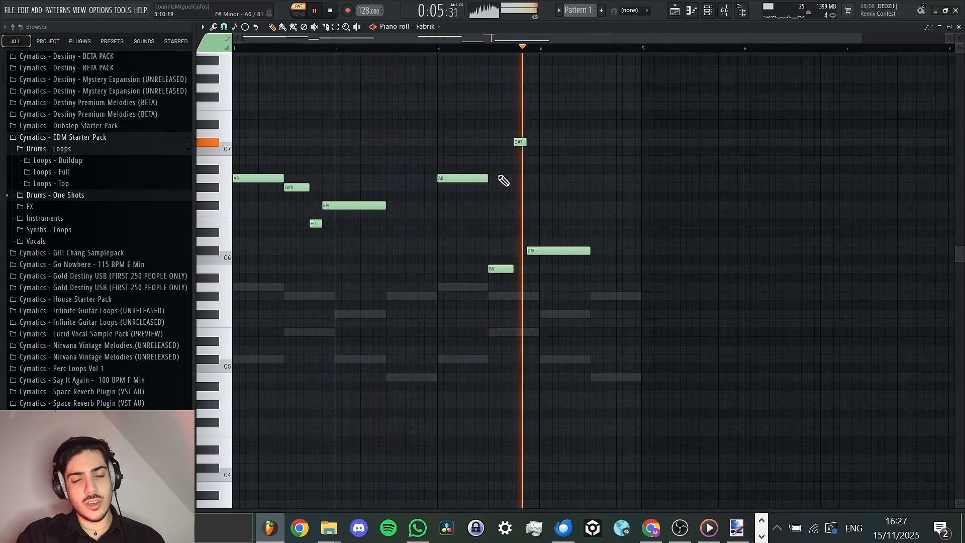
{"action": "key", "text": "space"}
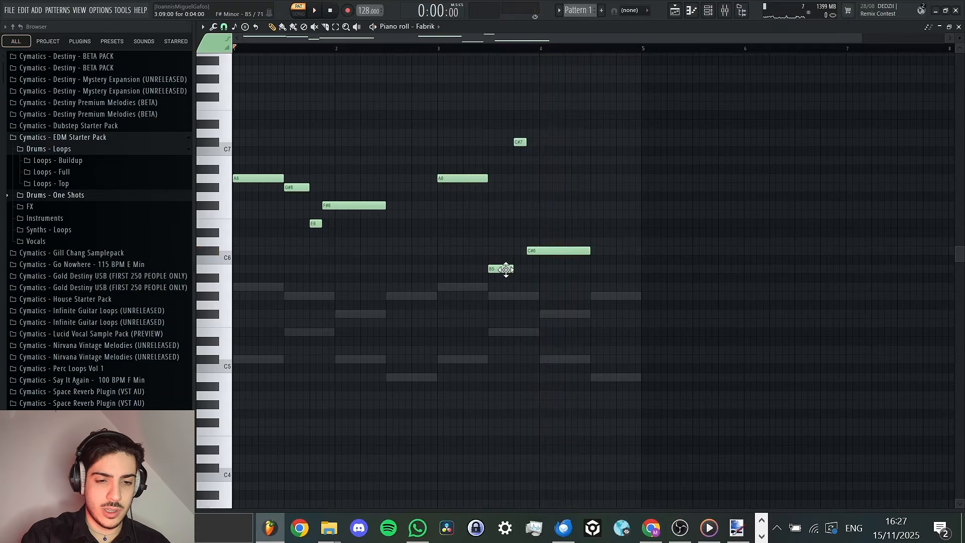
Shorten the bar 3 A6 note to six steps and shift the following B5 and C#7 notes two steps earlier.
{"action": "left_click_drag", "start_coordinate": [486, 179], "coordinate": [471, 179]}
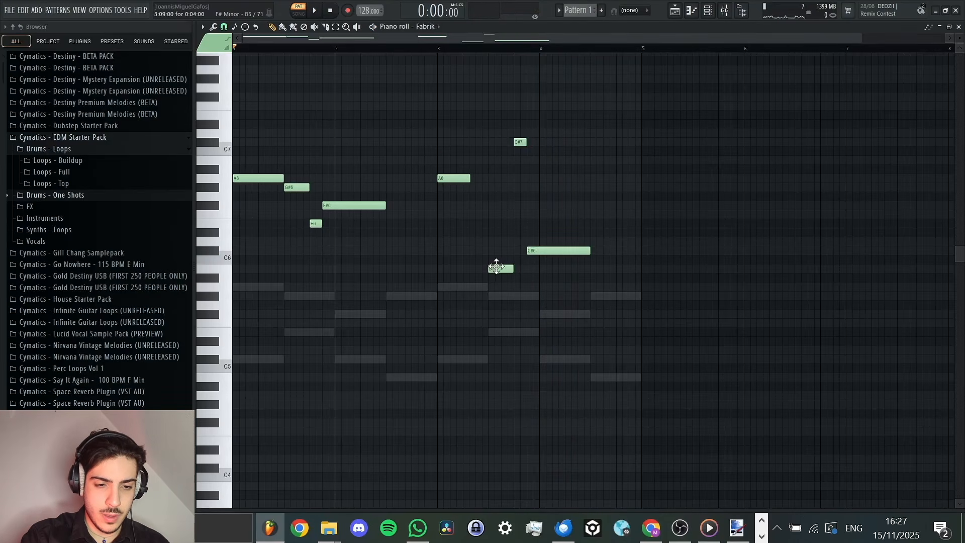
{"action": "left_click_drag", "start_coordinate": [499, 269], "coordinate": [482, 270]}
{"action": "left_click_drag", "start_coordinate": [470, 179], "coordinate": [475, 179]}
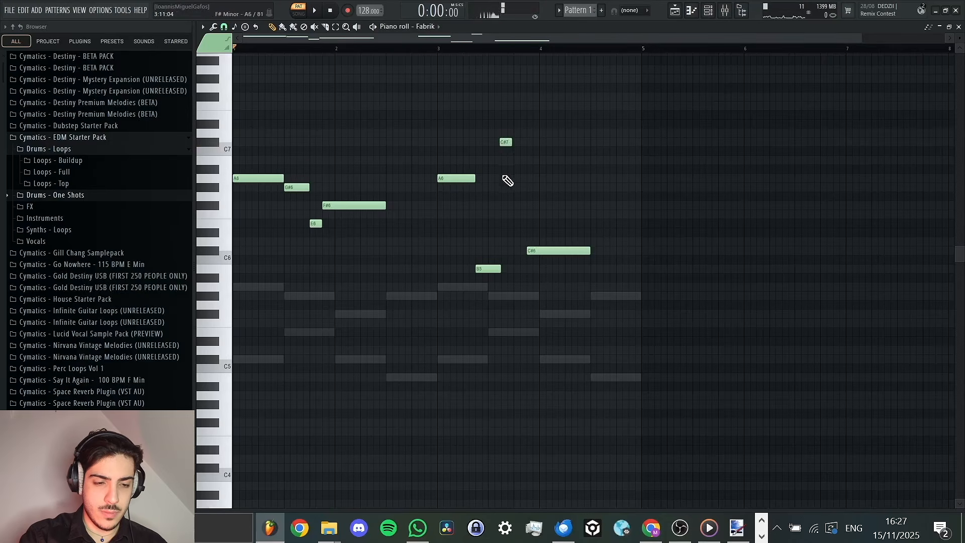
Nudge the high C#7 note slightly later and play the melody back.
{"action": "key", "text": "space"}
{"action": "left_click", "coordinate": [506, 142]}
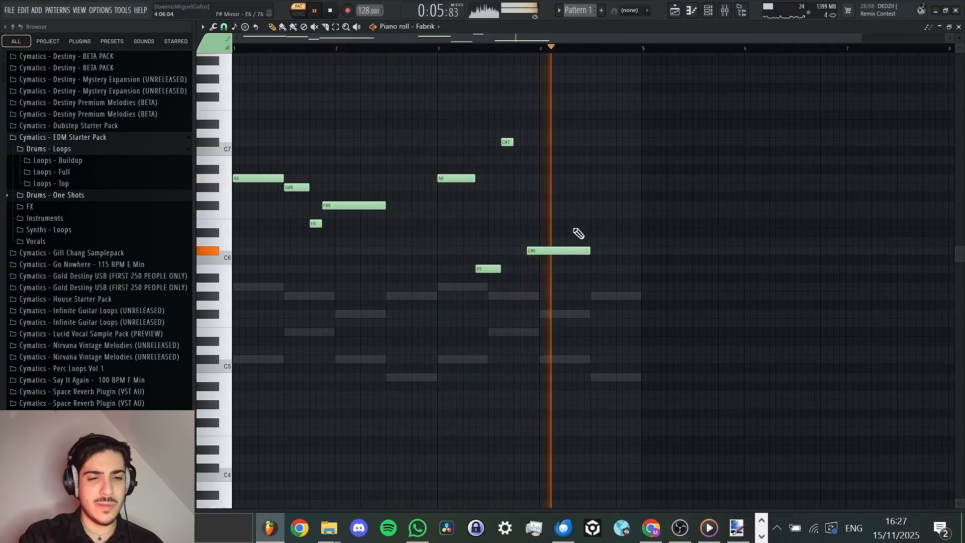
{"action": "key", "text": "space"}
Replace the A6 note at bar 3 with a two-beat A6 note and delete the B5, C#7 and C#6 notes after it.
{"action": "left_click_drag", "start_coordinate": [872, 37], "coordinate": [796, 53]}
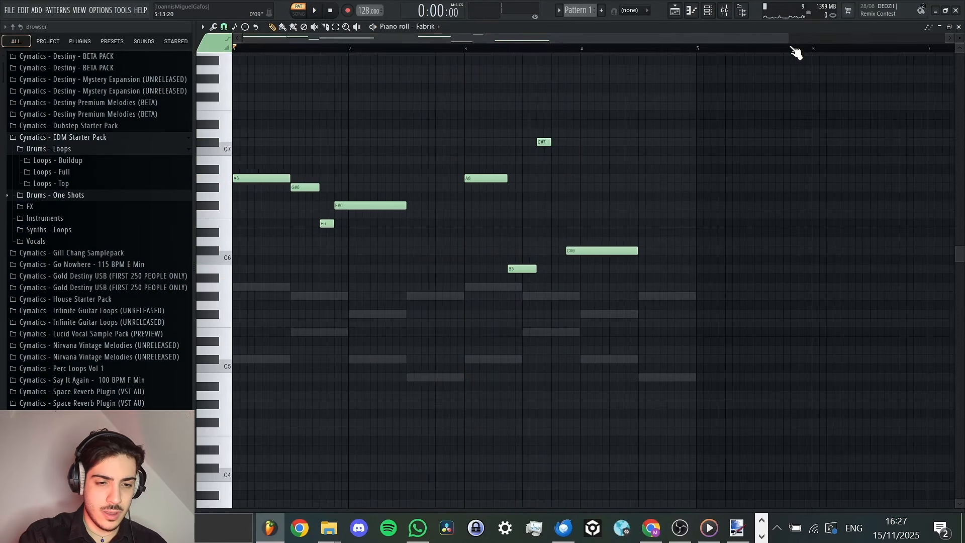
{"action": "left_click", "coordinate": [248, 179]}
{"action": "right_click", "coordinate": [467, 179]}
{"action": "left_click", "coordinate": [466, 178]}
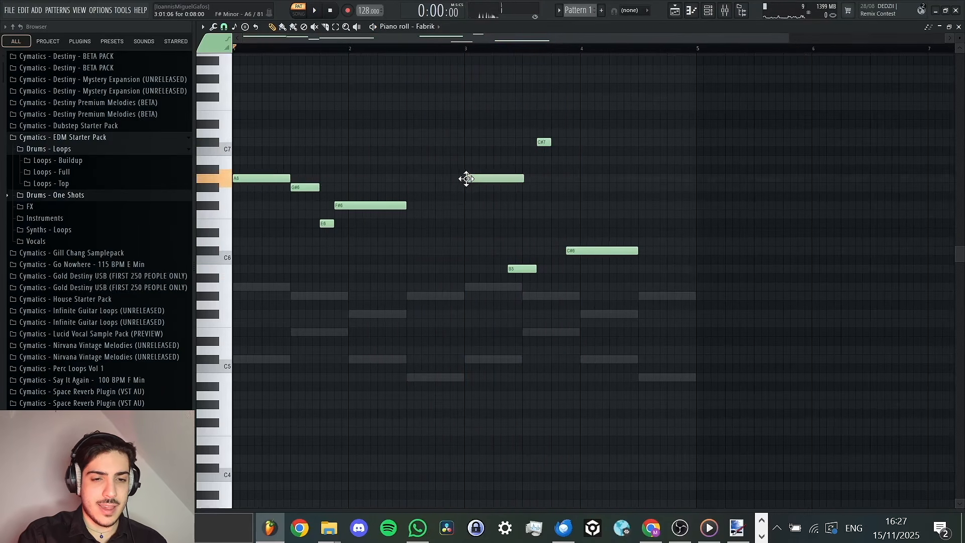
{"action": "right_click", "coordinate": [518, 268]}
{"action": "right_click", "coordinate": [575, 250]}
{"action": "right_click", "coordinate": [545, 142]}
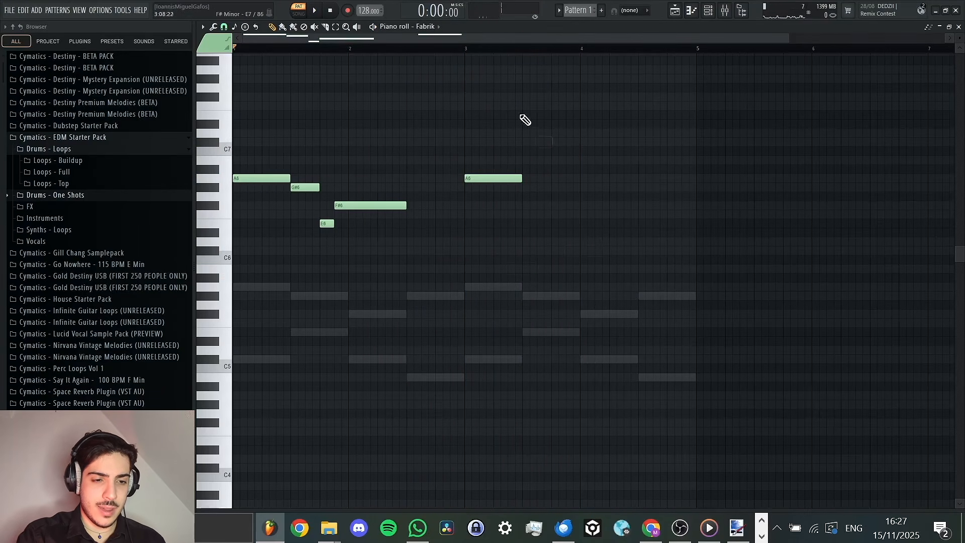
Copy the G#6, E6 and F#6 notes of the first phrase and paste them right after the A6 note in bar 3.
{"action": "left_click", "coordinate": [336, 27]}
{"action": "left_click_drag", "start_coordinate": [308, 157], "coordinate": [392, 254]}
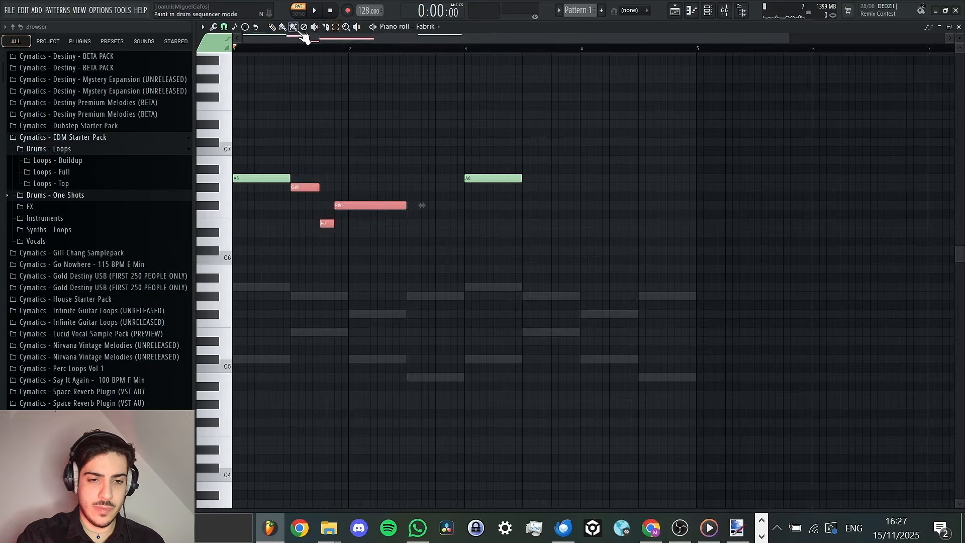
{"action": "left_click", "coordinate": [272, 27]}
{"action": "left_click", "coordinate": [524, 48]}
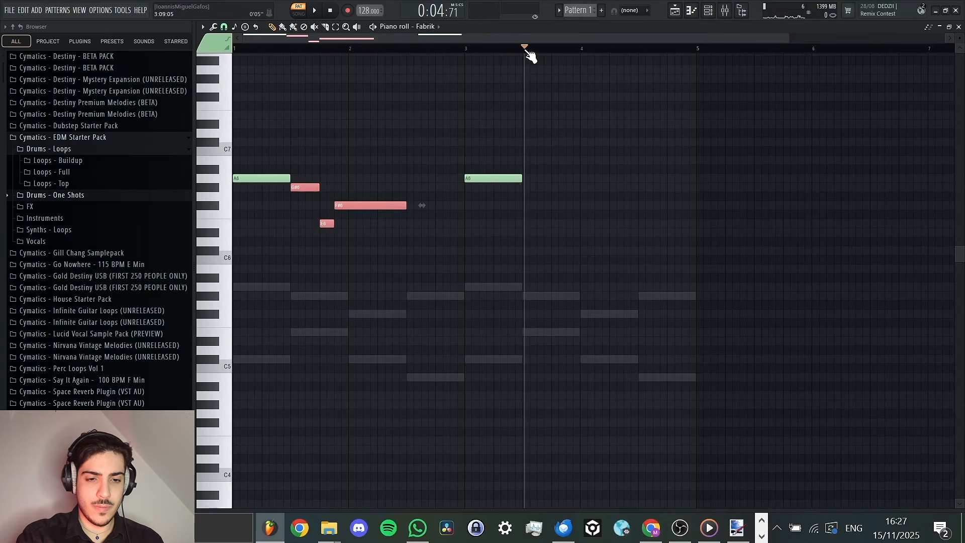
{"action": "key", "text": "ctrl+c"}
{"action": "key", "text": "ctrl+v"}
Lower the last pasted note to C#6 and play the pattern back.
{"action": "key", "text": "space"}
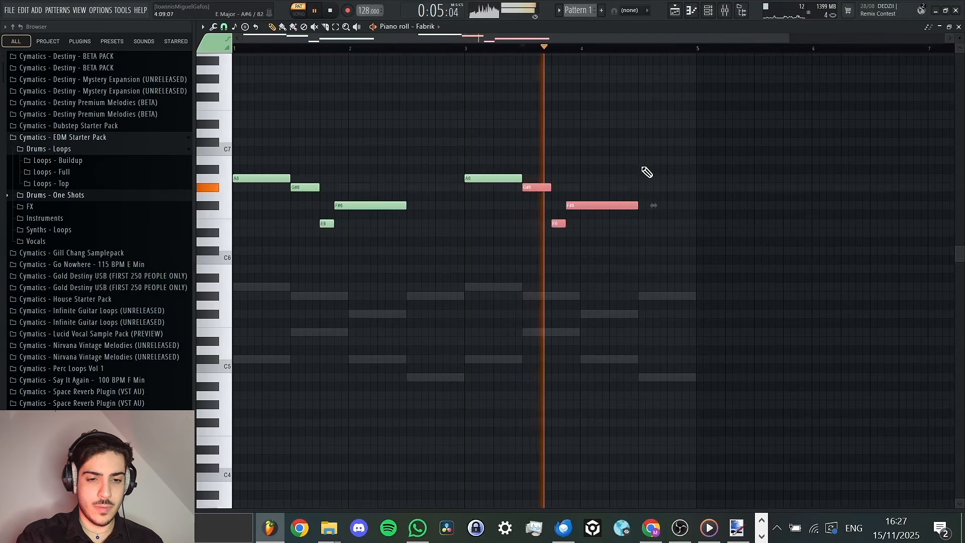
{"action": "key", "text": "space"}
{"action": "left_click_drag", "start_coordinate": [586, 206], "coordinate": [588, 262]}
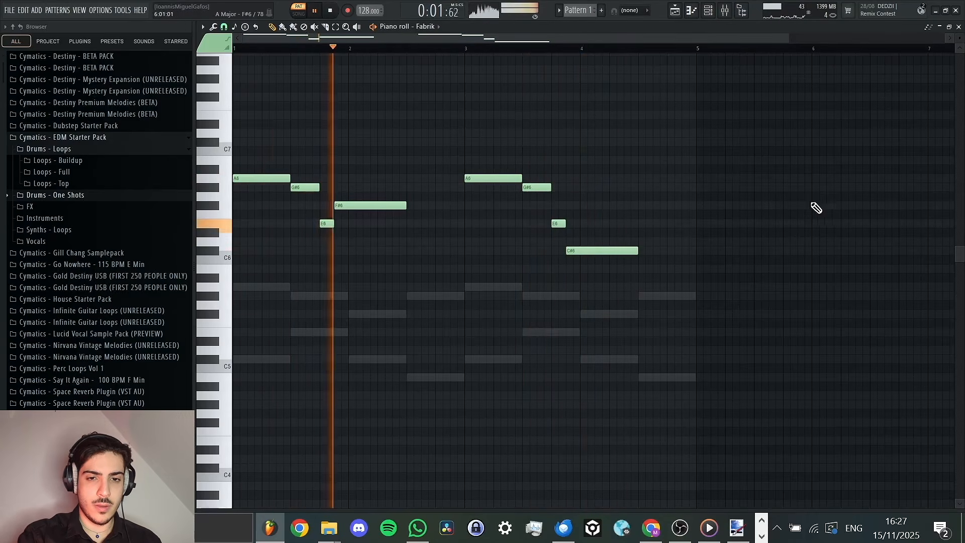
{"action": "key", "text": "space"}
Check the channel volumes in the Channel rack and listen to the melody together with the piano chords.
{"action": "left_click", "coordinate": [709, 11]}
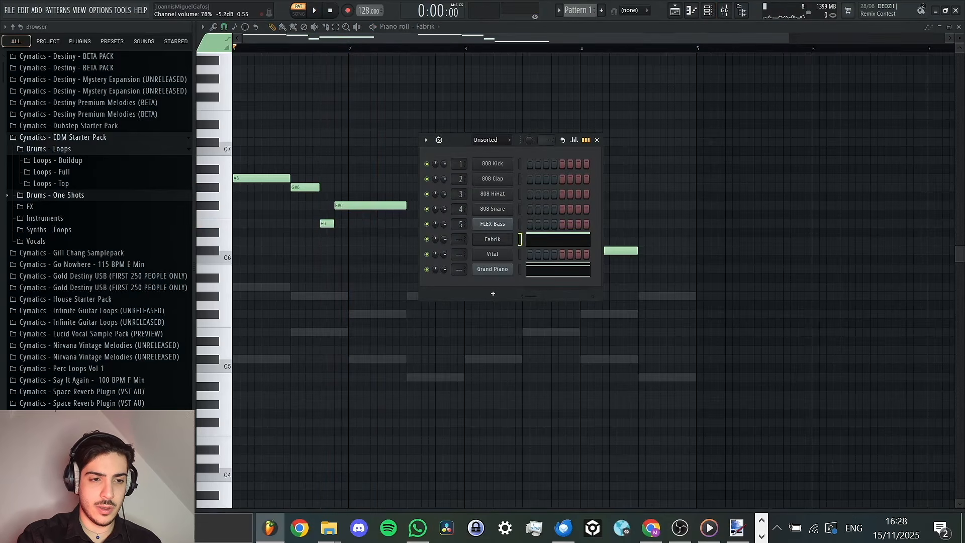
{"action": "key", "text": "space"}
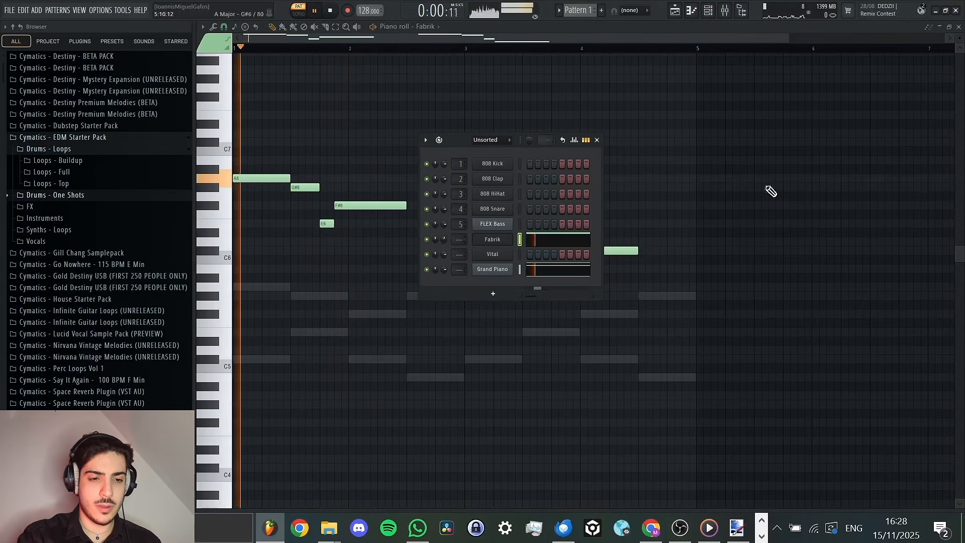
{"action": "left_click", "coordinate": [492, 34]}
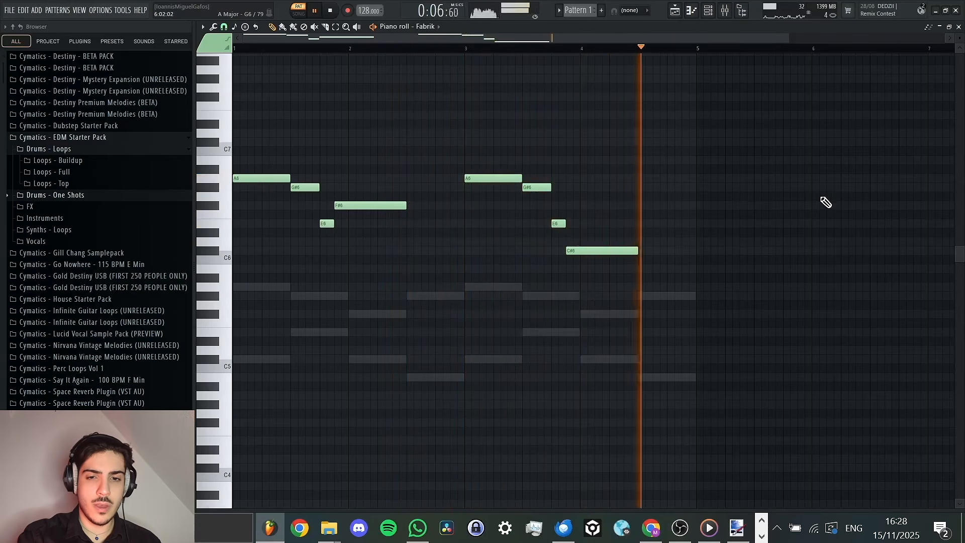
{"action": "key", "text": "space"}
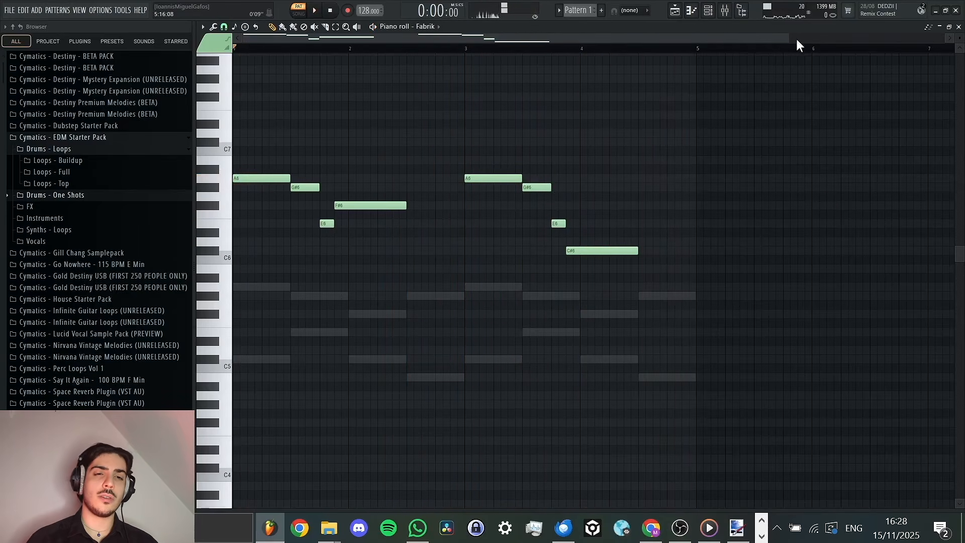
Fill the gap before bar 3 with a one-beat C#6 note followed by a one-beat E6 note.
{"action": "left_click_drag", "start_coordinate": [792, 39], "coordinate": [623, 89]}
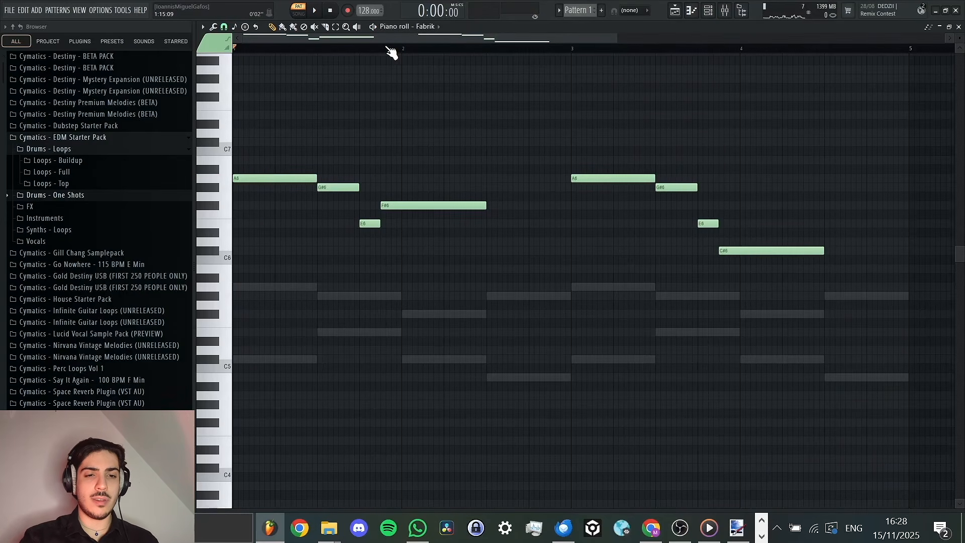
{"action": "left_click", "coordinate": [486, 50]}
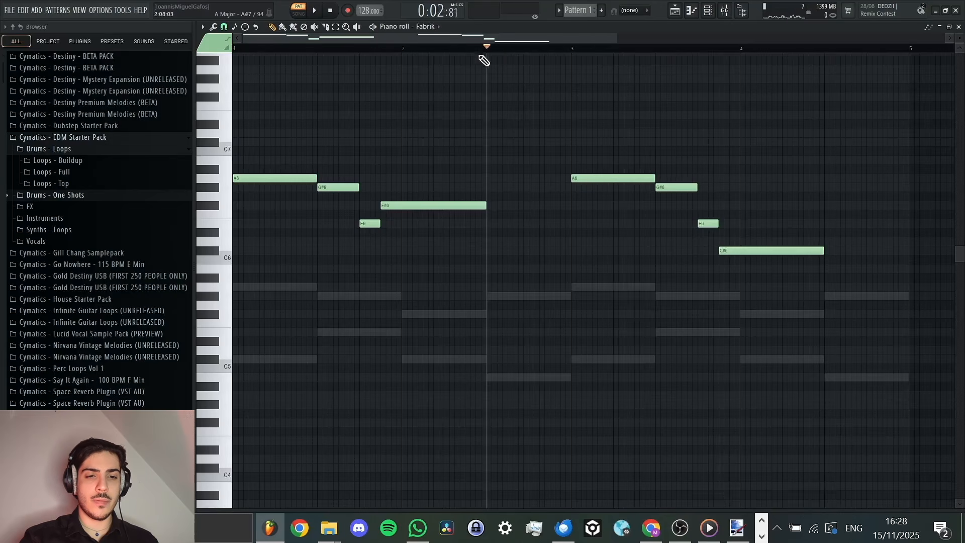
{"action": "left_click", "coordinate": [555, 50]}
{"action": "mouse_move", "coordinate": [559, 56]}
{"action": "left_mouse_down"}
{"action": "mouse_move", "coordinate": [575, 55]}
{"action": "mouse_move", "coordinate": [490, 57]}
{"action": "left_mouse_up"}
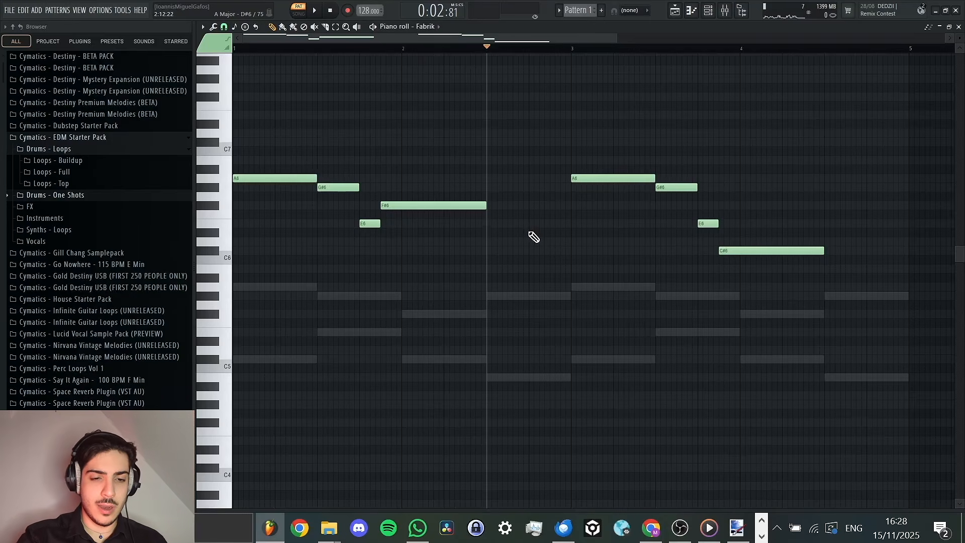
{"action": "left_click_drag", "start_coordinate": [490, 259], "coordinate": [493, 251]}
{"action": "left_click_drag", "start_coordinate": [592, 253], "coordinate": [520, 257]}
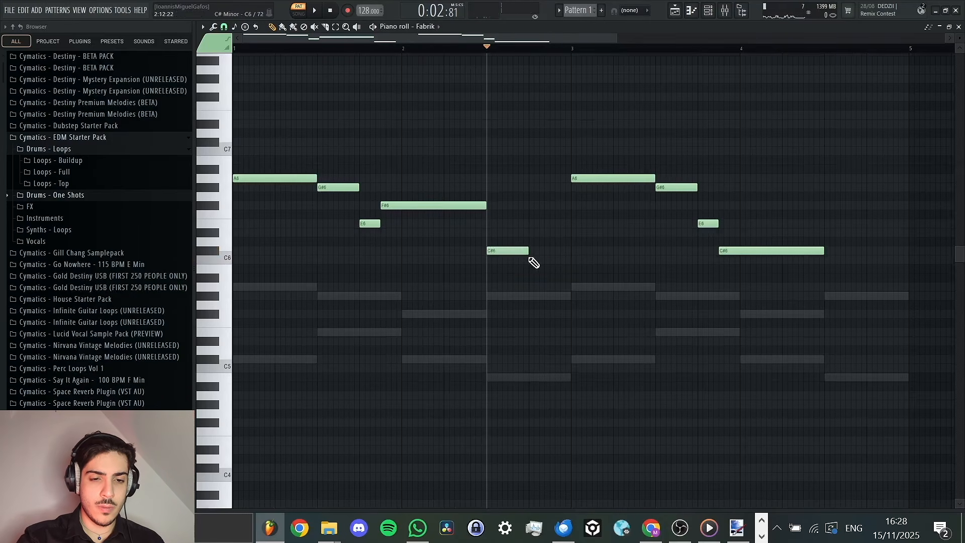
{"action": "left_click", "coordinate": [532, 223]}
{"action": "key", "text": "space"}
{"action": "left_click_drag", "start_coordinate": [549, 226], "coordinate": [546, 226]}
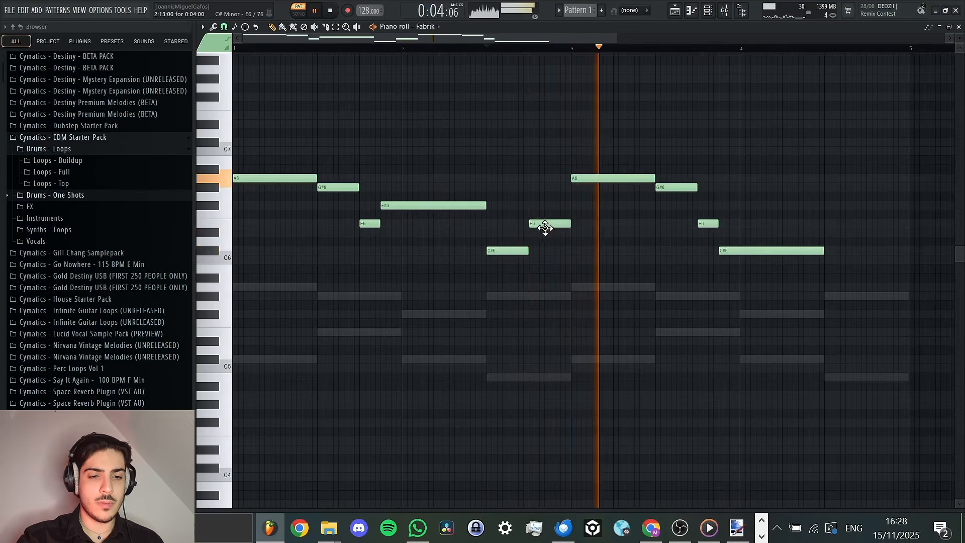
Play the pattern from the start and add one-beat F#6 and G#6 notes after the closing C#6 note.
{"action": "key", "text": "space"}
{"action": "left_click", "coordinate": [233, 48]}
{"action": "key", "text": "space"}
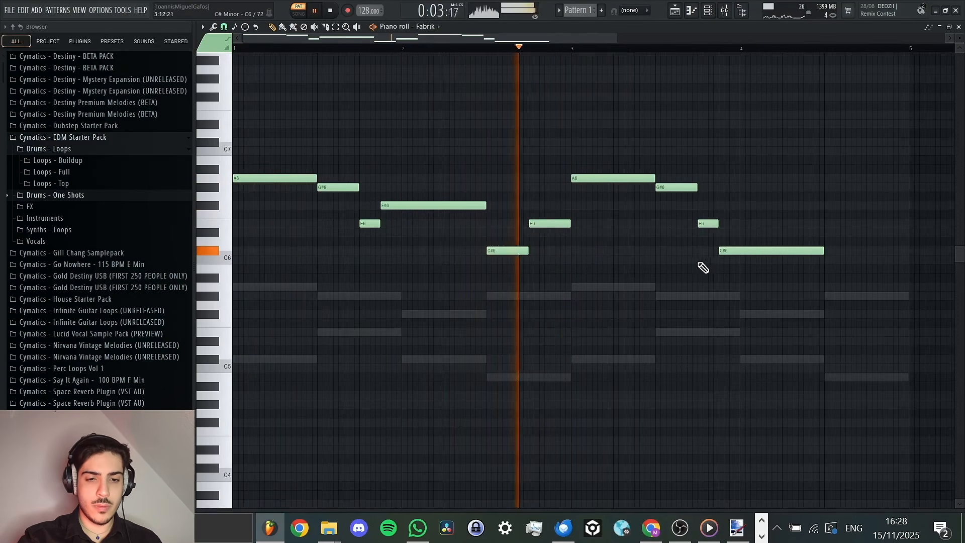
{"action": "left_click_drag", "start_coordinate": [549, 39], "coordinate": [672, 113]}
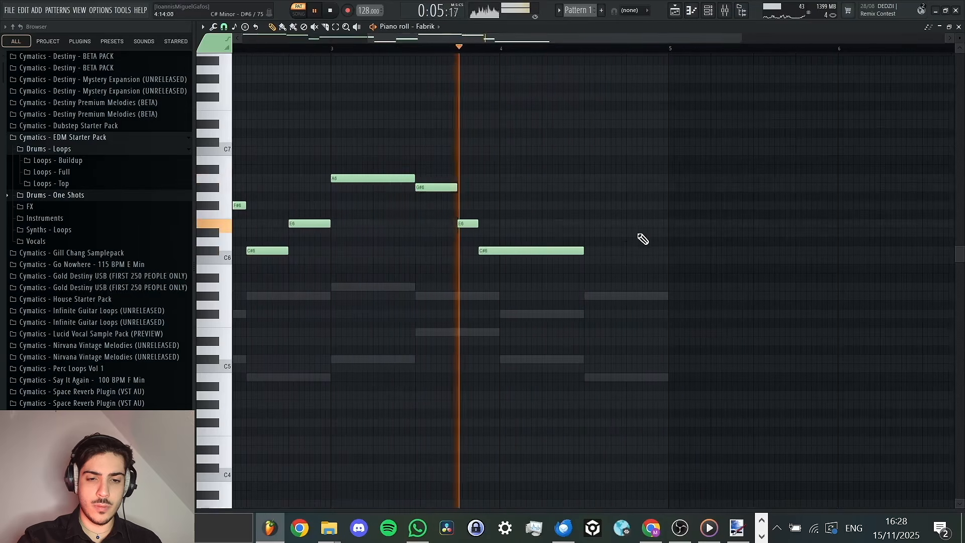
{"action": "left_click", "coordinate": [588, 206]}
{"action": "left_click", "coordinate": [630, 188]}
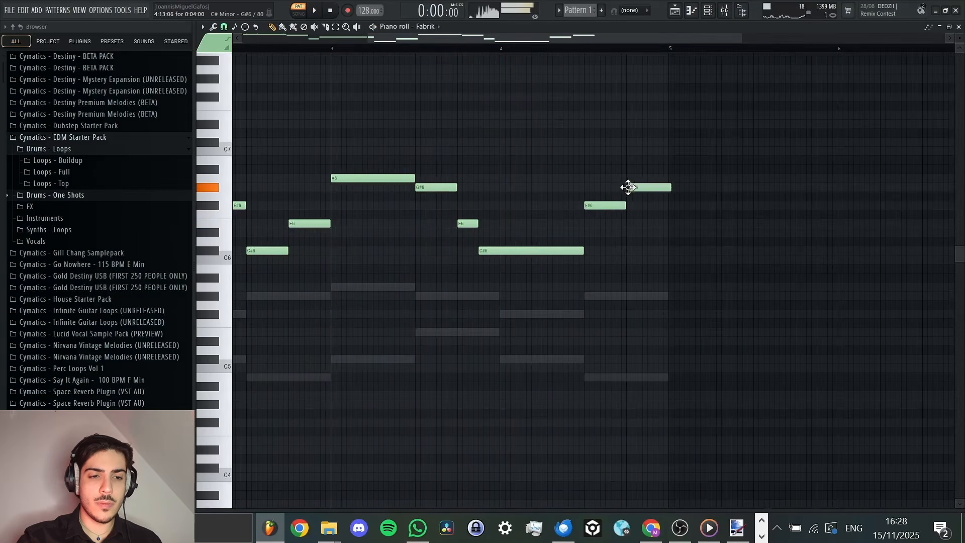
Listen to the whole melody through to its end.
{"action": "left_click_drag", "start_coordinate": [484, 38], "coordinate": [358, 60]}
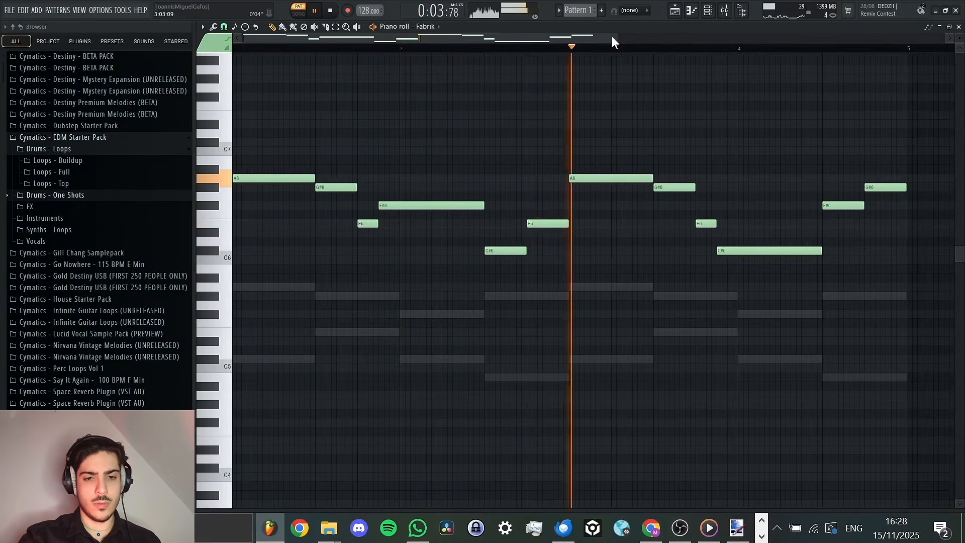
{"action": "left_click_drag", "start_coordinate": [614, 38], "coordinate": [755, 51]}
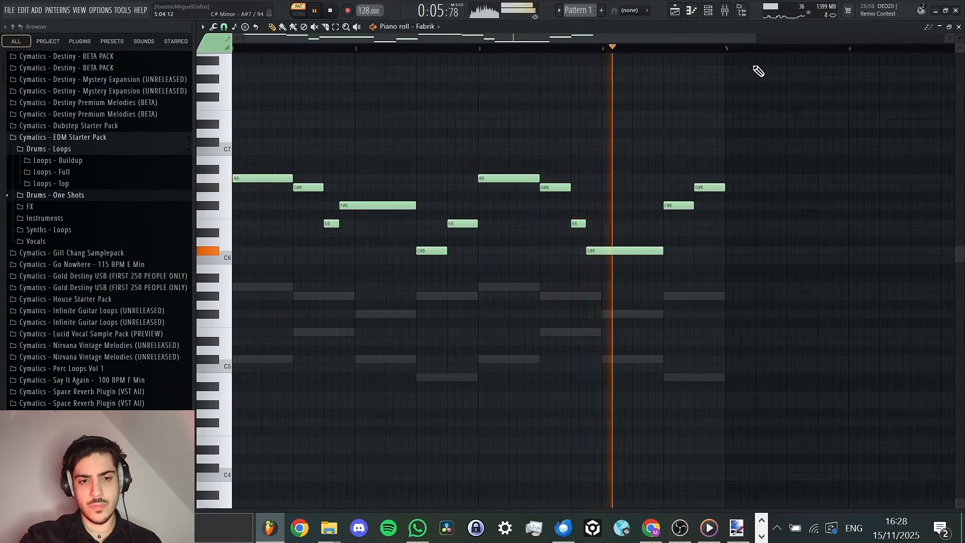
{"action": "key", "text": "space"}
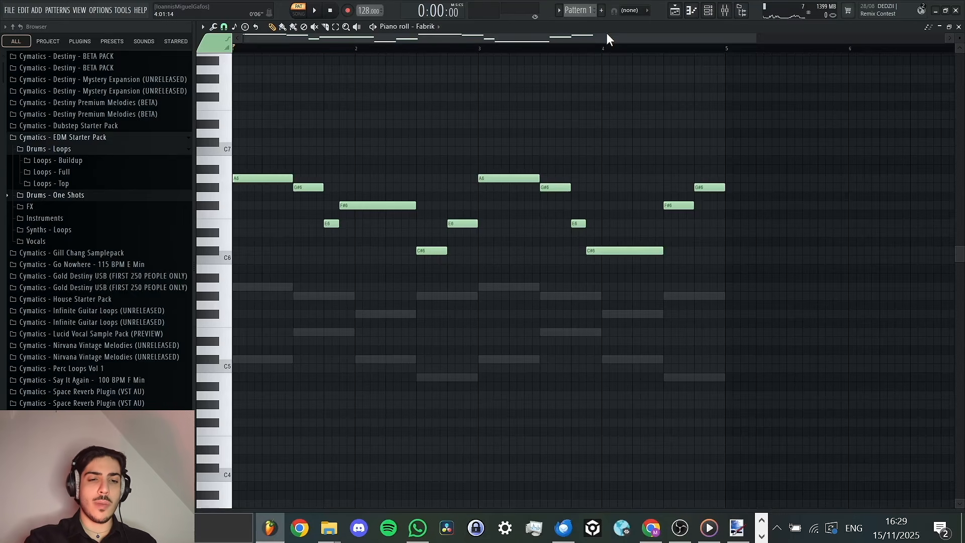
{"action": "right_click", "coordinate": [465, 223]}
{"action": "right_click", "coordinate": [433, 252]}
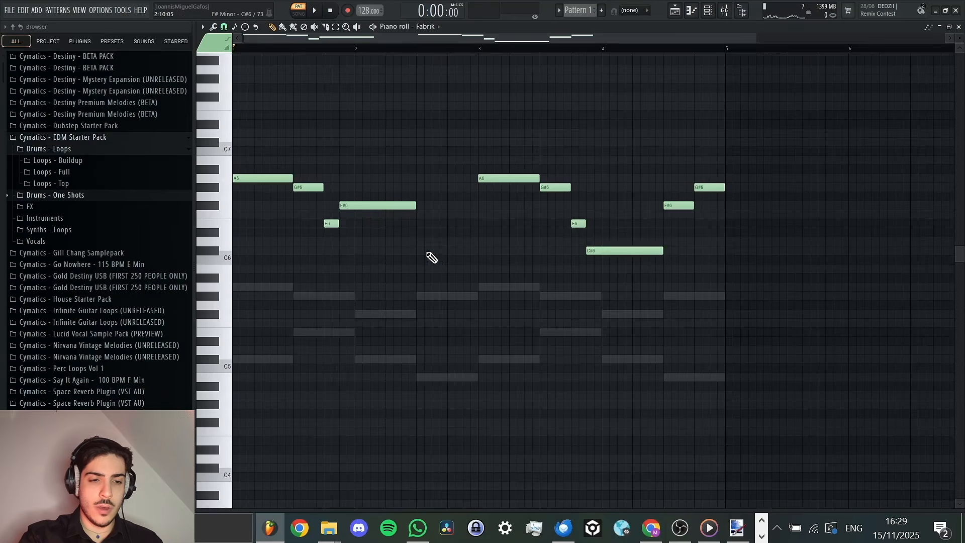
{"action": "key", "text": "ctrl+z"}
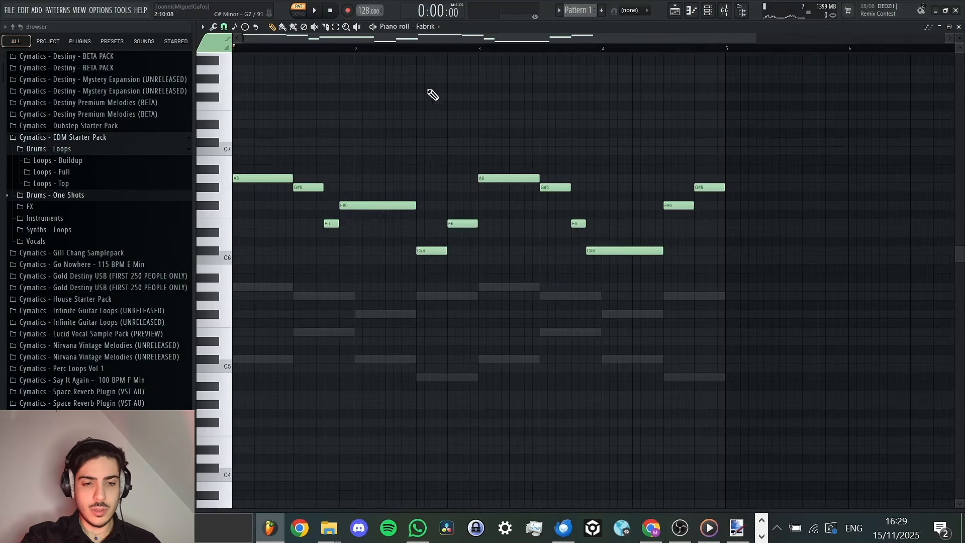
Shorten the E6 note before bar 3 to half a beat and try out an F#6 note directly after it.
{"action": "left_click_drag", "start_coordinate": [473, 38], "coordinate": [457, 36]}
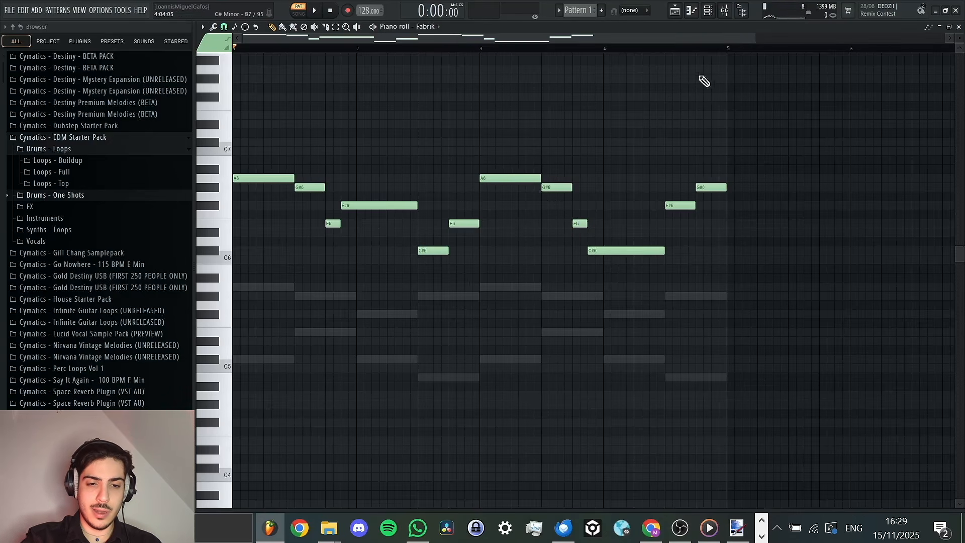
{"action": "left_click_drag", "start_coordinate": [753, 38], "coordinate": [604, 65]}
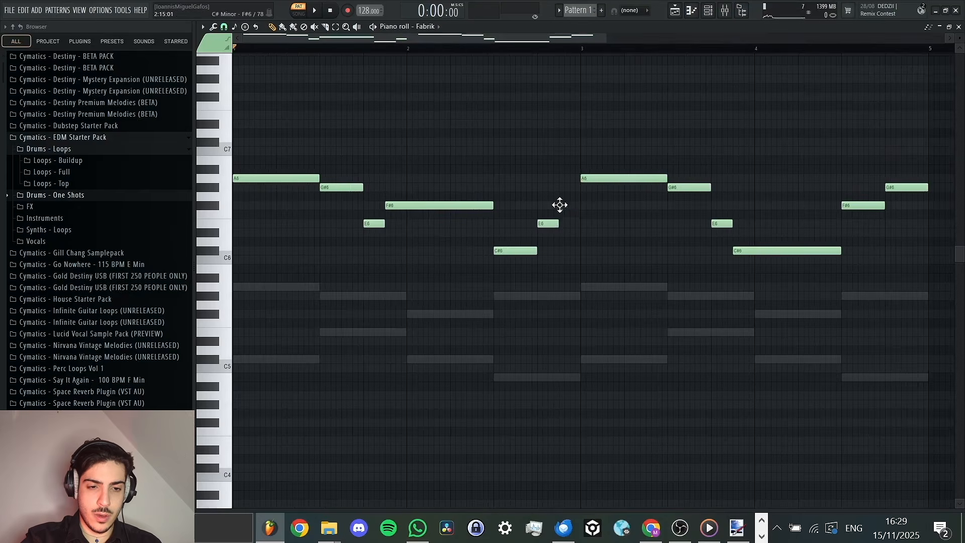
{"action": "left_click", "coordinate": [560, 205]}
{"action": "left_click_drag", "start_coordinate": [578, 206], "coordinate": [652, 211]}
{"action": "right_click", "coordinate": [639, 206]}
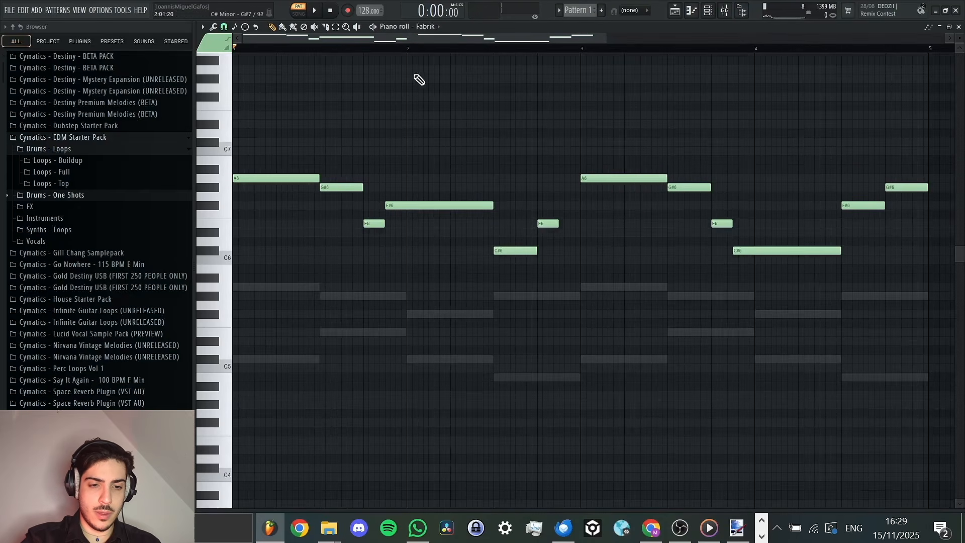
Copy the F#6, C#6 and E6 notes before bar 3, and delete the A6, G#6, E6 and C#6 notes that follow them.
{"action": "left_click", "coordinate": [335, 27]}
{"action": "left_click_drag", "start_coordinate": [416, 147], "coordinate": [583, 288]}
{"action": "left_click_drag", "start_coordinate": [576, 185], "coordinate": [432, 273]}
{"action": "left_click", "coordinate": [274, 27]}
{"action": "right_click", "coordinate": [616, 146]}
{"action": "right_click", "coordinate": [624, 179]}
{"action": "right_click", "coordinate": [754, 250]}
{"action": "right_click", "coordinate": [723, 224]}
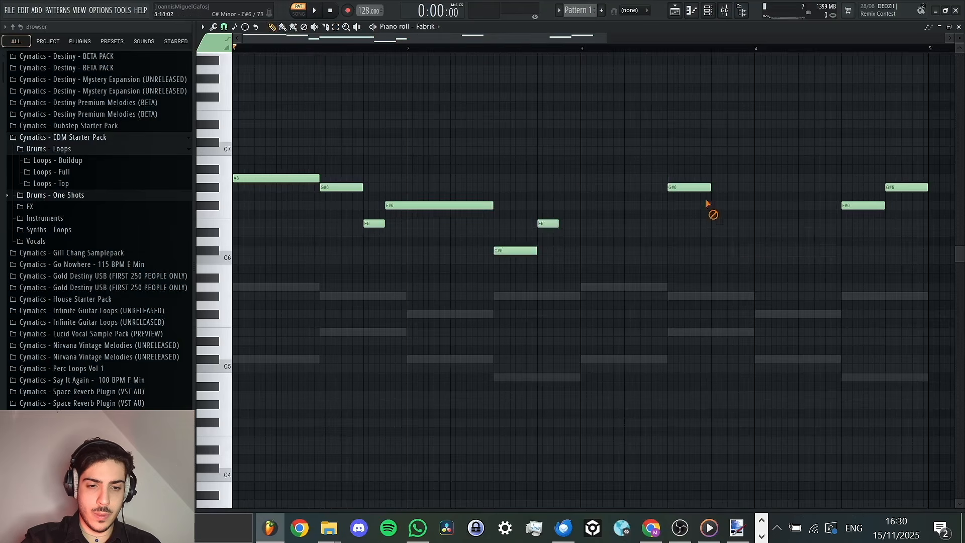
{"action": "right_click", "coordinate": [697, 187]}
Paste the copied F#6, C#6 and E6 notes, align them to the end of the E6 before bar 3, and play the result.
{"action": "left_click", "coordinate": [563, 49]}
{"action": "key", "text": "ctrl+v"}
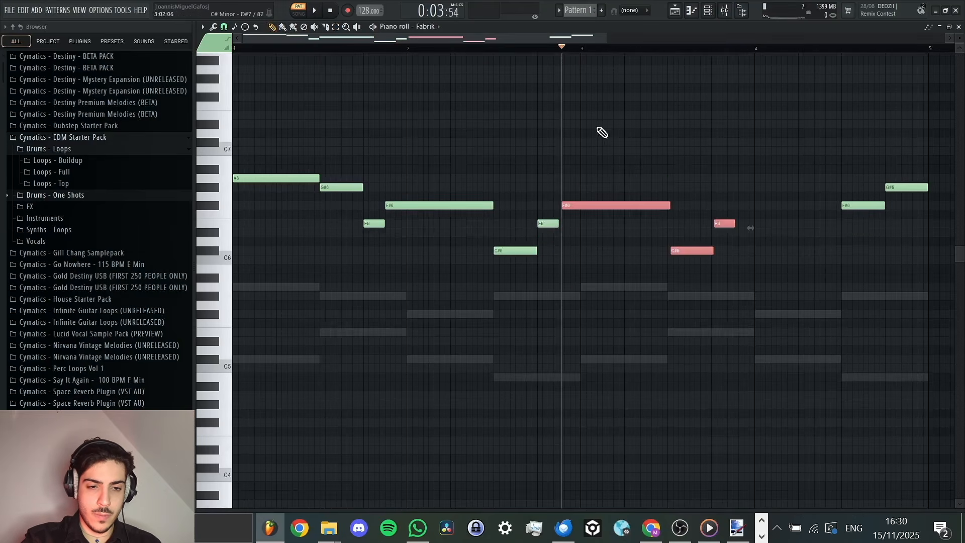
{"action": "left_click_drag", "start_coordinate": [597, 209], "coordinate": [594, 209]}
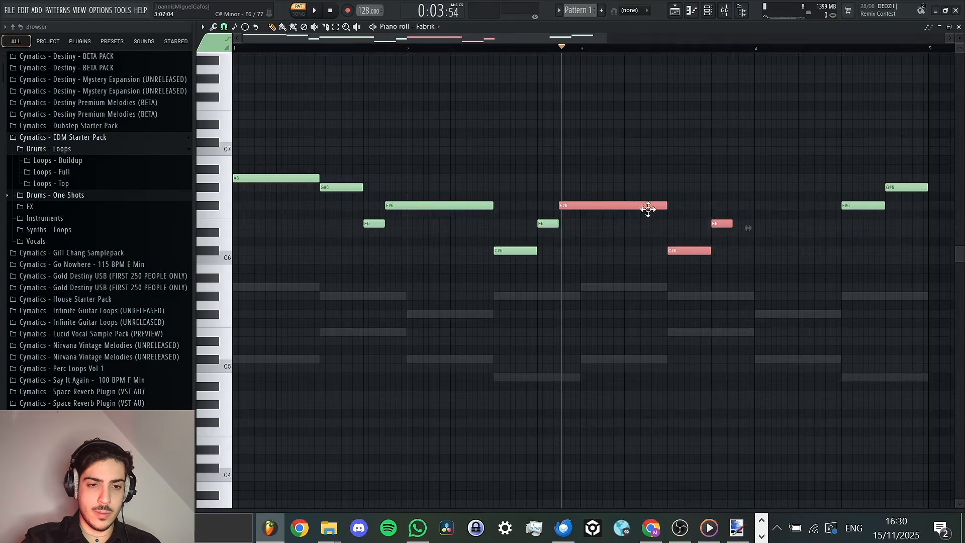
{"action": "key", "text": "space"}
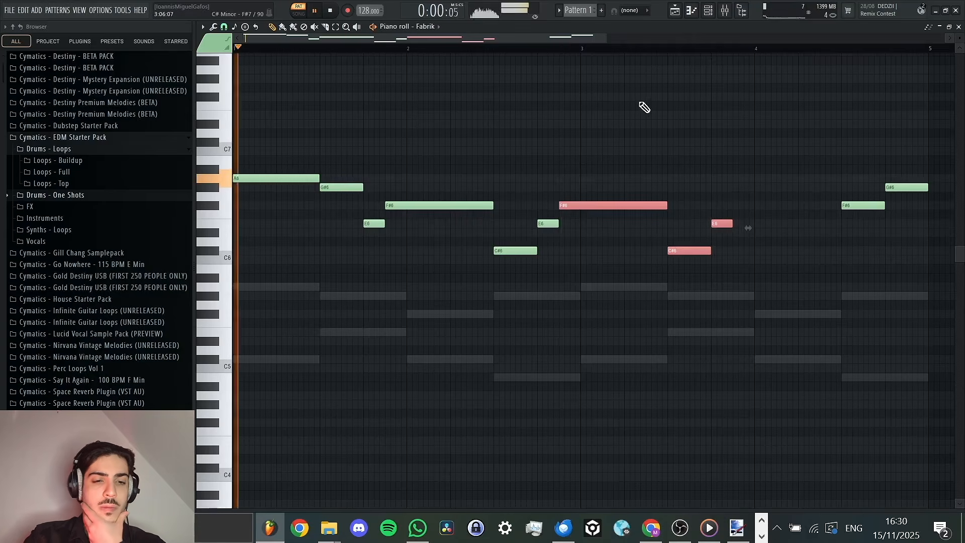
{"action": "key", "text": "space"}
Add a 10-step F#6 note after the last E6, and replace the closing F#6 and G#6 notes with one 10-step G#6 note.
{"action": "left_click", "coordinate": [736, 206]}
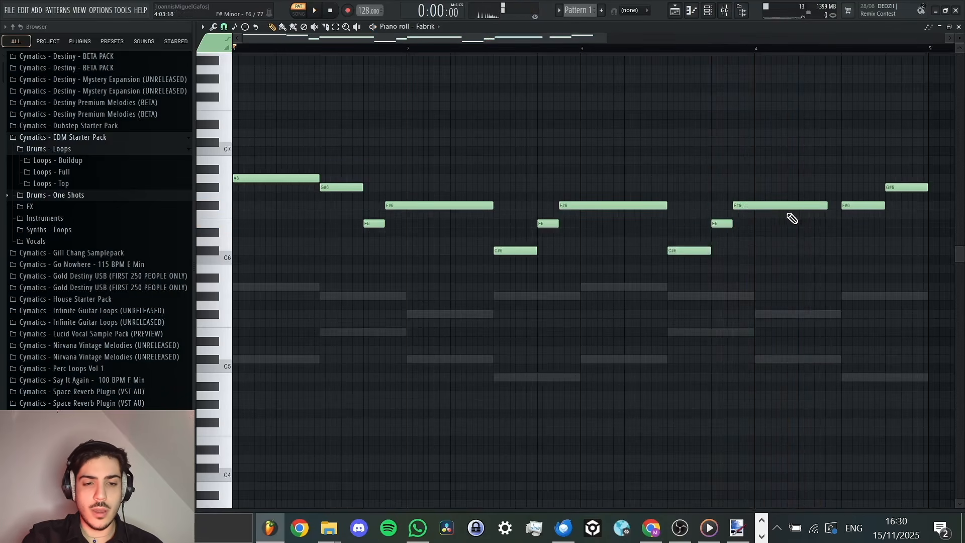
{"action": "left_click_drag", "start_coordinate": [526, 35], "coordinate": [390, 55]}
{"action": "right_click", "coordinate": [763, 206]}
{"action": "right_click", "coordinate": [801, 188]}
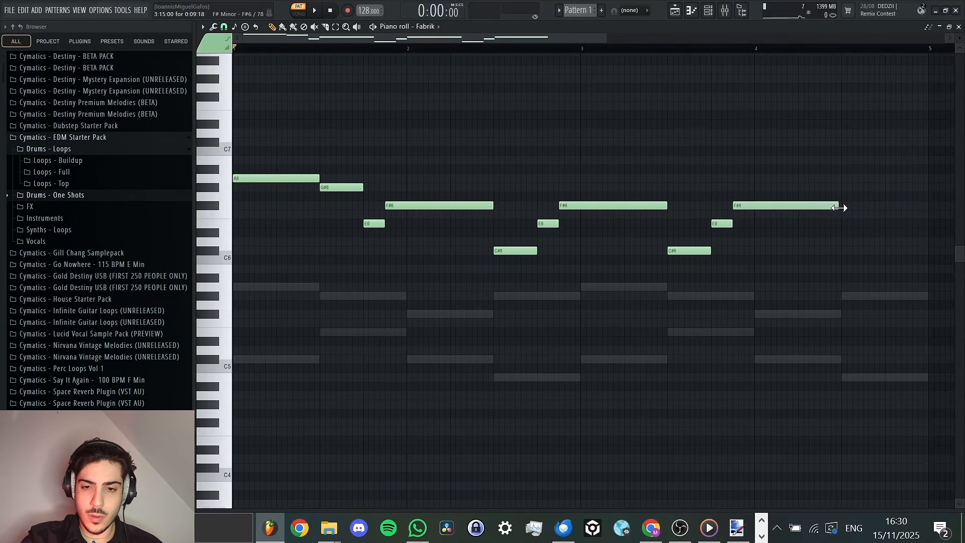
{"action": "left_click", "coordinate": [845, 187]}
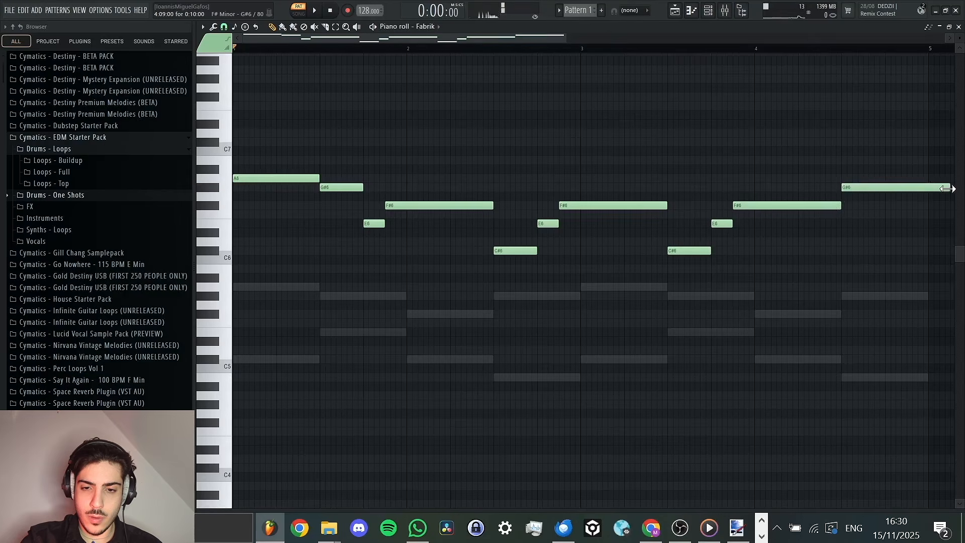
Shorten the closing G#6 note to one beat, add a one-beat E6 note after it, and play the melody.
{"action": "left_click_drag", "start_coordinate": [950, 186], "coordinate": [880, 198]}
{"action": "left_click", "coordinate": [888, 223]}
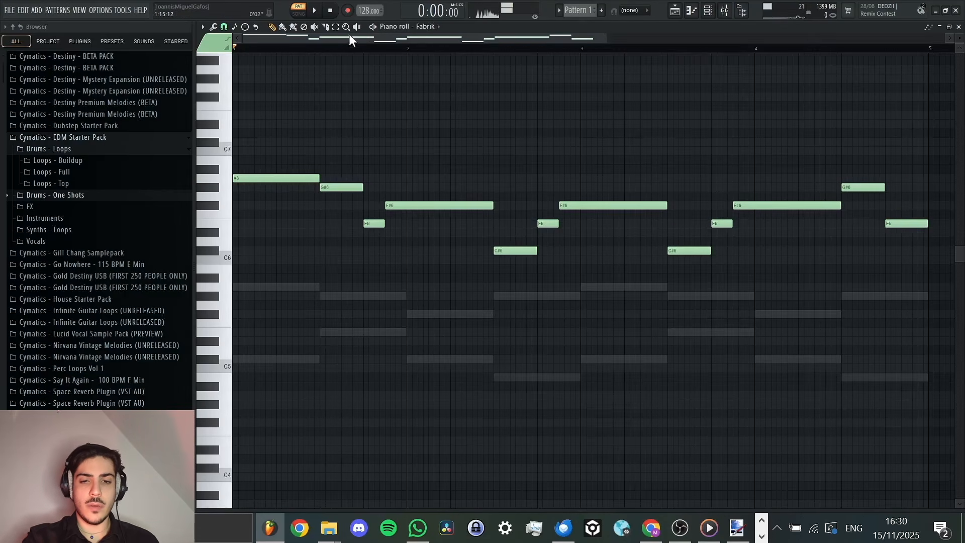
{"action": "key", "text": "space"}
{"action": "key", "text": "space"}
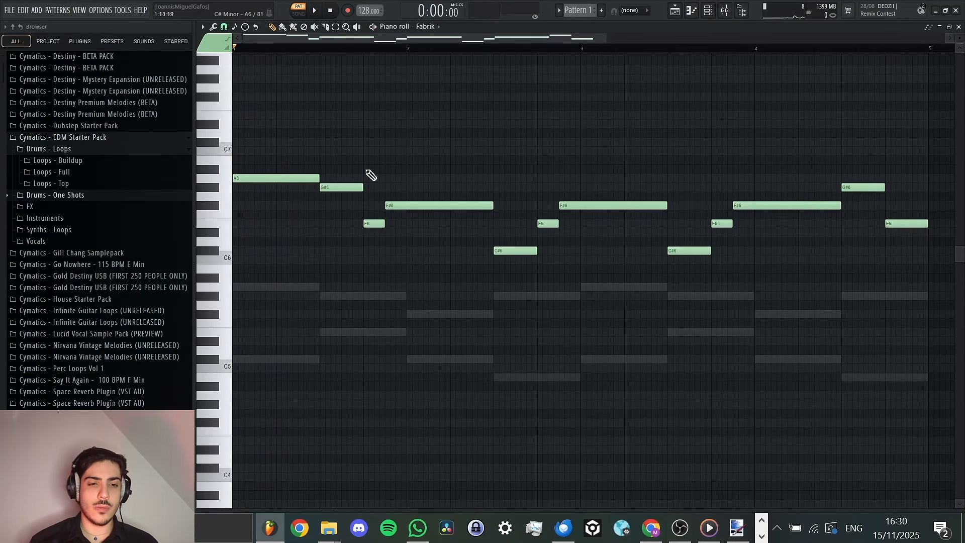
{"action": "key", "text": "space"}
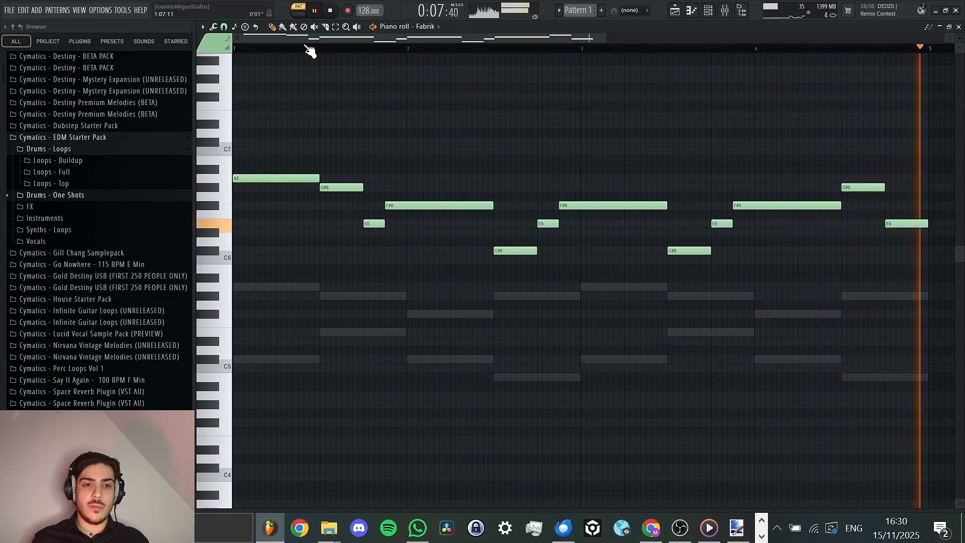
{"action": "key", "text": "space"}
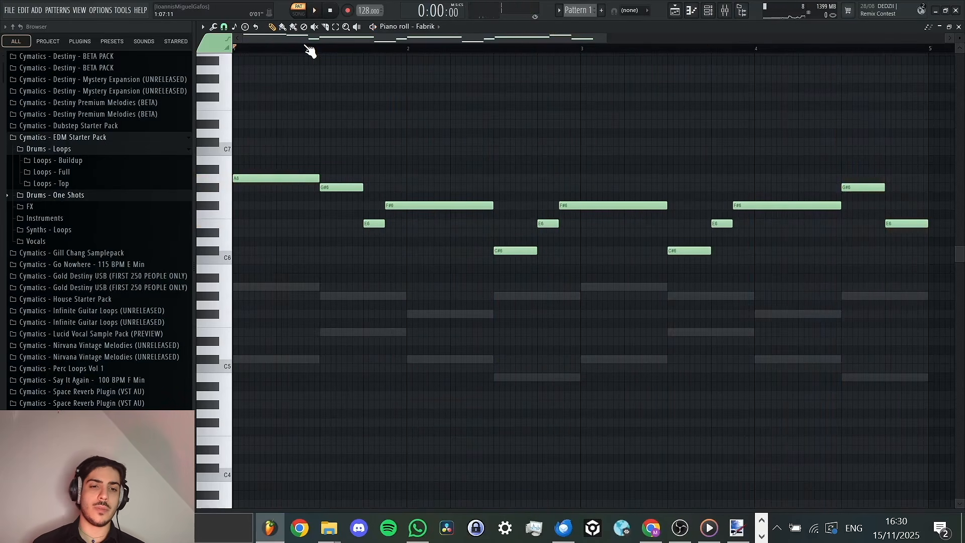
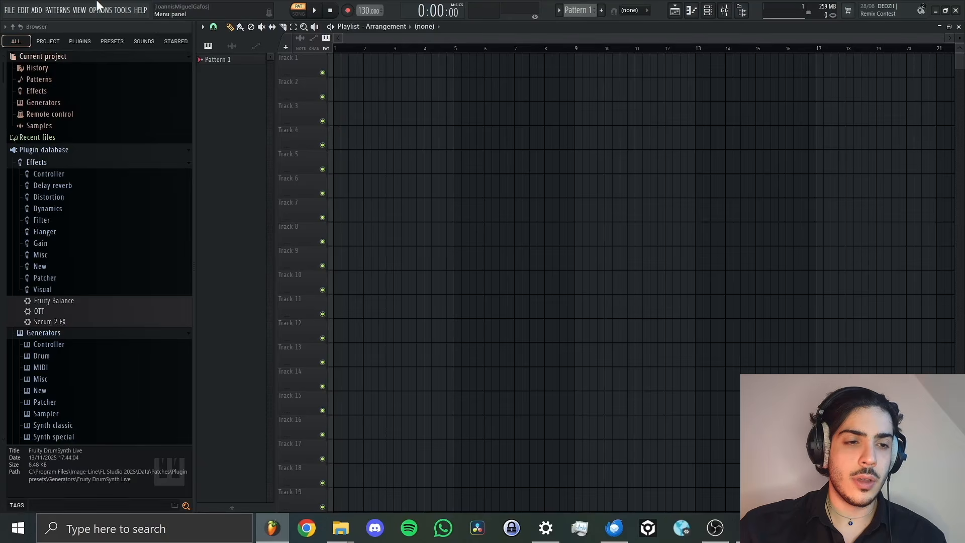
Create a new project from the minimal Basic template without the limiter.
{"action": "left_click", "coordinate": [9, 11]}
{"action": "left_click", "coordinate": [9, 11]}
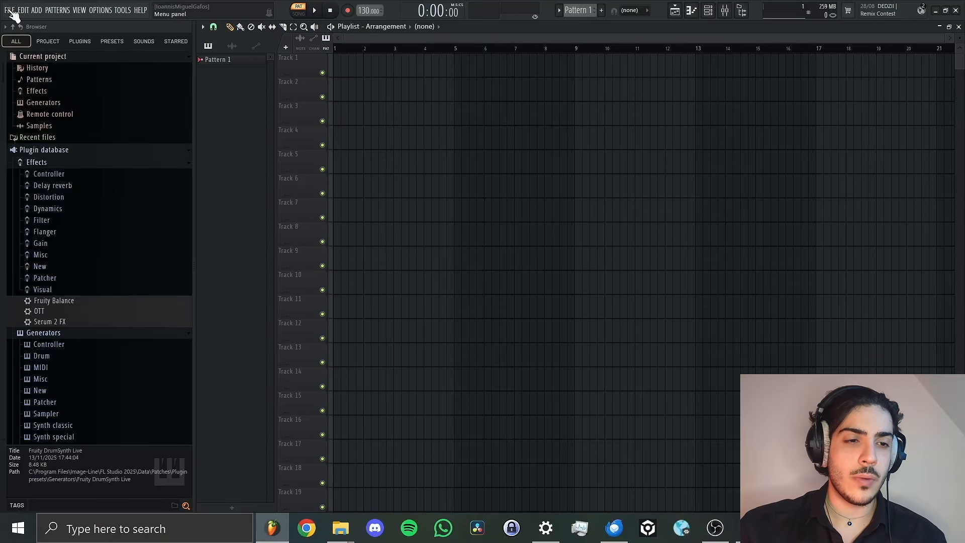
{"action": "left_click", "coordinate": [9, 12]}
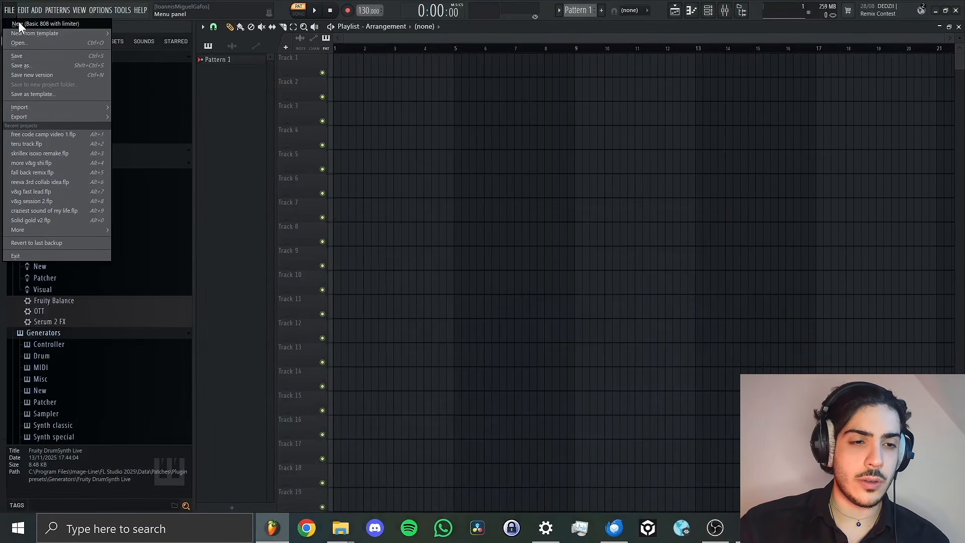
{"action": "mouse_move", "coordinate": [38, 32]}
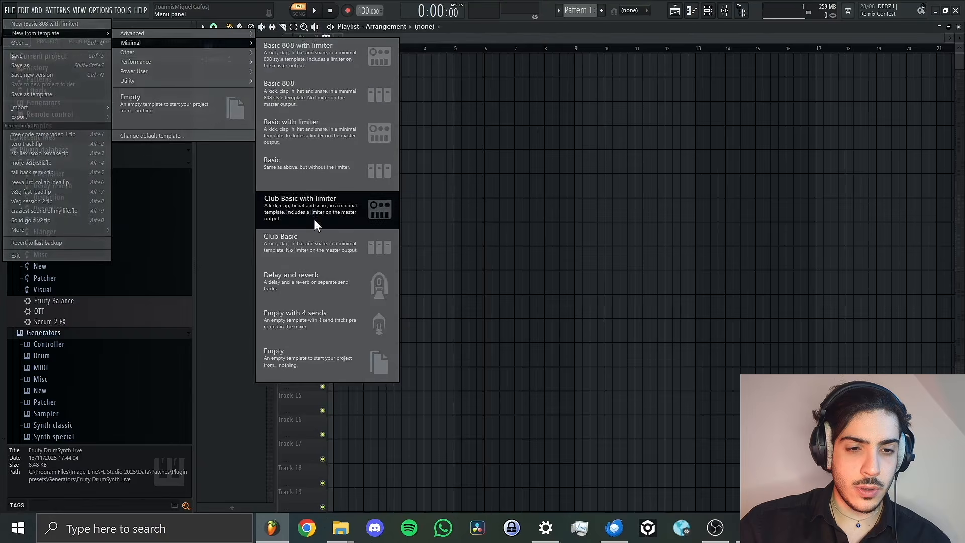
{"action": "left_click", "coordinate": [336, 173]}
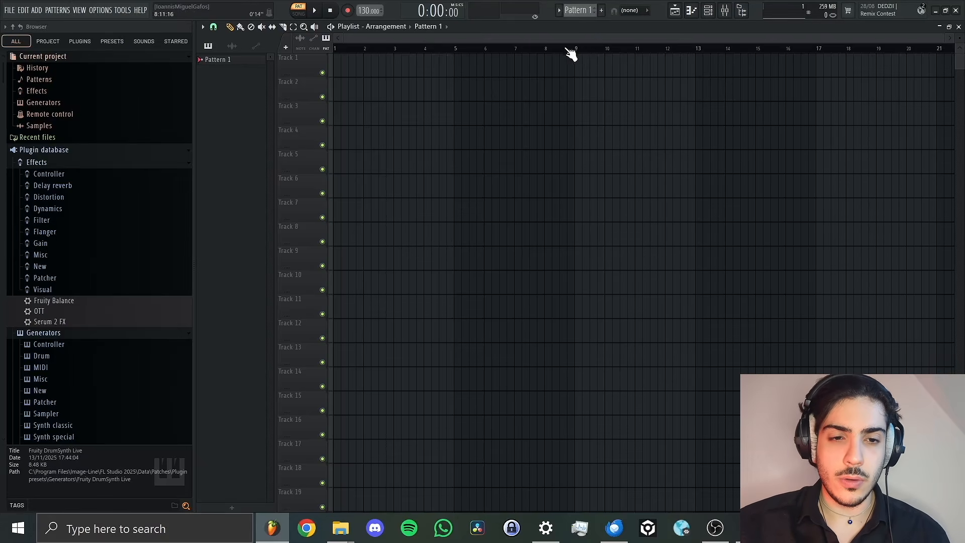
Search the browser for "fabrik", add the Fabrik synth to the channel rack and reposition its window to show the node graph.
{"action": "left_click", "coordinate": [716, 9]}
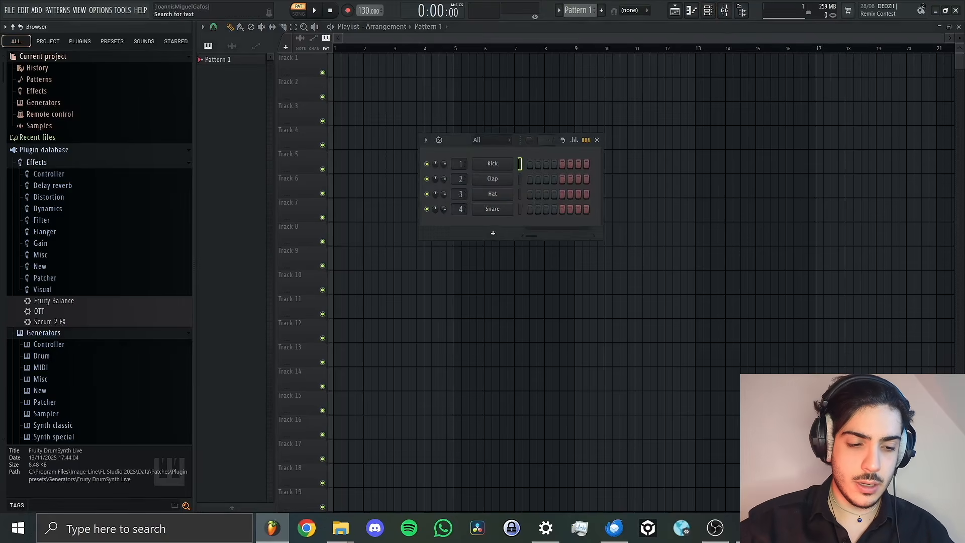
{"action": "type", "text": "fabrik"}
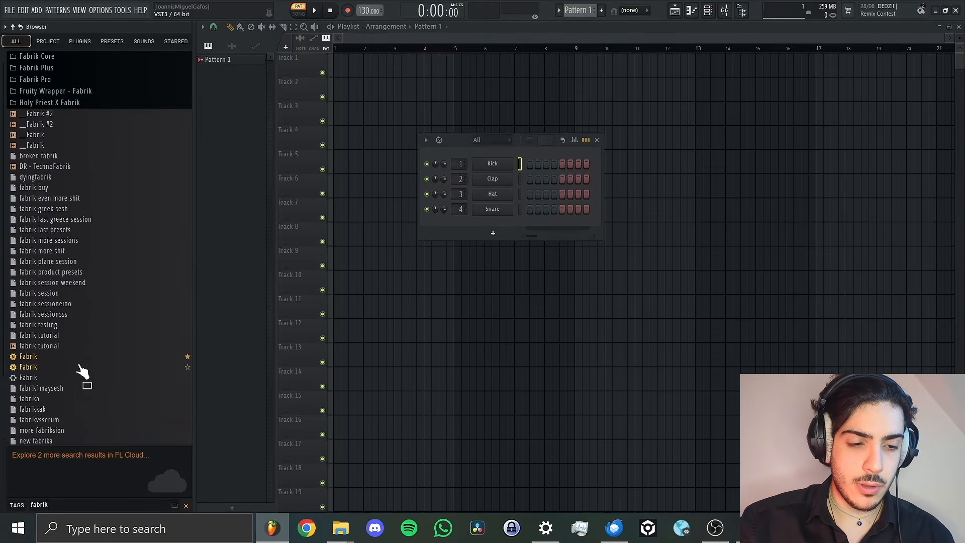
{"action": "left_click_drag", "start_coordinate": [78, 370], "coordinate": [487, 228]}
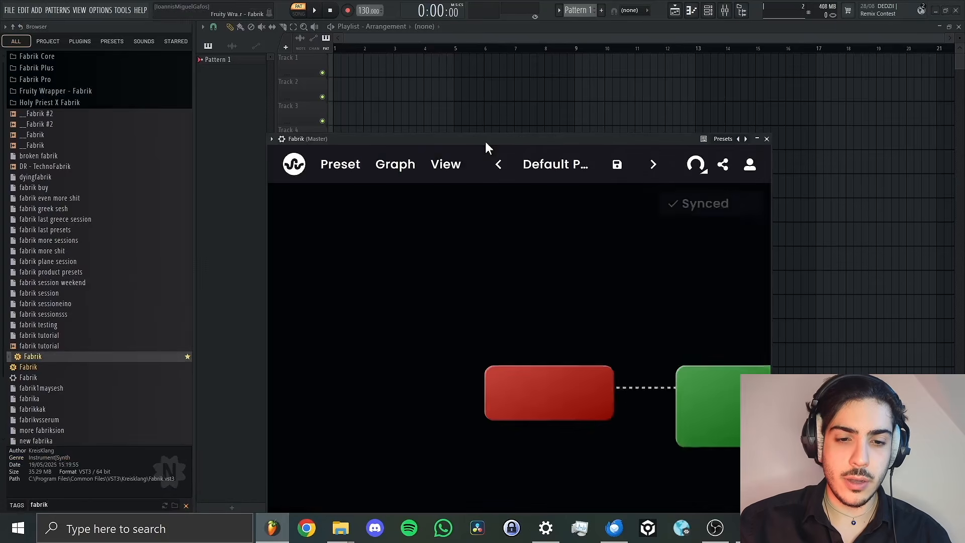
{"action": "left_click_drag", "start_coordinate": [484, 140], "coordinate": [473, 47]}
{"action": "left_click_drag", "start_coordinate": [410, 191], "coordinate": [430, 188]}
{"action": "scroll", "coordinate": [431, 192], "scroll_direction": "up", "scroll_amount": 3}
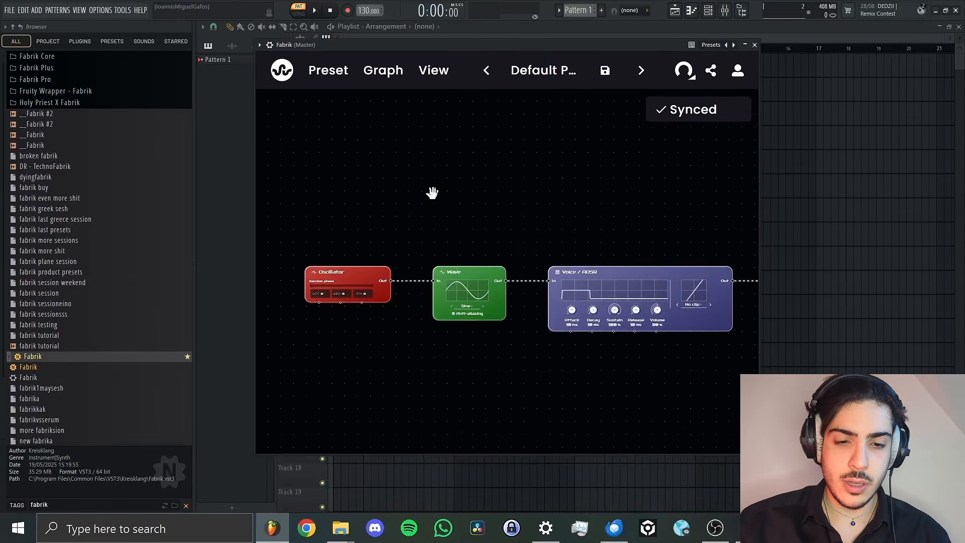
{"action": "left_click_drag", "start_coordinate": [480, 228], "coordinate": [458, 183]}
{"action": "scroll", "coordinate": [452, 175], "scroll_direction": "down", "scroll_amount": 1}
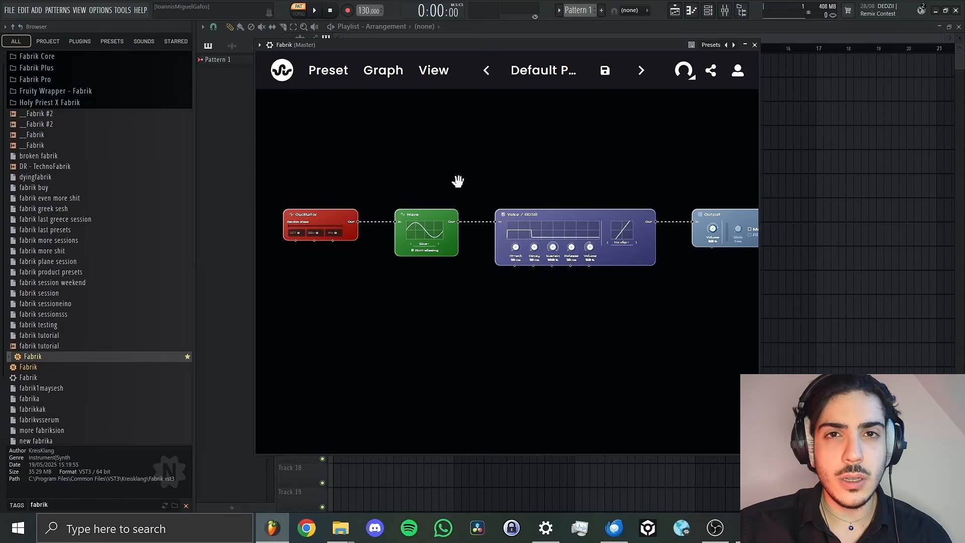
{"action": "left_click_drag", "start_coordinate": [475, 164], "coordinate": [504, 152]}
{"action": "scroll", "coordinate": [475, 163], "scroll_direction": "up", "scroll_amount": 3}
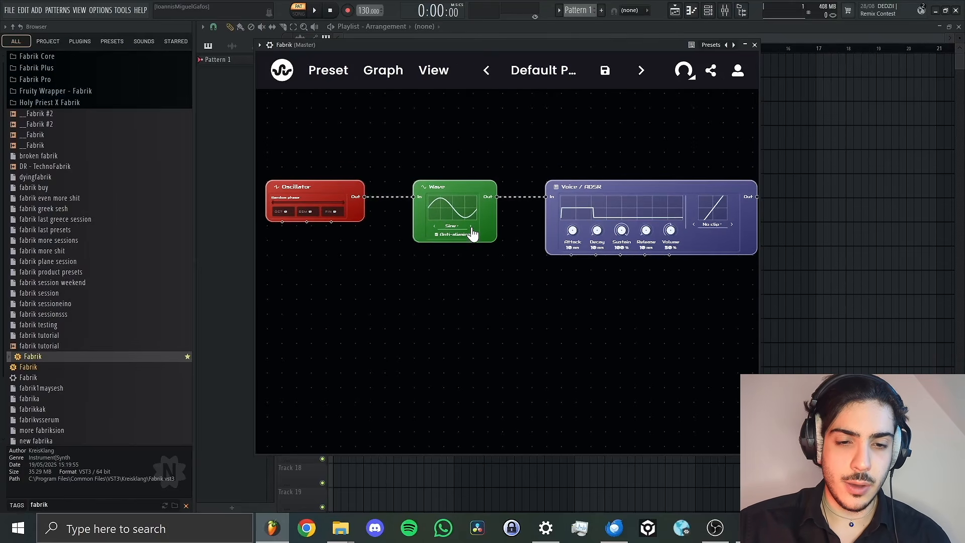
Move the Wave node up and add a second Oscillator node below the first one.
{"action": "left_click_drag", "start_coordinate": [448, 186], "coordinate": [448, 157]}
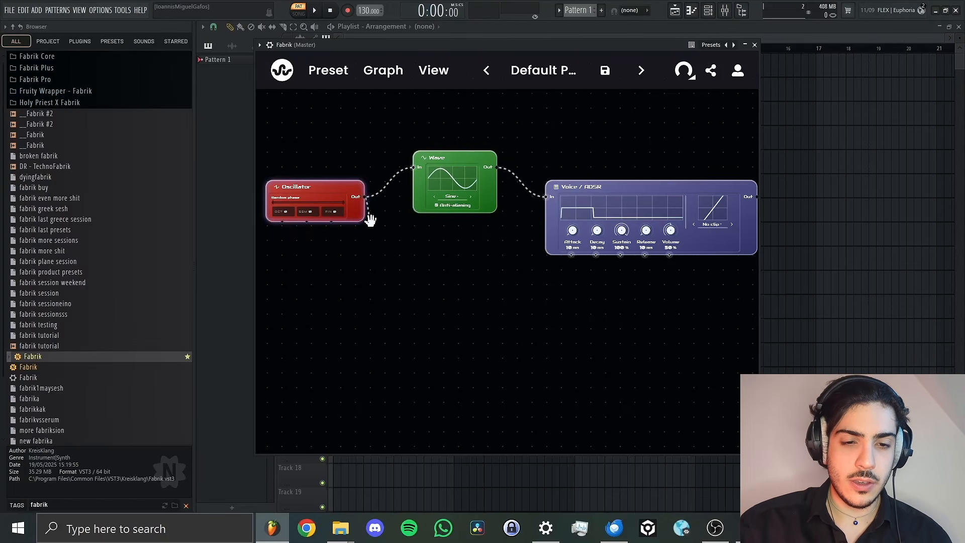
{"action": "right_click", "coordinate": [327, 261]}
{"action": "left_click", "coordinate": [298, 258]}
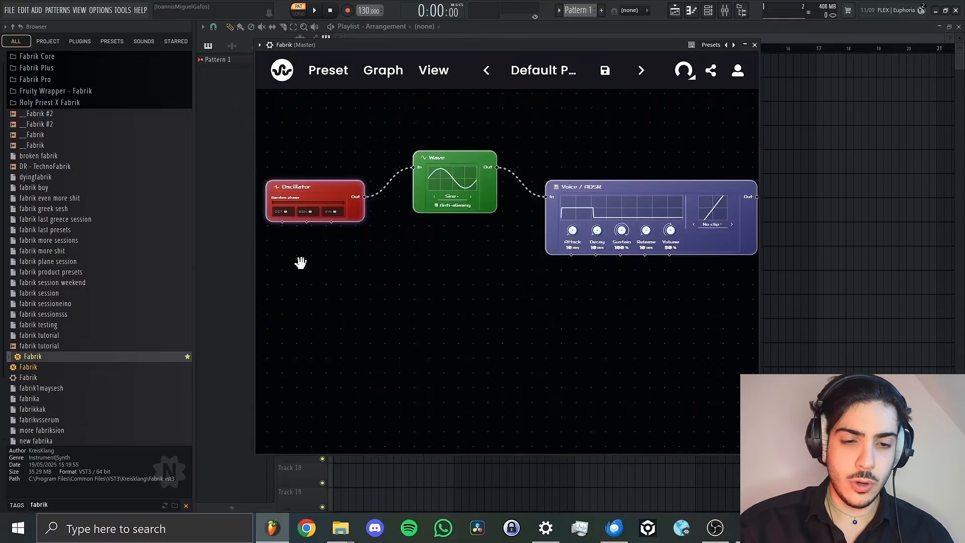
{"action": "right_click", "coordinate": [346, 271]}
{"action": "left_click", "coordinate": [357, 145]}
Attach a Saw Wave node to the second oscillator's output and align it below the first Wave node.
{"action": "left_click_drag", "start_coordinate": [390, 240], "coordinate": [442, 299]}
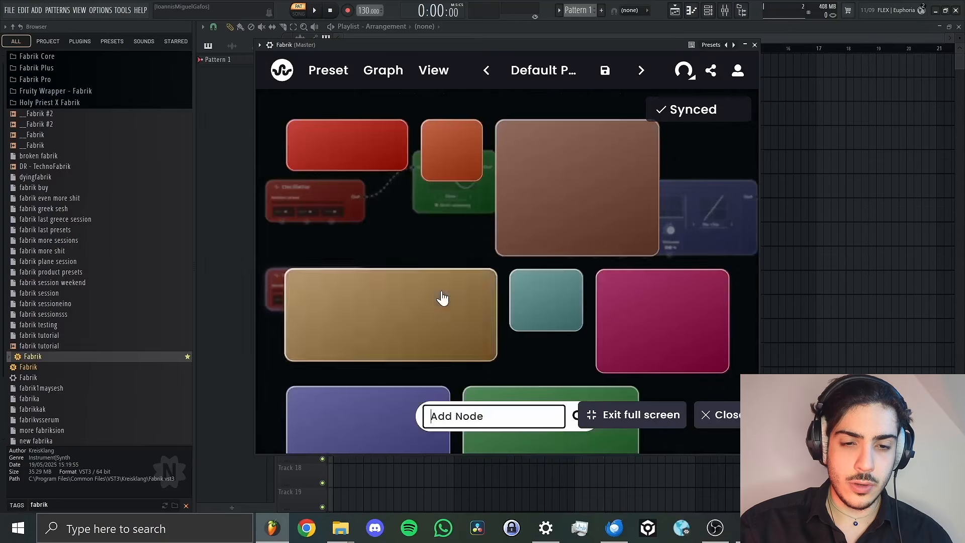
{"action": "type", "text": "saw"}
{"action": "key", "text": "Return"}
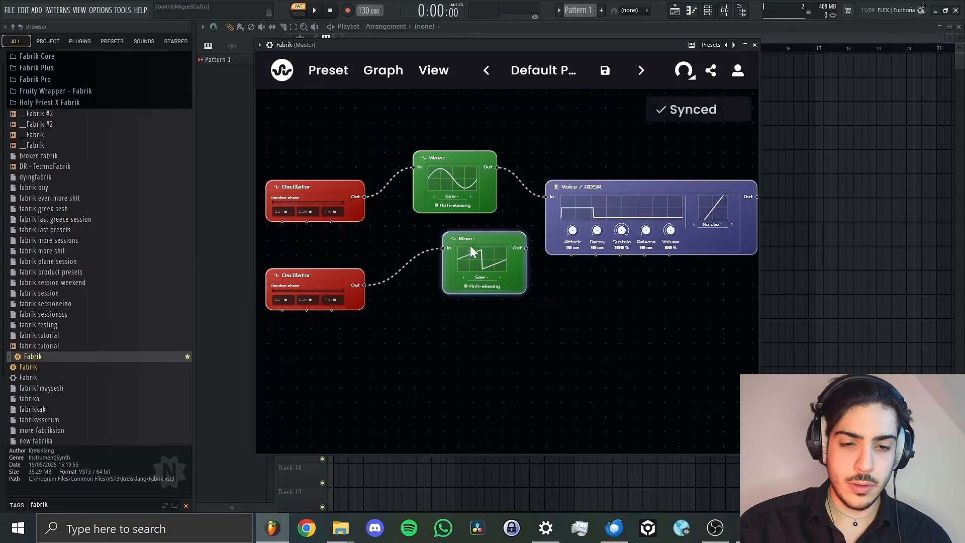
{"action": "left_click_drag", "start_coordinate": [466, 238], "coordinate": [445, 266]}
{"action": "scroll", "coordinate": [463, 194], "scroll_direction": "up", "scroll_amount": 2}
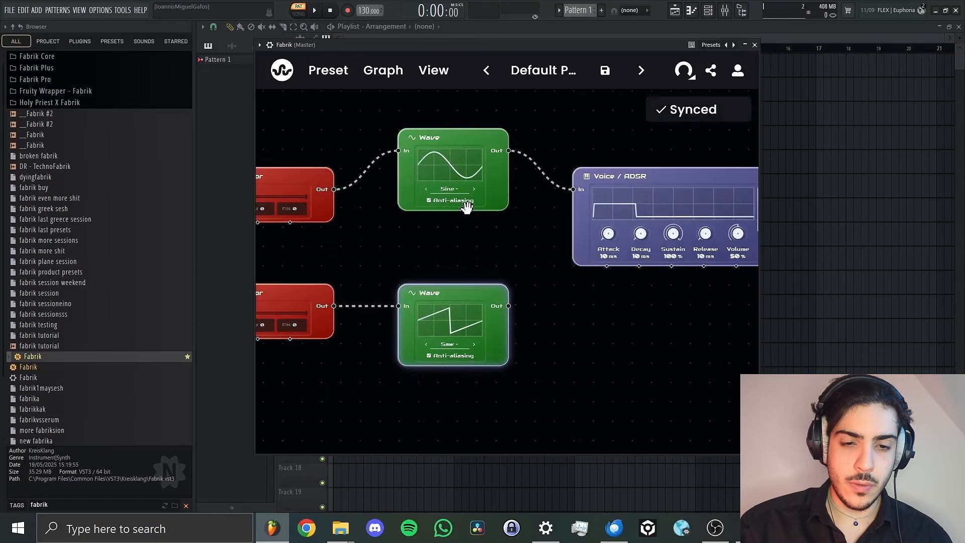
Set the upper Wave node to Saw, lower it slightly, and connect the lower Wave node's output to the Voice / ADSR input.
{"action": "left_click", "coordinate": [474, 189]}
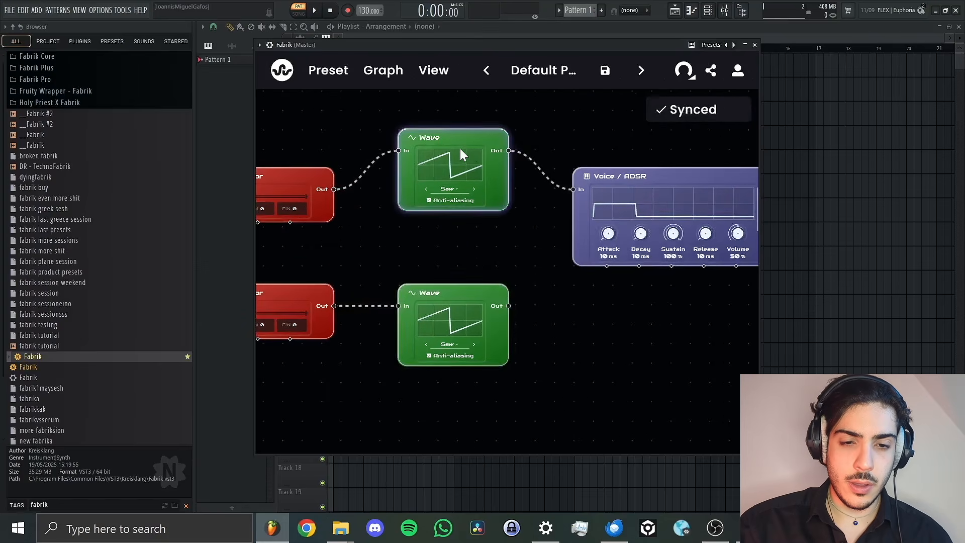
{"action": "left_click_drag", "start_coordinate": [460, 149], "coordinate": [461, 174]}
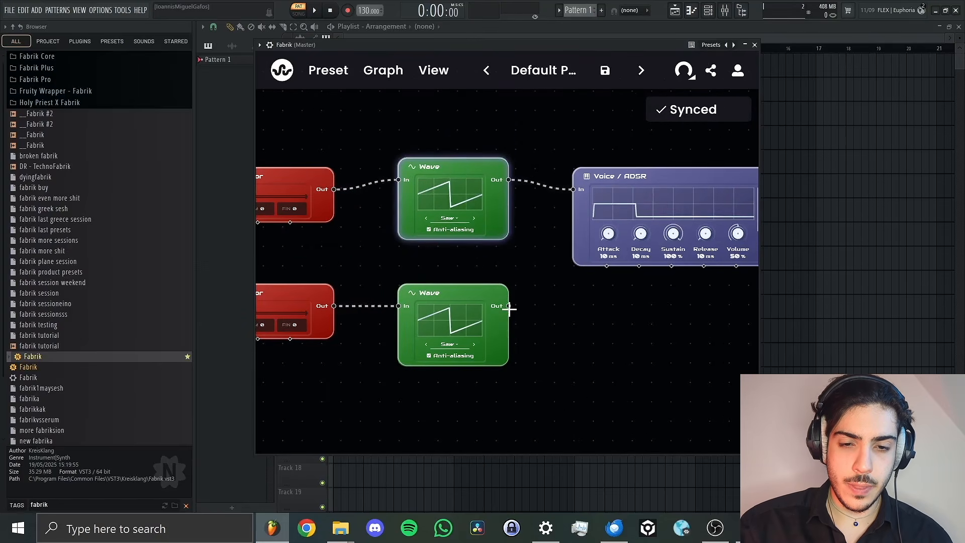
{"action": "left_click_drag", "start_coordinate": [509, 305], "coordinate": [575, 193]}
{"action": "left_click_drag", "start_coordinate": [566, 353], "coordinate": [661, 353]}
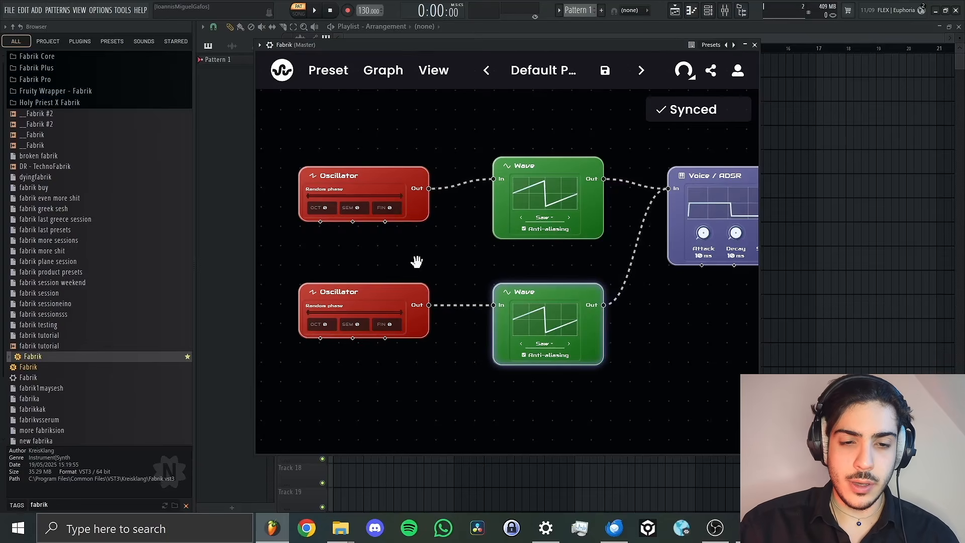
Set the fine tuning to 22 on the upper oscillator and -30 on the lower one, and play test notes.
{"action": "left_click_drag", "start_coordinate": [394, 210], "coordinate": [414, 192]}
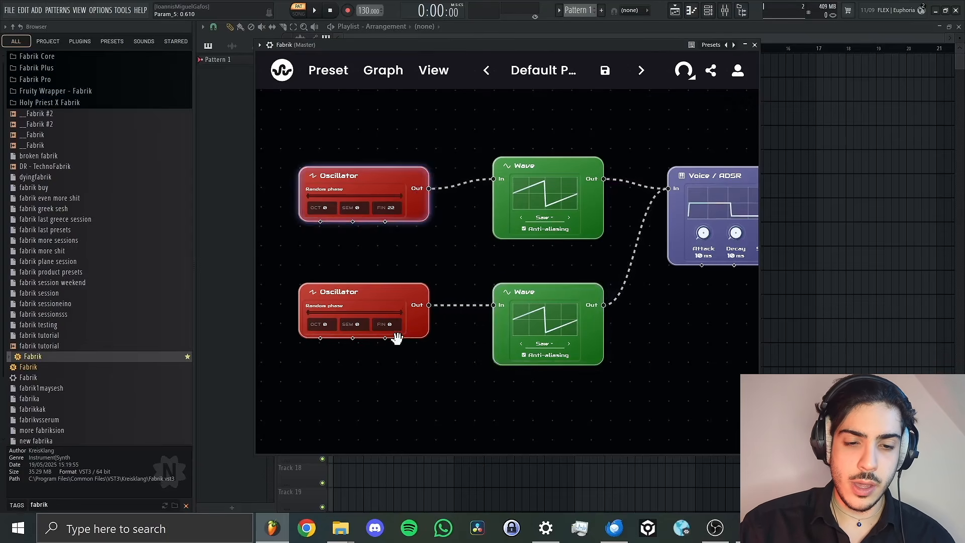
{"action": "left_click_drag", "start_coordinate": [394, 336], "coordinate": [388, 348]}
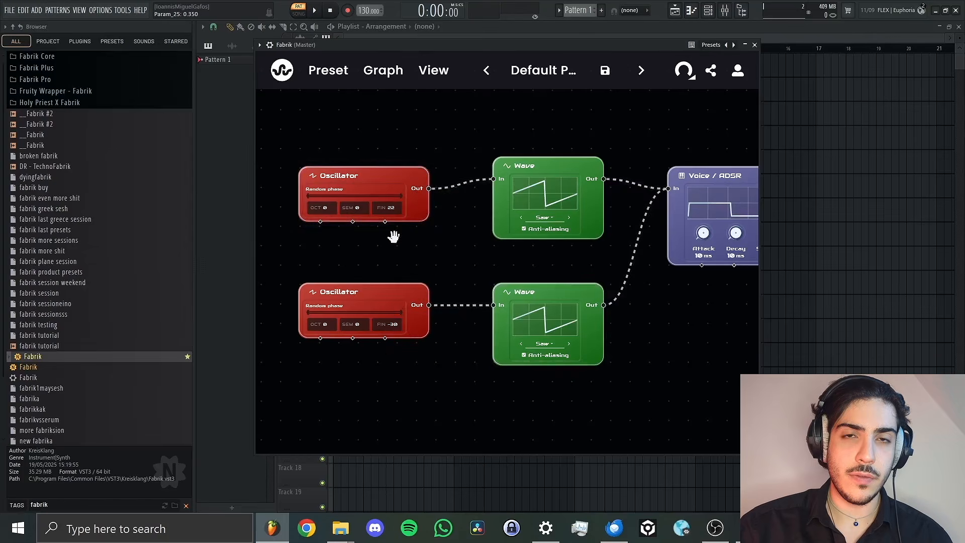
{"action": "left_click_drag", "start_coordinate": [681, 355], "coordinate": [636, 345]}
{"action": "key", "text": "w"}
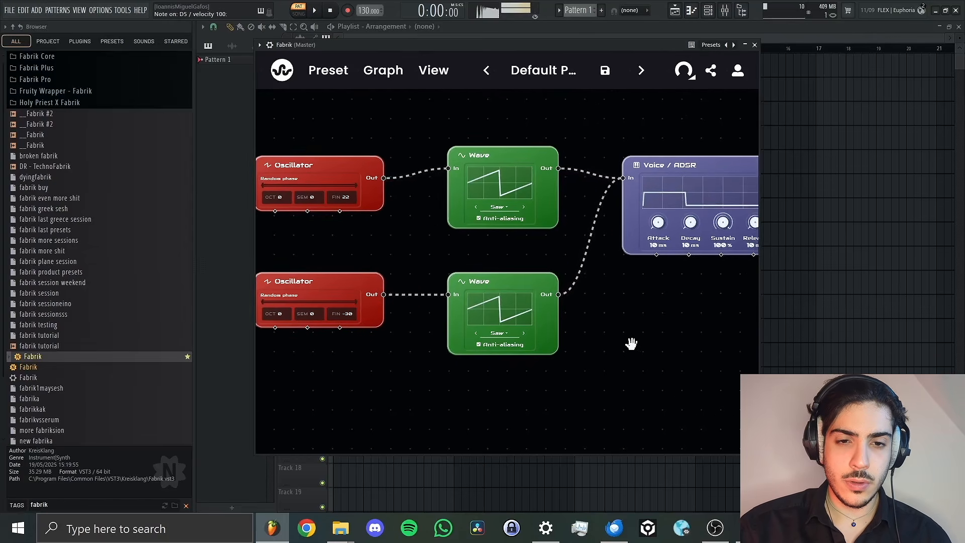
{"action": "key", "text": "x"}
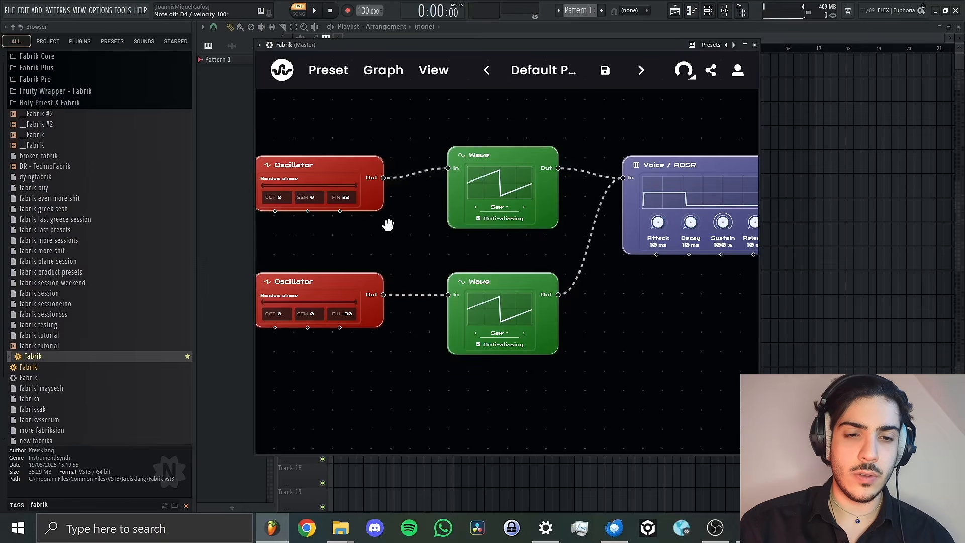
Set the octave of both oscillators to -2.
{"action": "left_click_drag", "start_coordinate": [404, 128], "coordinate": [443, 125]}
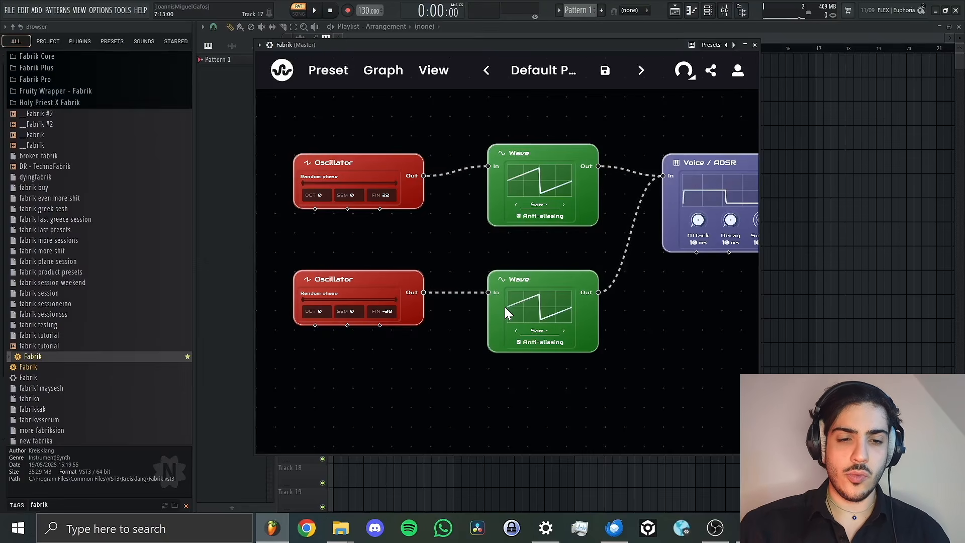
{"action": "left_click_drag", "start_coordinate": [315, 195], "coordinate": [316, 272]}
{"action": "left_click_drag", "start_coordinate": [317, 313], "coordinate": [324, 346]}
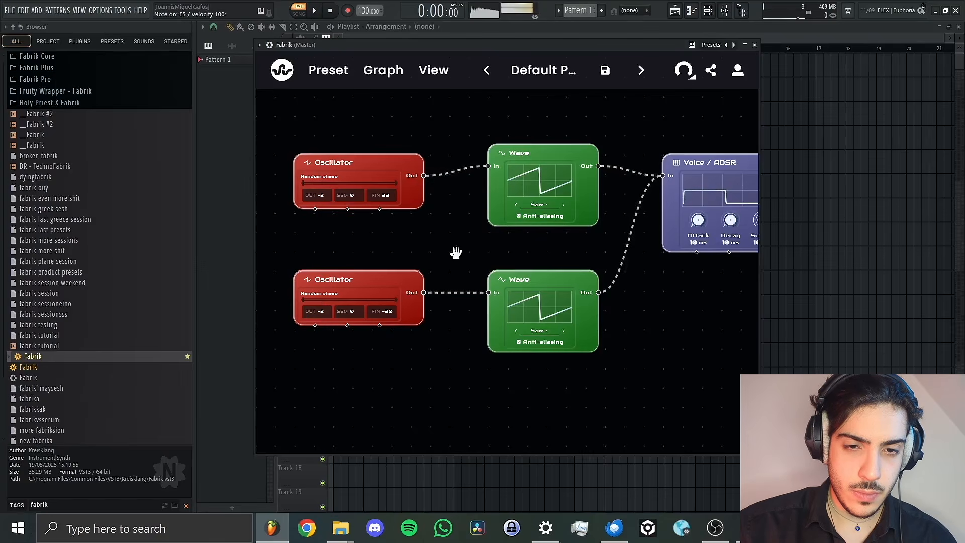
Move the Output node away from Voice / ADSR, insert a Filter node between them, and set its lowpass frequency to about 238 Hz.
{"action": "left_click_drag", "start_coordinate": [657, 307], "coordinate": [608, 297]}
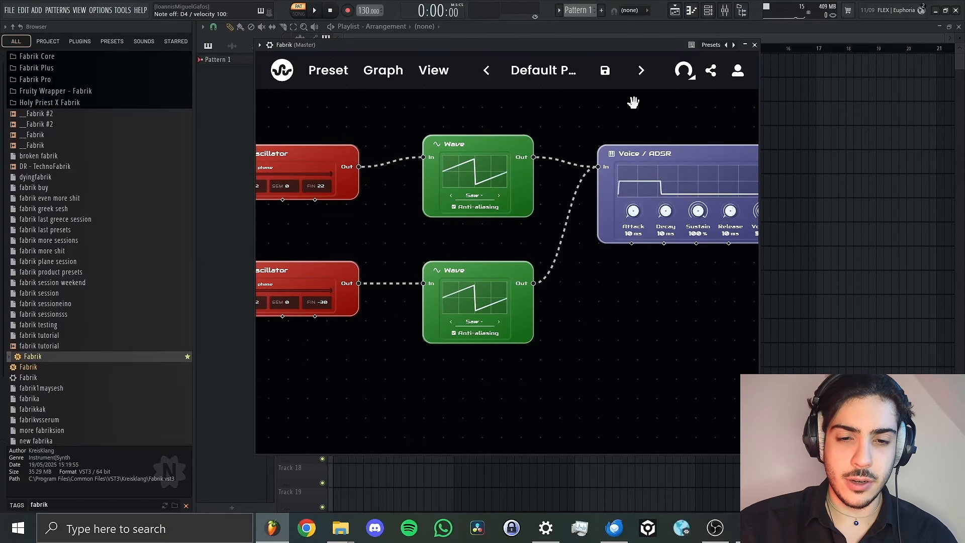
{"action": "left_click_drag", "start_coordinate": [555, 132], "coordinate": [455, 122]}
{"action": "left_click_drag", "start_coordinate": [629, 138], "coordinate": [423, 146]}
{"action": "left_click_drag", "start_coordinate": [560, 162], "coordinate": [675, 158]}
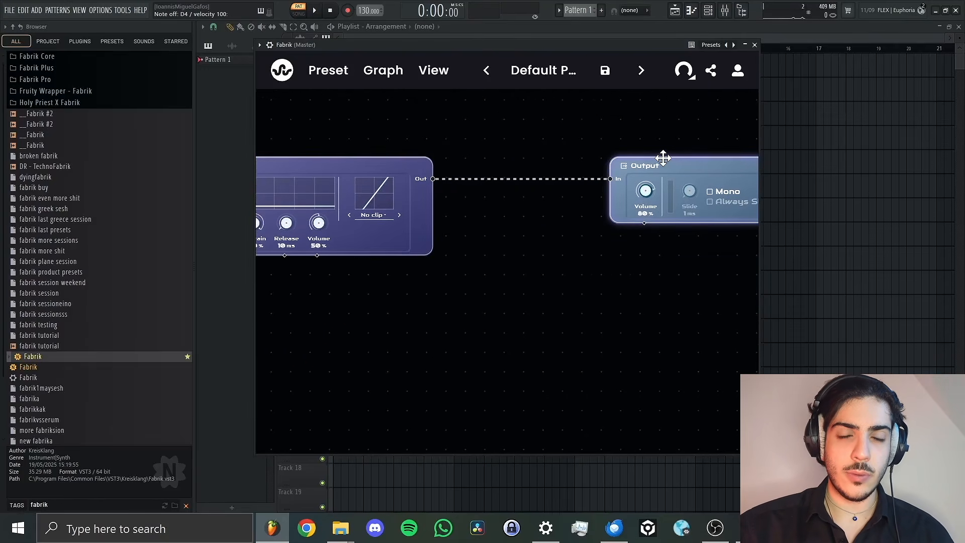
{"action": "right_click", "coordinate": [491, 179]}
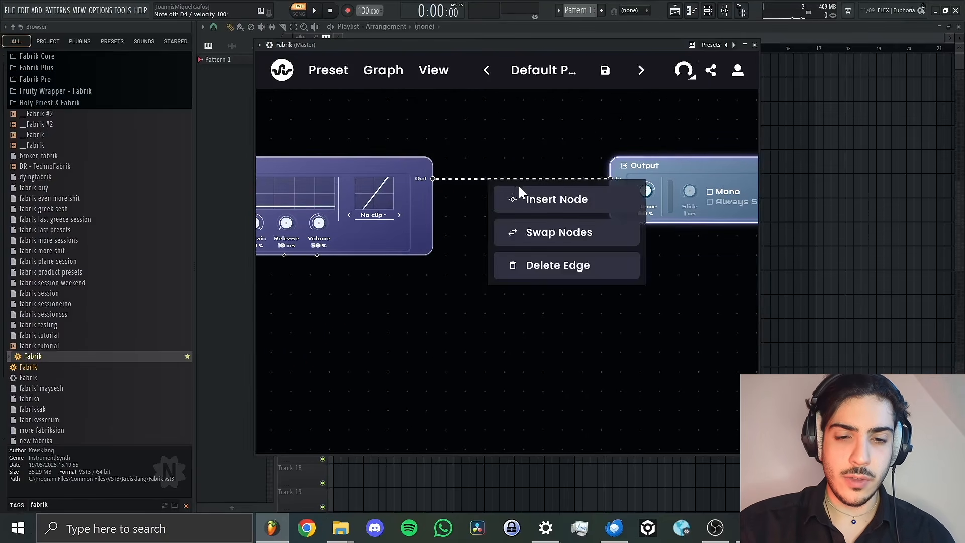
{"action": "left_click", "coordinate": [523, 198]}
{"action": "type", "text": "f"}
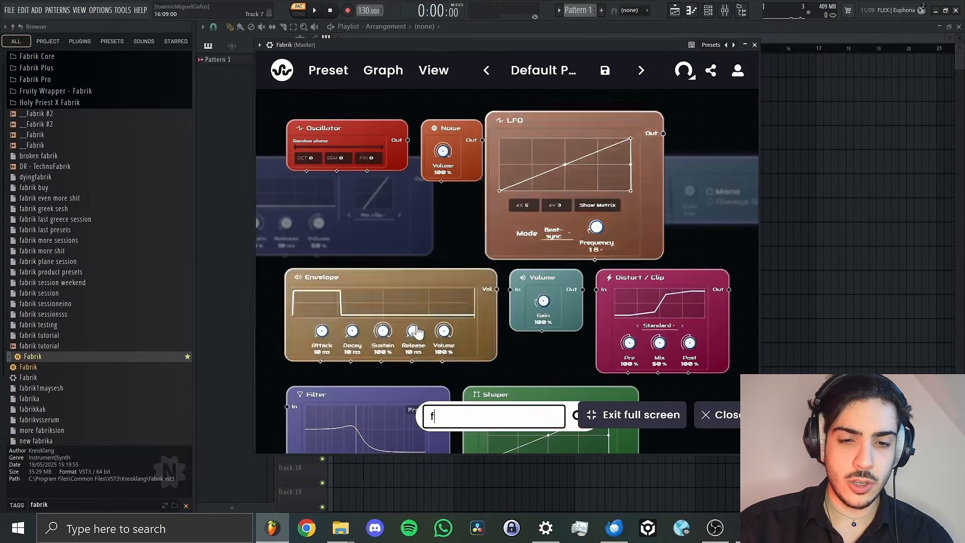
{"action": "left_click", "coordinate": [484, 222]}
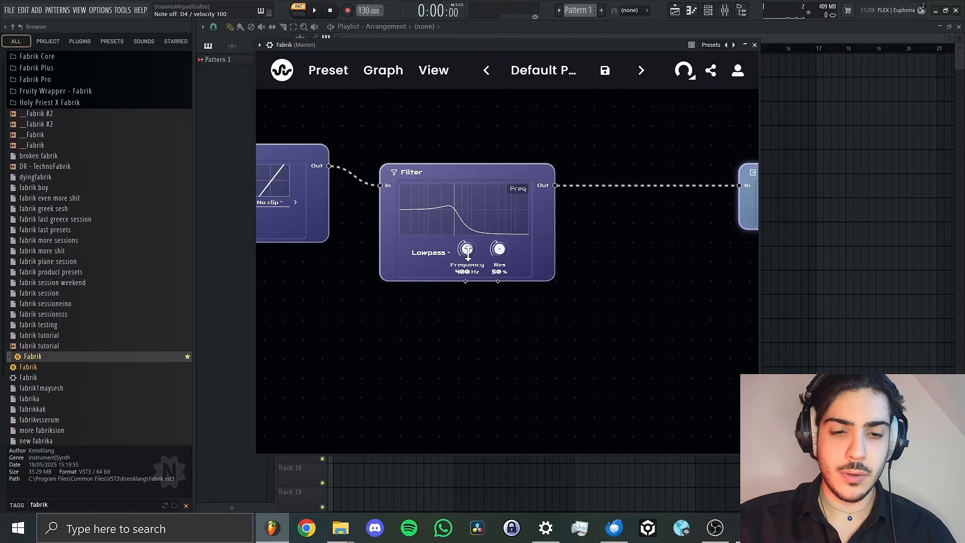
{"action": "left_click_drag", "start_coordinate": [466, 249], "coordinate": [469, 268]}
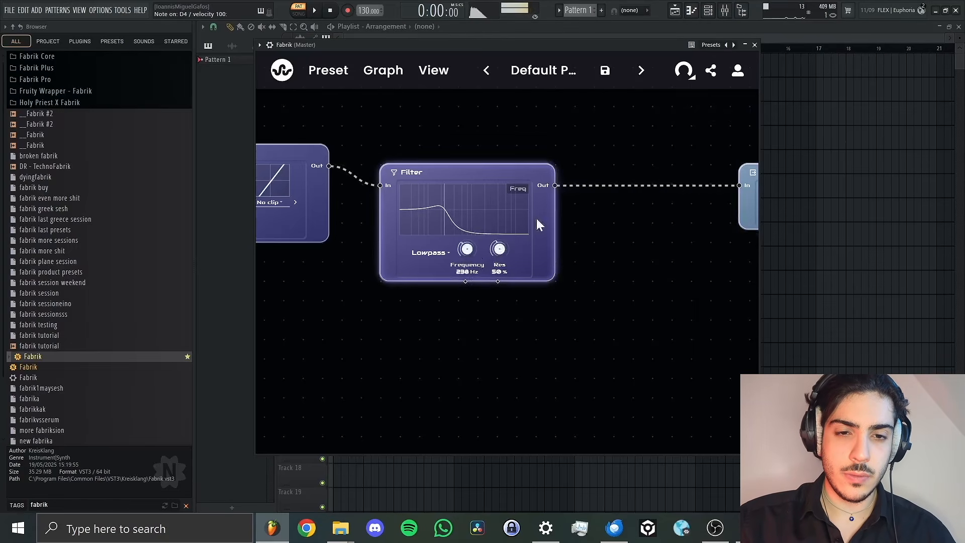
Insert a Unison node on the connection between the Filter and Output nodes.
{"action": "left_click_drag", "start_coordinate": [504, 130], "coordinate": [668, 133]}
{"action": "left_click_drag", "start_coordinate": [455, 115], "coordinate": [366, 119]}
{"action": "left_click_drag", "start_coordinate": [685, 184], "coordinate": [564, 176]}
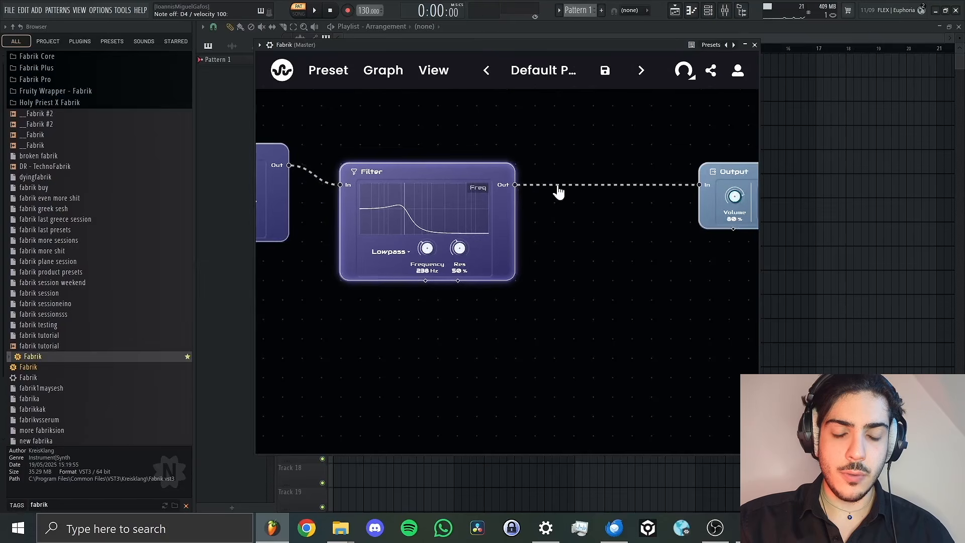
{"action": "right_click", "coordinate": [565, 187]}
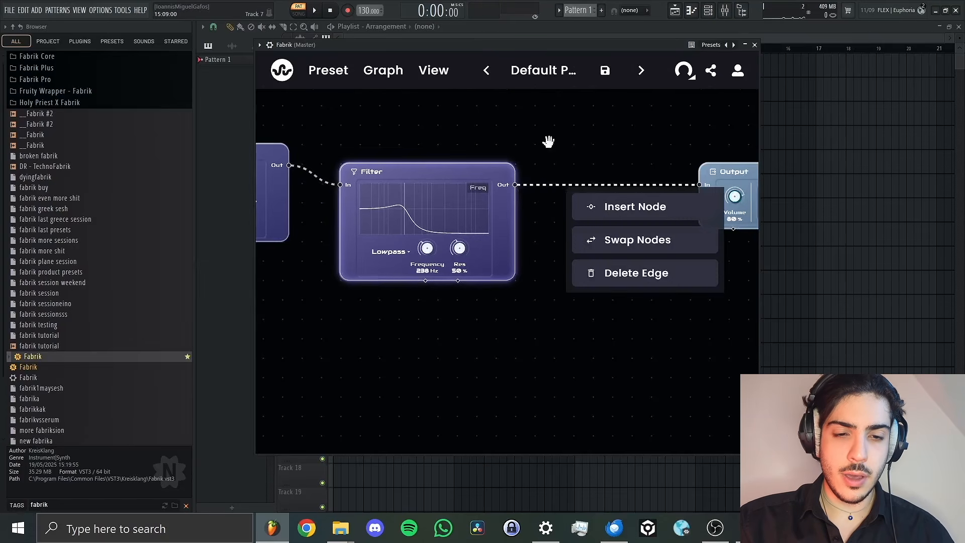
{"action": "left_click", "coordinate": [540, 140]}
{"action": "right_click", "coordinate": [567, 187]}
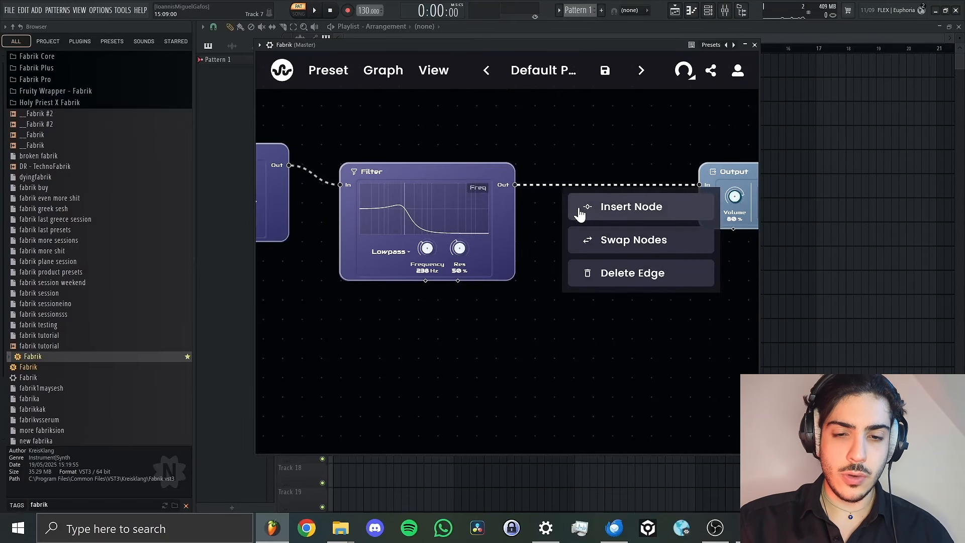
{"action": "left_click", "coordinate": [581, 206]}
{"action": "type", "text": "uni"}
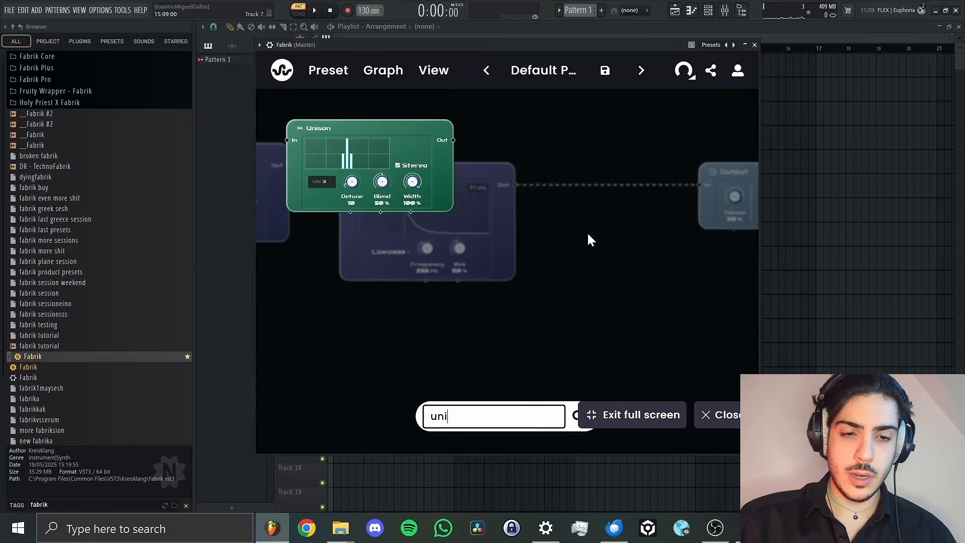
{"action": "left_click", "coordinate": [371, 151]}
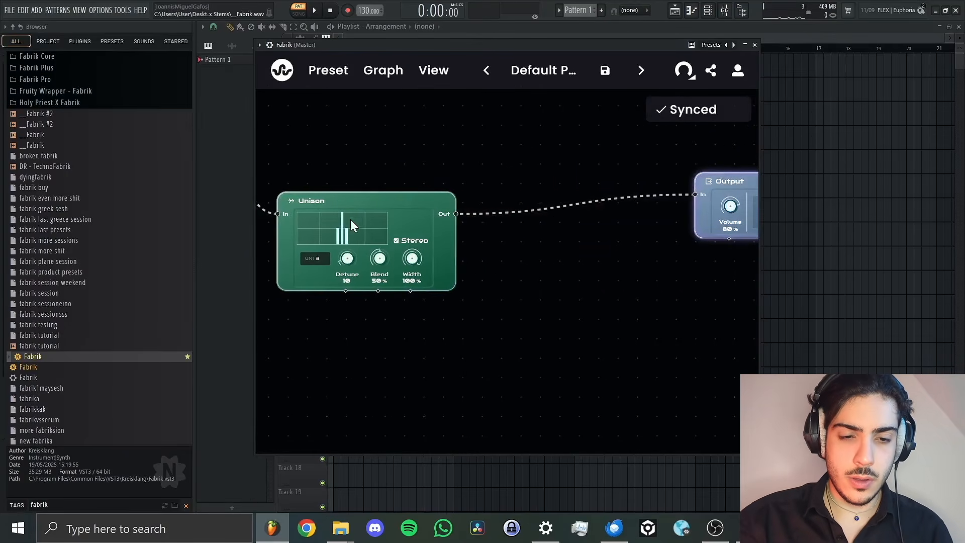
Set the Unison node to 4 voices with a detune of 35.6, playing test notes.
{"action": "key", "text": "x"}
{"action": "left_click_drag", "start_coordinate": [324, 259], "coordinate": [362, 235]}
{"action": "left_click_drag", "start_coordinate": [392, 161], "coordinate": [466, 177]}
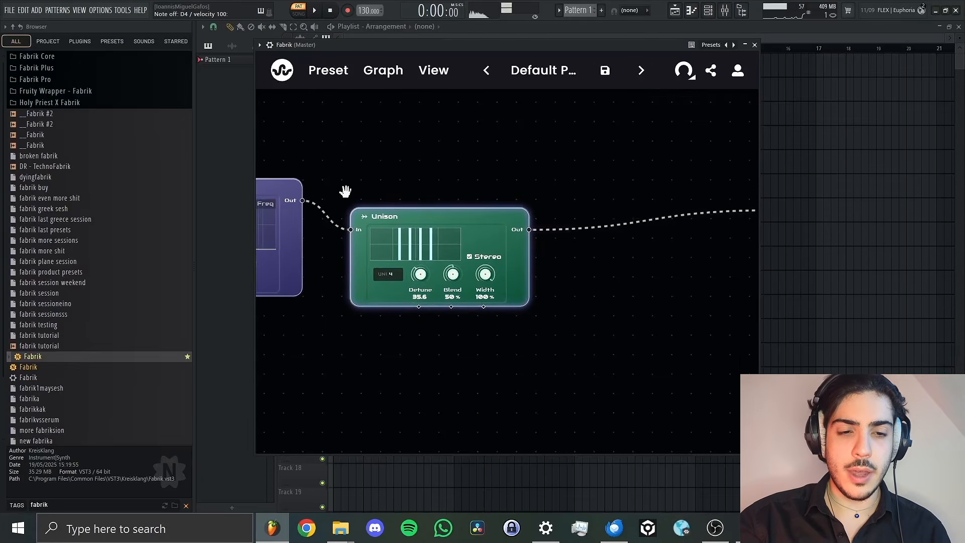
Connect the Filter's output directly to Output as well, and move the Unison node below that connection.
{"action": "left_click_drag", "start_coordinate": [302, 201], "coordinate": [580, 208]}
{"action": "left_click_drag", "start_coordinate": [306, 211], "coordinate": [382, 289]}
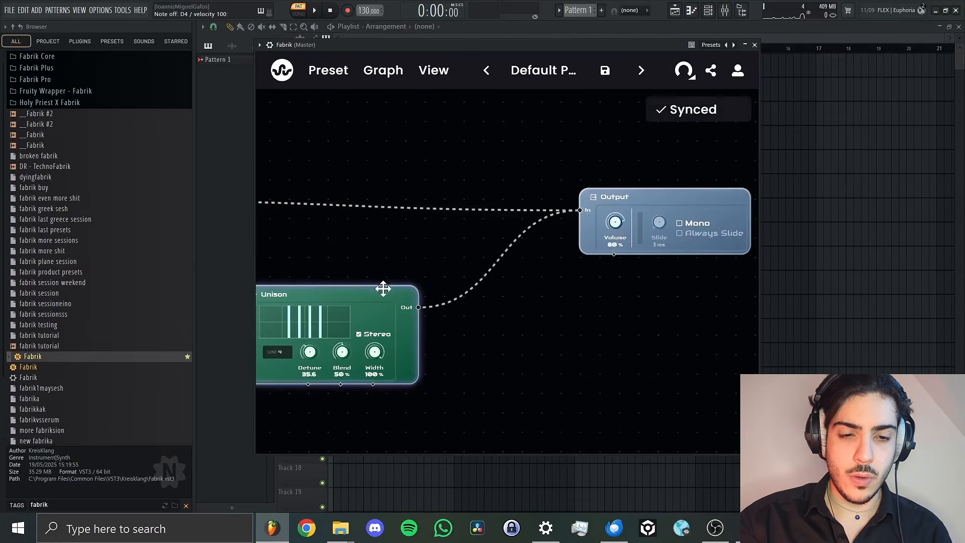
{"action": "left_click_drag", "start_coordinate": [360, 258], "coordinate": [539, 248]}
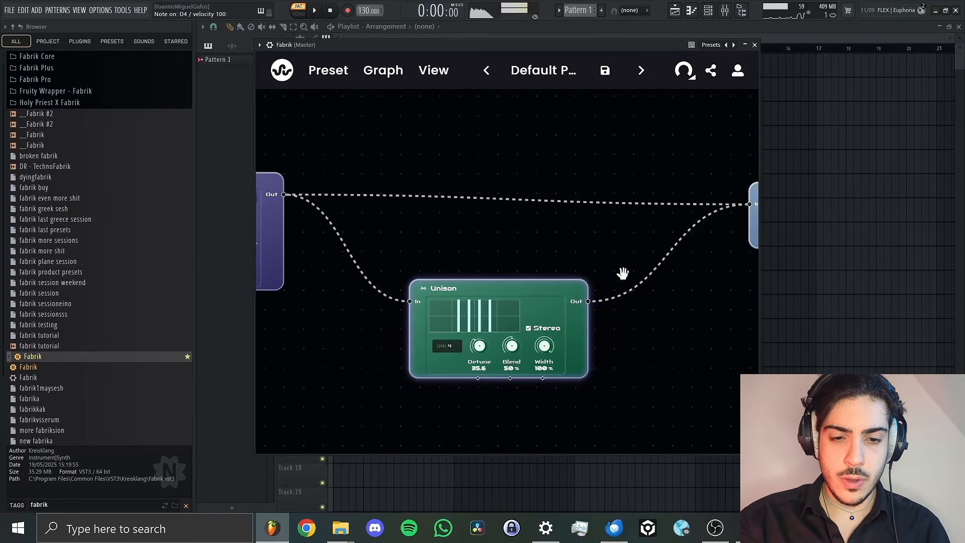
Insert a second Filter node between Unison and Output, place it lower, and set its type to Highpass.
{"action": "left_click_drag", "start_coordinate": [674, 259], "coordinate": [955, 281]}
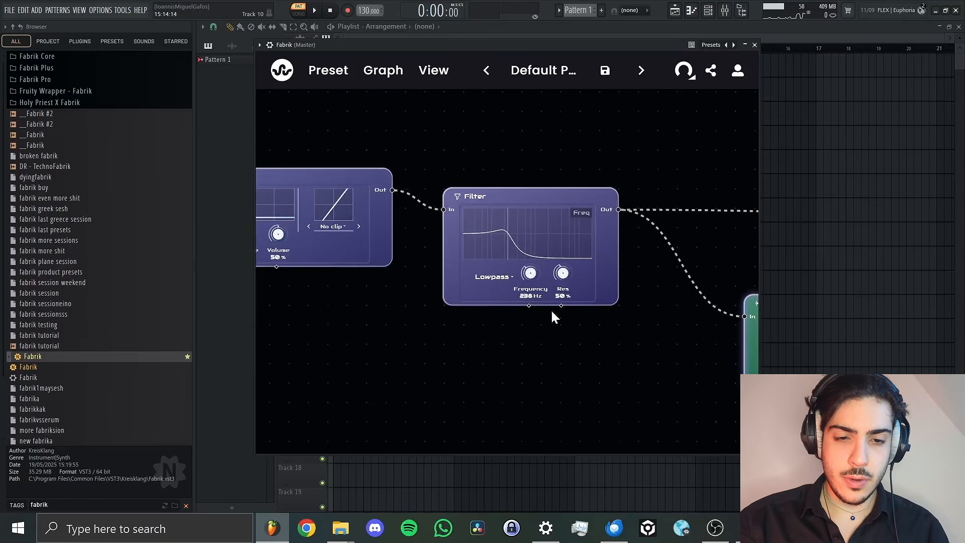
{"action": "mouse_move", "coordinate": [553, 312]}
{"action": "left_mouse_down"}
{"action": "mouse_move", "coordinate": [407, 370]}
{"action": "mouse_move", "coordinate": [262, 362]}
{"action": "left_mouse_up"}
{"action": "mouse_move", "coordinate": [670, 281]}
{"action": "left_mouse_down"}
{"action": "mouse_move", "coordinate": [371, 253]}
{"action": "mouse_move", "coordinate": [493, 237]}
{"action": "mouse_move", "coordinate": [553, 252]}
{"action": "left_mouse_up"}
{"action": "right_click", "coordinate": [628, 282]}
{"action": "left_click", "coordinate": [649, 250]}
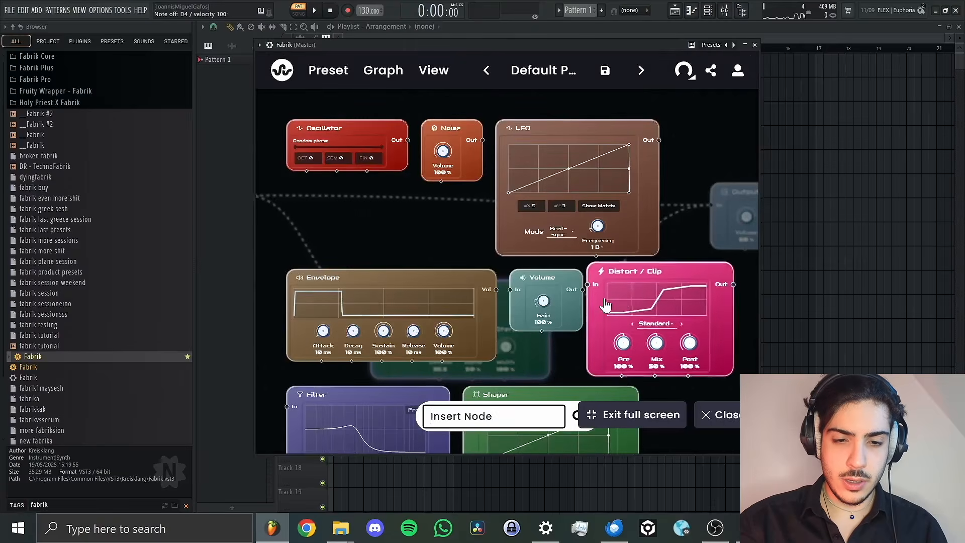
{"action": "type", "text": "f"}
{"action": "left_click", "coordinate": [611, 221]}
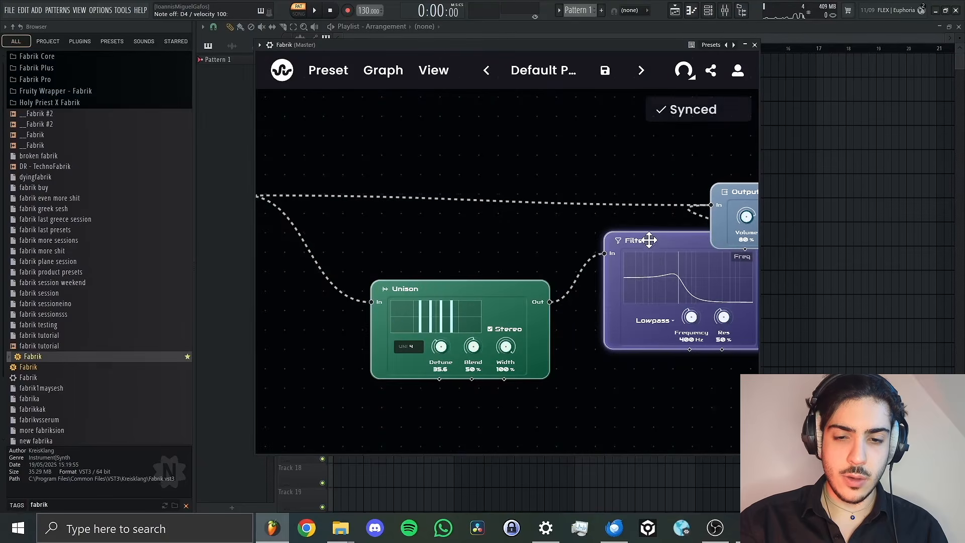
{"action": "left_click", "coordinate": [607, 375]}
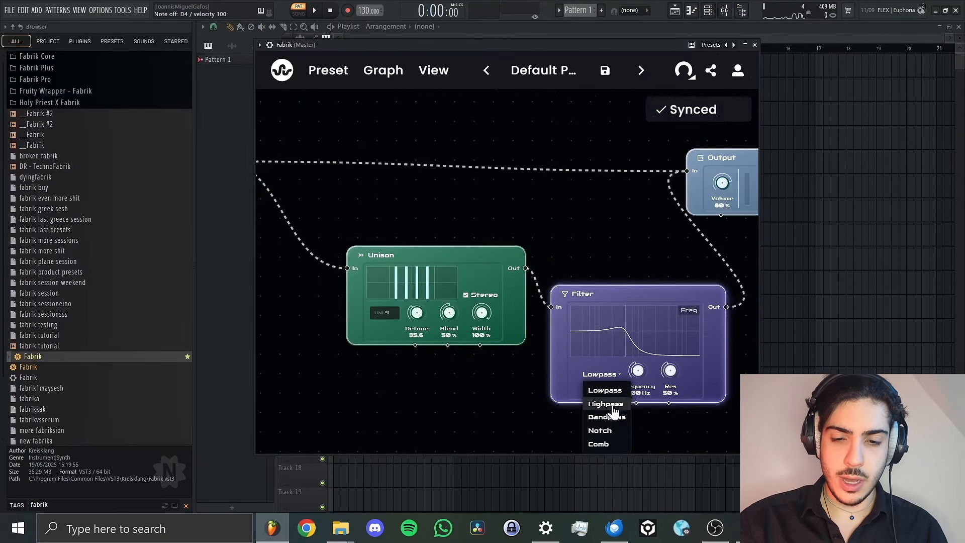
{"action": "left_click", "coordinate": [606, 403]}
{"action": "left_click_drag", "start_coordinate": [647, 405], "coordinate": [629, 396]}
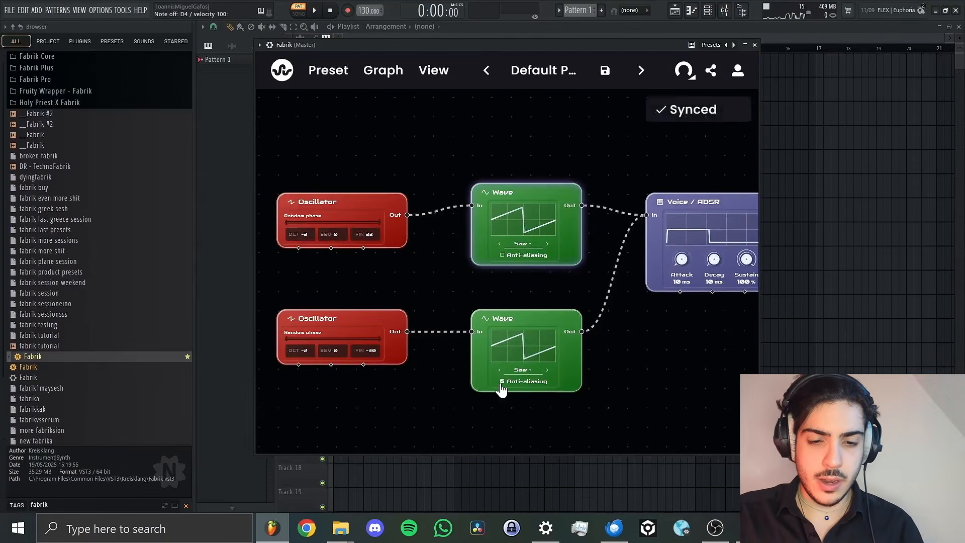
Turn off anti-aliasing on both Wave nodes and play test notes.
{"action": "left_click", "coordinate": [501, 382]}
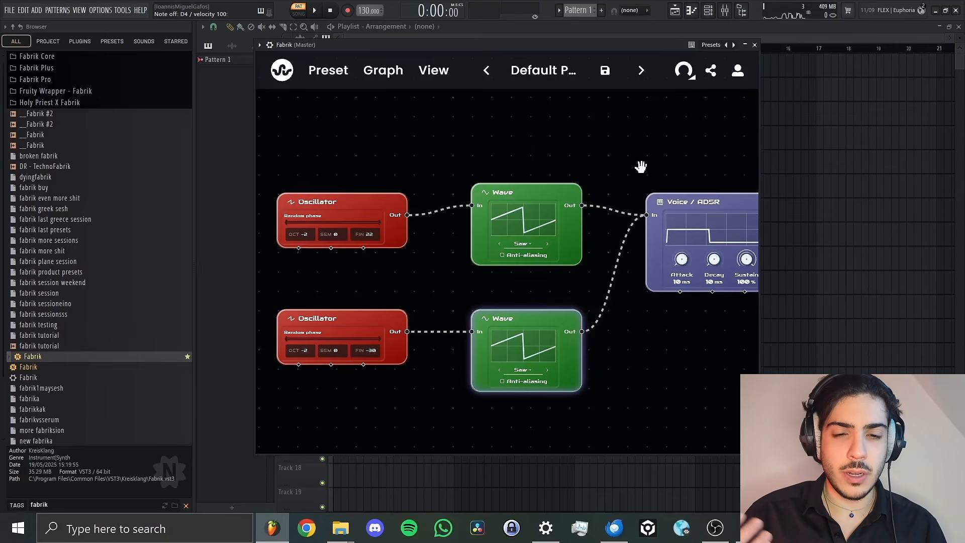
{"action": "left_click_drag", "start_coordinate": [641, 166], "coordinate": [571, 138]}
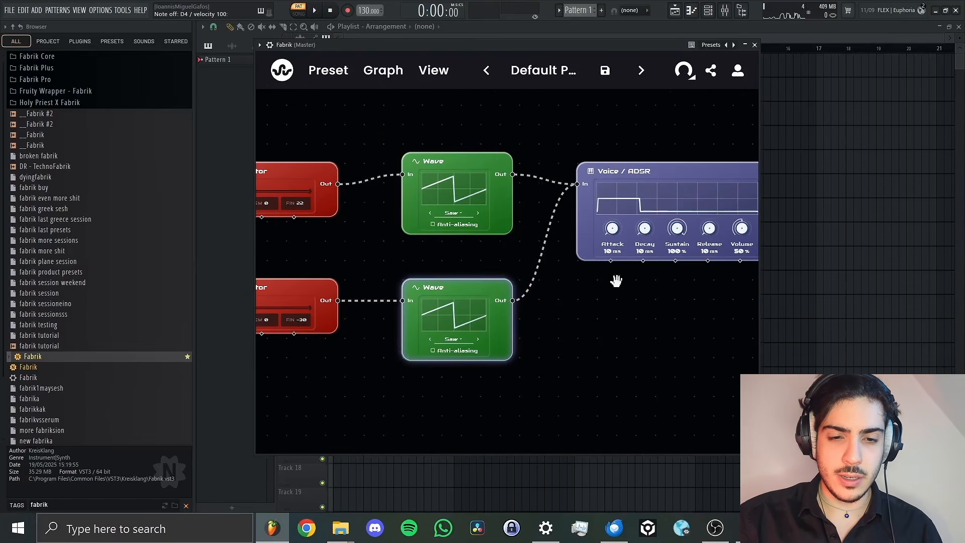
{"action": "key", "text": "x"}
{"action": "key", "text": "y"}
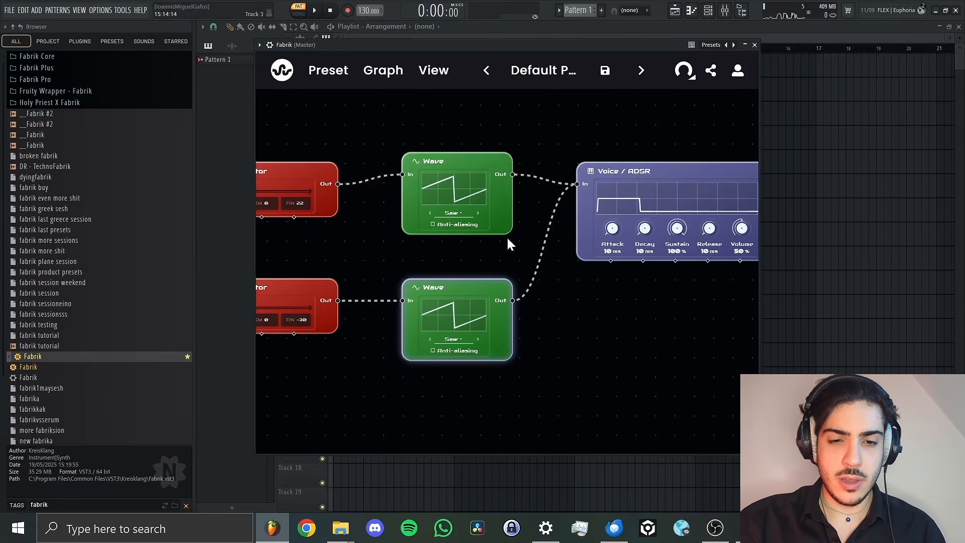
{"action": "mouse_move", "coordinate": [721, 133]}
{"action": "left_mouse_down"}
{"action": "mouse_move", "coordinate": [615, 142]}
{"action": "mouse_move", "coordinate": [735, 141]}
{"action": "left_mouse_up"}
{"action": "scroll", "coordinate": [550, 147], "scroll_direction": "down", "scroll_amount": 4}
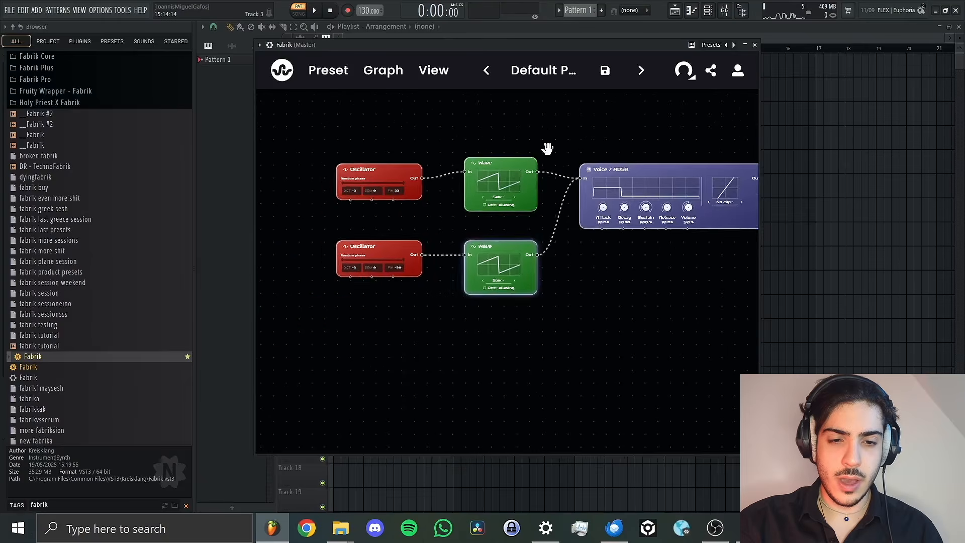
{"action": "left_click_drag", "start_coordinate": [547, 149], "coordinate": [520, 174]}
{"action": "mouse_move", "coordinate": [363, 190]}
{"action": "left_mouse_down"}
{"action": "mouse_move", "coordinate": [351, 172]}
{"action": "mouse_move", "coordinate": [363, 184]}
{"action": "left_mouse_up"}
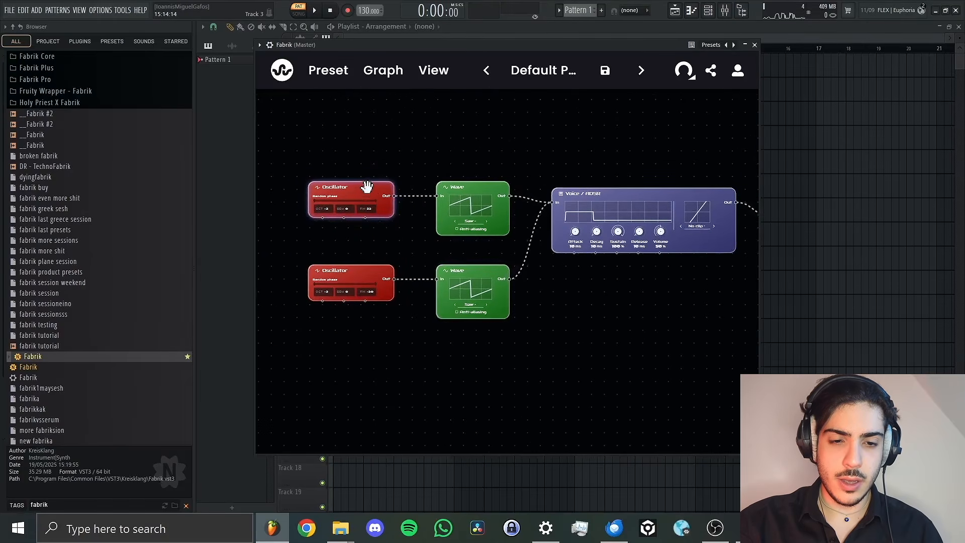
Open the piano roll for the Fabrik channel and show the channel rack.
{"action": "left_click", "coordinate": [691, 10]}
{"action": "scroll", "coordinate": [241, 281], "scroll_direction": "up", "scroll_amount": 3}
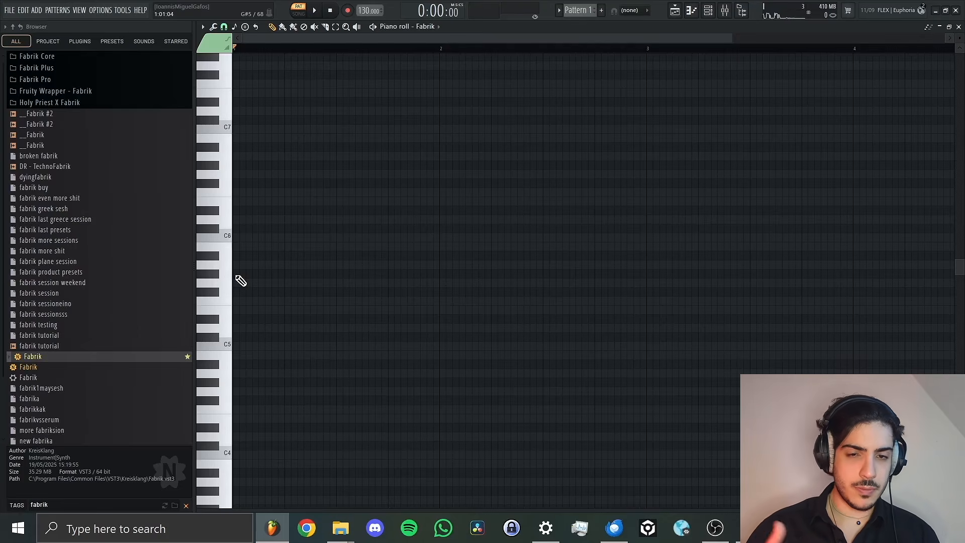
{"action": "left_click", "coordinate": [698, 12]}
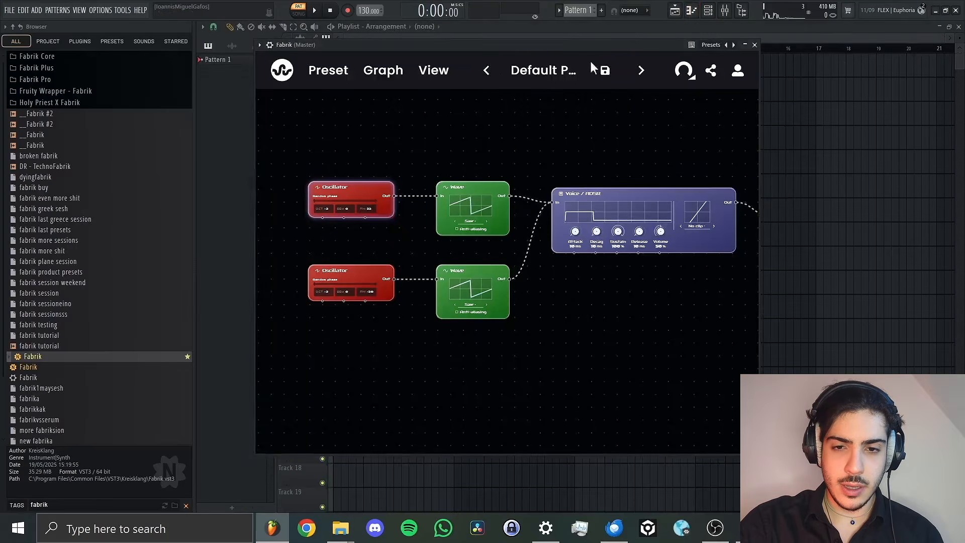
{"action": "left_click", "coordinate": [699, 11]}
{"action": "left_click", "coordinate": [708, 10]}
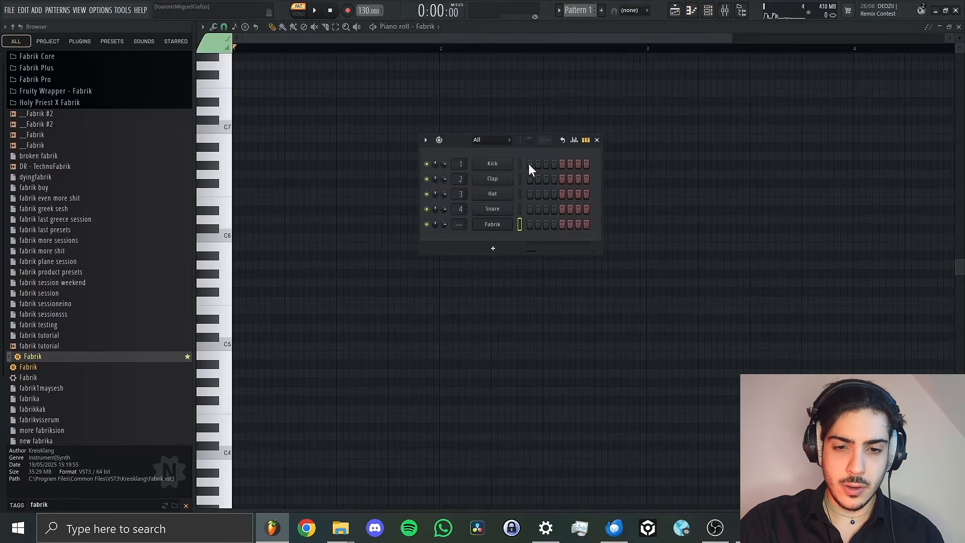
Place Kick hits on steps 1, 5, 9 and 13, widening the channel rack to reach them.
{"action": "left_click", "coordinate": [530, 165]}
{"action": "left_click", "coordinate": [570, 164]}
{"action": "left_click", "coordinate": [562, 165]}
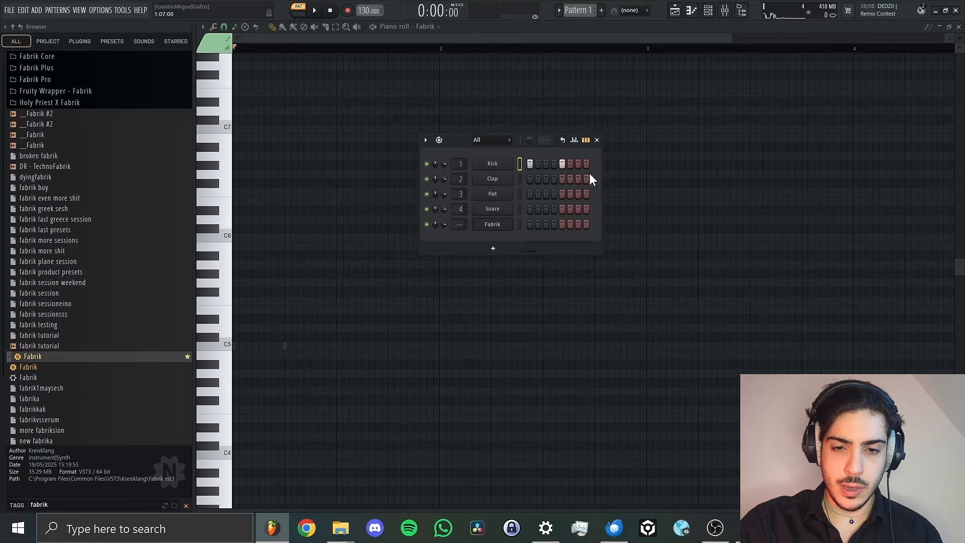
{"action": "left_click_drag", "start_coordinate": [596, 197], "coordinate": [822, 231]}
{"action": "left_click", "coordinate": [542, 182]}
{"action": "left_click", "coordinate": [575, 182]}
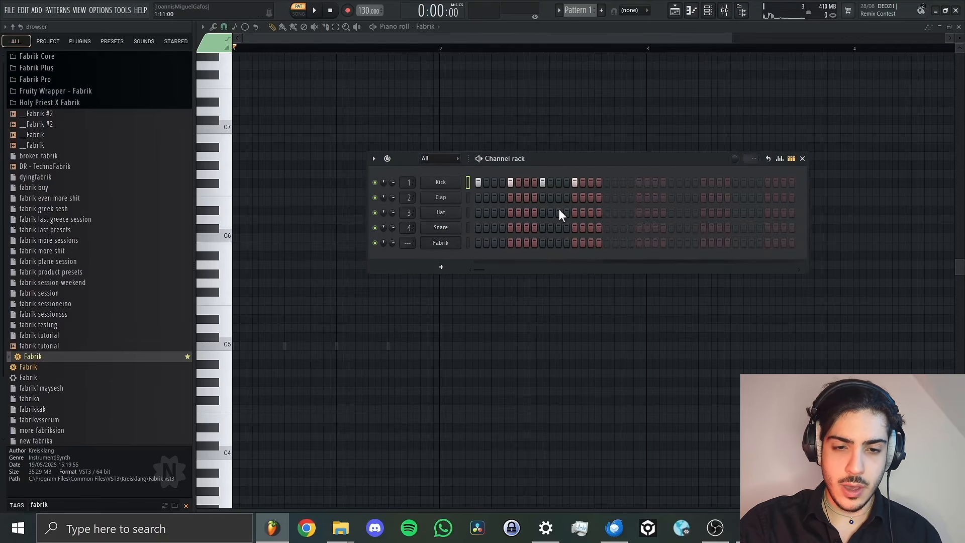
Place Clap hits on steps 5 and 13 and Hat hits on steps 3, 7, 11 and 15.
{"action": "left_click", "coordinate": [511, 197]}
{"action": "left_click", "coordinate": [574, 197]}
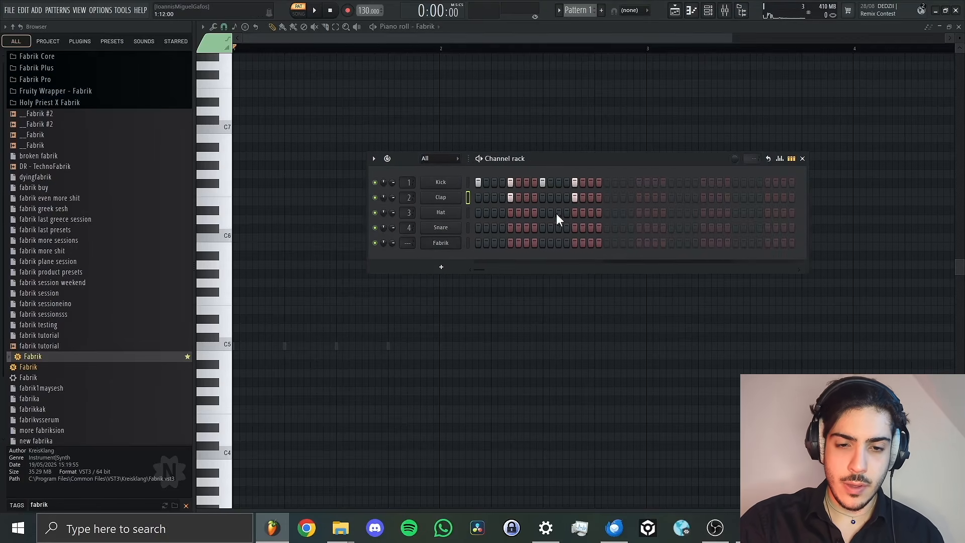
{"action": "left_click", "coordinate": [494, 212]}
{"action": "left_click", "coordinate": [558, 212]}
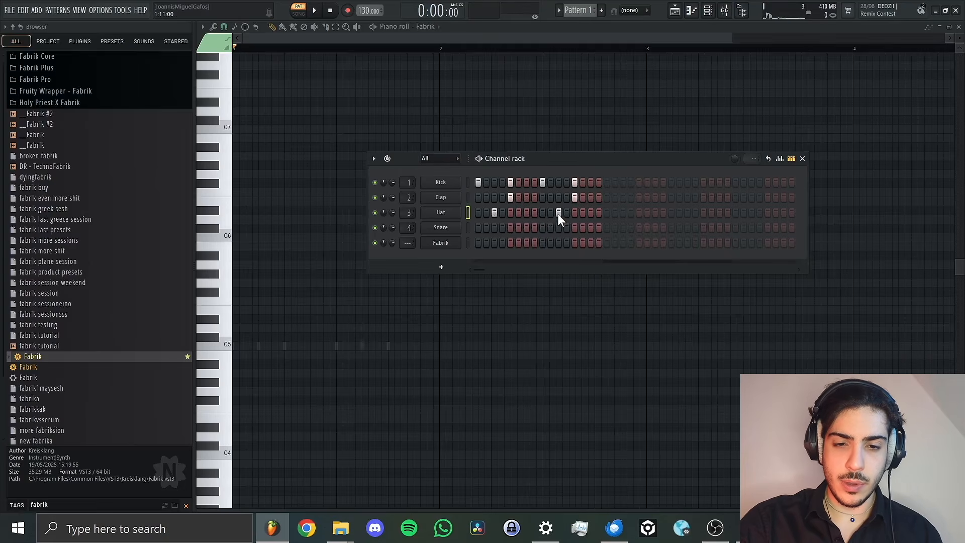
{"action": "left_click", "coordinate": [527, 212]}
{"action": "left_click", "coordinate": [591, 212]}
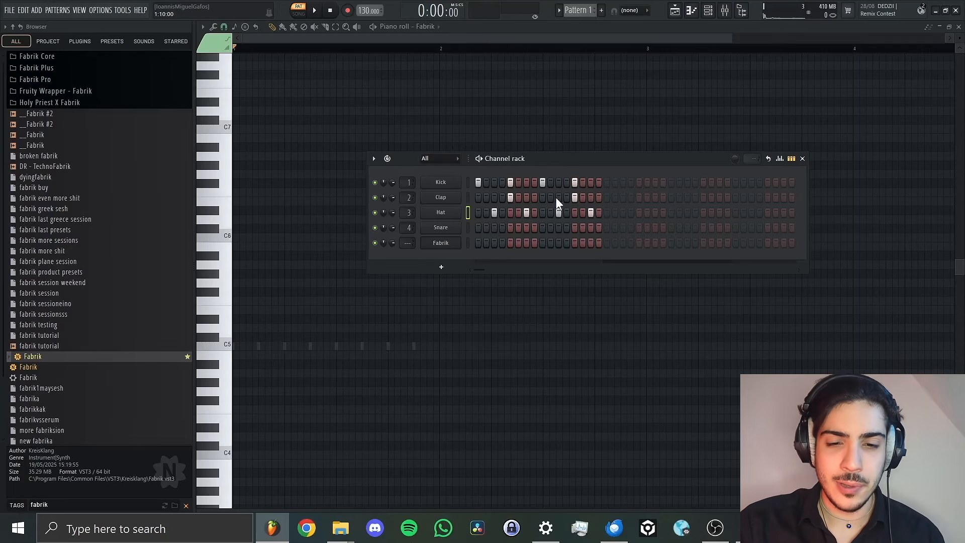
Clear all Kick, Clap and Hat steps from the channel rack and return to Fabrik's empty piano roll.
{"action": "mouse_move", "coordinate": [600, 210]}
{"action": "left_mouse_down"}
{"action": "mouse_move", "coordinate": [479, 209]}
{"action": "mouse_move", "coordinate": [585, 183]}
{"action": "mouse_move", "coordinate": [466, 182]}
{"action": "left_mouse_up"}
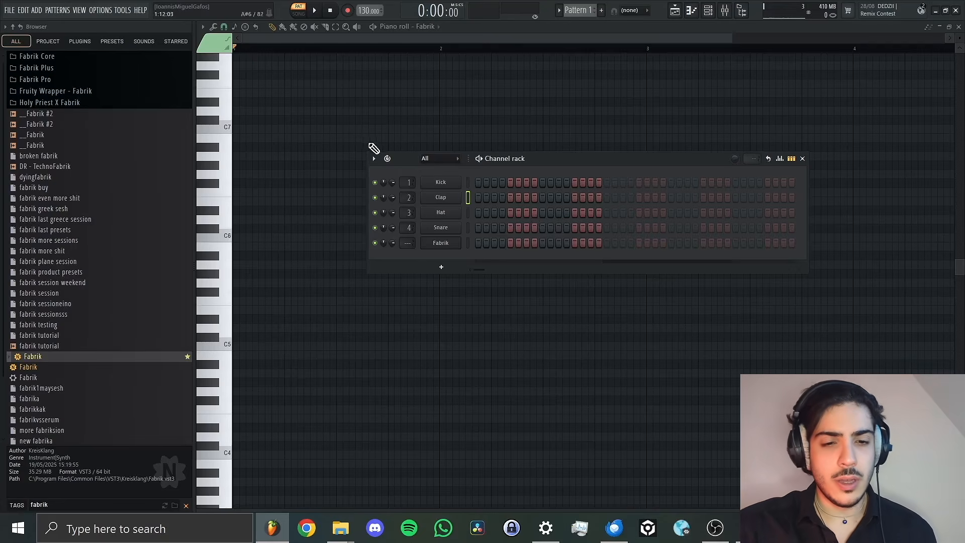
{"action": "left_click", "coordinate": [596, 36]}
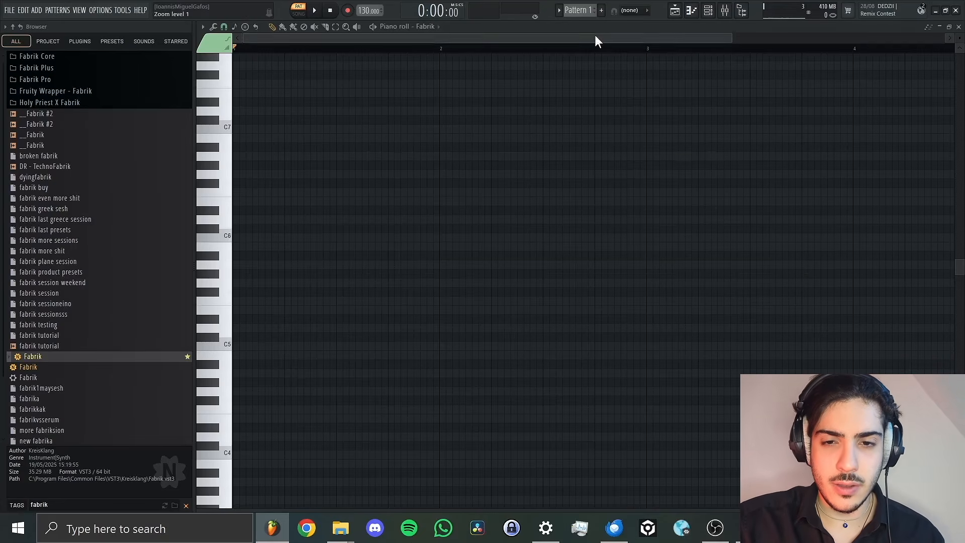
{"action": "left_click", "coordinate": [707, 11]}
{"action": "left_click", "coordinate": [440, 243]}
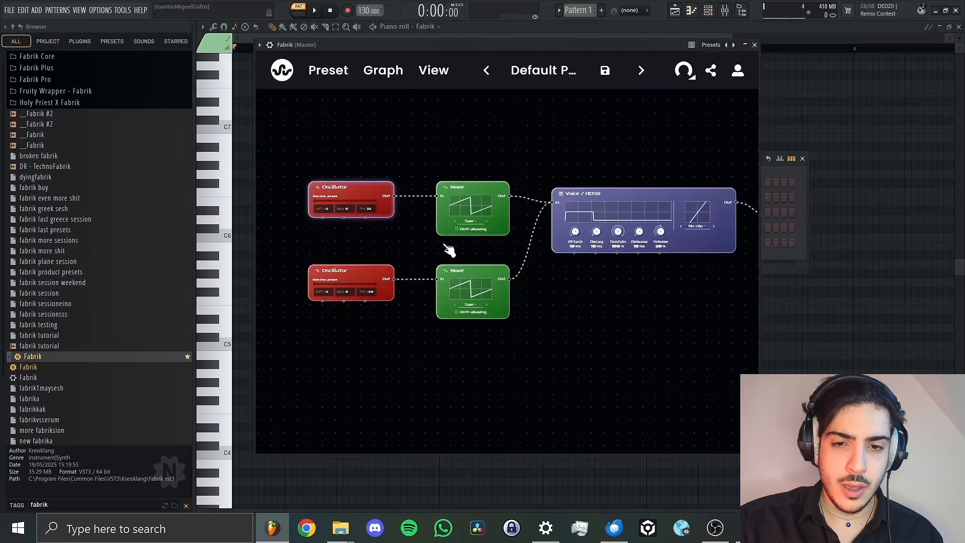
{"action": "left_click", "coordinate": [655, 35]}
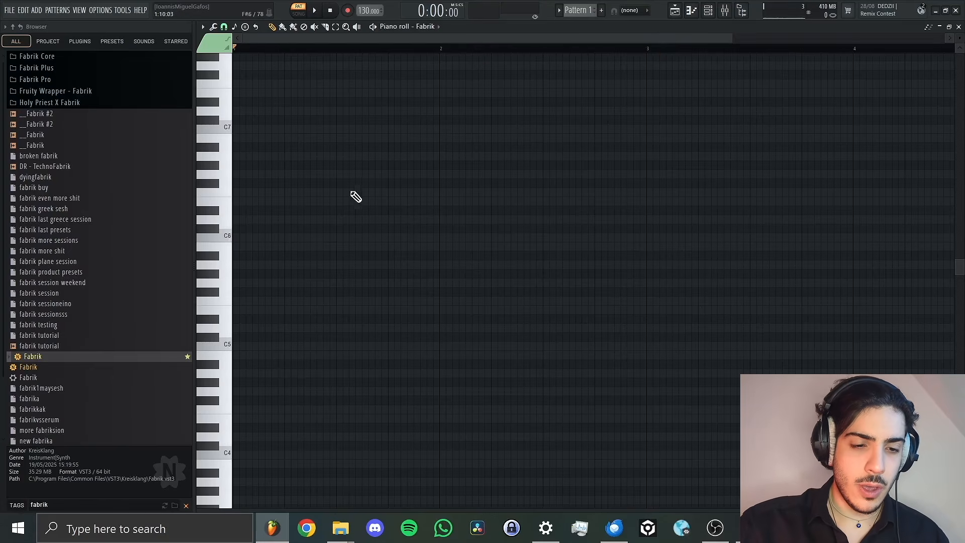
Try a one-bar D#5 note at the start of bar 1, play it back, and delete it.
{"action": "scroll", "coordinate": [232, 291], "scroll_direction": "down", "scroll_amount": 2}
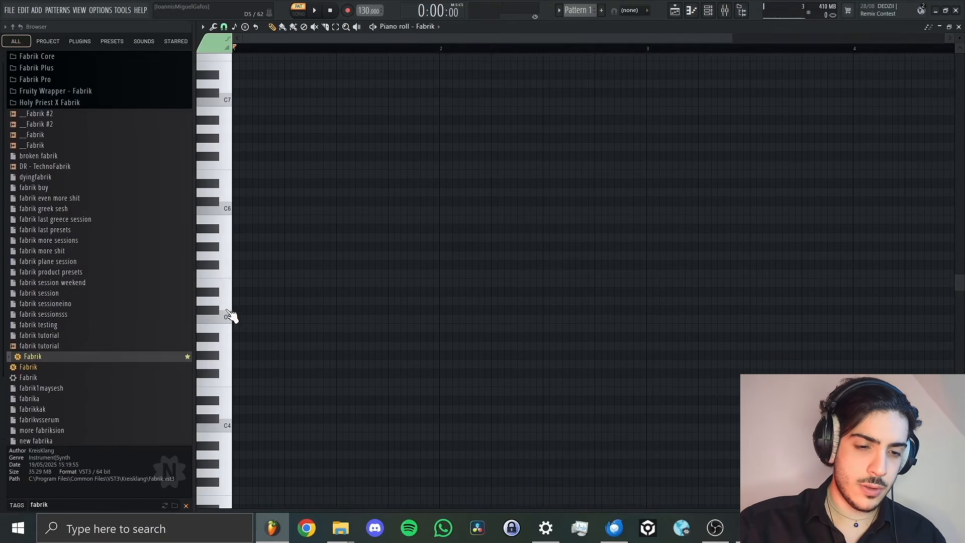
{"action": "scroll", "coordinate": [262, 301], "scroll_direction": "down", "scroll_amount": 2}
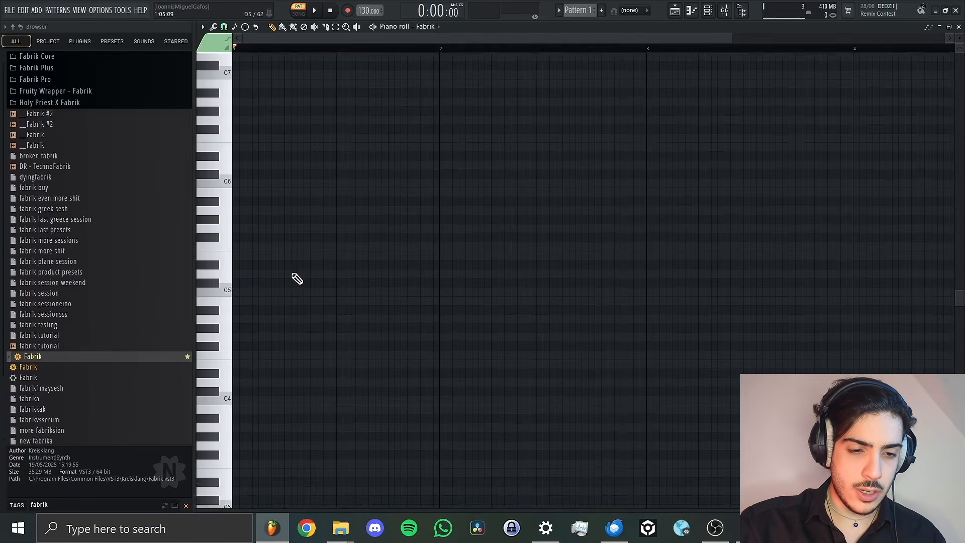
{"action": "left_click_drag", "start_coordinate": [259, 256], "coordinate": [129, 273]}
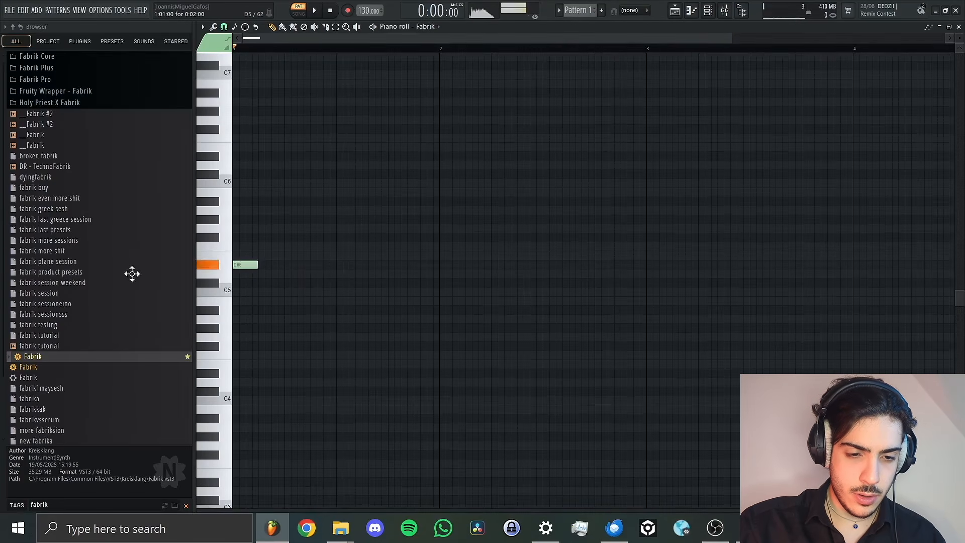
{"action": "left_click_drag", "start_coordinate": [257, 264], "coordinate": [437, 279]}
{"action": "key", "text": "space"}
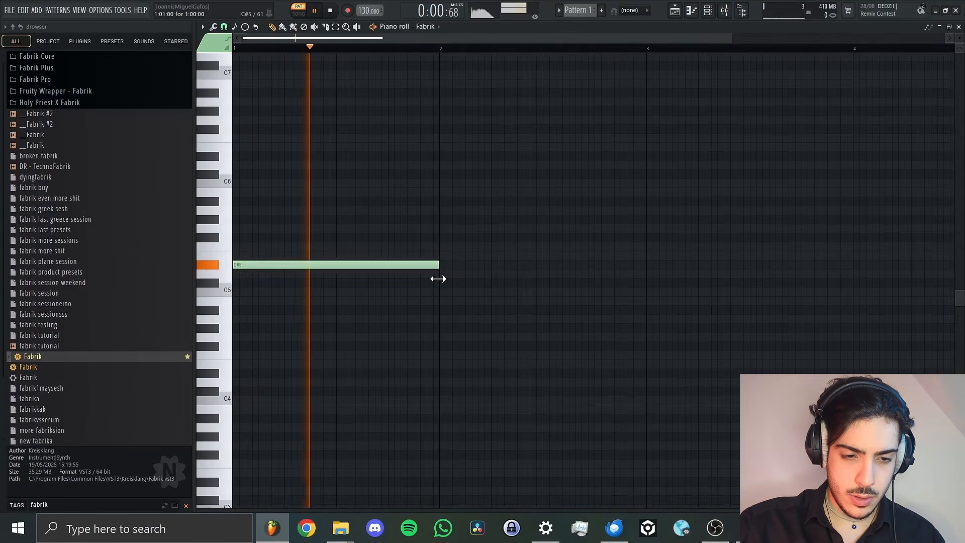
{"action": "key", "text": "space"}
{"action": "right_click", "coordinate": [347, 265]}
Place a one-bar D#4 note at the start of bar 1 and play it back.
{"action": "scroll", "coordinate": [289, 342], "scroll_direction": "down", "scroll_amount": 3}
{"action": "left_click_drag", "start_coordinate": [266, 321], "coordinate": [179, 319]}
{"action": "key", "text": "space"}
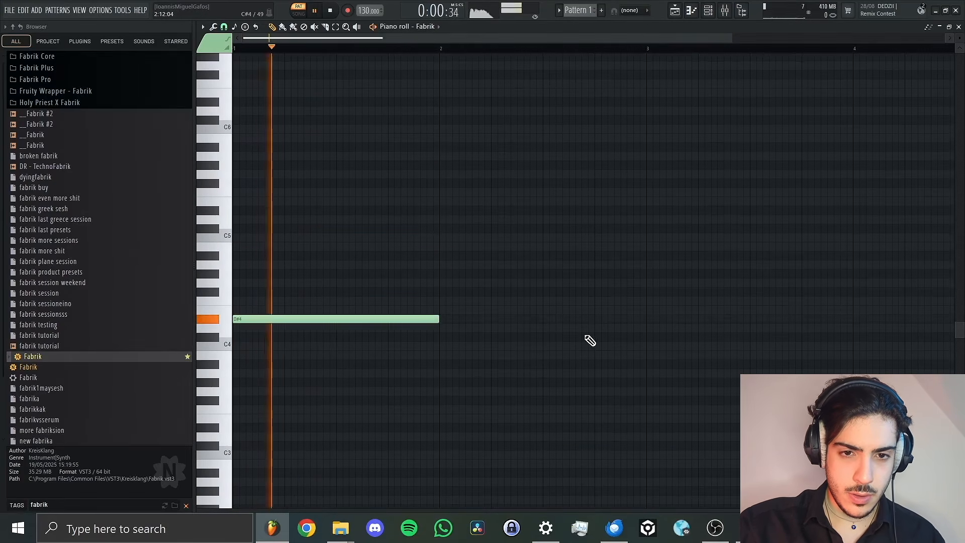
Stop playback, clone the Fabrik channel in the channel rack, and mute the copy.
{"action": "key", "text": "space"}
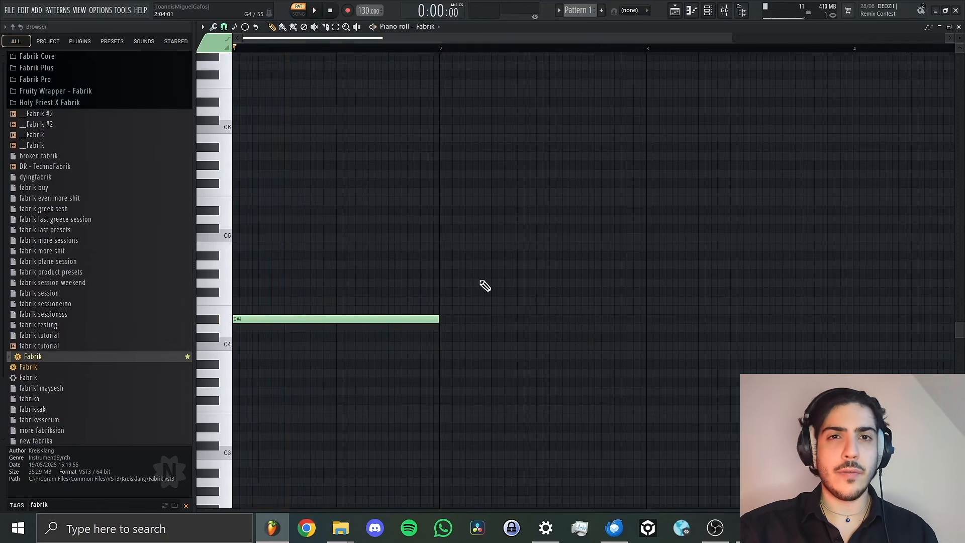
{"action": "left_click", "coordinate": [709, 11]}
{"action": "right_click", "coordinate": [458, 240]}
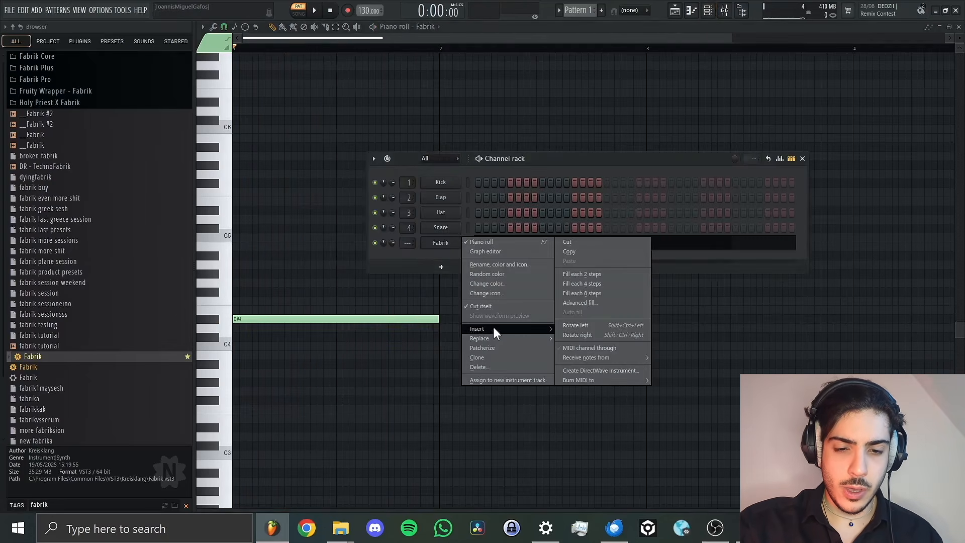
{"action": "left_click", "coordinate": [488, 360]}
{"action": "left_click_drag", "start_coordinate": [623, 64], "coordinate": [553, 333]}
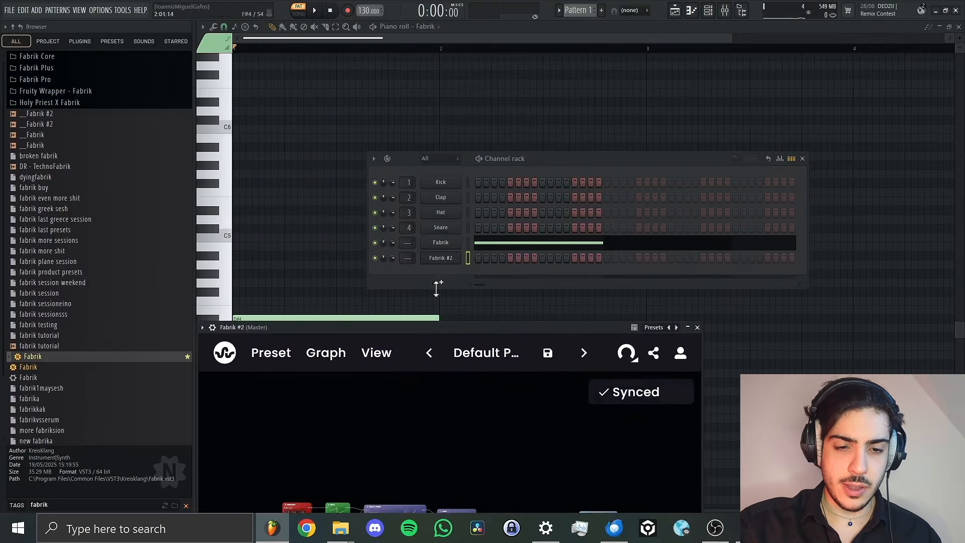
{"action": "left_click_drag", "start_coordinate": [634, 168], "coordinate": [659, 139]}
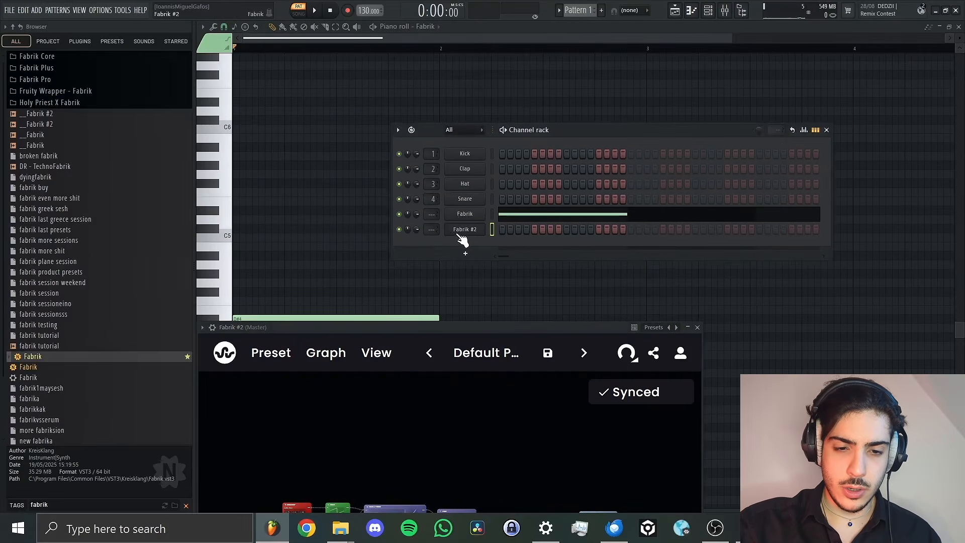
{"action": "left_click", "coordinate": [466, 233]}
{"action": "left_click", "coordinate": [466, 232]}
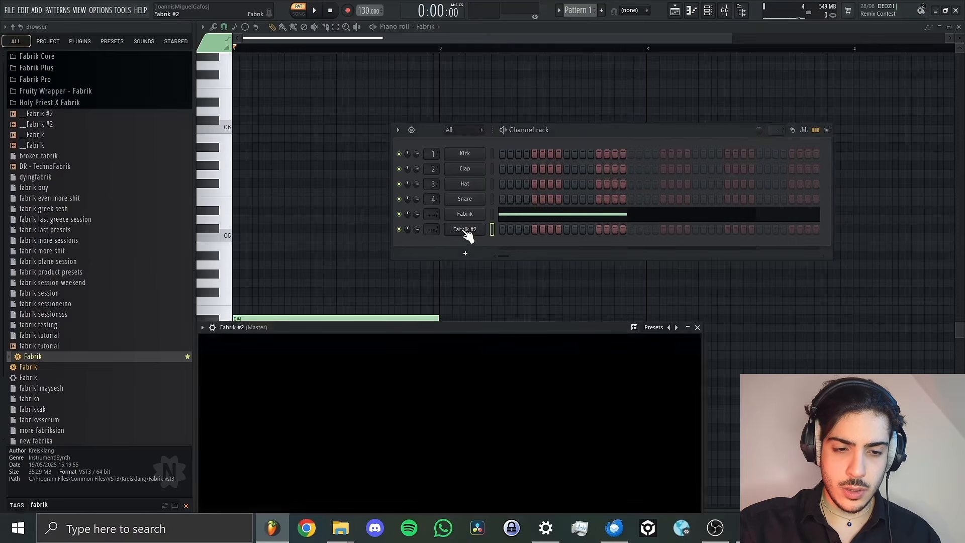
{"action": "left_click", "coordinate": [465, 232]}
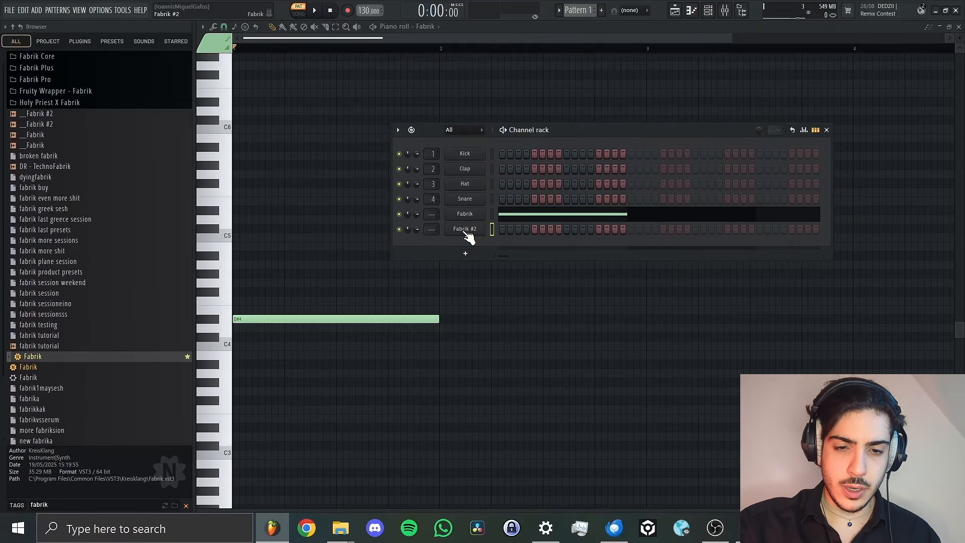
{"action": "left_click", "coordinate": [465, 232]}
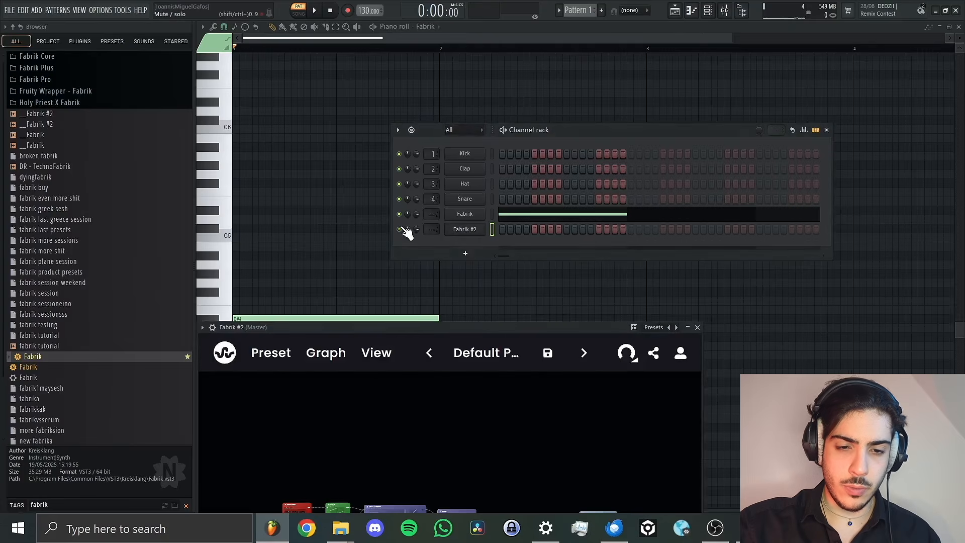
{"action": "left_click", "coordinate": [399, 229]}
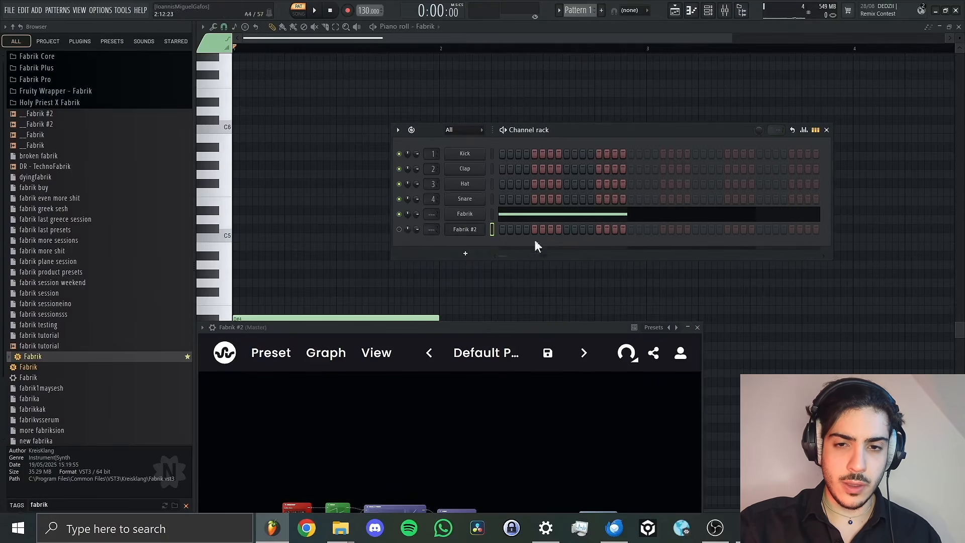
In the muted copy's piano roll, stack one-bar notes D#4, F4, F#4, G#4, A#4, B4, C#5 and D#5 in bar 1.
{"action": "left_click", "coordinate": [692, 10]}
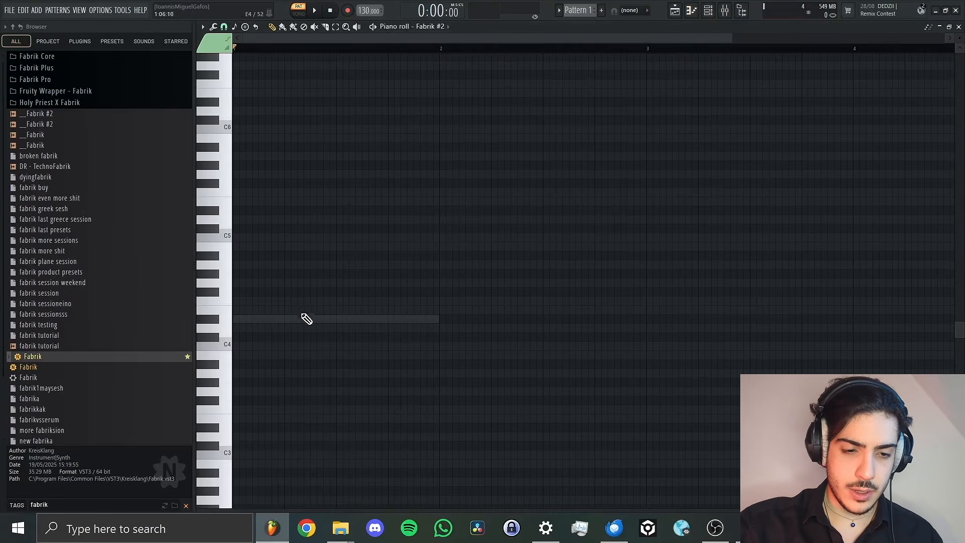
{"action": "left_click", "coordinate": [296, 319]}
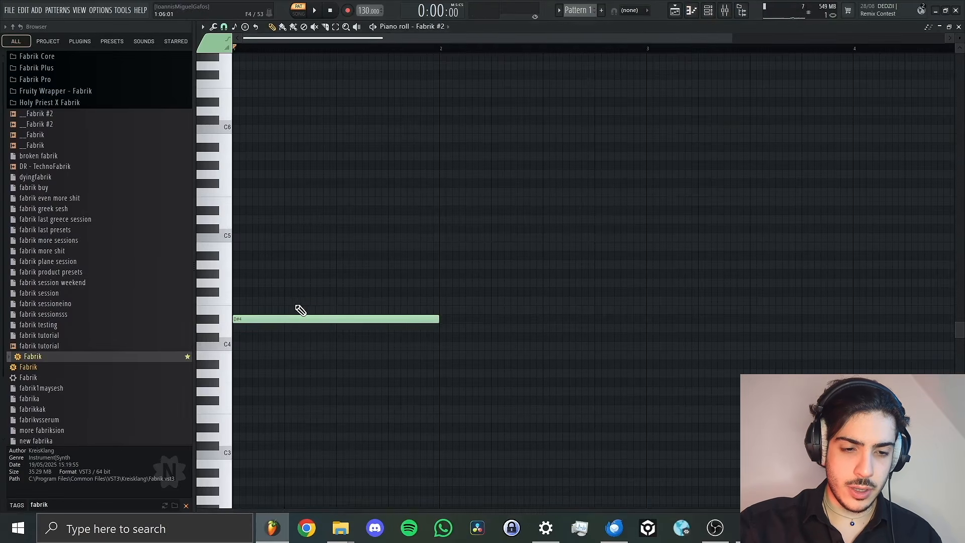
{"action": "left_click_drag", "start_coordinate": [300, 301], "coordinate": [219, 300]}
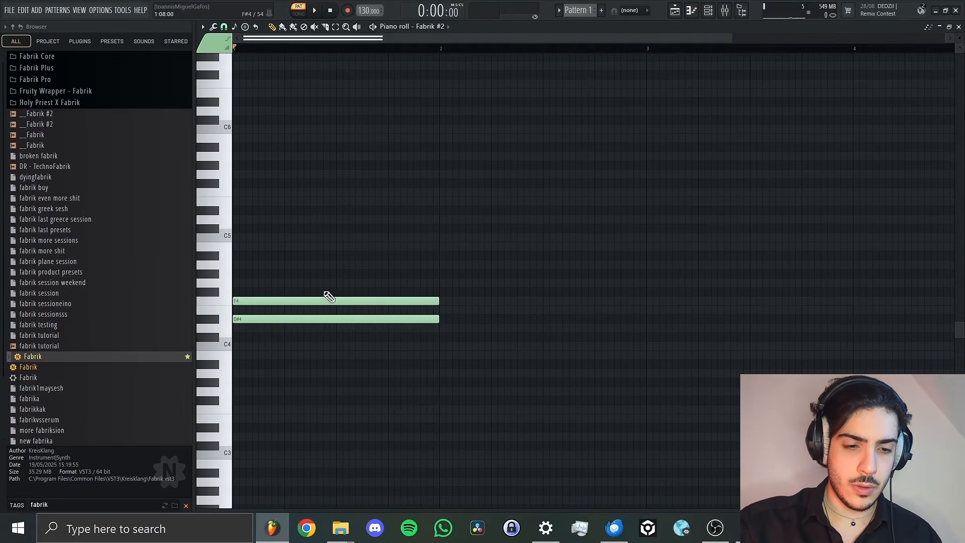
{"action": "mouse_move", "coordinate": [325, 293]}
{"action": "left_mouse_down"}
{"action": "mouse_move", "coordinate": [177, 291]}
{"action": "mouse_move", "coordinate": [226, 280]}
{"action": "mouse_move", "coordinate": [215, 277]}
{"action": "mouse_move", "coordinate": [224, 252]}
{"action": "left_mouse_up"}
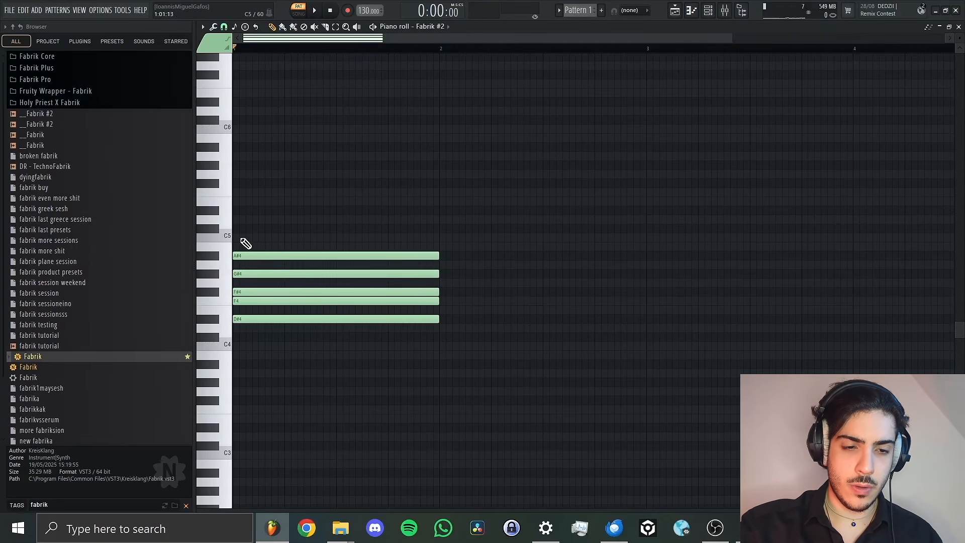
{"action": "left_click_drag", "start_coordinate": [241, 239], "coordinate": [235, 210]}
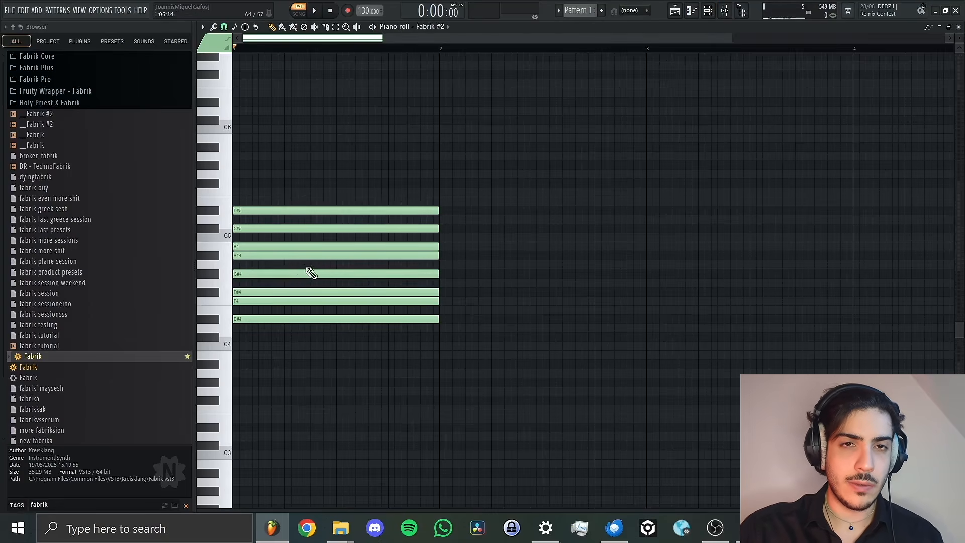
In the original Fabrik channel's piano roll, add one-bar notes F#4 in bar 2, B4 in bar 3 and G#4 in bar 4, and play the pattern.
{"action": "left_click", "coordinate": [719, 12]}
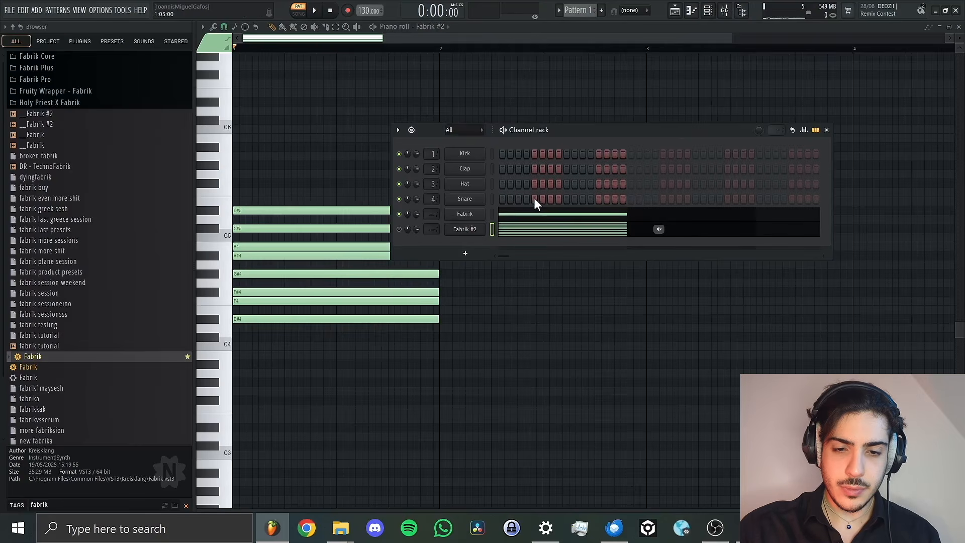
{"action": "left_click", "coordinate": [547, 216]}
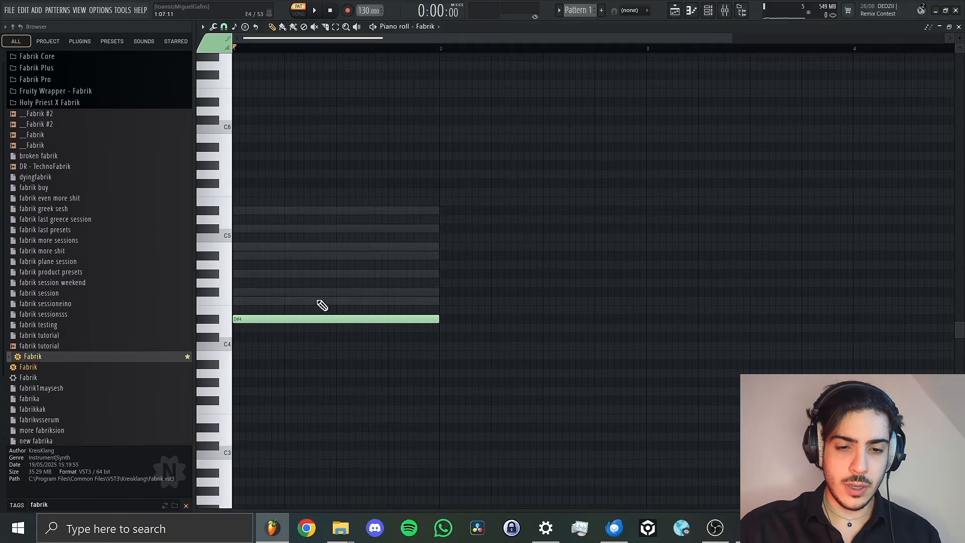
{"action": "key", "text": "space"}
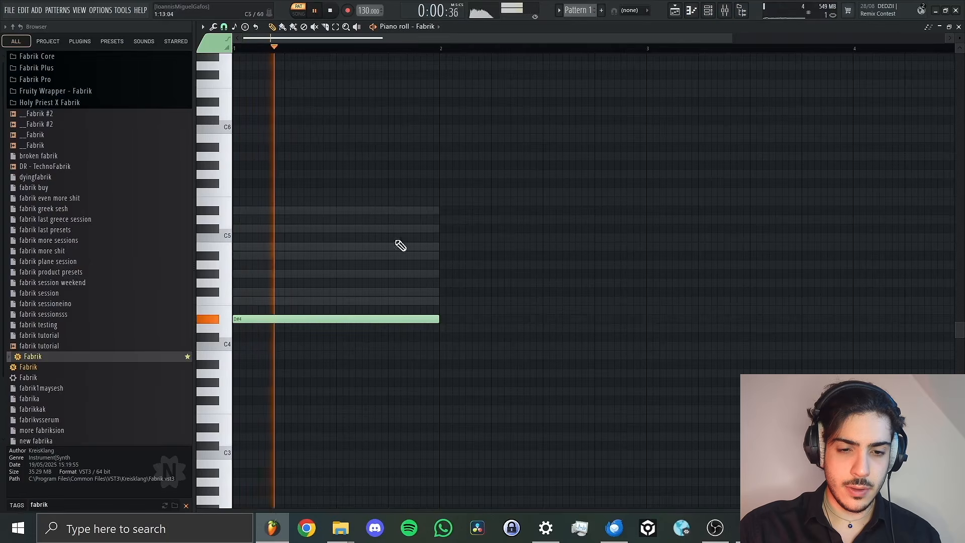
{"action": "left_click", "coordinate": [445, 293]}
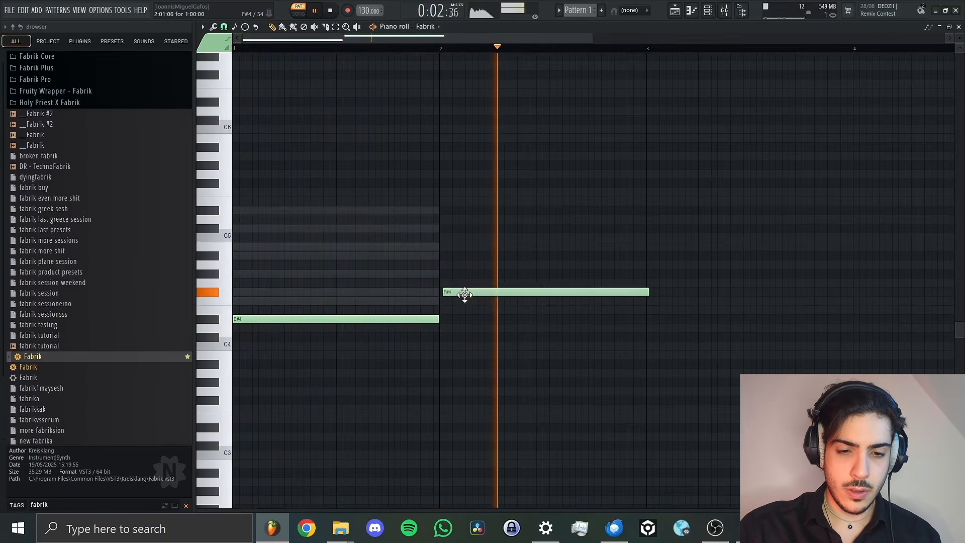
{"action": "left_click", "coordinate": [651, 248]}
{"action": "left_click_drag", "start_coordinate": [652, 248], "coordinate": [657, 250]}
{"action": "scroll", "coordinate": [530, 80], "scroll_direction": "right", "scroll_amount": 3}
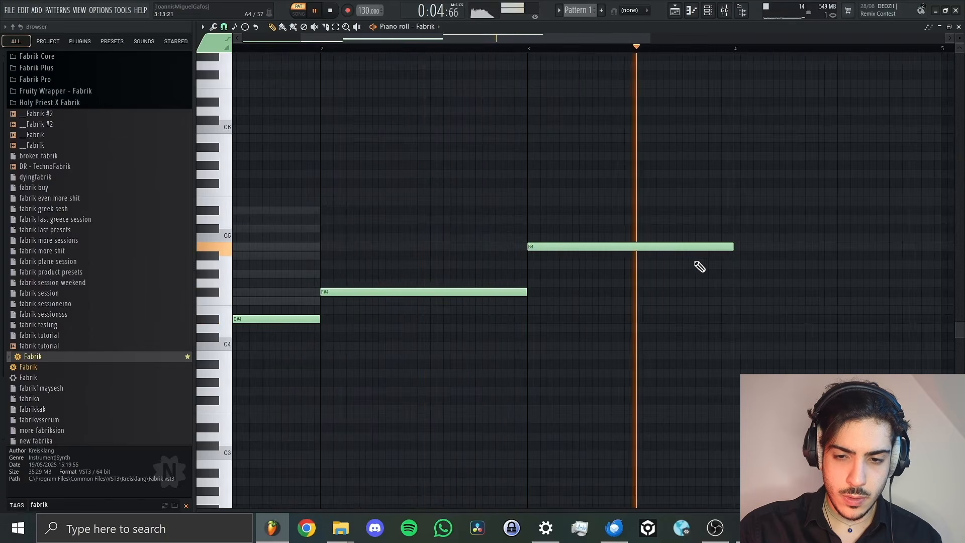
{"action": "left_click", "coordinate": [750, 275]}
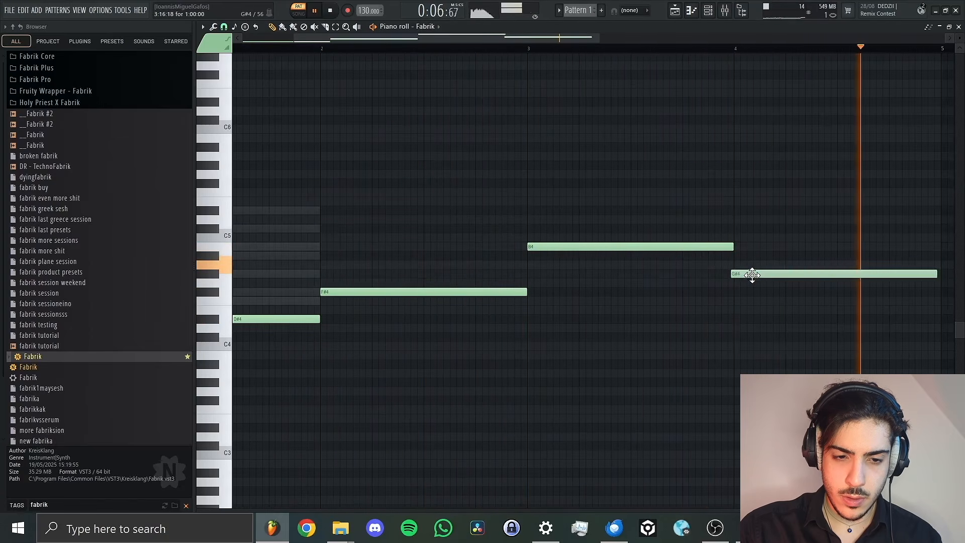
{"action": "key", "text": "space"}
{"action": "left_click_drag", "start_coordinate": [751, 275], "coordinate": [754, 274]}
{"action": "key", "text": "space"}
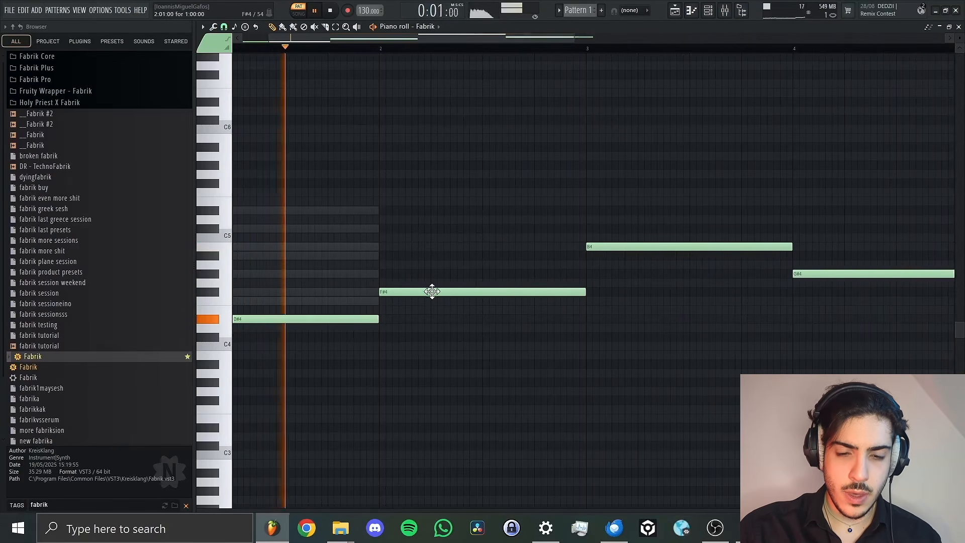
{"action": "key", "text": "space"}
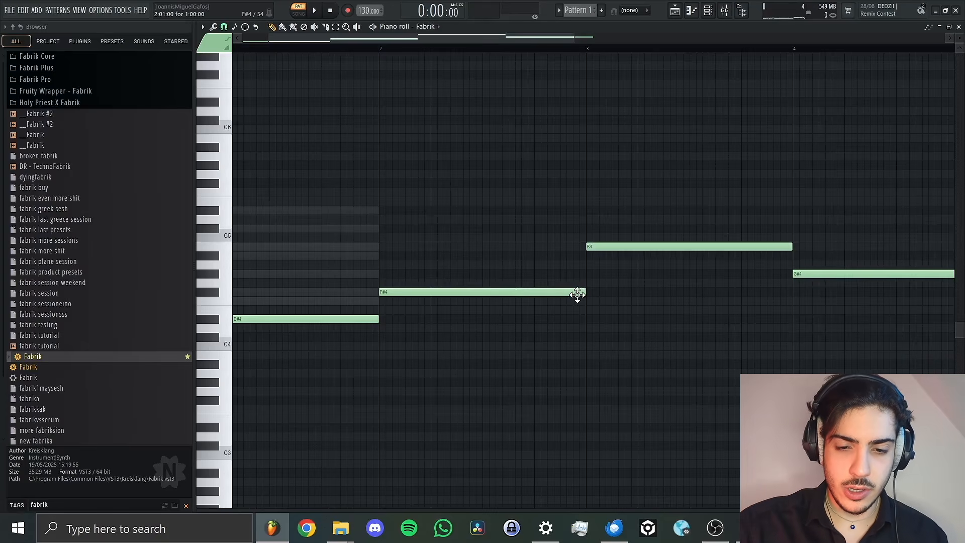
Shorten the F#4 note to half a bar and add a half-bar D#5 in the second half of bar 2.
{"action": "left_click_drag", "start_coordinate": [585, 290], "coordinate": [536, 290]}
{"action": "key", "text": "space"}
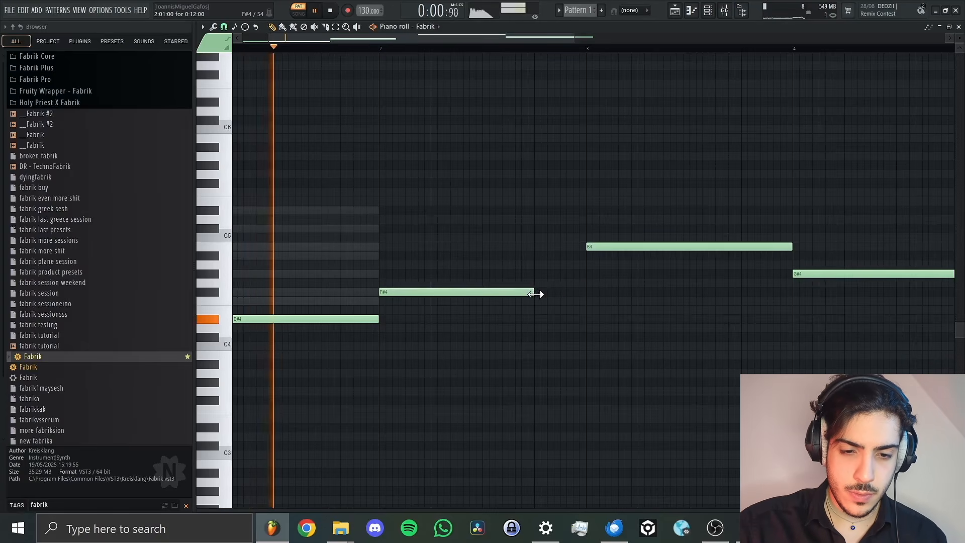
{"action": "left_click", "coordinate": [536, 146]}
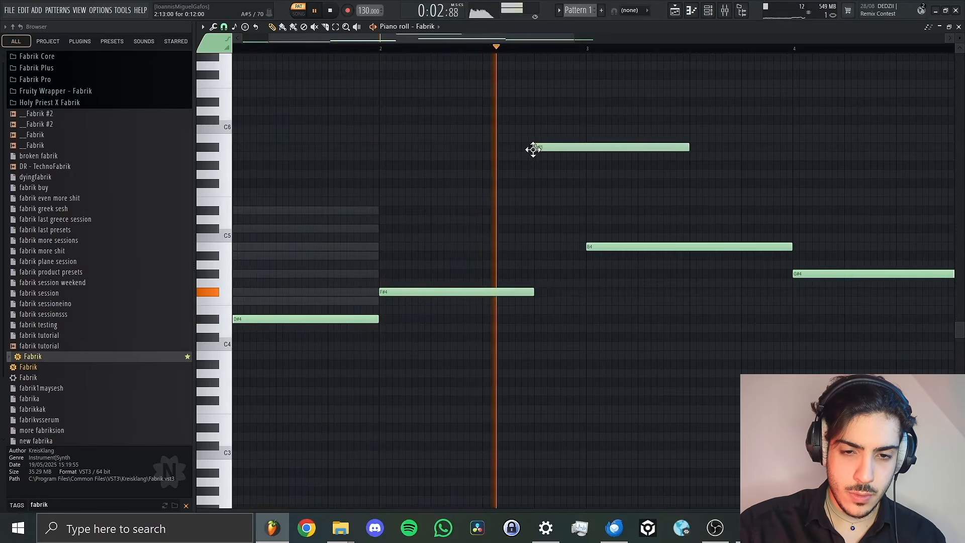
{"action": "left_click_drag", "start_coordinate": [556, 154], "coordinate": [502, 213]}
{"action": "left_click_drag", "start_coordinate": [533, 292], "coordinate": [482, 292]}
{"action": "left_click_drag", "start_coordinate": [637, 212], "coordinate": [583, 215]}
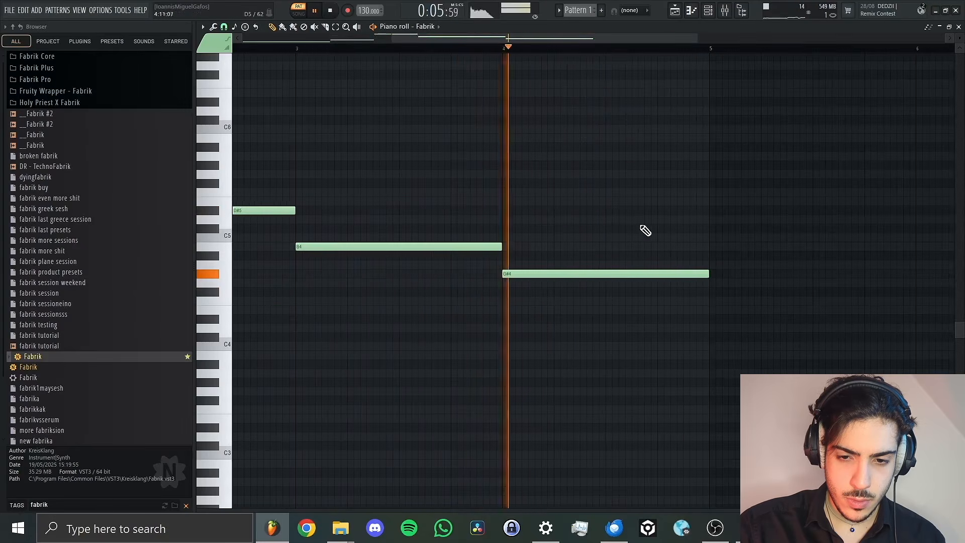
Shorten the G#4 note to half a bar, add a half-bar D#5 after it in bar 4, and play the pattern.
{"action": "left_click_drag", "start_coordinate": [702, 271], "coordinate": [601, 273]}
{"action": "key", "text": "space"}
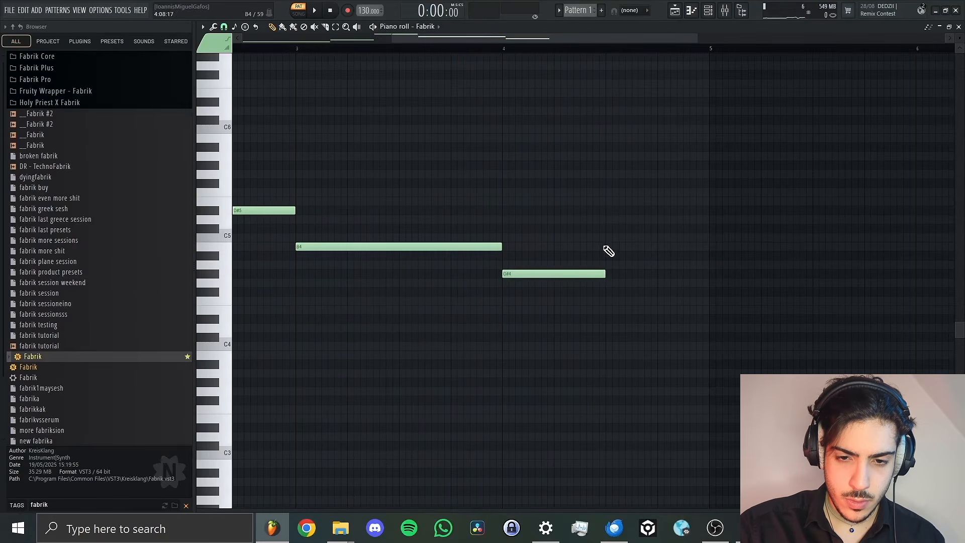
{"action": "left_click", "coordinate": [608, 210]}
{"action": "key", "text": "space"}
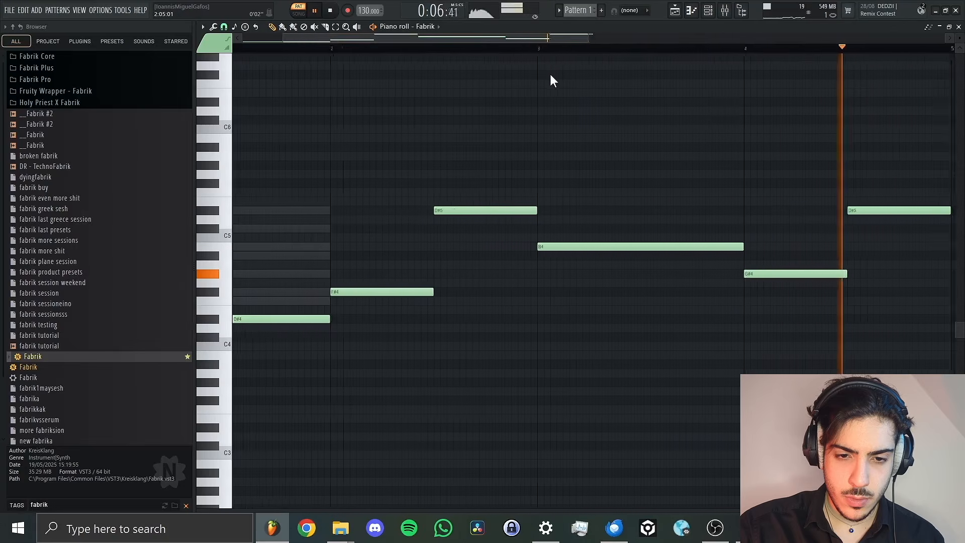
{"action": "key", "text": "space"}
Lengthen bar 2's F#4 note to three beats and move the following D#5 to the bar's last beat, trimming its end.
{"action": "left_click_drag", "start_coordinate": [458, 291], "coordinate": [510, 300]}
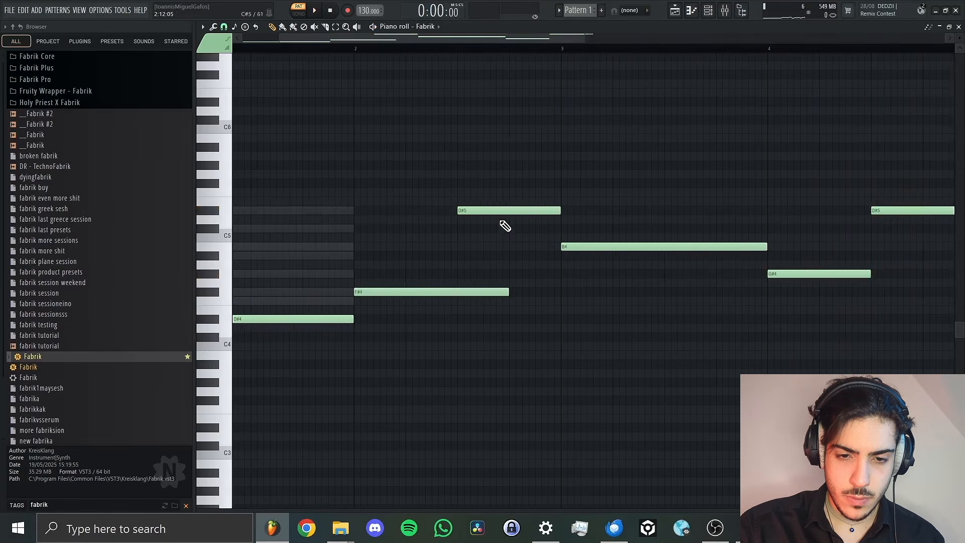
{"action": "left_click_drag", "start_coordinate": [506, 211], "coordinate": [566, 217]}
{"action": "key", "text": "space"}
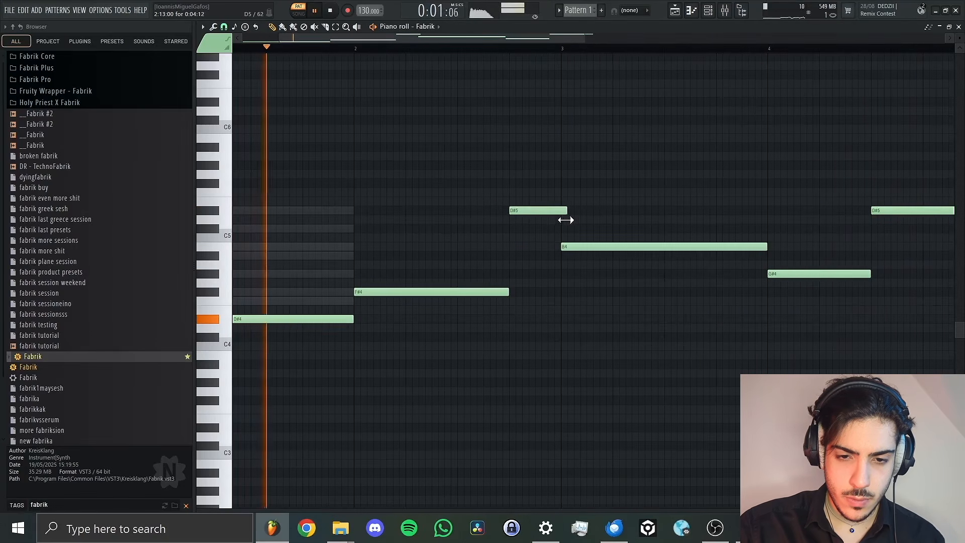
Move bar 4's D#5 to the last beat at one beat long, extend G#4 to three beats, and play the pattern.
{"action": "left_click_drag", "start_coordinate": [654, 211], "coordinate": [694, 211]}
{"action": "left_click_drag", "start_coordinate": [589, 274], "coordinate": [644, 279]}
{"action": "left_click_drag", "start_coordinate": [746, 210], "coordinate": [694, 212]}
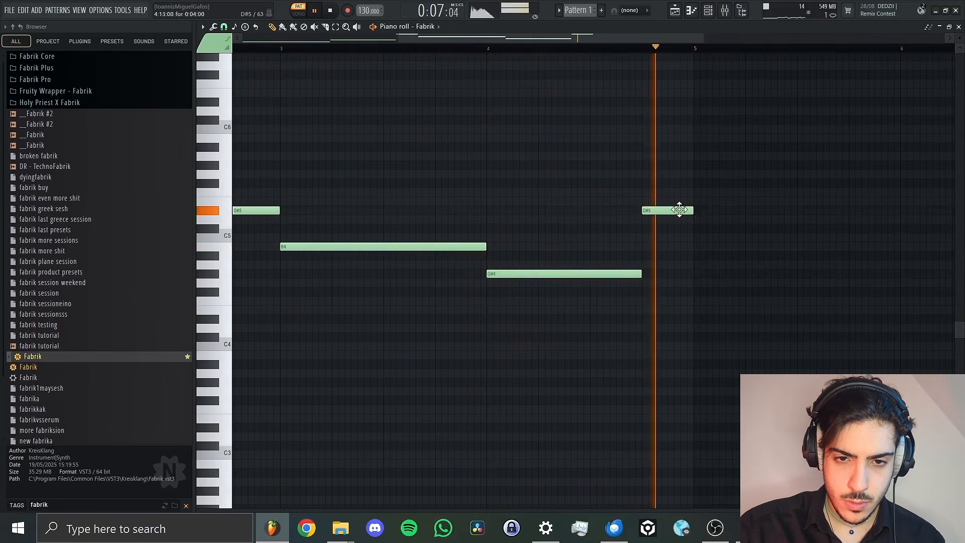
{"action": "left_click_drag", "start_coordinate": [601, 39], "coordinate": [222, 44]}
{"action": "key", "text": "space"}
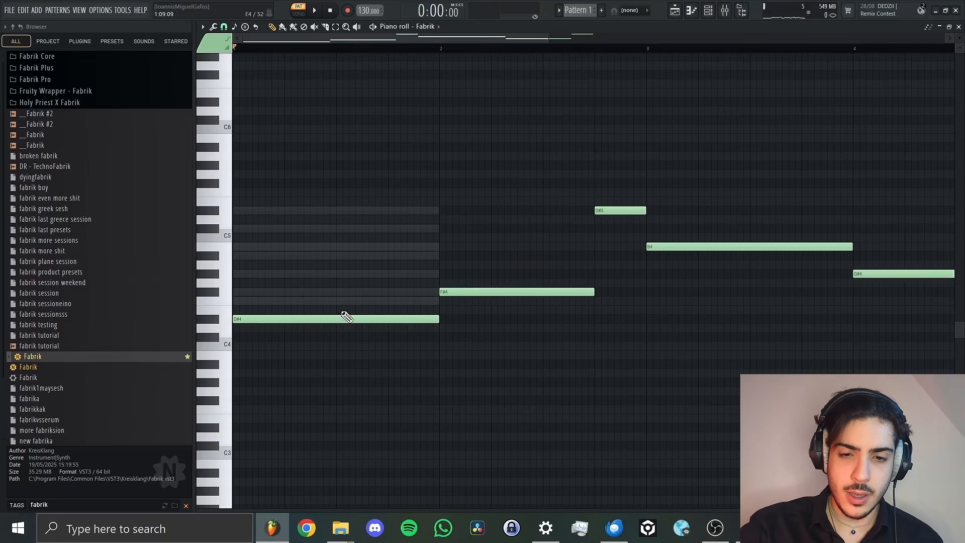
Enable Mono and Always Slide in Fabrik's Output module and set its Slide time to 92.8 ms.
{"action": "scroll", "coordinate": [558, 187], "scroll_direction": "right", "scroll_amount": 3}
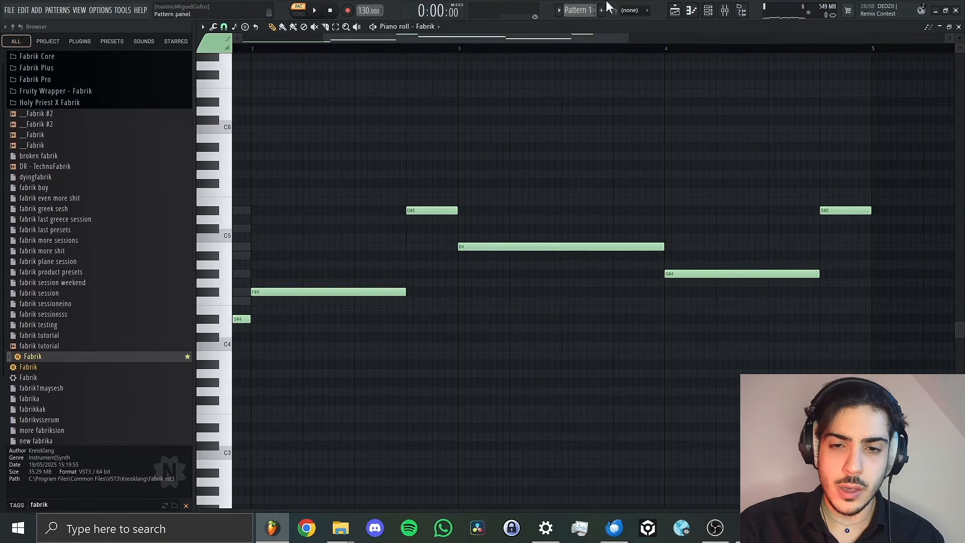
{"action": "left_click", "coordinate": [709, 10]}
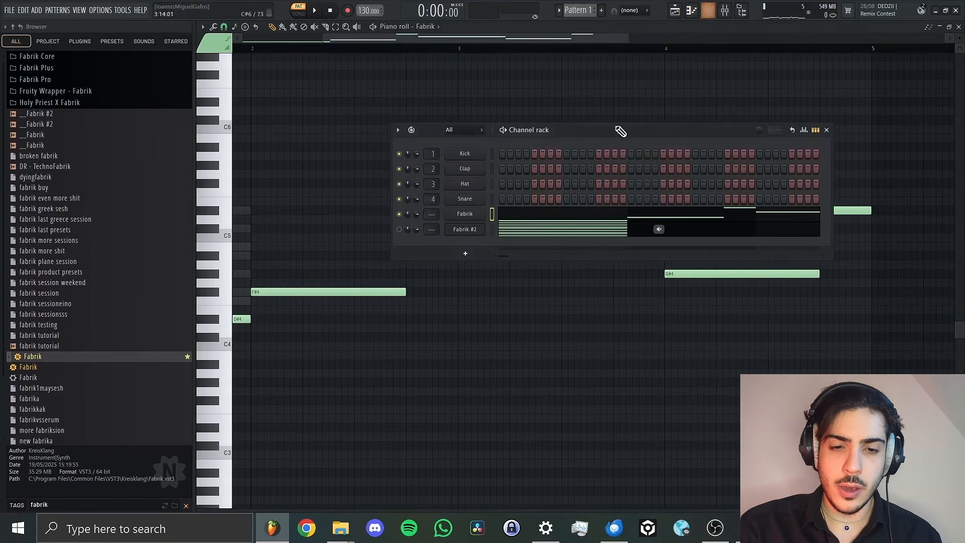
{"action": "left_click", "coordinate": [480, 220]}
{"action": "left_click_drag", "start_coordinate": [664, 291], "coordinate": [352, 306]}
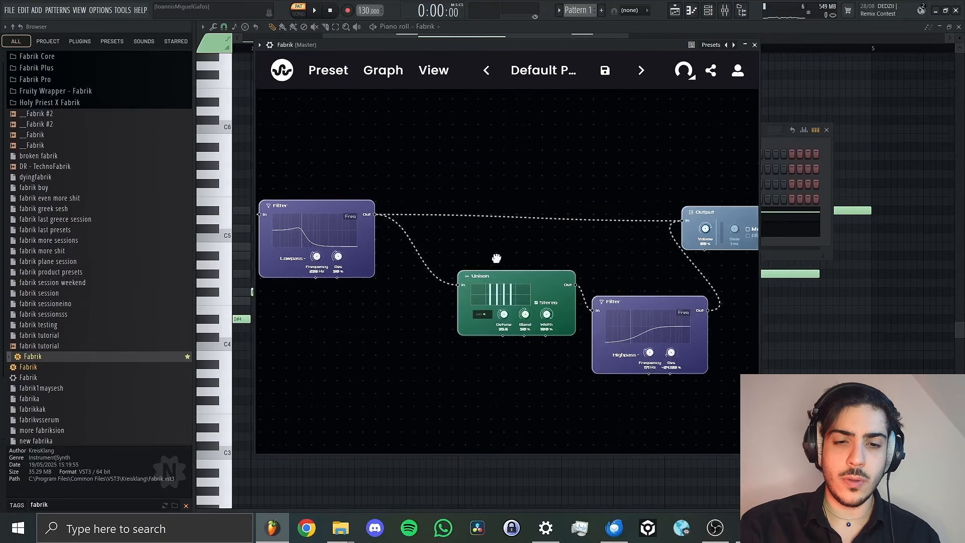
{"action": "left_click_drag", "start_coordinate": [496, 259], "coordinate": [282, 260]}
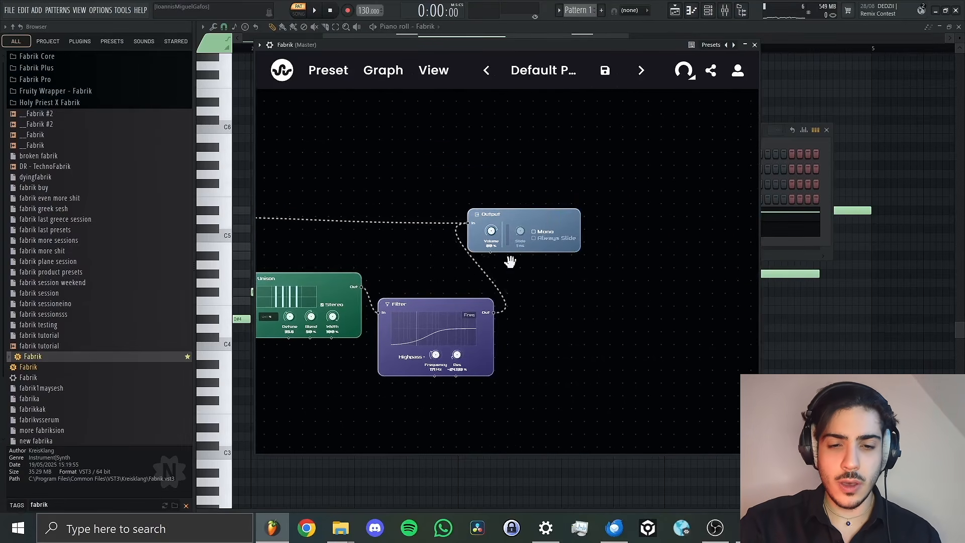
{"action": "scroll", "coordinate": [482, 203], "scroll_direction": "up", "scroll_amount": 2}
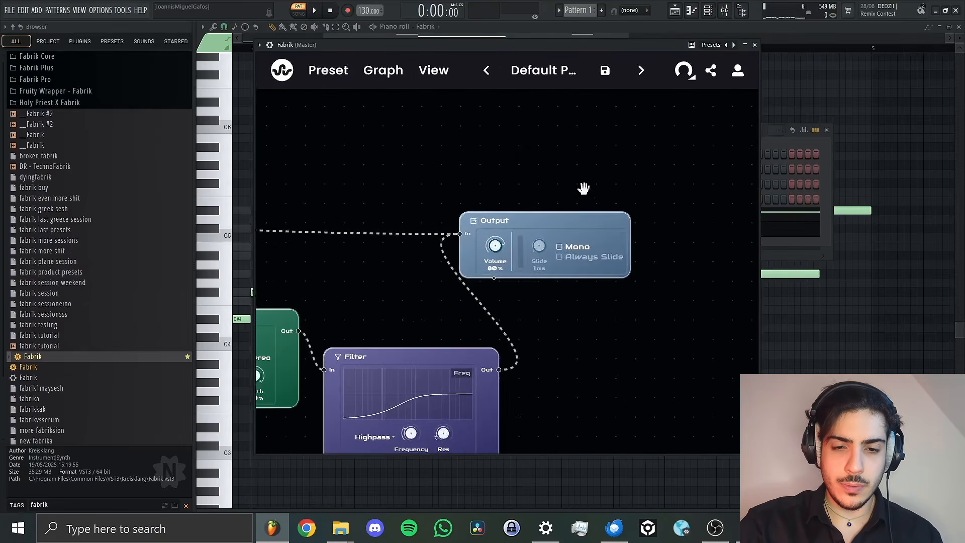
{"action": "mouse_move", "coordinate": [583, 189]}
{"action": "left_mouse_down"}
{"action": "mouse_move", "coordinate": [576, 154]}
{"action": "mouse_move", "coordinate": [582, 174]}
{"action": "left_mouse_up"}
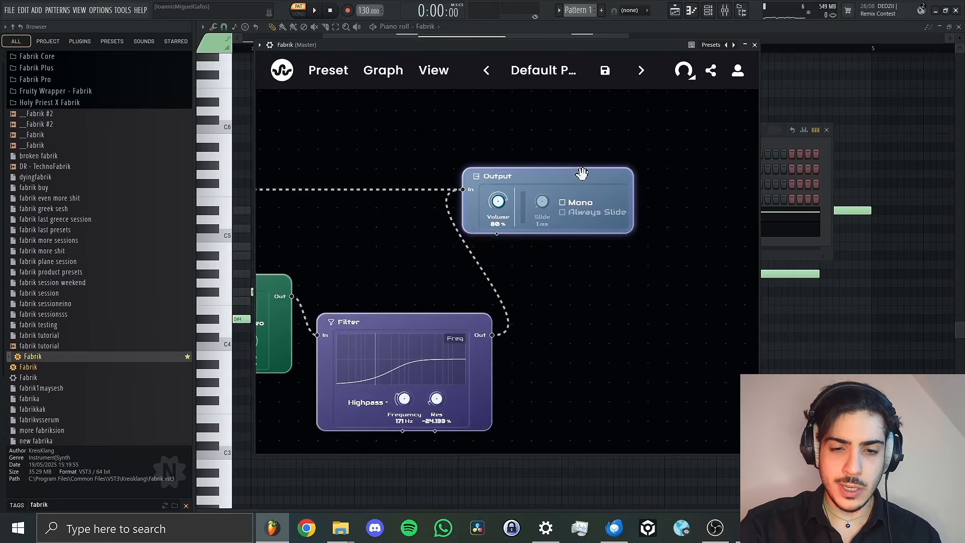
{"action": "left_click", "coordinate": [563, 203]}
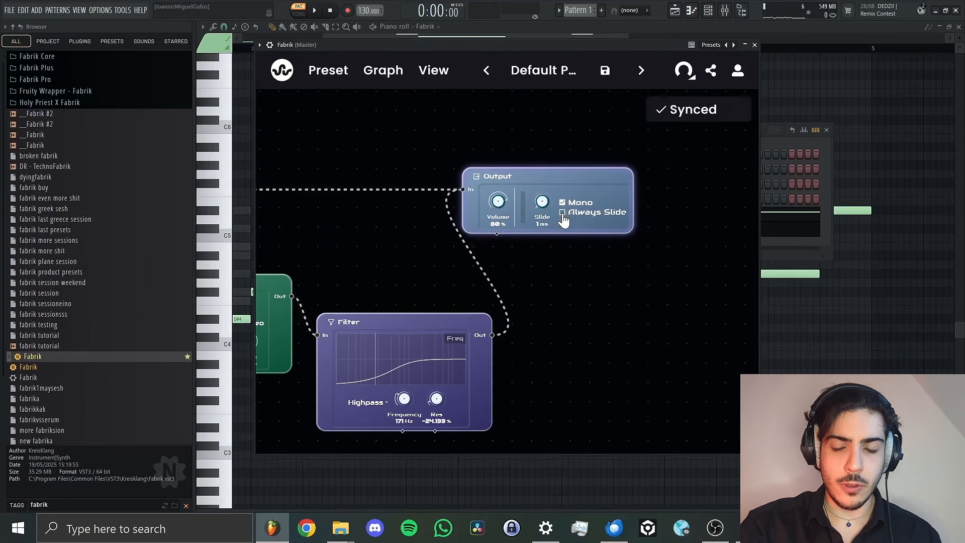
{"action": "left_click_drag", "start_coordinate": [542, 201], "coordinate": [558, 146]}
{"action": "left_click", "coordinate": [788, 32]}
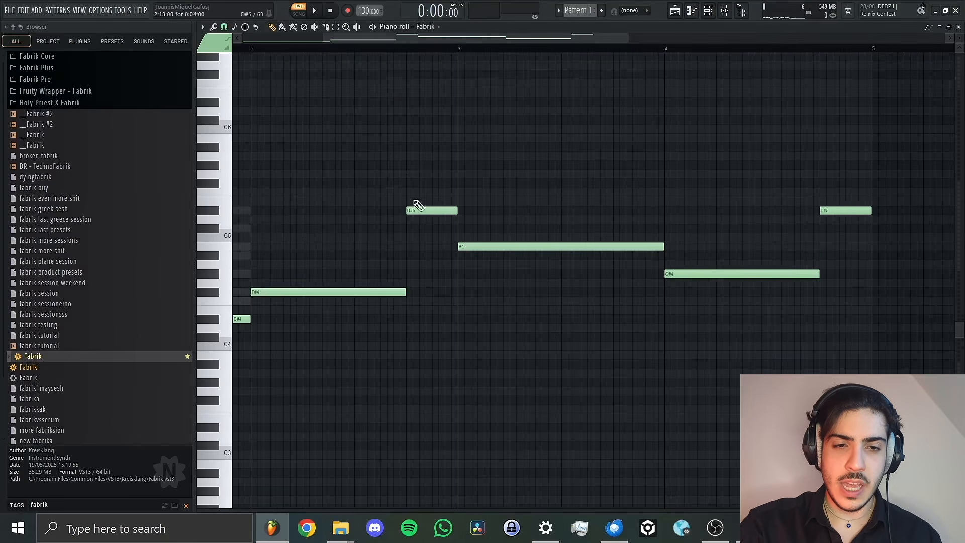
Lengthen bar 2's F#4 and bar 4's G#4 so each overlaps the following D#5, and play the pattern.
{"action": "left_click_drag", "start_coordinate": [458, 39], "coordinate": [297, 35]}
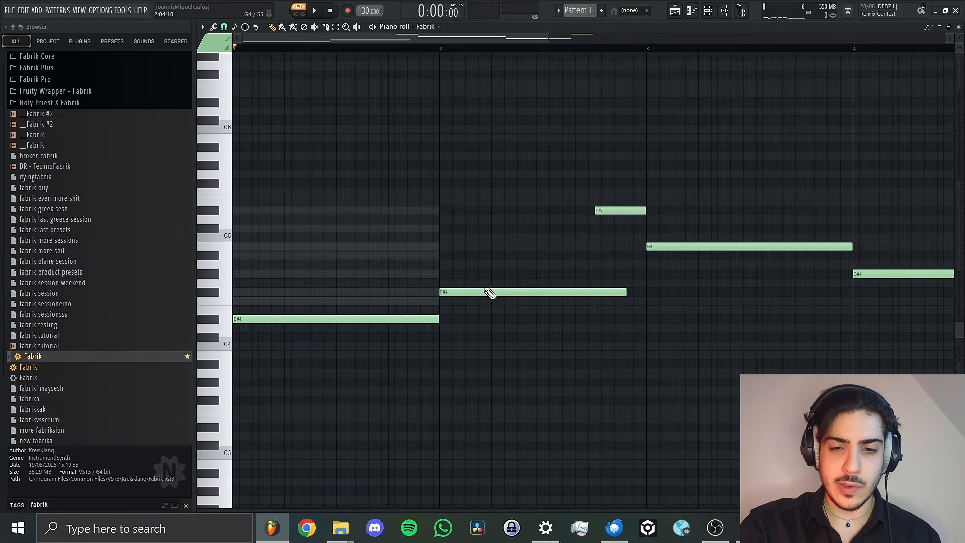
{"action": "left_click", "coordinate": [451, 47]}
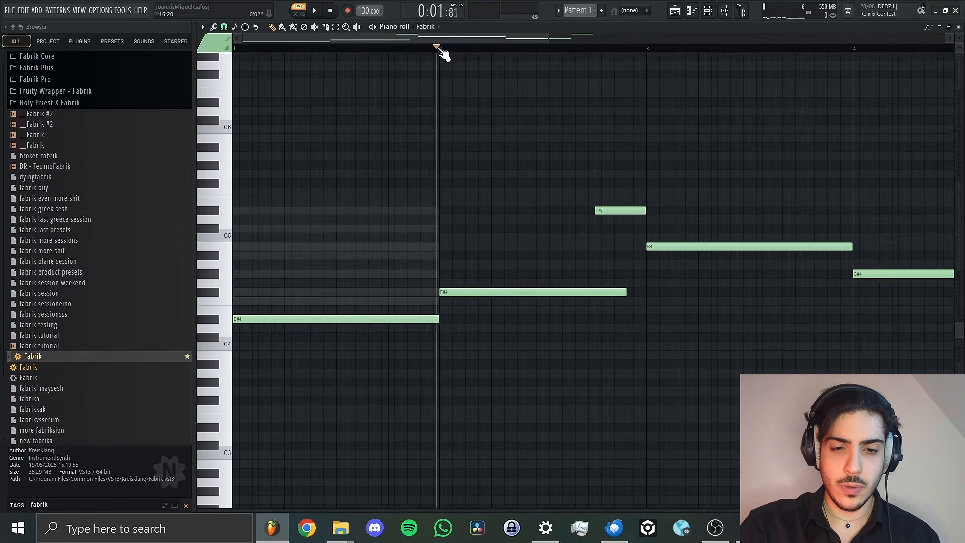
{"action": "key", "text": "space"}
{"action": "left_click_drag", "start_coordinate": [470, 41], "coordinate": [574, 44]}
{"action": "left_click_drag", "start_coordinate": [795, 273], "coordinate": [828, 273]}
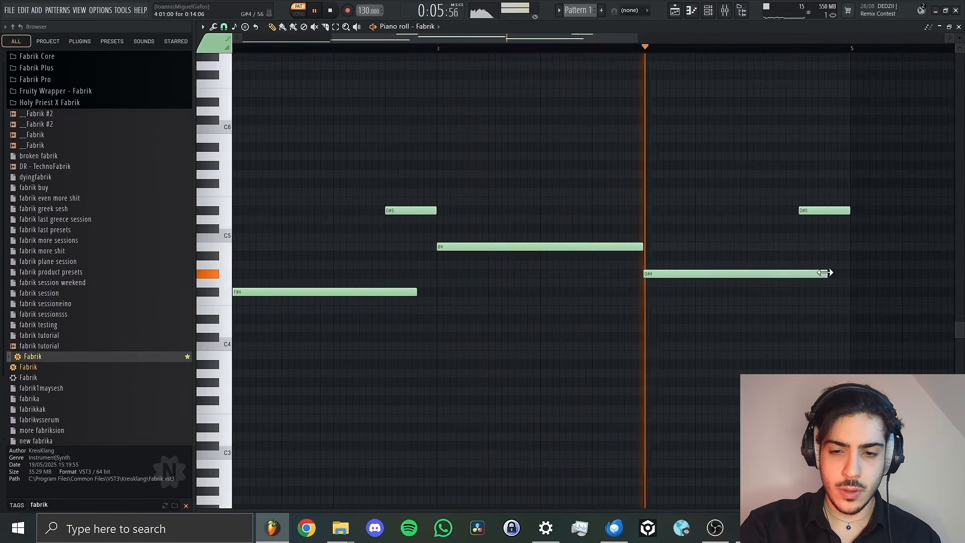
{"action": "key", "text": "space"}
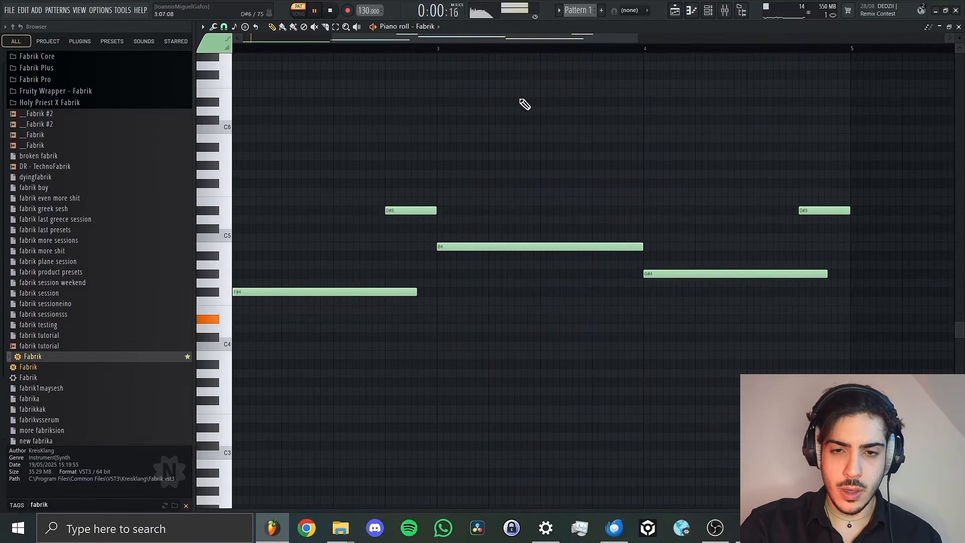
Check the slide settings in Fabrik's Output module and play the pattern with the overlapping notes.
{"action": "key", "text": "F6"}
{"action": "left_click", "coordinate": [473, 215]}
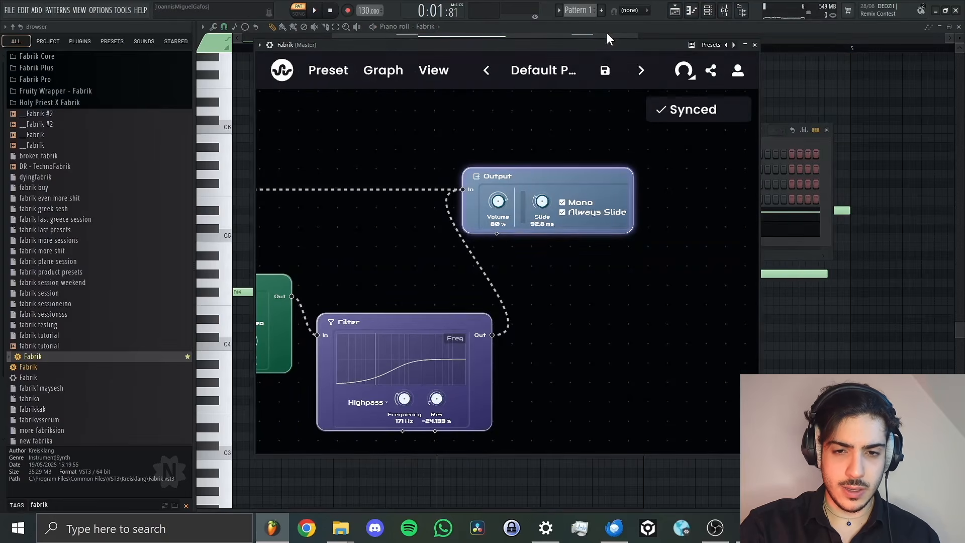
{"action": "left_click_drag", "start_coordinate": [606, 37], "coordinate": [358, 72]}
{"action": "key", "text": "space"}
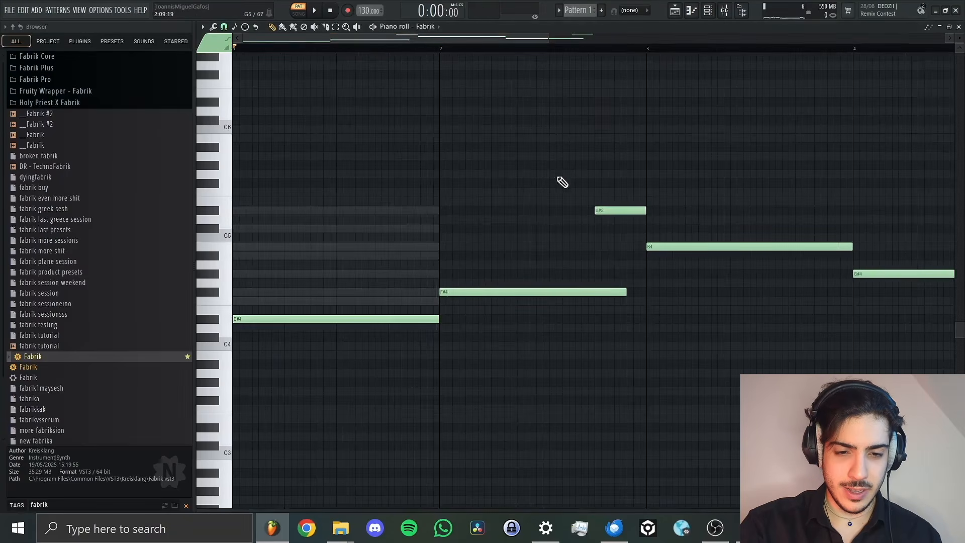
{"action": "key", "text": "space"}
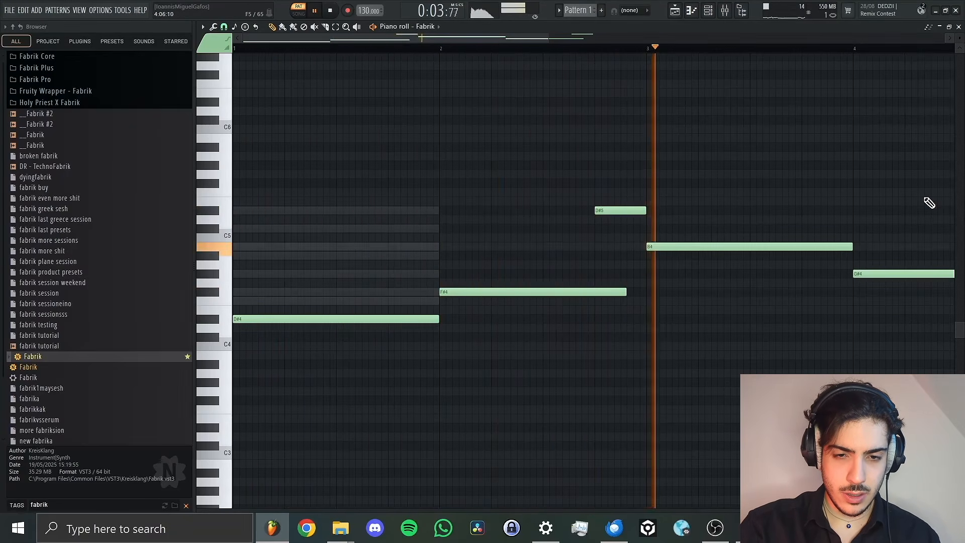
{"action": "left_click_drag", "start_coordinate": [482, 36], "coordinate": [634, 44]}
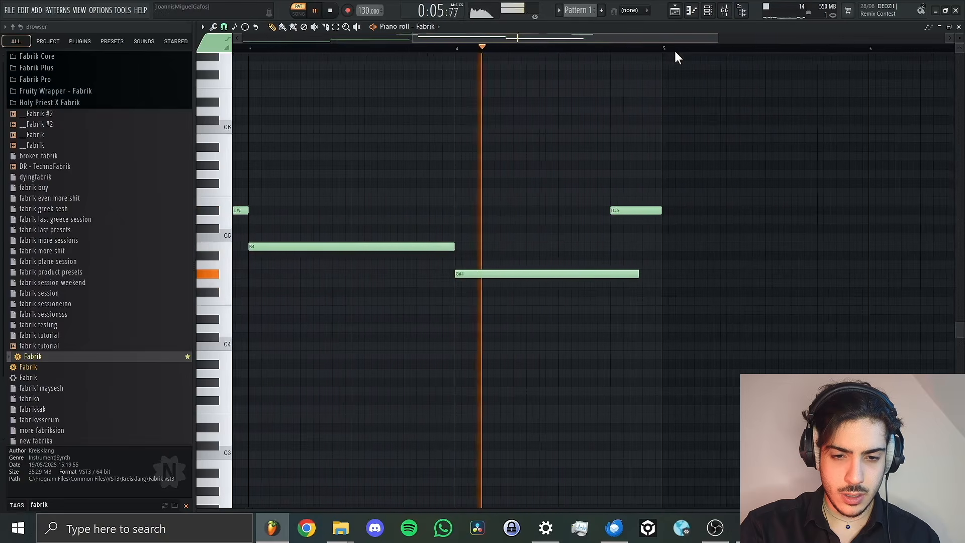
{"action": "key", "text": "space"}
{"action": "left_click", "coordinate": [708, 14]}
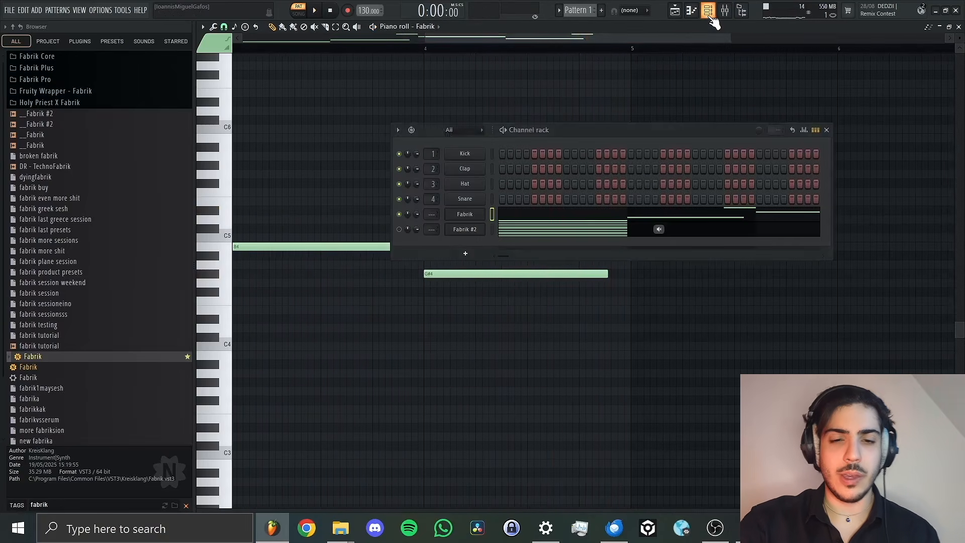
{"action": "left_click", "coordinate": [471, 223]}
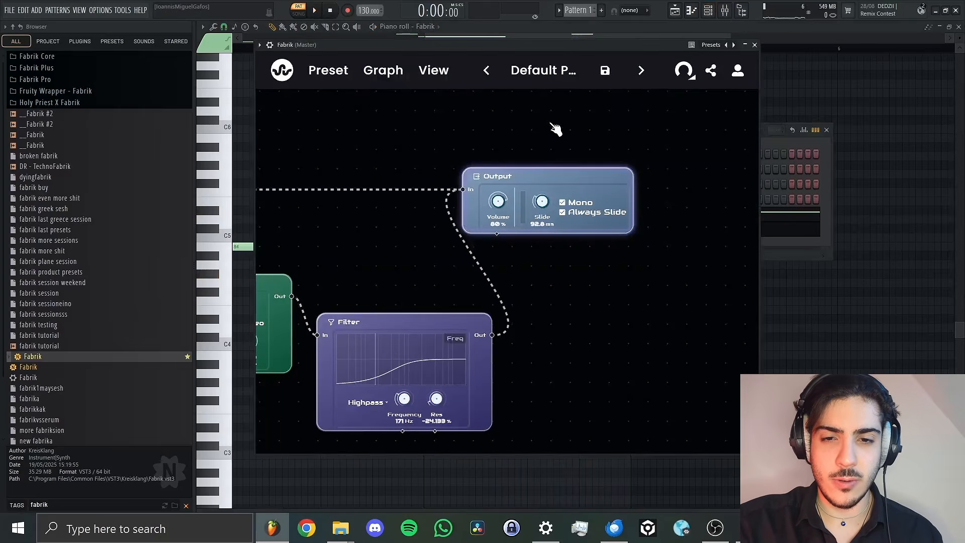
{"action": "left_click", "coordinate": [676, 10]}
{"action": "left_click", "coordinate": [678, 13]}
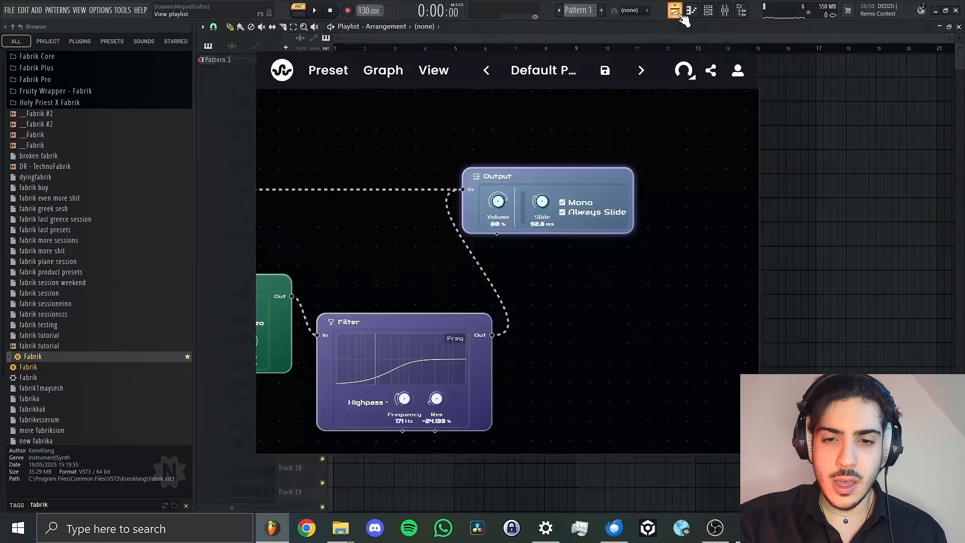
{"action": "left_click", "coordinate": [693, 12]}
{"action": "left_click", "coordinate": [755, 45]}
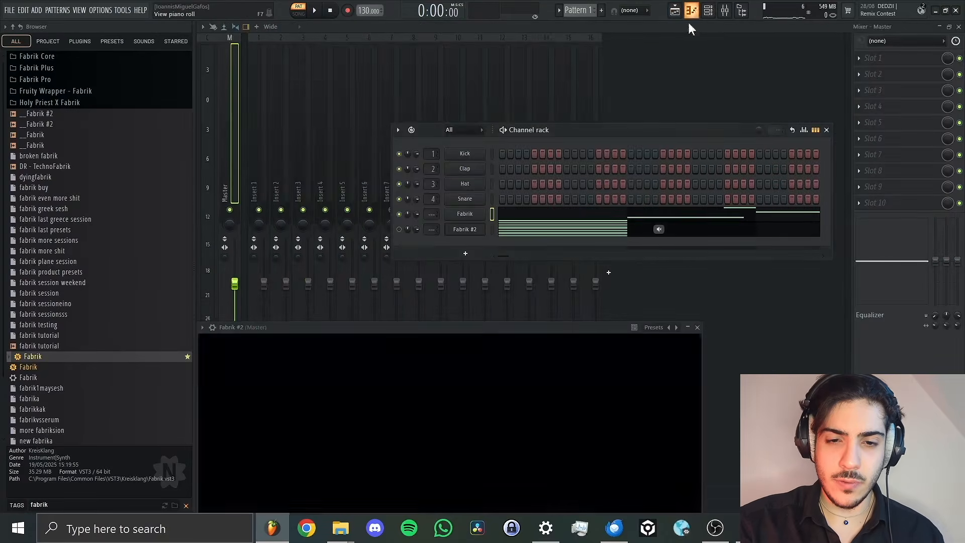
{"action": "left_click", "coordinate": [691, 11]}
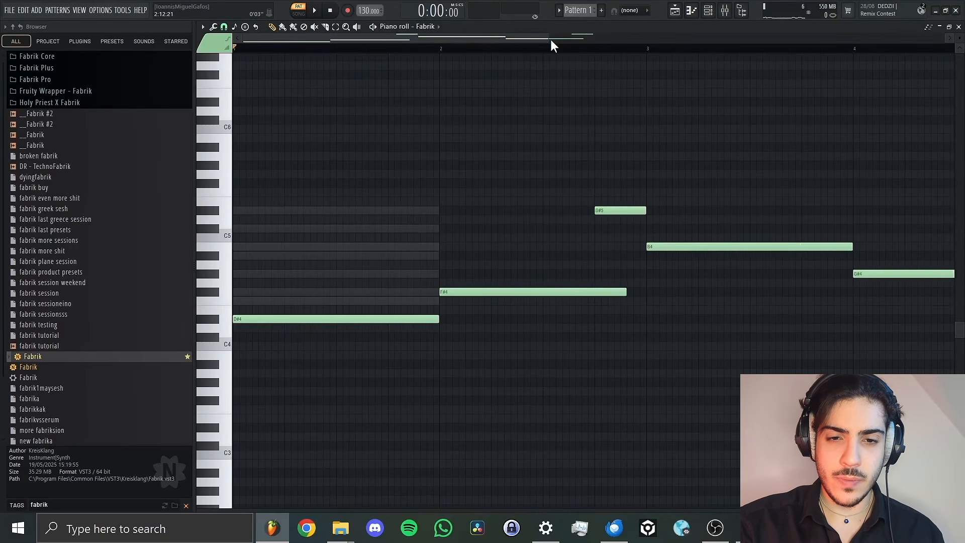
{"action": "left_click_drag", "start_coordinate": [551, 39], "coordinate": [754, 36]}
Place Pattern 1 twice back to back on Track 1 of the playlist, filling bars 1 to 8.
{"action": "left_click", "coordinate": [676, 10]}
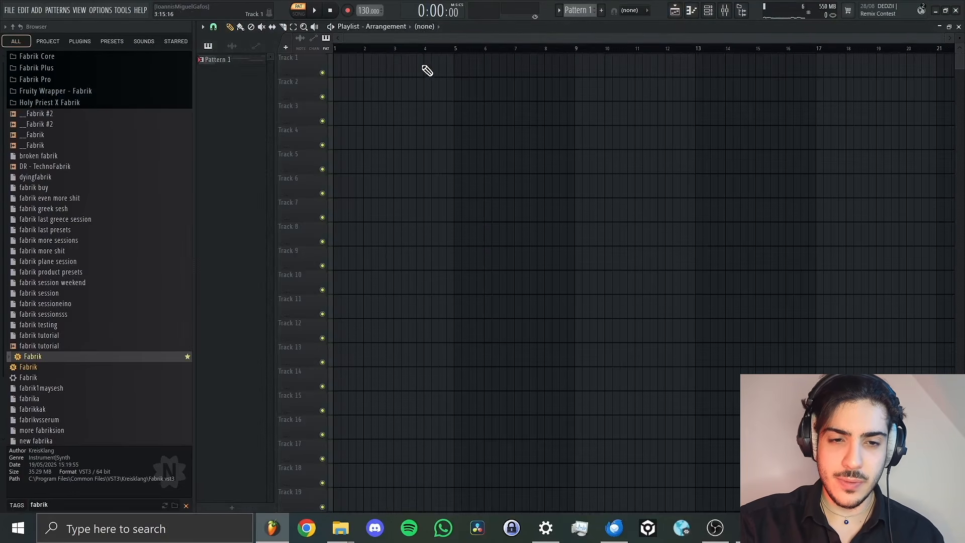
{"action": "left_click", "coordinate": [238, 61]}
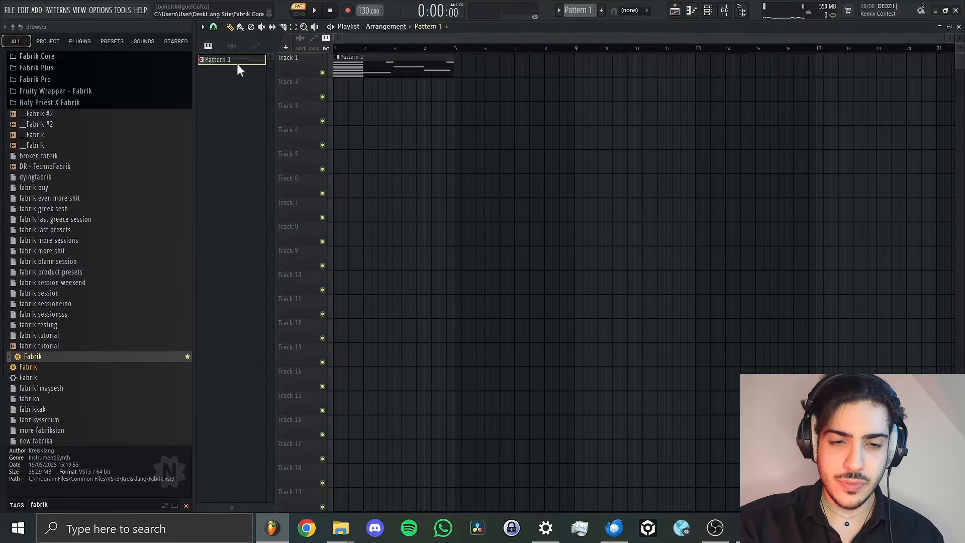
{"action": "left_click", "coordinate": [468, 76]}
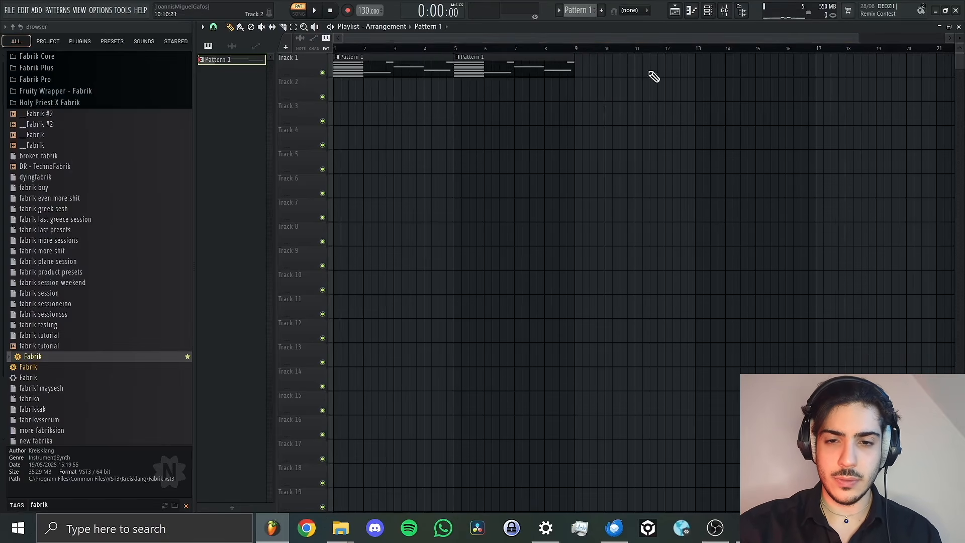
Search the browser for "euphoria" and expand the Euphoria Vocal Sample Pack folder.
{"action": "left_click", "coordinate": [718, 20]}
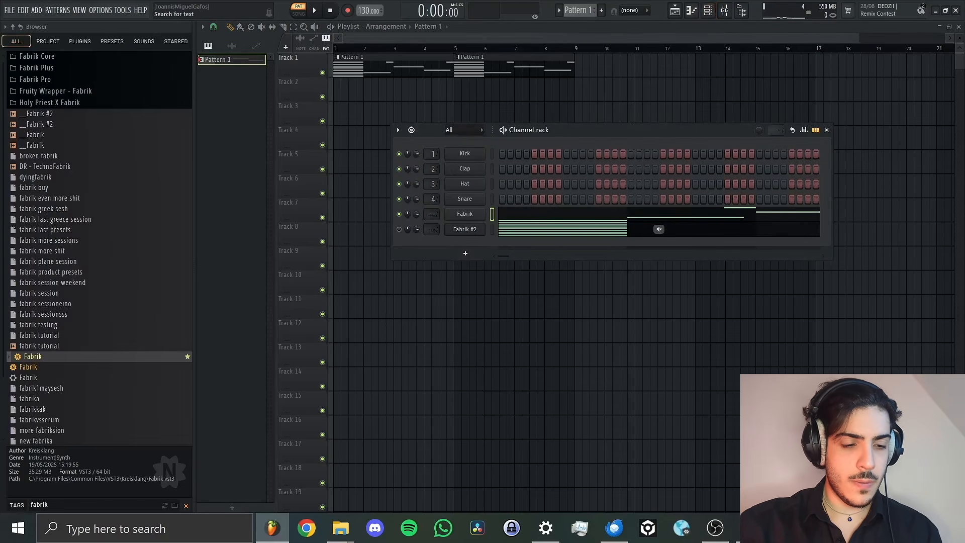
{"action": "key", "text": "BackSpace"}
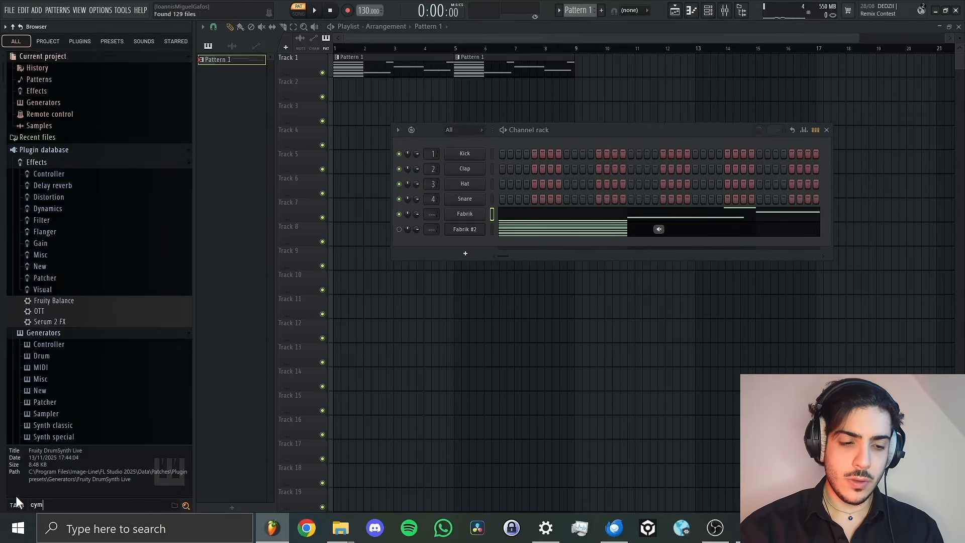
{"action": "type", "text": "atics"}
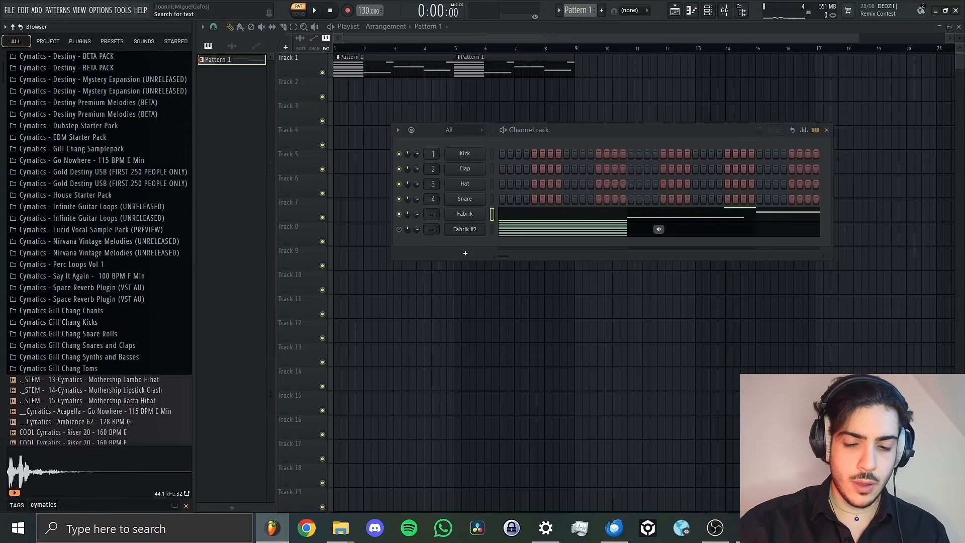
{"action": "type", "text": "euphori"}
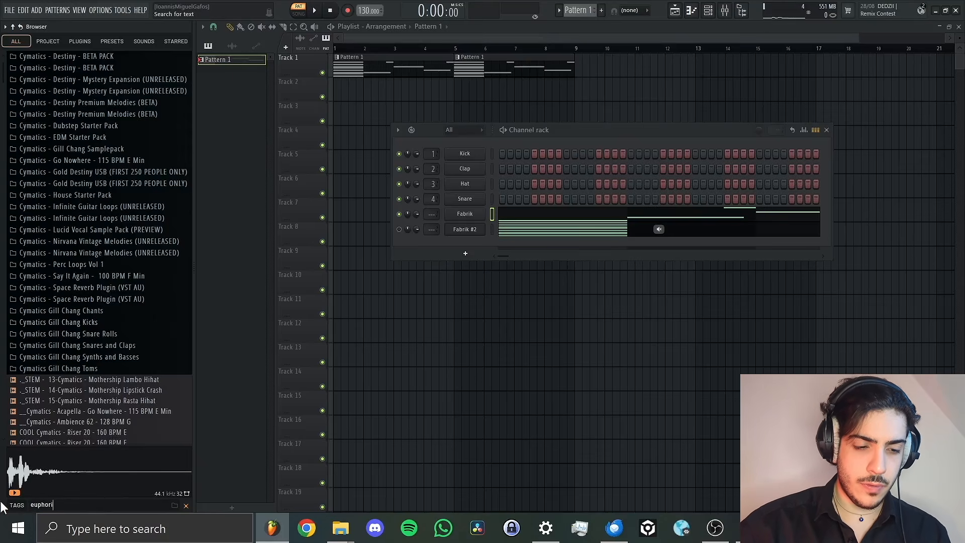
{"action": "type", "text": "a"}
{"action": "left_click", "coordinate": [101, 58]}
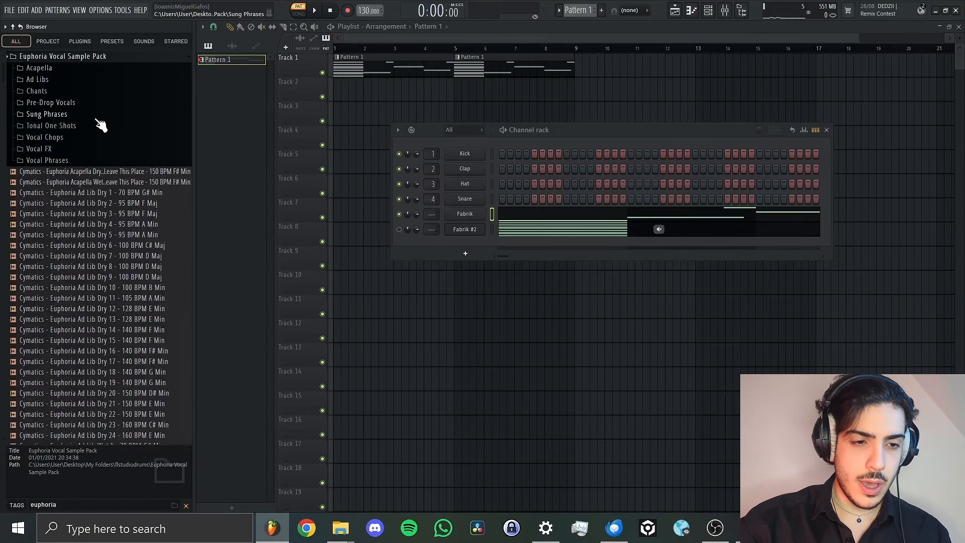
Preview the dry "Leave This Place" acapella, then audition several samples between 5 and 13 in the Sung Phrases Wet folder.
{"action": "left_click", "coordinate": [67, 70]}
{"action": "left_click", "coordinate": [82, 81]}
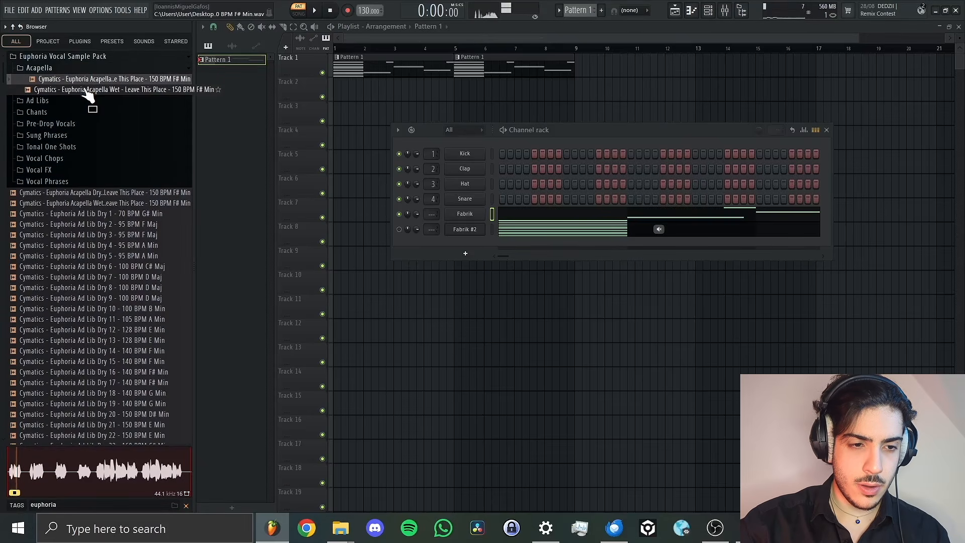
{"action": "left_click", "coordinate": [80, 135]}
{"action": "left_click", "coordinate": [71, 159]}
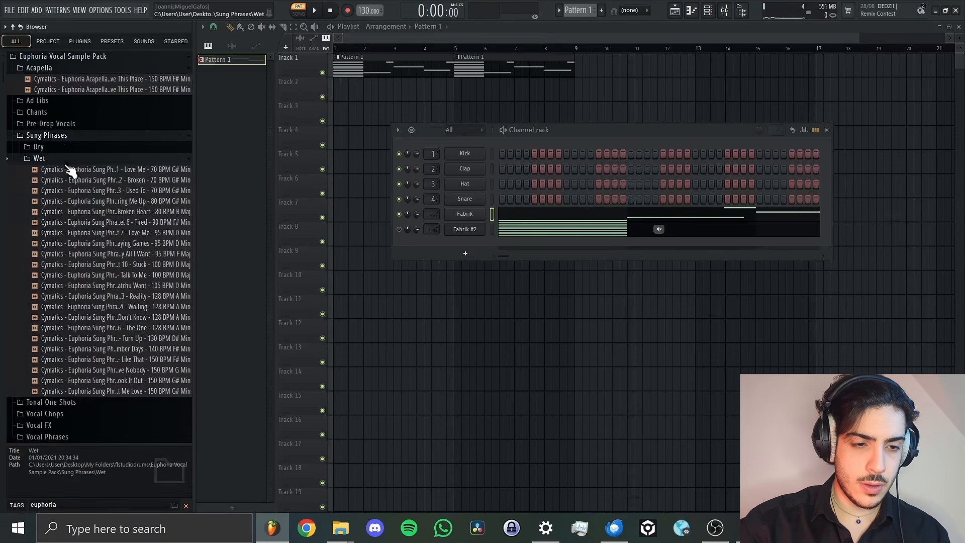
{"action": "left_click", "coordinate": [81, 212]}
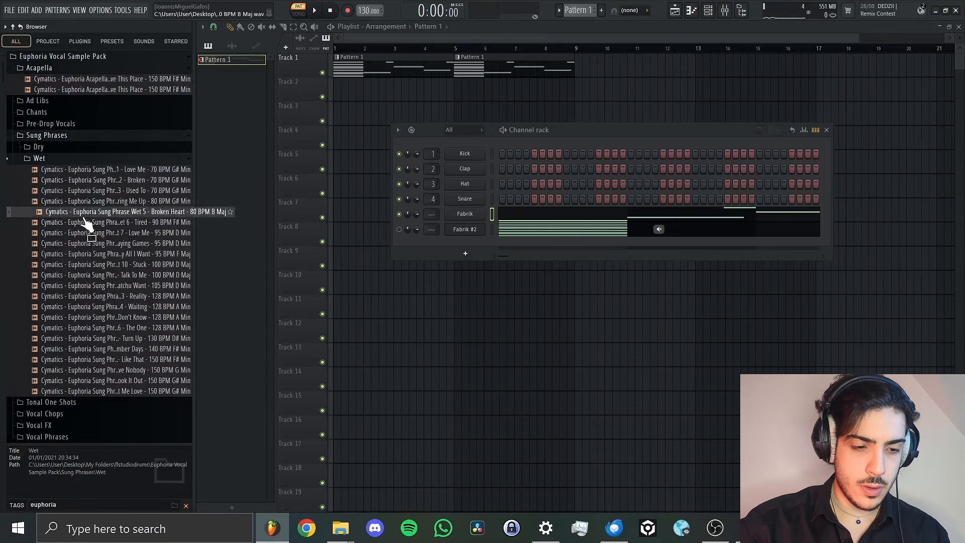
{"action": "left_click", "coordinate": [99, 257]}
{"action": "left_click", "coordinate": [109, 289]}
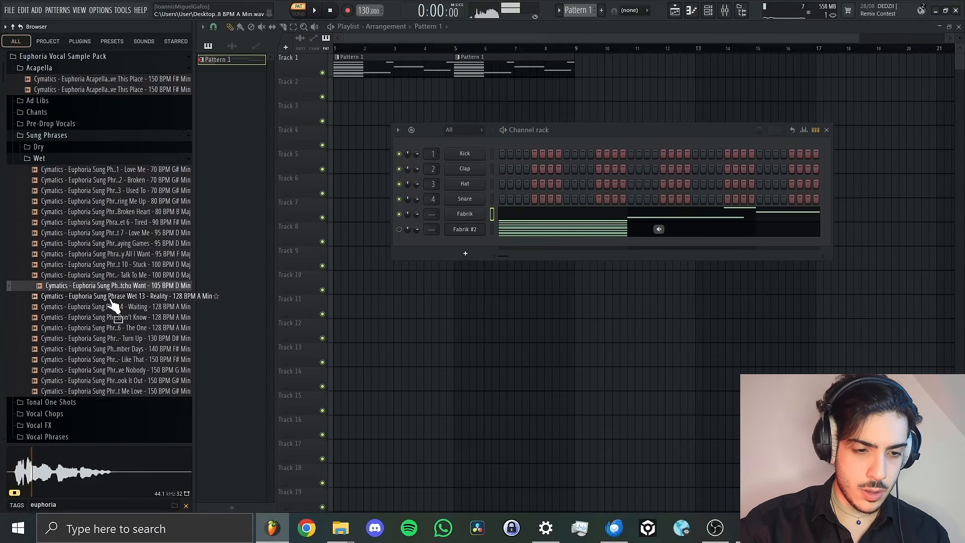
Audition the remaining wet sung phrases from "Waiting" through number 22, then collapse the Sung Phrases folder.
{"action": "left_click", "coordinate": [115, 308]}
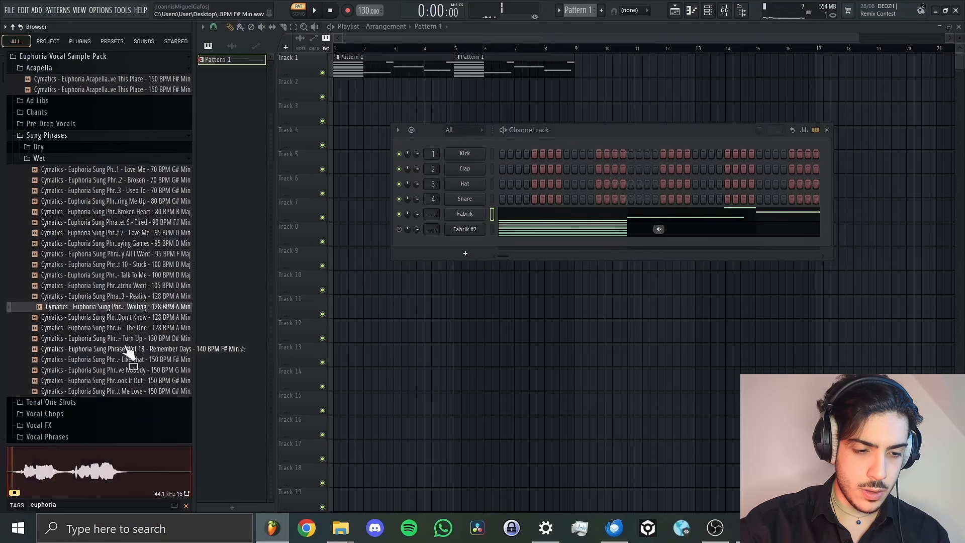
{"action": "left_click", "coordinate": [128, 323]}
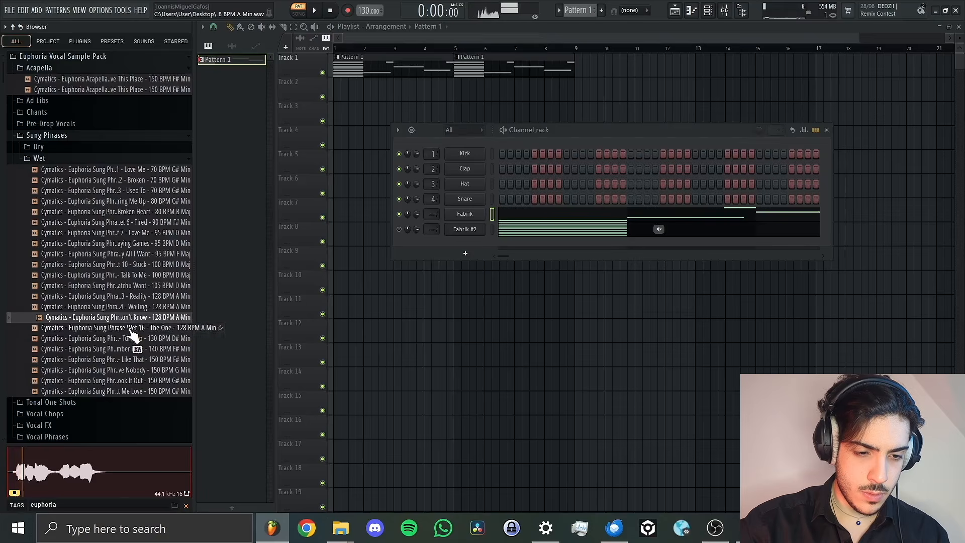
{"action": "left_click", "coordinate": [132, 329]}
{"action": "left_click_drag", "start_coordinate": [134, 347], "coordinate": [137, 351]}
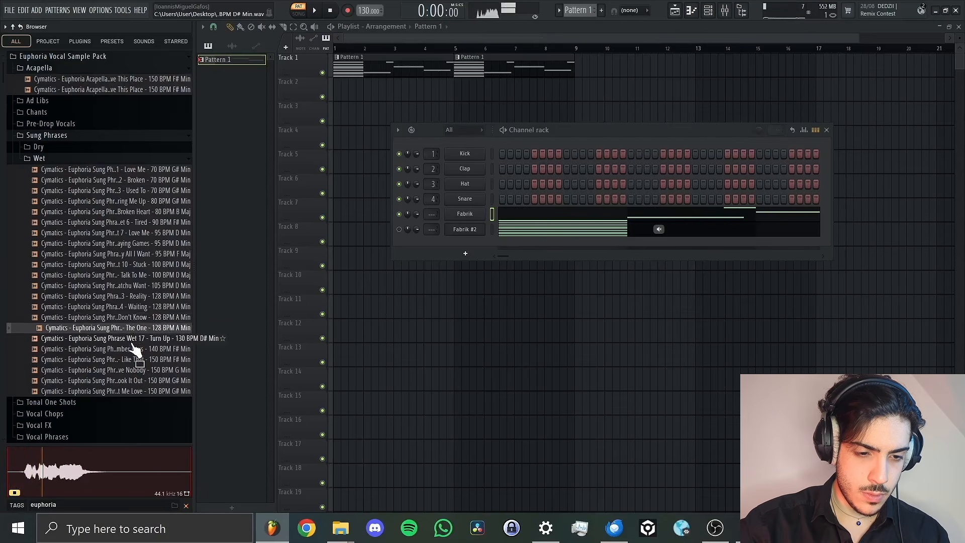
{"action": "left_click", "coordinate": [133, 340]}
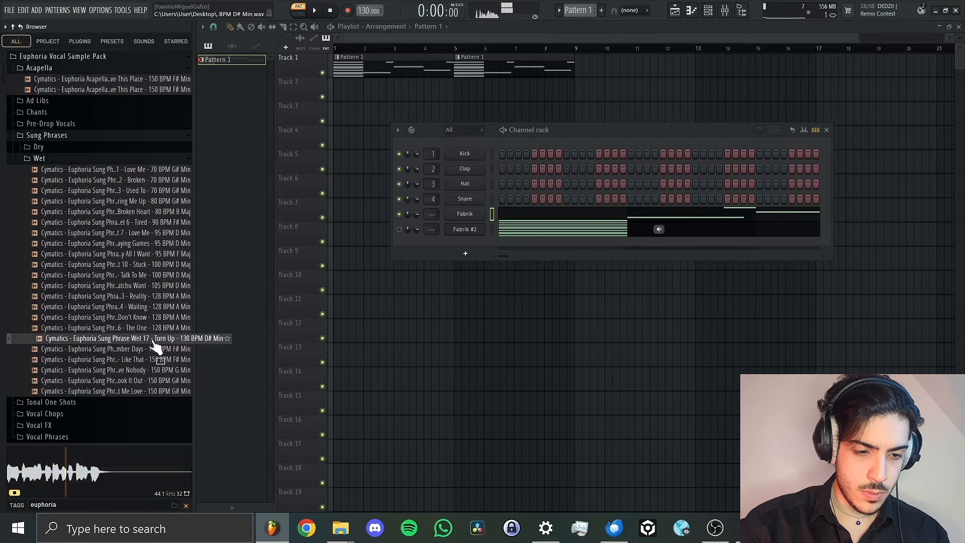
{"action": "left_click", "coordinate": [142, 351]}
{"action": "left_click", "coordinate": [141, 361]}
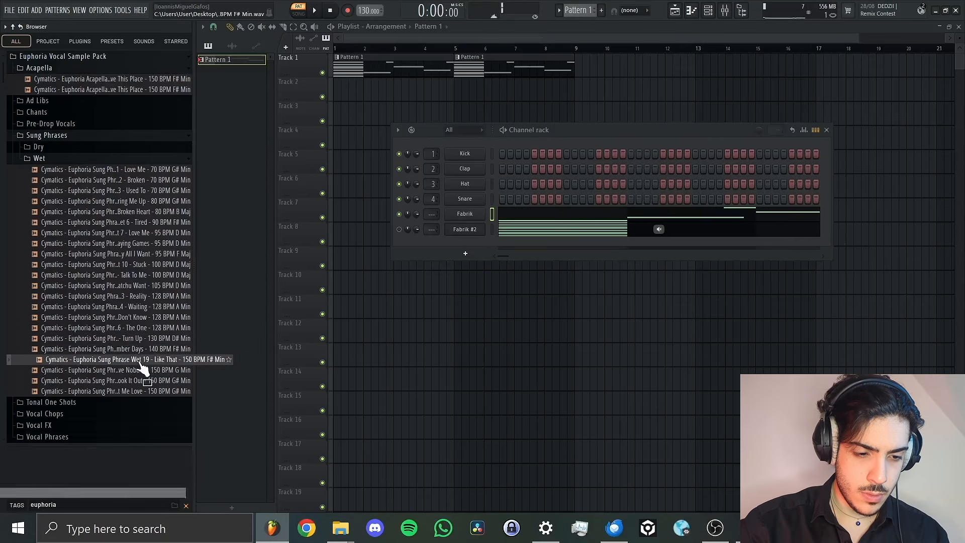
{"action": "left_click", "coordinate": [145, 381]}
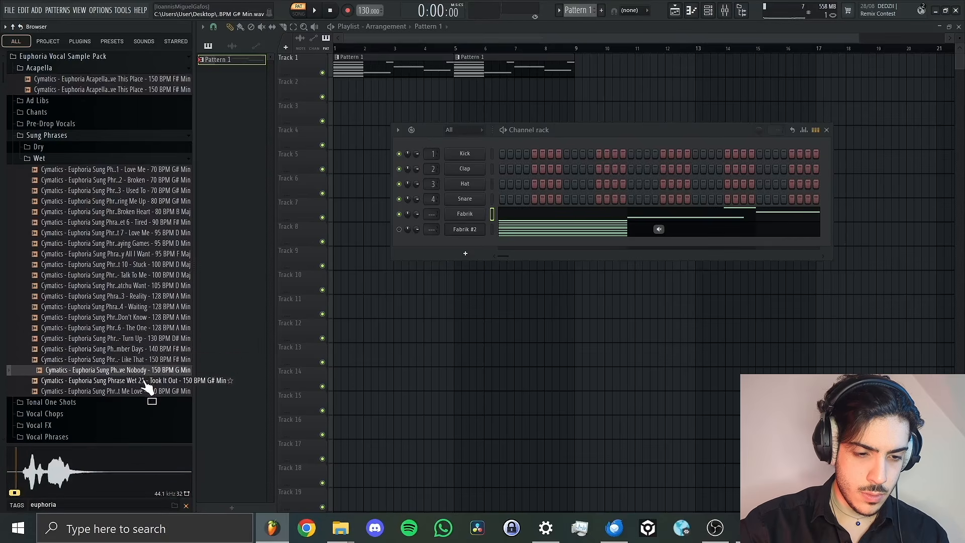
{"action": "left_click", "coordinate": [146, 392]}
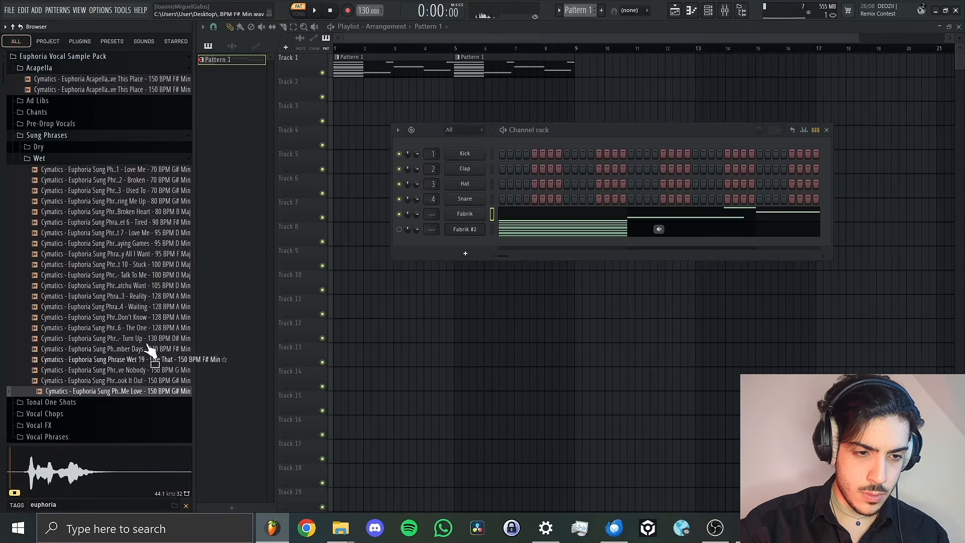
{"action": "left_click", "coordinate": [78, 159]}
{"action": "left_click", "coordinate": [77, 135]}
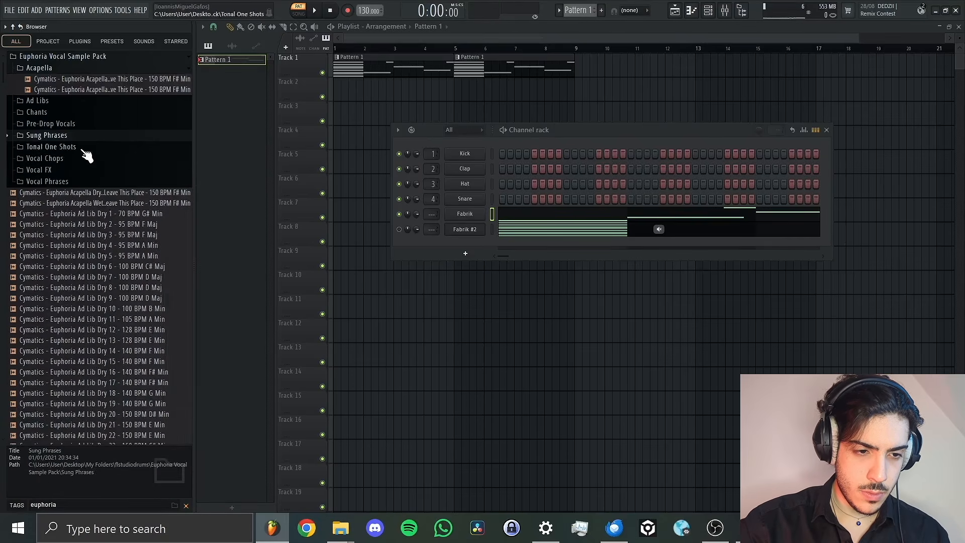
Preview Misc Vocal FX 2 in the Vocal FX folder and collapse the folder.
{"action": "left_click", "coordinate": [67, 172]}
{"action": "left_click", "coordinate": [76, 191]}
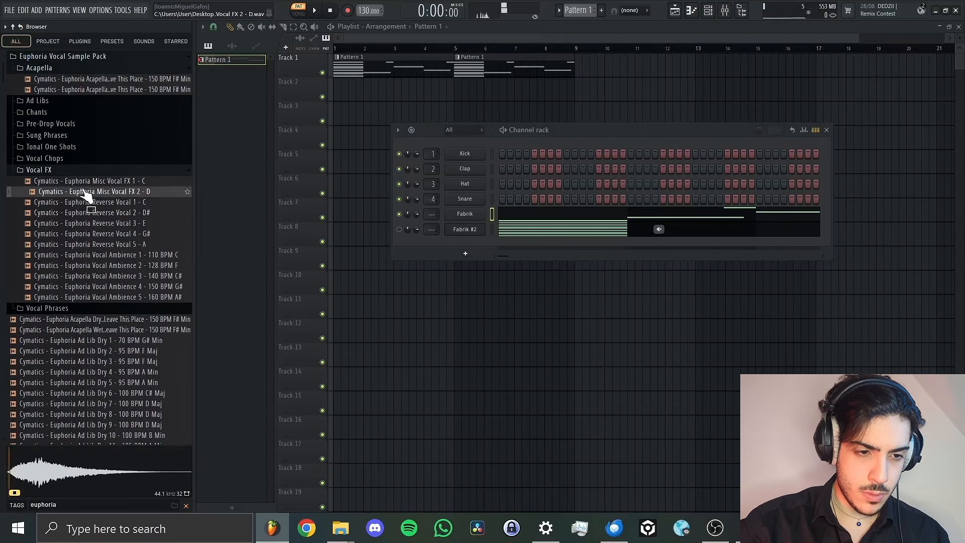
{"action": "left_click", "coordinate": [70, 171]}
Audition wet samples in the Vocal Phrases folder, including "Streets" and "Mama Said", then collapse the Wet folder.
{"action": "left_click", "coordinate": [76, 182]}
{"action": "left_click", "coordinate": [78, 216]}
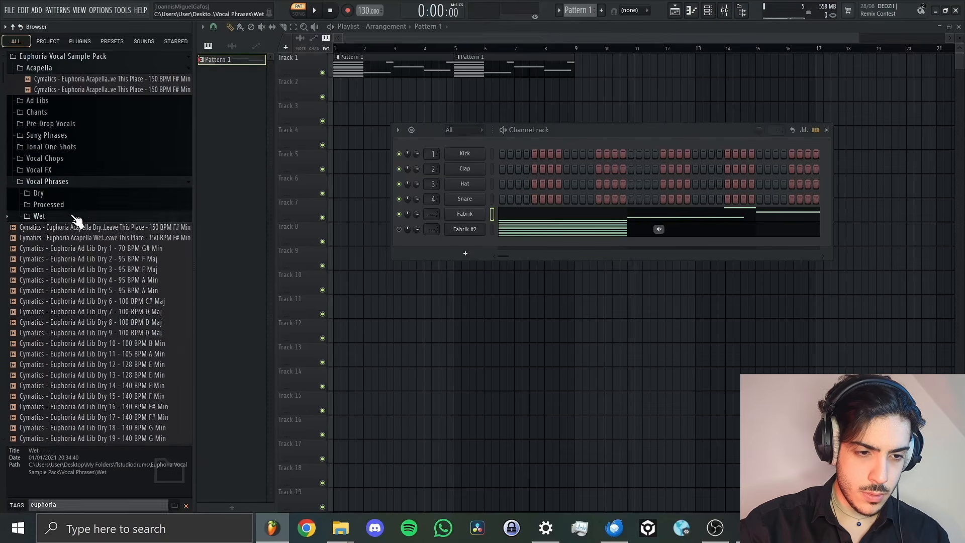
{"action": "left_click", "coordinate": [80, 239]}
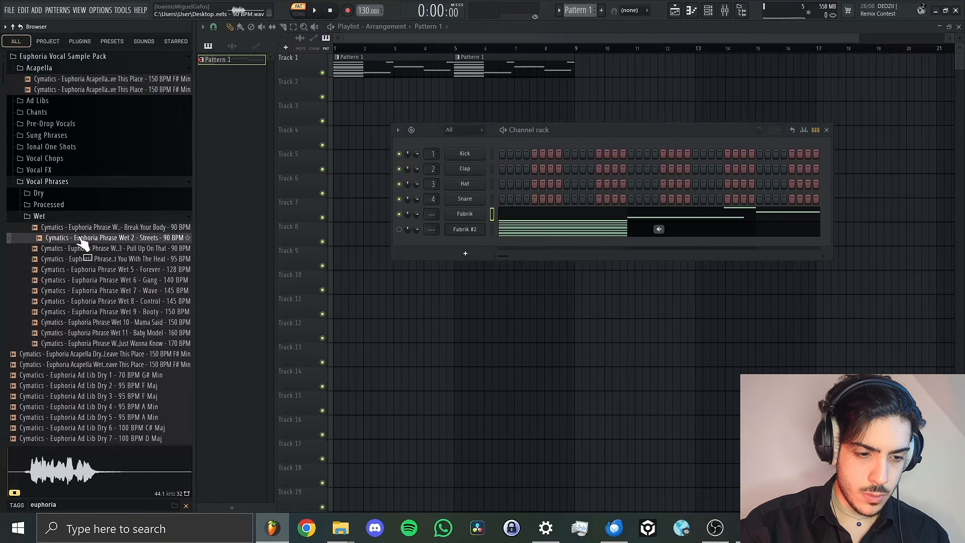
{"action": "left_click", "coordinate": [103, 291]}
{"action": "left_click", "coordinate": [107, 324]}
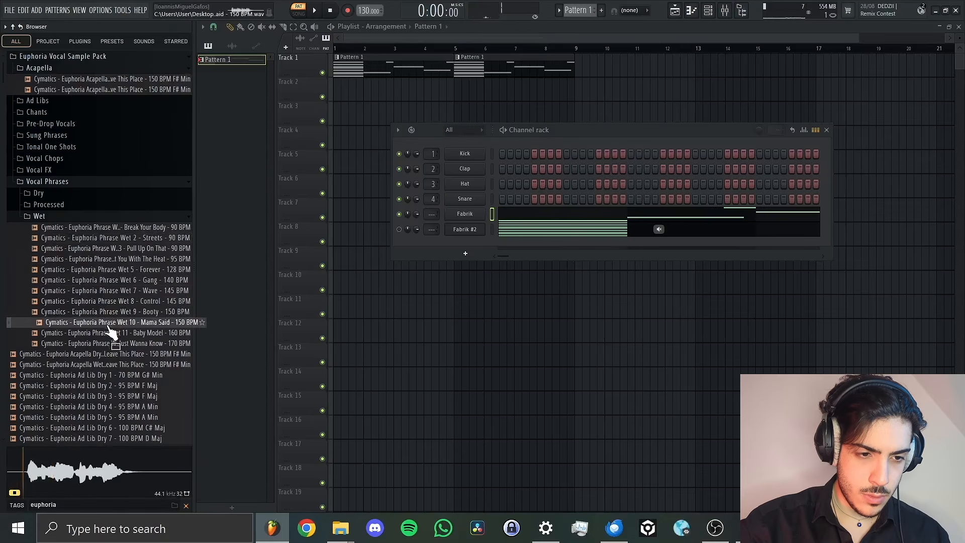
{"action": "left_click", "coordinate": [70, 216]}
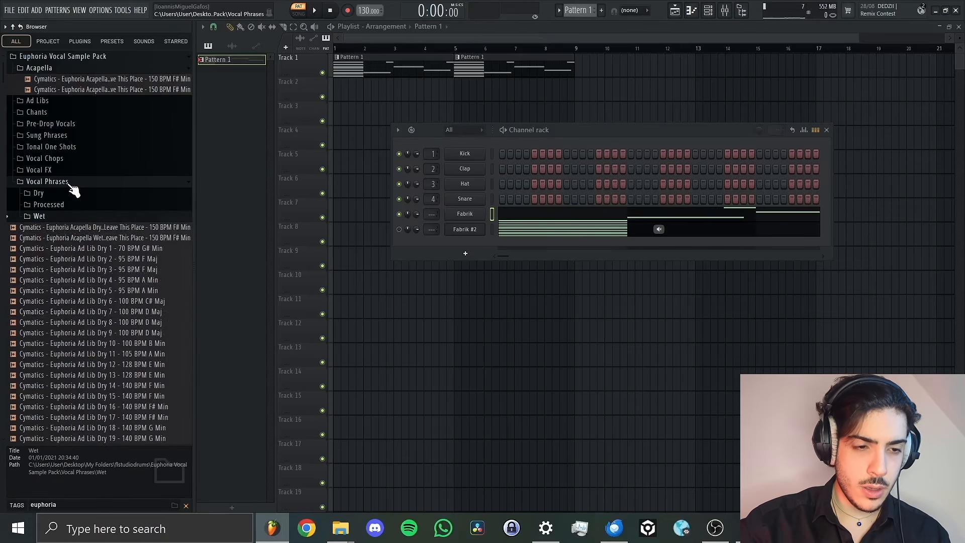
Preview the processed "Flooded Out" sample in the Pre-Drop Vocals folder.
{"action": "left_click", "coordinate": [50, 123]}
{"action": "left_click", "coordinate": [83, 168]}
{"action": "left_click_drag", "start_coordinate": [85, 157], "coordinate": [161, 89]}
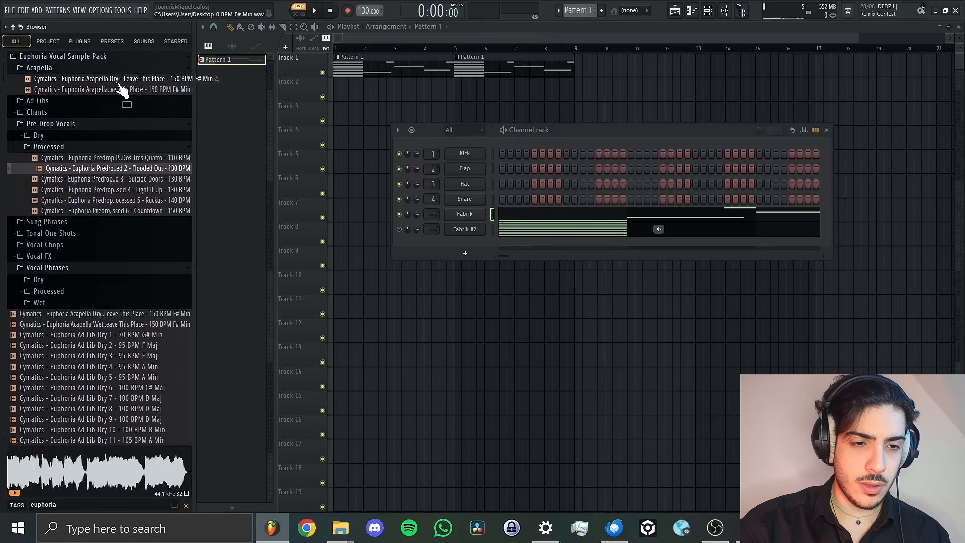
Audition the wet "Leave This Place" acapella together with pattern playback.
{"action": "left_click", "coordinate": [121, 90]}
{"action": "left_click_drag", "start_coordinate": [123, 97], "coordinate": [172, 94]}
{"action": "key", "text": "space"}
{"action": "key", "text": "space"}
{"action": "key", "text": "space"}
{"action": "key", "text": "space"}
Save the project as "freecodecamp application" in the IMG Projects folder.
{"action": "left_click", "coordinate": [9, 11]}
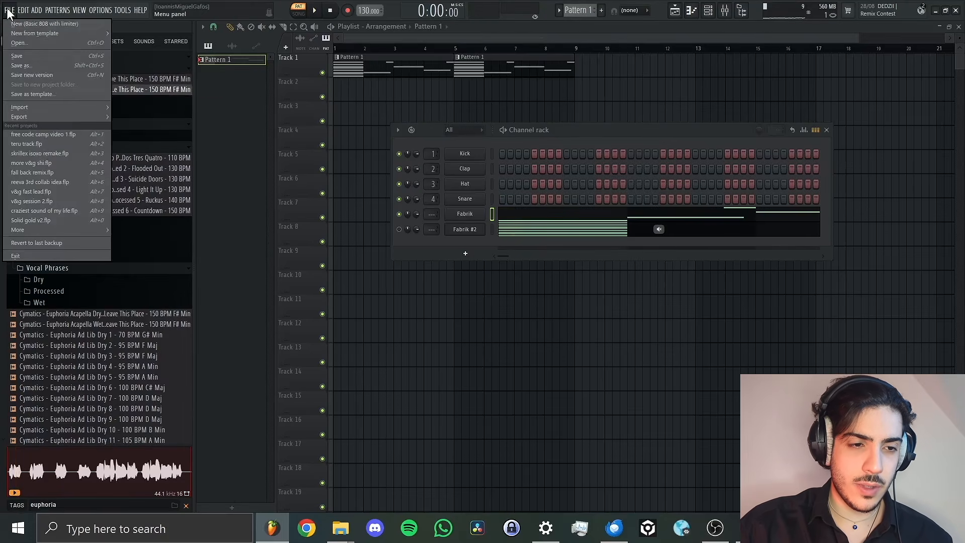
{"action": "left_click", "coordinate": [29, 56]}
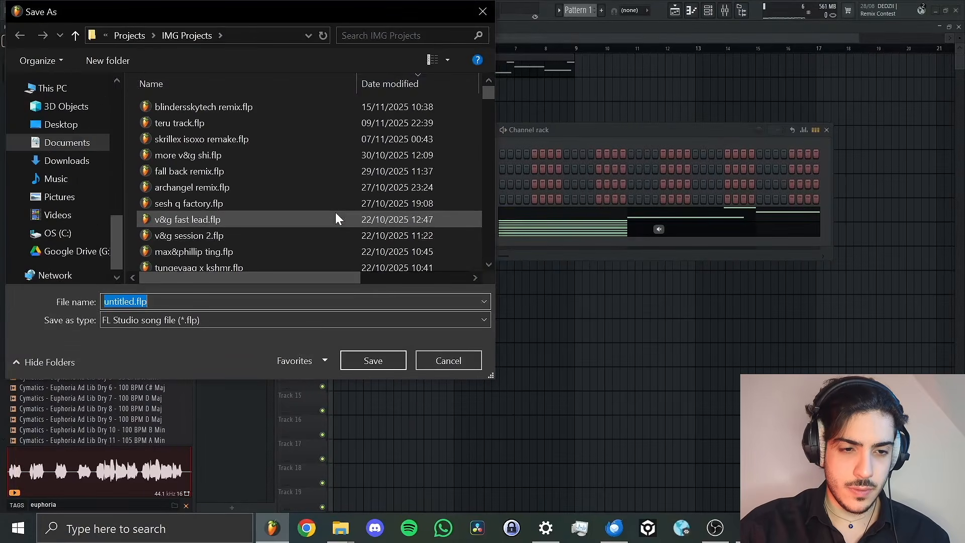
{"action": "type", "text": "freecodecamp"}
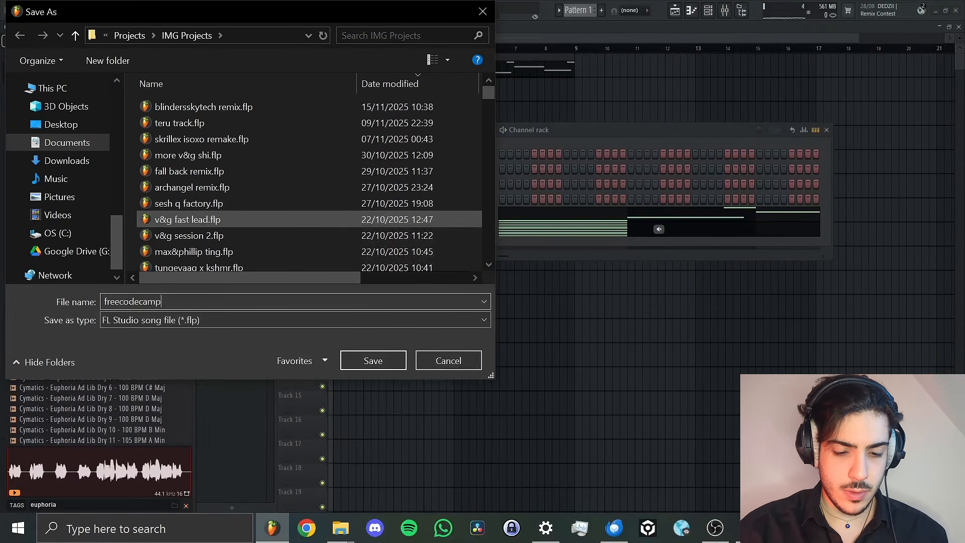
{"action": "type", "text": " application"}
{"action": "key", "text": "Return"}
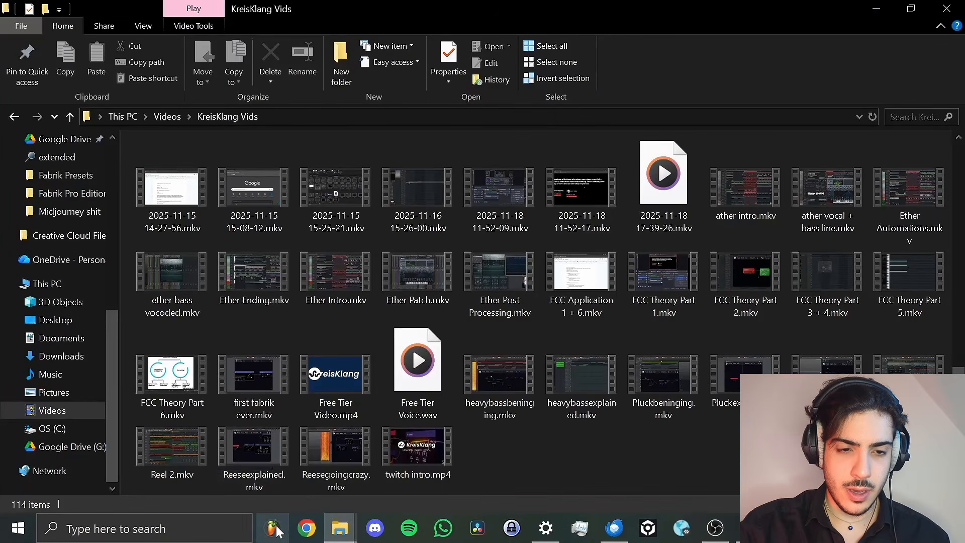
Return to FL Studio and open "freecodecamp application.flp" from the IMG Projects folder.
{"action": "left_click", "coordinate": [275, 531]}
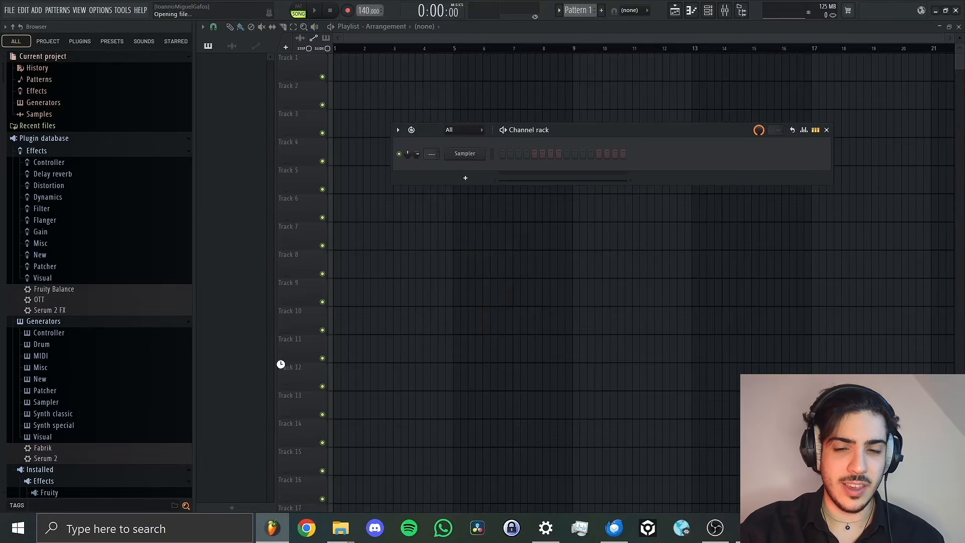
{"action": "left_click", "coordinate": [692, 131]}
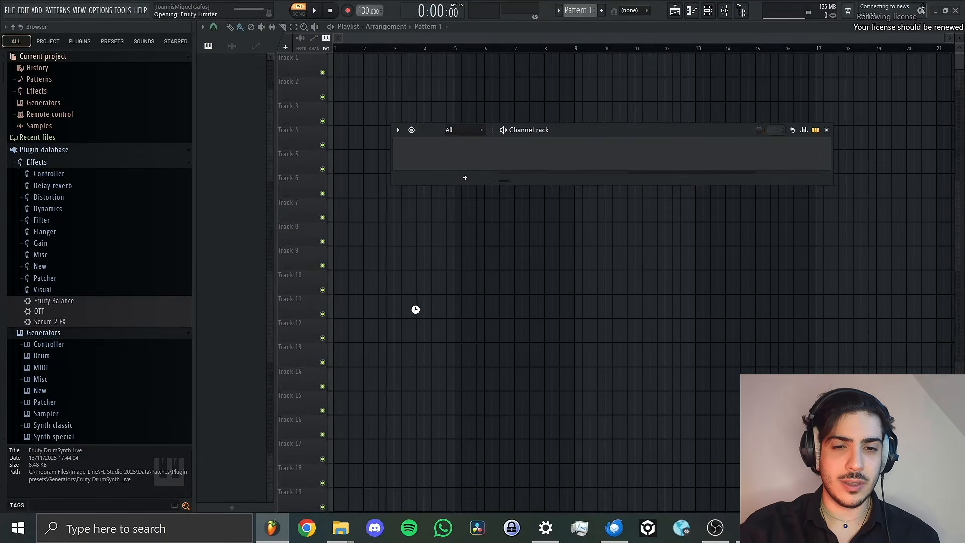
{"action": "left_click", "coordinate": [11, 11]}
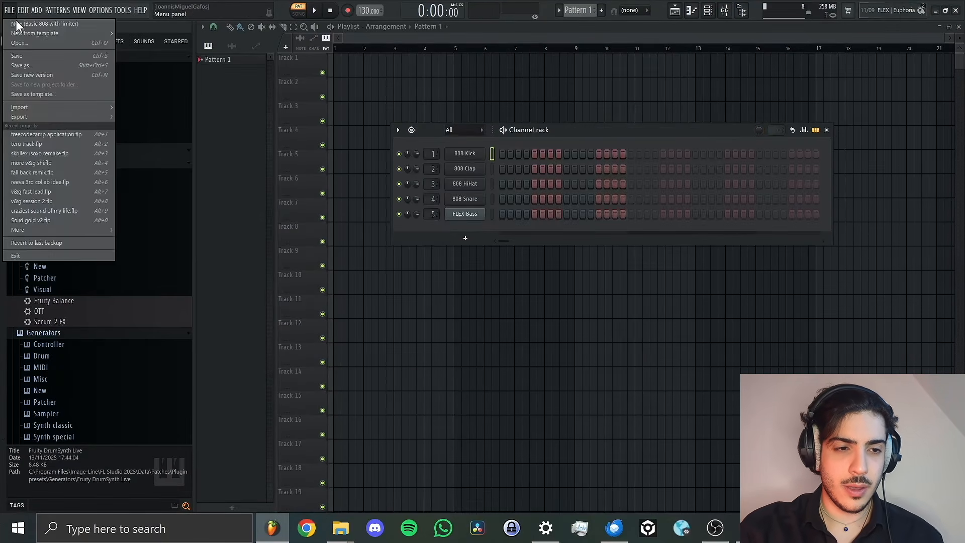
{"action": "left_click", "coordinate": [29, 43]}
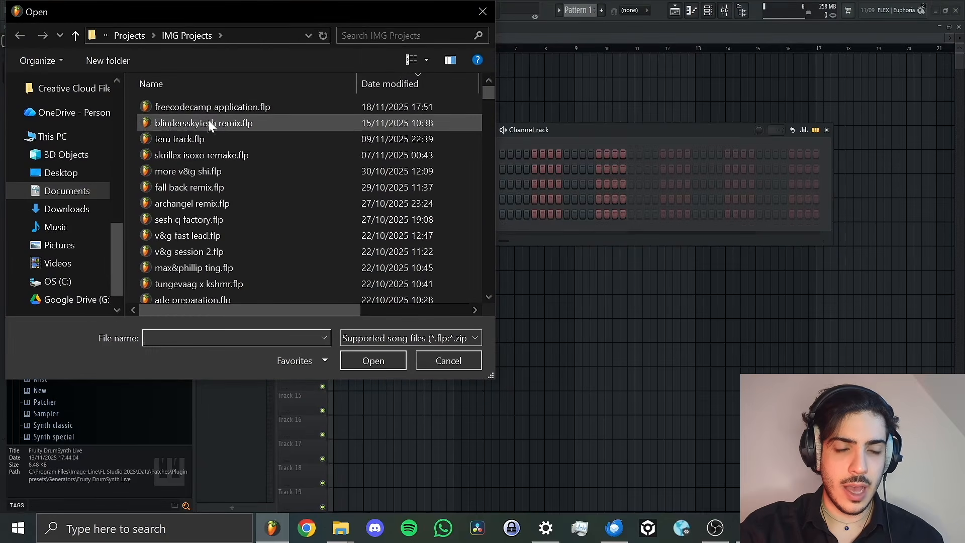
{"action": "double_click", "coordinate": [217, 108]}
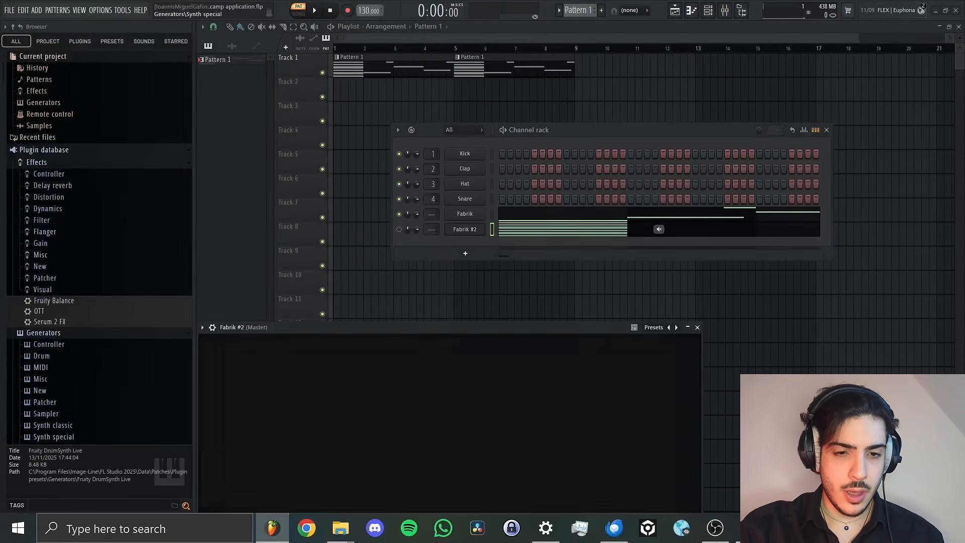
Move the Fabrik #2 window aside, search the browser for "euphoria", and preview the dry and wet "Leave This Place" acapellas.
{"action": "left_click_drag", "start_coordinate": [313, 323], "coordinate": [356, 249]}
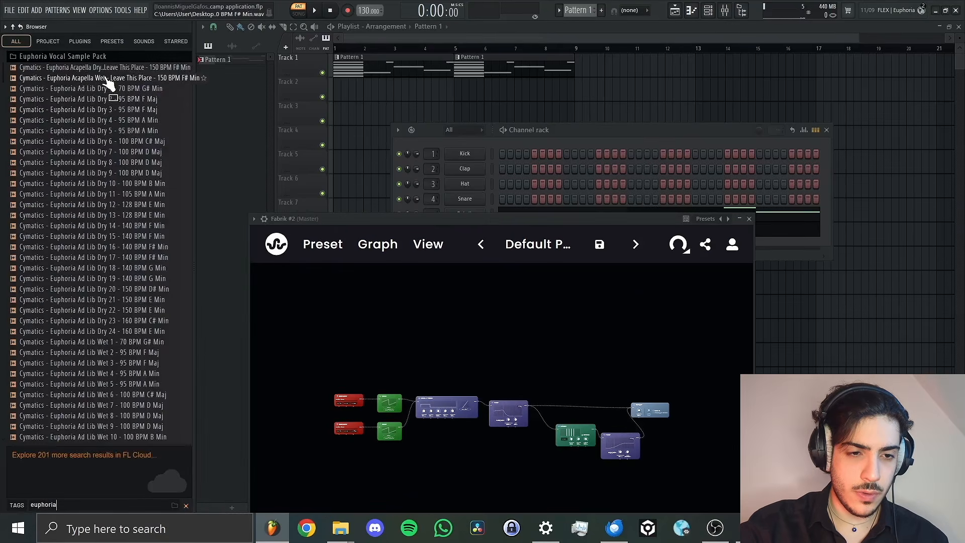
{"action": "left_click", "coordinate": [120, 70]}
{"action": "key", "text": "space"}
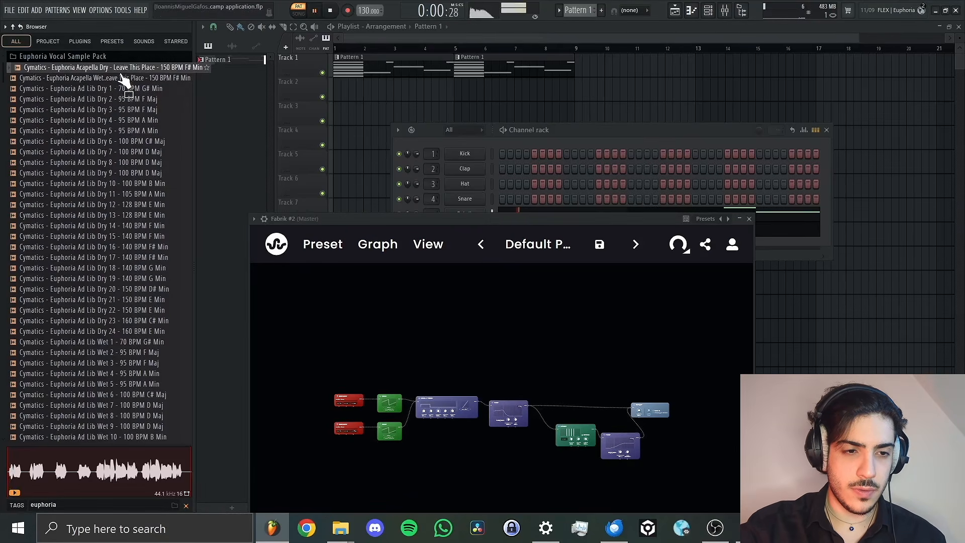
{"action": "key", "text": "space"}
{"action": "left_click", "coordinate": [114, 79]}
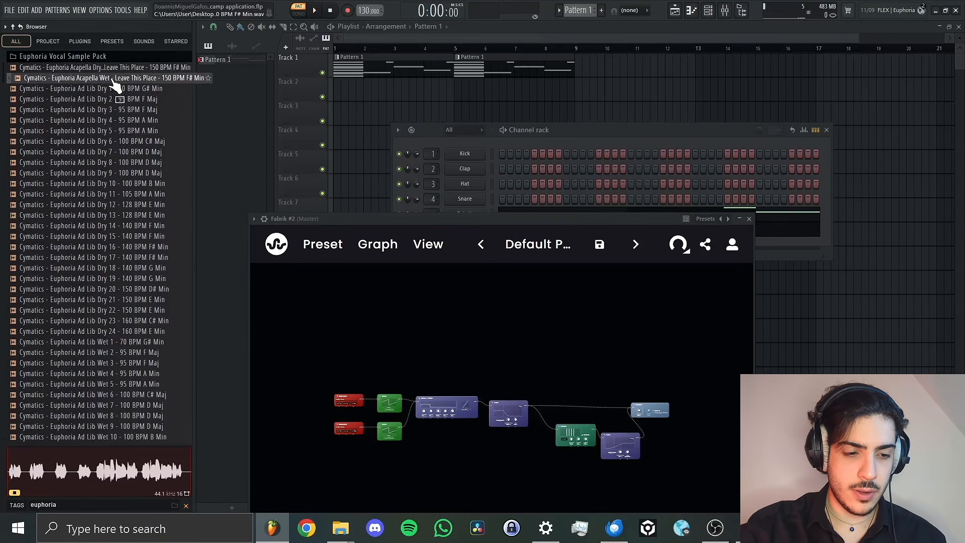
Place the wet "Leave This Place" acapella at bar 1 of Track 2 in the playlist and play the arrangement.
{"action": "left_click_drag", "start_coordinate": [112, 82], "coordinate": [338, 93]}
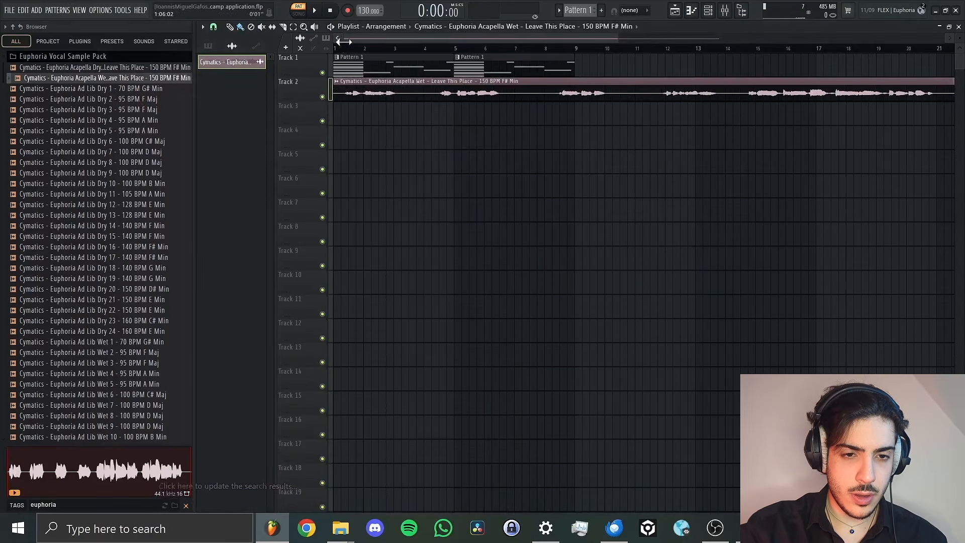
{"action": "key", "text": "space"}
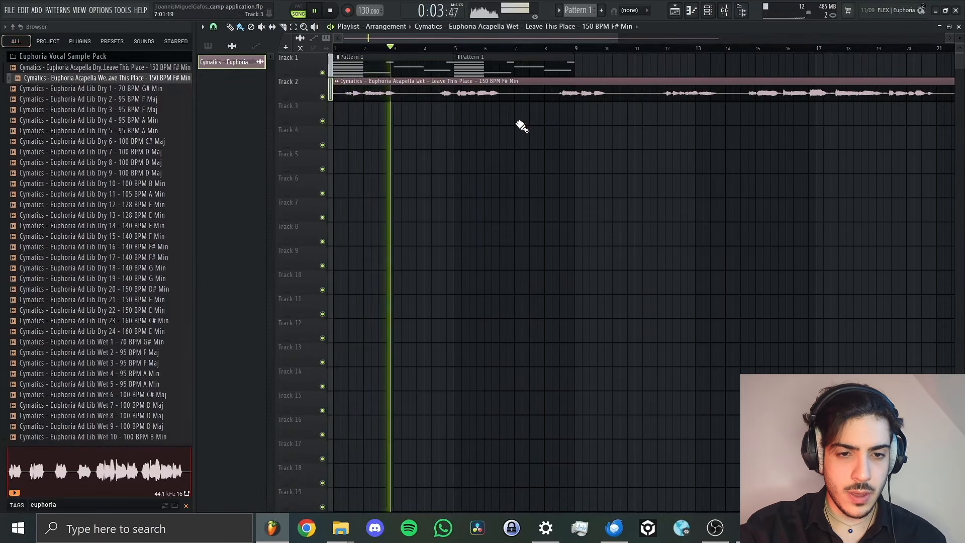
{"action": "key", "text": "space"}
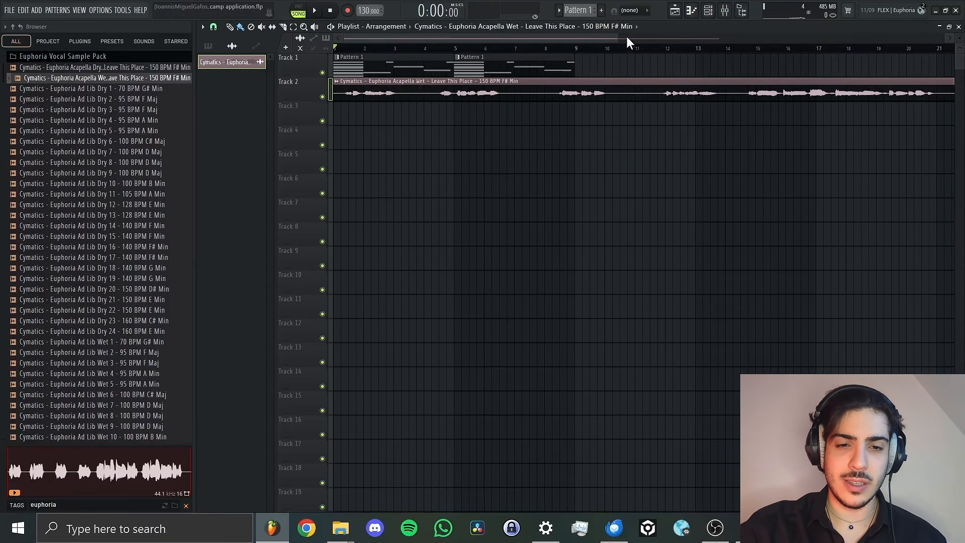
Inspect Pattern 1's Fabrik notes in the piano roll and the wet acapella's audio clip settings.
{"action": "left_click_drag", "start_coordinate": [618, 38], "coordinate": [454, 58]}
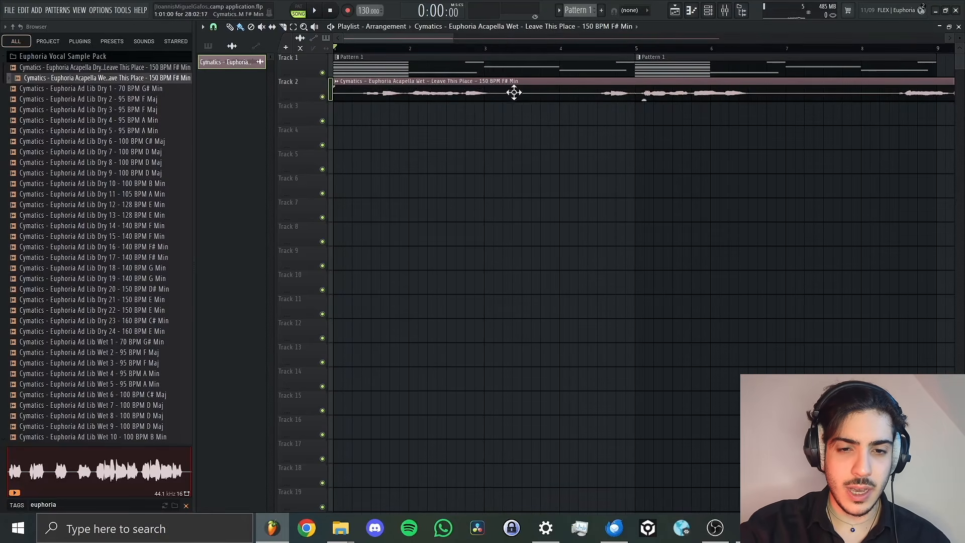
{"action": "double_click", "coordinate": [463, 69]}
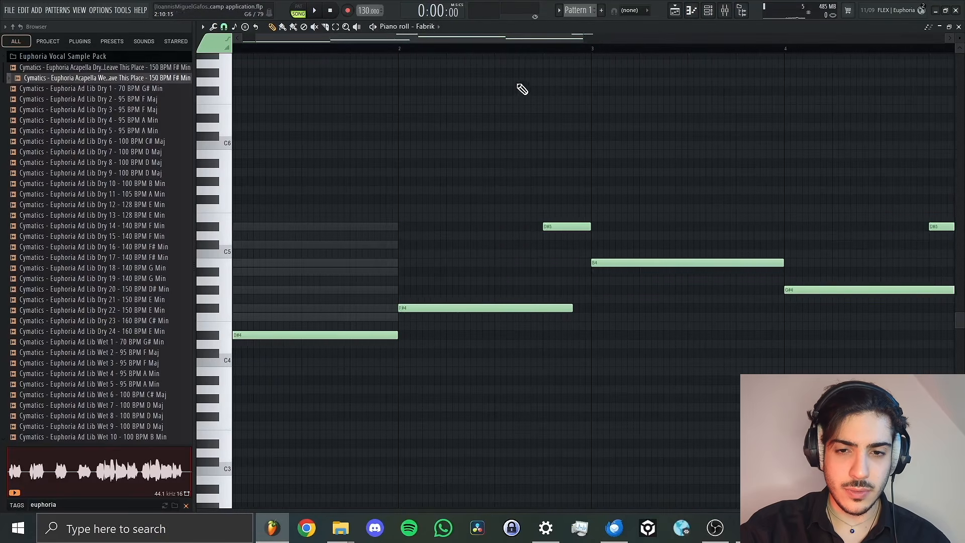
{"action": "left_click", "coordinate": [675, 10]}
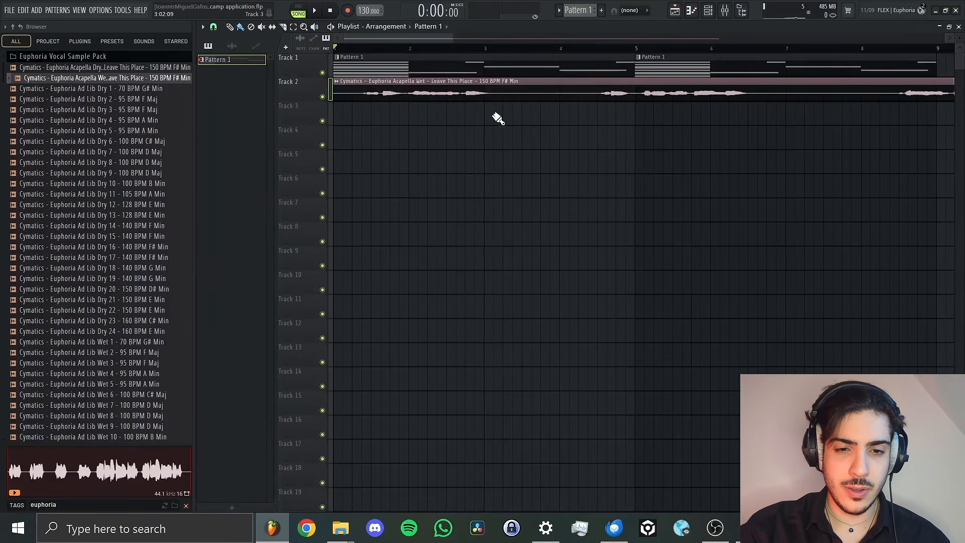
{"action": "double_click", "coordinate": [447, 92]}
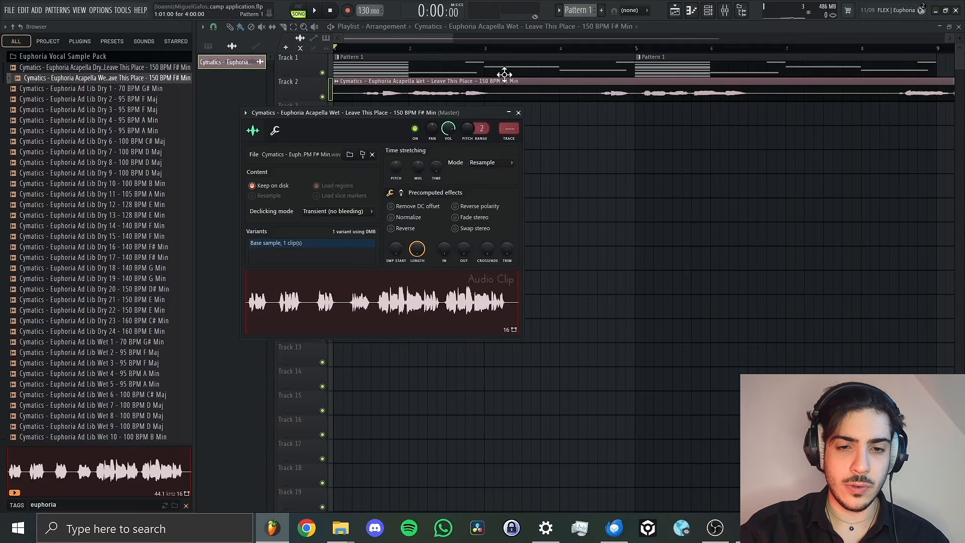
{"action": "double_click", "coordinate": [468, 66]}
{"action": "left_click_drag", "start_coordinate": [426, 39], "coordinate": [322, 41]}
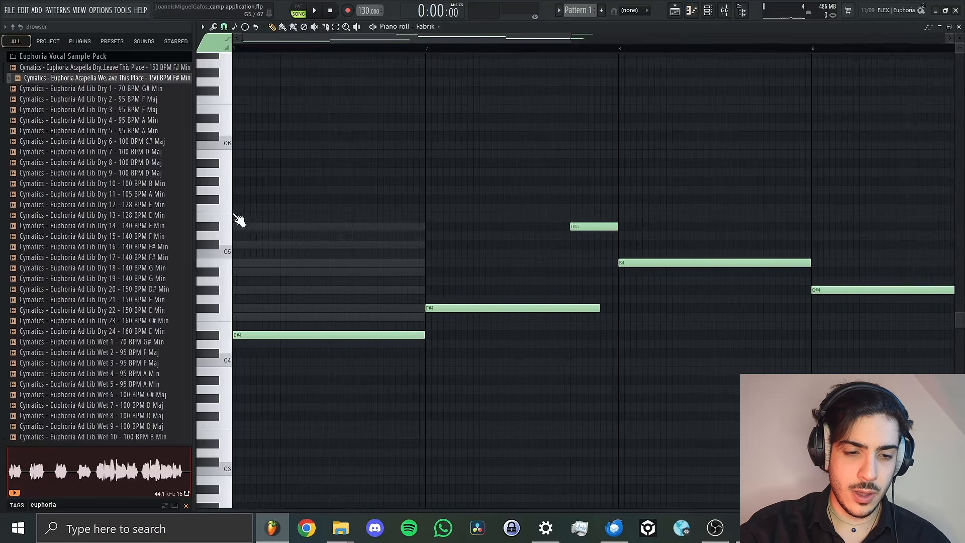
Audition the Fabrik piano roll keys from F#4 down to D#4 to compare the acapella's key with the pattern's.
{"action": "left_click", "coordinate": [223, 315]}
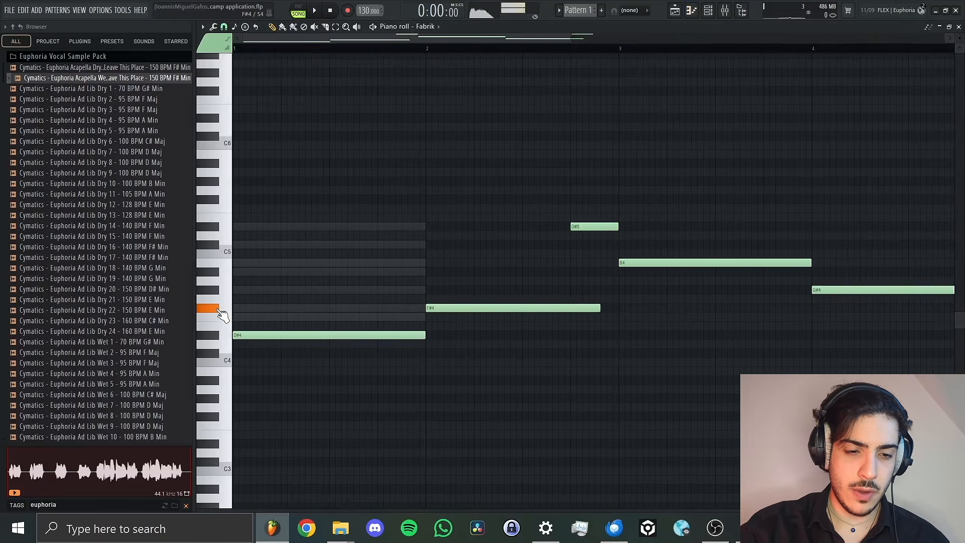
{"action": "left_click", "coordinate": [225, 320]}
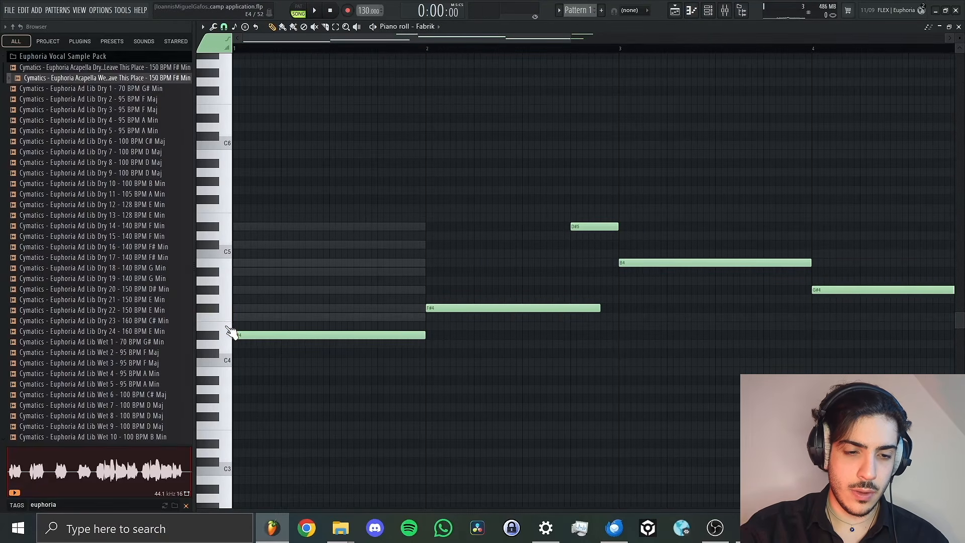
{"action": "left_click", "coordinate": [227, 328]}
{"action": "left_click", "coordinate": [221, 341]}
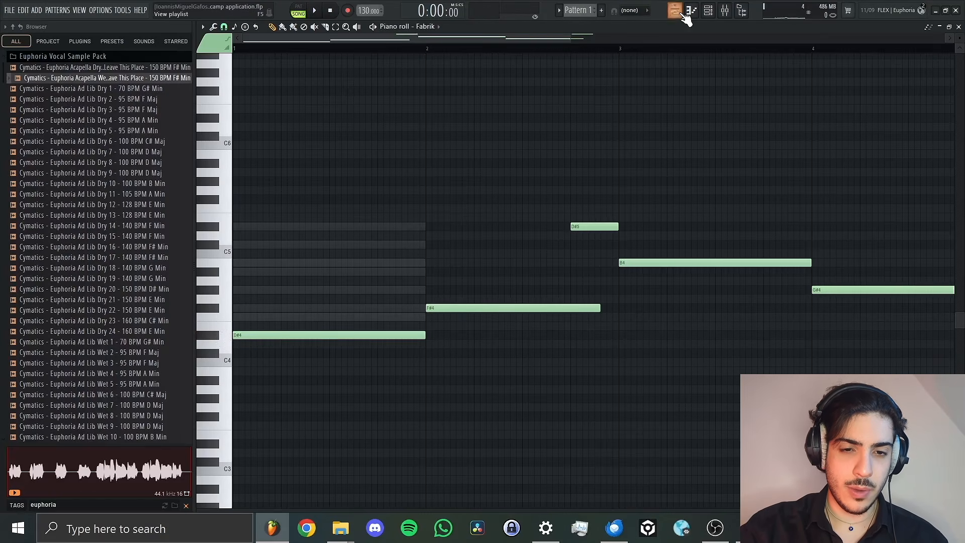
Adjust the wet acapella's time-stretching pitch in its clip settings and play the arrangement from the start.
{"action": "left_click", "coordinate": [675, 10]}
{"action": "double_click", "coordinate": [388, 94]}
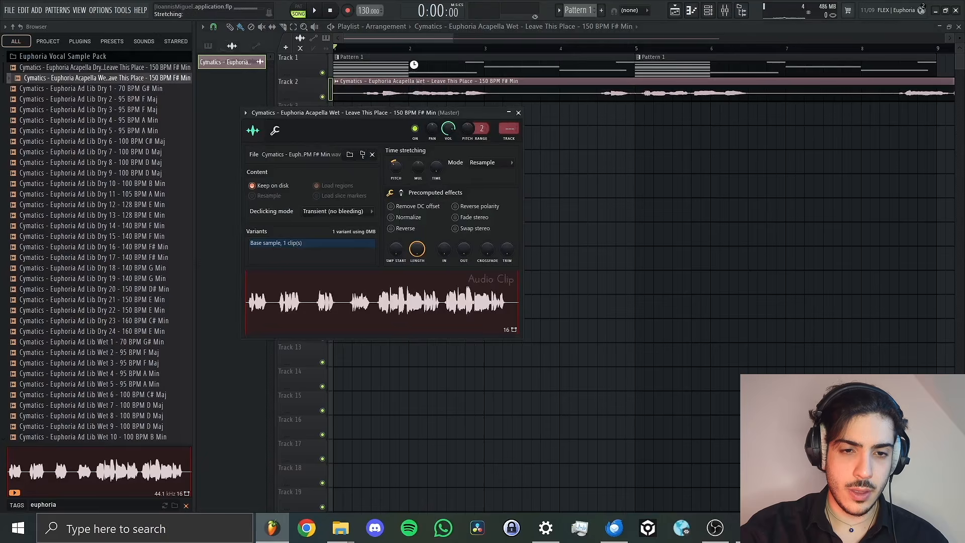
{"action": "left_click_drag", "start_coordinate": [376, 49], "coordinate": [334, 48]}
{"action": "key", "text": "space"}
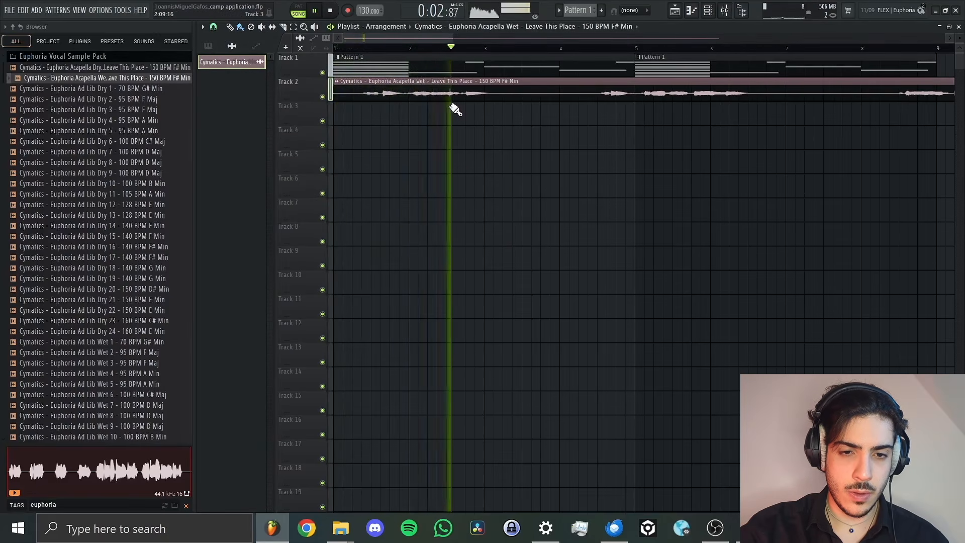
{"action": "key", "text": "space"}
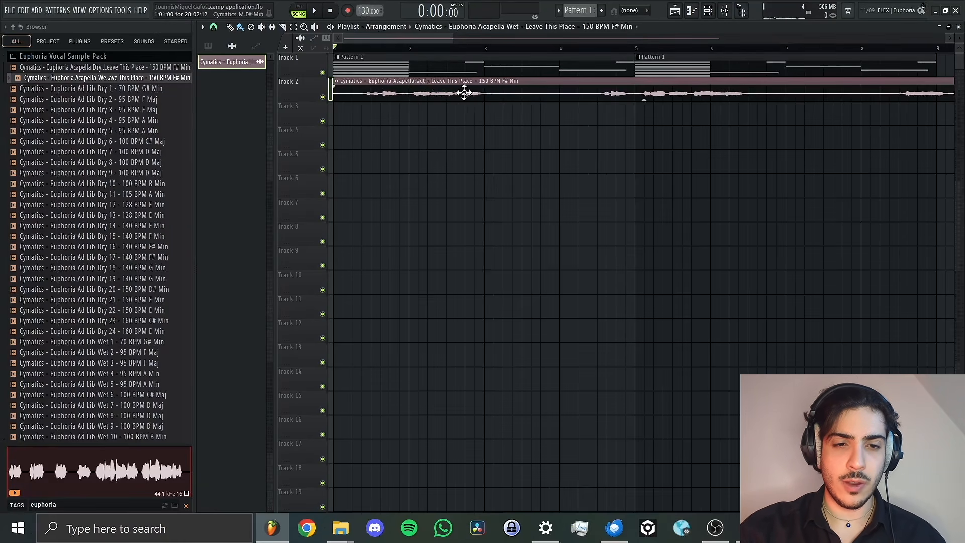
Fit the wet acapella clip to the project tempo with a source tempo of 150 BPM and play it back.
{"action": "left_click", "coordinate": [337, 82]}
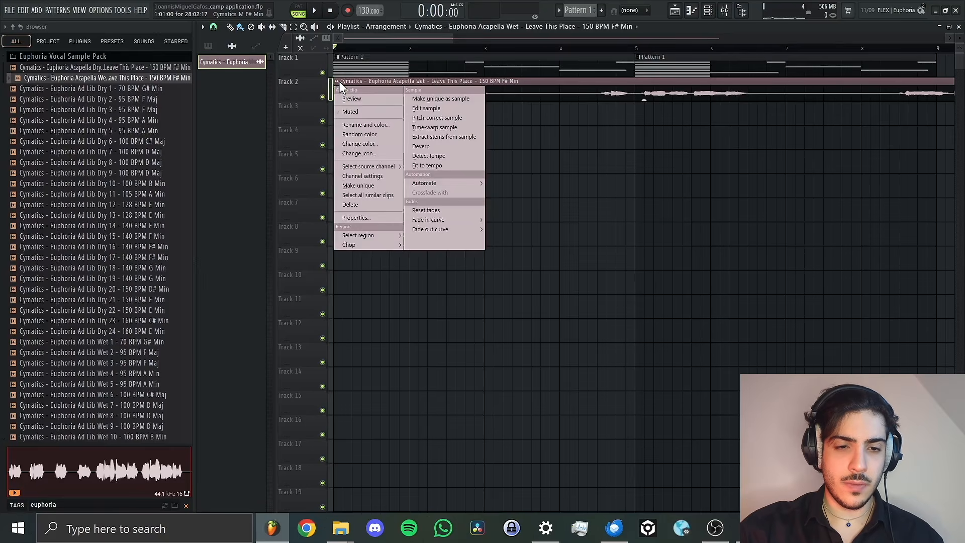
{"action": "left_click", "coordinate": [436, 168]}
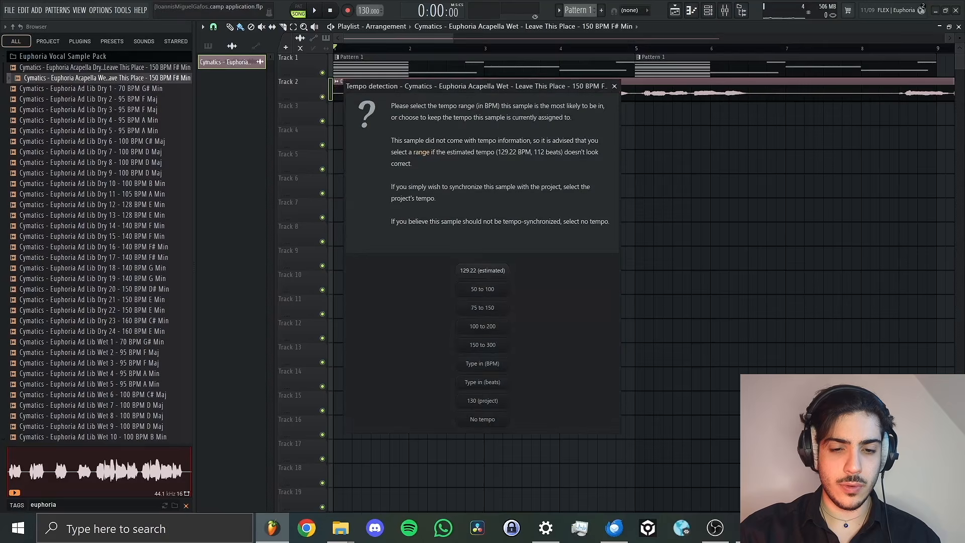
{"action": "left_click", "coordinate": [498, 364]}
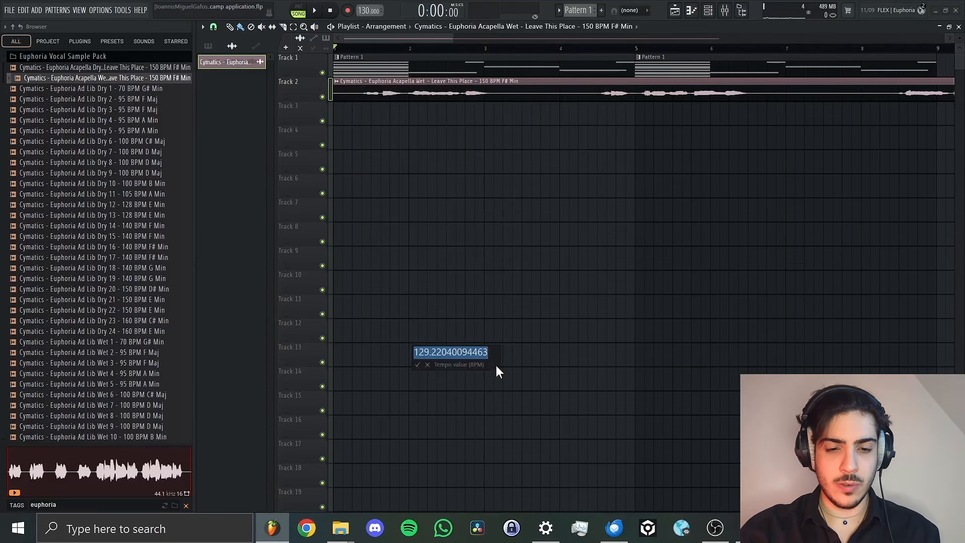
{"action": "type", "text": "150"}
{"action": "key", "text": "Return"}
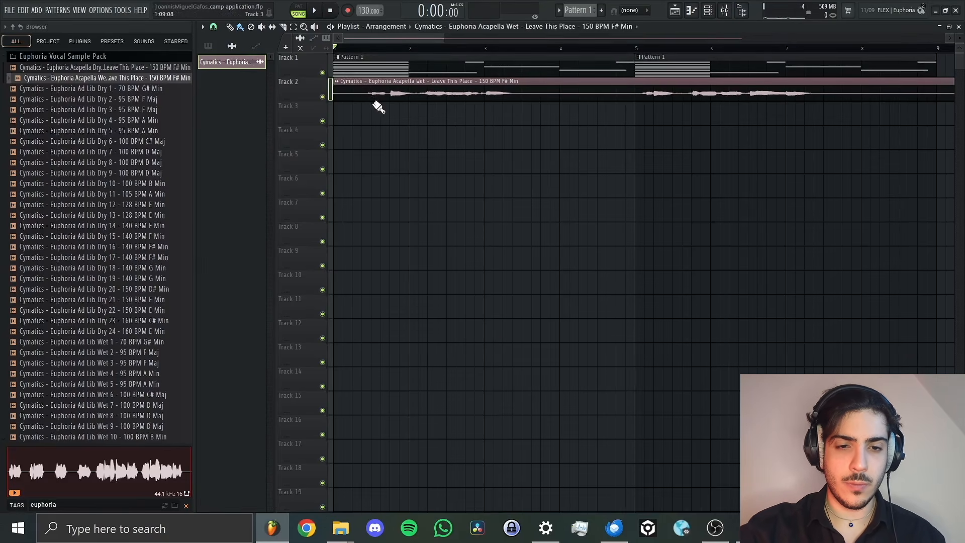
{"action": "key", "text": "space"}
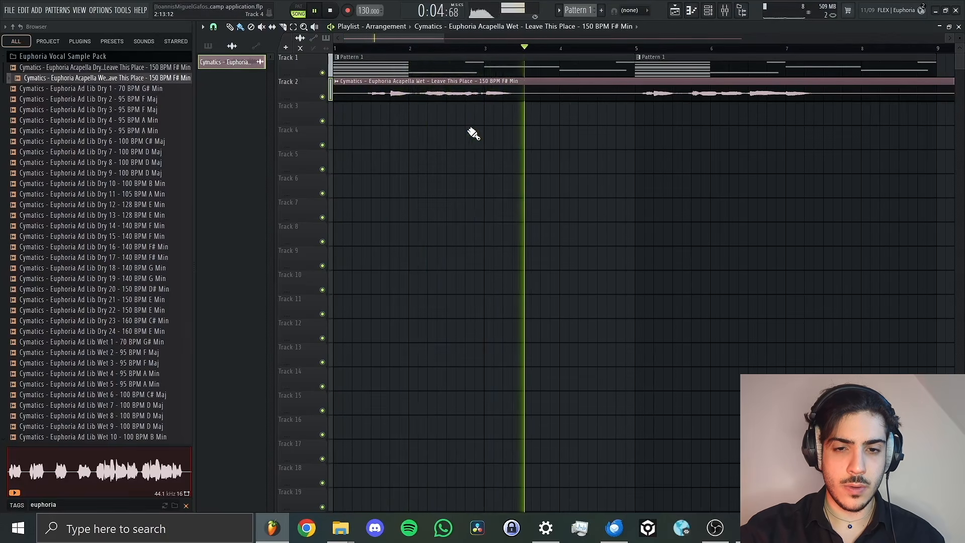
Select both Pattern 1 clips on Track 1 and duplicate them from bar 9 up to bar 17.
{"action": "scroll", "coordinate": [518, 54], "scroll_direction": "down", "scroll_amount": 2}
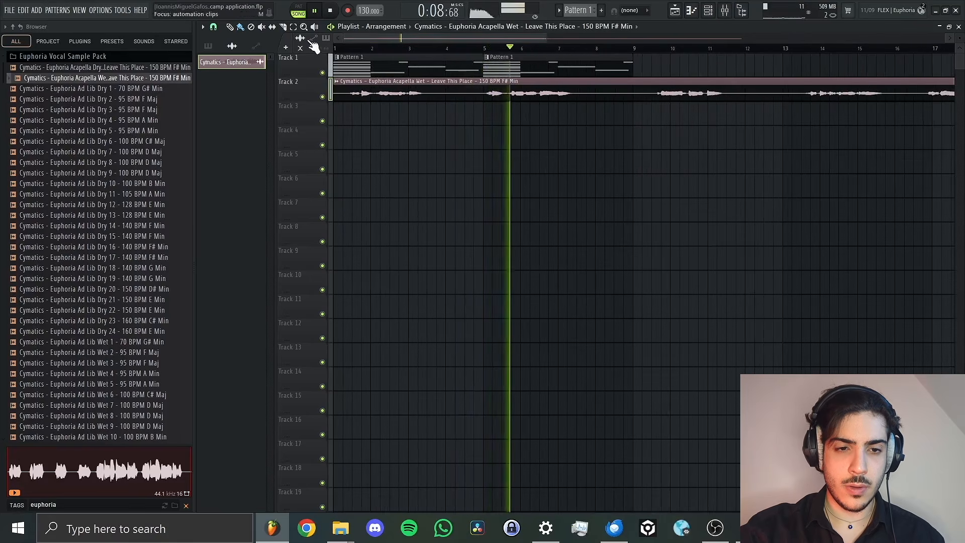
{"action": "left_click", "coordinate": [293, 27]}
{"action": "left_click_drag", "start_coordinate": [659, 65], "coordinate": [517, 63]}
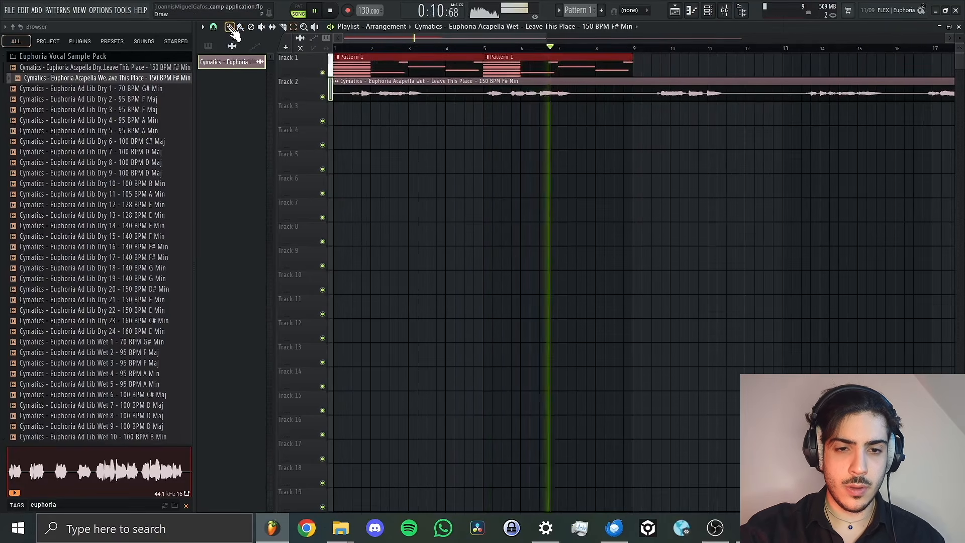
{"action": "left_click_drag", "start_coordinate": [446, 40], "coordinate": [512, 56]}
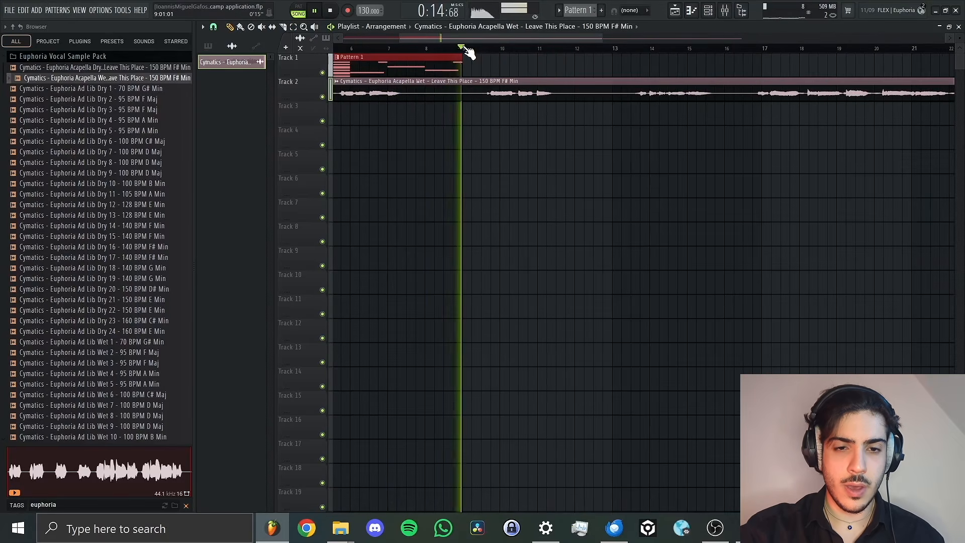
{"action": "key", "text": "space"}
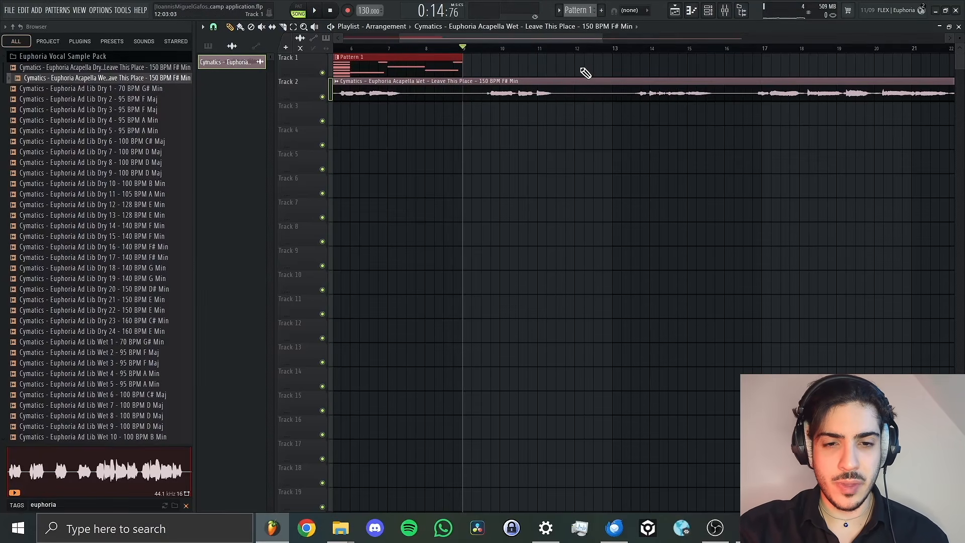
{"action": "key", "text": "ctrl+b"}
{"action": "scroll", "coordinate": [406, 59], "scroll_direction": "left", "scroll_amount": 5}
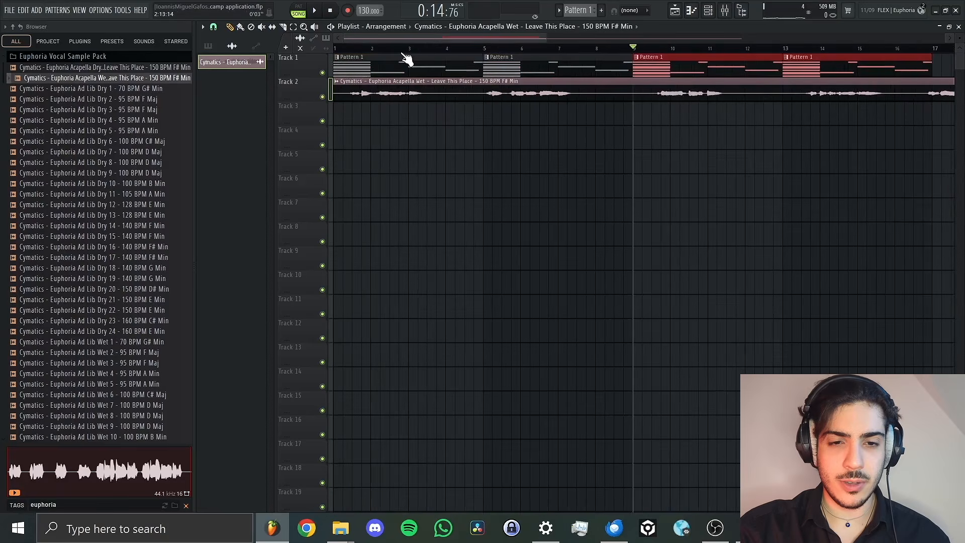
Play the arrangement from around bar 9 to hear the duplicated Pattern 1 clips against the acapella.
{"action": "key", "text": "Home"}
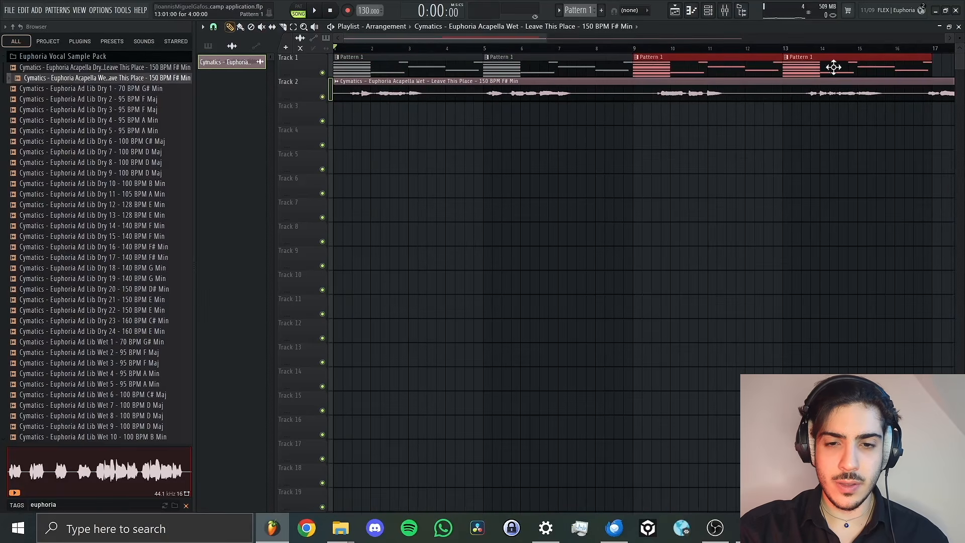
{"action": "left_click", "coordinate": [650, 50]}
{"action": "key", "text": "space"}
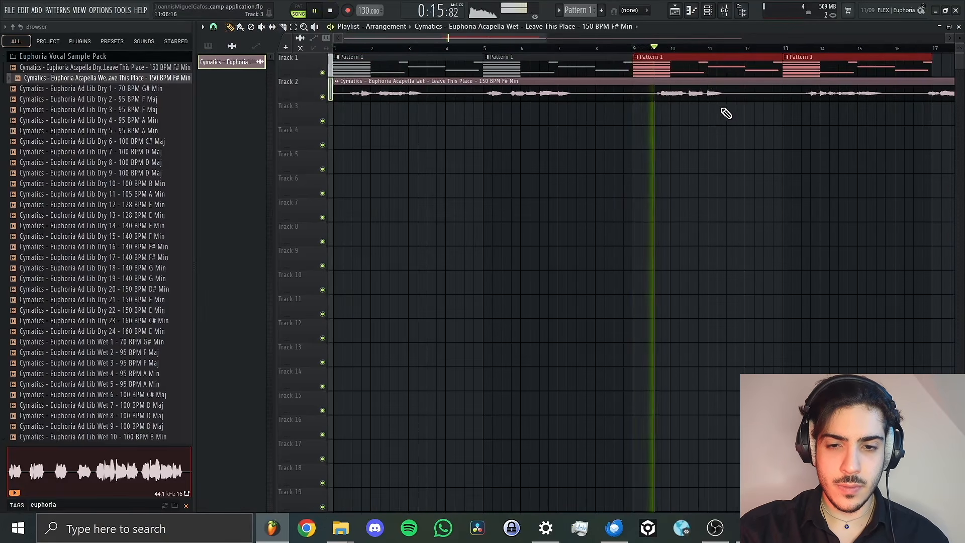
{"action": "left_click_drag", "start_coordinate": [472, 37], "coordinate": [574, 41]}
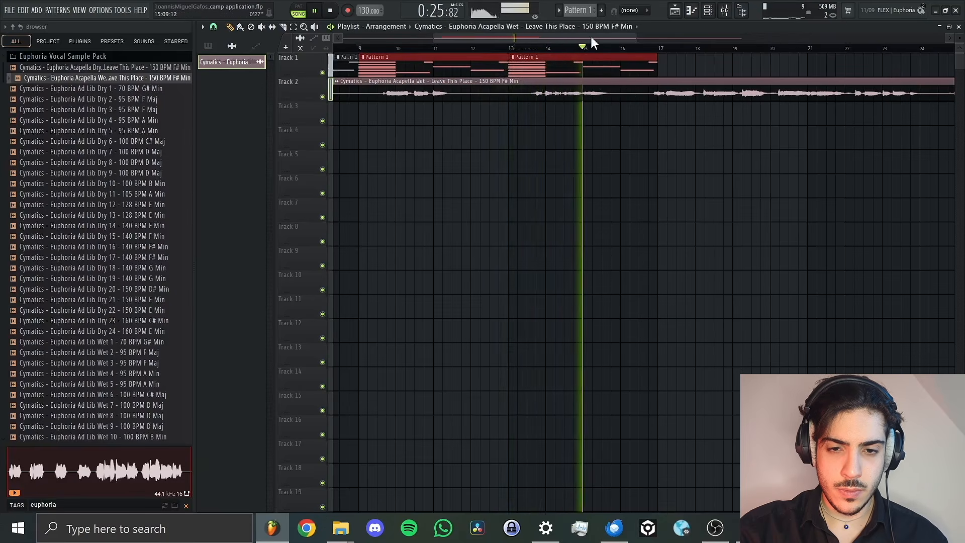
{"action": "left_click", "coordinate": [573, 41]}
{"action": "left_click_drag", "start_coordinate": [572, 40], "coordinate": [344, 54]}
{"action": "key", "text": "space"}
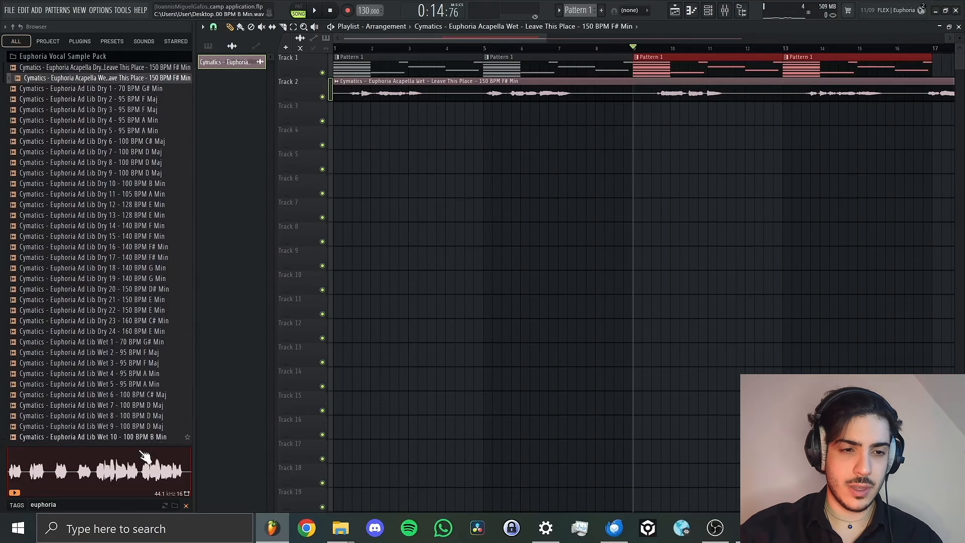
Open the Vocal FX folder of the Euphoria Vocal Sample Pack and preview Vocal Ambience samples 2 to 5.
{"action": "left_click", "coordinate": [108, 57]}
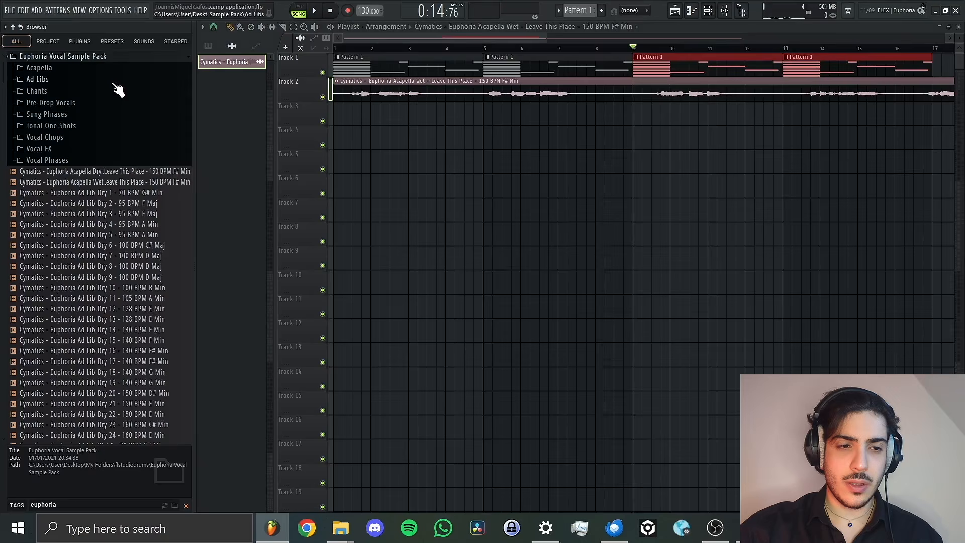
{"action": "left_click", "coordinate": [65, 152]}
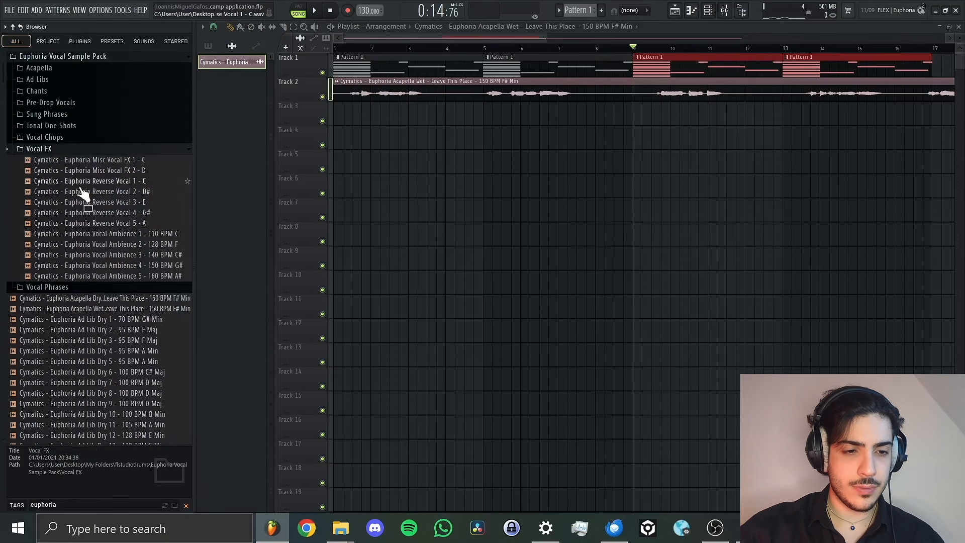
{"action": "left_click", "coordinate": [99, 245]}
{"action": "left_click", "coordinate": [100, 255]}
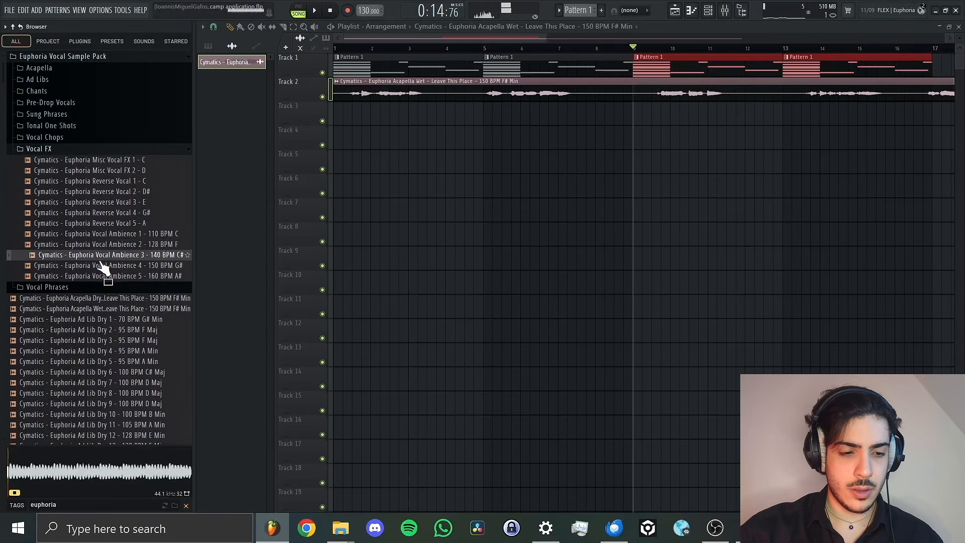
{"action": "left_click", "coordinate": [102, 267]}
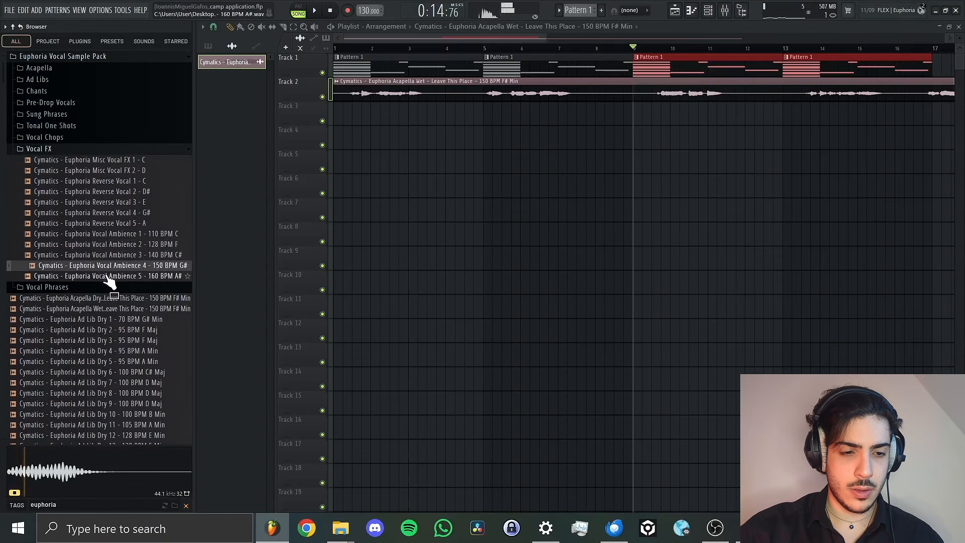
{"action": "left_click", "coordinate": [107, 277]}
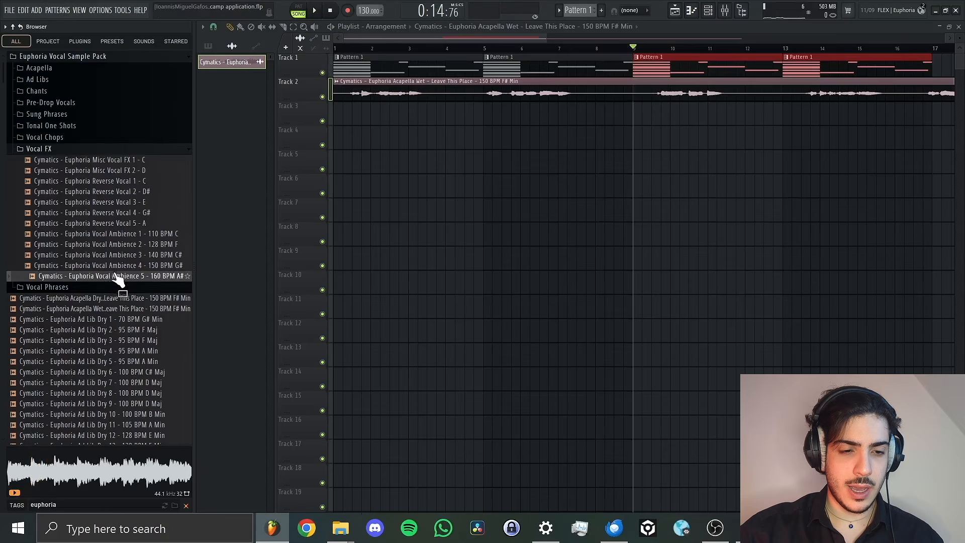
Place Euphoria Vocal Ambience 5 at bar 1 of Track 3 and fit it to the project tempo from 160 BPM.
{"action": "left_click_drag", "start_coordinate": [113, 275], "coordinate": [355, 112]}
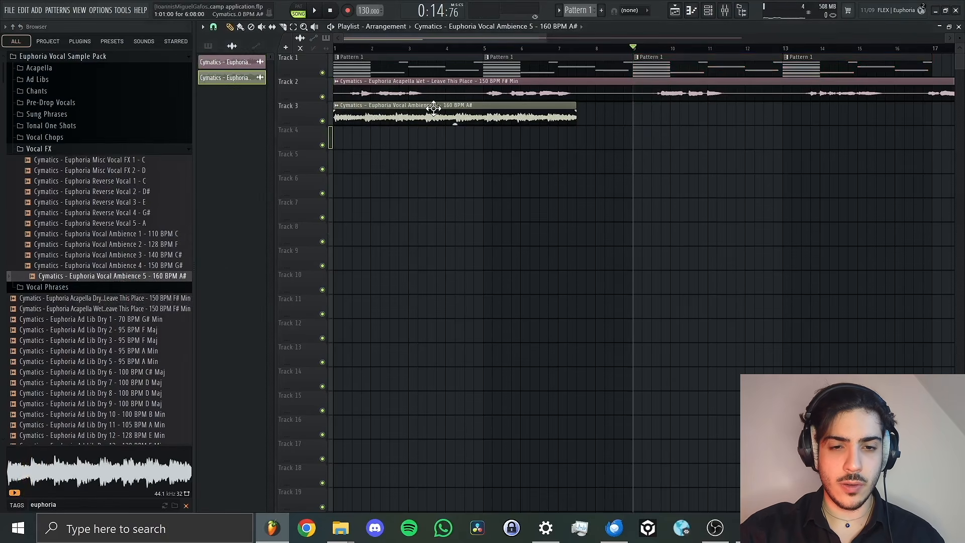
{"action": "right_click", "coordinate": [336, 111]}
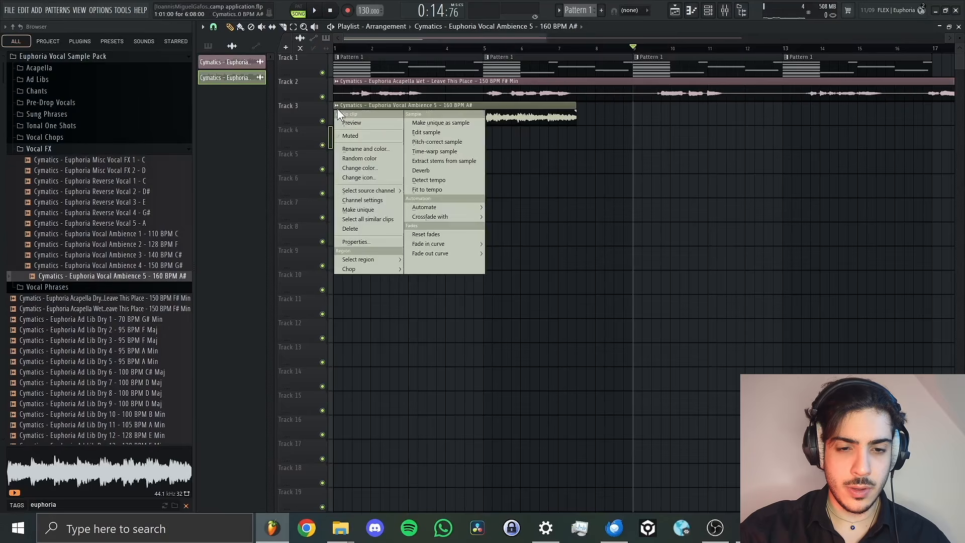
{"action": "left_click", "coordinate": [452, 189]}
{"action": "left_click", "coordinate": [489, 356]}
{"action": "type", "text": "16"}
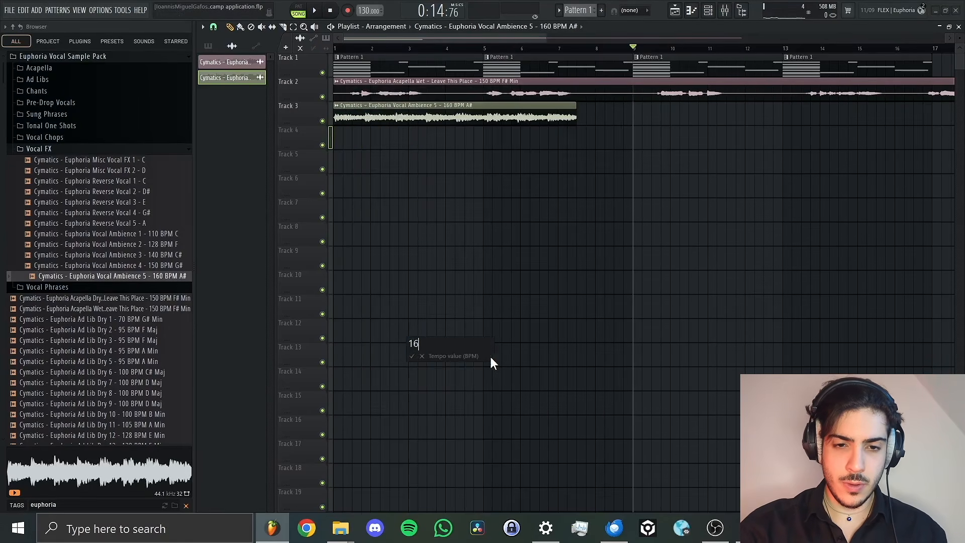
{"action": "type", "text": "0"}
{"action": "key", "text": "Return"}
Play the arrangement and lower the Vocal Ambience 5 clip's volume in its channel settings.
{"action": "key", "text": "space"}
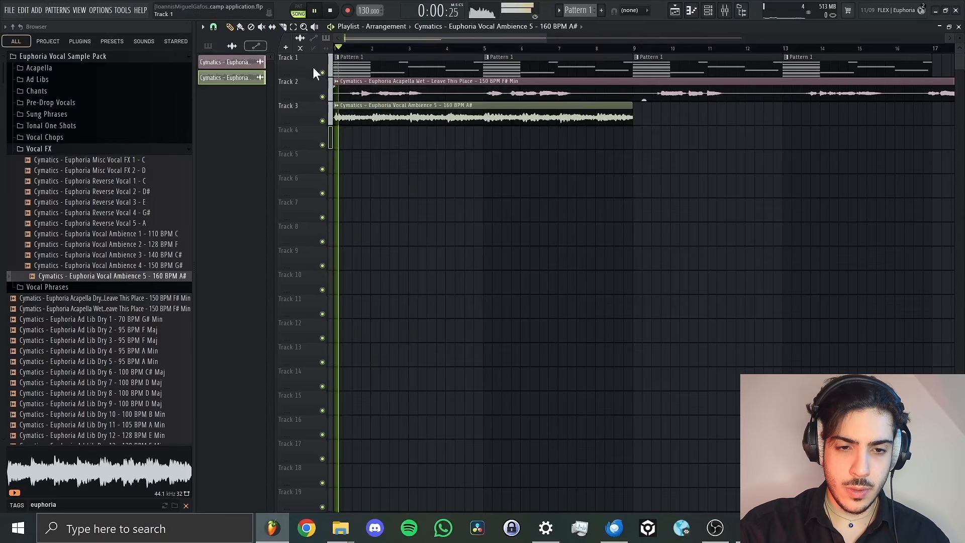
{"action": "double_click", "coordinate": [429, 122]}
{"action": "left_click_drag", "start_coordinate": [461, 143], "coordinate": [460, 147]}
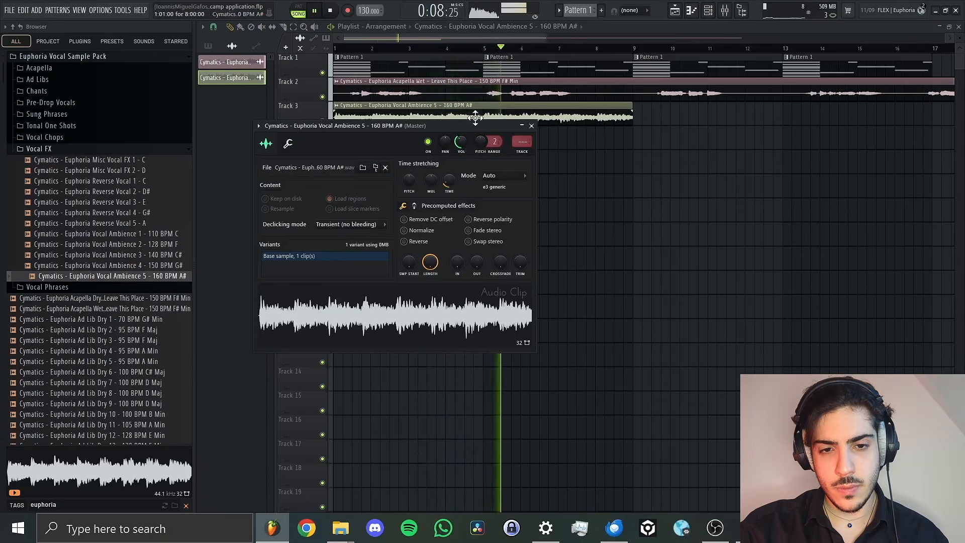
Close the Vocal Ambience 5 clip's channel settings, place a second copy at bar 9 of Track 3, and play the arrangement.
{"action": "key", "text": "space"}
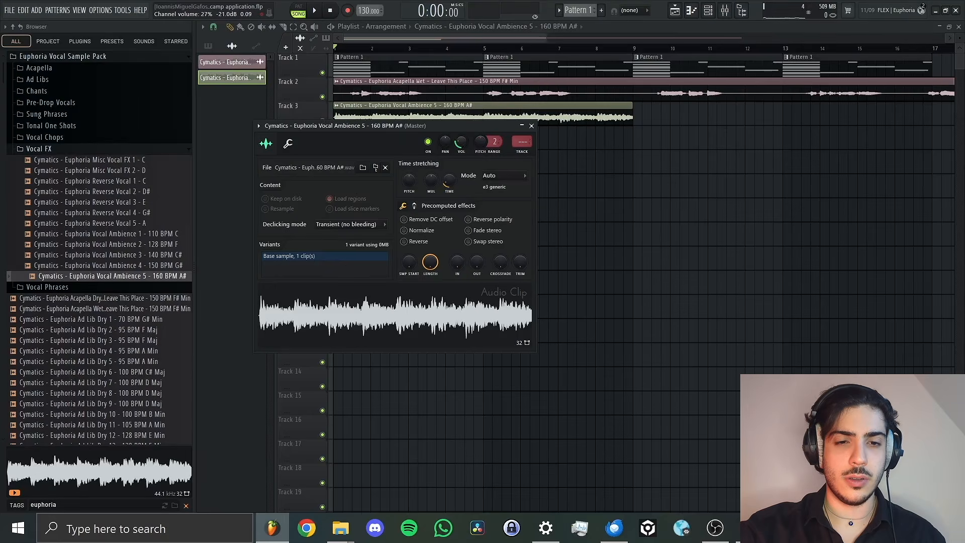
{"action": "key", "text": "Escape"}
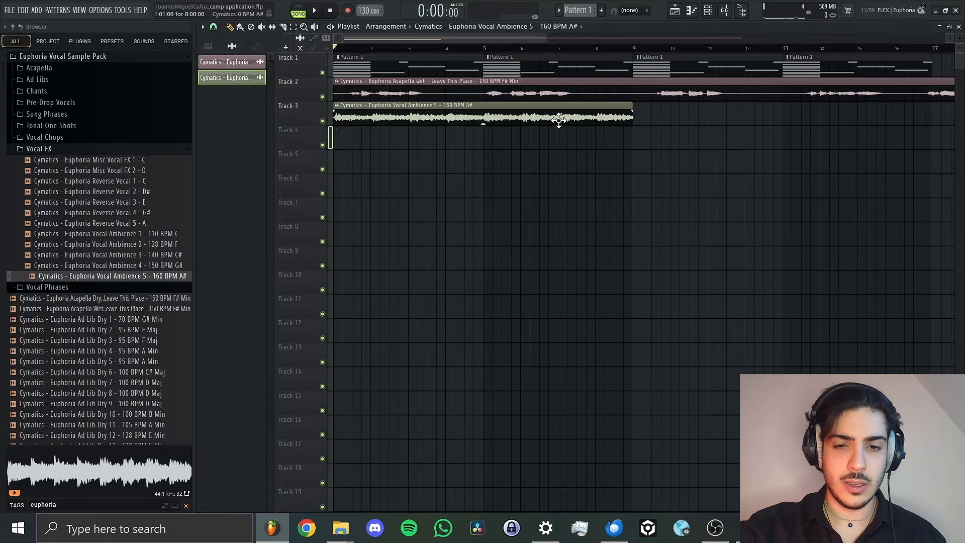
{"action": "left_click_drag", "start_coordinate": [656, 119], "coordinate": [638, 135]}
{"action": "key", "text": "space"}
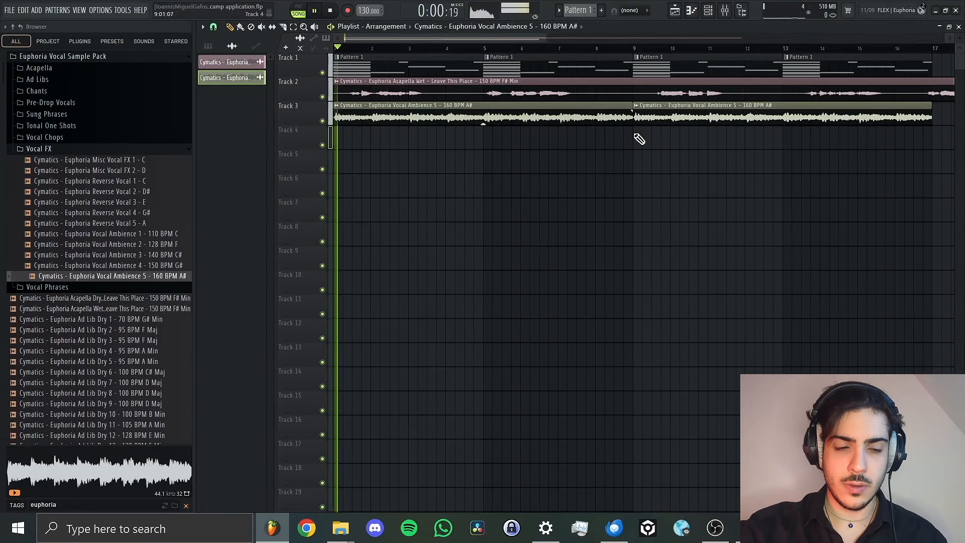
Stop playback, collapse the Euphoria Vocal Sample Pack folders, and search the sample browser for "cymatics".
{"action": "left_click", "coordinate": [63, 150]}
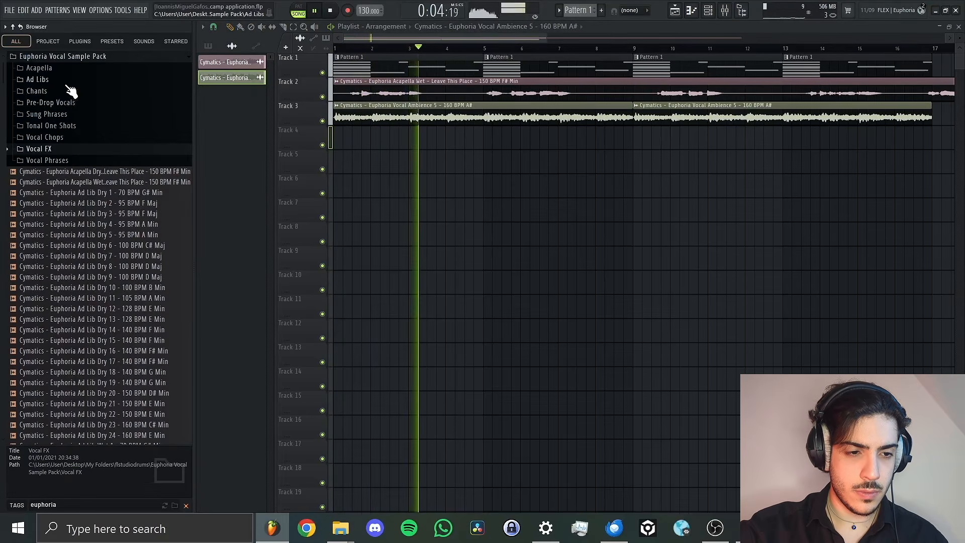
{"action": "key", "text": "space"}
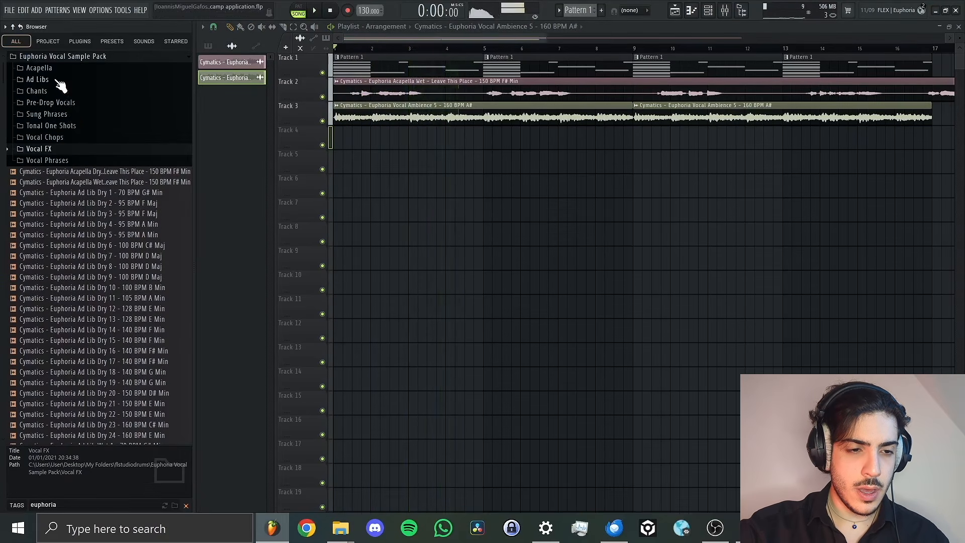
{"action": "left_click", "coordinate": [73, 60]}
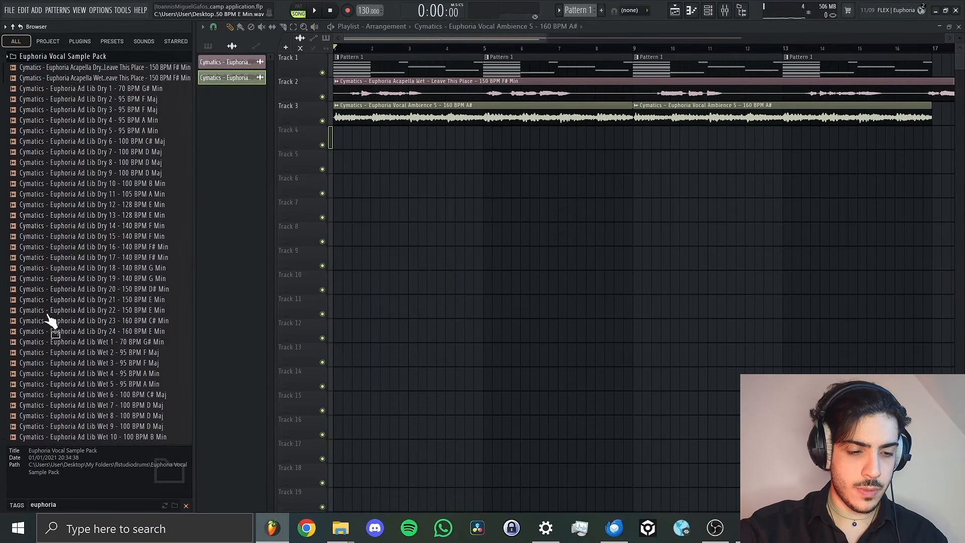
{"action": "left_click_drag", "start_coordinate": [67, 505], "coordinate": [1, 503]}
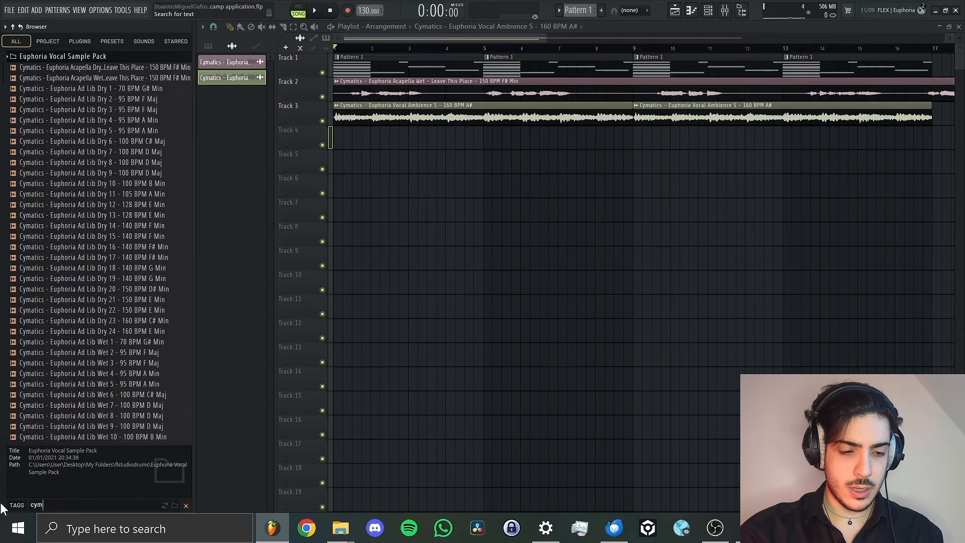
{"action": "type", "text": "cymatics"}
{"action": "key", "text": "Return"}
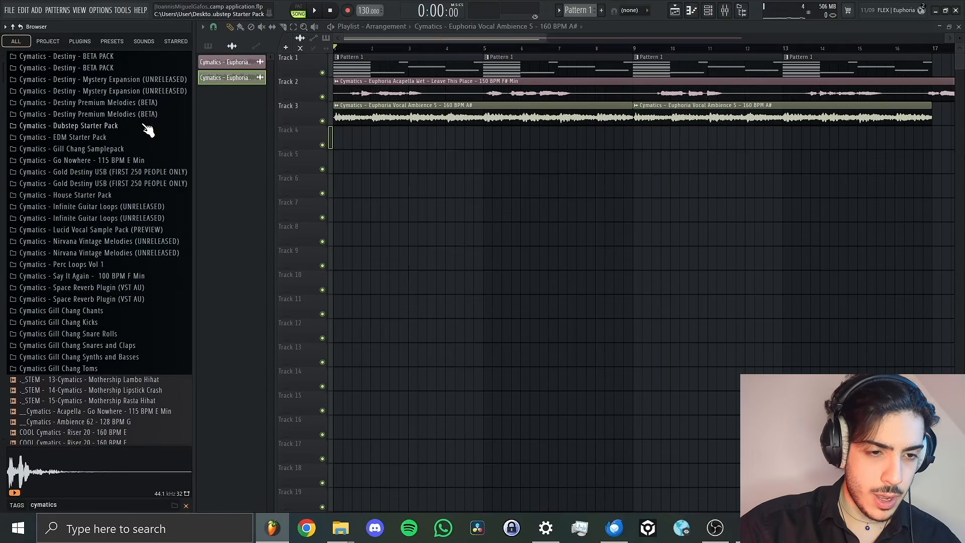
Open the Arp Loops folder under Synths - Loops in the Cymatics EDM Starter Pack.
{"action": "left_click", "coordinate": [107, 139]}
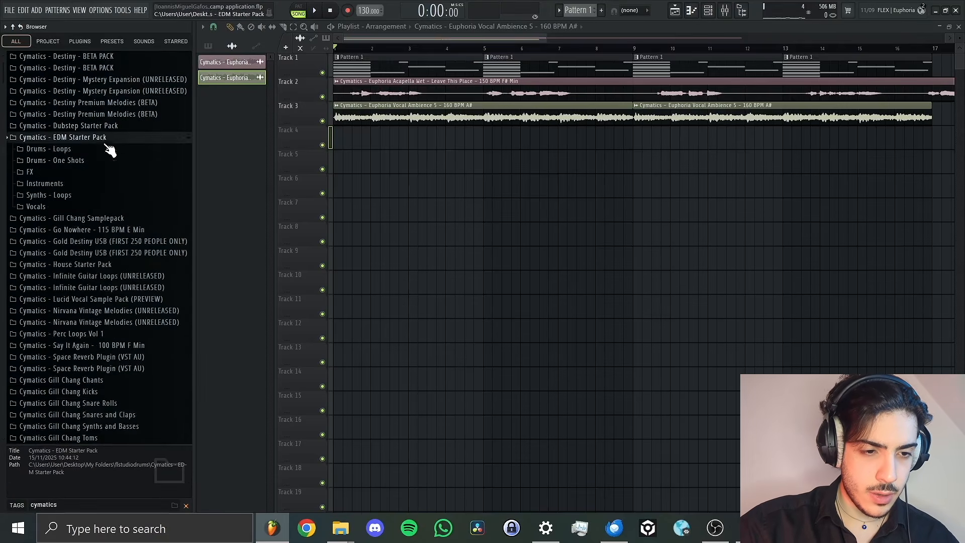
{"action": "left_click", "coordinate": [31, 172]}
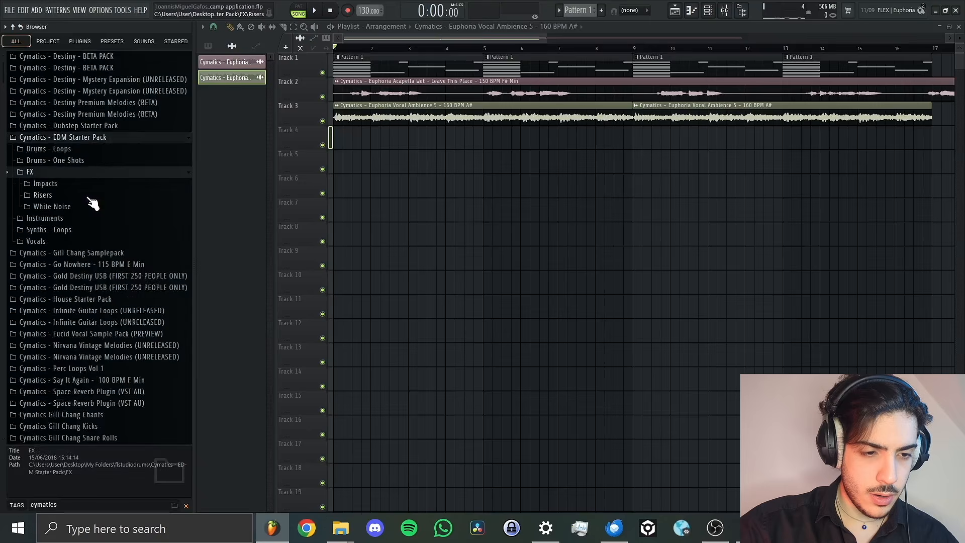
{"action": "left_click", "coordinate": [81, 171]}
{"action": "left_click", "coordinate": [75, 196]}
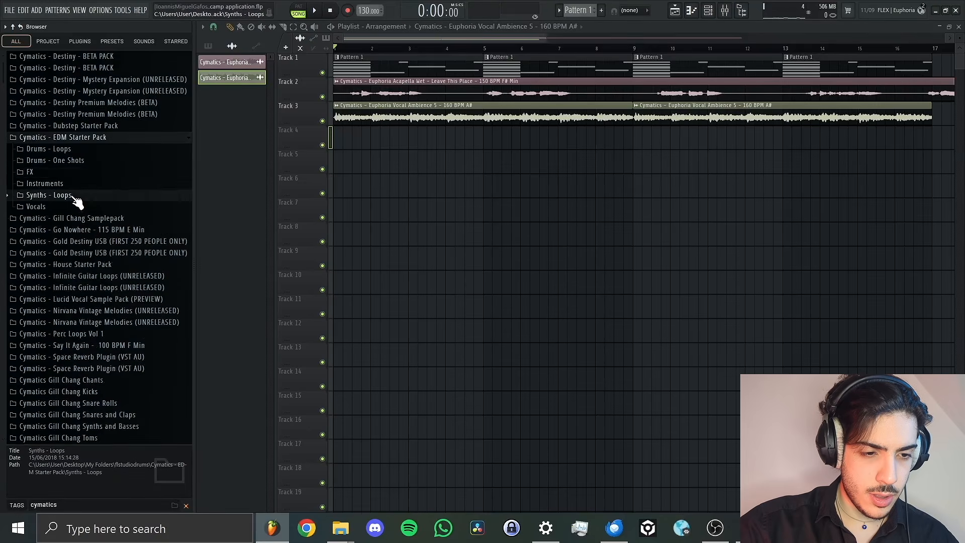
{"action": "left_click", "coordinate": [75, 208]}
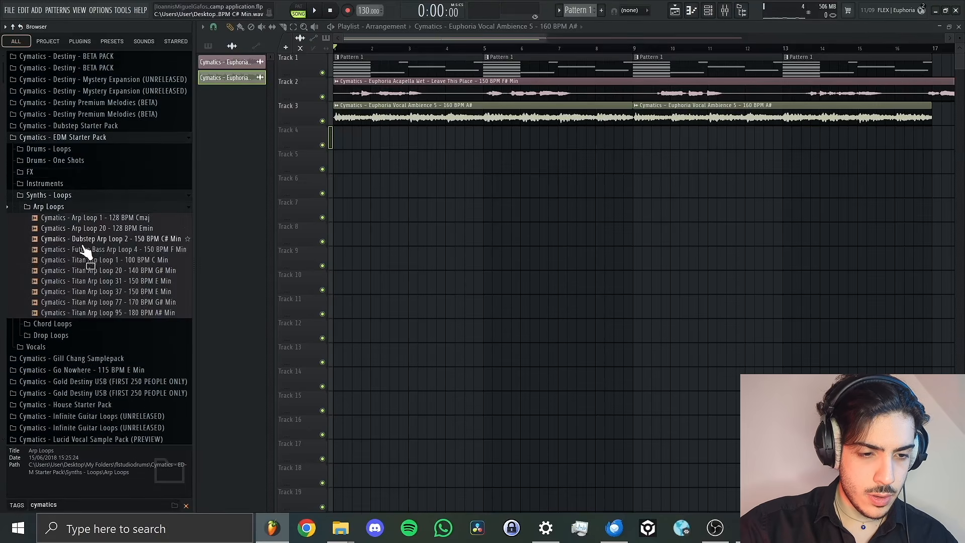
Preview several arp loops, including Titan Arp Loop 95, Arp Loop 1 and Dubstep Arp Loop 2, and collapse the Arp Loops folder.
{"action": "left_click", "coordinate": [91, 281]}
{"action": "left_click", "coordinate": [97, 302]}
{"action": "left_click", "coordinate": [102, 312]}
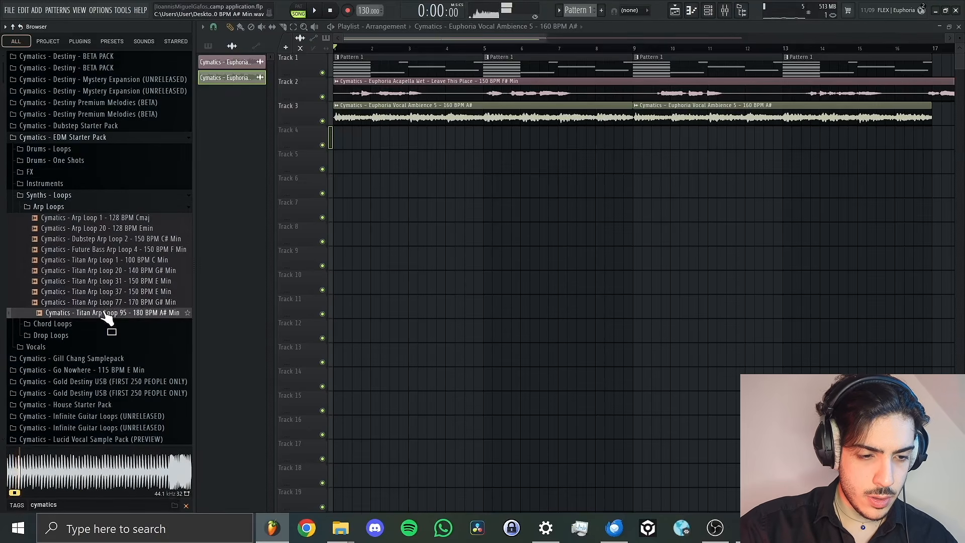
{"action": "left_click", "coordinate": [102, 228]}
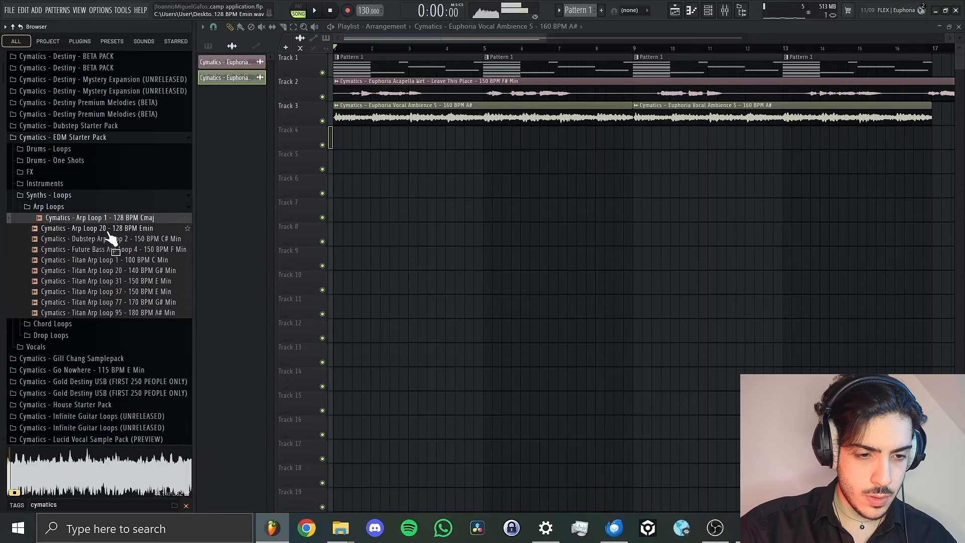
{"action": "left_click", "coordinate": [108, 239]}
{"action": "left_click", "coordinate": [115, 249]}
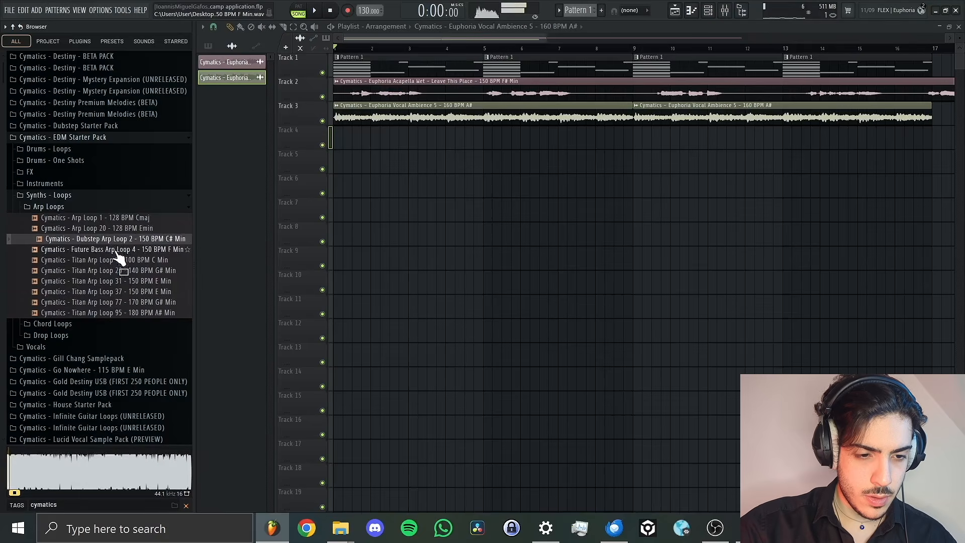
{"action": "left_click", "coordinate": [103, 208]}
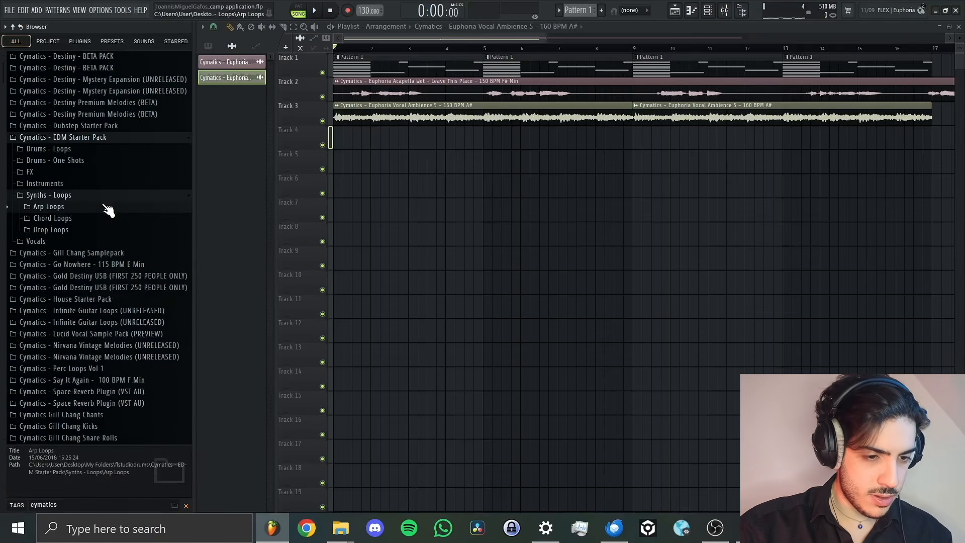
Search the sample browser for "cymatics ambience" and preview Euphoria Vocal Ambience samples and Ambience 62.
{"action": "left_click", "coordinate": [100, 122]}
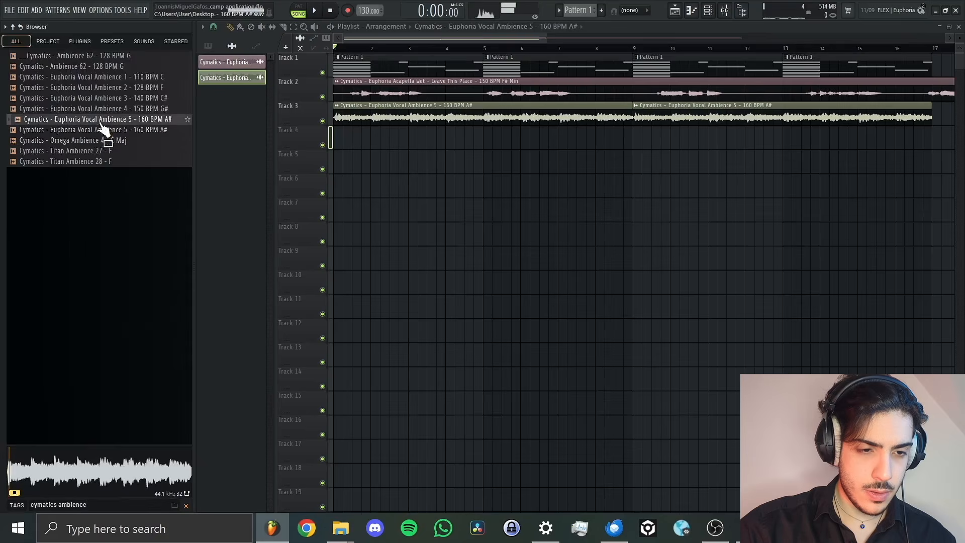
{"action": "left_click", "coordinate": [103, 130]}
{"action": "left_click", "coordinate": [112, 77]}
{"action": "left_click", "coordinate": [120, 67]}
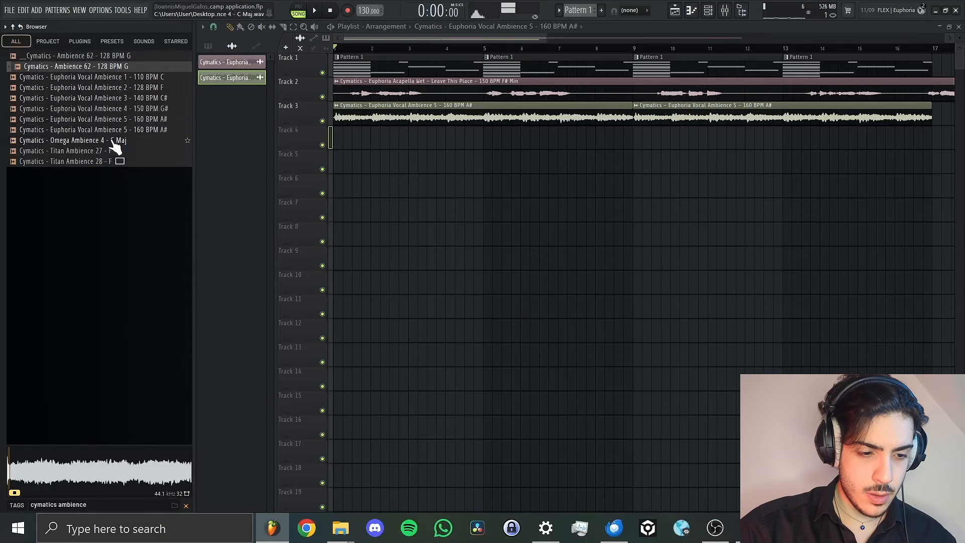
Place Cymatics Ambience 62 at bar 1 of Track 4 and fit it to the project tempo from 128 BPM.
{"action": "left_click", "coordinate": [115, 69]}
{"action": "left_click_drag", "start_coordinate": [114, 68], "coordinate": [324, 130]}
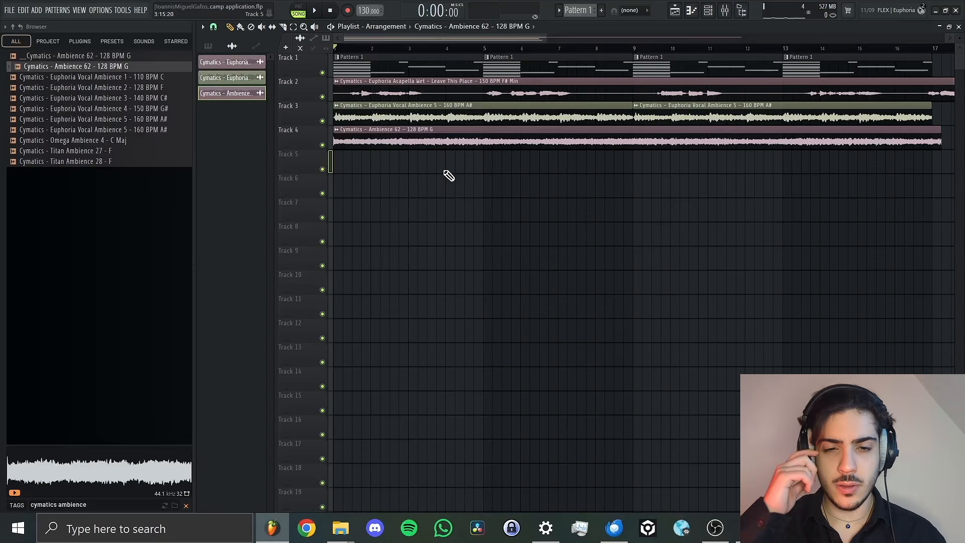
{"action": "left_click", "coordinate": [340, 131]}
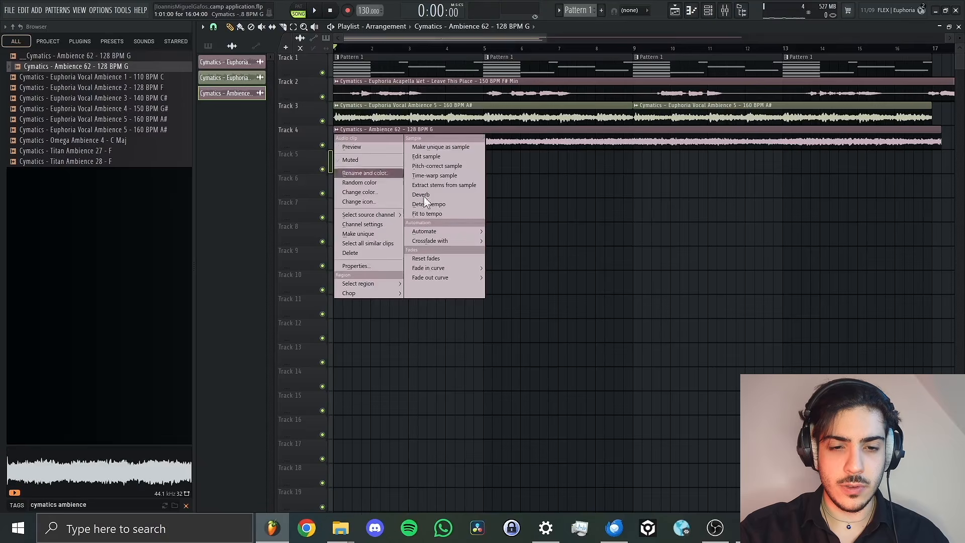
{"action": "left_click", "coordinate": [451, 218]}
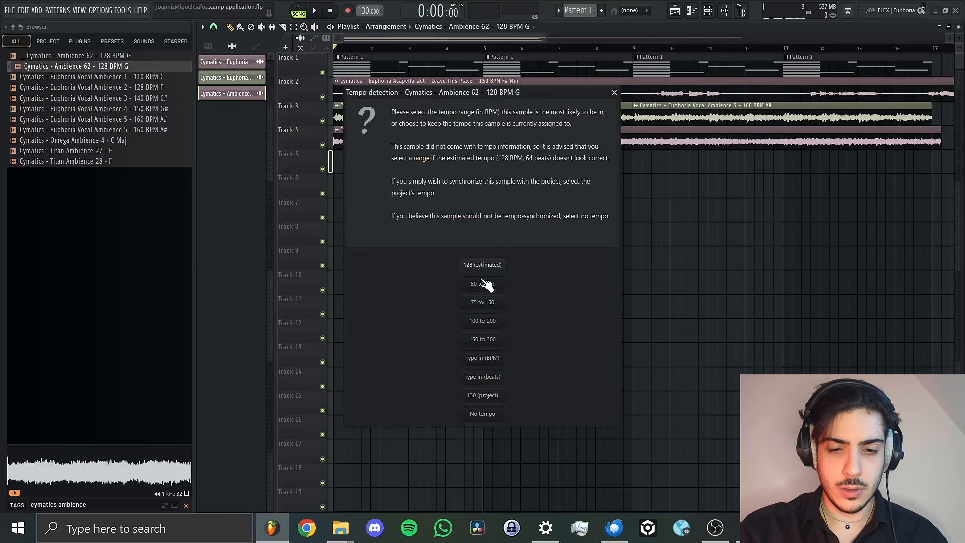
{"action": "left_click", "coordinate": [493, 358]}
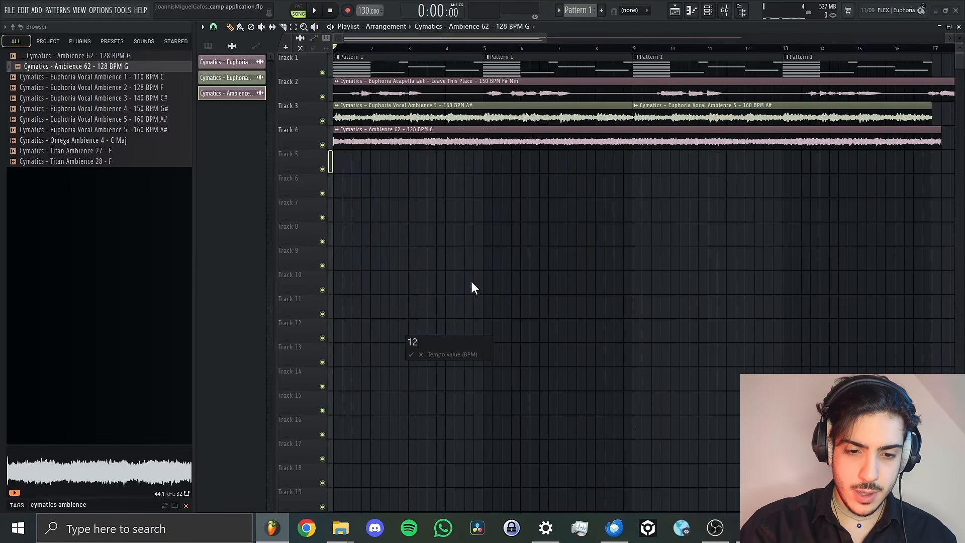
{"action": "key", "text": "Return"}
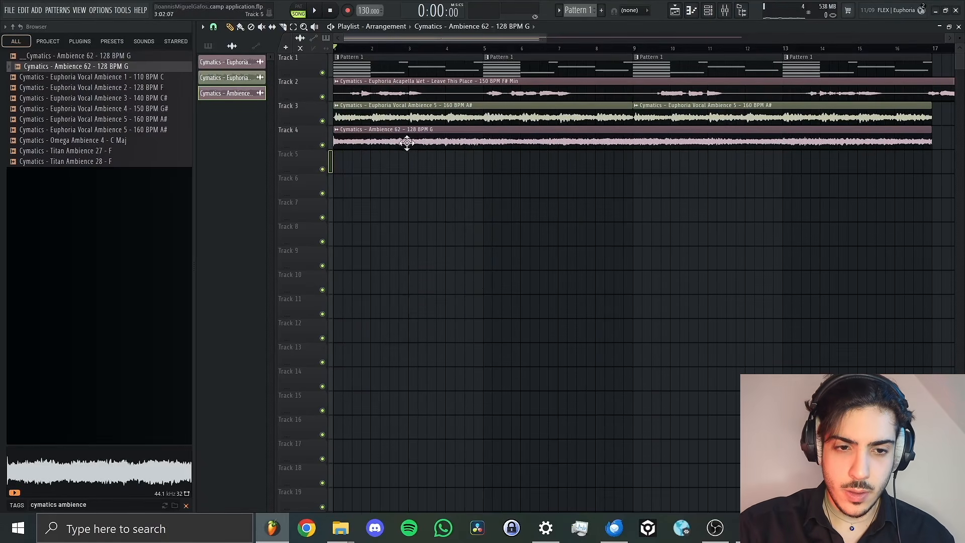
Try pitch shifts of -300 and -200 cents on the Ambience 62 clip while playing the arrangement.
{"action": "key", "text": "space"}
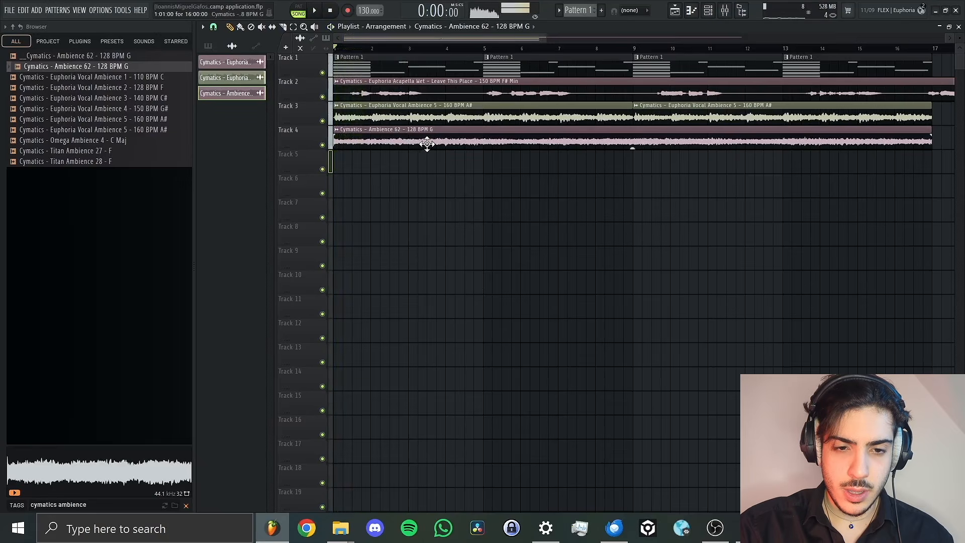
{"action": "double_click", "coordinate": [427, 143]}
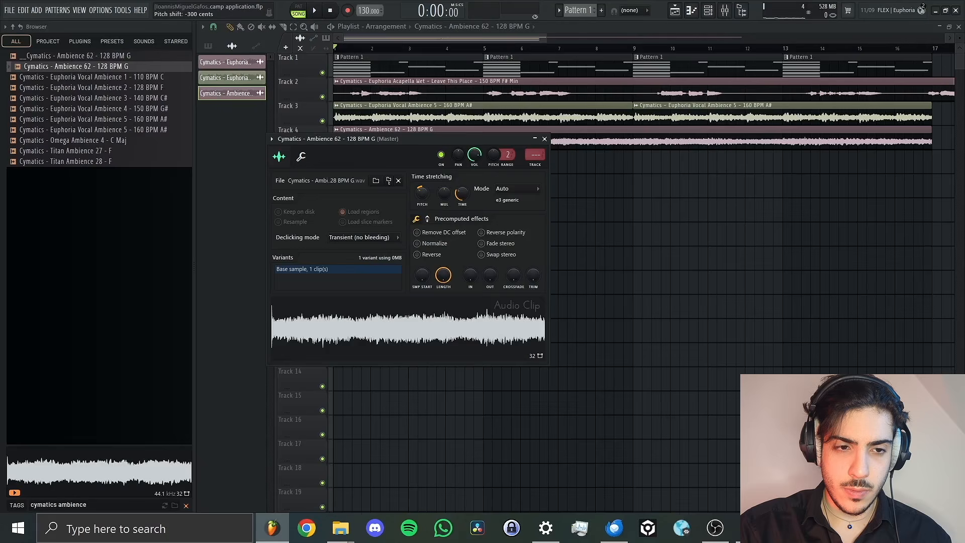
{"action": "key", "text": "space"}
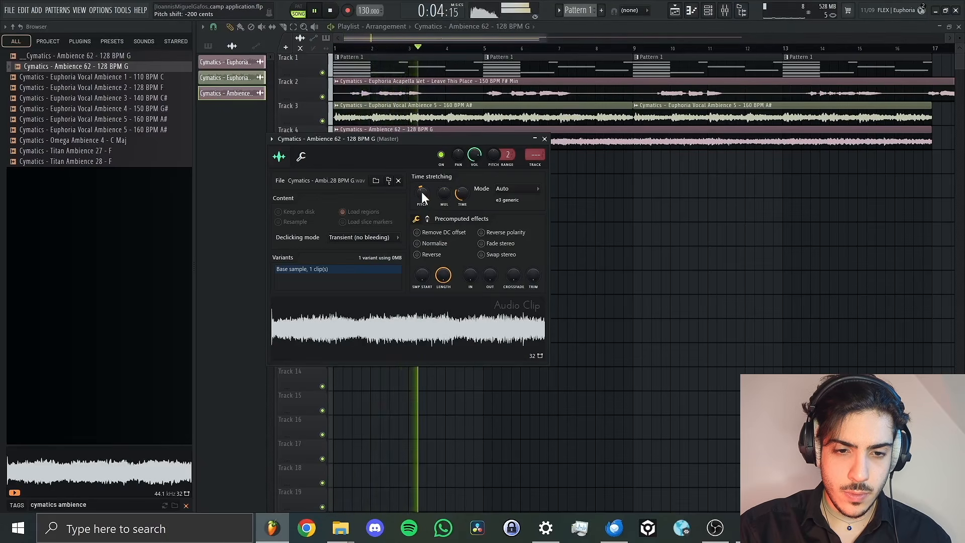
{"action": "key", "text": "space"}
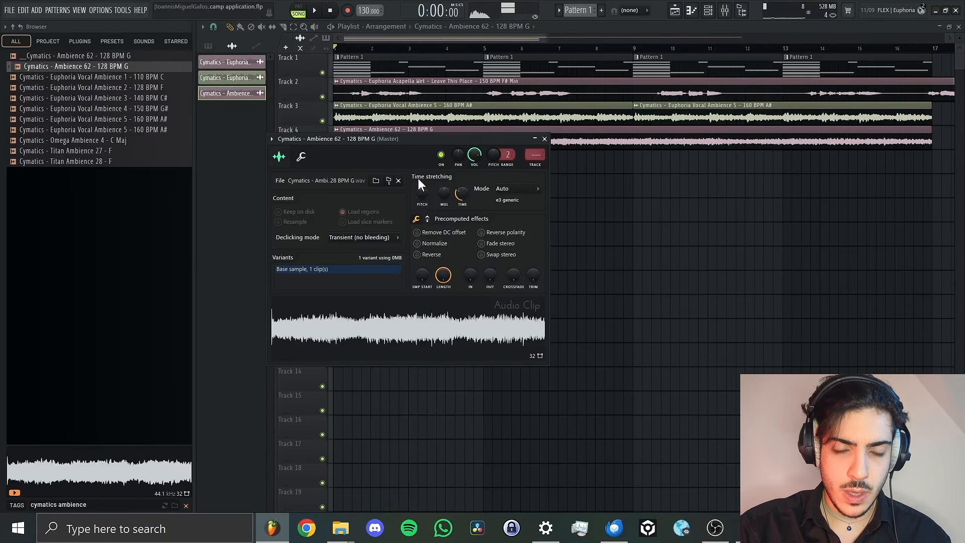
{"action": "left_click", "coordinate": [544, 138]}
Set the Ambience 62 clip's pitch shift to +300 cents, play it with the arrangement, and close its channel settings.
{"action": "double_click", "coordinate": [568, 135]}
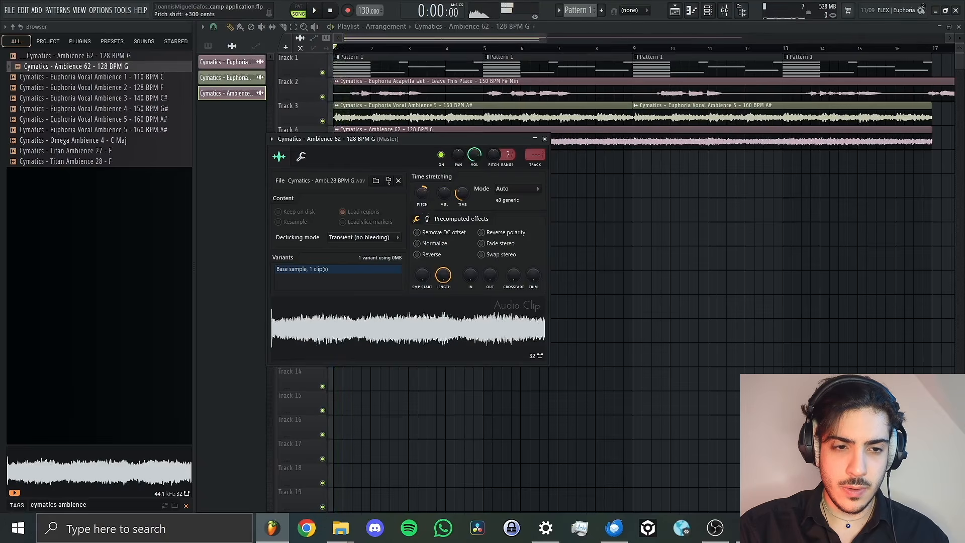
{"action": "key", "text": "space"}
{"action": "scroll", "coordinate": [422, 194], "scroll_direction": "up", "scroll_amount": 2}
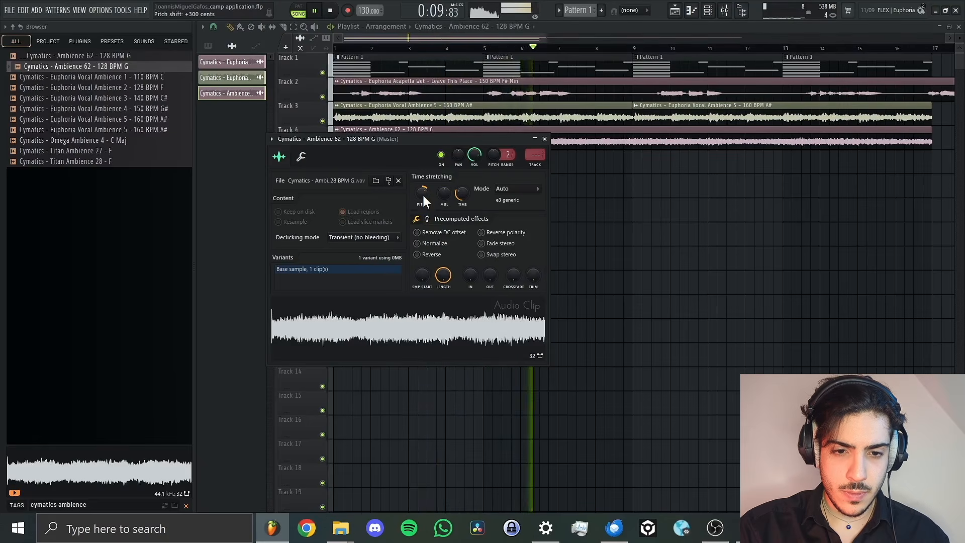
{"action": "key", "text": "space"}
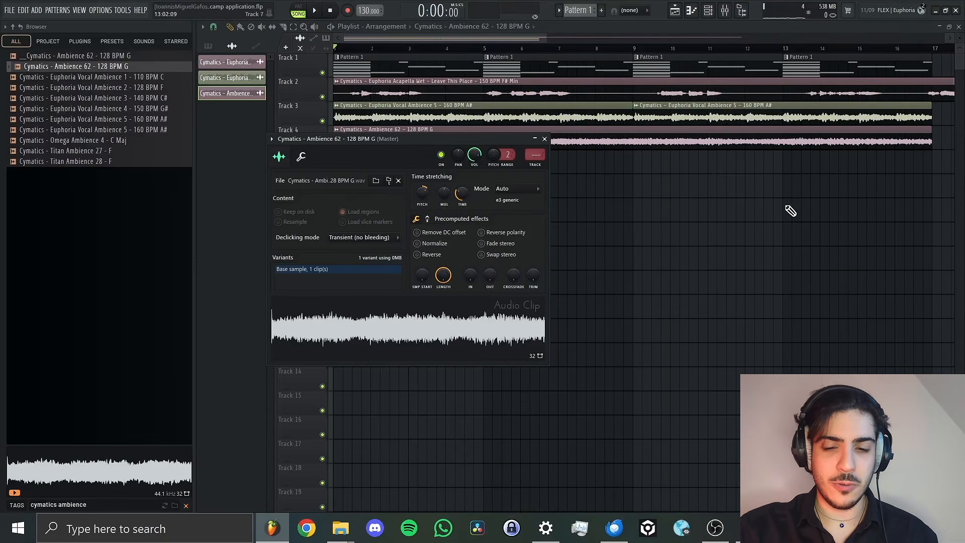
{"action": "left_click", "coordinate": [709, 10]}
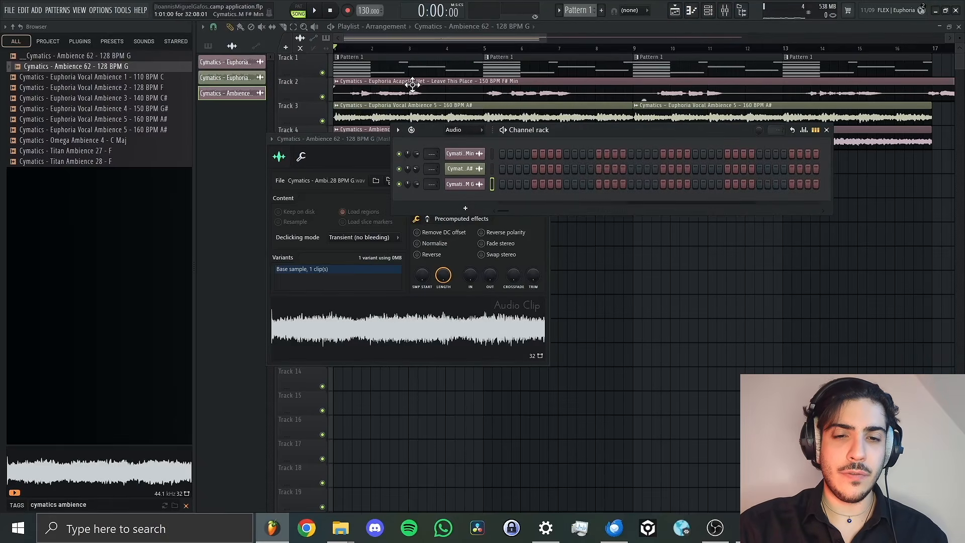
{"action": "left_click", "coordinate": [828, 131]}
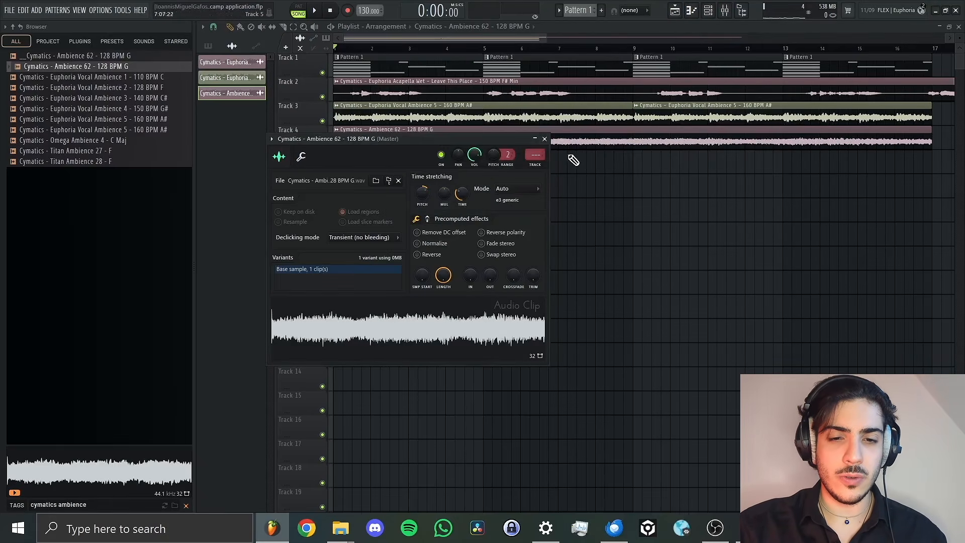
{"action": "left_click", "coordinate": [554, 146]}
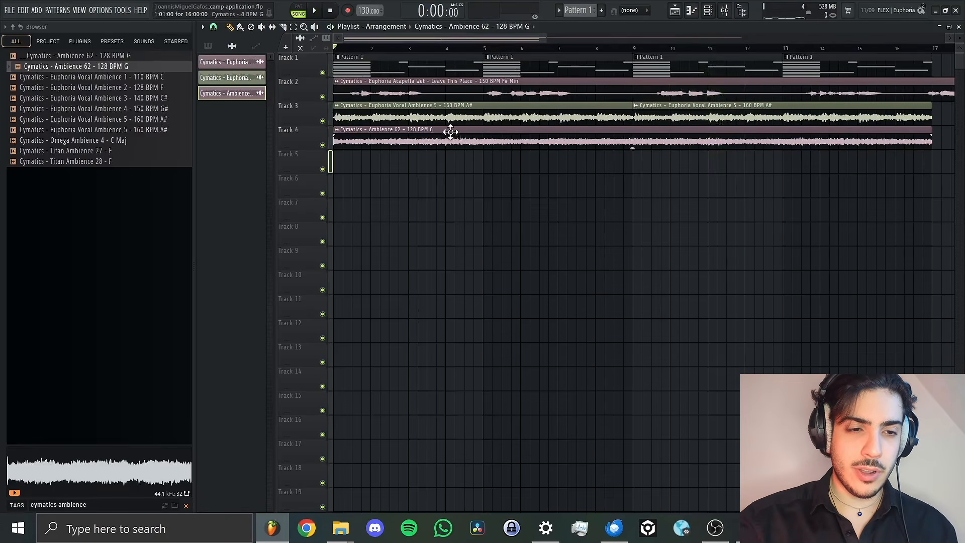
{"action": "left_click_drag", "start_coordinate": [140, 130], "coordinate": [484, 176]}
{"action": "left_click", "coordinate": [294, 26]}
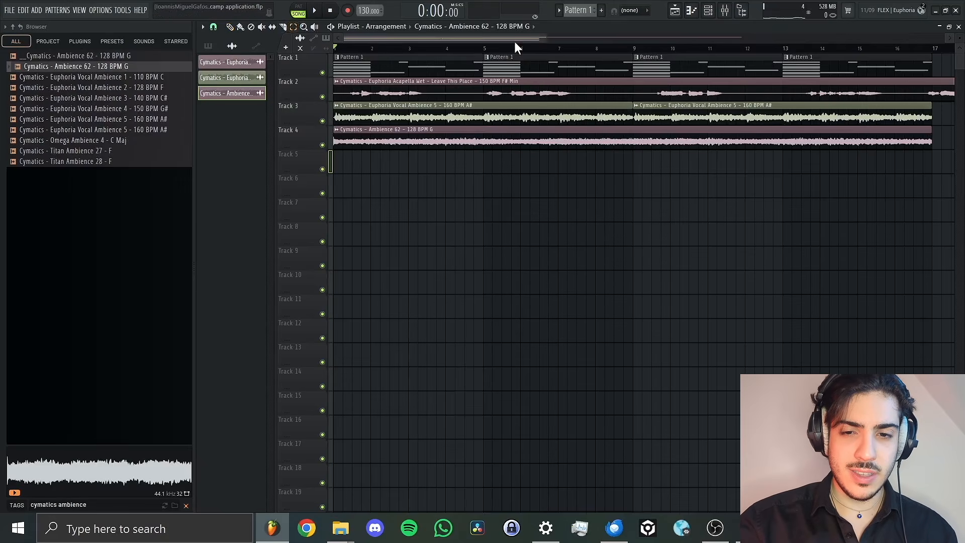
{"action": "left_click_drag", "start_coordinate": [514, 38], "coordinate": [547, 40]}
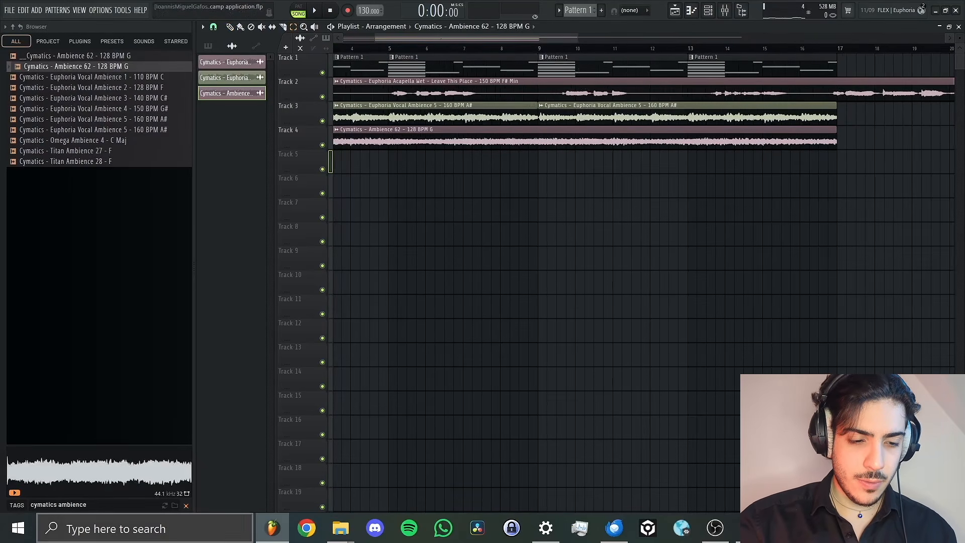
Search the sample browser for "cymatics edm", open the EDM Starter Pack's FX Impacts folder and preview Cymatics Impact 15.
{"action": "double_click", "coordinate": [73, 505]}
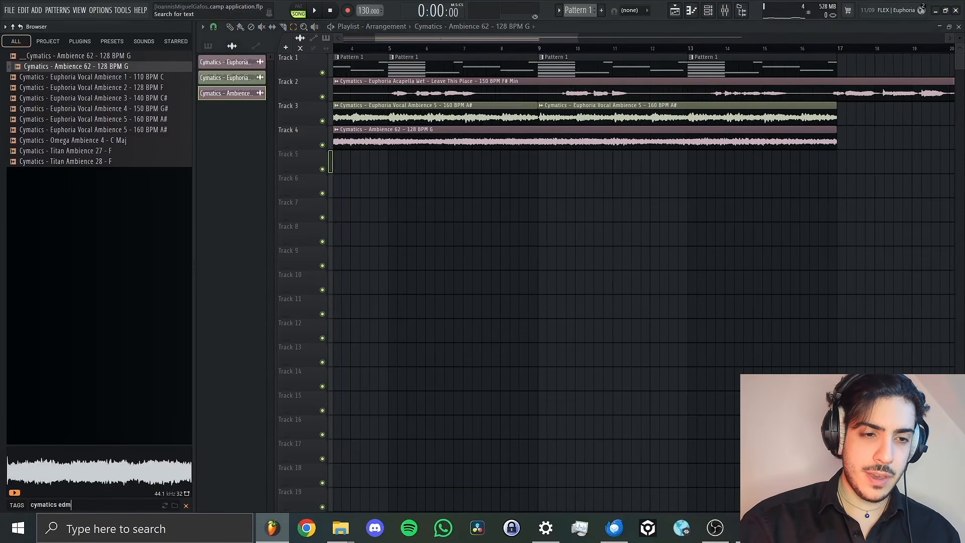
{"action": "key", "text": "Return"}
{"action": "left_click", "coordinate": [98, 56]}
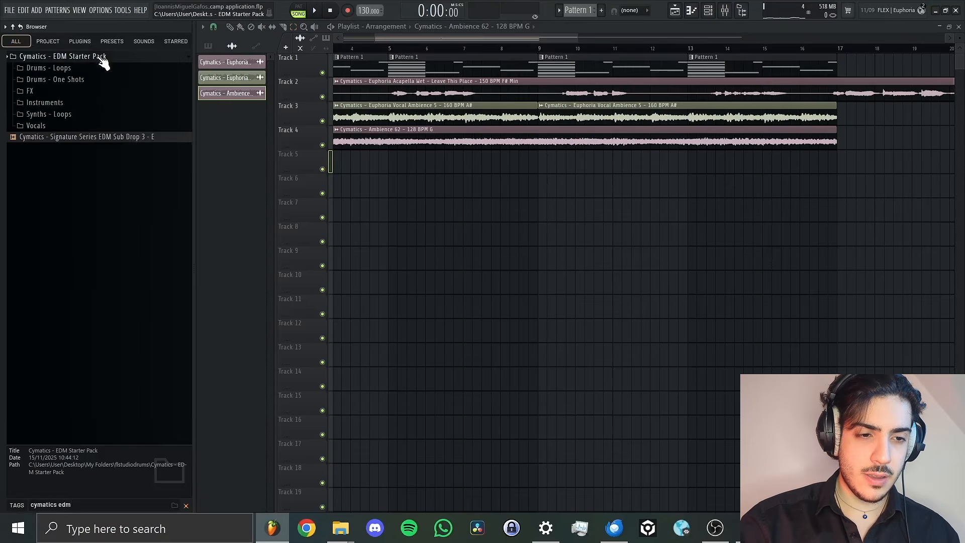
{"action": "left_click", "coordinate": [87, 92]}
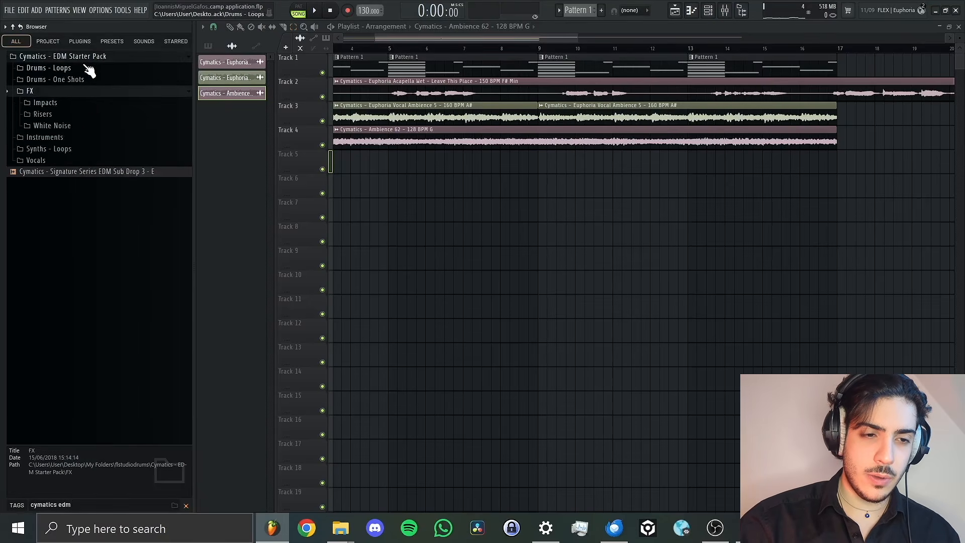
{"action": "left_click", "coordinate": [68, 107]}
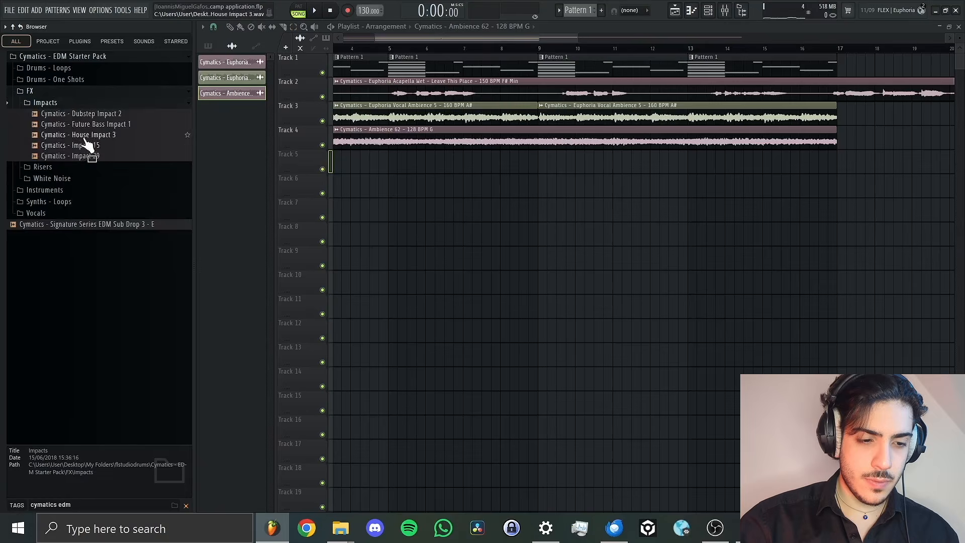
{"action": "left_click", "coordinate": [83, 147]}
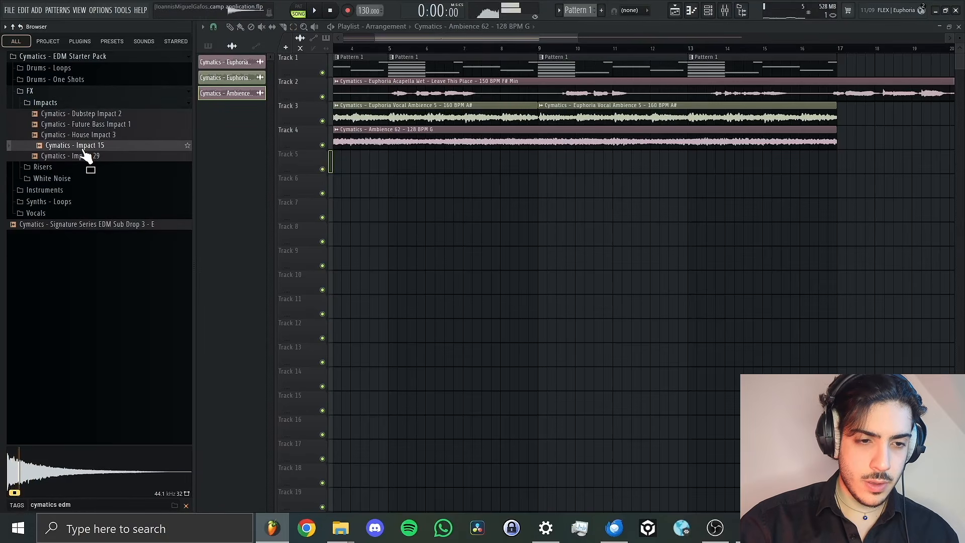
Place Cymatics Impact 15 at bar 1 of Track 5 and play the arrangement from the start.
{"action": "left_click_drag", "start_coordinate": [85, 156], "coordinate": [254, 155]}
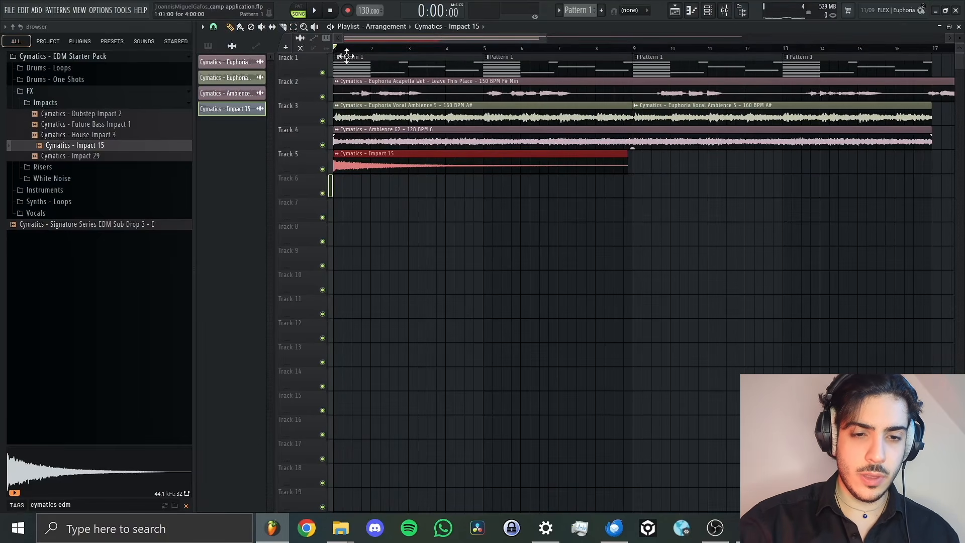
{"action": "key", "text": "space"}
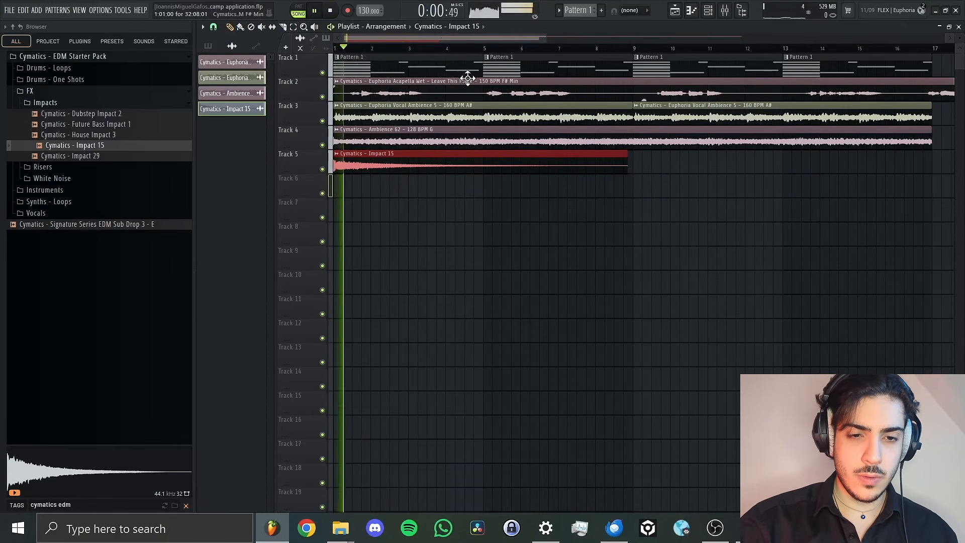
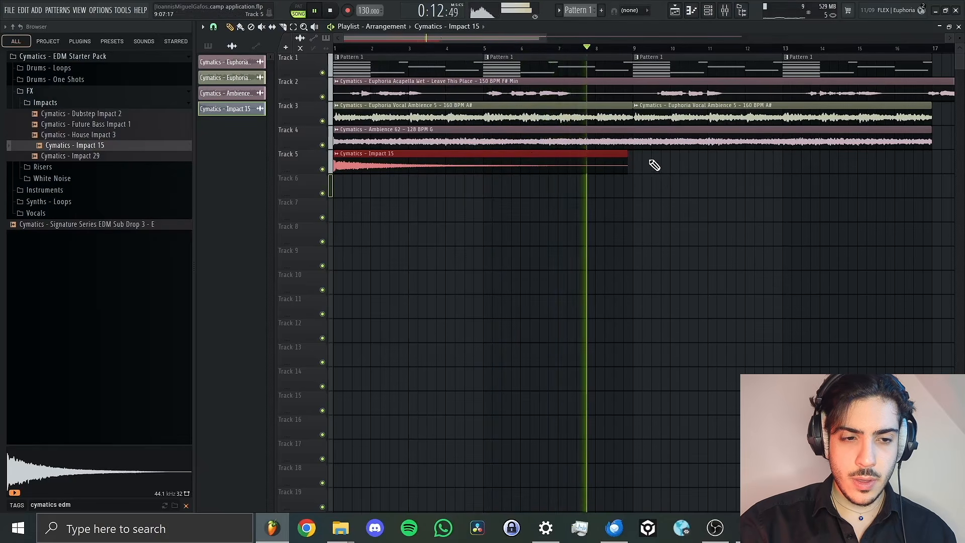
{"action": "key", "text": "space"}
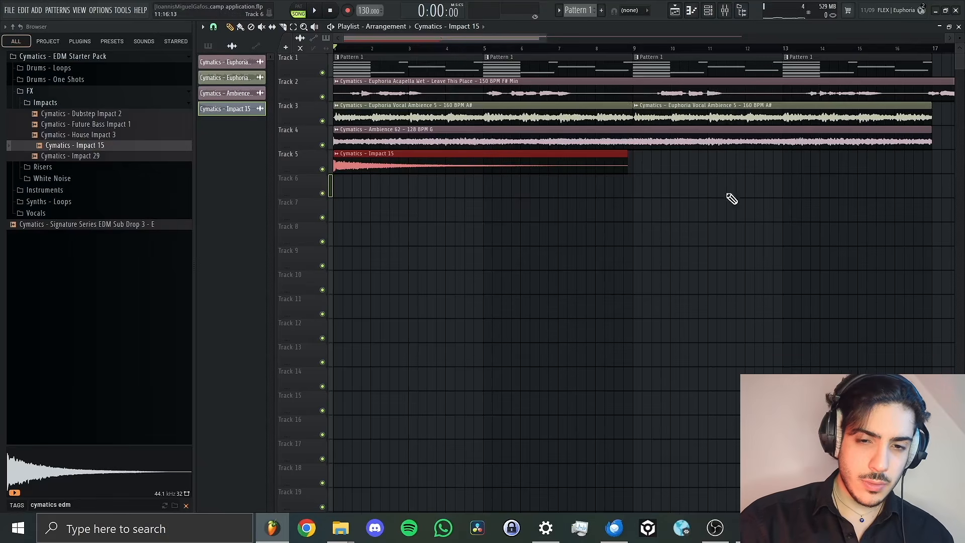
Place Cymatics Impact 29 at bar 9 of Track 5 and play the arrangement around bar 9.
{"action": "left_click", "coordinate": [97, 156]}
{"action": "left_click_drag", "start_coordinate": [101, 163], "coordinate": [659, 169]}
{"action": "key", "text": "space"}
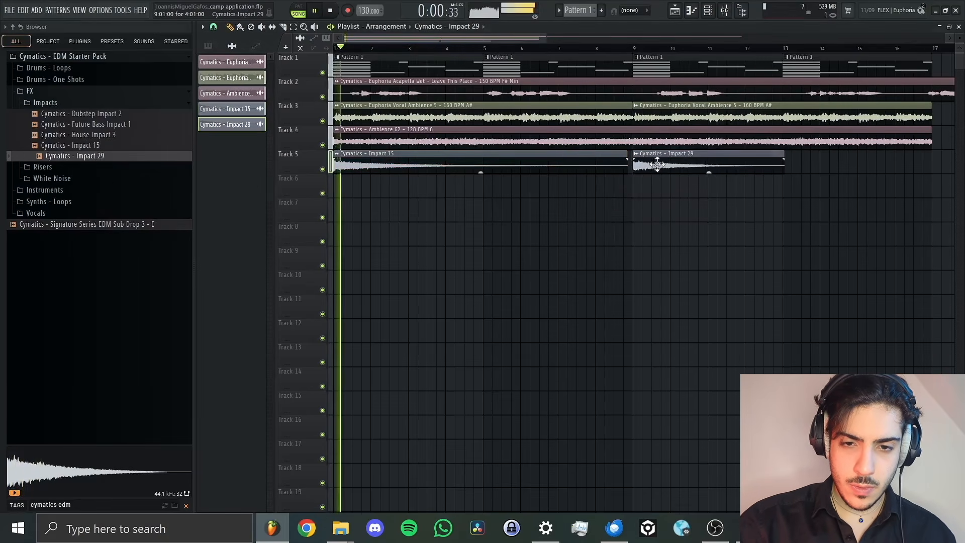
{"action": "left_click", "coordinate": [635, 47]}
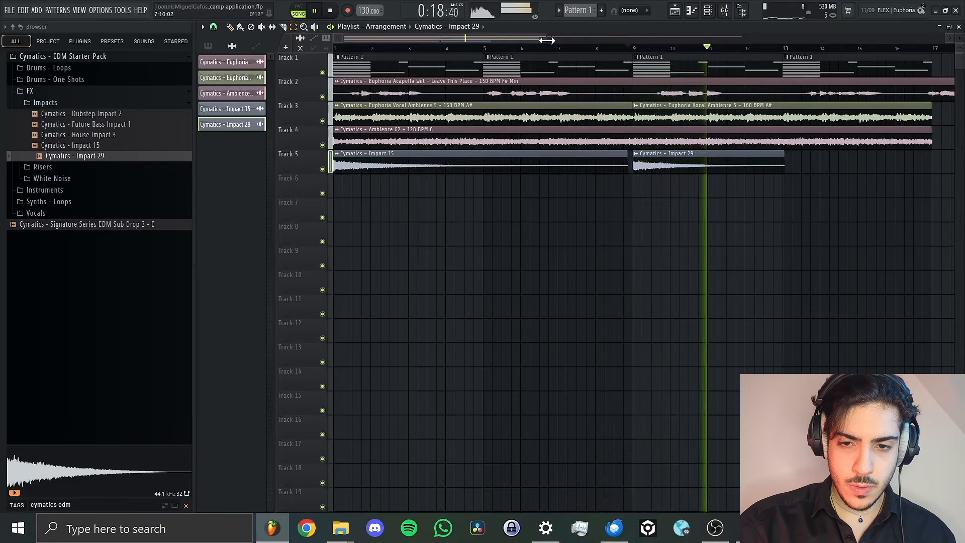
{"action": "scroll", "coordinate": [666, 96], "scroll_direction": "down", "scroll_amount": 3}
{"action": "key", "text": "space"}
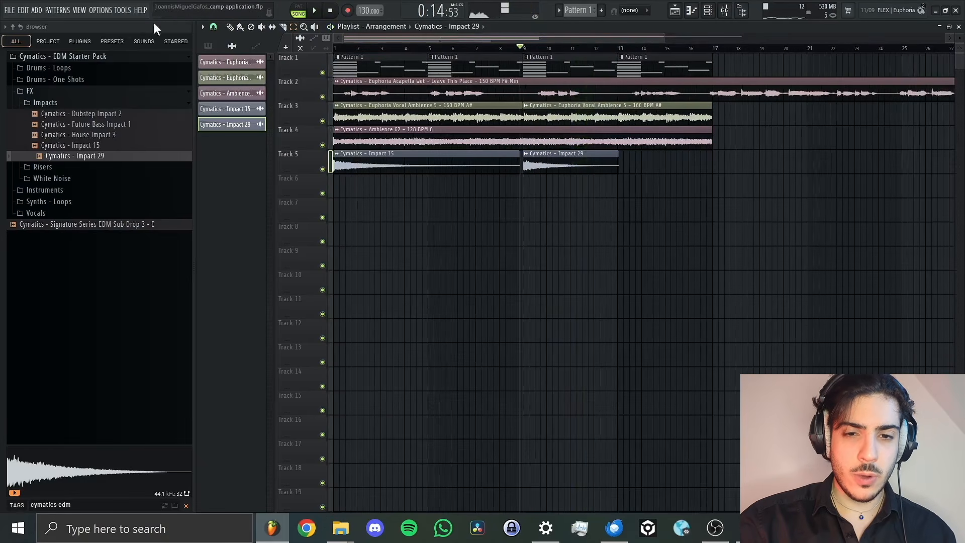
Select all clips in the arrangement and shift them about half a beat later, leaving a gap at bar 1.
{"action": "left_click_drag", "start_coordinate": [645, 49], "coordinate": [721, 44]}
{"action": "right_click", "coordinate": [681, 50]}
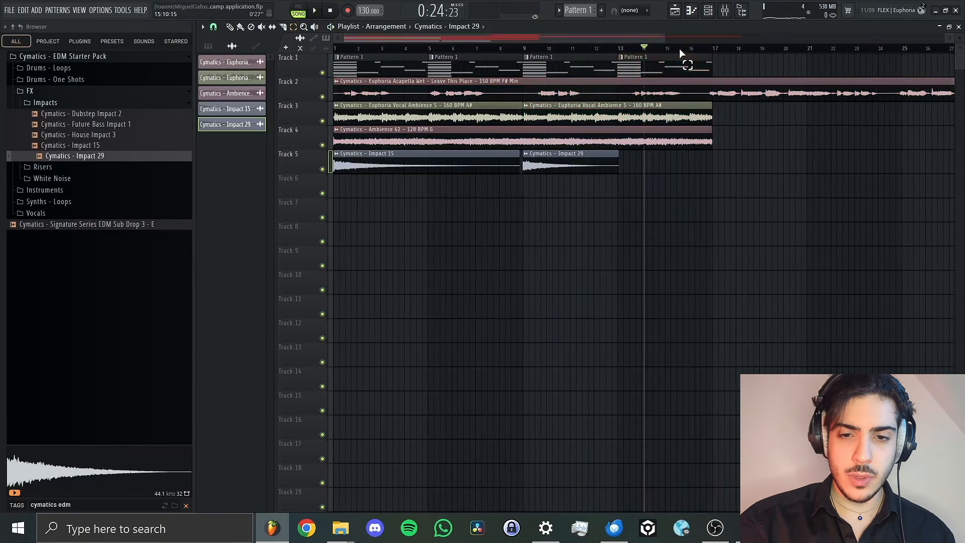
{"action": "scroll", "coordinate": [721, 56], "scroll_direction": "right", "scroll_amount": 4}
{"action": "left_click_drag", "start_coordinate": [900, 73], "coordinate": [15, 204]}
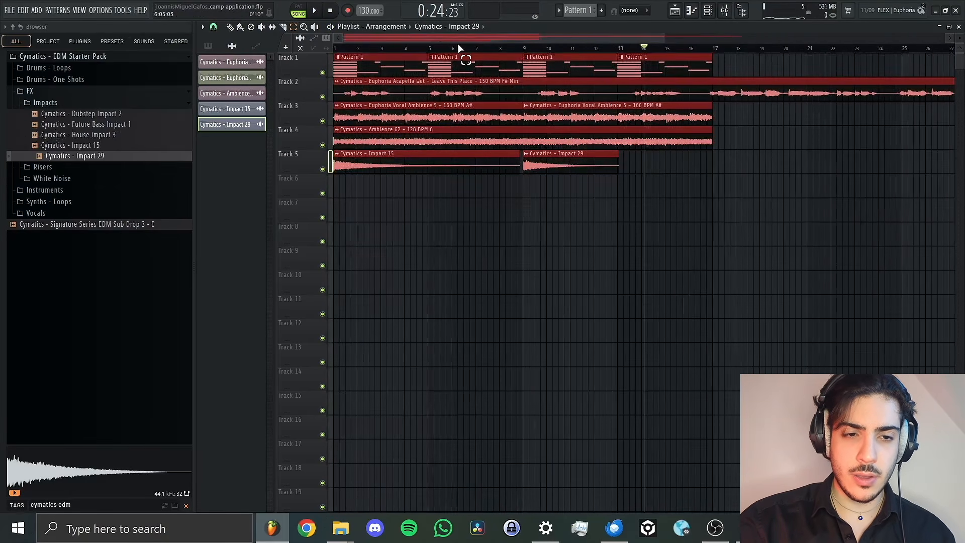
{"action": "left_click_drag", "start_coordinate": [665, 38], "coordinate": [490, 38]}
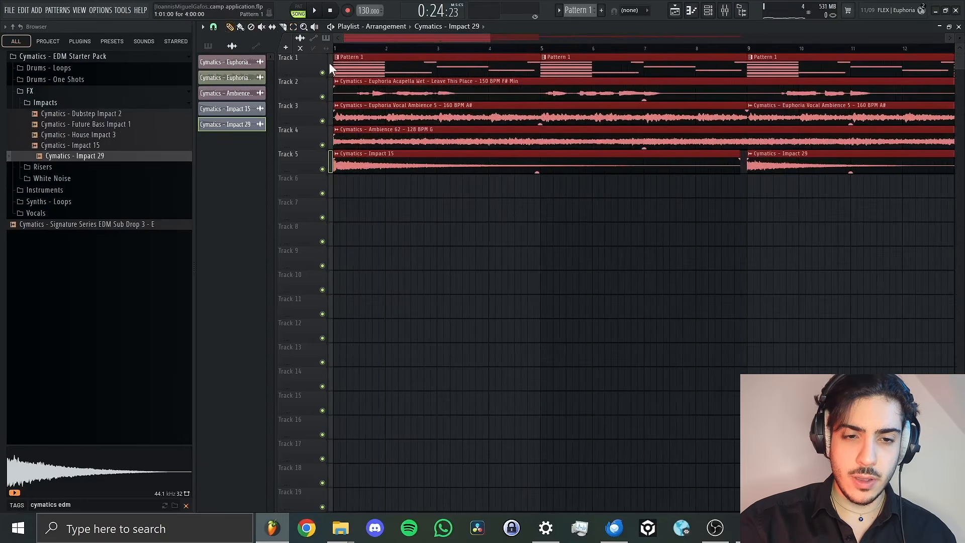
{"action": "left_click_drag", "start_coordinate": [404, 67], "coordinate": [411, 69]}
Place a copy of the Impact 15 clip on Track 6 directly beneath the original and make it unique.
{"action": "left_click", "coordinate": [394, 162]}
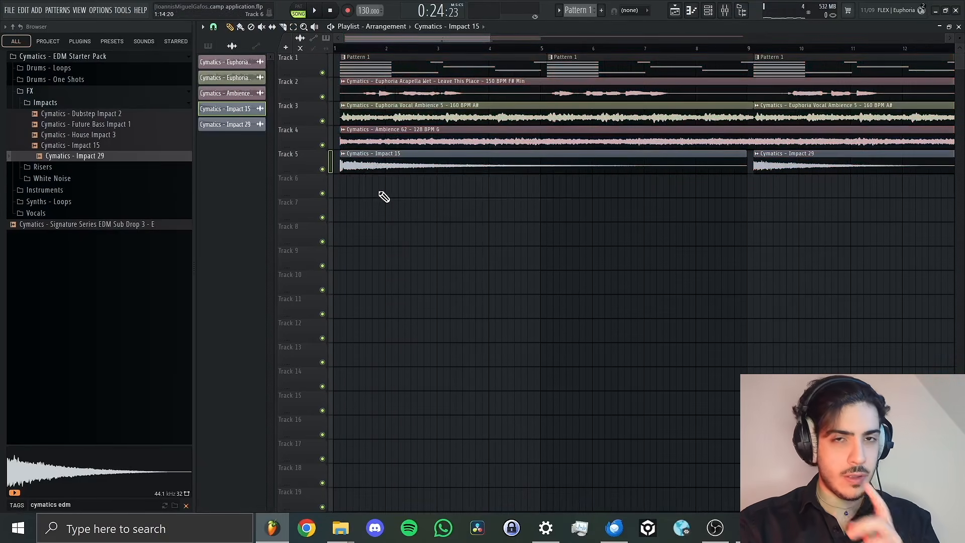
{"action": "left_click", "coordinate": [346, 194]}
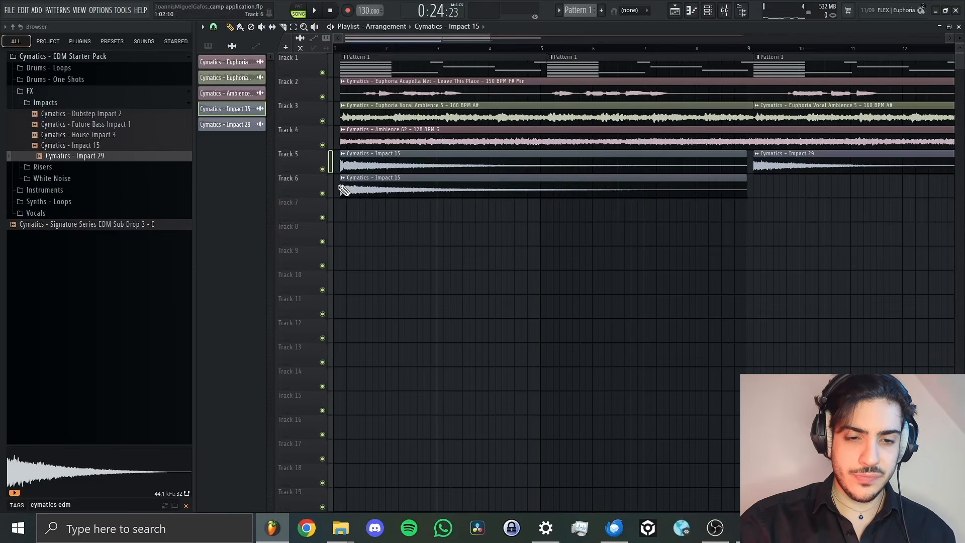
{"action": "left_click", "coordinate": [347, 179]}
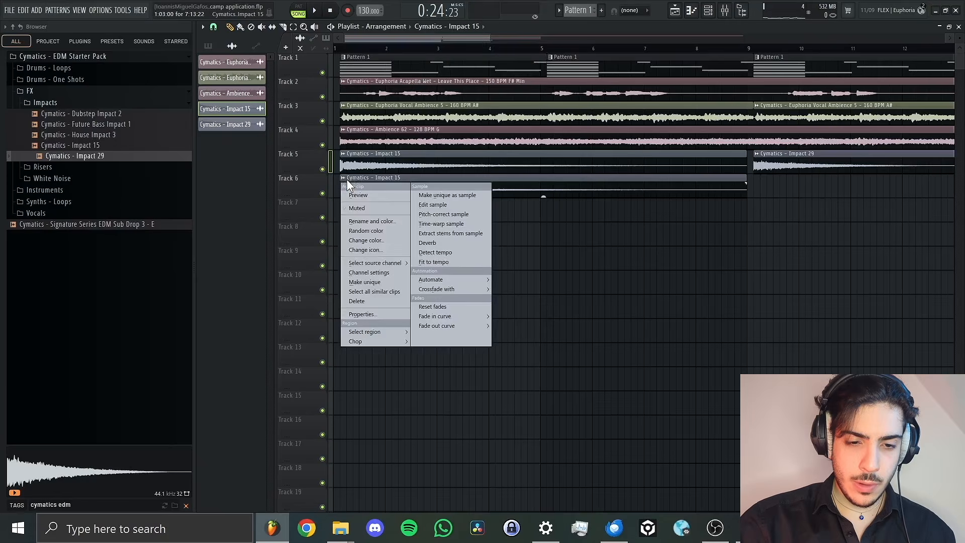
{"action": "left_click", "coordinate": [381, 282]}
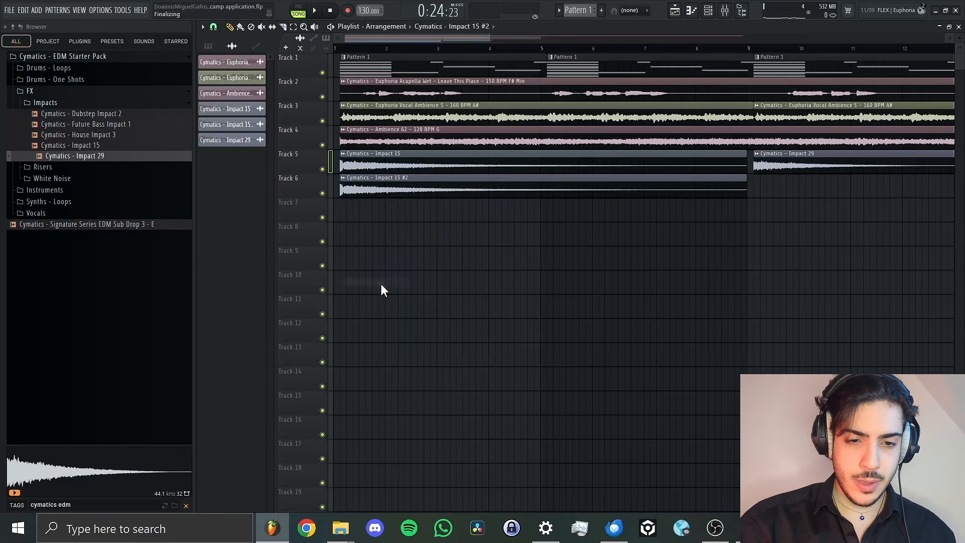
Reverse the sample of the unique Impact 15 copy in its channel settings and close them.
{"action": "double_click", "coordinate": [423, 181]}
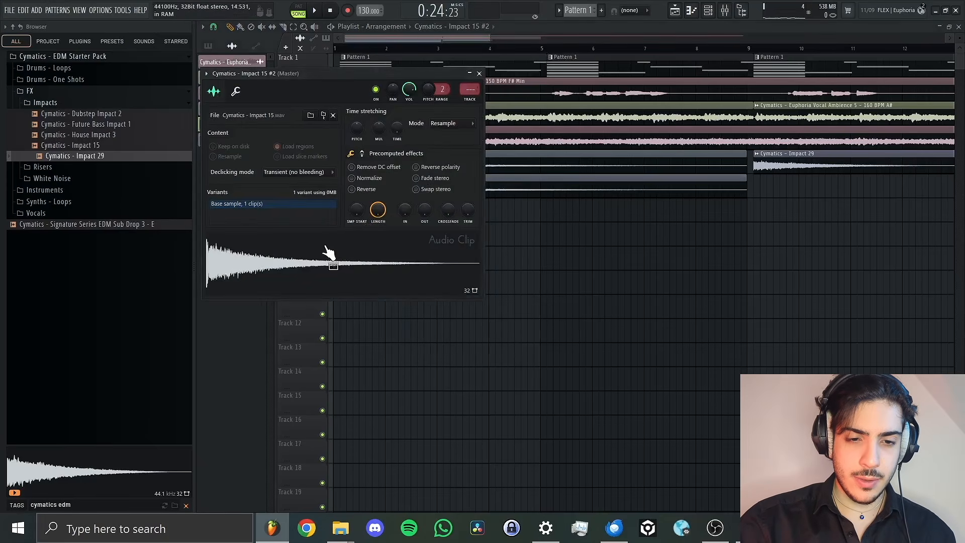
{"action": "left_click", "coordinate": [370, 192]}
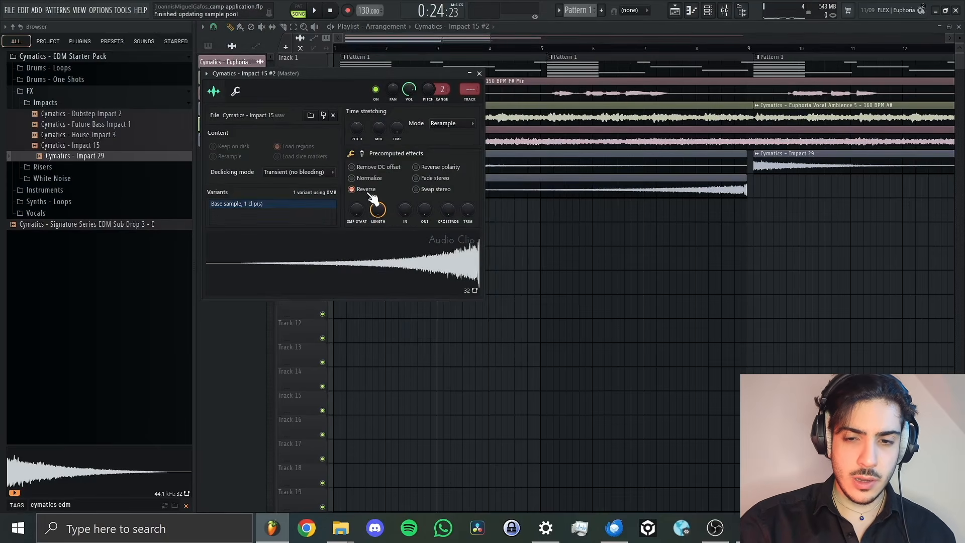
{"action": "key", "text": "Escape"}
Trim the reversed Impact 15 clip to about half a beat of its ending and place it at bar 1 of Track 6.
{"action": "left_click_drag", "start_coordinate": [347, 192], "coordinate": [734, 201]}
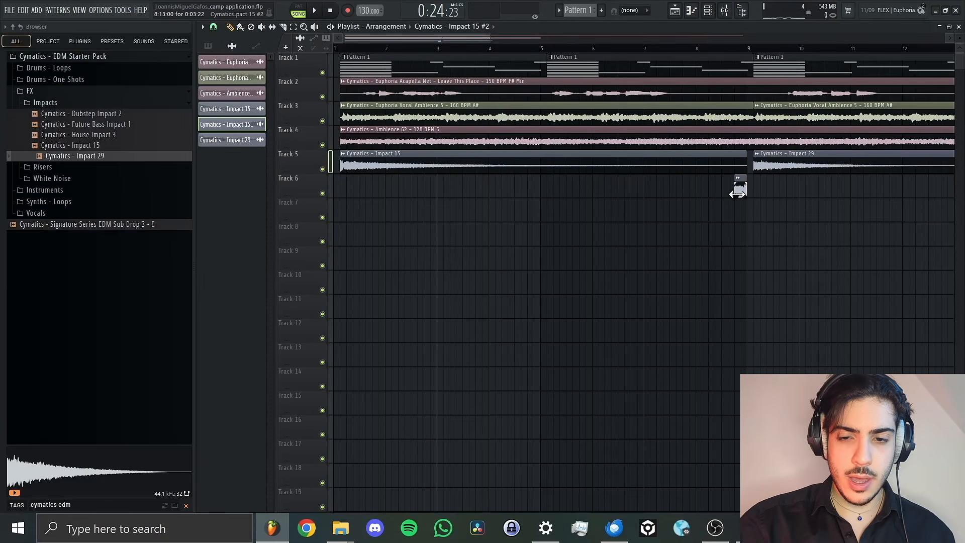
{"action": "left_click_drag", "start_coordinate": [740, 187], "coordinate": [312, 181]}
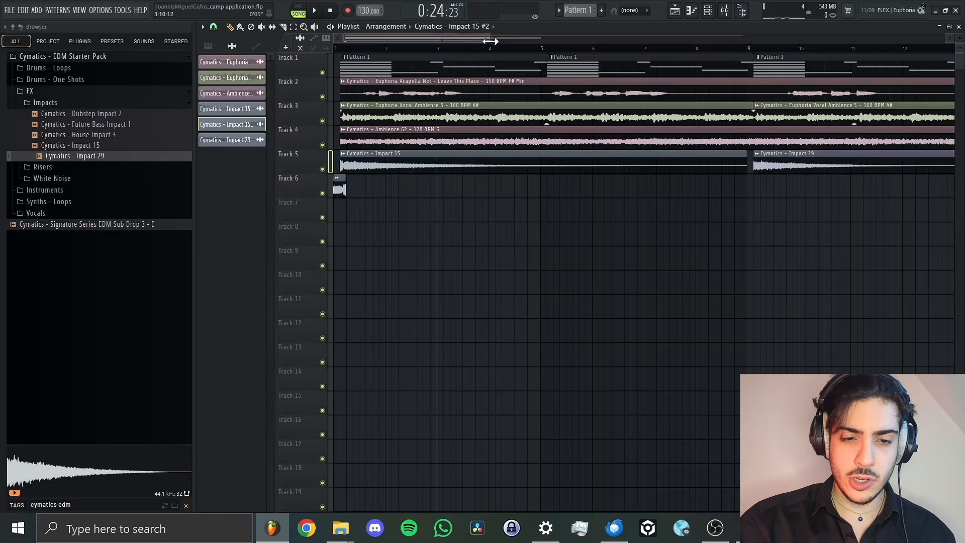
{"action": "left_click_drag", "start_coordinate": [490, 41], "coordinate": [362, 83]}
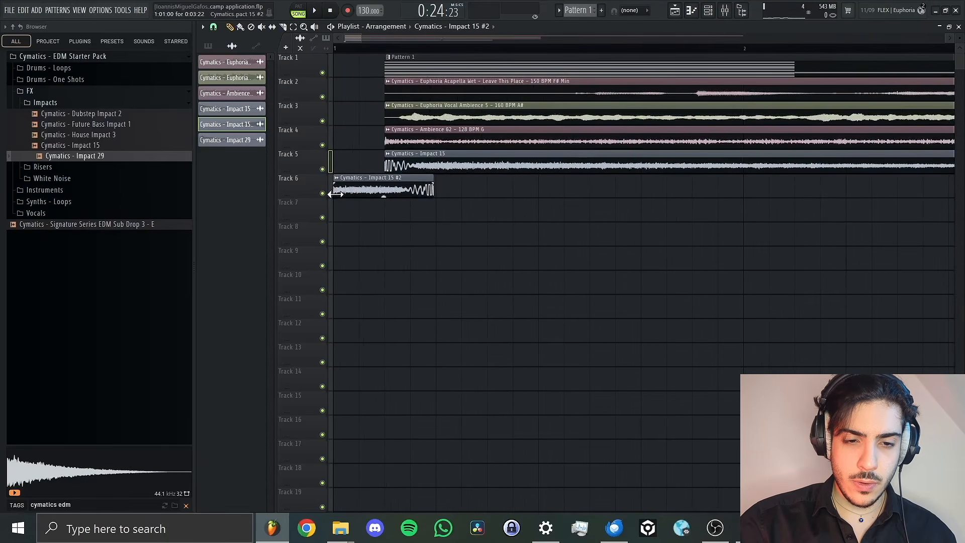
{"action": "mouse_move", "coordinate": [336, 195]}
{"action": "left_mouse_down"}
{"action": "mouse_move", "coordinate": [389, 196]}
{"action": "mouse_move", "coordinate": [351, 196]}
{"action": "left_mouse_up"}
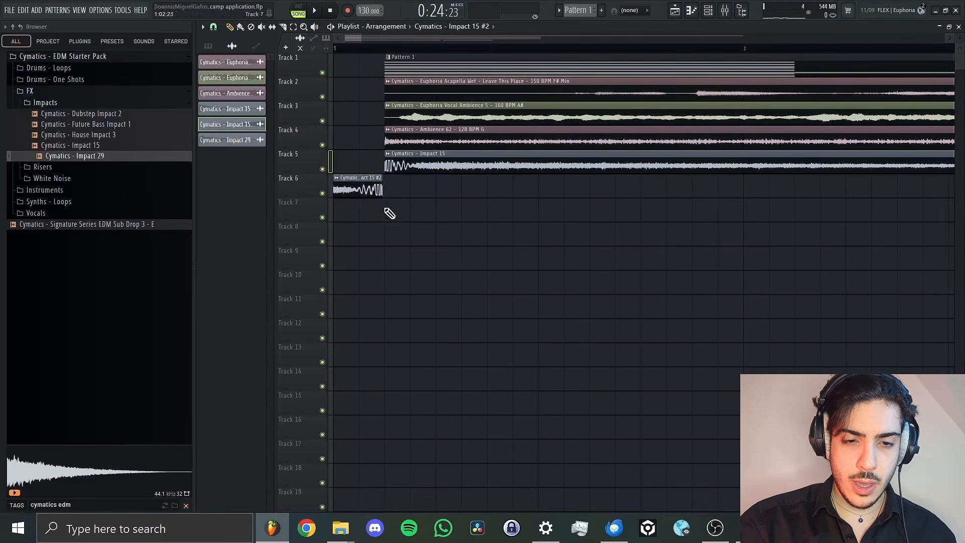
Set the playlist snap to none and nudge the reversed clip so it ends exactly where Impact 15 begins.
{"action": "left_click", "coordinate": [213, 27]}
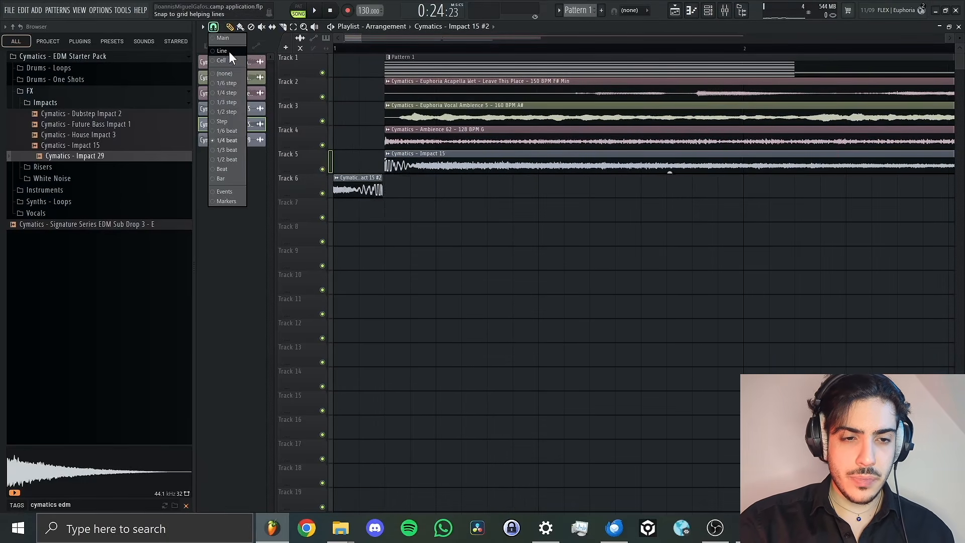
{"action": "left_click", "coordinate": [231, 73]}
{"action": "scroll", "coordinate": [386, 100], "scroll_direction": "up", "scroll_amount": 4}
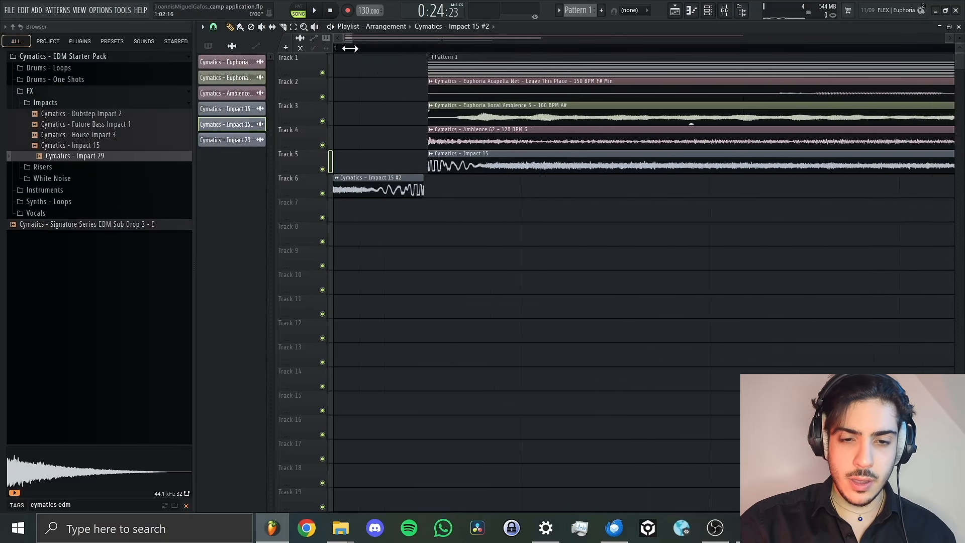
{"action": "left_click_drag", "start_coordinate": [491, 191], "coordinate": [498, 191]}
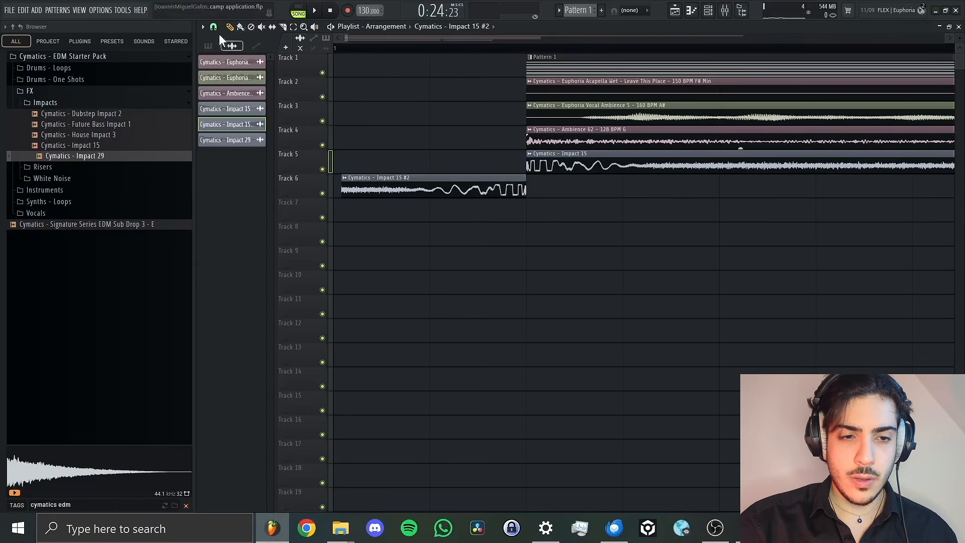
Set the playlist snap to 1/4 beat and add a fade-in across the full length of the reversed clip.
{"action": "left_click", "coordinate": [213, 27]}
{"action": "left_click", "coordinate": [237, 139]}
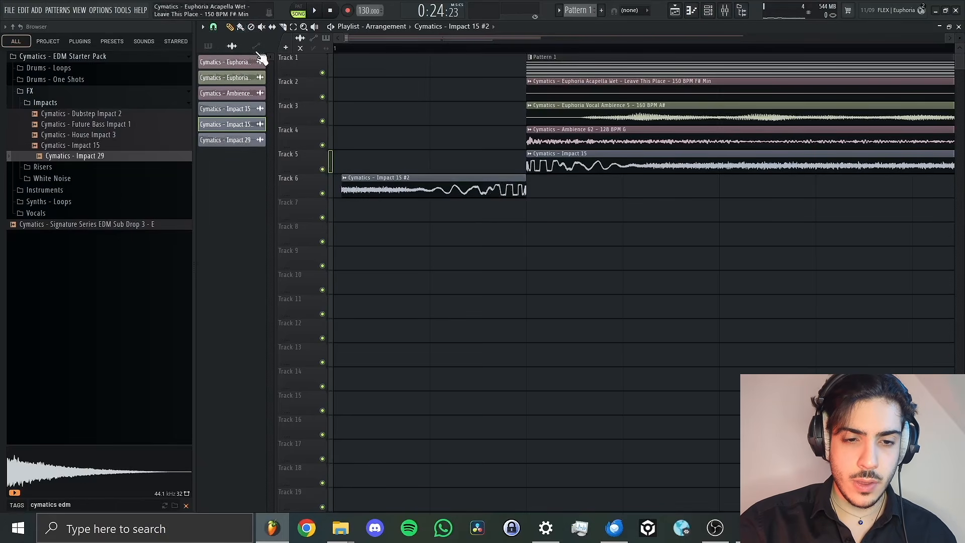
{"action": "left_click_drag", "start_coordinate": [347, 185], "coordinate": [524, 185]}
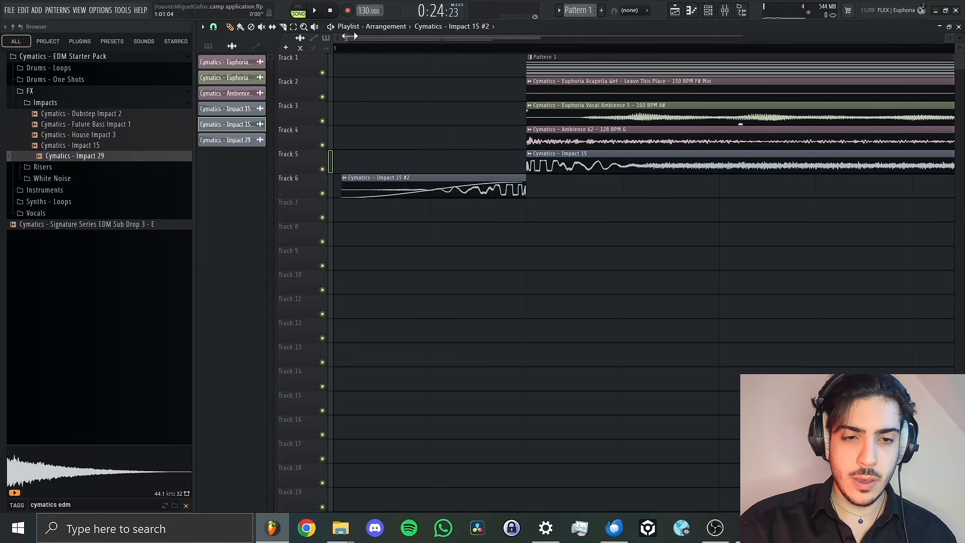
{"action": "left_click_drag", "start_coordinate": [349, 36], "coordinate": [374, 44]}
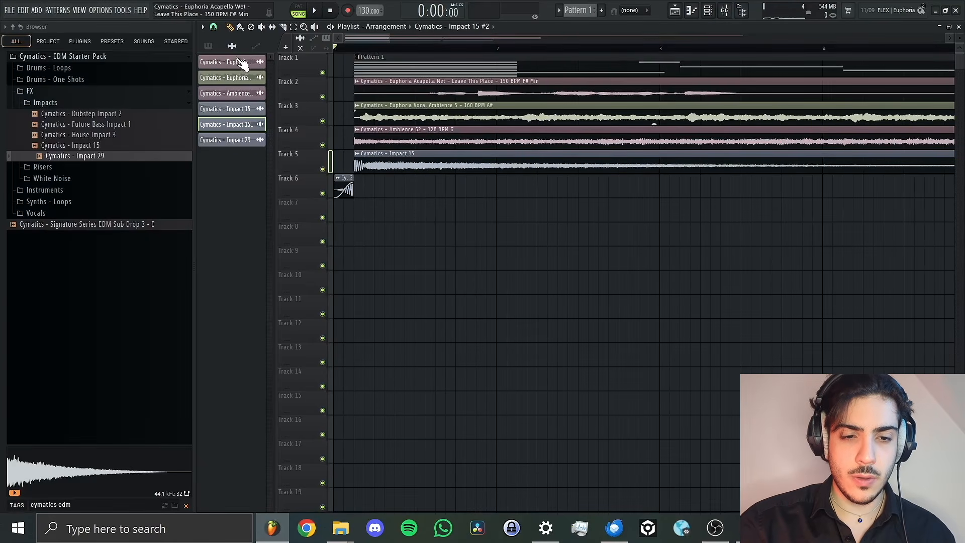
Play the arrangement from the start and shift the Impact 29 clip on Track 5 slightly earlier, to bar 9.
{"action": "key", "text": "space"}
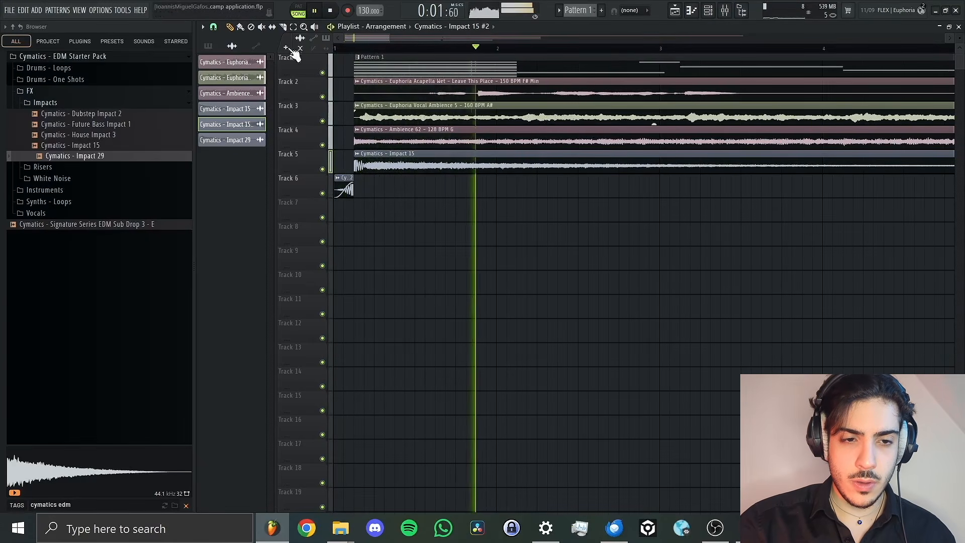
{"action": "left_click_drag", "start_coordinate": [391, 40], "coordinate": [565, 39]}
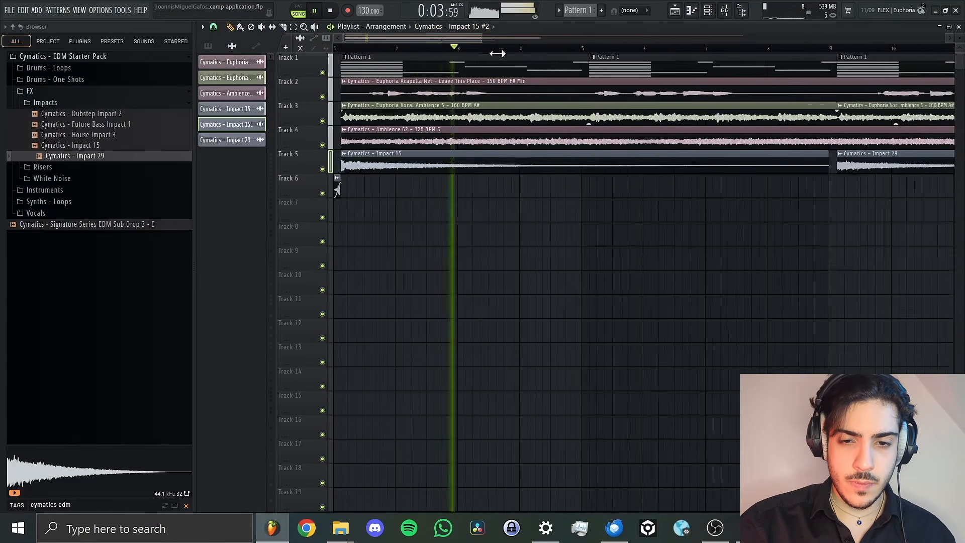
{"action": "left_click", "coordinate": [626, 166]}
{"action": "left_click_drag", "start_coordinate": [629, 172], "coordinate": [627, 173]}
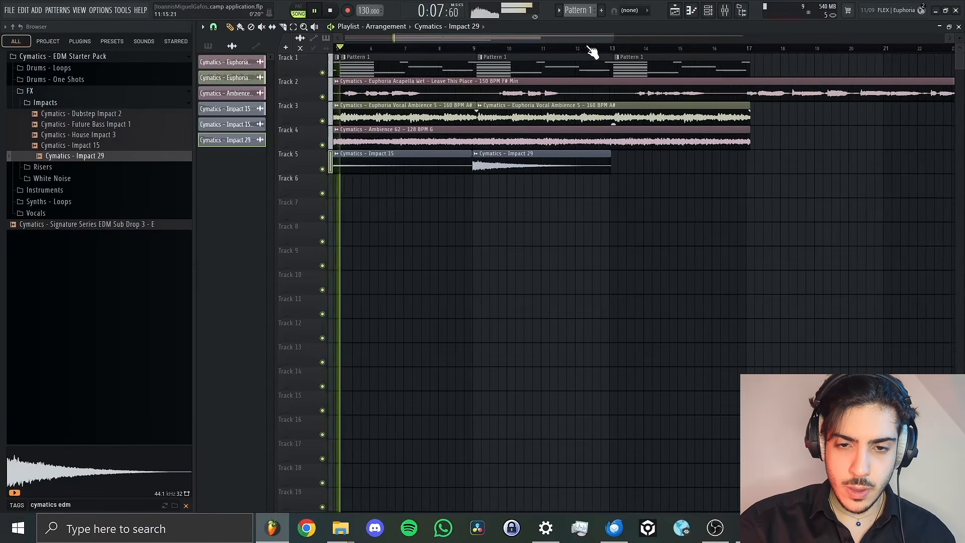
{"action": "key", "text": "space"}
Copy the Impact 29 clip to Track 6, make it unique, reverse it, and align its end with Impact 29's start at bar 9.
{"action": "scroll", "coordinate": [614, 40], "scroll_direction": "up", "scroll_amount": 3}
{"action": "left_click_drag", "start_coordinate": [565, 166], "coordinate": [458, 190]}
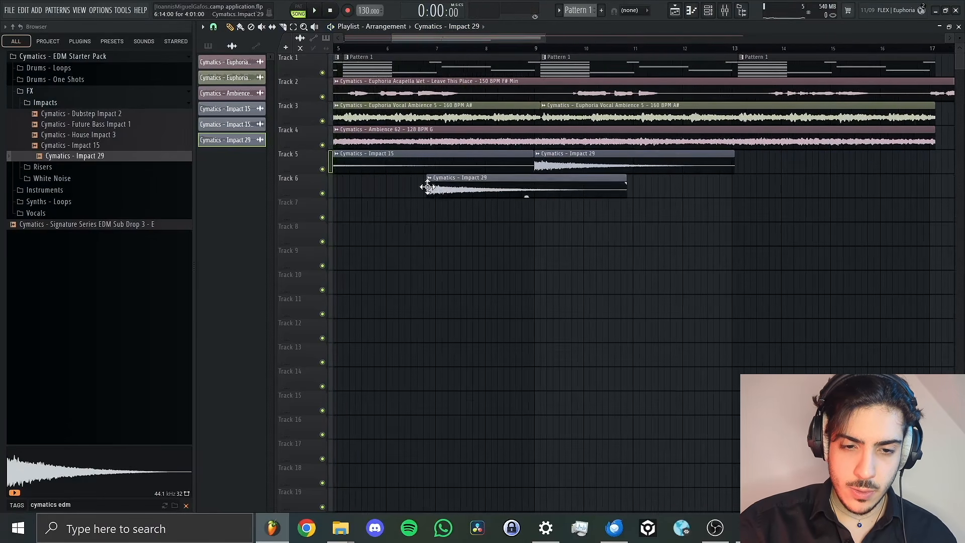
{"action": "right_click", "coordinate": [432, 183]}
{"action": "left_click", "coordinate": [469, 285]}
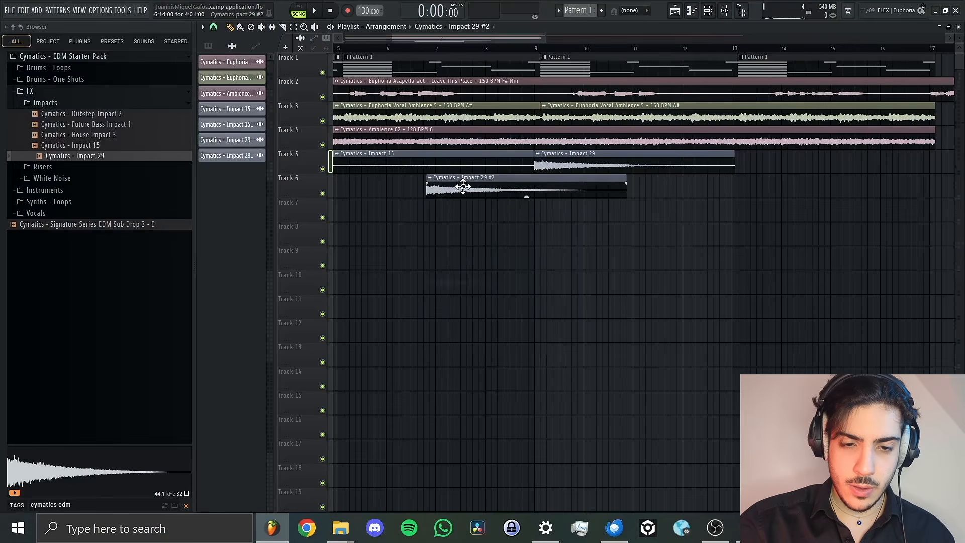
{"action": "double_click", "coordinate": [459, 187]}
{"action": "left_click_drag", "start_coordinate": [536, 193], "coordinate": [456, 198]}
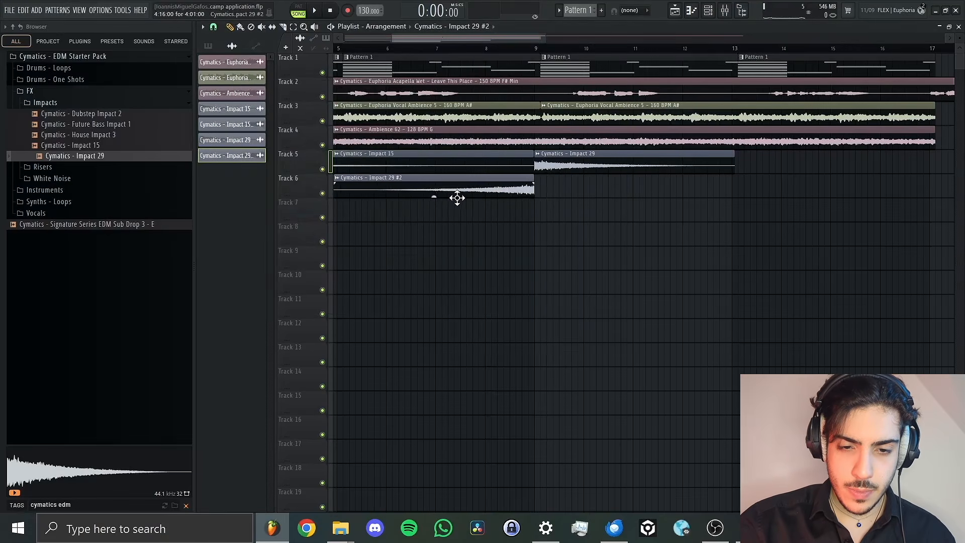
Add a full-length fade-in to the reversed Impact 29 clip, ease its curve, and play the transition into bar 9.
{"action": "left_click_drag", "start_coordinate": [338, 185], "coordinate": [541, 194]}
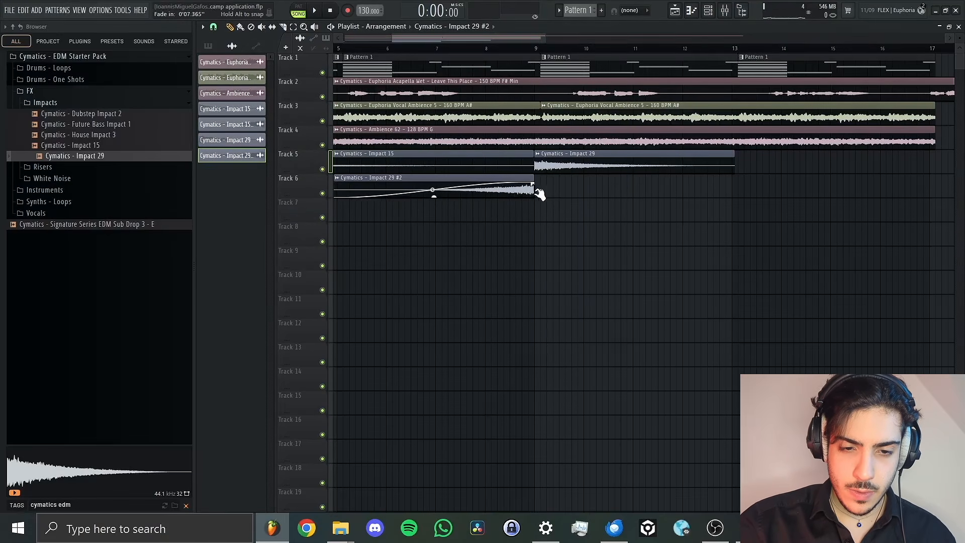
{"action": "left_click_drag", "start_coordinate": [441, 189], "coordinate": [474, 196]}
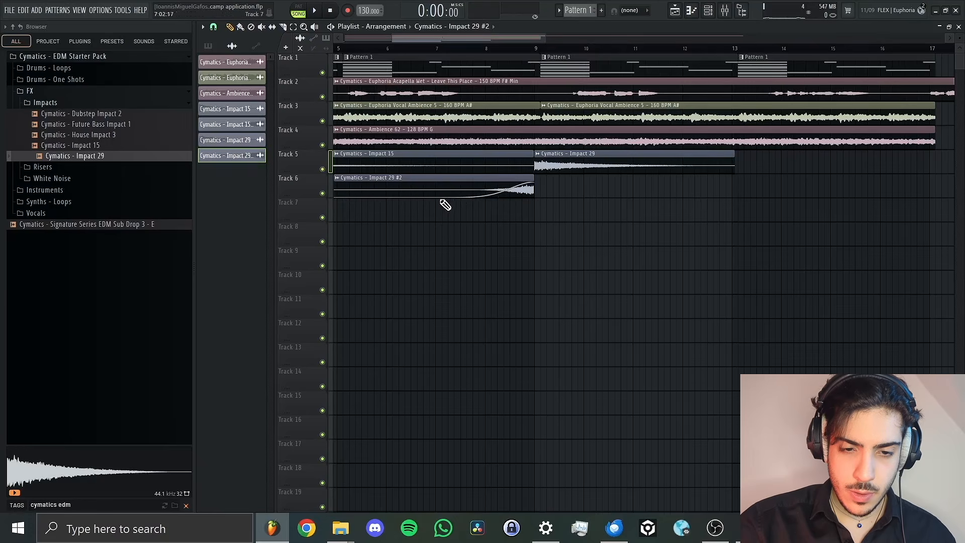
{"action": "left_click_drag", "start_coordinate": [434, 197], "coordinate": [434, 194]}
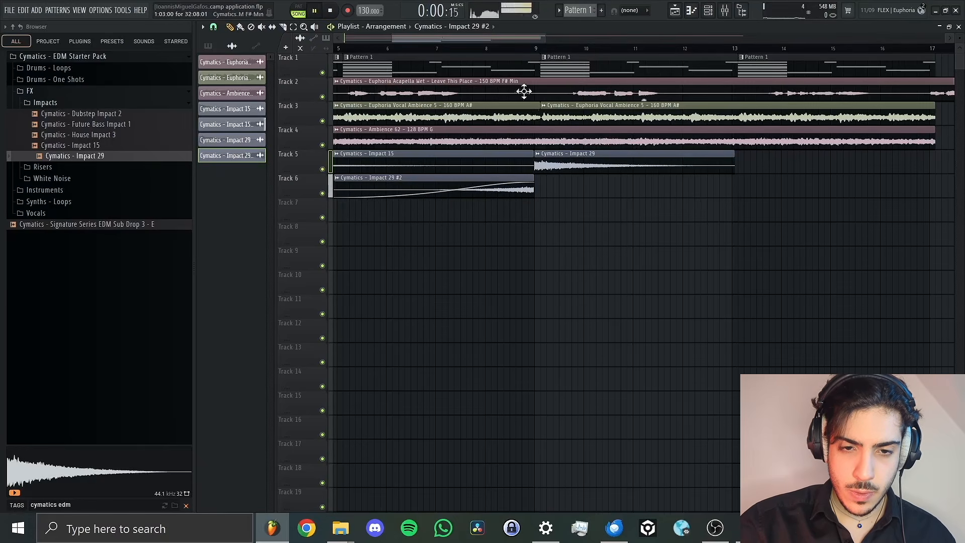
{"action": "left_click", "coordinate": [511, 46]}
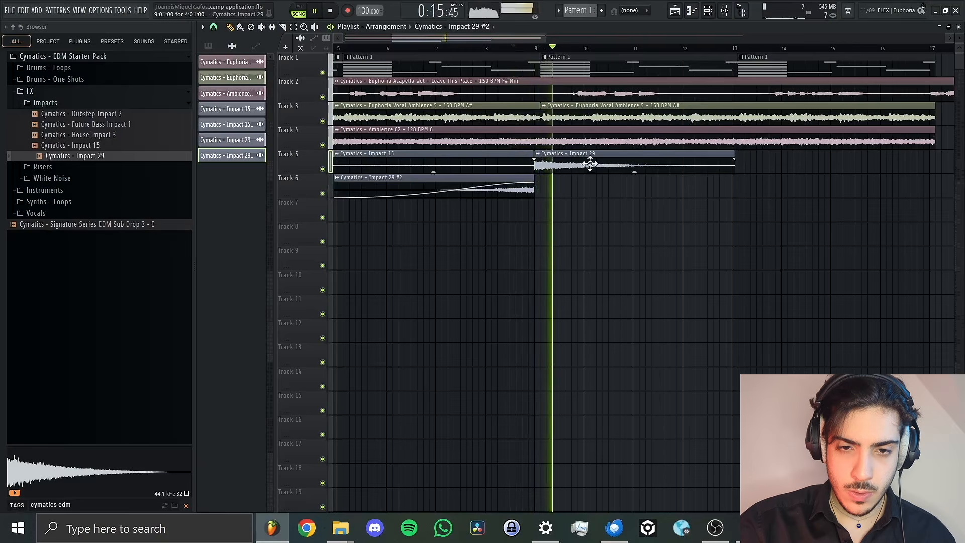
{"action": "left_click_drag", "start_coordinate": [544, 39], "coordinate": [698, 39]}
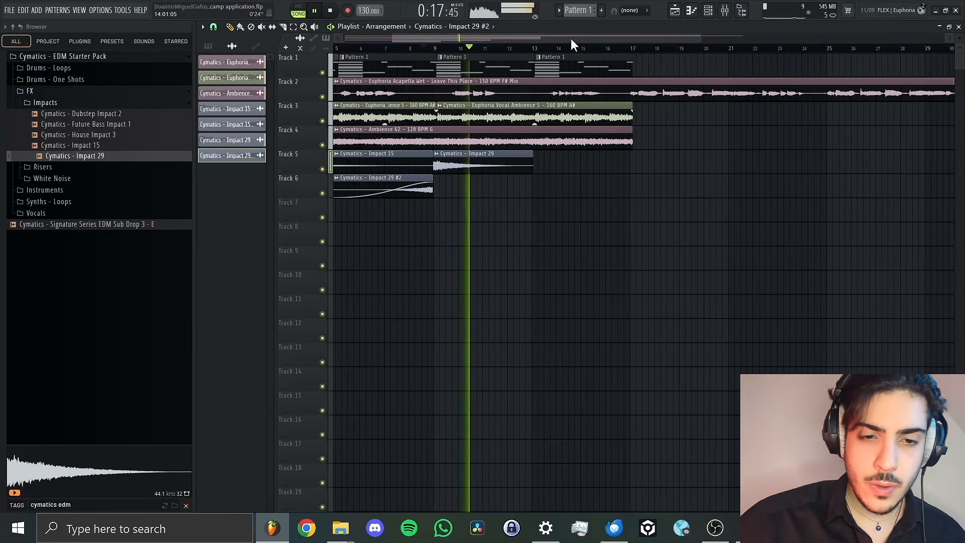
{"action": "left_click_drag", "start_coordinate": [571, 39], "coordinate": [357, 46]}
{"action": "key", "text": "space"}
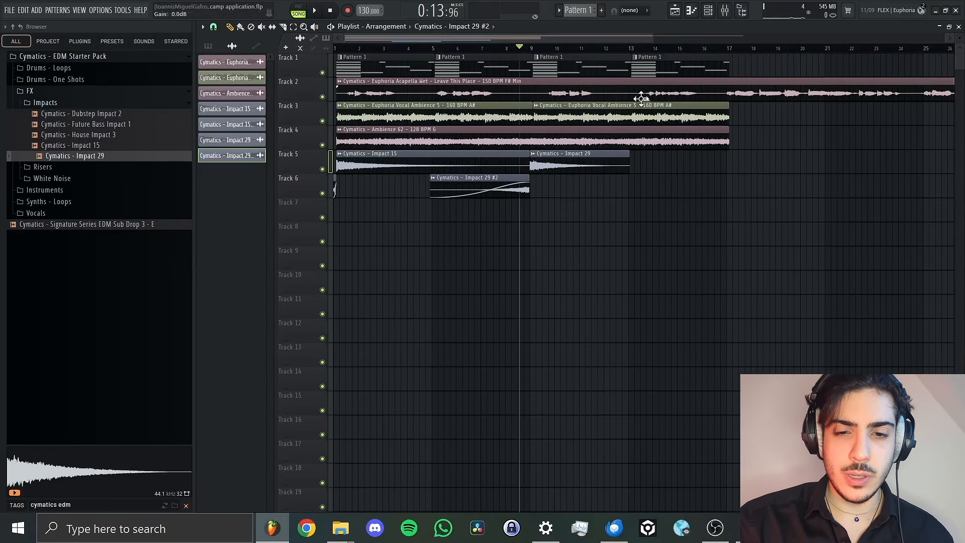
Raise the gain of the Track 2 acapella clip to about 10.4 dB and play the arrangement from around bar 9.
{"action": "left_click_drag", "start_coordinate": [645, 99], "coordinate": [646, 82]}
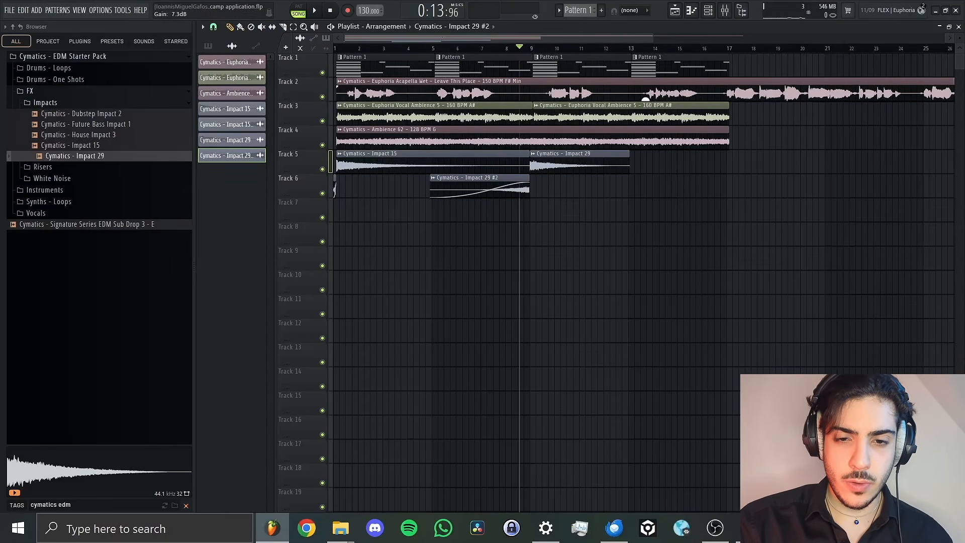
{"action": "scroll", "coordinate": [646, 99], "scroll_direction": "down", "scroll_amount": 4}
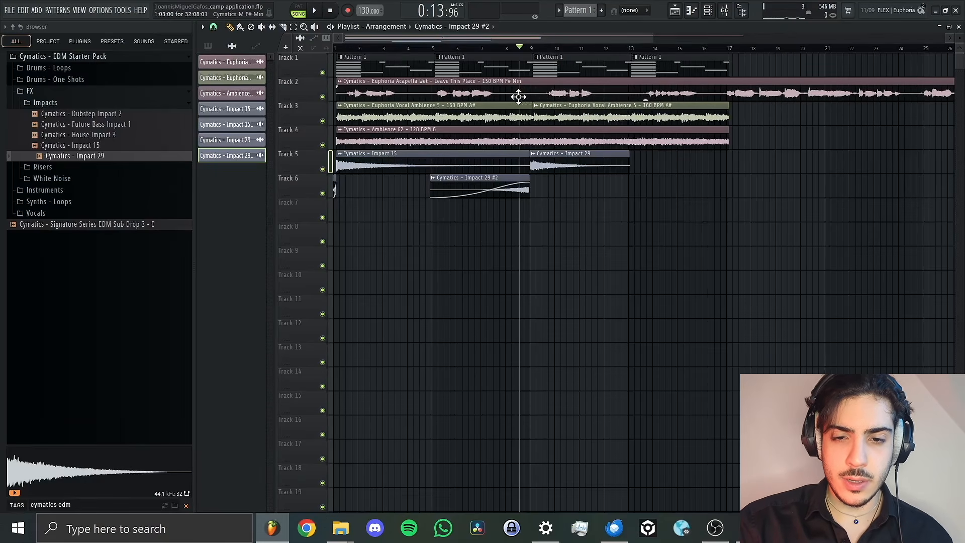
{"action": "scroll", "coordinate": [646, 99], "scroll_direction": "up", "scroll_amount": 7}
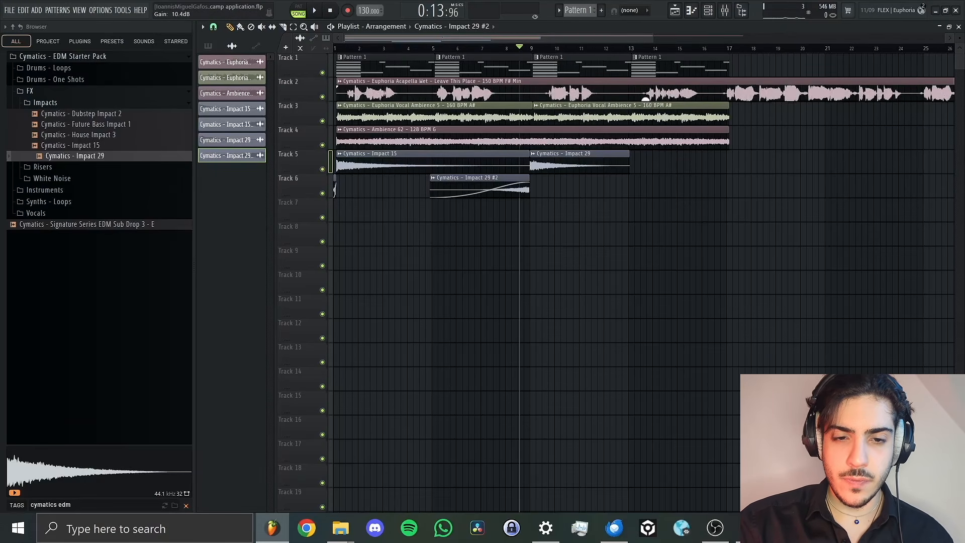
{"action": "key", "text": "space"}
{"action": "left_click", "coordinate": [548, 48]}
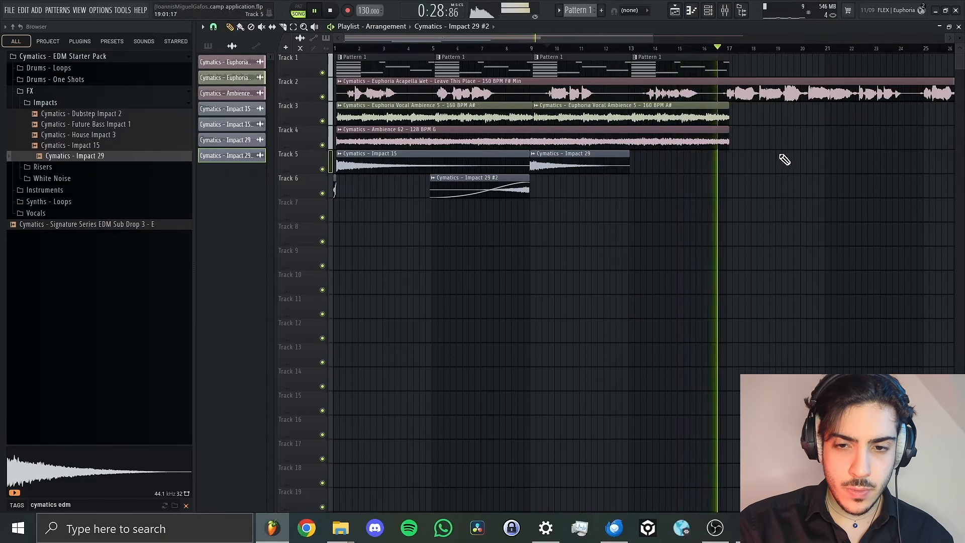
{"action": "key", "text": "space"}
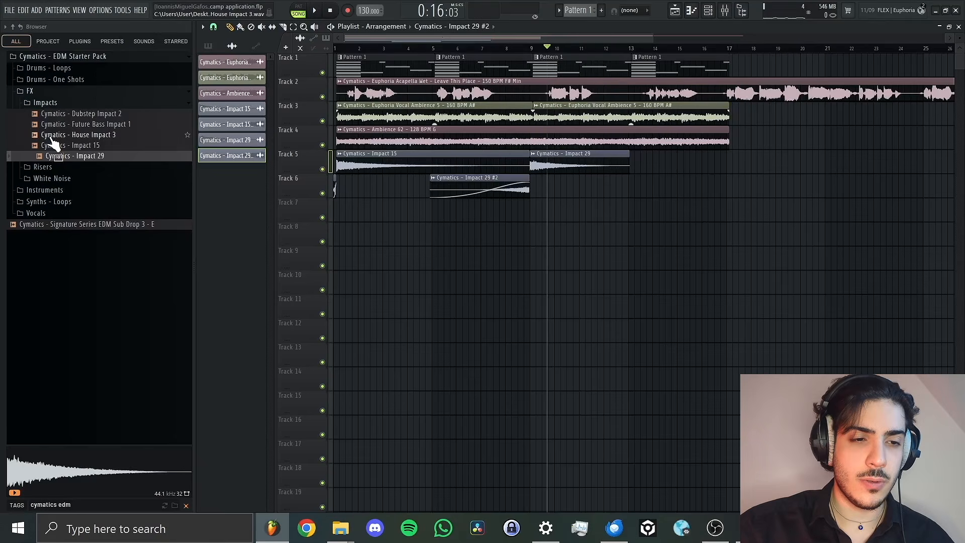
Audition the clap samples in the Drums - One Shots folder, ending on Cymatics - Small Clap 5.
{"action": "left_click", "coordinate": [83, 81]}
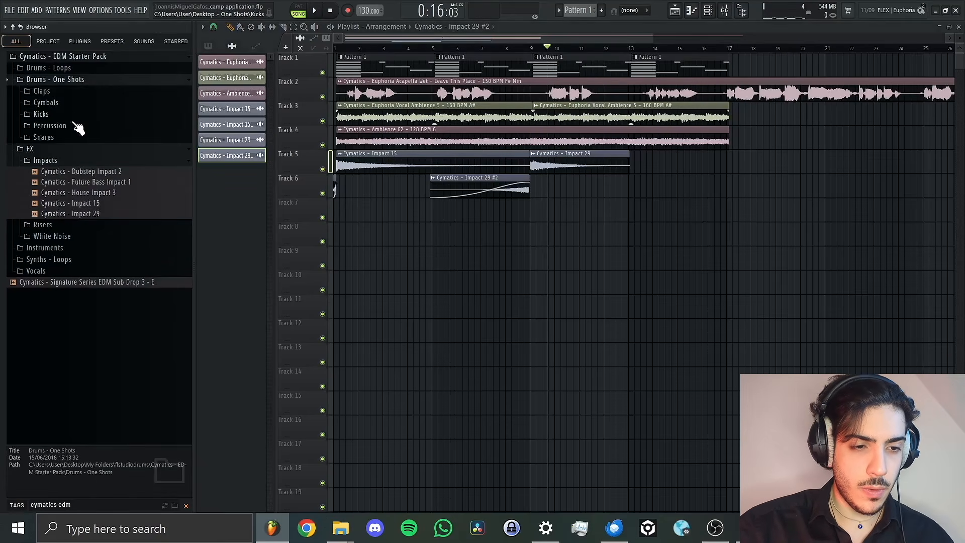
{"action": "left_click", "coordinate": [61, 92]}
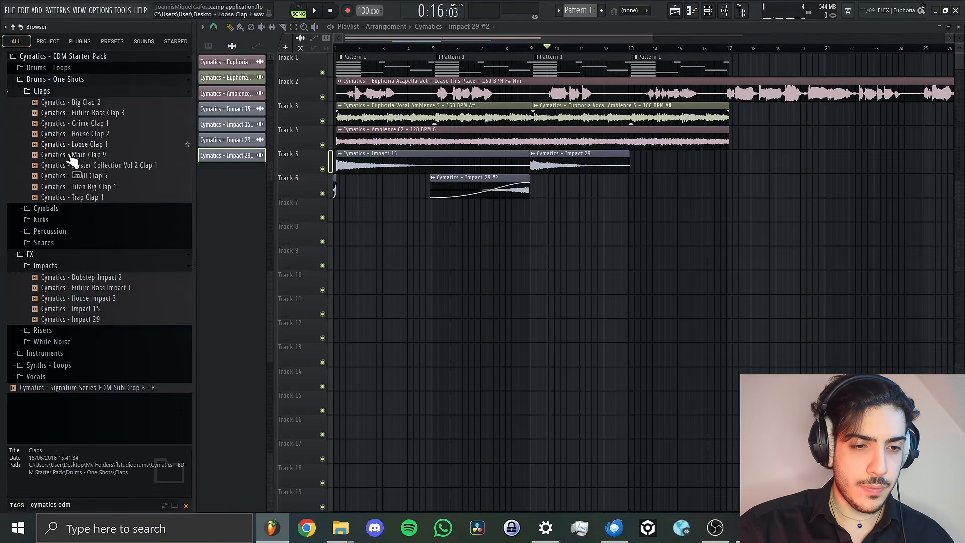
{"action": "left_click", "coordinate": [99, 156]}
{"action": "left_click", "coordinate": [103, 166]}
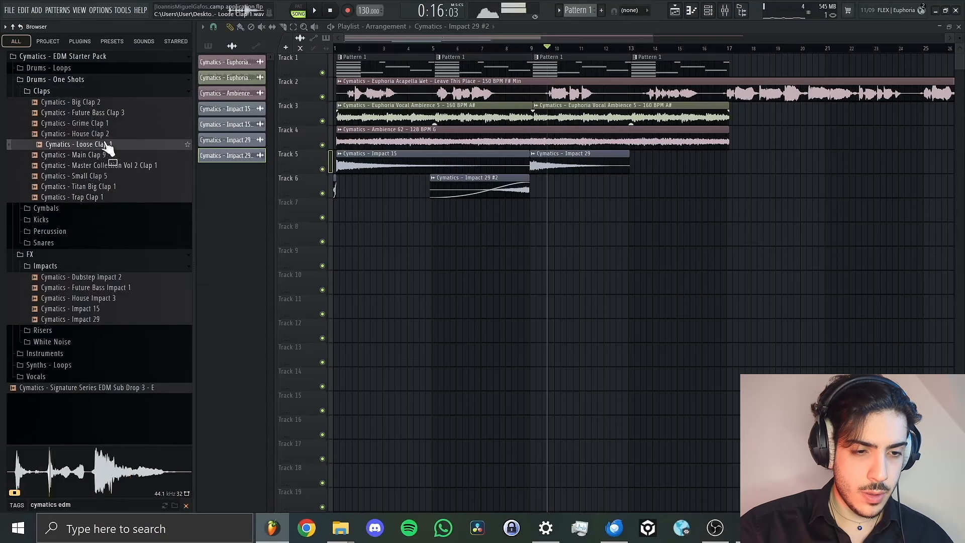
{"action": "left_click", "coordinate": [110, 187]}
{"action": "left_click", "coordinate": [106, 177]}
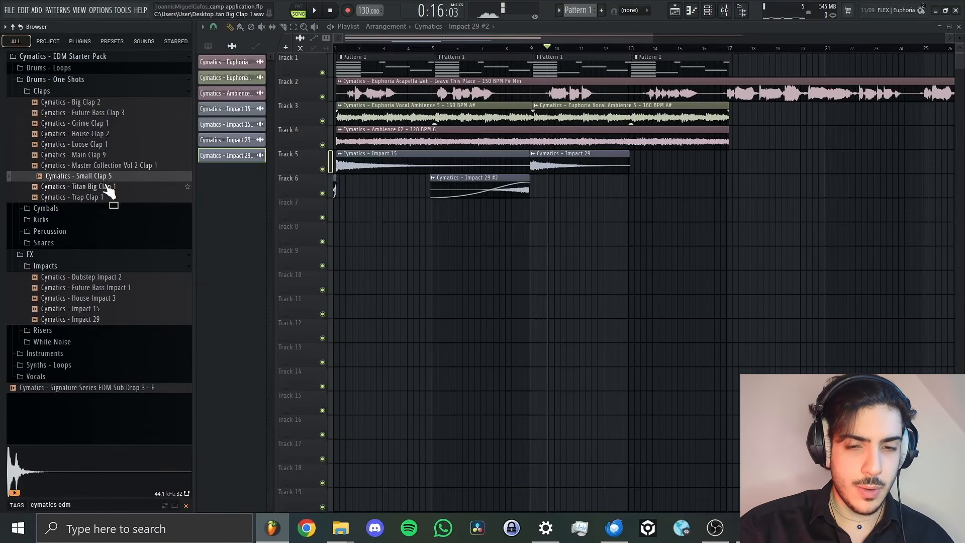
Place Small Clap 5 on Track 7 four times at two-beat intervals, starting in bar 1.
{"action": "scroll", "coordinate": [662, 46], "scroll_direction": "up", "scroll_amount": 5}
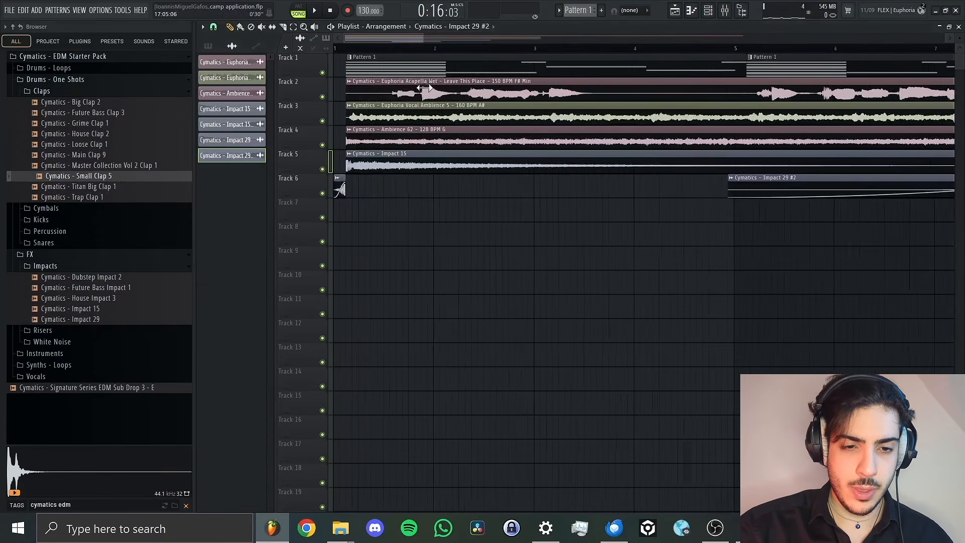
{"action": "left_click_drag", "start_coordinate": [126, 177], "coordinate": [369, 208]}
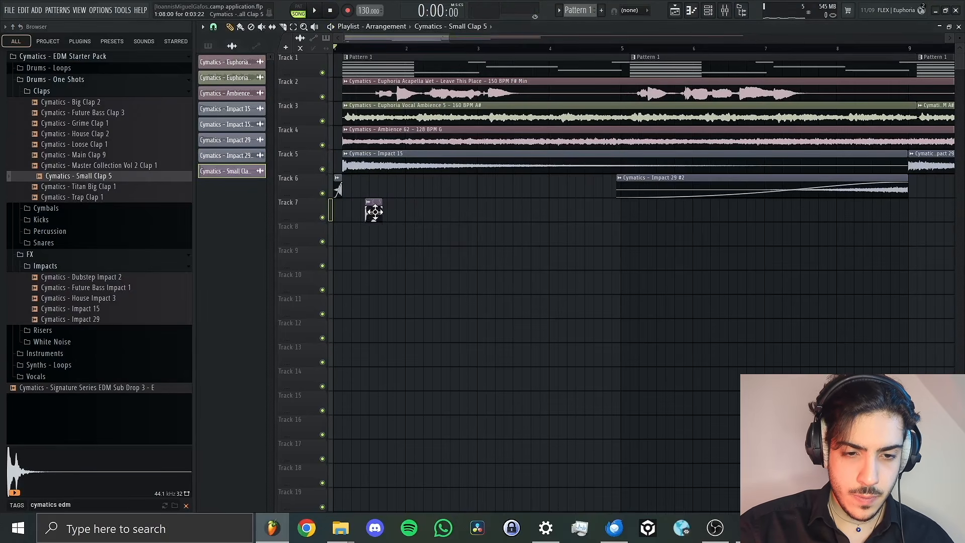
{"action": "key", "text": "space"}
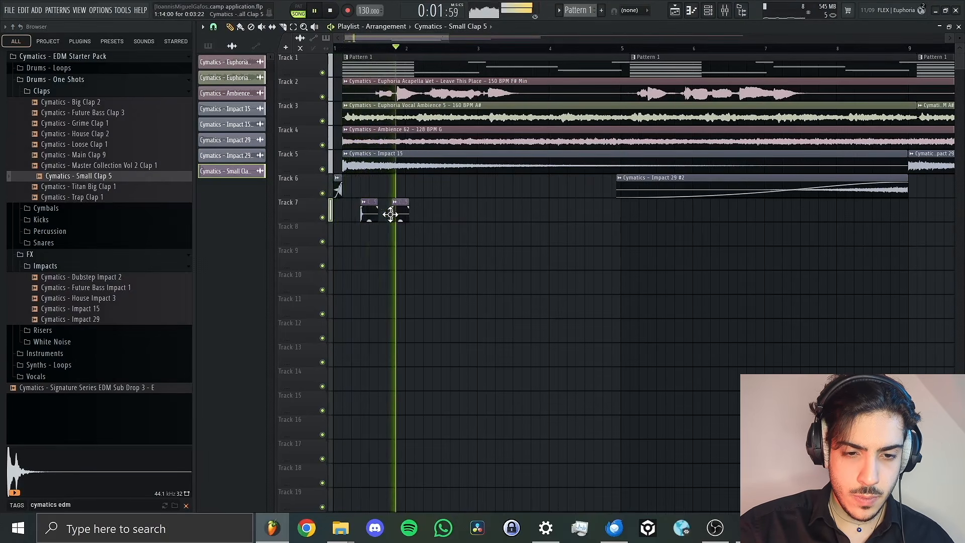
{"action": "left_click", "coordinate": [402, 213]}
{"action": "left_click", "coordinate": [439, 215]}
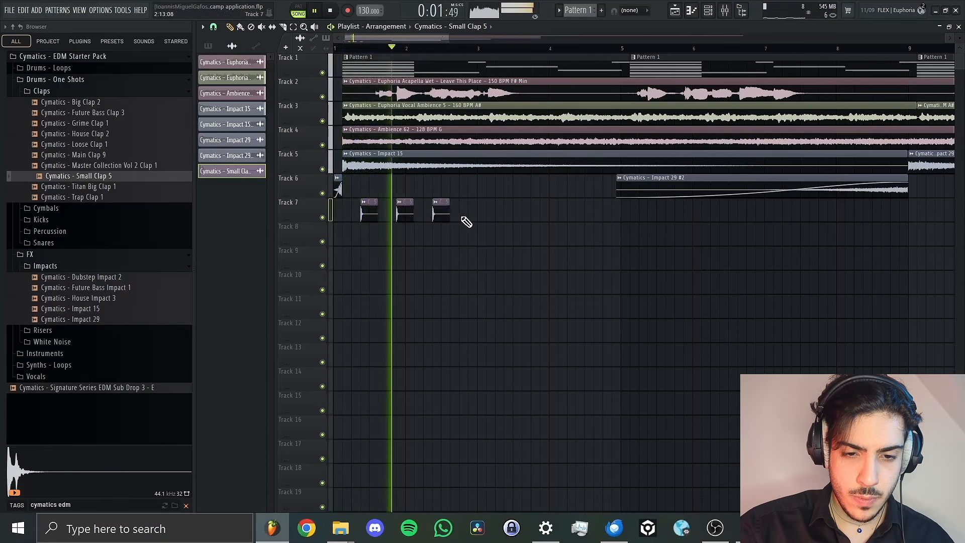
{"action": "left_click", "coordinate": [473, 216]}
Duplicate the four Track 7 claps directly after themselves to reach bar 5, and play them from the start.
{"action": "left_click", "coordinate": [293, 27]}
{"action": "left_click_drag", "start_coordinate": [503, 199], "coordinate": [352, 221]}
{"action": "key", "text": "space"}
{"action": "left_click", "coordinate": [500, 48]}
{"action": "key", "text": "space"}
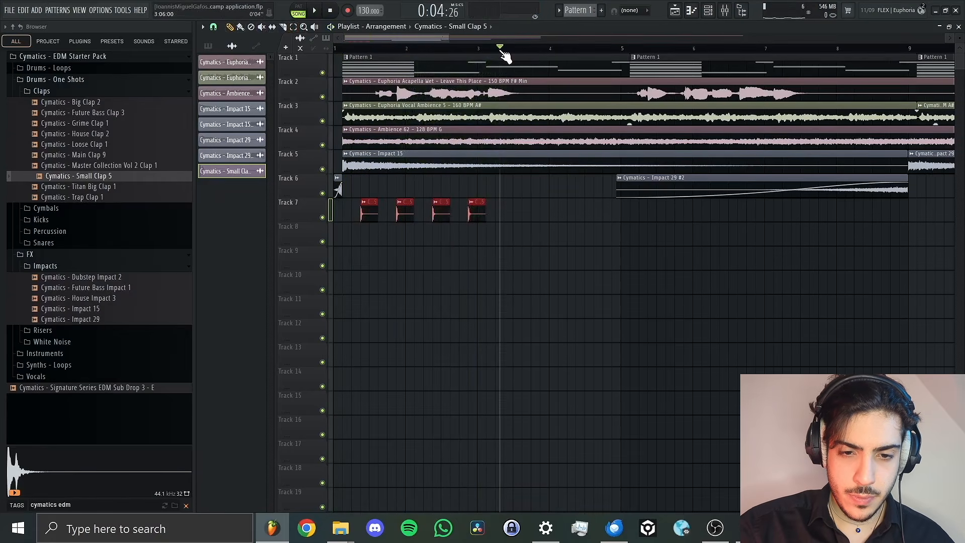
{"action": "key", "text": "ctrl+b"}
{"action": "left_click", "coordinate": [369, 48]}
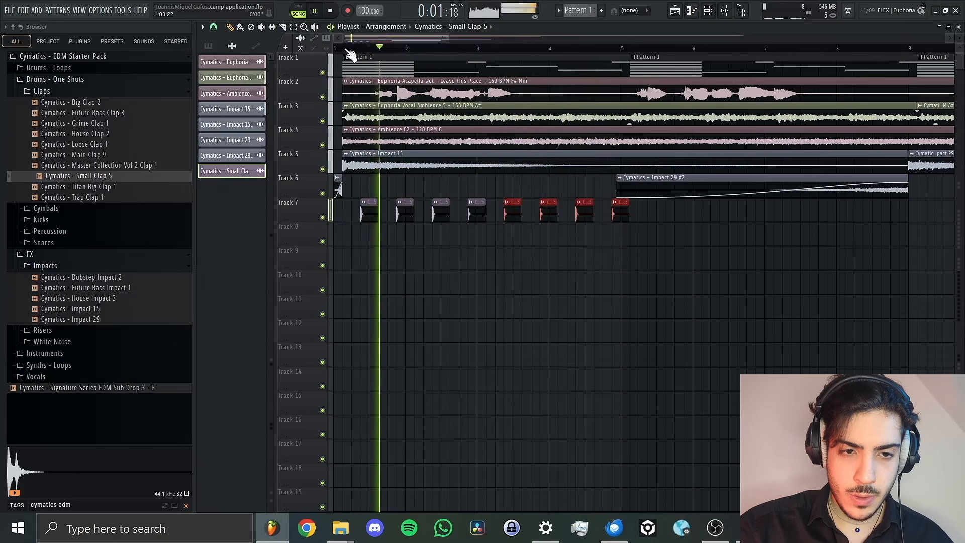
{"action": "key", "text": "space"}
Copy all eight Track 7 claps after the existing ones, keeping the two-beat spacing through to bar 9.
{"action": "left_click_drag", "start_coordinate": [349, 199], "coordinate": [487, 230]}
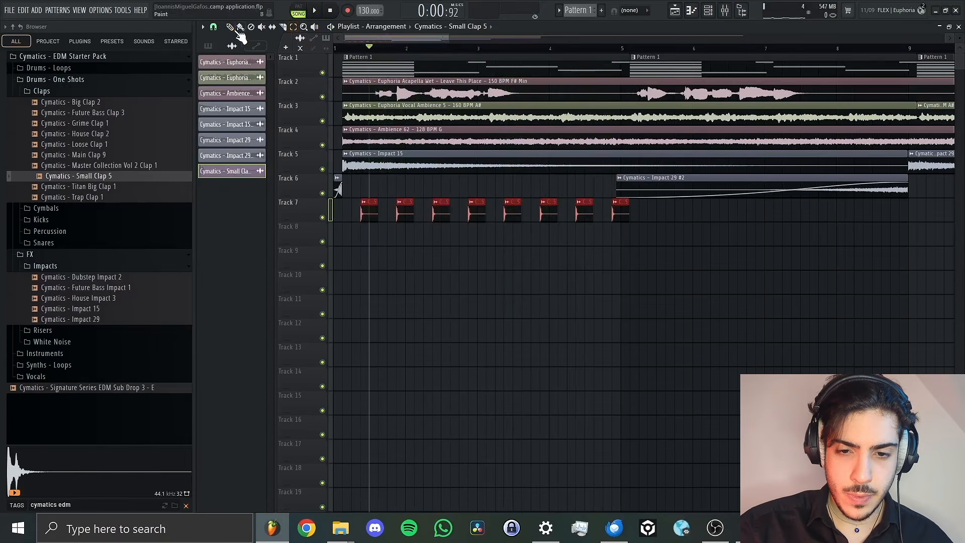
{"action": "left_click_drag", "start_coordinate": [657, 48], "coordinate": [639, 57]}
{"action": "key", "text": "ctrl+v"}
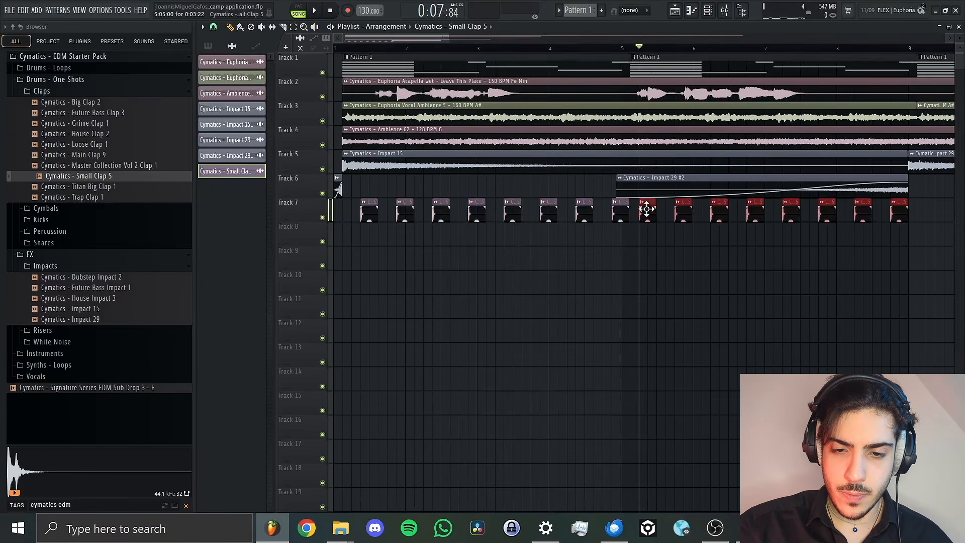
{"action": "left_click_drag", "start_coordinate": [647, 208], "coordinate": [362, 226]}
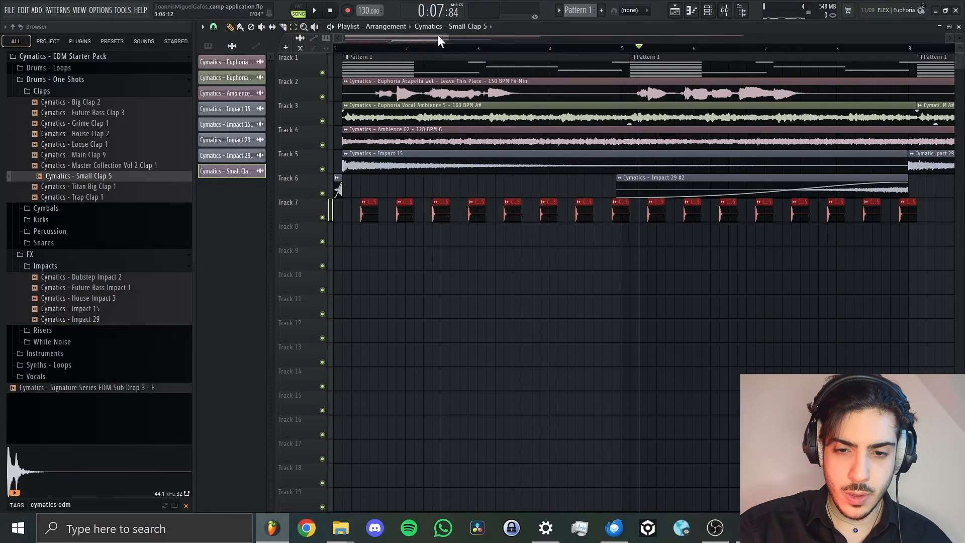
Duplicate the sixteen claps to continue Track 7 up to bar 17, and play the result briefly.
{"action": "left_click_drag", "start_coordinate": [425, 38], "coordinate": [301, 71]}
{"action": "key", "text": "ctrl+b"}
{"action": "key", "text": "space"}
{"action": "key", "text": "space"}
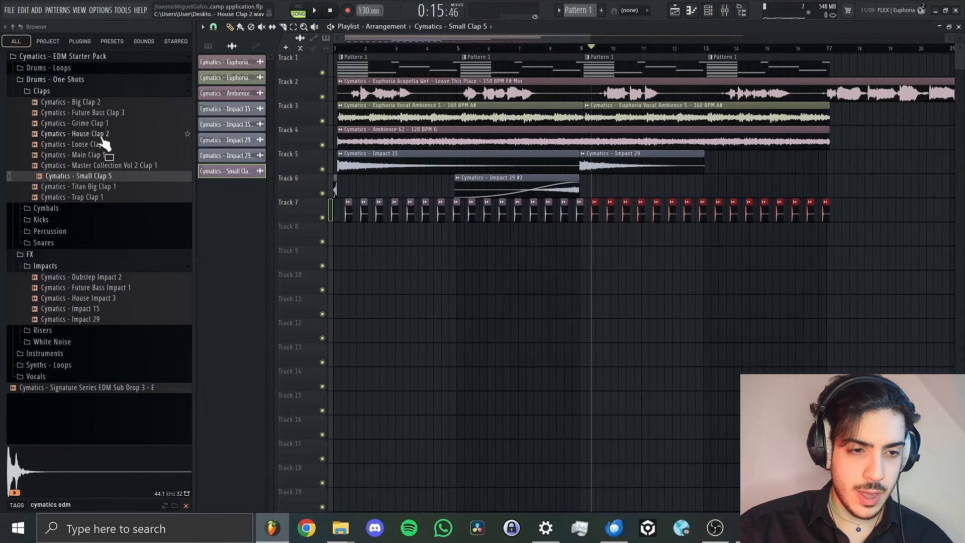
Audition closed hi-hats in the Cymbals one-shots, including Master Collection Closed Hihat 10 and House Hihat 3.
{"action": "left_click", "coordinate": [79, 92]}
{"action": "left_click", "coordinate": [75, 103]}
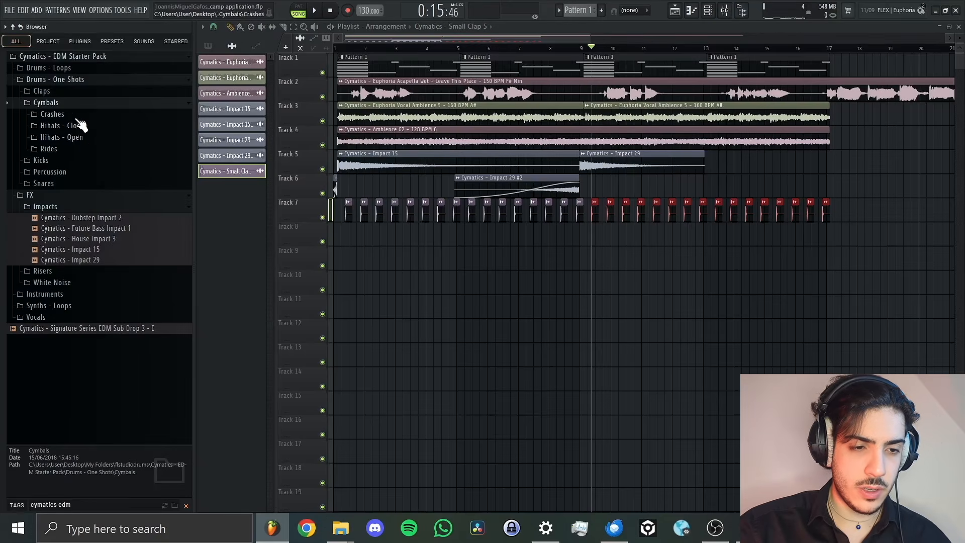
{"action": "left_click", "coordinate": [86, 127]}
{"action": "left_click", "coordinate": [104, 179]}
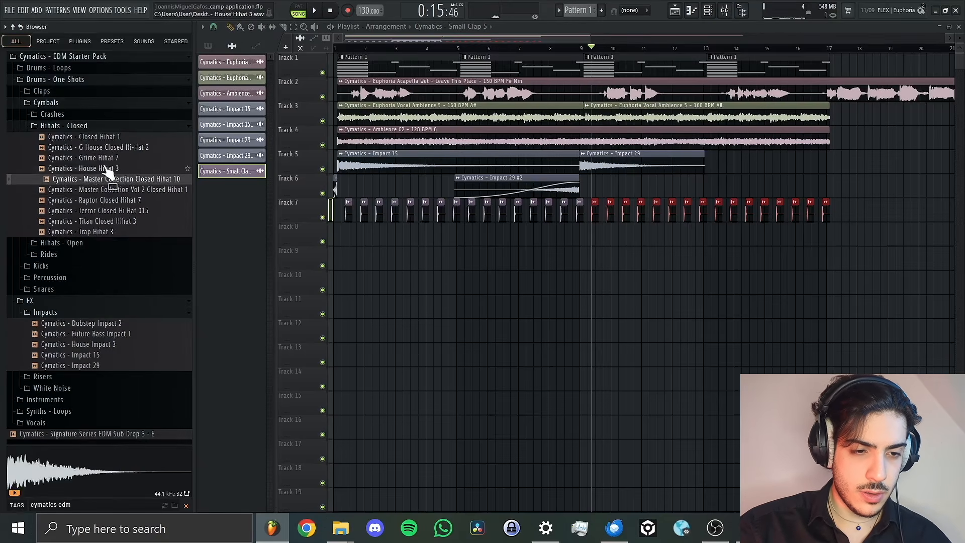
{"action": "left_click", "coordinate": [107, 170]}
Place House Hihat 3 on Track 8 just before the first clap, add a second hit in bar 1, and play them briefly.
{"action": "scroll", "coordinate": [589, 40], "scroll_direction": "up", "scroll_amount": 5}
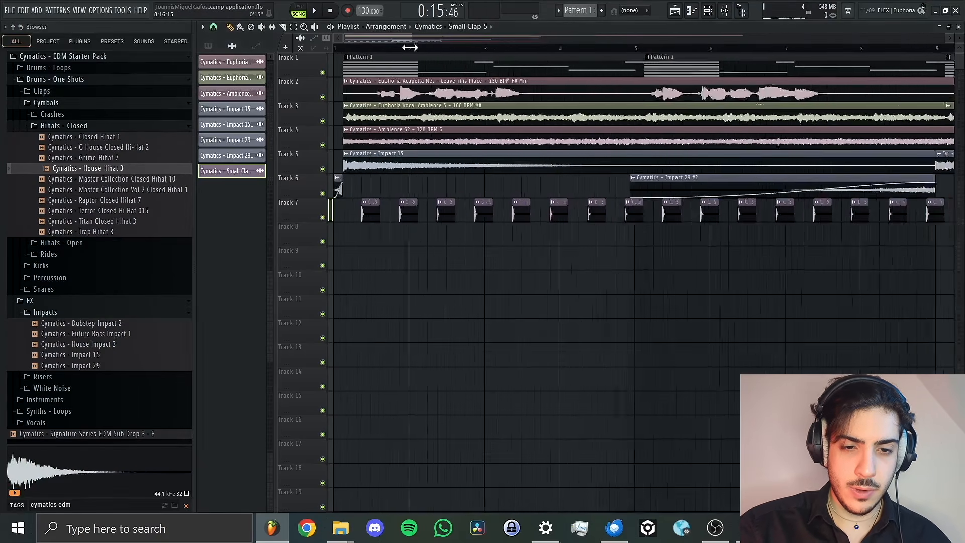
{"action": "left_click_drag", "start_coordinate": [149, 169], "coordinate": [437, 237]}
{"action": "left_click", "coordinate": [408, 237]}
{"action": "key", "text": "space"}
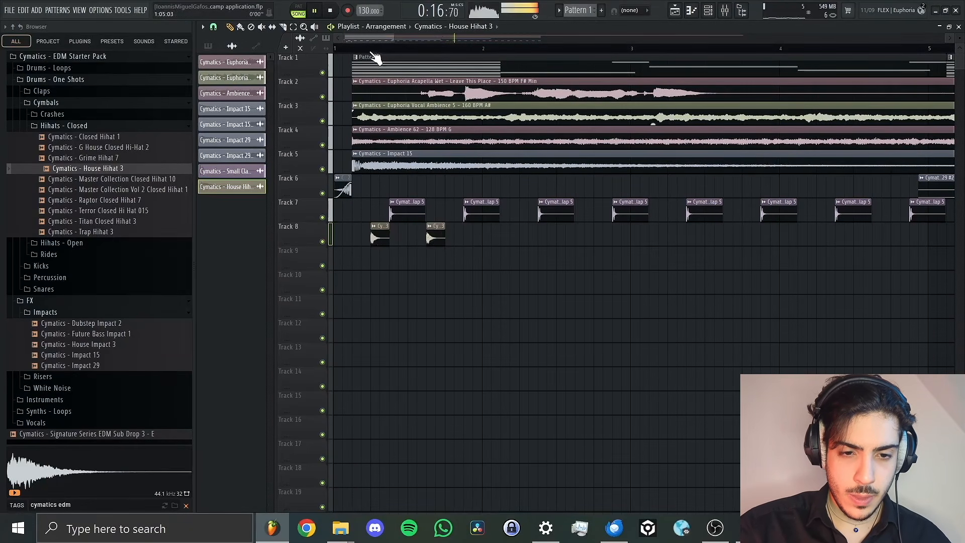
{"action": "key", "text": "space"}
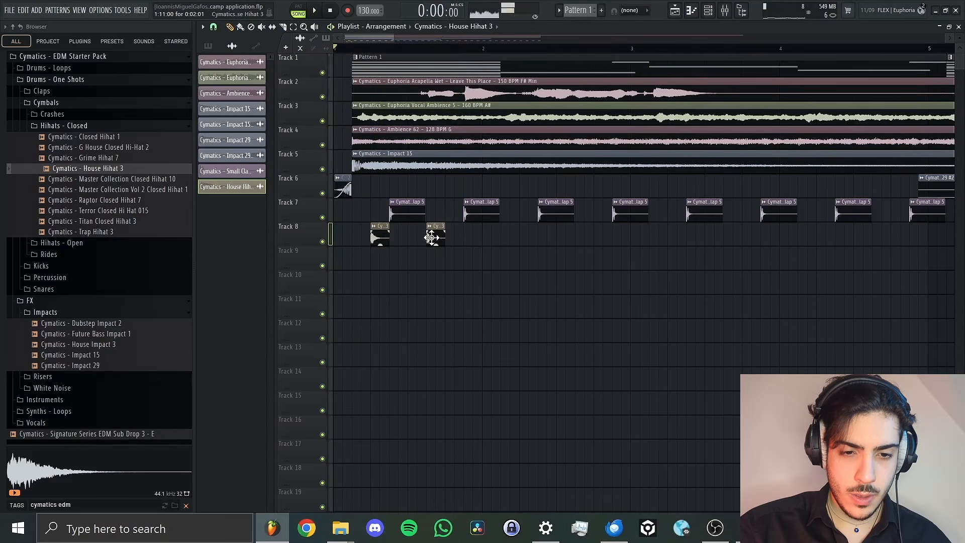
Move the second Track 8 hi-hat to one beat after the first and add two more at one-beat intervals.
{"action": "key", "text": "space"}
{"action": "left_click_drag", "start_coordinate": [431, 238], "coordinate": [421, 236]}
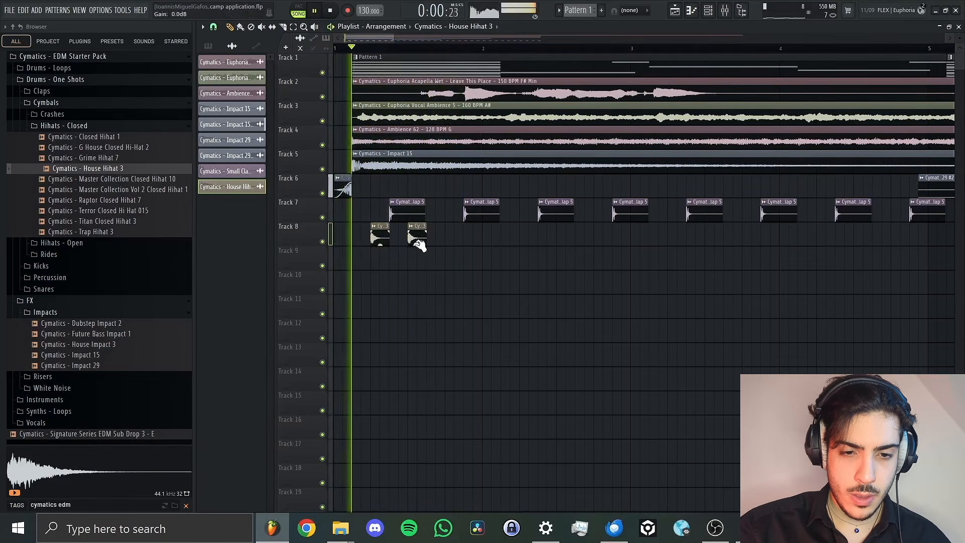
{"action": "left_click", "coordinate": [447, 237]}
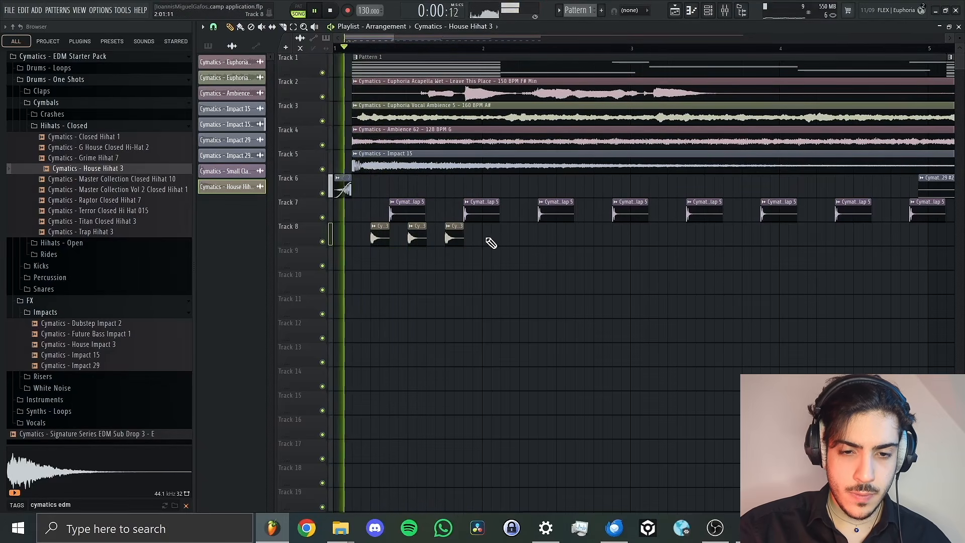
{"action": "left_click", "coordinate": [486, 238]}
Duplicate the four Track 8 hi-hats, and duplicate the resulting eight to continue the one-beat spacing up to bar 5.
{"action": "left_click", "coordinate": [293, 27]}
{"action": "left_click_drag", "start_coordinate": [513, 237], "coordinate": [386, 234]}
{"action": "key", "text": "space"}
{"action": "left_click", "coordinate": [520, 48]}
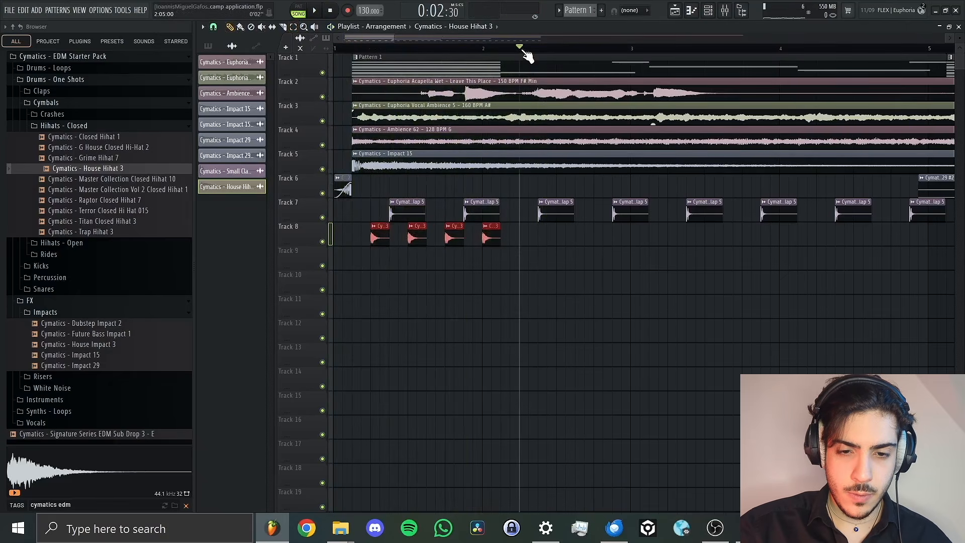
{"action": "key", "text": "ctrl+b"}
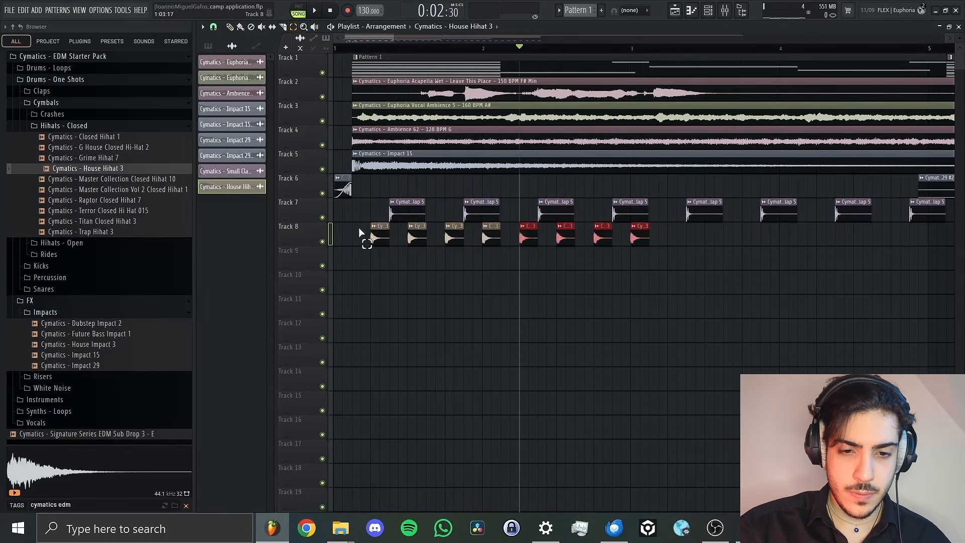
{"action": "left_click_drag", "start_coordinate": [360, 232], "coordinate": [481, 238]}
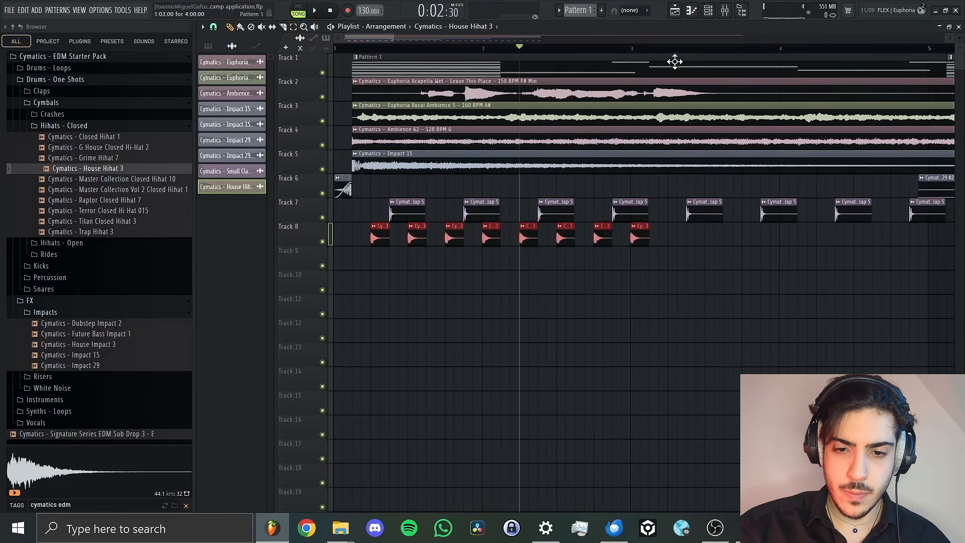
{"action": "key", "text": "ctrl+b"}
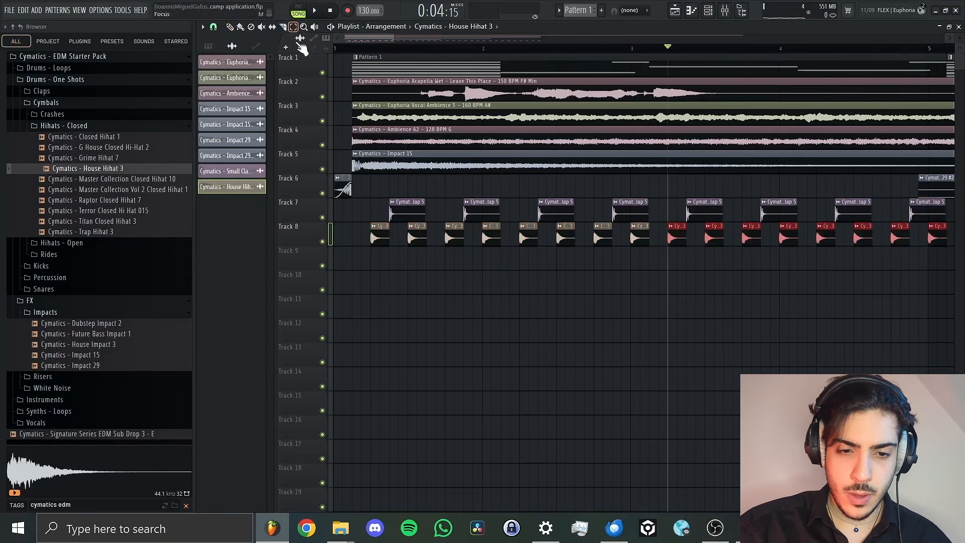
Copy all sixteen Track 8 hi-hats directly after the existing ones to reach bar 9, and play the result.
{"action": "left_click_drag", "start_coordinate": [357, 223], "coordinate": [653, 271]}
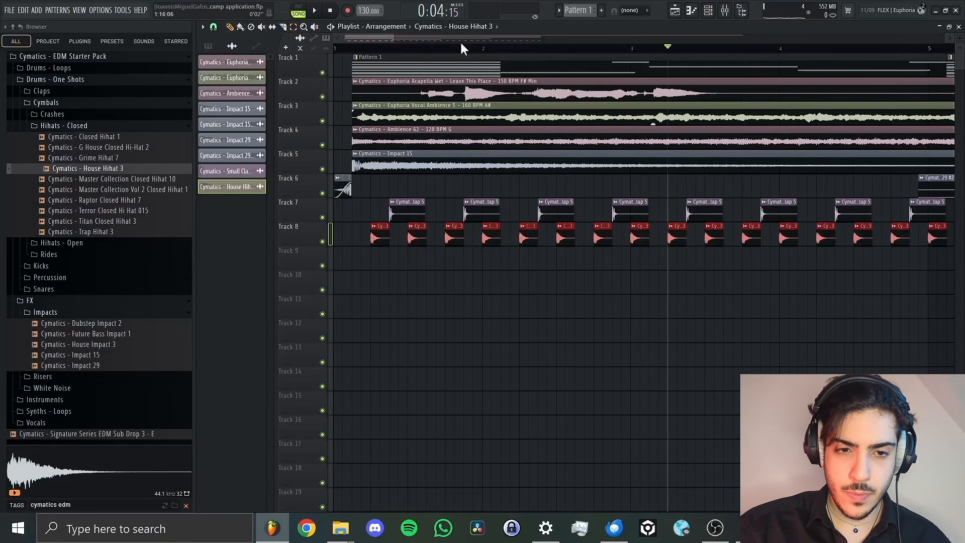
{"action": "left_click_drag", "start_coordinate": [396, 38], "coordinate": [469, 38]}
{"action": "left_click_drag", "start_coordinate": [601, 48], "coordinate": [593, 48]}
{"action": "key", "text": "ctrl+v"}
{"action": "key", "text": "space"}
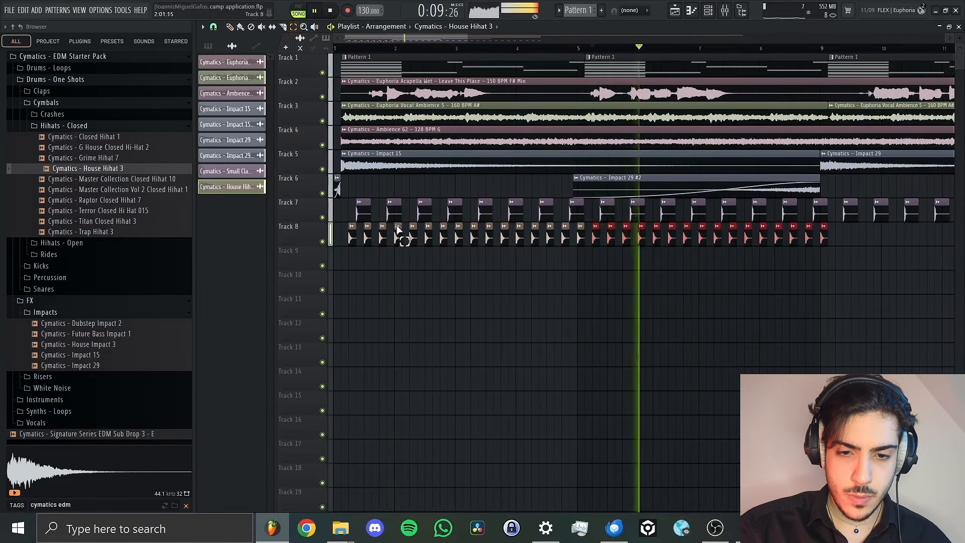
Copy the full run of Track 8 hi-hats from bar 9 up to bar 17, and play the arrangement.
{"action": "left_click_drag", "start_coordinate": [346, 223], "coordinate": [597, 270]}
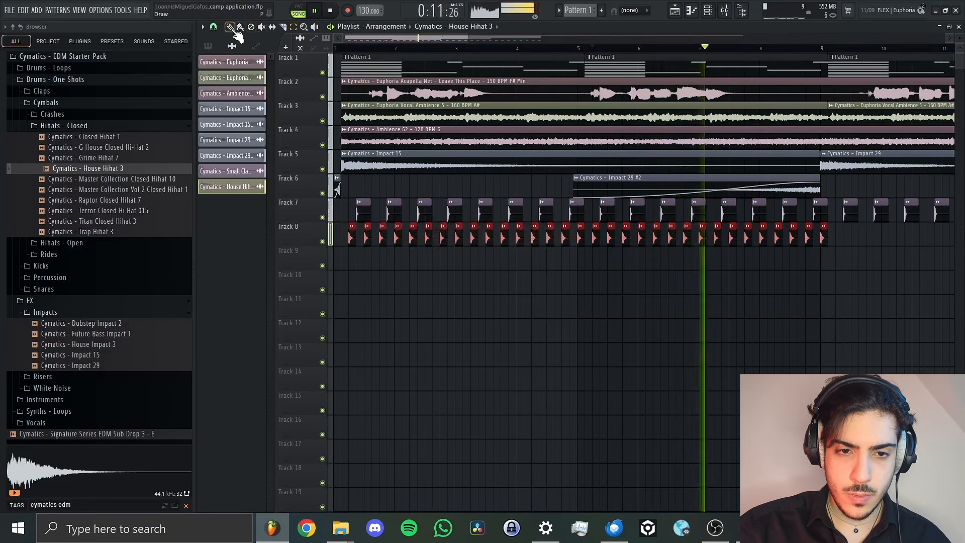
{"action": "left_click_drag", "start_coordinate": [456, 38], "coordinate": [623, 41]}
{"action": "key", "text": "space"}
{"action": "left_click", "coordinate": [487, 49]}
{"action": "key", "text": "ctrl+v"}
{"action": "key", "text": "space"}
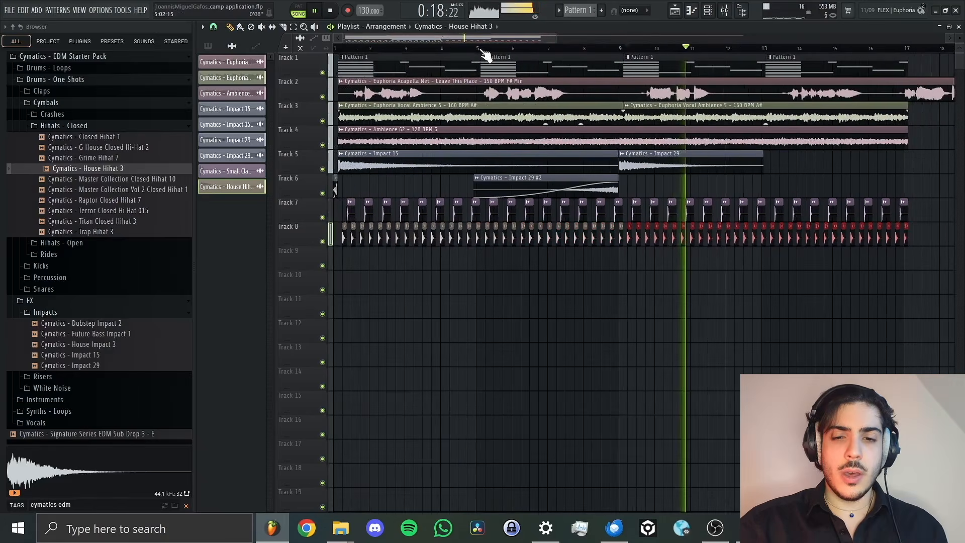
{"action": "key", "text": "space"}
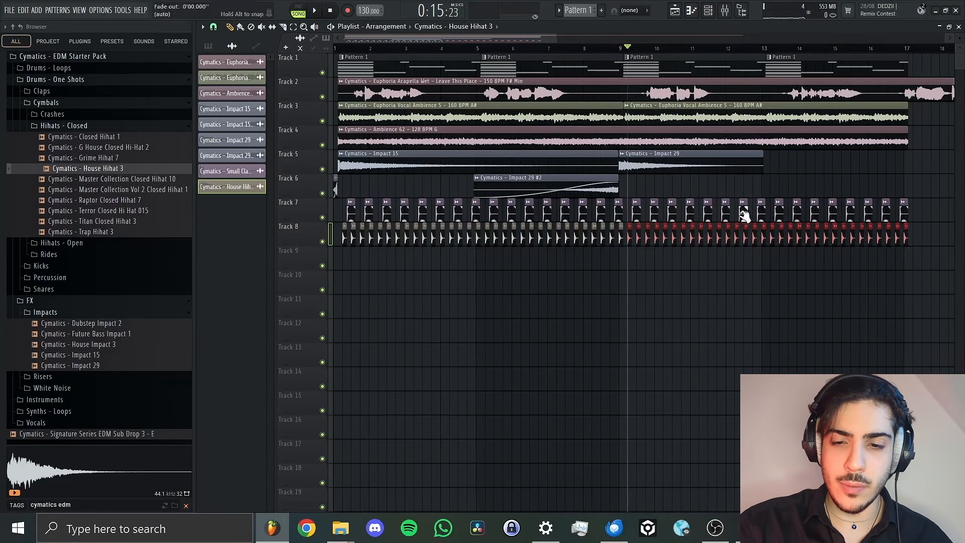
Browse the starter pack's crashes and top drum loops, and audition Shuffle Top Drum Loop 3 - 128 BPM.
{"action": "left_click", "coordinate": [83, 126]}
{"action": "left_click", "coordinate": [78, 115]}
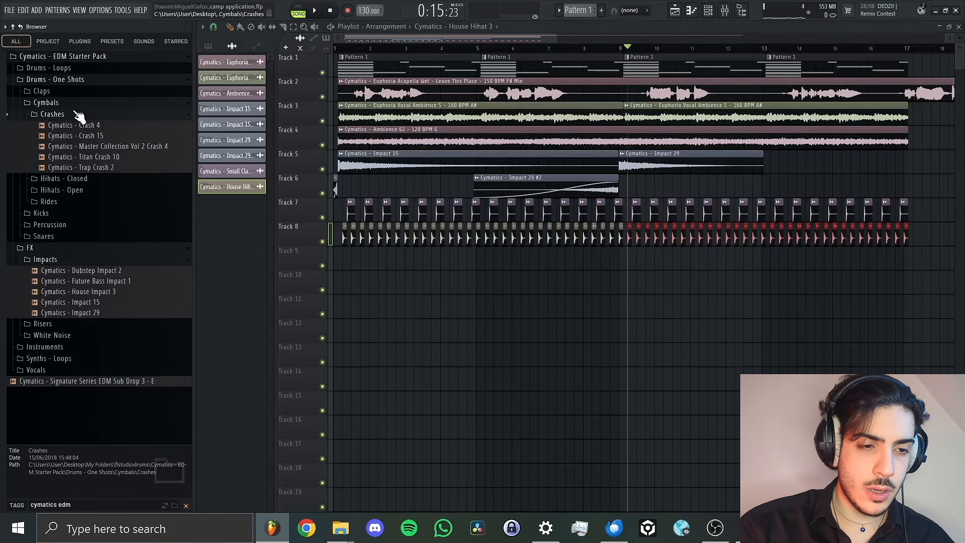
{"action": "left_click", "coordinate": [68, 115]}
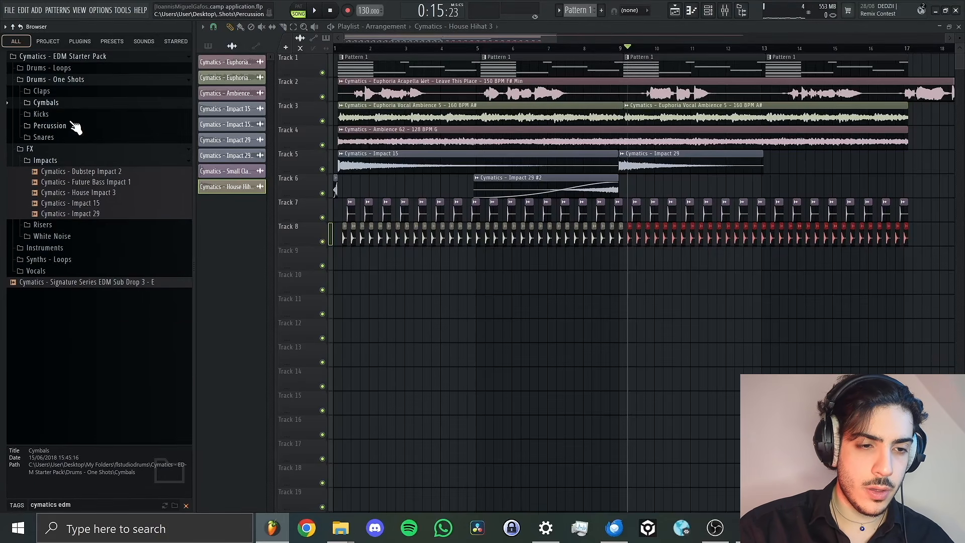
{"action": "left_click", "coordinate": [68, 79]}
{"action": "left_click", "coordinate": [70, 67]}
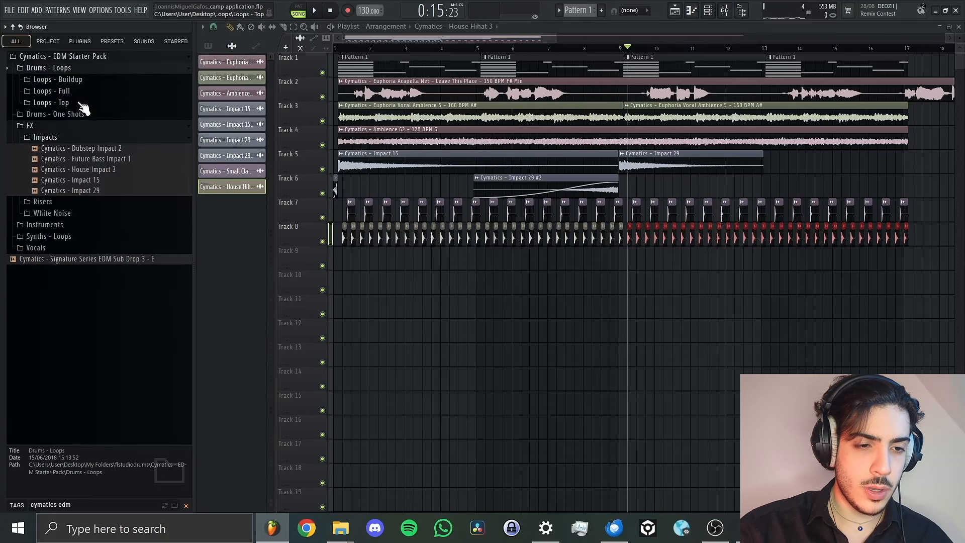
{"action": "left_click", "coordinate": [65, 103]}
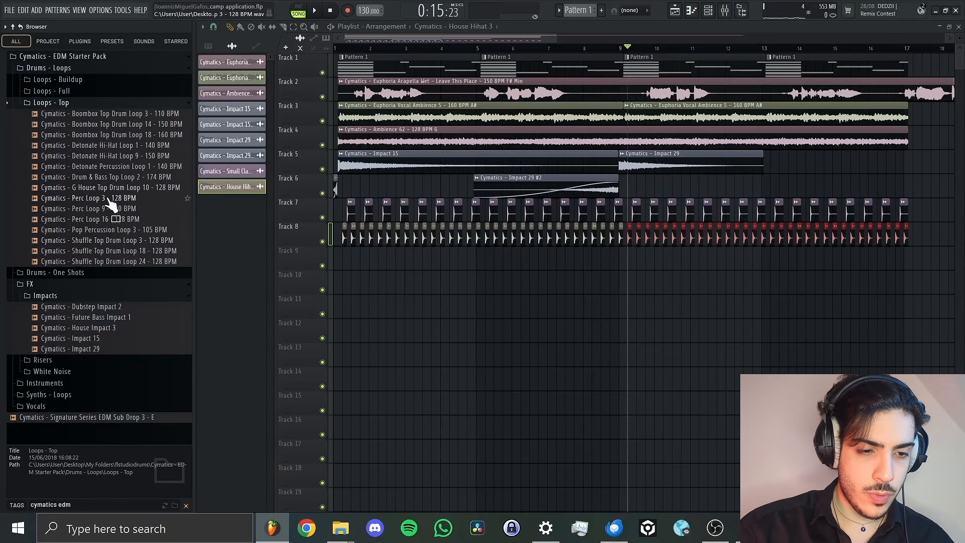
{"action": "left_click", "coordinate": [133, 241]}
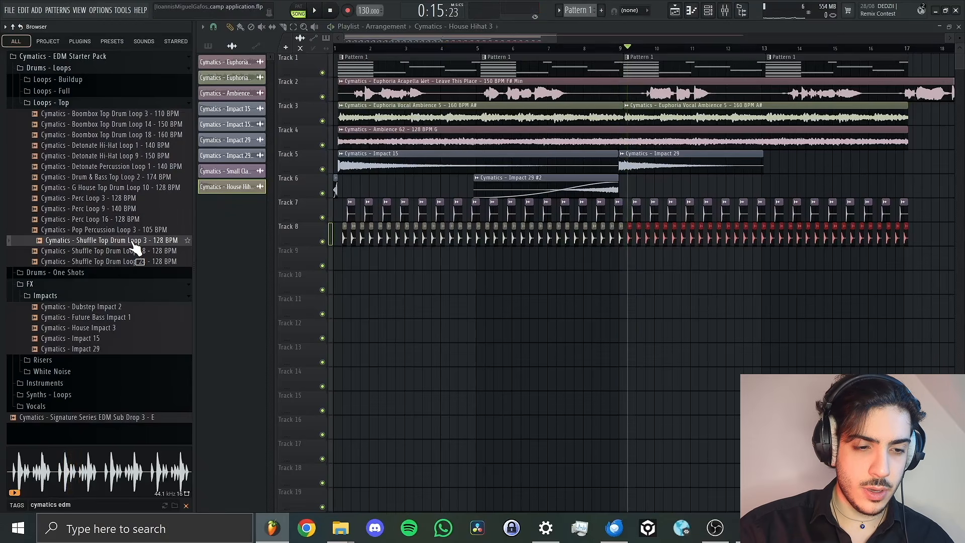
Place Shuffle Top Drum Loop 3 on Track 9 at bar 9 and fit it to the project tempo.
{"action": "left_click_drag", "start_coordinate": [134, 242], "coordinate": [619, 270]}
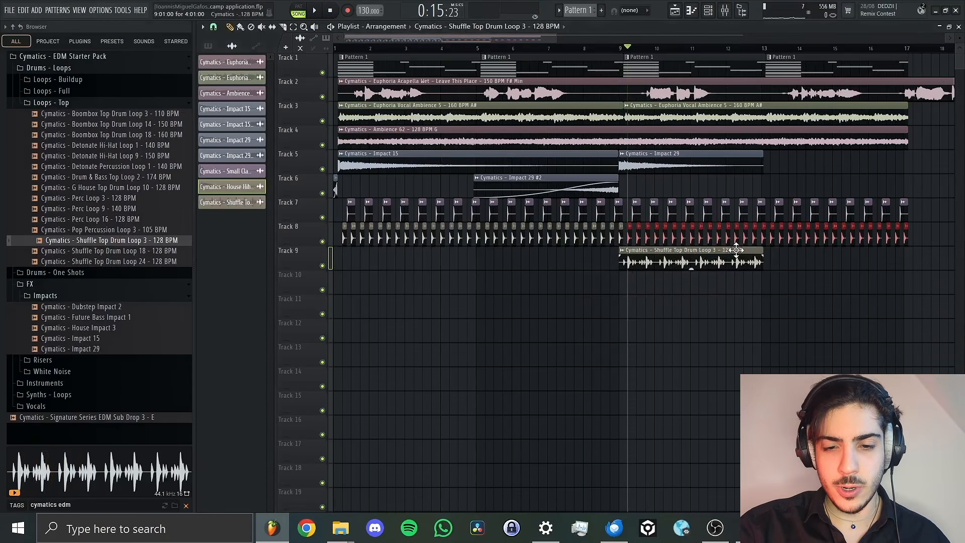
{"action": "left_click", "coordinate": [622, 251]}
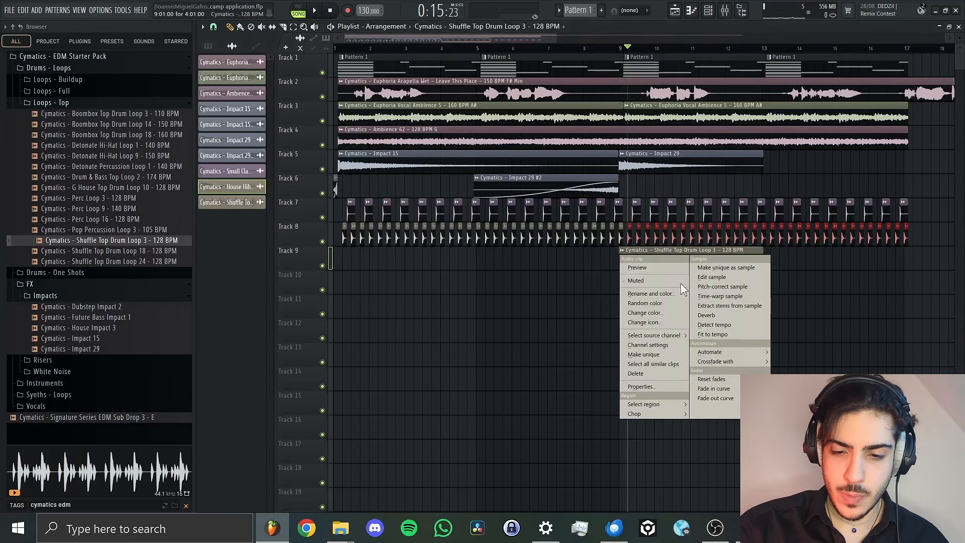
{"action": "left_click", "coordinate": [726, 336]}
{"action": "left_click", "coordinate": [492, 358]}
{"action": "key", "text": "Return"}
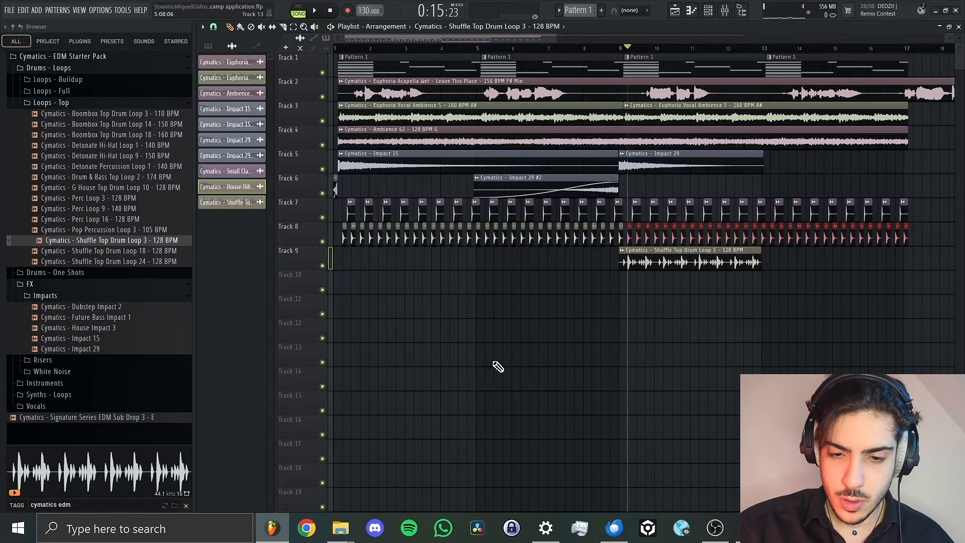
Shift the Track 9 drum loop slightly to align with the start of the third Pattern 1 clip, checking it by playback.
{"action": "key", "text": "space"}
{"action": "key", "text": "space"}
{"action": "mouse_move", "coordinate": [670, 261]}
{"action": "left_mouse_down"}
{"action": "mouse_move", "coordinate": [658, 275]}
{"action": "mouse_move", "coordinate": [656, 266]}
{"action": "left_mouse_up"}
{"action": "key", "text": "space"}
{"action": "key", "text": "space"}
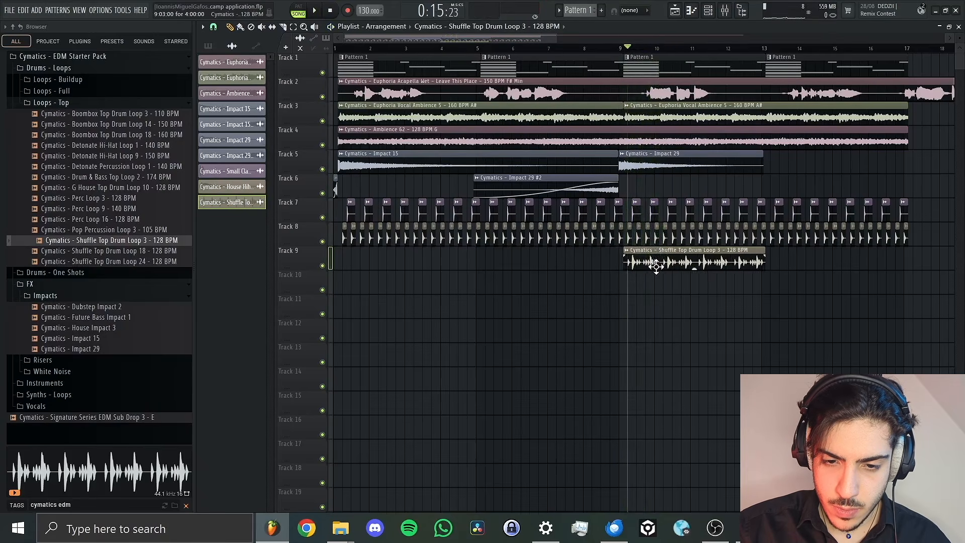
{"action": "key", "text": "space"}
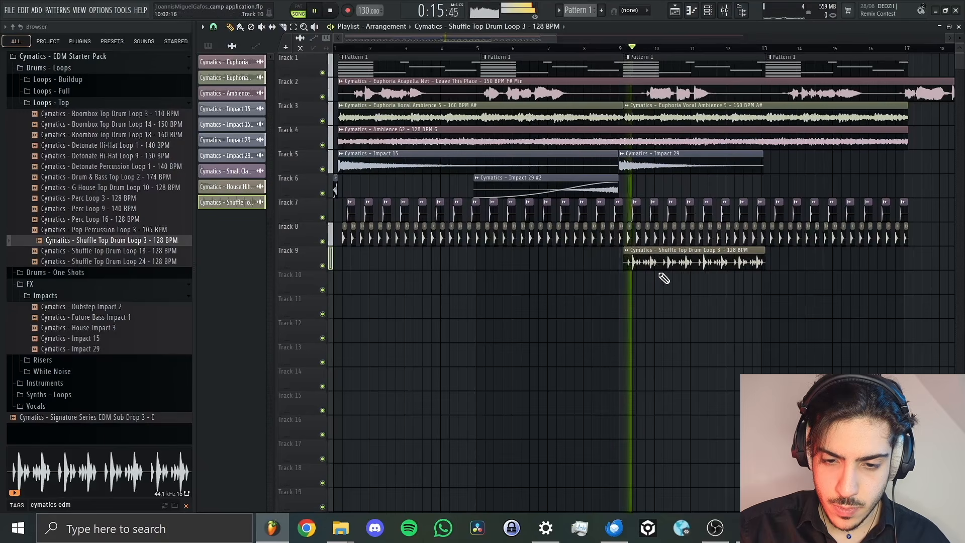
Add a second Shuffle Top Drum Loop 3 clip directly after the first on Track 9, filling up to bar 17, and listen.
{"action": "double_click", "coordinate": [659, 274]}
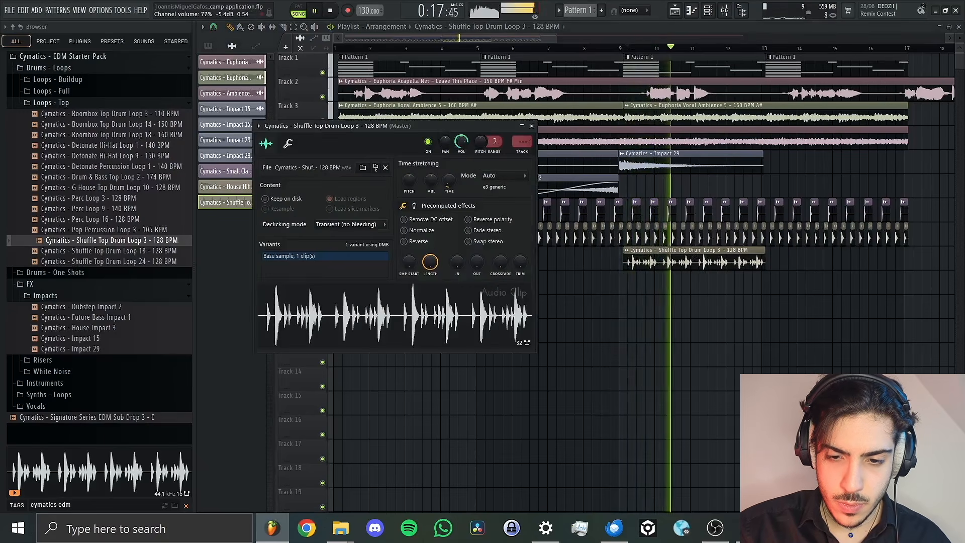
{"action": "left_click", "coordinate": [768, 274]}
{"action": "left_click_drag", "start_coordinate": [767, 274], "coordinate": [764, 270]}
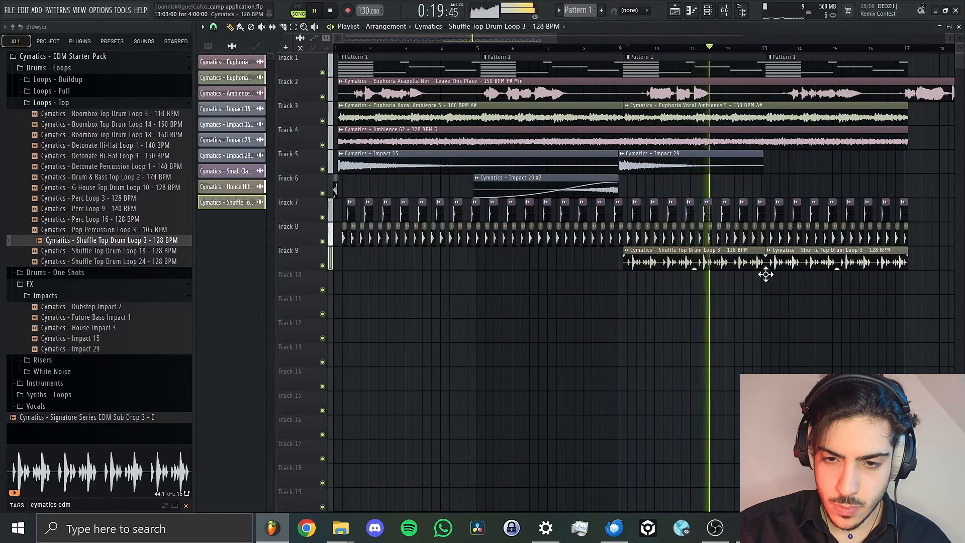
{"action": "left_click_drag", "start_coordinate": [555, 37], "coordinate": [744, 38]}
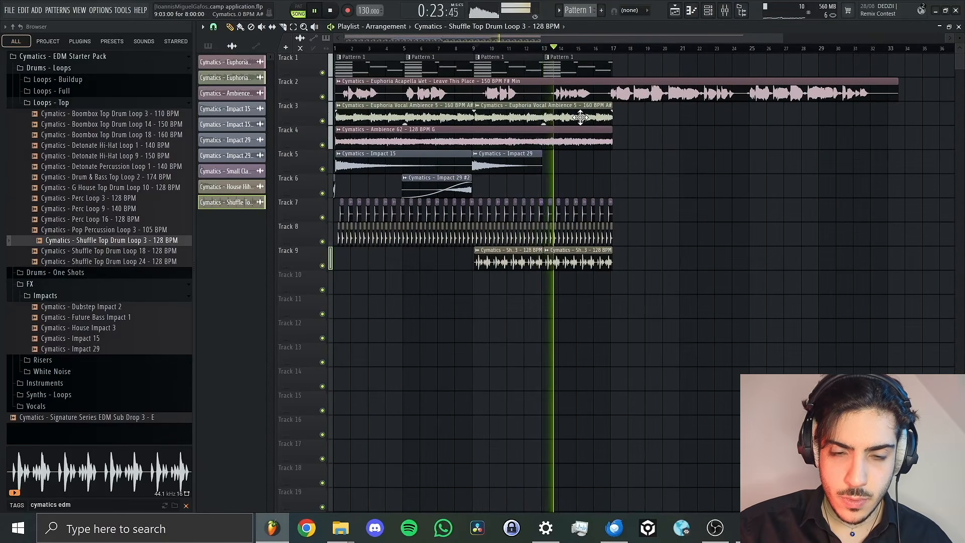
{"action": "left_click_drag", "start_coordinate": [527, 36], "coordinate": [462, 58]}
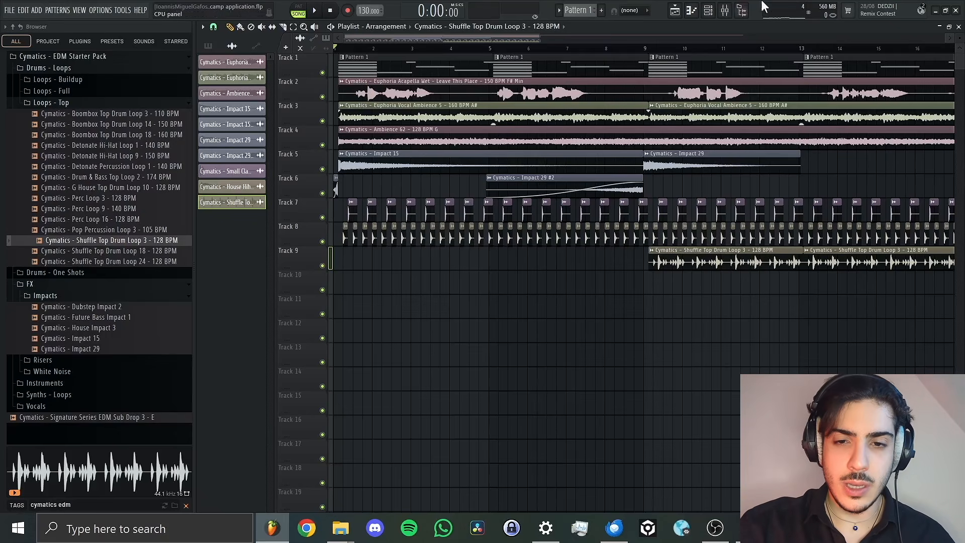
Show the unsorted channels in the channel rack and clone a Fabrik instrument channel, opening the new instance.
{"action": "left_click", "coordinate": [725, 10]}
{"action": "left_click", "coordinate": [454, 130]}
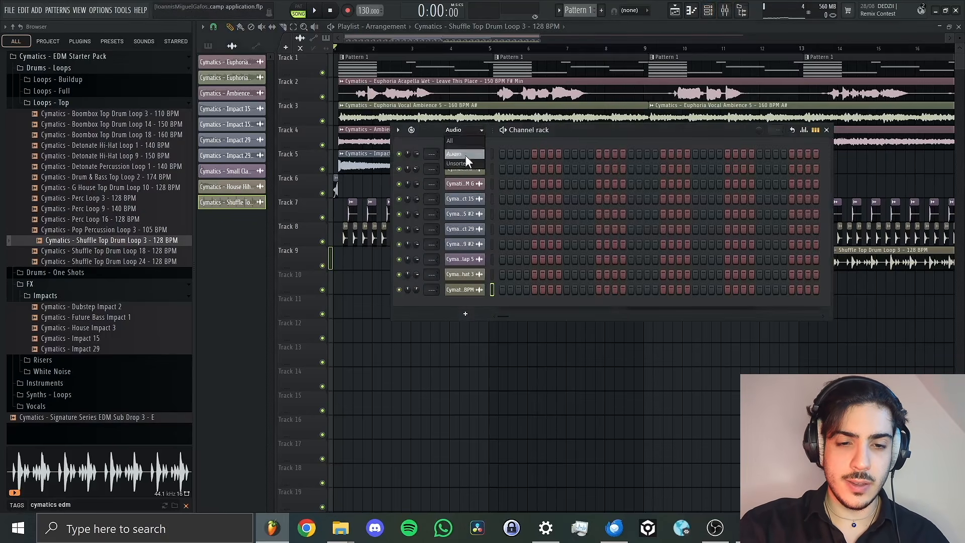
{"action": "left_click", "coordinate": [482, 187]}
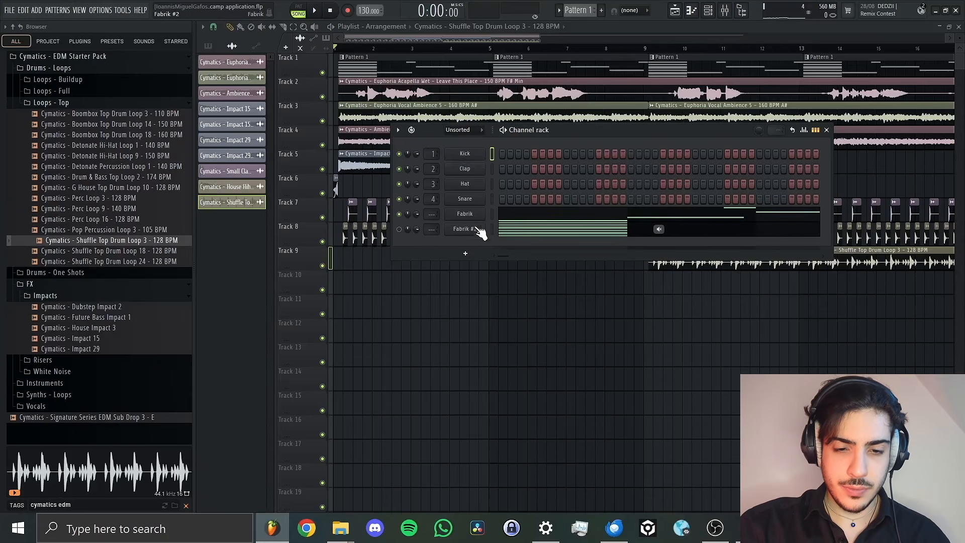
{"action": "right_click", "coordinate": [481, 231]}
{"action": "left_click", "coordinate": [502, 329]}
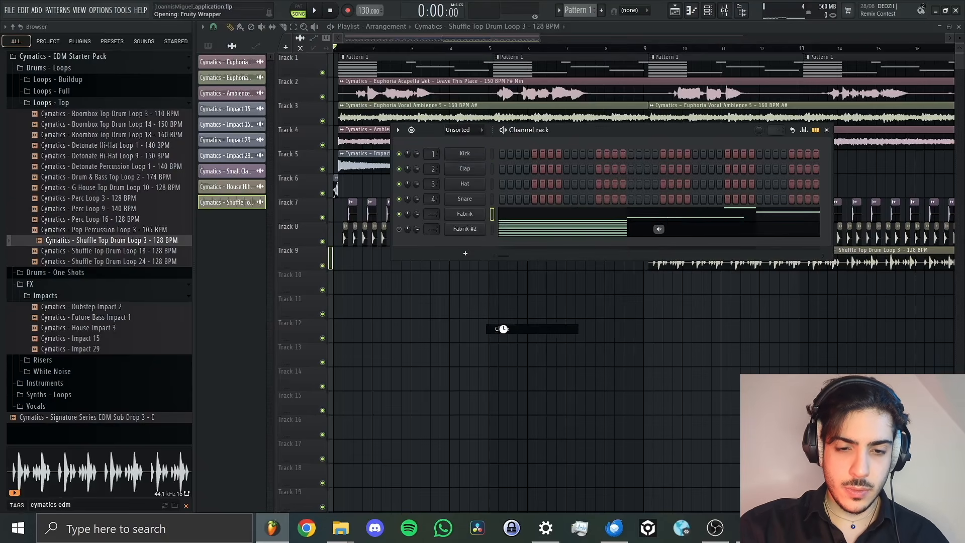
{"action": "left_click", "coordinate": [465, 229]}
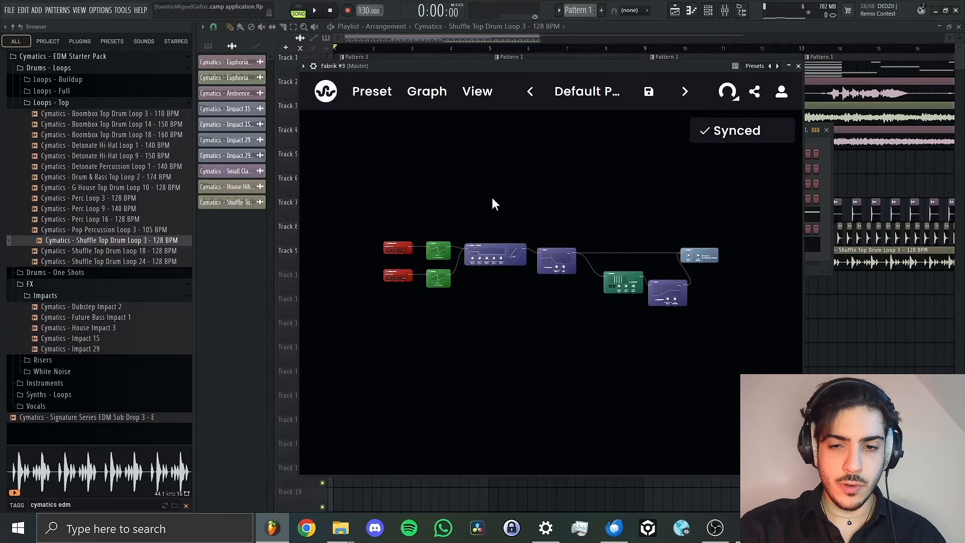
Filter the preset library of the new Fabrik instance to pluck sounds and load the online bored pluck preset.
{"action": "left_click", "coordinate": [327, 93]}
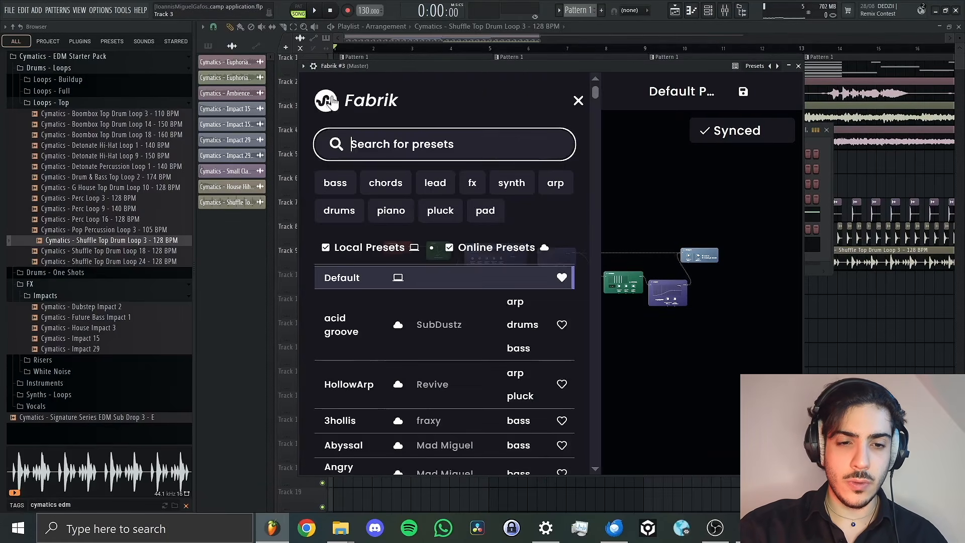
{"action": "left_click", "coordinate": [440, 212]}
{"action": "scroll", "coordinate": [392, 352], "scroll_direction": "down", "scroll_amount": 5}
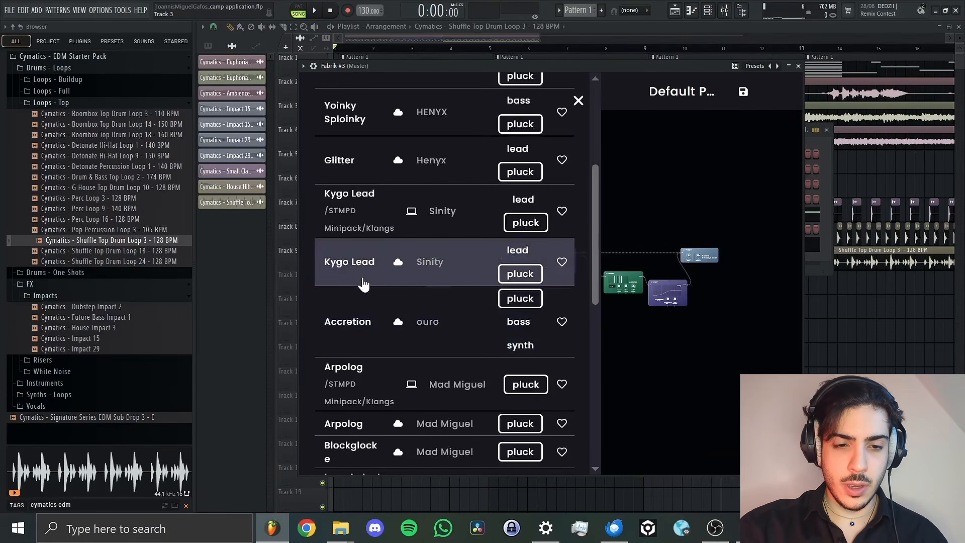
{"action": "scroll", "coordinate": [368, 290], "scroll_direction": "down", "scroll_amount": 6}
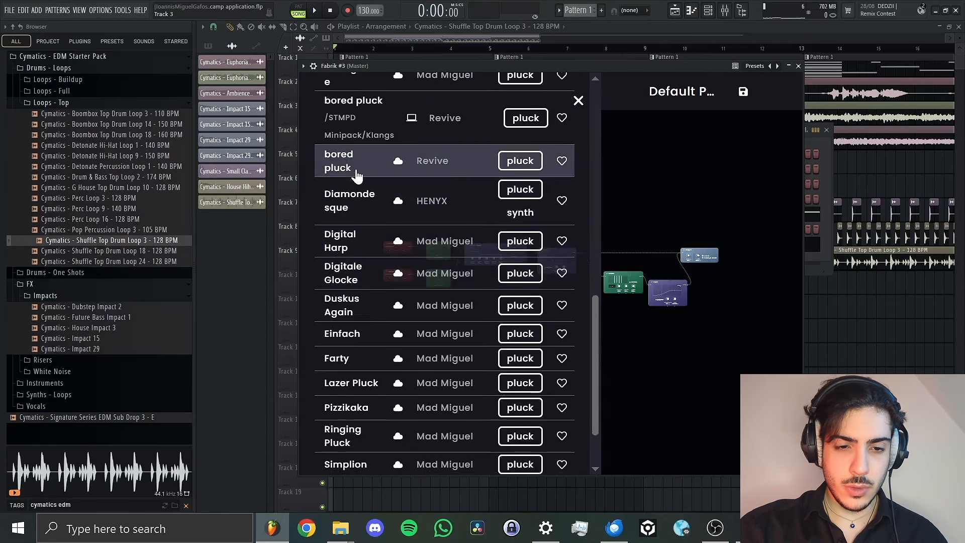
{"action": "left_click", "coordinate": [357, 173]}
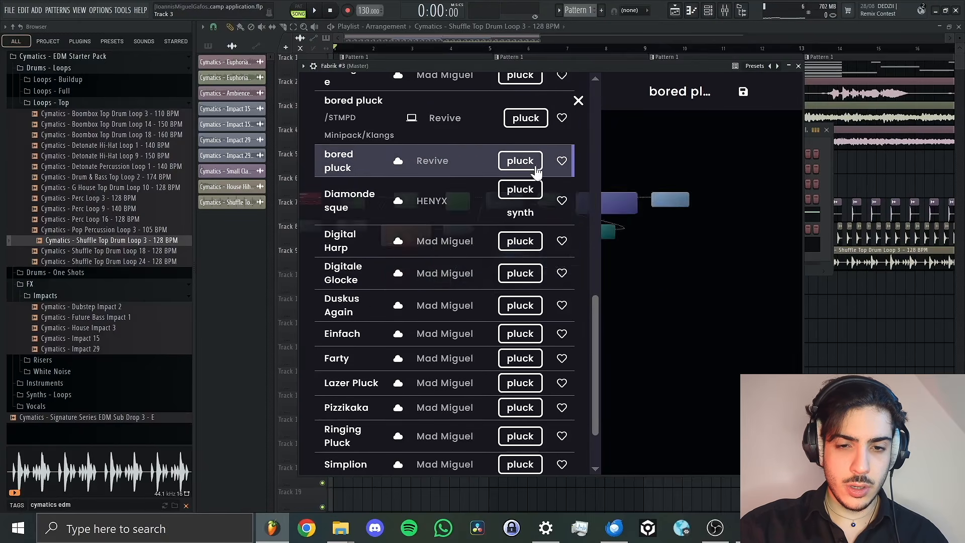
{"action": "left_click", "coordinate": [578, 101]}
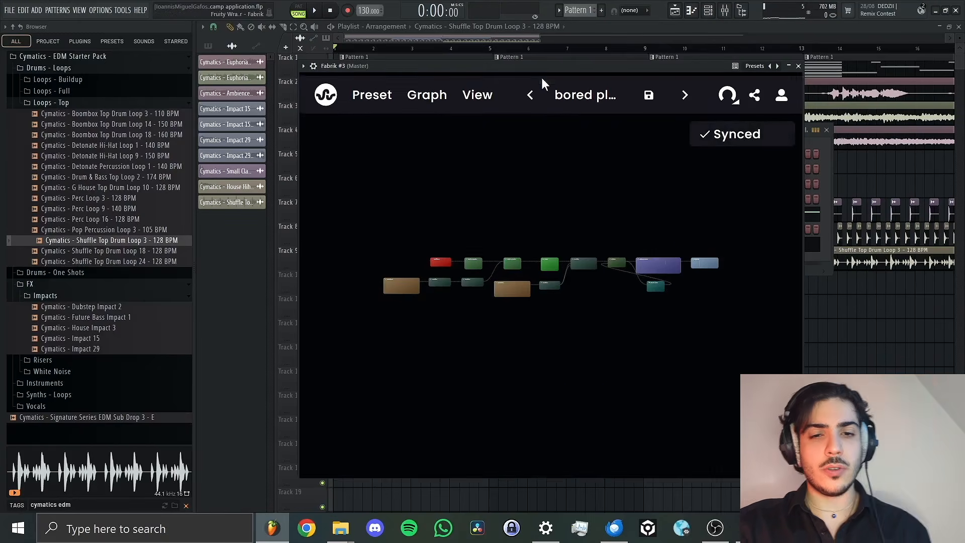
{"action": "left_click_drag", "start_coordinate": [541, 70], "coordinate": [588, 160]}
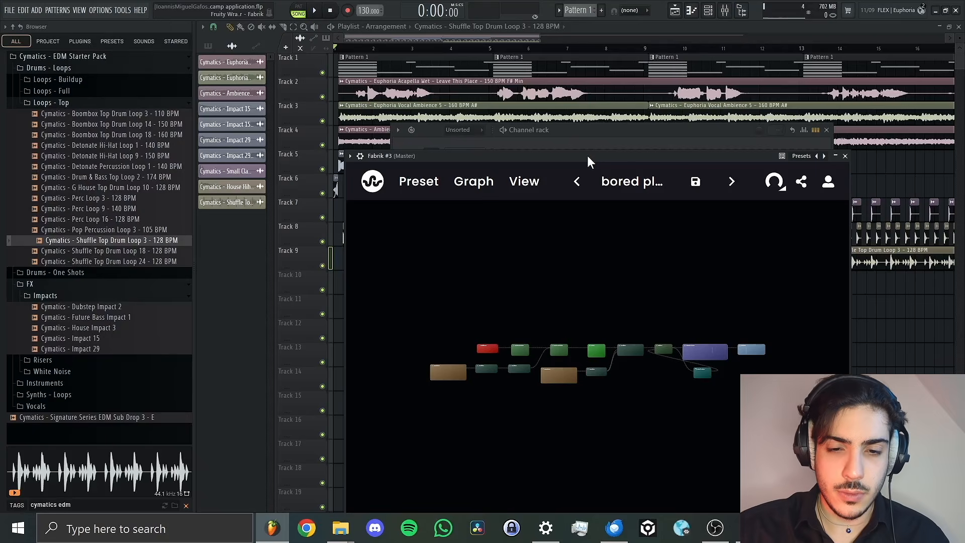
Audition the current sound, browse the pluck presets further and load the Diamondesque preset.
{"action": "key", "text": "c"}
{"action": "left_click", "coordinate": [407, 181]}
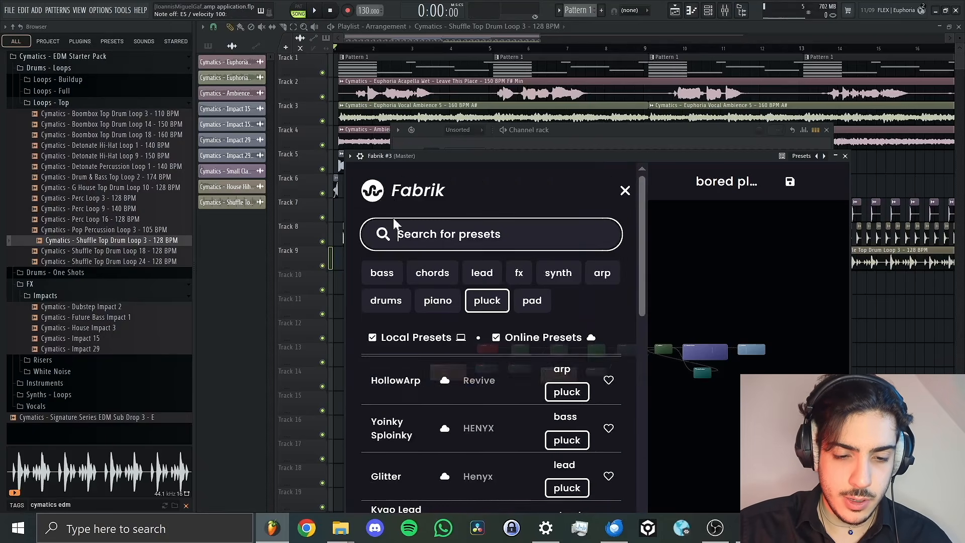
{"action": "scroll", "coordinate": [442, 372], "scroll_direction": "down", "scroll_amount": 5}
{"action": "scroll", "coordinate": [427, 369], "scroll_direction": "down", "scroll_amount": 3}
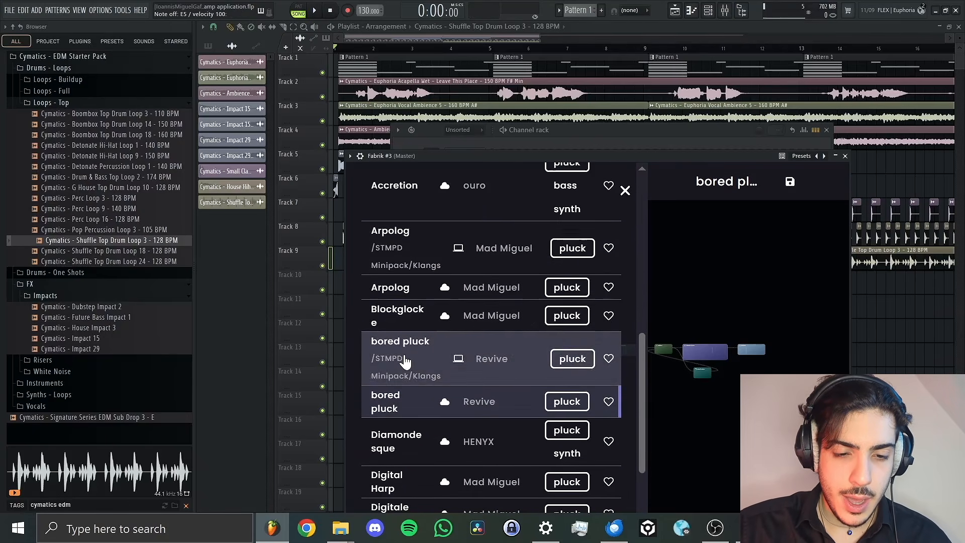
{"action": "scroll", "coordinate": [408, 370], "scroll_direction": "down", "scroll_amount": 3}
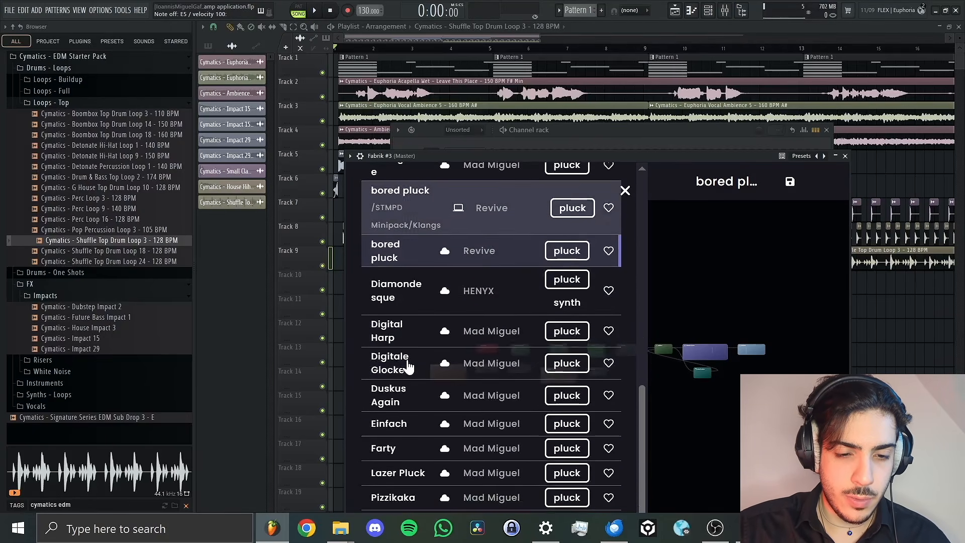
{"action": "scroll", "coordinate": [405, 302], "scroll_direction": "up", "scroll_amount": 2}
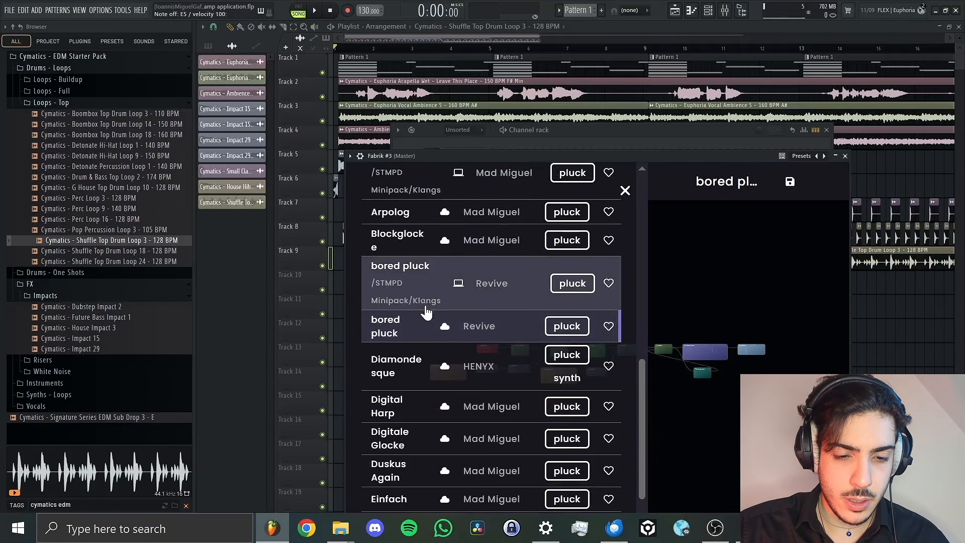
{"action": "scroll", "coordinate": [422, 317], "scroll_direction": "down", "scroll_amount": 3}
{"action": "scroll", "coordinate": [412, 375], "scroll_direction": "up", "scroll_amount": 3}
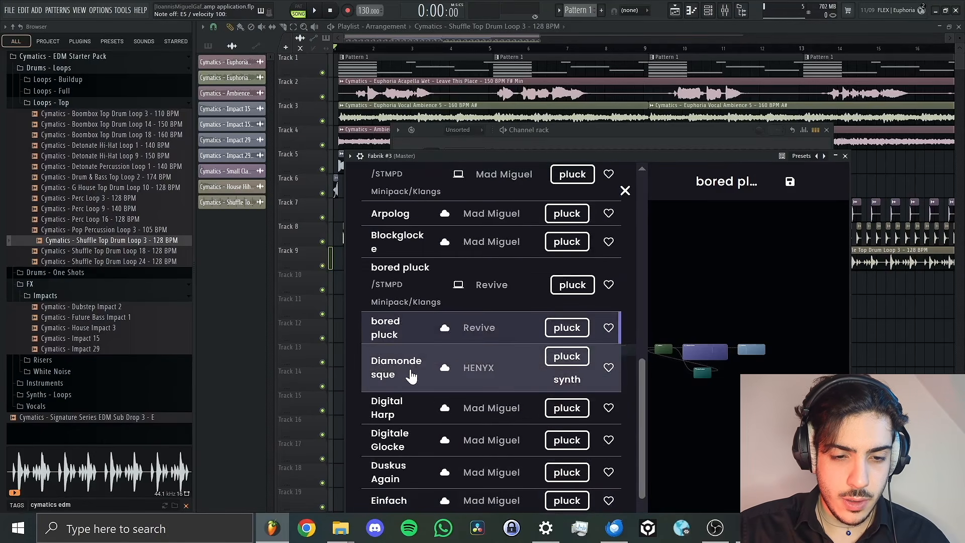
{"action": "left_click", "coordinate": [412, 376]}
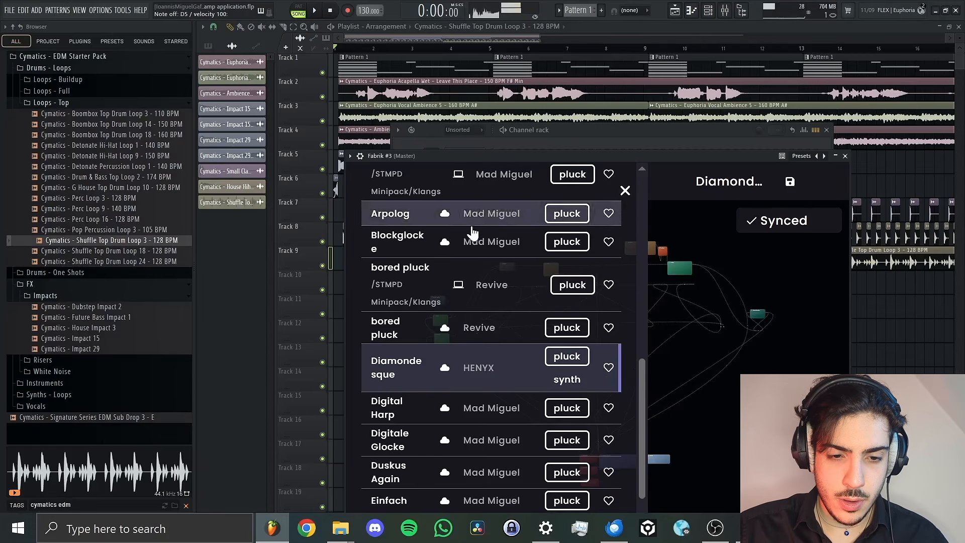
Load the online Arpolog pluck preset in Fabrik #3 and return to the playlist.
{"action": "scroll", "coordinate": [405, 300], "scroll_direction": "up", "scroll_amount": 2}
{"action": "left_click", "coordinate": [390, 292]}
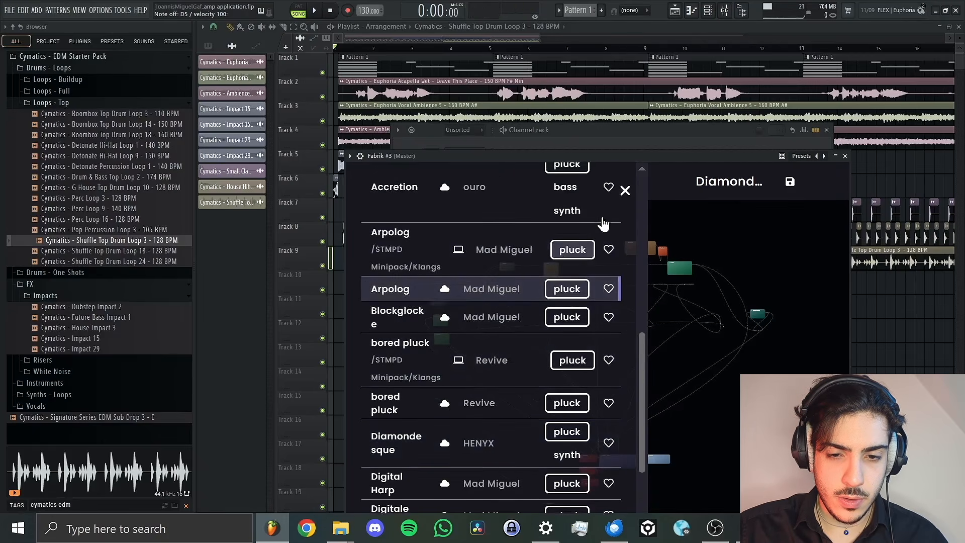
{"action": "left_click", "coordinate": [626, 191]}
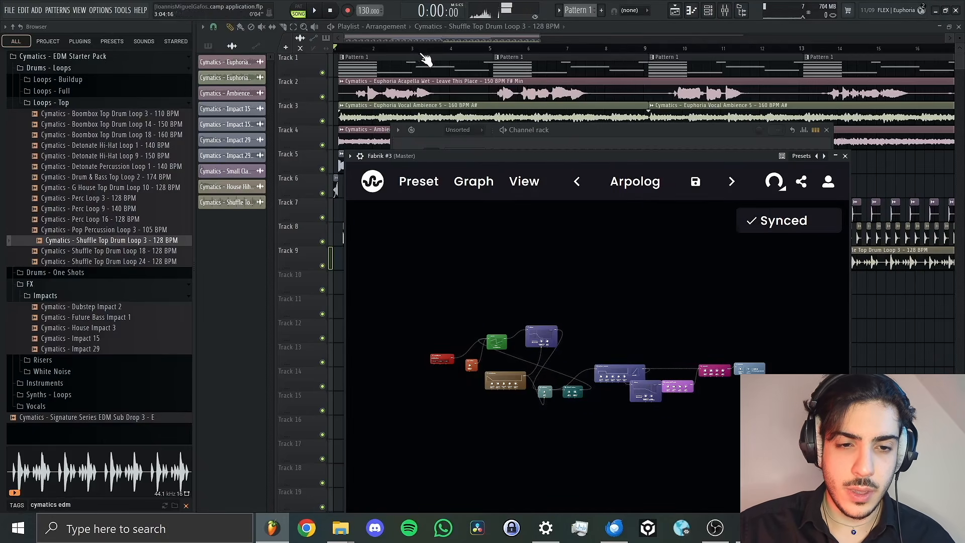
{"action": "left_click", "coordinate": [269, 47]}
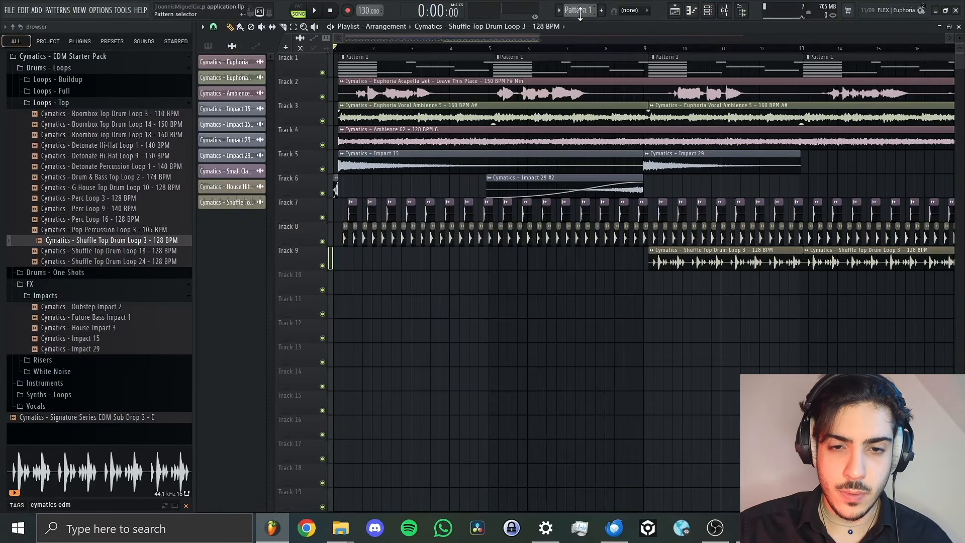
Select Pattern 2, place its clip at the start of Track 9, and open the Fabrik #3 piano roll, playing briefly.
{"action": "left_click_drag", "start_coordinate": [580, 11], "coordinate": [581, 5]}
{"action": "left_click", "coordinate": [347, 263]}
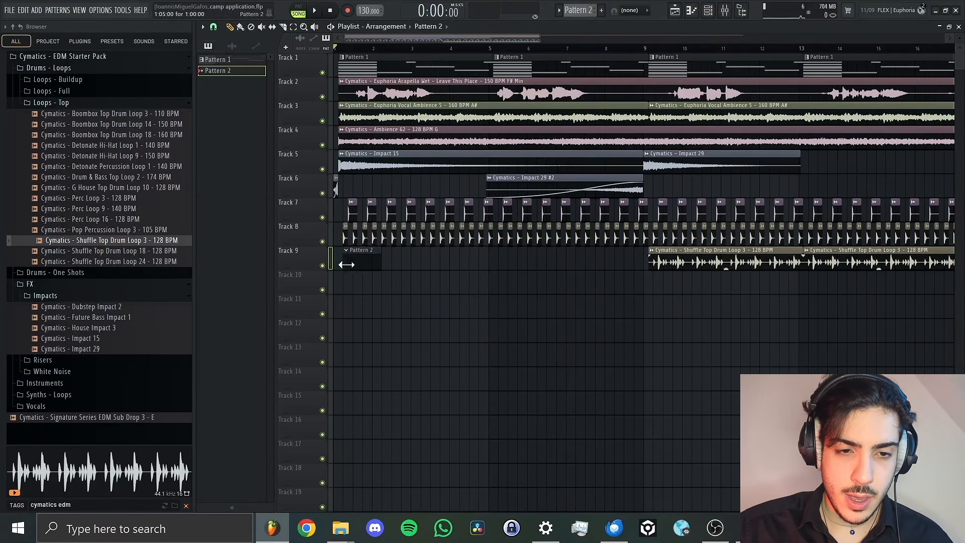
{"action": "left_click_drag", "start_coordinate": [358, 261], "coordinate": [354, 264]}
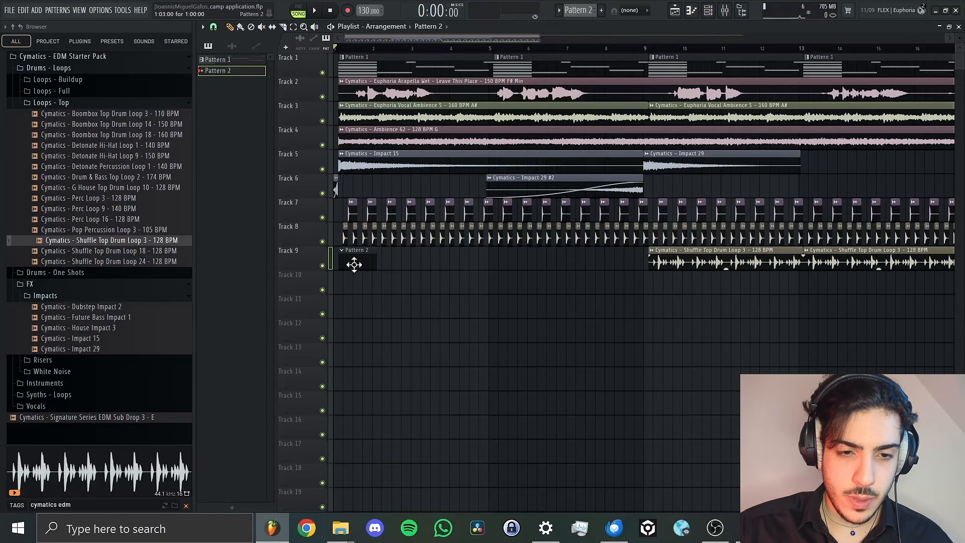
{"action": "left_click", "coordinate": [701, 11]}
{"action": "key", "text": "space"}
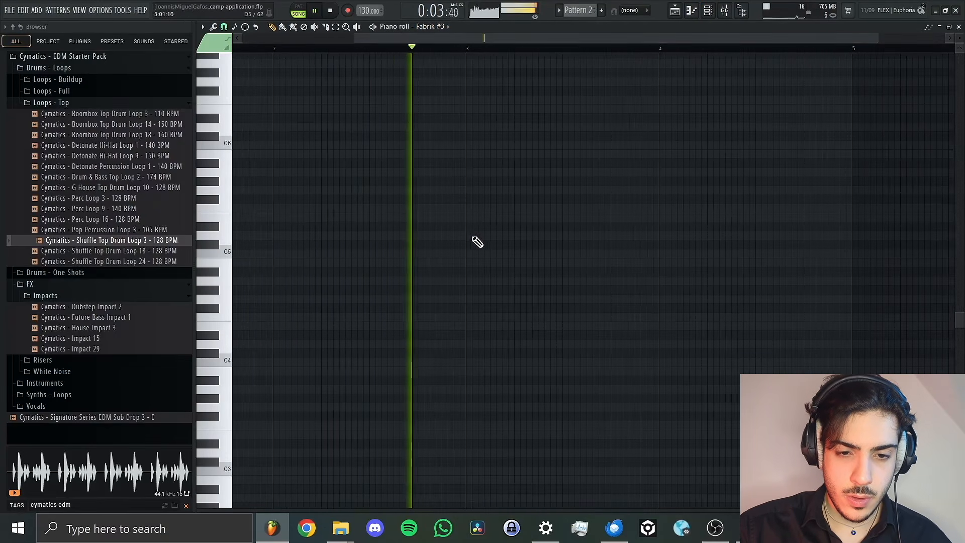
{"action": "key", "text": "space"}
Check the Fabrik channels in the channel rack and open the Fabrik notes of the first Pattern 1 clip in the piano roll.
{"action": "left_click", "coordinate": [708, 10]}
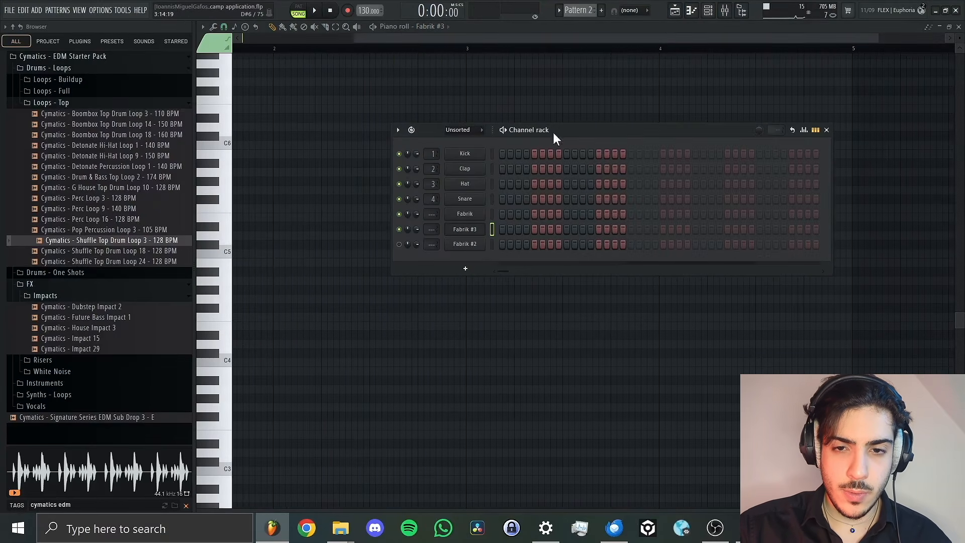
{"action": "left_click", "coordinate": [677, 8]}
{"action": "double_click", "coordinate": [379, 74]}
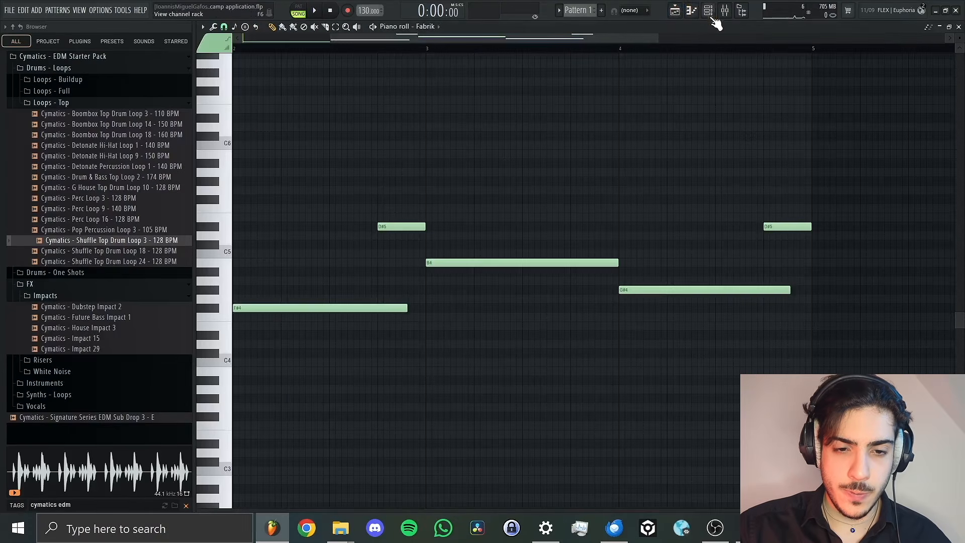
{"action": "left_click", "coordinate": [709, 11]}
{"action": "right_click", "coordinate": [470, 247]}
{"action": "key", "text": "Escape"}
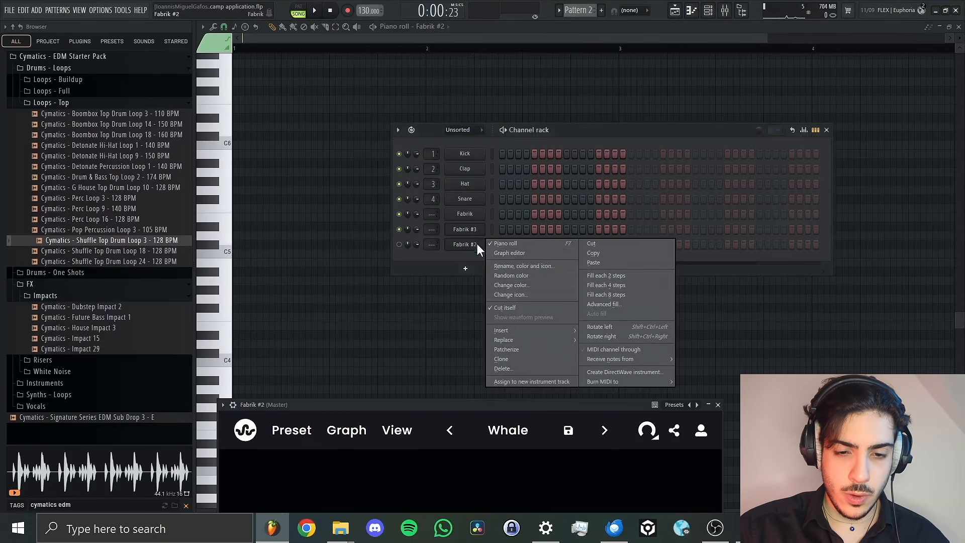
{"action": "mouse_move", "coordinate": [520, 342]}
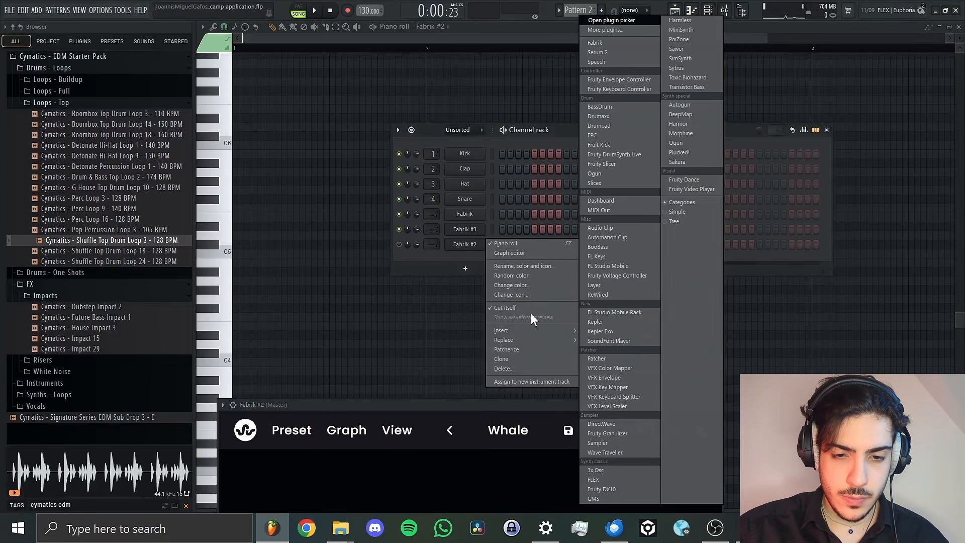
{"action": "left_click", "coordinate": [675, 10]}
{"action": "double_click", "coordinate": [372, 68]}
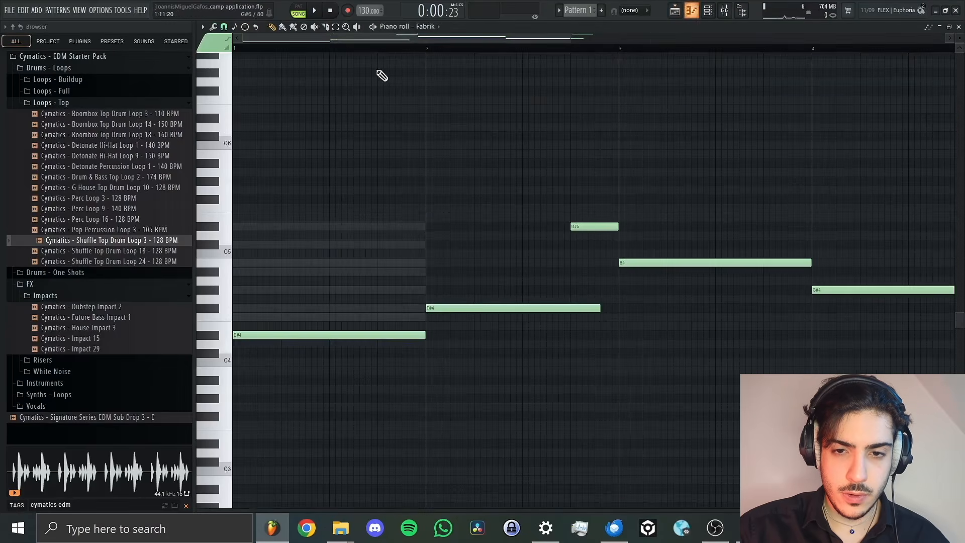
Copy the Fabrik #2 channel's notes from Pattern 1 and paste them into the same channel in Pattern 2.
{"action": "left_click", "coordinate": [693, 11]}
{"action": "left_click", "coordinate": [466, 268]}
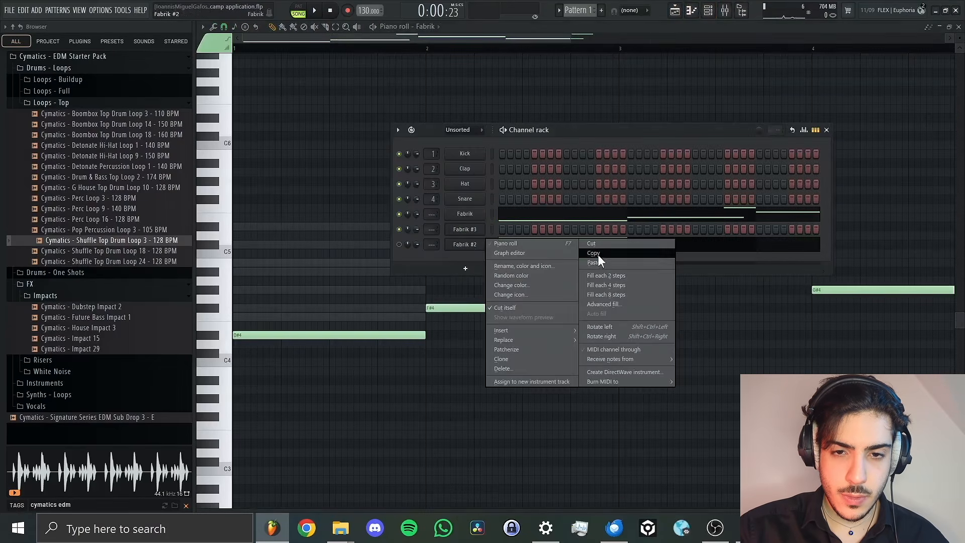
{"action": "key", "text": "Escape"}
{"action": "scroll", "coordinate": [579, 10], "scroll_direction": "up", "scroll_amount": 1}
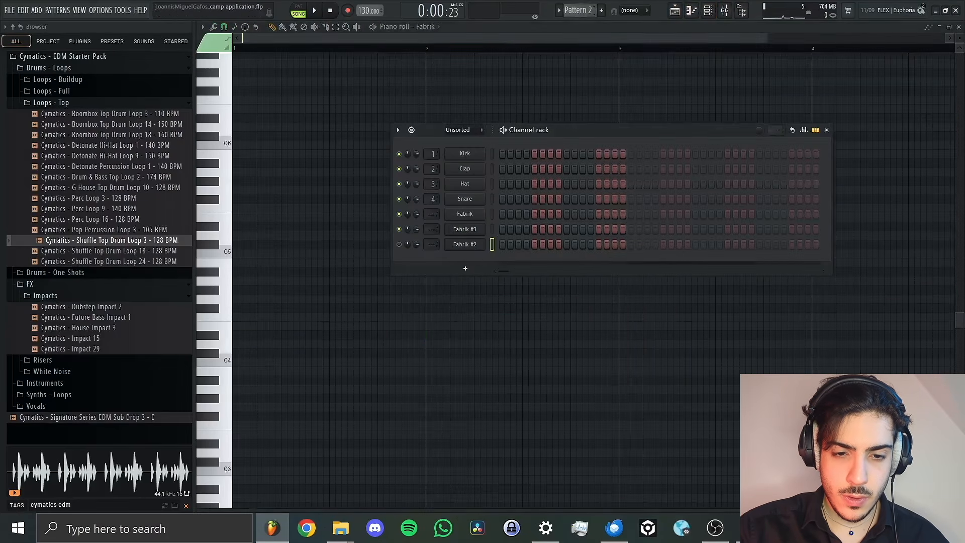
{"action": "right_click", "coordinate": [472, 247]}
{"action": "left_click", "coordinate": [594, 262]}
In Pattern 2's Fabrik #3 notes, add F#4 and F4 on beats 3 and 4 of bar 3, and D#4 at the start of bar 4.
{"action": "left_click", "coordinate": [475, 229]}
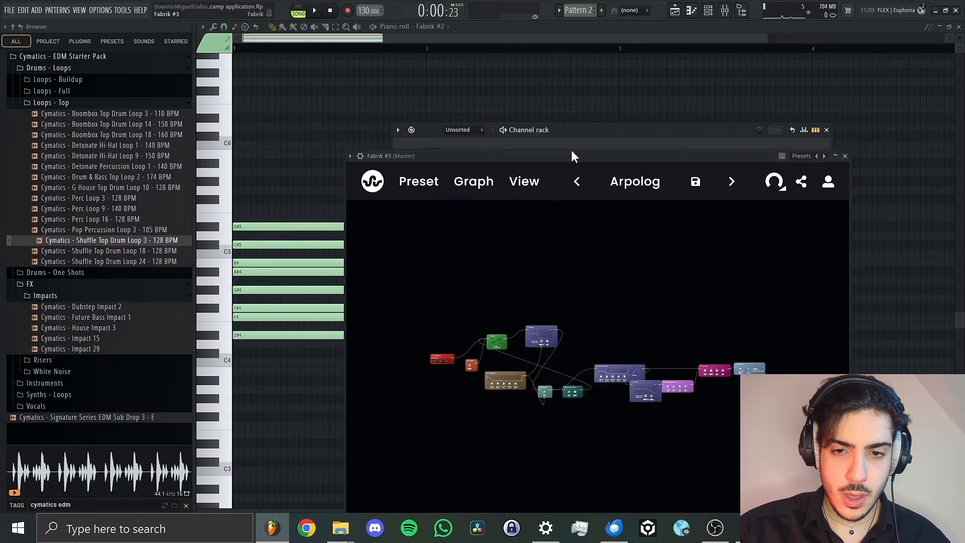
{"action": "left_click", "coordinate": [692, 11]}
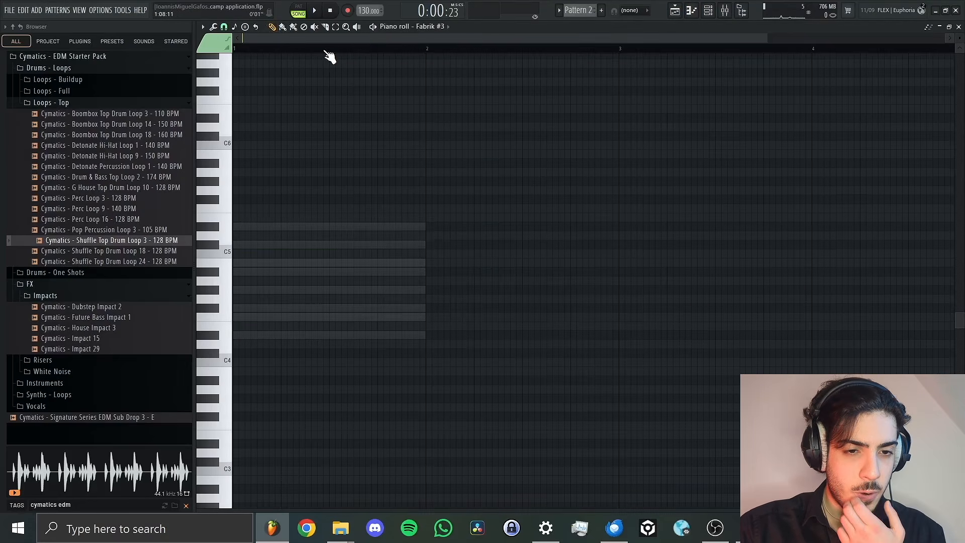
{"action": "key", "text": "space"}
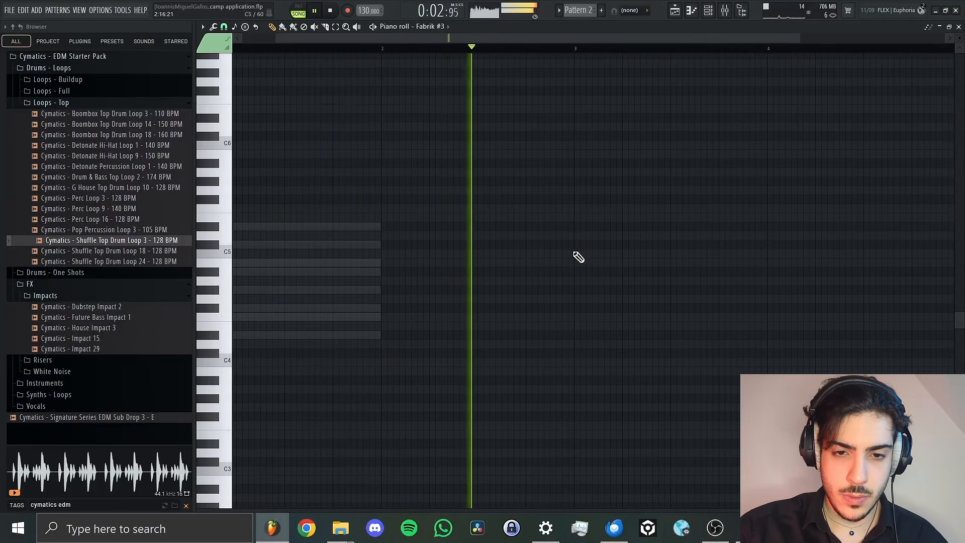
{"action": "key", "text": "space"}
{"action": "mouse_move", "coordinate": [598, 218]}
{"action": "left_mouse_down"}
{"action": "mouse_move", "coordinate": [602, 199]}
{"action": "mouse_move", "coordinate": [590, 306]}
{"action": "mouse_move", "coordinate": [615, 310]}
{"action": "left_mouse_up"}
{"action": "key", "text": "space"}
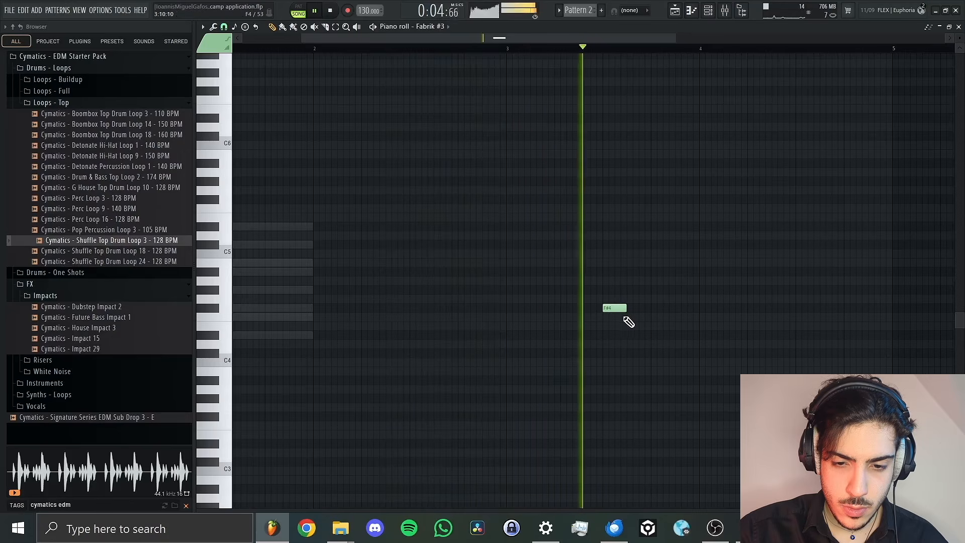
{"action": "left_click", "coordinate": [653, 317]}
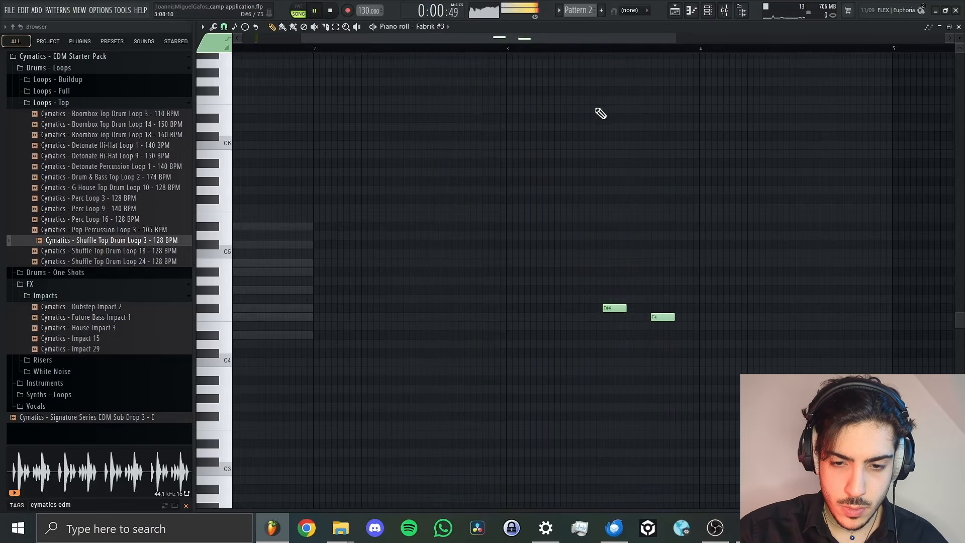
{"action": "left_click", "coordinate": [704, 326]}
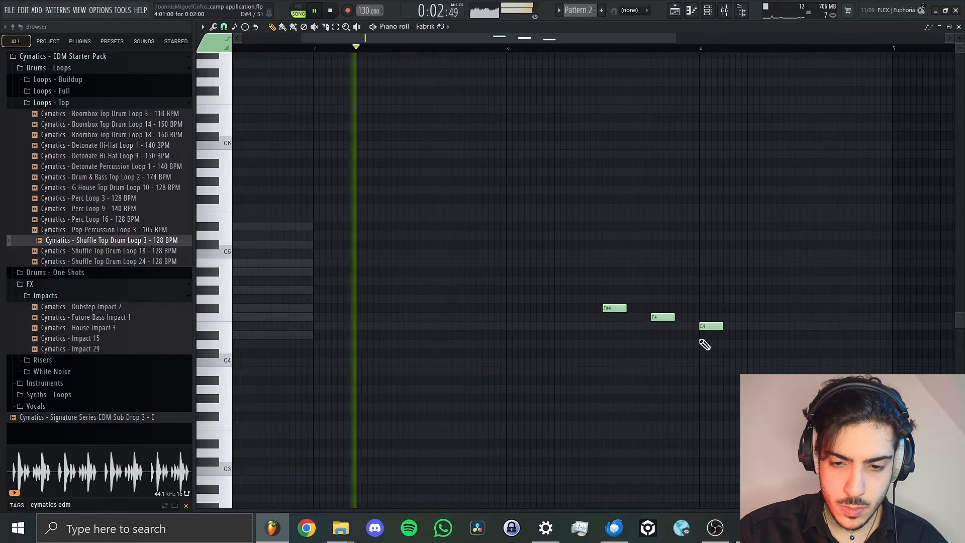
{"action": "left_click_drag", "start_coordinate": [715, 335], "coordinate": [720, 347]}
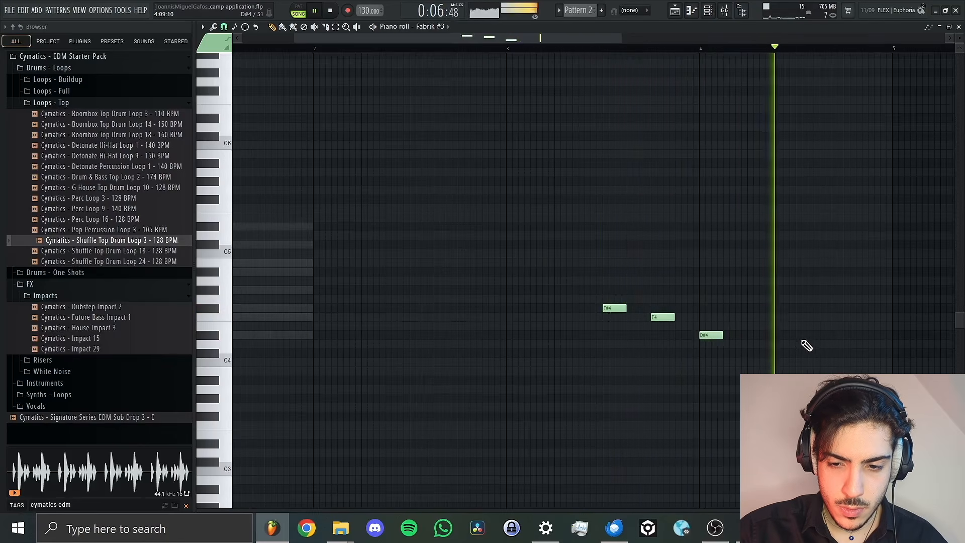
Add a C#4 note just before bar 4, plus F4 and C#4 on beats 3 and 4 of bar 4, and play the melody.
{"action": "left_click", "coordinate": [680, 345]}
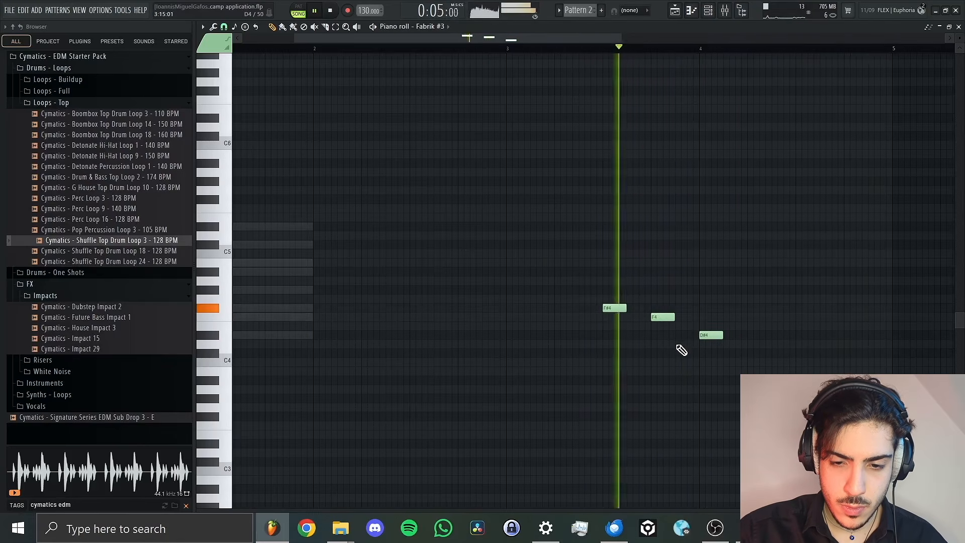
{"action": "left_click_drag", "start_coordinate": [677, 352], "coordinate": [686, 353]}
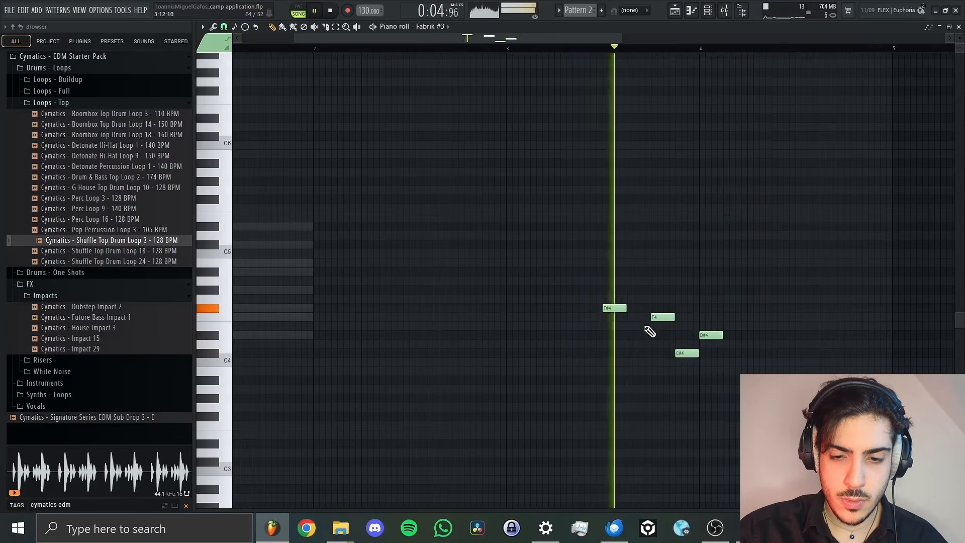
{"action": "key", "text": "space"}
{"action": "mouse_move", "coordinate": [800, 318]}
{"action": "left_mouse_down"}
{"action": "mouse_move", "coordinate": [798, 330]}
{"action": "mouse_move", "coordinate": [798, 317]}
{"action": "left_mouse_up"}
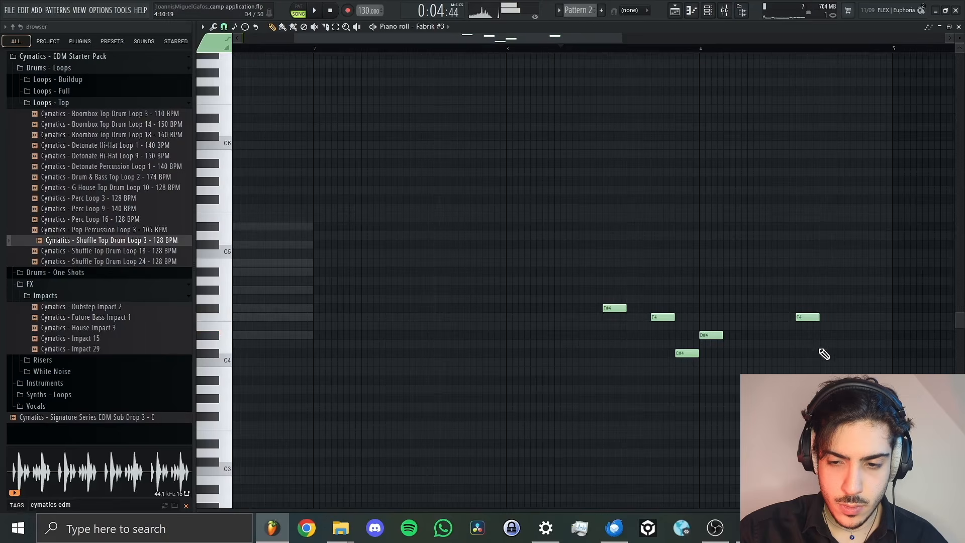
{"action": "left_click", "coordinate": [849, 353]}
{"action": "key", "text": "space"}
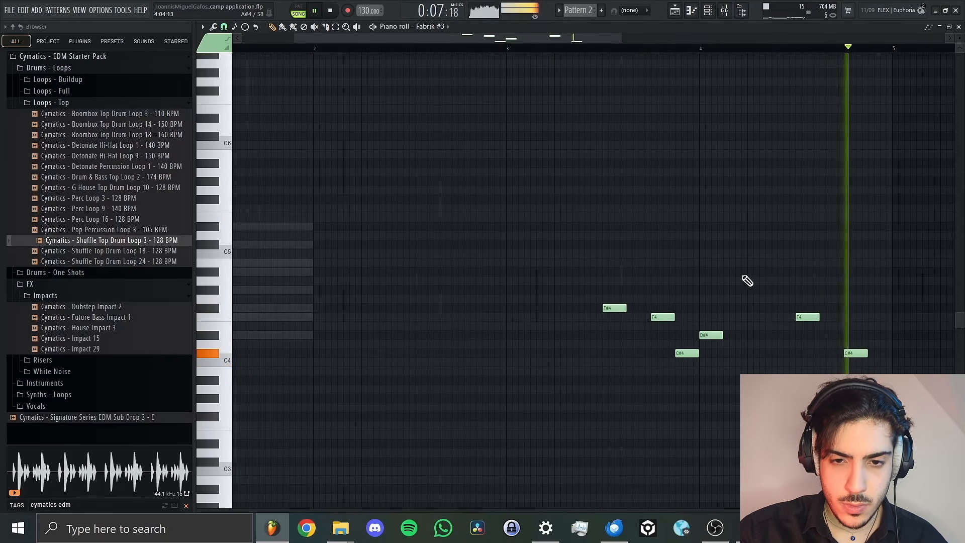
Lengthen the F#4, D#4, bar-4 F4 and last C#4 notes to close the melody's gaps up to bar 5, and play it back.
{"action": "left_click_drag", "start_coordinate": [505, 39], "coordinate": [648, 39]}
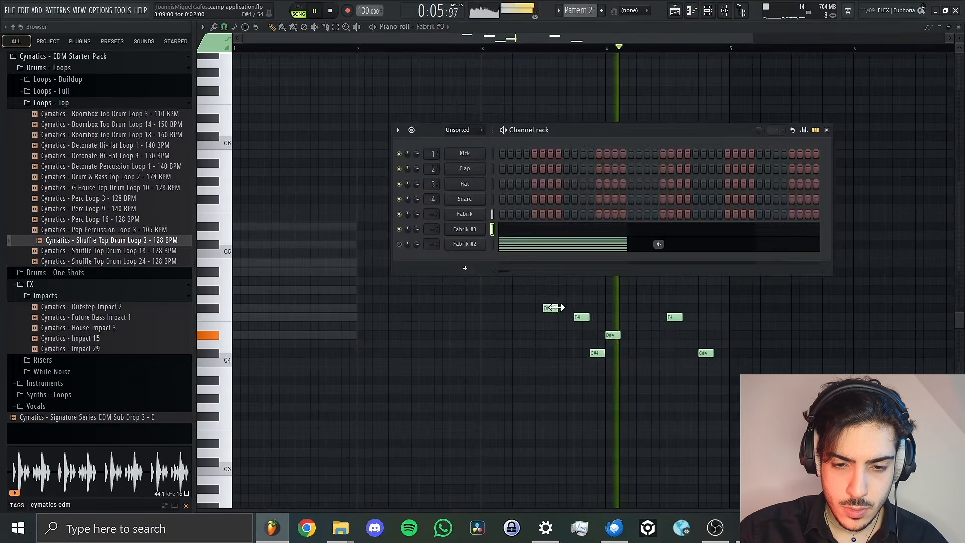
{"action": "key", "text": "F6"}
{"action": "left_click_drag", "start_coordinate": [557, 307], "coordinate": [573, 308]}
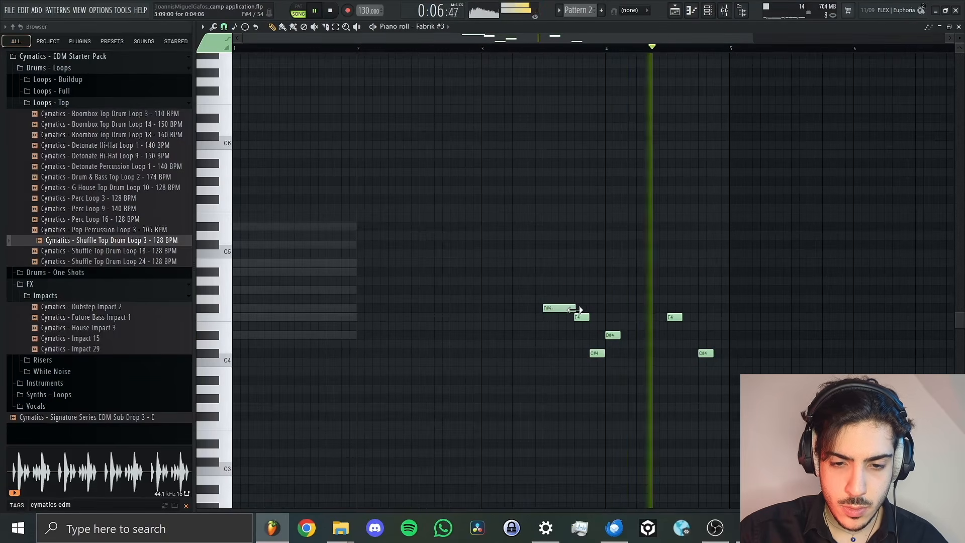
{"action": "left_click_drag", "start_coordinate": [620, 335], "coordinate": [731, 353]}
{"action": "key", "text": "space"}
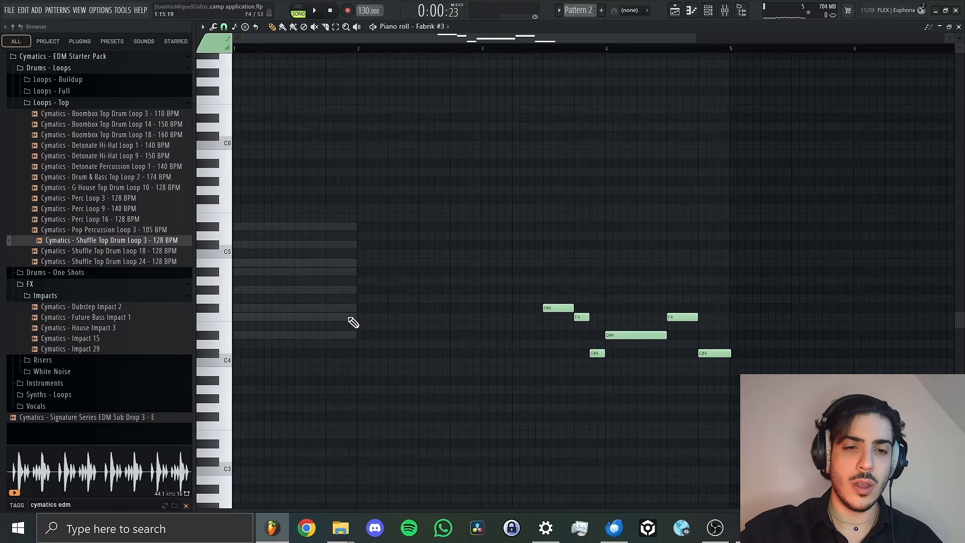
{"action": "key", "text": "space"}
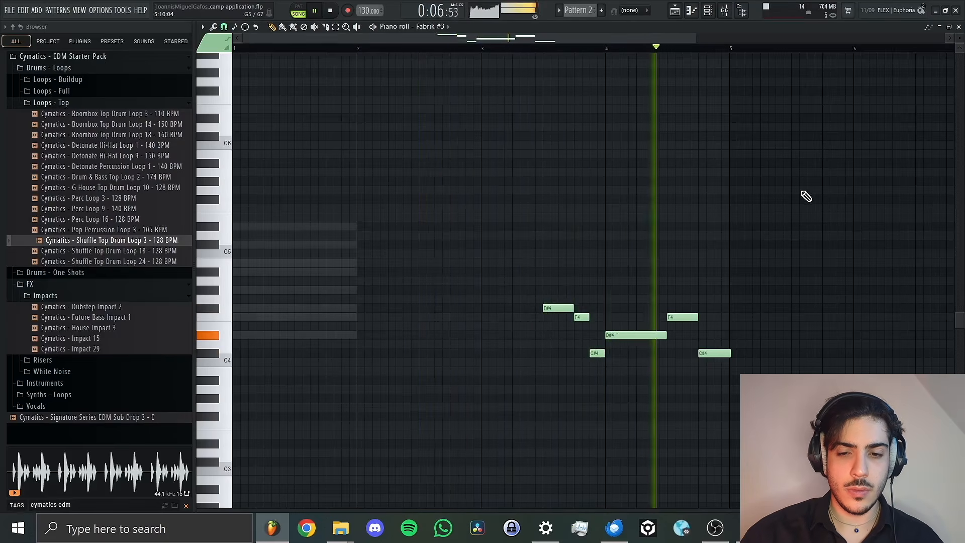
{"action": "key", "text": "space"}
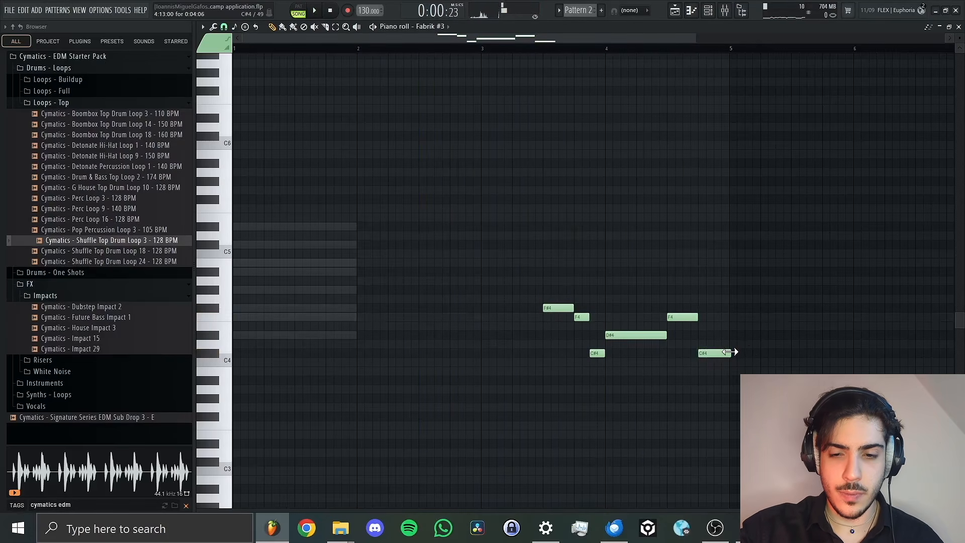
Place a Pattern 2 clip at bar 5 on Track 10 of the playlist and make it unique as Pattern 3.
{"action": "left_click", "coordinate": [706, 12]}
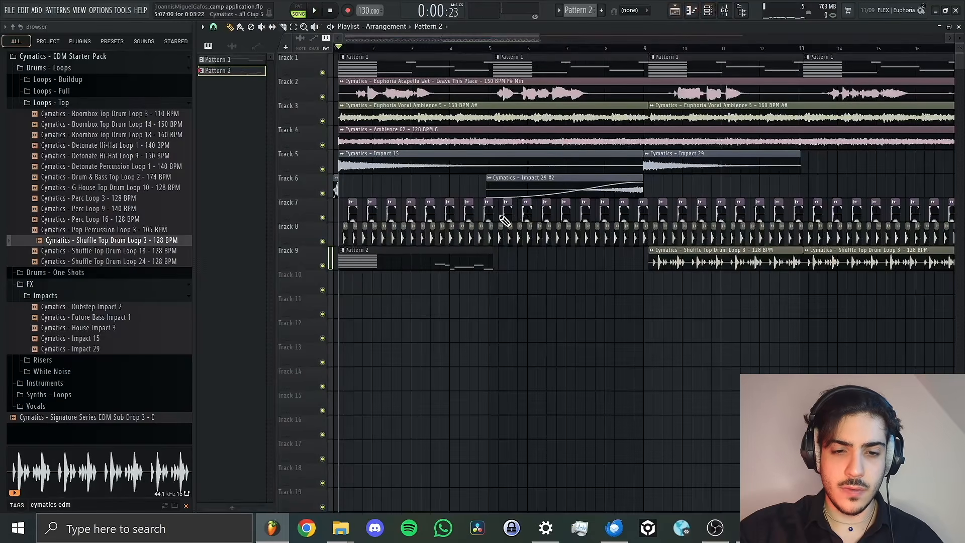
{"action": "left_click", "coordinate": [495, 285]}
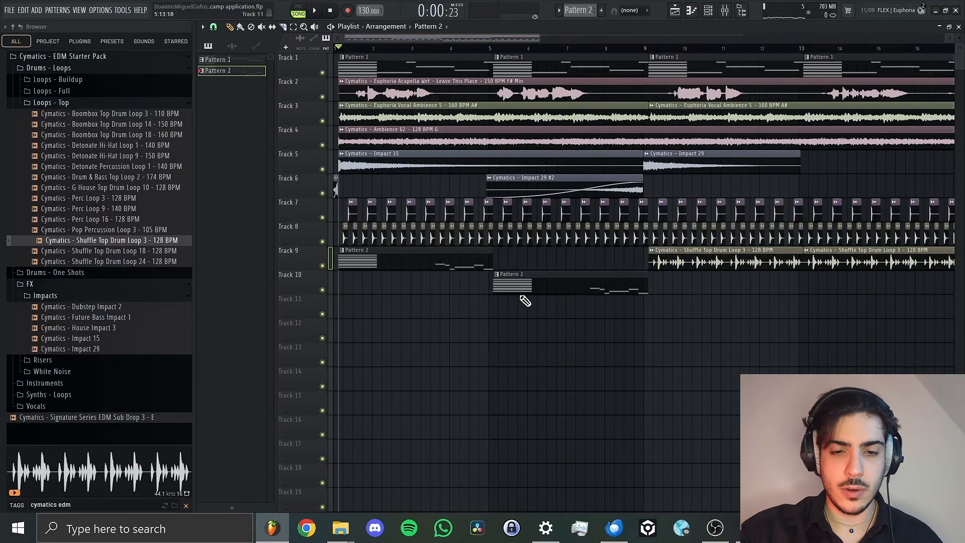
{"action": "left_click", "coordinate": [504, 49]}
{"action": "key", "text": "space"}
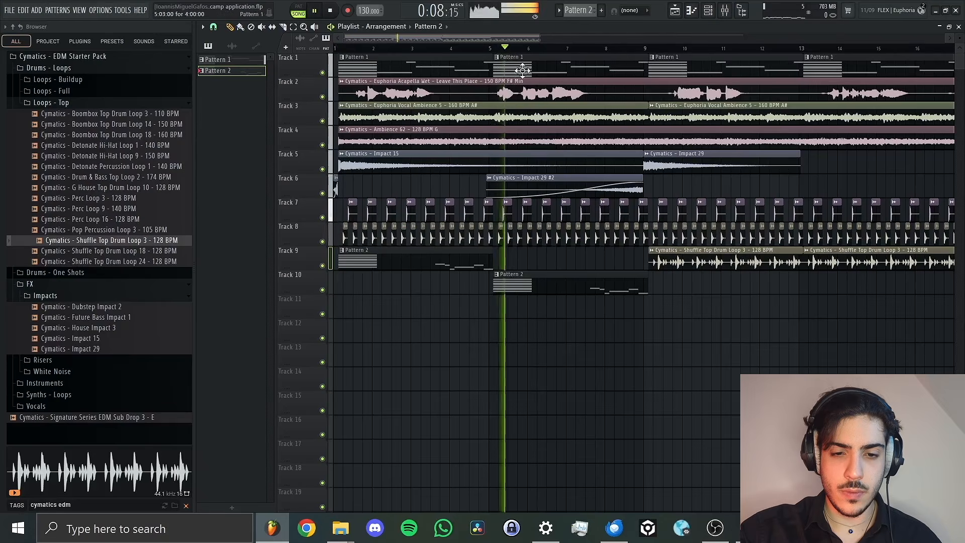
{"action": "left_click", "coordinate": [498, 274]}
{"action": "left_click", "coordinate": [523, 371]}
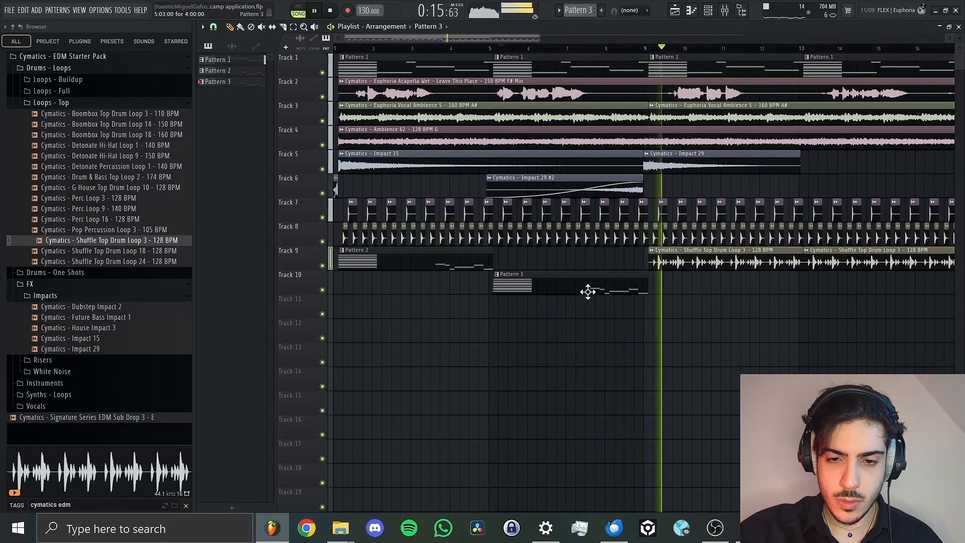
Shift the Impact 29 clip on Track 5 to start at bar 9 and the Impact 29 #2 clip on Track 6 to end there.
{"action": "key", "text": "space"}
{"action": "left_click_drag", "start_coordinate": [667, 159], "coordinate": [671, 159]}
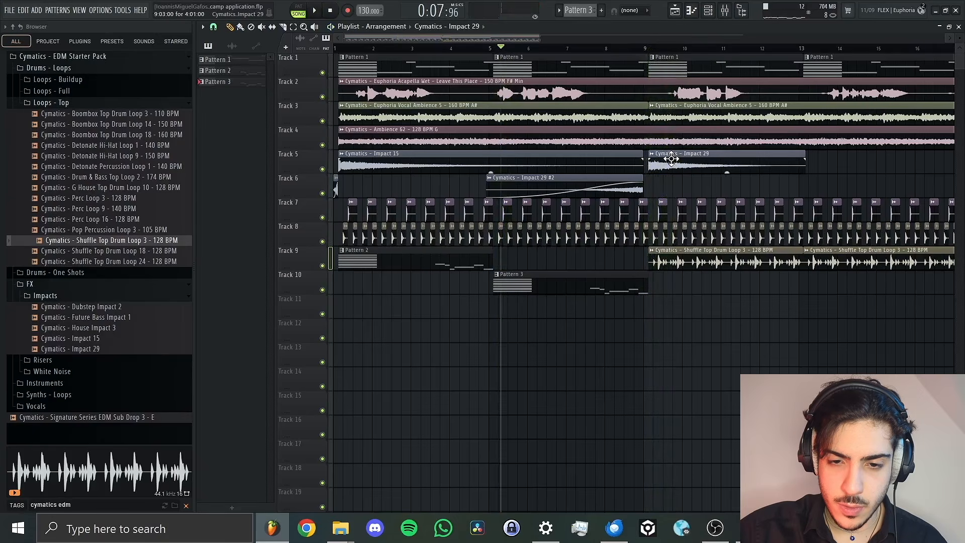
{"action": "left_click_drag", "start_coordinate": [625, 180], "coordinate": [630, 180]}
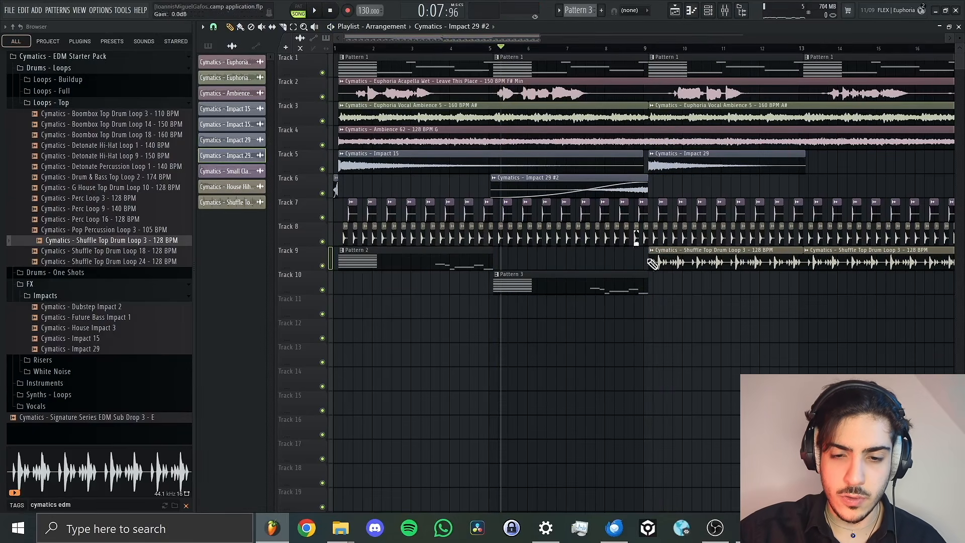
In Pattern 3's Fabrik #3 melody, raise the short C#4 note before bar 4 to A#4 and listen to the change.
{"action": "left_click", "coordinate": [587, 287]}
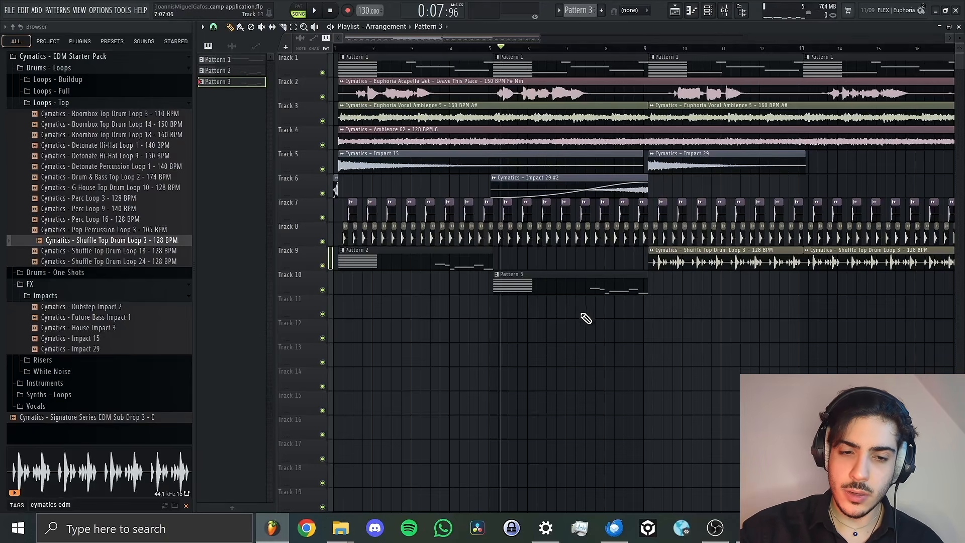
{"action": "double_click", "coordinate": [553, 286]}
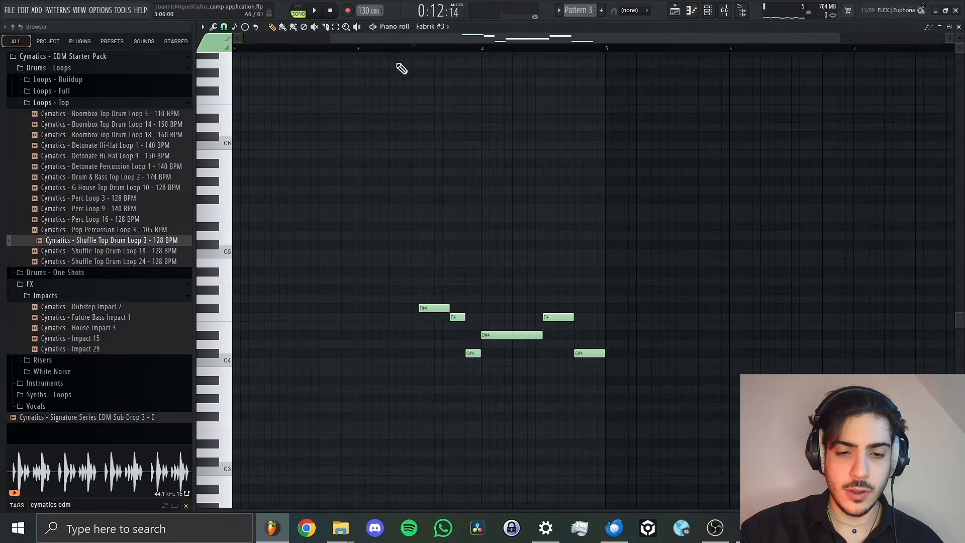
{"action": "key", "text": "space"}
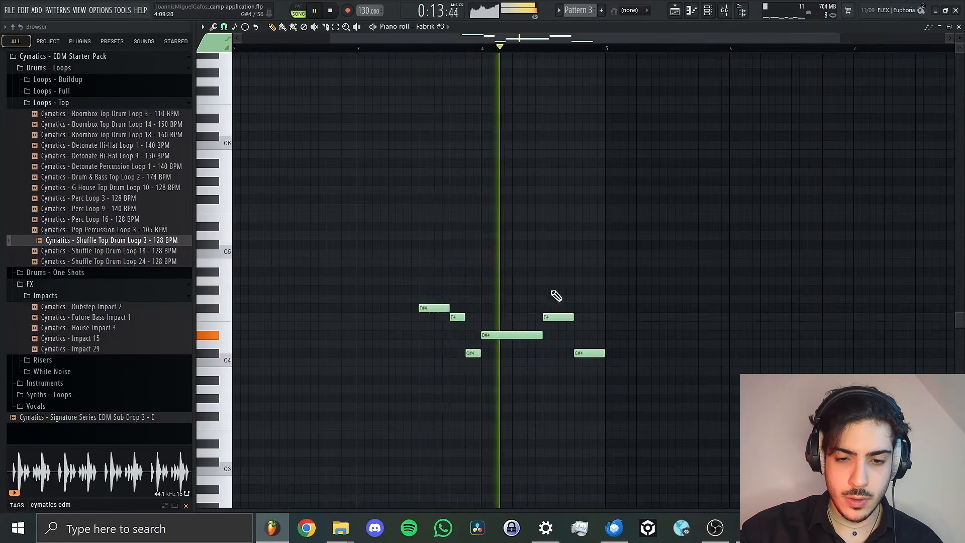
{"action": "key", "text": "space"}
{"action": "key", "text": "space"}
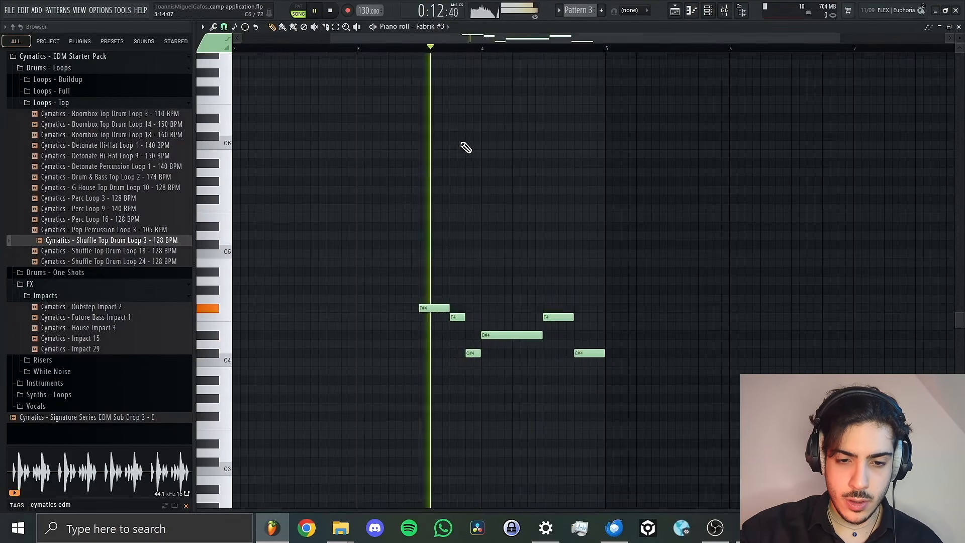
{"action": "key", "text": "space"}
{"action": "left_click_drag", "start_coordinate": [472, 353], "coordinate": [472, 272]}
{"action": "key", "text": "space"}
{"action": "key", "text": "space"}
{"action": "key", "text": "space"}
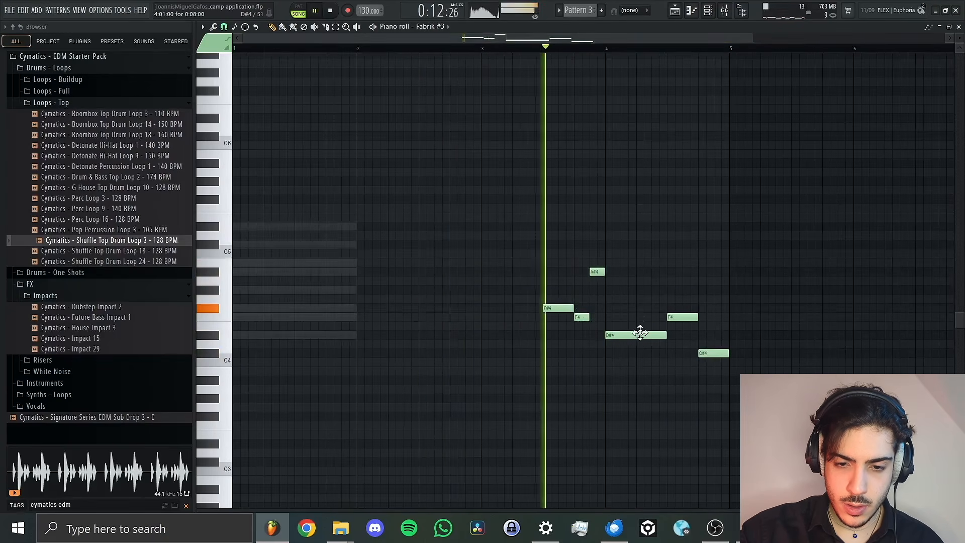
Replace the F4 note in bar 4 of Pattern 3 with C#5 and raise the last C#4 note to F4.
{"action": "key", "text": "space"}
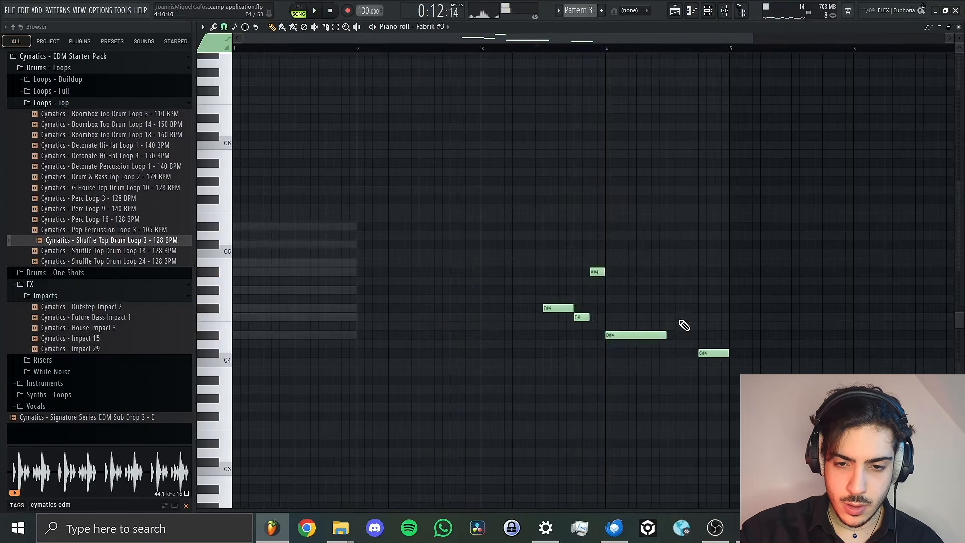
{"action": "left_click_drag", "start_coordinate": [681, 321], "coordinate": [667, 245]}
{"action": "left_click_drag", "start_coordinate": [714, 367], "coordinate": [714, 330]}
{"action": "key", "text": "space"}
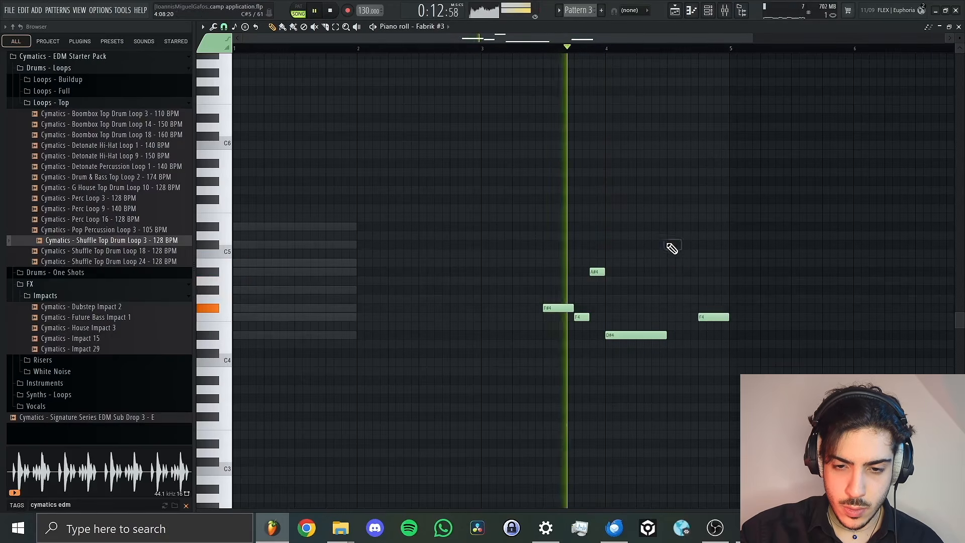
{"action": "left_click", "coordinate": [677, 245]}
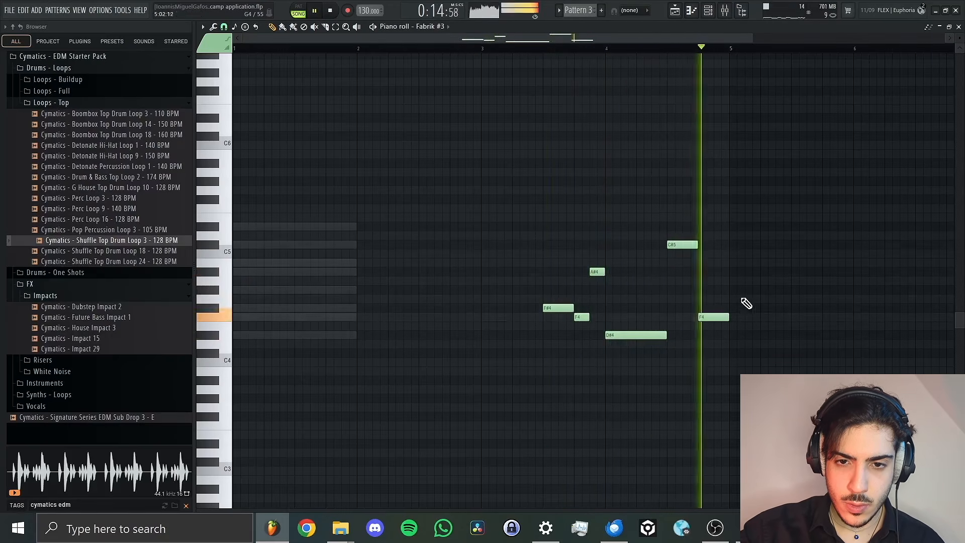
Move the Pattern 2 clip at bar 1 of the playlist from Track 9 down to Track 10.
{"action": "left_click", "coordinate": [675, 10]}
{"action": "left_click_drag", "start_coordinate": [420, 261], "coordinate": [416, 275]}
{"action": "key", "text": "space"}
Select the Pattern 2 and Pattern 3 clips on Track 10 and duplicate them from bar 9 to bar 17.
{"action": "left_click_drag", "start_coordinate": [481, 285], "coordinate": [478, 286]}
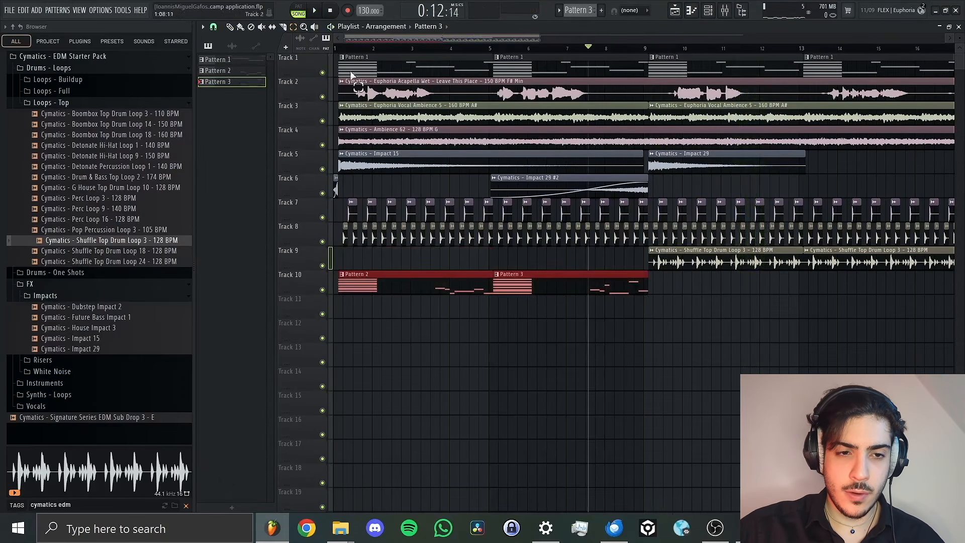
{"action": "left_click", "coordinate": [230, 27]}
{"action": "left_click_drag", "start_coordinate": [468, 40], "coordinate": [526, 42]}
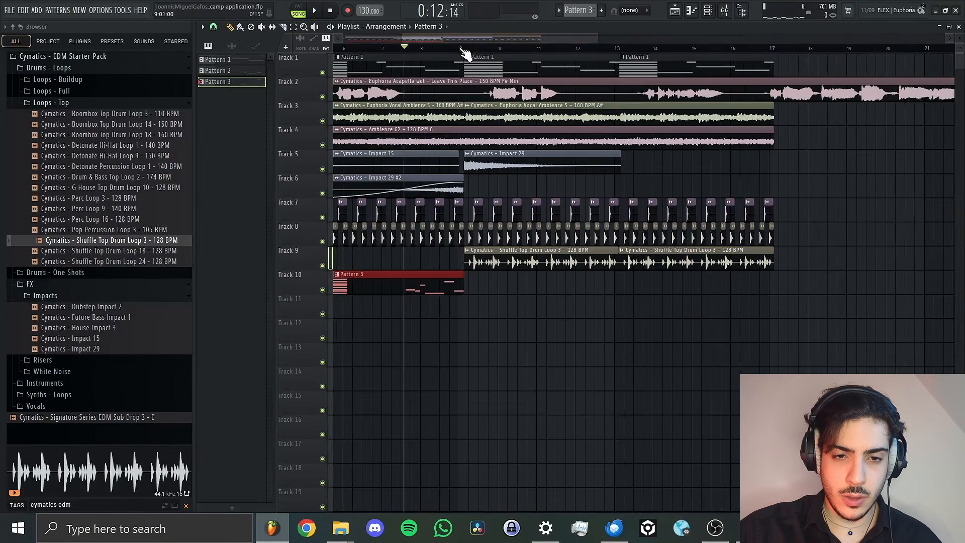
{"action": "left_click", "coordinate": [465, 48]}
{"action": "key", "text": "ctrl+b"}
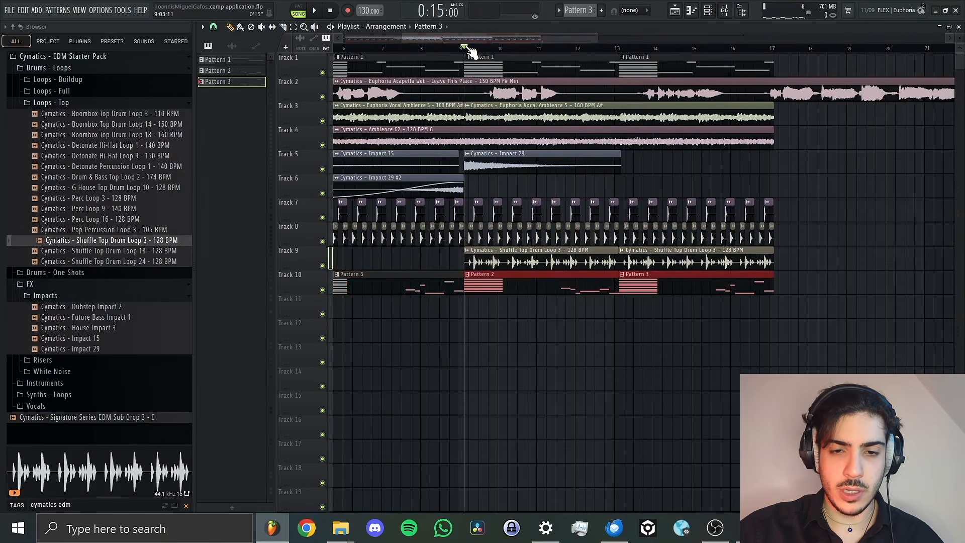
Open the node graph of Fabrik #3 and shift the Delay and Reverb nodes to make room before the Output node.
{"action": "left_click_drag", "start_coordinate": [537, 38], "coordinate": [300, 34]}
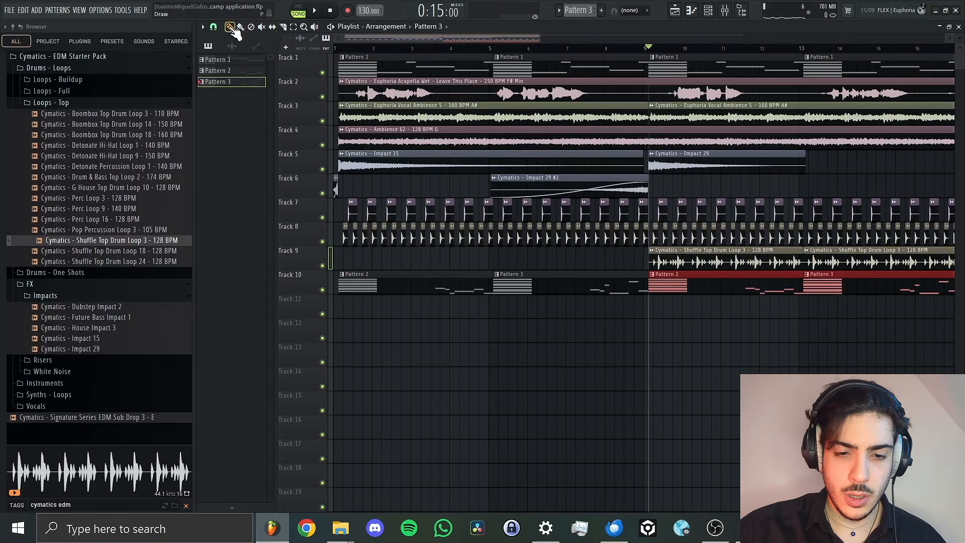
{"action": "left_click", "coordinate": [725, 11]}
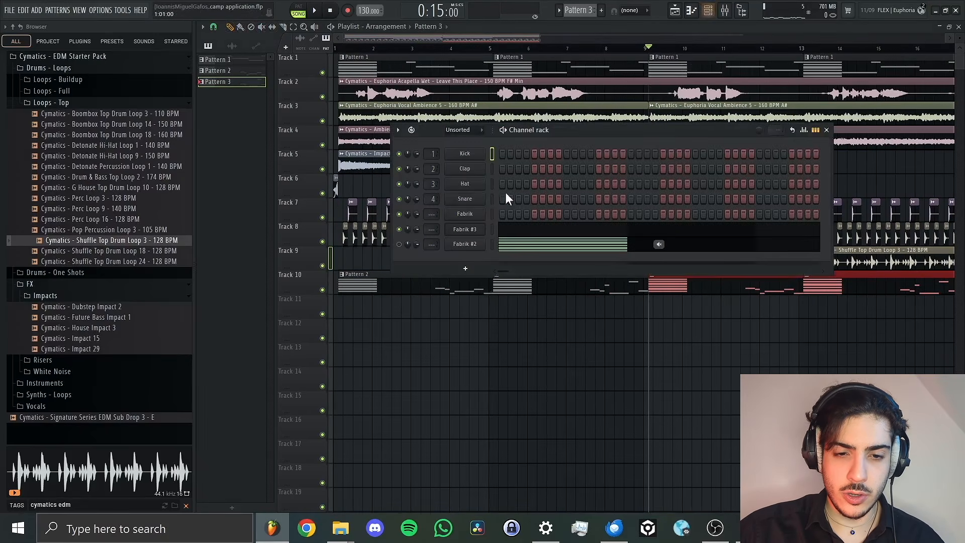
{"action": "left_click", "coordinate": [476, 230]}
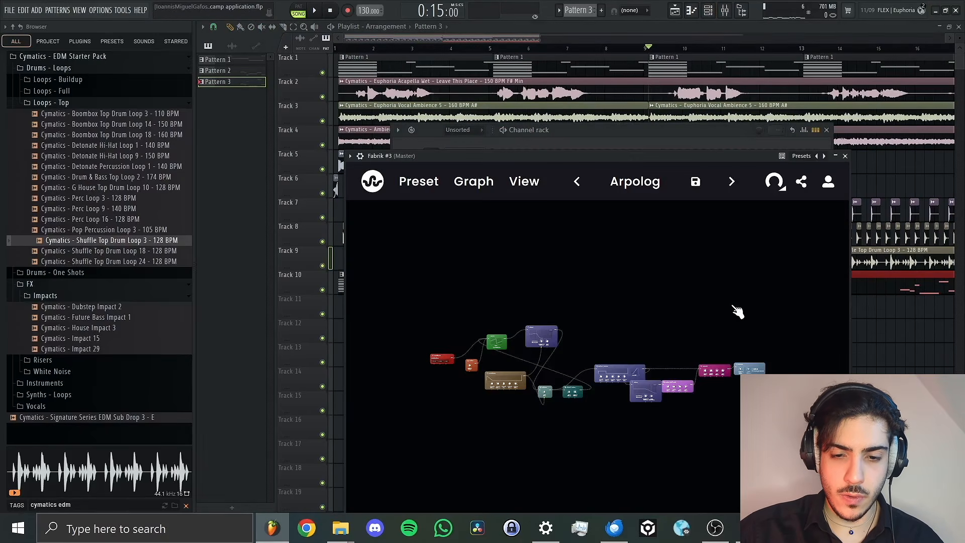
{"action": "left_click_drag", "start_coordinate": [703, 337], "coordinate": [638, 291]}
{"action": "scroll", "coordinate": [637, 292], "scroll_direction": "up", "scroll_amount": 5}
{"action": "left_click_drag", "start_coordinate": [434, 426], "coordinate": [457, 419]}
{"action": "left_click_drag", "start_coordinate": [585, 343], "coordinate": [579, 367]}
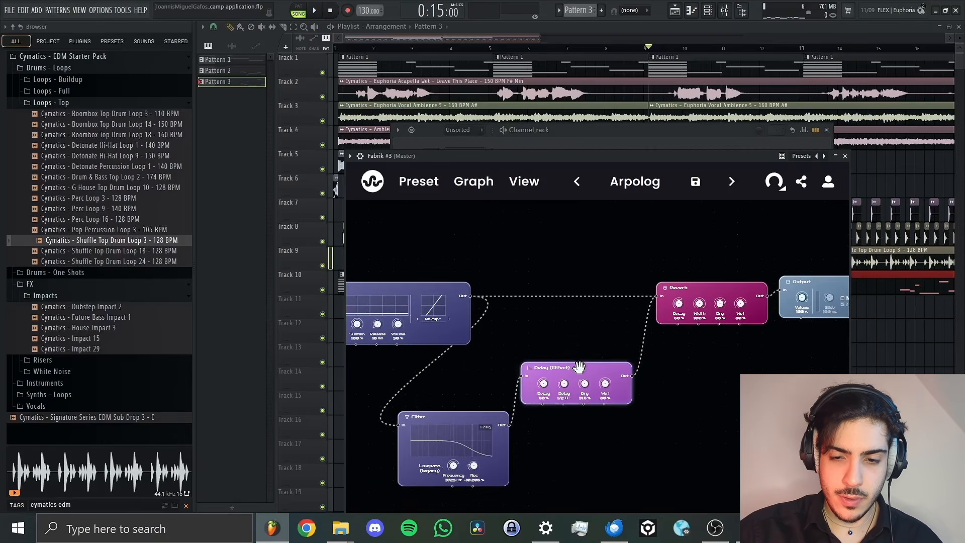
{"action": "left_click_drag", "start_coordinate": [729, 294], "coordinate": [694, 275]}
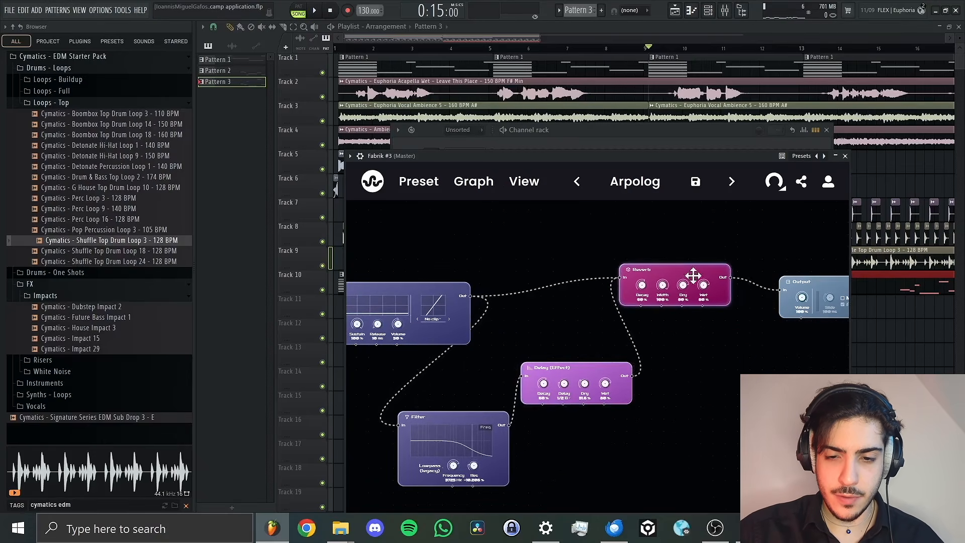
Insert a Filter node between the Reverb and Output nodes in the Fabrik #3 graph.
{"action": "right_click", "coordinate": [755, 288]}
{"action": "left_click", "coordinate": [759, 302]}
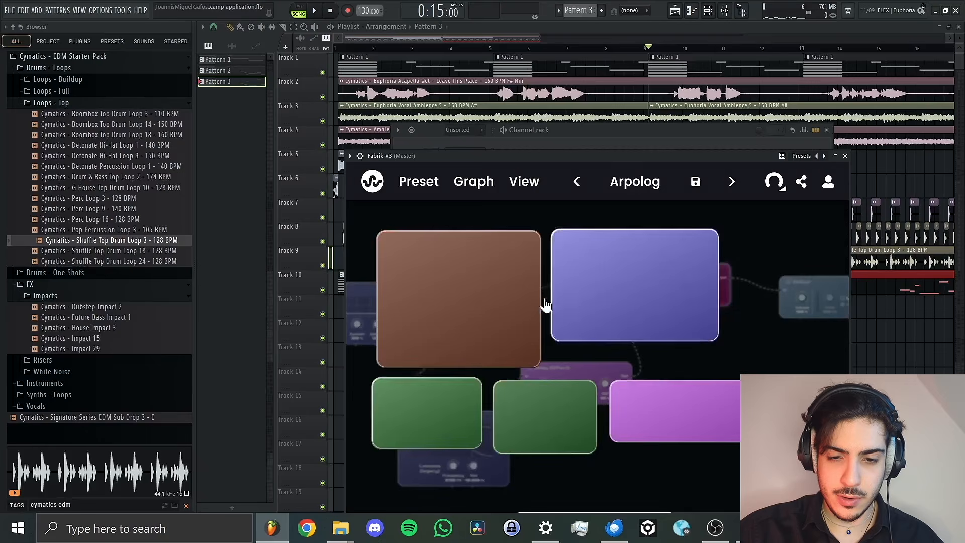
{"action": "left_click", "coordinate": [631, 285]}
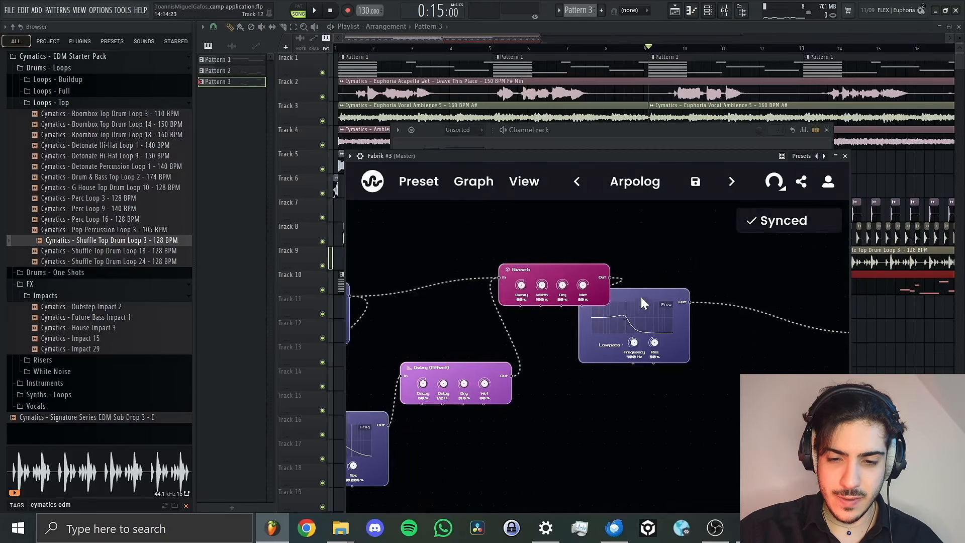
While playing from bar 9, set the new Lowpass Filter's frequency to about 1096 Hz and its resonance to about -0.77%.
{"action": "key", "text": "space"}
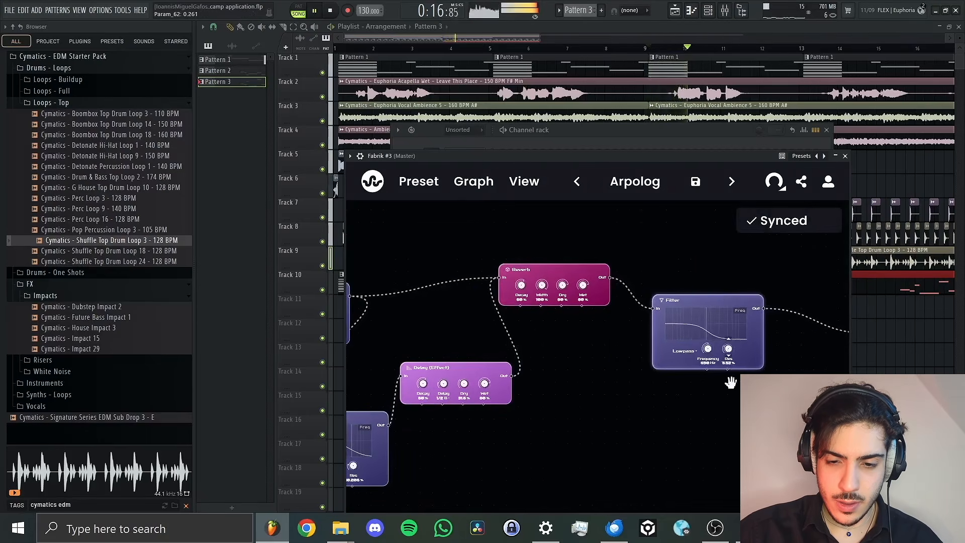
{"action": "left_click_drag", "start_coordinate": [731, 383], "coordinate": [731, 395]}
{"action": "left_click_drag", "start_coordinate": [708, 349], "coordinate": [745, 261]}
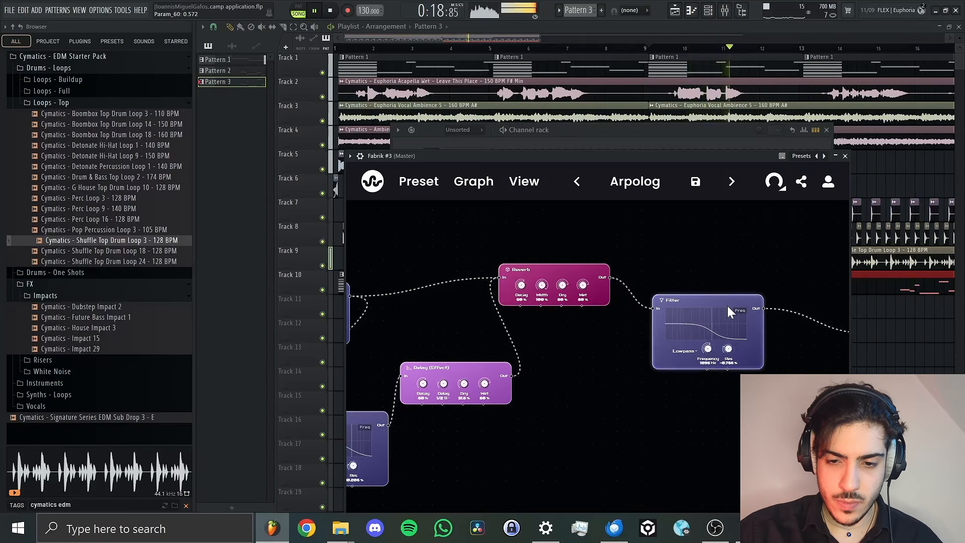
{"action": "left_click_drag", "start_coordinate": [726, 301], "coordinate": [732, 312]}
{"action": "left_click_drag", "start_coordinate": [700, 264], "coordinate": [624, 257]}
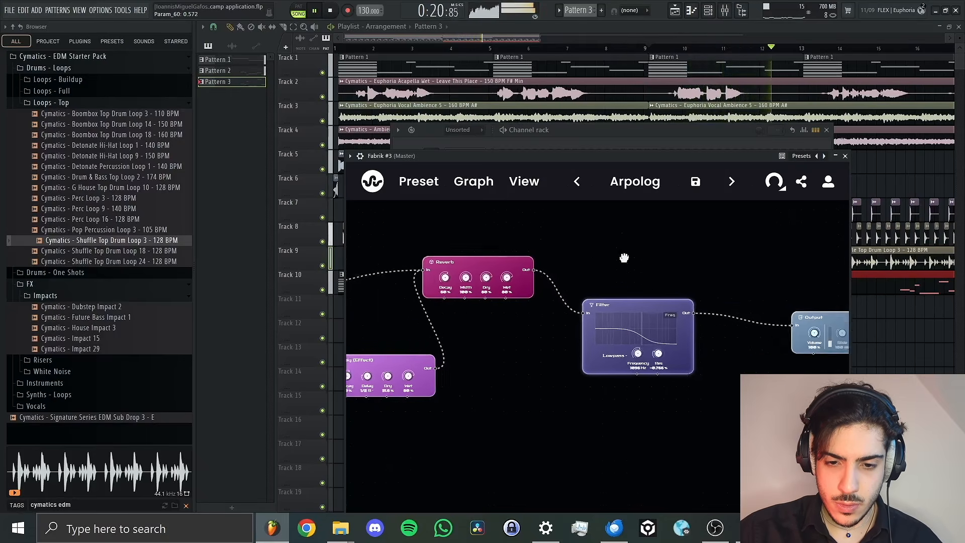
{"action": "key", "text": "space"}
Insert a second Reverb node between the Filter and Output nodes and move the Output node clear of it.
{"action": "right_click", "coordinate": [696, 325]}
{"action": "left_click", "coordinate": [714, 336]}
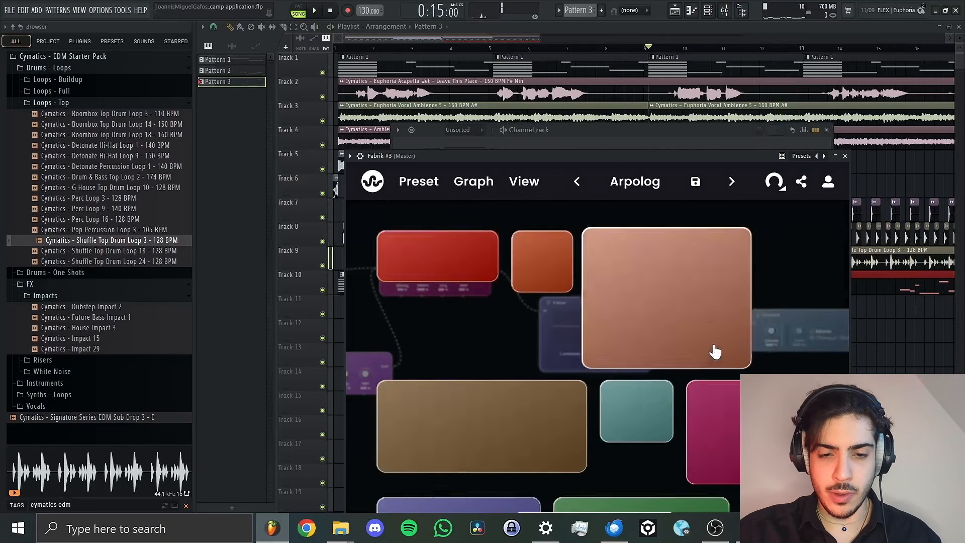
{"action": "left_click", "coordinate": [565, 402]}
{"action": "left_click", "coordinate": [679, 257]}
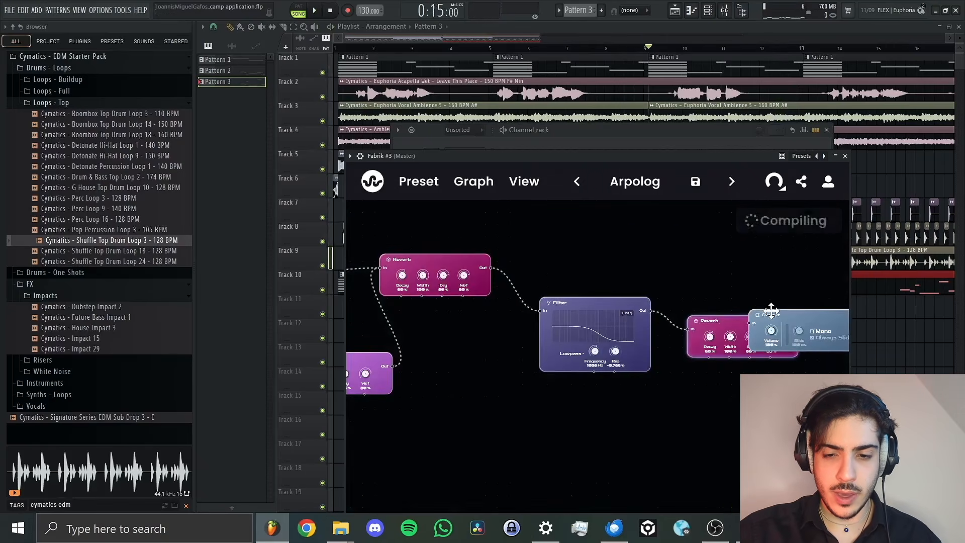
{"action": "left_click_drag", "start_coordinate": [771, 310], "coordinate": [815, 315]}
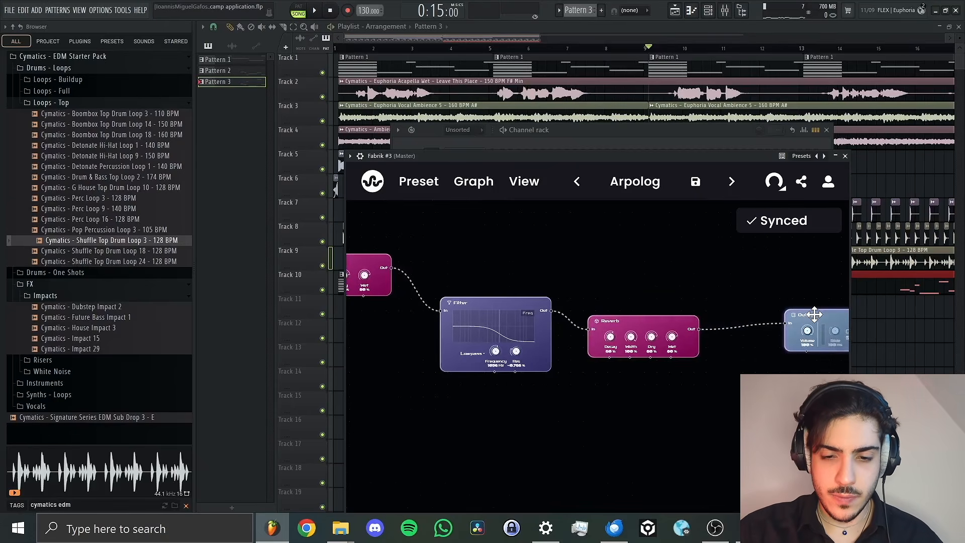
During playback, set the second Reverb's dry level to about 74% and its wet level to about 87%.
{"action": "key", "text": "space"}
{"action": "left_click_drag", "start_coordinate": [652, 337], "coordinate": [672, 337]}
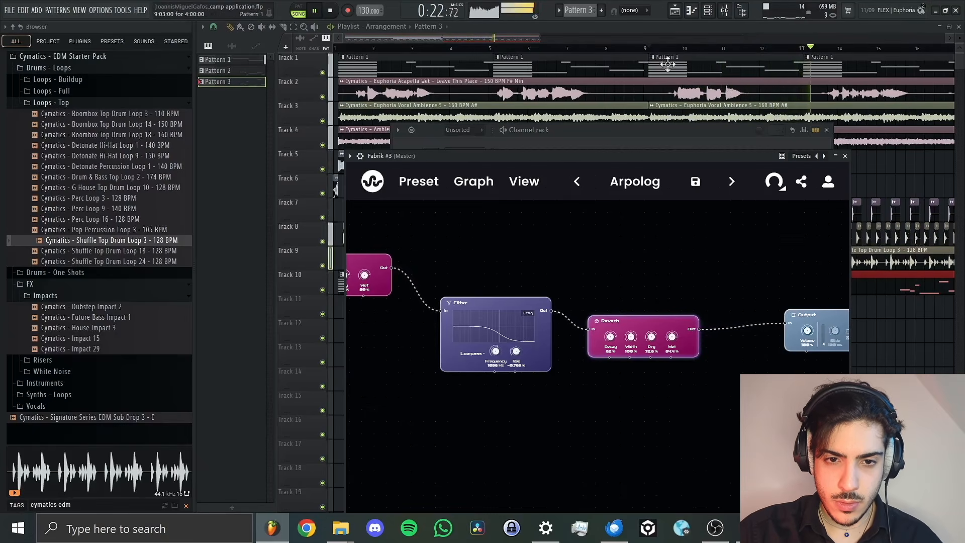
{"action": "key", "text": "space"}
Set the Delay node's dry level to 26% and wet level to 91.2%, listen to the result, and close Fabrik #3.
{"action": "left_click_drag", "start_coordinate": [574, 272], "coordinate": [776, 273]}
{"action": "scroll", "coordinate": [541, 394], "scroll_direction": "up", "scroll_amount": 3}
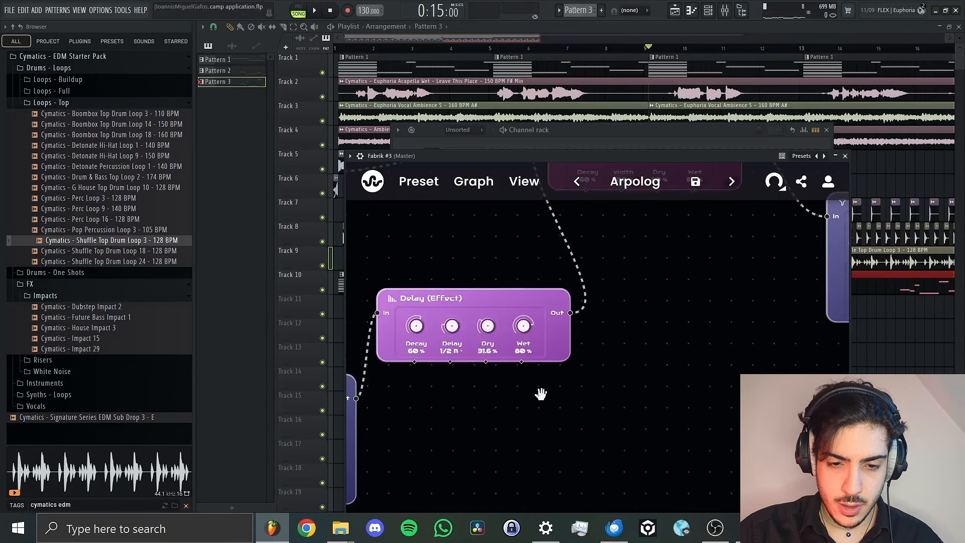
{"action": "left_click_drag", "start_coordinate": [525, 333], "coordinate": [487, 331]}
{"action": "key", "text": "space"}
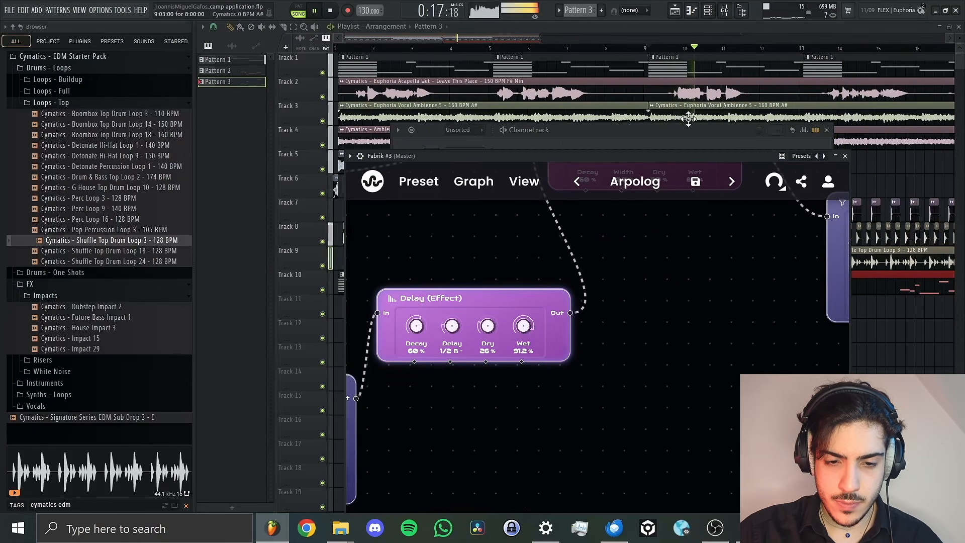
{"action": "scroll", "coordinate": [653, 324], "scroll_direction": "down", "scroll_amount": 5}
{"action": "left_click_drag", "start_coordinate": [662, 338], "coordinate": [421, 376]}
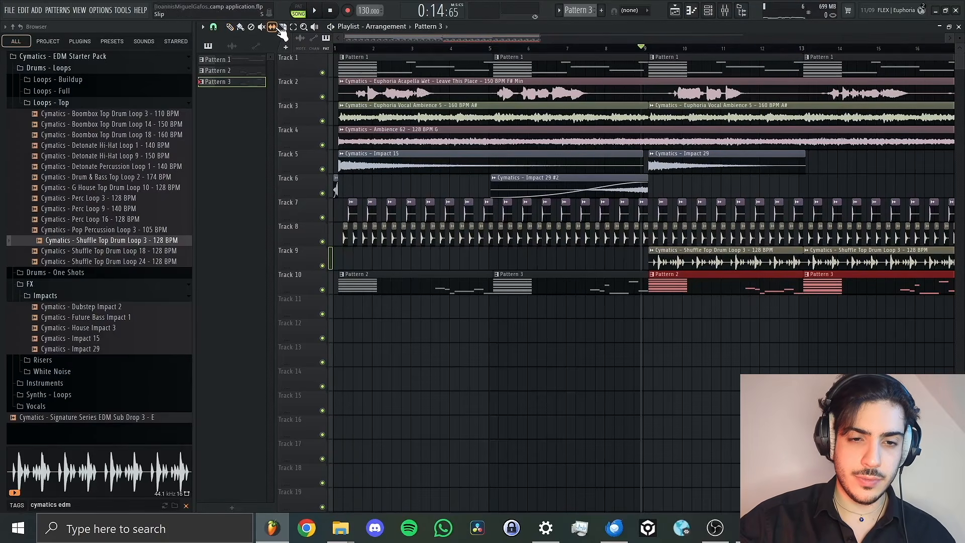
Place another Euphoria acapella clip at bar 1 of Track 11, make it unique, and shift its pitch by +800 cents.
{"action": "left_click_drag", "start_coordinate": [539, 38], "coordinate": [464, 77]}
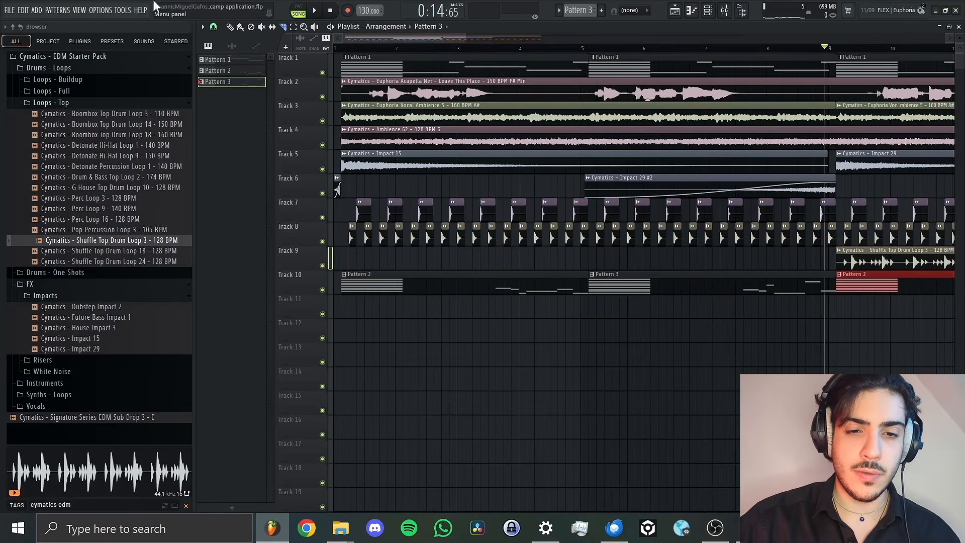
{"action": "left_click", "coordinate": [230, 27]}
{"action": "left_click", "coordinate": [445, 98]}
{"action": "left_click", "coordinate": [347, 313]}
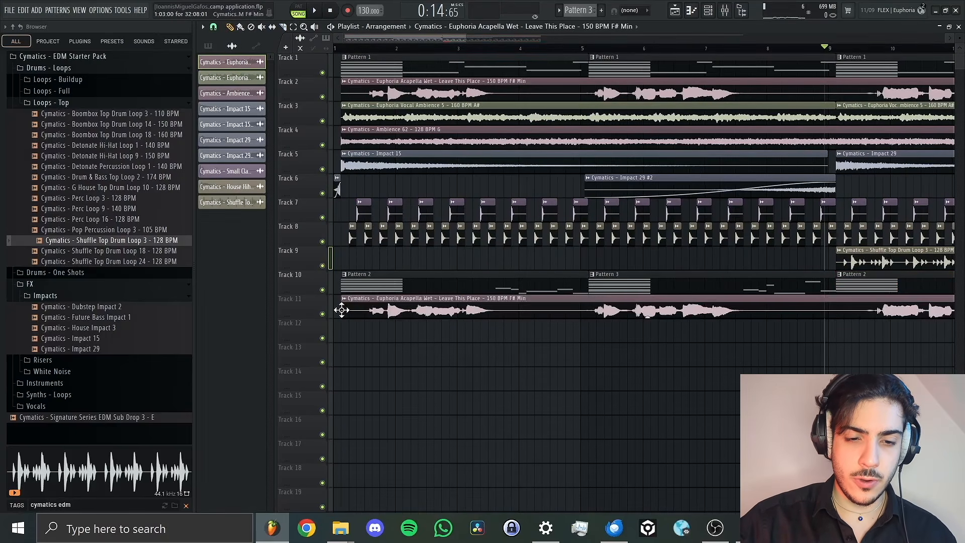
{"action": "left_click", "coordinate": [344, 298]}
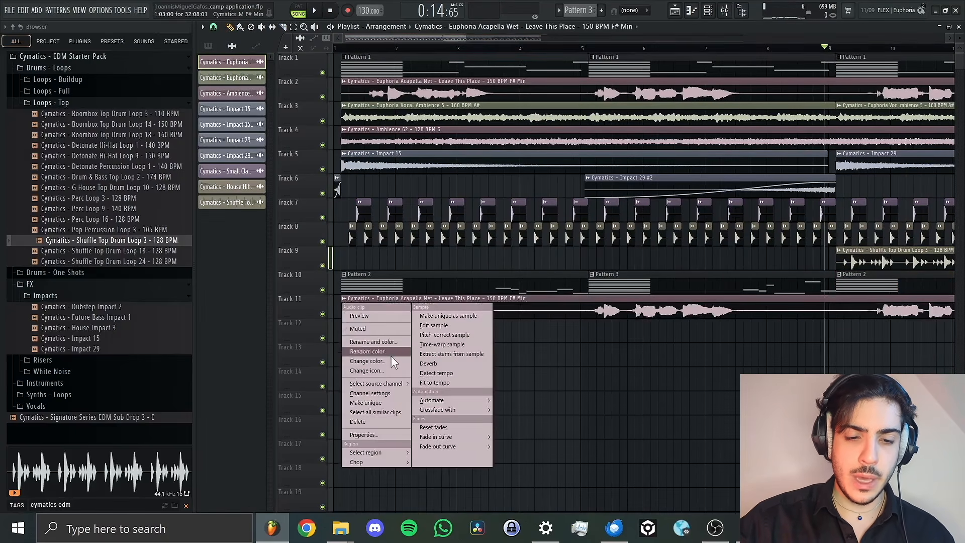
{"action": "left_click", "coordinate": [367, 402]}
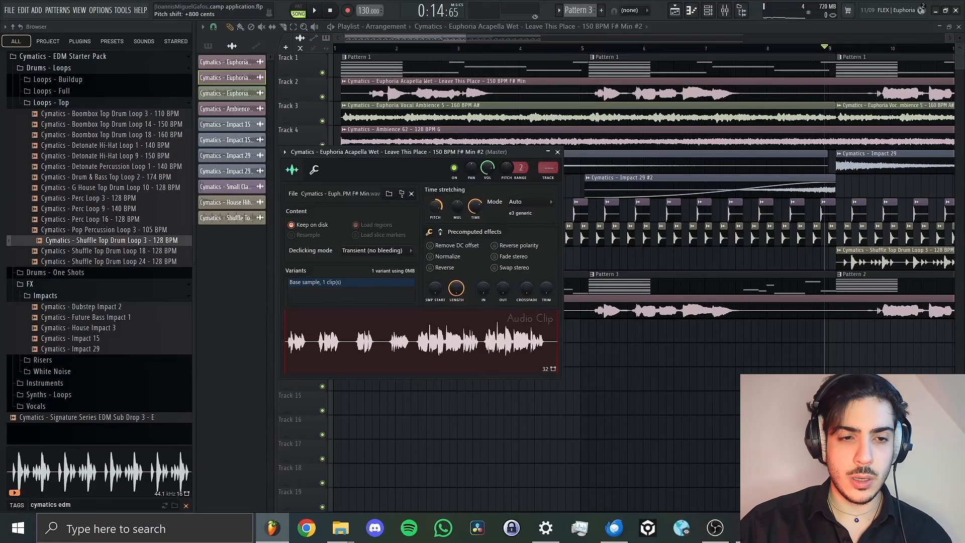
Play the arrangement from bar 2 to hear the Track 11 acapella layered with the other tracks.
{"action": "left_click", "coordinate": [402, 47]}
{"action": "key", "text": "space"}
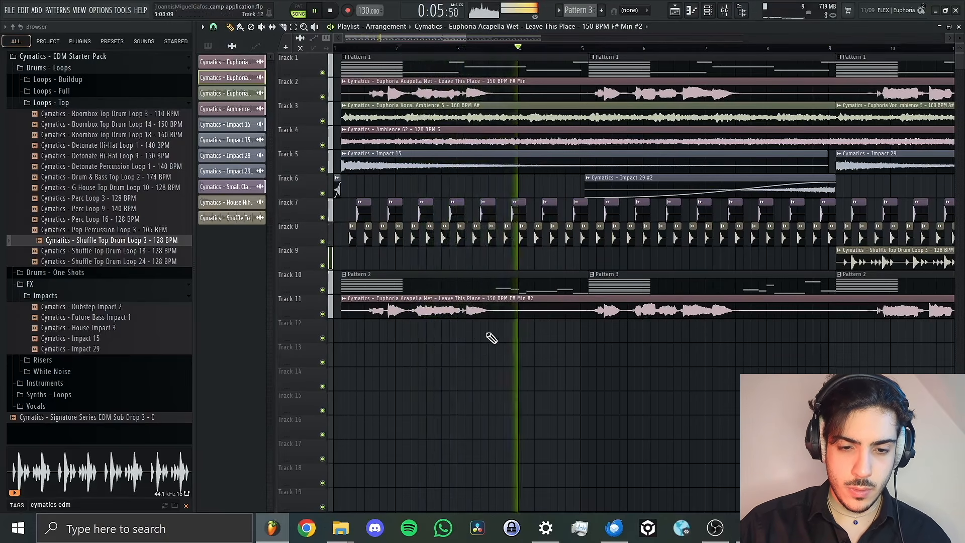
{"action": "key", "text": "space"}
Trim the Track 11 acapella's start to about bar 2.5 and remove its section between about bars 5 and 6.5.
{"action": "left_click_drag", "start_coordinate": [346, 314], "coordinate": [435, 312]}
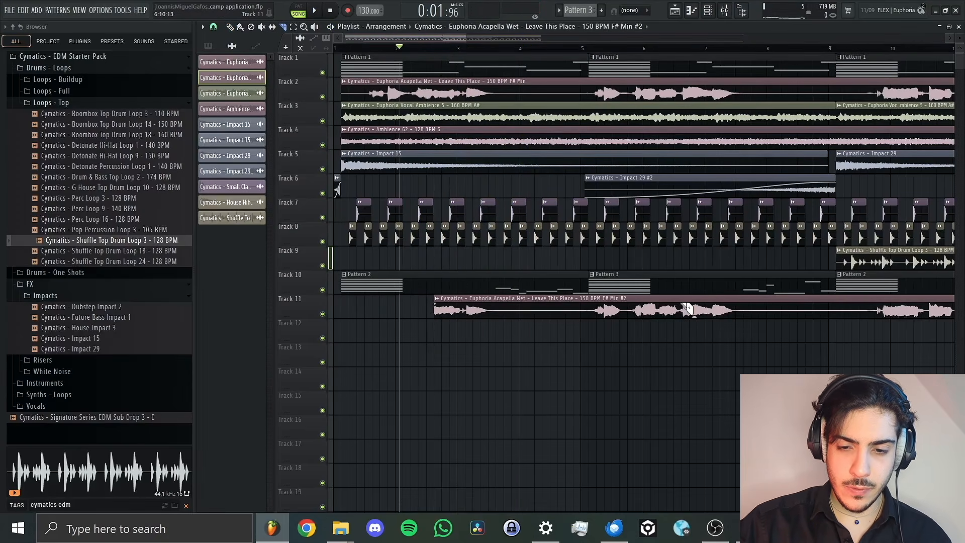
{"action": "left_click_drag", "start_coordinate": [688, 328], "coordinate": [688, 329]}
{"action": "left_click_drag", "start_coordinate": [601, 307], "coordinate": [602, 318]}
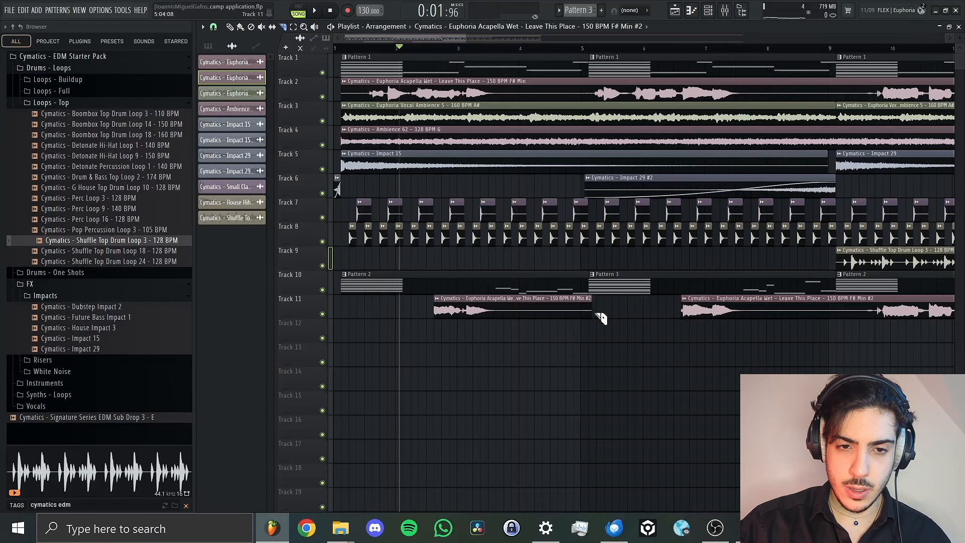
Cut out the Track 11 acapella sections from about bar 9.5 to 10.5 and from about bar 13.5 to 15.
{"action": "left_click_drag", "start_coordinate": [432, 35], "coordinate": [482, 48]}
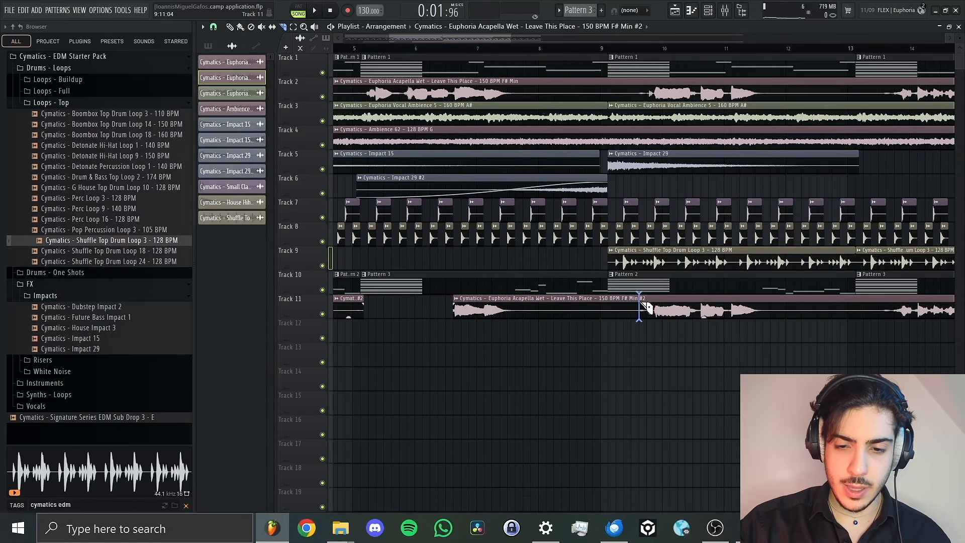
{"action": "left_click", "coordinate": [640, 308]}
{"action": "right_click", "coordinate": [702, 303]}
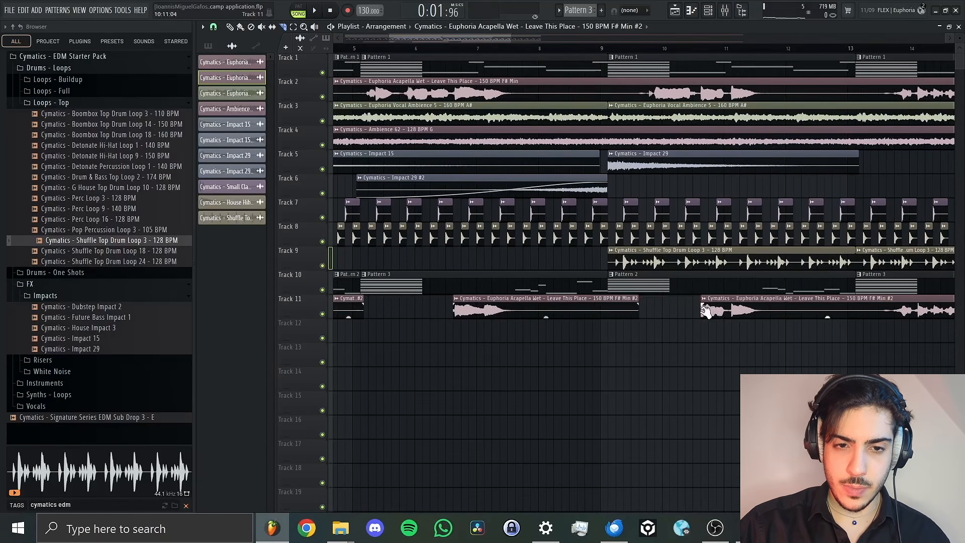
{"action": "left_click_drag", "start_coordinate": [494, 40], "coordinate": [536, 46]}
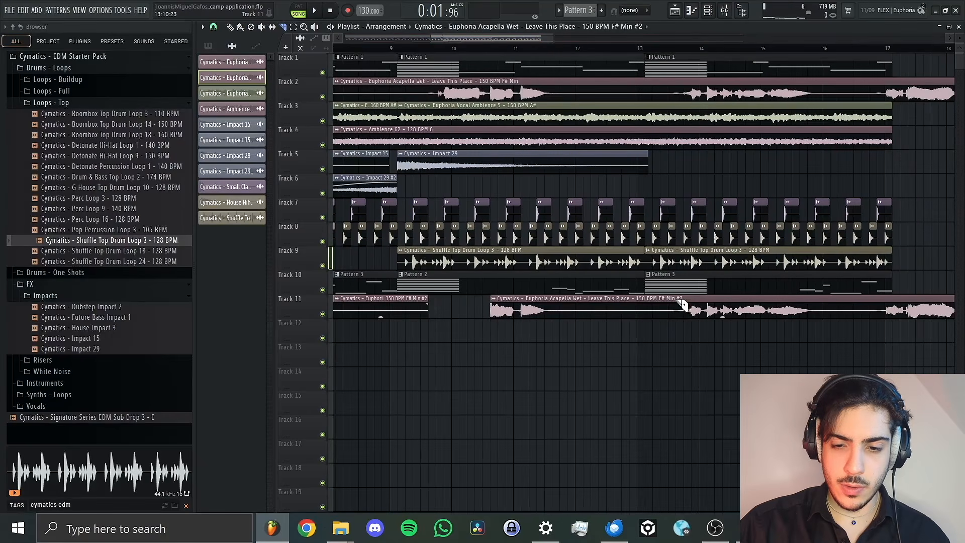
{"action": "left_click", "coordinate": [673, 320]}
{"action": "right_click", "coordinate": [774, 304]}
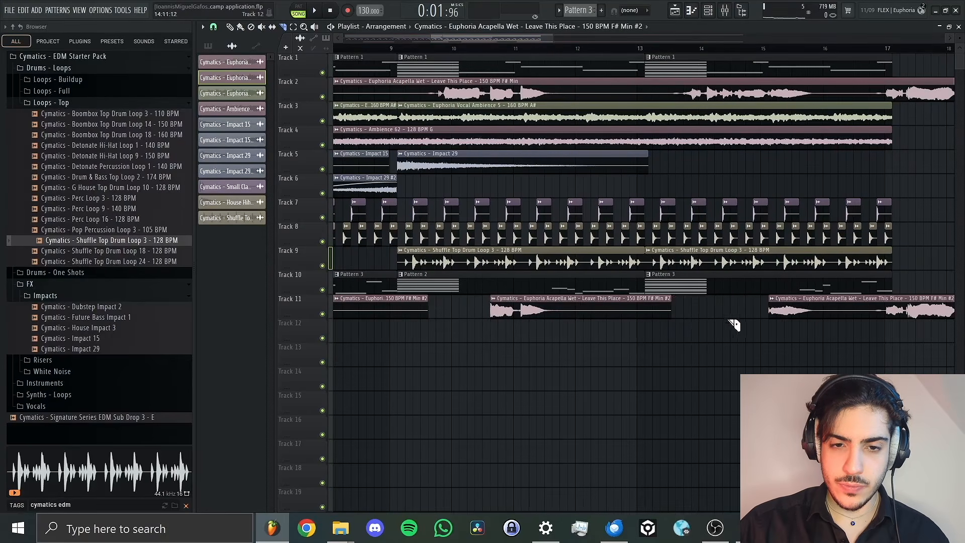
Slice the Track 11 acapella at bar 17 and delete everything after the cut.
{"action": "left_click_drag", "start_coordinate": [548, 39], "coordinate": [596, 44]}
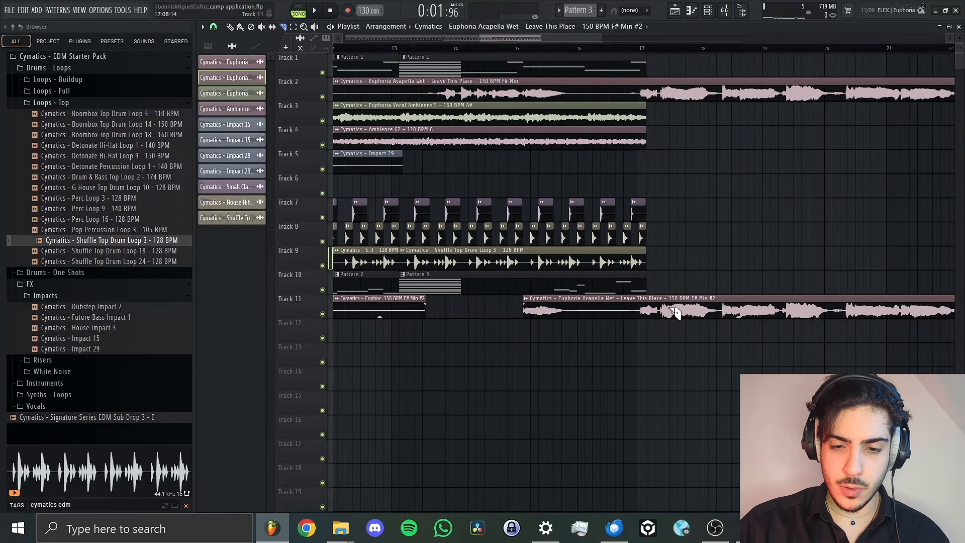
{"action": "left_click_drag", "start_coordinate": [646, 302], "coordinate": [646, 322]}
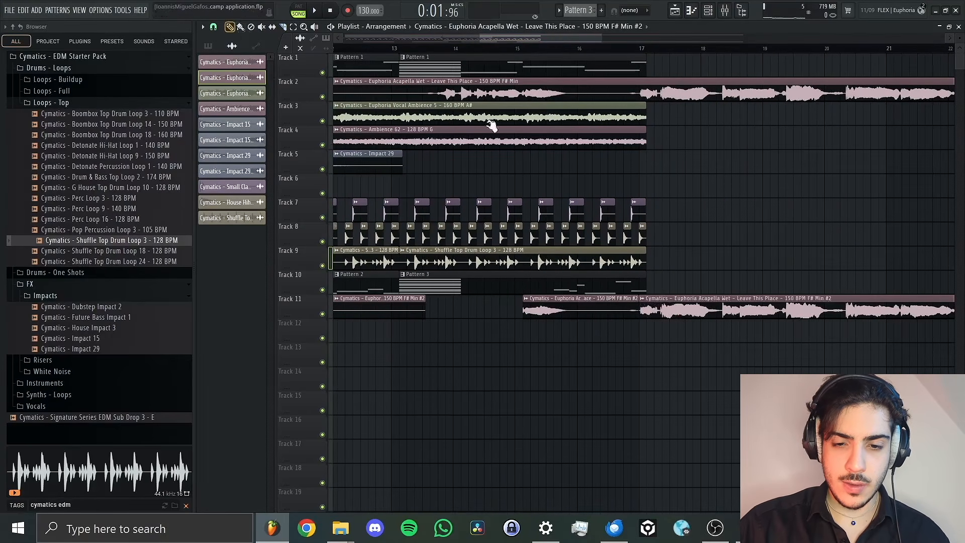
{"action": "right_click", "coordinate": [804, 307]}
{"action": "left_click_drag", "start_coordinate": [520, 45], "coordinate": [350, 56]}
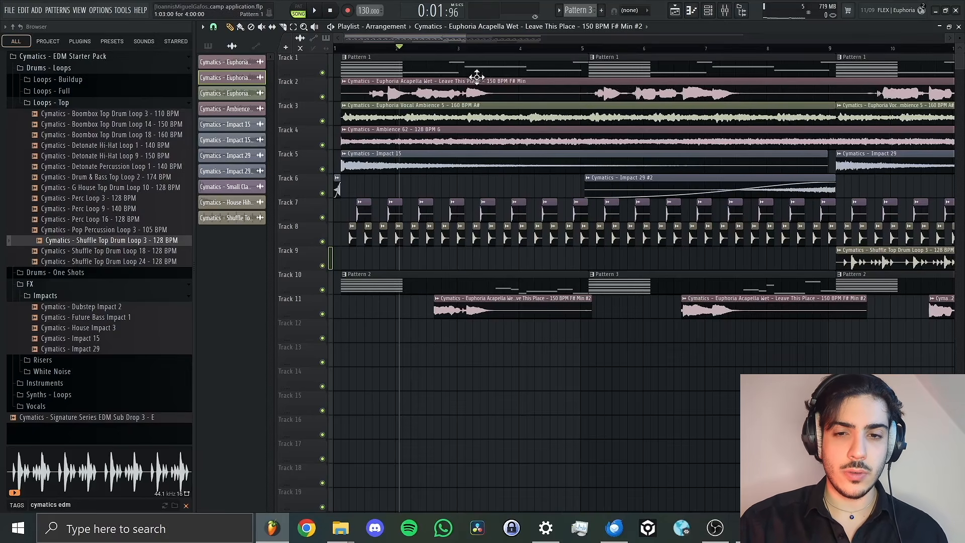
Route the Euphoria acapella clip on Track 2 to mixer Insert 5 and return to the playlist.
{"action": "double_click", "coordinate": [441, 93]}
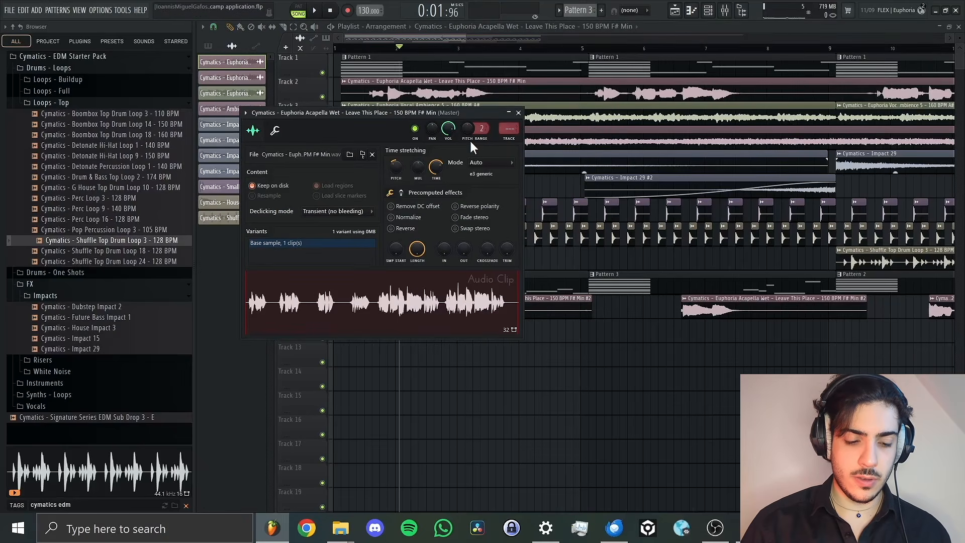
{"action": "key", "text": "F9"}
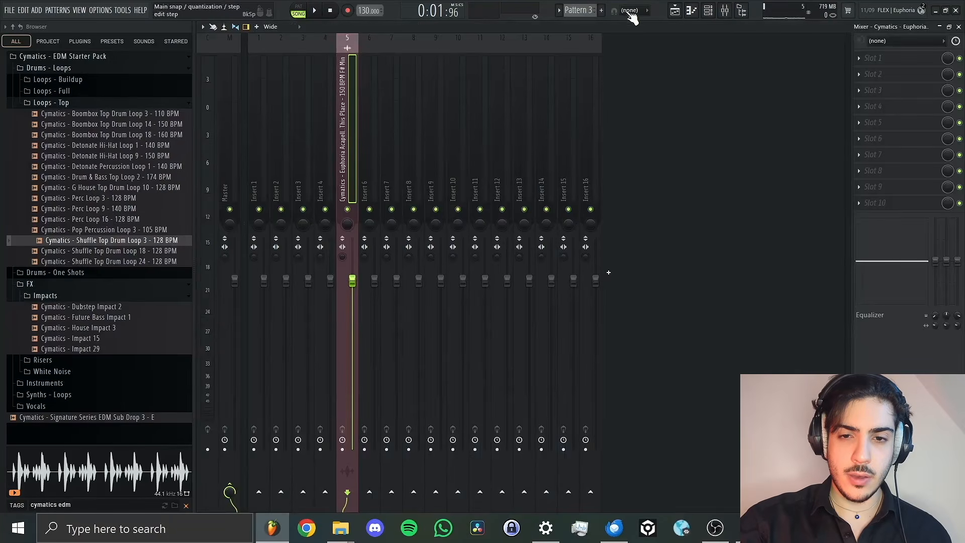
{"action": "left_click", "coordinate": [675, 10]}
Route the Euphoria Vocal Ambience 5 clip on Track 3 to its own mixer track and return to the playlist.
{"action": "double_click", "coordinate": [457, 121]}
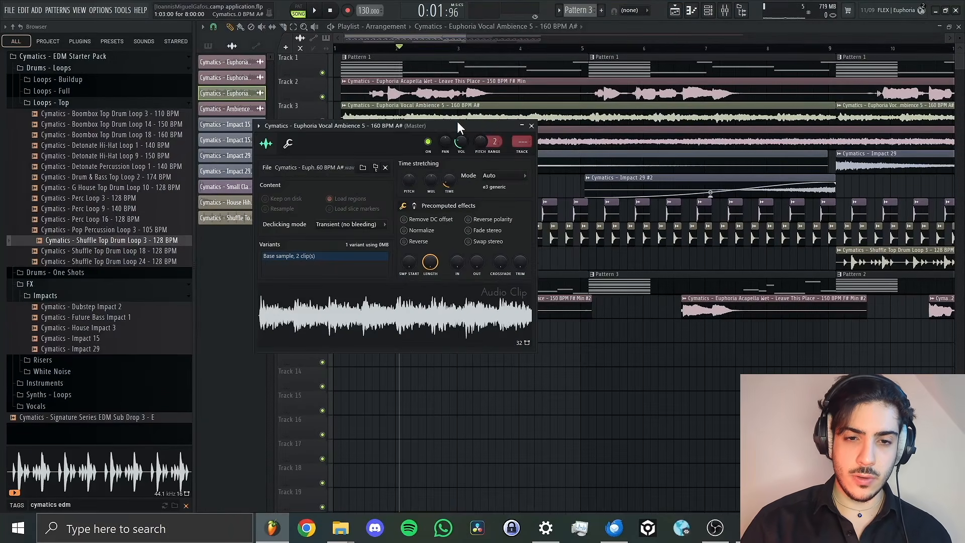
{"action": "key", "text": "F9"}
{"action": "left_click", "coordinate": [675, 10]}
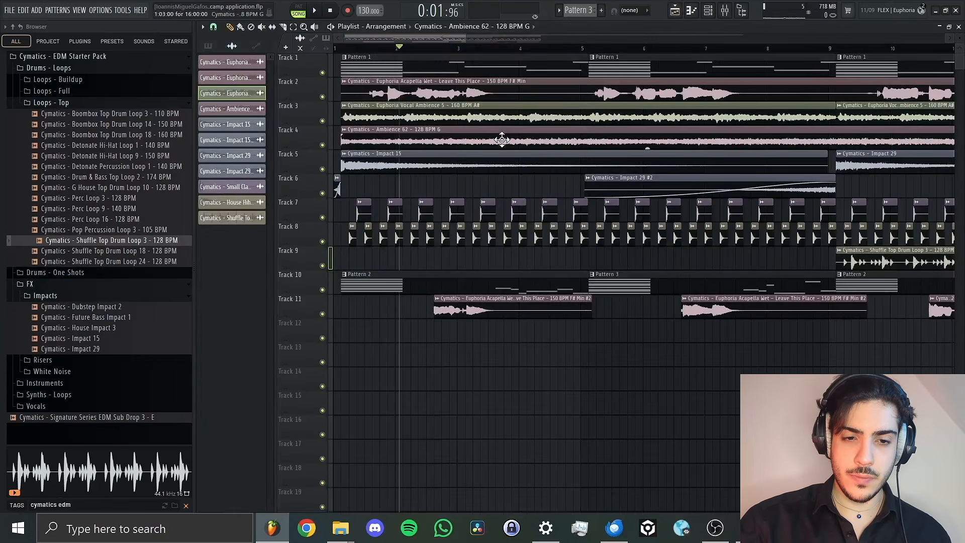
Route the Ambience 62 clip on Track 4 to mixer track 7 and the Impact 15 clip on Track 5 to mixer track 8.
{"action": "double_click", "coordinate": [502, 138]}
{"action": "key", "text": "F9"}
{"action": "left_click", "coordinate": [676, 10]}
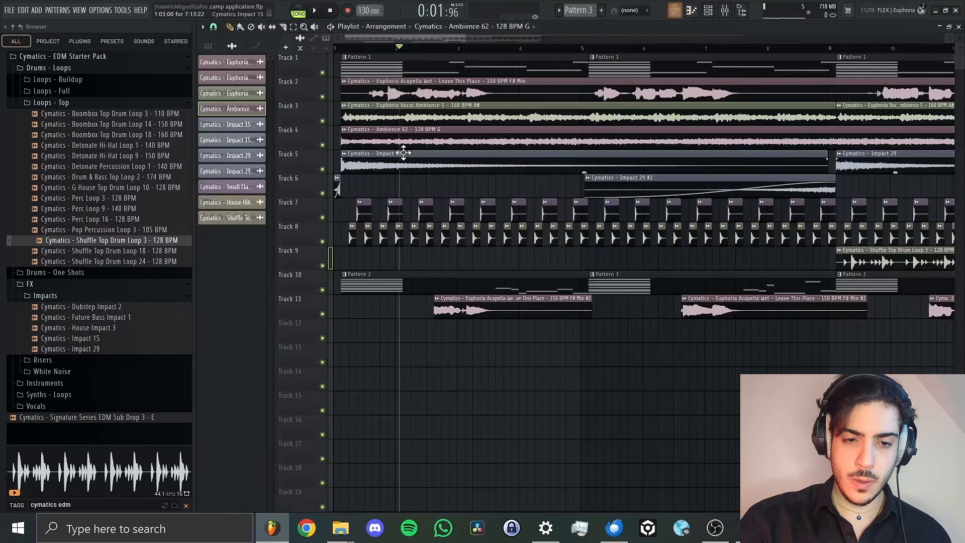
{"action": "double_click", "coordinate": [392, 166]}
{"action": "key", "text": "F9"}
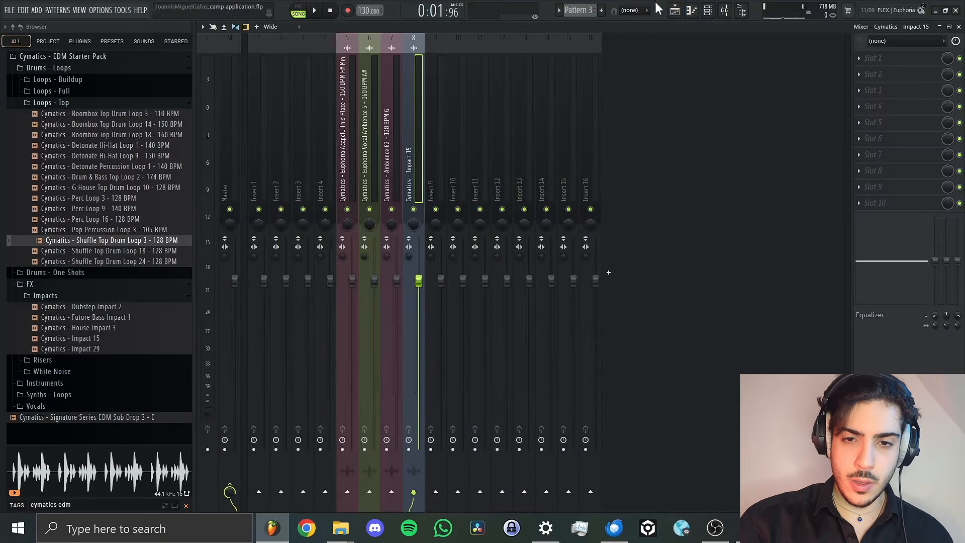
{"action": "left_click", "coordinate": [672, 10]}
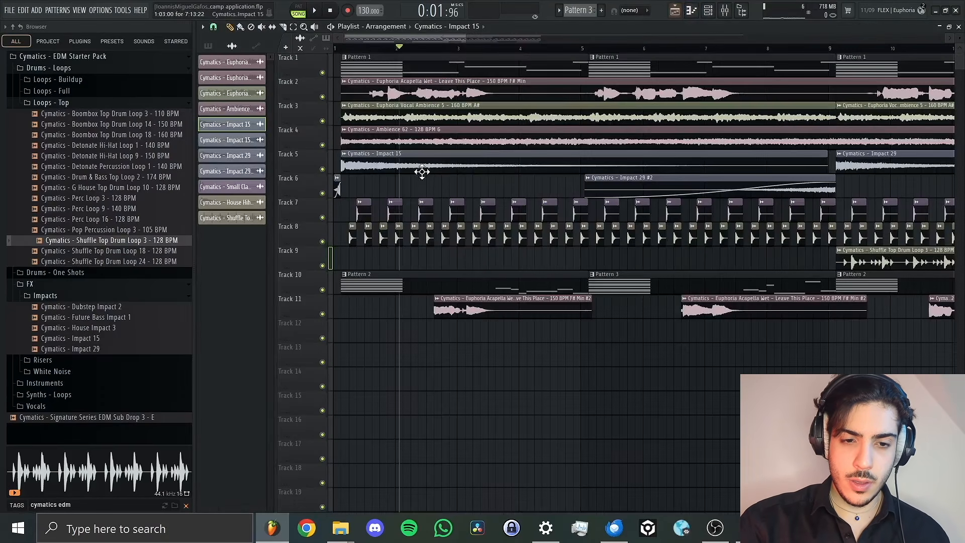
Route the House Hihat 3 clip on Track 8 to mixer track 9 and the Small Clap 5 clip on Track 7 to mixer track 10.
{"action": "double_click", "coordinate": [355, 239]}
{"action": "key", "text": "ctrl+l"}
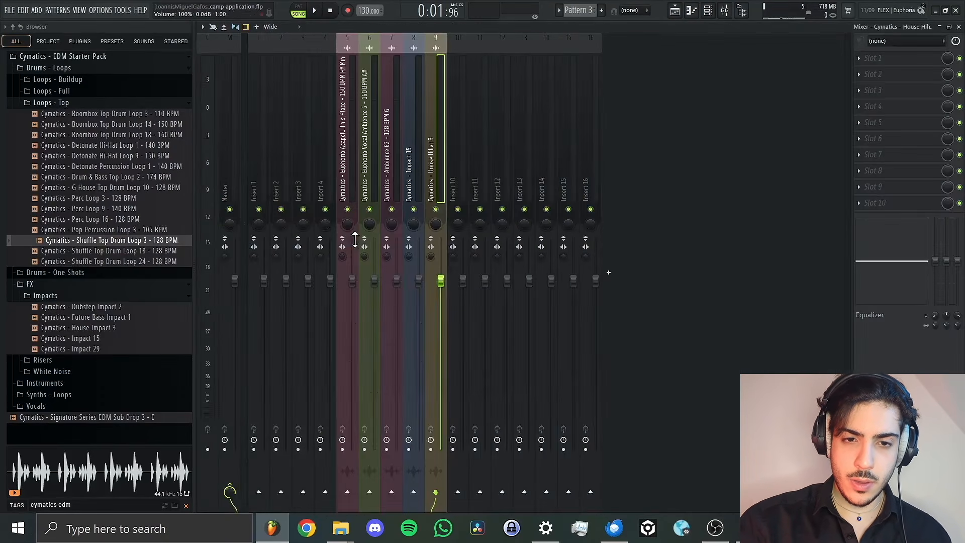
{"action": "left_click", "coordinate": [686, 10]}
{"action": "double_click", "coordinate": [430, 199]}
{"action": "key", "text": "ctrl+l"}
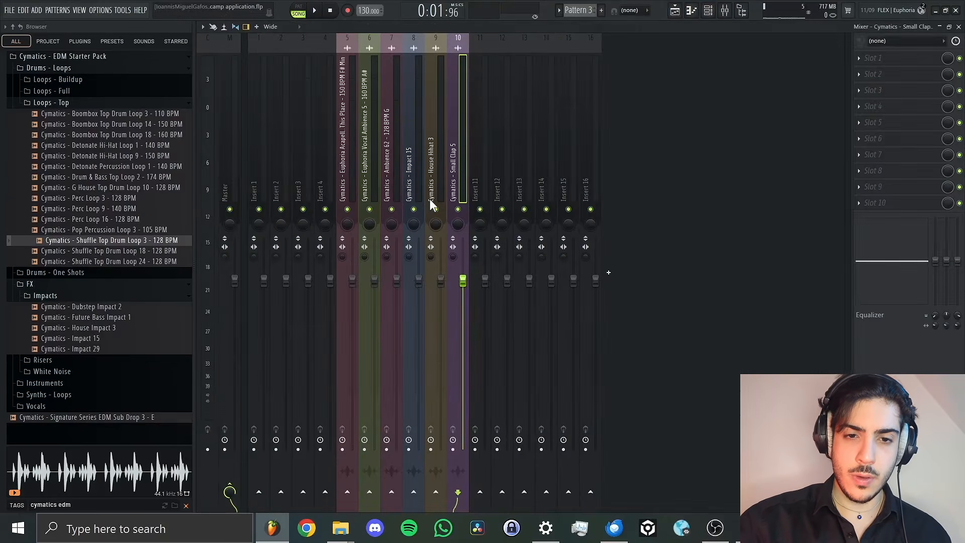
Return to the playlist and route the Track 11 Euphoria acapella clip to mixer track 11.
{"action": "left_click", "coordinate": [679, 12]}
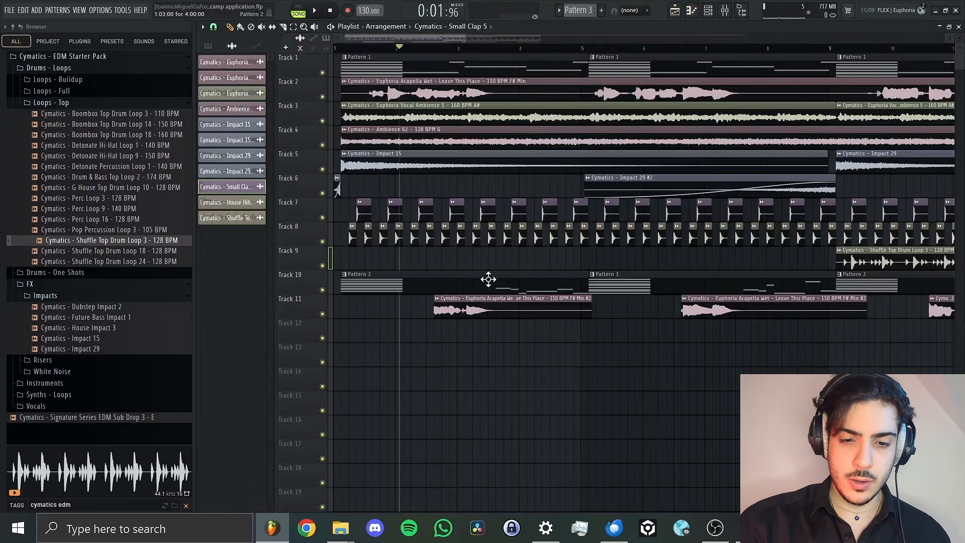
{"action": "double_click", "coordinate": [485, 310]}
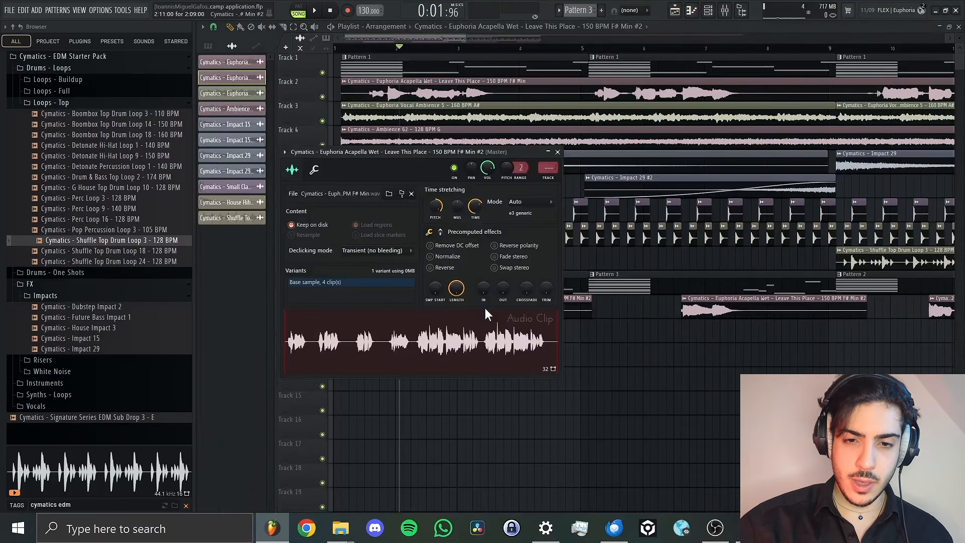
{"action": "key", "text": "ctrl+l"}
Show the Unsorted channels, route Fabrik to mixer track 12 and Fabrik #3 to mixer track 13, and return to the playlist.
{"action": "left_click", "coordinate": [708, 11]}
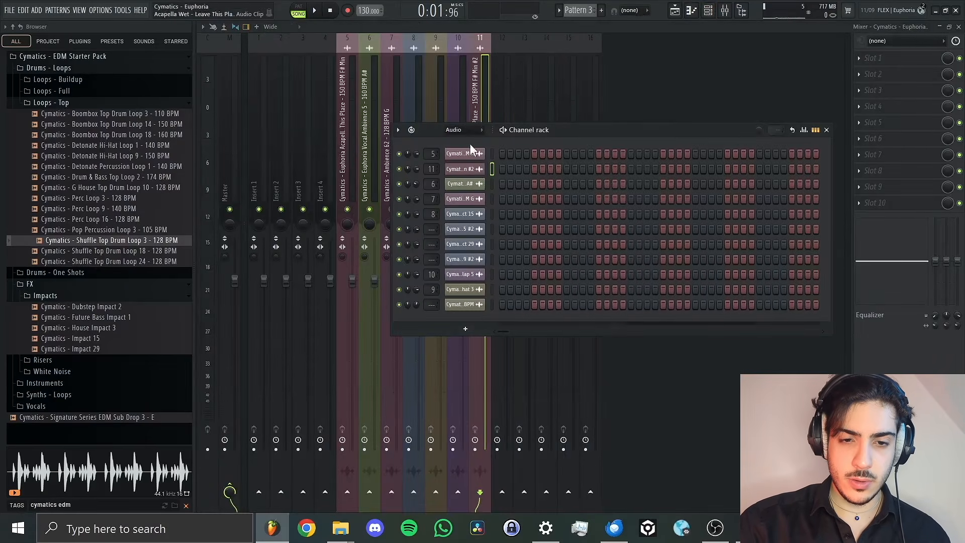
{"action": "left_click", "coordinate": [463, 130]}
{"action": "left_click", "coordinate": [467, 166]}
{"action": "left_click", "coordinate": [467, 216]}
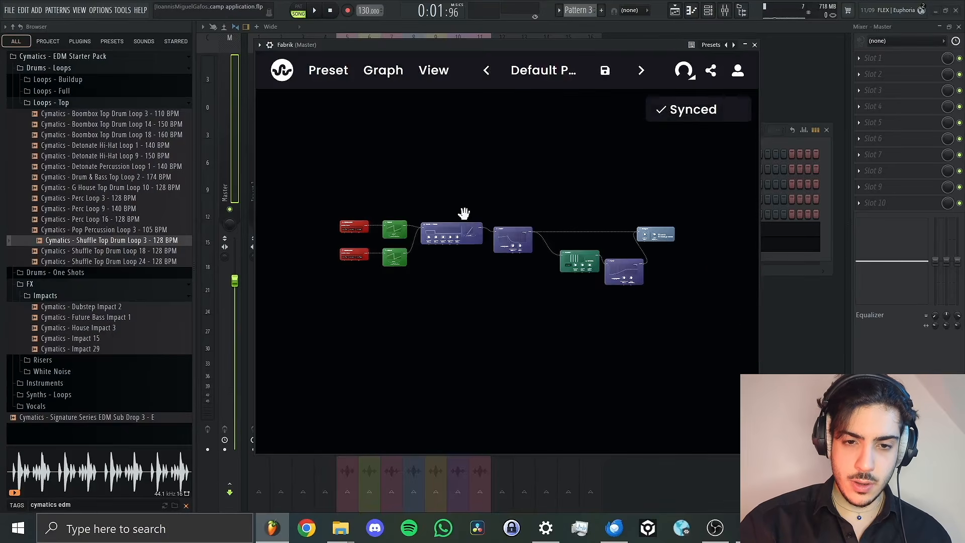
{"action": "key", "text": "ctrl+l"}
{"action": "key", "text": "F6"}
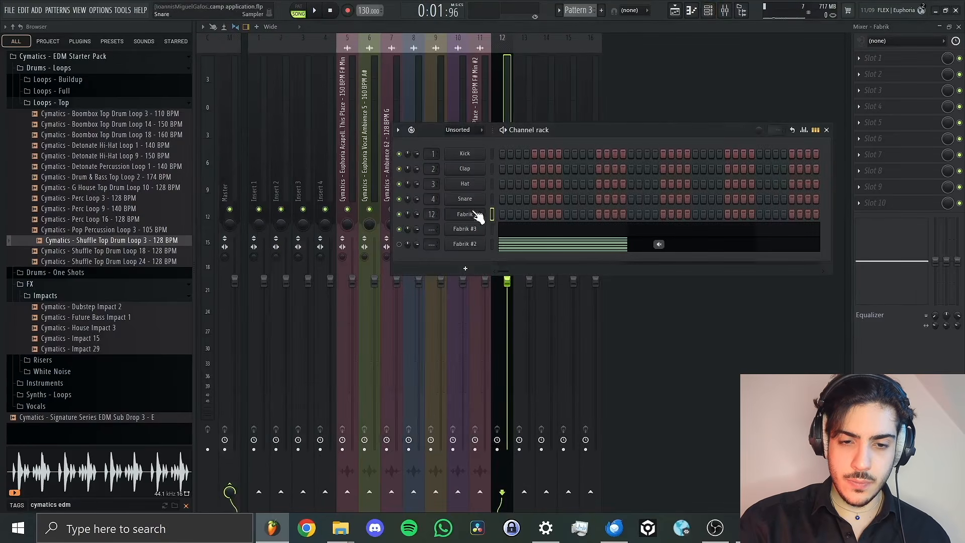
{"action": "left_click", "coordinate": [470, 230]}
{"action": "key", "text": "ctrl+l"}
{"action": "left_click", "coordinate": [674, 12]}
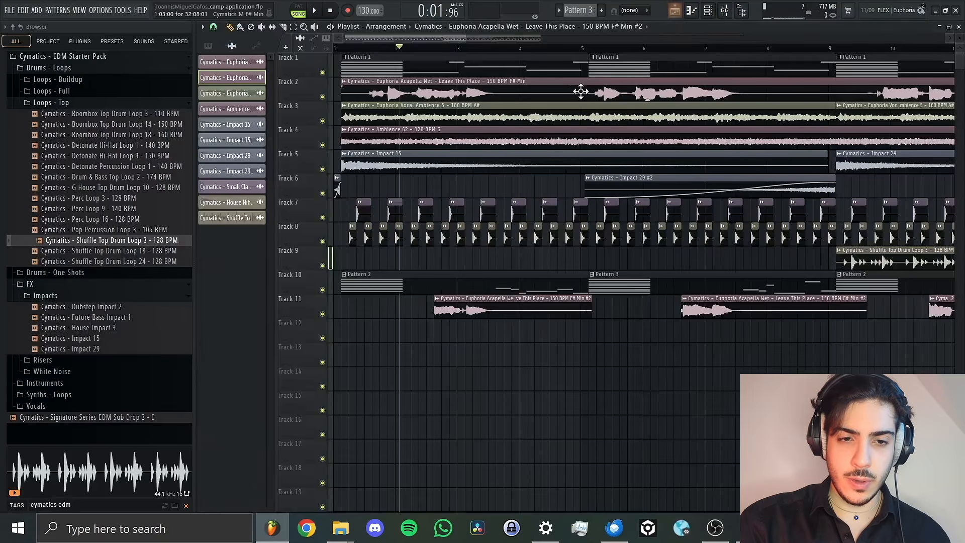
Play the arrangement with the empty mixer track 15 soloed to check which sounds are still unrouted.
{"action": "left_click", "coordinate": [724, 11]}
{"action": "key", "text": "space"}
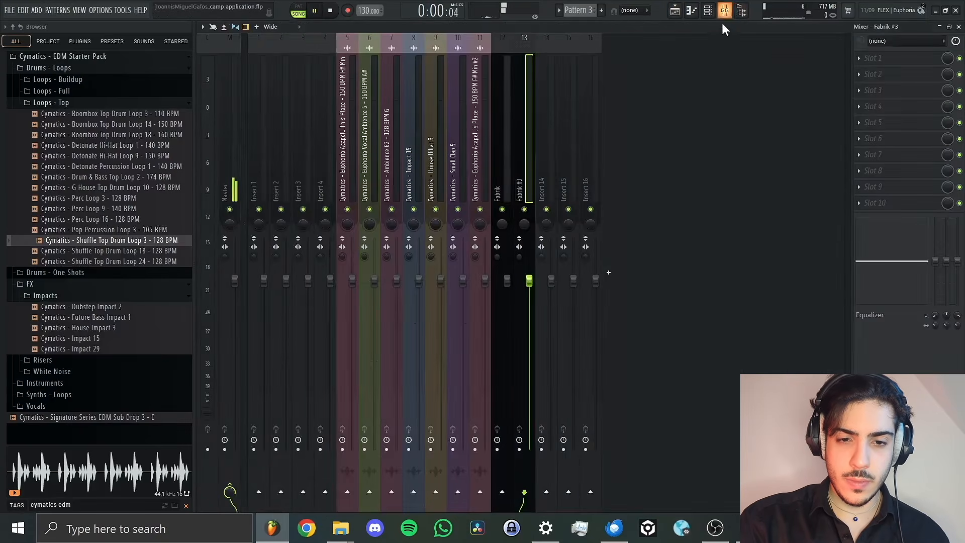
{"action": "key", "text": "space"}
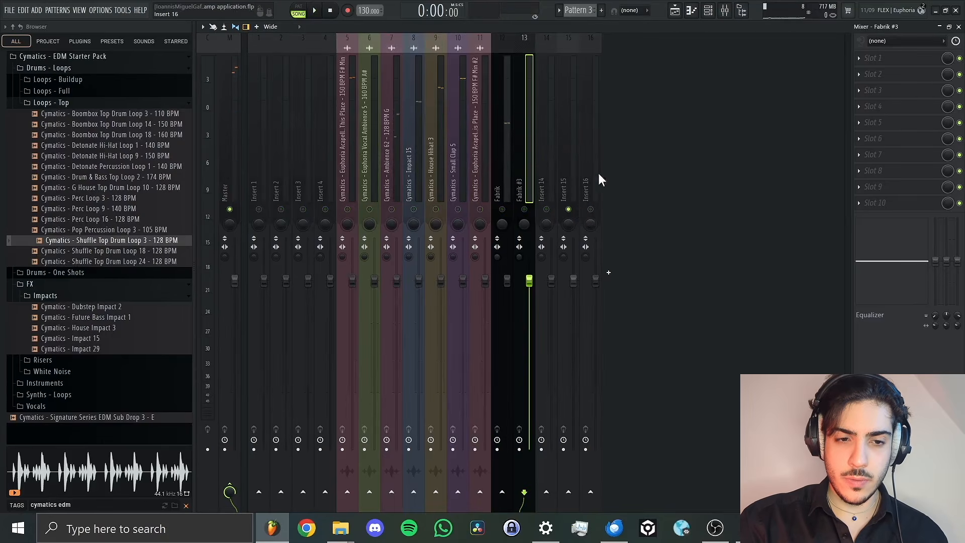
{"action": "key", "text": "space"}
{"action": "left_click", "coordinate": [675, 11]}
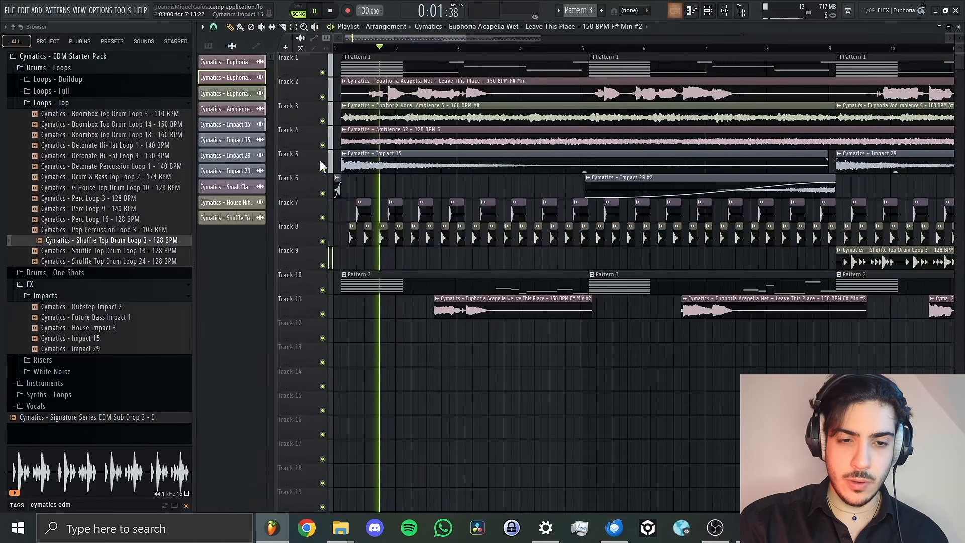
{"action": "key", "text": "space"}
Check the mixer track of the Impact 15 clip and route the reversed Impact 15 clip on Track 6 to the same mixer track 8.
{"action": "double_click", "coordinate": [338, 187]}
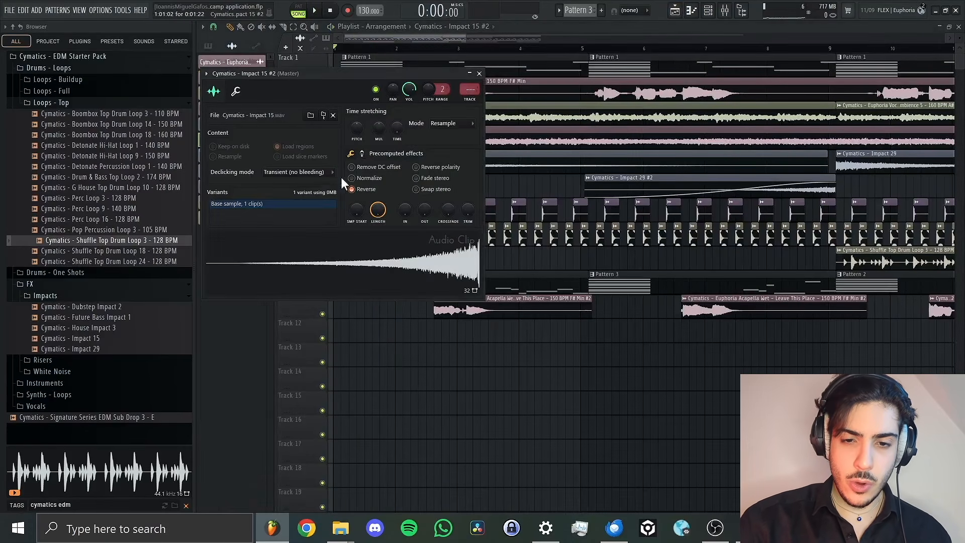
{"action": "double_click", "coordinate": [607, 168]}
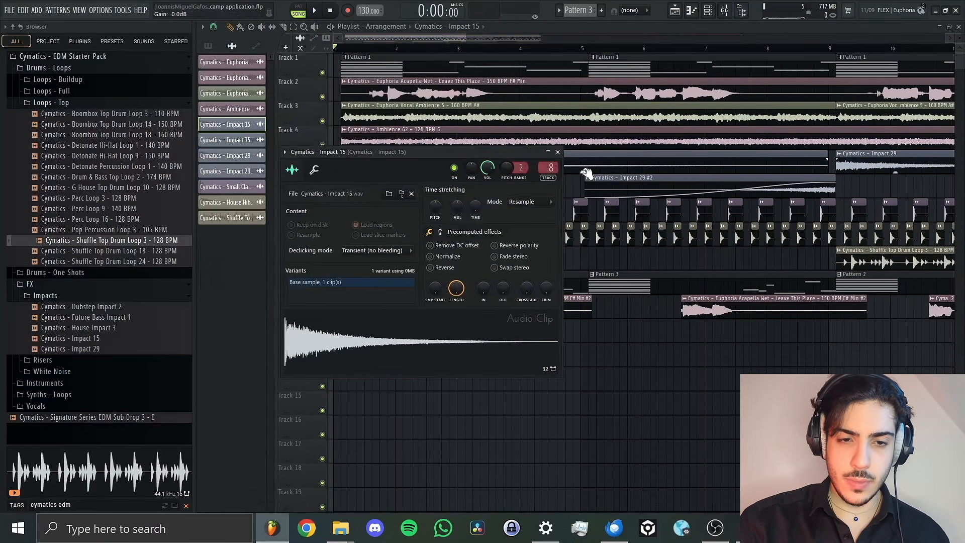
{"action": "key", "text": "Escape"}
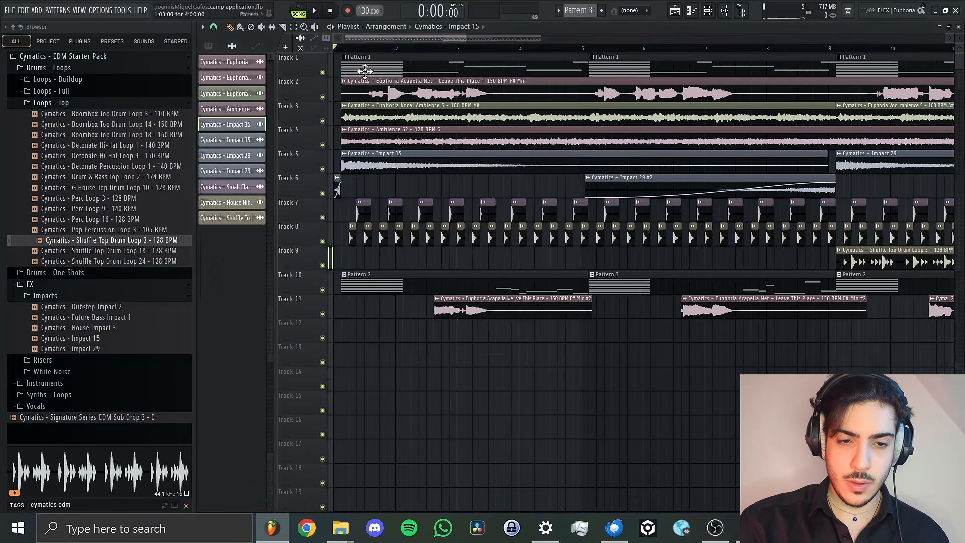
{"action": "double_click", "coordinate": [338, 187]}
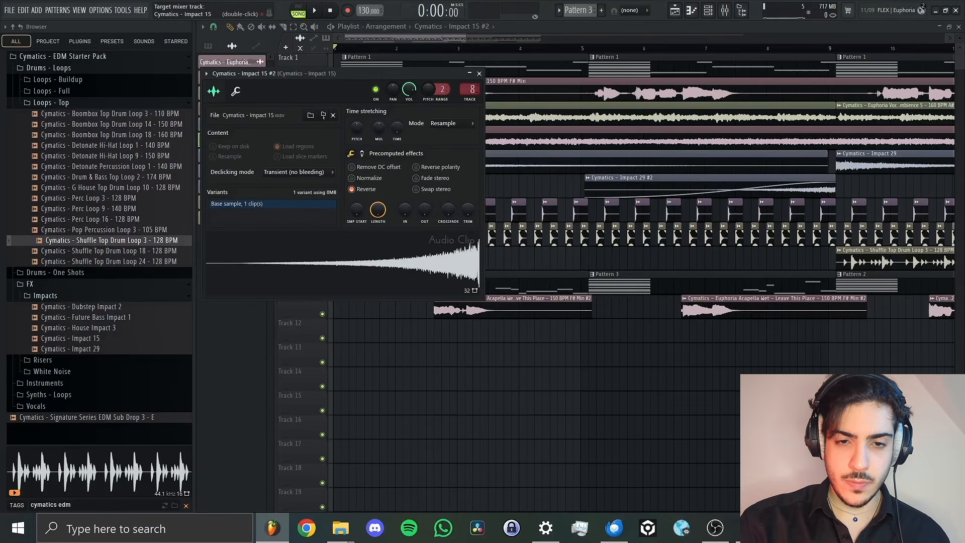
Route the Impact 29 clip on Track 5 to mixer track 14 and reassign the mixer track of the reversed Impact 29 clip.
{"action": "left_click_drag", "start_coordinate": [454, 39], "coordinate": [478, 41]}
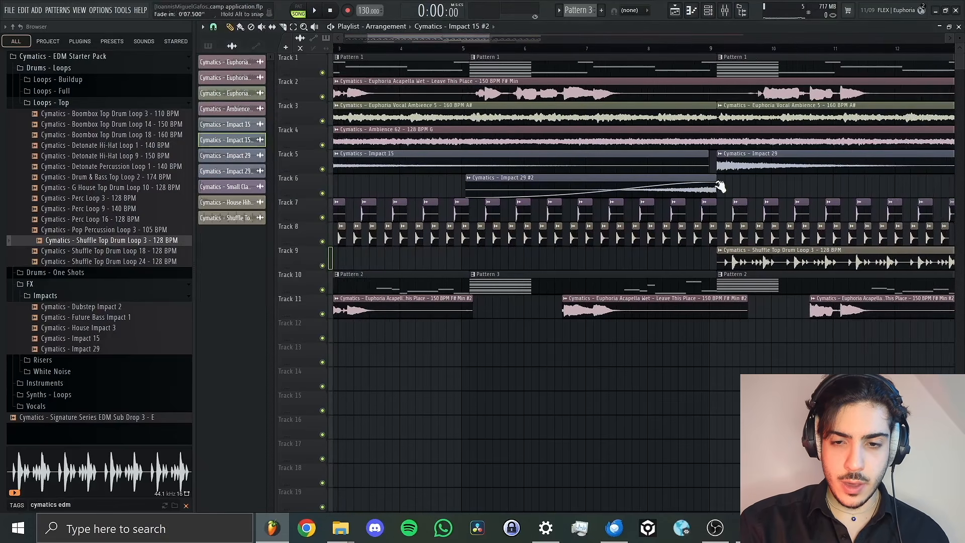
{"action": "double_click", "coordinate": [755, 152]}
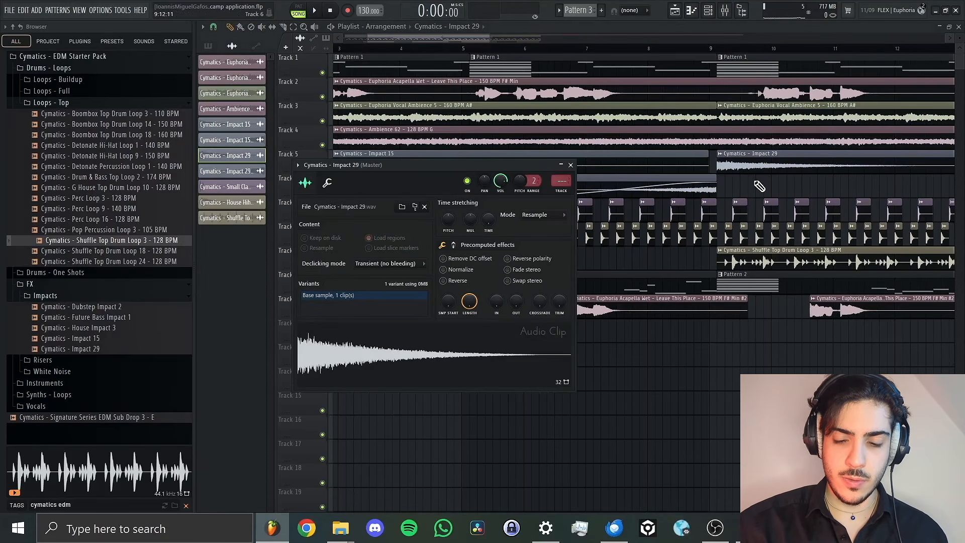
{"action": "key", "text": "F9"}
{"action": "left_click", "coordinate": [683, 13]}
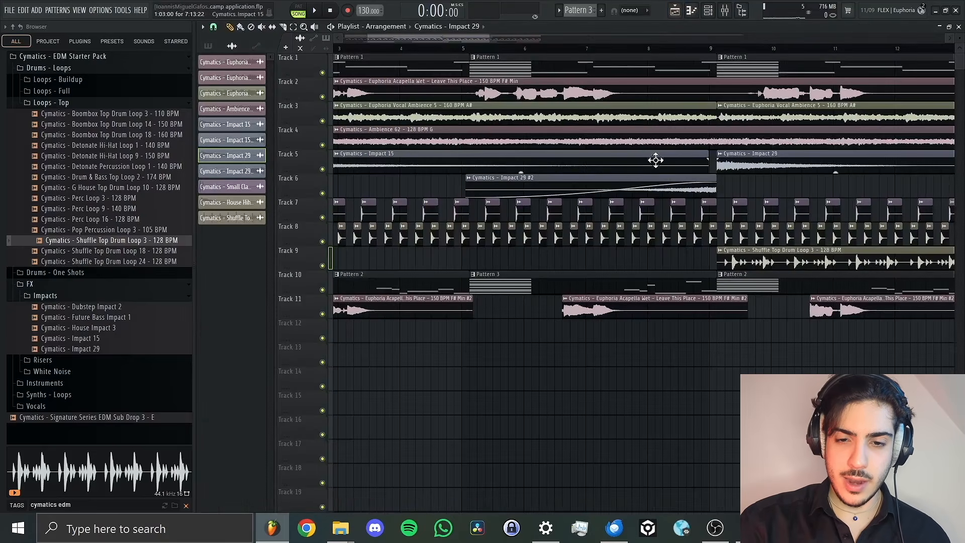
{"action": "double_click", "coordinate": [649, 180]}
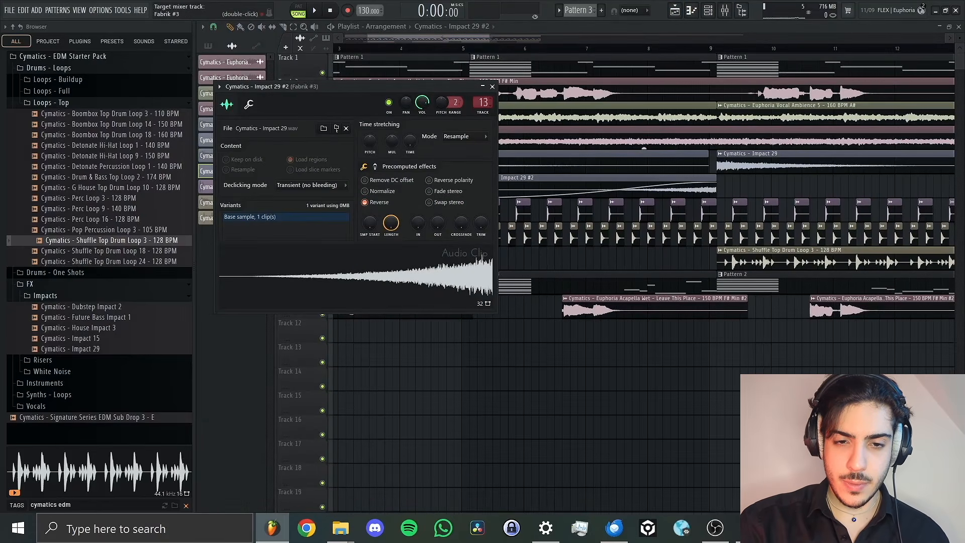
{"action": "key", "text": "Escape"}
Play the arrangement around bar 11 to listen for clips that are still unrouted.
{"action": "key", "text": "space"}
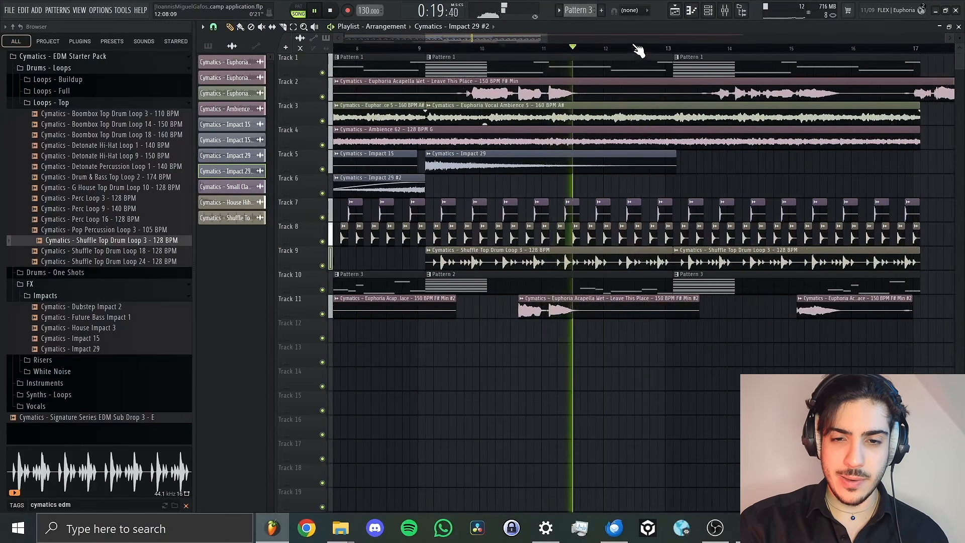
{"action": "left_click", "coordinate": [643, 49]}
{"action": "left_click", "coordinate": [582, 48]}
{"action": "key", "text": "space"}
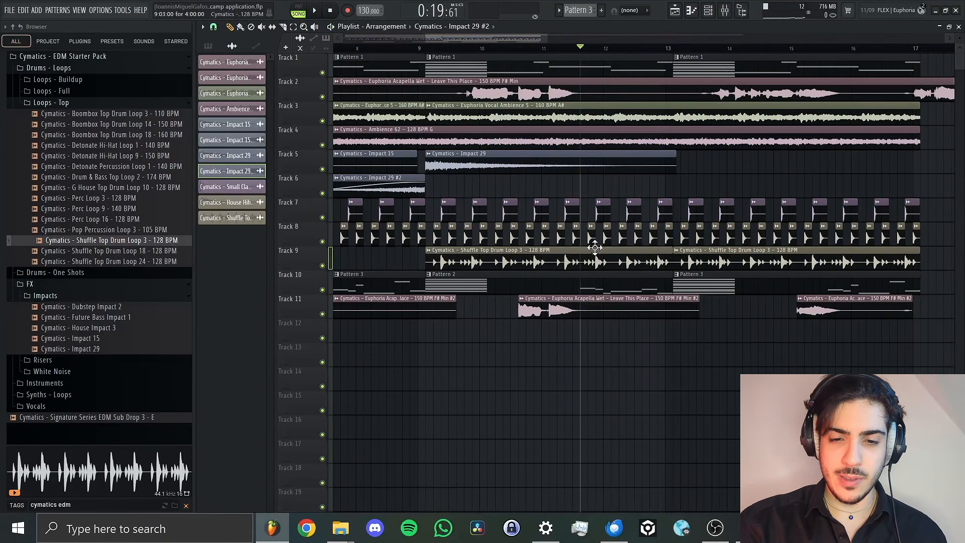
Route the Shuffle Top Drum Loop 3 clip on Track 9 to mixer track 15 and return to the playlist.
{"action": "double_click", "coordinate": [593, 252]}
{"action": "key", "text": "F9"}
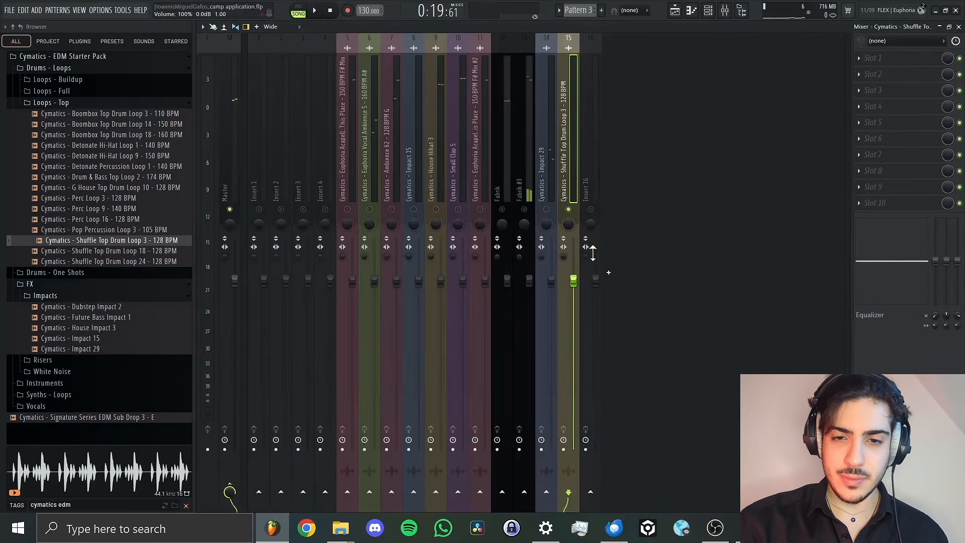
{"action": "left_click", "coordinate": [678, 10]}
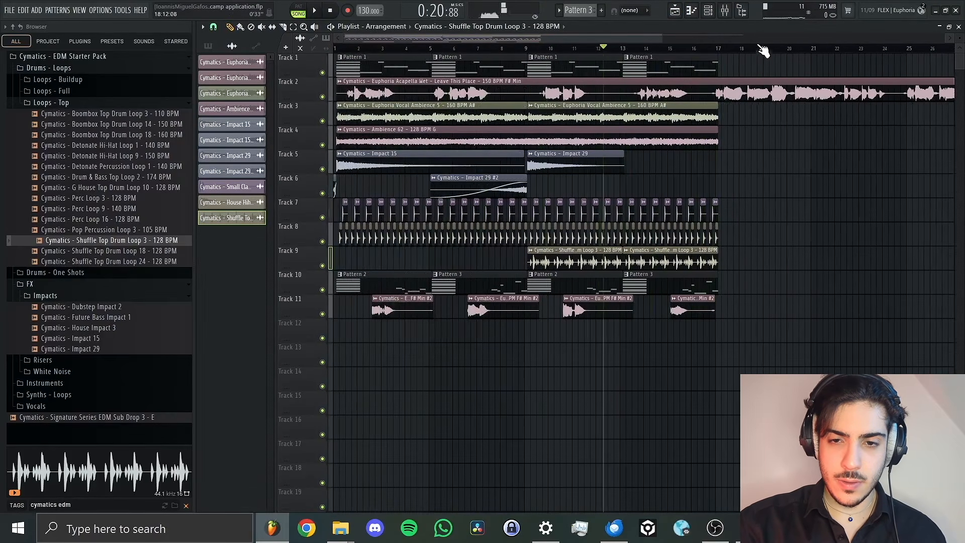
Play the arrangement to check the routing and mixer levels, first with Insert 16 soloed and again with all mixer tracks enabled.
{"action": "left_click", "coordinate": [725, 10]}
{"action": "left_click", "coordinate": [674, 10]}
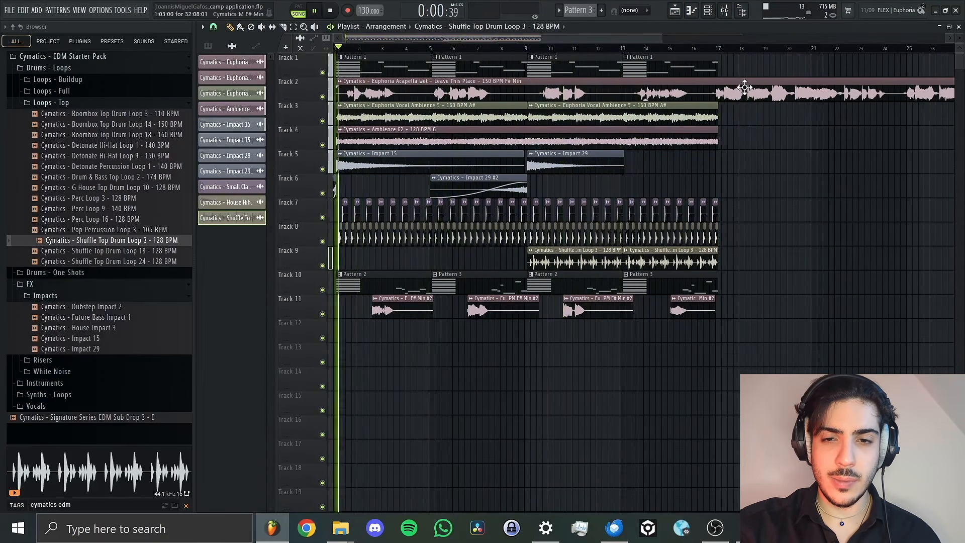
{"action": "left_click", "coordinate": [725, 10]}
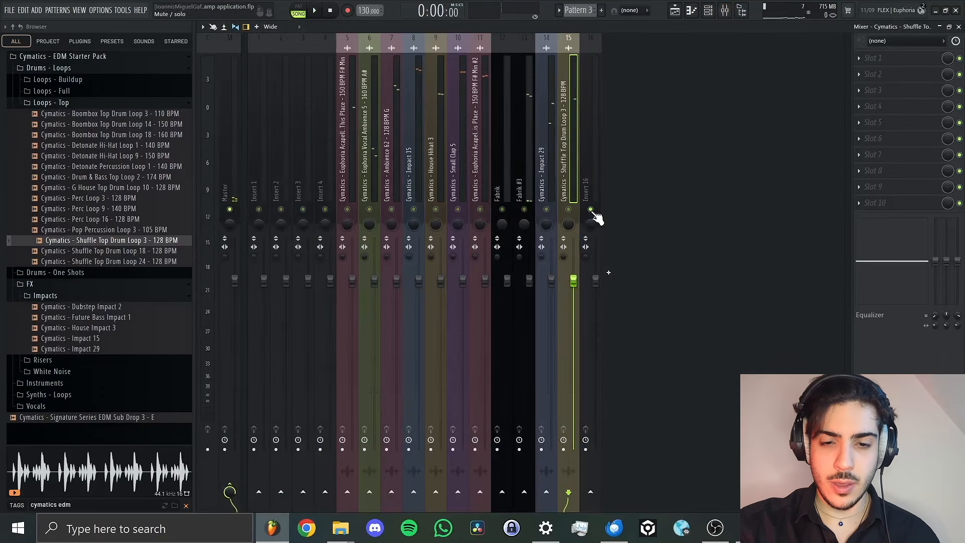
{"action": "key", "text": "space"}
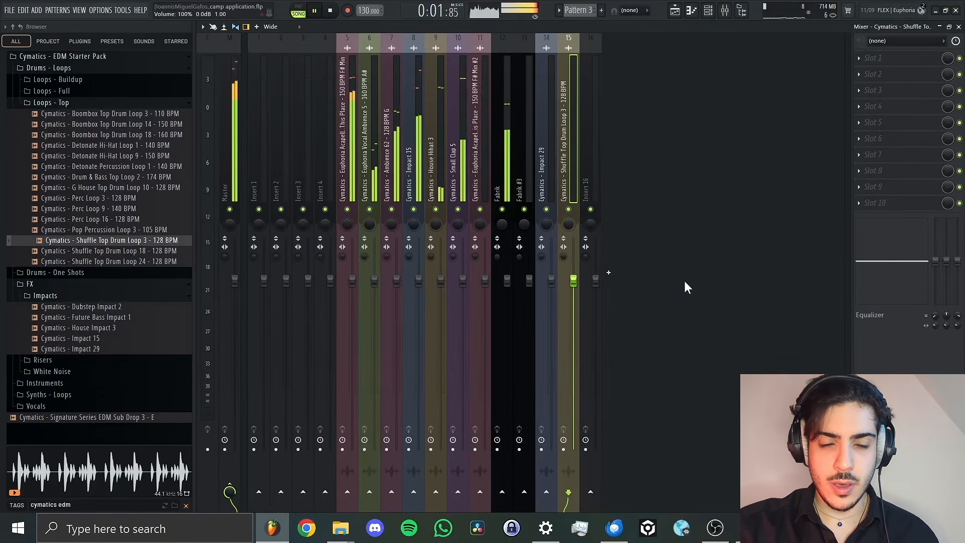
{"action": "key", "text": "space"}
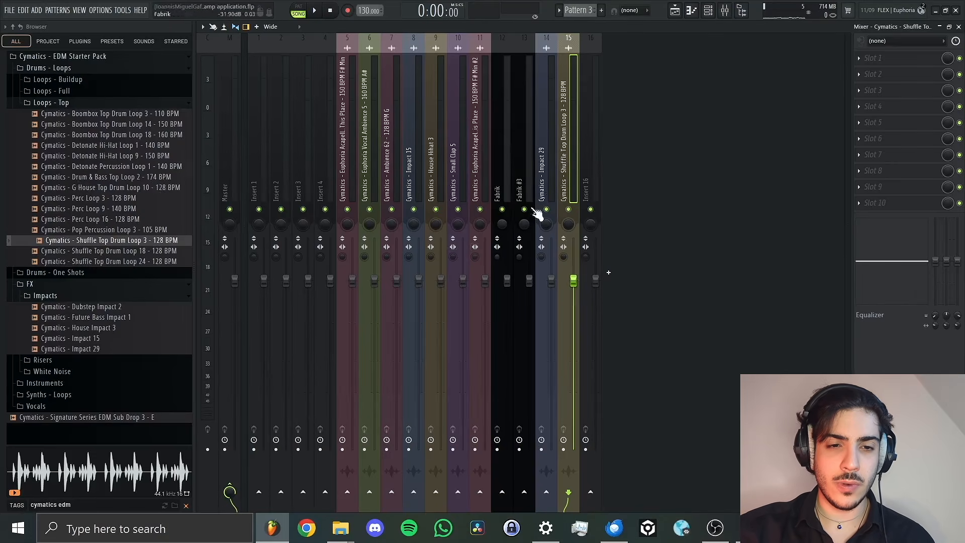
Add six more mixer tracks, Insert 17 to Insert 22.
{"action": "left_click", "coordinate": [610, 274]}
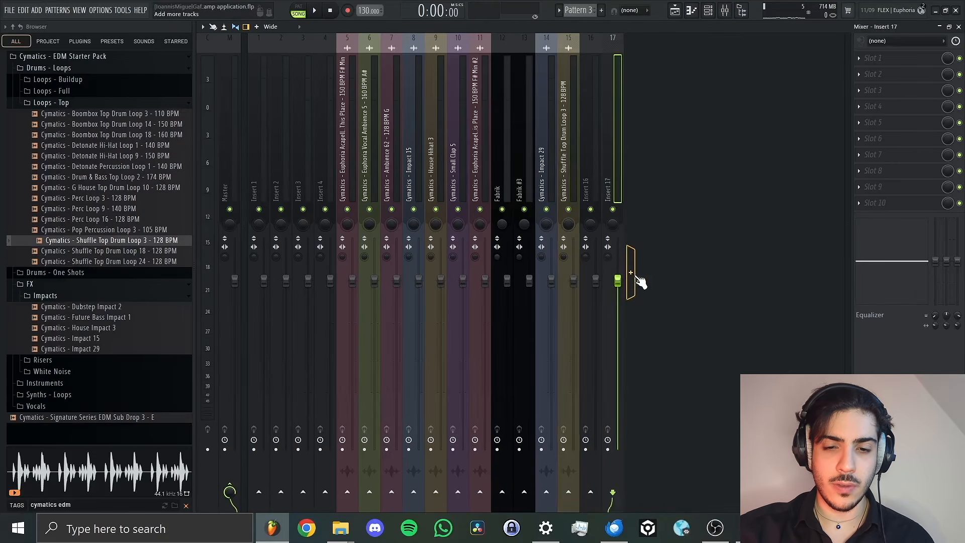
{"action": "left_click", "coordinate": [633, 275]}
{"action": "left_click", "coordinate": [663, 285]}
{"action": "left_click", "coordinate": [686, 286]}
{"action": "left_click", "coordinate": [708, 285]}
{"action": "left_click", "coordinate": [730, 286]}
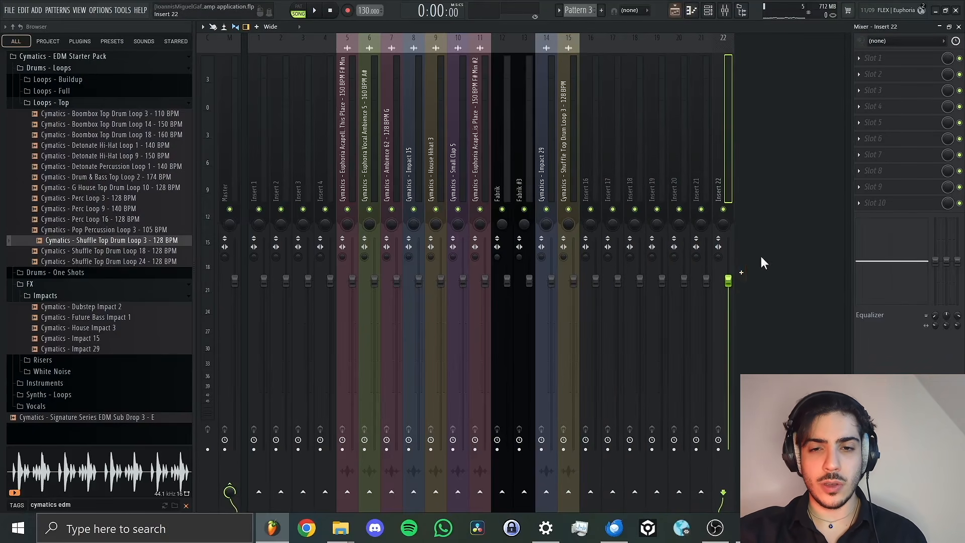
Audition the first Track 11 vocal clip in the playlist, starting between bars 2 and 3, and bring up its mixer track 11.
{"action": "left_click", "coordinate": [675, 10]}
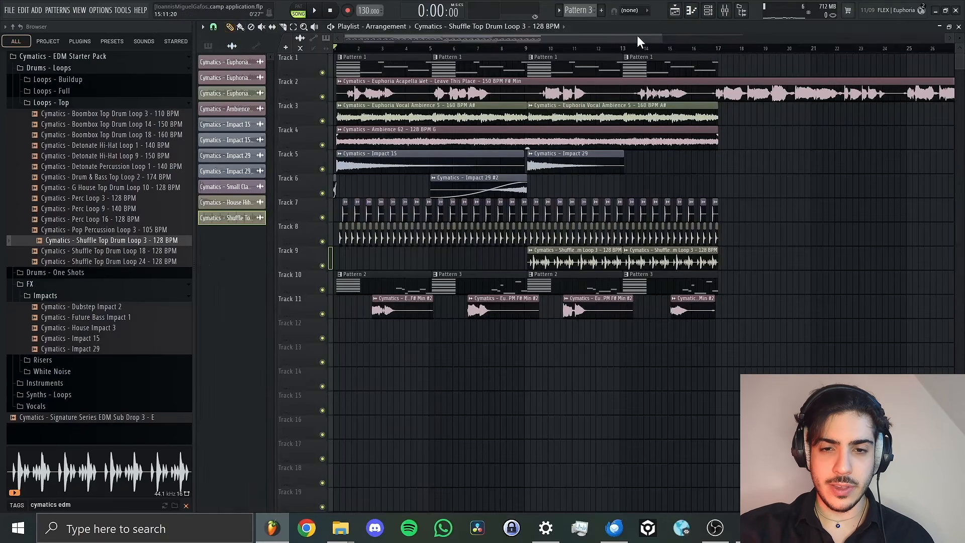
{"action": "left_click_drag", "start_coordinate": [664, 39], "coordinate": [481, 76]}
{"action": "scroll", "coordinate": [444, 189], "scroll_direction": "down", "scroll_amount": 2}
{"action": "scroll", "coordinate": [452, 241], "scroll_direction": "up", "scroll_amount": 2}
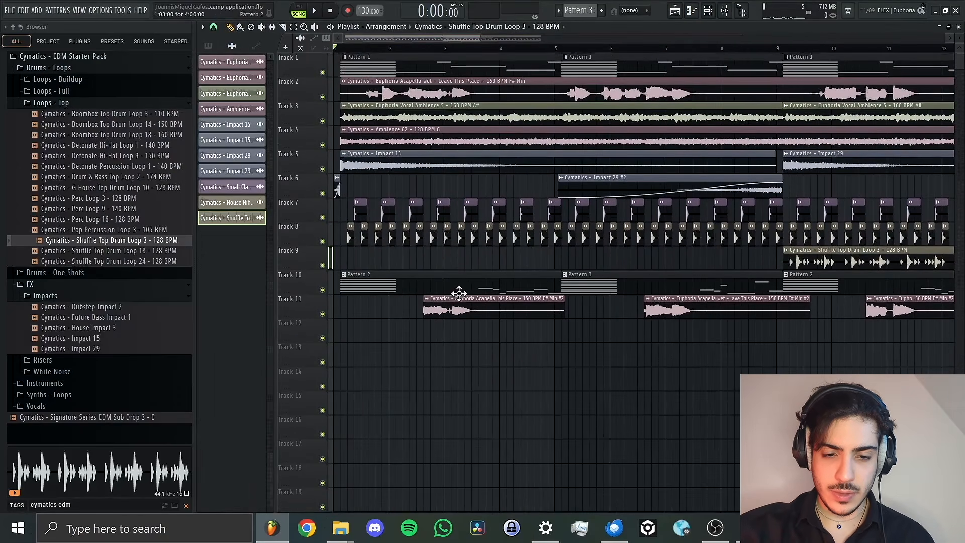
{"action": "double_click", "coordinate": [467, 298]}
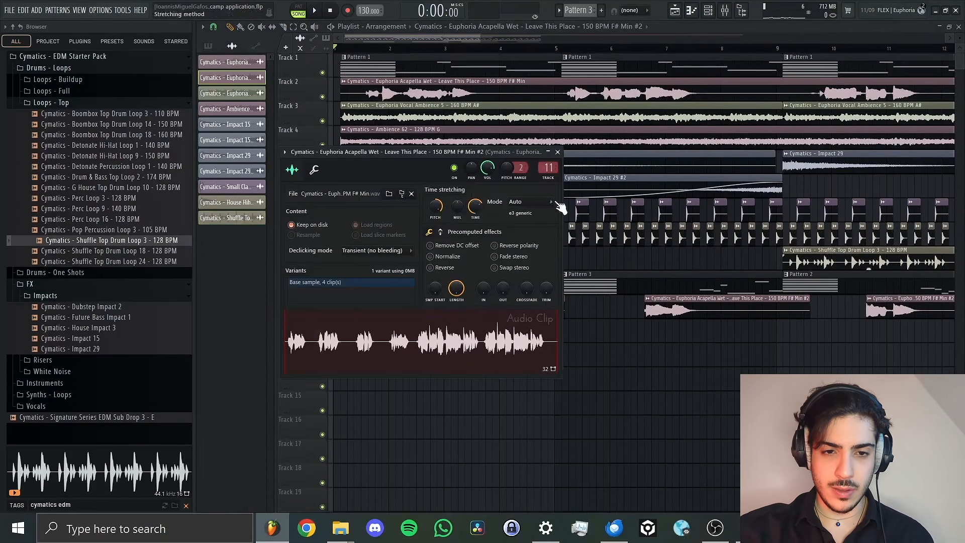
{"action": "left_click", "coordinate": [427, 49]}
{"action": "key", "text": "space"}
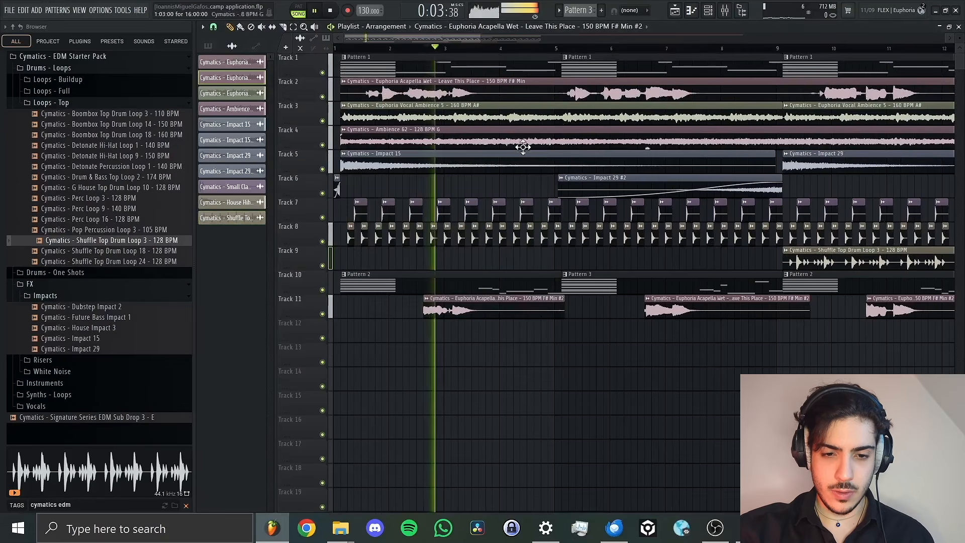
{"action": "double_click", "coordinate": [510, 306]}
{"action": "key", "text": "space"}
{"action": "left_click", "coordinate": [725, 10]}
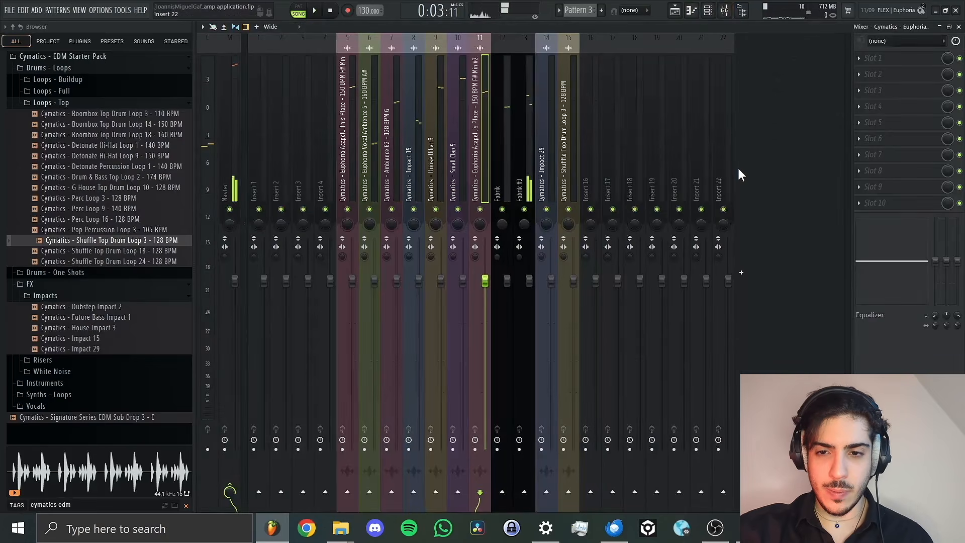
{"action": "left_click", "coordinate": [898, 62]}
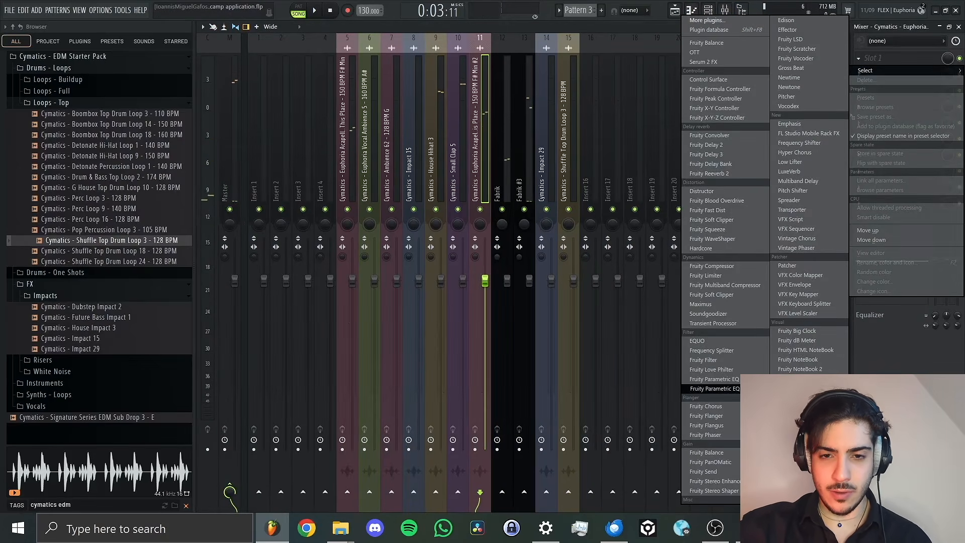
{"action": "left_click", "coordinate": [713, 389]}
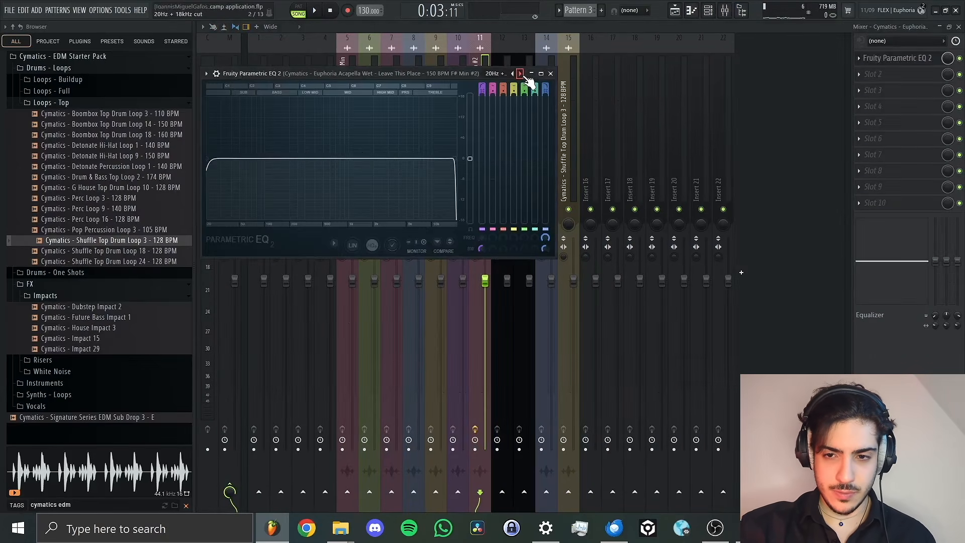
{"action": "double_click", "coordinate": [904, 61]}
{"action": "left_click", "coordinate": [859, 59]}
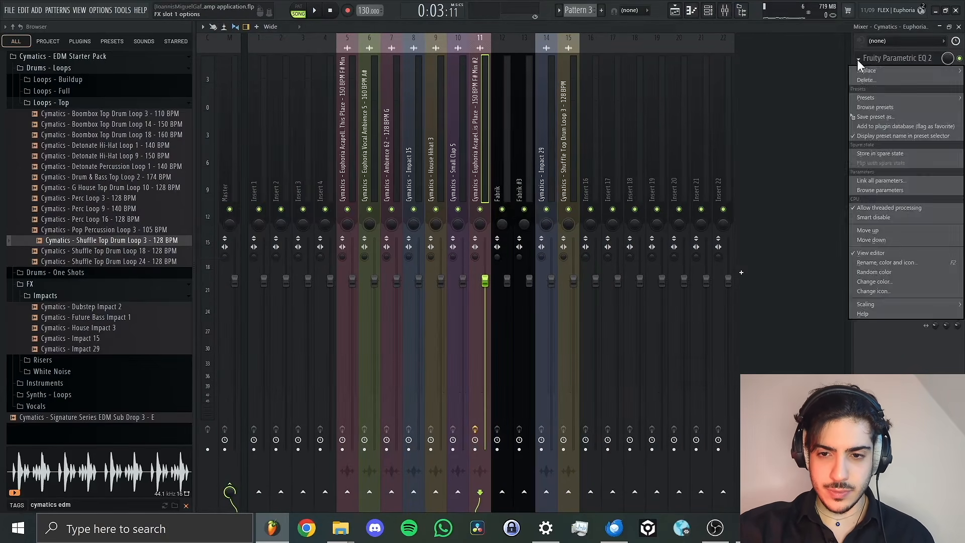
{"action": "left_click", "coordinate": [863, 60]}
{"action": "left_click", "coordinate": [865, 64]}
{"action": "mouse_move", "coordinate": [869, 71]}
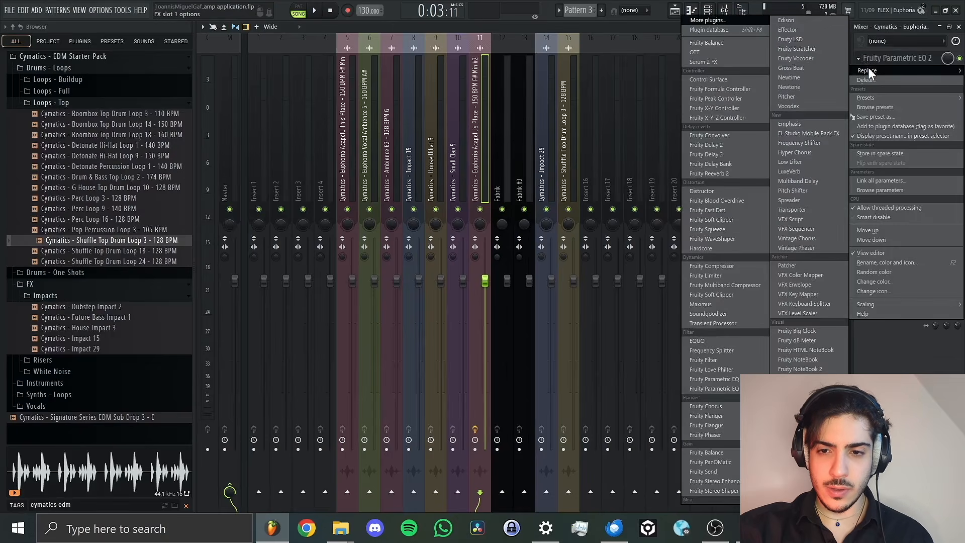
{"action": "left_click", "coordinate": [865, 80]}
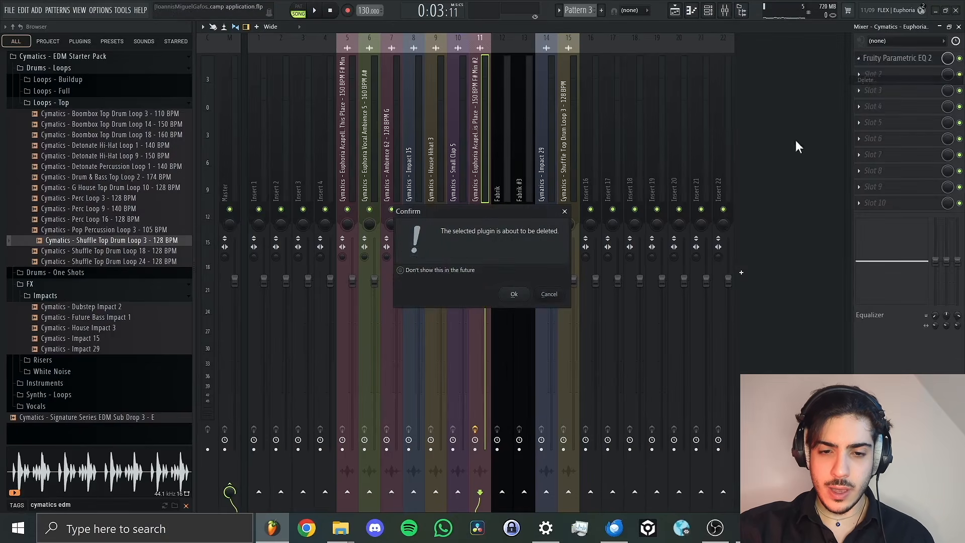
{"action": "left_click", "coordinate": [542, 291]}
Add a fresh Fruity Parametric EQ 2 to slot 1 of mixer track 11 and play the vocal briefly to see its spectrum.
{"action": "left_click", "coordinate": [870, 64]}
{"action": "mouse_move", "coordinate": [864, 70]}
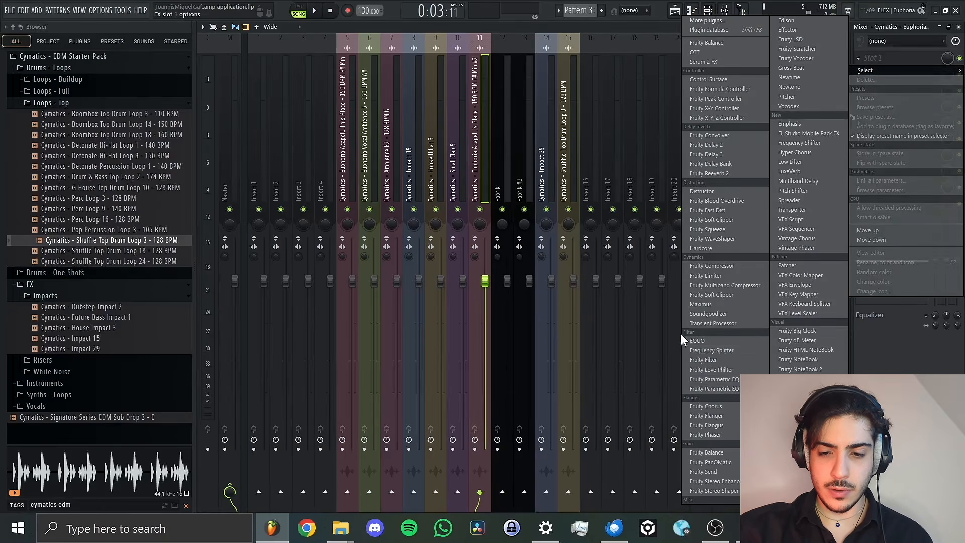
{"action": "left_click", "coordinate": [731, 386]}
{"action": "key", "text": "space"}
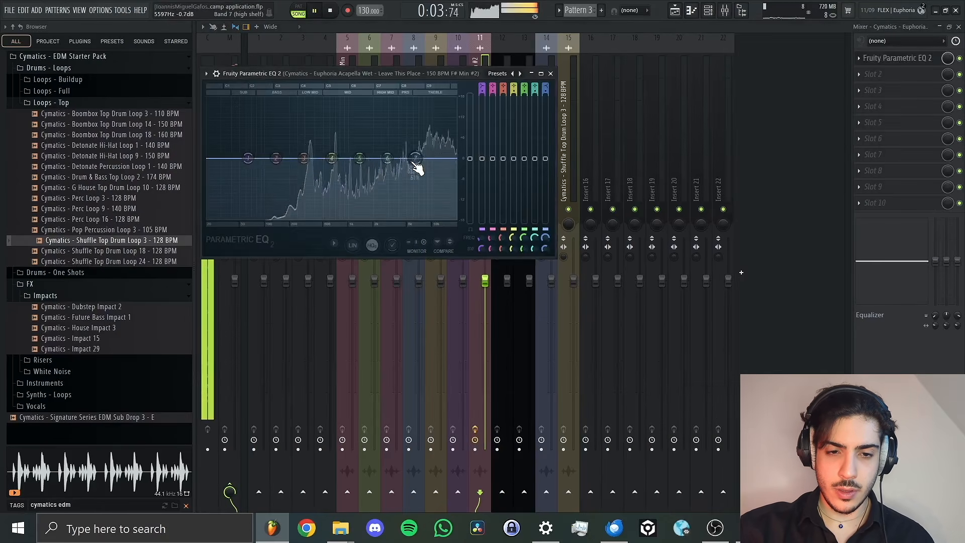
{"action": "key", "text": "space"}
{"action": "left_click_drag", "start_coordinate": [447, 74], "coordinate": [533, 82]}
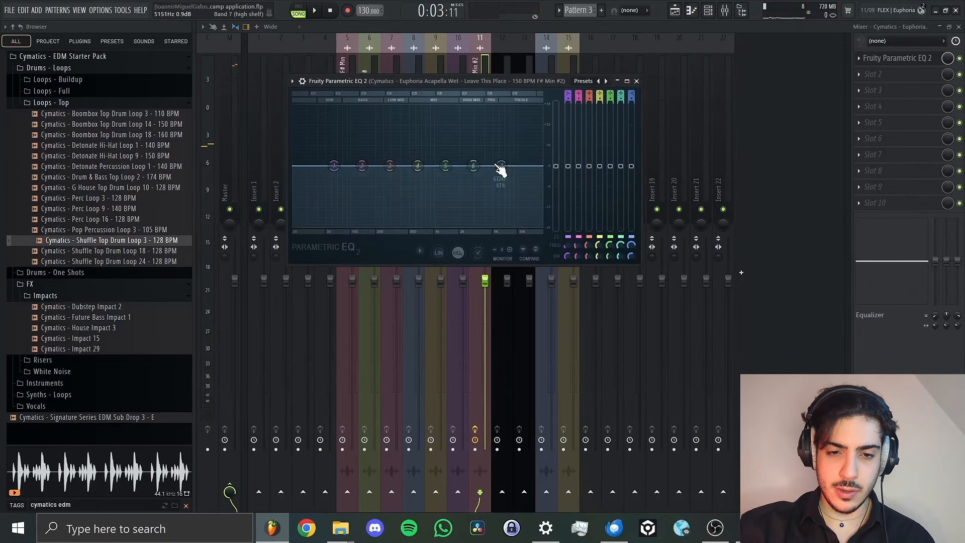
Shape the vocal's EQ during playback by cutting bands 1 and 7 fully and lowering bands 5 and 6.
{"action": "left_click_drag", "start_coordinate": [502, 166], "coordinate": [497, 224]}
{"action": "key", "text": "space"}
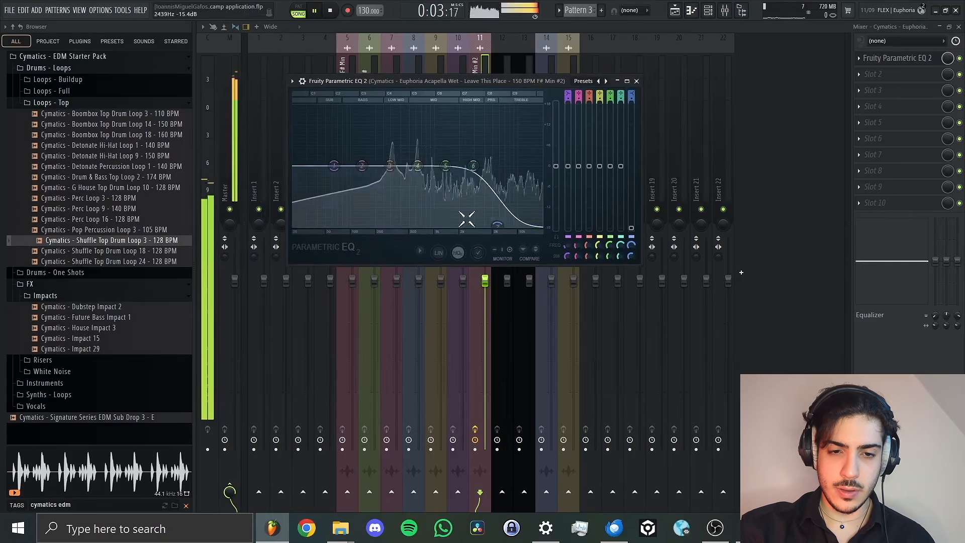
{"action": "left_click_drag", "start_coordinate": [334, 165], "coordinate": [397, 227]}
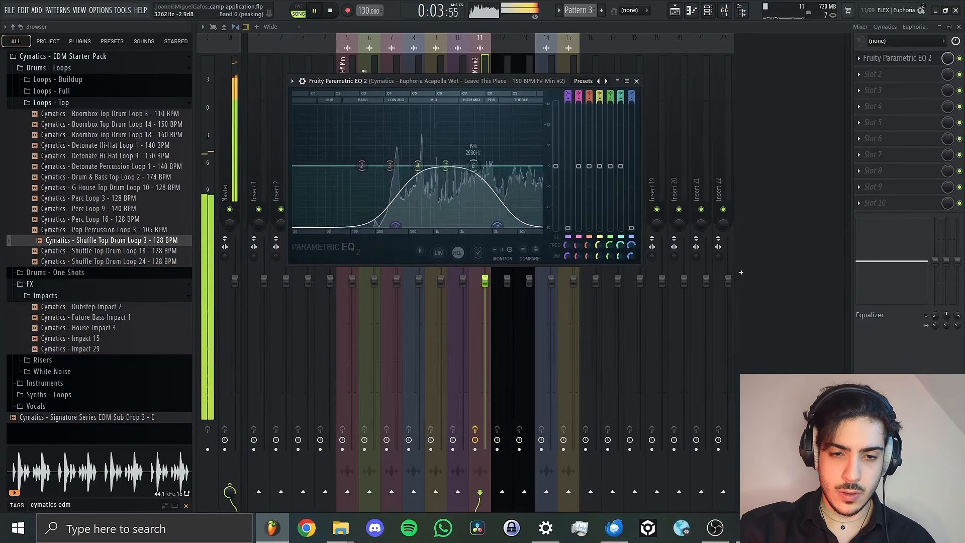
{"action": "mouse_move", "coordinate": [473, 165]}
{"action": "left_mouse_down"}
{"action": "mouse_move", "coordinate": [491, 204]}
{"action": "mouse_move", "coordinate": [464, 177]}
{"action": "left_mouse_up"}
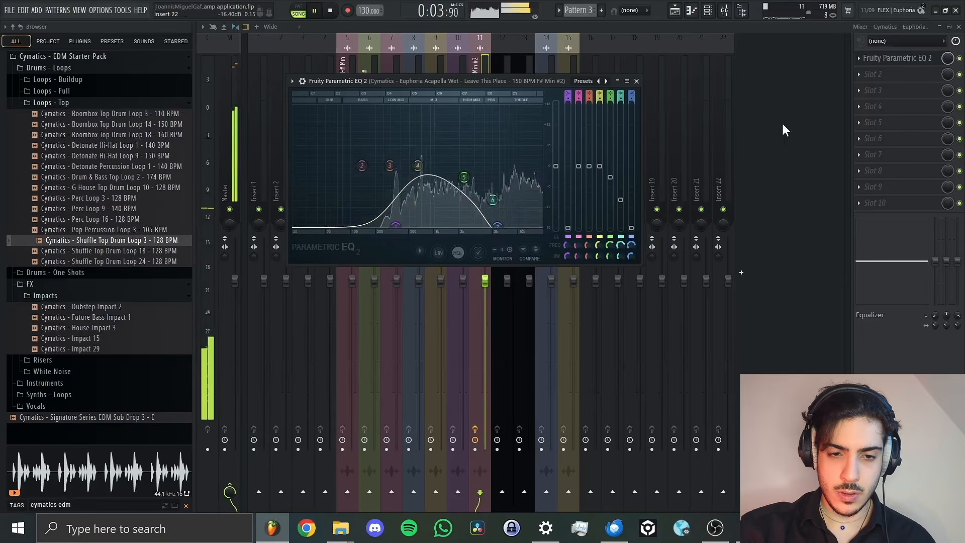
{"action": "key", "text": "space"}
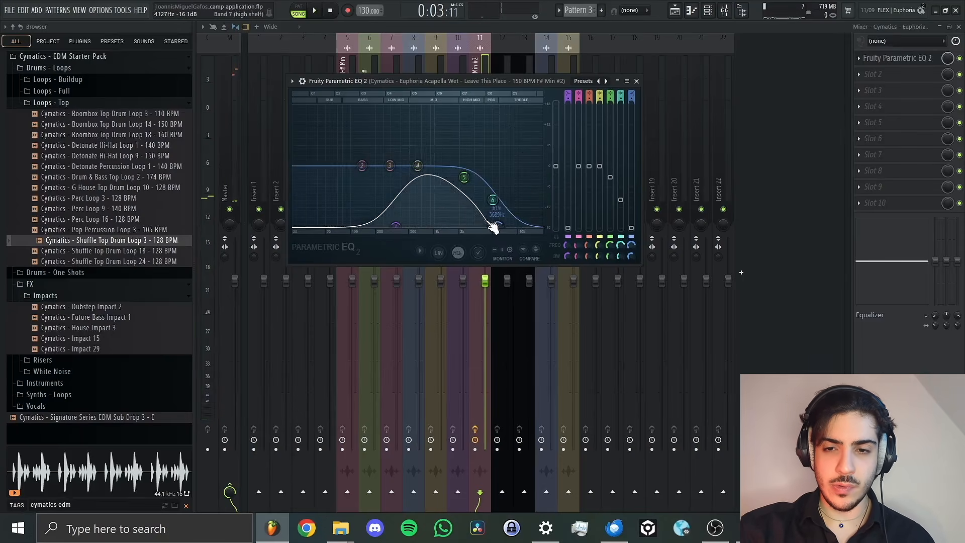
Add Fruity Reeverb 2 to slot 2 of mixer track 11 and load one of its presets.
{"action": "left_click", "coordinate": [859, 74]}
{"action": "mouse_move", "coordinate": [857, 85]}
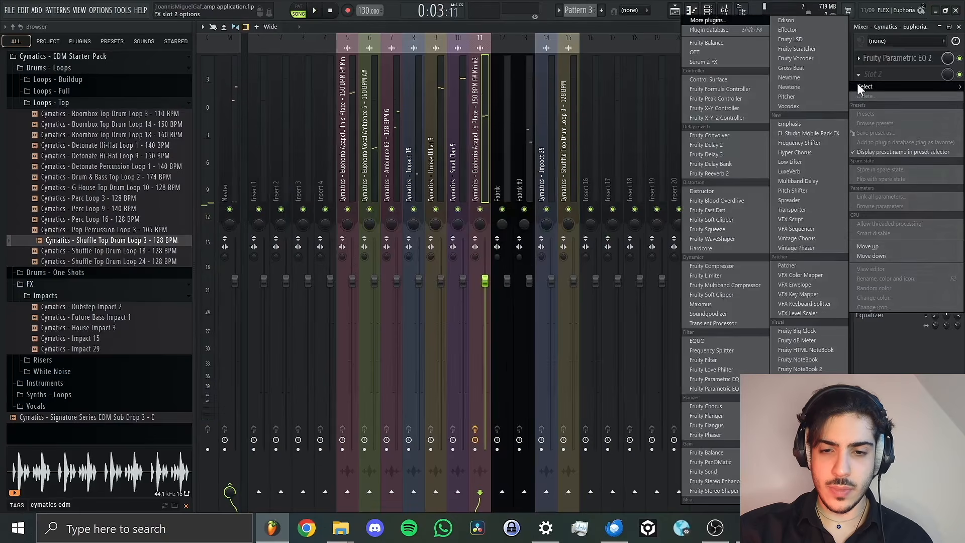
{"action": "left_click", "coordinate": [734, 174]}
{"action": "left_click", "coordinate": [221, 88]}
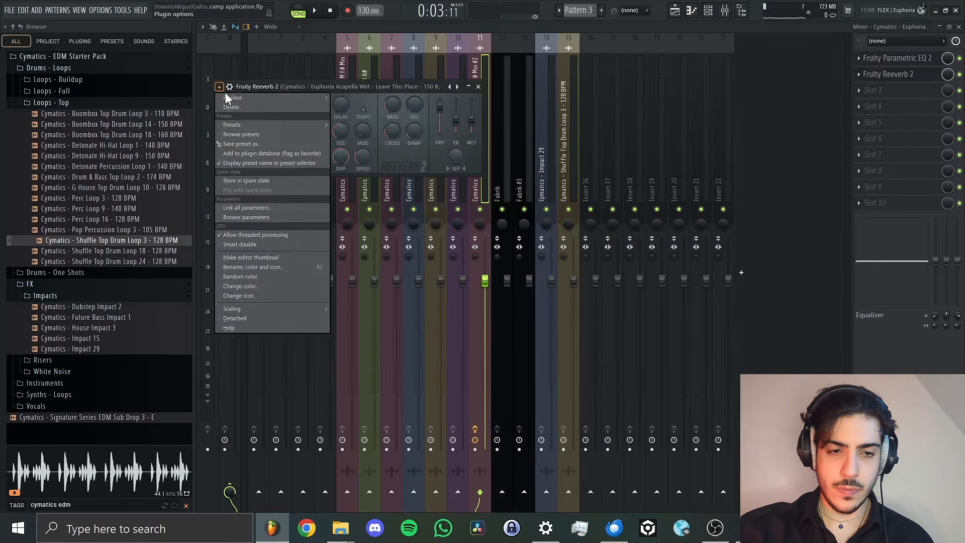
{"action": "mouse_move", "coordinate": [236, 123]}
{"action": "left_click", "coordinate": [358, 174]}
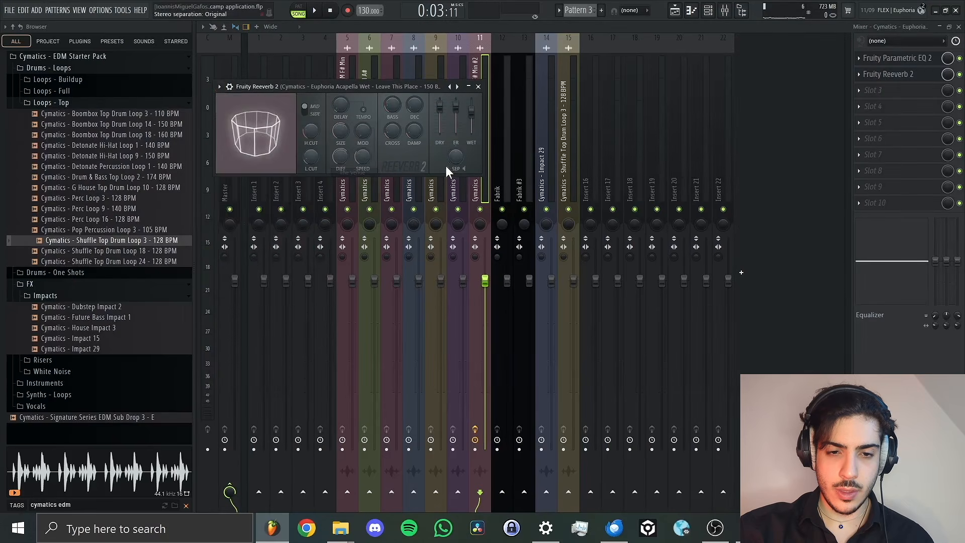
Play the vocal with its reverb and lower the mixer track 11 fader to about 89% (-2.5 dB).
{"action": "key", "text": "space"}
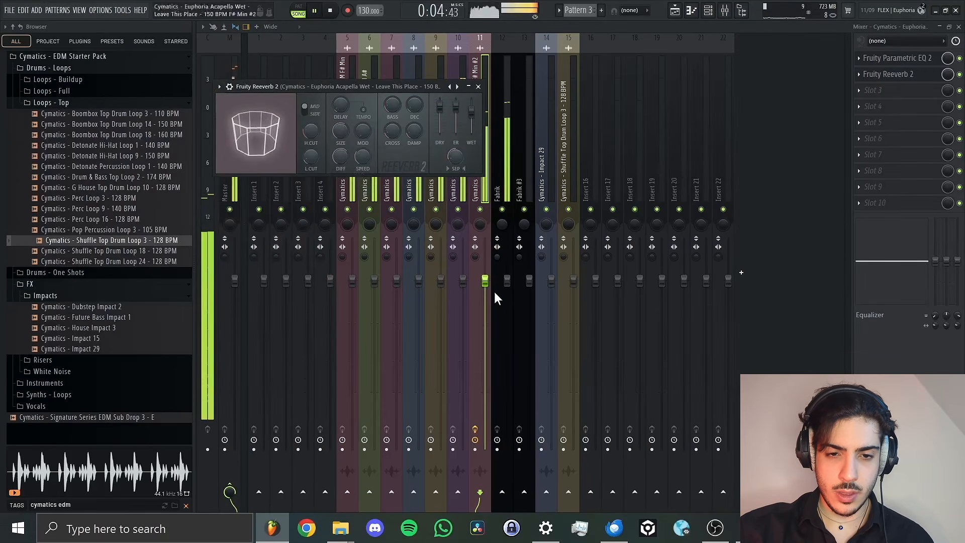
{"action": "key", "text": "space"}
{"action": "key", "text": "space"}
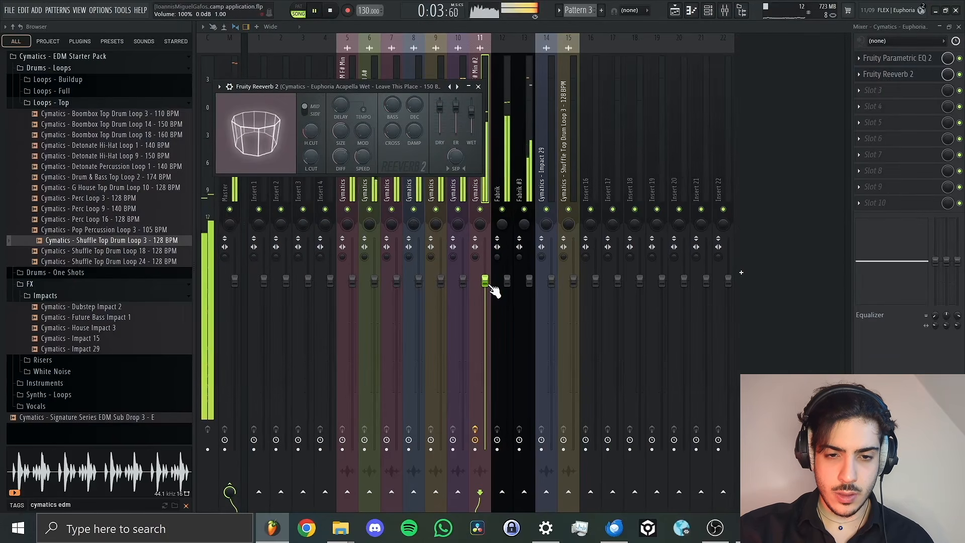
{"action": "mouse_move", "coordinate": [492, 288]}
{"action": "left_mouse_down"}
{"action": "mouse_move", "coordinate": [495, 318]}
{"action": "mouse_move", "coordinate": [491, 307]}
{"action": "left_mouse_up"}
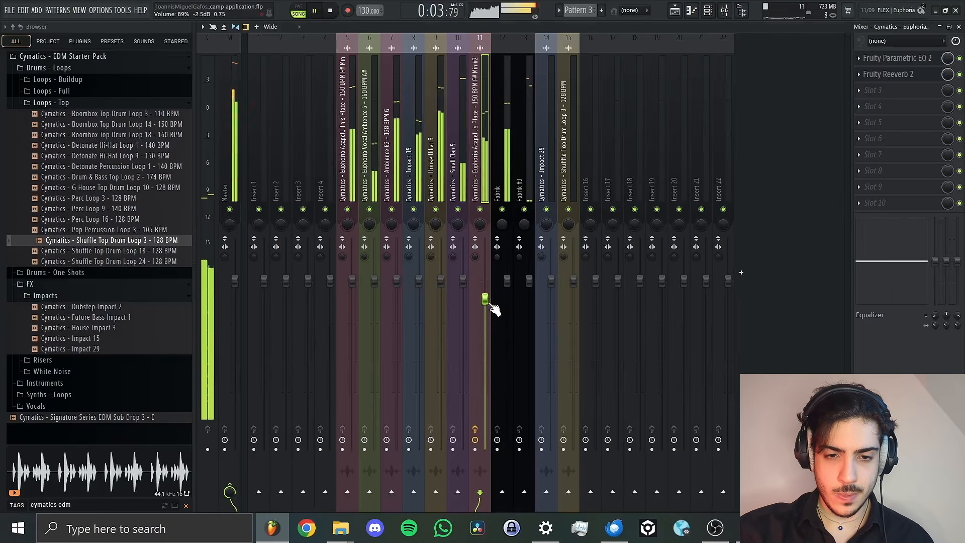
{"action": "key", "text": "space"}
Move Fruity Reeverb 2 to slot 3 and insert Fruity Delay 3 in slot 2 of mixer track 11.
{"action": "left_click", "coordinate": [873, 92]}
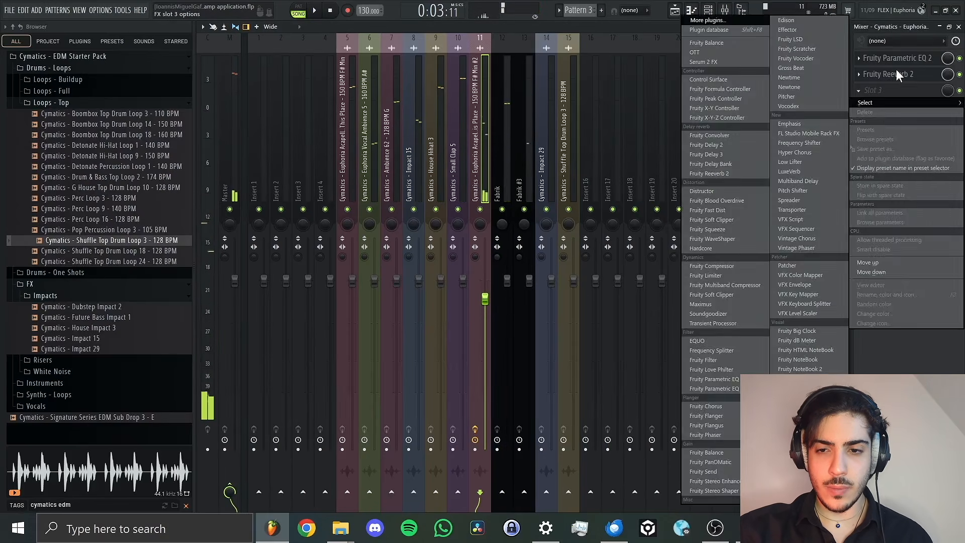
{"action": "left_click_drag", "start_coordinate": [898, 74], "coordinate": [902, 92]}
{"action": "left_click", "coordinate": [887, 76]}
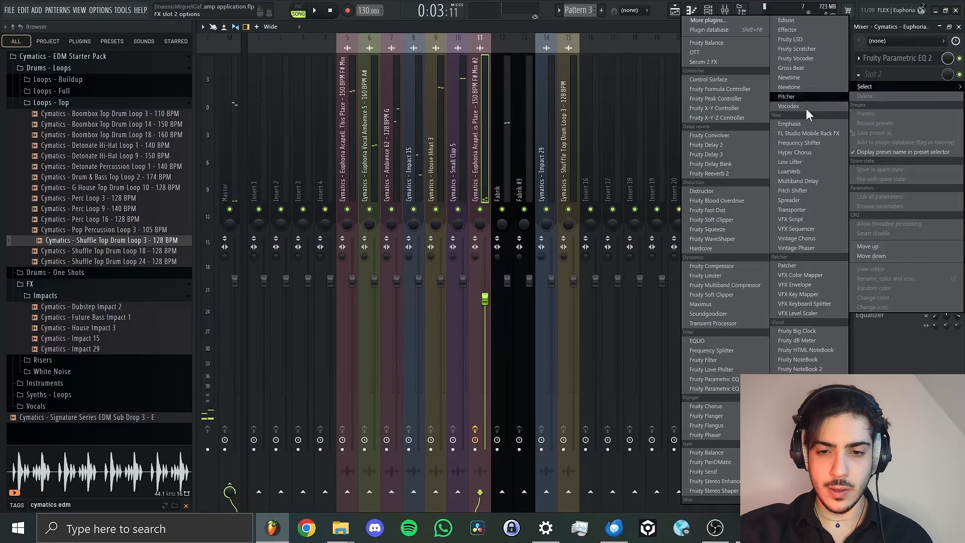
{"action": "left_click", "coordinate": [727, 153]}
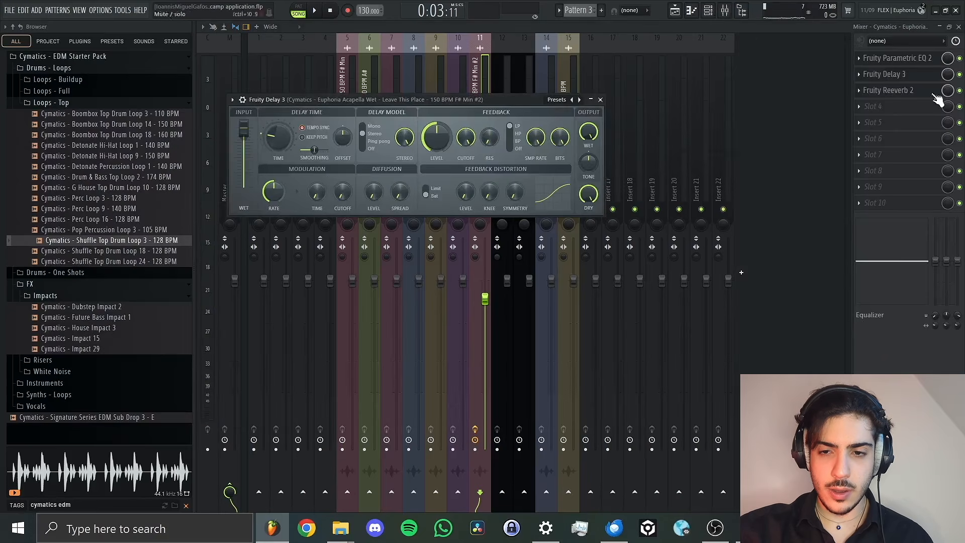
Replace Fruity Delay 3 in slot 2 with Fruity Delay 2.
{"action": "left_click", "coordinate": [860, 75]}
{"action": "left_click", "coordinate": [860, 74]}
{"action": "left_click", "coordinate": [860, 75]}
{"action": "left_click", "coordinate": [871, 81]}
{"action": "left_click", "coordinate": [860, 76]}
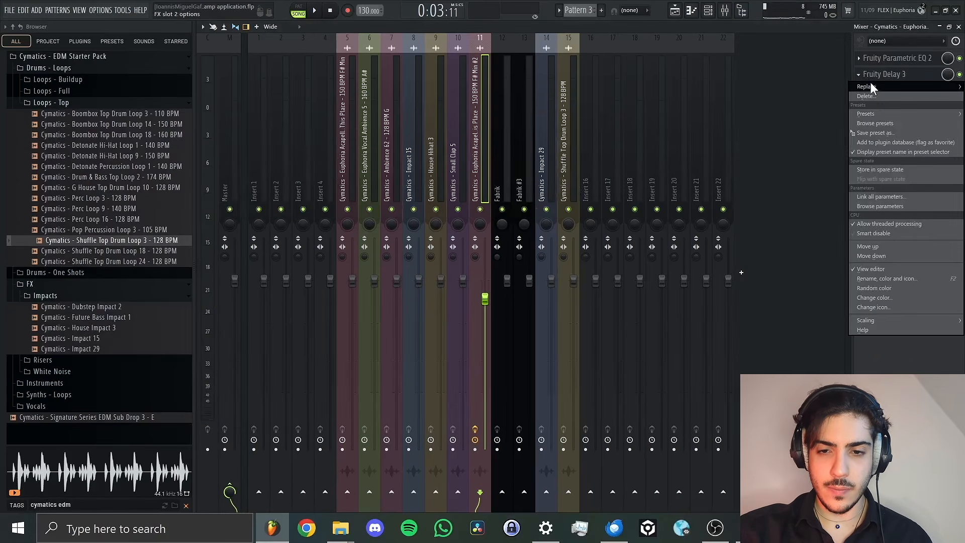
{"action": "mouse_move", "coordinate": [867, 86]}
{"action": "left_click", "coordinate": [707, 144]}
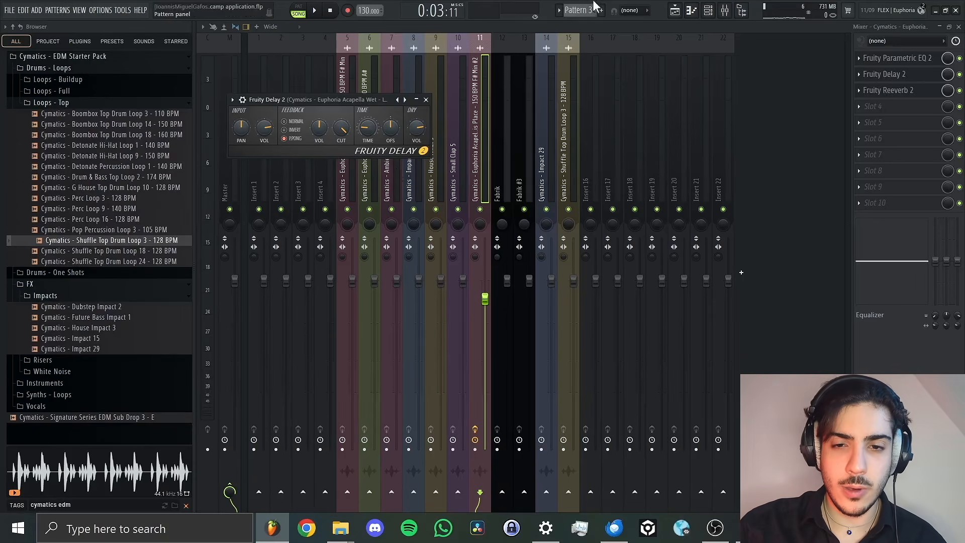
Play the arrangement from the first Track 11 vocal clip to hear the delay, and open the Fruity Delay 2 settings.
{"action": "left_click", "coordinate": [685, 10]}
{"action": "key", "text": "space"}
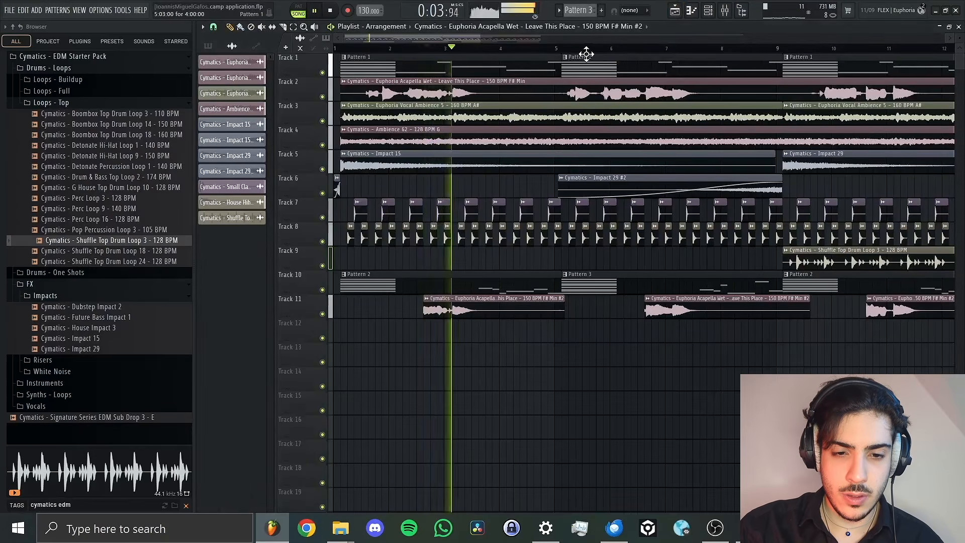
{"action": "left_click", "coordinate": [427, 49]}
{"action": "left_click", "coordinate": [725, 10]}
{"action": "key", "text": "space"}
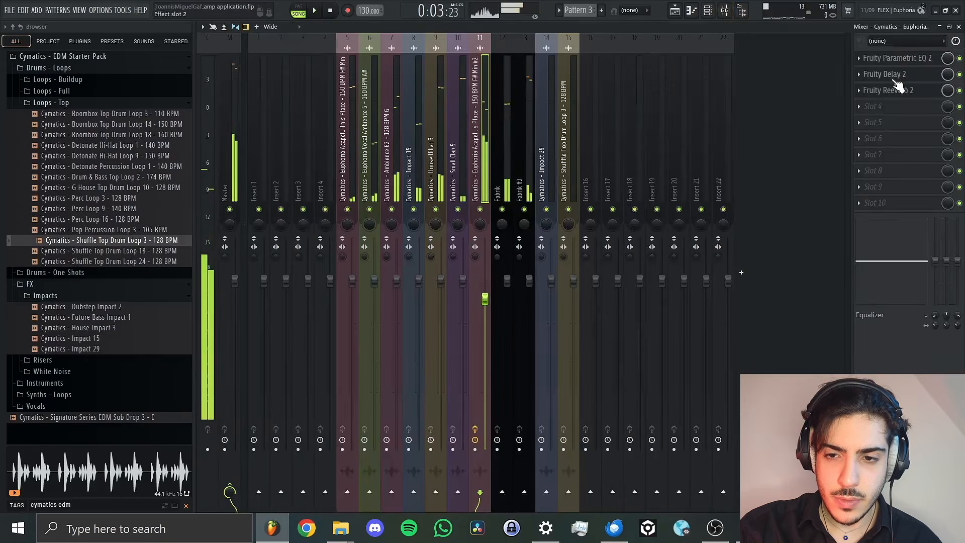
{"action": "left_click", "coordinate": [896, 78]}
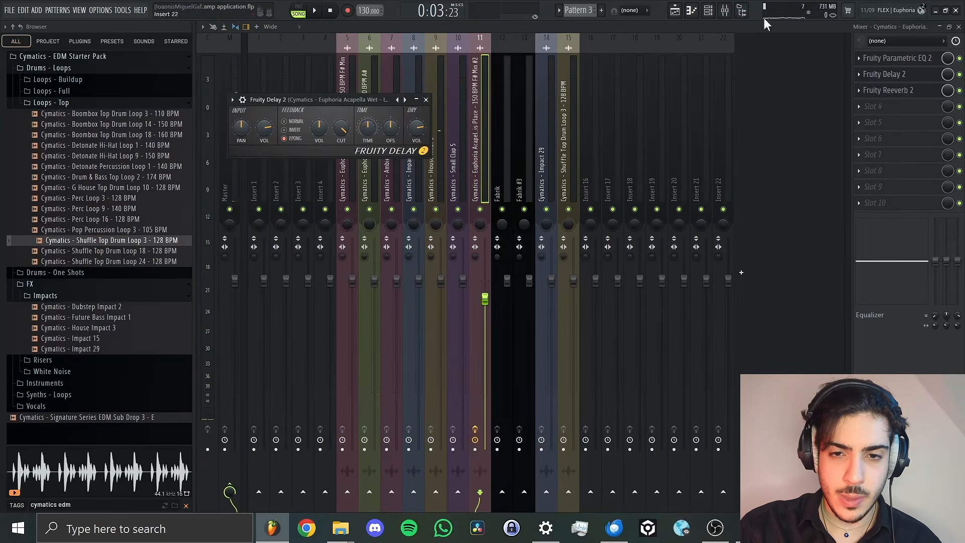
Play the arrangement through the second Track 11 vocal clip while reviewing its EQ and mixer levels, and return to the playlist.
{"action": "left_click", "coordinate": [690, 11]}
{"action": "key", "text": "space"}
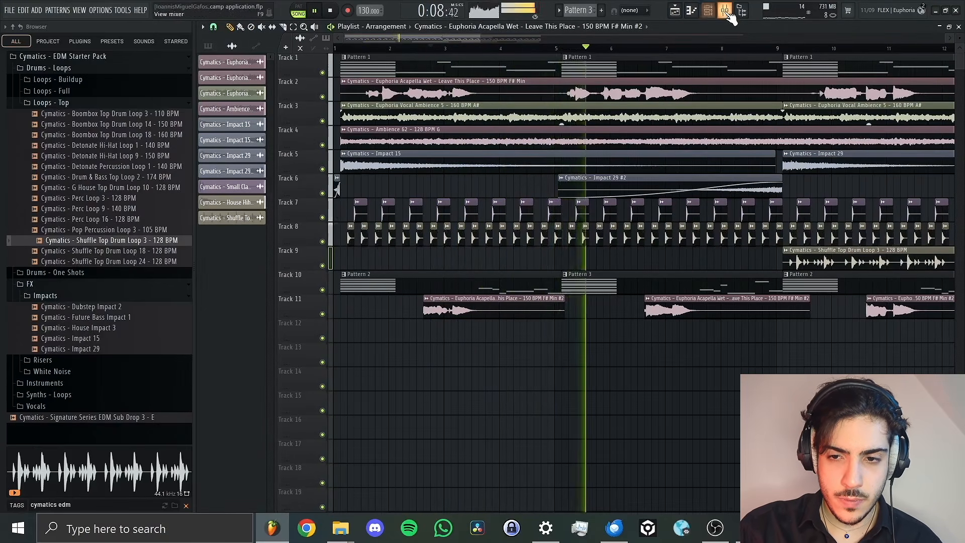
{"action": "key", "text": "F9"}
{"action": "left_click", "coordinate": [898, 59]}
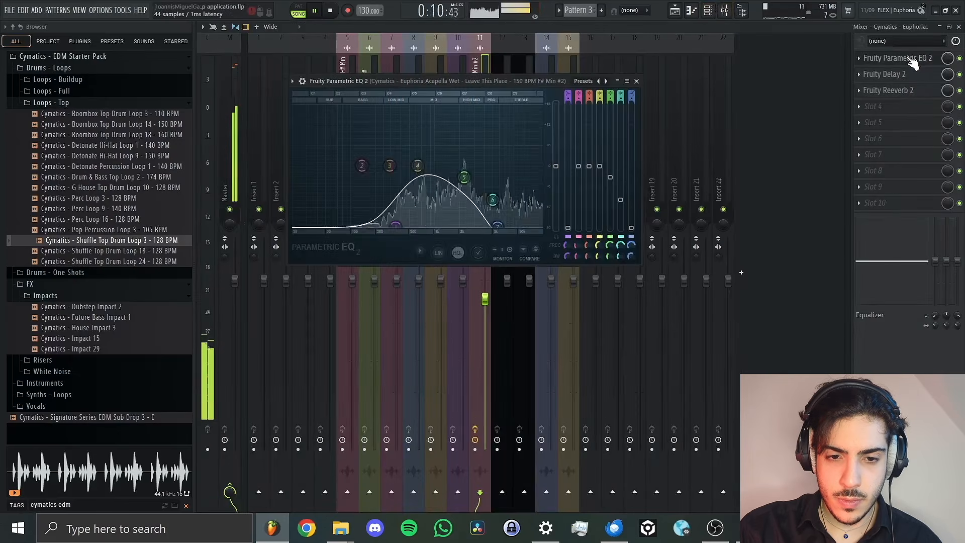
{"action": "left_click", "coordinate": [481, 64]}
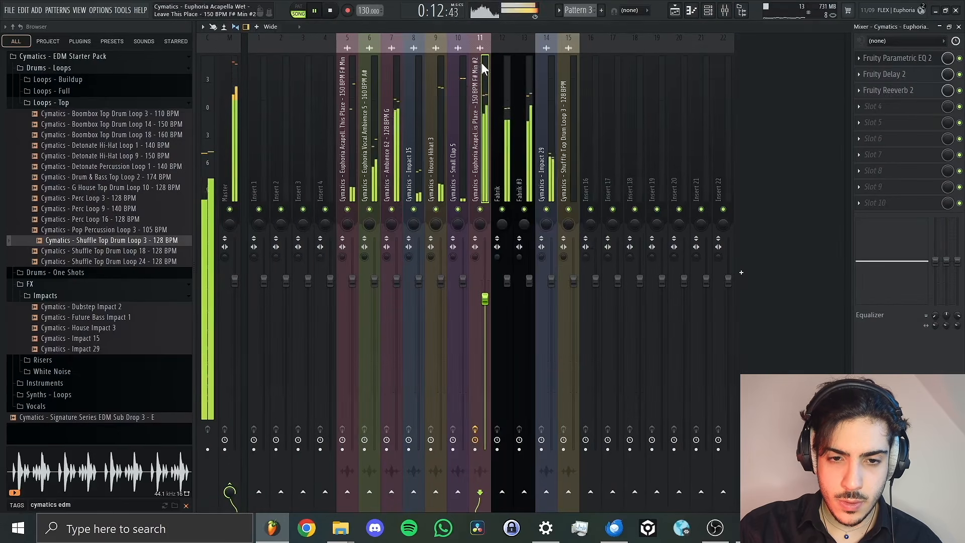
{"action": "left_click", "coordinate": [675, 10]}
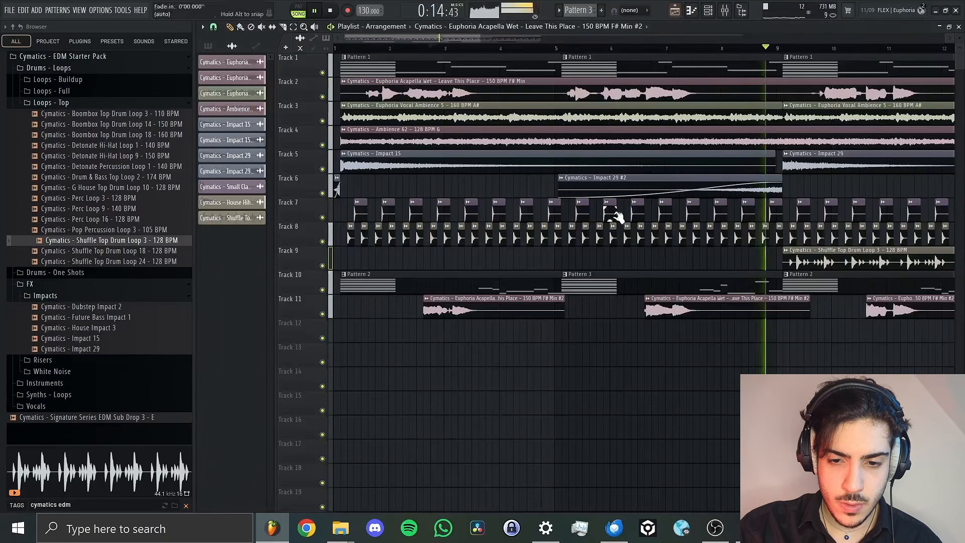
Stop playback and set the time-stretching mode of the Track 11 vocal clip to Stretch Pro.
{"action": "key", "text": "space"}
{"action": "double_click", "coordinate": [455, 307]}
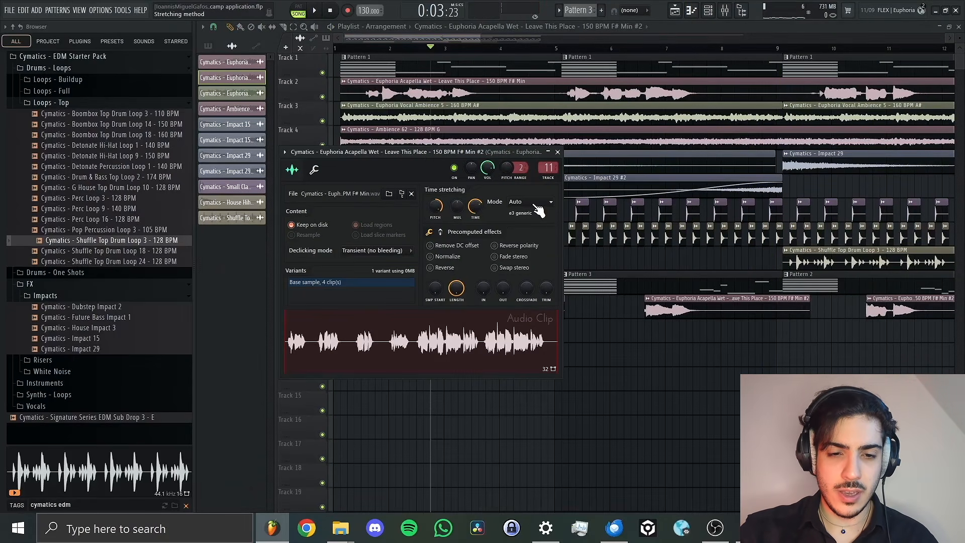
{"action": "left_click_drag", "start_coordinate": [405, 151], "coordinate": [411, 132]}
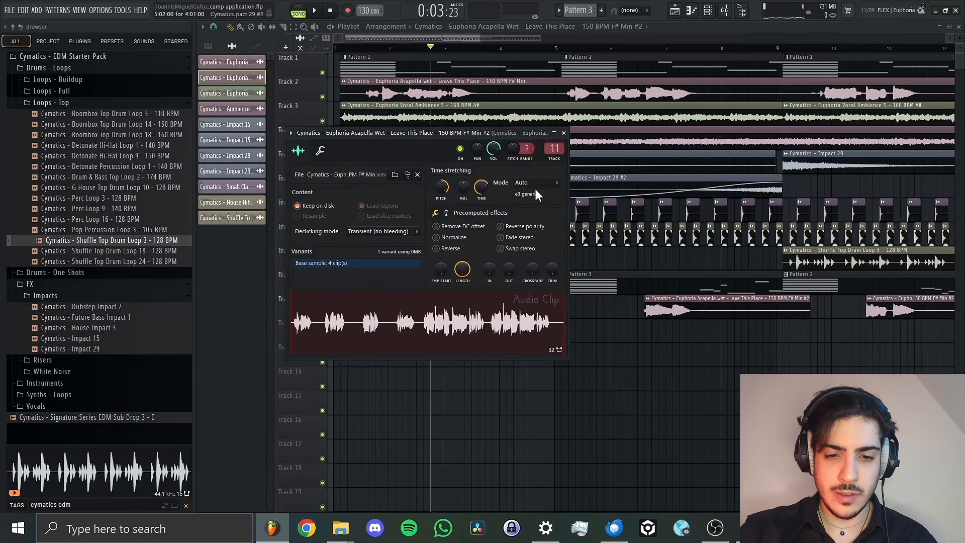
{"action": "left_click", "coordinate": [537, 183]}
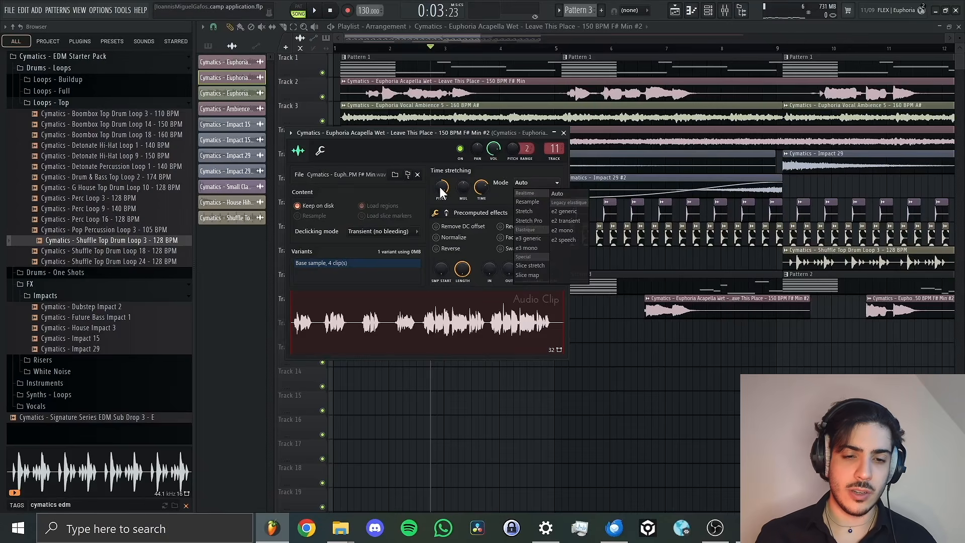
{"action": "left_click", "coordinate": [533, 183]}
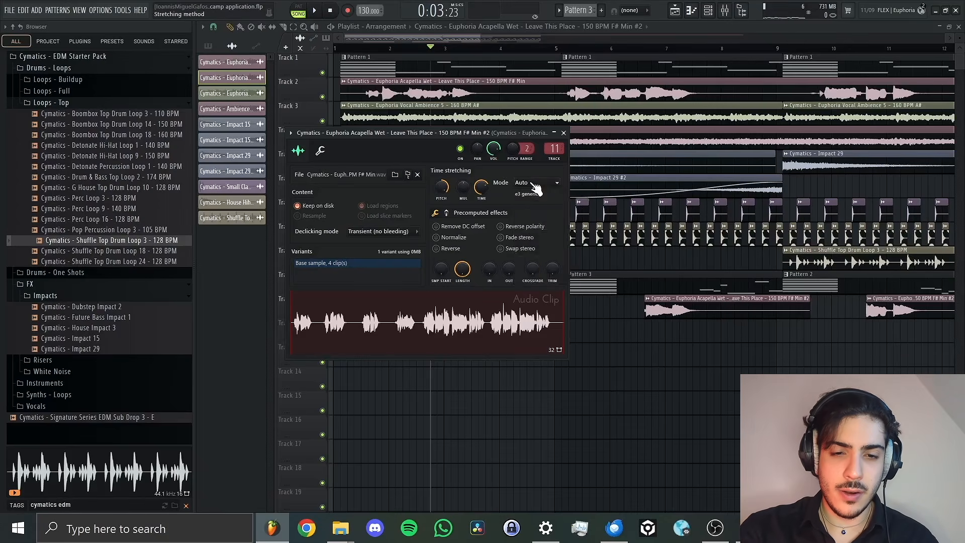
{"action": "left_click", "coordinate": [534, 183]}
{"action": "left_click", "coordinate": [495, 186]}
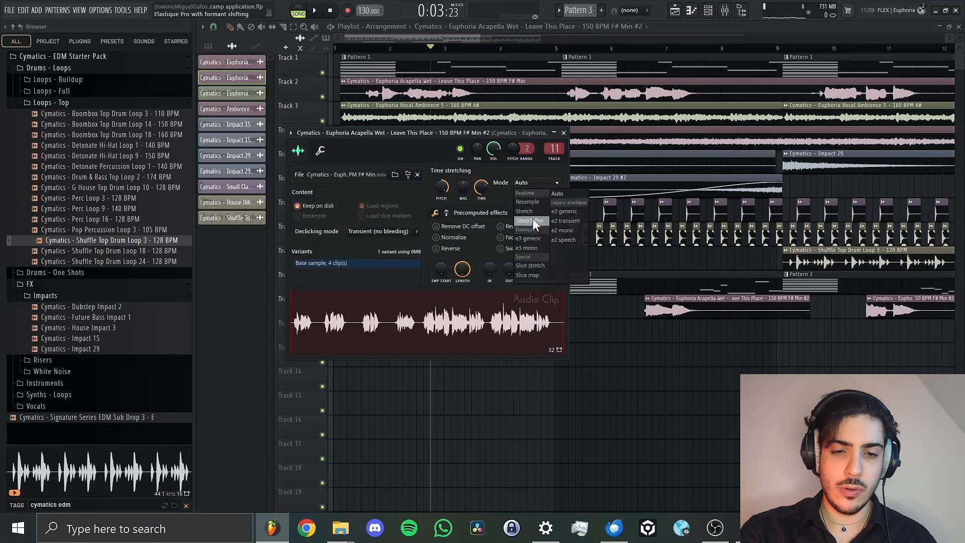
{"action": "left_click", "coordinate": [533, 221]}
Raise the Track 11 vocal's formant shift to about +400 cents, auditioning the arrangement before and after the change.
{"action": "key", "text": "space"}
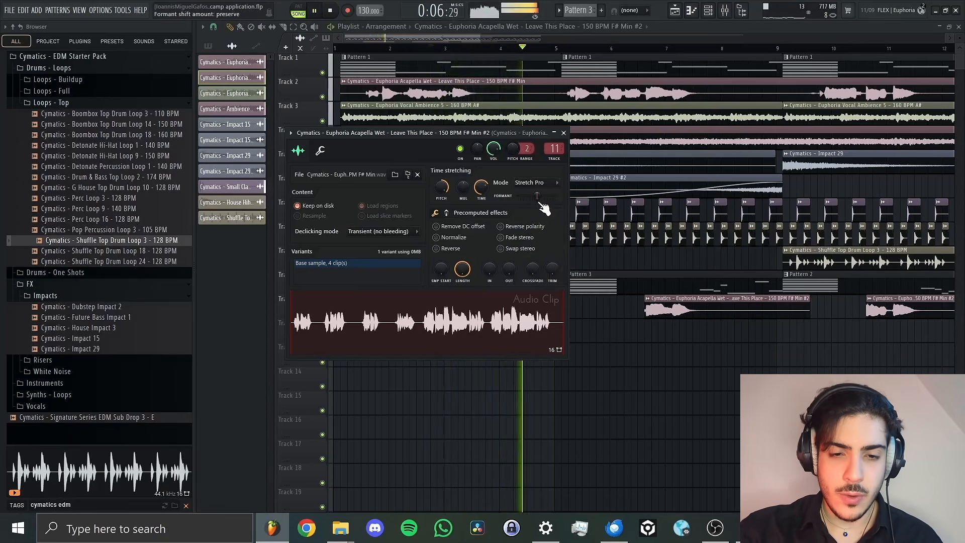
{"action": "key", "text": "space"}
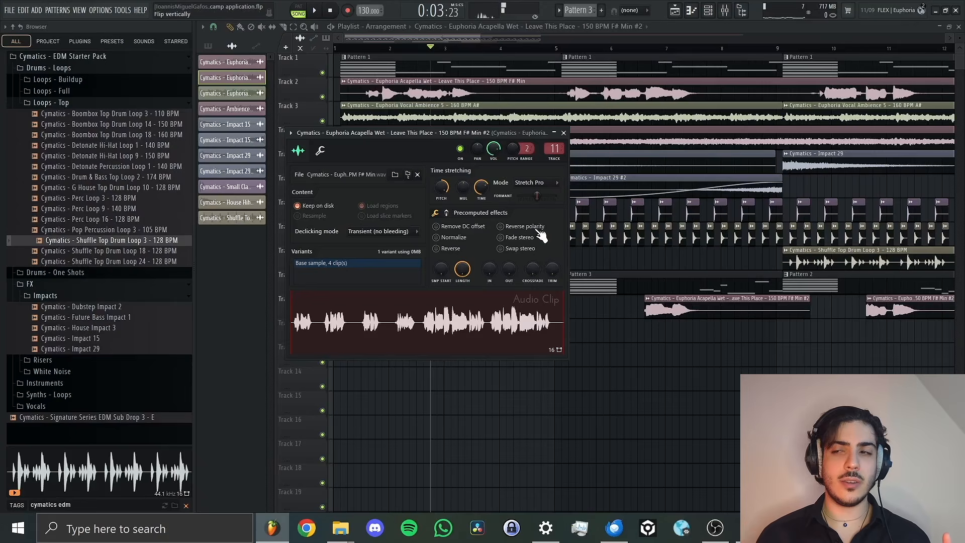
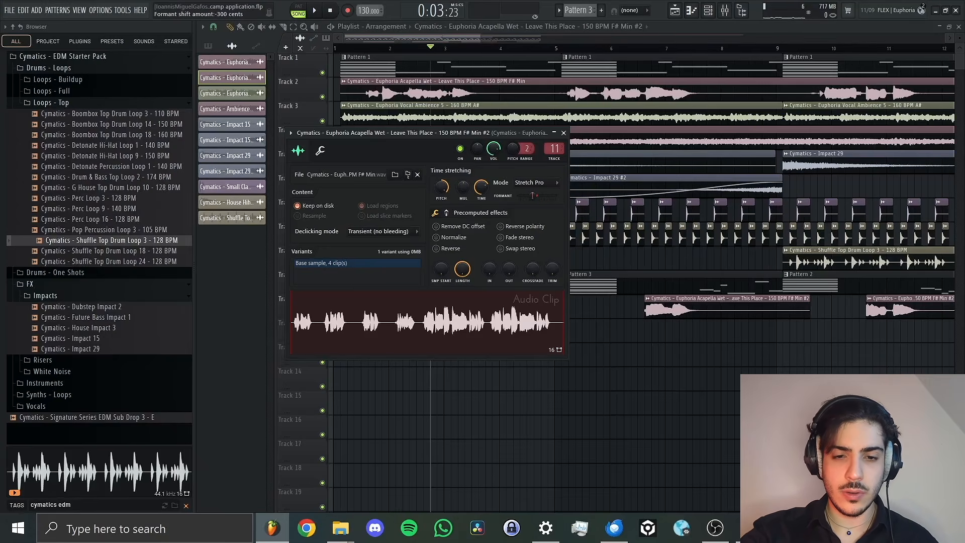
{"action": "right_click", "coordinate": [536, 200]}
{"action": "left_click", "coordinate": [548, 210]}
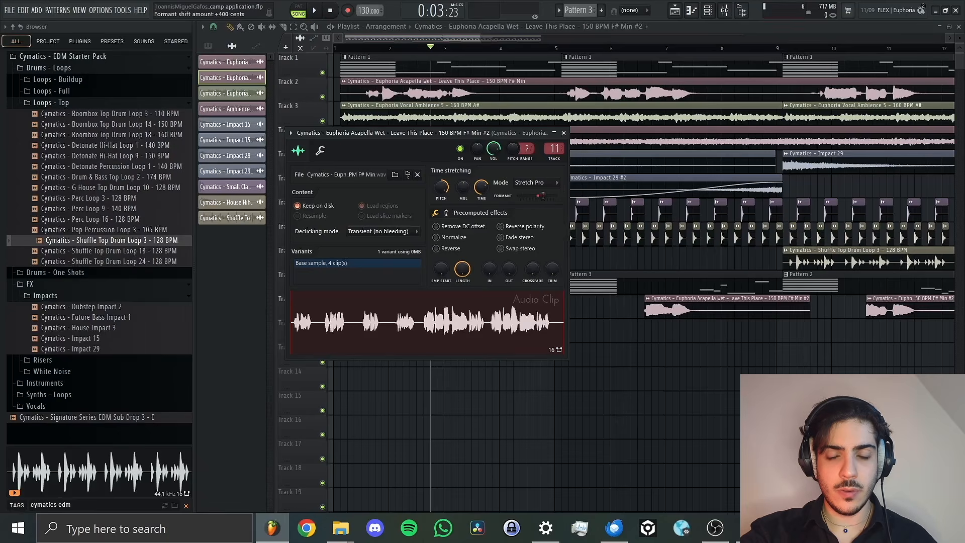
{"action": "key", "text": "space"}
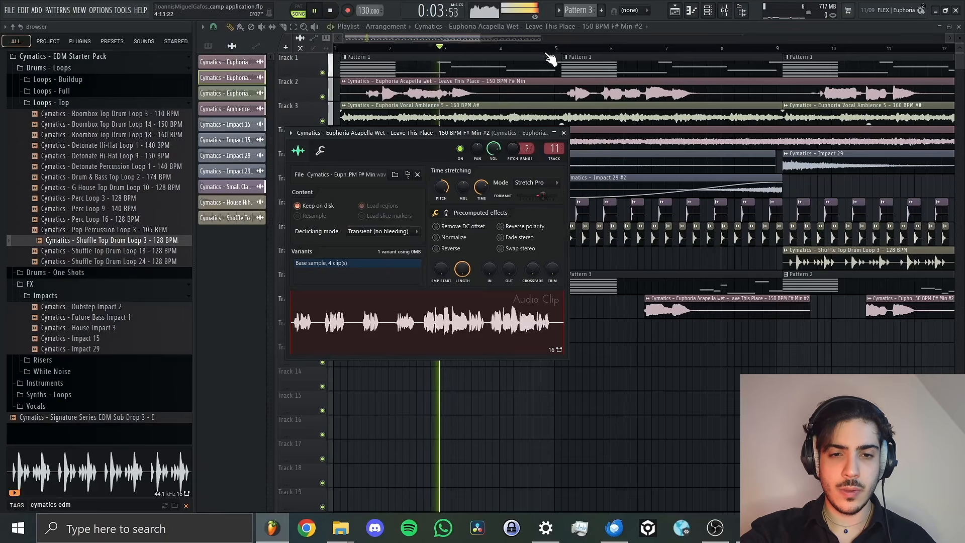
{"action": "left_click", "coordinate": [460, 40]}
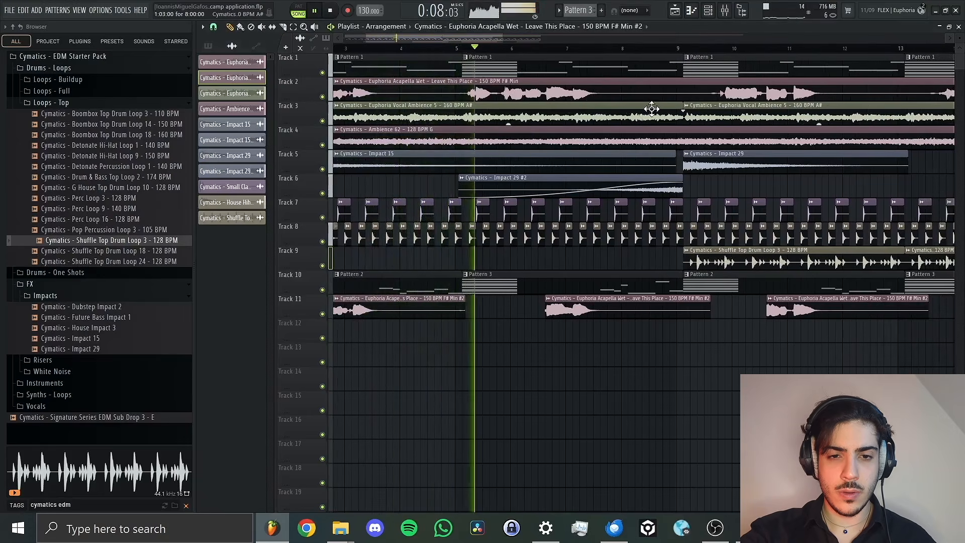
{"action": "key", "text": "space"}
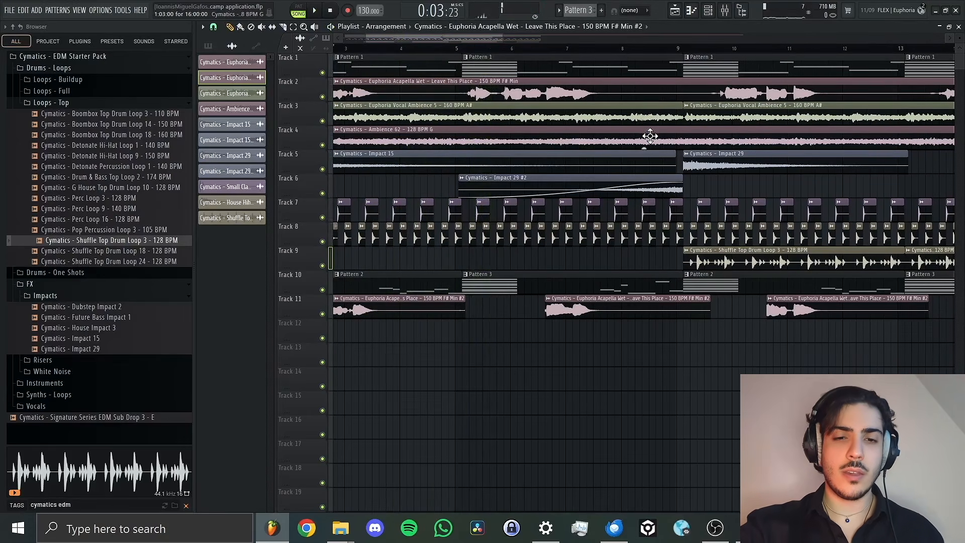
{"action": "scroll", "coordinate": [502, 39], "scroll_direction": "down", "scroll_amount": 3}
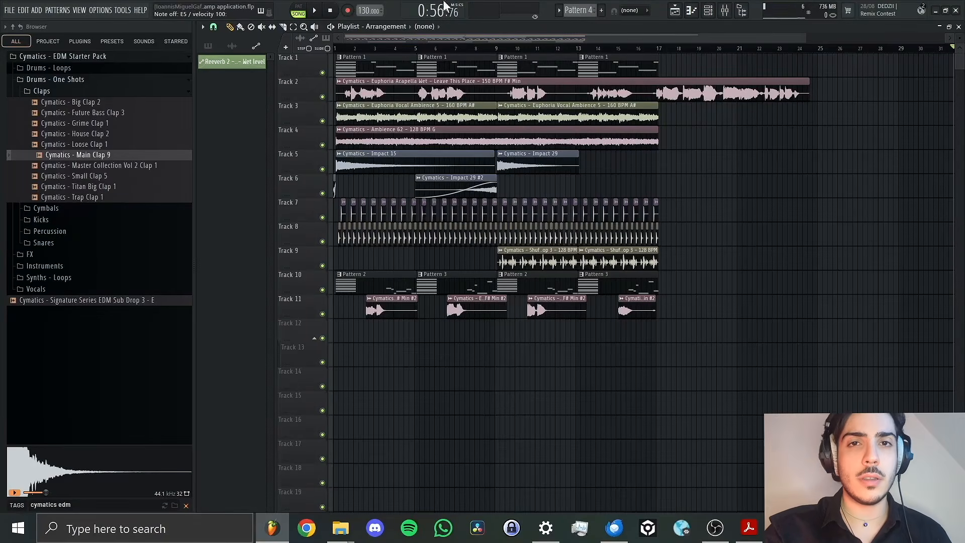
{"action": "left_click", "coordinate": [710, 15]}
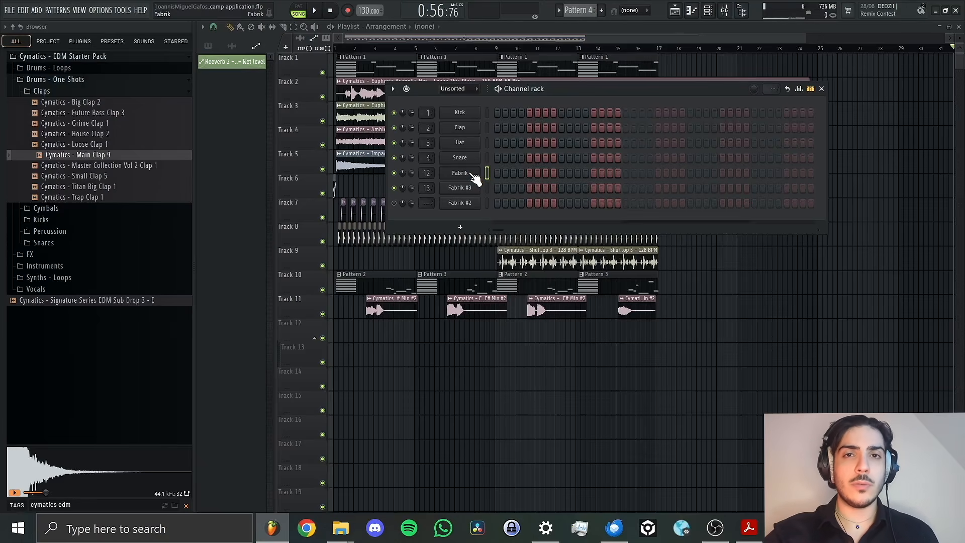
{"action": "left_click", "coordinate": [676, 10]}
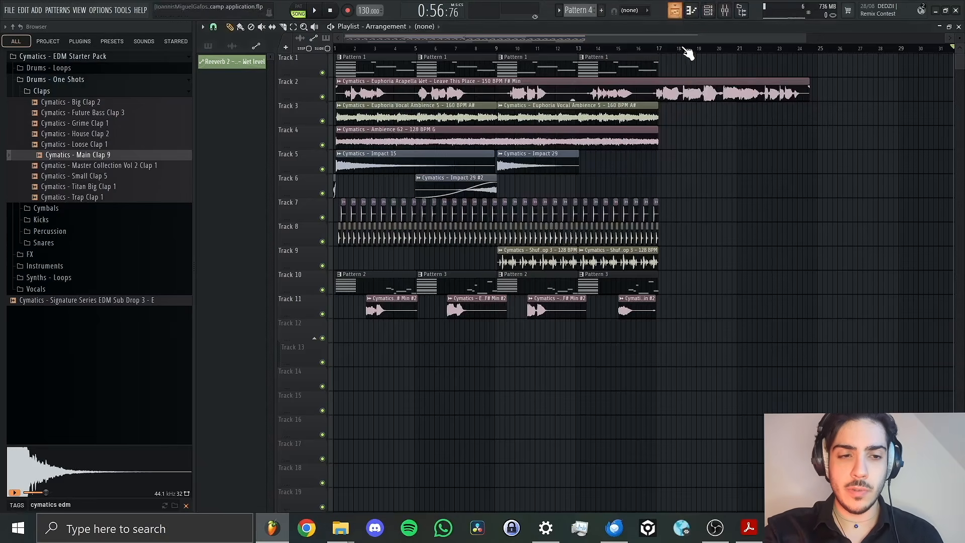
{"action": "left_click_drag", "start_coordinate": [186, 157], "coordinate": [115, 131]}
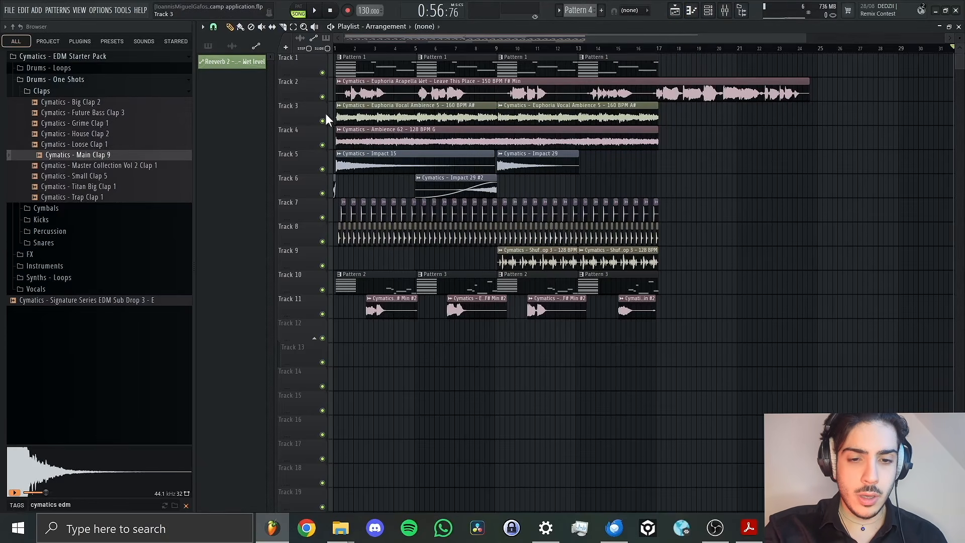
Copy all drum clips on Tracks 7 to 9 and paste them starting at bar 25.
{"action": "left_click", "coordinate": [293, 27]}
{"action": "left_click_drag", "start_coordinate": [694, 200], "coordinate": [336, 261]}
{"action": "left_click", "coordinate": [230, 27]}
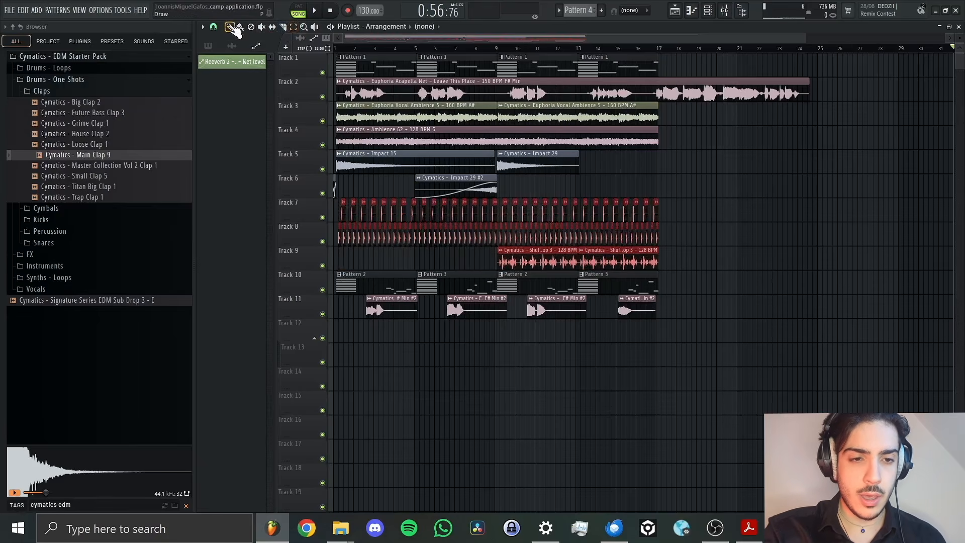
{"action": "mouse_move", "coordinate": [376, 37]}
{"action": "left_mouse_down"}
{"action": "mouse_move", "coordinate": [575, 41]}
{"action": "mouse_move", "coordinate": [563, 53]}
{"action": "left_mouse_up"}
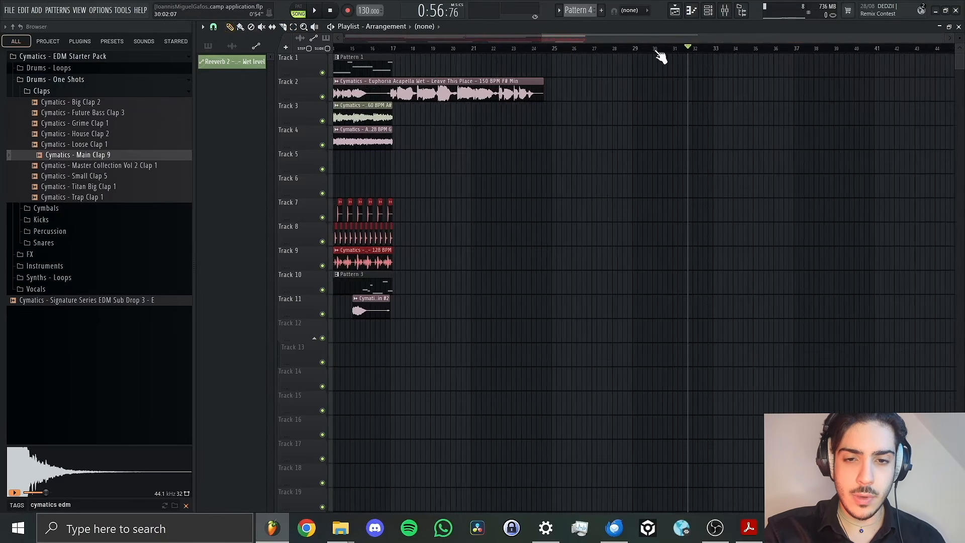
{"action": "left_click", "coordinate": [555, 49]}
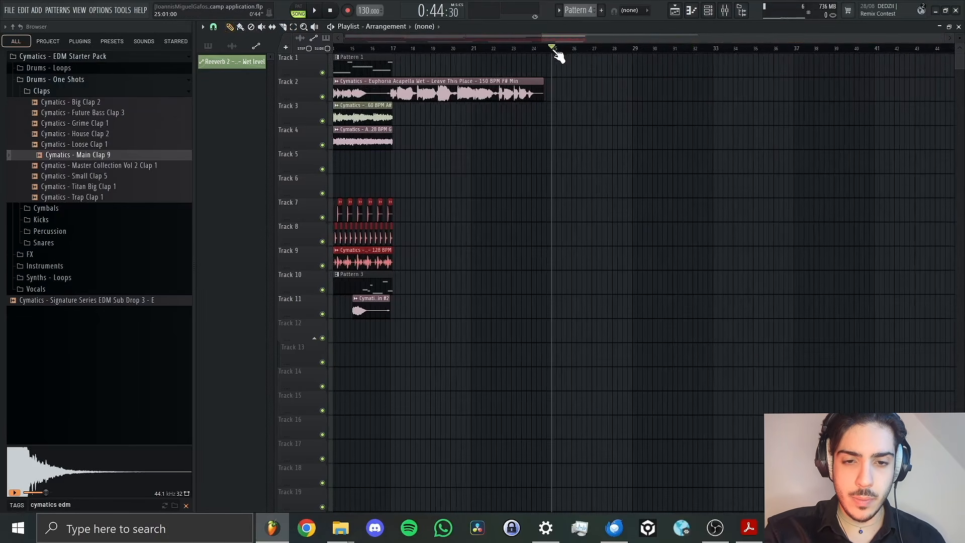
{"action": "key", "text": "ctrl+v"}
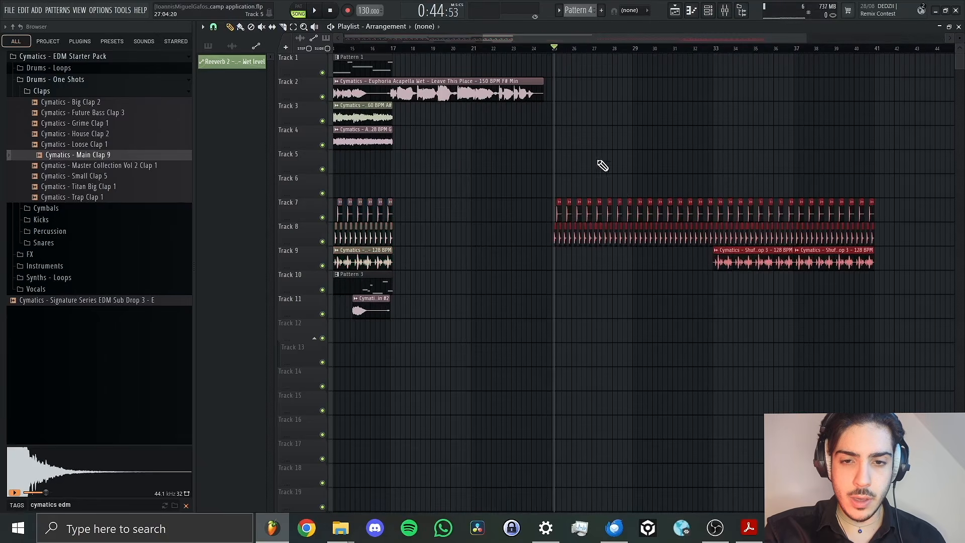
Browse the one-shot kicks of the Cymatics EDM Starter Pack and audition House Kick 1 - D#.
{"action": "left_click_drag", "start_coordinate": [714, 38], "coordinate": [440, 58]}
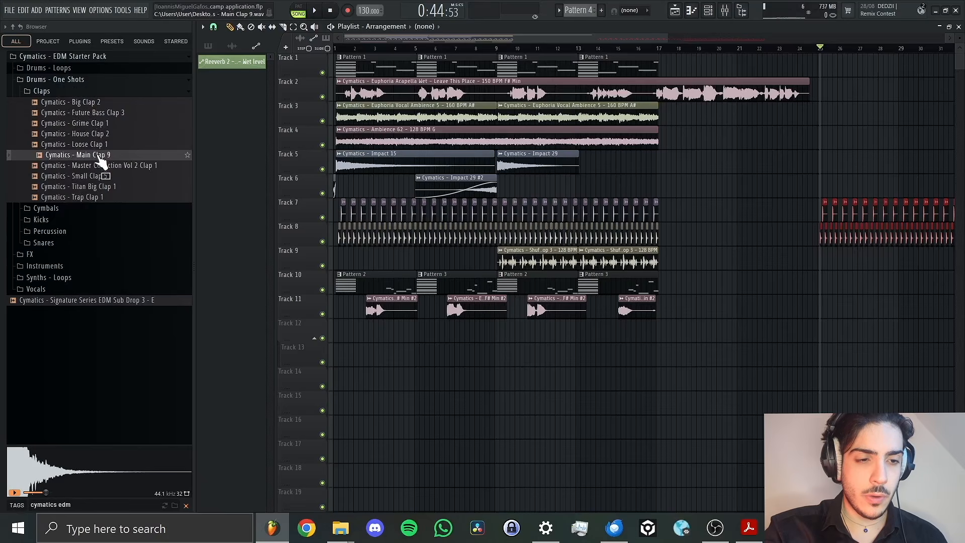
{"action": "left_click", "coordinate": [90, 92]}
{"action": "left_click", "coordinate": [85, 115]}
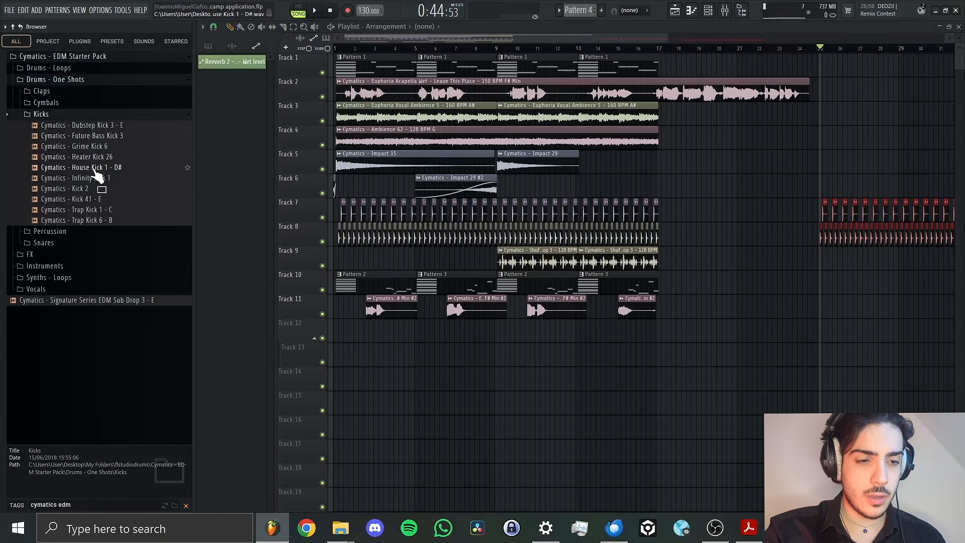
{"action": "left_click", "coordinate": [93, 169]}
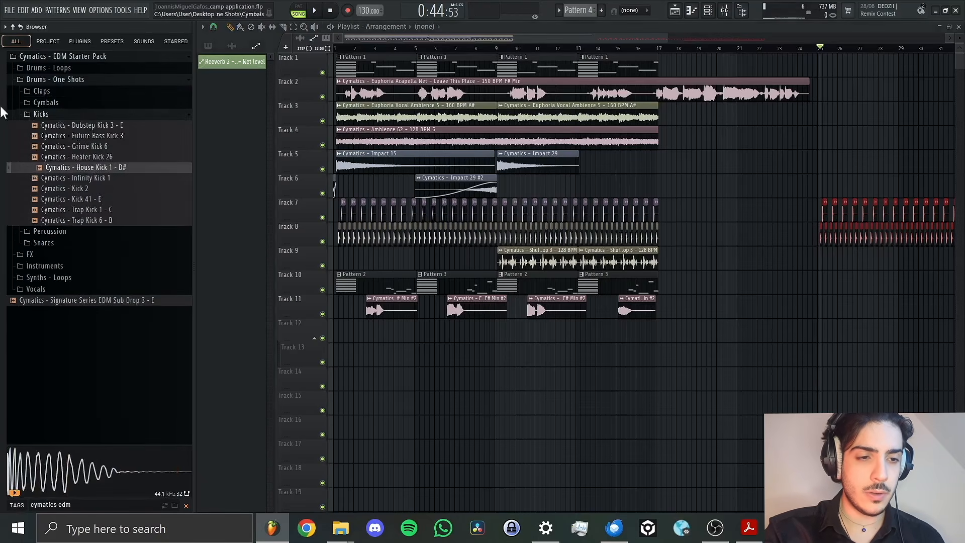
{"action": "left_click_drag", "start_coordinate": [100, 169], "coordinate": [130, 168]}
Save the project, switch back to FL Studio and open freecodecamp application.flp from the IMG Projects folder.
{"action": "left_click", "coordinate": [9, 11]}
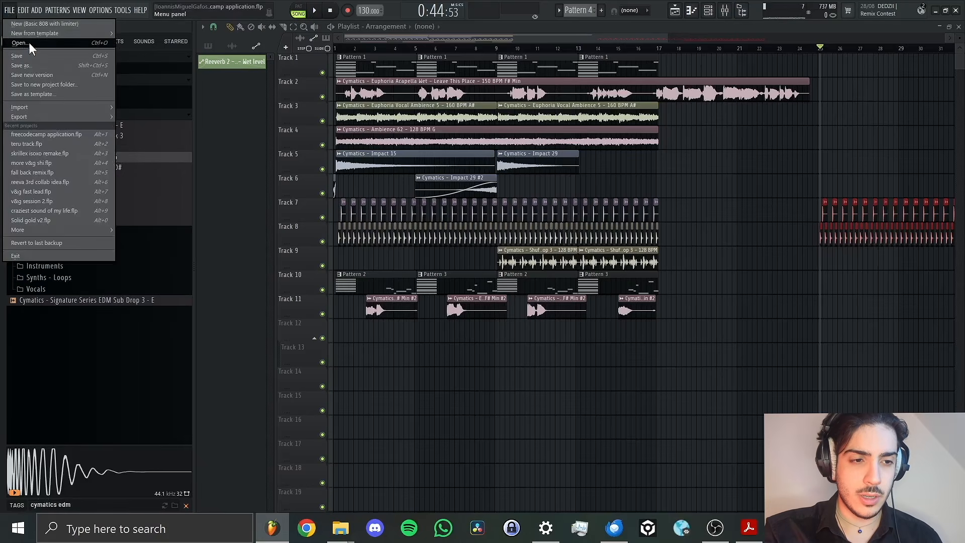
{"action": "left_click", "coordinate": [39, 55]}
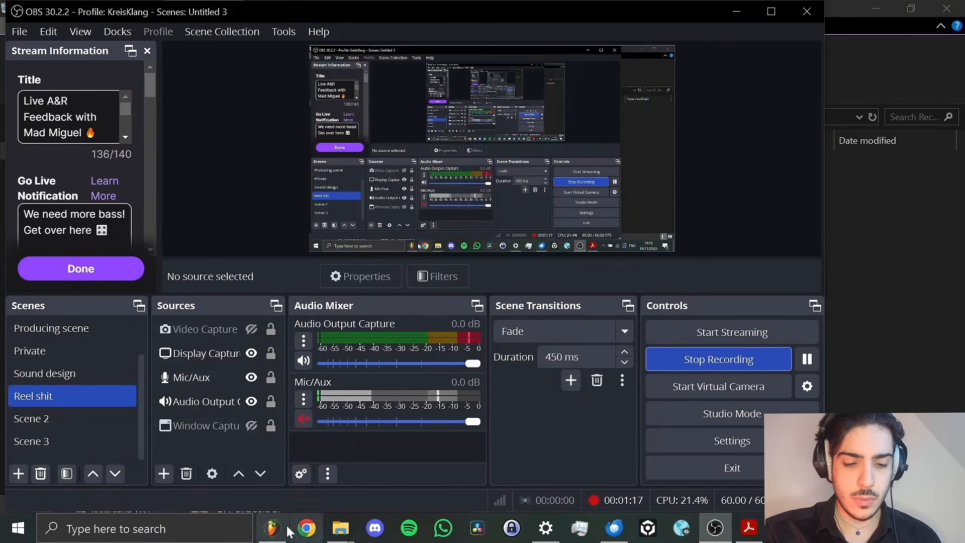
{"action": "left_click", "coordinate": [282, 529]}
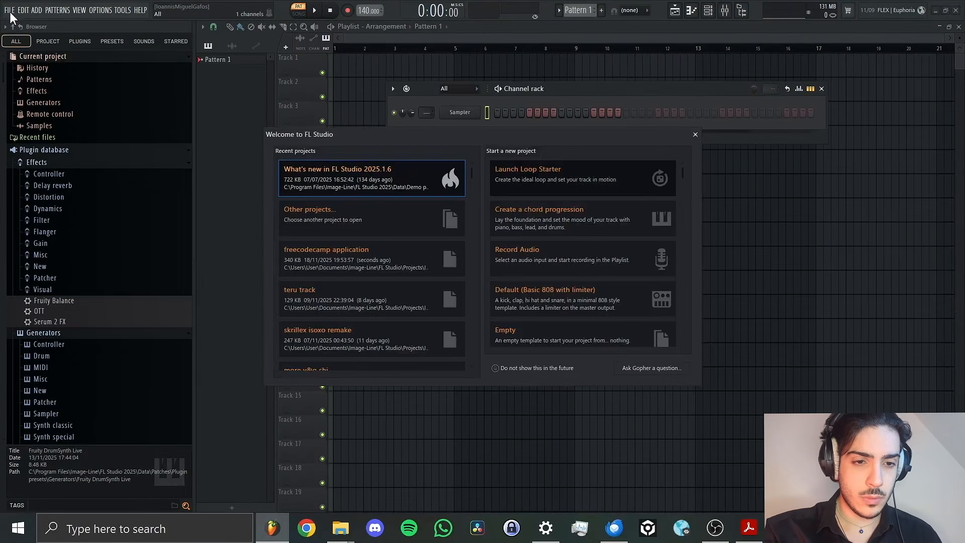
{"action": "left_click", "coordinate": [695, 135]}
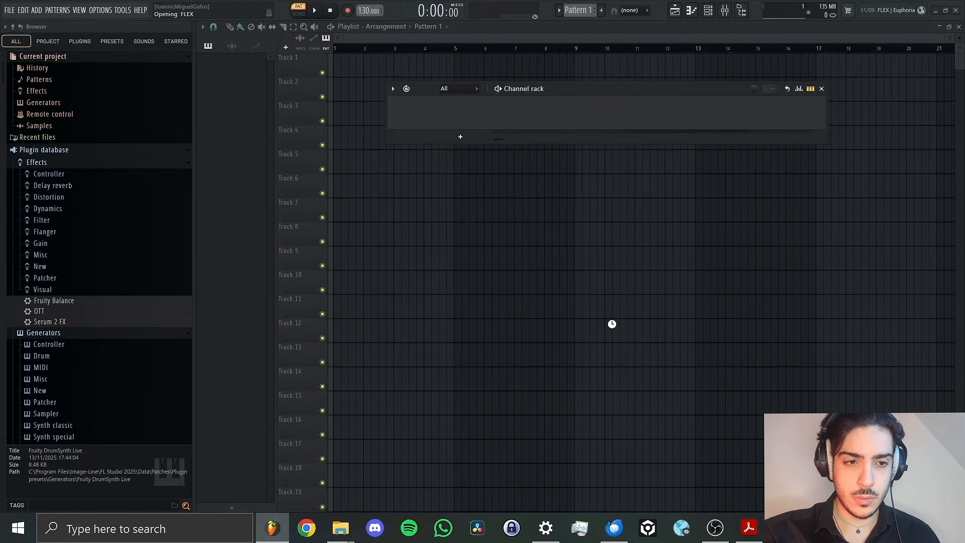
{"action": "left_click", "coordinate": [9, 10]}
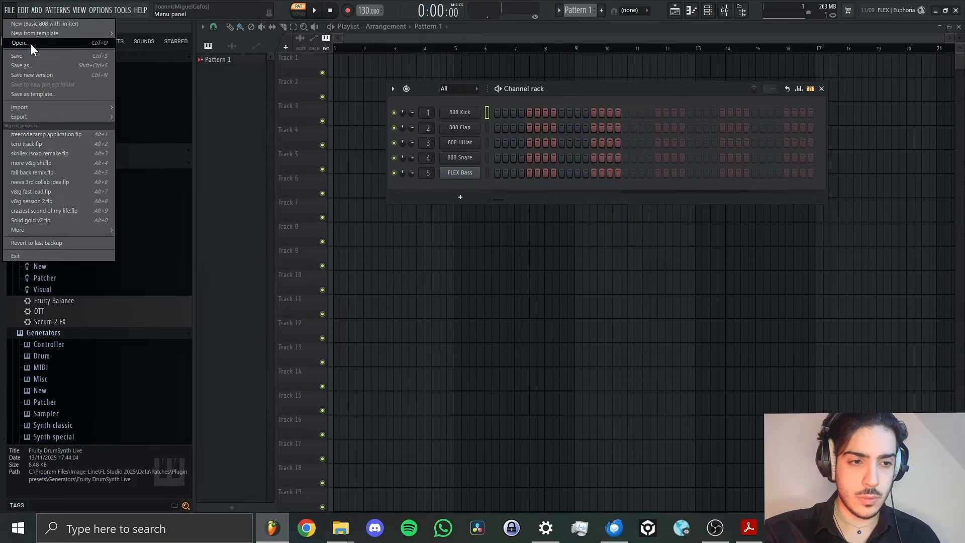
{"action": "left_click", "coordinate": [27, 42]}
{"action": "double_click", "coordinate": [221, 106]}
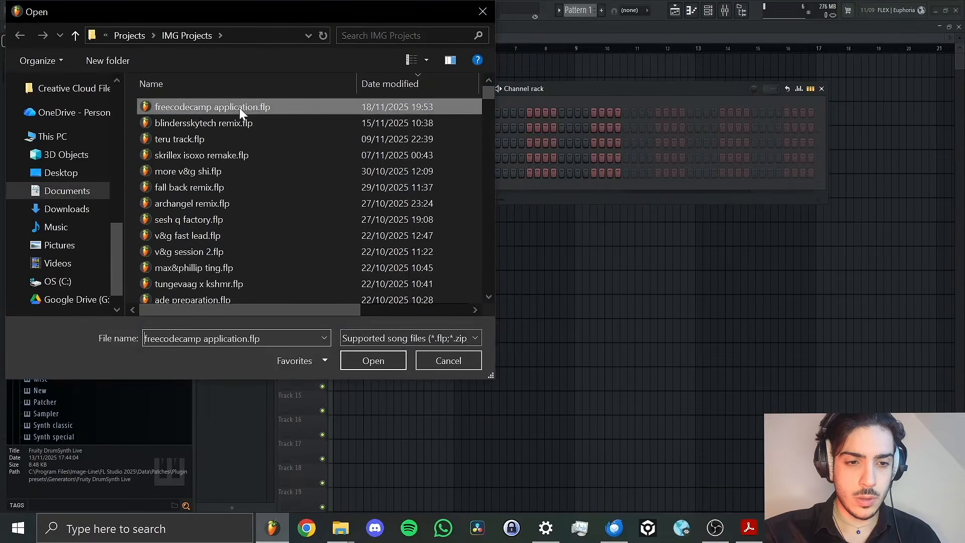
Search the browser for "edm starter" and audition Future Bass Kick 3, Grime Kick 6 and Heater Kick 26 from the one-shot kicks.
{"action": "left_click_drag", "start_coordinate": [645, 40], "coordinate": [790, 40]}
{"action": "left_click", "coordinate": [111, 505]}
{"action": "type", "text": "edm starter"}
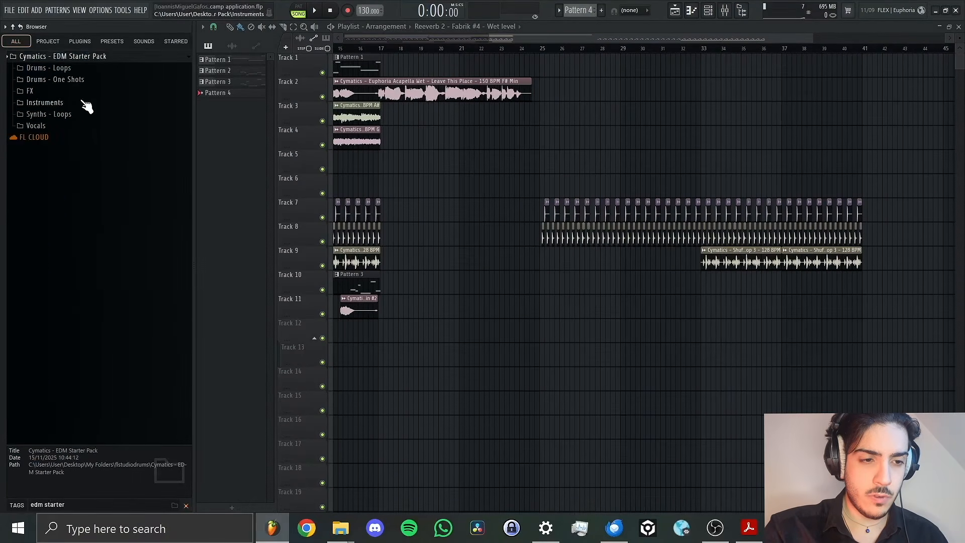
{"action": "left_click", "coordinate": [55, 79]}
{"action": "left_click", "coordinate": [61, 114]}
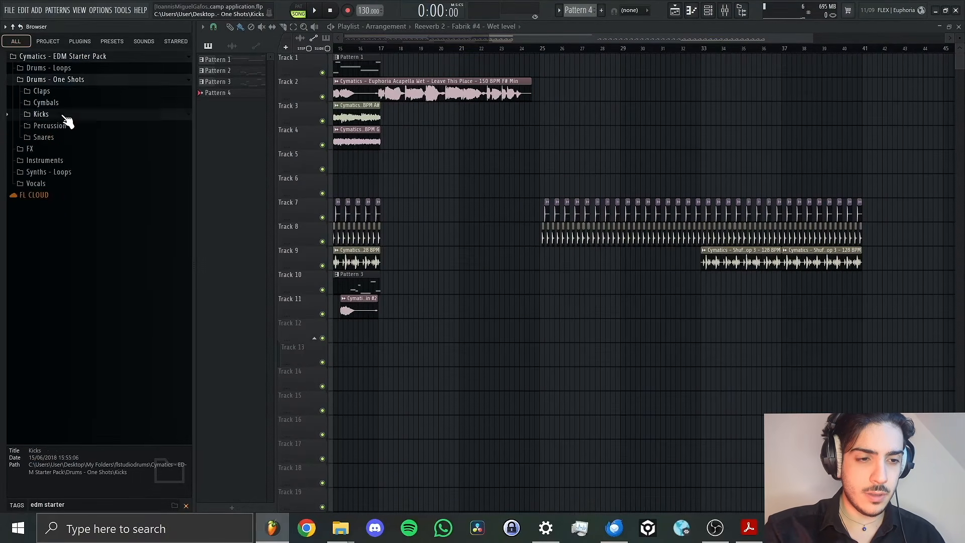
{"action": "left_click", "coordinate": [73, 136]}
{"action": "left_click", "coordinate": [75, 146]}
{"action": "left_click", "coordinate": [85, 157]}
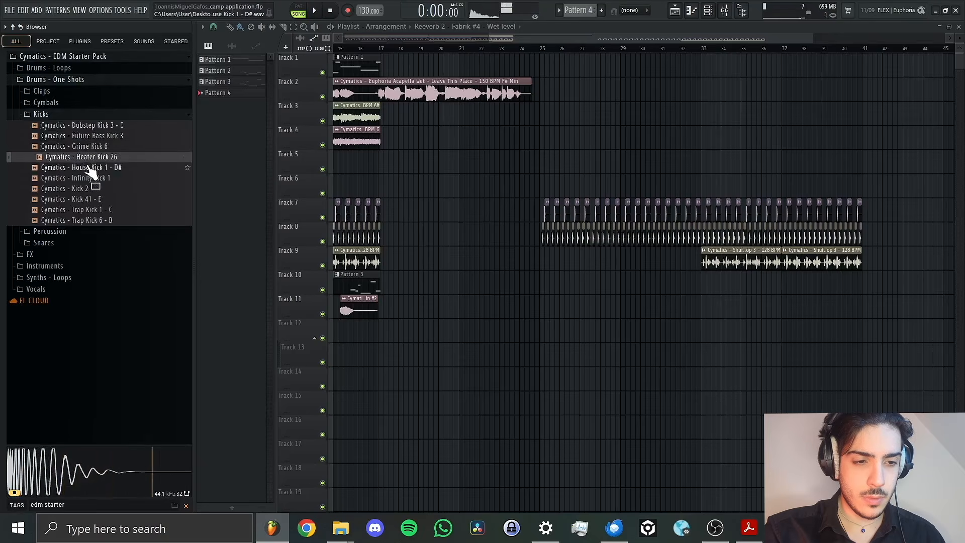
Place Heater Kick 26 on Track 6 at the start of bar 25 and play it with the drums.
{"action": "left_click_drag", "start_coordinate": [85, 163], "coordinate": [542, 184]}
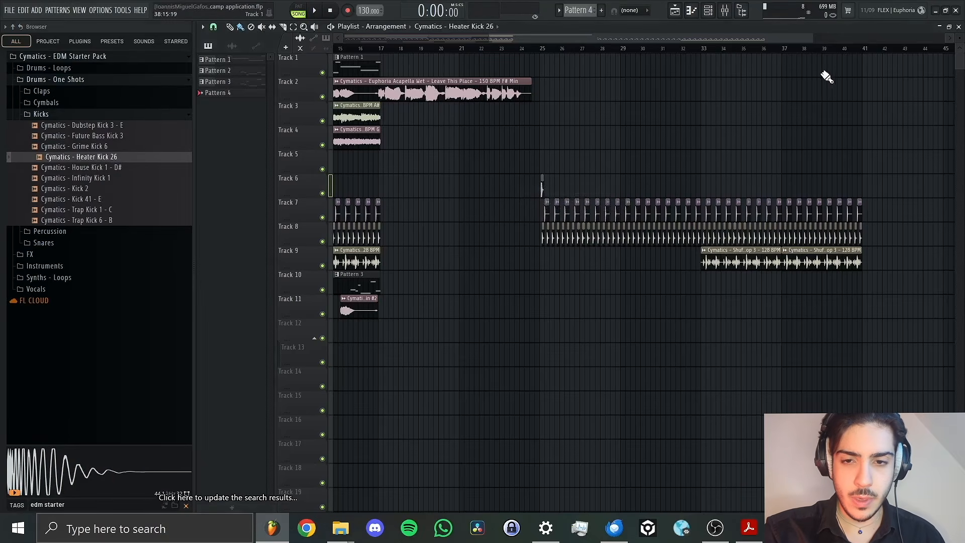
{"action": "left_click_drag", "start_coordinate": [813, 38], "coordinate": [532, 50]}
{"action": "left_click_drag", "start_coordinate": [513, 38], "coordinate": [613, 49]}
{"action": "left_click_drag", "start_coordinate": [481, 191], "coordinate": [470, 192]}
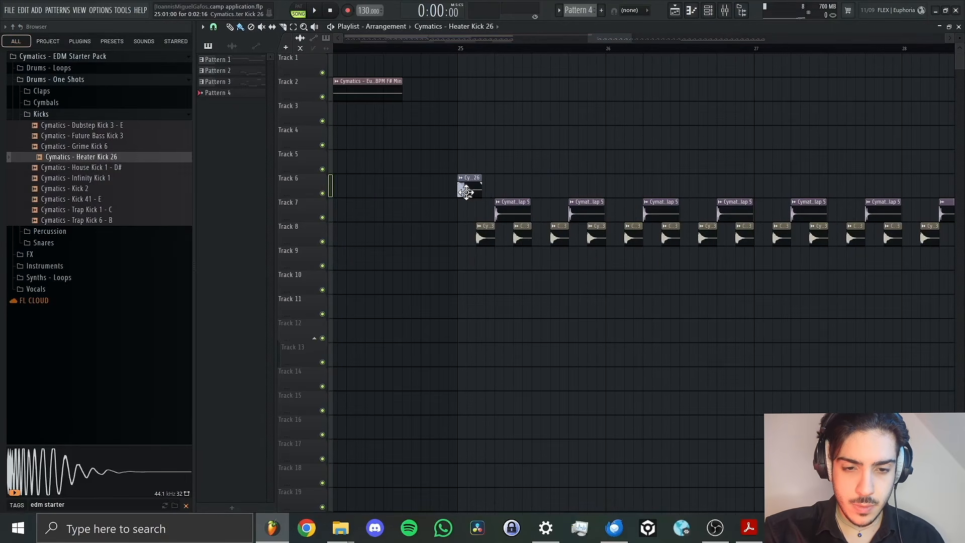
{"action": "left_click", "coordinate": [466, 192]}
{"action": "key", "text": "space"}
{"action": "left_click", "coordinate": [458, 48]}
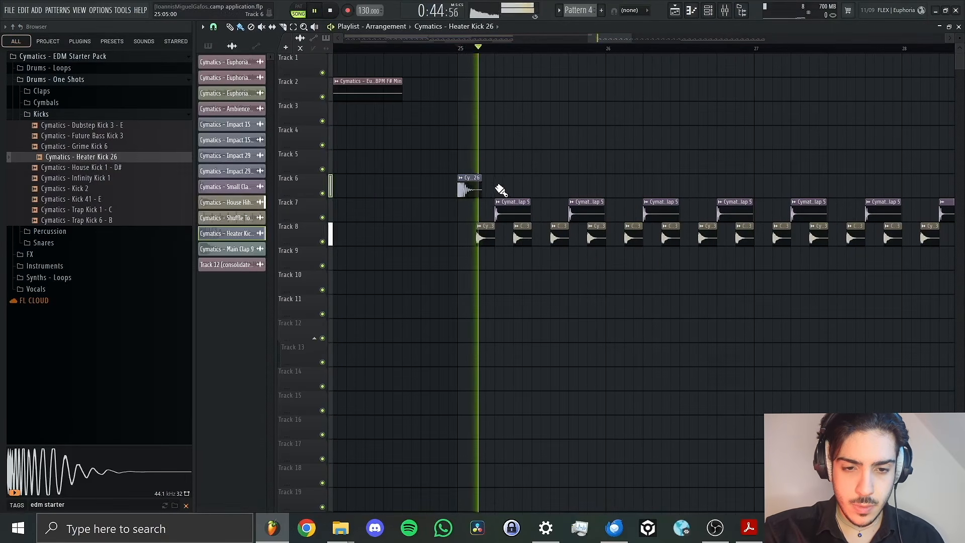
Place Heater Kick 26 on every remaining beat of bars 25 and 26 on Track 6 and stop playback.
{"action": "left_click", "coordinate": [498, 190]}
{"action": "left_click", "coordinate": [537, 191]}
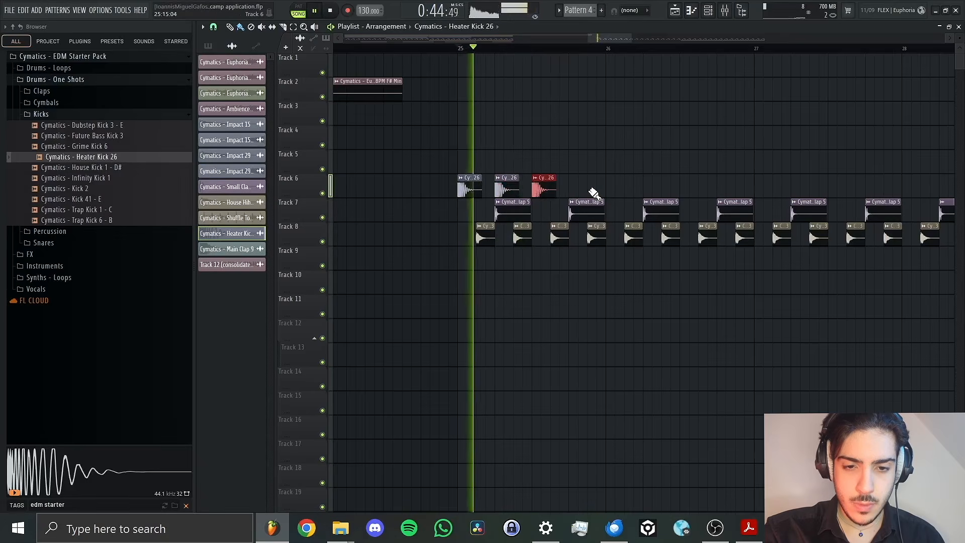
{"action": "left_click", "coordinate": [573, 190]}
{"action": "left_click", "coordinate": [612, 190]}
{"action": "left_click", "coordinate": [650, 190]}
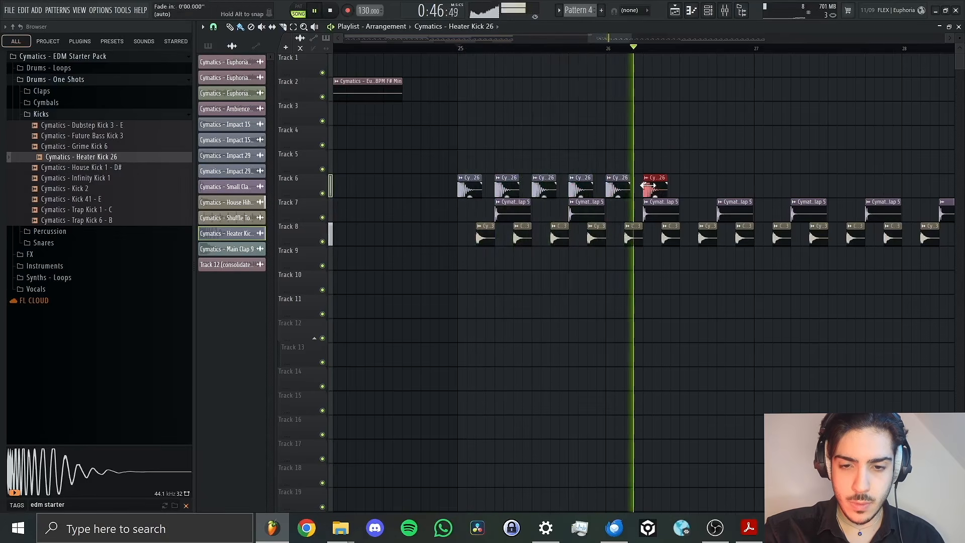
{"action": "left_click", "coordinate": [697, 186]}
{"action": "left_click", "coordinate": [727, 186]}
{"action": "key", "text": "space"}
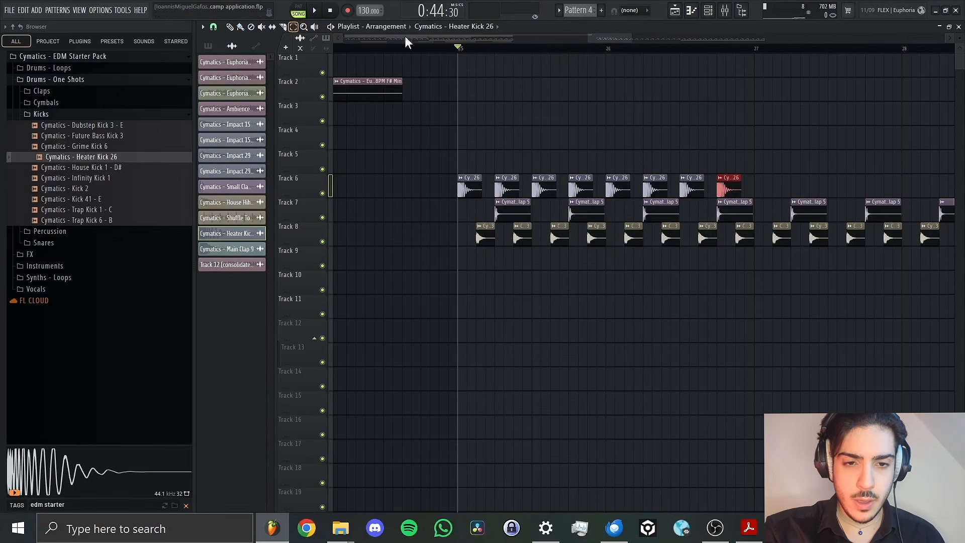
Duplicate the Heater Kick 26 pattern along Track 6 until kicks fill bars 25 to 40.
{"action": "left_click_drag", "start_coordinate": [631, 39], "coordinate": [746, 58]}
{"action": "left_click_drag", "start_coordinate": [477, 190], "coordinate": [368, 192]}
{"action": "key", "text": "ctrl+b"}
{"action": "key", "text": "ctrl+b"}
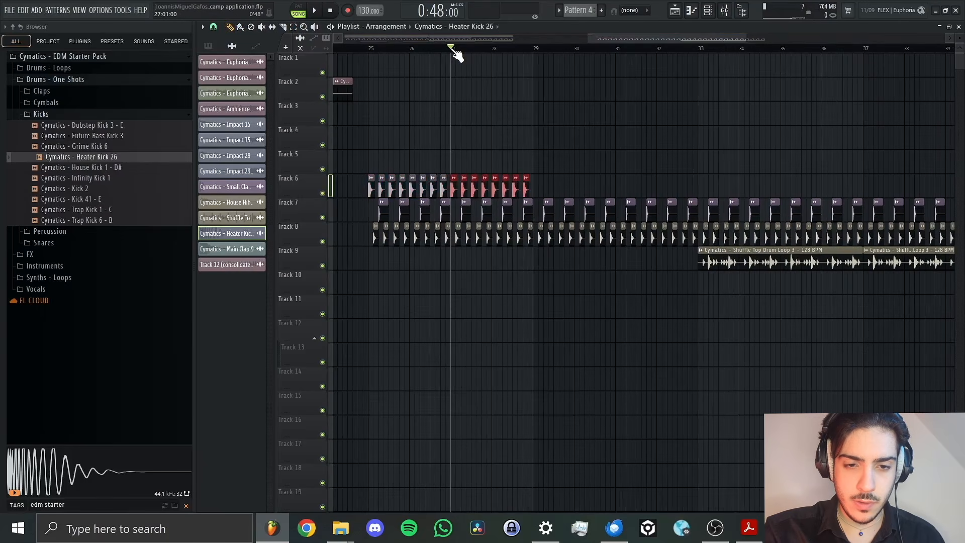
{"action": "left_click_drag", "start_coordinate": [542, 57], "coordinate": [617, 48]}
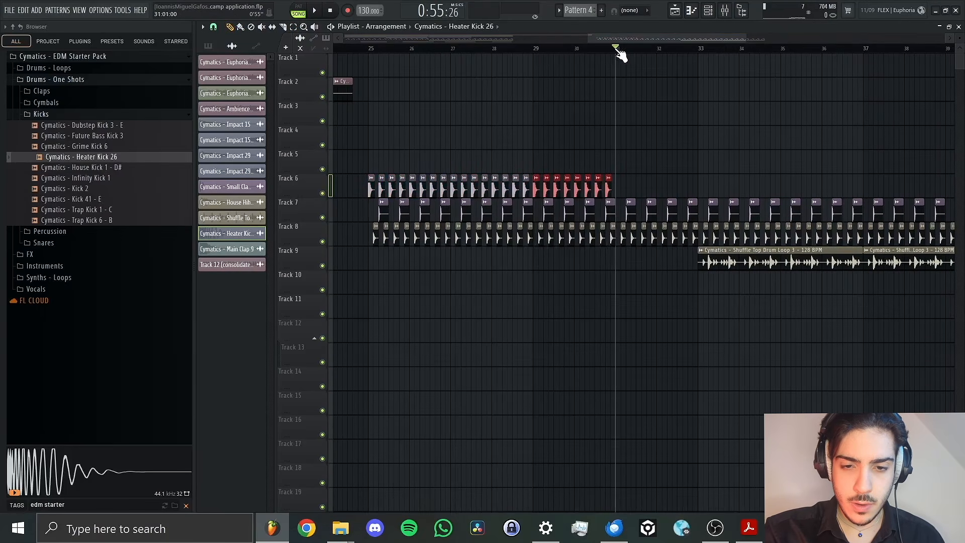
{"action": "key", "text": "ctrl+b"}
{"action": "left_click_drag", "start_coordinate": [352, 175], "coordinate": [614, 199]}
{"action": "left_click", "coordinate": [700, 50]}
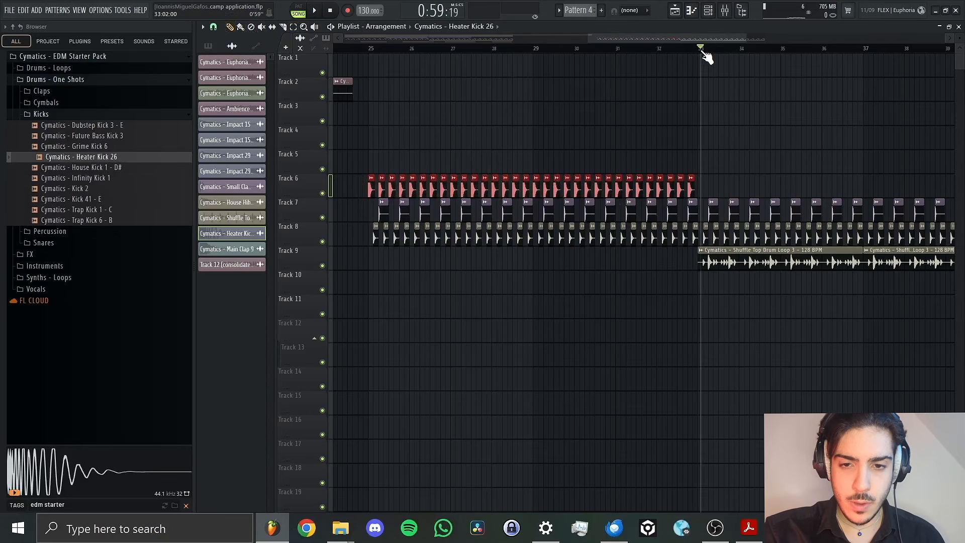
{"action": "key", "text": "ctrl+b"}
Delete the last three kicks of bar 32 and the last three kicks of bar 40 on Track 6.
{"action": "right_click", "coordinate": [663, 159]}
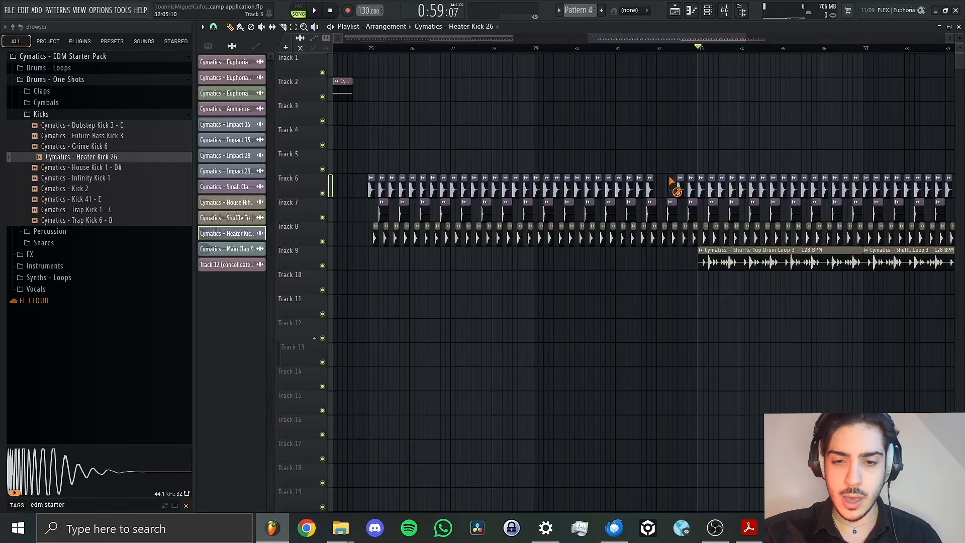
{"action": "key", "text": "ctrl+z"}
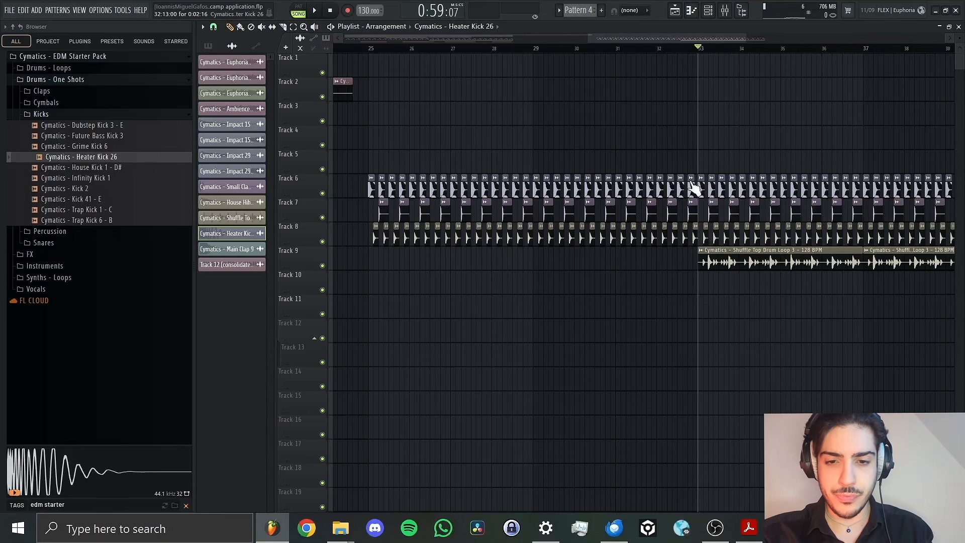
{"action": "right_click", "coordinate": [676, 168]}
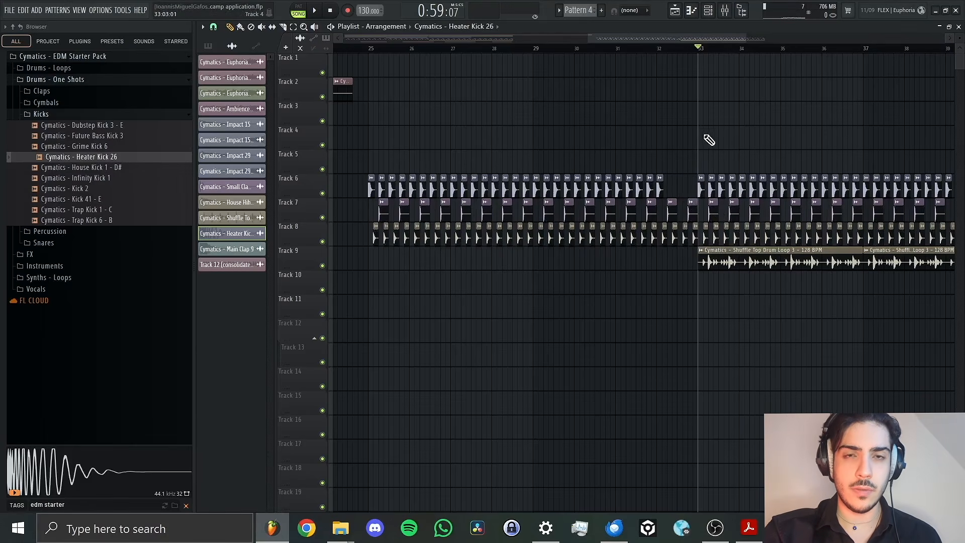
{"action": "left_click_drag", "start_coordinate": [693, 32], "coordinate": [744, 40]}
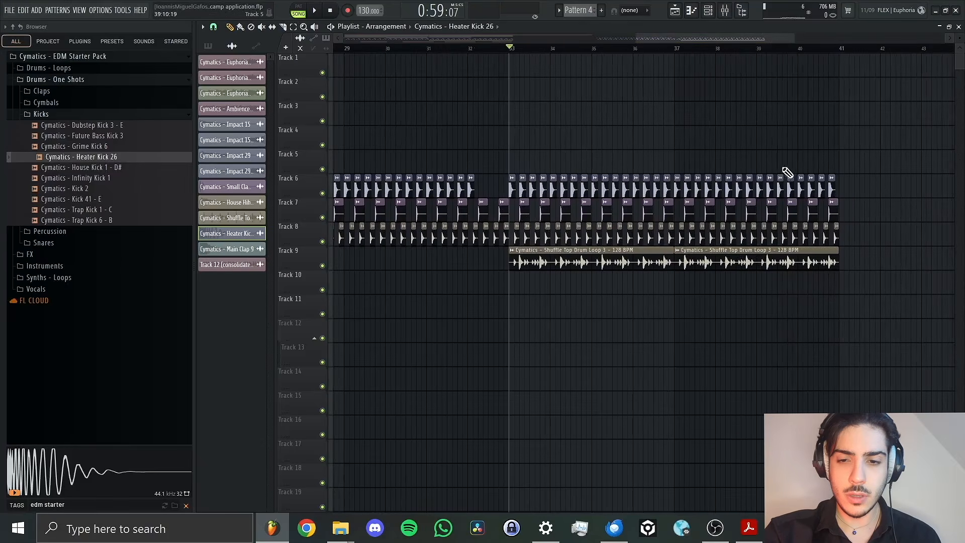
{"action": "right_click", "coordinate": [824, 193]}
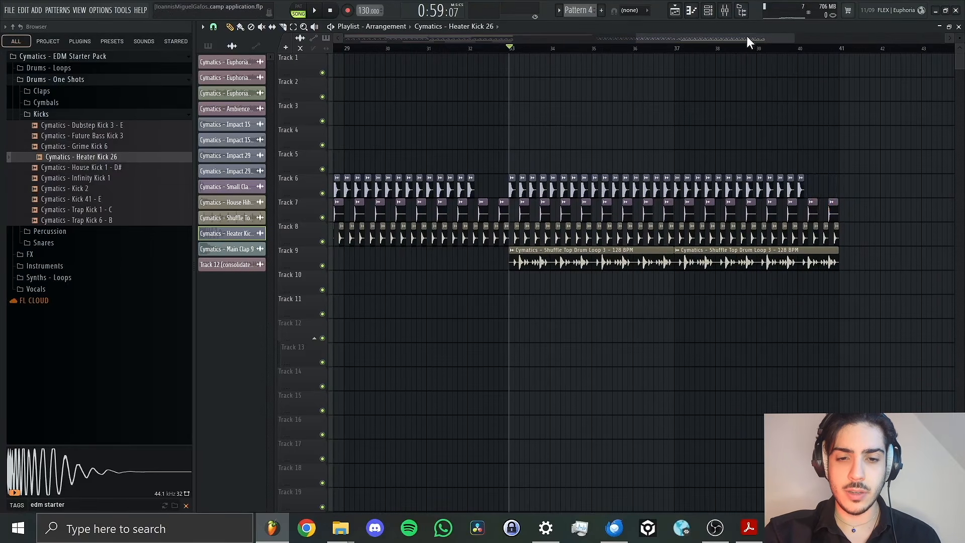
Raise the clip gain of the hi-hats on Track 8 and Shuffle Top Drum Loop clips on Track 9, and play from bars 33 and 25.
{"action": "mouse_move", "coordinate": [747, 36]}
{"action": "left_mouse_down"}
{"action": "mouse_move", "coordinate": [685, 38]}
{"action": "mouse_move", "coordinate": [723, 38]}
{"action": "left_mouse_up"}
{"action": "left_click", "coordinate": [372, 48]}
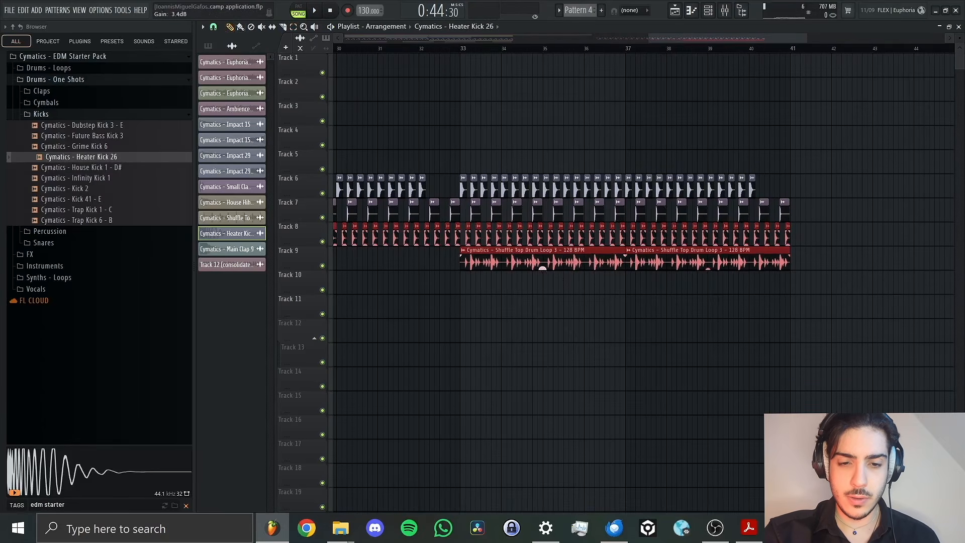
{"action": "left_click_drag", "start_coordinate": [543, 268], "coordinate": [542, 265]}
{"action": "left_click", "coordinate": [463, 48]}
{"action": "key", "text": "space"}
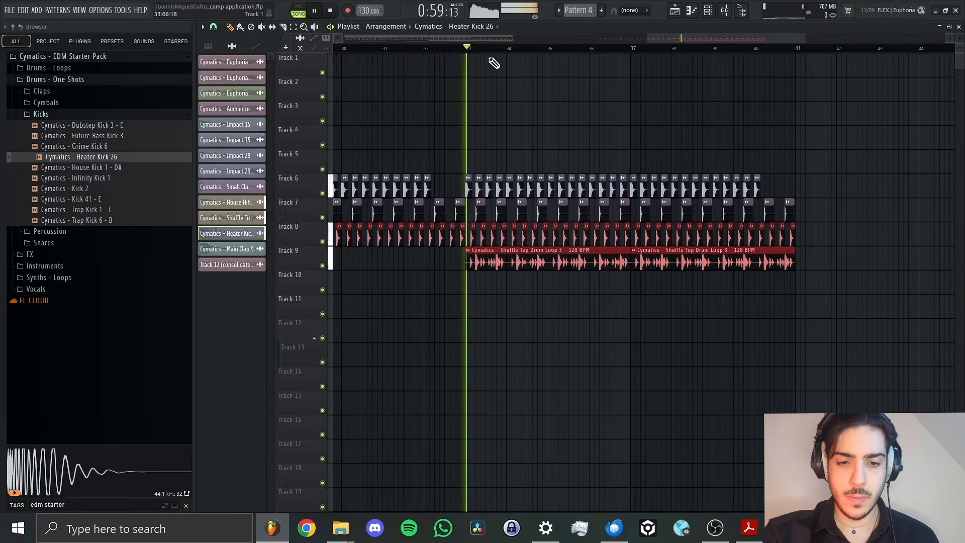
{"action": "left_click_drag", "start_coordinate": [691, 39], "coordinate": [604, 47]}
{"action": "left_click", "coordinate": [447, 48]}
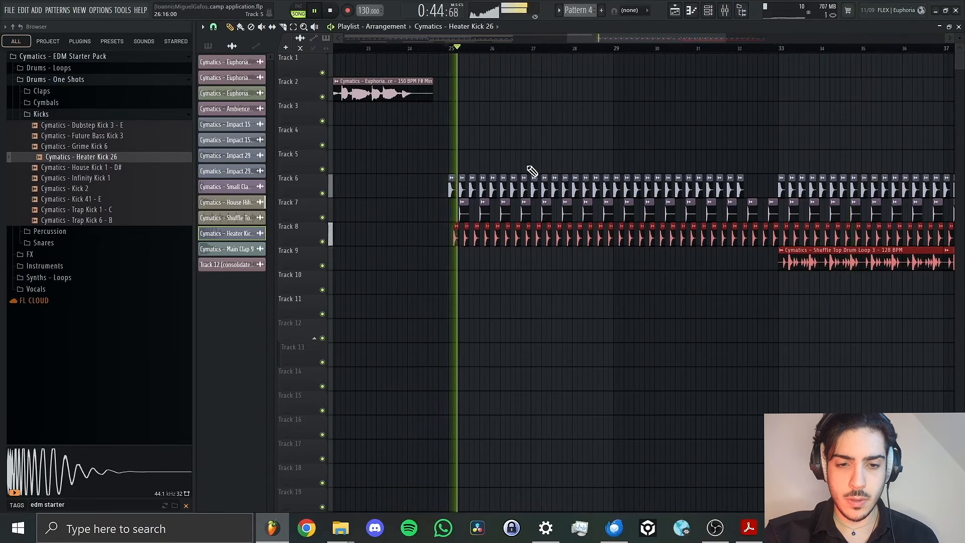
{"action": "key", "text": "space"}
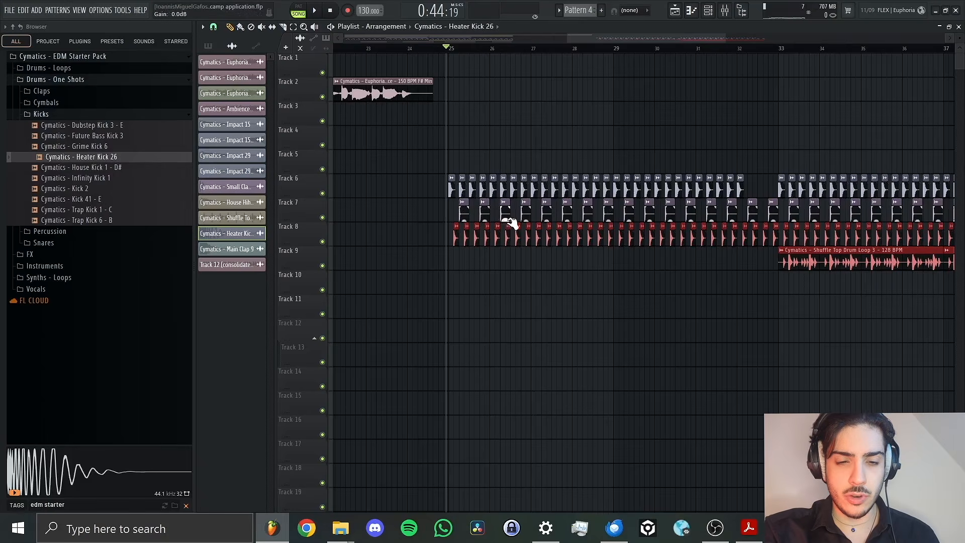
Audition House Clap 2 and Main Clap 9 from the one-shot claps and replace the claps on Track 7 with Main Clap 9.
{"action": "left_click", "coordinate": [65, 114]}
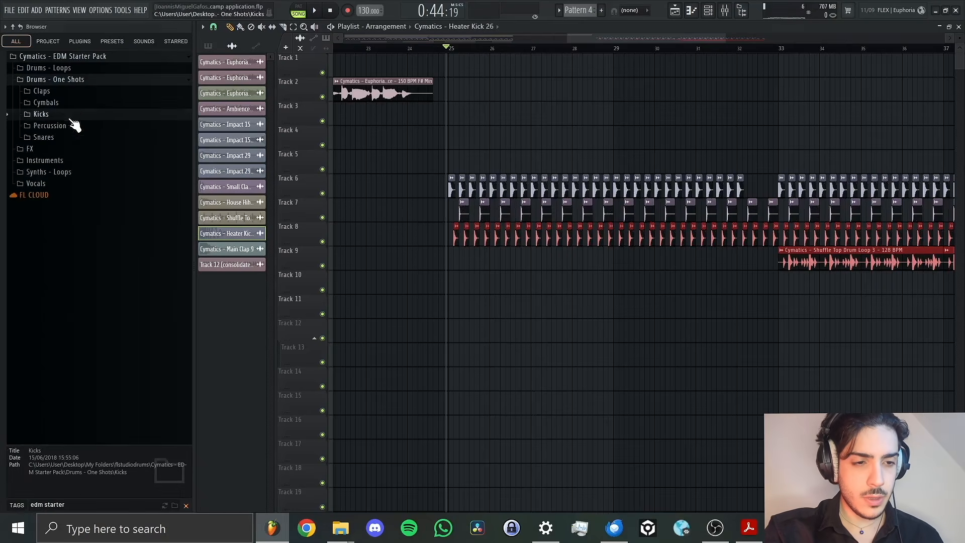
{"action": "left_click", "coordinate": [63, 92]}
{"action": "left_click", "coordinate": [101, 134]}
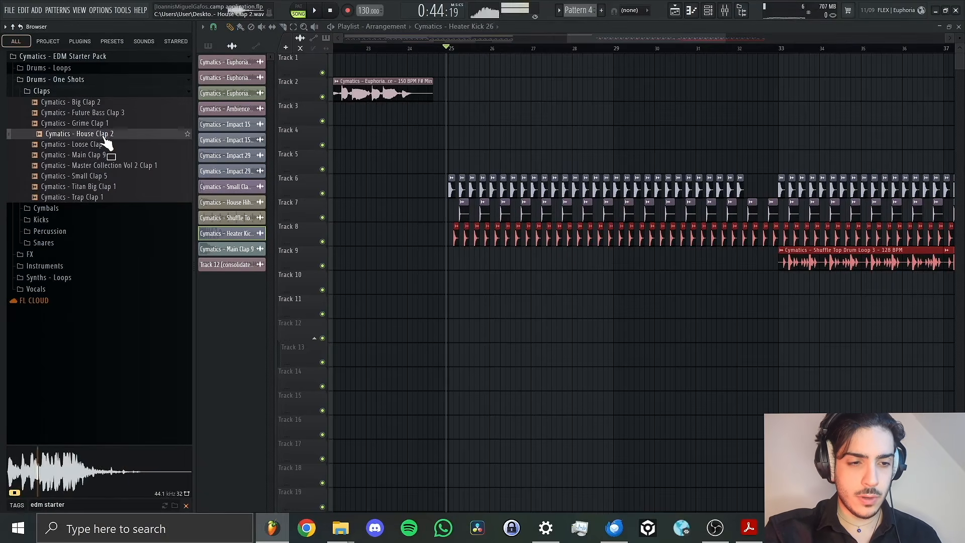
{"action": "left_click", "coordinate": [107, 155]}
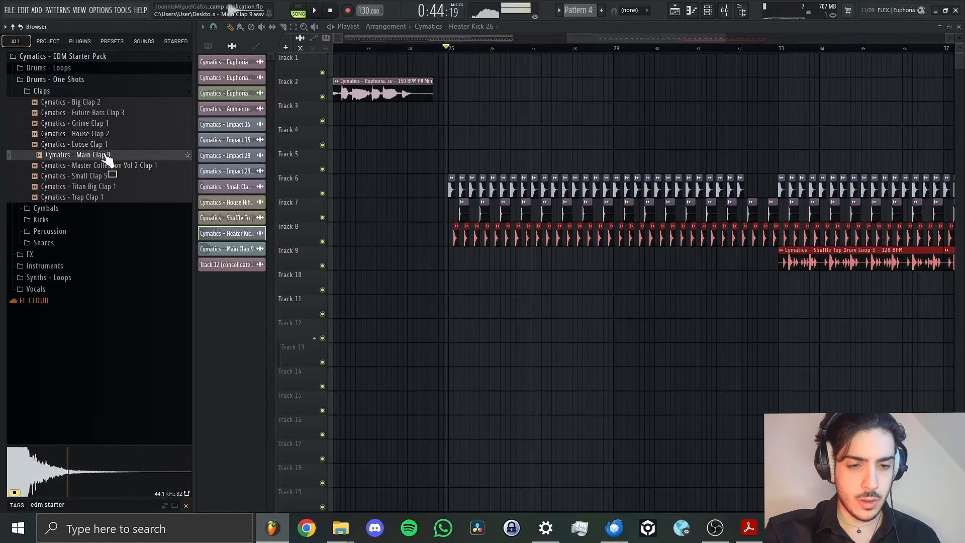
{"action": "mouse_move", "coordinate": [447, 219]}
{"action": "left_mouse_down"}
{"action": "mouse_move", "coordinate": [793, 221]}
{"action": "mouse_move", "coordinate": [950, 208]}
{"action": "mouse_move", "coordinate": [854, 217]}
{"action": "left_mouse_up"}
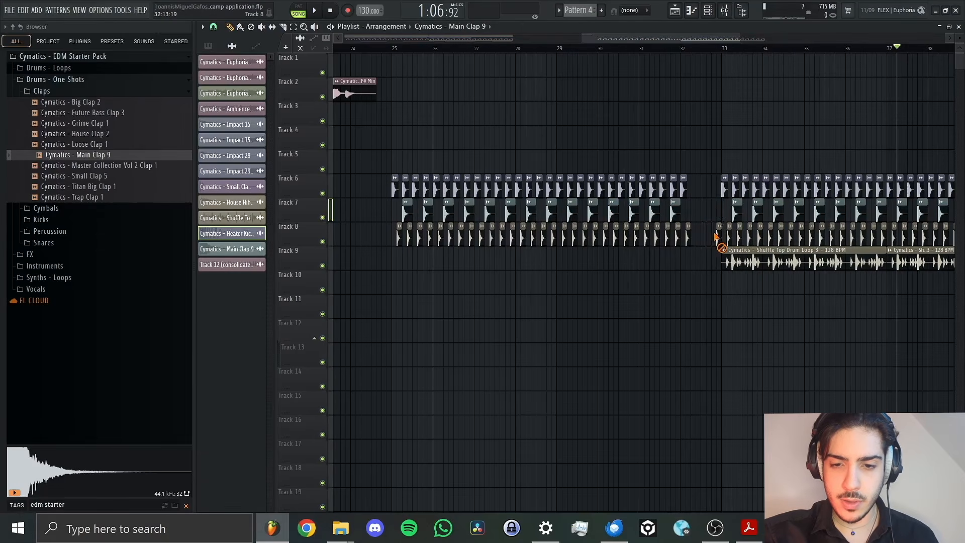
Delete the remaining claps and hi-hats in bars 32 and 40 on Tracks 7 and 8, and play both drum sections.
{"action": "scroll", "coordinate": [688, 50], "scroll_direction": "right", "scroll_amount": 5}
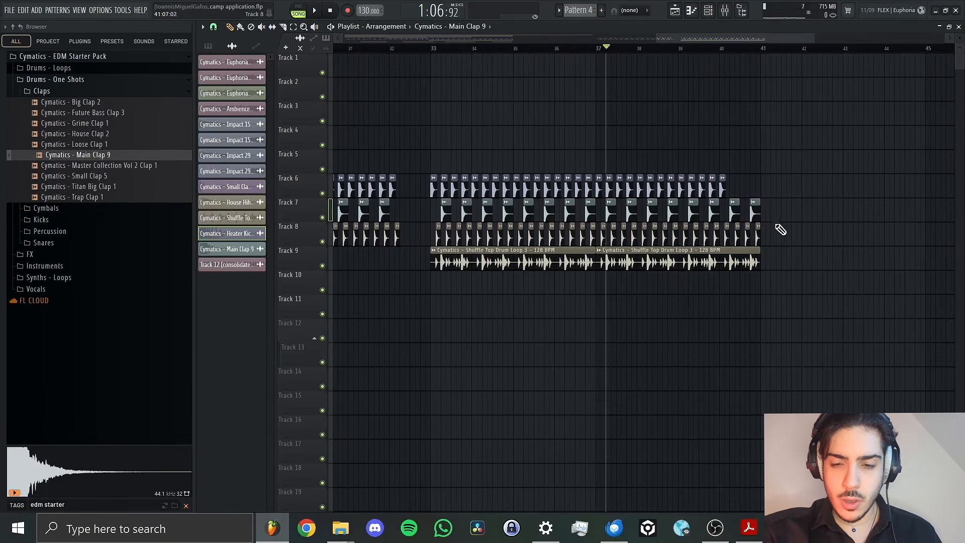
{"action": "mouse_move", "coordinate": [779, 228]}
{"action": "left_mouse_down"}
{"action": "mouse_move", "coordinate": [743, 233]}
{"action": "mouse_move", "coordinate": [768, 241]}
{"action": "left_mouse_up"}
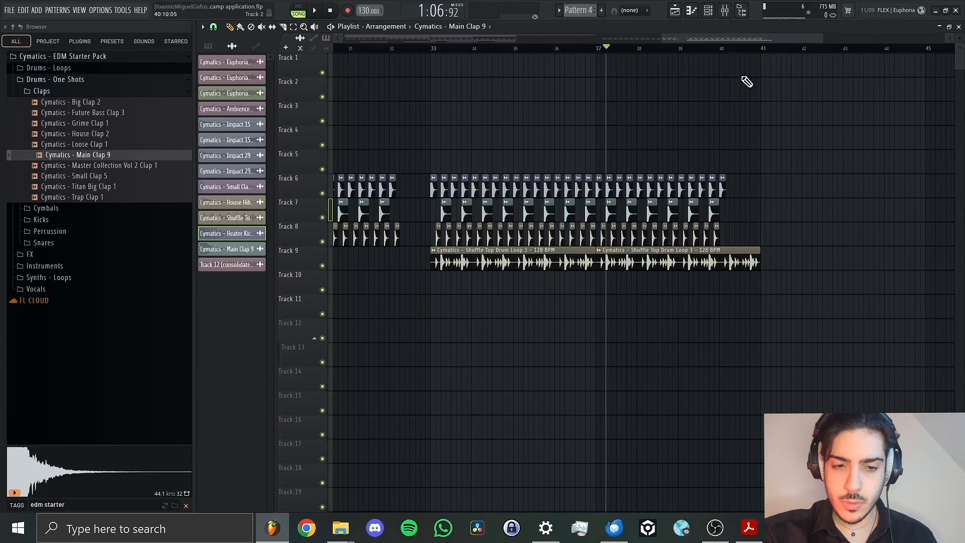
{"action": "scroll", "coordinate": [698, 48], "scroll_direction": "left", "scroll_amount": 6}
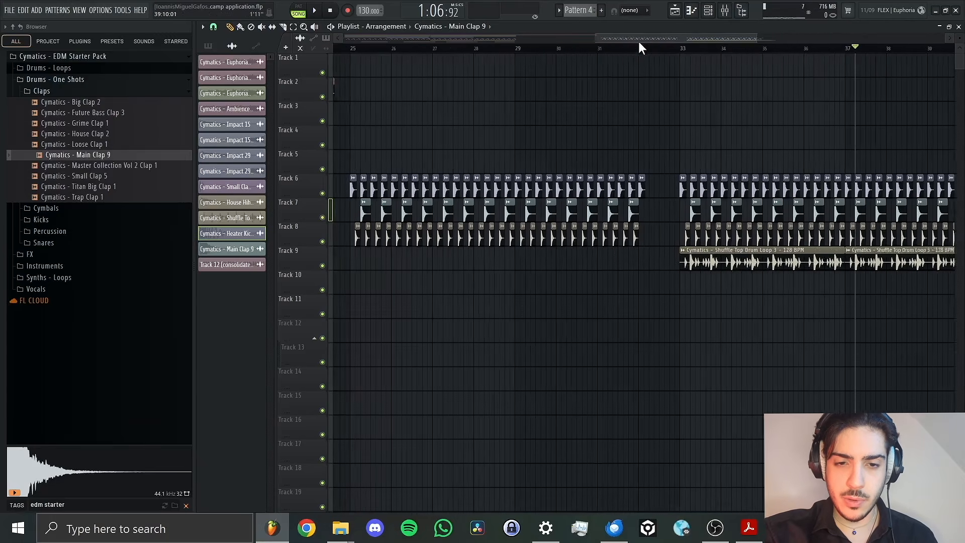
{"action": "left_click", "coordinate": [422, 48]}
{"action": "key", "text": "space"}
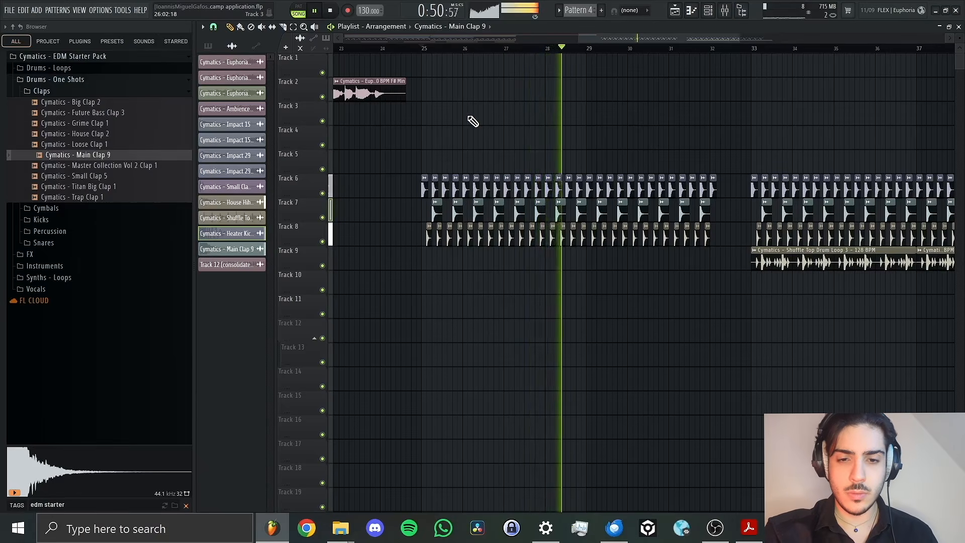
{"action": "left_click", "coordinate": [763, 49]}
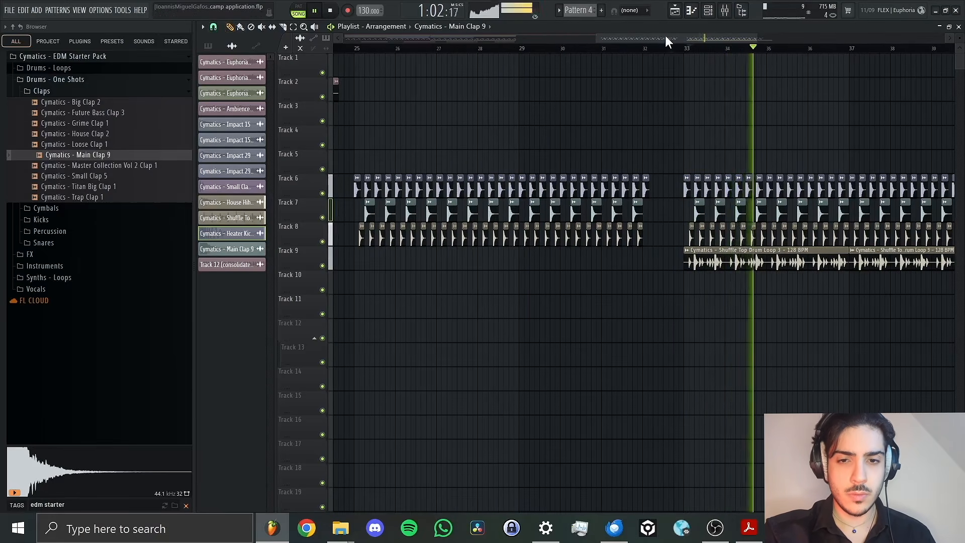
{"action": "left_click_drag", "start_coordinate": [665, 36], "coordinate": [645, 63]}
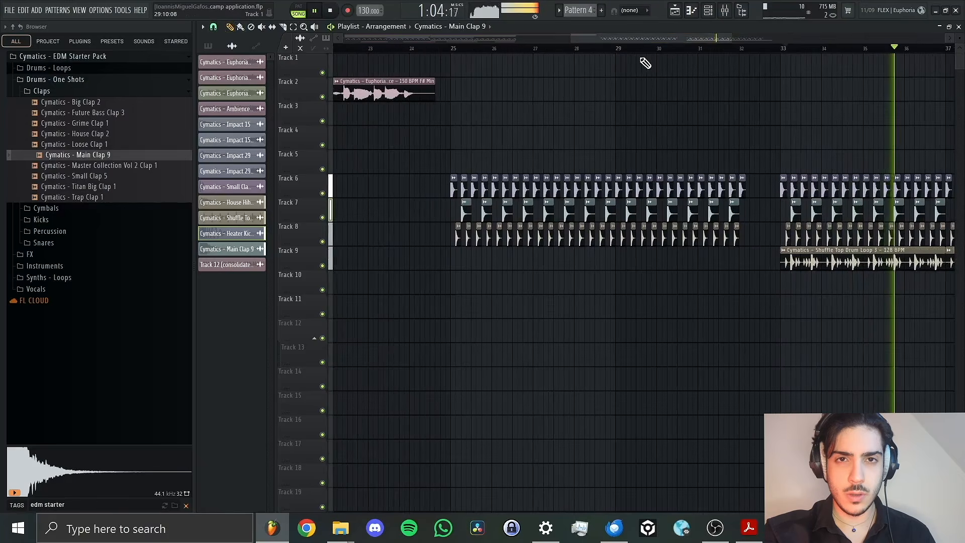
{"action": "key", "text": "space"}
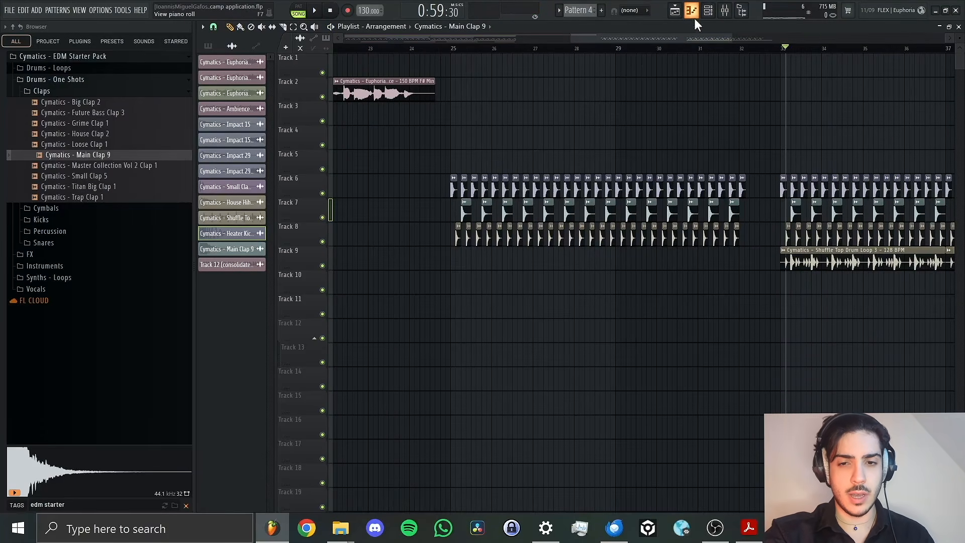
Show the unsorted channels in the channel rack, search the browser for "fabrik" and add a new Fabrik instrument channel.
{"action": "left_click", "coordinate": [708, 10]}
{"action": "left_click", "coordinate": [452, 89]}
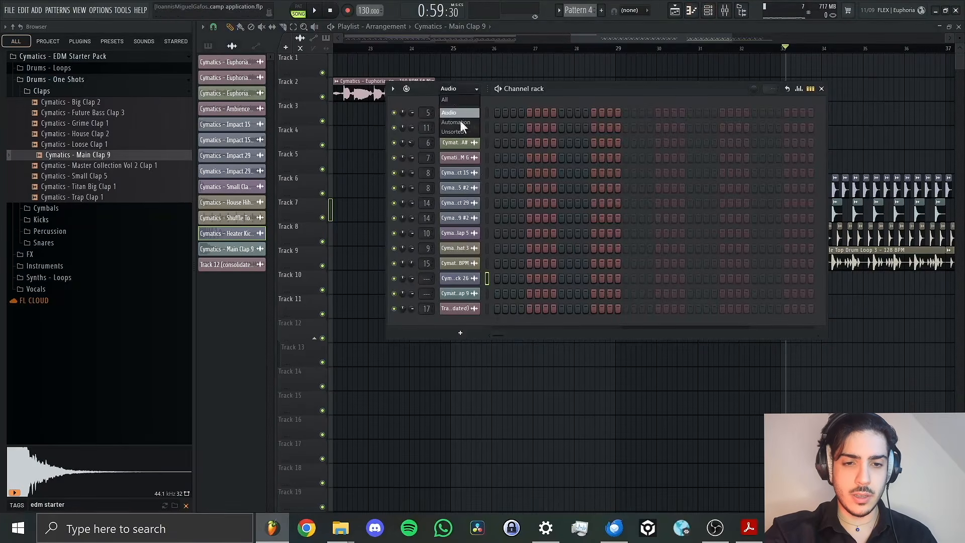
{"action": "left_click", "coordinate": [462, 132]}
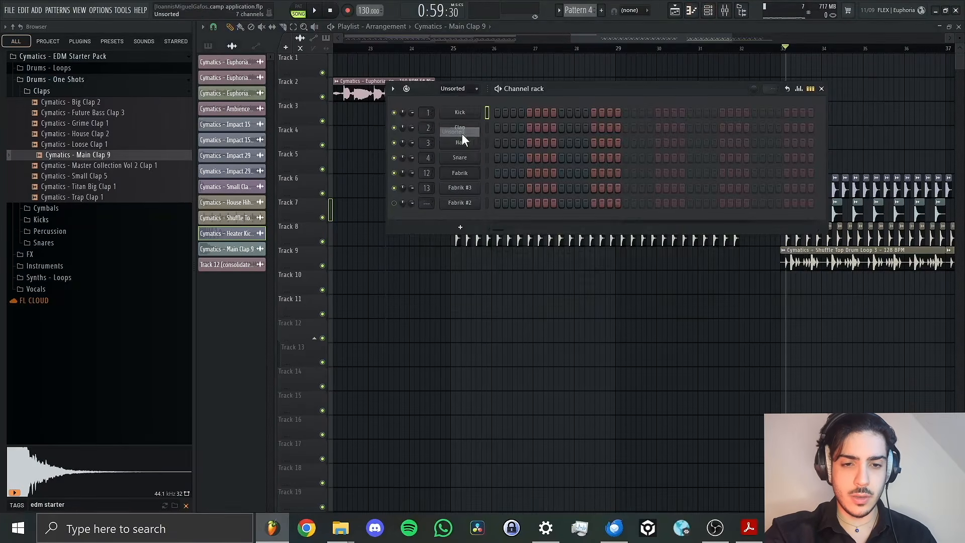
{"action": "right_click", "coordinate": [452, 191]}
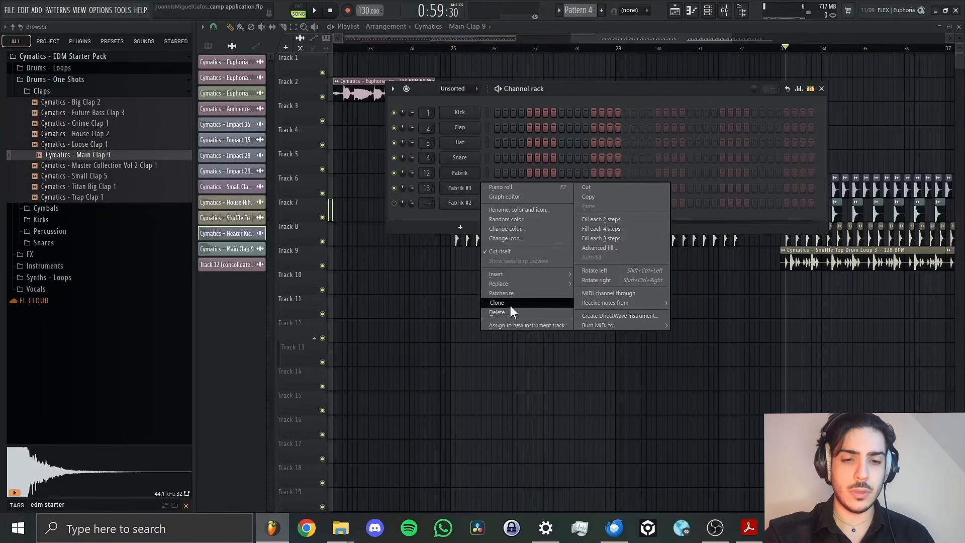
{"action": "left_click", "coordinate": [462, 191]}
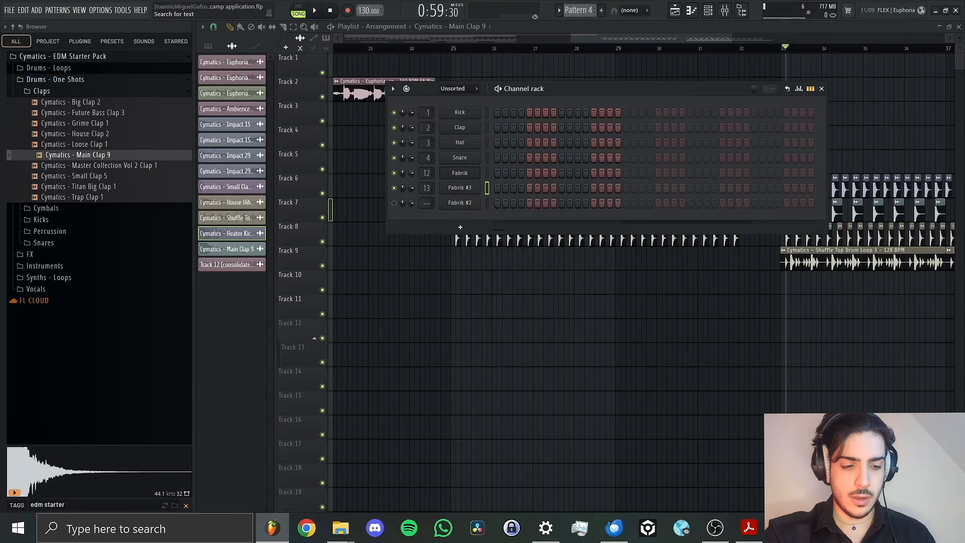
{"action": "left_click", "coordinate": [48, 505]}
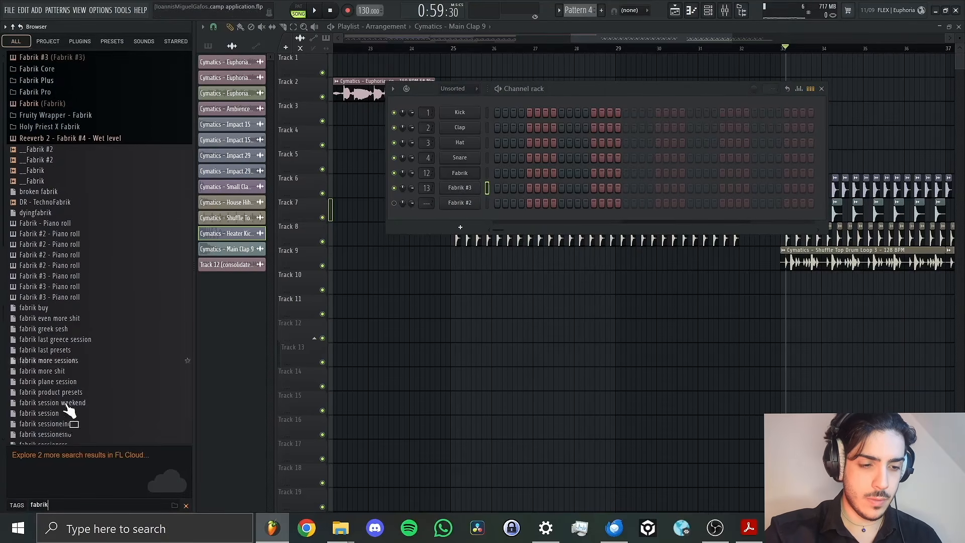
{"action": "scroll", "coordinate": [58, 377], "scroll_direction": "down", "scroll_amount": 5}
{"action": "left_click_drag", "start_coordinate": [128, 299], "coordinate": [468, 198]}
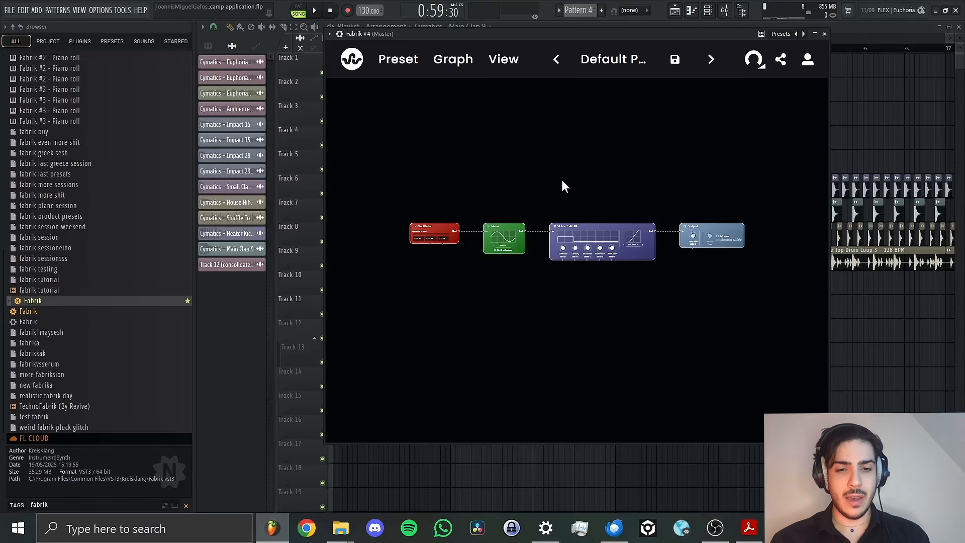
Search the Fabrik #4 presets for "german" and load the German Triangle bass preset.
{"action": "left_click", "coordinate": [356, 66]}
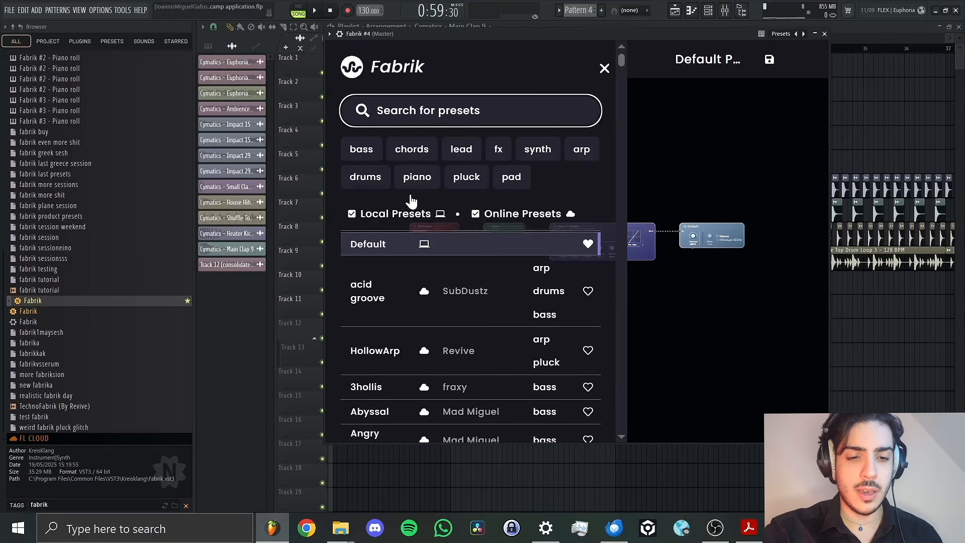
{"action": "scroll", "coordinate": [413, 199], "scroll_direction": "down", "scroll_amount": 3}
{"action": "scroll", "coordinate": [416, 198], "scroll_direction": "up", "scroll_amount": 3}
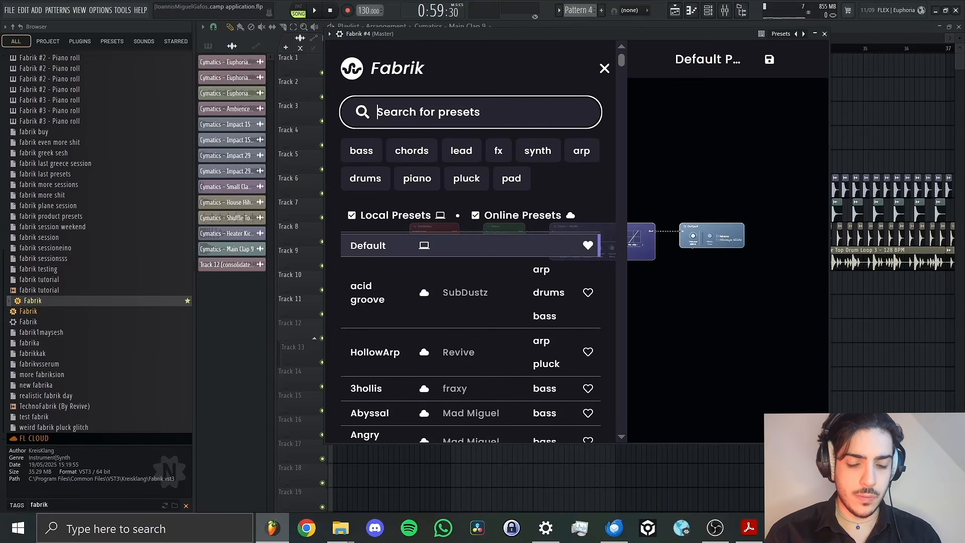
{"action": "type", "text": "german"}
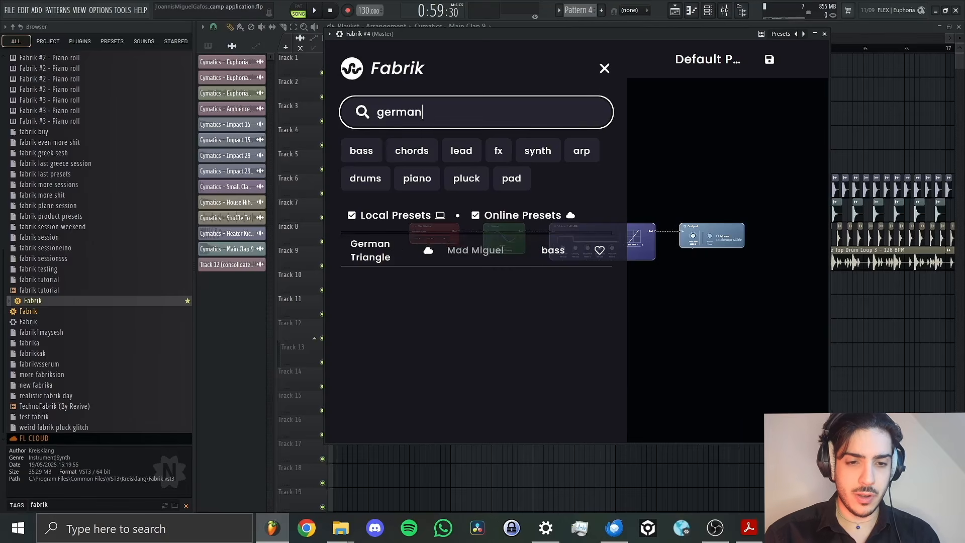
{"action": "left_click", "coordinate": [388, 250]}
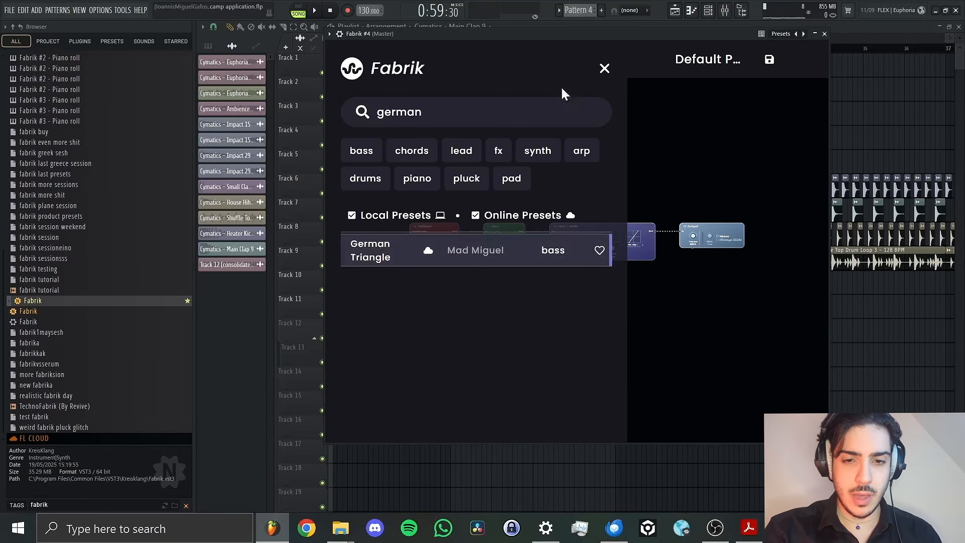
{"action": "left_click", "coordinate": [605, 68]}
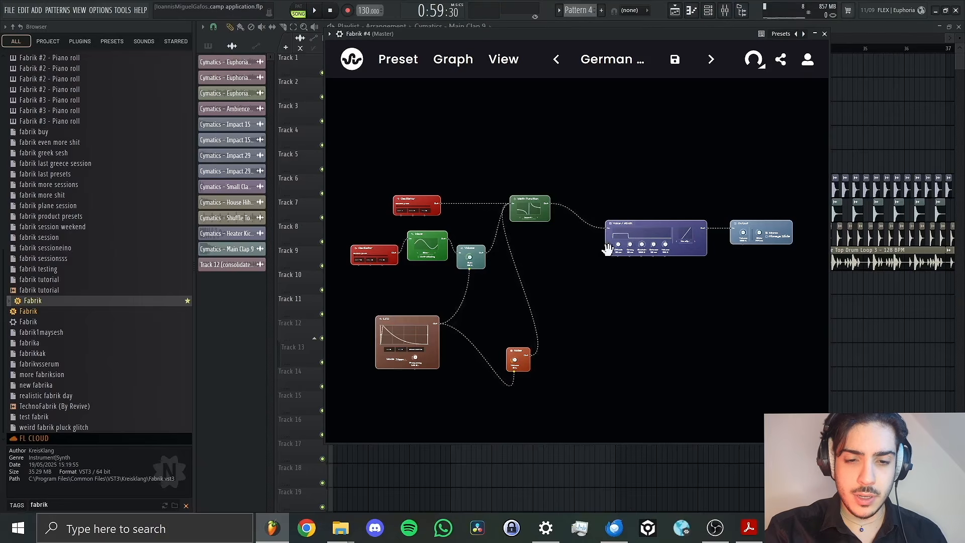
Rearrange the Voice / ADSR and Output nodes in the graph so they sit closer to the Math Function node.
{"action": "left_click_drag", "start_coordinate": [608, 249], "coordinate": [555, 295]}
{"action": "left_click_drag", "start_coordinate": [740, 228], "coordinate": [687, 270]}
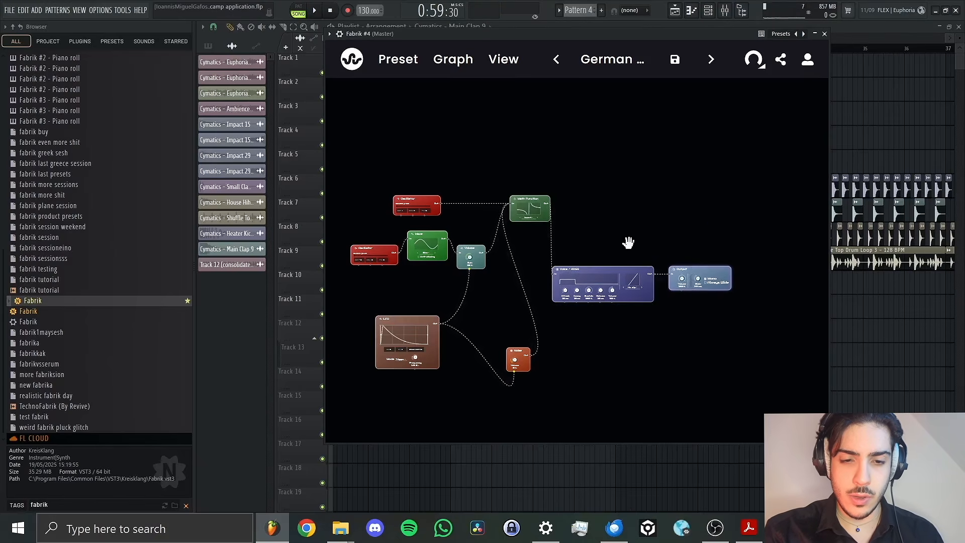
{"action": "left_click_drag", "start_coordinate": [630, 233], "coordinate": [691, 221]}
{"action": "scroll", "coordinate": [677, 224], "scroll_direction": "up", "scroll_amount": 1}
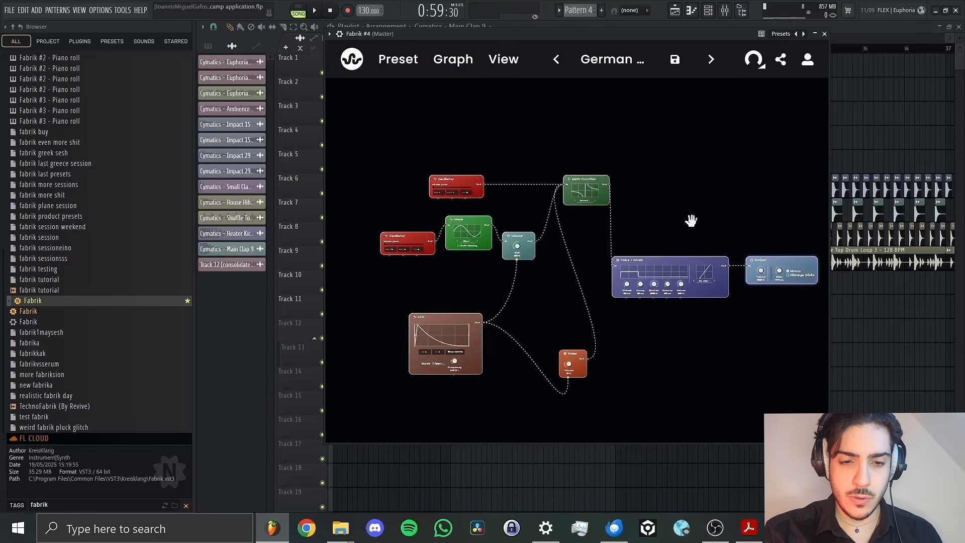
{"action": "scroll", "coordinate": [692, 221], "scroll_direction": "up", "scroll_amount": 1}
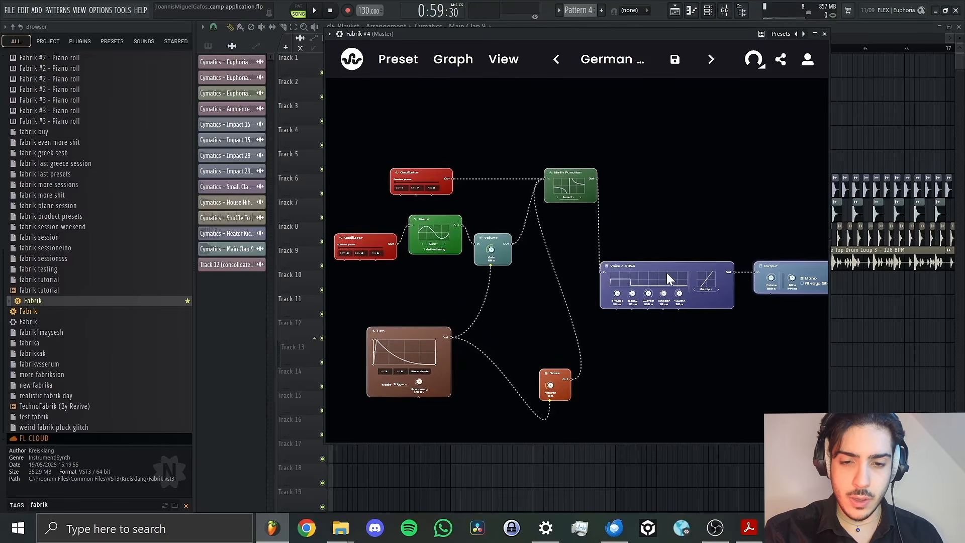
{"action": "left_click_drag", "start_coordinate": [629, 261], "coordinate": [592, 238]}
{"action": "left_click_drag", "start_coordinate": [779, 263], "coordinate": [684, 180]}
{"action": "left_click_drag", "start_coordinate": [692, 361], "coordinate": [708, 356]}
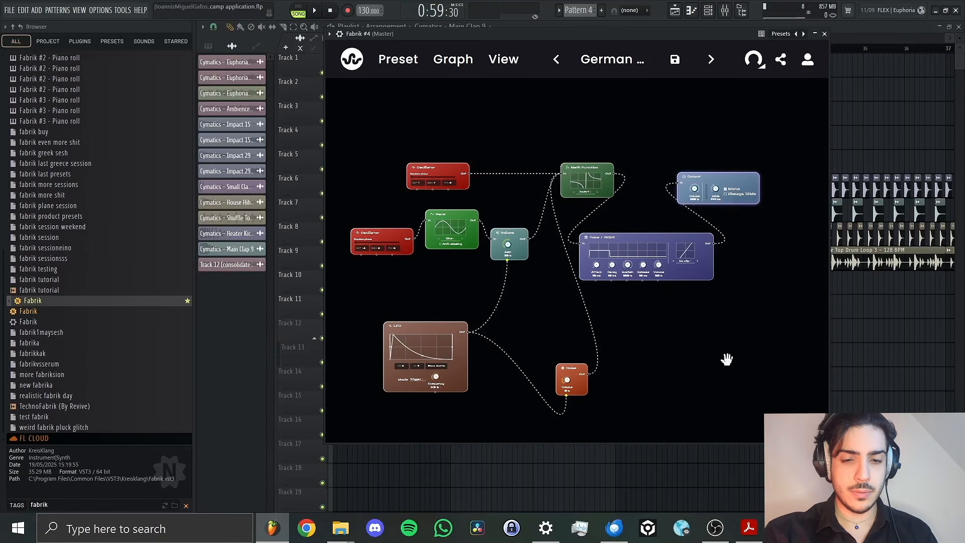
{"action": "scroll", "coordinate": [587, 168], "scroll_direction": "up", "scroll_amount": 2}
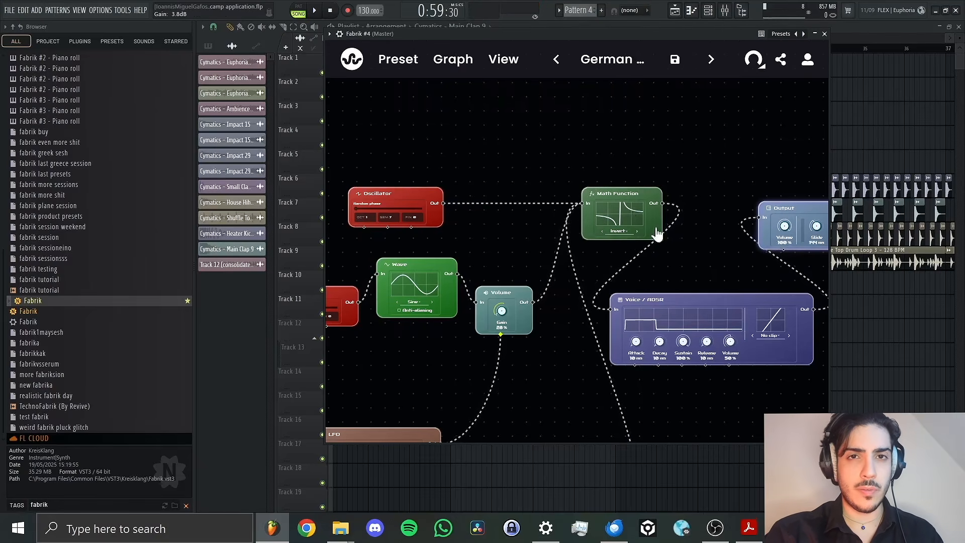
Try the Absolute, Sign Function and Logarithm types on the Math Function node and settle on Sign Function.
{"action": "left_click", "coordinate": [639, 233]}
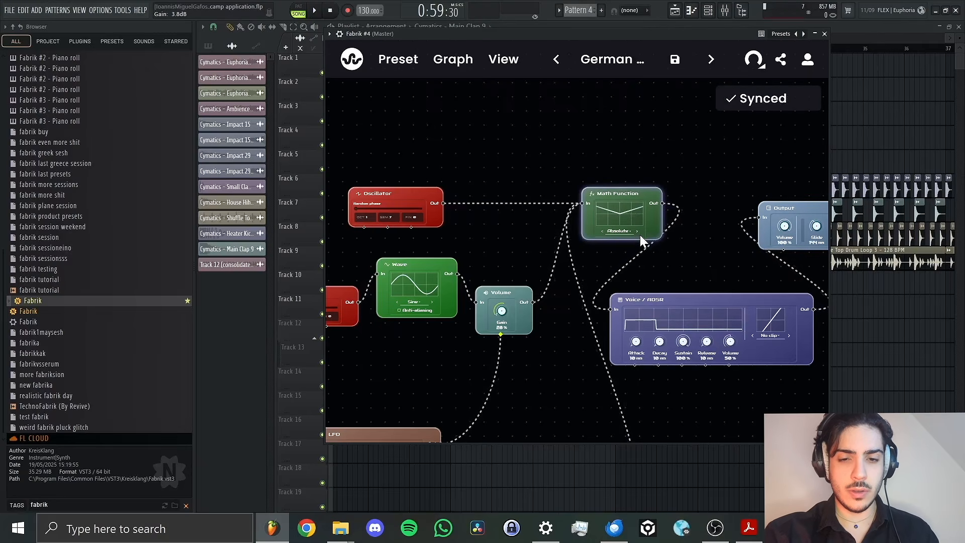
{"action": "left_click", "coordinate": [638, 232]}
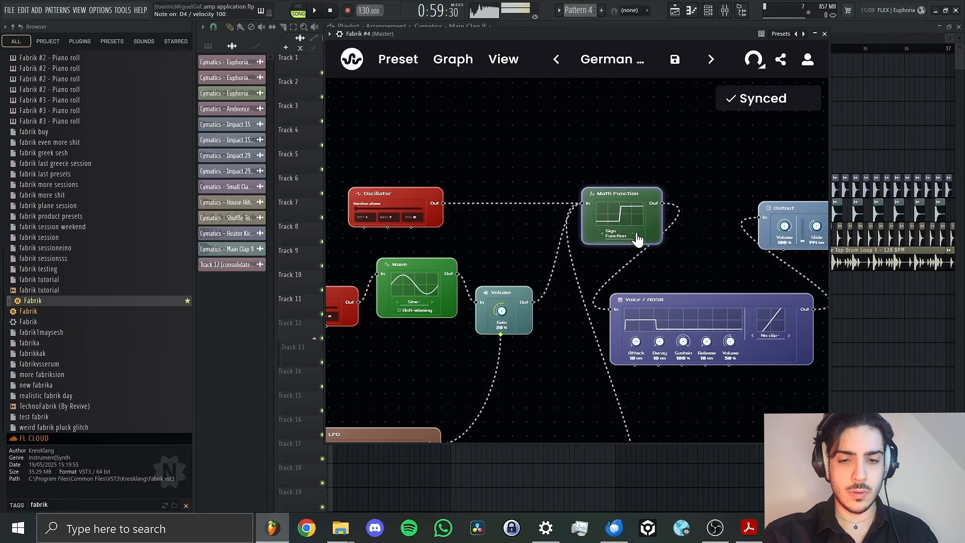
{"action": "left_click", "coordinate": [603, 234]}
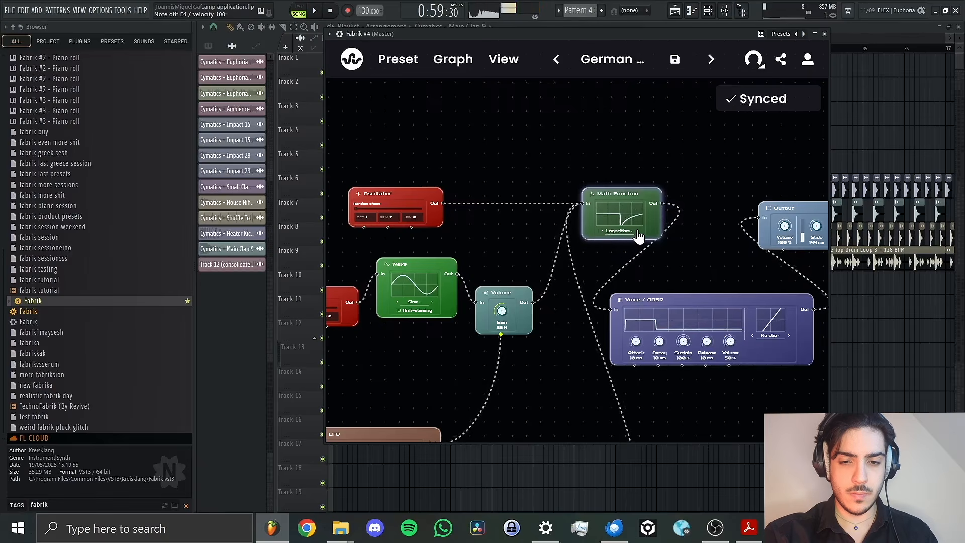
{"action": "left_click", "coordinate": [609, 235]}
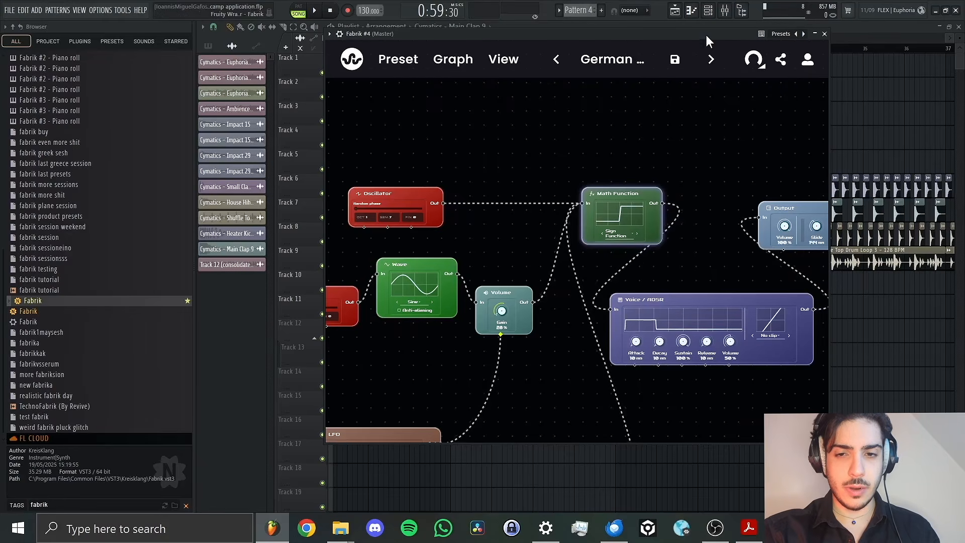
Open Pattern 1 from the start of the playlist and copy the notes of its Fabrik channel.
{"action": "left_click_drag", "start_coordinate": [706, 34], "coordinate": [701, 202]}
{"action": "left_click", "coordinate": [660, 38]}
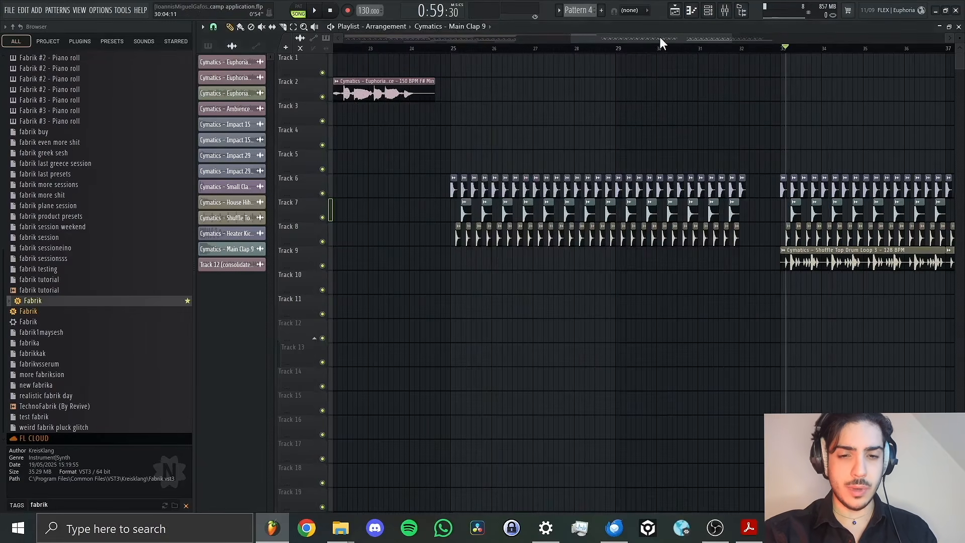
{"action": "left_click_drag", "start_coordinate": [602, 41], "coordinate": [371, 41]}
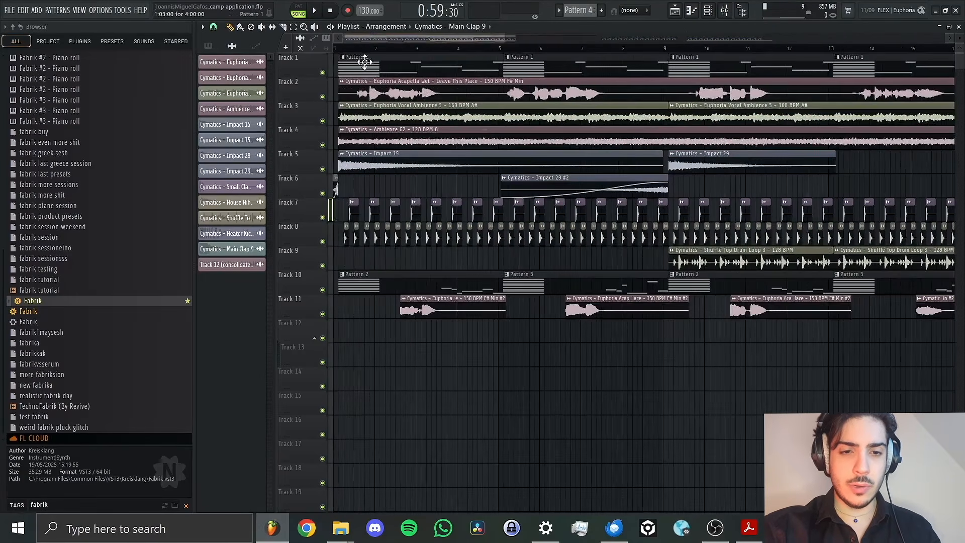
{"action": "double_click", "coordinate": [383, 65]}
{"action": "left_click", "coordinate": [676, 10]}
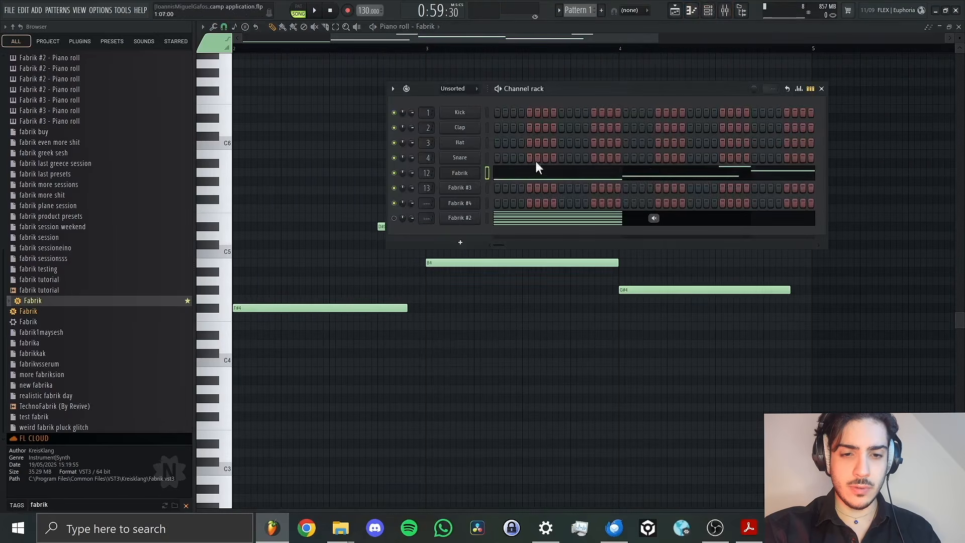
{"action": "right_click", "coordinate": [478, 173]}
{"action": "left_click", "coordinate": [594, 184]}
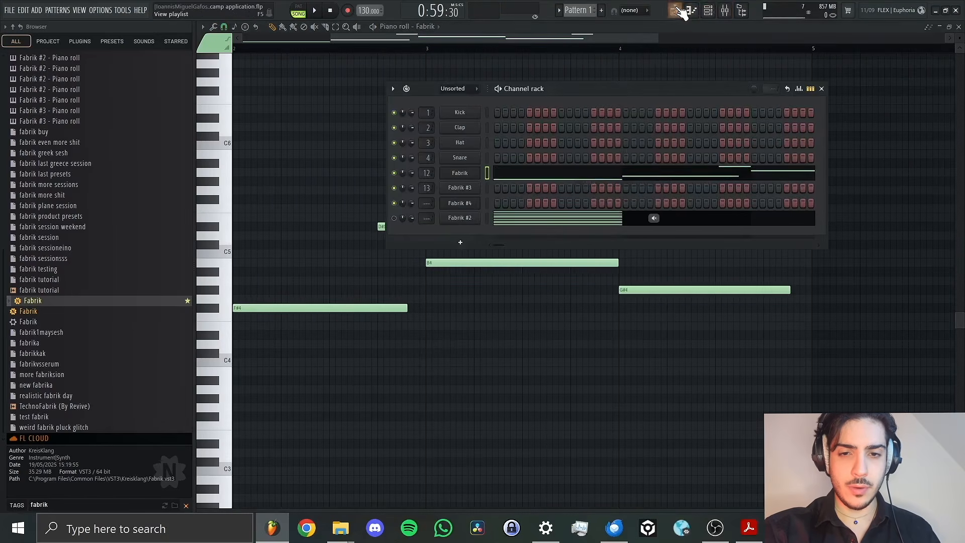
Switch to the new Pattern 4, place it on Track 1 at bar 25 and show its channel rack.
{"action": "left_click", "coordinate": [675, 10]}
{"action": "left_click_drag", "start_coordinate": [694, 47], "coordinate": [734, 46]}
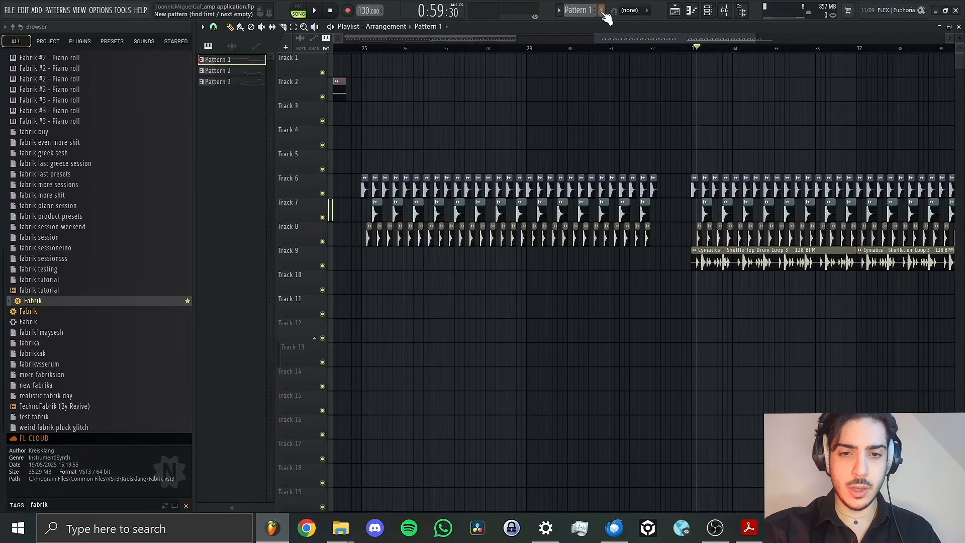
{"action": "left_click_drag", "start_coordinate": [586, 11], "coordinate": [587, 4]}
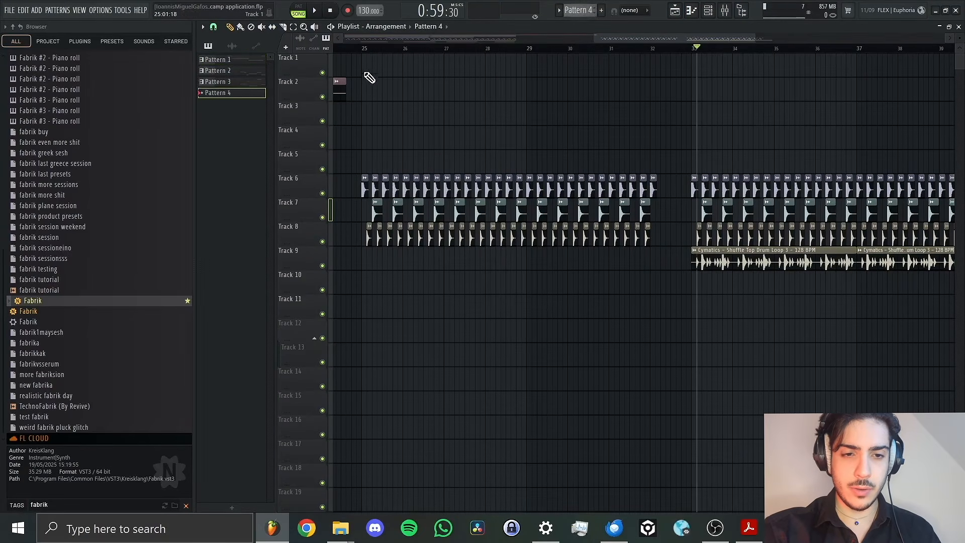
{"action": "left_click", "coordinate": [691, 11]}
{"action": "left_click", "coordinate": [686, 12]}
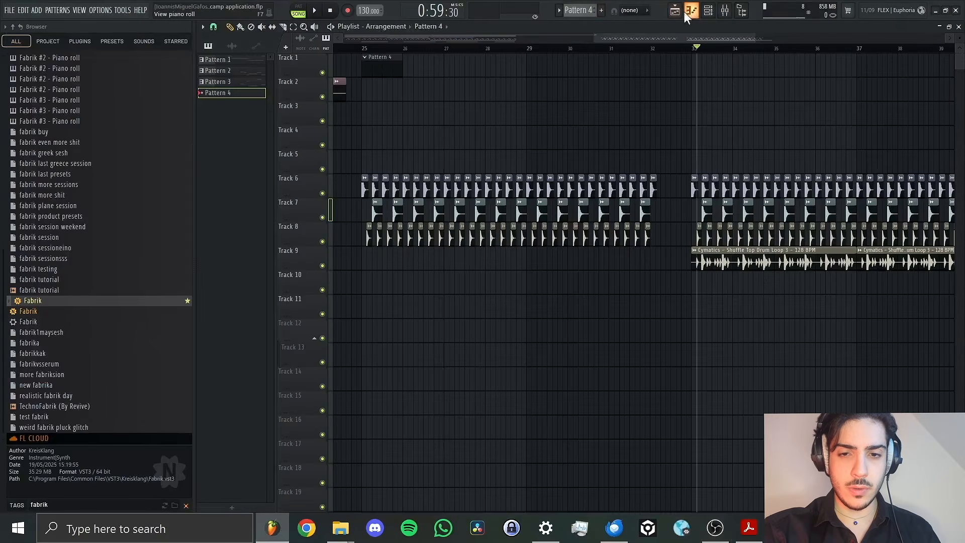
{"action": "left_click", "coordinate": [701, 15]}
{"action": "right_click", "coordinate": [475, 173]}
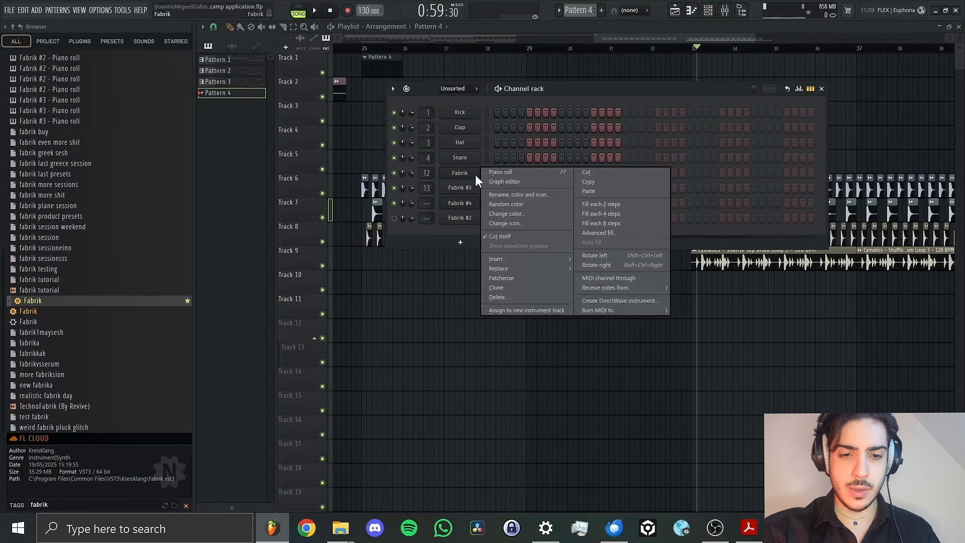
{"action": "right_click", "coordinate": [469, 188]}
{"action": "left_click", "coordinate": [578, 208]}
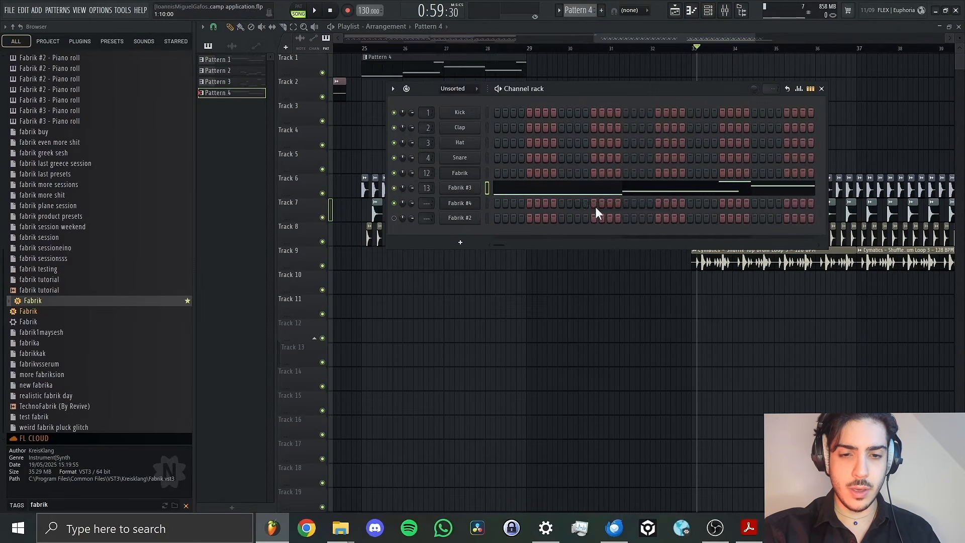
{"action": "right_click", "coordinate": [474, 191]}
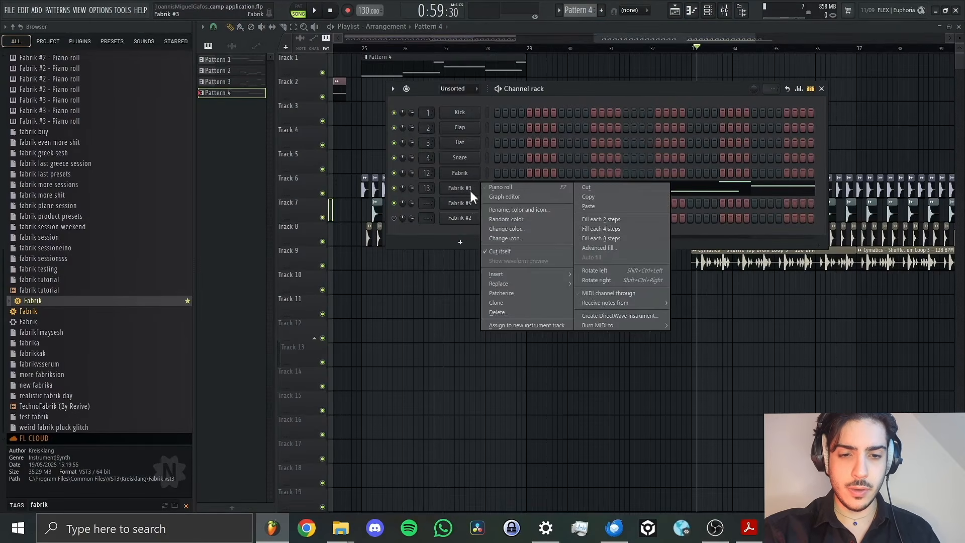
{"action": "left_click", "coordinate": [471, 191]}
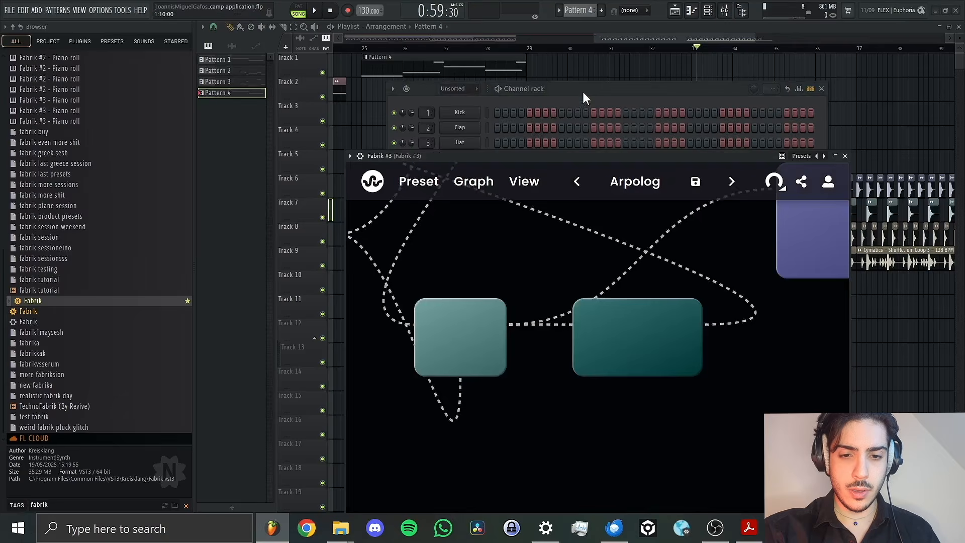
{"action": "left_click", "coordinate": [572, 102]}
{"action": "right_click", "coordinate": [478, 185]}
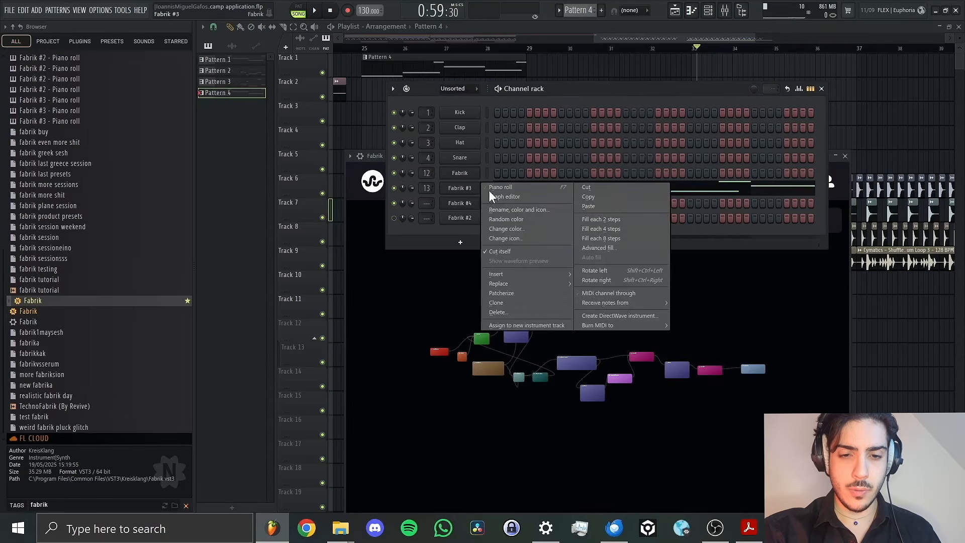
{"action": "left_click", "coordinate": [581, 188]}
Paste the copied melody notes into the Fabrik #4 channel of Pattern 4.
{"action": "right_click", "coordinate": [475, 208]}
{"action": "mouse_move", "coordinate": [562, 228]}
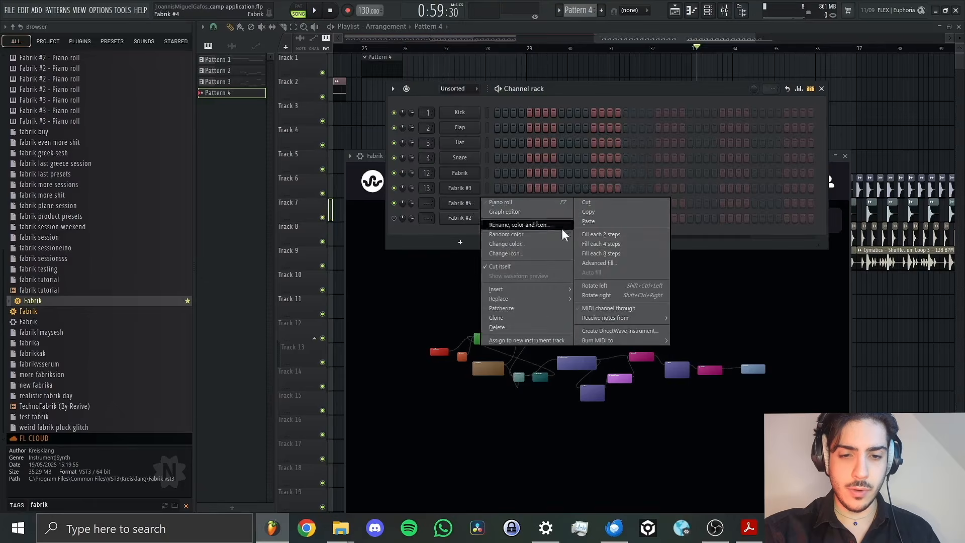
{"action": "left_click", "coordinate": [590, 222]}
Play from bar 25 and add further Pattern 4 clips on Track 1 at bars 29, 33 and 37.
{"action": "left_click", "coordinate": [368, 50]}
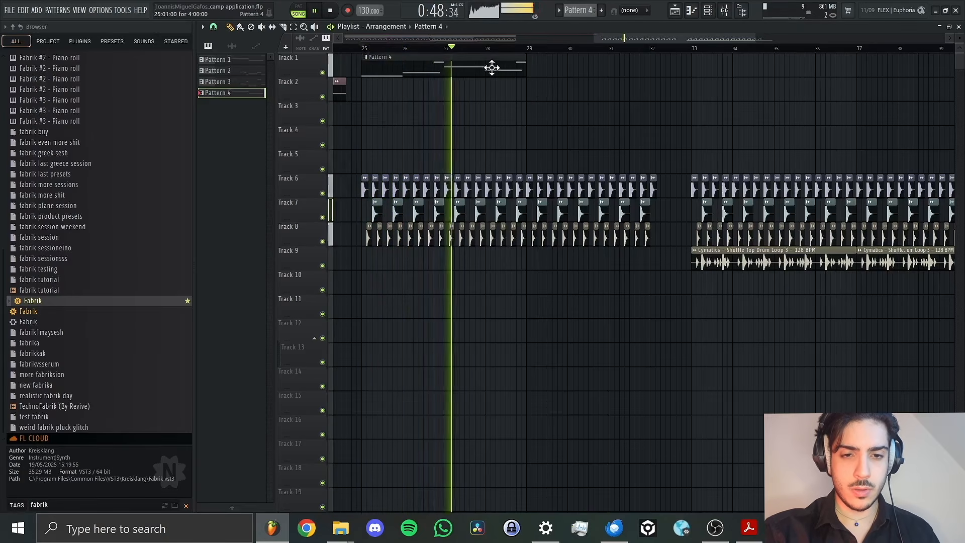
{"action": "left_click", "coordinate": [530, 75]}
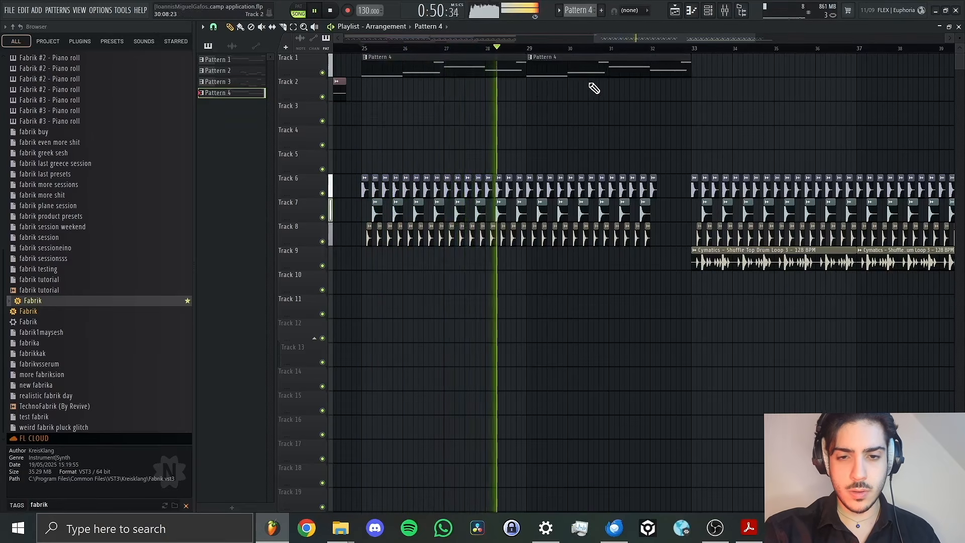
{"action": "left_click", "coordinate": [695, 74]}
{"action": "mouse_move", "coordinate": [664, 38]}
{"action": "left_mouse_down"}
{"action": "mouse_move", "coordinate": [696, 38]}
{"action": "mouse_move", "coordinate": [646, 40]}
{"action": "mouse_move", "coordinate": [700, 39]}
{"action": "left_mouse_up"}
{"action": "left_click", "coordinate": [737, 78]}
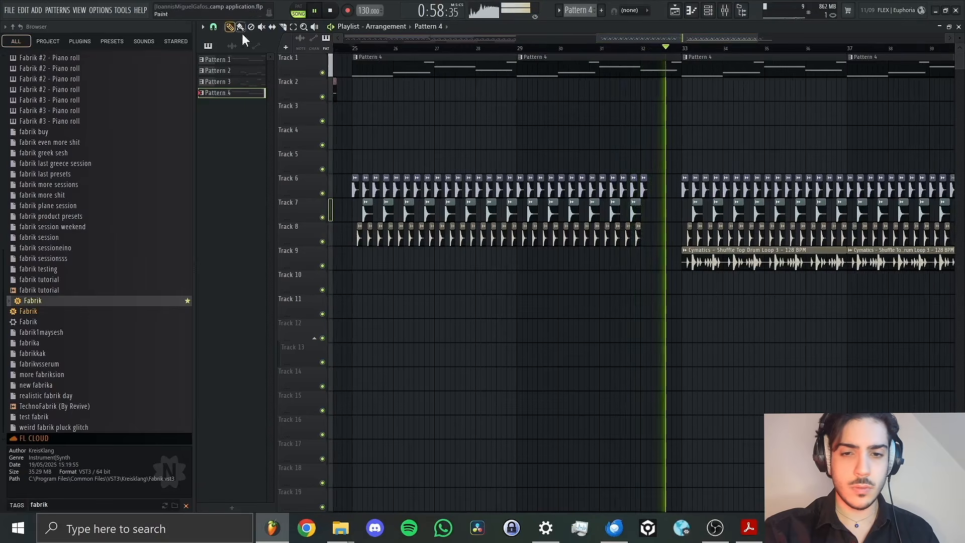
{"action": "key", "text": "space"}
{"action": "scroll", "coordinate": [638, 43], "scroll_direction": "left", "scroll_amount": 1}
{"action": "scroll", "coordinate": [637, 43], "scroll_direction": "left", "scroll_amount": 1}
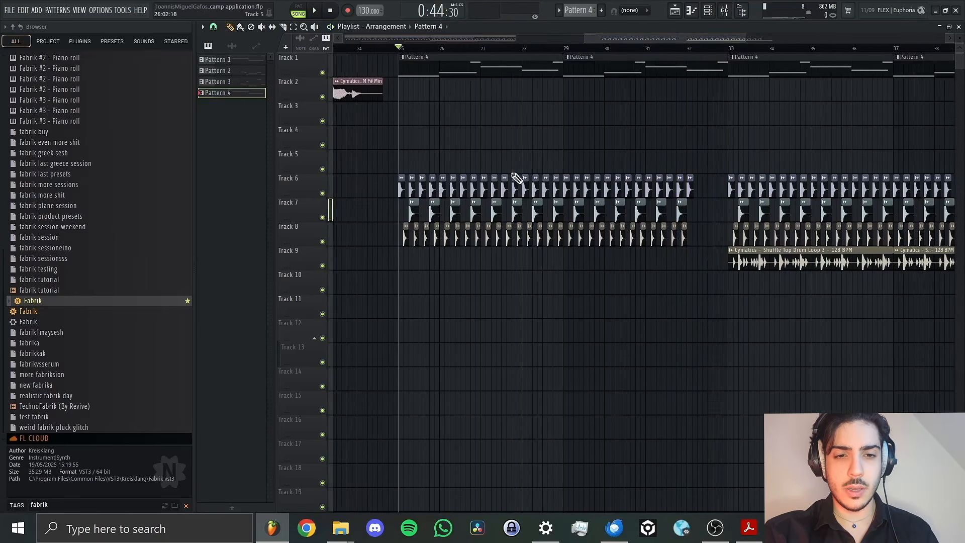
Shorten the opening D#4 note of Pattern 4 to about one beat in the piano roll and play it.
{"action": "double_click", "coordinate": [465, 71]}
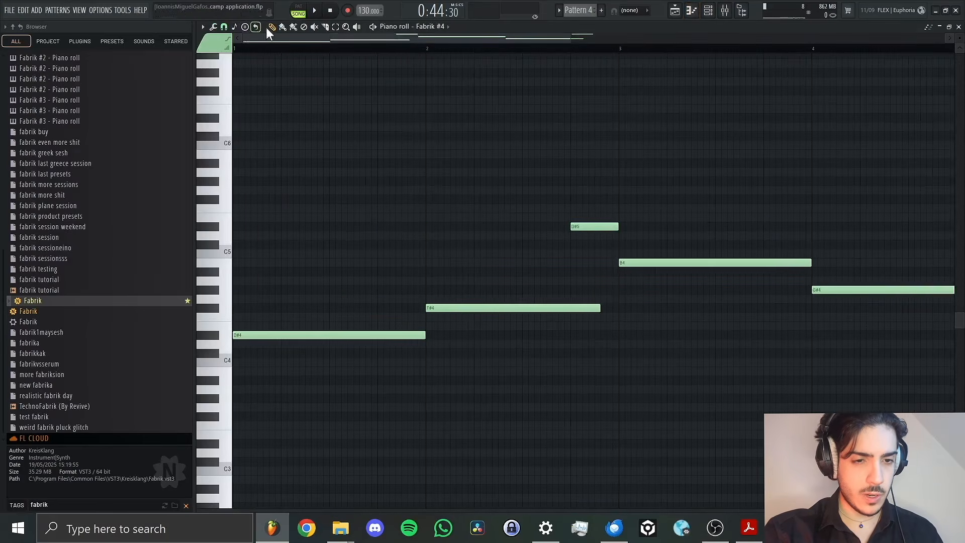
{"action": "left_click_drag", "start_coordinate": [420, 335], "coordinate": [288, 342]}
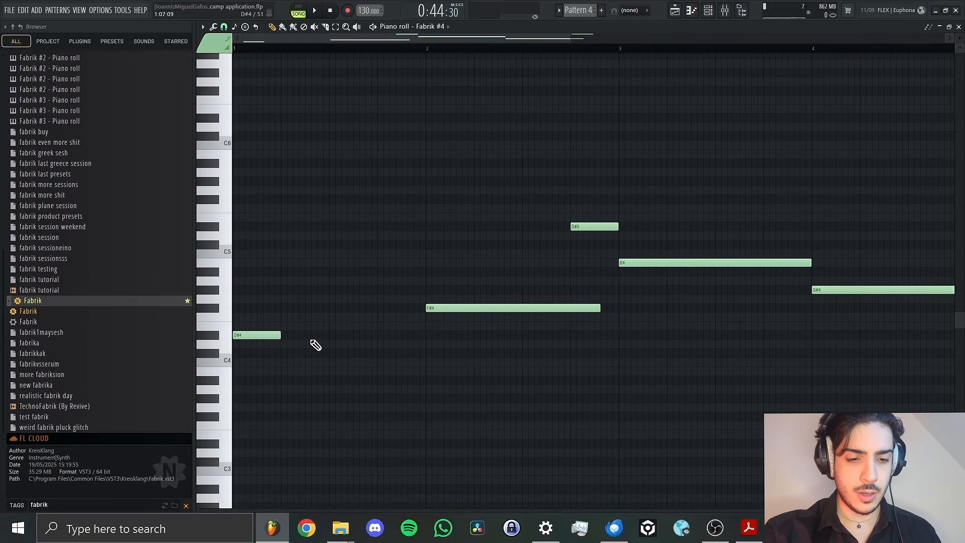
{"action": "key", "text": "space"}
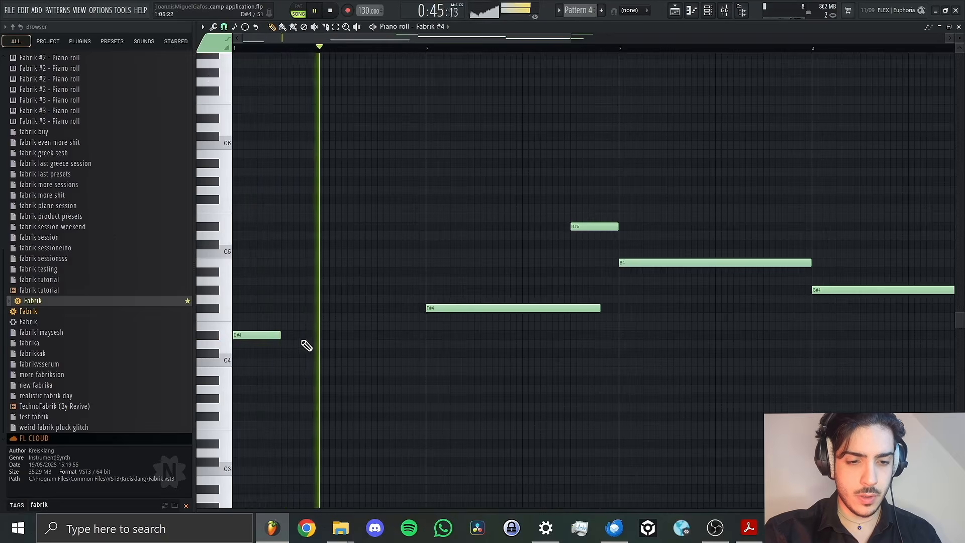
{"action": "key", "text": "space"}
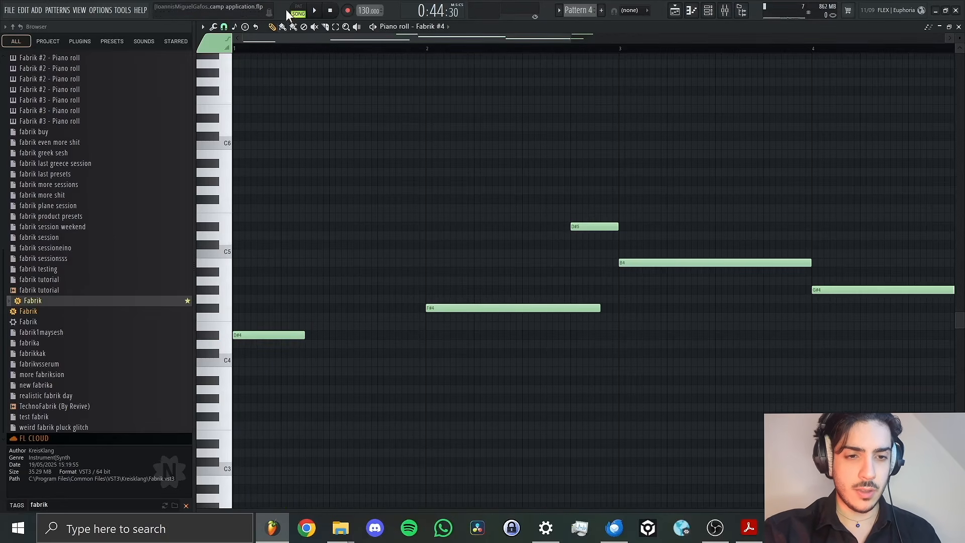
{"action": "left_click_drag", "start_coordinate": [283, 55], "coordinate": [268, 59]}
{"action": "right_click", "coordinate": [267, 63]}
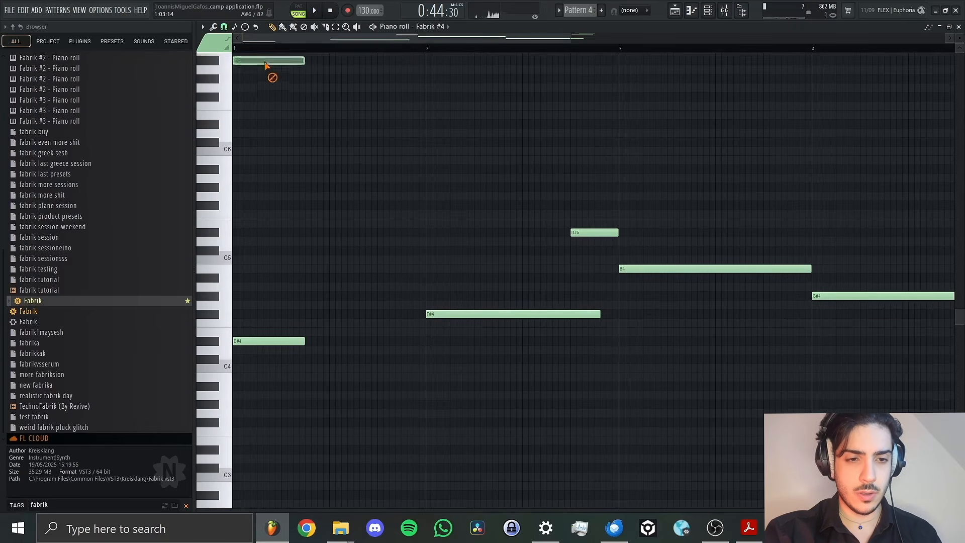
{"action": "key", "text": "space"}
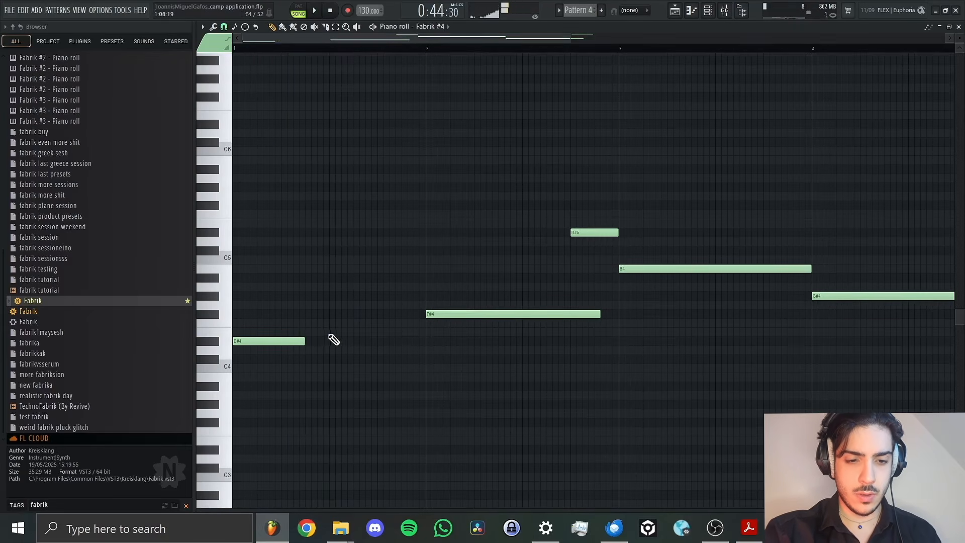
{"action": "key", "text": "space"}
{"action": "left_click", "coordinate": [347, 324]}
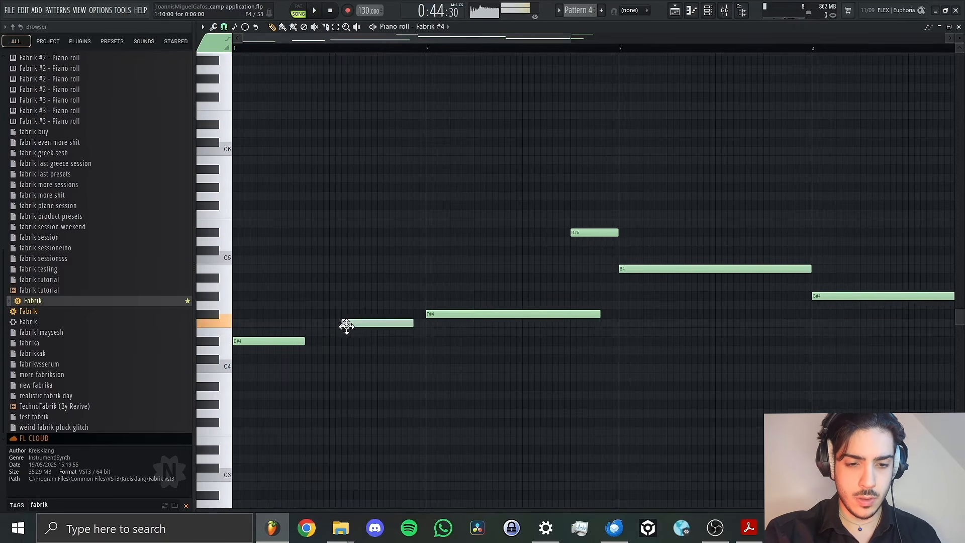
{"action": "right_click", "coordinate": [374, 323]}
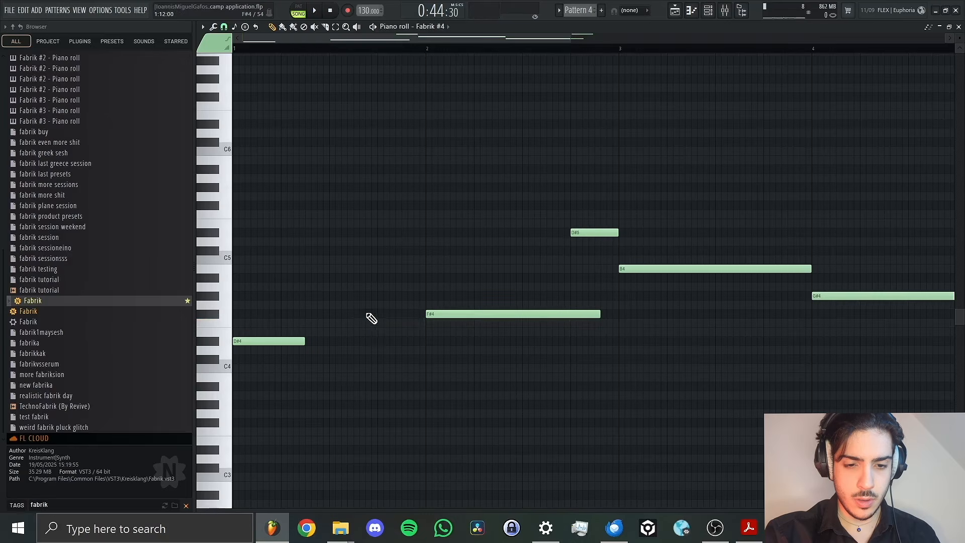
Add a second D#4 note at the end of bar 1, shorten the F#4 note to about one and a half beats and play it.
{"action": "left_click", "coordinate": [358, 342]}
{"action": "key", "text": "space"}
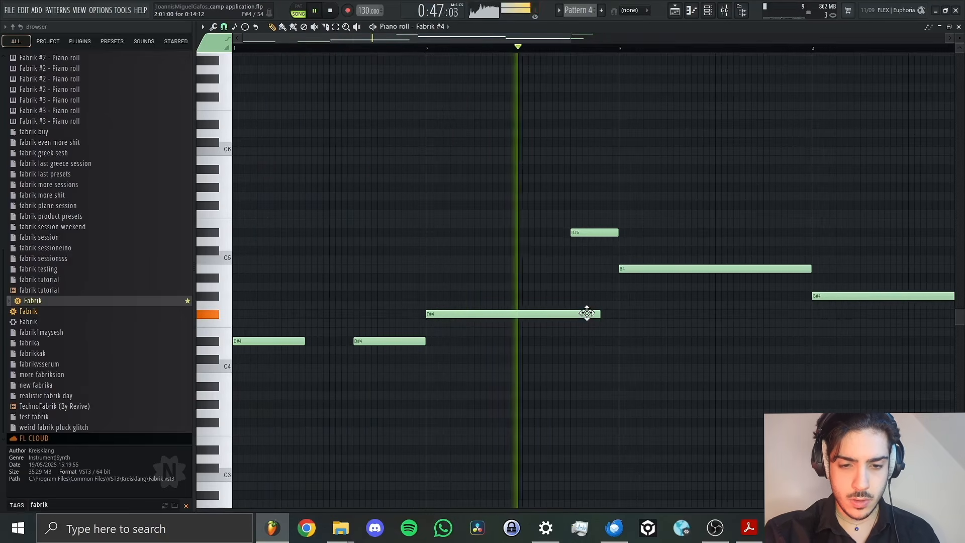
{"action": "left_click_drag", "start_coordinate": [600, 314], "coordinate": [494, 321]}
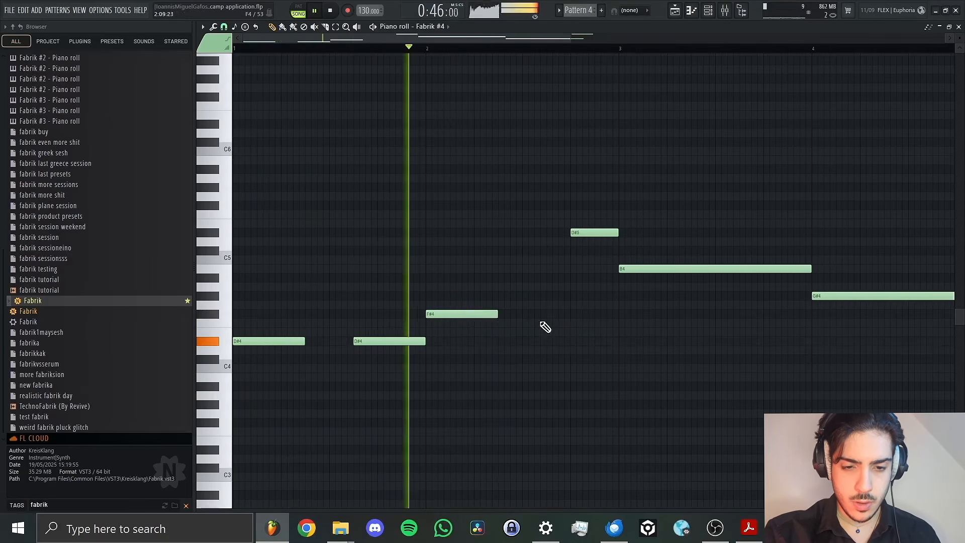
{"action": "key", "text": "space"}
Replace the D#5 note in bar 2 with an A#4 of about one and a half beats starting mid-bar, and play the pattern.
{"action": "left_click_drag", "start_coordinate": [526, 286], "coordinate": [538, 277]}
{"action": "key", "text": "space"}
{"action": "right_click", "coordinate": [597, 231]}
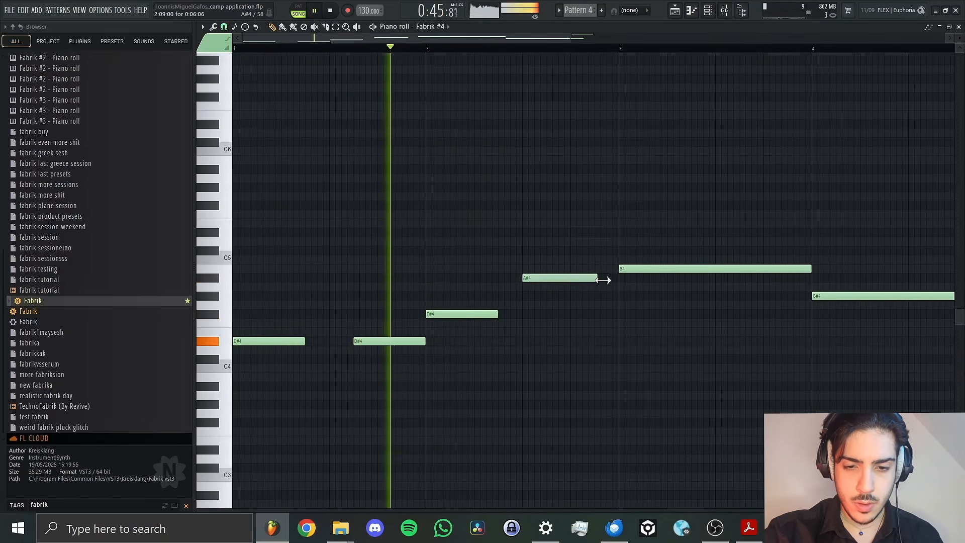
{"action": "left_click_drag", "start_coordinate": [614, 282], "coordinate": [592, 280]}
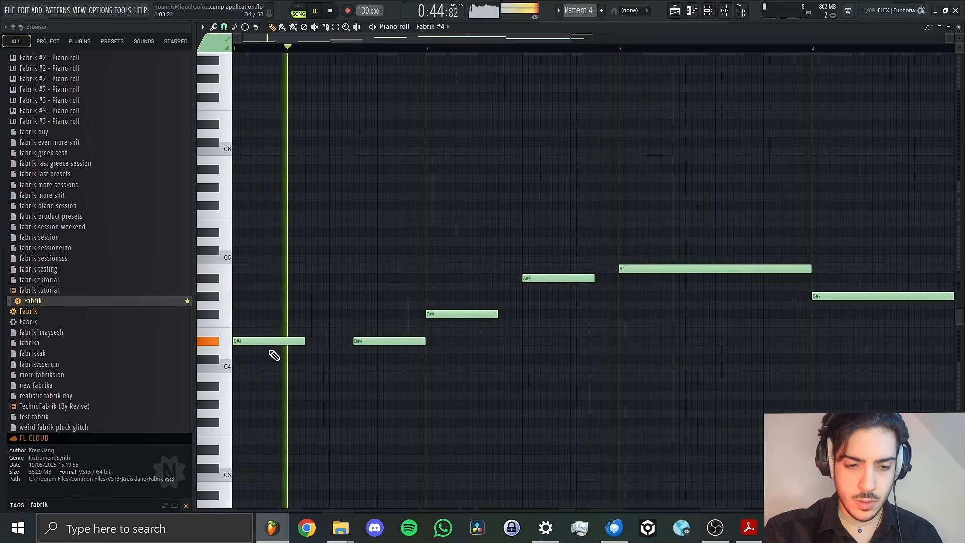
{"action": "key", "text": "space"}
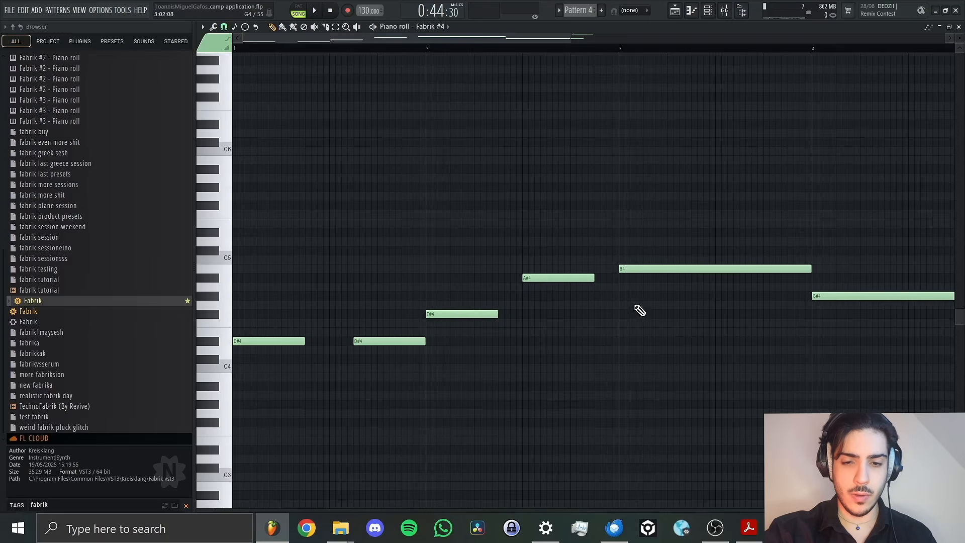
Replace the long B4 note with two short B4 notes at the start and end of bar 3, and play the pattern.
{"action": "right_click", "coordinate": [626, 269]}
{"action": "left_click", "coordinate": [624, 269]}
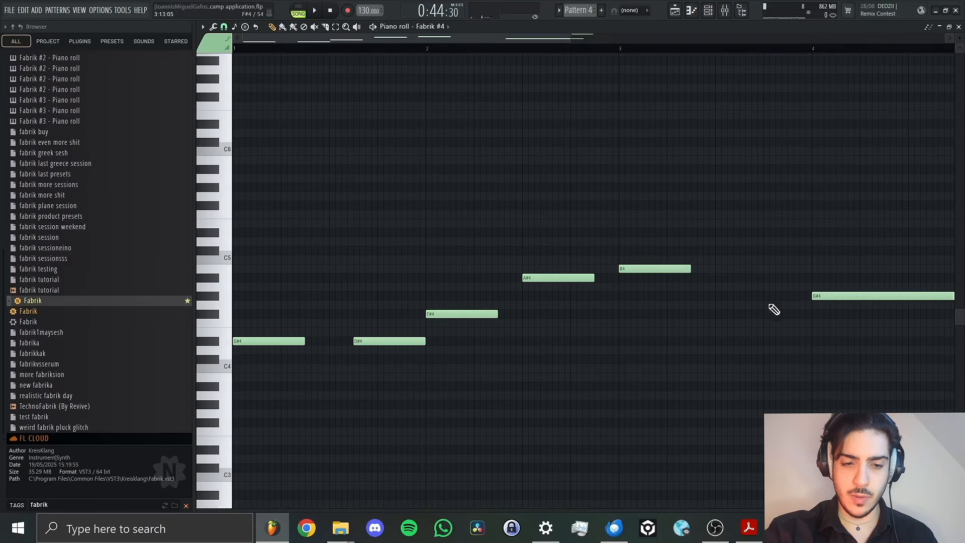
{"action": "left_click_drag", "start_coordinate": [730, 269], "coordinate": [743, 272]}
{"action": "key", "text": "space"}
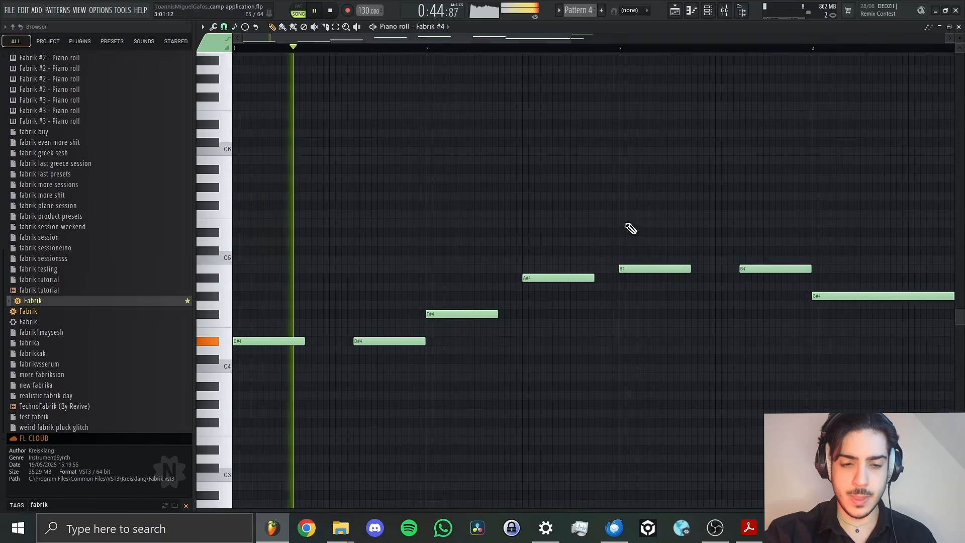
Replace the long G#4 and the D#5 in bar 4 with a short G#4 at its start and an A#4 mid-bar.
{"action": "left_click_drag", "start_coordinate": [489, 43], "coordinate": [633, 68]}
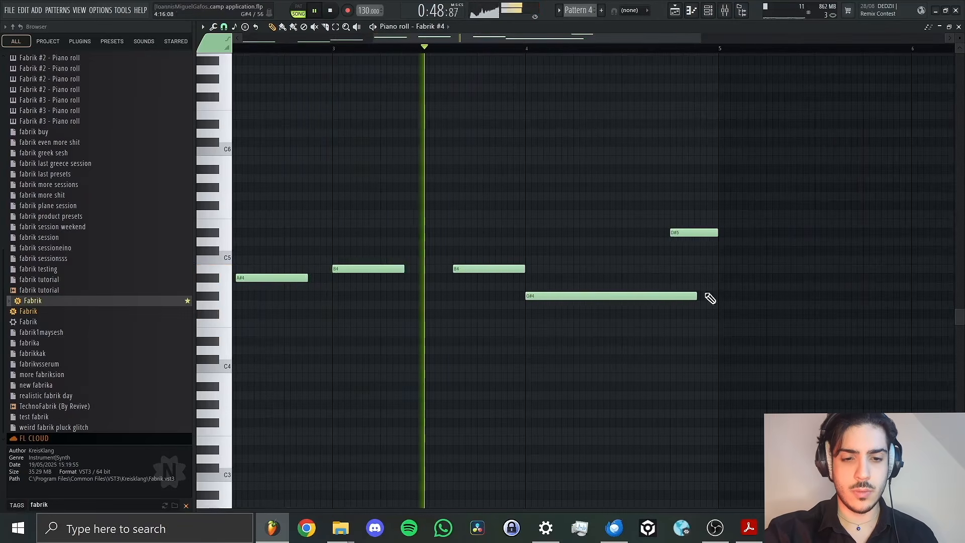
{"action": "key", "text": "space"}
{"action": "right_click", "coordinate": [533, 298]}
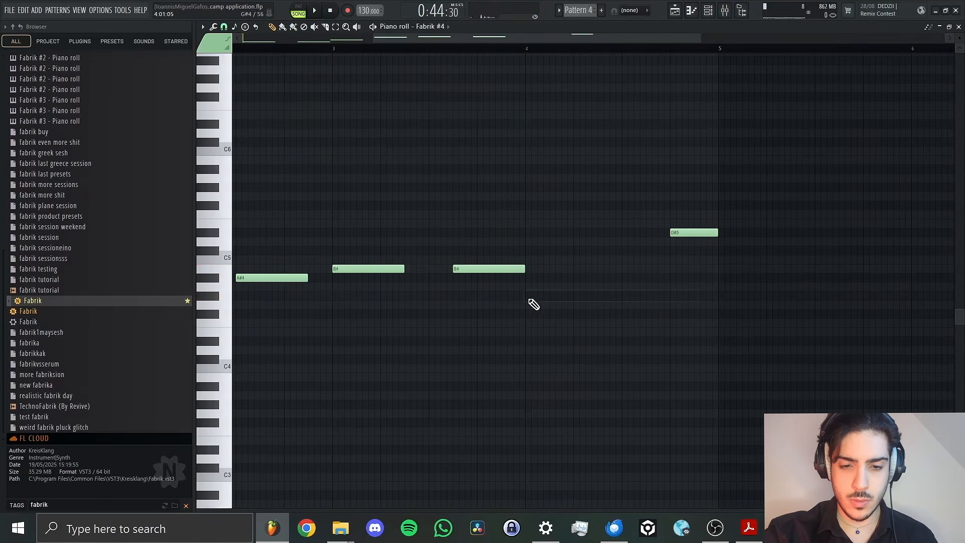
{"action": "left_click", "coordinate": [532, 298]}
{"action": "left_click", "coordinate": [618, 279]}
{"action": "key", "text": "space"}
{"action": "right_click", "coordinate": [694, 233]}
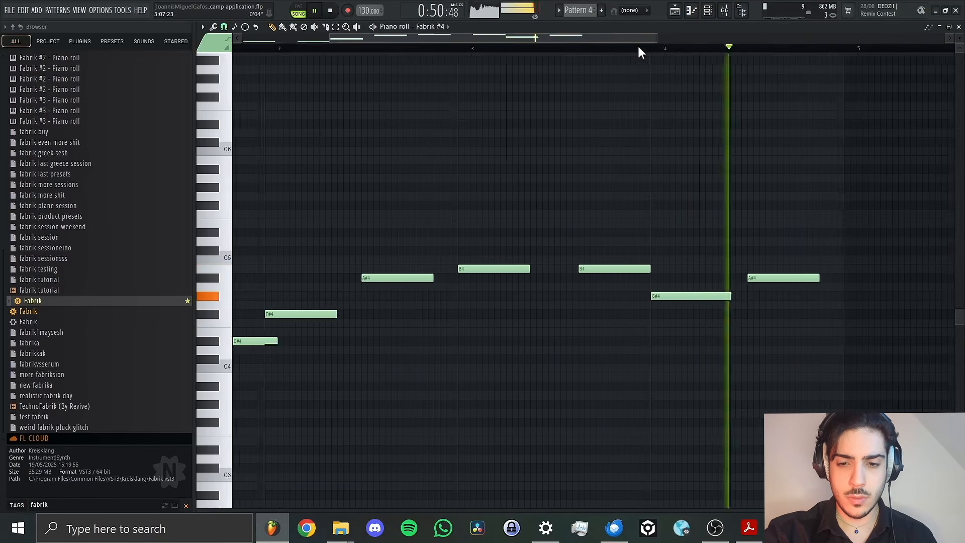
Return to the Playlist and place a Heater Kick 26 clip on Track 5 in bar 25, making it a unique copy.
{"action": "left_click", "coordinate": [675, 10]}
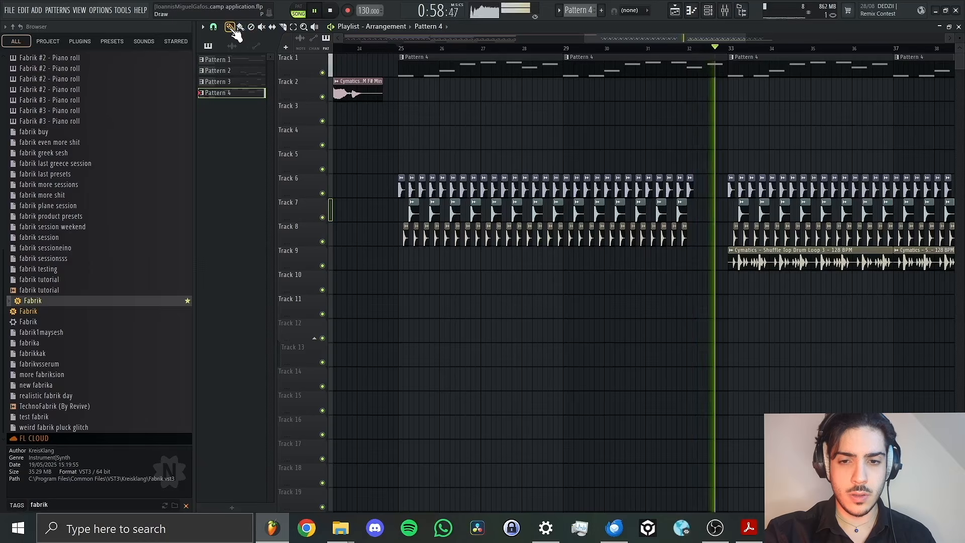
{"action": "key", "text": "space"}
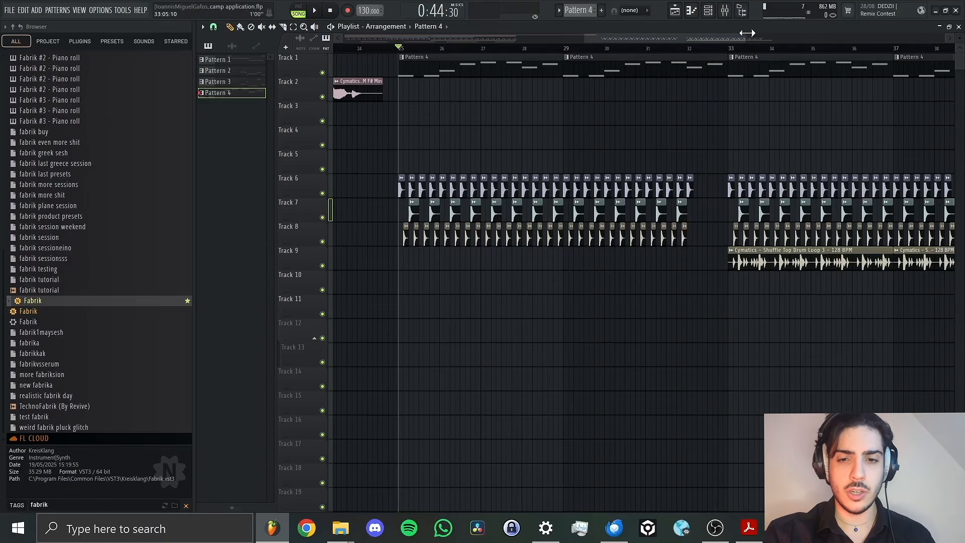
{"action": "left_click_drag", "start_coordinate": [748, 32], "coordinate": [652, 56]}
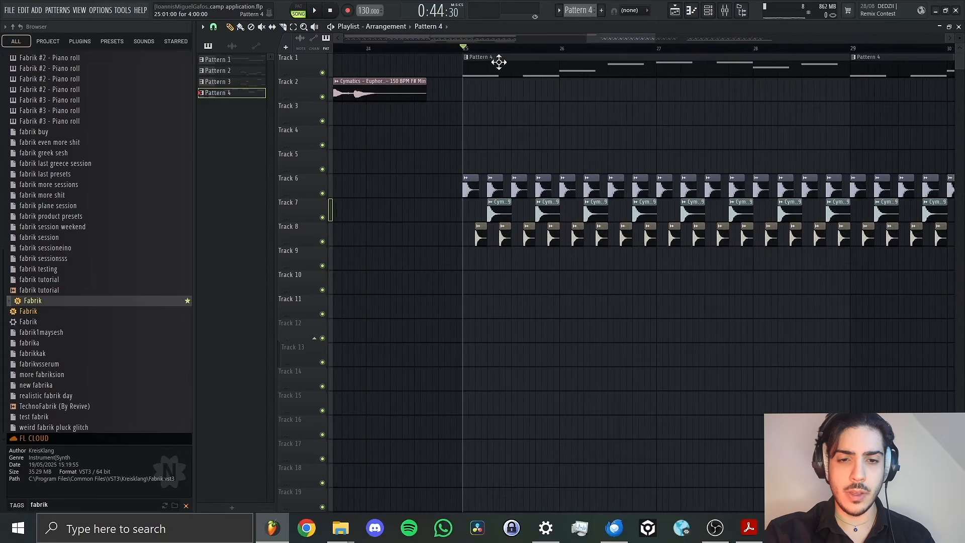
{"action": "left_click", "coordinate": [520, 180]}
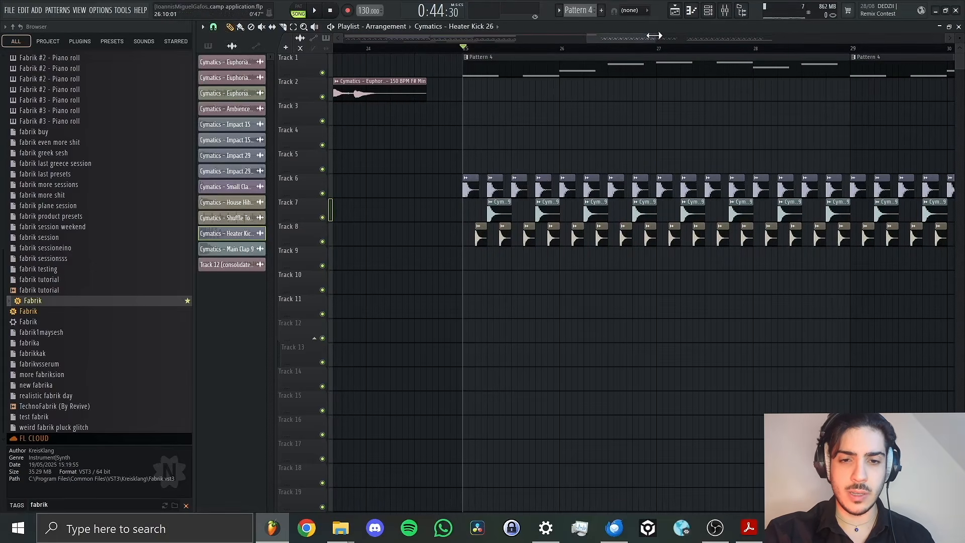
{"action": "left_click_drag", "start_coordinate": [653, 35], "coordinate": [601, 38]}
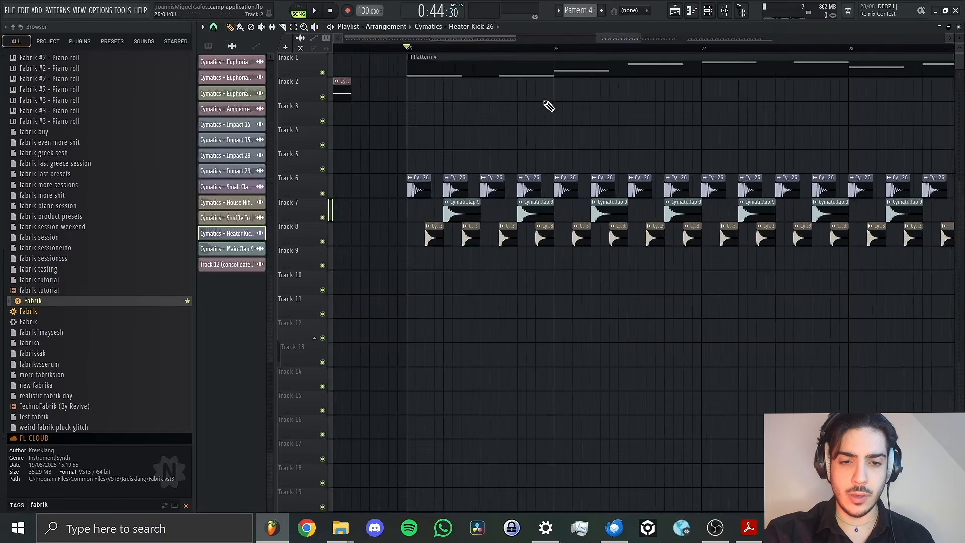
{"action": "left_click", "coordinate": [475, 173]}
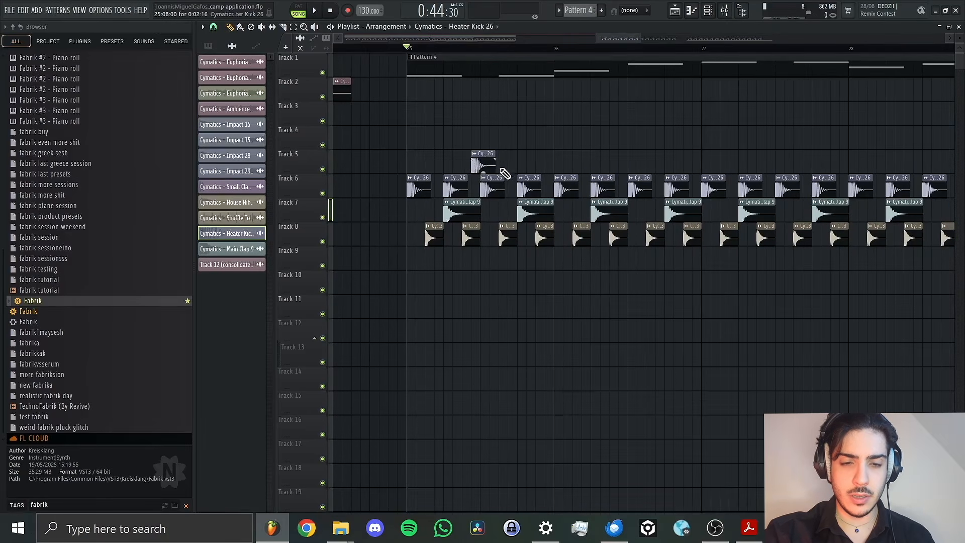
{"action": "left_click", "coordinate": [475, 154]}
{"action": "left_click", "coordinate": [490, 197]}
Route the duplicated kick on Track 5 to mixer track 16 and load Fruity Parametric EQ 2 in its first effect slot.
{"action": "double_click", "coordinate": [484, 163]}
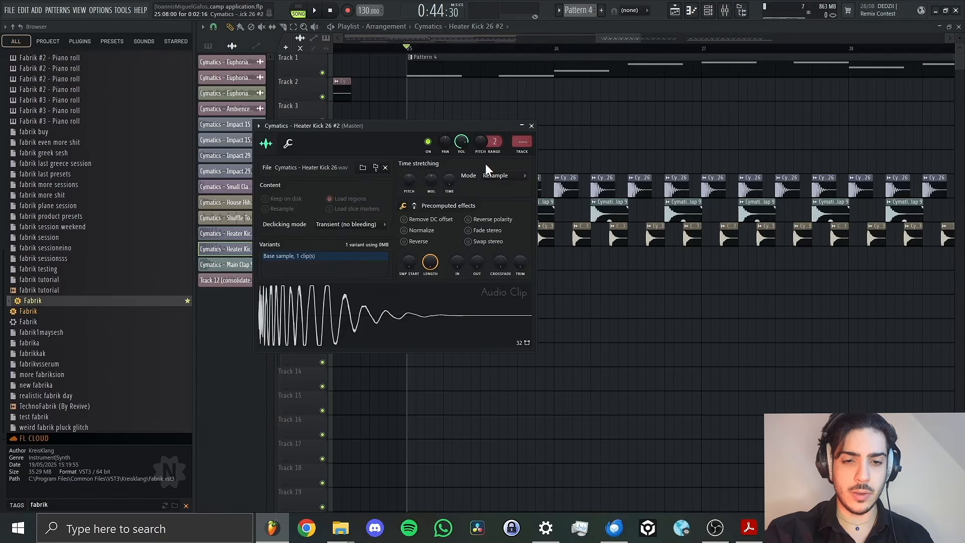
{"action": "key", "text": "F9"}
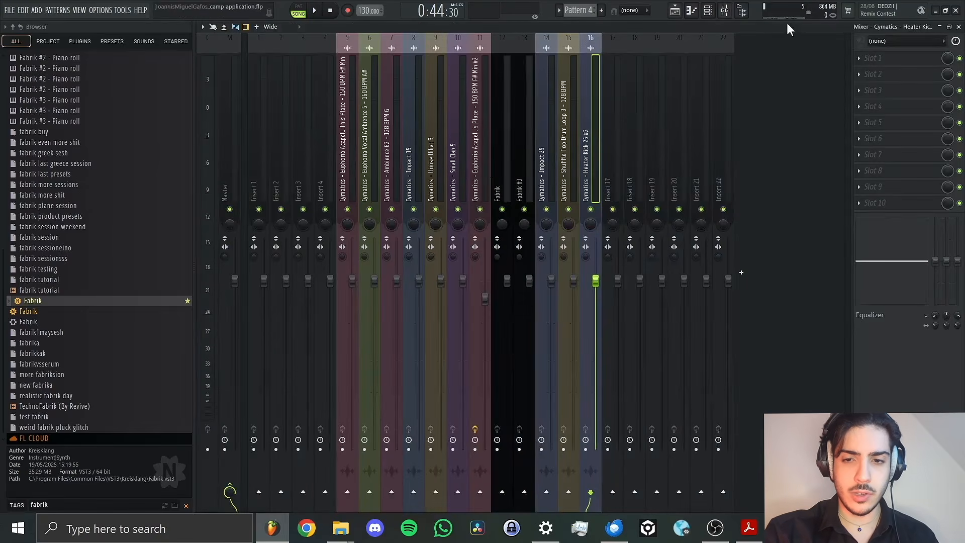
{"action": "left_click", "coordinate": [874, 59]}
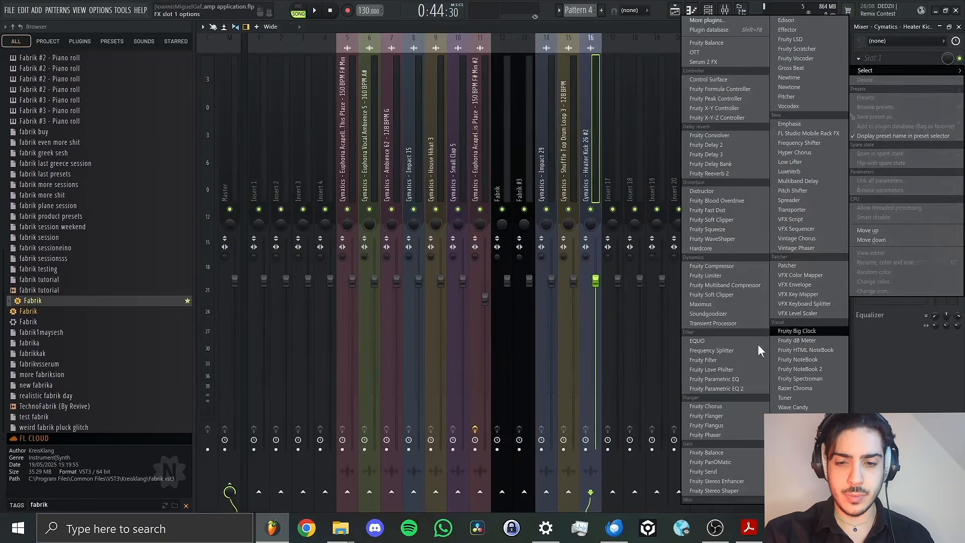
{"action": "left_click", "coordinate": [731, 390]}
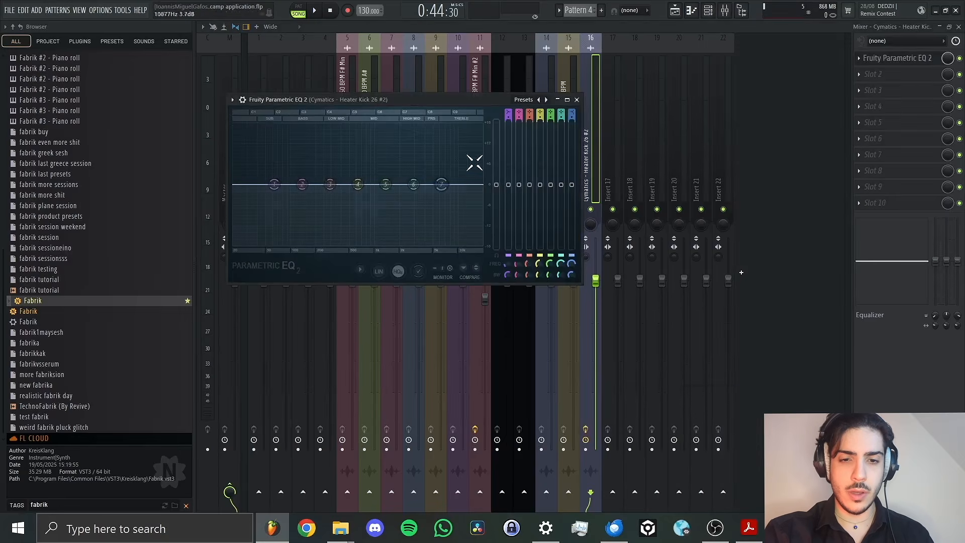
Pull down the highest EQ band on the duplicated kick, lower its mixer fader to about 72% and return to the Playlist.
{"action": "left_click_drag", "start_coordinate": [437, 186], "coordinate": [398, 245]}
{"action": "left_click_drag", "start_coordinate": [595, 279], "coordinate": [595, 293]}
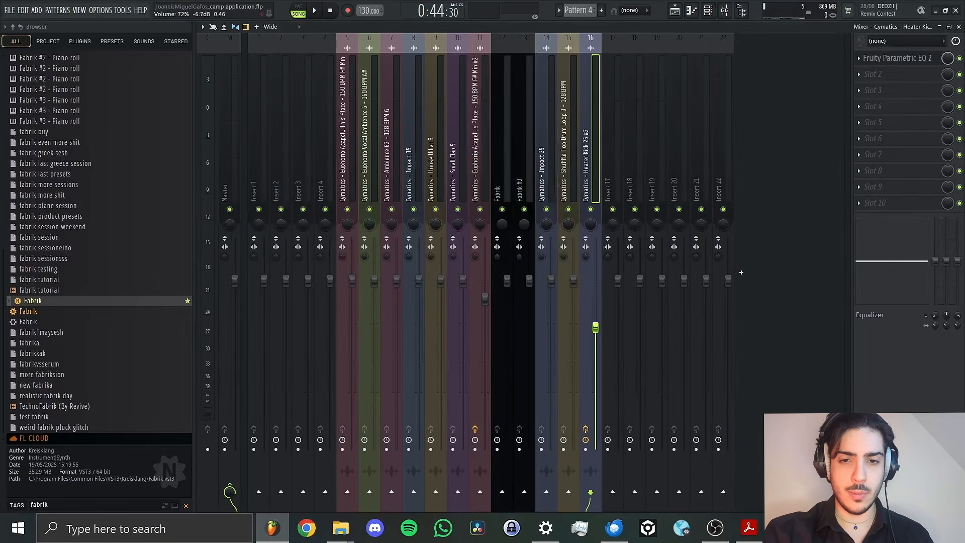
{"action": "left_click", "coordinate": [675, 10]}
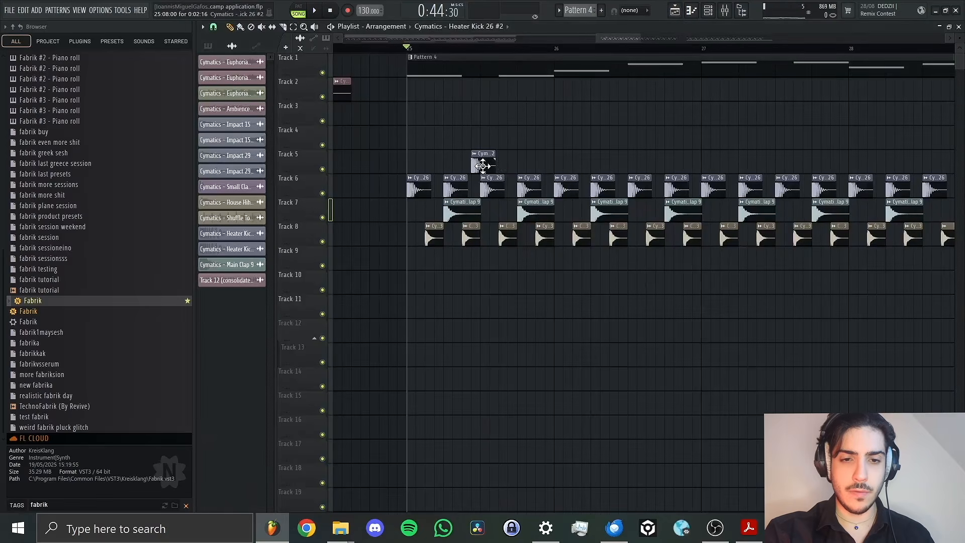
Shift the Track 5 kick earlier to step 7 of bar 25 and add copies at steps 7 and 15 of bar 26.
{"action": "left_click_drag", "start_coordinate": [483, 161], "coordinate": [475, 164]}
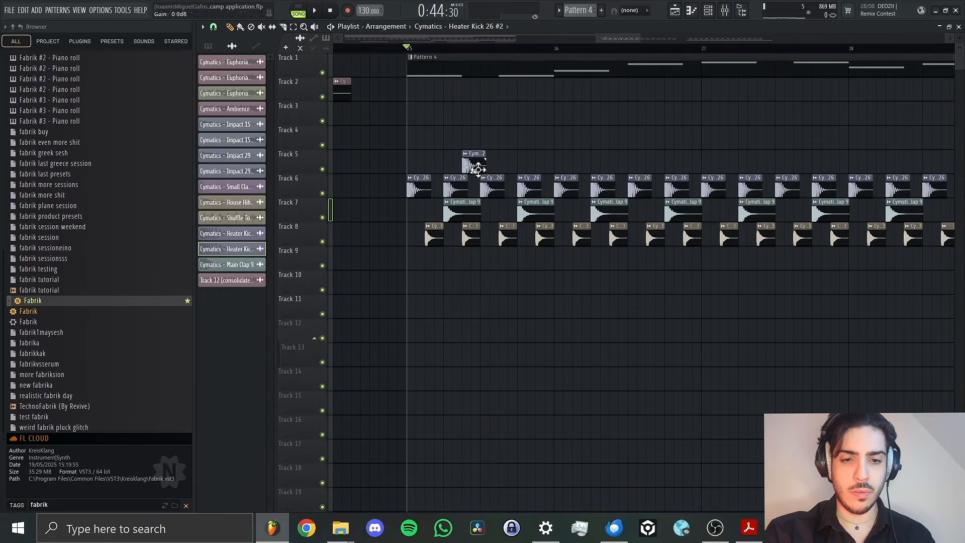
{"action": "key", "text": "space"}
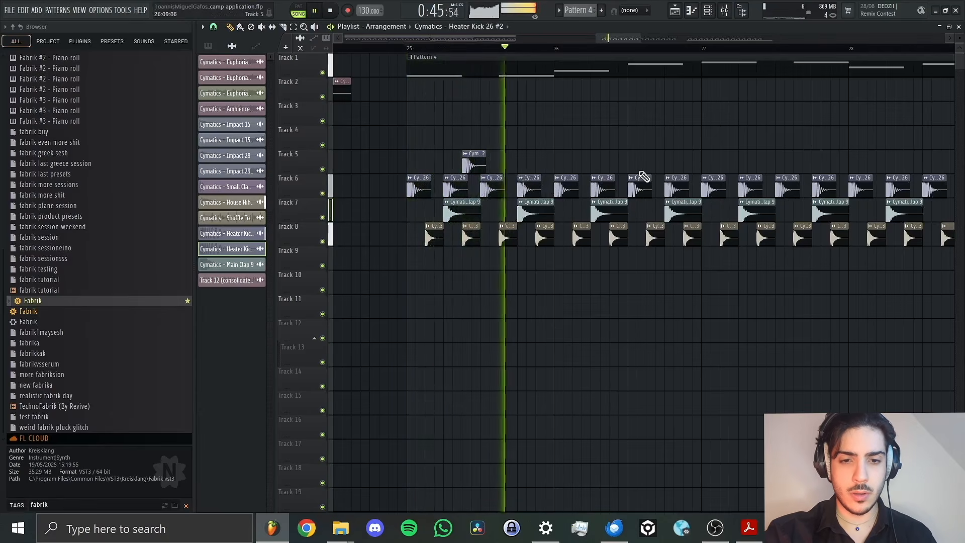
{"action": "left_click", "coordinate": [612, 165]}
{"action": "left_click", "coordinate": [687, 164]}
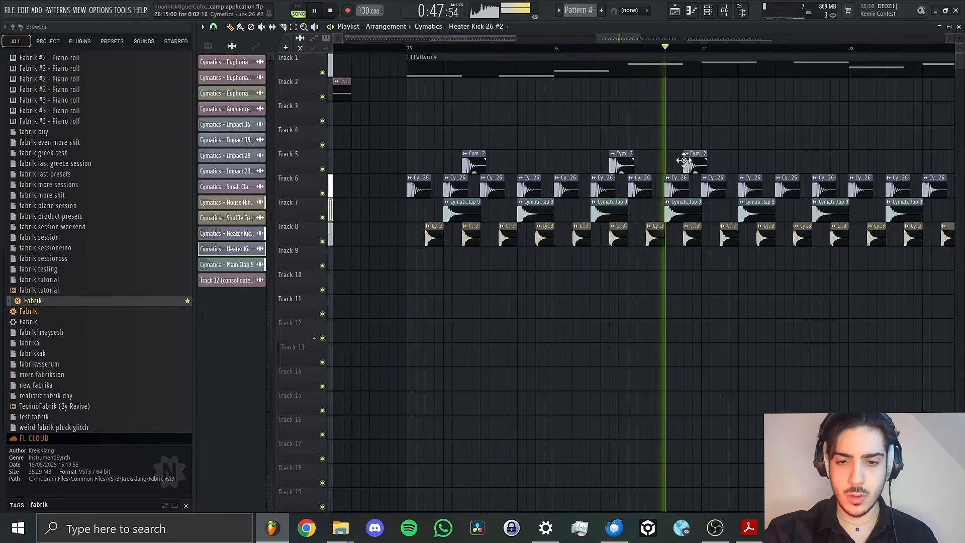
{"action": "key", "text": "space"}
Select the three kick clips on Track 5 and repeat them through bar 31, listening to the result.
{"action": "left_click", "coordinate": [294, 27]}
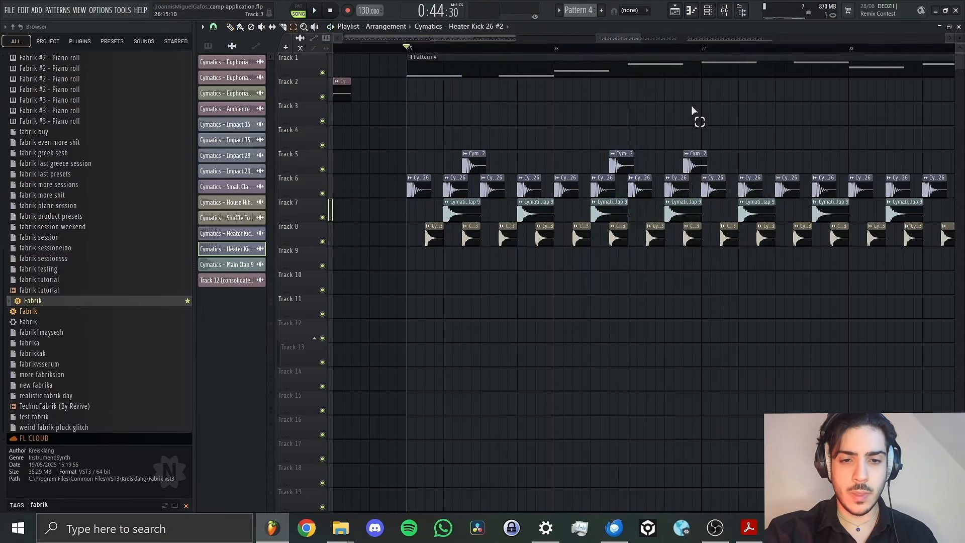
{"action": "left_click_drag", "start_coordinate": [709, 116], "coordinate": [372, 170]}
{"action": "left_click_drag", "start_coordinate": [468, 37], "coordinate": [574, 49]}
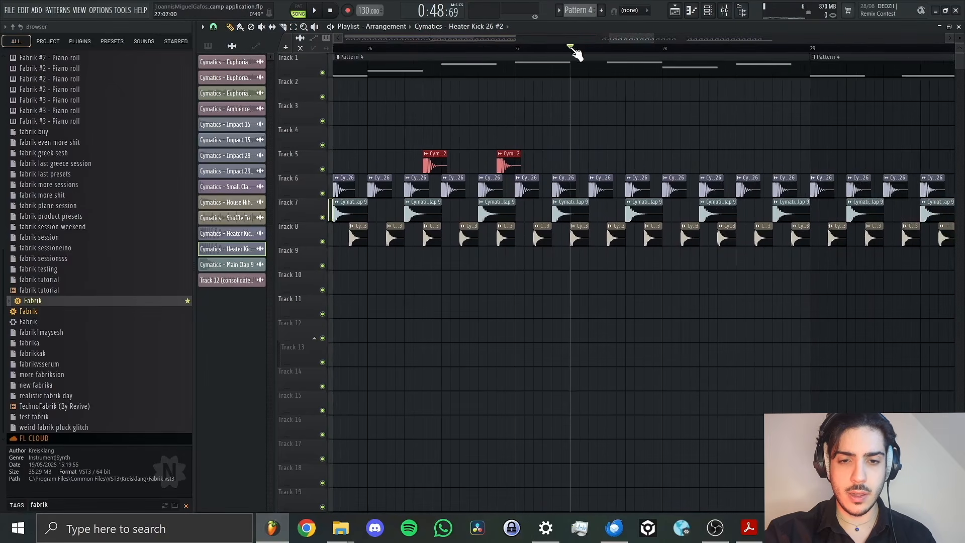
{"action": "key", "text": "ctrl+b"}
{"action": "key", "text": "space"}
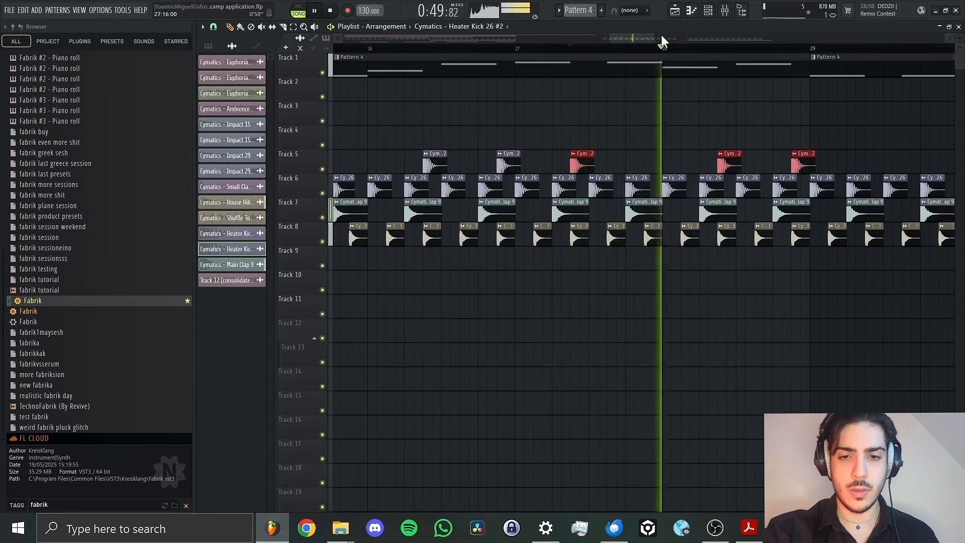
{"action": "mouse_move", "coordinate": [652, 38]}
{"action": "left_mouse_down"}
{"action": "mouse_move", "coordinate": [690, 35]}
{"action": "mouse_move", "coordinate": [638, 40]}
{"action": "left_mouse_up"}
{"action": "key", "text": "ctrl+b"}
{"action": "key", "text": "ctrl+b"}
{"action": "key", "text": "space"}
Select all the Track 5 kick clips and paste a copy of them on Track 5 starting at step 9 of bar 33.
{"action": "left_click_drag", "start_coordinate": [798, 139], "coordinate": [374, 173]}
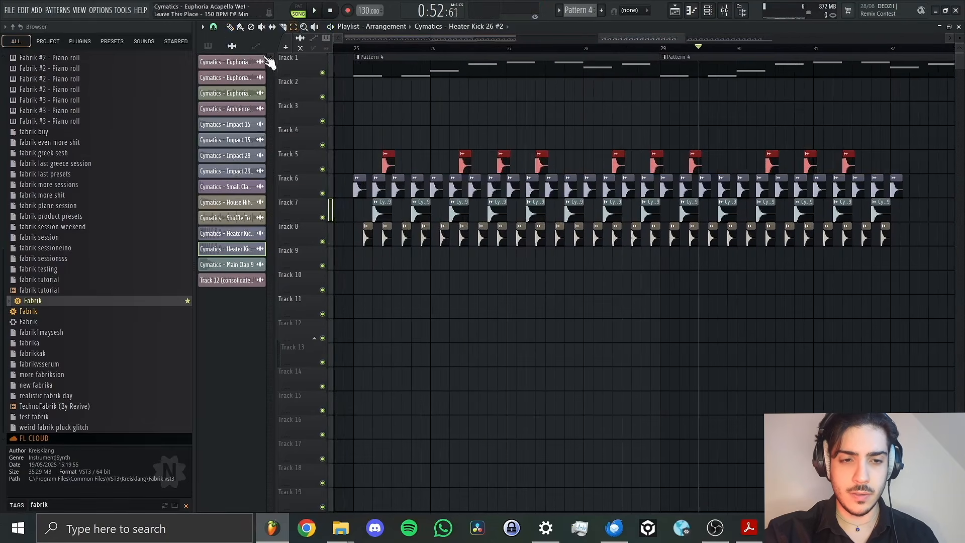
{"action": "left_click", "coordinate": [230, 27]}
{"action": "scroll", "coordinate": [679, 56], "scroll_direction": "right", "scroll_amount": 5}
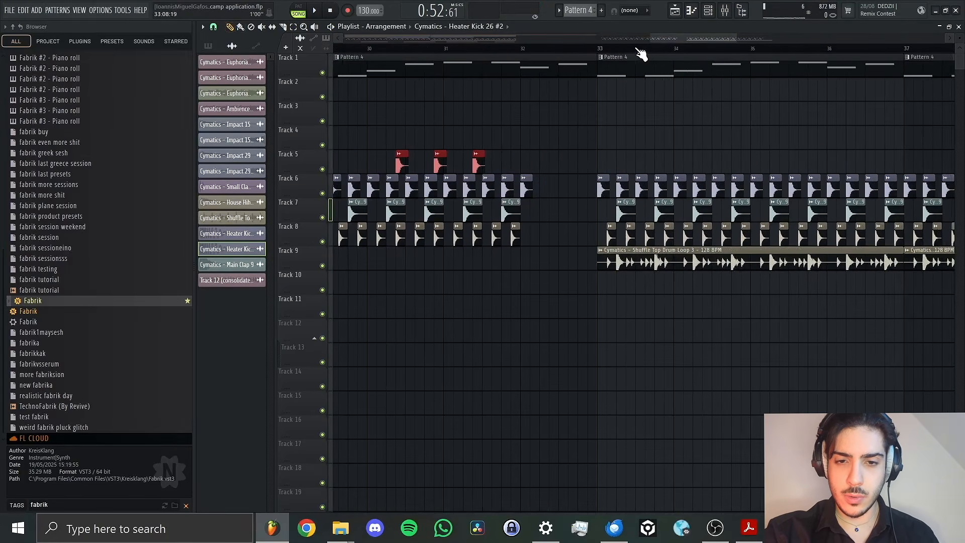
{"action": "left_click", "coordinate": [634, 47]}
{"action": "left_click", "coordinate": [637, 50]}
{"action": "key", "text": "ctrl+v"}
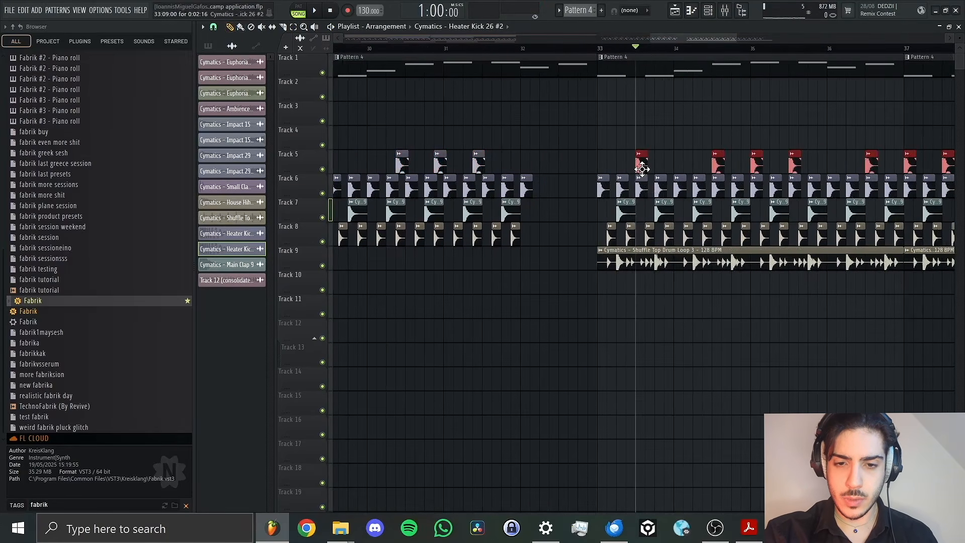
Shift the pasted Track 5 kicks earlier so they start at step 7 of bar 33, and listen to the section.
{"action": "left_click_drag", "start_coordinate": [641, 164], "coordinate": [631, 167]}
{"action": "key", "text": "space"}
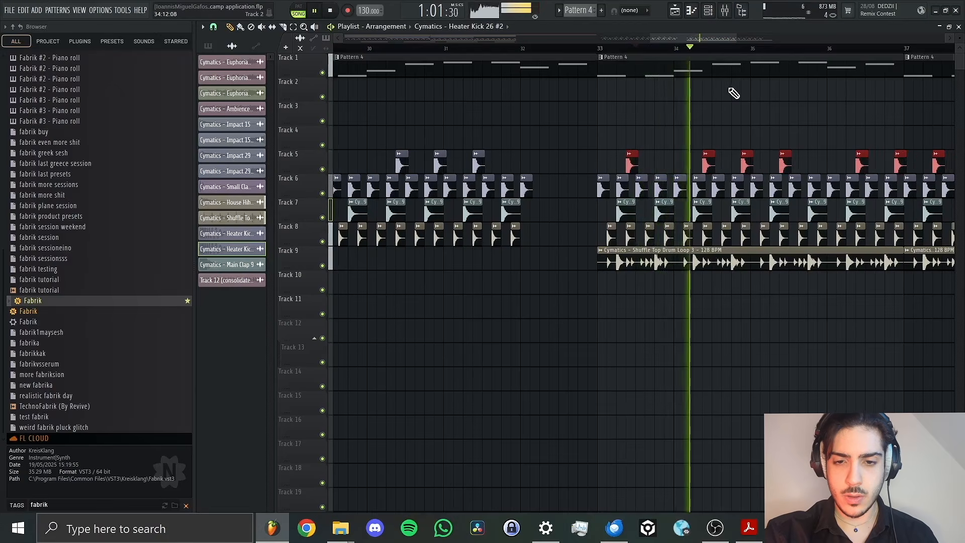
{"action": "left_click_drag", "start_coordinate": [737, 38], "coordinate": [714, 39]}
{"action": "key", "text": "space"}
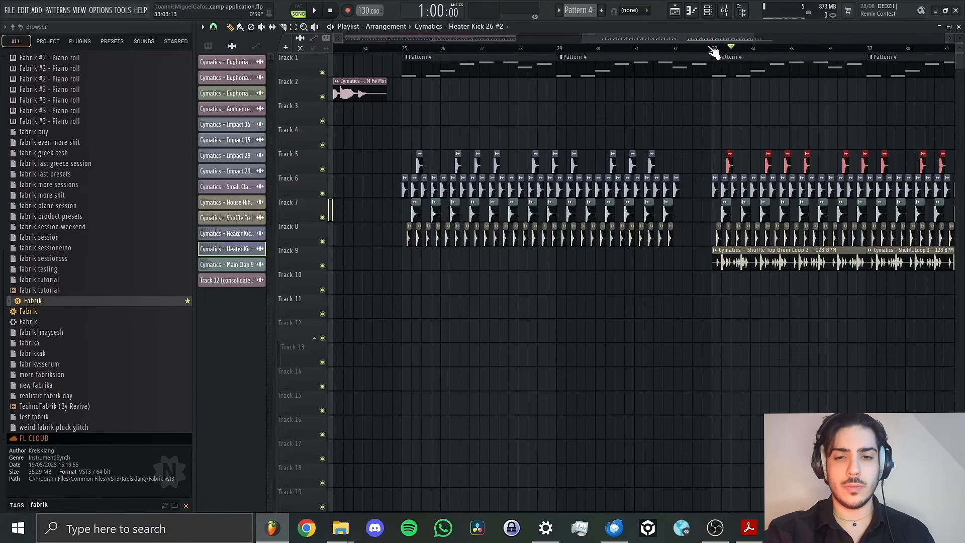
{"action": "left_click_drag", "start_coordinate": [697, 39], "coordinate": [695, 39]}
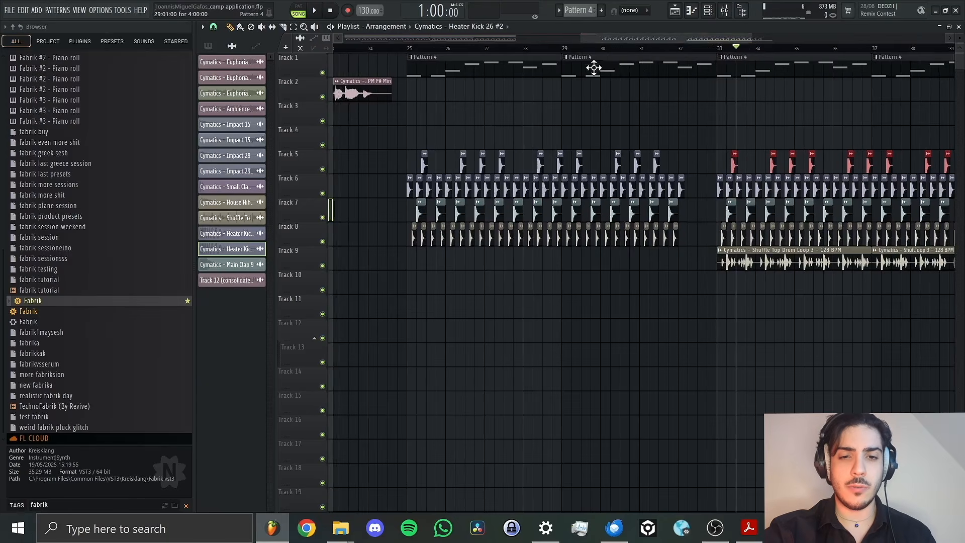
Make the Pattern 4 clip at bar 29 unique as Pattern 5.
{"action": "left_click", "coordinate": [566, 57]}
{"action": "left_click", "coordinate": [674, 77]}
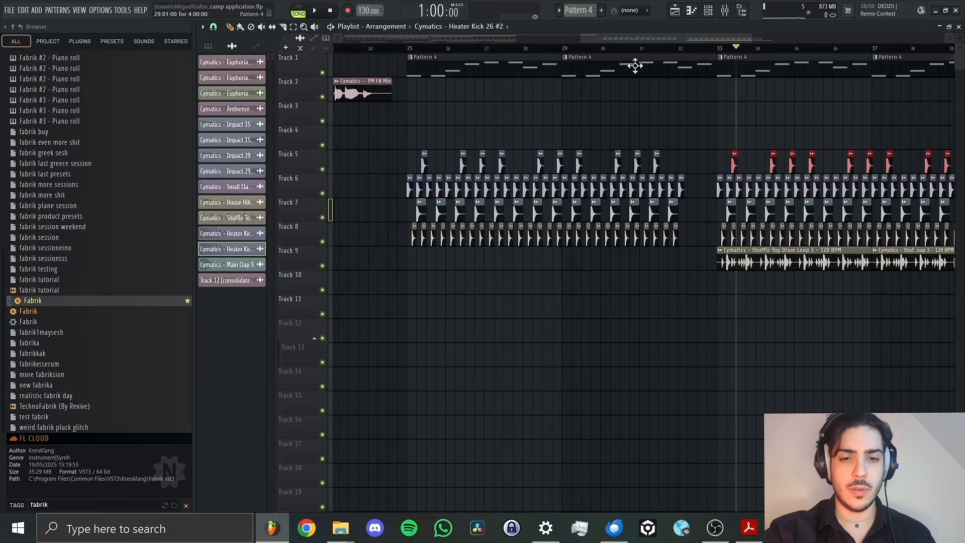
{"action": "left_click", "coordinate": [568, 58]}
{"action": "left_click", "coordinate": [588, 153]}
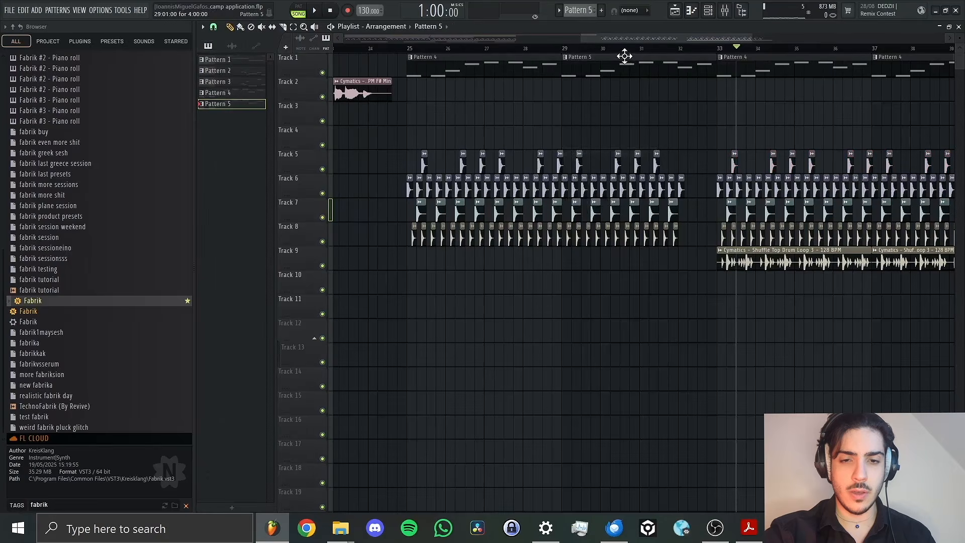
Replace the Pattern 4 clip at bar 37 with a Pattern 5 clip on Track 1.
{"action": "scroll", "coordinate": [692, 45], "scroll_direction": "right", "scroll_amount": 3}
{"action": "right_click", "coordinate": [731, 73]}
{"action": "left_click_drag", "start_coordinate": [719, 75], "coordinate": [705, 82]}
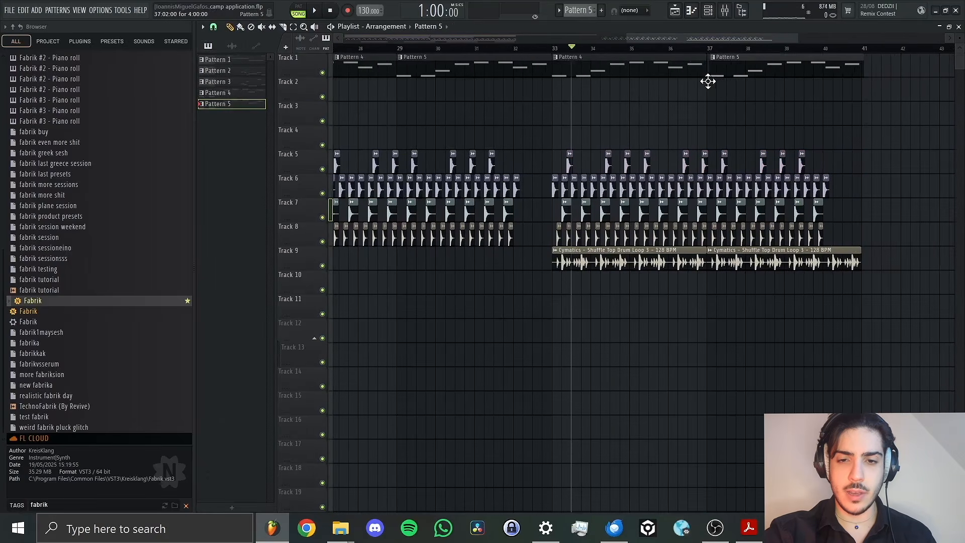
{"action": "left_click_drag", "start_coordinate": [701, 36], "coordinate": [669, 35]}
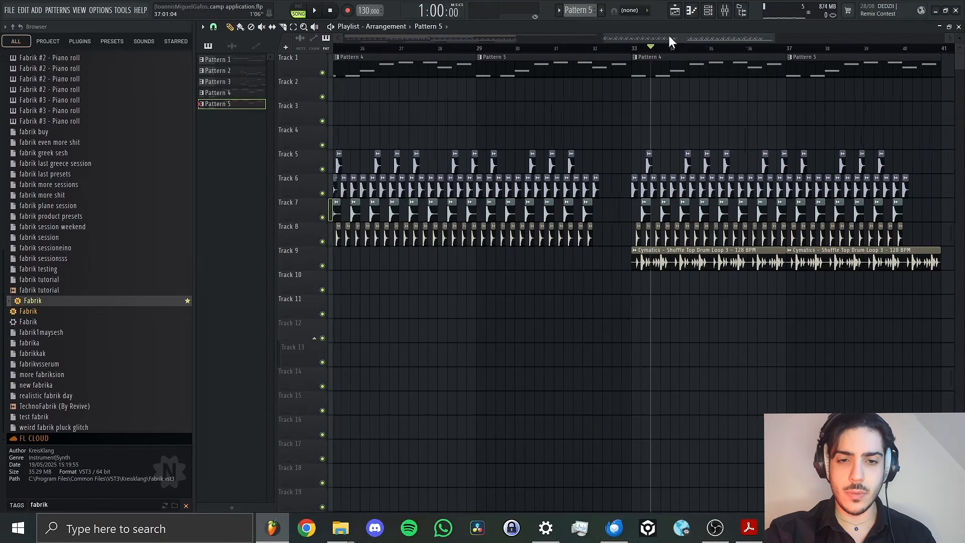
In Pattern 5's Fabrik #4 melody, raise the G#4 note at bar 4 to C#5 and listen to the result.
{"action": "double_click", "coordinate": [545, 70]}
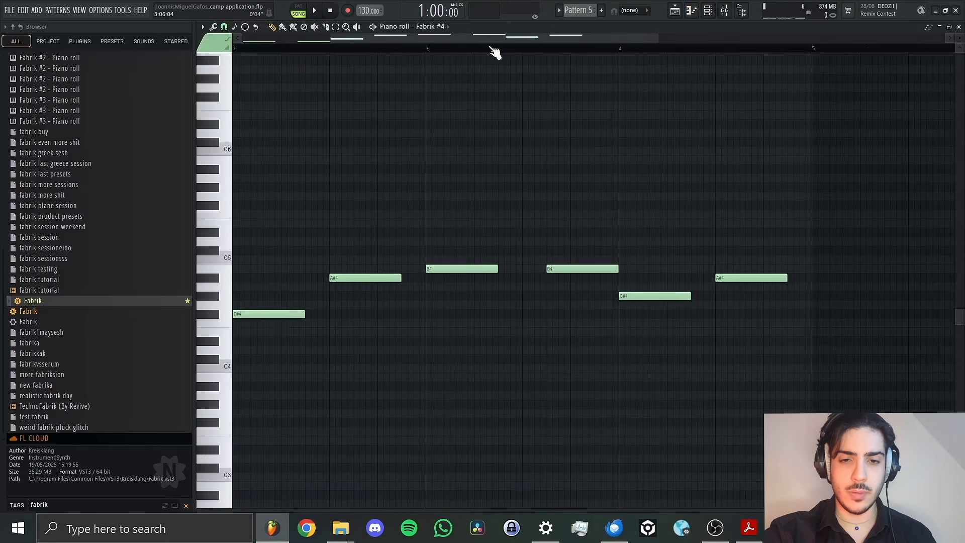
{"action": "left_click", "coordinate": [440, 46]}
{"action": "key", "text": "space"}
{"action": "left_click_drag", "start_coordinate": [645, 287], "coordinate": [623, 255]}
{"action": "right_click", "coordinate": [637, 269]}
{"action": "right_click", "coordinate": [644, 297]}
{"action": "key", "text": "space"}
{"action": "key", "text": "space"}
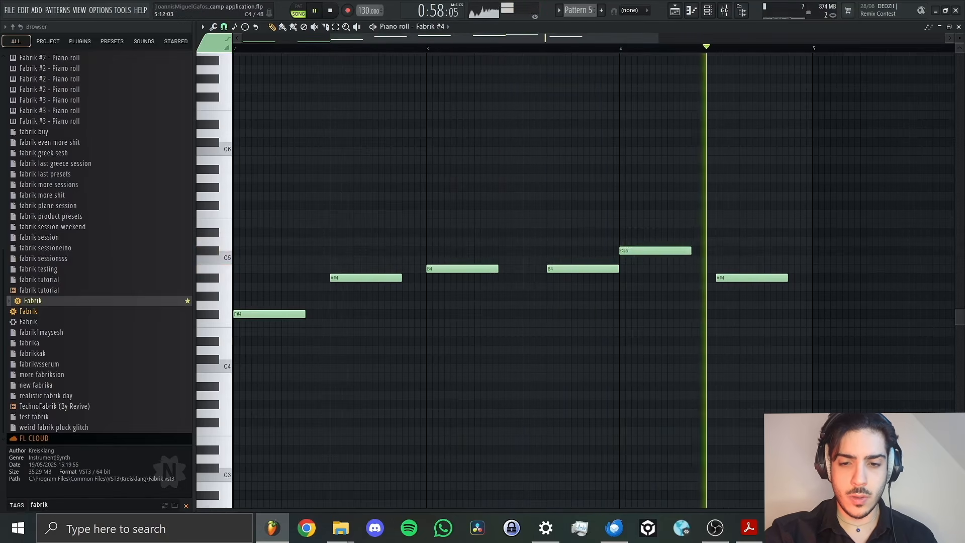
{"action": "key", "text": "space"}
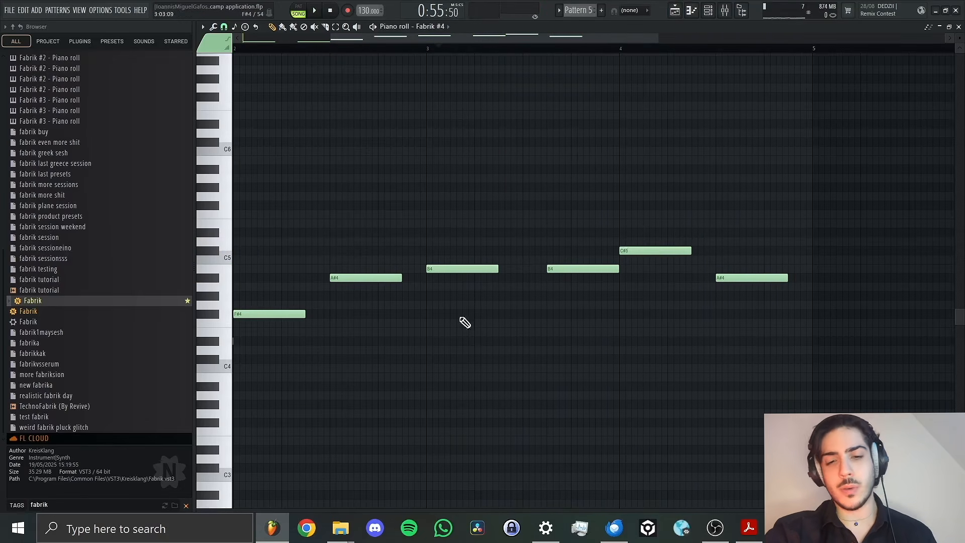
Route Fabrik #4 to mixer insert 18 and load Fruity Reeverb 2 in its first effect slot.
{"action": "left_click", "coordinate": [675, 10]}
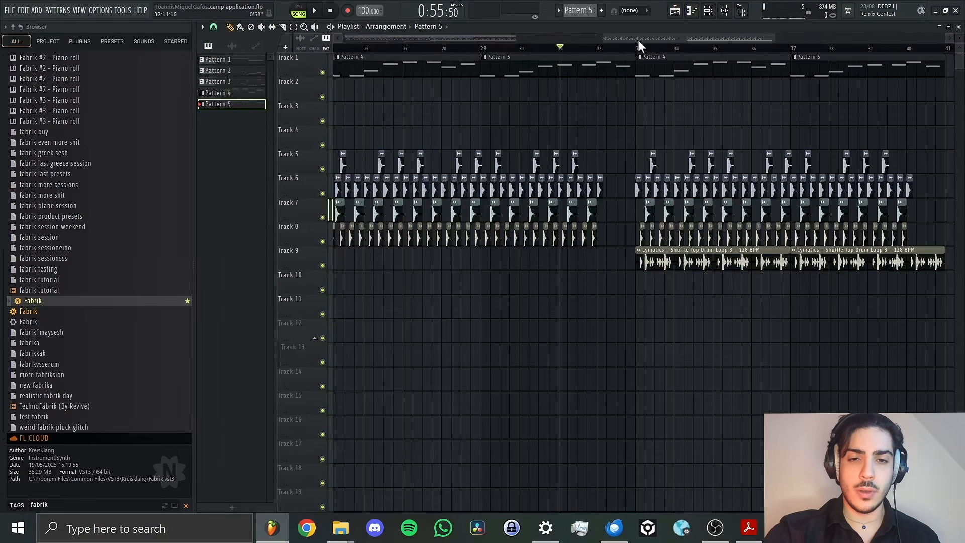
{"action": "left_click_drag", "start_coordinate": [638, 42], "coordinate": [612, 42]}
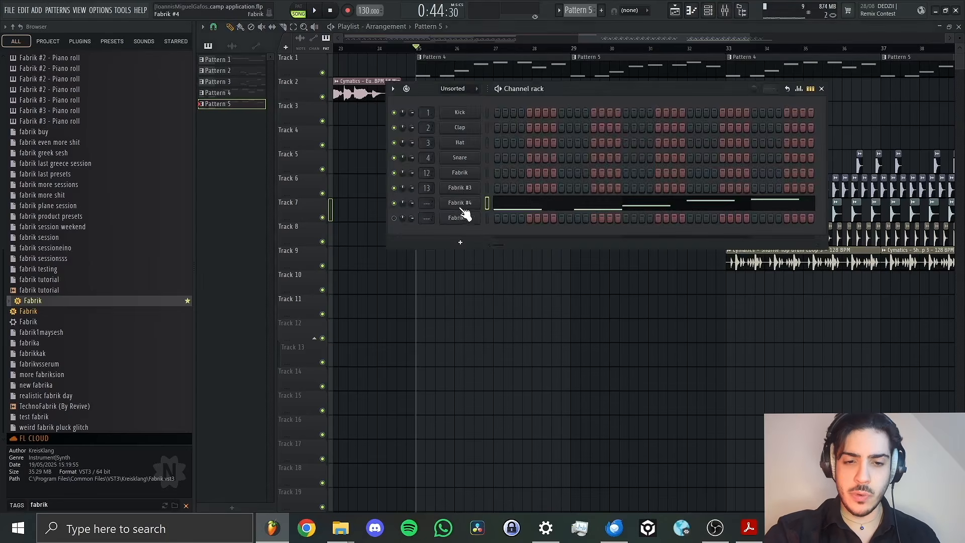
{"action": "left_click", "coordinate": [462, 203]}
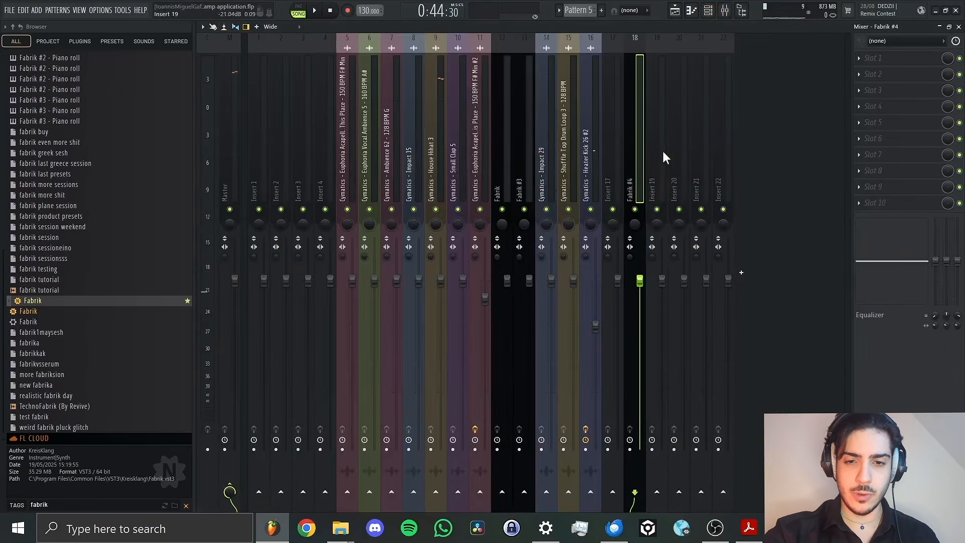
{"action": "left_click", "coordinate": [881, 58]}
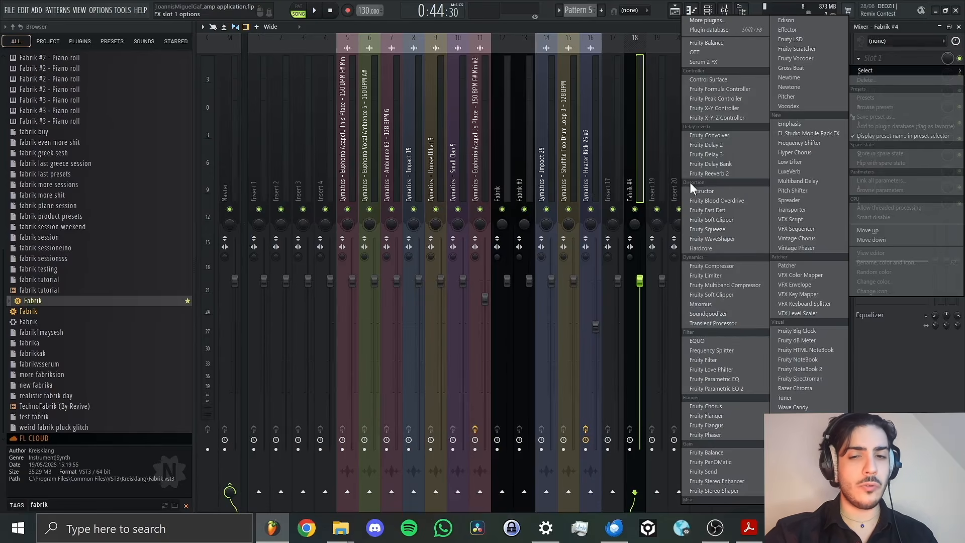
{"action": "left_click", "coordinate": [709, 174]}
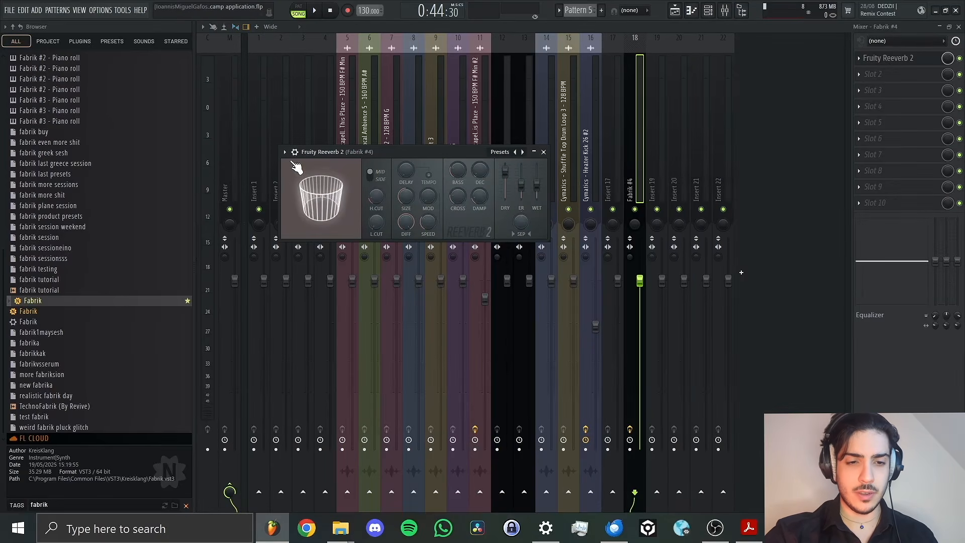
{"action": "right_click", "coordinate": [887, 59]}
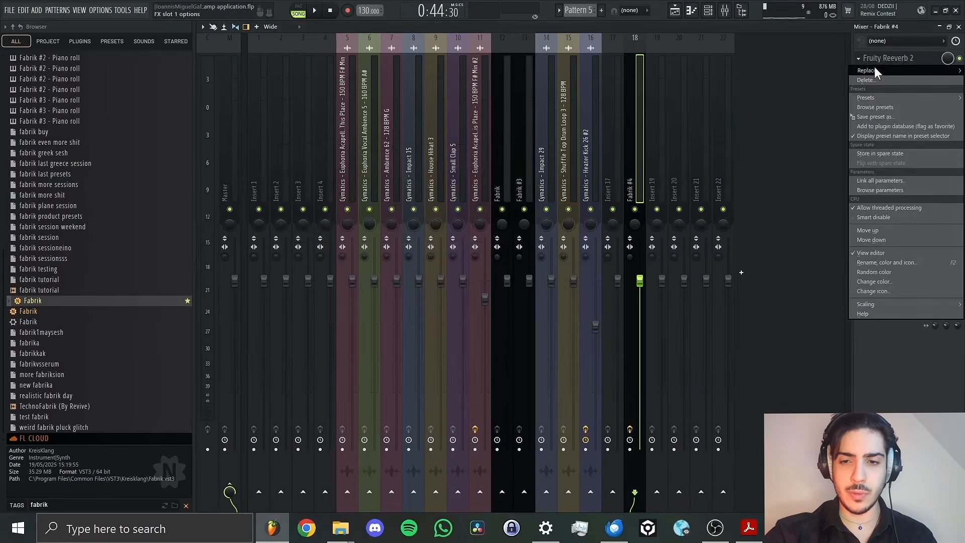
{"action": "mouse_move", "coordinate": [874, 70]}
{"action": "left_click", "coordinate": [739, 175]}
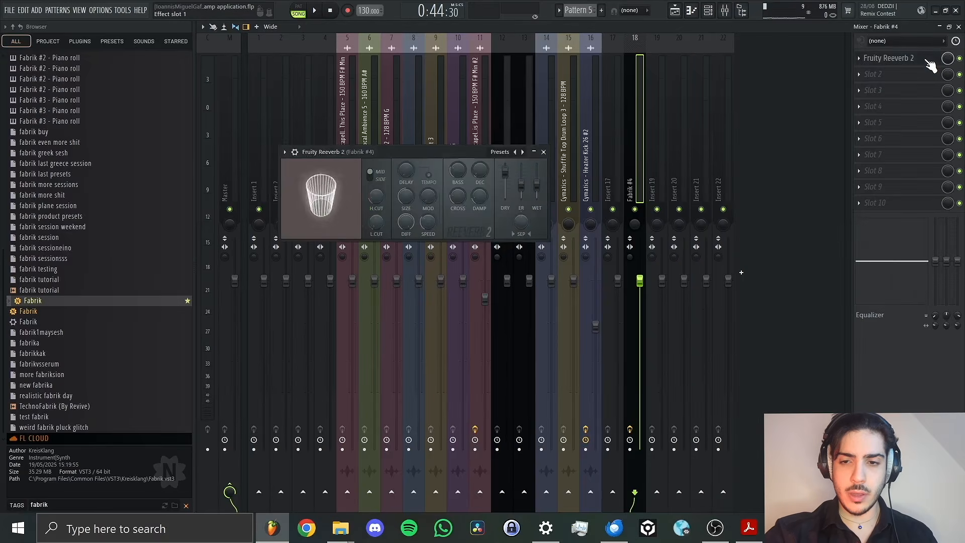
Load The Venue preset in Fruity Reeverb 2 on the Fabrik #4 insert.
{"action": "left_click", "coordinate": [285, 152]}
{"action": "mouse_move", "coordinate": [309, 189]}
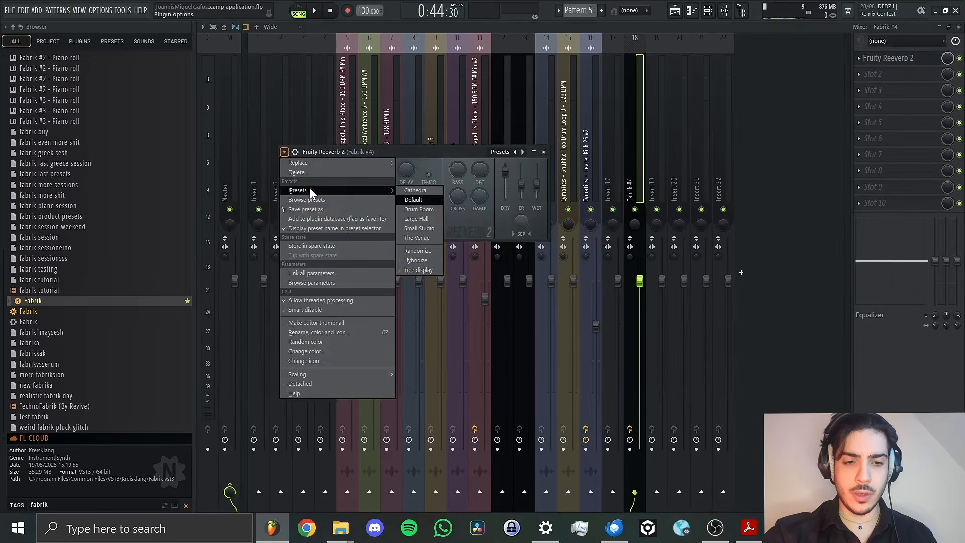
{"action": "left_click", "coordinate": [421, 238]}
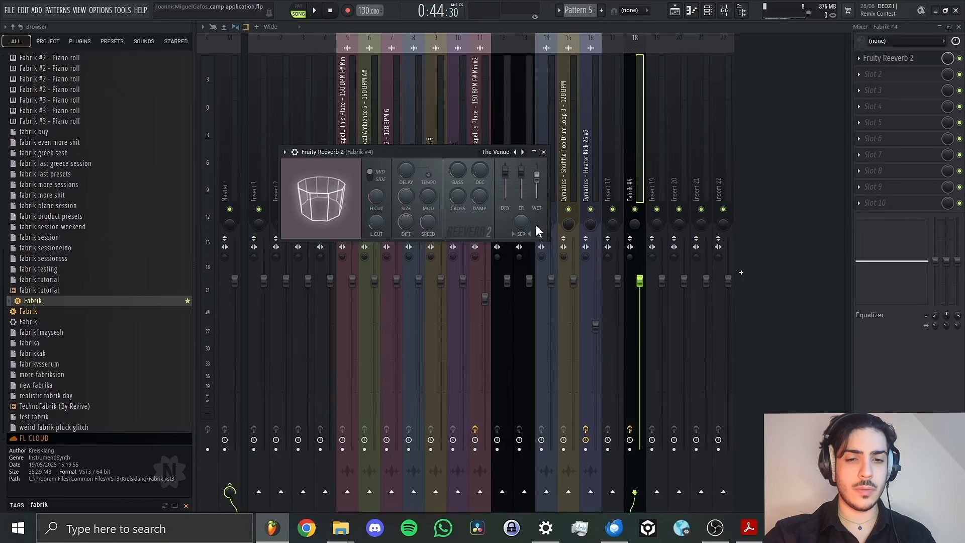
{"action": "right_click", "coordinate": [537, 177]}
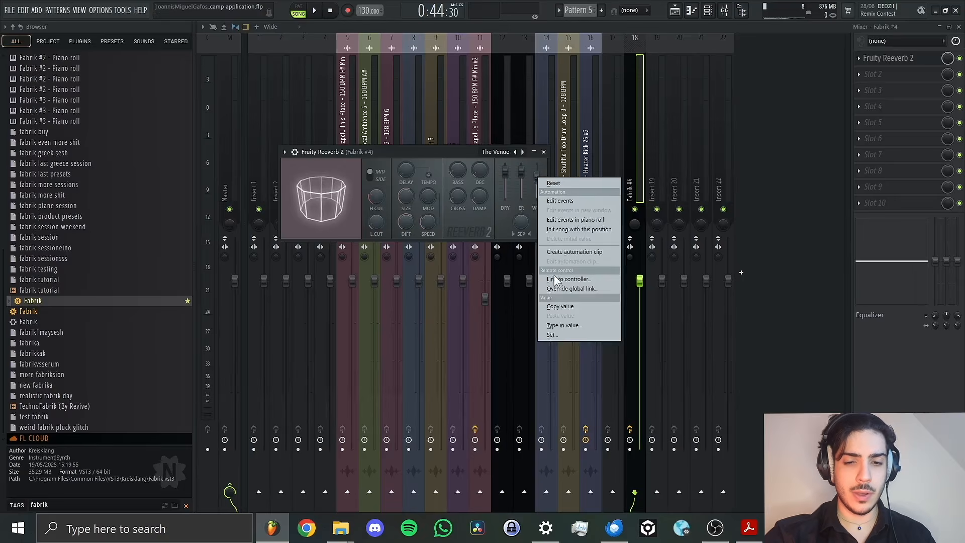
{"action": "left_click", "coordinate": [459, 153]}
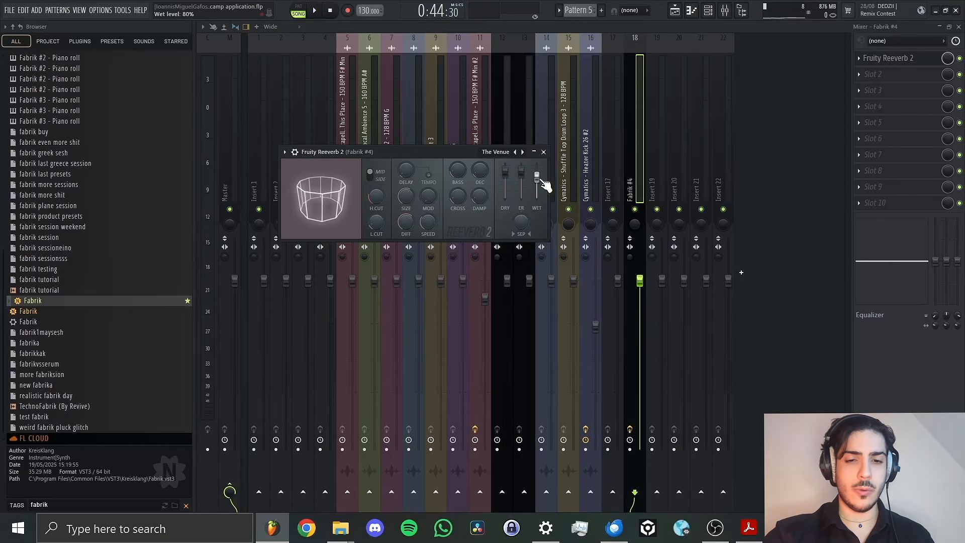
Select bars 25 and 26 in the Playlist and create an automation clip for the Fabrik #4 reverb's wet level.
{"action": "left_click", "coordinate": [675, 10]}
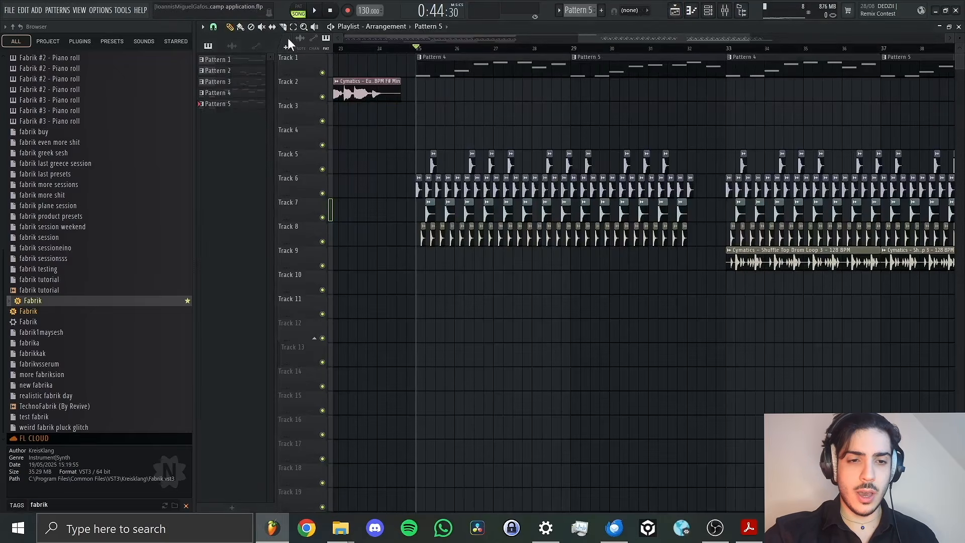
{"action": "left_click_drag", "start_coordinate": [749, 36], "coordinate": [732, 48]}
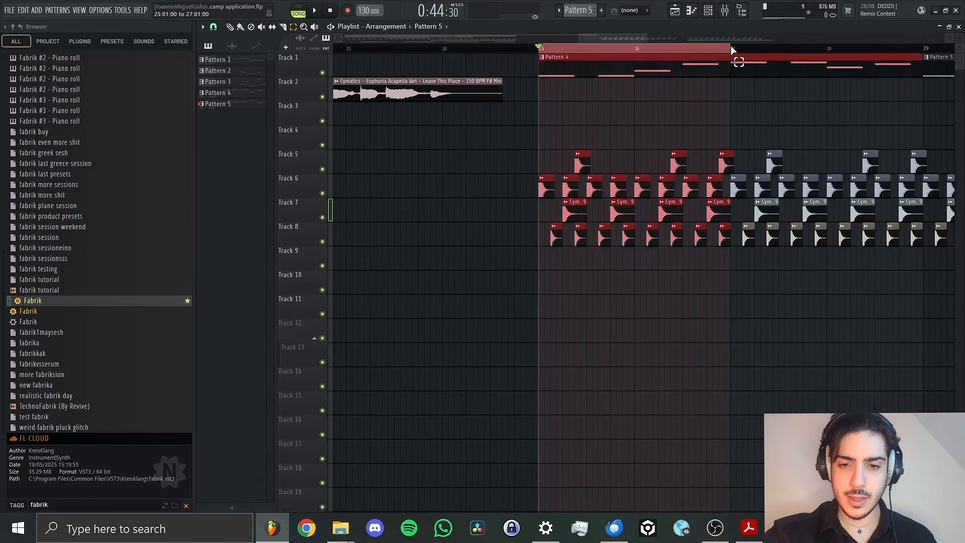
{"action": "left_click", "coordinate": [725, 10]}
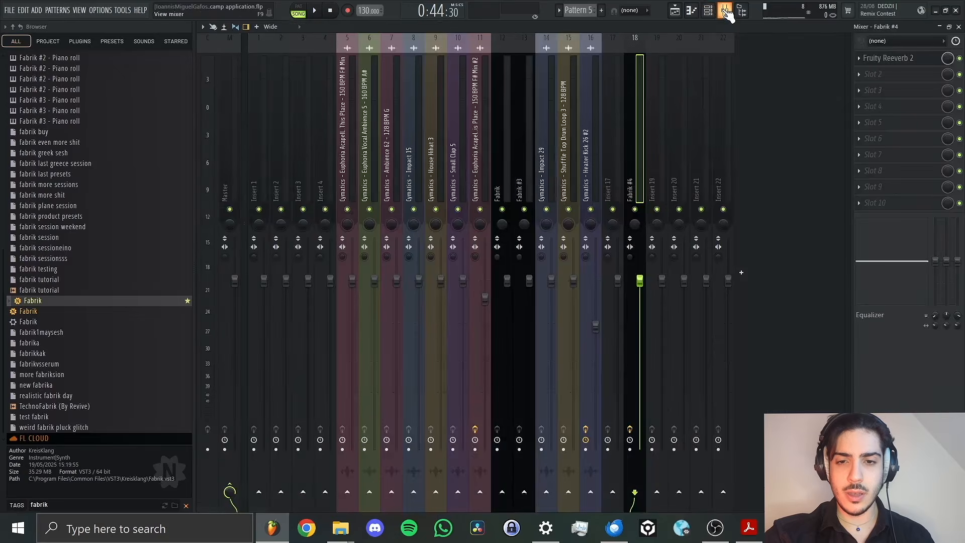
{"action": "left_click", "coordinate": [888, 58]}
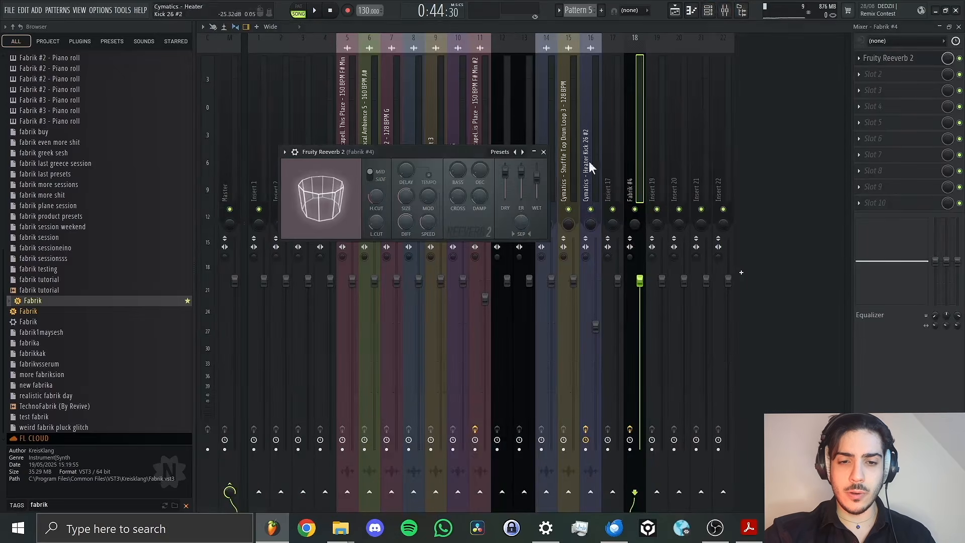
{"action": "right_click", "coordinate": [536, 176]}
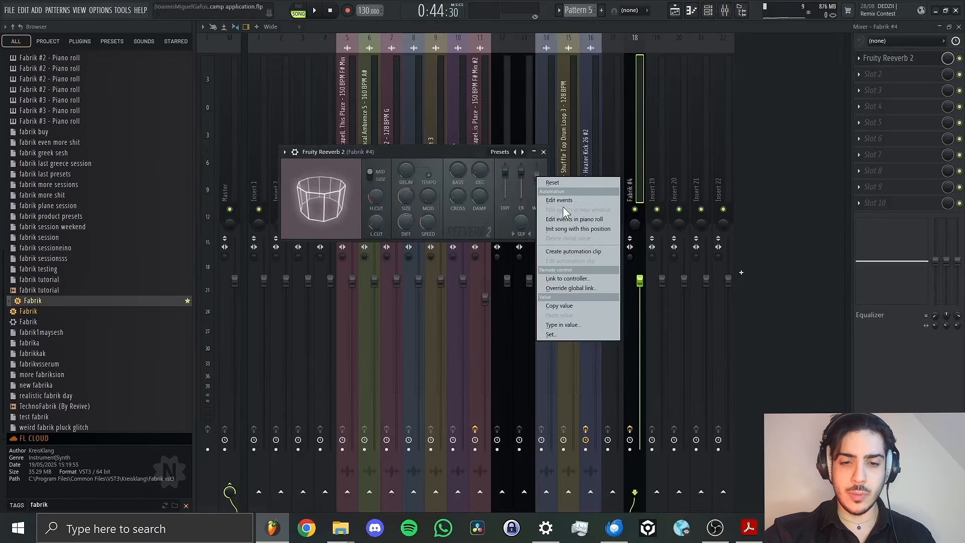
{"action": "left_click", "coordinate": [580, 252]}
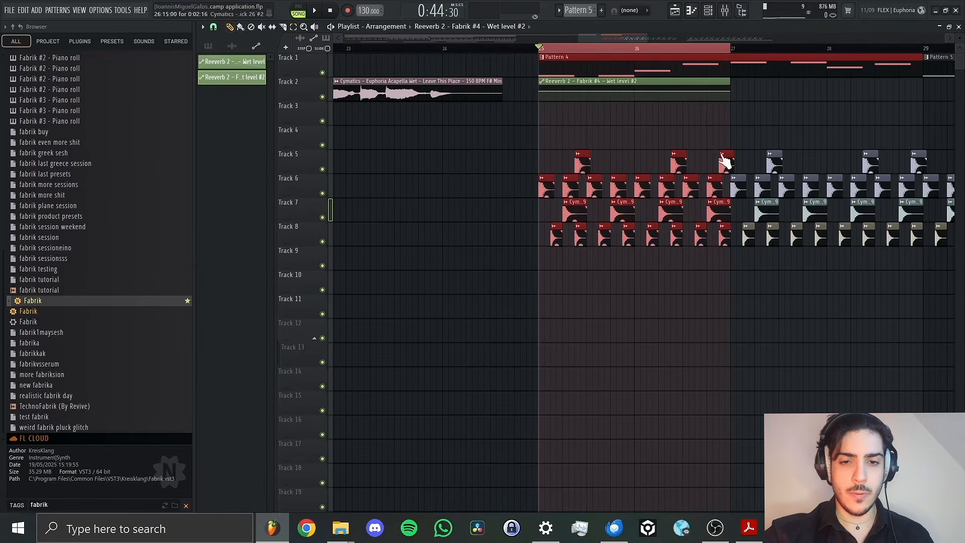
Shape the wet level automation as a curved rise from bar 25 that drops back to zero at step 11, and listen.
{"action": "left_click", "coordinate": [603, 111]}
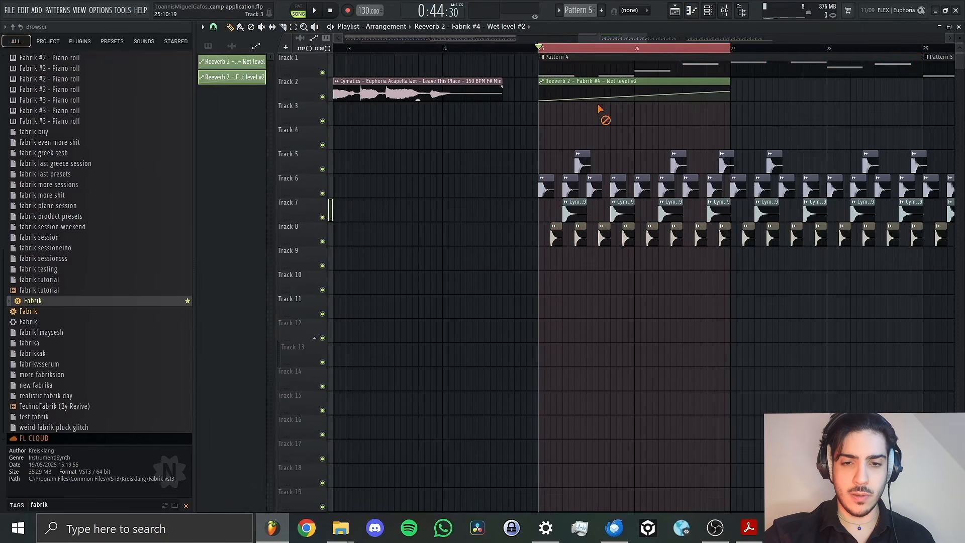
{"action": "left_click_drag", "start_coordinate": [602, 95], "coordinate": [602, 80]}
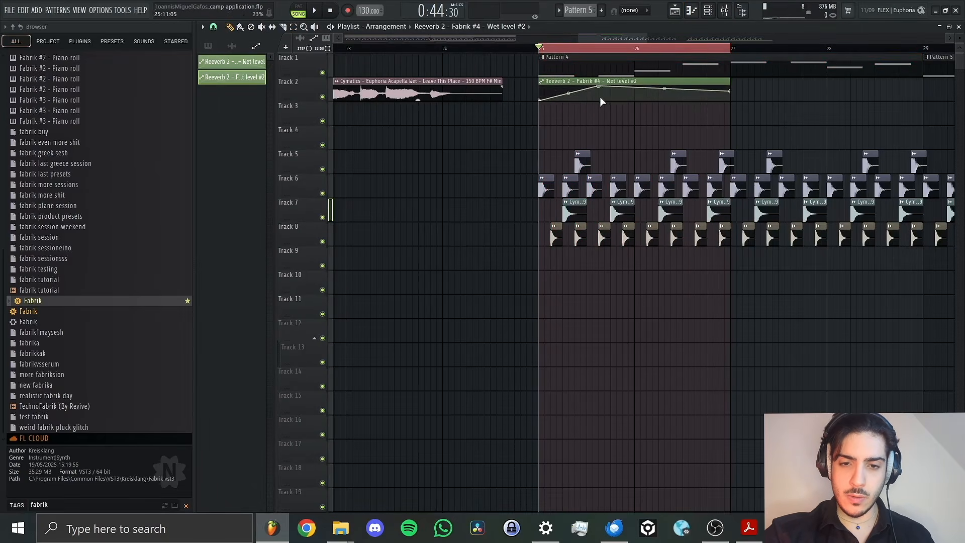
{"action": "right_click", "coordinate": [600, 97]}
{"action": "key", "text": "space"}
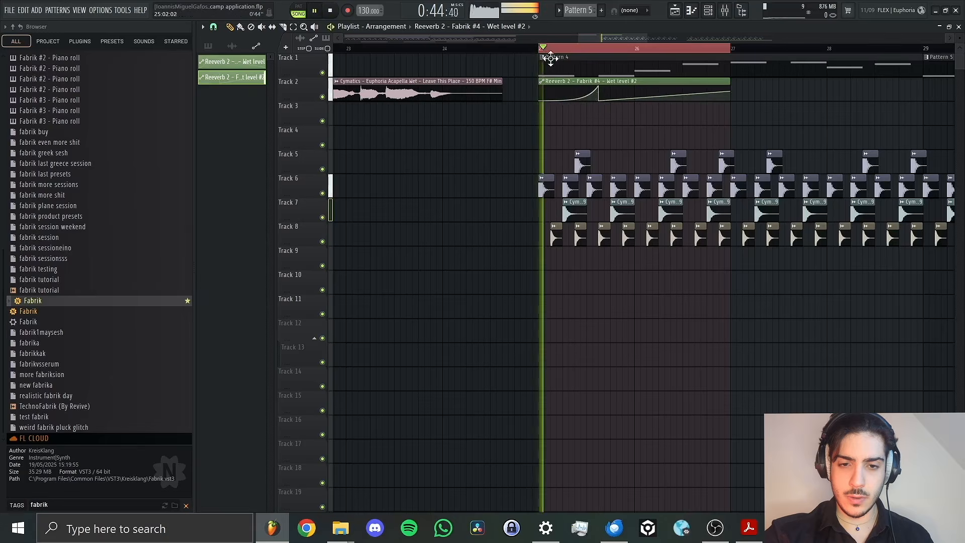
{"action": "key", "text": "space"}
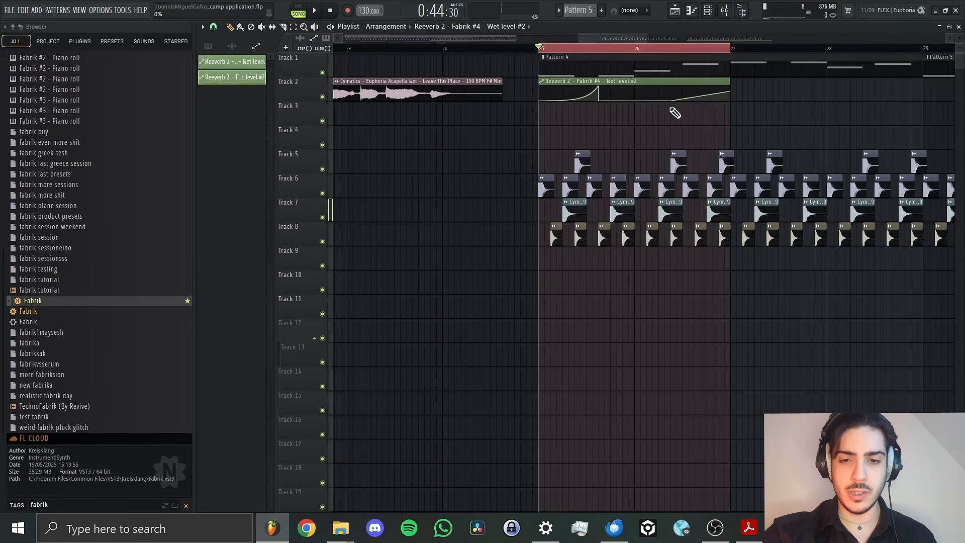
Add a second curved rise to the wet level automation, dropping back to zero at step 9 of bar 26.
{"action": "right_click", "coordinate": [671, 101]}
{"action": "left_click", "coordinate": [684, 116]}
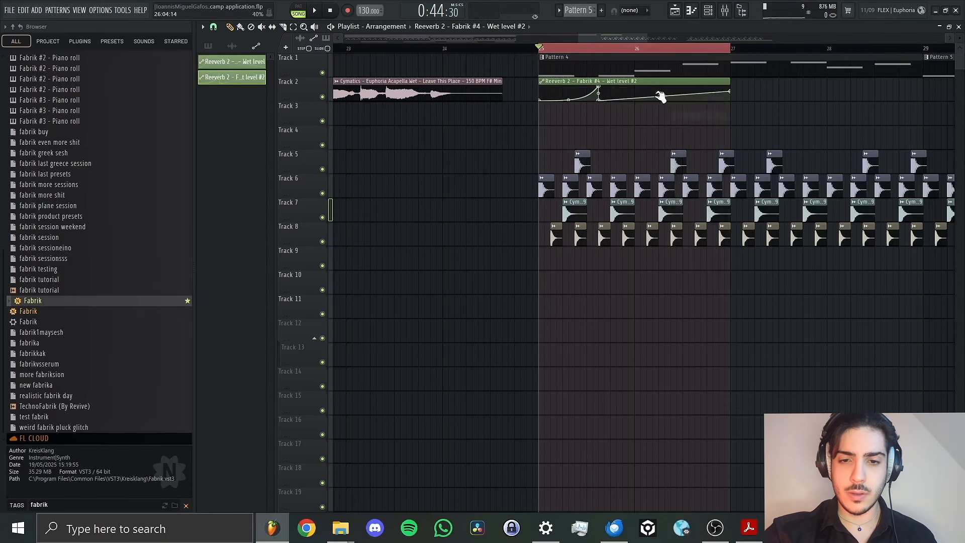
{"action": "right_click", "coordinate": [659, 93]}
{"action": "right_click", "coordinate": [683, 91]}
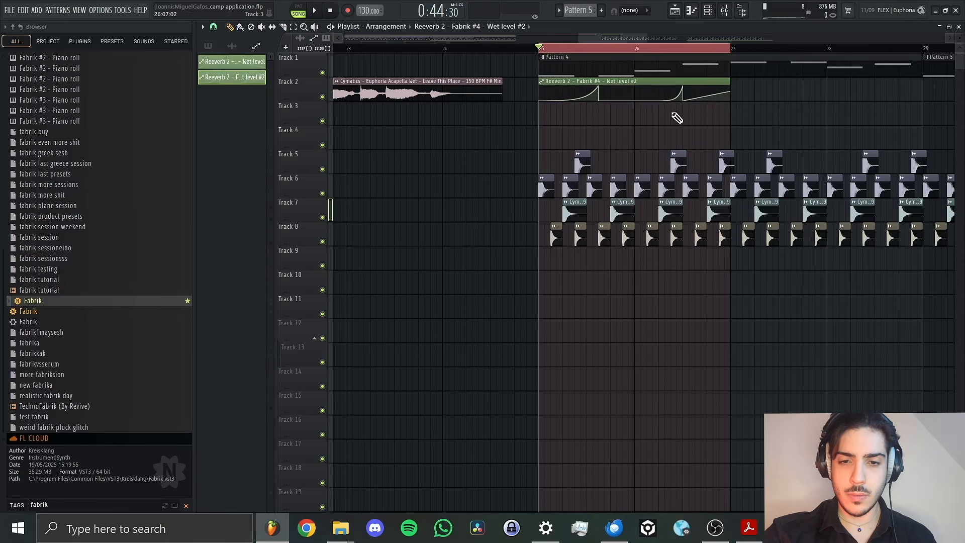
During playback, soften the second rise's curve and bend the last wet level segment into a third rise ending at bar 27.
{"action": "key", "text": "space"}
{"action": "right_click", "coordinate": [663, 100]}
{"action": "left_click", "coordinate": [675, 115]}
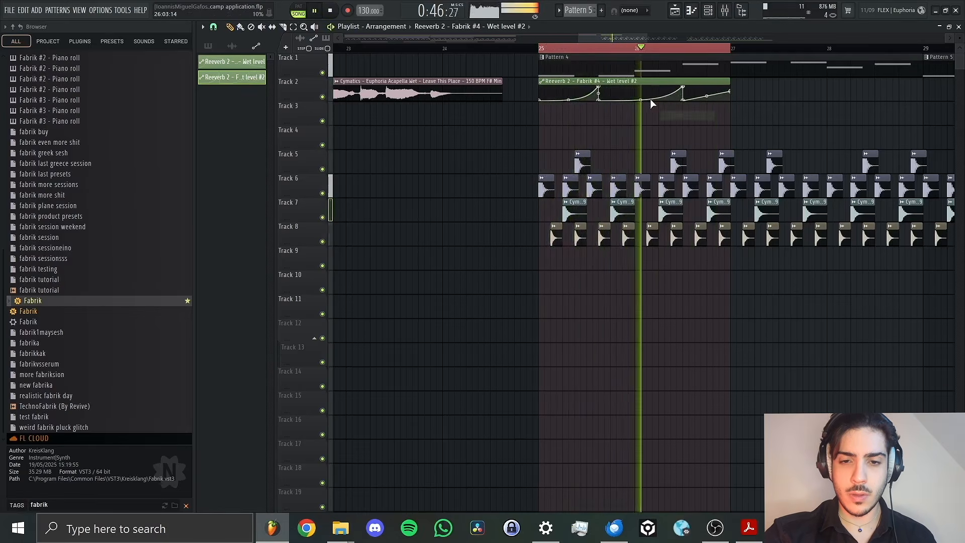
{"action": "left_click_drag", "start_coordinate": [733, 93], "coordinate": [706, 100]}
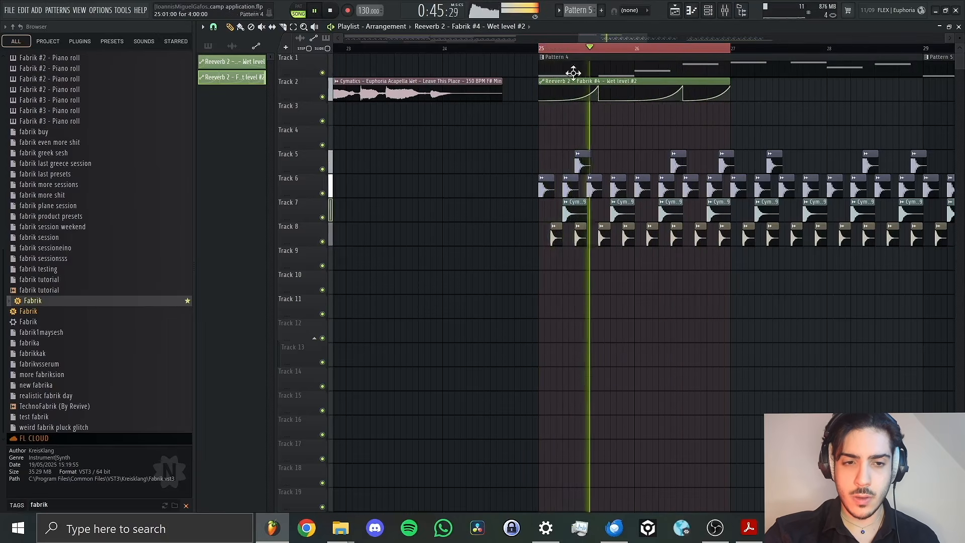
Clear the time selection and repeat the wet level automation clip along Track 2 from bar 27 through bar 40.
{"action": "right_click", "coordinate": [495, 48]}
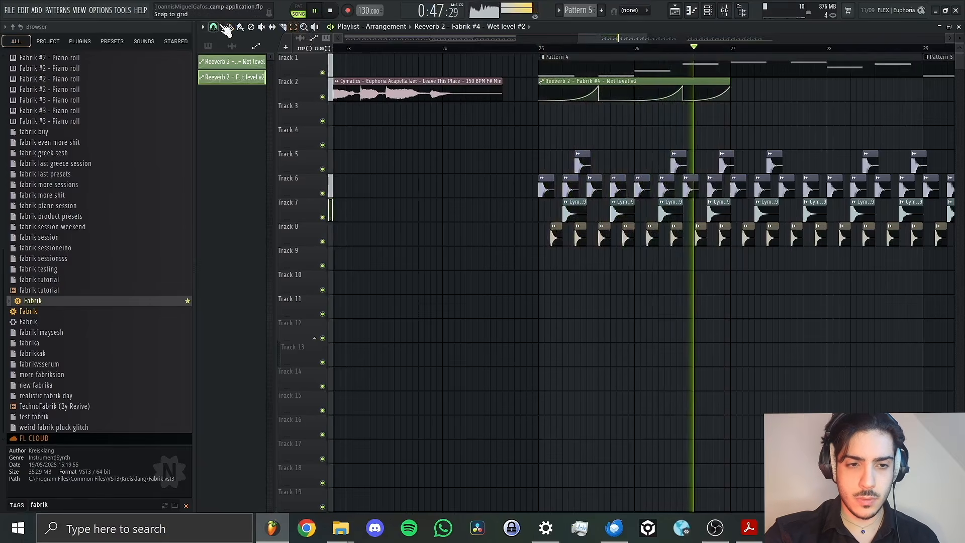
{"action": "left_click", "coordinate": [727, 96]}
{"action": "left_click_drag", "start_coordinate": [727, 95], "coordinate": [732, 97]}
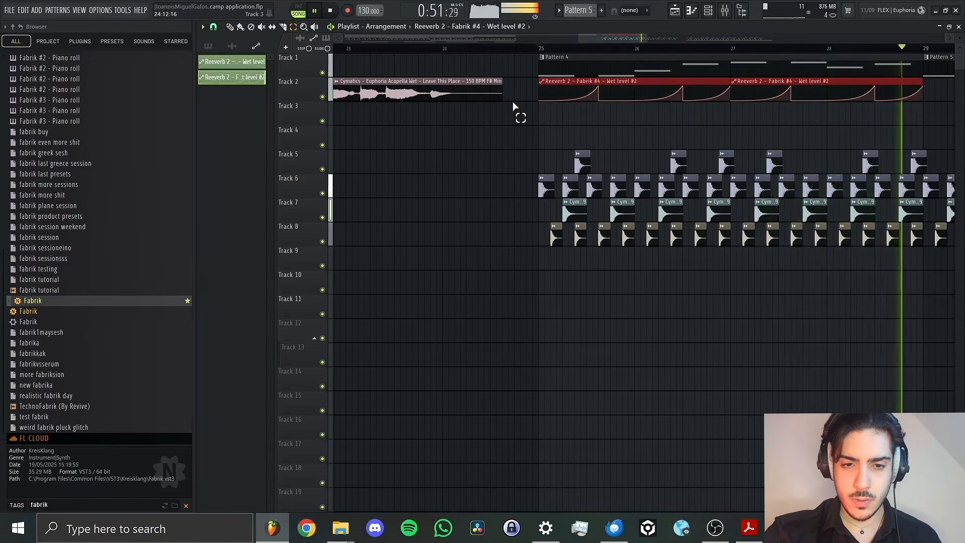
{"action": "key", "text": "space"}
{"action": "left_click_drag", "start_coordinate": [642, 58], "coordinate": [707, 31]}
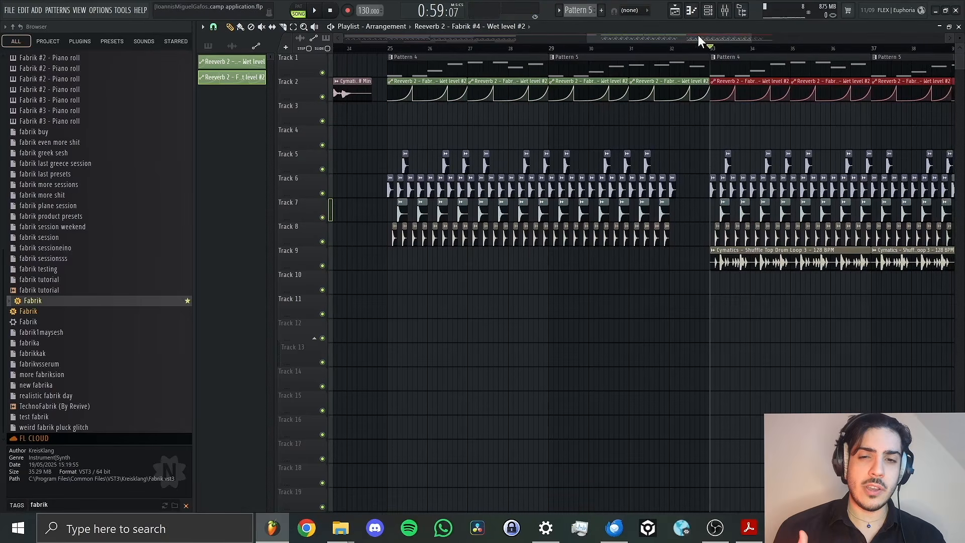
Select bars 33 through 40 in the Playlist and open the Fabrik #4 synth among the unsorted channels.
{"action": "left_click", "coordinate": [697, 34]}
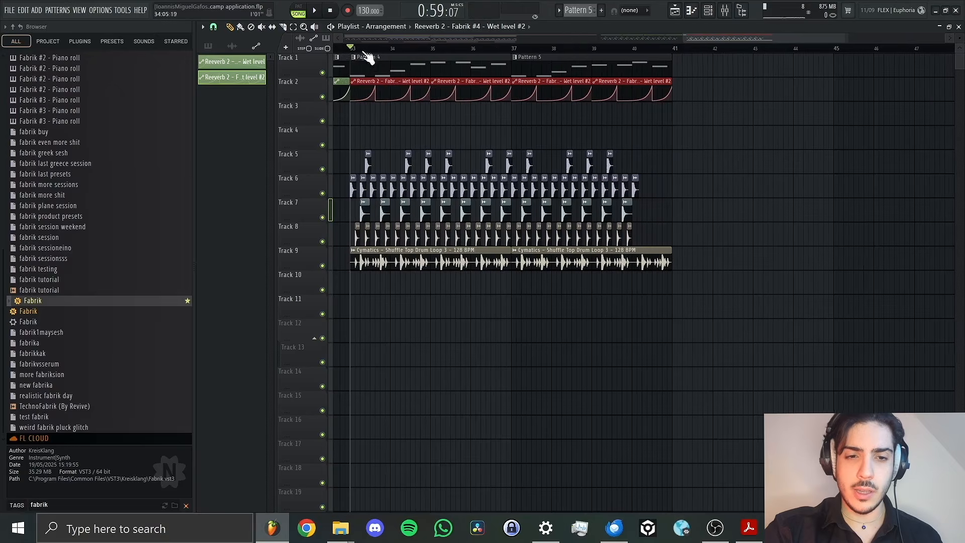
{"action": "left_click_drag", "start_coordinate": [351, 49], "coordinate": [655, 69]}
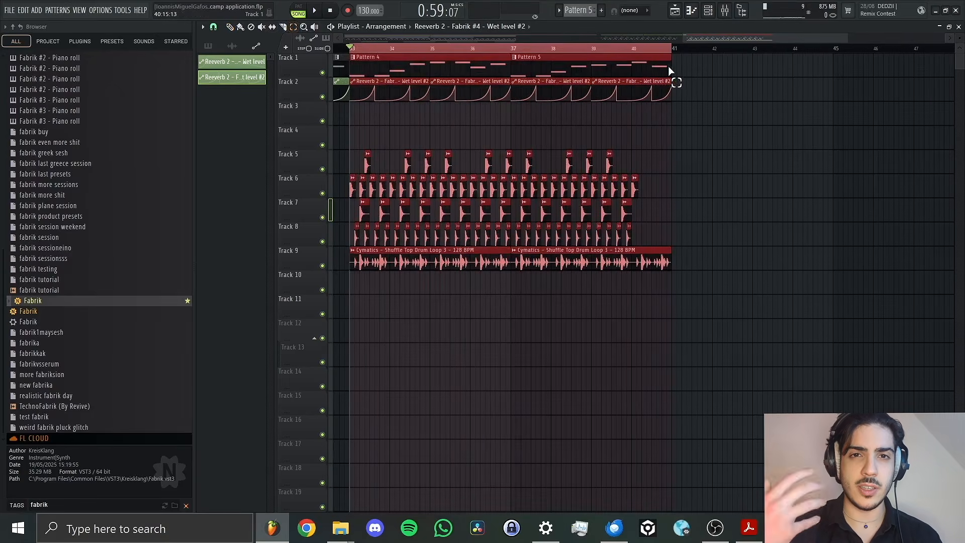
{"action": "left_click", "coordinate": [709, 11]}
{"action": "left_click", "coordinate": [456, 89]}
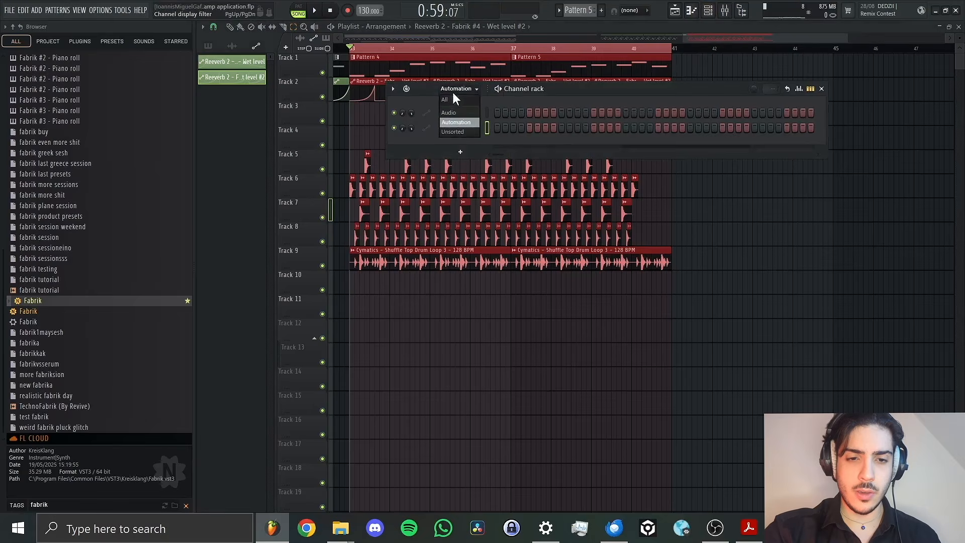
{"action": "left_click", "coordinate": [451, 132]}
{"action": "left_click", "coordinate": [475, 204]}
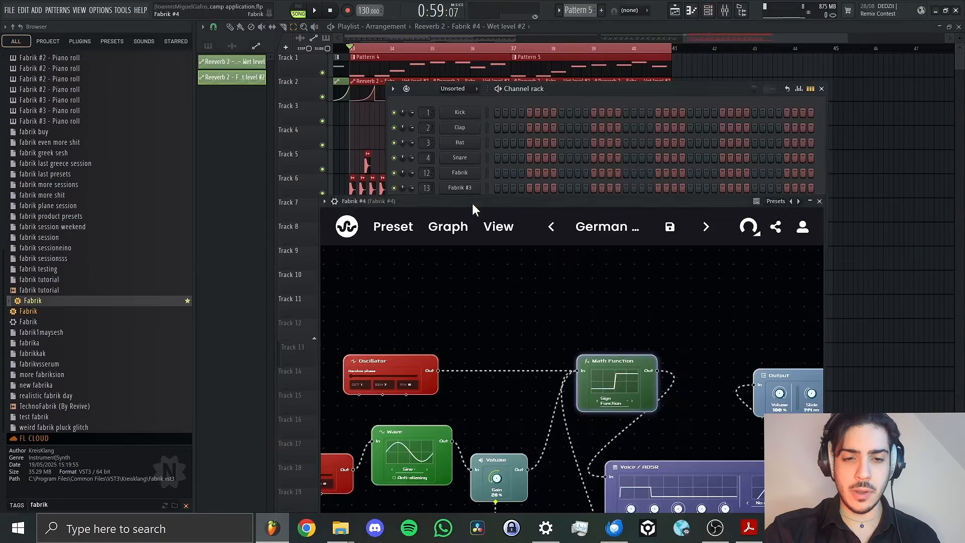
Set the octave of Fabrik #4's upper oscillator, the one feeding the Math Function, to 2.
{"action": "left_click_drag", "start_coordinate": [484, 203], "coordinate": [511, 130]}
{"action": "left_click_drag", "start_coordinate": [553, 222], "coordinate": [581, 194]}
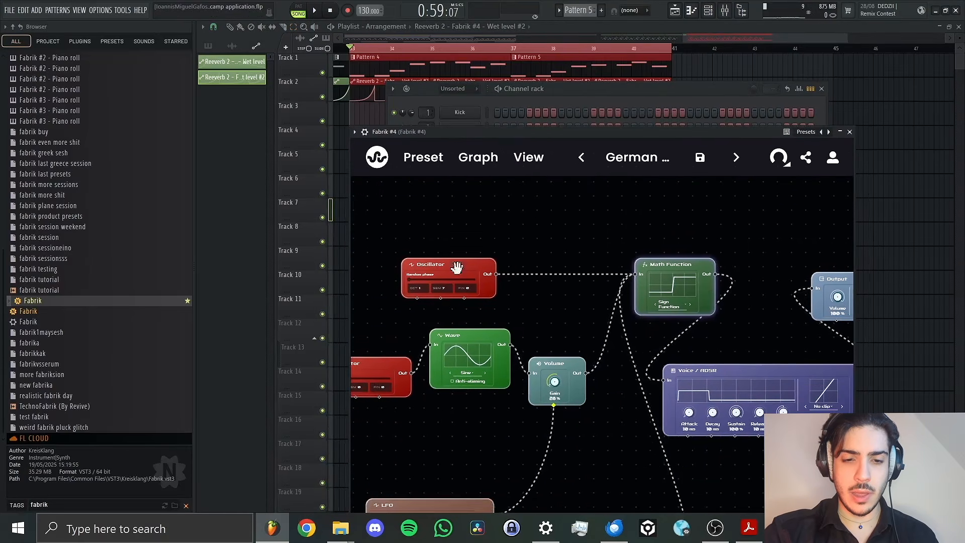
{"action": "left_click_drag", "start_coordinate": [397, 330], "coordinate": [505, 255]}
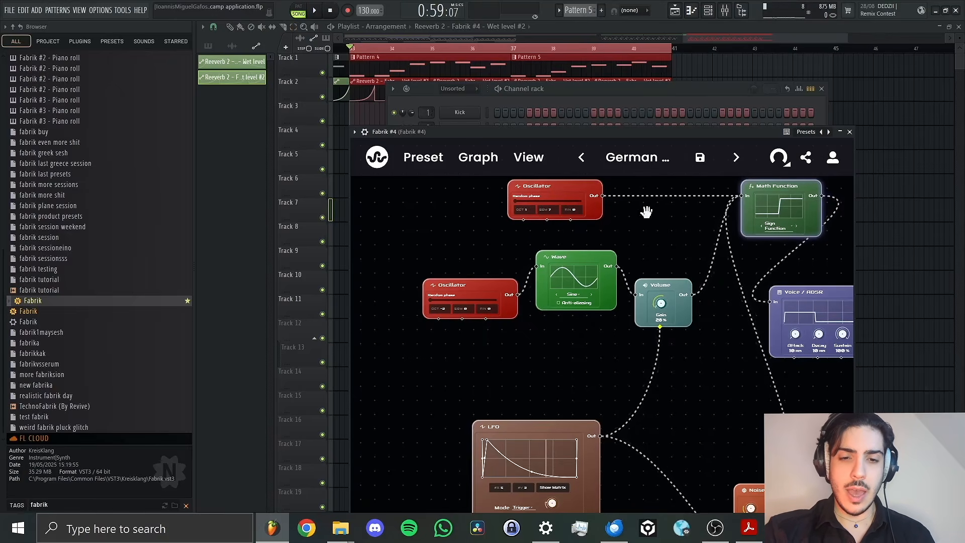
{"action": "scroll", "coordinate": [648, 242], "scroll_direction": "up", "scroll_amount": 3}
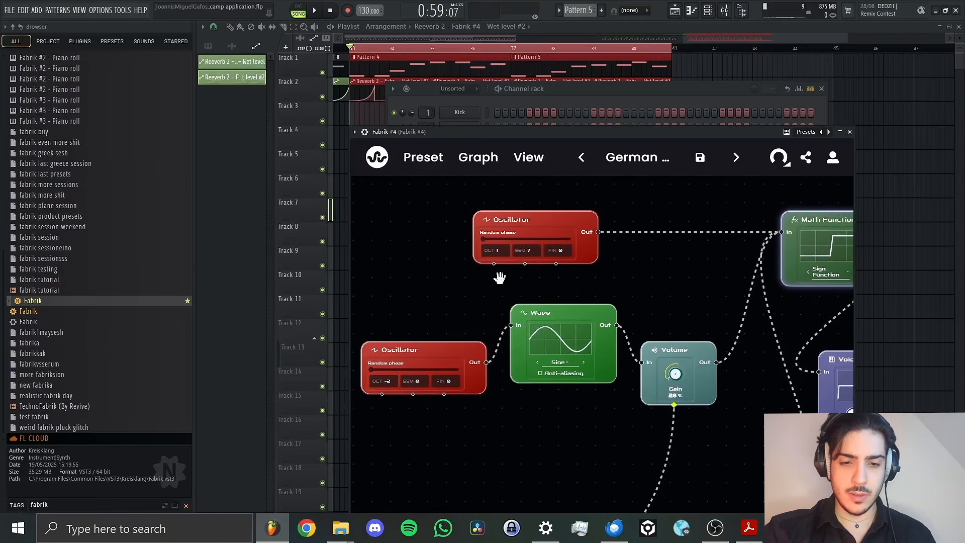
{"action": "left_click", "coordinate": [504, 250]}
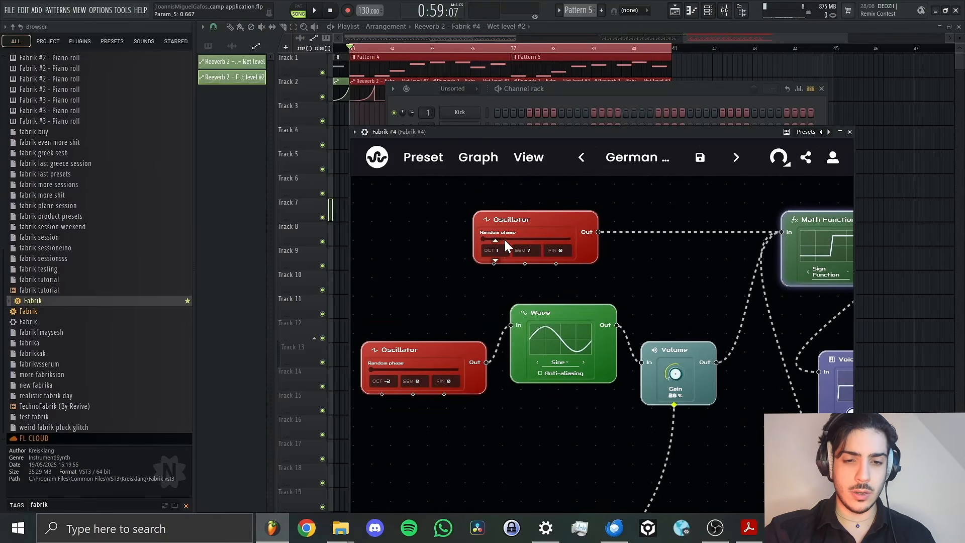
{"action": "left_click_drag", "start_coordinate": [502, 255], "coordinate": [510, 234]}
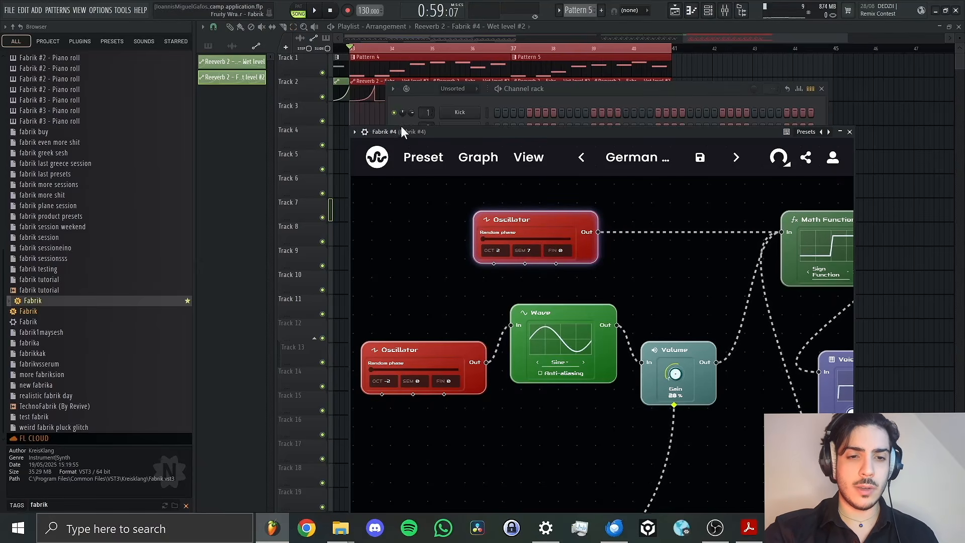
Listen to the selection from bar 33 with the raised octave and bring Fabrik #4 back up during playback.
{"action": "left_click", "coordinate": [230, 27]}
{"action": "key", "text": "space"}
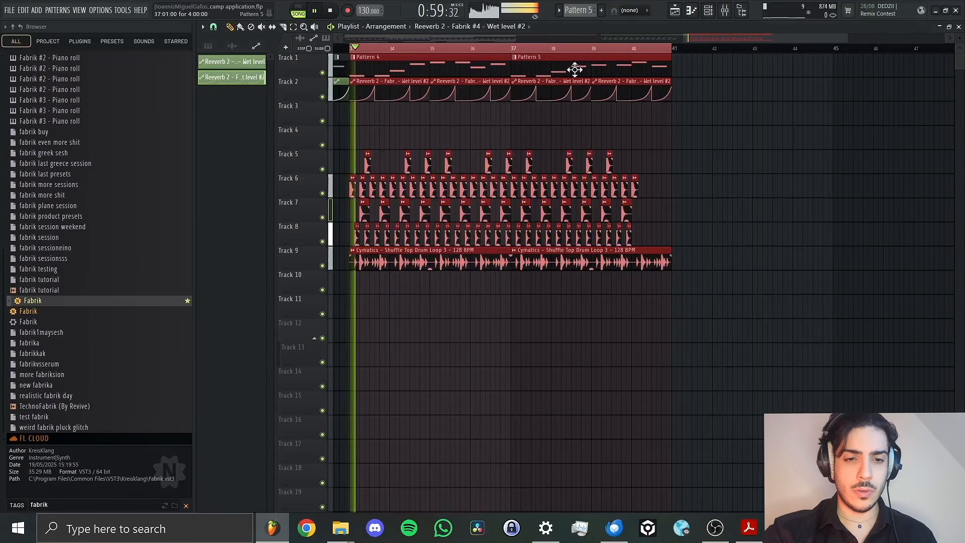
{"action": "left_click", "coordinate": [709, 10]}
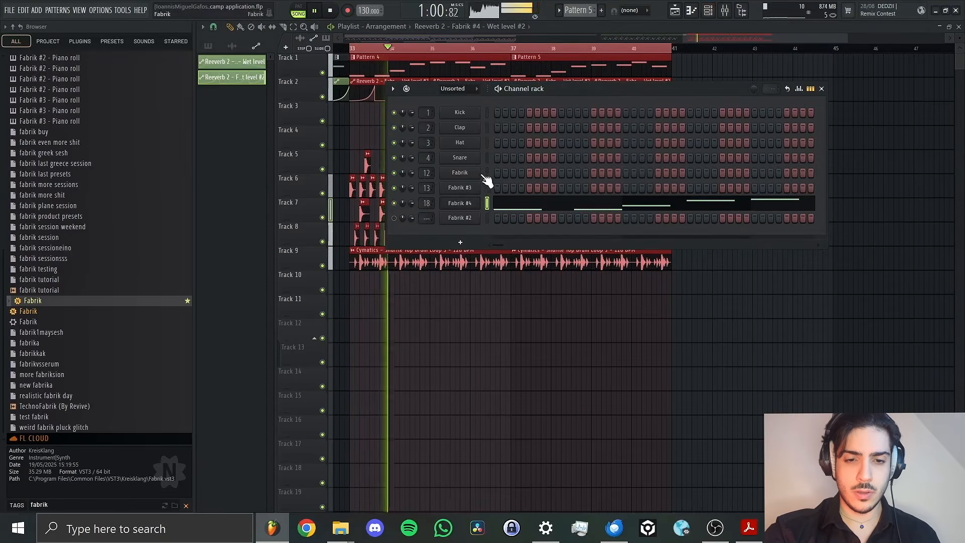
{"action": "left_click", "coordinate": [477, 203]}
{"action": "left_click_drag", "start_coordinate": [534, 123], "coordinate": [528, 102]}
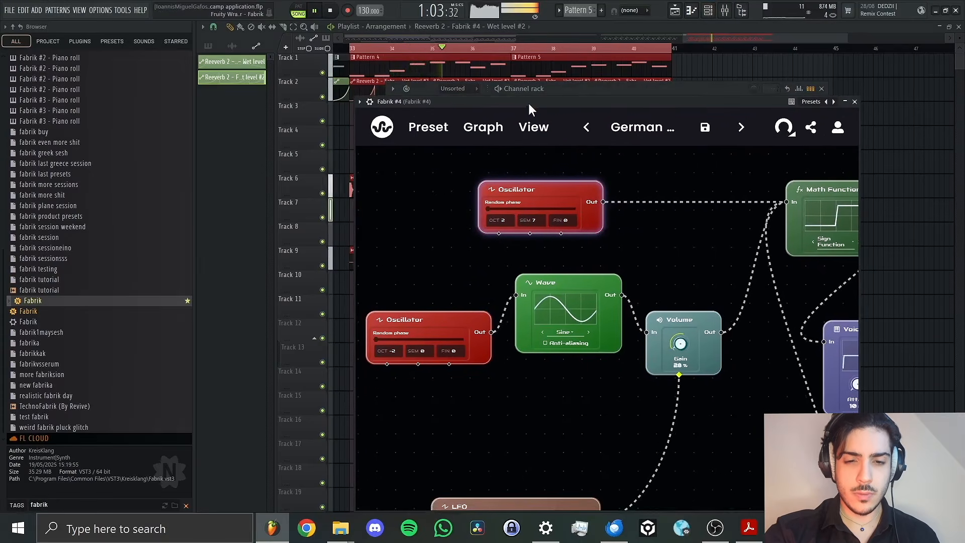
{"action": "key", "text": "space"}
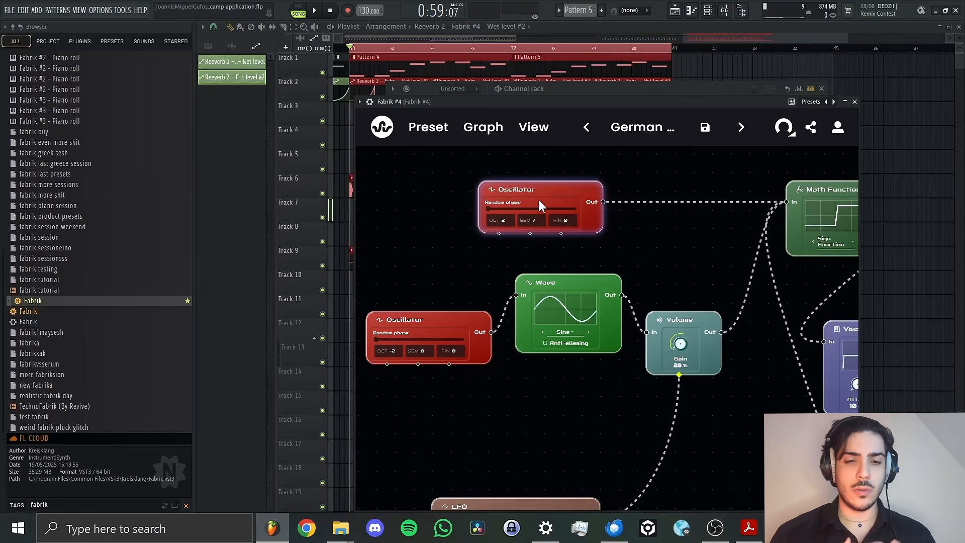
Create an automation clip for the upper oscillator's octave, held at 2, across bars 33 through 40.
{"action": "left_click", "coordinate": [501, 230]}
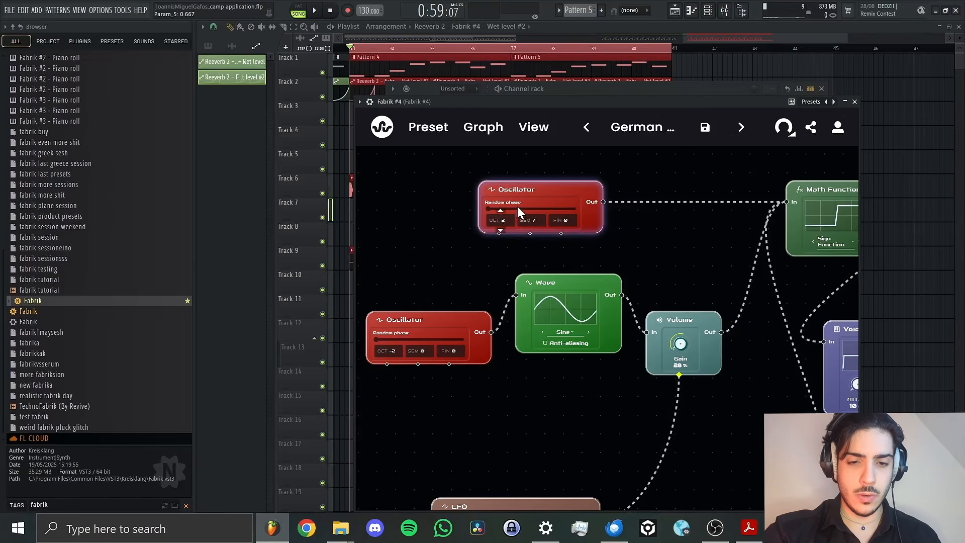
{"action": "mouse_move", "coordinate": [518, 207]}
{"action": "left_mouse_down"}
{"action": "mouse_move", "coordinate": [512, 229]}
{"action": "mouse_move", "coordinate": [526, 201]}
{"action": "left_mouse_up"}
{"action": "left_click", "coordinate": [121, 11]}
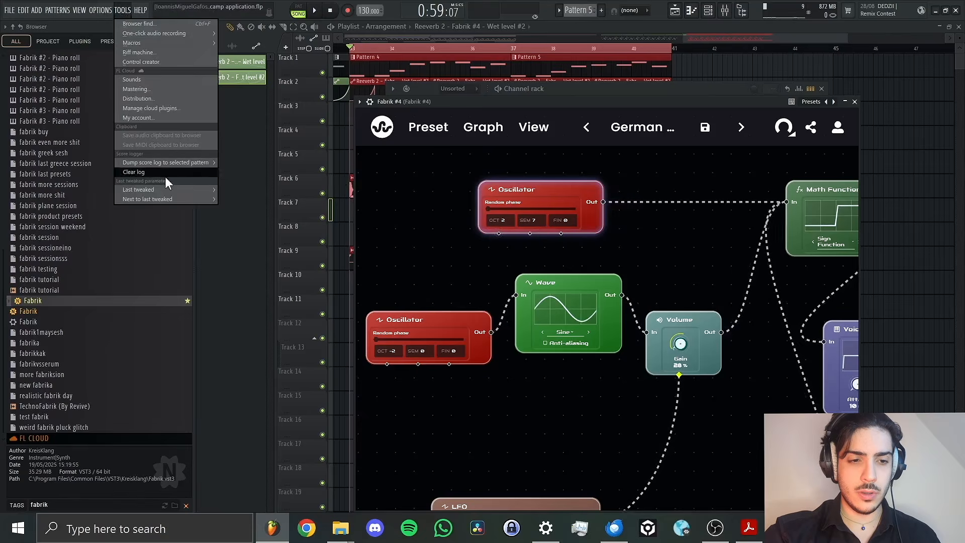
{"action": "mouse_move", "coordinate": [167, 189]}
{"action": "left_click", "coordinate": [260, 257]}
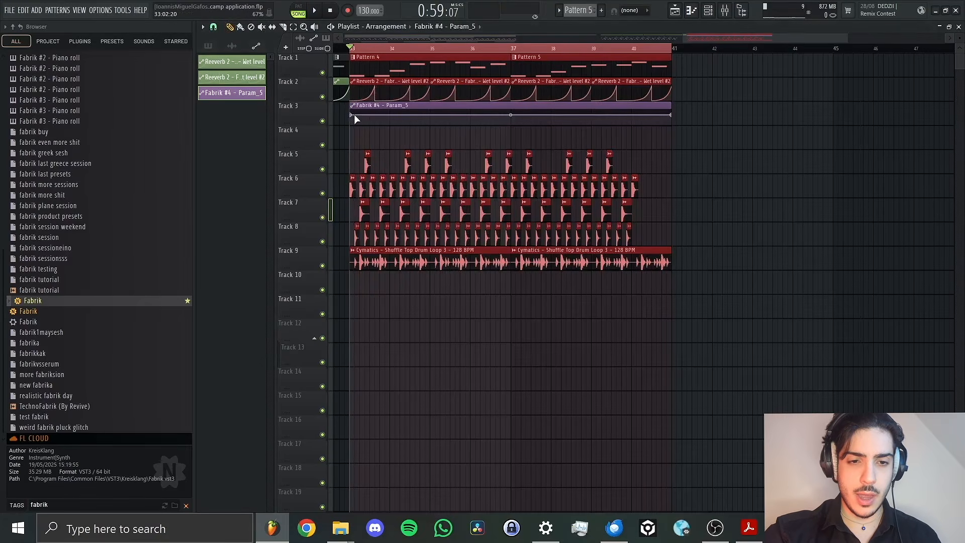
Select bars 25 through 32 and set the octave of Fabrik #4's upper oscillator to 1.
{"action": "left_click_drag", "start_coordinate": [694, 38], "coordinate": [653, 50]}
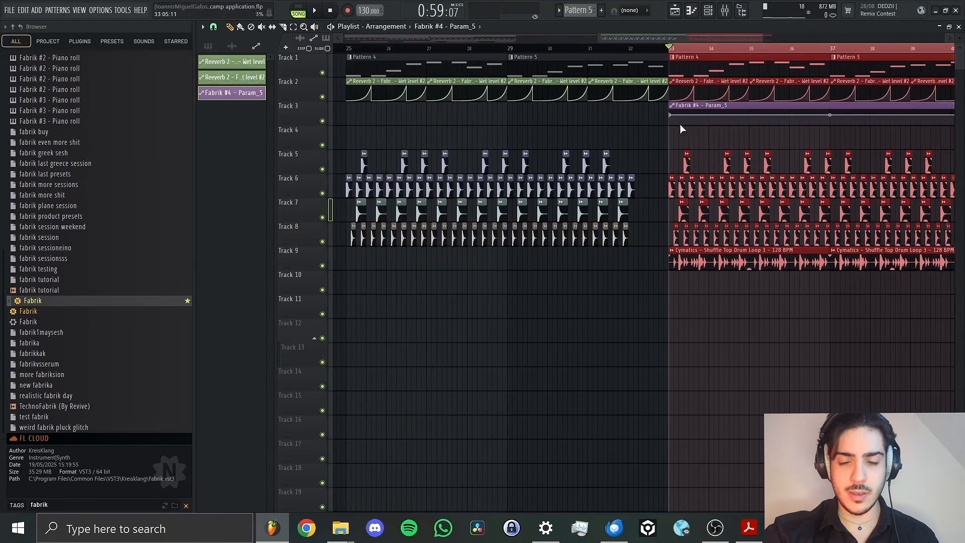
{"action": "left_click_drag", "start_coordinate": [352, 57], "coordinate": [675, 79]}
{"action": "left_click", "coordinate": [710, 11]}
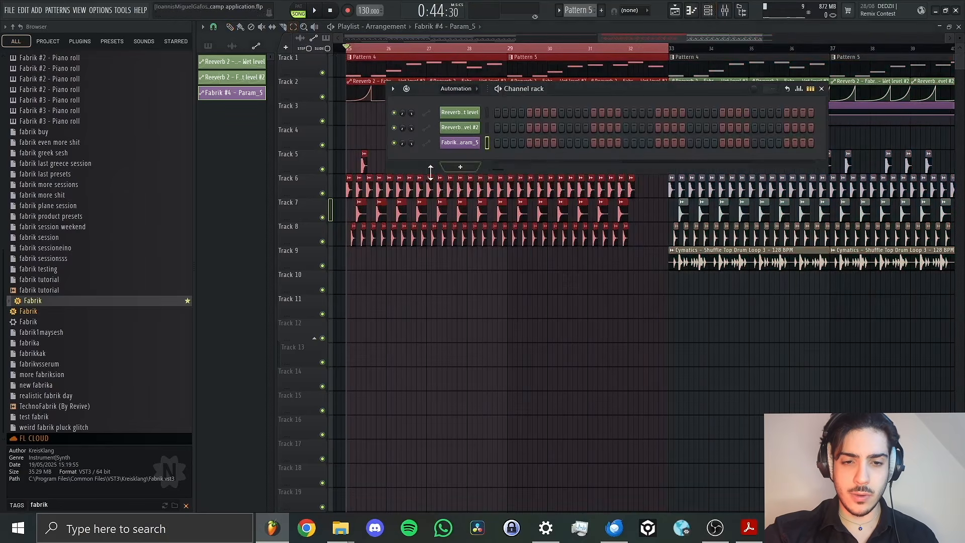
{"action": "left_click", "coordinate": [467, 132]}
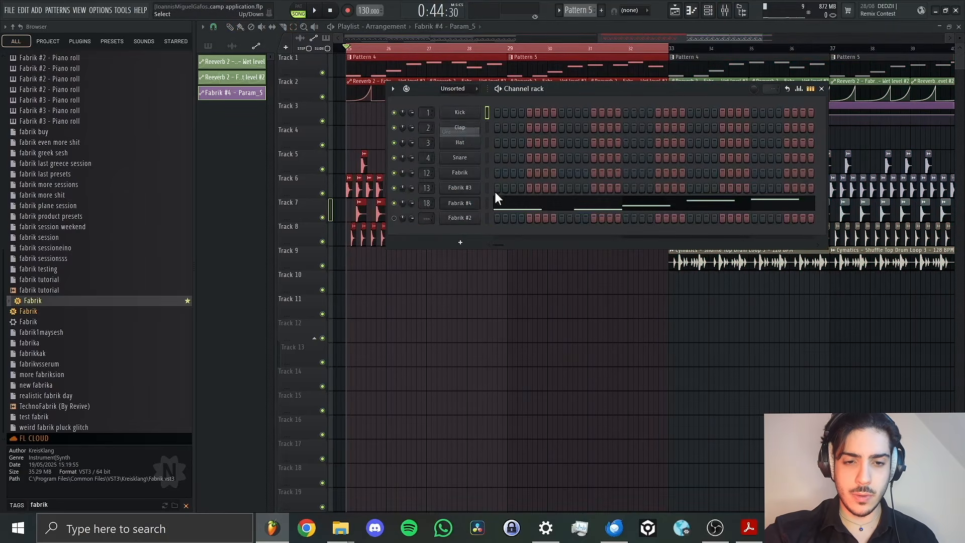
{"action": "left_click", "coordinate": [469, 207]}
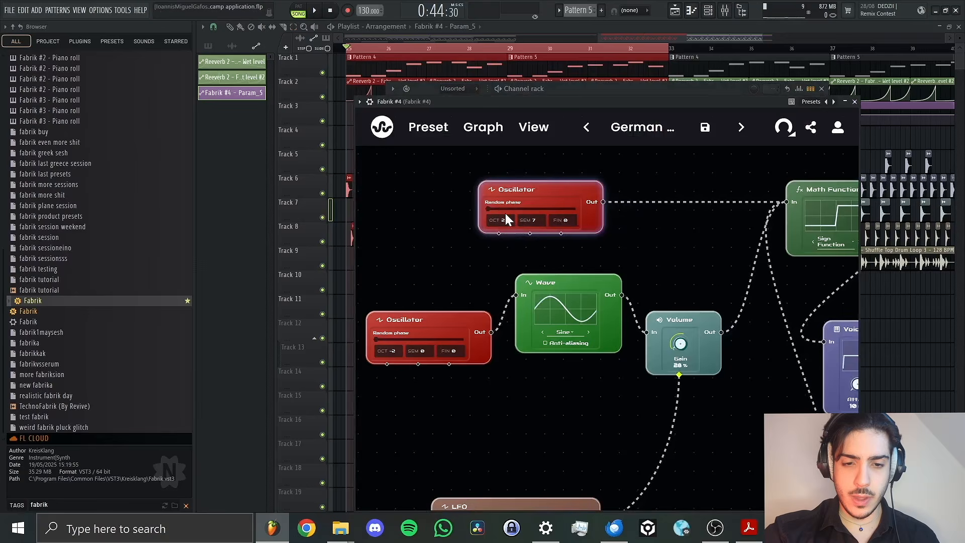
{"action": "left_click_drag", "start_coordinate": [505, 215], "coordinate": [504, 231]}
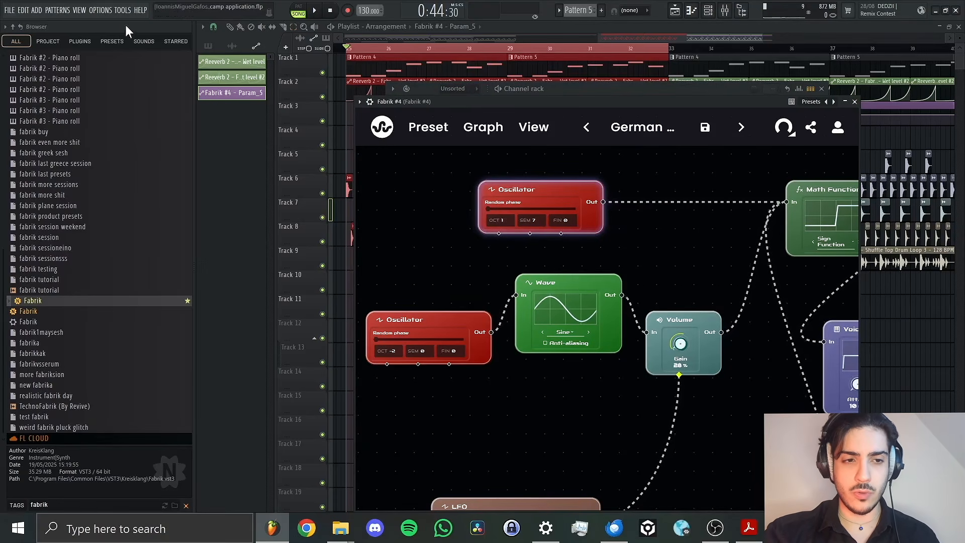
Create a second automation clip for the upper oscillator's octave, held at 1, across bars 25 through 32.
{"action": "left_click", "coordinate": [123, 10]}
{"action": "mouse_move", "coordinate": [164, 191]}
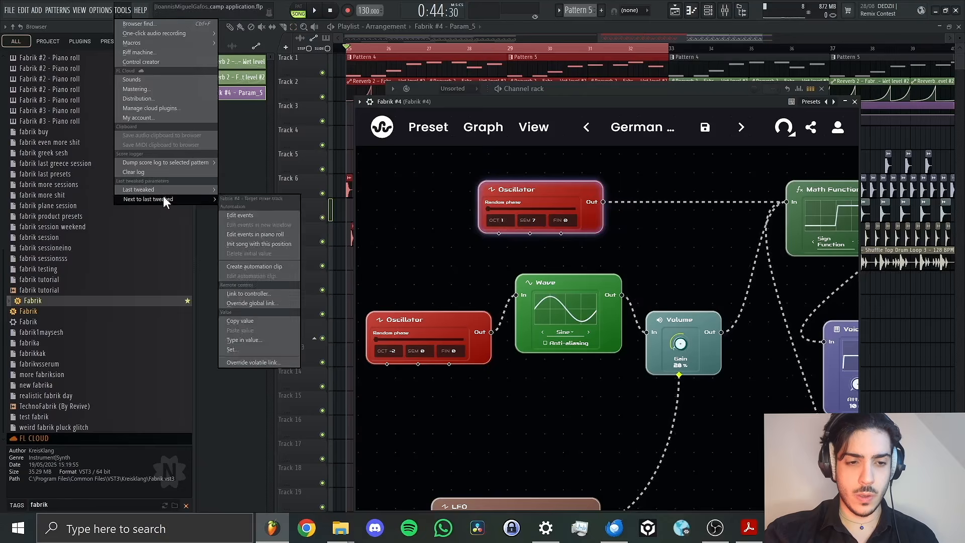
{"action": "left_click", "coordinate": [250, 258]}
{"action": "left_click", "coordinate": [675, 11]}
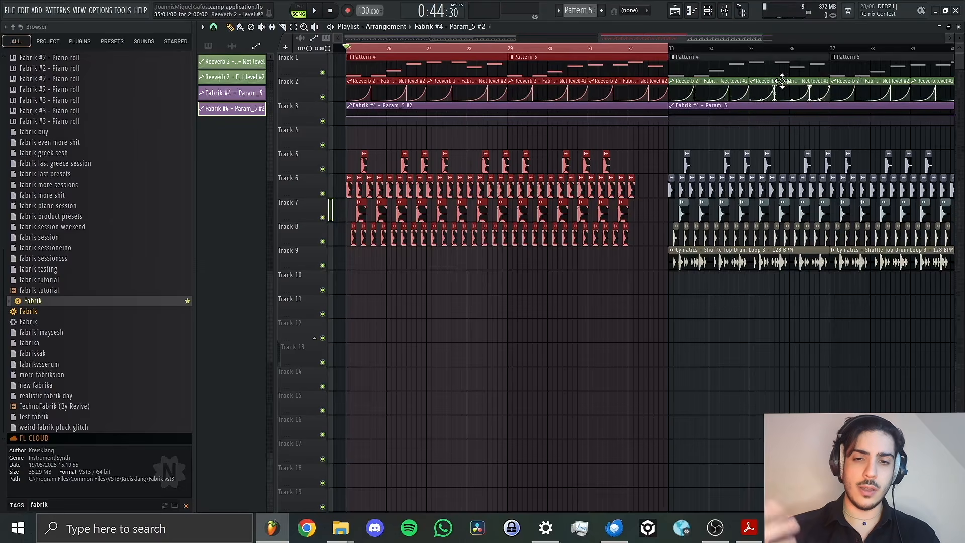
Clear the time selection and play from near the end of bar 31 to the end of the arrangement.
{"action": "left_click", "coordinate": [657, 56], "text": "ctrl"}
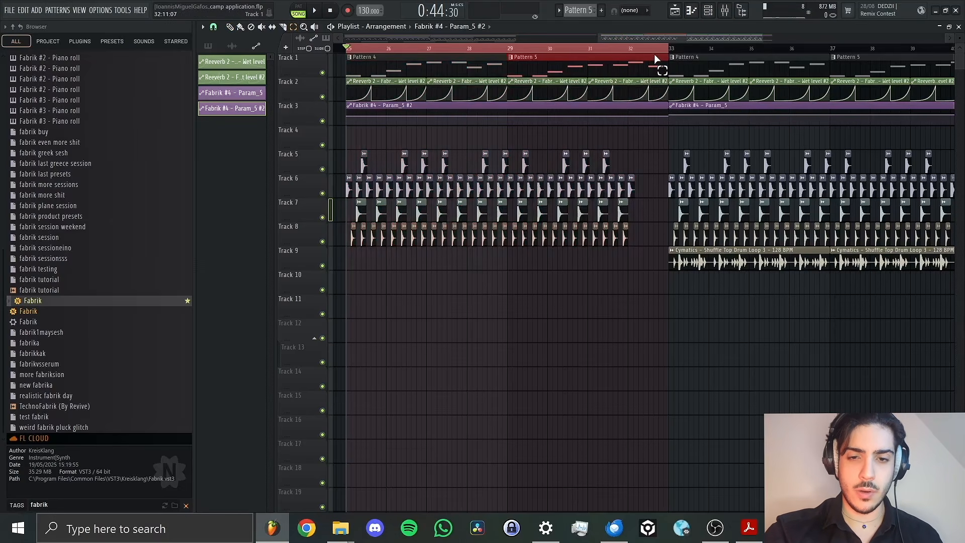
{"action": "left_click", "coordinate": [653, 49], "text": "ctrl"}
{"action": "left_click", "coordinate": [624, 48]}
{"action": "key", "text": "space"}
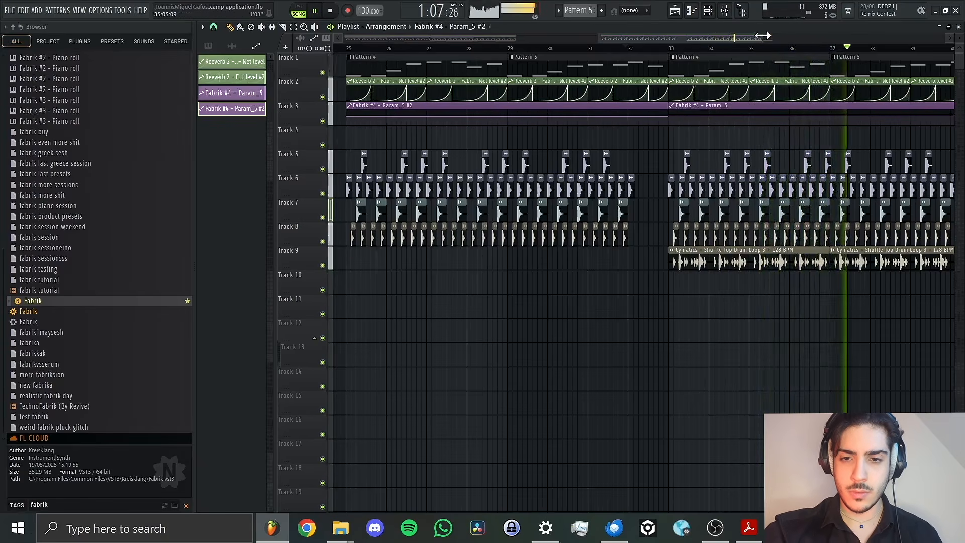
{"action": "left_click_drag", "start_coordinate": [763, 36], "coordinate": [809, 35]}
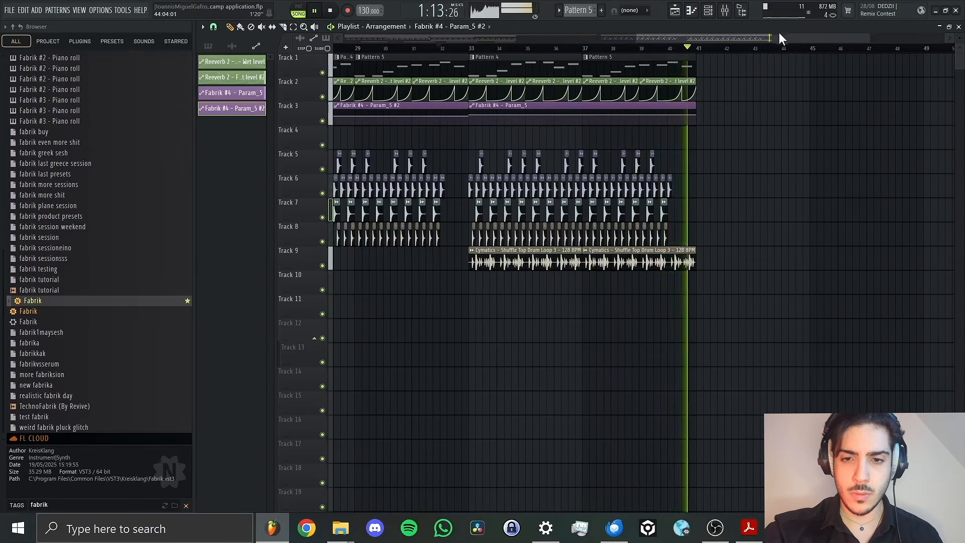
{"action": "key", "text": "space"}
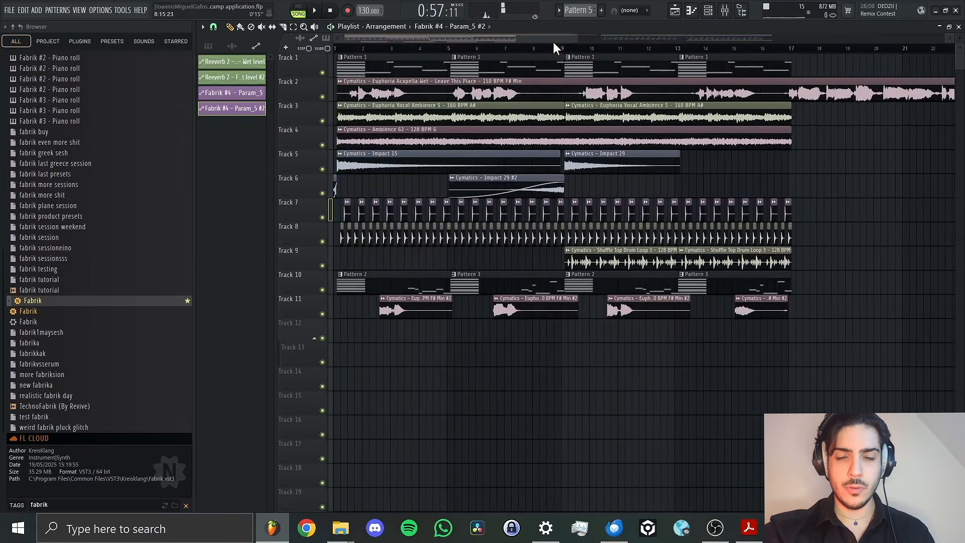
Pick the first Euphoria Acapella vocal chop on Track 11, place it on Track 10 around bar 25, and open its sample settings.
{"action": "left_click_drag", "start_coordinate": [497, 36], "coordinate": [691, 40]}
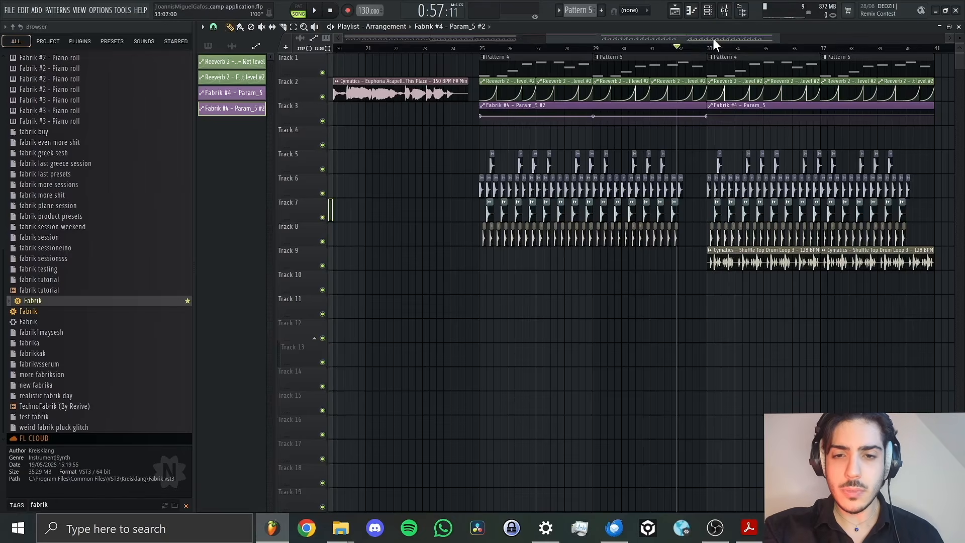
{"action": "left_click_drag", "start_coordinate": [713, 39], "coordinate": [280, 71]}
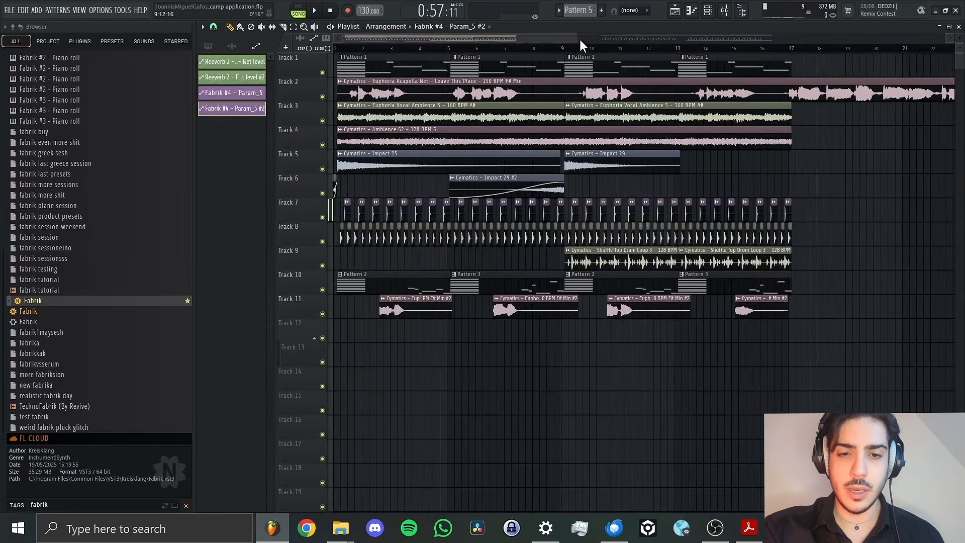
{"action": "scroll", "coordinate": [432, 292], "scroll_direction": "up", "scroll_amount": 3}
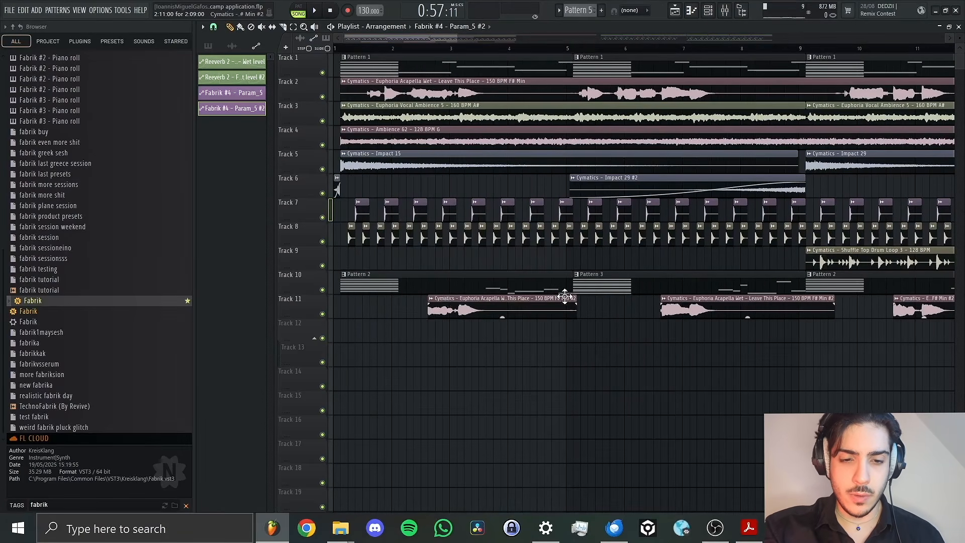
{"action": "left_click", "coordinate": [458, 310]}
{"action": "left_click_drag", "start_coordinate": [434, 35], "coordinate": [680, 33]}
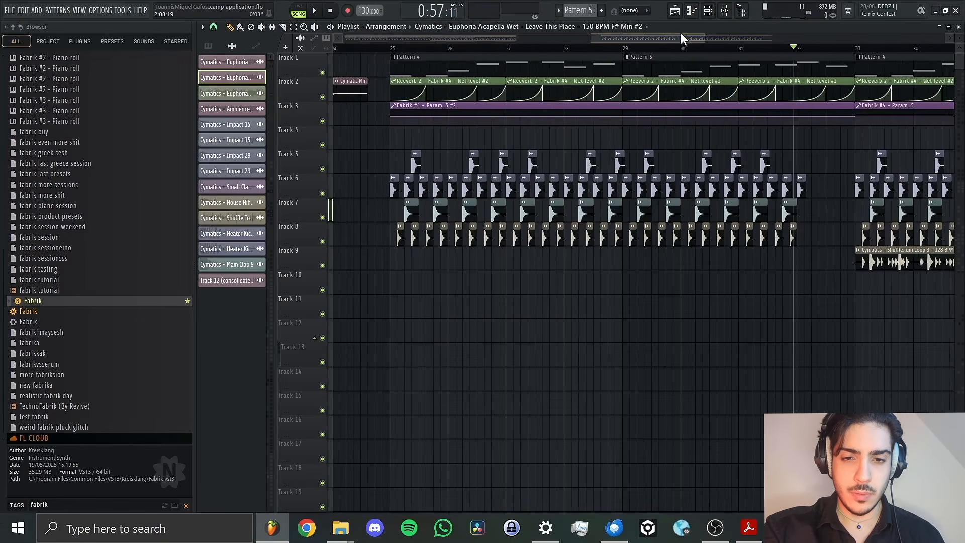
{"action": "left_click", "coordinate": [426, 291]}
{"action": "double_click", "coordinate": [432, 284]}
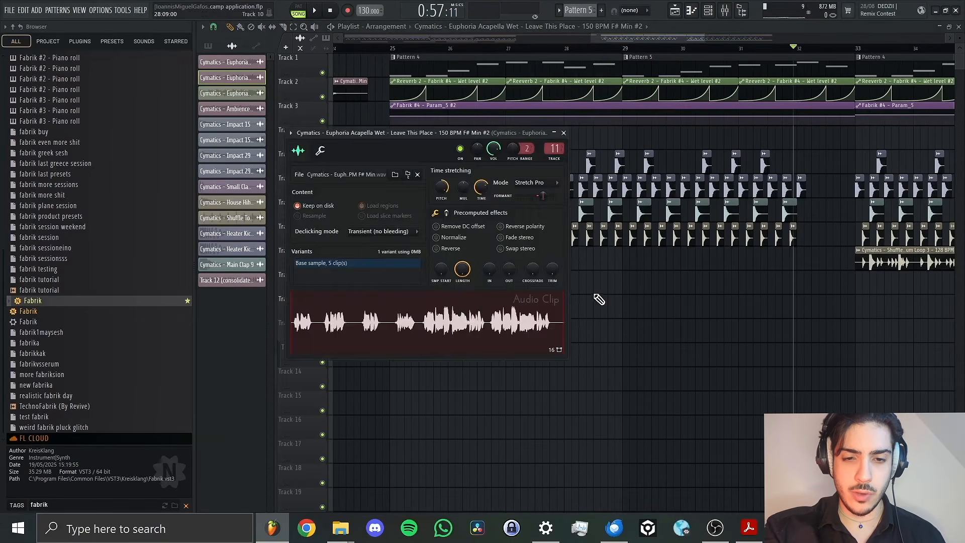
Make the Euphoria Acapella clip on Track 10 unique and route its channel to its own mixer track 19.
{"action": "left_click", "coordinate": [599, 293]}
{"action": "right_click", "coordinate": [664, 288]}
{"action": "left_click", "coordinate": [422, 276]}
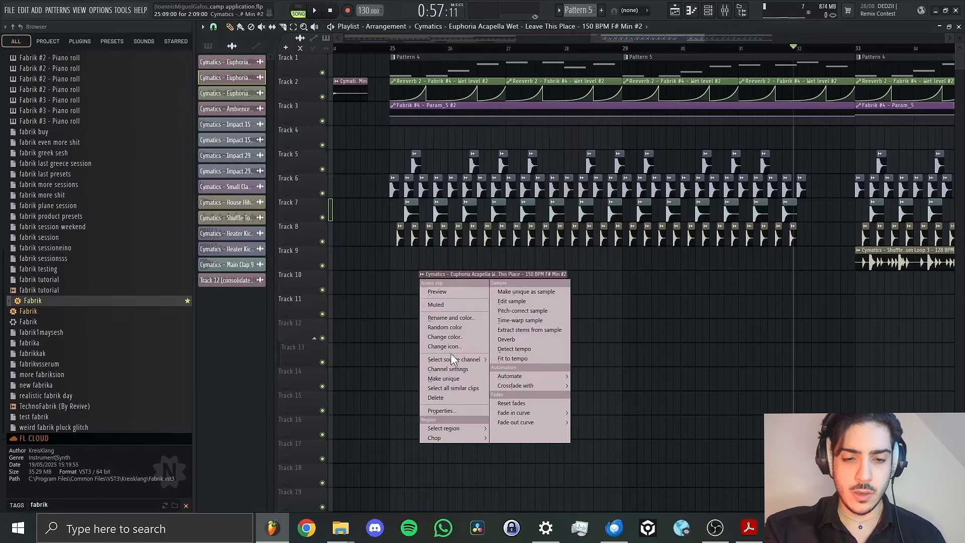
{"action": "left_click", "coordinate": [454, 377]}
{"action": "double_click", "coordinate": [474, 277]}
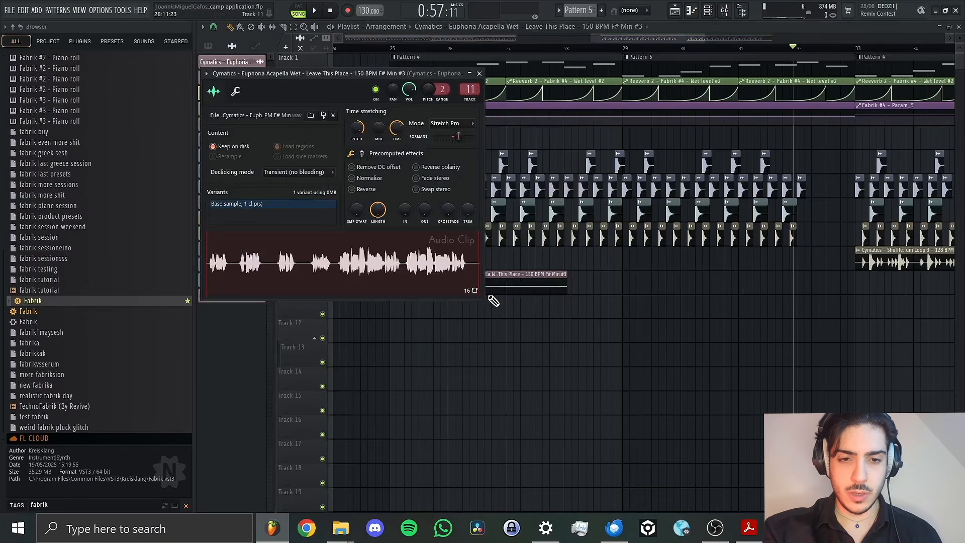
{"action": "key", "text": "ctrl+l"}
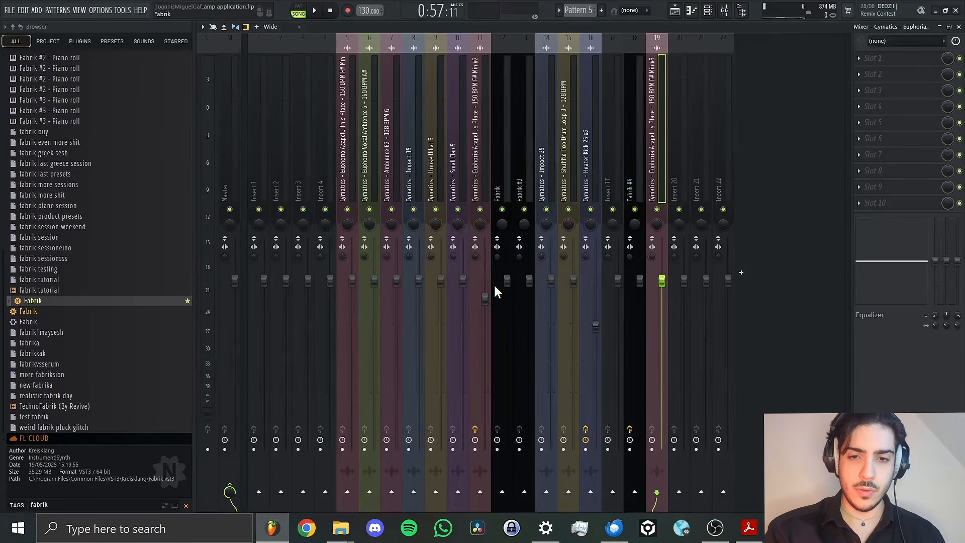
{"action": "left_click", "coordinate": [676, 12]}
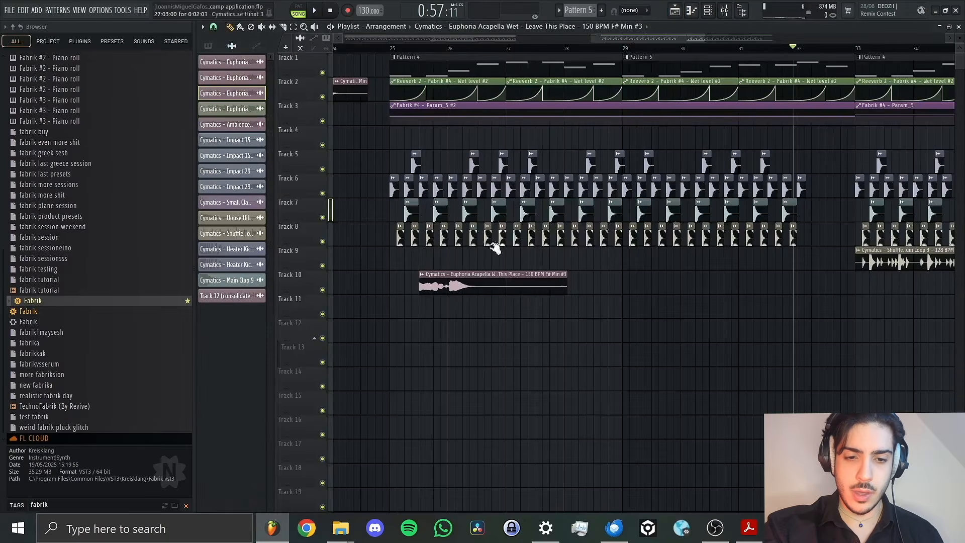
Trim the clip's start to 26:02, move the clip to 25:05 on Track 10, and play it with the drop from bar 25.
{"action": "left_click_drag", "start_coordinate": [426, 292], "coordinate": [352, 291]}
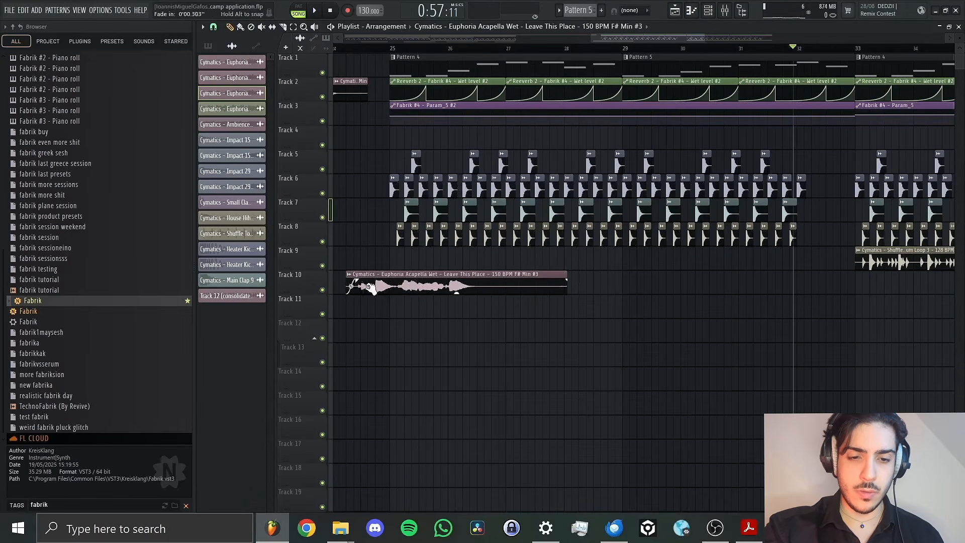
{"action": "left_click_drag", "start_coordinate": [347, 292], "coordinate": [446, 285]}
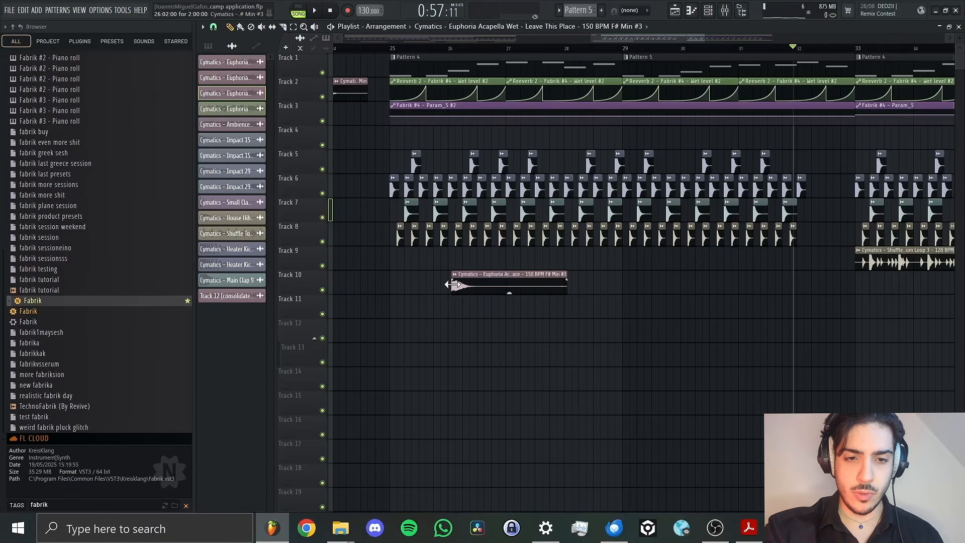
{"action": "left_click", "coordinate": [400, 50]}
{"action": "key", "text": "space"}
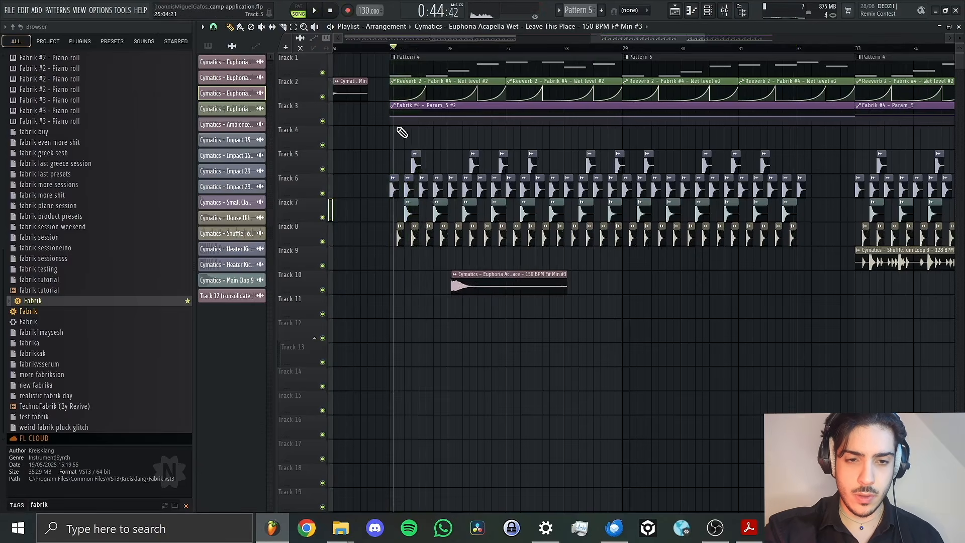
{"action": "key", "text": "space"}
{"action": "left_click_drag", "start_coordinate": [497, 287], "coordinate": [447, 285]}
{"action": "key", "text": "space"}
{"action": "key", "text": "space"}
{"action": "key", "text": "space"}
{"action": "key", "text": "space"}
{"action": "key", "text": "space"}
{"action": "key", "text": "space"}
{"action": "key", "text": "space"}
{"action": "key", "text": "space"}
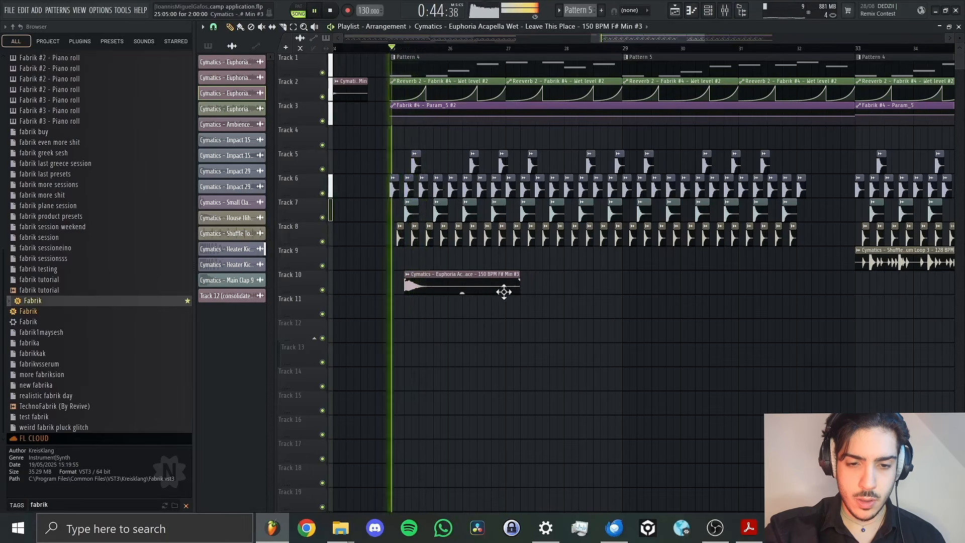
Extend the end of the vocal clip to about bar 30 and audition its phrases from several positions between bars 27 and 29.
{"action": "left_click_drag", "start_coordinate": [519, 286], "coordinate": [687, 287]}
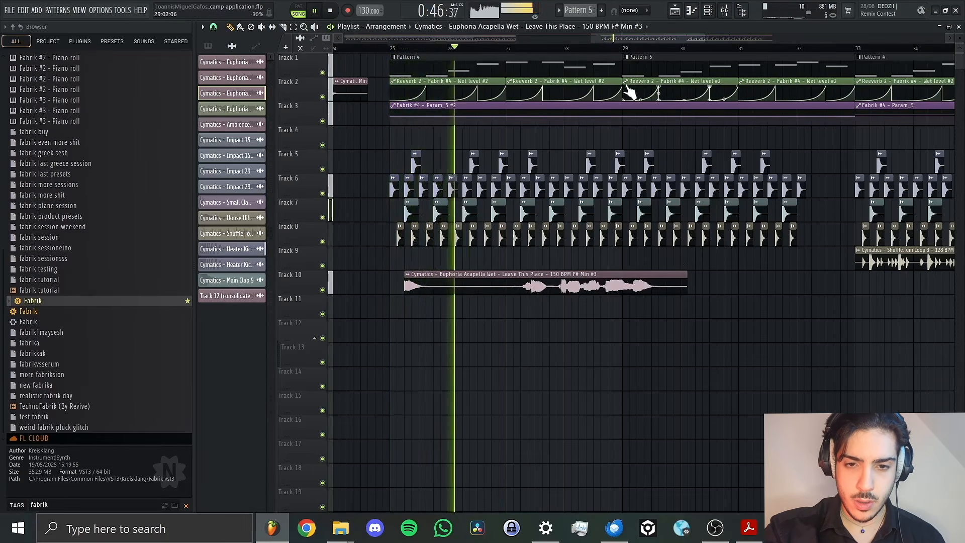
{"action": "key", "text": "space"}
{"action": "left_click", "coordinate": [609, 48]}
{"action": "key", "text": "space"}
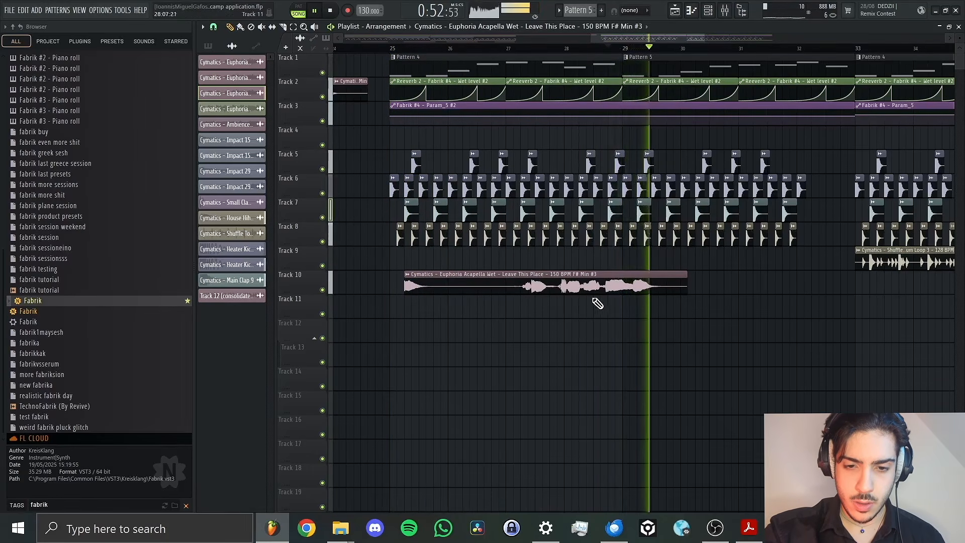
{"action": "key", "text": "space"}
{"action": "left_click", "coordinate": [558, 48]}
{"action": "key", "text": "space"}
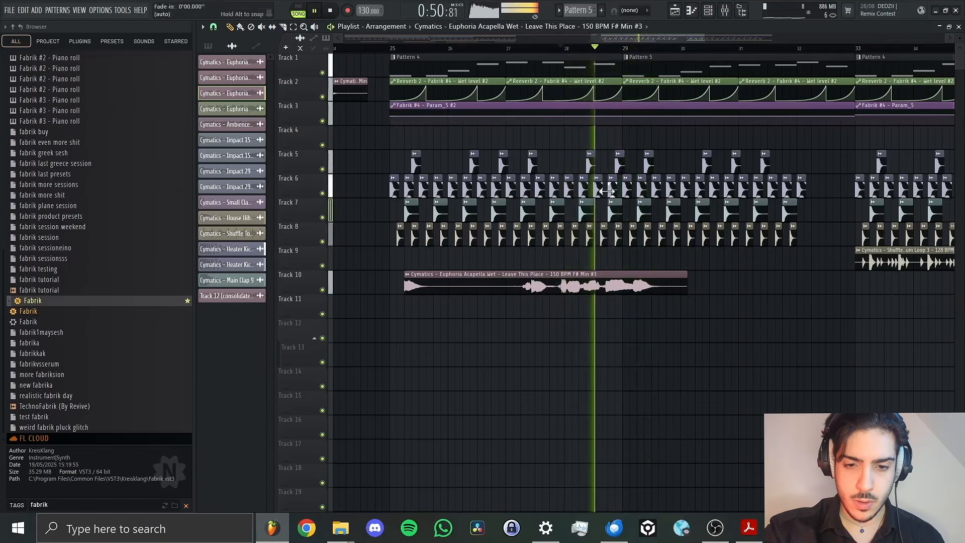
{"action": "left_click", "coordinate": [525, 48]}
{"action": "left_click", "coordinate": [520, 48]}
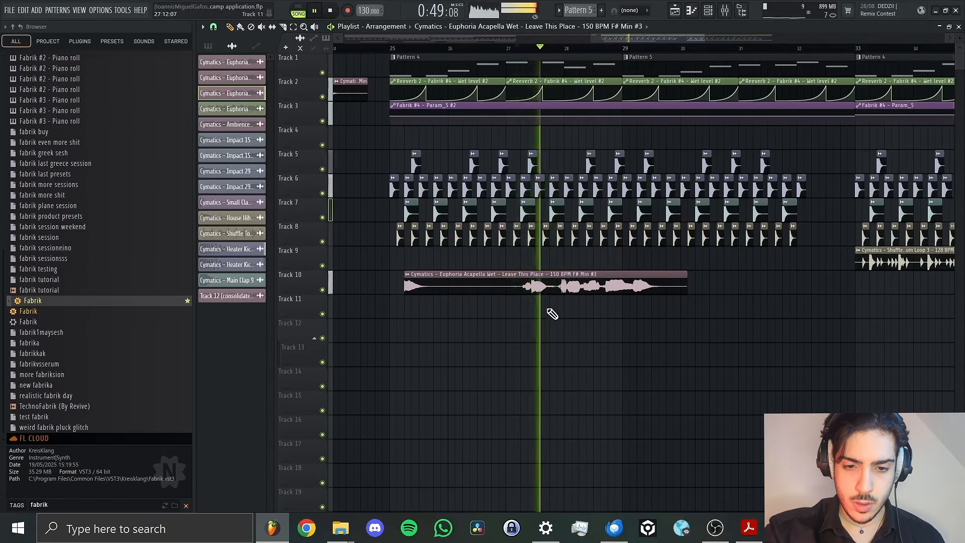
Shift the vocal clip earlier to 25:02, trim its start to bar 27, and play the remaining phrase.
{"action": "left_click_drag", "start_coordinate": [537, 288], "coordinate": [534, 290]}
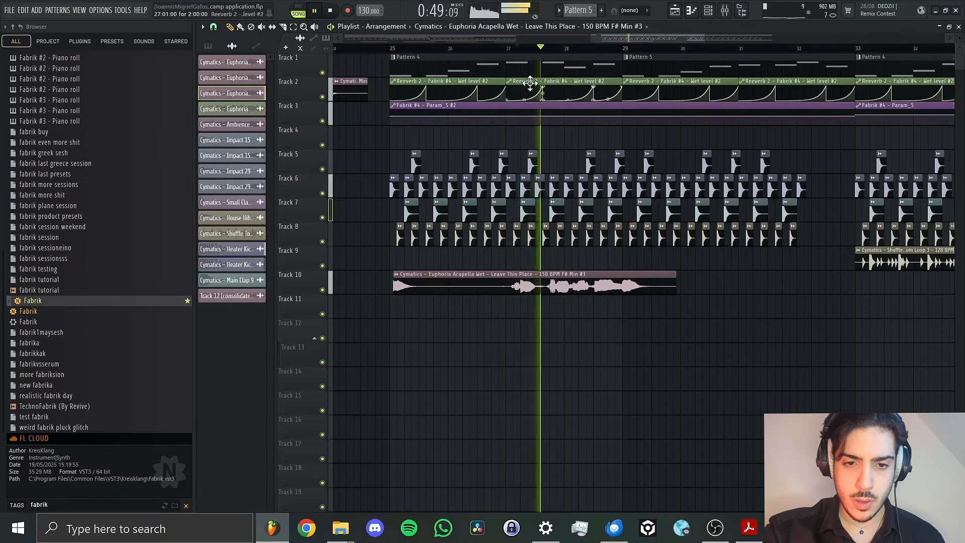
{"action": "left_click", "coordinate": [498, 57]}
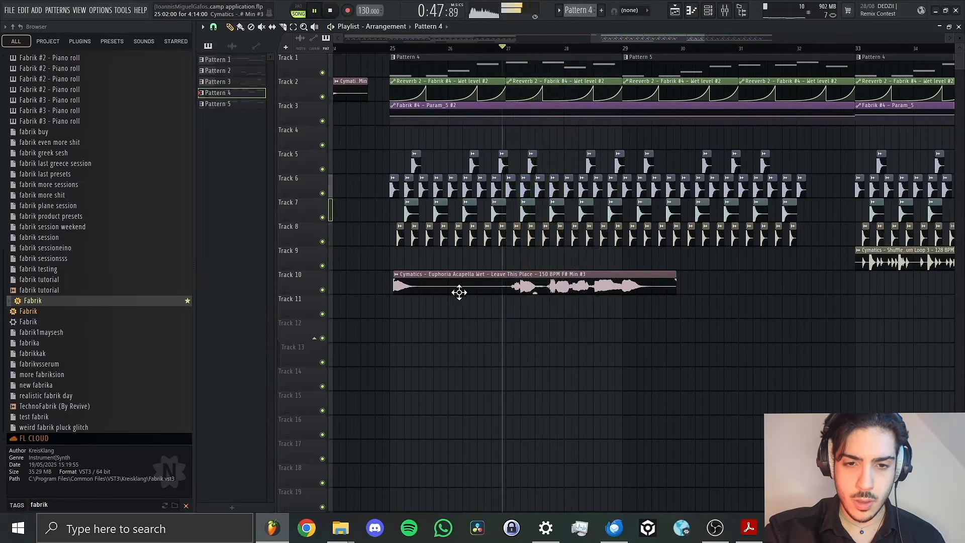
{"action": "left_click_drag", "start_coordinate": [394, 290], "coordinate": [500, 301]}
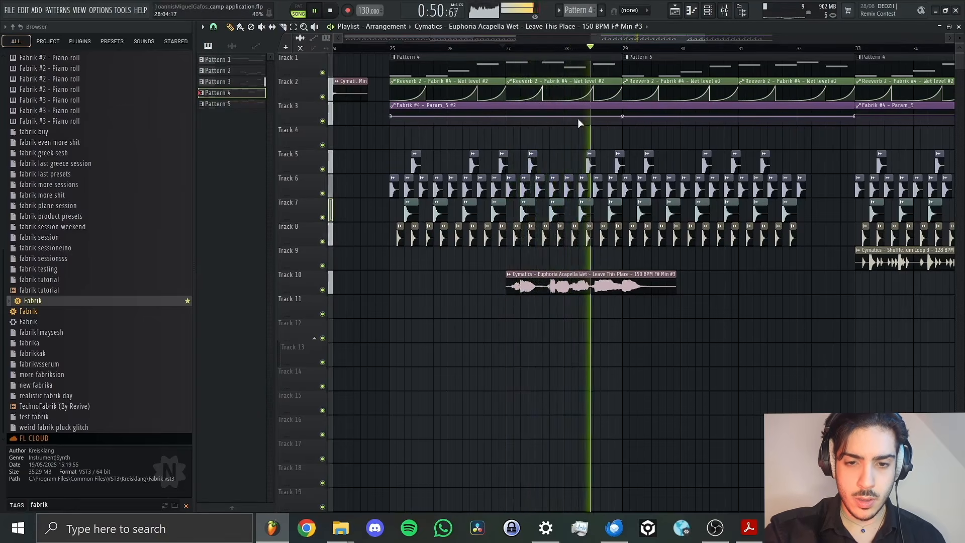
{"action": "key", "text": "space"}
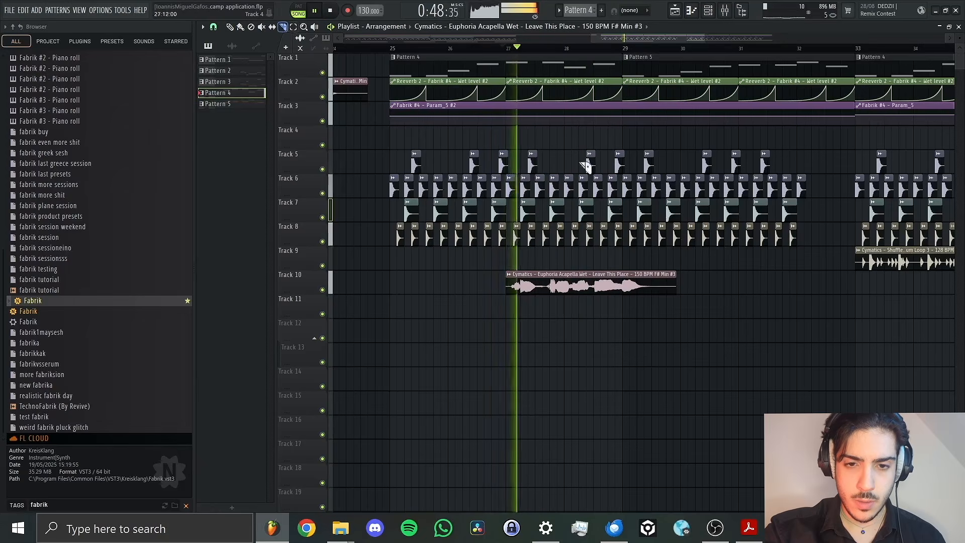
Slice the vocal clip late in bar 28, shorten the first piece to three beats, and move the second piece to 28:05.
{"action": "left_click", "coordinate": [608, 282]}
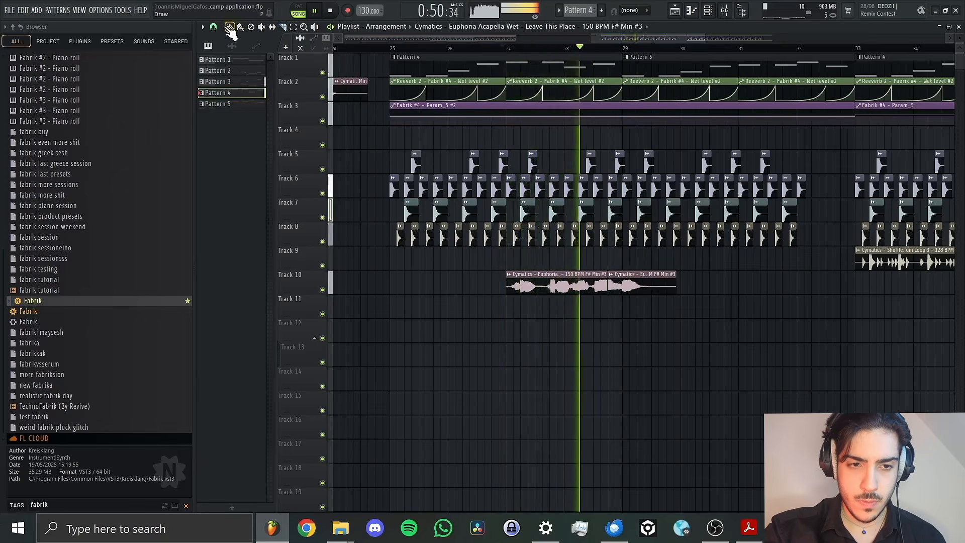
{"action": "left_click_drag", "start_coordinate": [606, 286], "coordinate": [549, 286]}
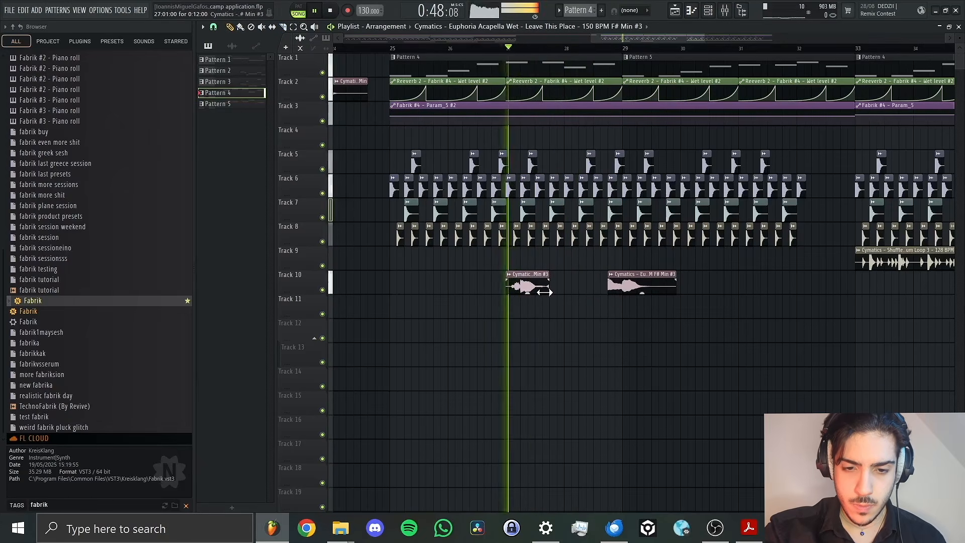
{"action": "left_click_drag", "start_coordinate": [636, 288], "coordinate": [604, 288]}
{"action": "key", "text": "space"}
{"action": "key", "text": "space"}
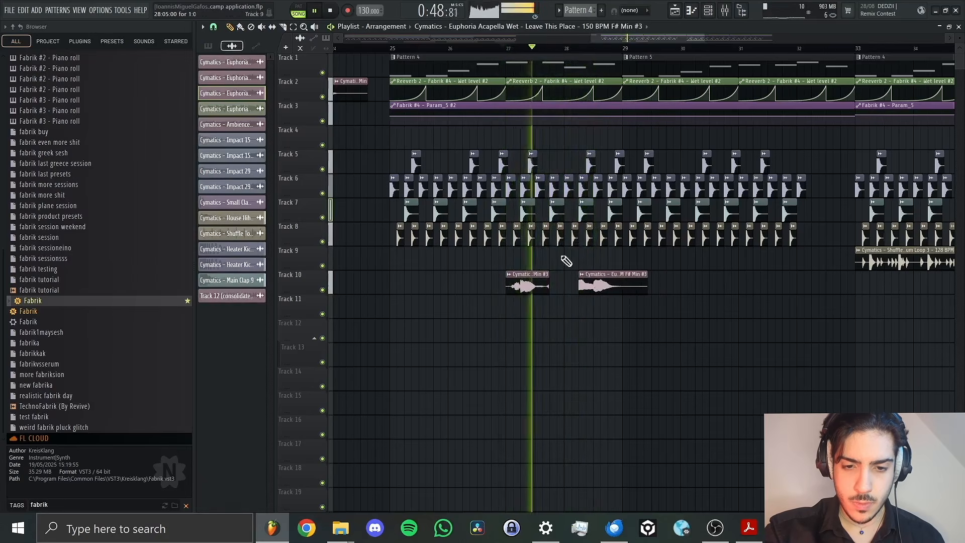
Slice the second vocal piece at about 28:09, rearrange the chops, and repeat the chop pattern on Track 10 across bars 25 to 40.
{"action": "left_click", "coordinate": [282, 27]}
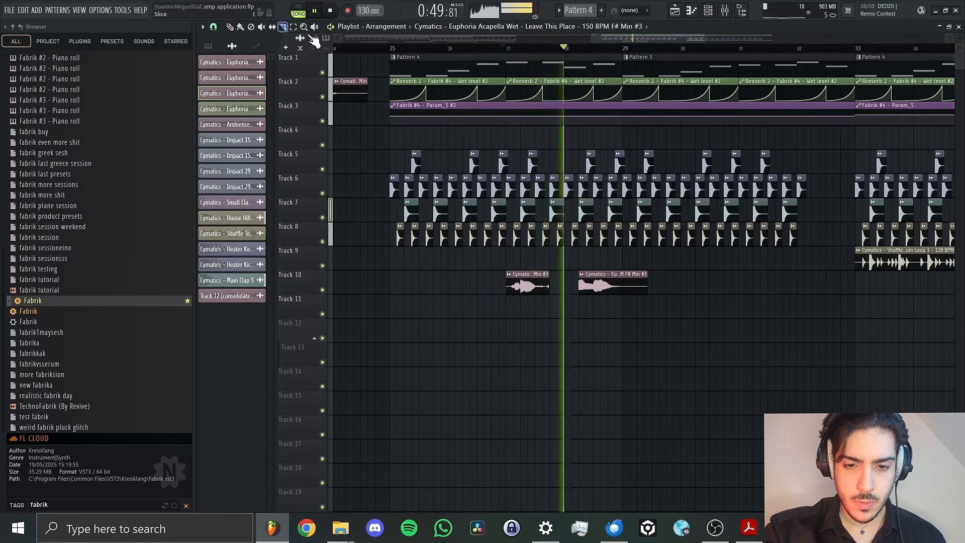
{"action": "left_click", "coordinate": [602, 297]}
{"action": "key", "text": "space"}
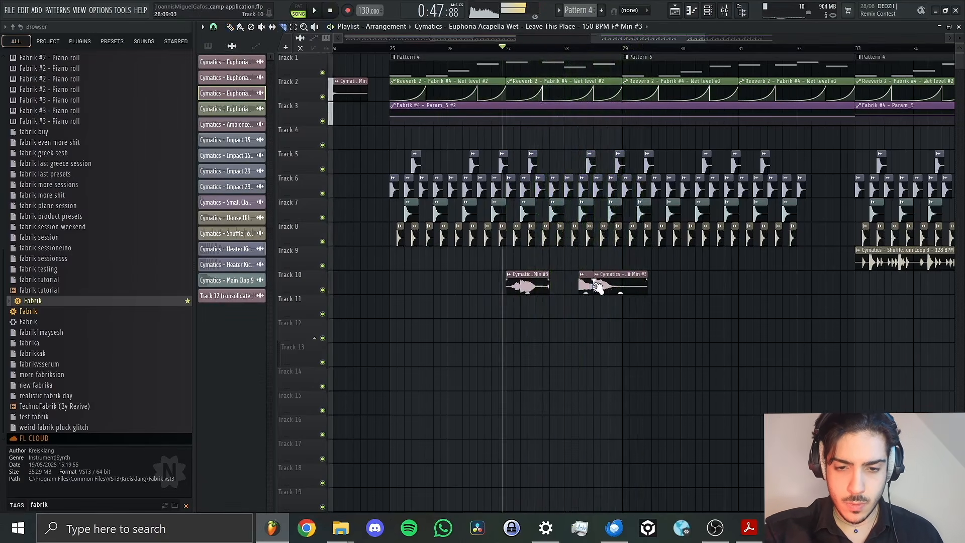
{"action": "key", "text": "space"}
{"action": "left_click", "coordinate": [230, 26]}
{"action": "mouse_move", "coordinate": [613, 288]}
{"action": "left_mouse_down"}
{"action": "mouse_move", "coordinate": [639, 286]}
{"action": "mouse_move", "coordinate": [625, 296]}
{"action": "left_mouse_up"}
{"action": "key", "text": "space"}
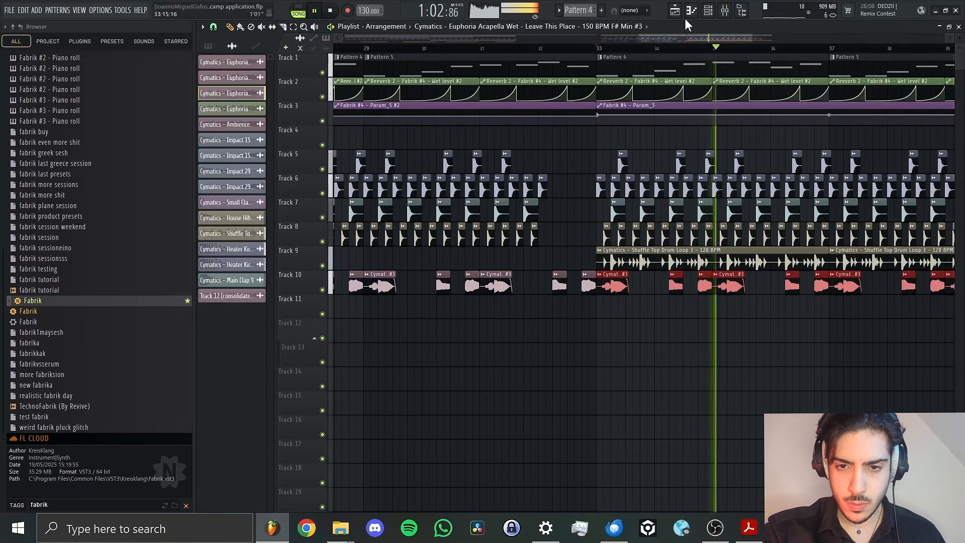
{"action": "left_click", "coordinate": [725, 10]}
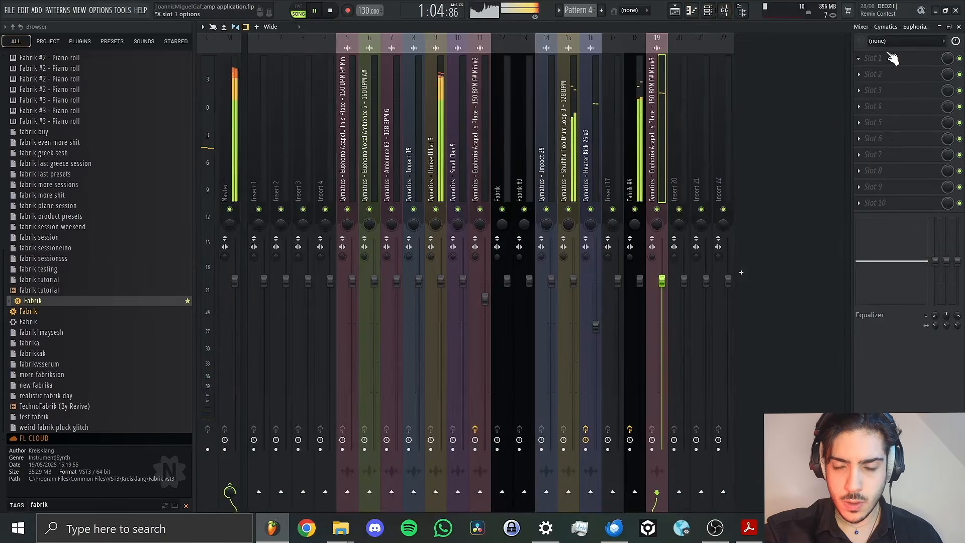
{"action": "key", "text": "space"}
{"action": "left_click", "coordinate": [676, 11]}
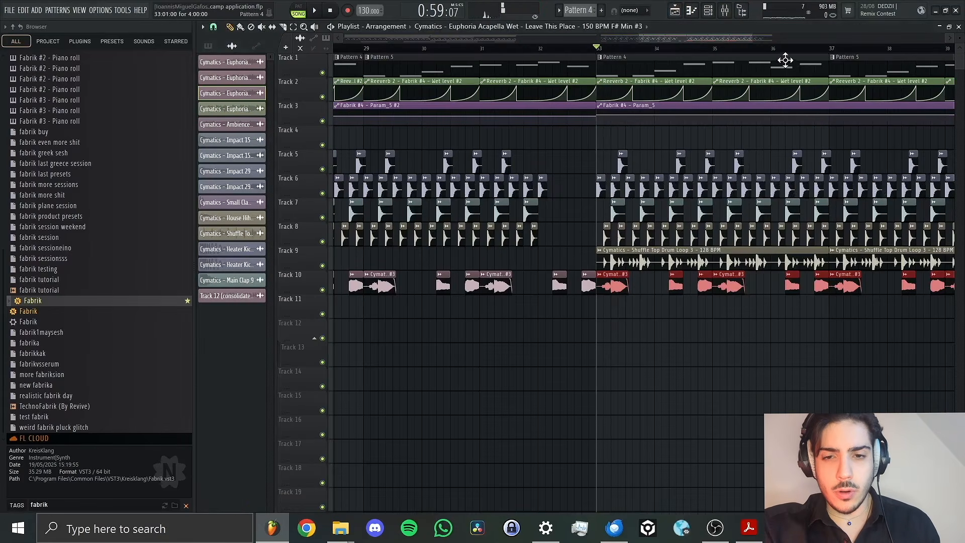
{"action": "left_click_drag", "start_coordinate": [754, 35], "coordinate": [708, 55]}
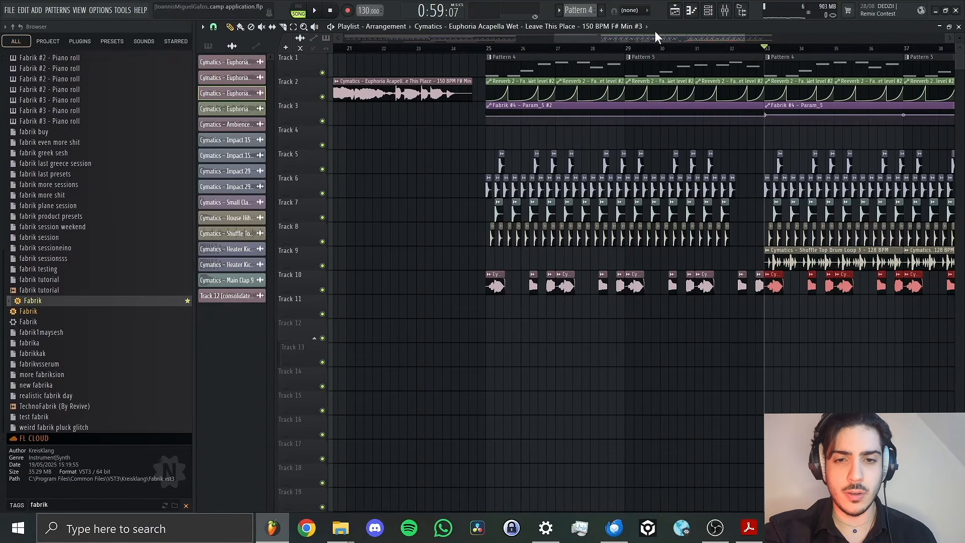
{"action": "left_click_drag", "start_coordinate": [656, 31], "coordinate": [693, 44]}
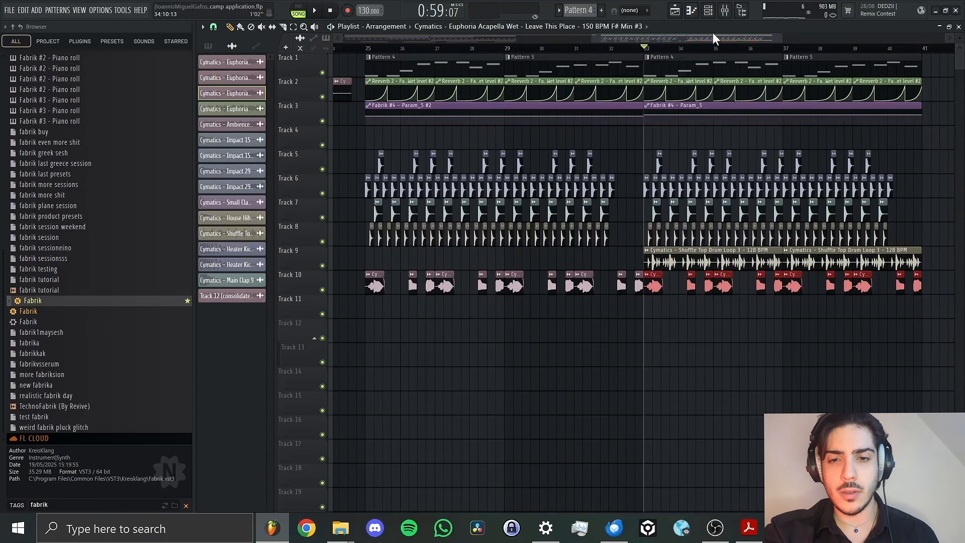
{"action": "mouse_move", "coordinate": [674, 38]}
{"action": "left_mouse_down"}
{"action": "mouse_move", "coordinate": [683, 38]}
{"action": "mouse_move", "coordinate": [678, 44]}
{"action": "left_mouse_up"}
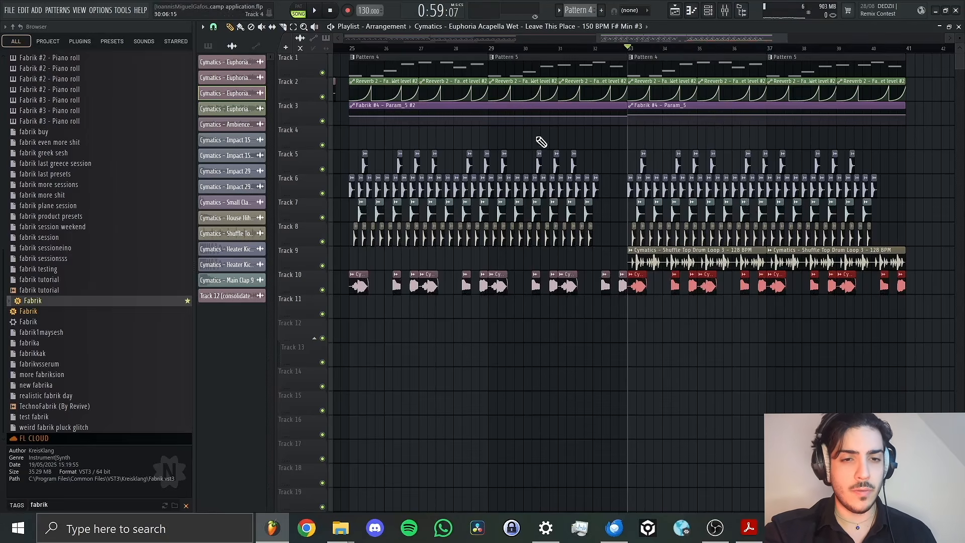
{"action": "double_click", "coordinate": [233, 18]}
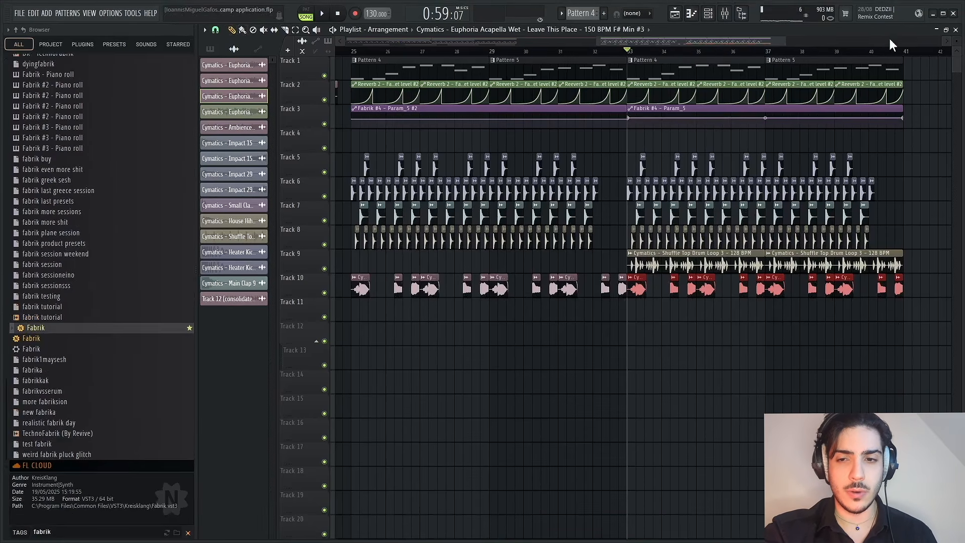
Set the playback position to bar 25 and add Fruity Parametric EQ 2 to the first effect slot of mixer track 19.
{"action": "left_click_drag", "start_coordinate": [672, 42], "coordinate": [631, 43]}
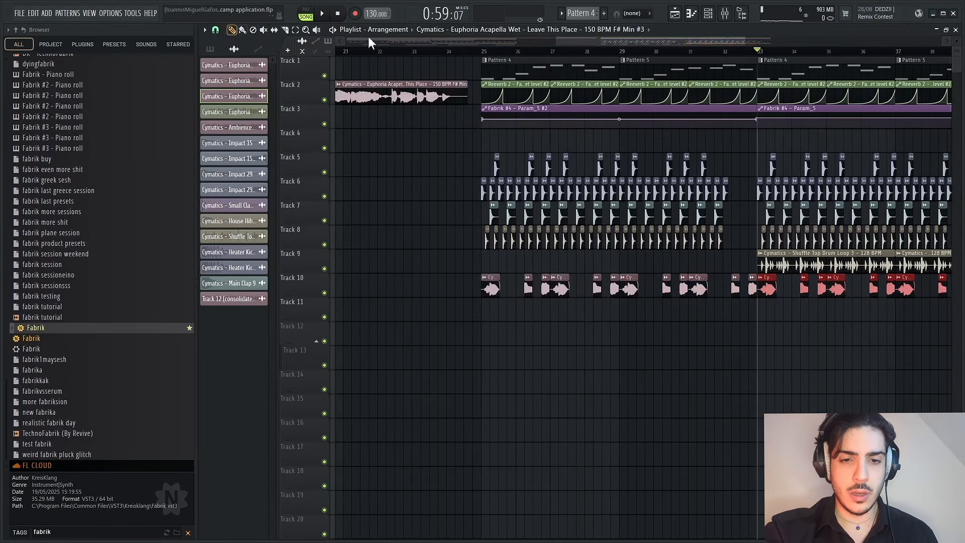
{"action": "scroll", "coordinate": [372, 41], "scroll_direction": "right", "scroll_amount": 2}
{"action": "left_click", "coordinate": [397, 52]}
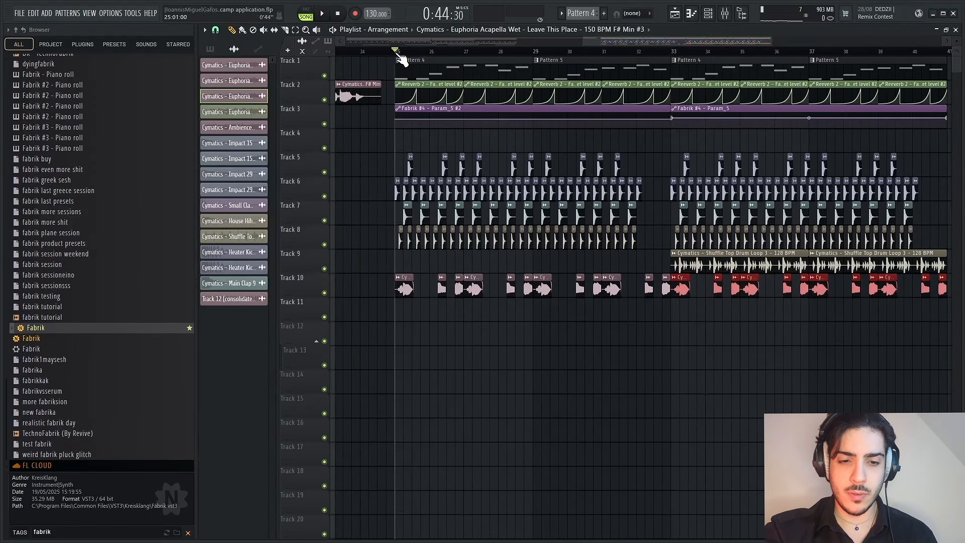
{"action": "left_click", "coordinate": [730, 13]}
{"action": "left_click", "coordinate": [863, 64]}
{"action": "mouse_move", "coordinate": [863, 74]}
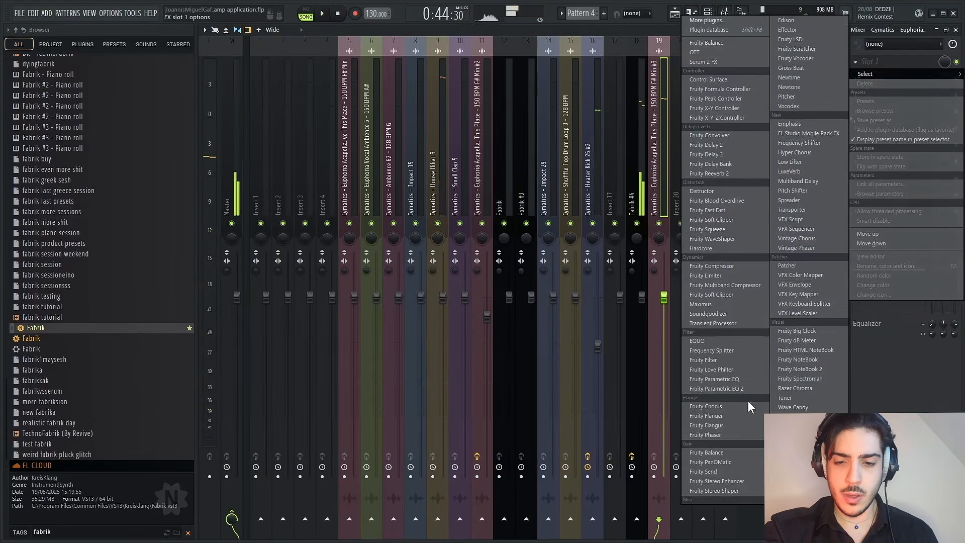
{"action": "left_click", "coordinate": [715, 388]}
{"action": "left_click", "coordinate": [522, 77]}
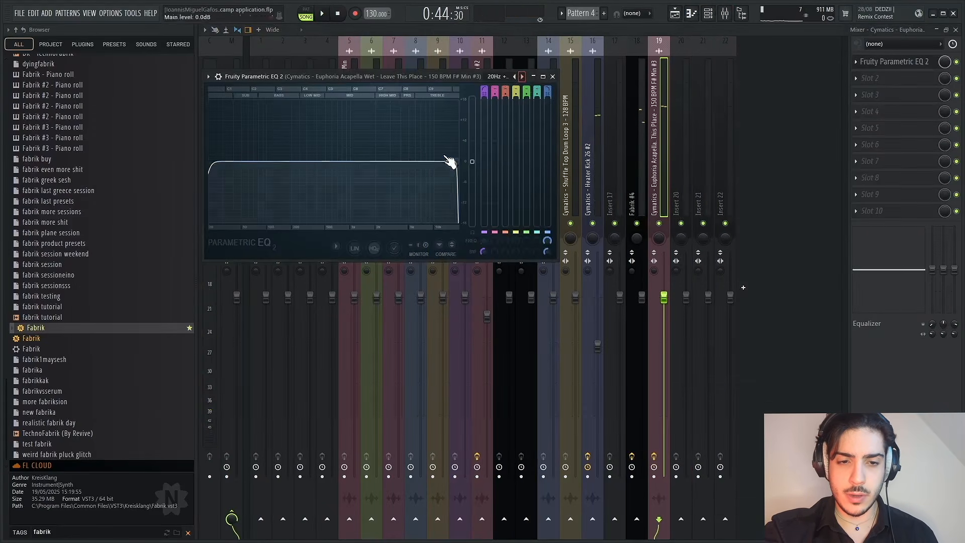
Roll off the vocal chops' highs and lows in the Parametric EQ with low-pass and high-pass curves during playback.
{"action": "left_click_drag", "start_coordinate": [448, 161], "coordinate": [436, 161]}
{"action": "key", "text": "space"}
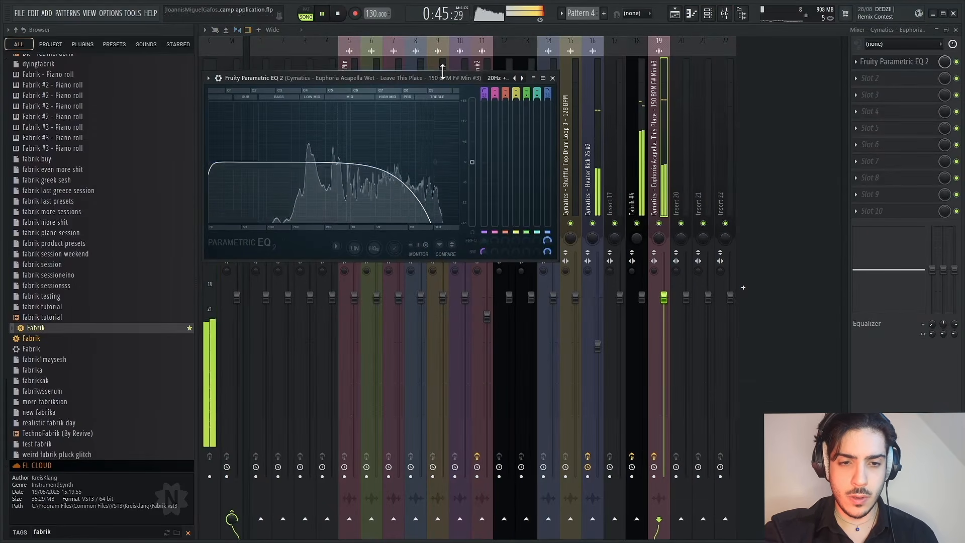
{"action": "left_click_drag", "start_coordinate": [433, 76], "coordinate": [502, 77]}
{"action": "left_click_drag", "start_coordinate": [291, 177], "coordinate": [402, 162]}
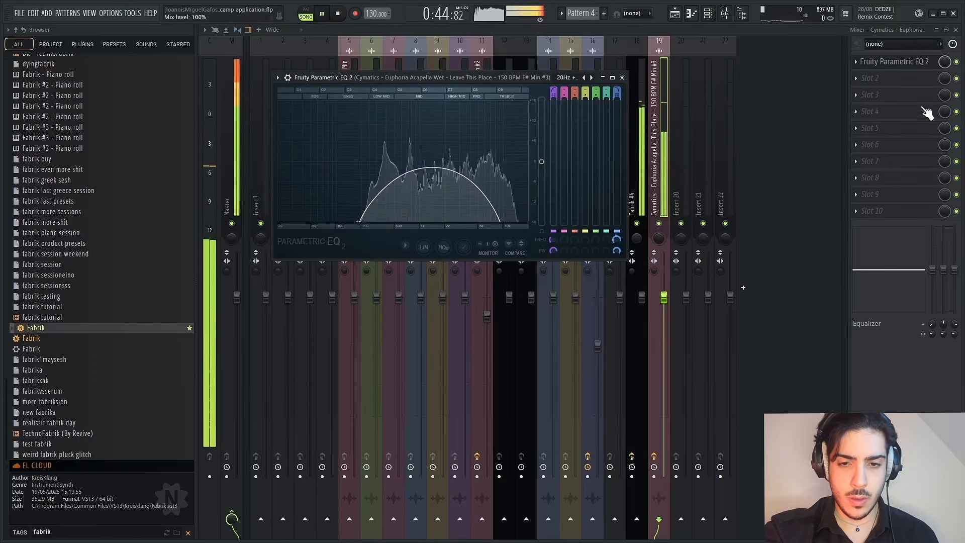
Add Fruity Fast Dist to the second effect slot of the vocal chops' mixer track and audition it.
{"action": "left_click", "coordinate": [869, 78]}
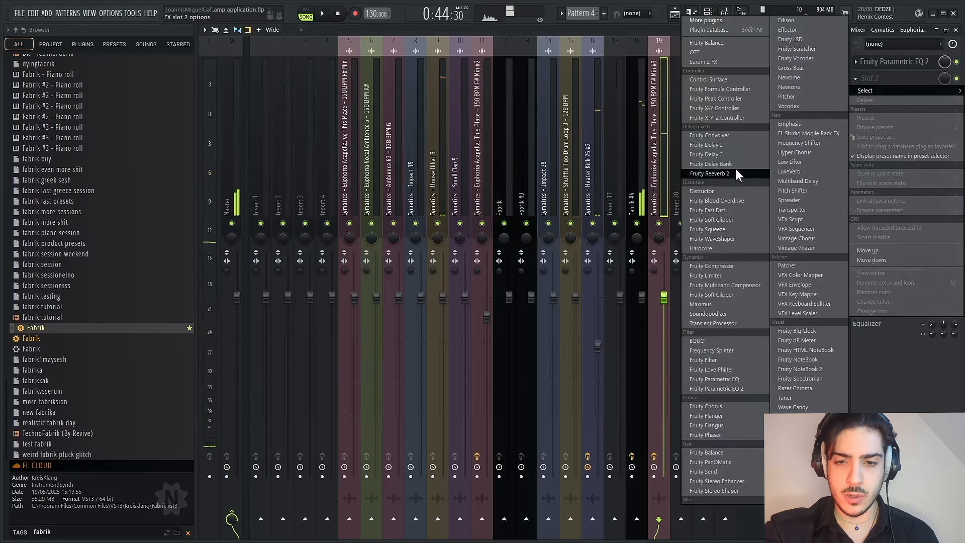
{"action": "left_click", "coordinate": [734, 210]}
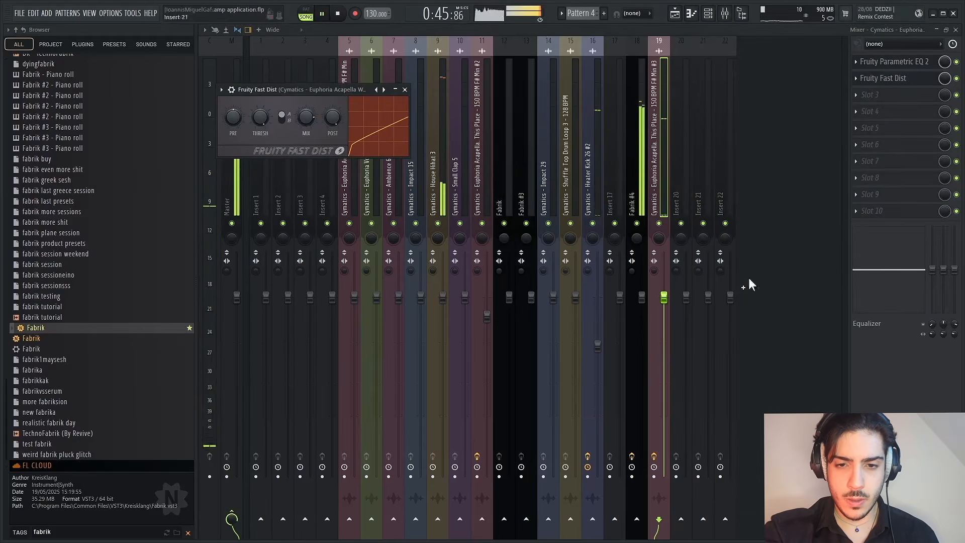
{"action": "left_click", "coordinate": [878, 96]}
{"action": "left_click", "coordinate": [888, 86]}
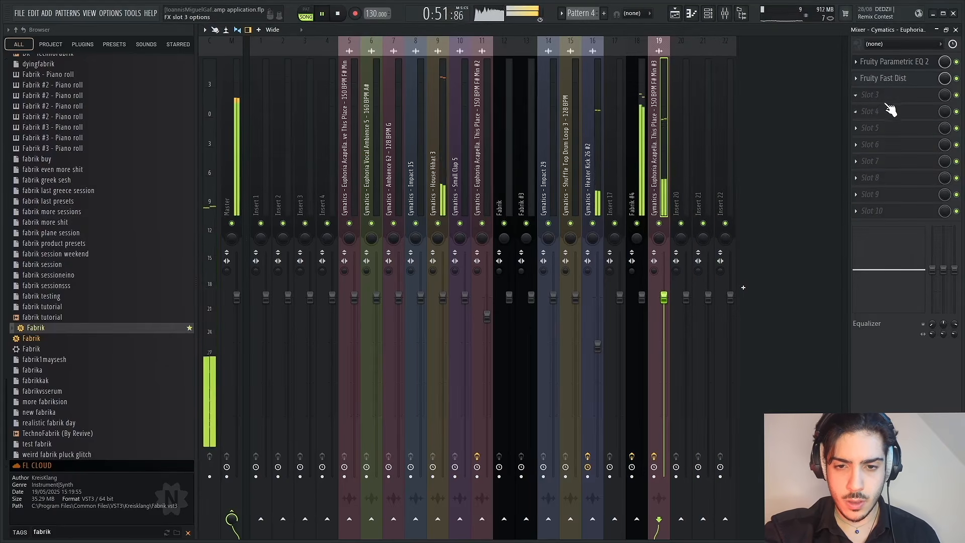
Add Fruity Reeverb 2 to the third effect slot of mixer track 19 and load its Small Studio preset.
{"action": "key", "text": "space"}
{"action": "left_click", "coordinate": [872, 96]}
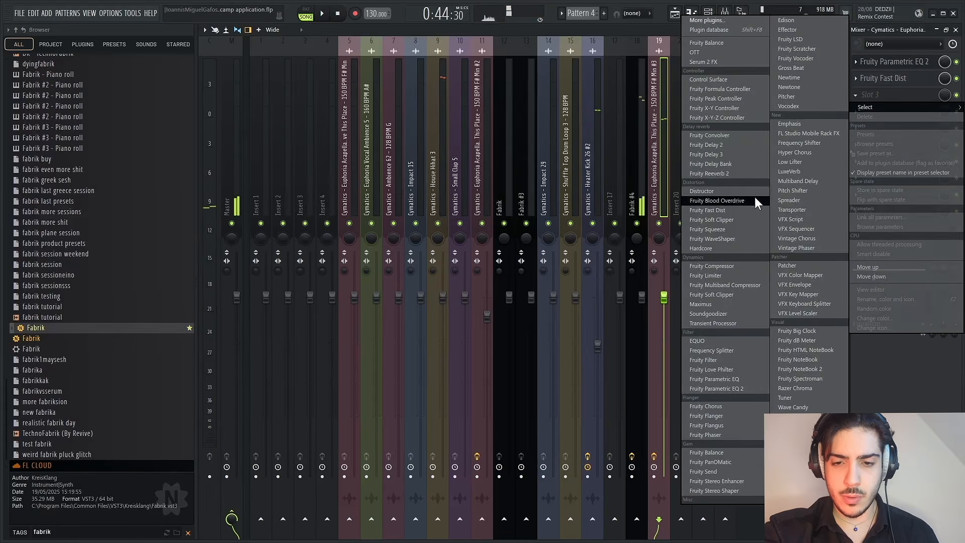
{"action": "left_click", "coordinate": [752, 174]}
{"action": "left_click", "coordinate": [234, 102]}
{"action": "mouse_move", "coordinate": [295, 143]}
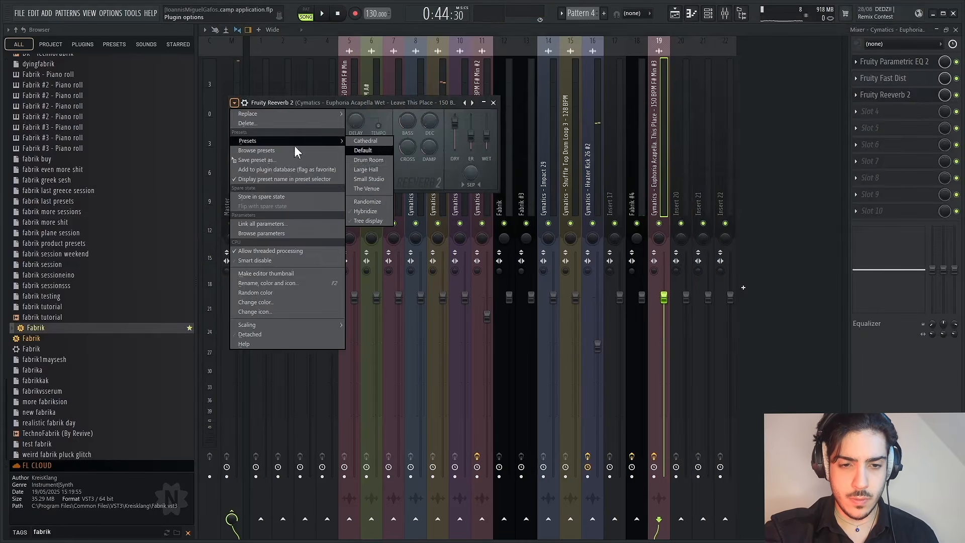
{"action": "left_click", "coordinate": [378, 179]}
Lower the vocal chops' volume on mixer track 19 to about -6 dB and check the level during playback.
{"action": "key", "text": "space"}
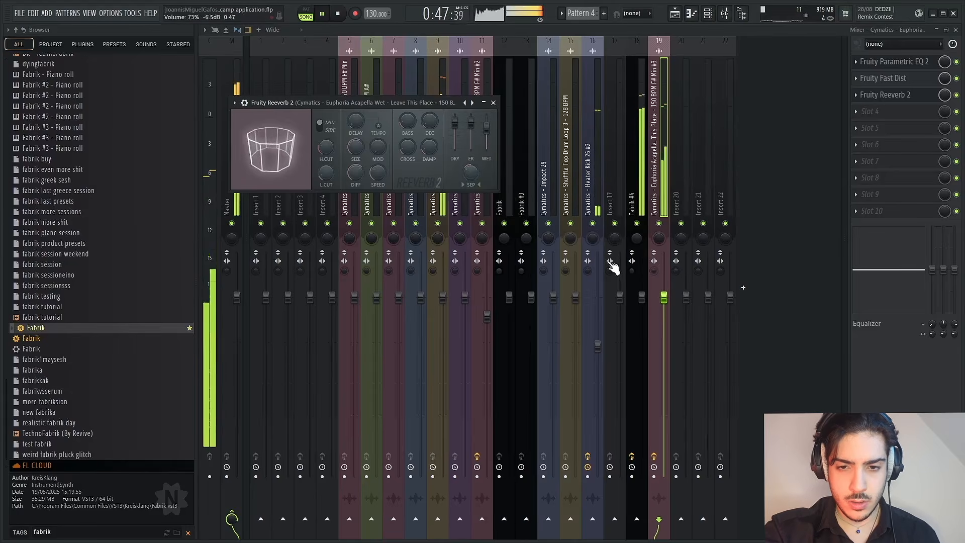
{"action": "left_click", "coordinate": [672, 309]}
{"action": "key", "text": "space"}
{"action": "left_click_drag", "start_coordinate": [664, 297], "coordinate": [664, 341]}
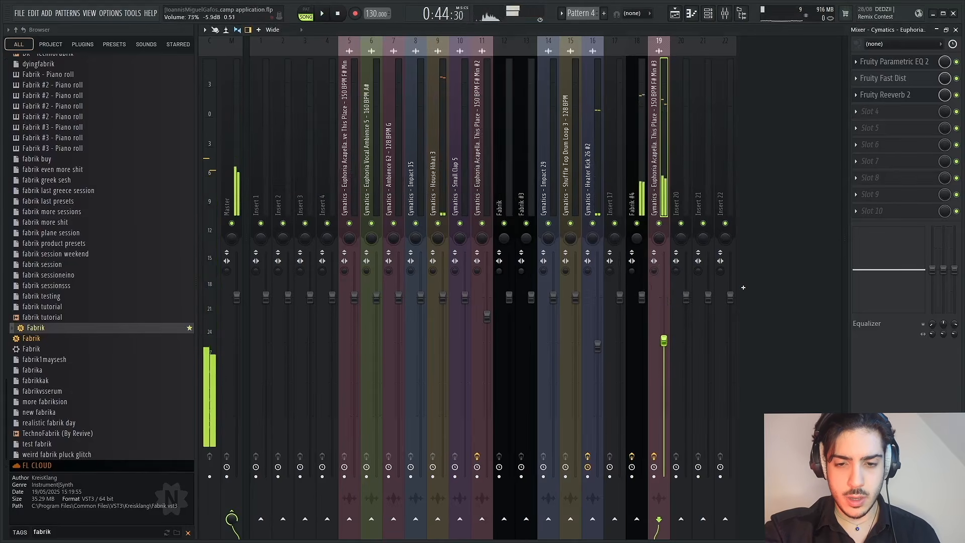
{"action": "key", "text": "space"}
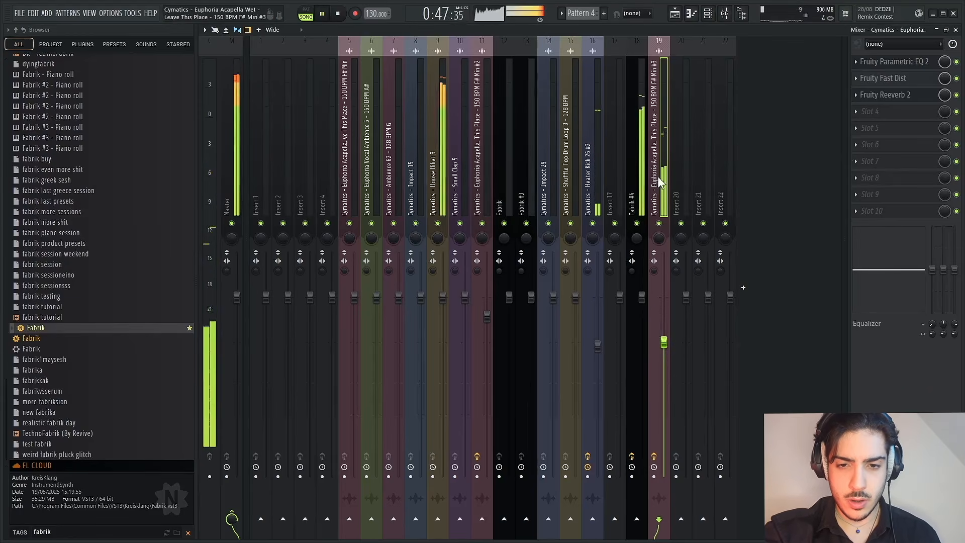
{"action": "key", "text": "space"}
Select the Fabrik #4 mixer track.
{"action": "left_click", "coordinate": [645, 164]}
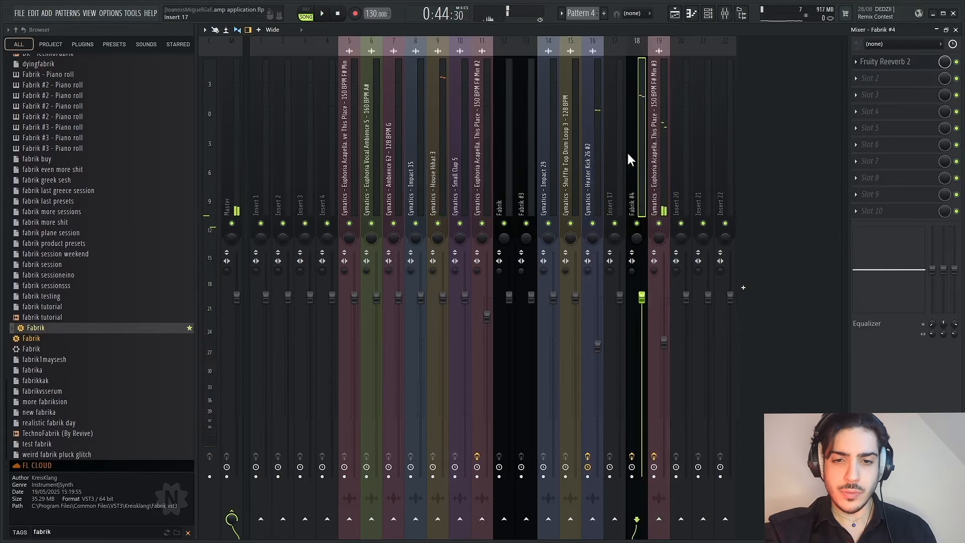
Open the Playlist and play back the existing section that starts at bar 25.
{"action": "left_click", "coordinate": [676, 16]}
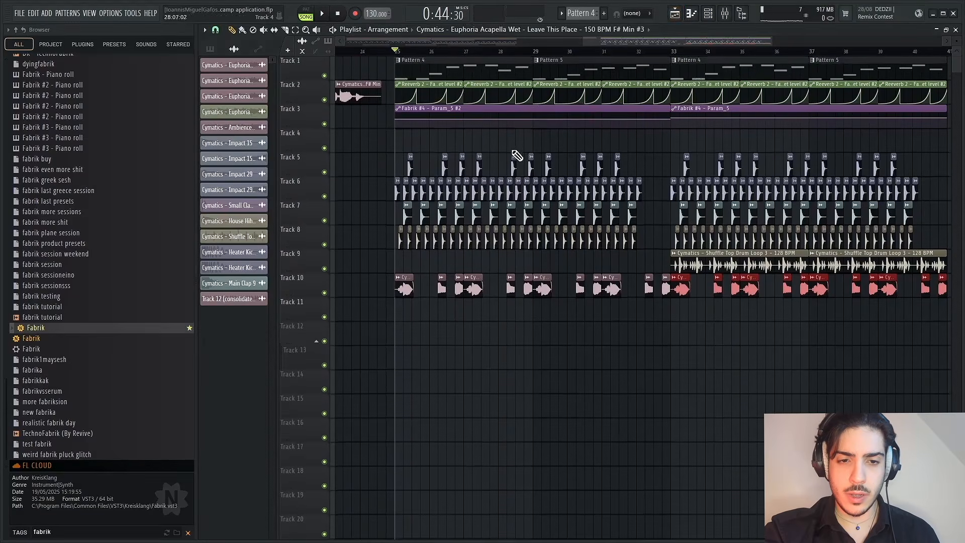
{"action": "key", "text": "space"}
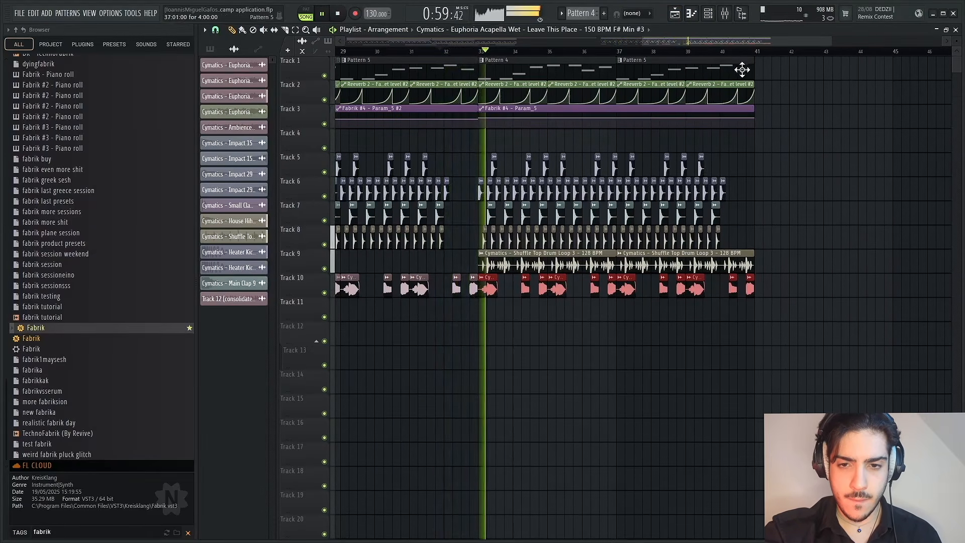
{"action": "left_click_drag", "start_coordinate": [740, 42], "coordinate": [703, 44]}
{"action": "key", "text": "space"}
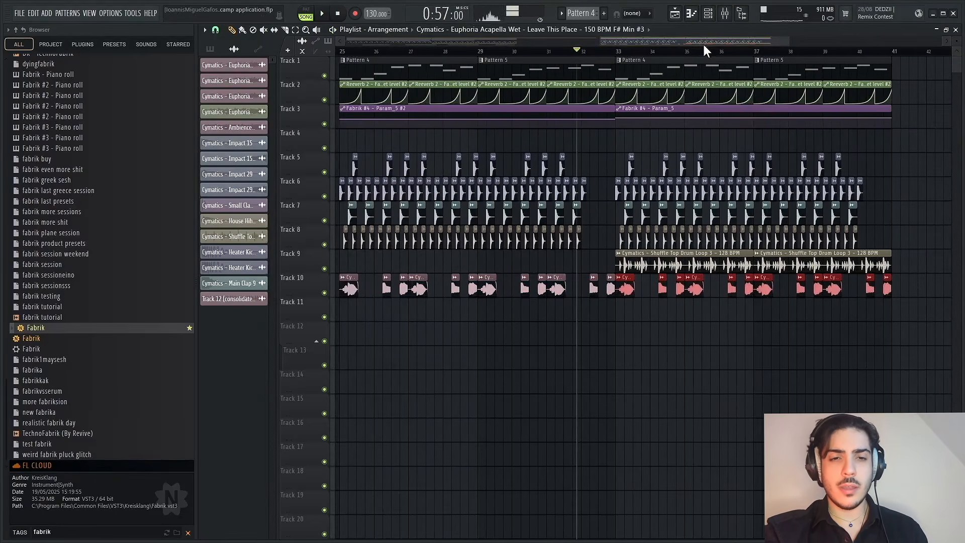
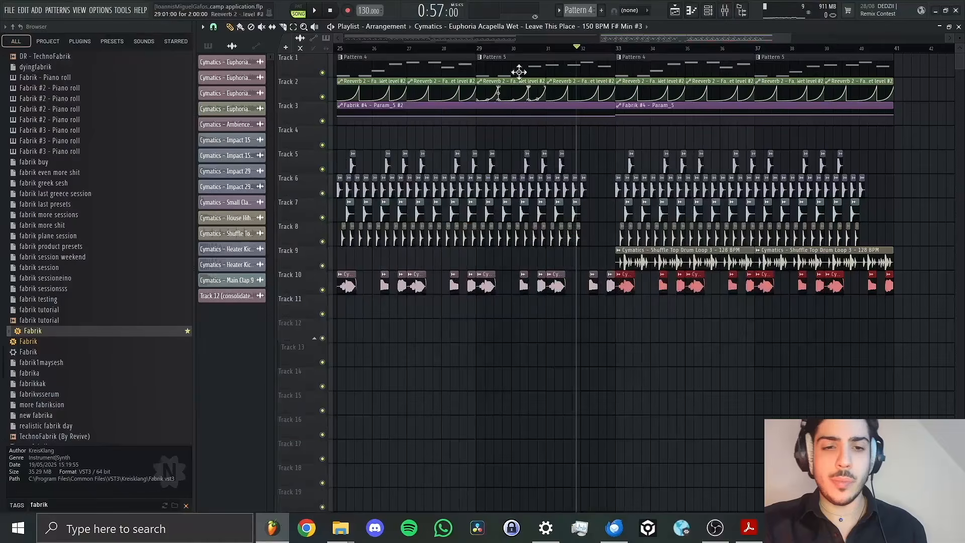
Place two consecutive Pattern 4 clips on Track 1, starting at bars 17 and 21.
{"action": "left_click_drag", "start_coordinate": [677, 38], "coordinate": [551, 72]}
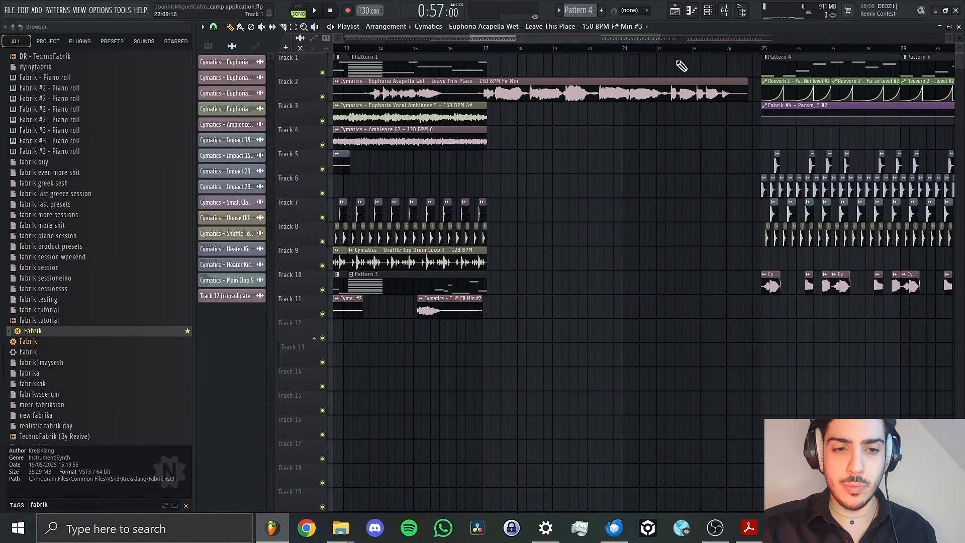
{"action": "left_click_drag", "start_coordinate": [628, 38], "coordinate": [584, 73]}
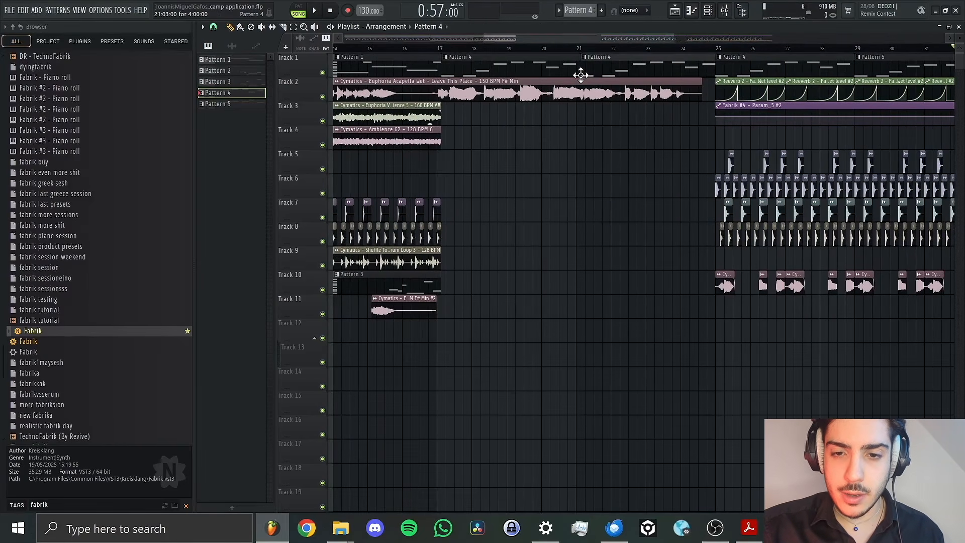
Shift all clips of the bar 25 section, including the first kick, slightly later to line up with the end of the preceding Pattern 4 clip.
{"action": "left_click_drag", "start_coordinate": [702, 37], "coordinate": [410, 42]}
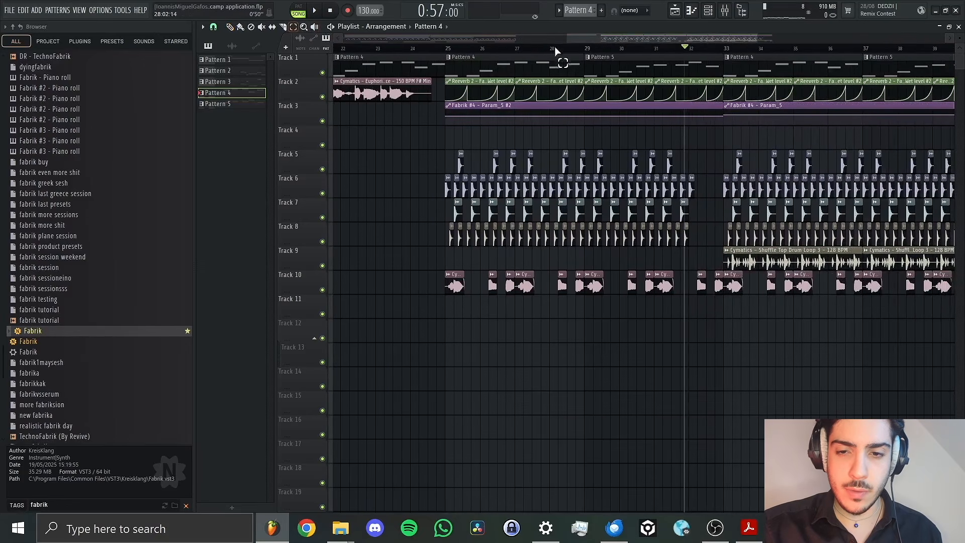
{"action": "left_click_drag", "start_coordinate": [452, 69], "coordinate": [941, 318]}
{"action": "left_click_drag", "start_coordinate": [734, 39], "coordinate": [693, 39]}
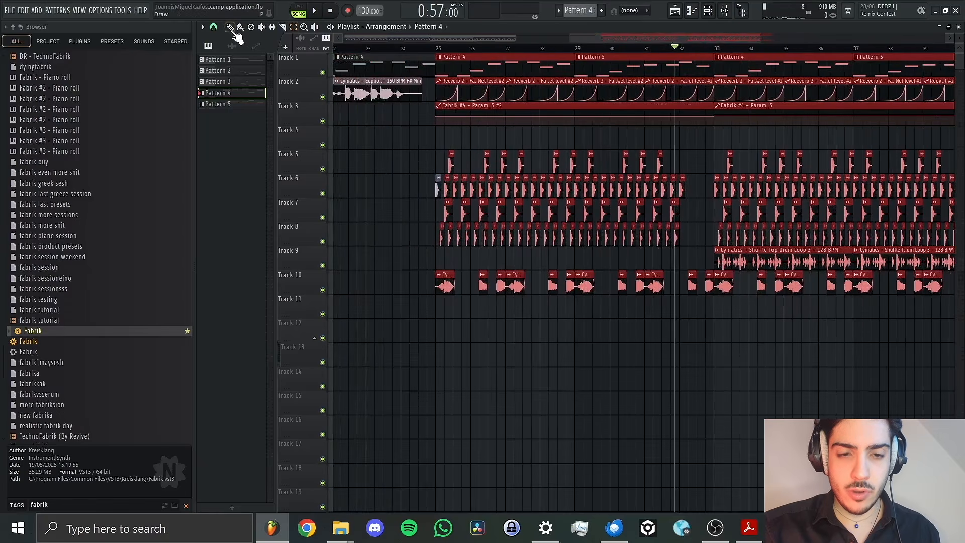
{"action": "left_click_drag", "start_coordinate": [497, 75], "coordinate": [485, 83]}
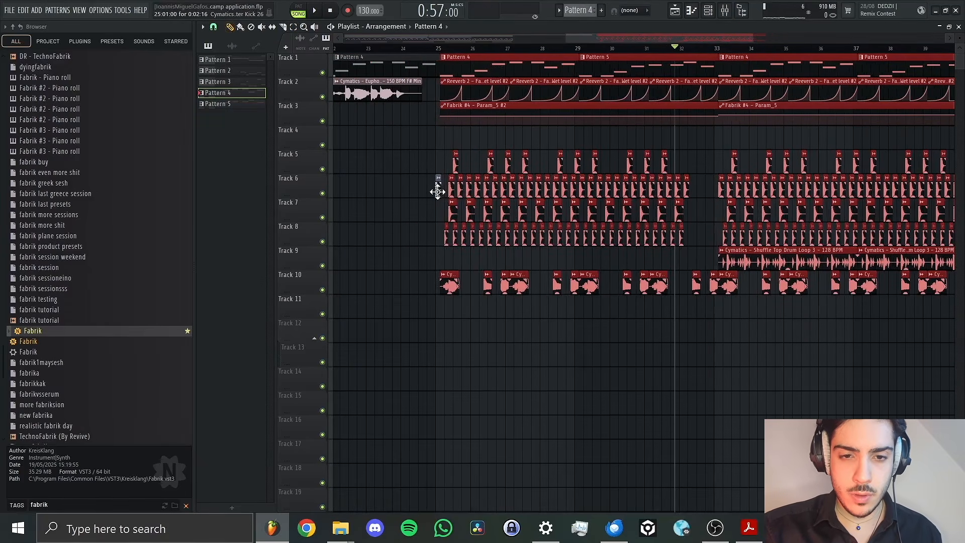
{"action": "left_click_drag", "start_coordinate": [438, 192], "coordinate": [442, 192]}
Place another Euphoria Vocal Ambience 5 clip on Track 3 from bar 17, directly after the existing one.
{"action": "left_click_drag", "start_coordinate": [636, 38], "coordinate": [414, 40]}
{"action": "left_click", "coordinate": [561, 121]}
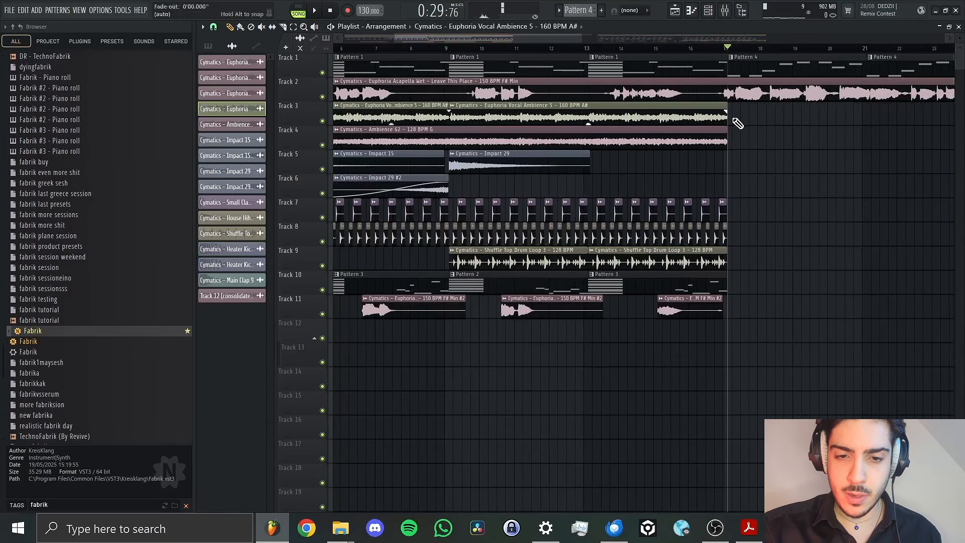
{"action": "left_click", "coordinate": [729, 117]}
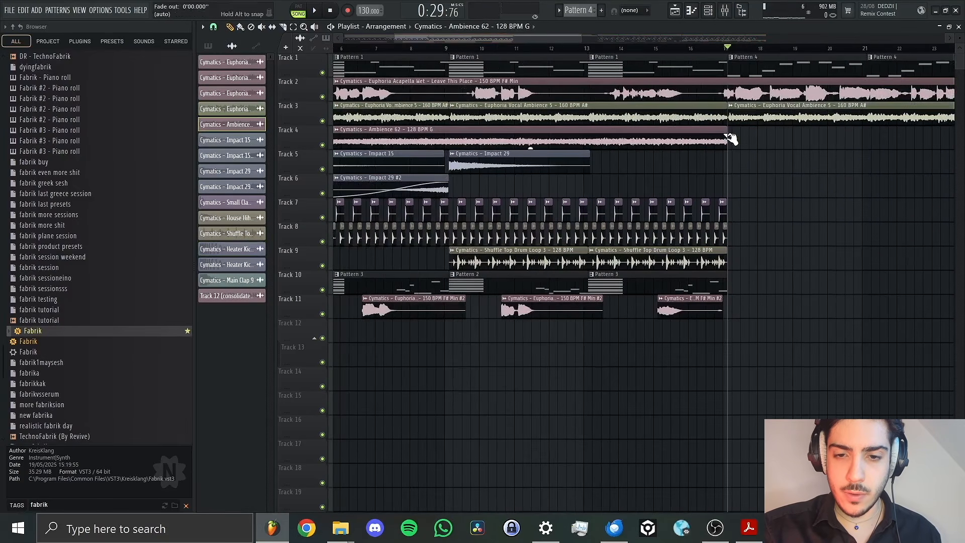
Add an Ambience 62 clip on Track 4 starting at bar 17 and trim its end to bar 25.
{"action": "left_click_drag", "start_coordinate": [540, 35], "coordinate": [586, 35]}
{"action": "left_click", "coordinate": [594, 141]}
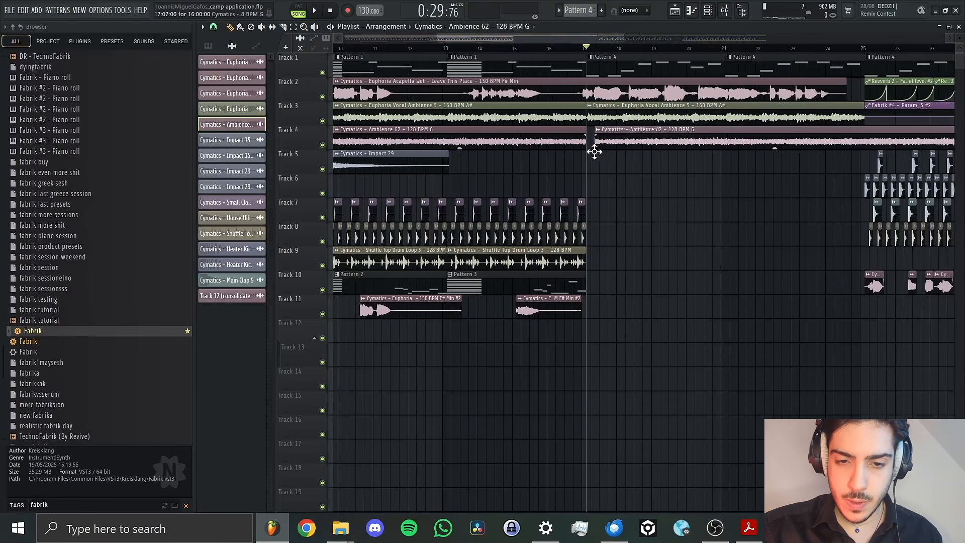
{"action": "left_click_drag", "start_coordinate": [616, 130], "coordinate": [613, 125]}
{"action": "left_click_drag", "start_coordinate": [611, 38], "coordinate": [734, 37]}
{"action": "left_click_drag", "start_coordinate": [717, 144], "coordinate": [570, 155]}
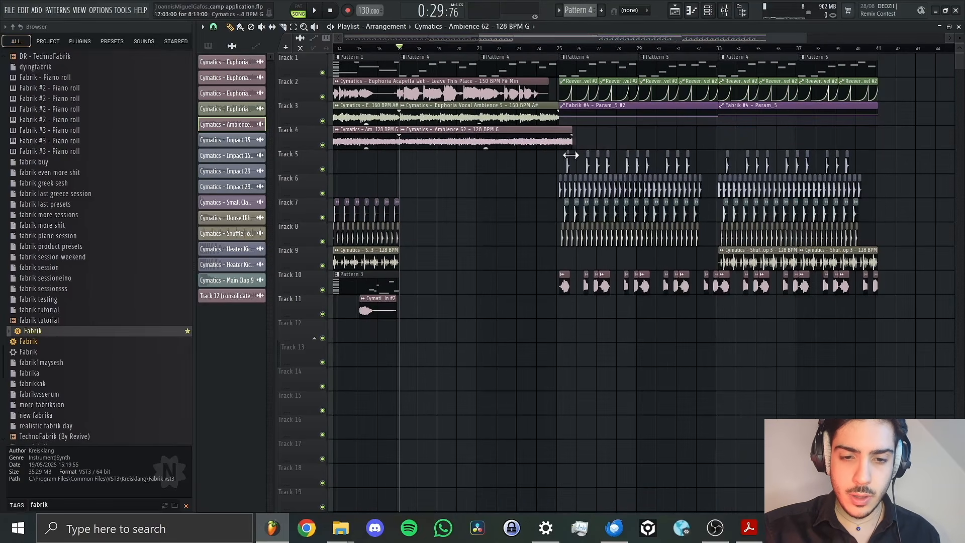
Duplicate the clap, hi-hat and Shuffle Top Drum Loop clips of bars 9 to 17 on Tracks 7 to 9 into bars 17 to 25.
{"action": "scroll", "coordinate": [558, 157], "scroll_direction": "left", "scroll_amount": 5}
{"action": "left_click_drag", "start_coordinate": [671, 199], "coordinate": [500, 254]}
{"action": "key", "text": "ctrl+b"}
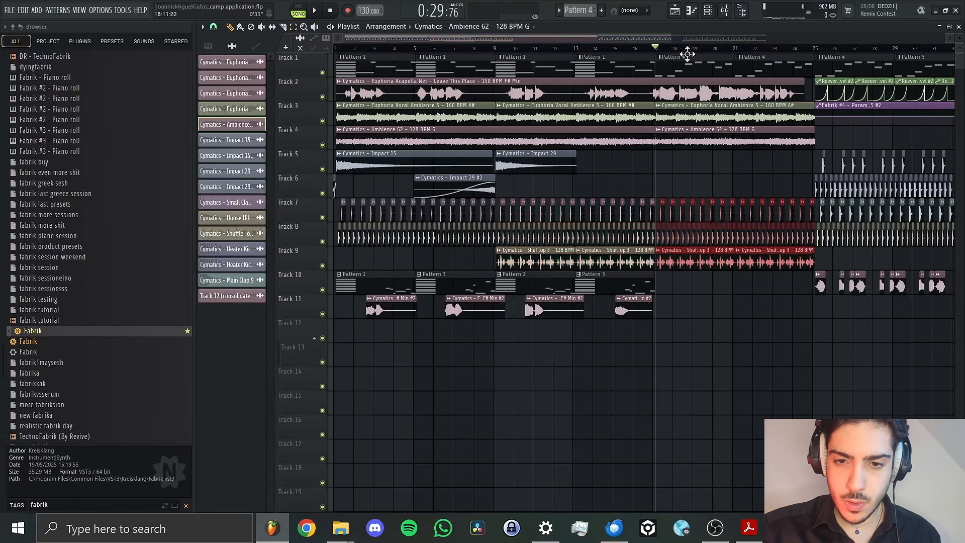
Play back the new section from bar 17 and look over the arrangement up to its end.
{"action": "key", "text": "space"}
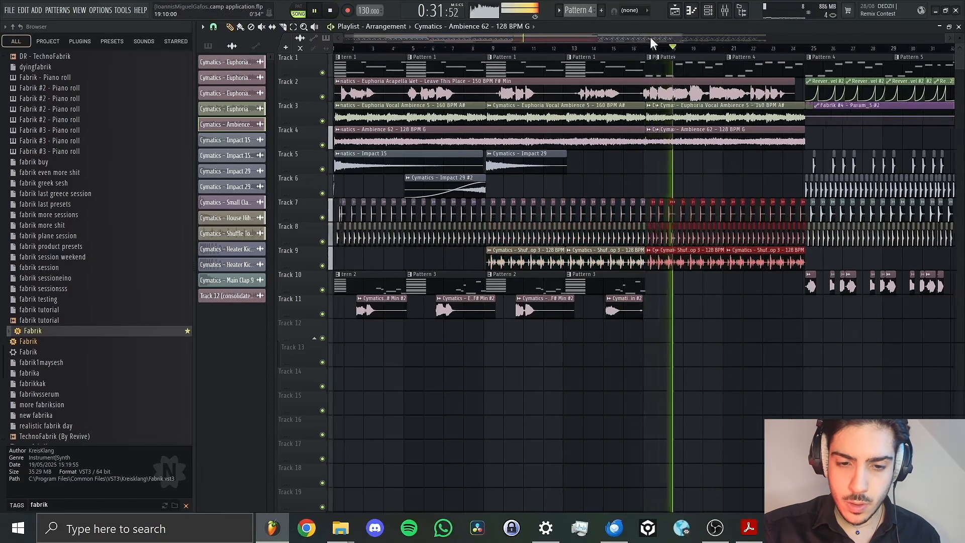
{"action": "scroll", "coordinate": [650, 37], "scroll_direction": "right", "scroll_amount": 3}
{"action": "scroll", "coordinate": [586, 244], "scroll_direction": "down", "scroll_amount": 1}
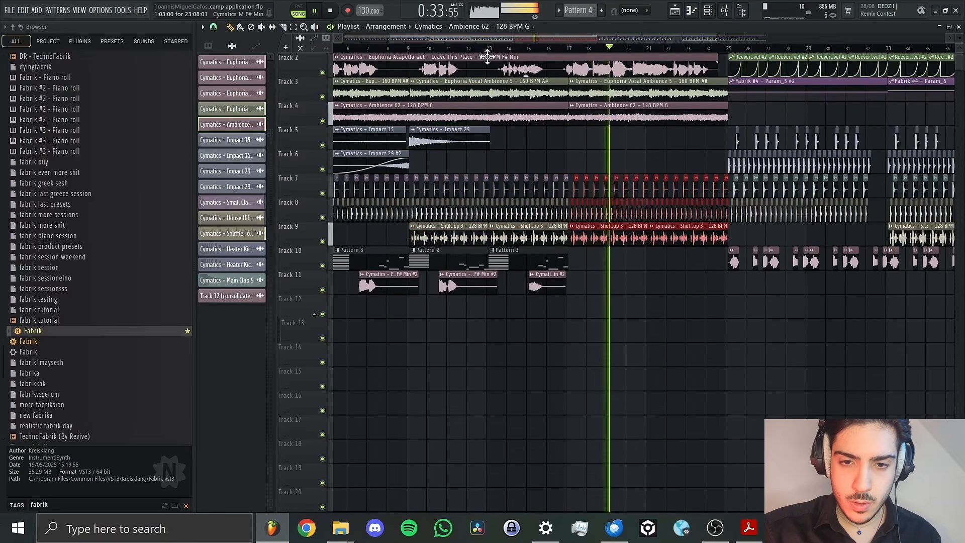
{"action": "scroll", "coordinate": [686, 38], "scroll_direction": "right", "scroll_amount": 5}
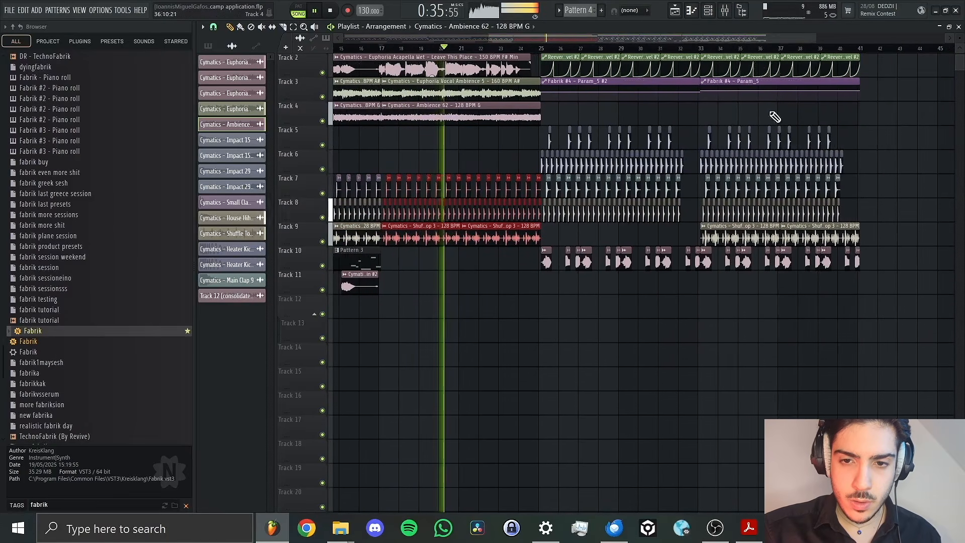
{"action": "scroll", "coordinate": [734, 136], "scroll_direction": "up", "scroll_amount": 1}
{"action": "scroll", "coordinate": [734, 135], "scroll_direction": "right", "scroll_amount": 1}
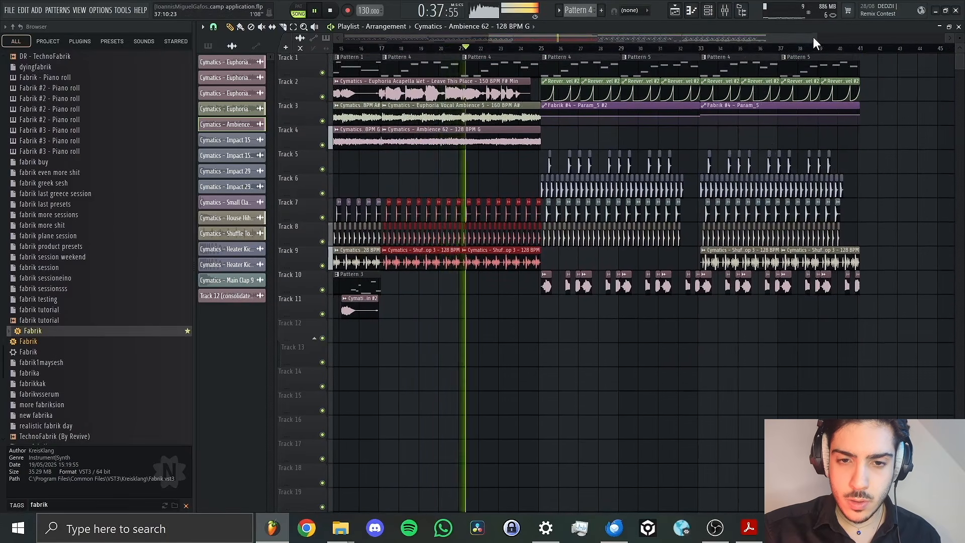
Slice the ambience and drum loop clips shortly after bar 24 and delete their remainders and the drum hits before bar 25.
{"action": "left_click_drag", "start_coordinate": [813, 38], "coordinate": [635, 35]}
{"action": "left_click", "coordinate": [284, 26]}
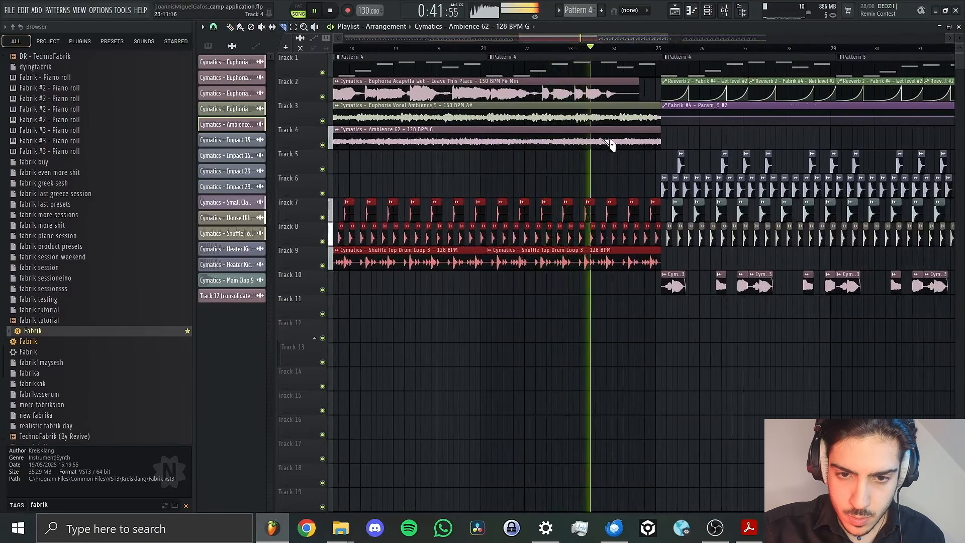
{"action": "key", "text": "space"}
{"action": "mouse_move", "coordinate": [626, 110]}
{"action": "left_mouse_down"}
{"action": "mouse_move", "coordinate": [626, 142]}
{"action": "mouse_move", "coordinate": [636, 119]}
{"action": "left_mouse_up"}
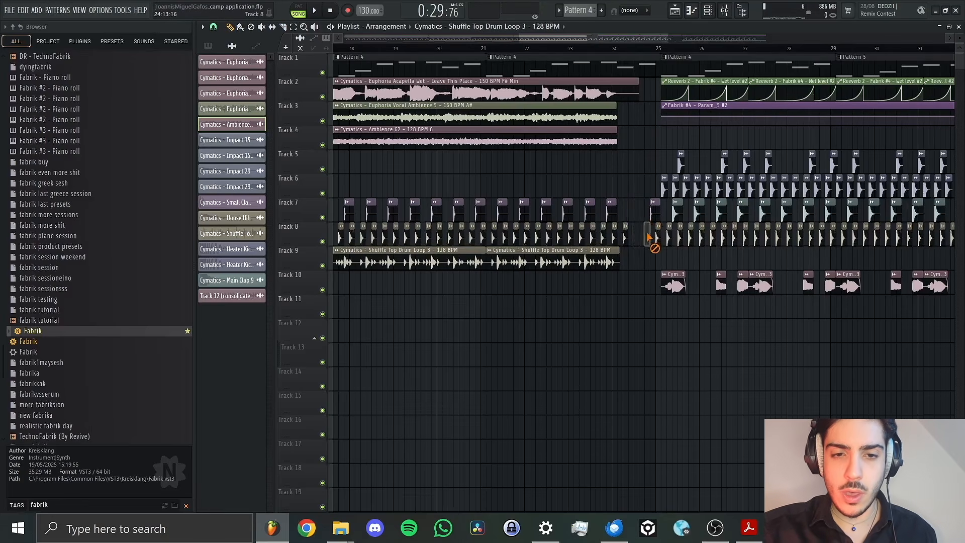
Select the time range from bar 17 to bar 25 in the Playlist.
{"action": "scroll", "coordinate": [444, 94], "scroll_direction": "left", "scroll_amount": 3}
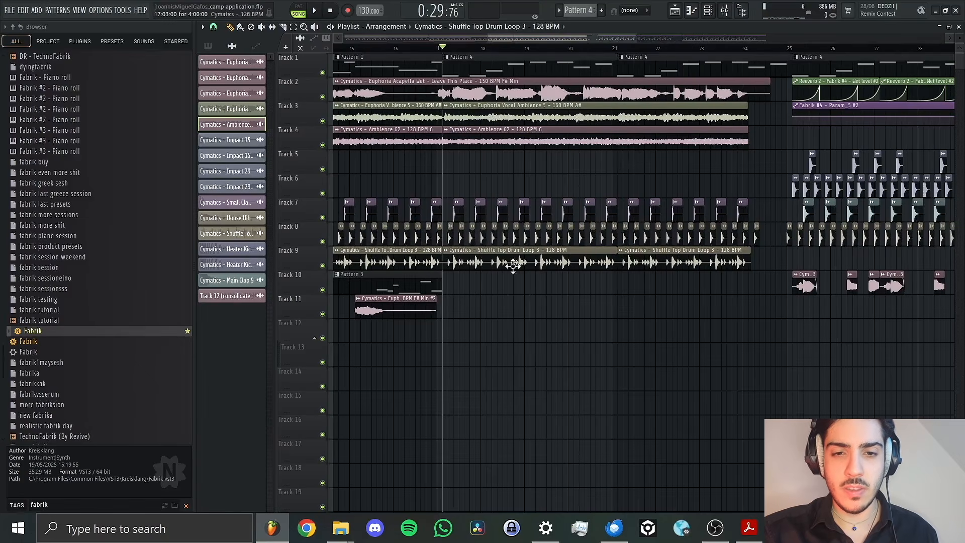
{"action": "scroll", "coordinate": [597, 42], "scroll_direction": "right", "scroll_amount": 1}
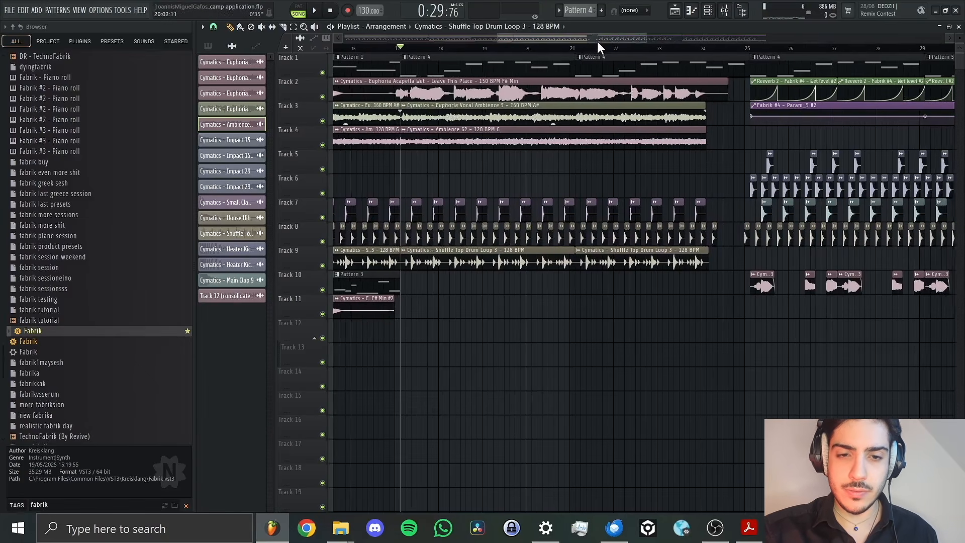
{"action": "left_click_drag", "start_coordinate": [645, 39], "coordinate": [613, 40]}
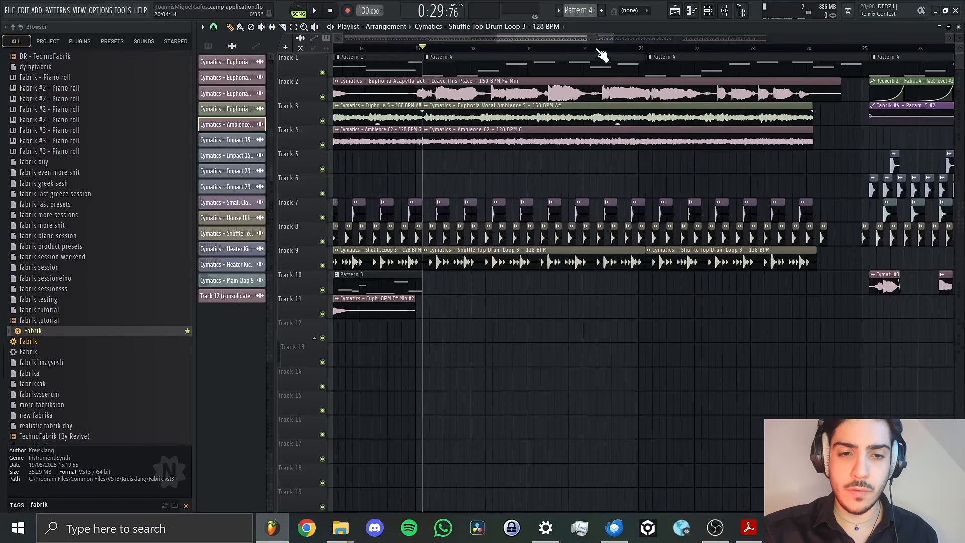
{"action": "left_click_drag", "start_coordinate": [423, 50], "coordinate": [827, 65]}
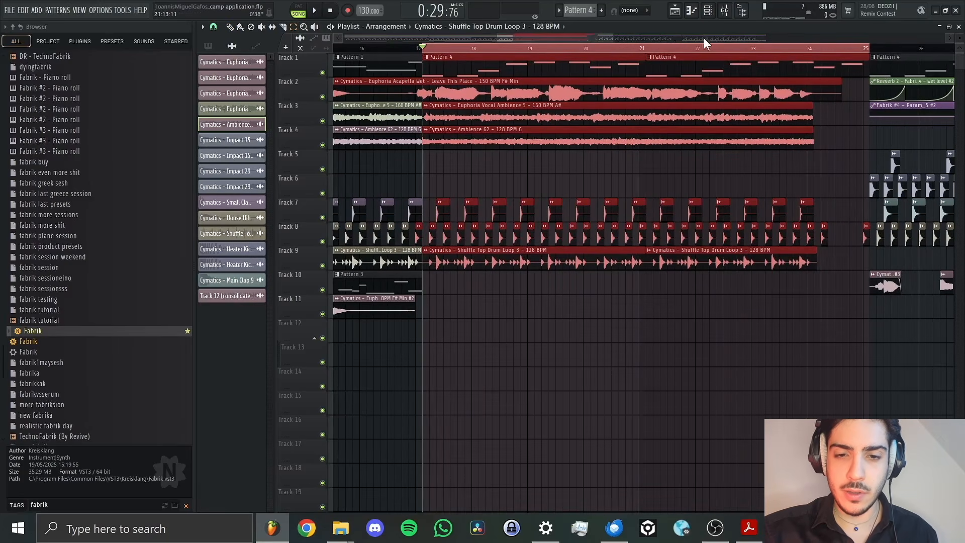
Add Fruity Parametric EQ 2 to slot 2 of the Fabrik #4 mixer track and load its 40Hz + 18kHz cut preset.
{"action": "left_click", "coordinate": [726, 11]}
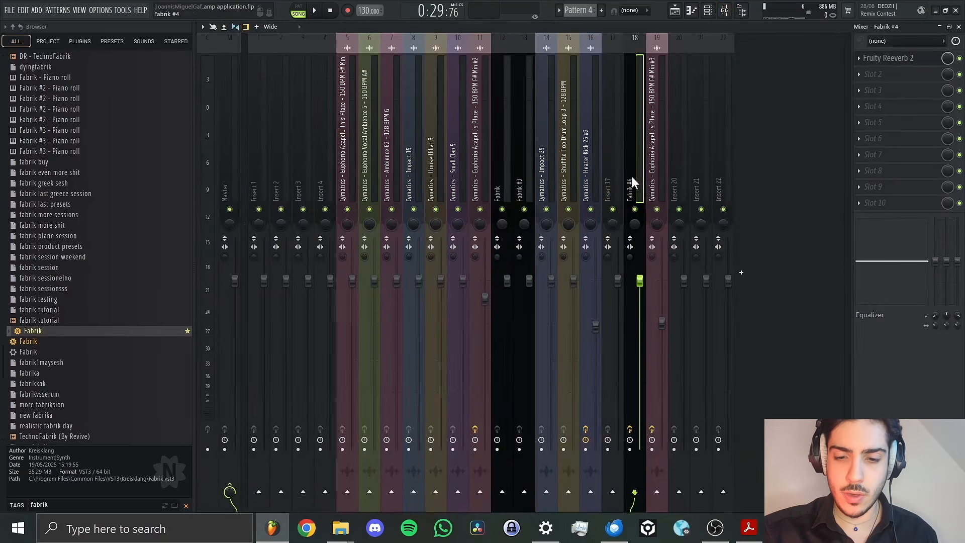
{"action": "left_click", "coordinate": [875, 74]}
{"action": "left_click", "coordinate": [739, 389]}
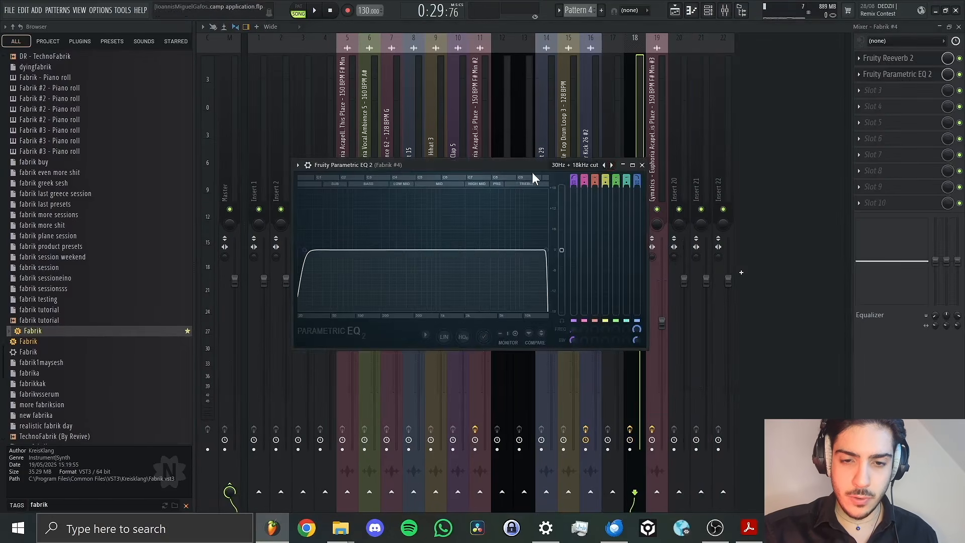
{"action": "left_click", "coordinate": [604, 165]}
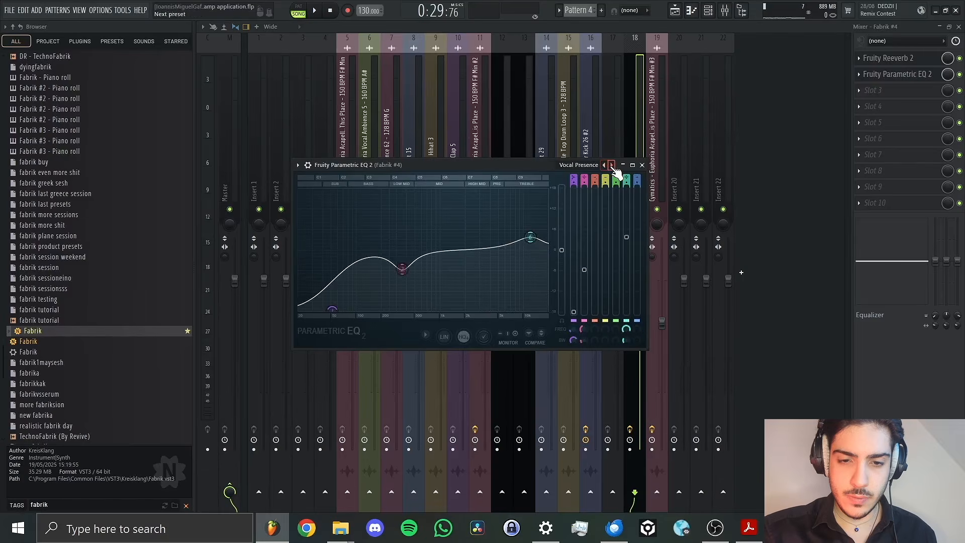
{"action": "left_click", "coordinate": [612, 165]}
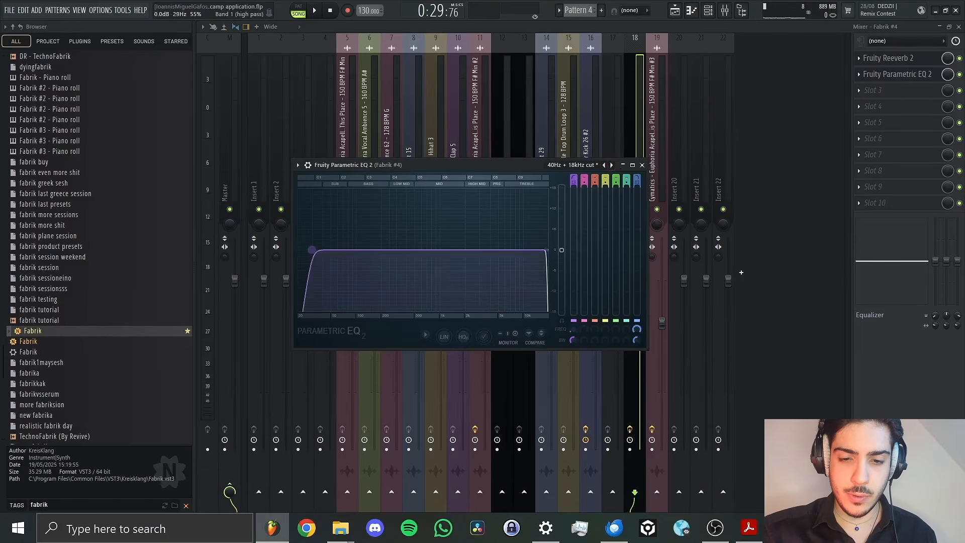
Raise the EQ's band 7 frequency to 20000 Hz, create an automation clip for it and lower its starting point for a rising sweep.
{"action": "left_click_drag", "start_coordinate": [637, 331], "coordinate": [636, 348]}
{"action": "right_click", "coordinate": [638, 330]}
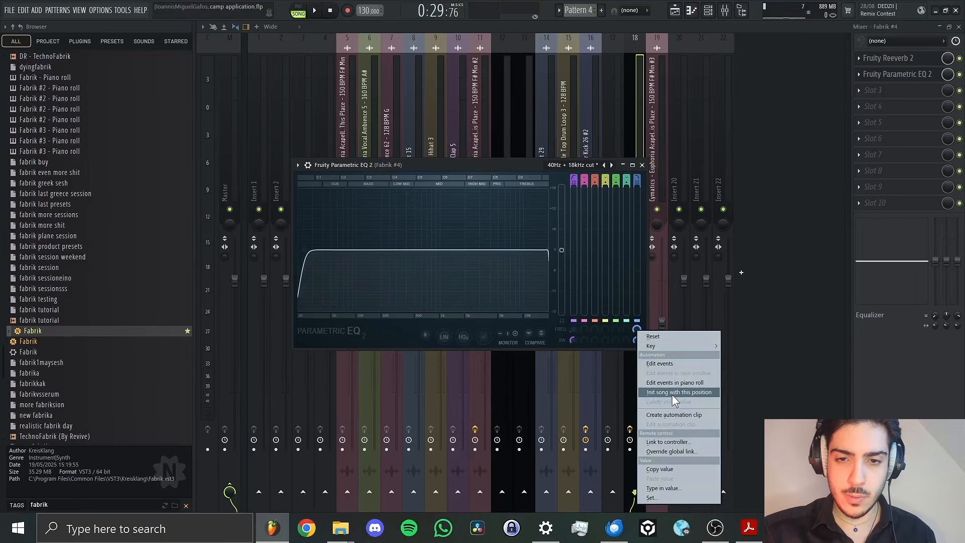
{"action": "left_click", "coordinate": [679, 415]}
{"action": "left_click", "coordinate": [674, 10]}
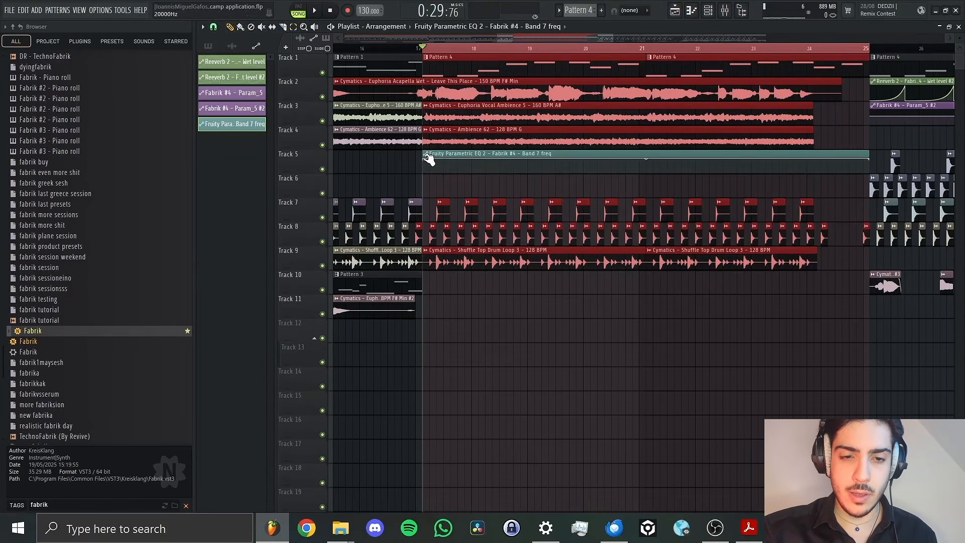
{"action": "left_click_drag", "start_coordinate": [429, 159], "coordinate": [425, 166]}
Play back the sweep and shorten the band 7 frequency automation clip on Track 5 to end with the ambience clips just after bar 24.
{"action": "key", "text": "space"}
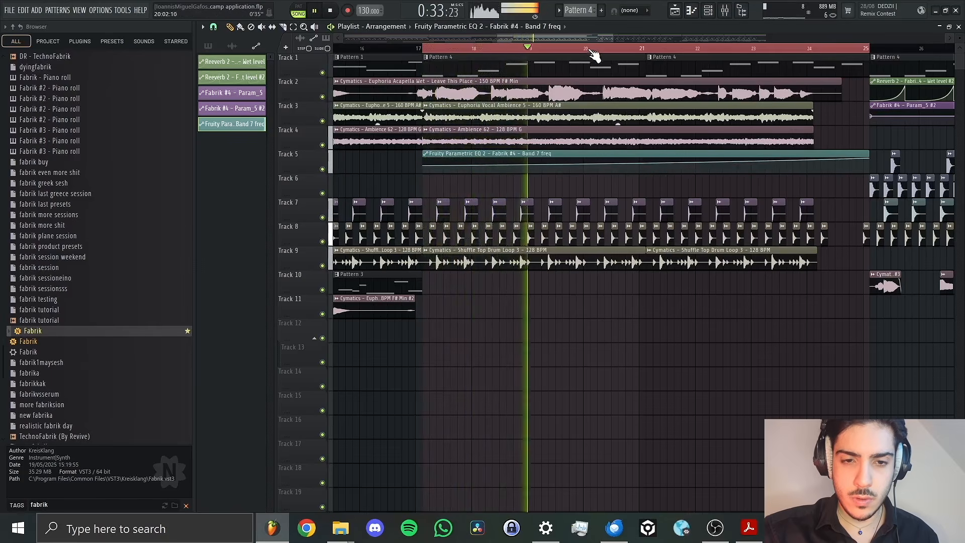
{"action": "left_click_drag", "start_coordinate": [601, 39], "coordinate": [605, 39]}
{"action": "scroll", "coordinate": [608, 34], "scroll_direction": "down", "scroll_amount": 2}
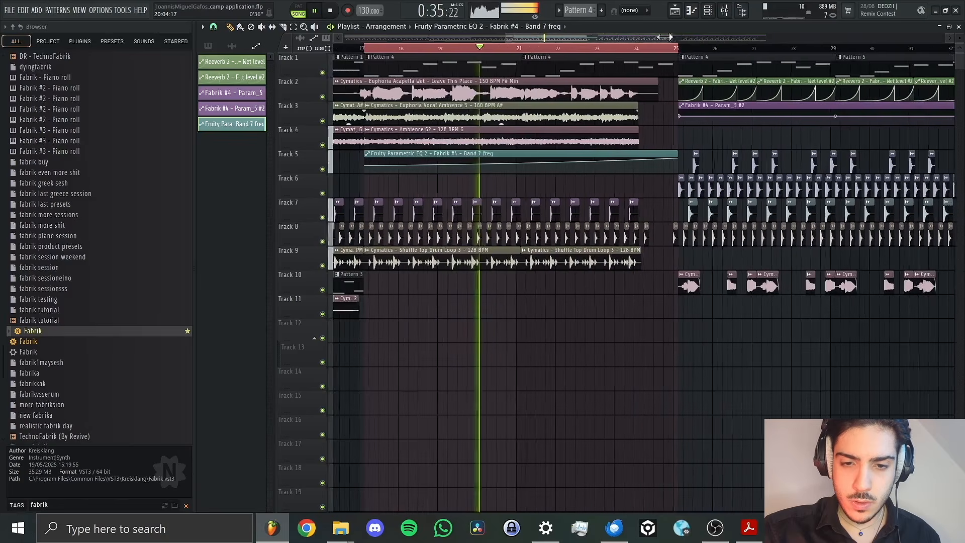
{"action": "left_click_drag", "start_coordinate": [653, 157], "coordinate": [621, 158]}
{"action": "left_click_drag", "start_coordinate": [574, 36], "coordinate": [592, 32]}
{"action": "left_click", "coordinate": [600, 138]}
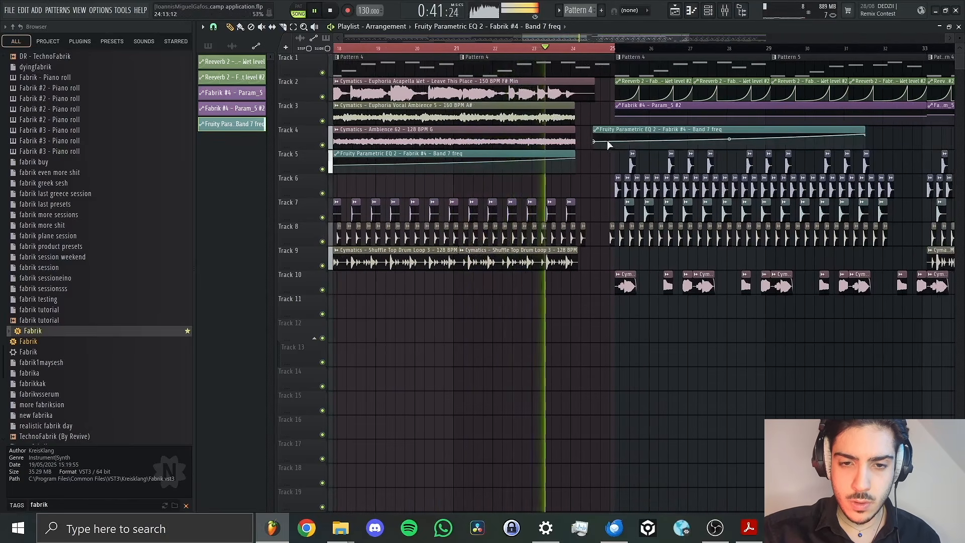
{"action": "right_click", "coordinate": [624, 129]}
{"action": "key", "text": "space"}
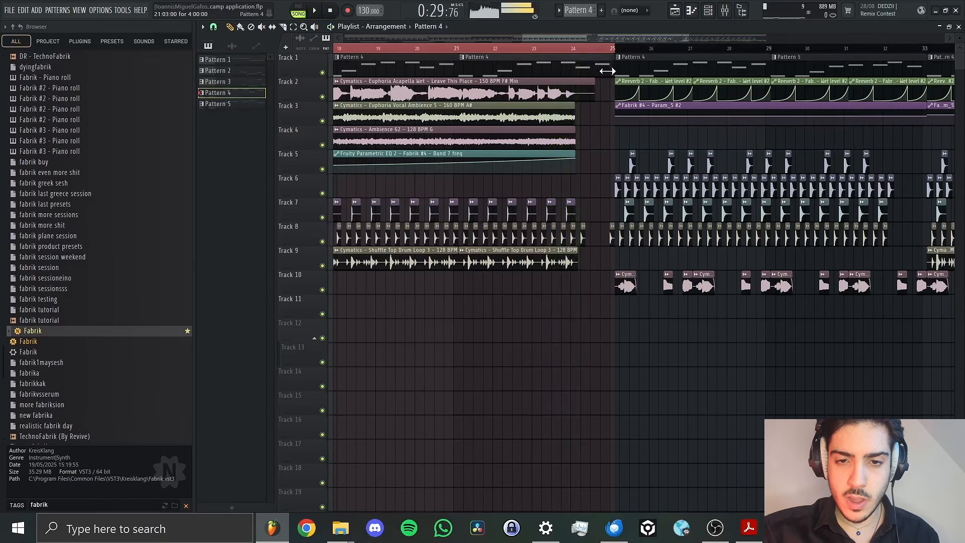
{"action": "left_click_drag", "start_coordinate": [639, 38], "coordinate": [614, 39]}
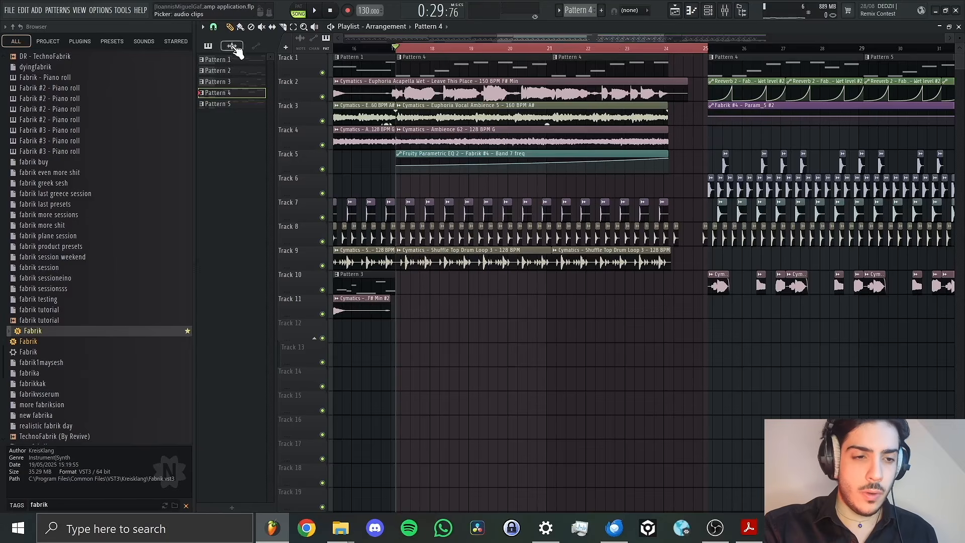
Search the browser for "edm c" and place Cymatics - Drum Buildup 12 - 128 BPM from the buildup loops on Track 11 at bar 17.
{"action": "scroll", "coordinate": [96, 247], "scroll_direction": "up", "scroll_amount": 5}
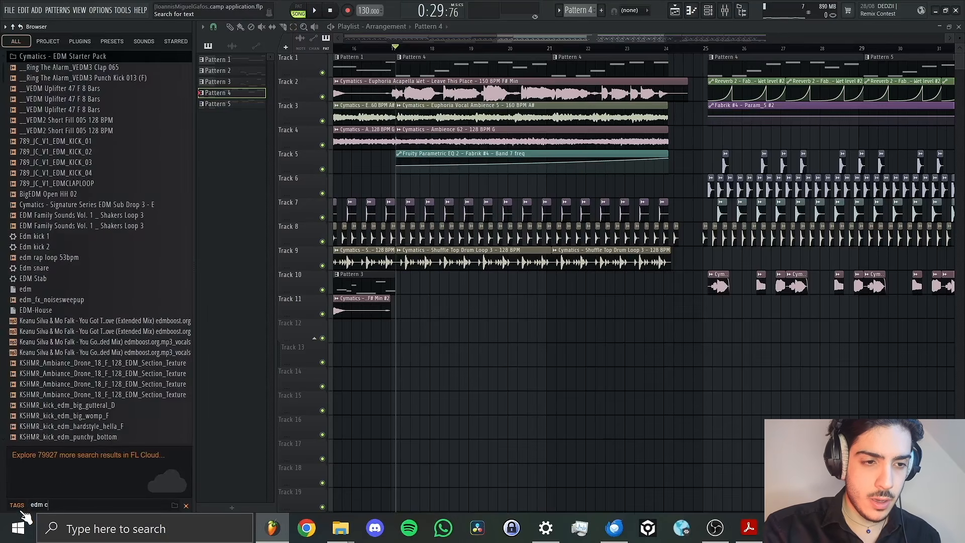
{"action": "left_click", "coordinate": [72, 57]}
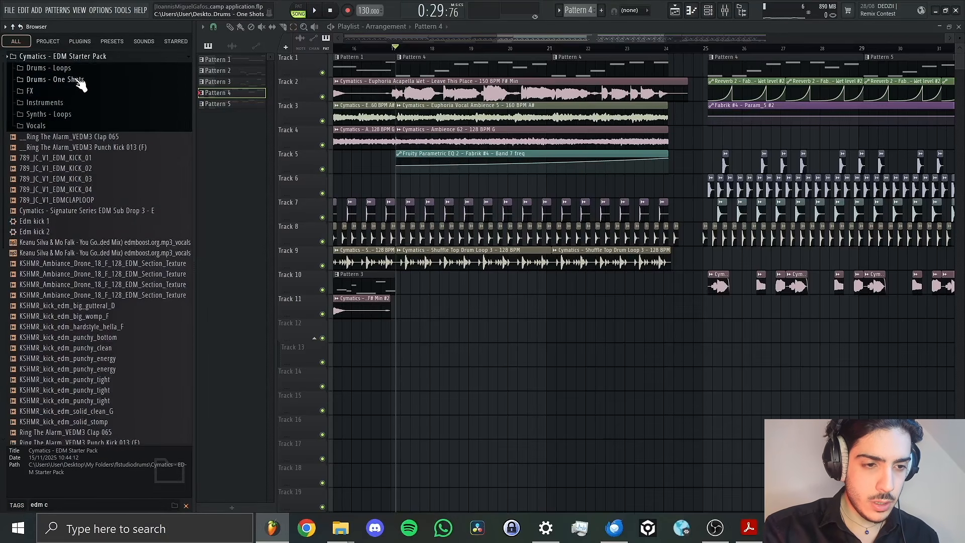
{"action": "left_click", "coordinate": [50, 67]}
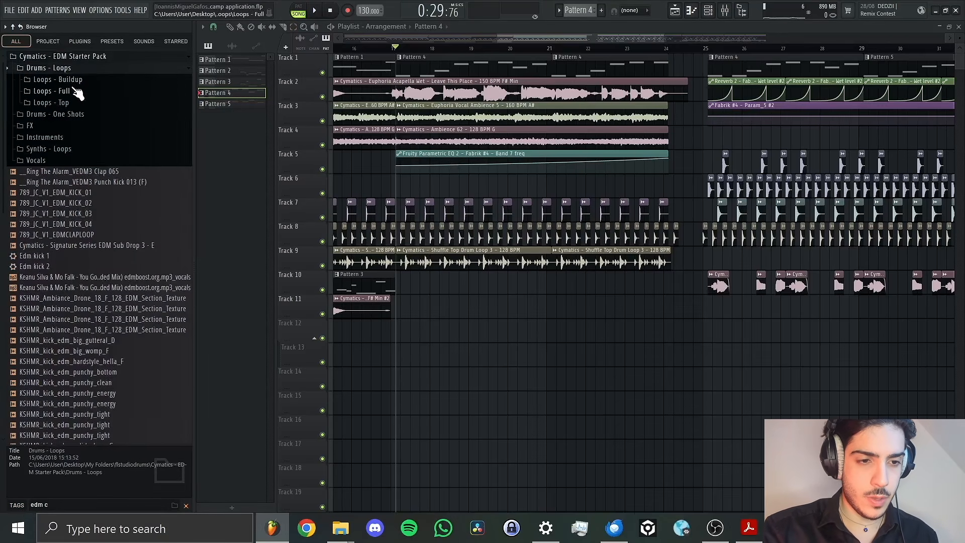
{"action": "left_click", "coordinate": [71, 80]}
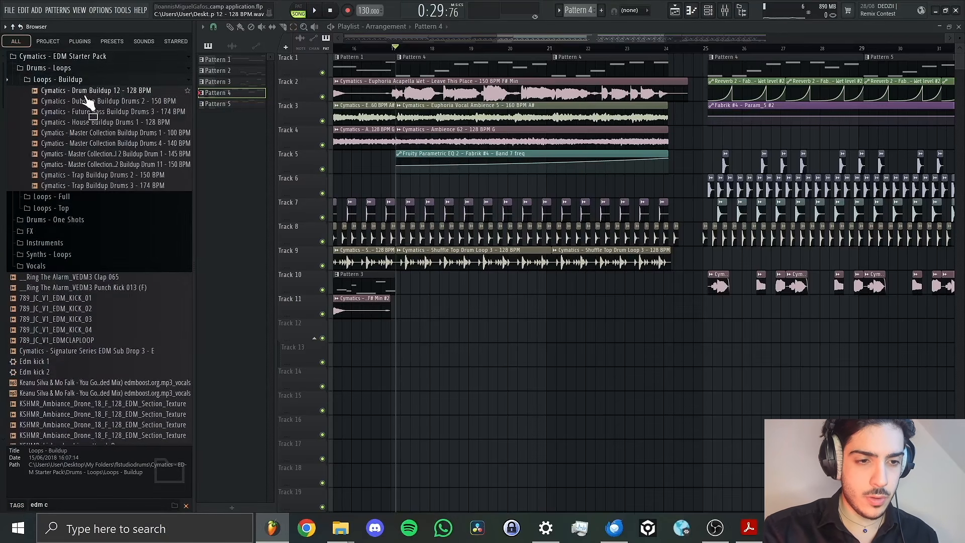
{"action": "left_click", "coordinate": [134, 91]}
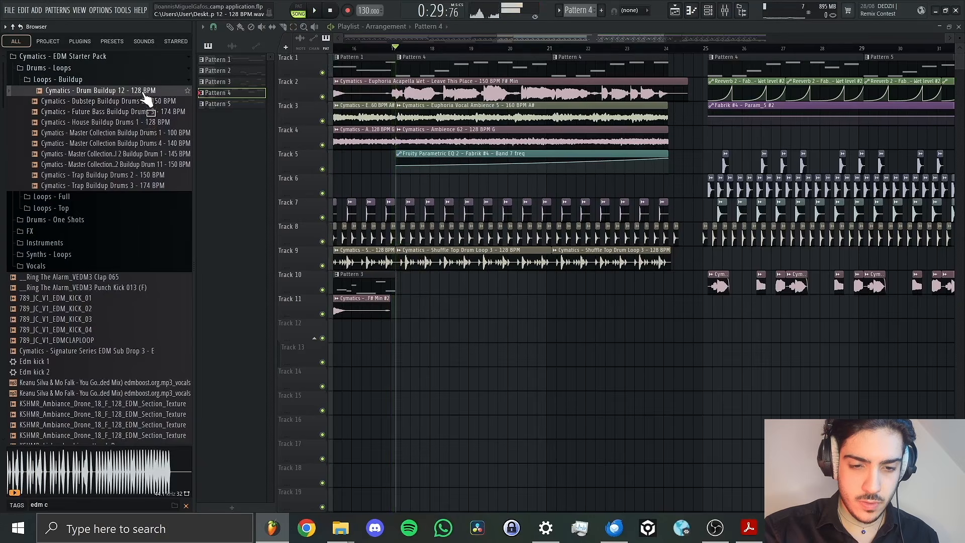
{"action": "left_click_drag", "start_coordinate": [144, 92], "coordinate": [421, 314]}
{"action": "key", "text": "space"}
{"action": "left_click", "coordinate": [444, 310]}
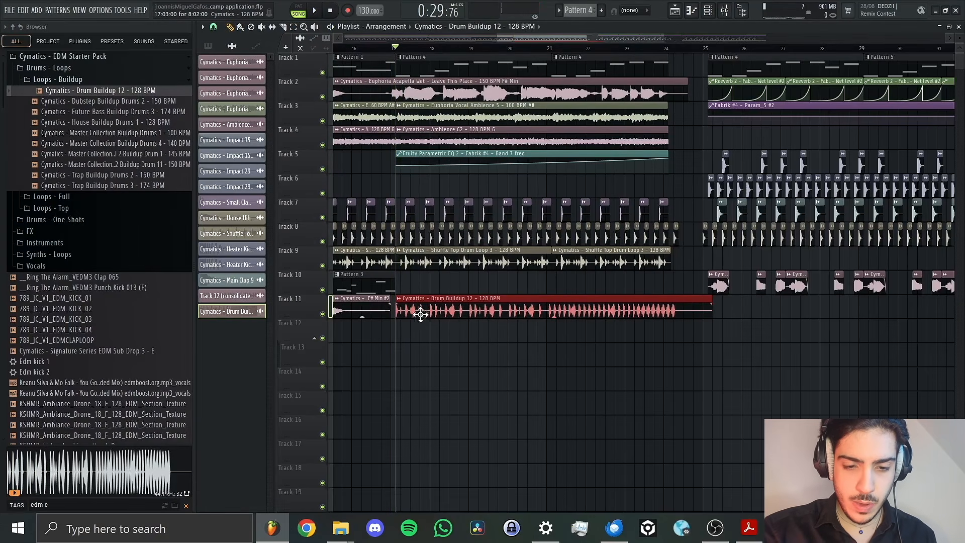
Fit the Drum Buildup 12 clip to the project tempo using tempo detection with a typed-in BPM.
{"action": "left_click", "coordinate": [401, 300]}
{"action": "left_click", "coordinate": [538, 378]}
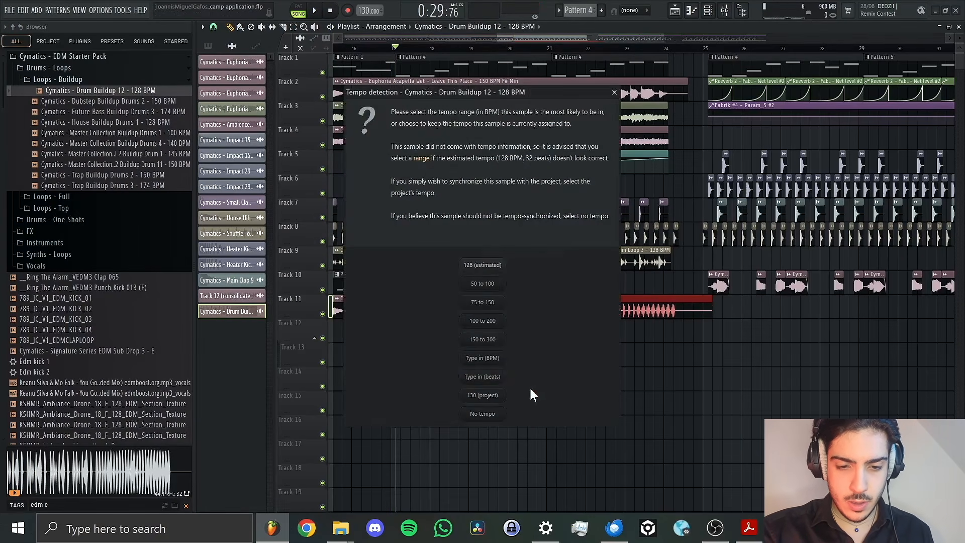
{"action": "left_click", "coordinate": [482, 358]}
{"action": "key", "text": "Return"}
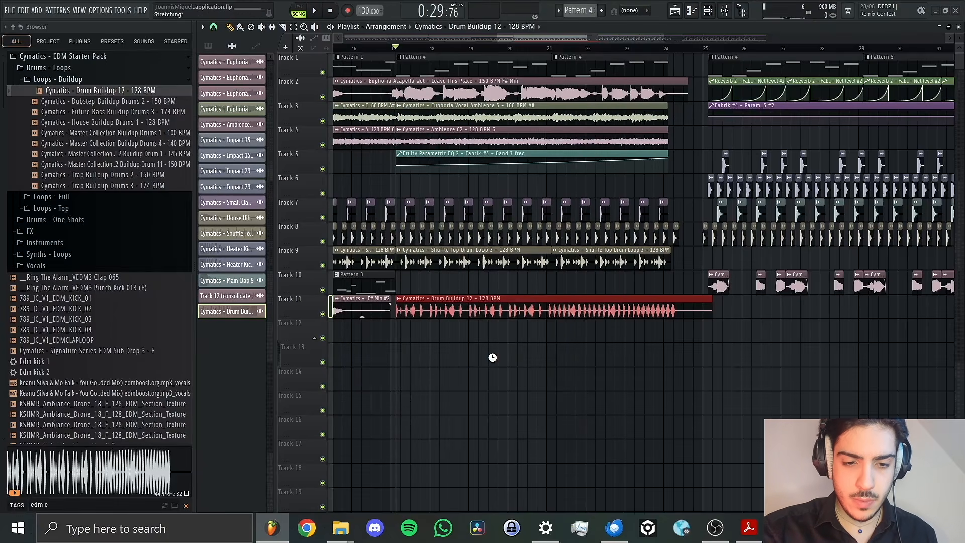
Play back the buildup with the new drum loop up to just past bar 24.
{"action": "key", "text": "space"}
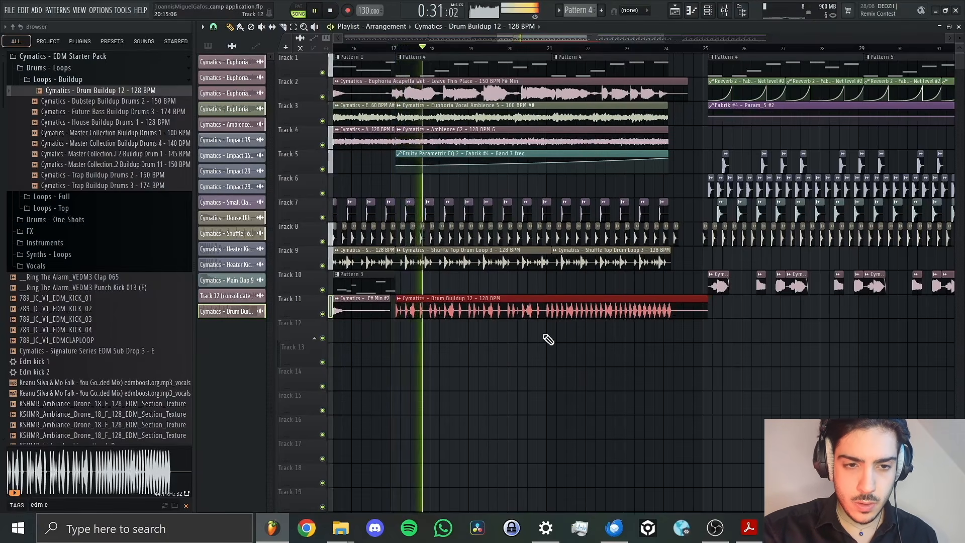
{"action": "left_click", "coordinate": [294, 27]}
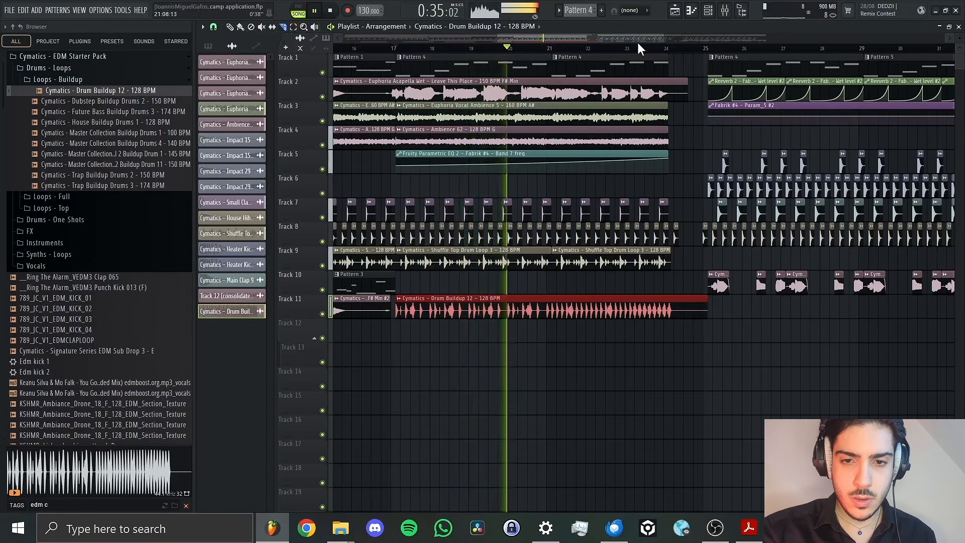
{"action": "left_click_drag", "start_coordinate": [655, 38], "coordinate": [611, 39]}
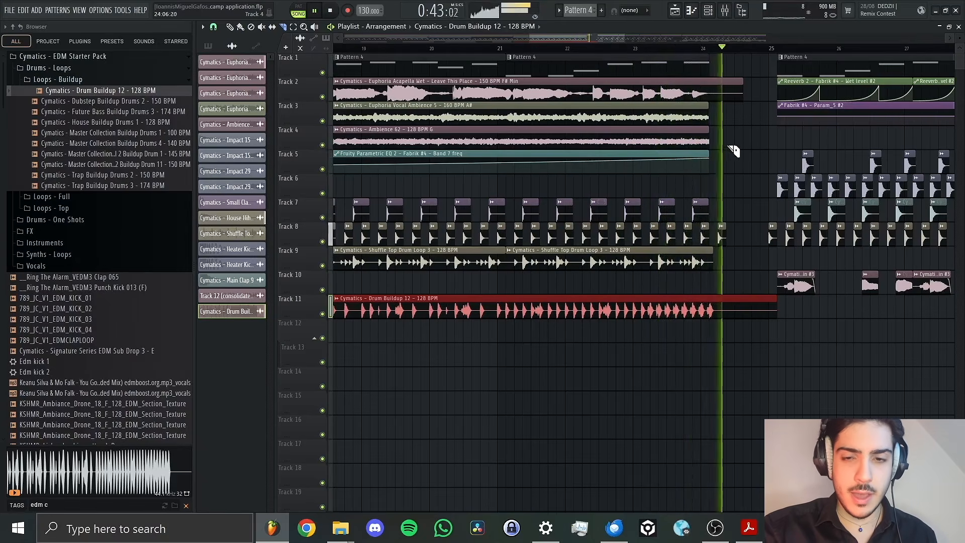
{"action": "key", "text": "space"}
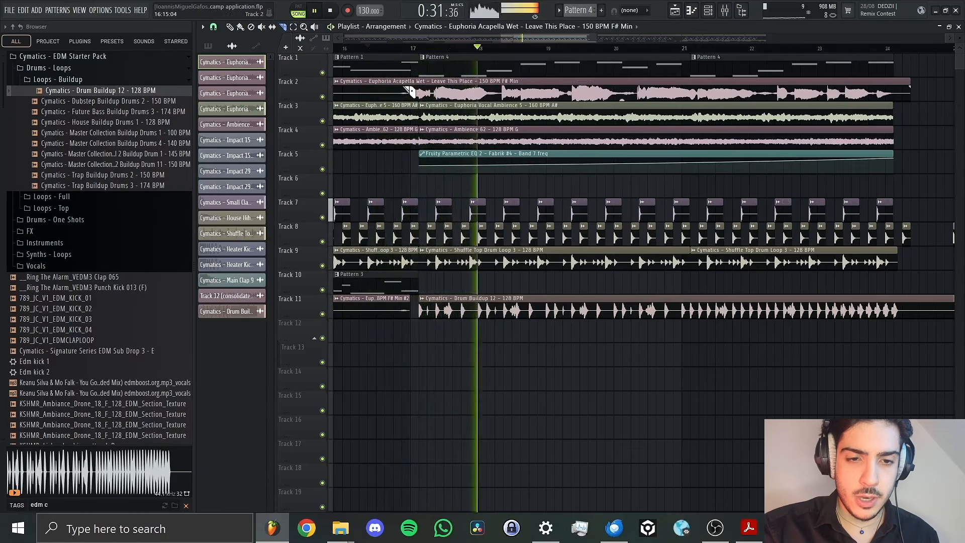
Split the acapella on Track 2 just before bar 17, shift its second part about one beat earlier and play it back.
{"action": "key", "text": "space"}
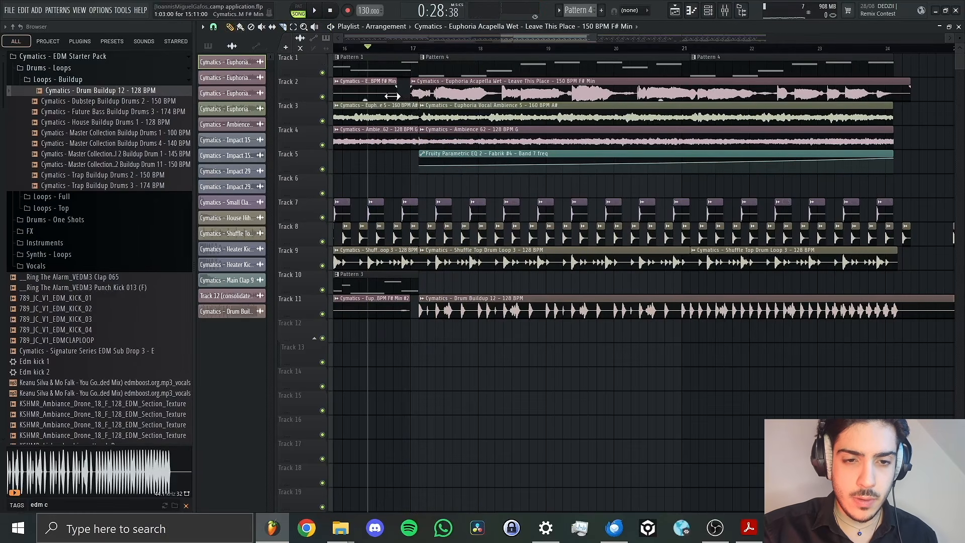
{"action": "left_click_drag", "start_coordinate": [426, 91], "coordinate": [436, 97]}
{"action": "key", "text": "space"}
{"action": "key", "text": "space"}
{"action": "key", "text": "space"}
{"action": "key", "text": "space"}
{"action": "key", "text": "space"}
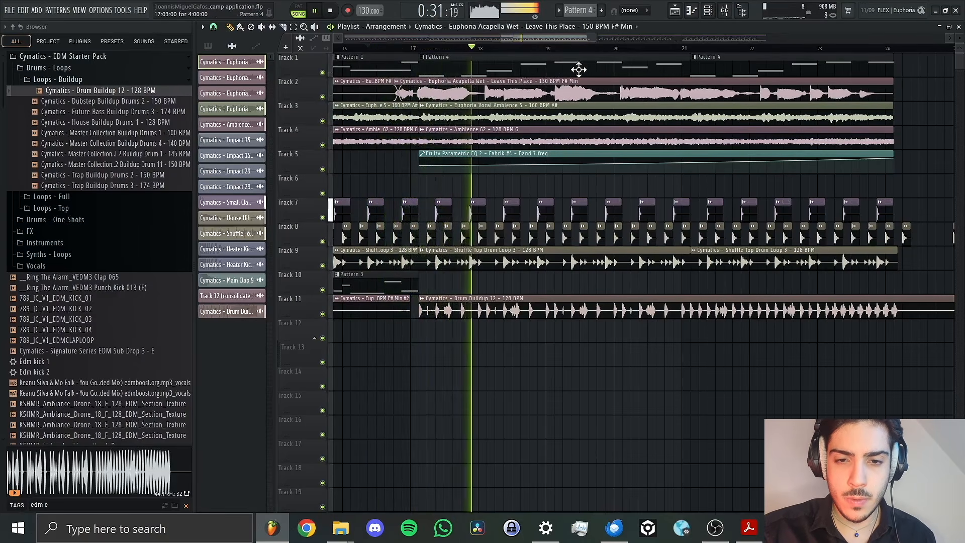
Extend the end of the shifted acapella clip on Track 2 to the start of the drop at bar 25.
{"action": "left_click_drag", "start_coordinate": [553, 38], "coordinate": [601, 39]}
{"action": "left_click_drag", "start_coordinate": [579, 86], "coordinate": [635, 83]}
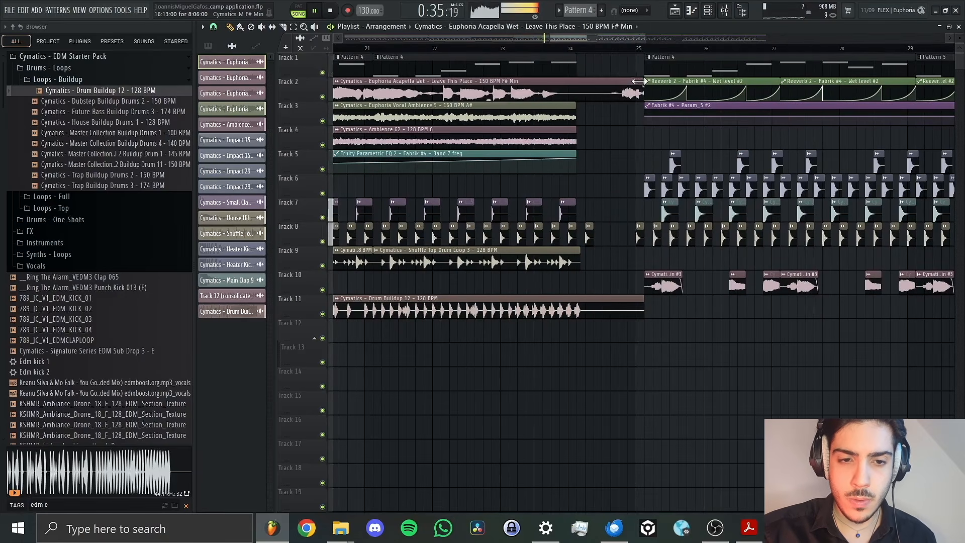
{"action": "mouse_move", "coordinate": [611, 36]}
{"action": "left_mouse_down"}
{"action": "mouse_move", "coordinate": [576, 41]}
{"action": "mouse_move", "coordinate": [658, 39]}
{"action": "mouse_move", "coordinate": [617, 43]}
{"action": "left_mouse_up"}
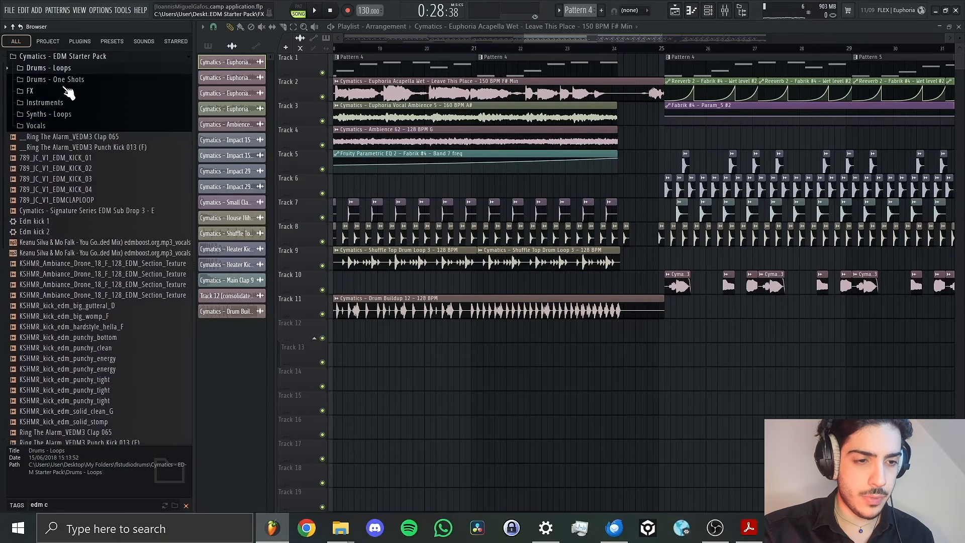
{"action": "left_click", "coordinate": [55, 80]}
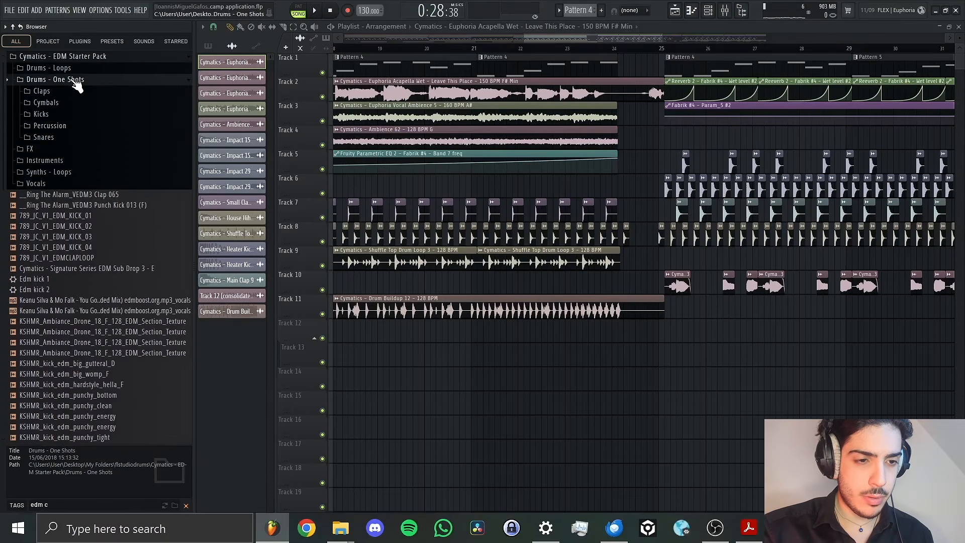
{"action": "left_click", "coordinate": [59, 148]}
{"action": "left_click", "coordinate": [63, 68]}
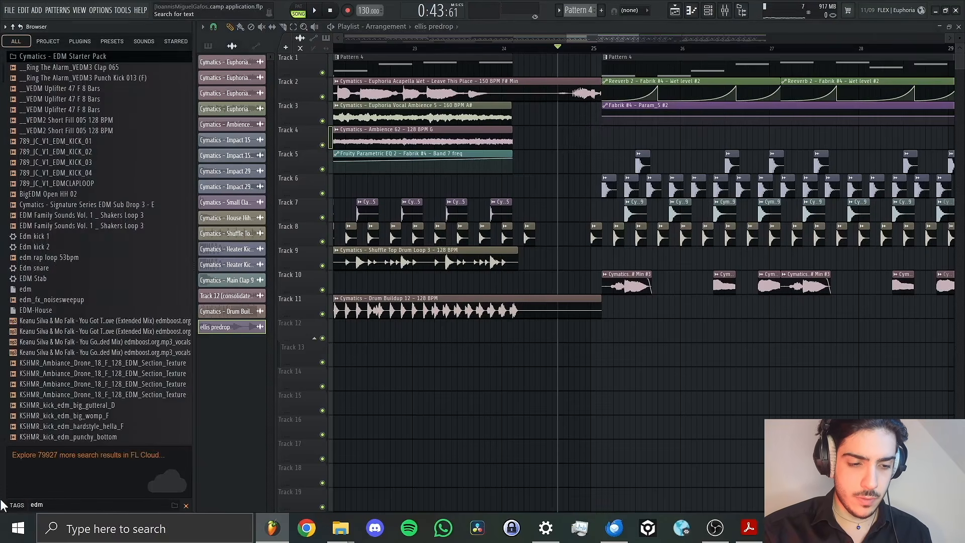
Search the browser for "edm cymatics" and place the Cymatics - Pop Snare 2 - F# one-shot on Track 4 just before bar 25.
{"action": "type", "text": "cymatics"}
{"action": "left_click", "coordinate": [83, 69]}
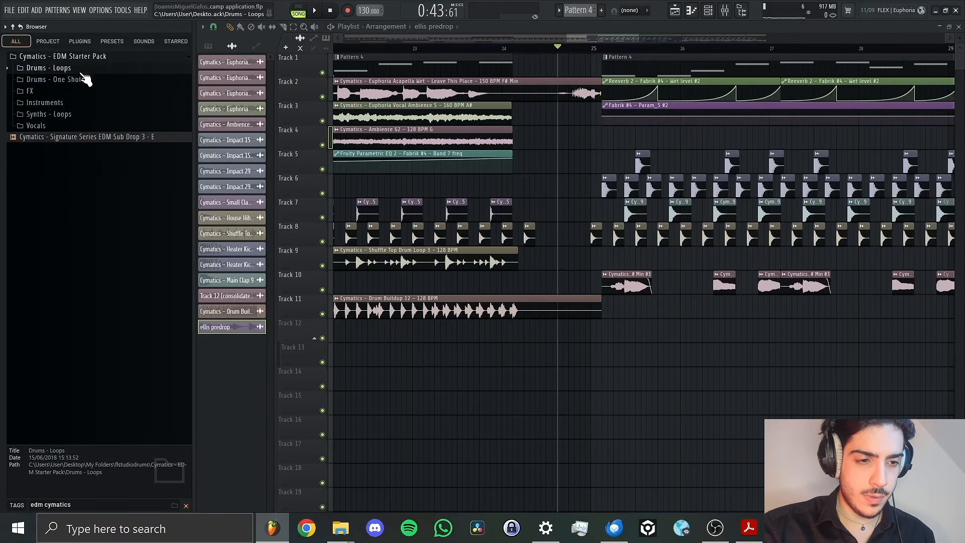
{"action": "left_click", "coordinate": [86, 79]}
{"action": "left_click", "coordinate": [44, 137]}
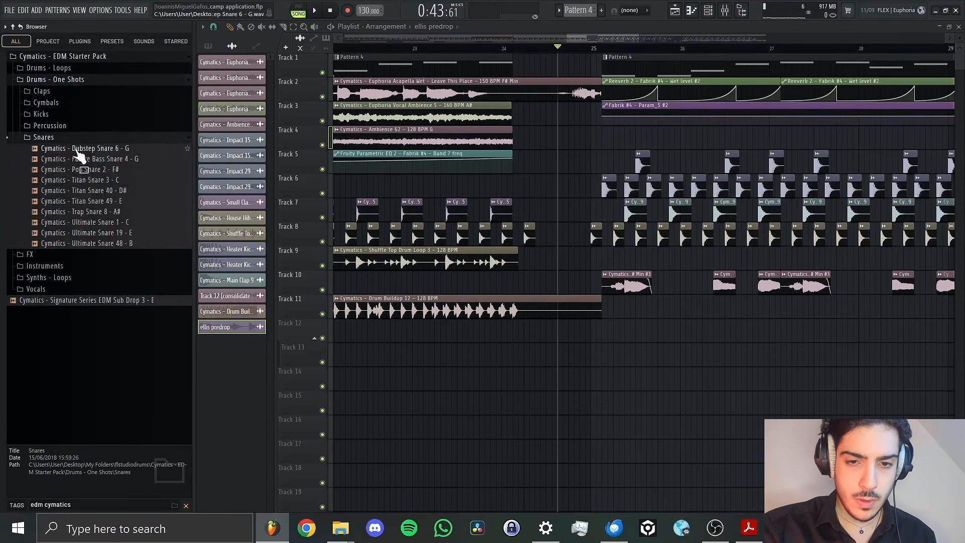
{"action": "left_click", "coordinate": [85, 169]}
{"action": "left_click_drag", "start_coordinate": [122, 179], "coordinate": [573, 143]}
Play back the transition into bar 25 to check the pop snare.
{"action": "key", "text": "space"}
{"action": "key", "text": "space"}
{"action": "key", "text": "space"}
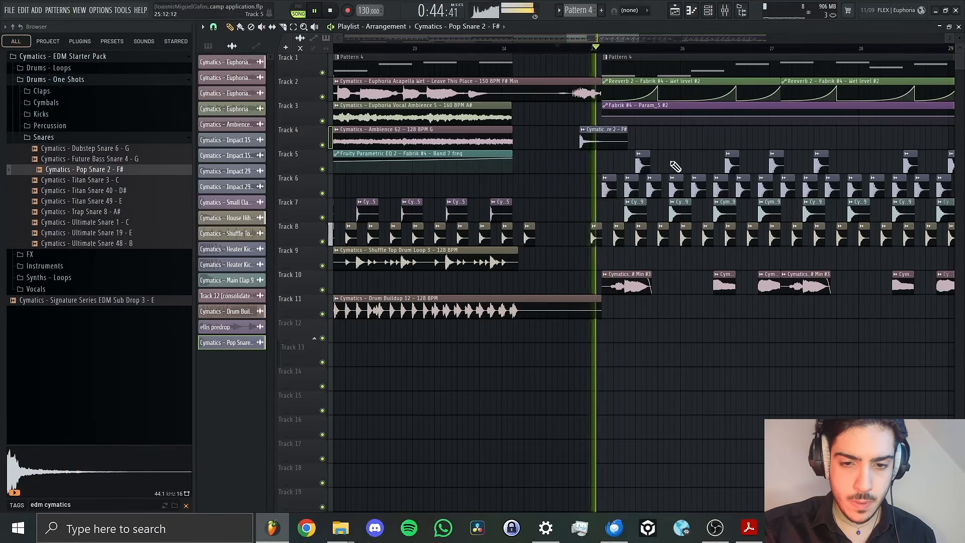
{"action": "key", "text": "space"}
{"action": "key", "text": "space"}
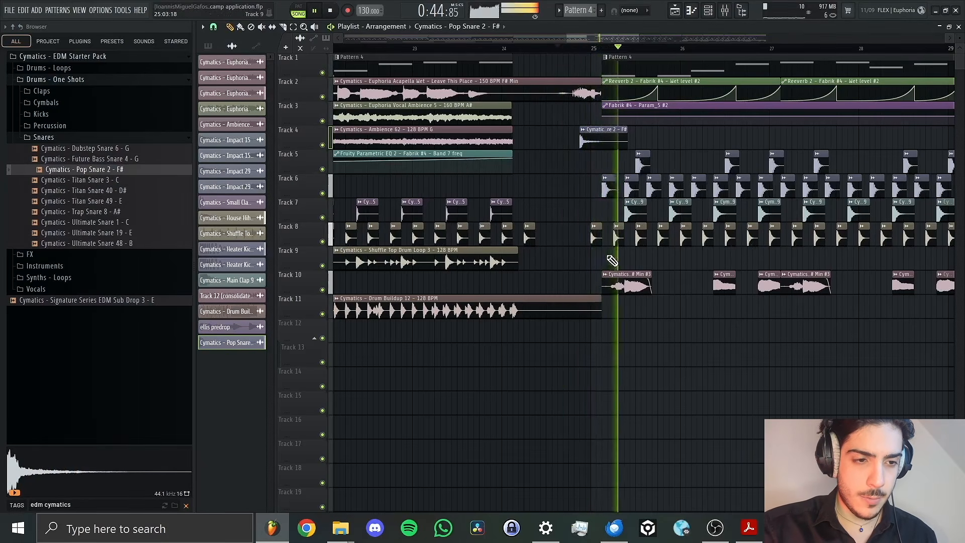
{"action": "key", "text": "space"}
Audition the pack's percussion one-shots, place Cymatics - Grime Perc 25 on Track 5 around bar 25 and play it back.
{"action": "left_click", "coordinate": [80, 138]}
{"action": "left_click", "coordinate": [50, 125]}
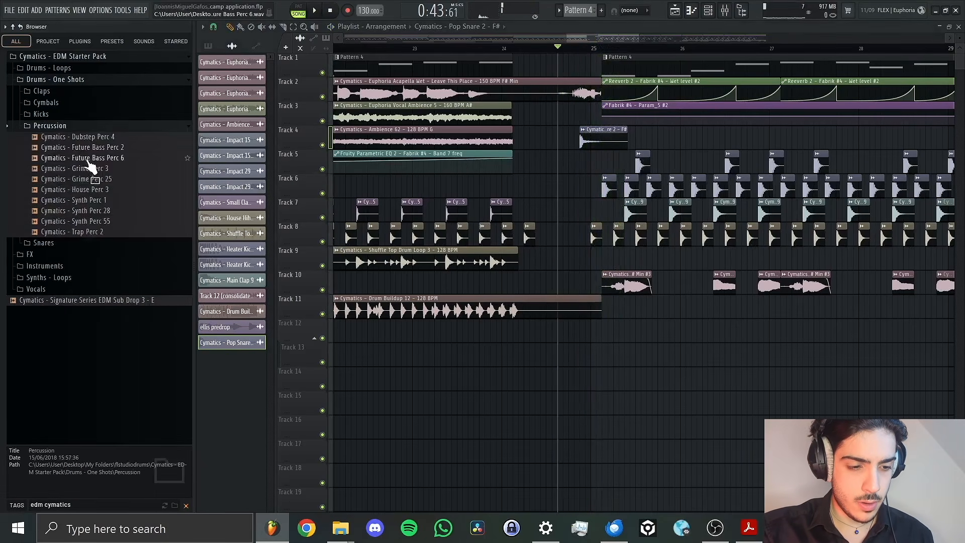
{"action": "left_click", "coordinate": [100, 158]}
{"action": "left_click", "coordinate": [105, 179]}
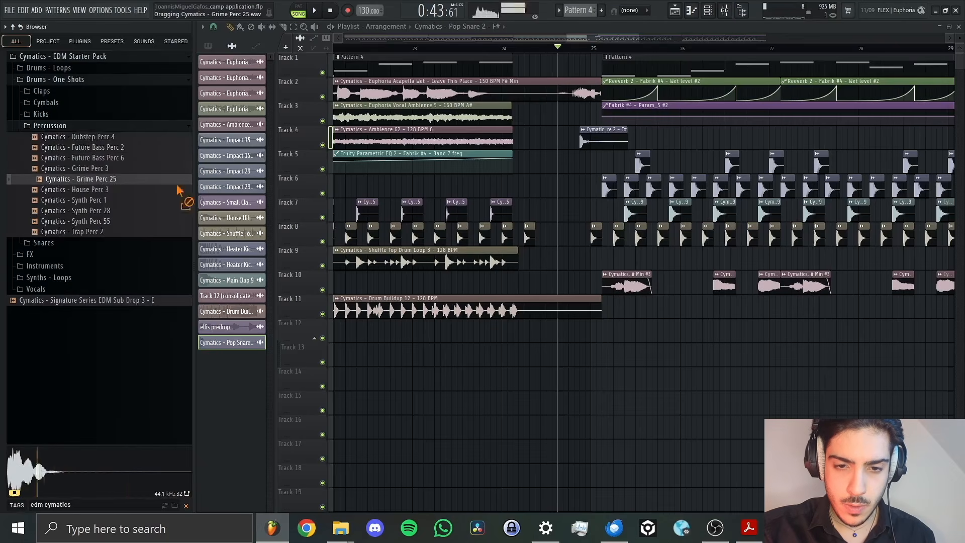
{"action": "left_click_drag", "start_coordinate": [589, 162], "coordinate": [589, 161]}
{"action": "key", "text": "space"}
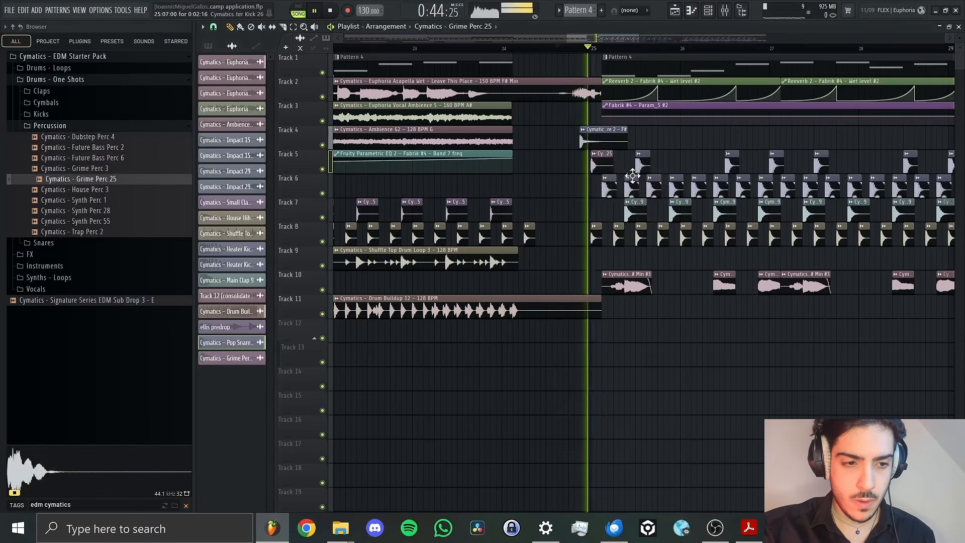
{"action": "key", "text": "space"}
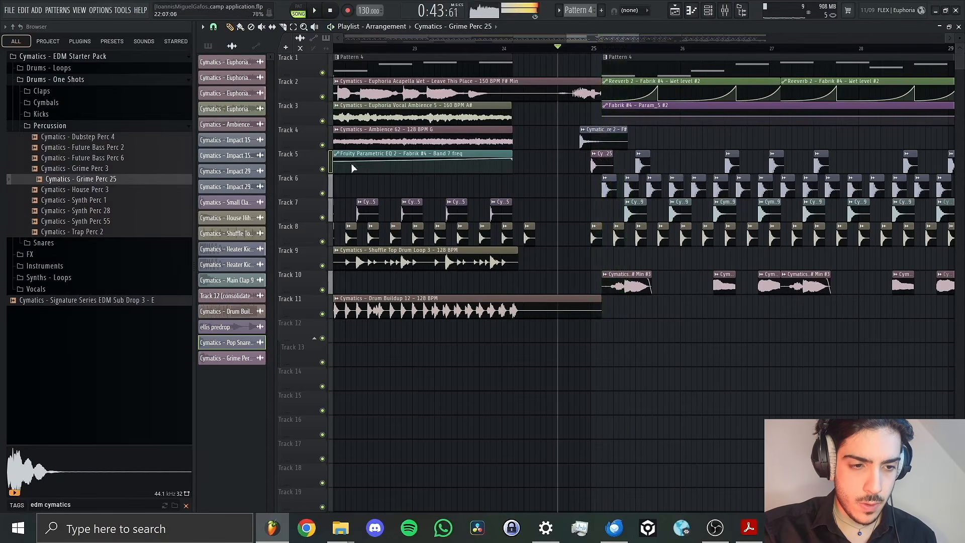
Place Cymatics - Synth Perc 28 on Track 6 shortly before the pop snare and play back the fill.
{"action": "left_click", "coordinate": [106, 212]}
{"action": "left_click_drag", "start_coordinate": [499, 188], "coordinate": [570, 179]}
{"action": "key", "text": "space"}
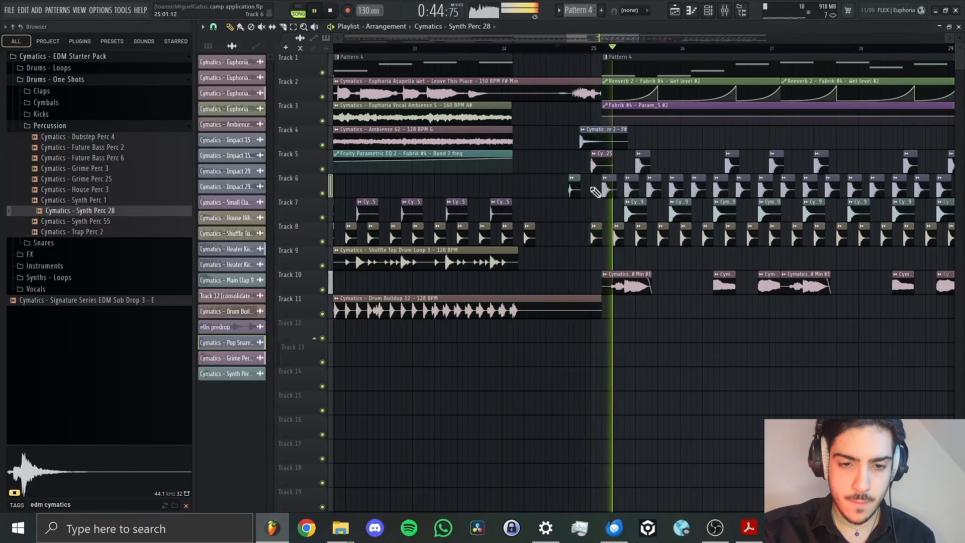
{"action": "key", "text": "space"}
{"action": "key", "text": "space"}
{"action": "key", "text": "space"}
{"action": "key", "text": "space"}
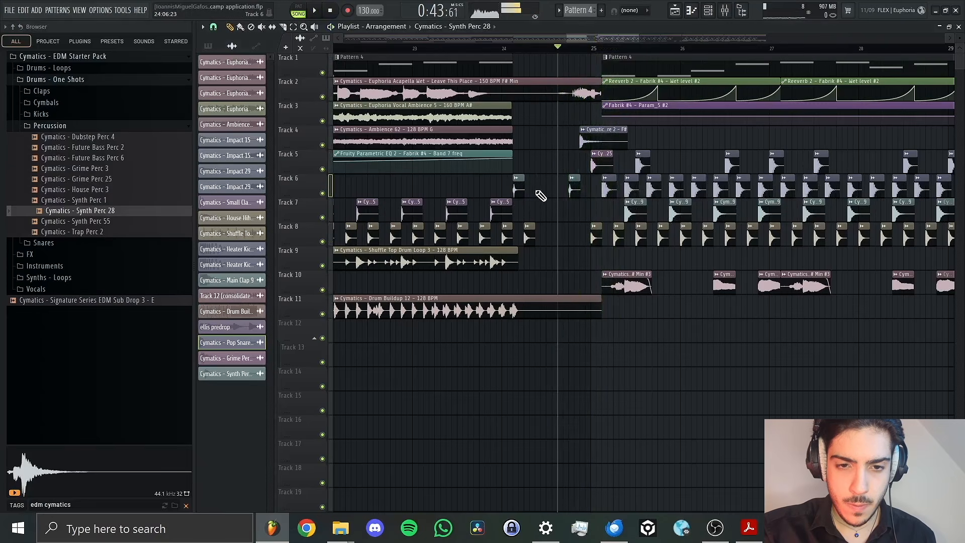
Try two extra Synth Perc 28 hits on Track 6 just after bar 24 and delete them again.
{"action": "left_click", "coordinate": [518, 190]}
{"action": "left_click", "coordinate": [527, 189]}
{"action": "key", "text": "space"}
{"action": "left_click", "coordinate": [488, 51]}
{"action": "key", "text": "space"}
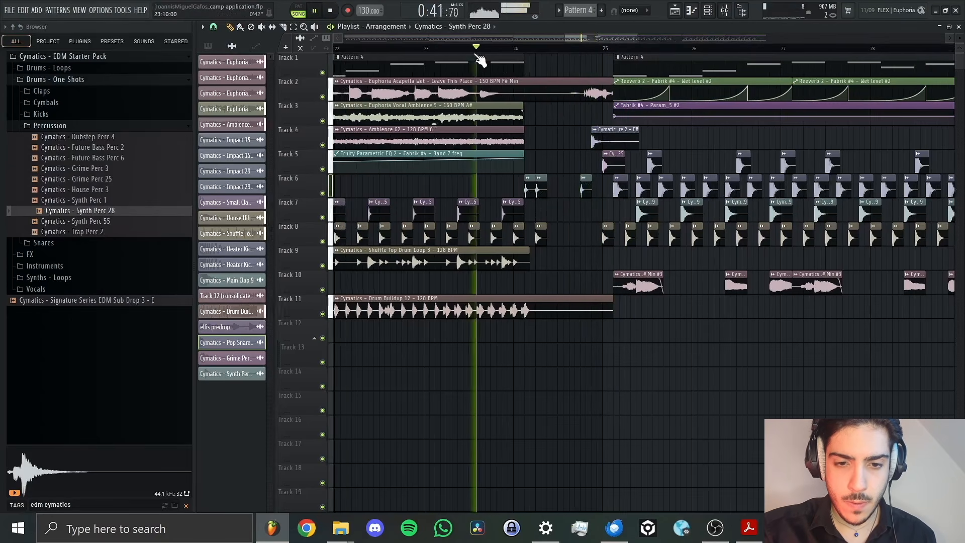
{"action": "key", "text": "space"}
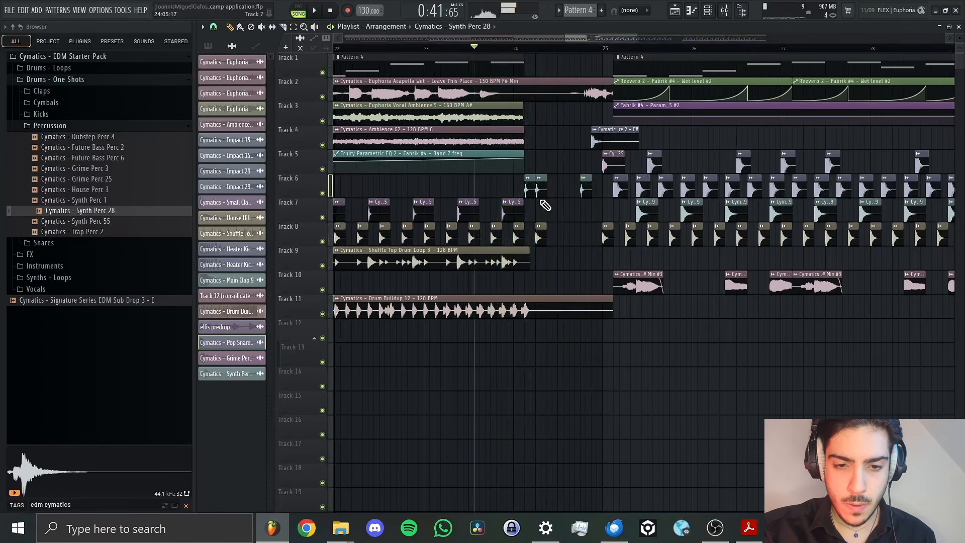
{"action": "key", "text": "space"}
{"action": "right_click", "coordinate": [539, 193]}
{"action": "right_click", "coordinate": [530, 193]}
Play back the end of the buildup from about bar 23 into the drop.
{"action": "key", "text": "space"}
{"action": "key", "text": "space"}
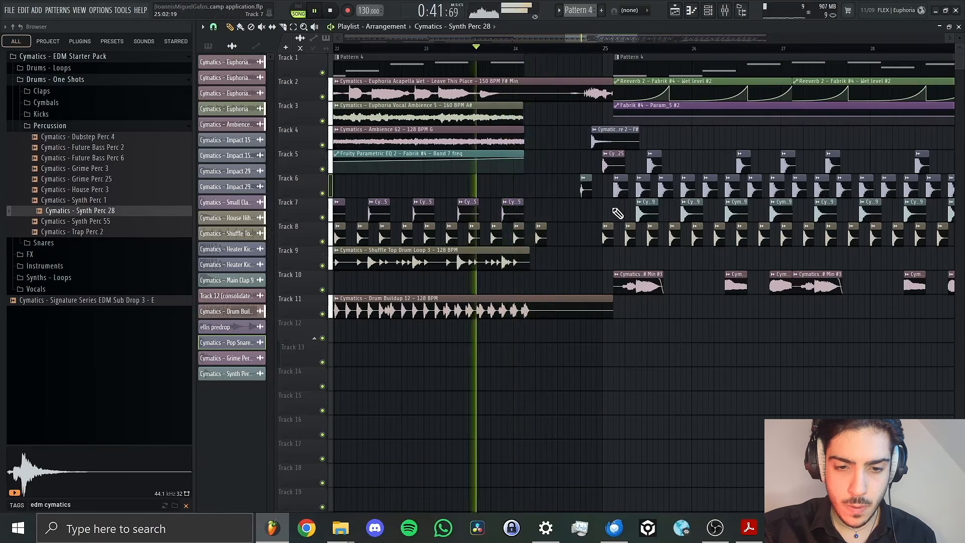
{"action": "key", "text": "space"}
{"action": "key", "text": "space"}
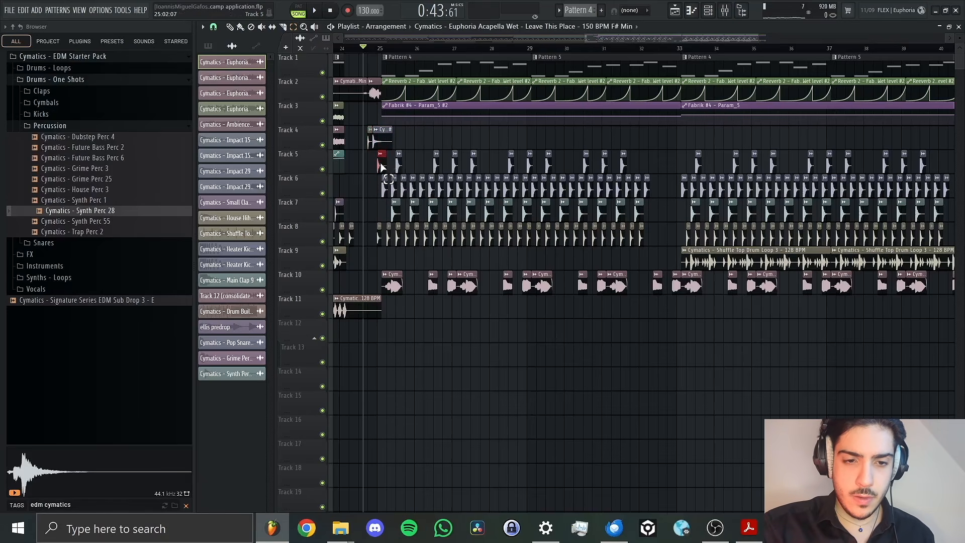
Copy the group of one-shot fill clips on Track 4 to just before bar 33 and play back that transition.
{"action": "left_click_drag", "start_coordinate": [360, 135], "coordinate": [386, 138]}
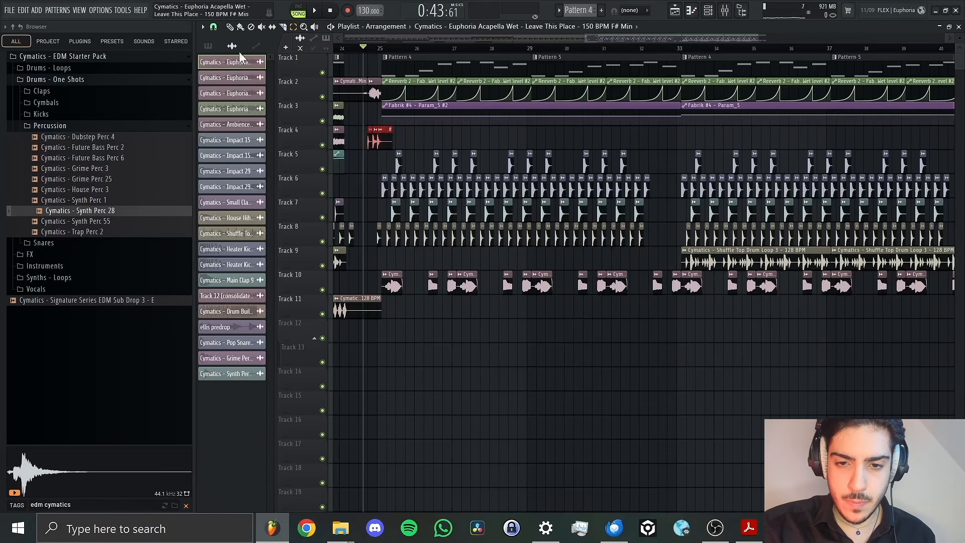
{"action": "key", "text": "space"}
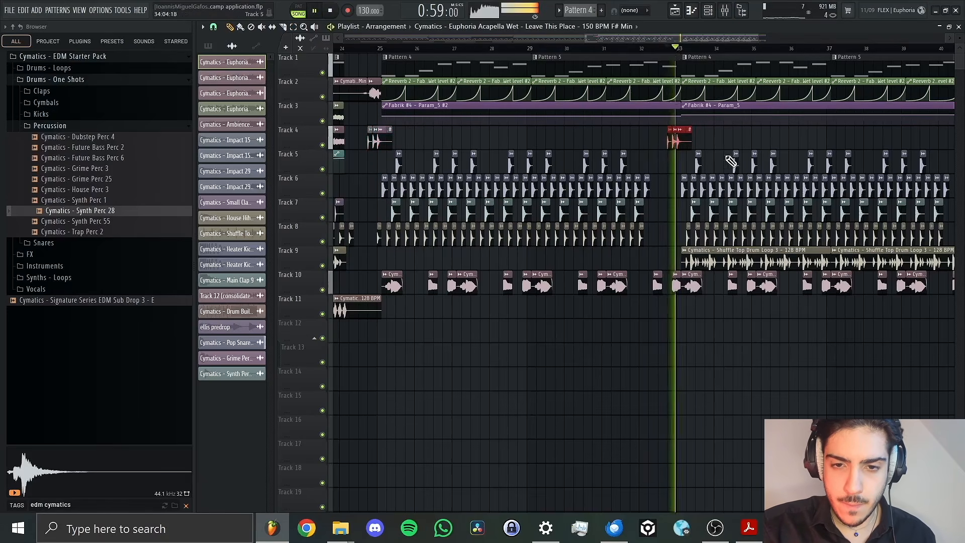
{"action": "left_click", "coordinate": [664, 49]}
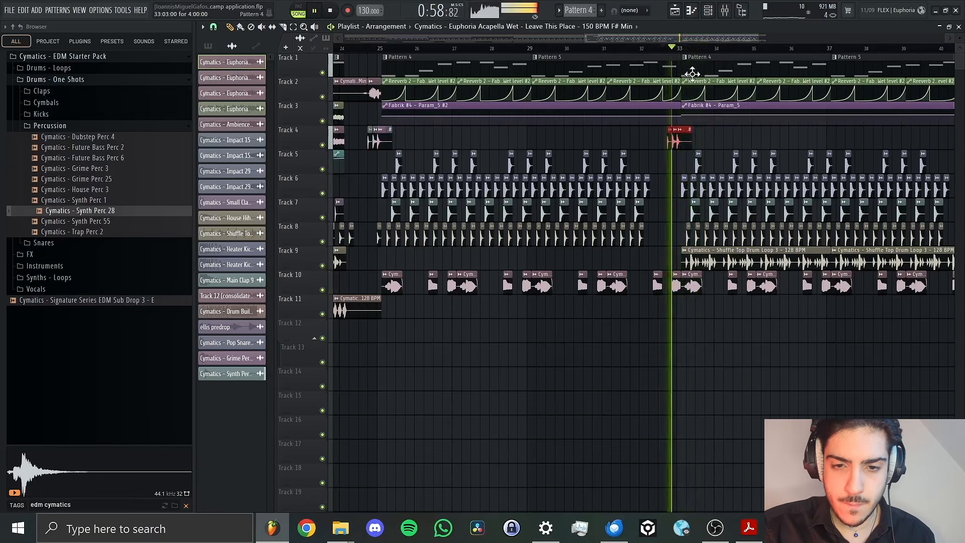
Copy the group of one-shot fill clips on Track 4 to just before bar 41 and play back that spot.
{"action": "key", "text": "space"}
{"action": "key", "text": "space"}
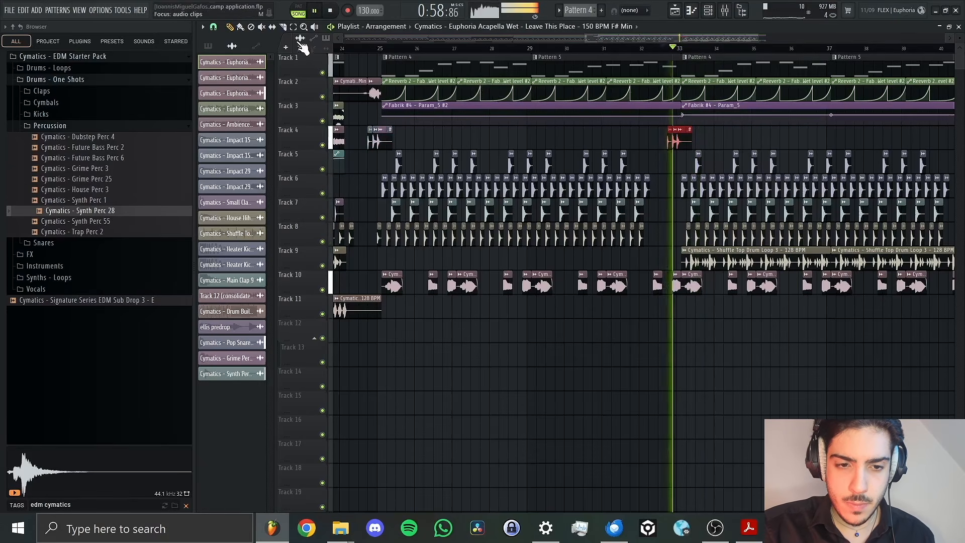
{"action": "left_click_drag", "start_coordinate": [708, 127], "coordinate": [372, 143]}
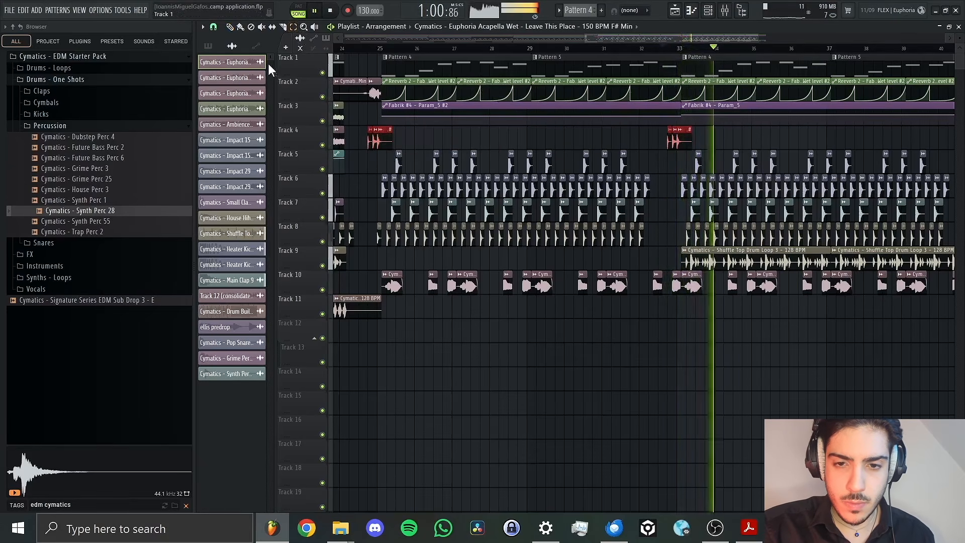
{"action": "left_click", "coordinate": [724, 48]}
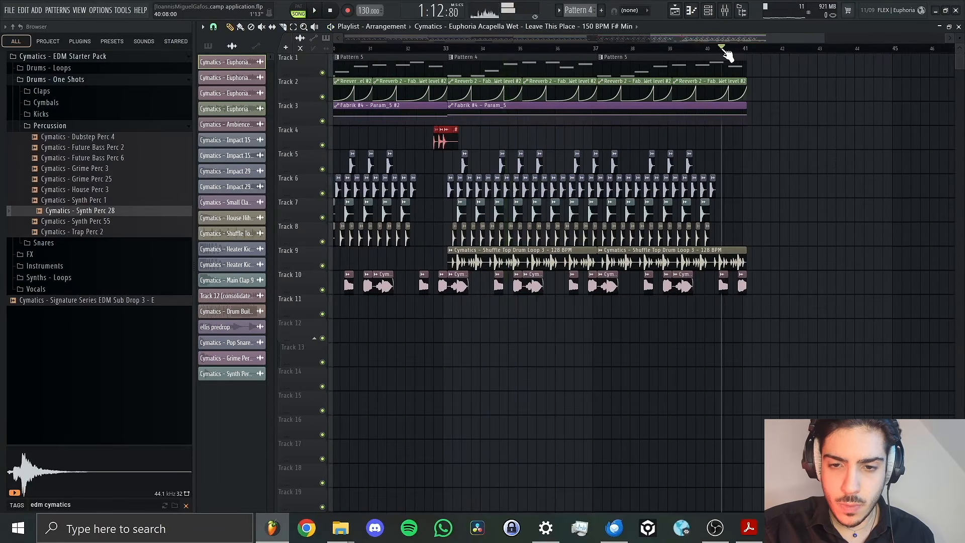
{"action": "left_click", "coordinate": [734, 136]}
{"action": "key", "text": "space"}
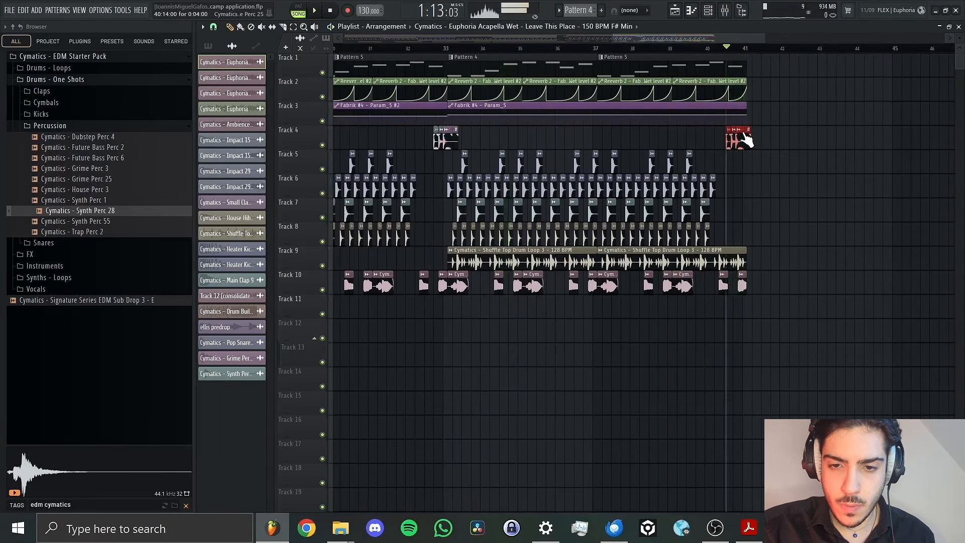
Shift the copied Track 4 fill near bar 41 slightly later and play back the end of the drop into it.
{"action": "right_click", "coordinate": [745, 134]}
{"action": "left_click", "coordinate": [746, 129]}
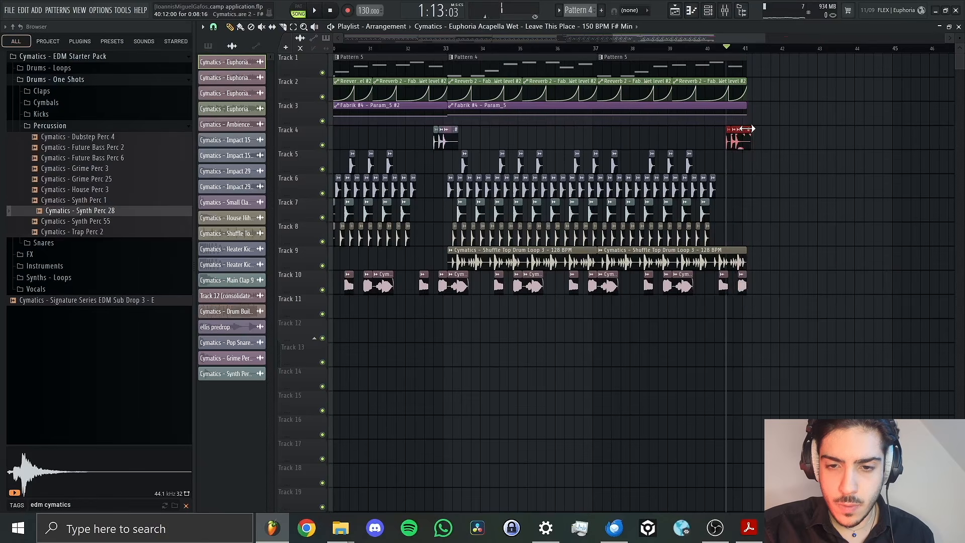
{"action": "left_click_drag", "start_coordinate": [745, 129], "coordinate": [752, 128]}
{"action": "key", "text": "space"}
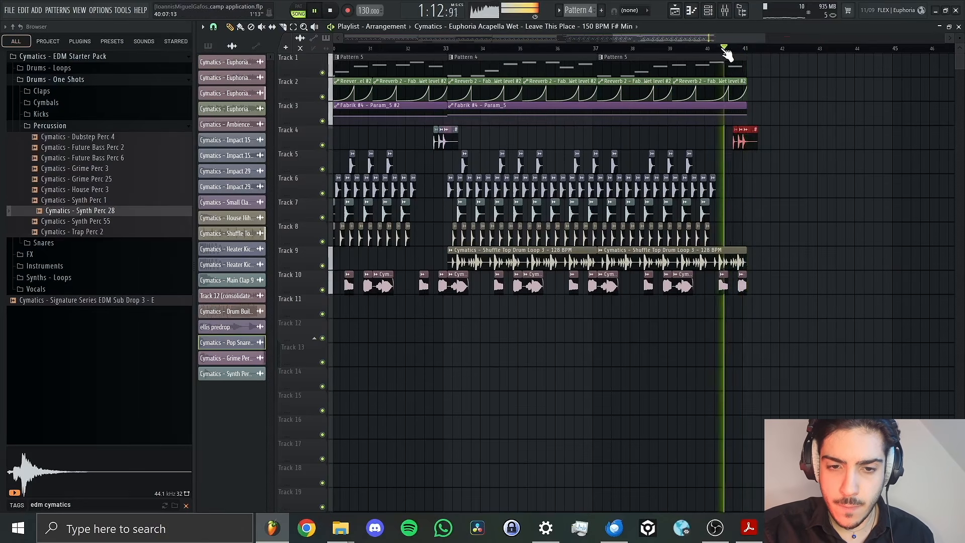
{"action": "scroll", "coordinate": [738, 38], "scroll_direction": "right", "scroll_amount": 2}
{"action": "scroll", "coordinate": [738, 38], "scroll_direction": "right", "scroll_amount": 4}
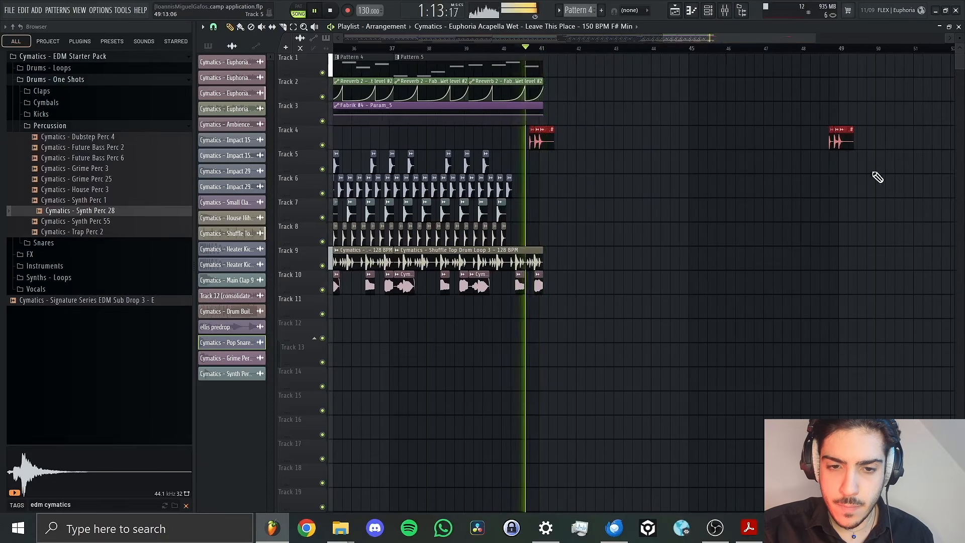
{"action": "key", "text": "space"}
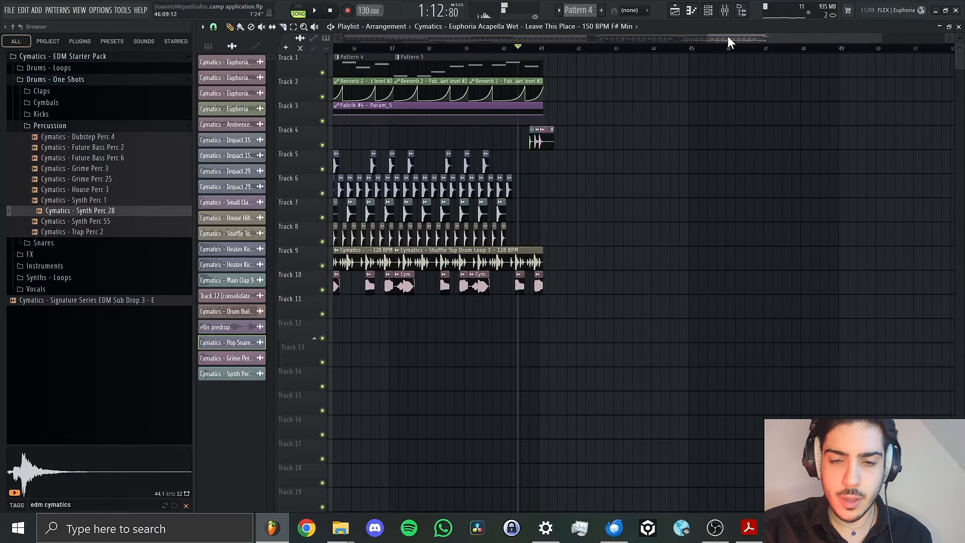
Browse the FX White Noise samples and audition Tension Noise Down Up 1 and Tension Noise Down Up 20.
{"action": "left_click_drag", "start_coordinate": [727, 36], "coordinate": [598, 59]}
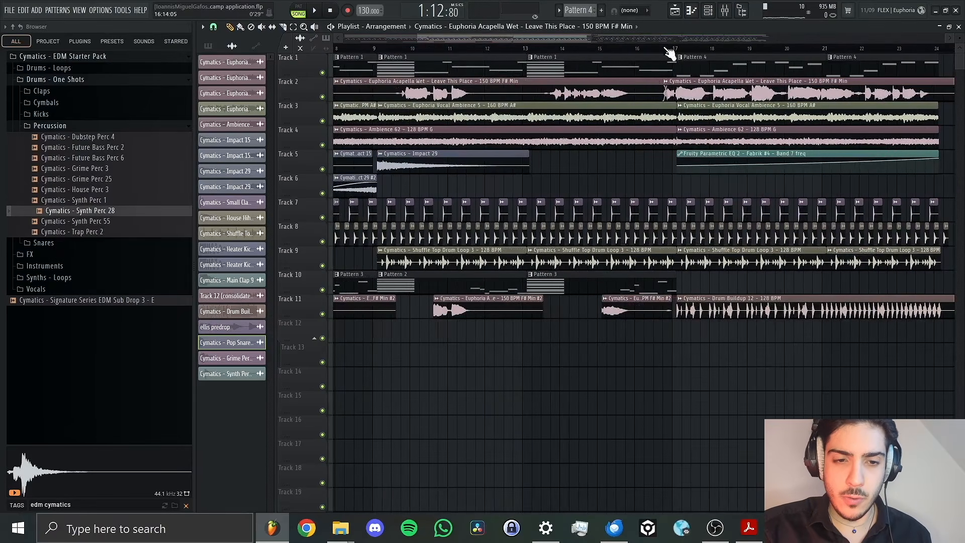
{"action": "left_click_drag", "start_coordinate": [508, 40], "coordinate": [352, 40]}
{"action": "left_click", "coordinate": [60, 126]}
{"action": "left_click", "coordinate": [78, 149]}
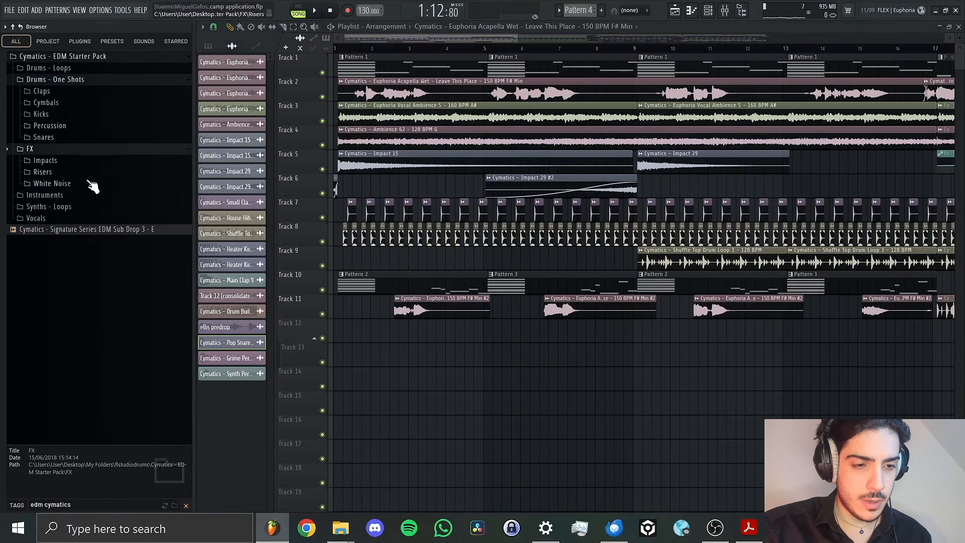
{"action": "left_click", "coordinate": [55, 183]}
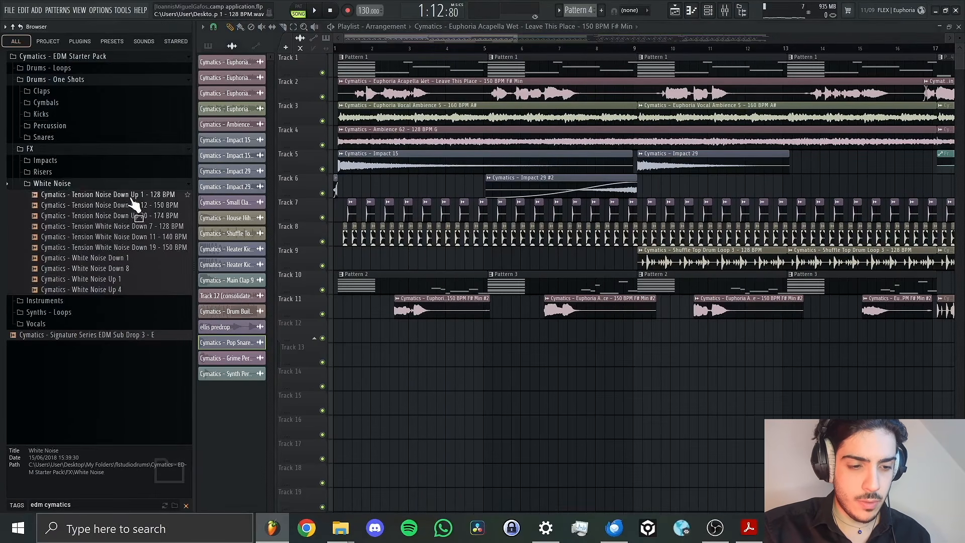
{"action": "left_click", "coordinate": [141, 196]}
{"action": "left_click", "coordinate": [145, 216]}
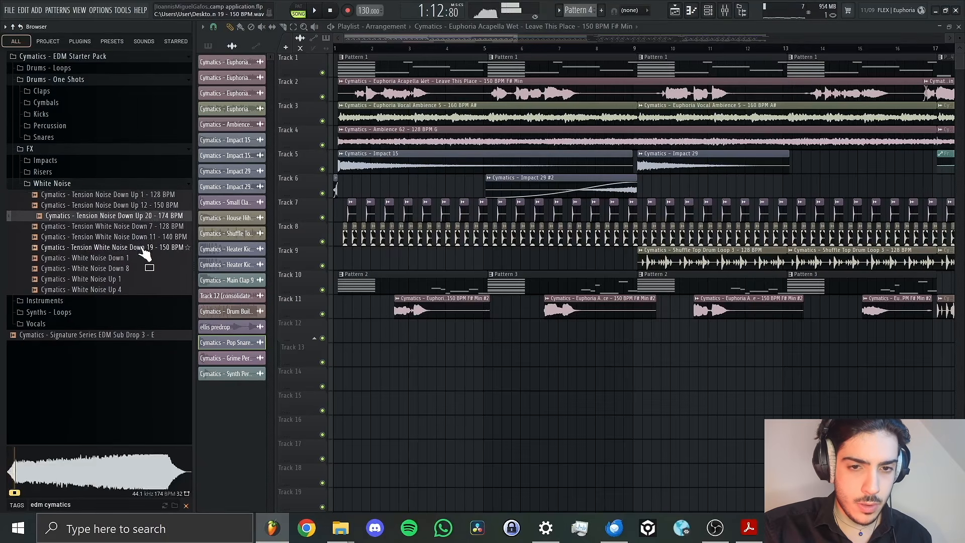
Place Cymatics - Tension Noise Down Up 20 on Track 6 at bar 17 and play back the buildup with it.
{"action": "left_click_drag", "start_coordinate": [571, 43], "coordinate": [598, 42]}
{"action": "left_click_drag", "start_coordinate": [116, 215], "coordinate": [642, 183]}
{"action": "left_click_drag", "start_coordinate": [755, 188], "coordinate": [714, 191]}
{"action": "key", "text": "space"}
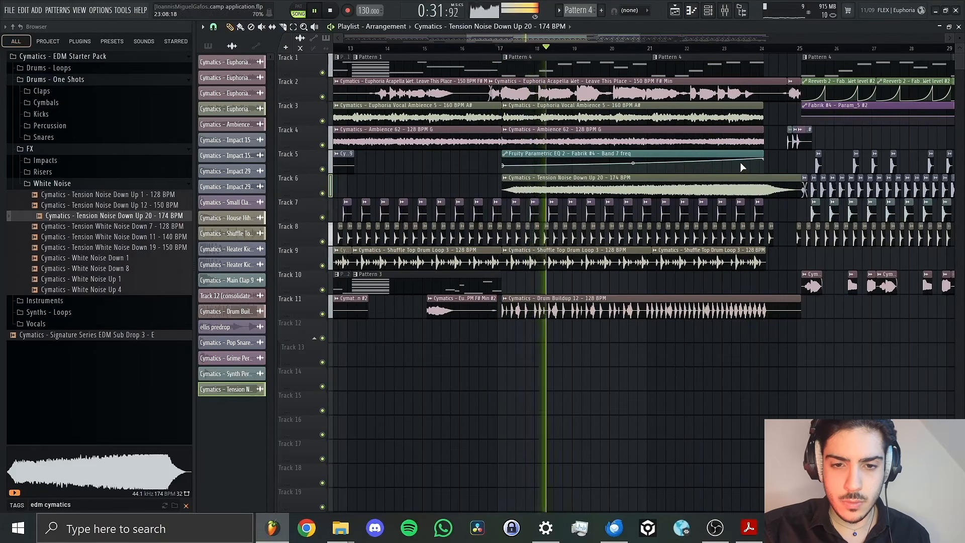
{"action": "left_click_drag", "start_coordinate": [589, 36], "coordinate": [616, 39]}
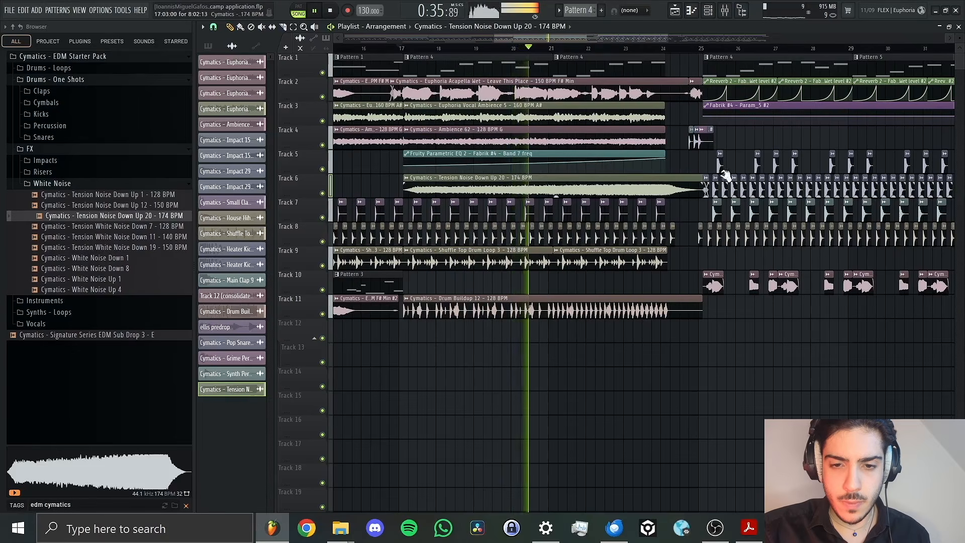
Add a Heater Kick 26 hit on Track 5 at the start of bar 25 and play back the buildup into the drop.
{"action": "left_click", "coordinate": [647, 48]}
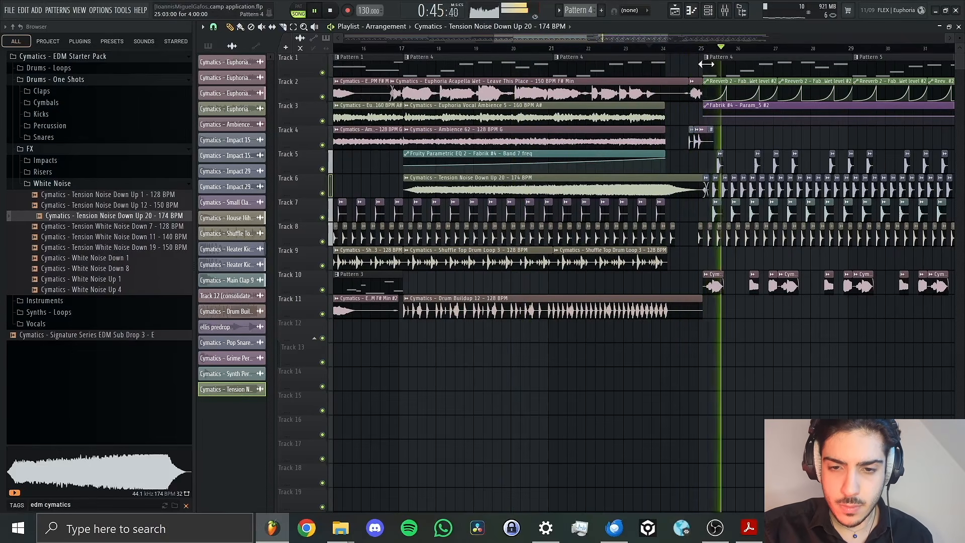
{"action": "key", "text": "space"}
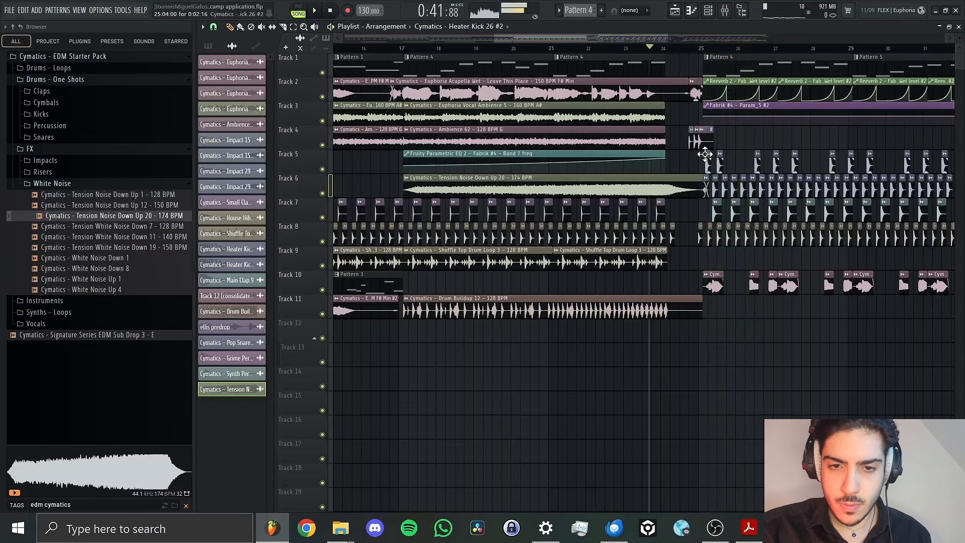
{"action": "key", "text": "space"}
{"action": "left_click_drag", "start_coordinate": [621, 34], "coordinate": [662, 38]}
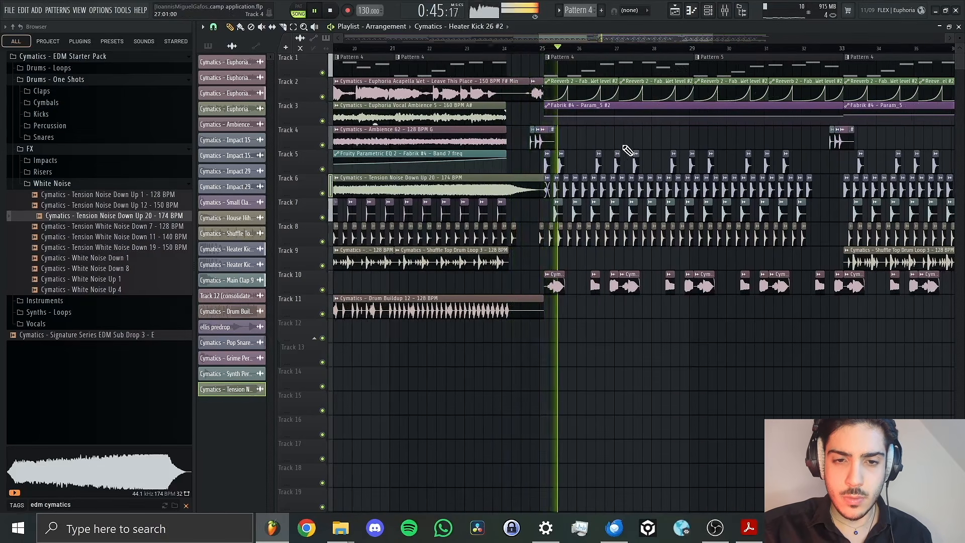
{"action": "scroll", "coordinate": [478, 51], "scroll_direction": "down", "scroll_amount": 4}
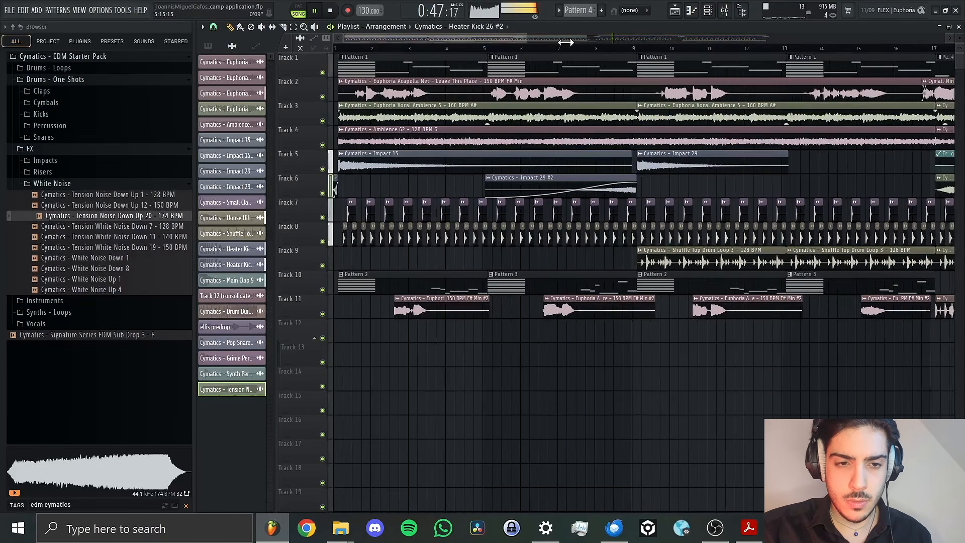
{"action": "key", "text": "space"}
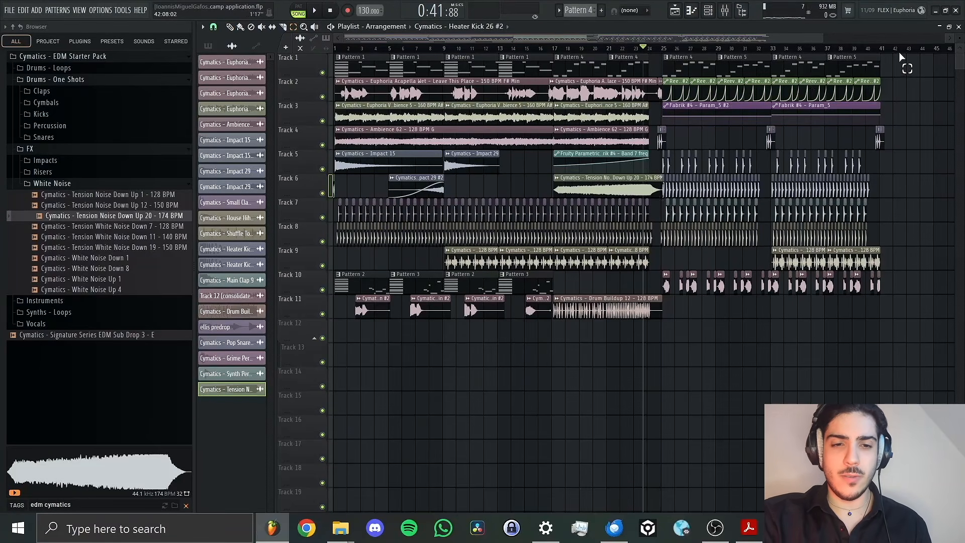
Duplicate every clip of the arrangement on all tracks so that the copy starts at bar 41 with Pattern 1.
{"action": "left_click_drag", "start_coordinate": [901, 56], "coordinate": [332, 441]}
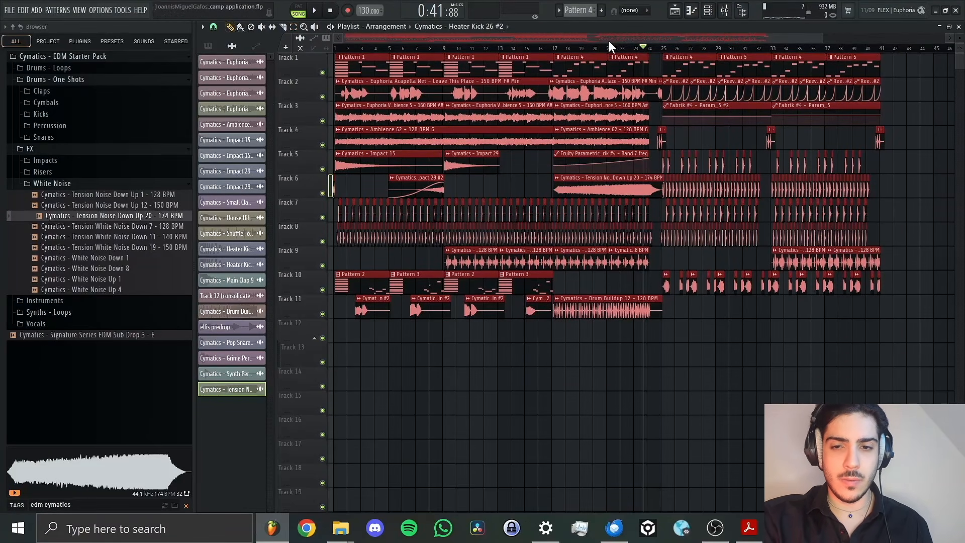
{"action": "left_click_drag", "start_coordinate": [609, 41], "coordinate": [776, 47]}
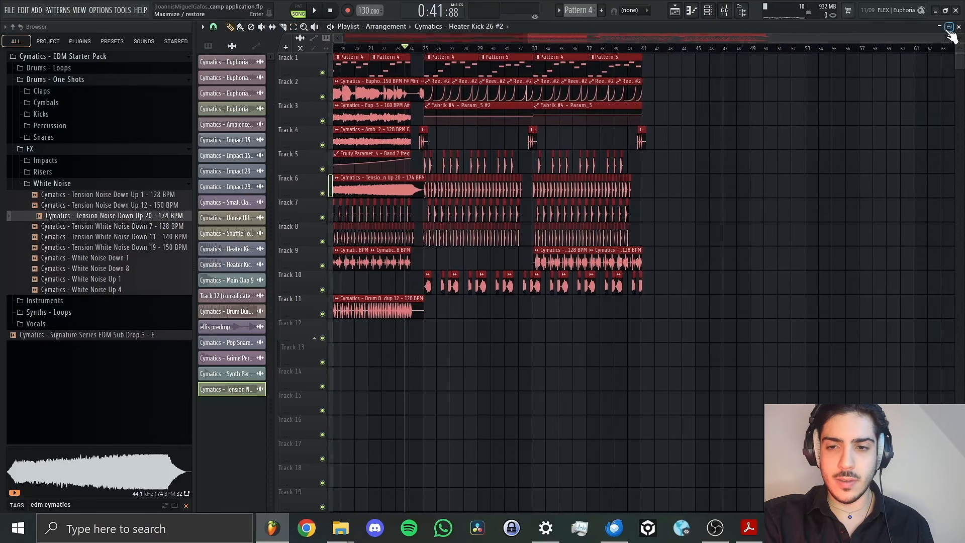
{"action": "scroll", "coordinate": [657, 44], "scroll_direction": "up", "scroll_amount": 6}
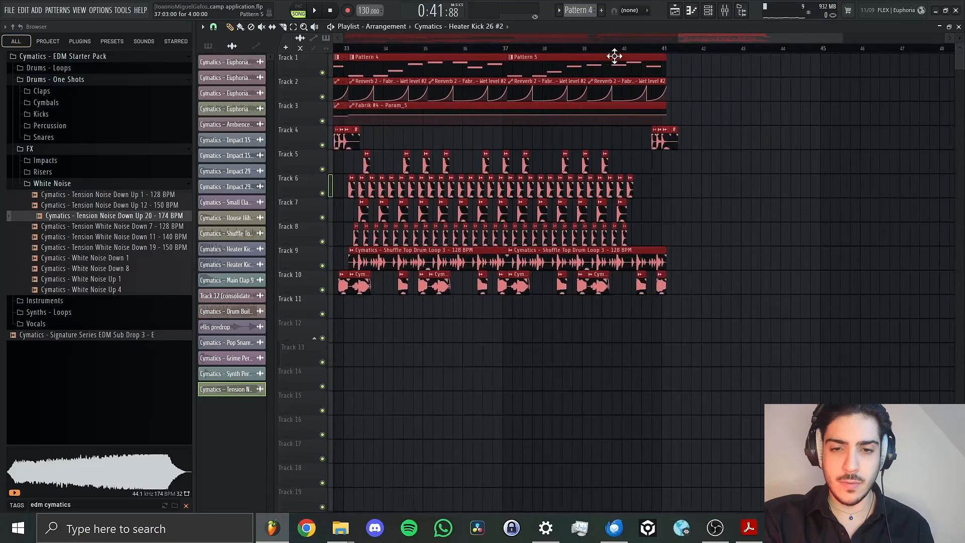
{"action": "left_click", "coordinate": [671, 50]}
{"action": "key", "text": "ctrl+v"}
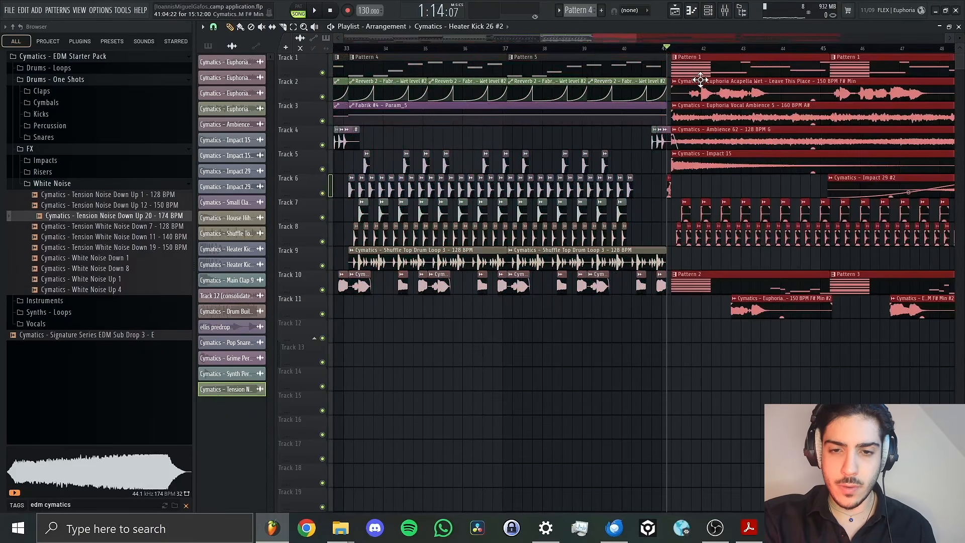
{"action": "left_click_drag", "start_coordinate": [701, 80], "coordinate": [690, 74]}
{"action": "left_click", "coordinate": [676, 70]}
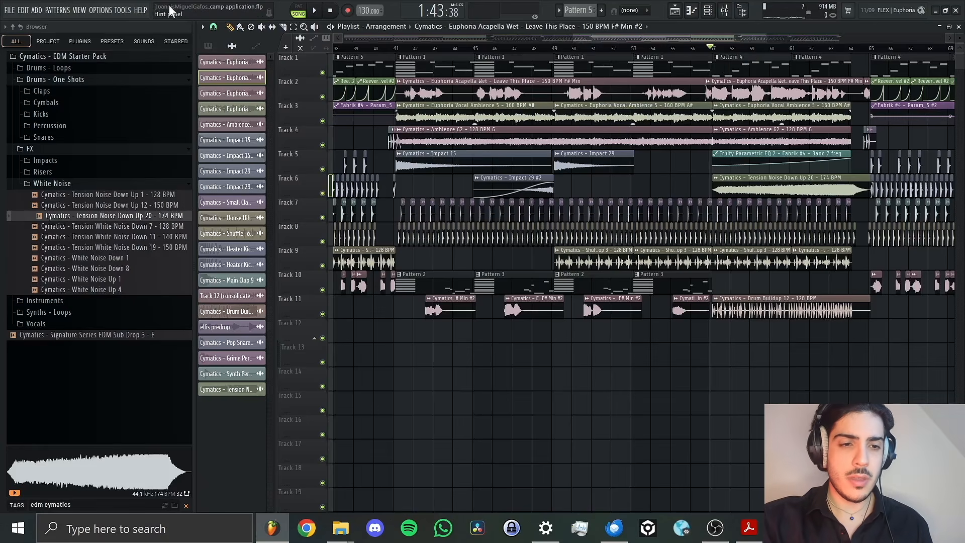
Find House Kick 1 - D# among the one-shot kicks and place it on Track 12 at bar 41, aligned with the start of Pattern 1.
{"action": "left_click_drag", "start_coordinate": [724, 39], "coordinate": [675, 41]}
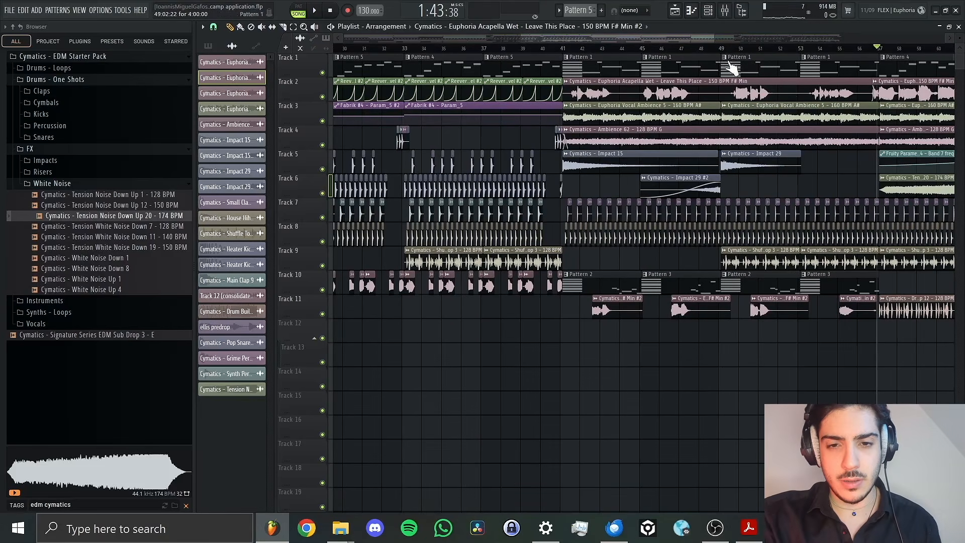
{"action": "left_click_drag", "start_coordinate": [671, 38], "coordinate": [689, 40]}
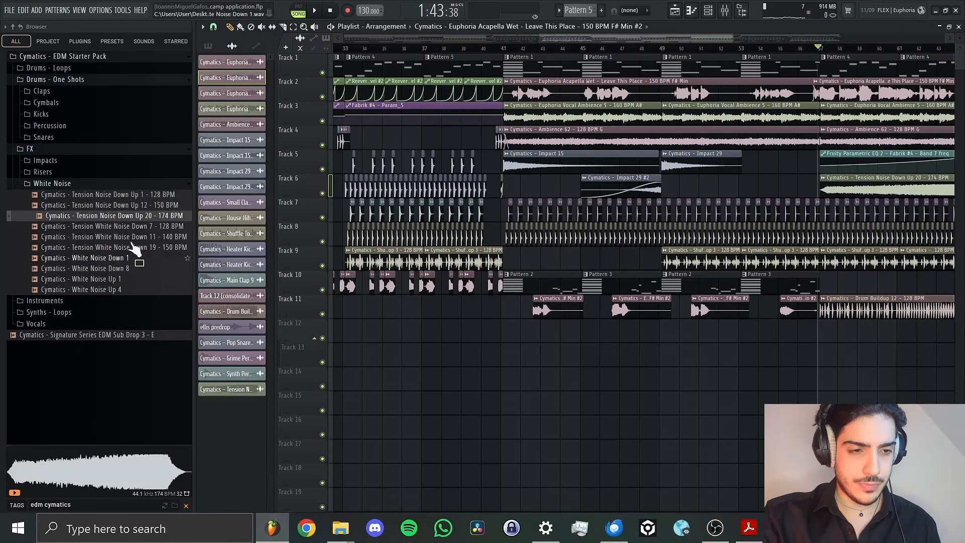
{"action": "left_click", "coordinate": [74, 81]}
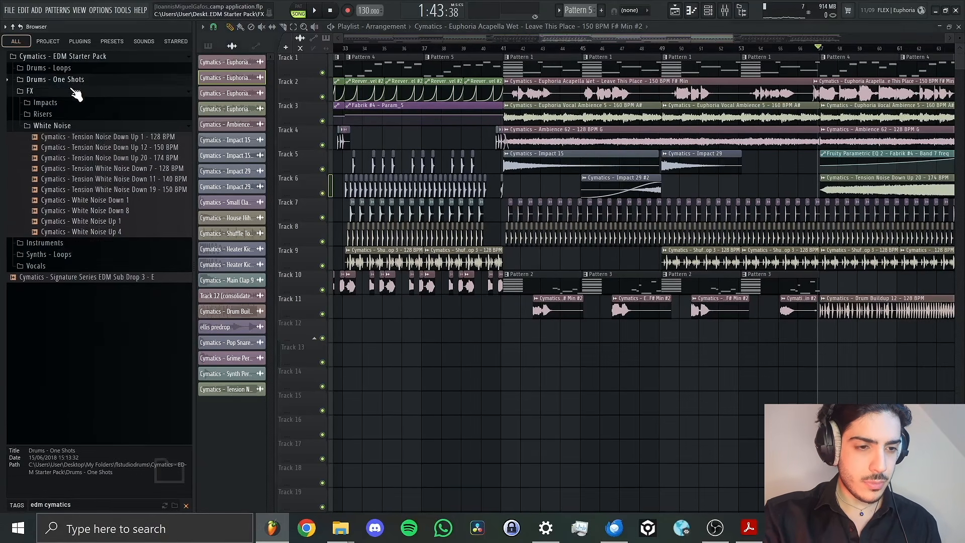
{"action": "left_click", "coordinate": [75, 81]}
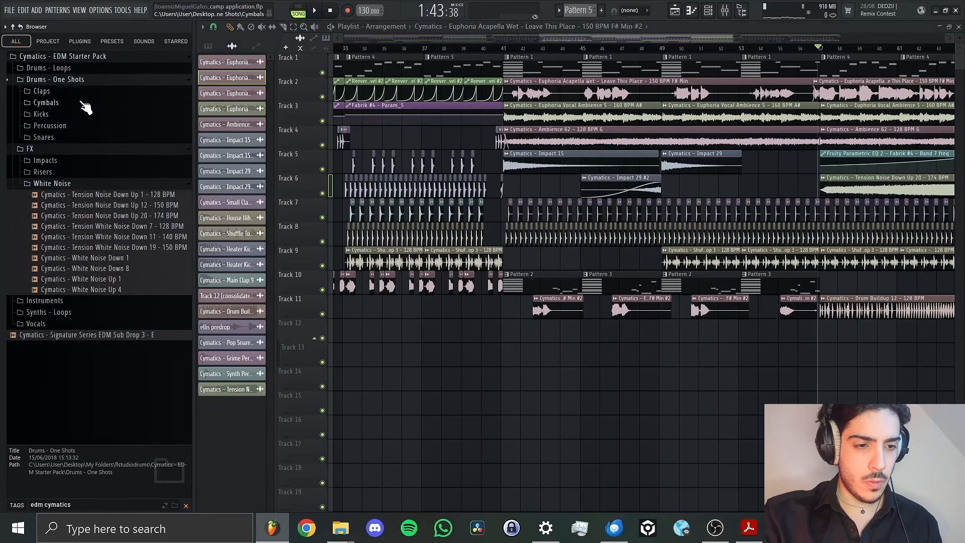
{"action": "left_click", "coordinate": [66, 114]}
{"action": "left_click", "coordinate": [81, 147]}
{"action": "left_click", "coordinate": [98, 189]}
{"action": "left_click_drag", "start_coordinate": [103, 168], "coordinate": [505, 332]}
{"action": "left_click_drag", "start_coordinate": [732, 38], "coordinate": [555, 38]}
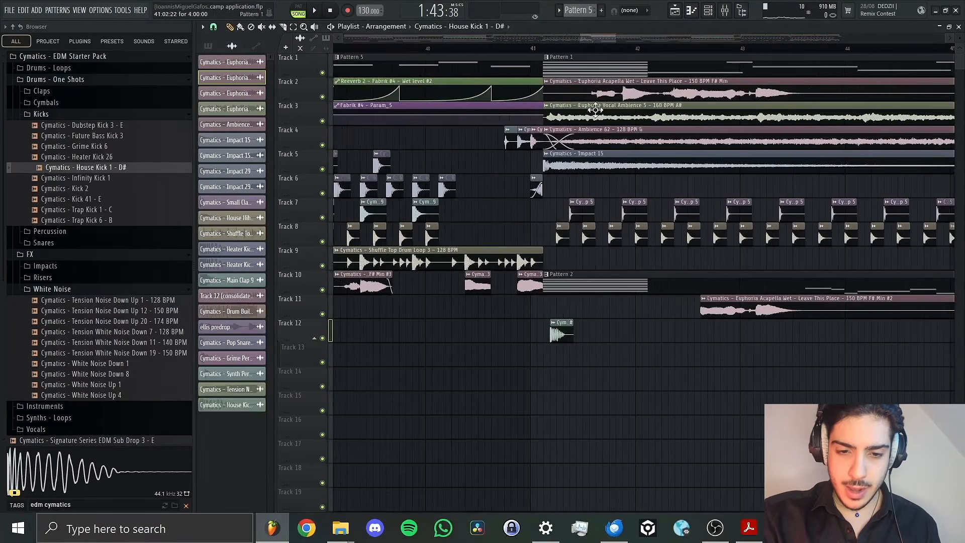
{"action": "left_click_drag", "start_coordinate": [558, 339], "coordinate": [552, 335]}
Add three more House Kick 1 - D# hits one beat apart on Track 12 in bar 41 and play back the bar.
{"action": "left_click", "coordinate": [572, 341]}
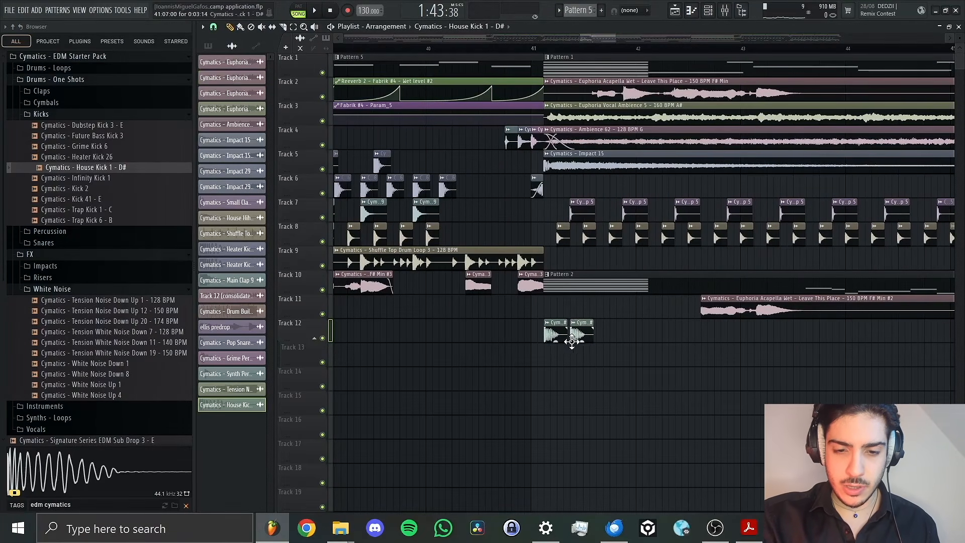
{"action": "left_click", "coordinate": [599, 337]}
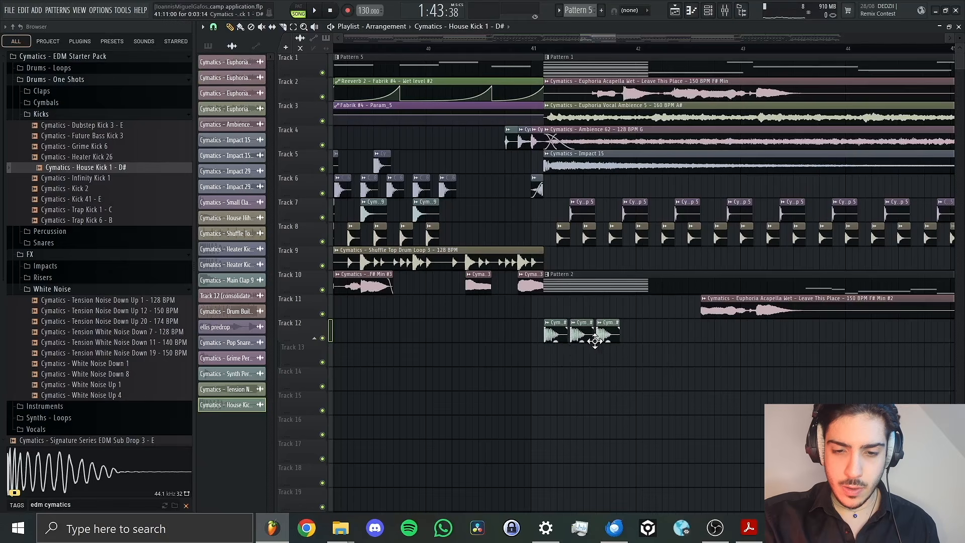
{"action": "left_click", "coordinate": [623, 340]}
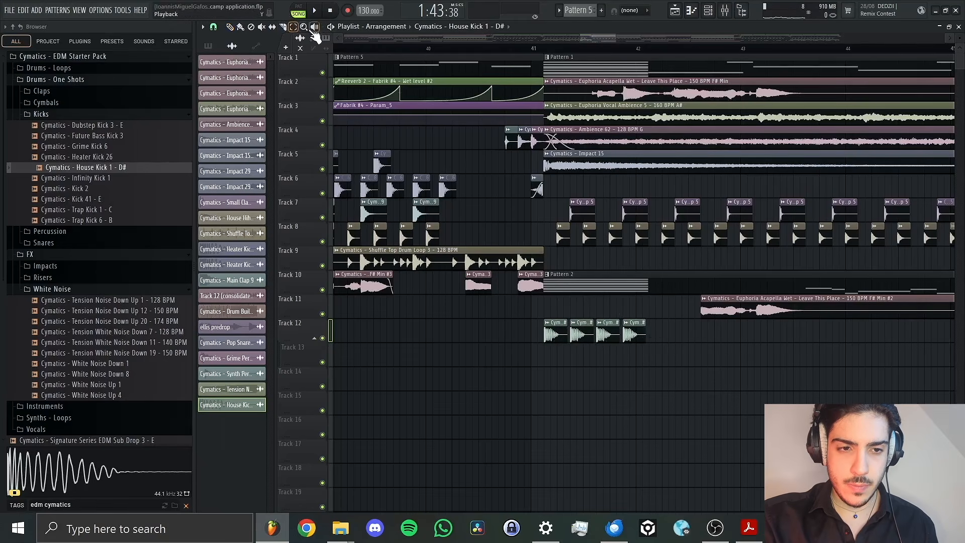
{"action": "key", "text": "space"}
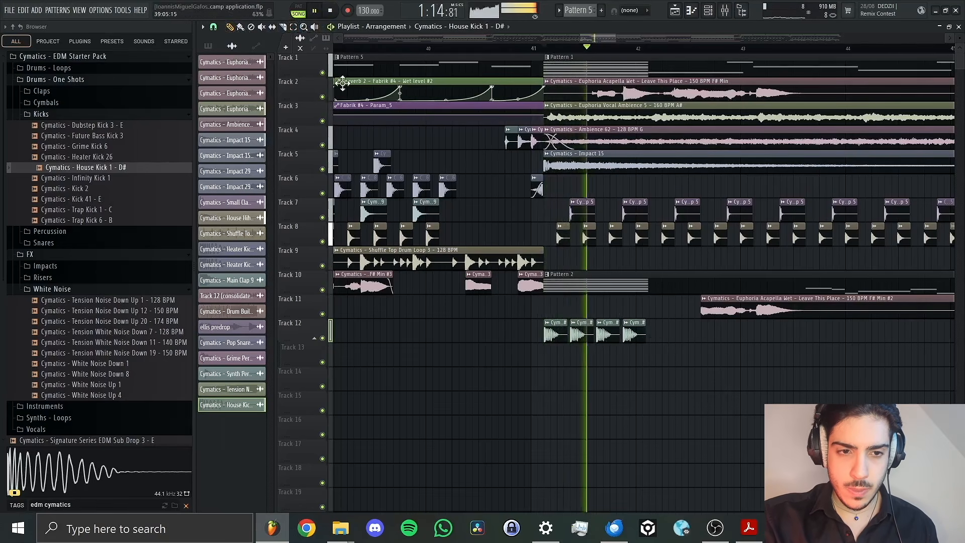
{"action": "key", "text": "space"}
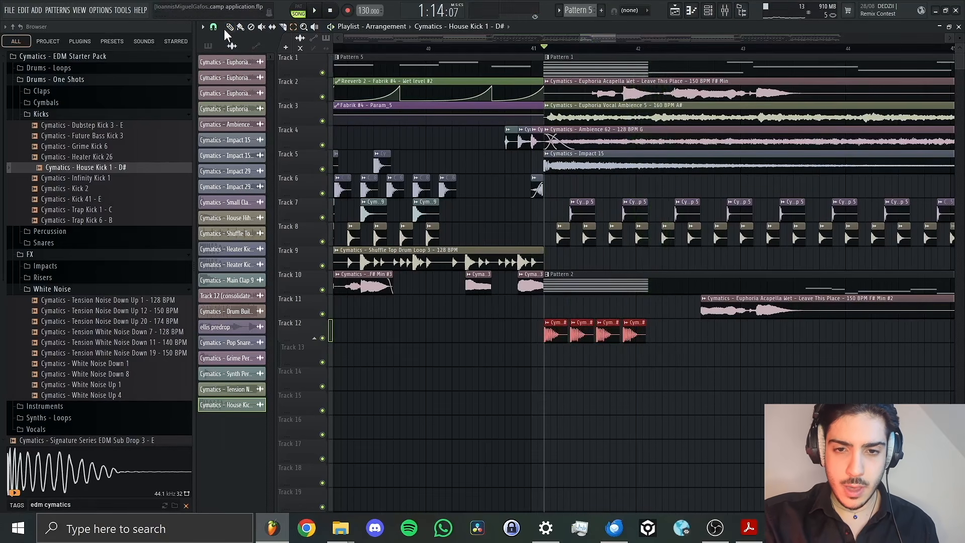
Duplicate the group of four House Kick hits along Track 12 through bar 44.
{"action": "left_click", "coordinate": [654, 48]}
{"action": "key", "text": "ctrl+b"}
{"action": "left_click_drag", "start_coordinate": [654, 51], "coordinate": [839, 46]}
{"action": "key", "text": "ctrl+b"}
{"action": "key", "text": "ctrl+z"}
{"action": "key", "text": "ctrl+v"}
{"action": "key", "text": "ctrl+b"}
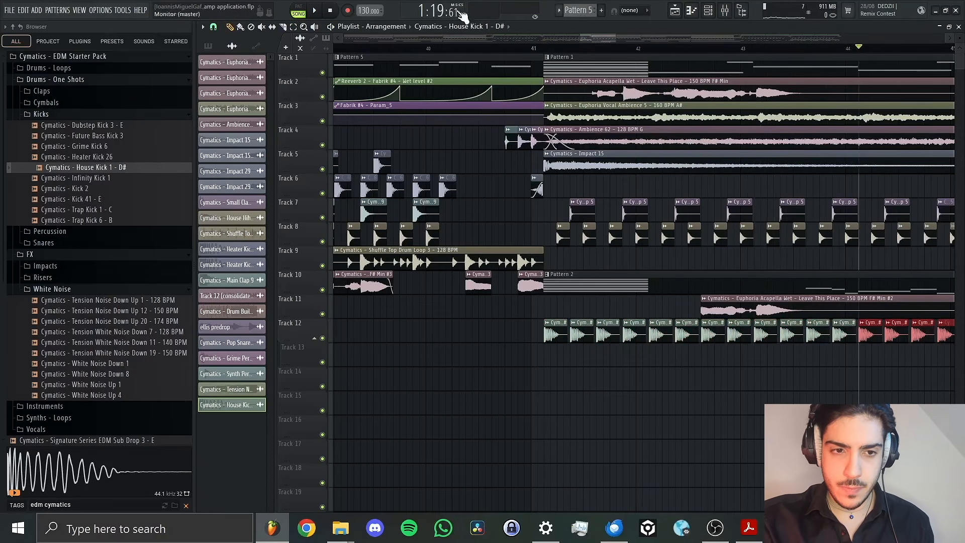
Duplicate the bars 41–44 House Kick hits along Track 12 through bar 56 and play back the end of the section.
{"action": "left_click_drag", "start_coordinate": [614, 39], "coordinate": [698, 39]}
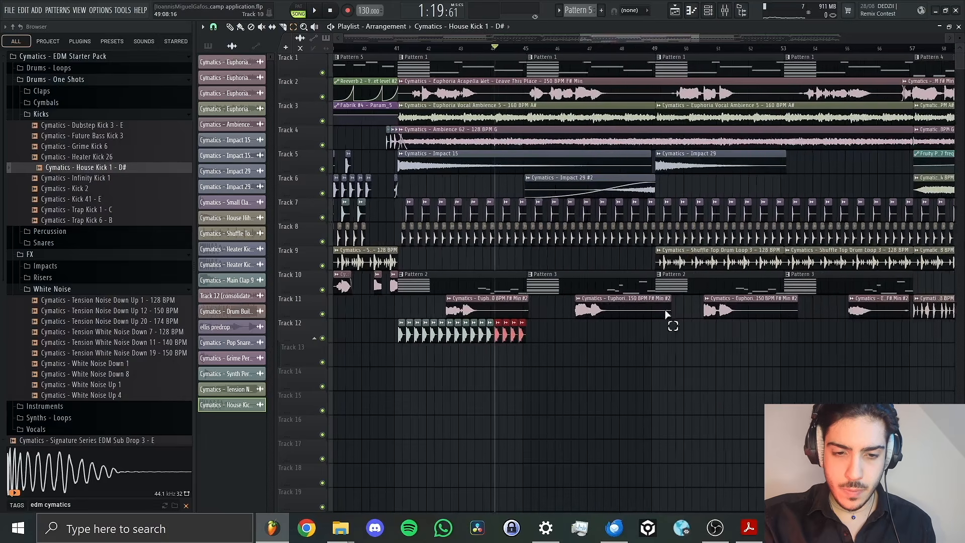
{"action": "left_click_drag", "start_coordinate": [547, 326], "coordinate": [396, 332]}
{"action": "left_click_drag", "start_coordinate": [395, 329], "coordinate": [598, 338]}
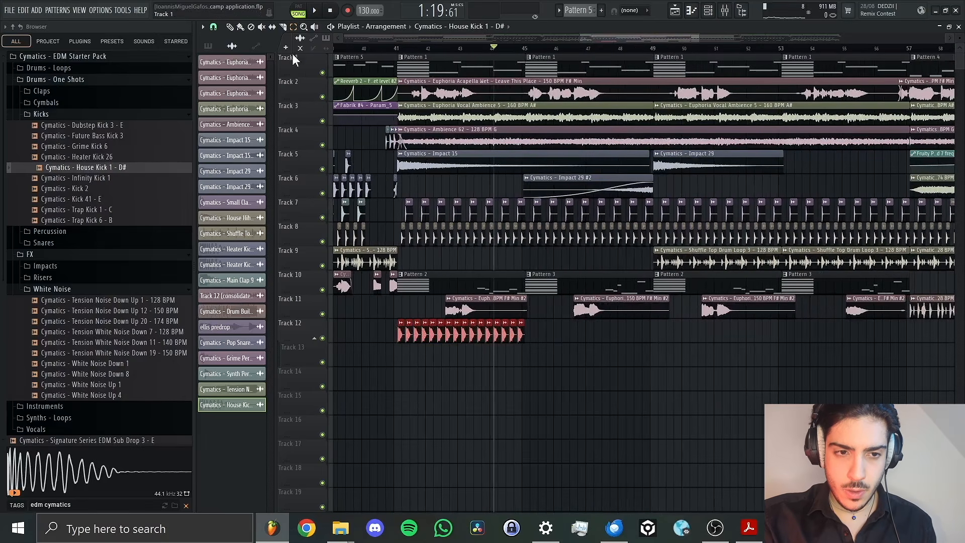
{"action": "left_click", "coordinate": [525, 47]}
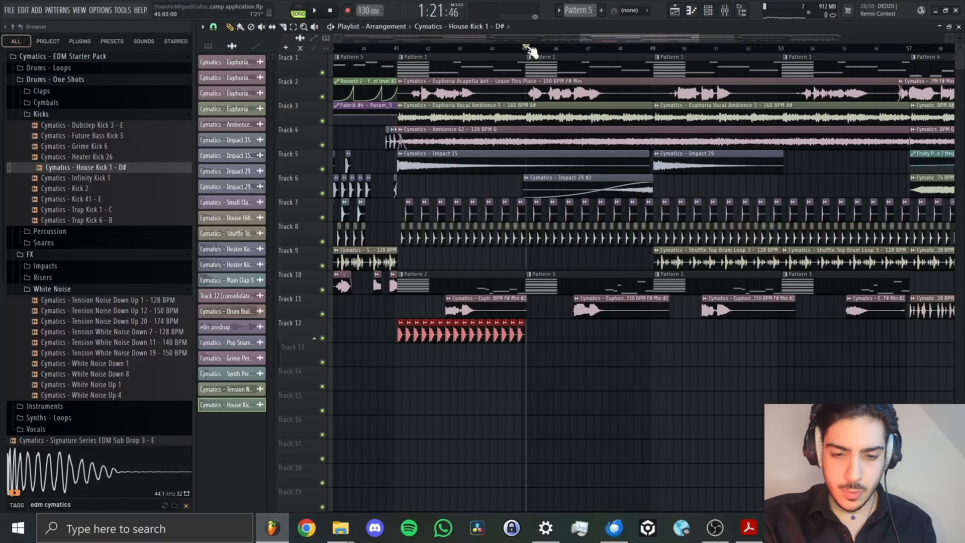
{"action": "key", "text": "ctrl+b"}
{"action": "left_click_drag", "start_coordinate": [527, 47], "coordinate": [777, 57]}
{"action": "key", "text": "ctrl+b"}
{"action": "key", "text": "ctrl+b"}
{"action": "key", "text": "space"}
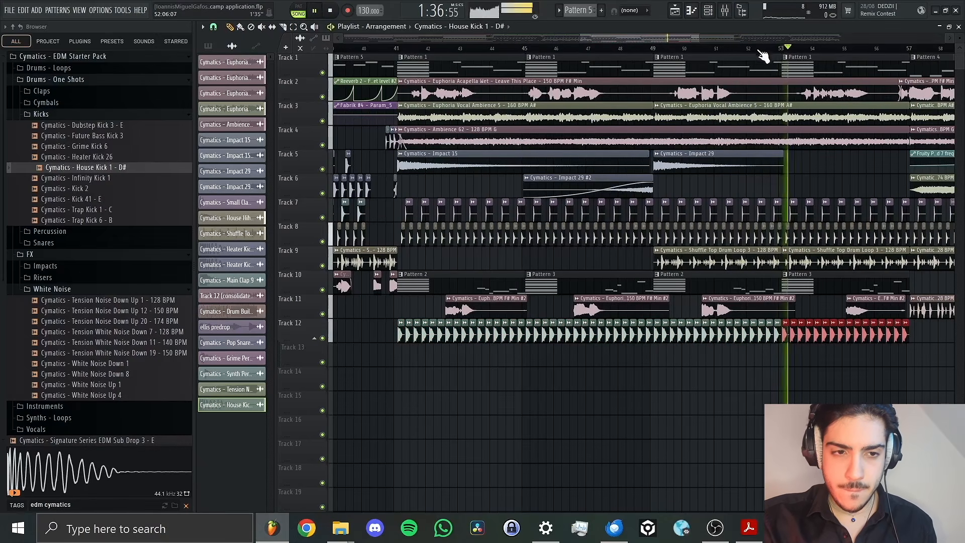
Copy the Fabrik #4 - Param_5 #2 automation clip onto Track 12 under the buildup from bar 57 to bar 65 and play it back.
{"action": "scroll", "coordinate": [714, 42], "scroll_direction": "right", "scroll_amount": 5}
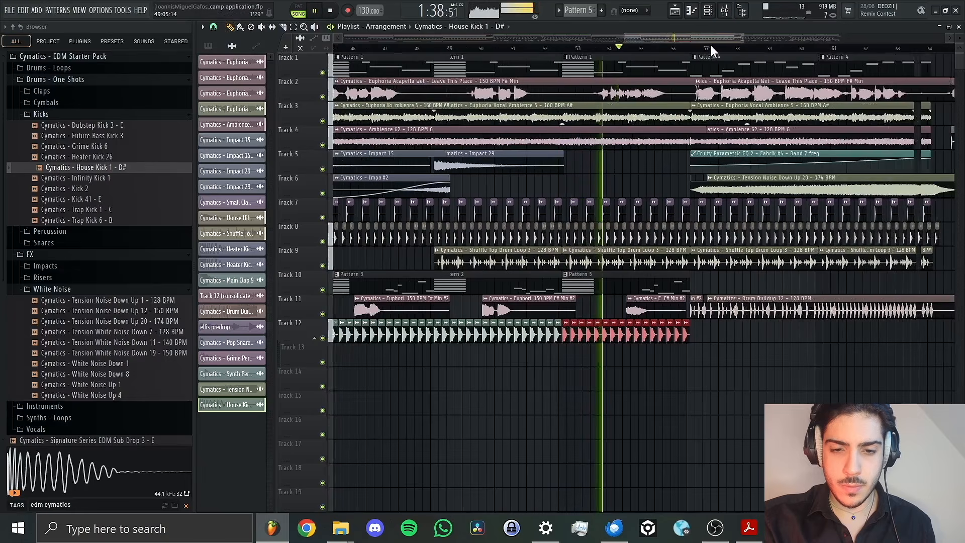
{"action": "left_click_drag", "start_coordinate": [708, 34], "coordinate": [759, 38]}
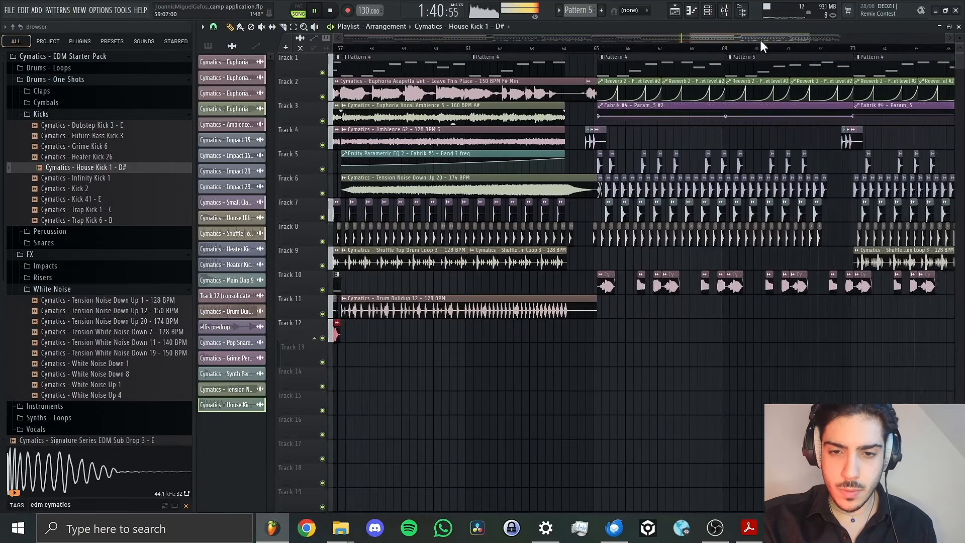
{"action": "left_click", "coordinate": [699, 116]}
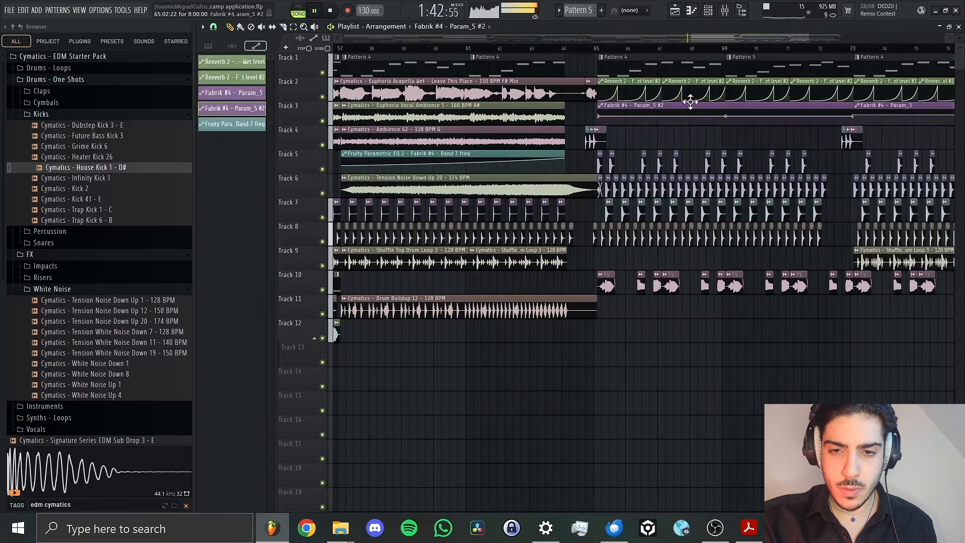
{"action": "left_click_drag", "start_coordinate": [731, 39], "coordinate": [701, 40]}
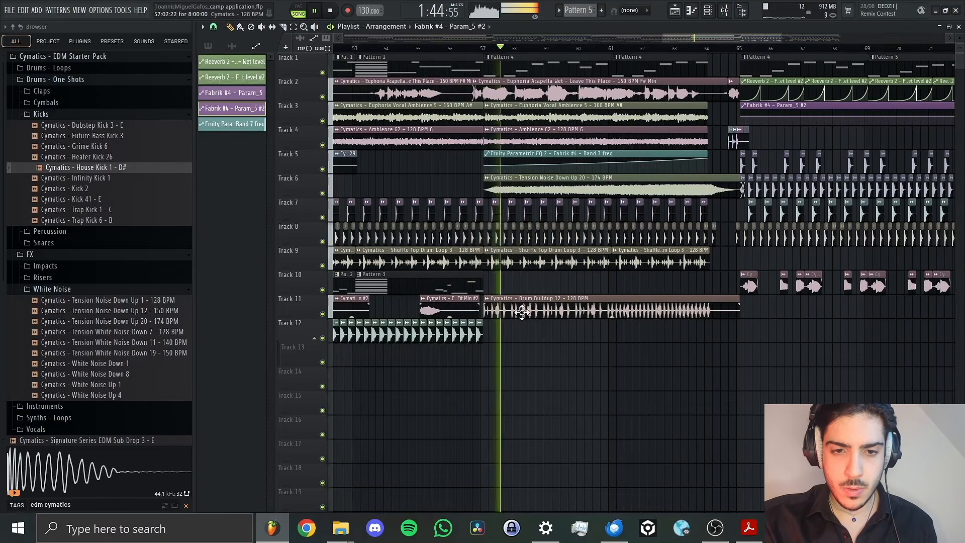
{"action": "key", "text": "space"}
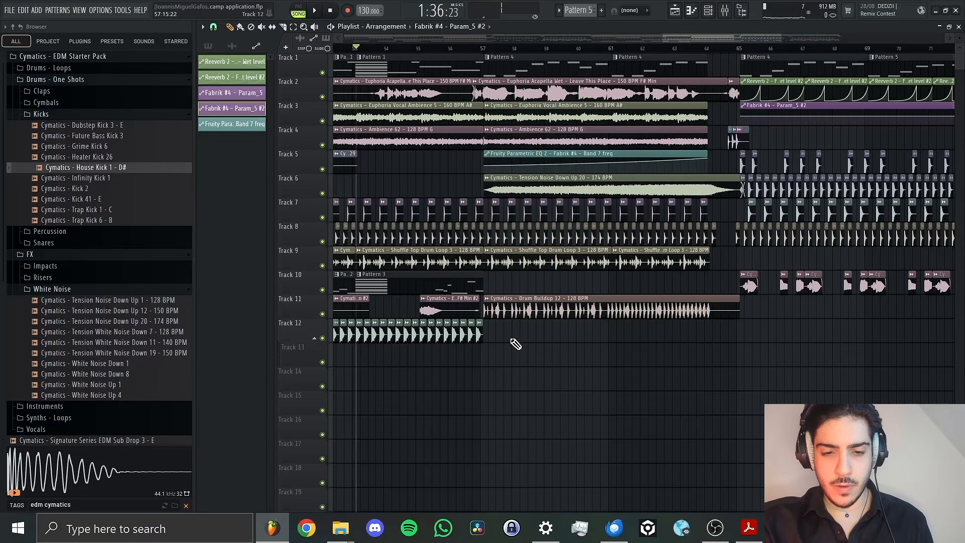
{"action": "left_click_drag", "start_coordinate": [516, 345], "coordinate": [489, 341]}
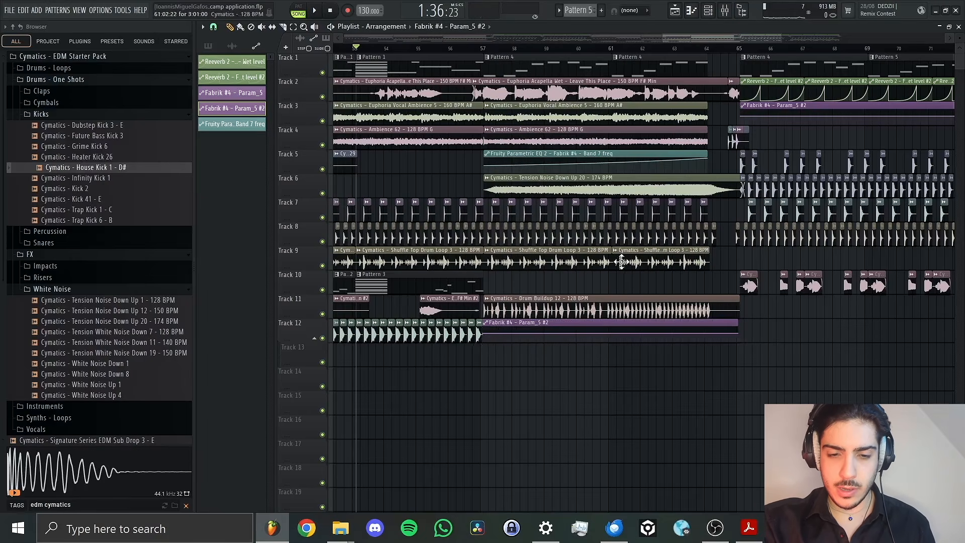
{"action": "left_click", "coordinate": [484, 48]}
{"action": "key", "text": "space"}
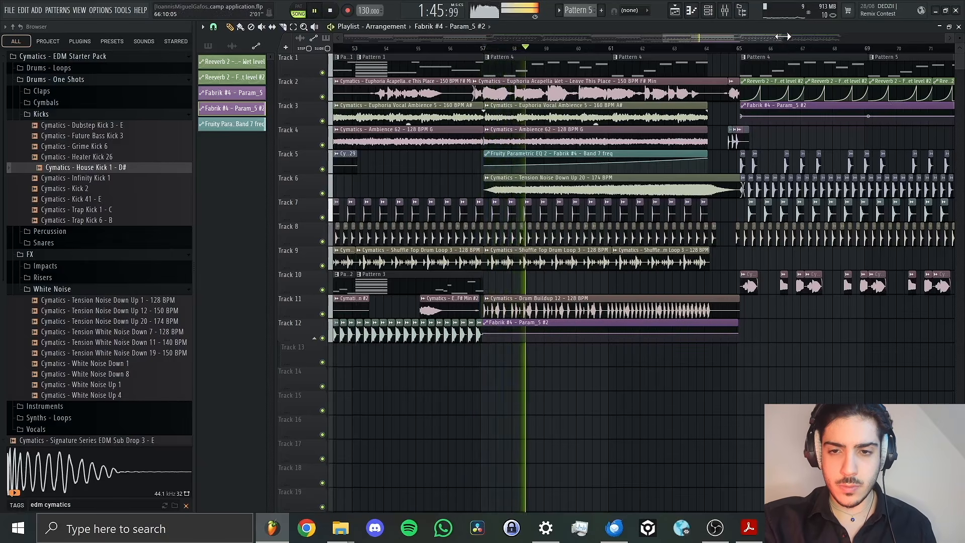
{"action": "left_click_drag", "start_coordinate": [782, 38], "coordinate": [741, 39]}
{"action": "key", "text": "space"}
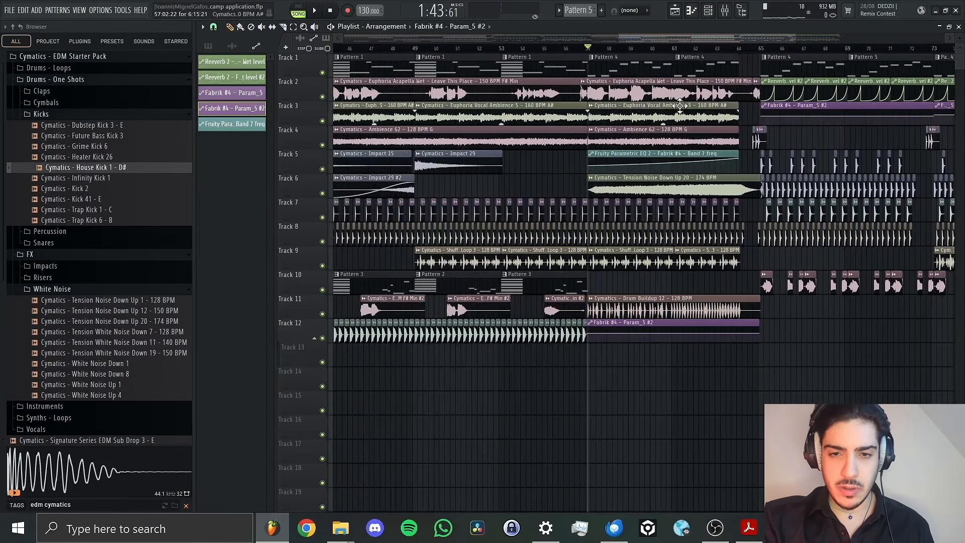
Delete the early hits on Tracks 5 and 6 after the first bar 65 hit, up to the vocal chop before bar 67, and play back.
{"action": "mouse_move", "coordinate": [752, 37]}
{"action": "left_mouse_down"}
{"action": "mouse_move", "coordinate": [880, 32]}
{"action": "mouse_move", "coordinate": [740, 37]}
{"action": "mouse_move", "coordinate": [765, 40]}
{"action": "left_mouse_up"}
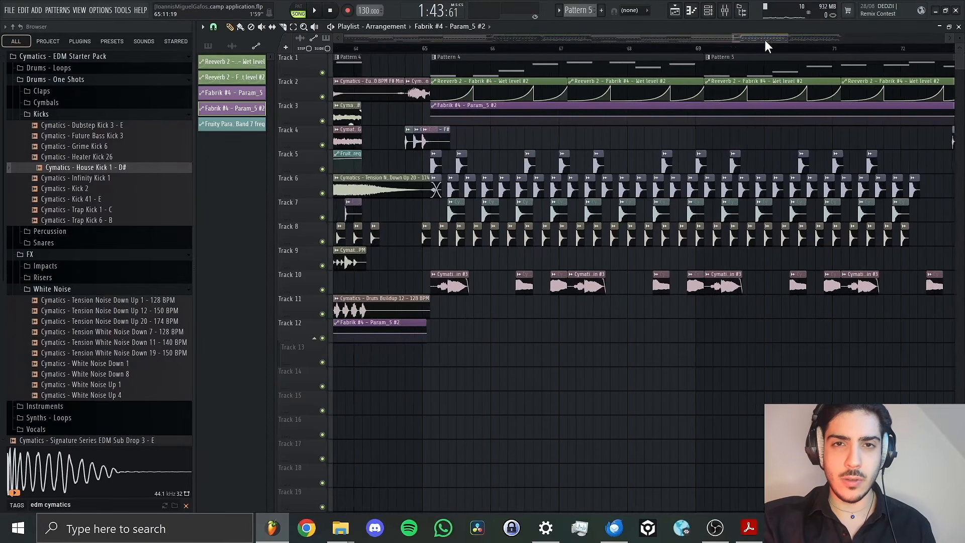
{"action": "left_click", "coordinate": [436, 50]}
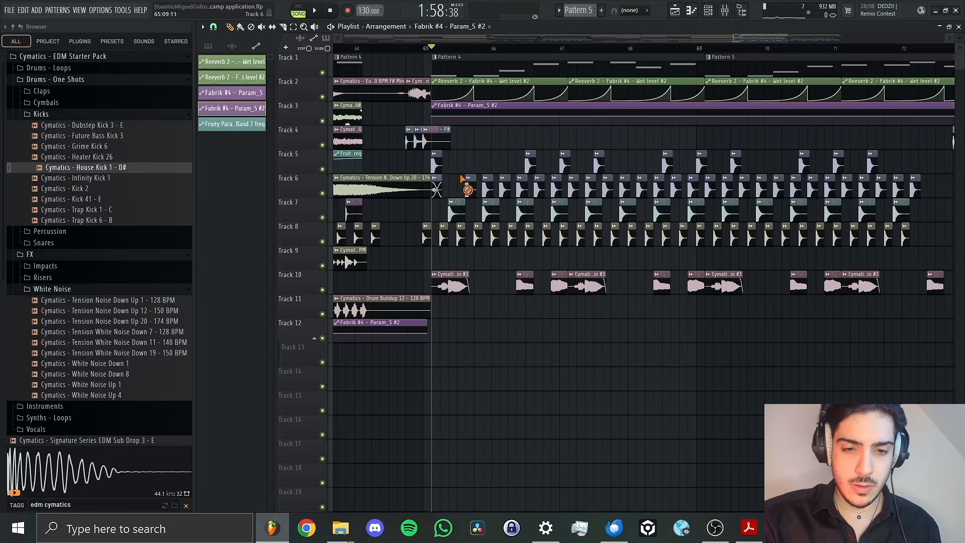
{"action": "key", "text": "space"}
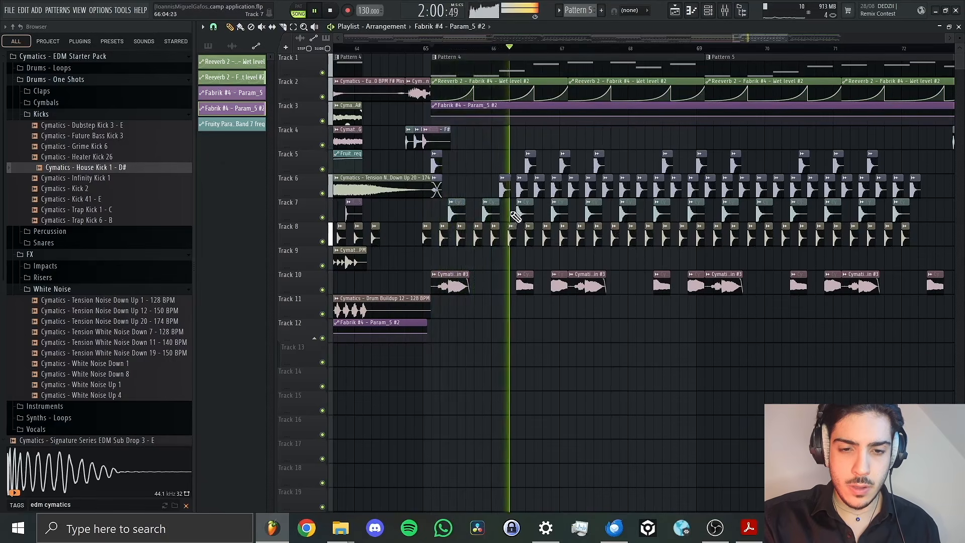
{"action": "key", "text": "space"}
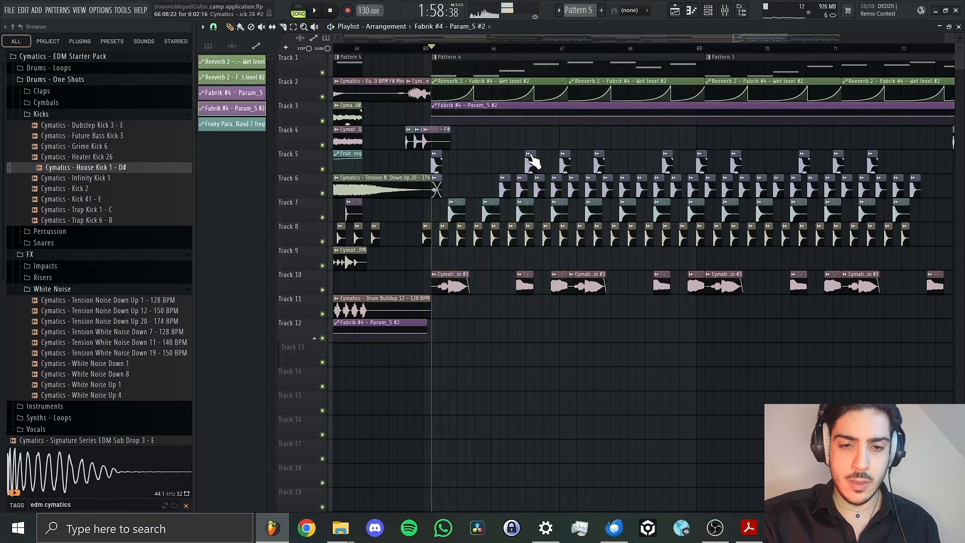
{"action": "left_click_drag", "start_coordinate": [509, 170], "coordinate": [547, 185]}
{"action": "key", "text": "space"}
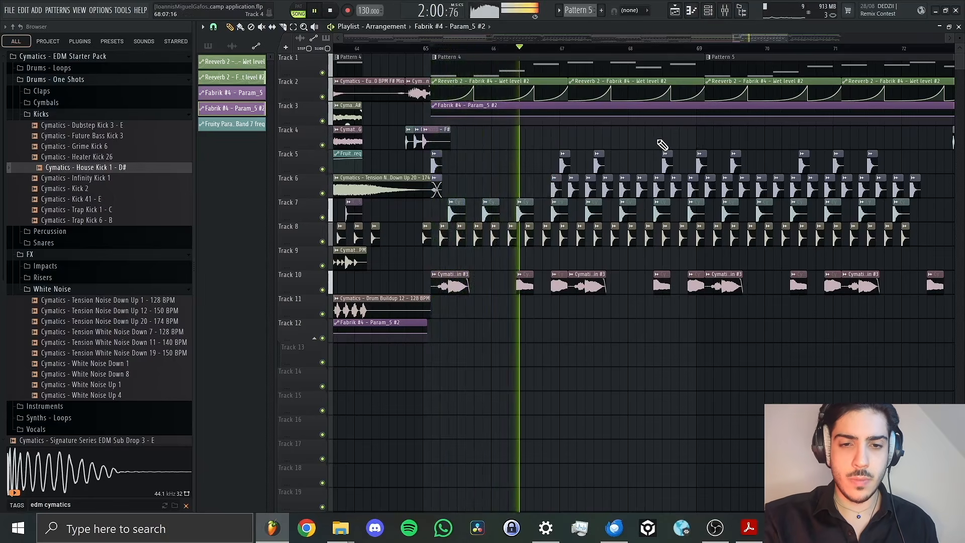
Delete the Track 7 and Track 8 drum hits from bar 65 to just before bar 67 and play back the thinned drop.
{"action": "key", "text": "space"}
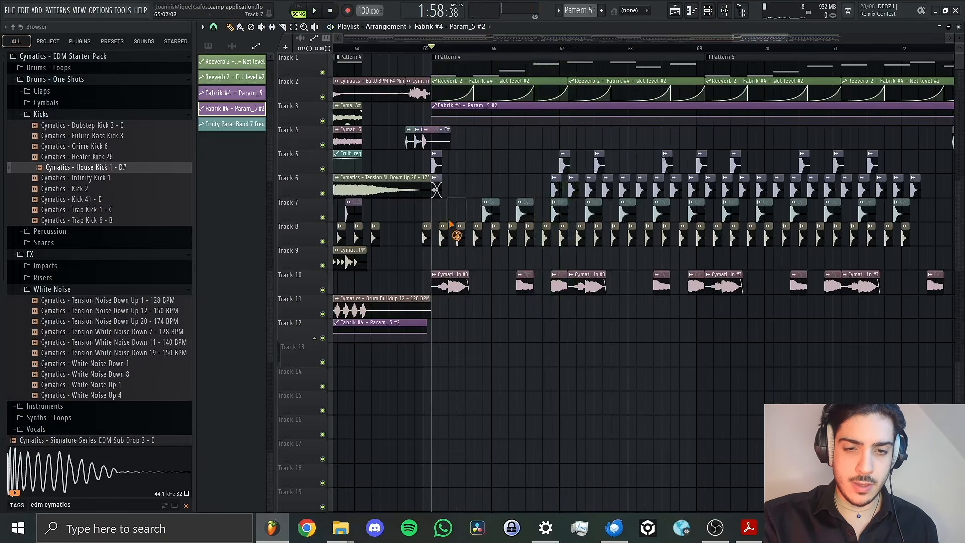
{"action": "mouse_move", "coordinate": [451, 224]}
{"action": "left_mouse_down"}
{"action": "mouse_move", "coordinate": [515, 241]}
{"action": "mouse_move", "coordinate": [520, 213]}
{"action": "left_mouse_up"}
{"action": "key", "text": "space"}
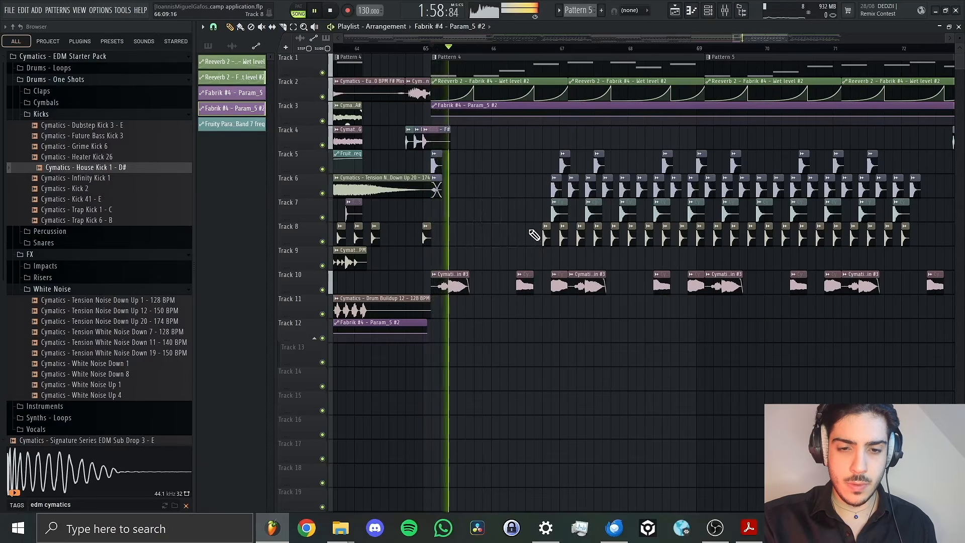
{"action": "right_click", "coordinate": [545, 234]}
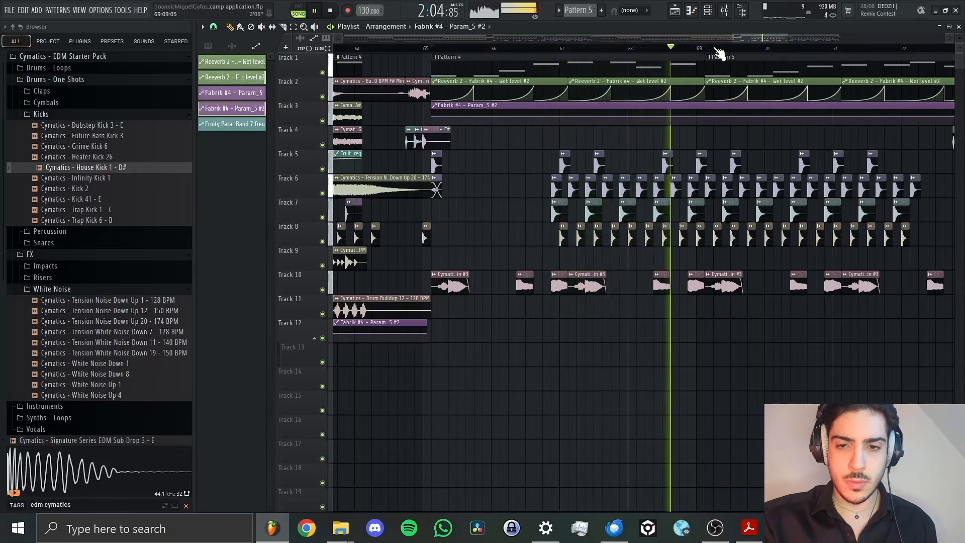
{"action": "key", "text": "space"}
Place a unique copy of the Fruity Parametric EQ 2 - Fabrik #4 - Band 7 freq automation clip on Track 12 at bar 65.
{"action": "left_click_drag", "start_coordinate": [771, 38], "coordinate": [738, 44]}
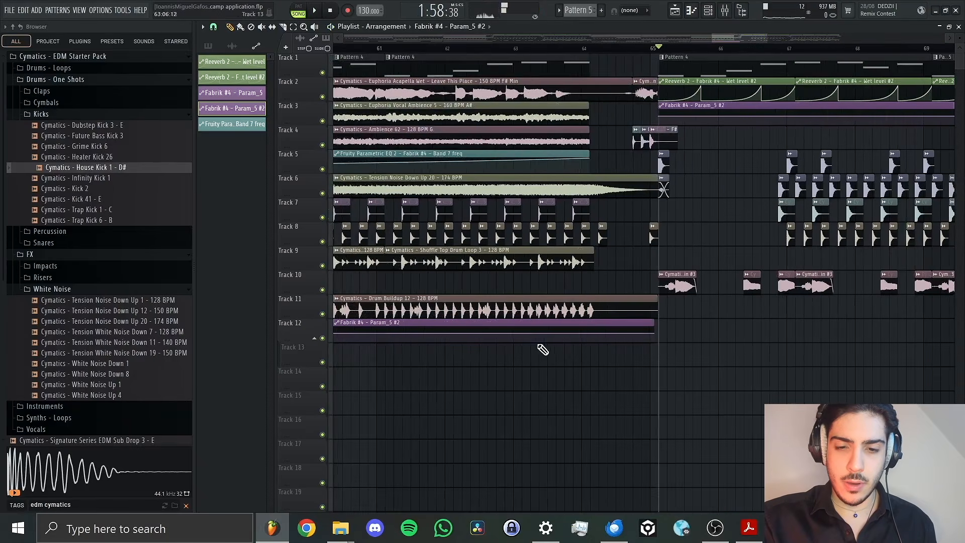
{"action": "left_click", "coordinate": [533, 162]}
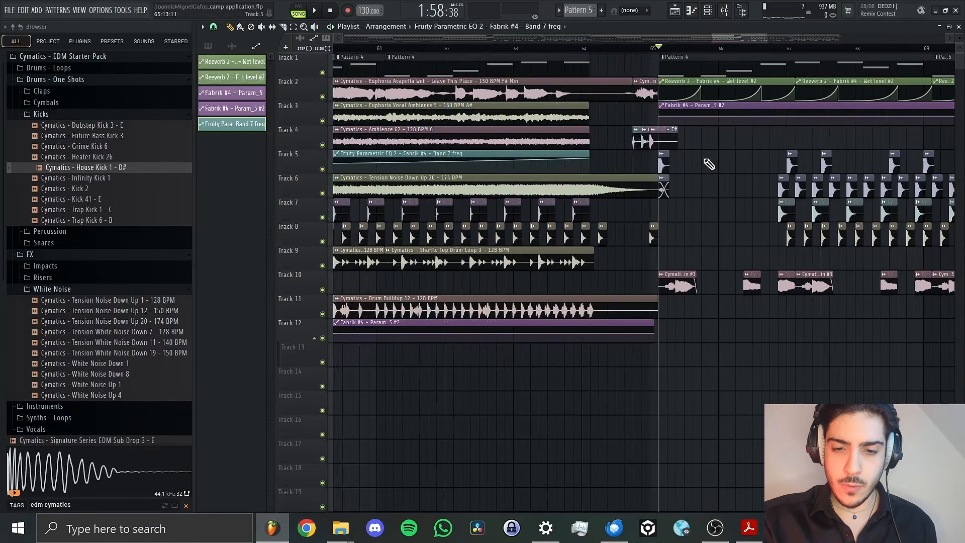
{"action": "left_click", "coordinate": [667, 320]}
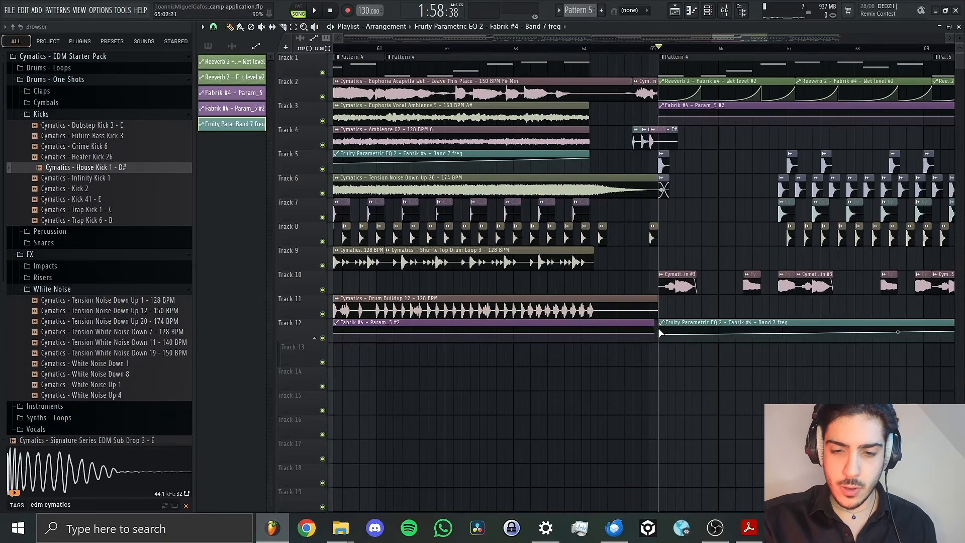
{"action": "left_click", "coordinate": [661, 322]}
{"action": "left_click", "coordinate": [694, 439]}
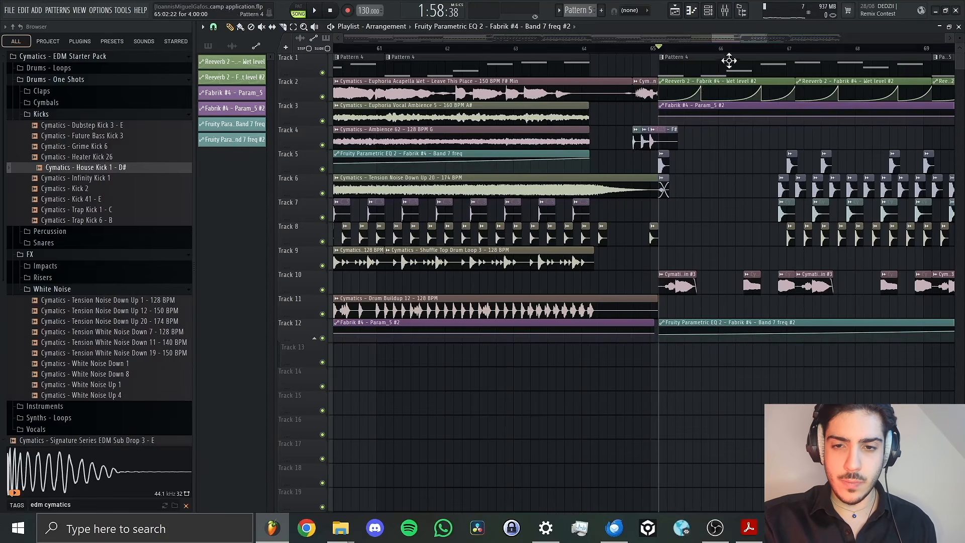
Shape the copied Band 7 freq automation to start at 20000 Hz, dip to about 502 Hz and rise again by bar 67, then play back.
{"action": "scroll", "coordinate": [729, 60], "scroll_direction": "down", "scroll_amount": 4}
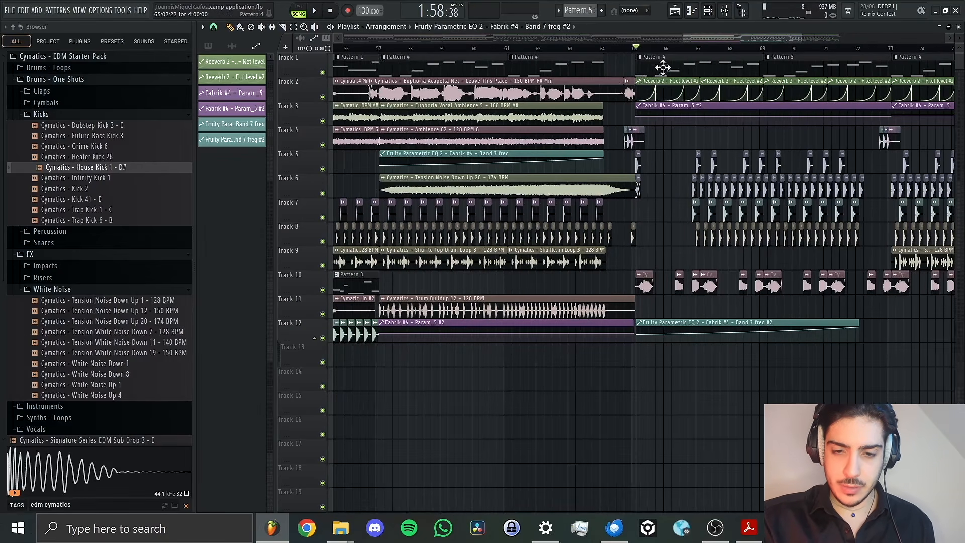
{"action": "left_click_drag", "start_coordinate": [640, 336], "coordinate": [637, 326]}
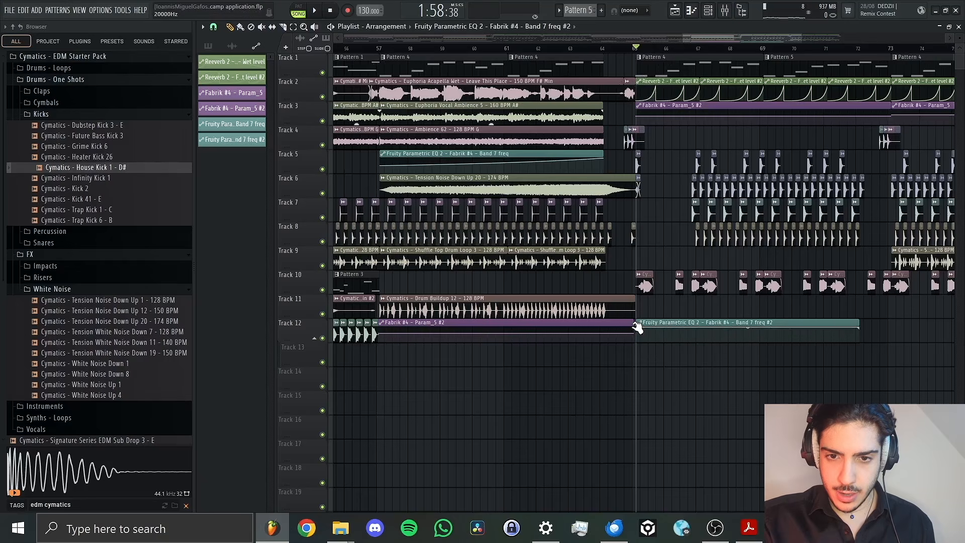
{"action": "right_click", "coordinate": [672, 334]}
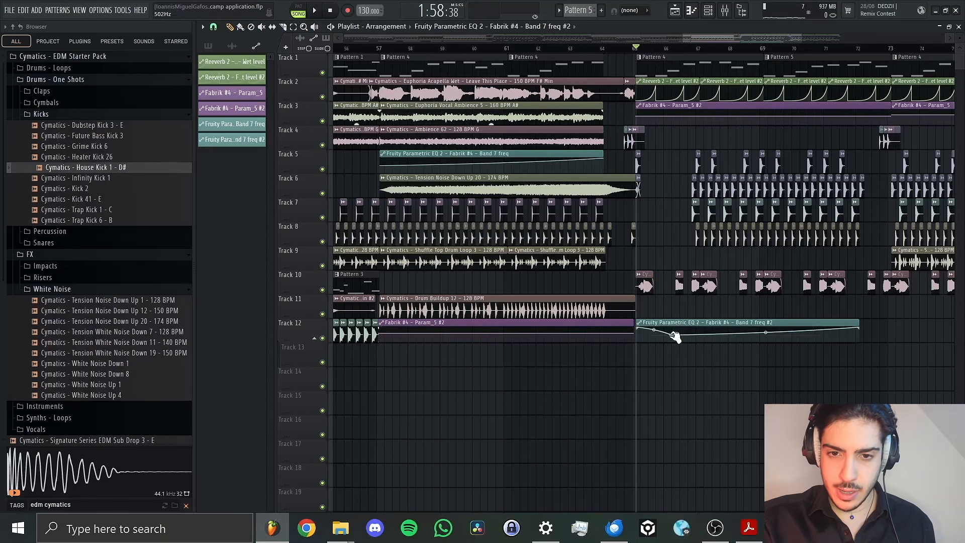
{"action": "right_click", "coordinate": [699, 330]}
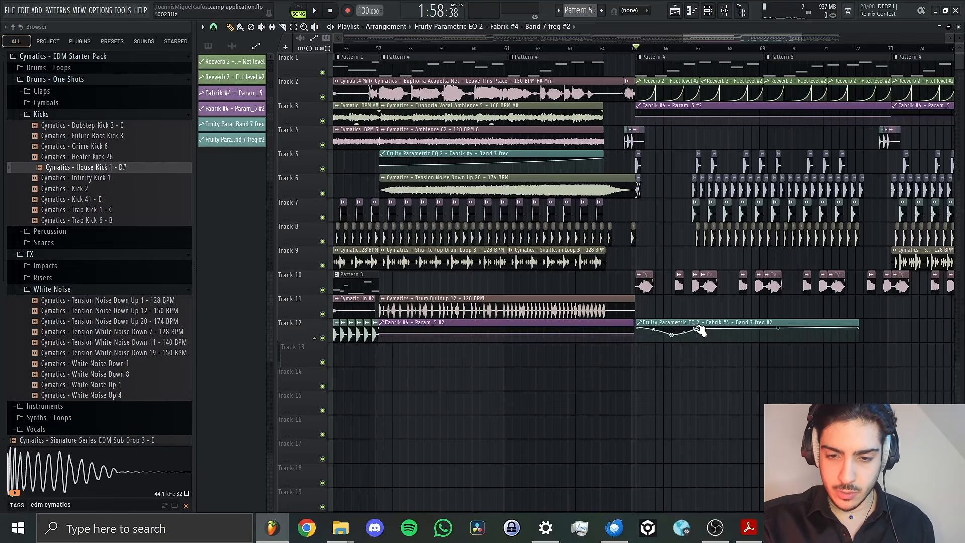
{"action": "key", "text": "space"}
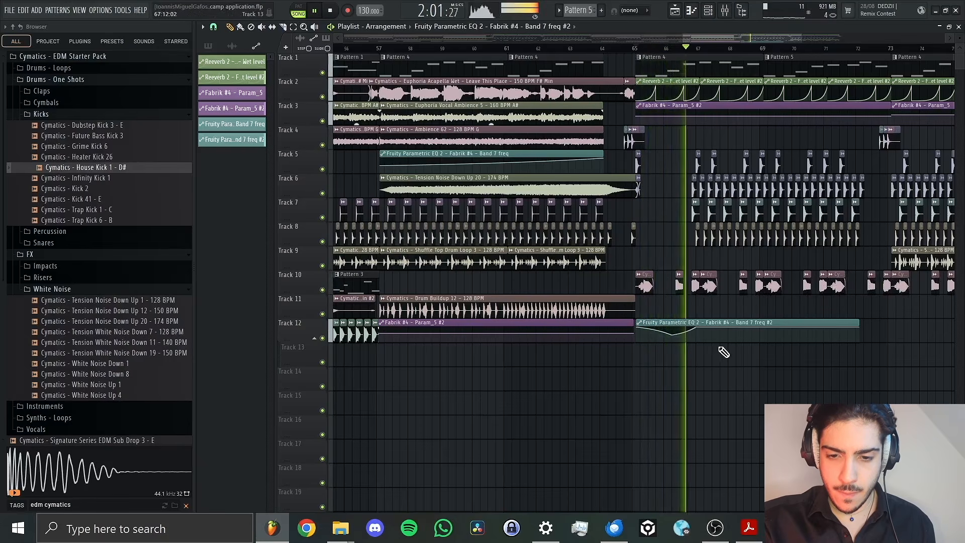
Shift the Band 7 freq dip earlier to about bar 66 at around 399 Hz and shorten the clip to end just before bar 67.
{"action": "key", "text": "space"}
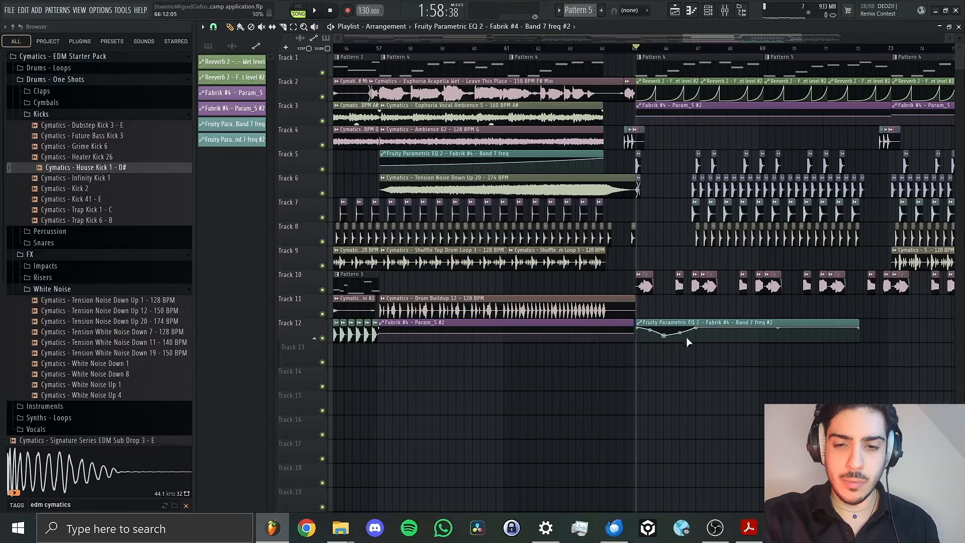
{"action": "key", "text": "space"}
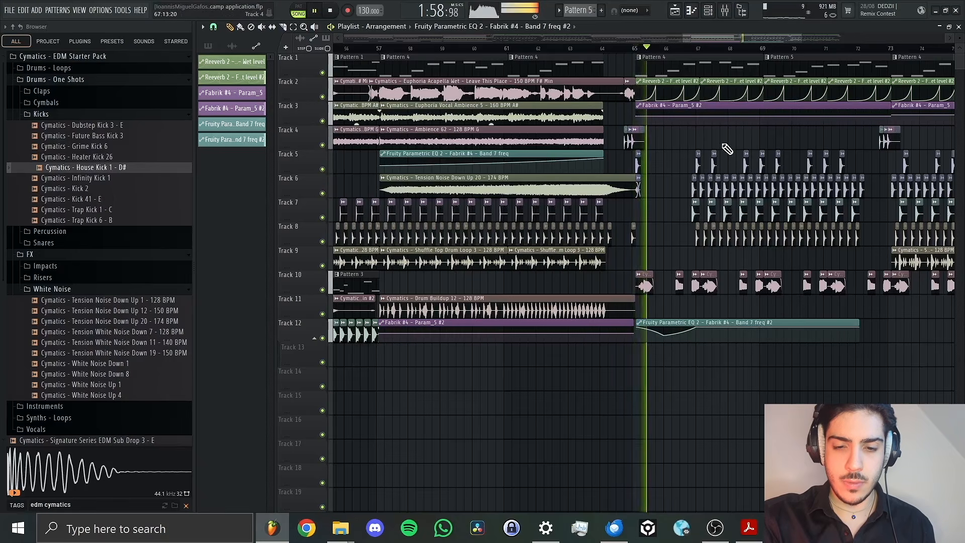
{"action": "key", "text": "space"}
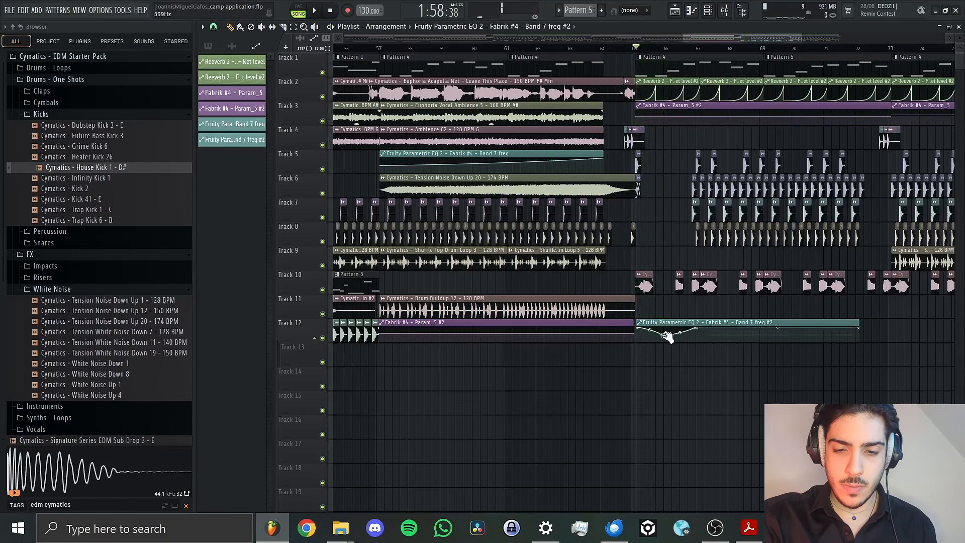
{"action": "key", "text": "space"}
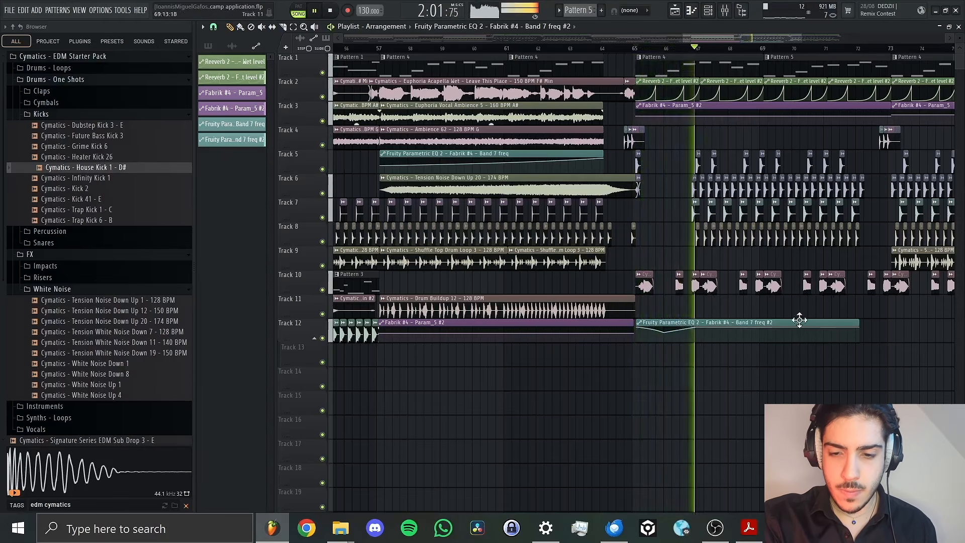
{"action": "left_click_drag", "start_coordinate": [855, 323], "coordinate": [696, 323]}
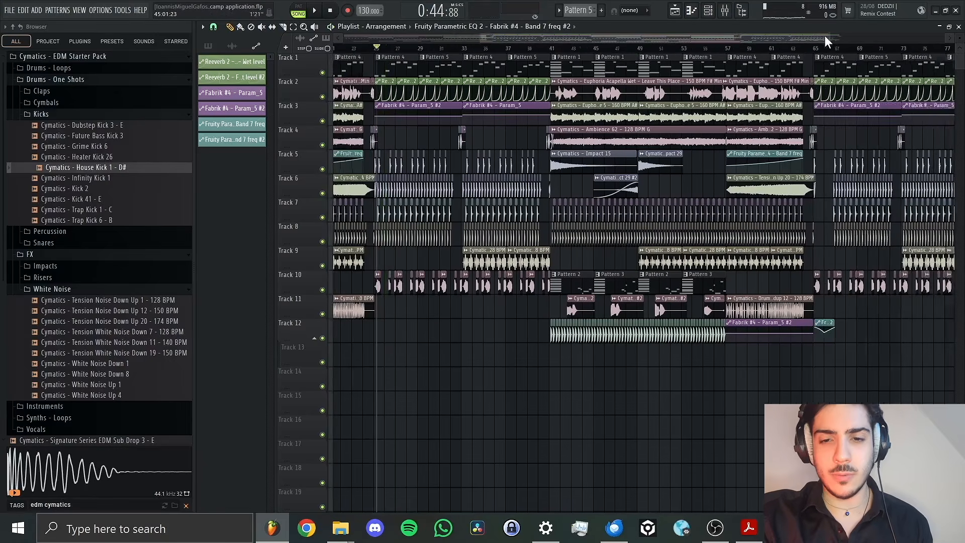
{"action": "left_click_drag", "start_coordinate": [826, 37], "coordinate": [625, 47]}
{"action": "scroll", "coordinate": [786, 36], "scroll_direction": "up", "scroll_amount": 15}
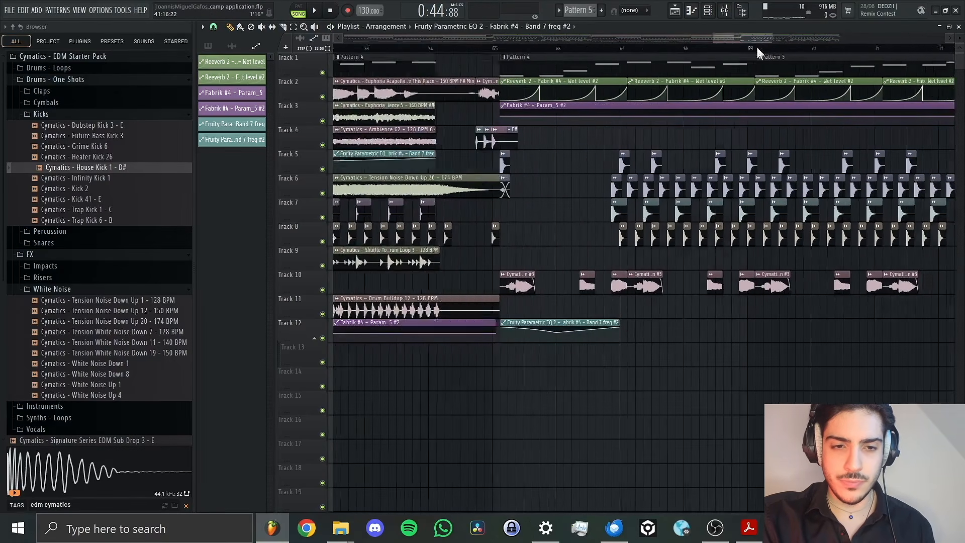
Review the whole arrangement and play back its opening from bar 1.
{"action": "left_click_drag", "start_coordinate": [413, 39], "coordinate": [960, 43]}
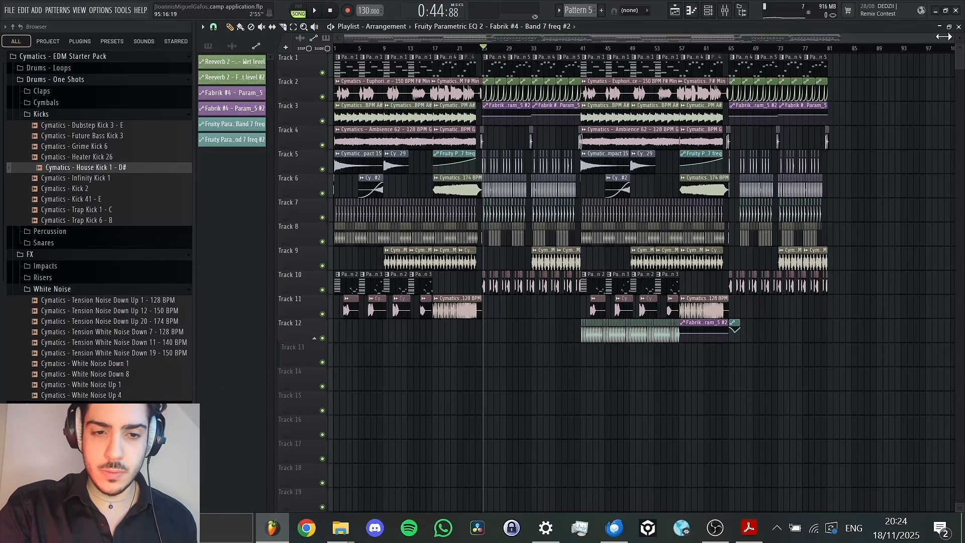
{"action": "left_click_drag", "start_coordinate": [944, 36], "coordinate": [651, 38]}
{"action": "left_click", "coordinate": [335, 48]}
{"action": "key", "text": "space"}
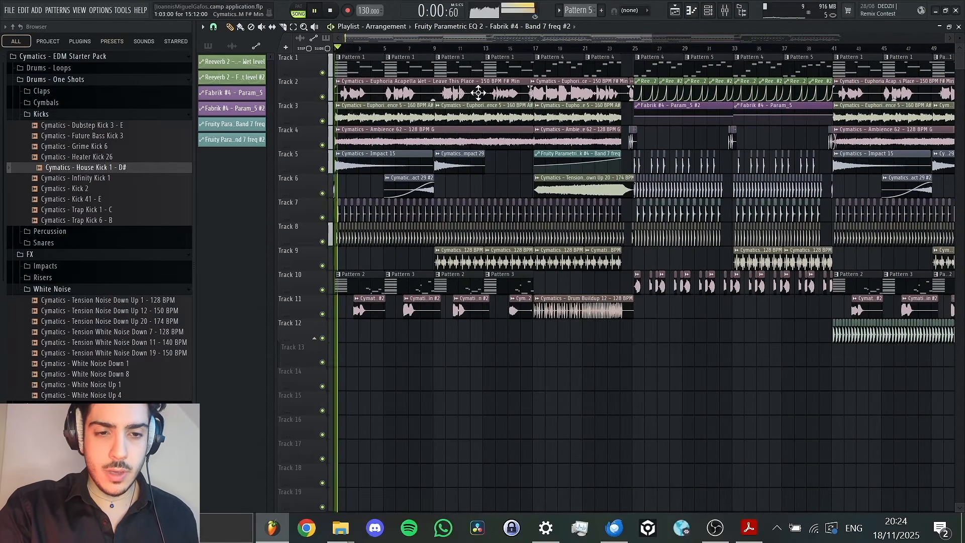
{"action": "key", "text": "space"}
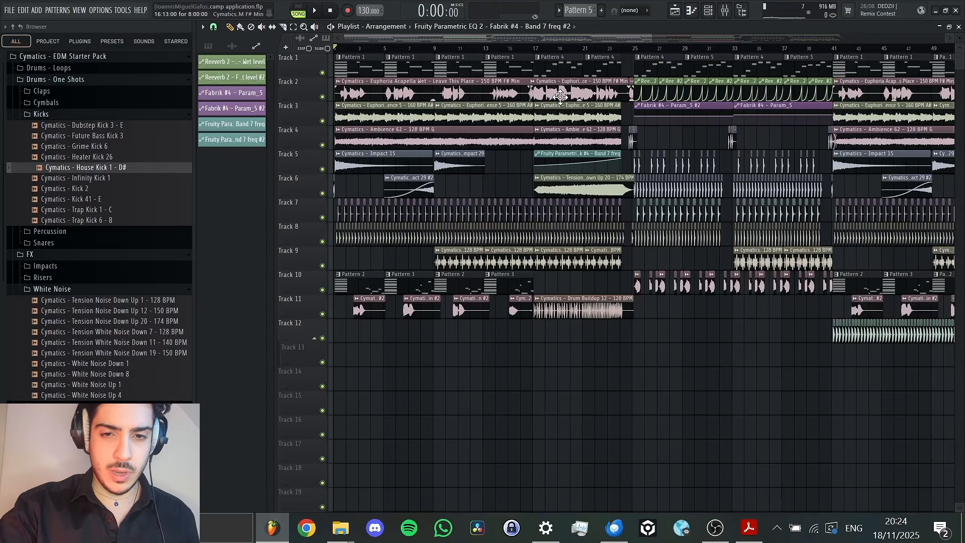
Solo the empty Insert 20 in the mixer, then play from bar 1 and bar 17 to find samples still unrouted.
{"action": "left_click", "coordinate": [725, 11]}
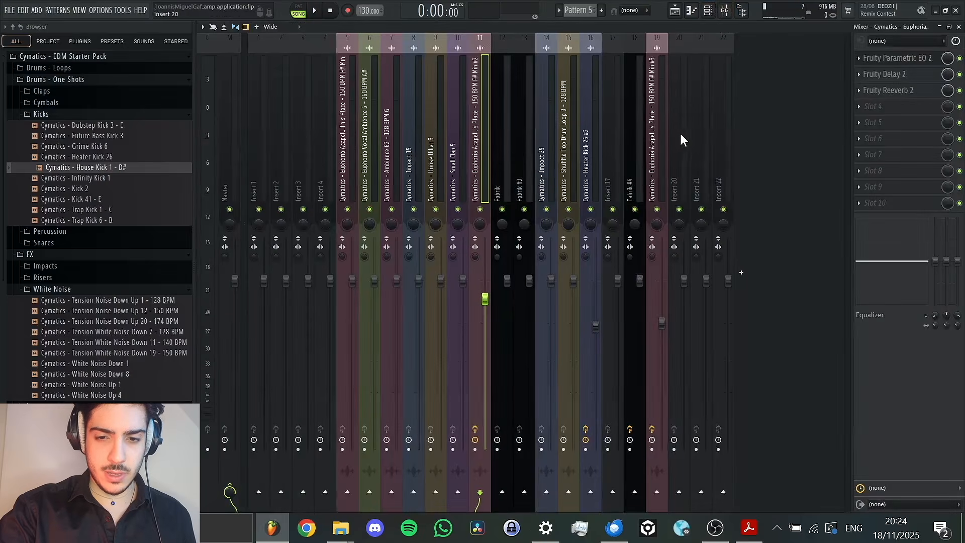
{"action": "right_click", "coordinate": [679, 209]}
{"action": "left_click", "coordinate": [677, 11]}
{"action": "key", "text": "space"}
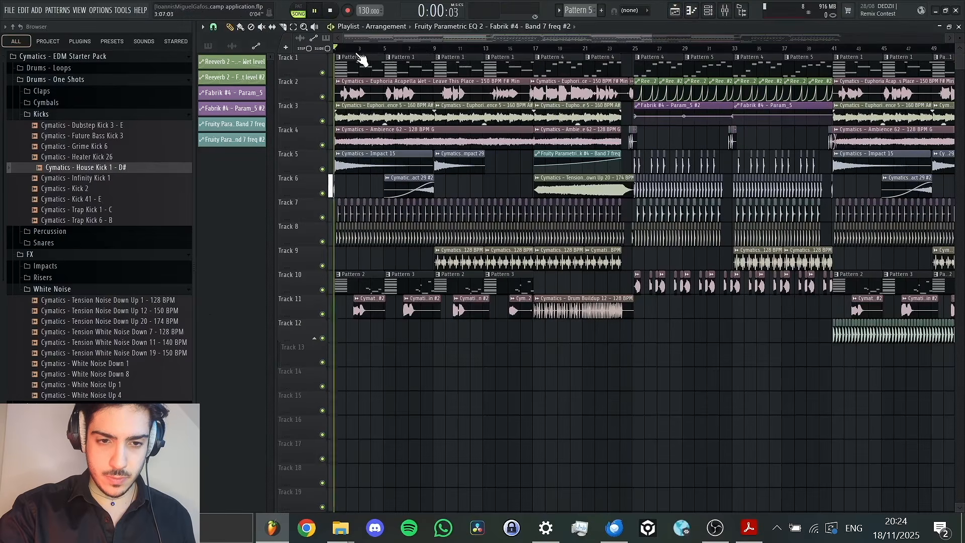
{"action": "left_click_drag", "start_coordinate": [354, 48], "coordinate": [532, 46]}
{"action": "key", "text": "space"}
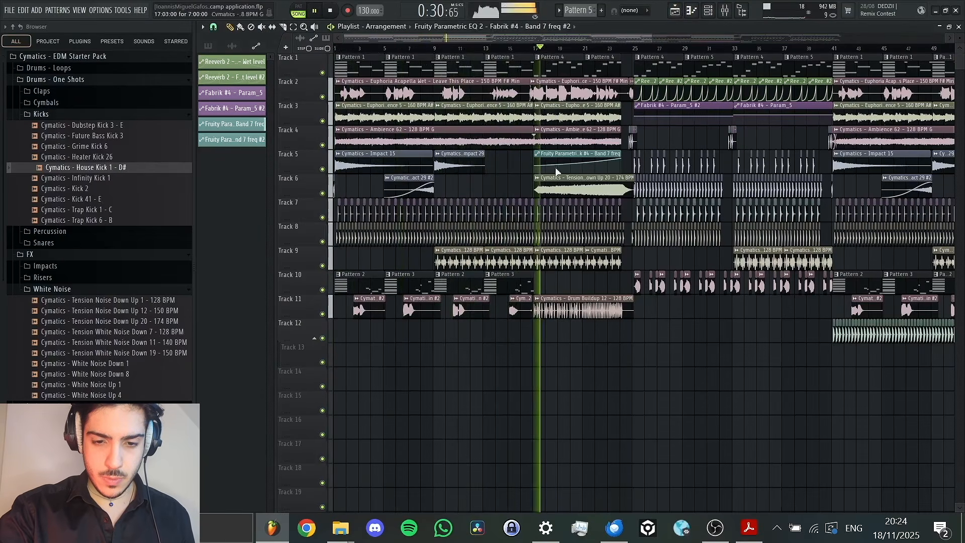
Route the Cymatics - Drum Buildup 12 sample from Track 11 to Insert 20, then solo the empty Insert 21.
{"action": "double_click", "coordinate": [571, 305]}
{"action": "left_click", "coordinate": [725, 10]}
{"action": "key", "text": "space"}
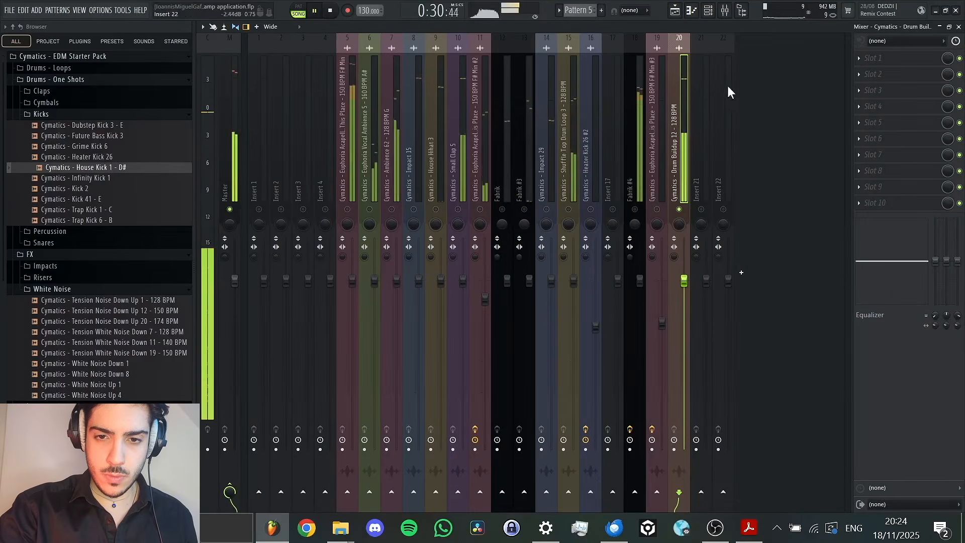
{"action": "left_click", "coordinate": [675, 10]}
{"action": "left_click", "coordinate": [672, 16]}
{"action": "key", "text": "space"}
{"action": "key", "text": "space"}
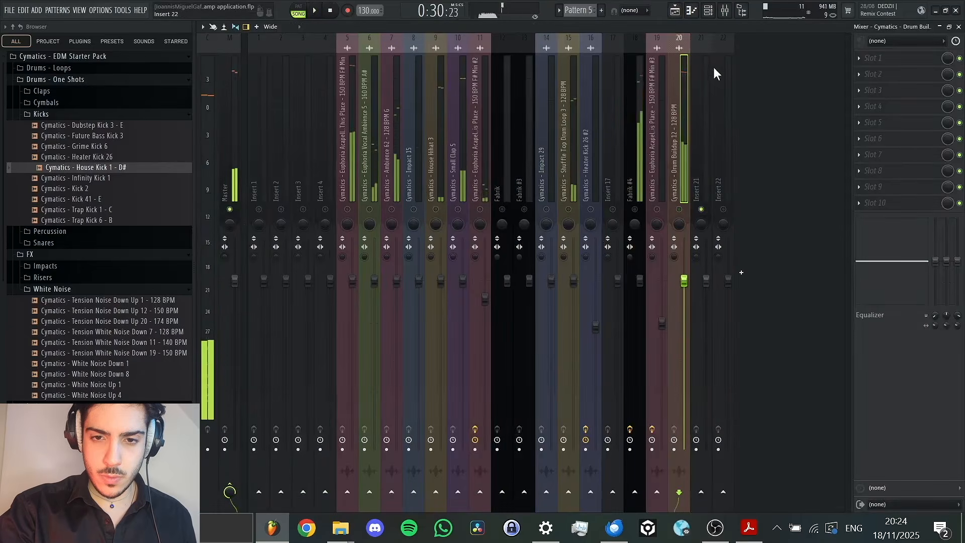
Route the Cymatics - Tension Noise Down Up 20 sample from Track 6 to Insert 21, then solo the empty Insert 22.
{"action": "left_click", "coordinate": [675, 12]}
{"action": "double_click", "coordinate": [592, 185]}
{"action": "key", "text": "F9"}
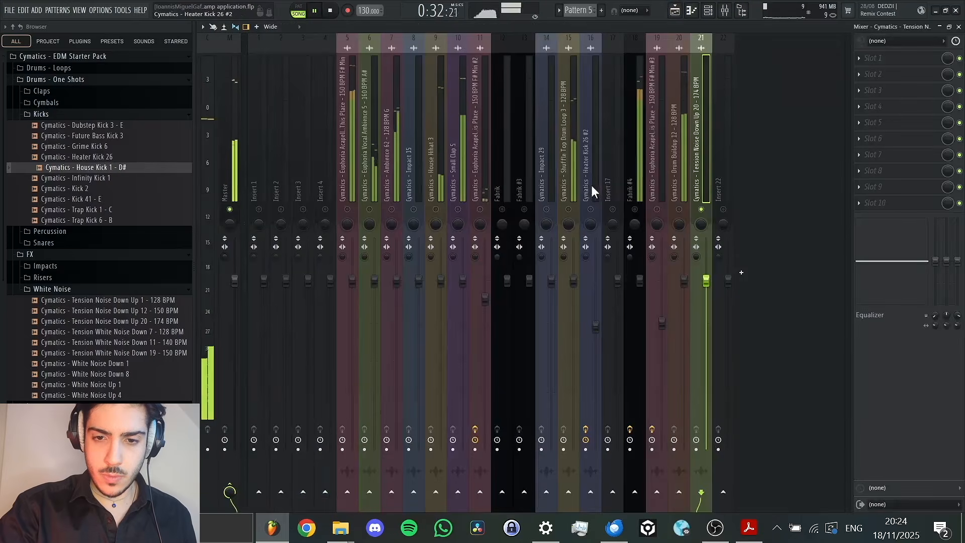
{"action": "key", "text": "space"}
{"action": "key", "text": "space"}
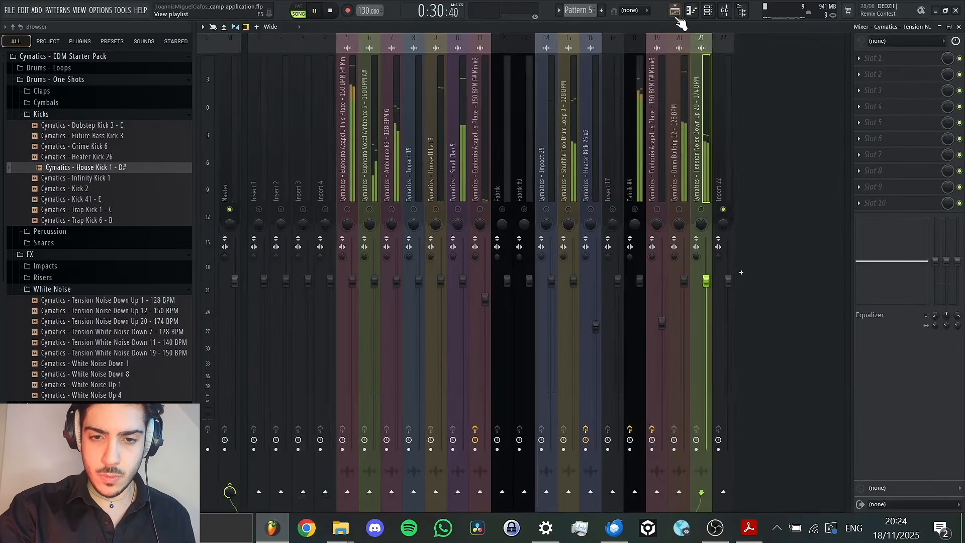
Play back the end of the buildup and route the Cymatics - Synth Perc 28 sample on Track 4 to Insert 22.
{"action": "left_click", "coordinate": [675, 11]}
{"action": "left_click", "coordinate": [601, 49]}
{"action": "left_click_drag", "start_coordinate": [601, 50], "coordinate": [544, 47]}
{"action": "key", "text": "space"}
{"action": "key", "text": "space"}
{"action": "key", "text": "space"}
{"action": "key", "text": "space"}
{"action": "key", "text": "space"}
{"action": "double_click", "coordinate": [486, 144]}
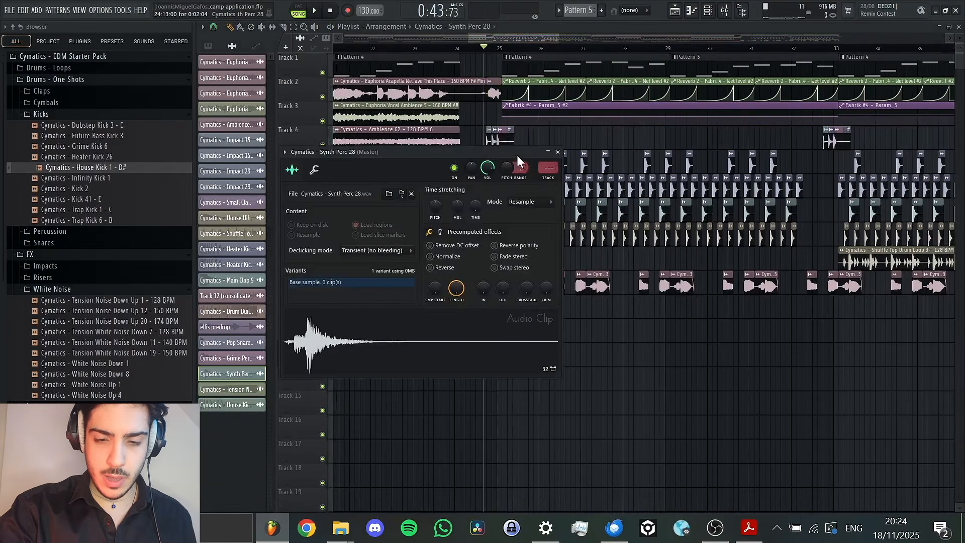
{"action": "key", "text": "ctrl+l"}
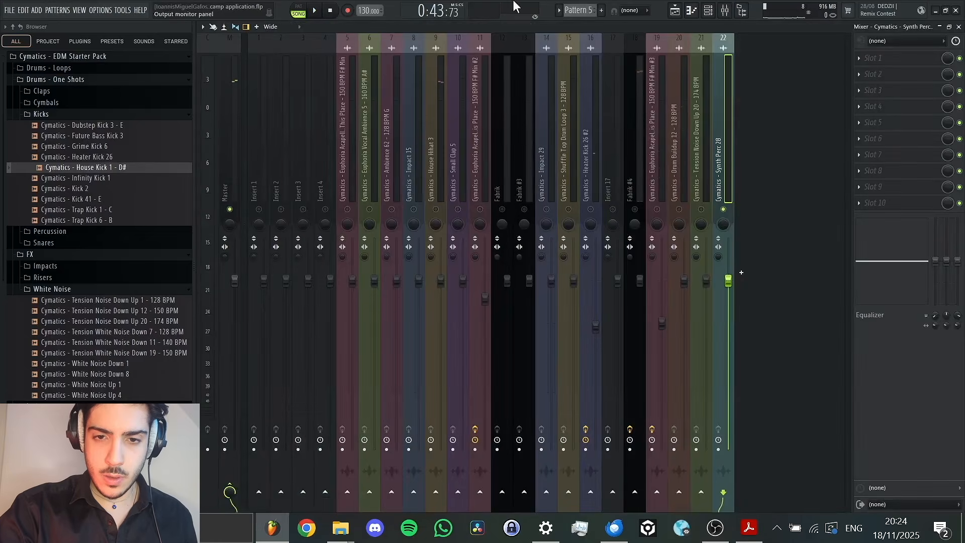
{"action": "left_click", "coordinate": [674, 11]}
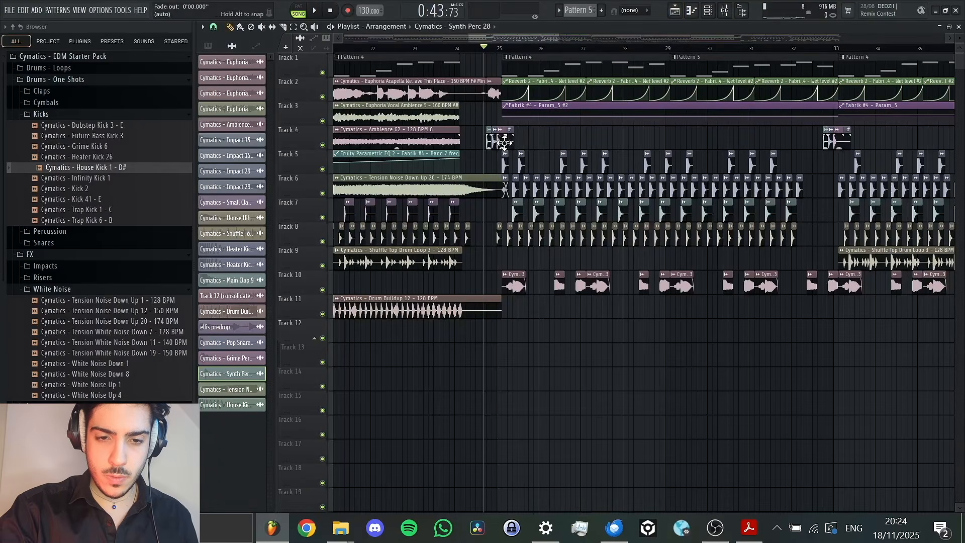
Assign the Grime Perc 25 and Pop Snare 2 - F# samples on Track 4 to mixer track 22 and play back the fill.
{"action": "double_click", "coordinate": [505, 143]}
{"action": "left_click_drag", "start_coordinate": [534, 151], "coordinate": [523, 150]}
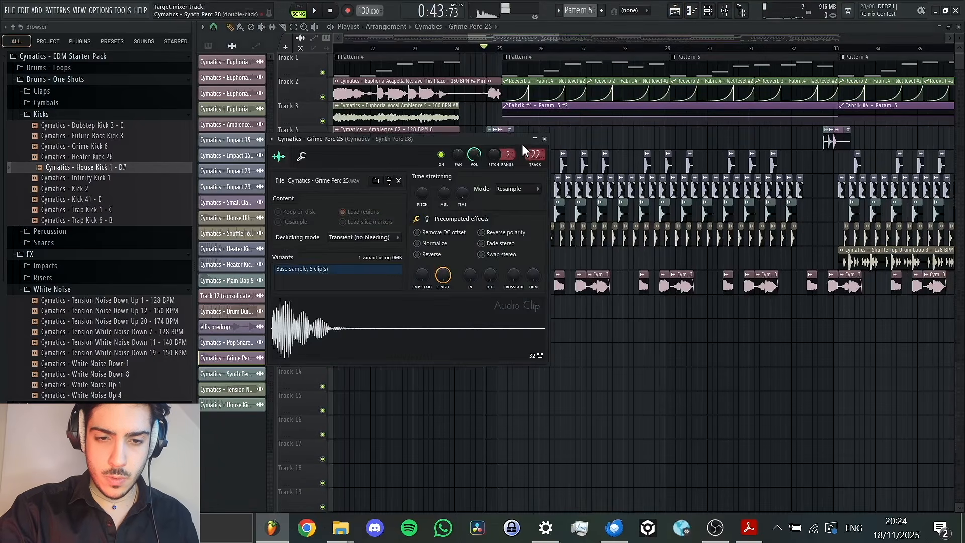
{"action": "left_click", "coordinate": [495, 130]}
{"action": "left_click", "coordinate": [495, 132]}
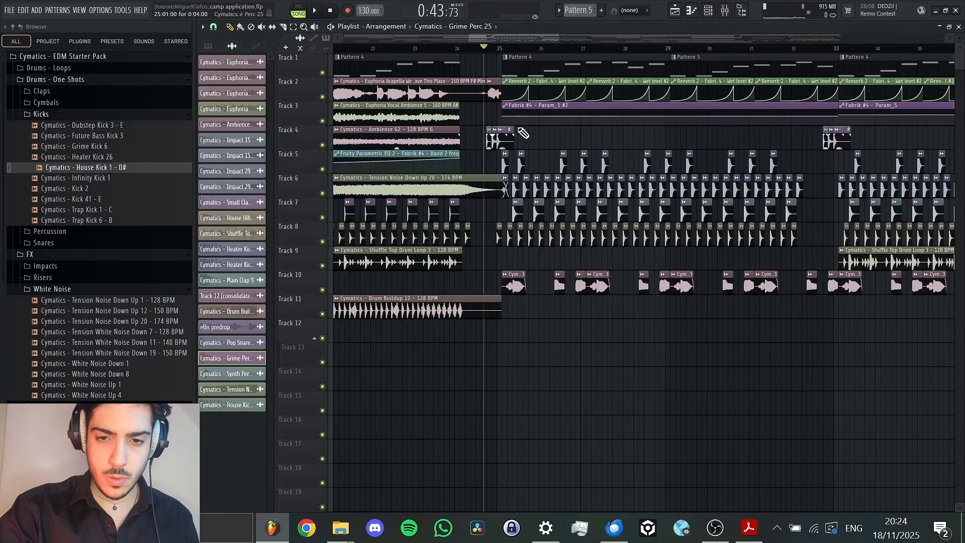
{"action": "left_click_drag", "start_coordinate": [558, 40], "coordinate": [527, 47]}
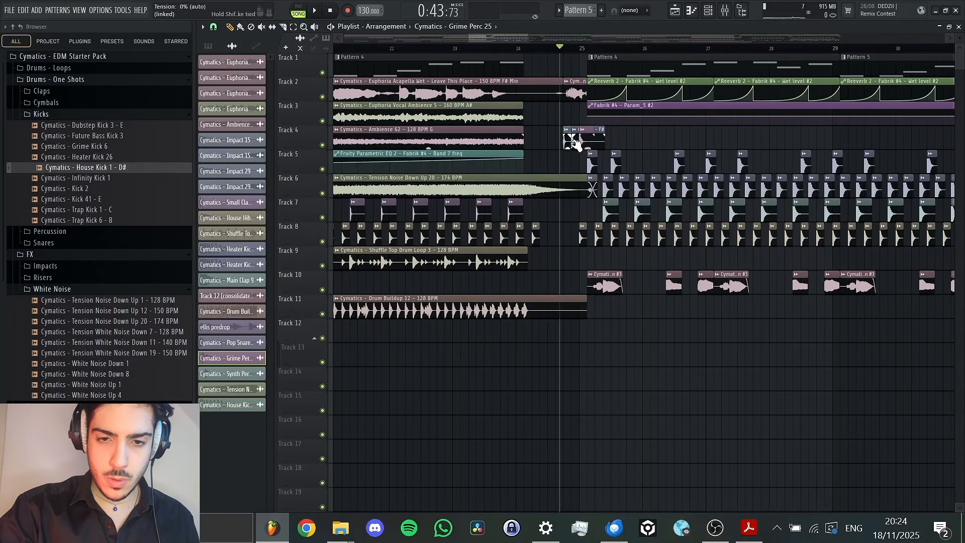
{"action": "left_click_drag", "start_coordinate": [523, 39], "coordinate": [506, 41]}
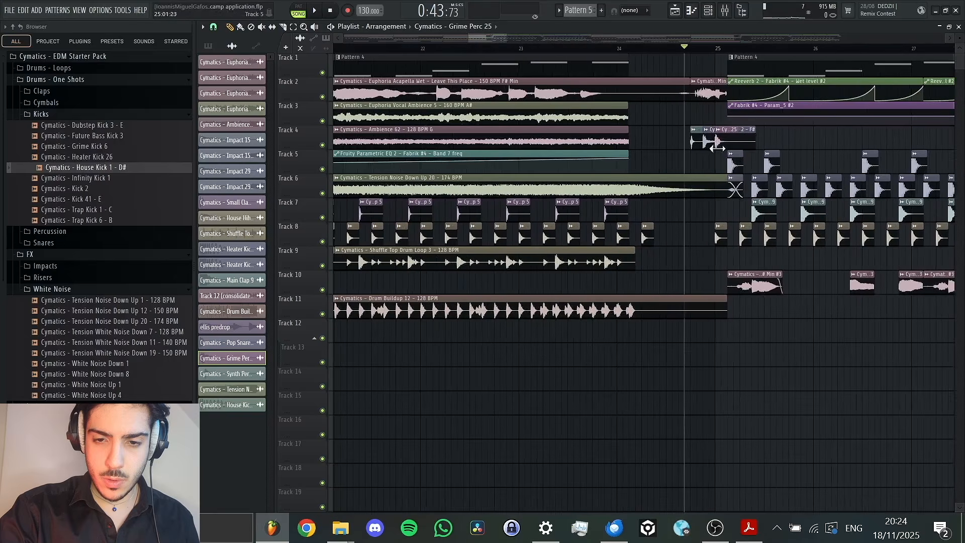
{"action": "double_click", "coordinate": [711, 143]}
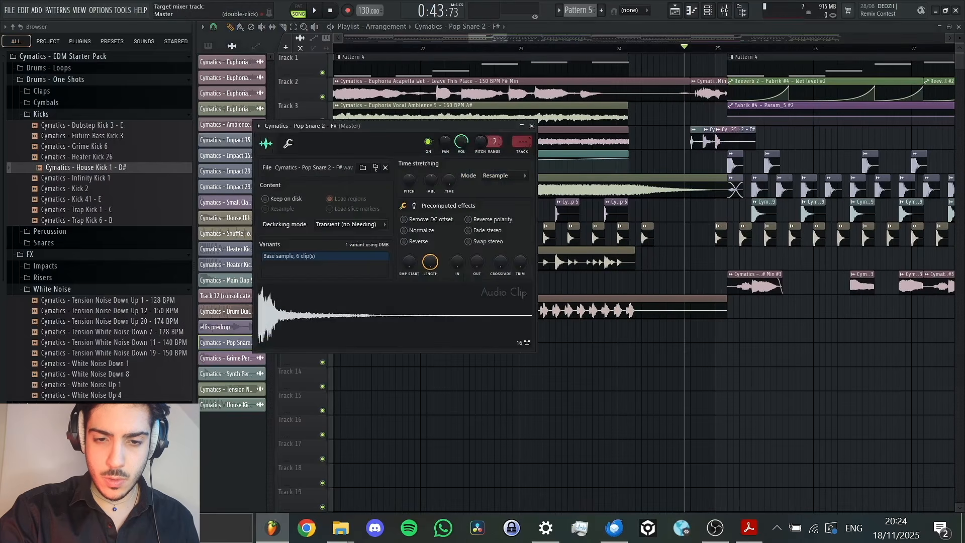
{"action": "left_click", "coordinate": [689, 51]}
{"action": "key", "text": "space"}
{"action": "key", "text": "space"}
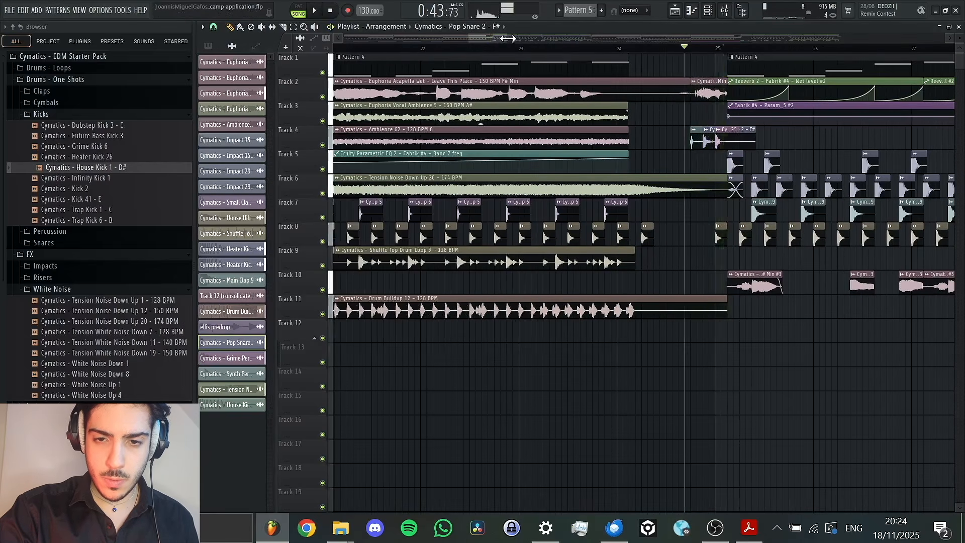
Add and solo a new empty mixer track, Insert 23, and play into the first drop to find unrouted sounds.
{"action": "left_click_drag", "start_coordinate": [507, 39], "coordinate": [542, 40]}
{"action": "key", "text": "space"}
{"action": "left_click", "coordinate": [725, 10]}
{"action": "key", "text": "space"}
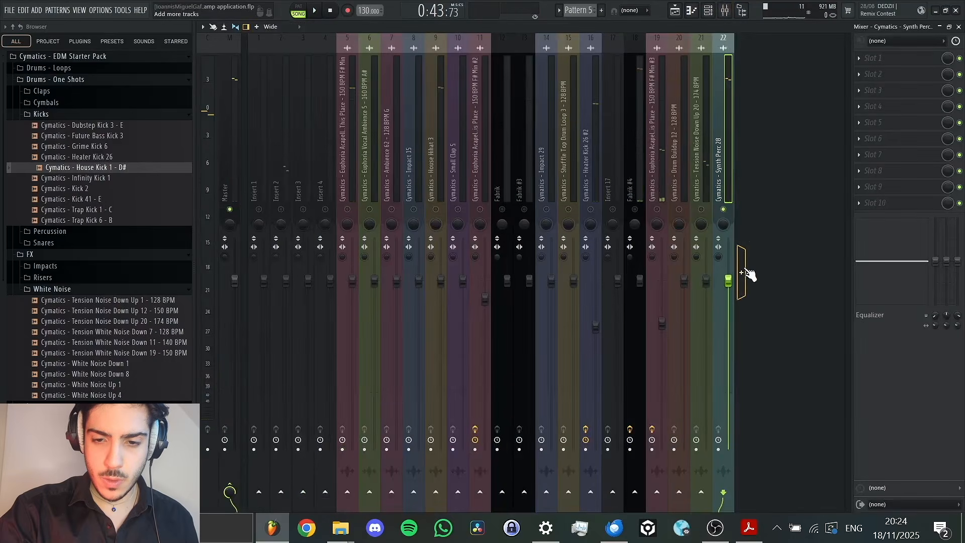
{"action": "left_click", "coordinate": [743, 273]}
{"action": "key", "text": "space"}
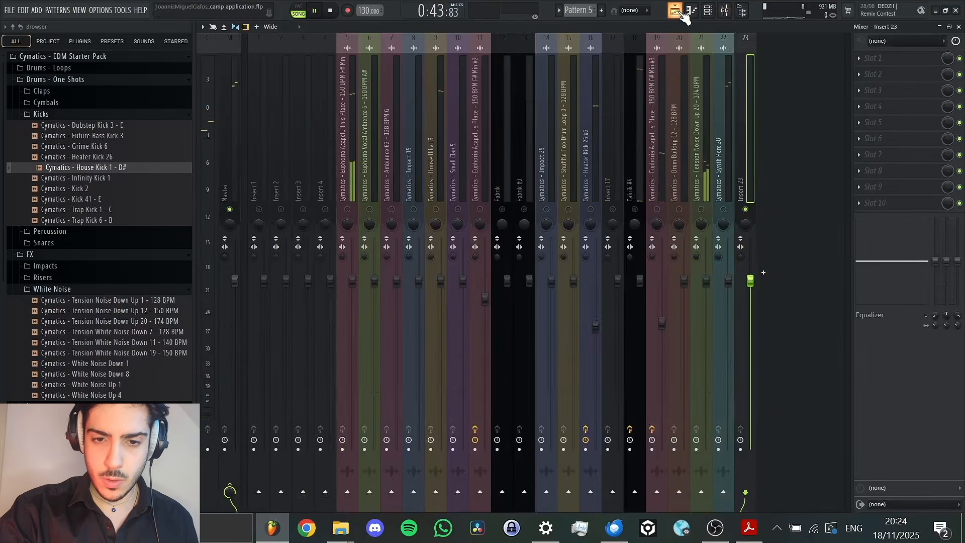
{"action": "left_click", "coordinate": [675, 10]}
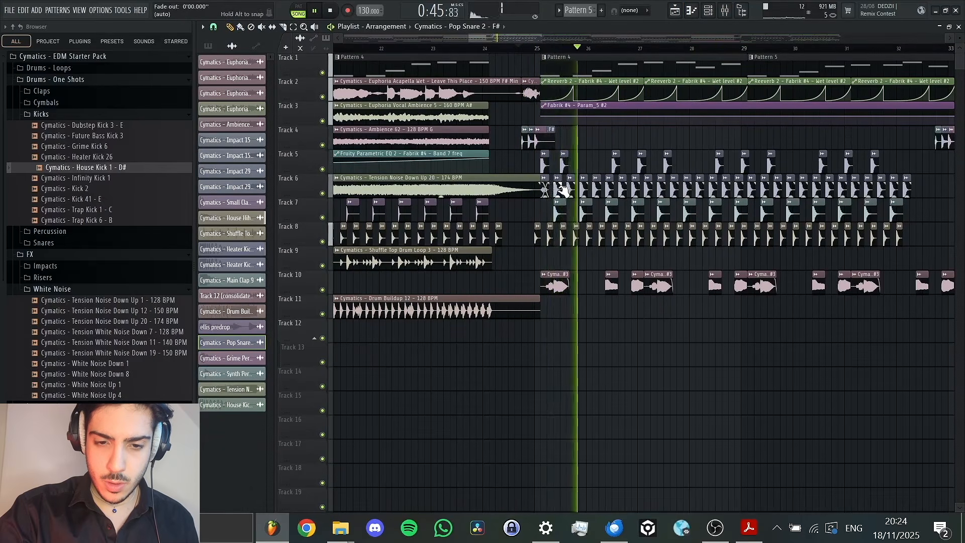
Check the mixer assignments of both Heater Kick 26 samples and trim the Tension Noise Down Up 20 tail on Track 6 to about bar 25.
{"action": "double_click", "coordinate": [545, 166]}
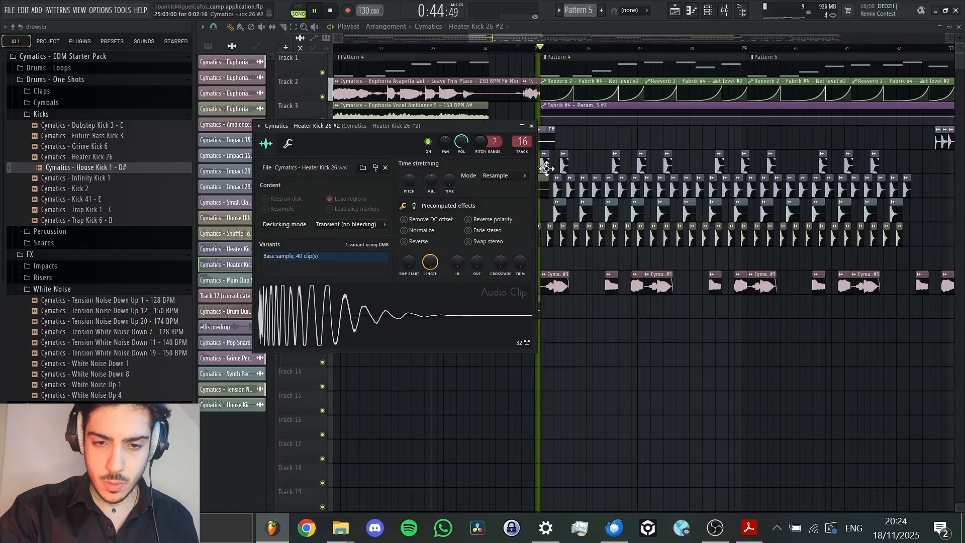
{"action": "double_click", "coordinate": [559, 192]}
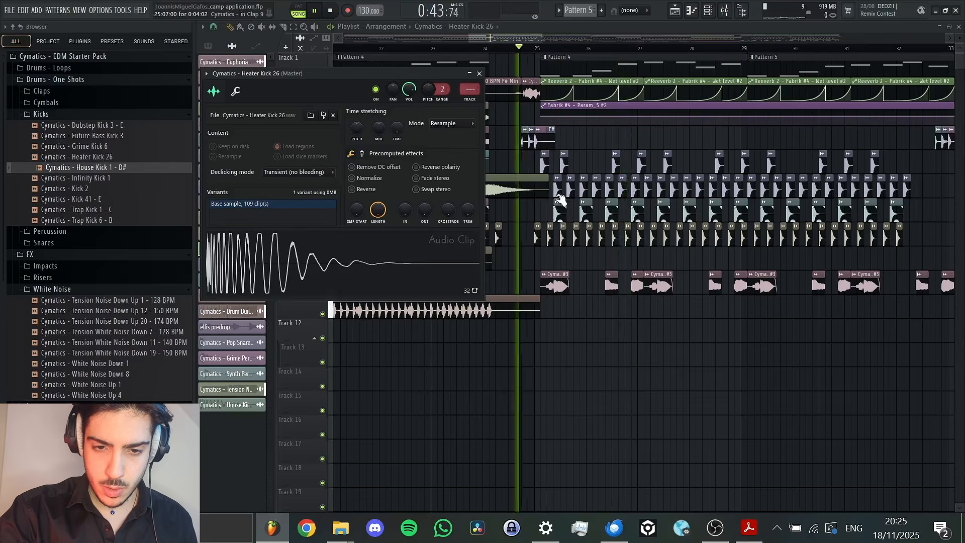
{"action": "key", "text": "KP_Divide"}
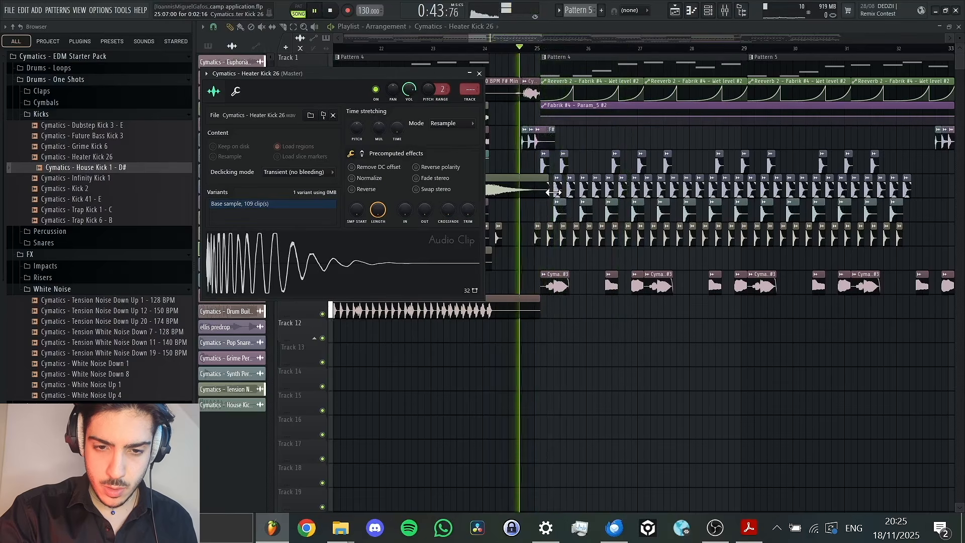
{"action": "key", "text": "Escape"}
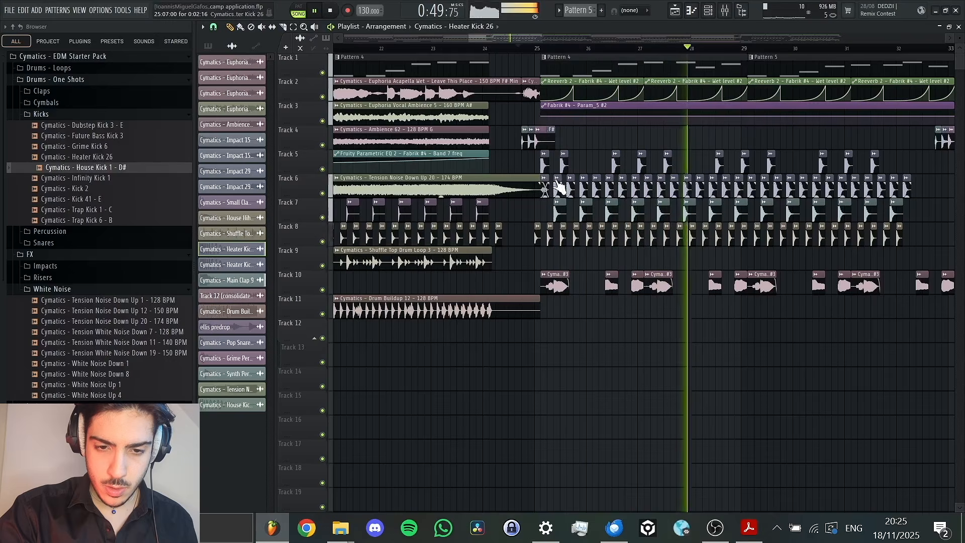
{"action": "key", "text": "space"}
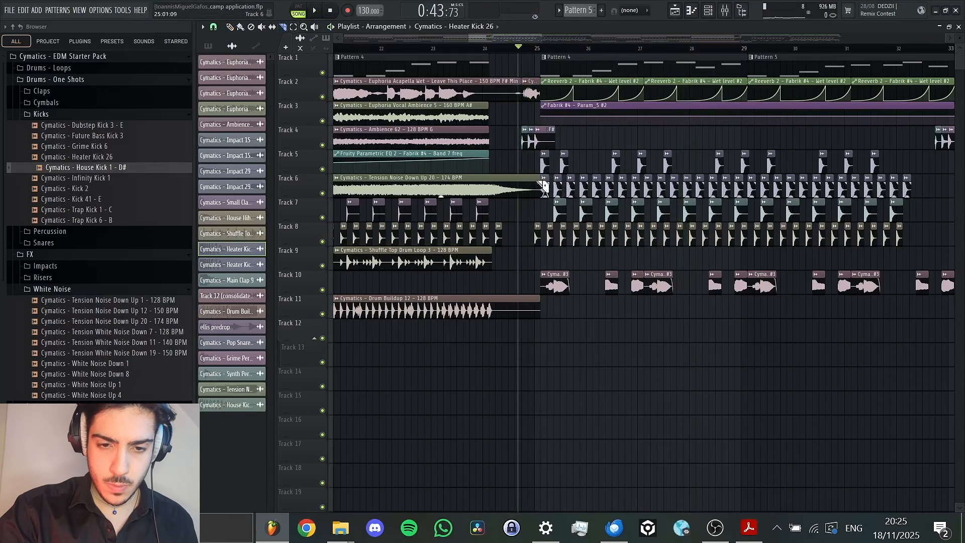
{"action": "key", "text": "space"}
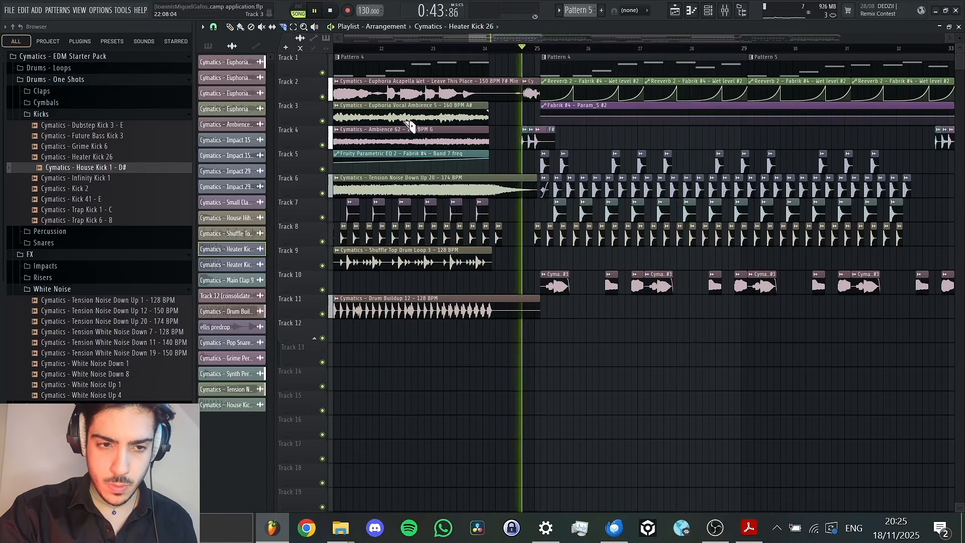
Route the Cymatics - Heater Kick 26 sample on Track 6 to Insert 23 and add mixer tracks up to Insert 26.
{"action": "double_click", "coordinate": [553, 185]}
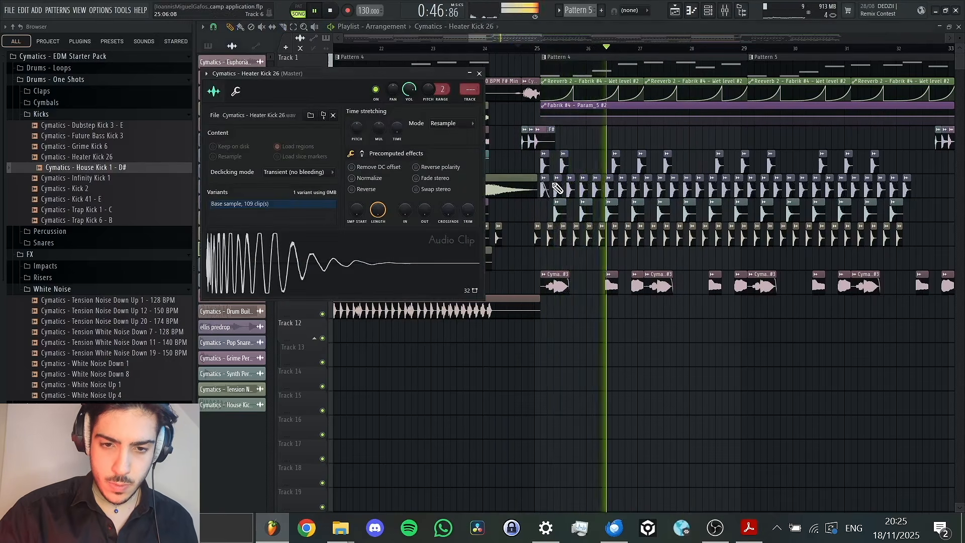
{"action": "key", "text": "space"}
{"action": "key", "text": "F9"}
{"action": "key", "text": "space"}
{"action": "left_click", "coordinate": [786, 281]}
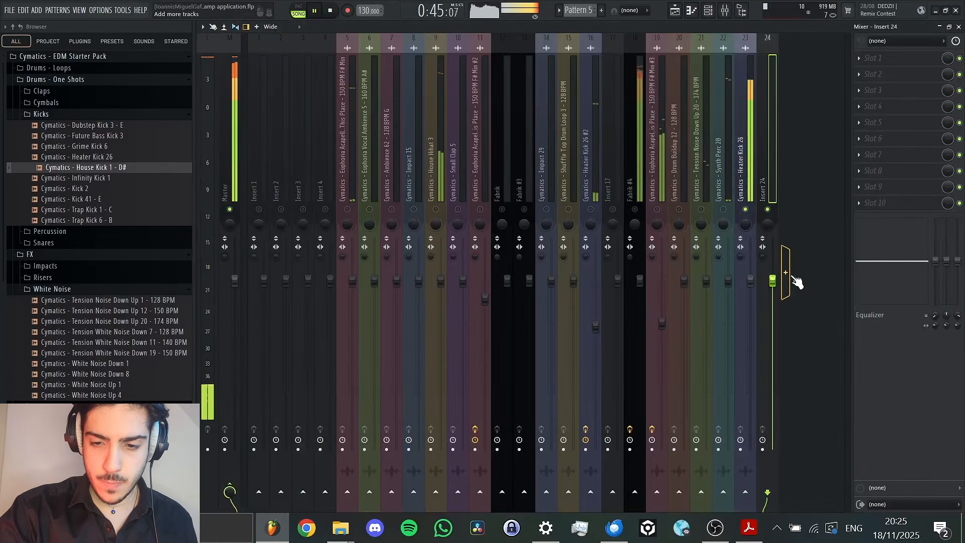
{"action": "left_click", "coordinate": [790, 275]}
{"action": "left_click", "coordinate": [811, 276]}
{"action": "left_click", "coordinate": [677, 13]}
{"action": "key", "text": "space"}
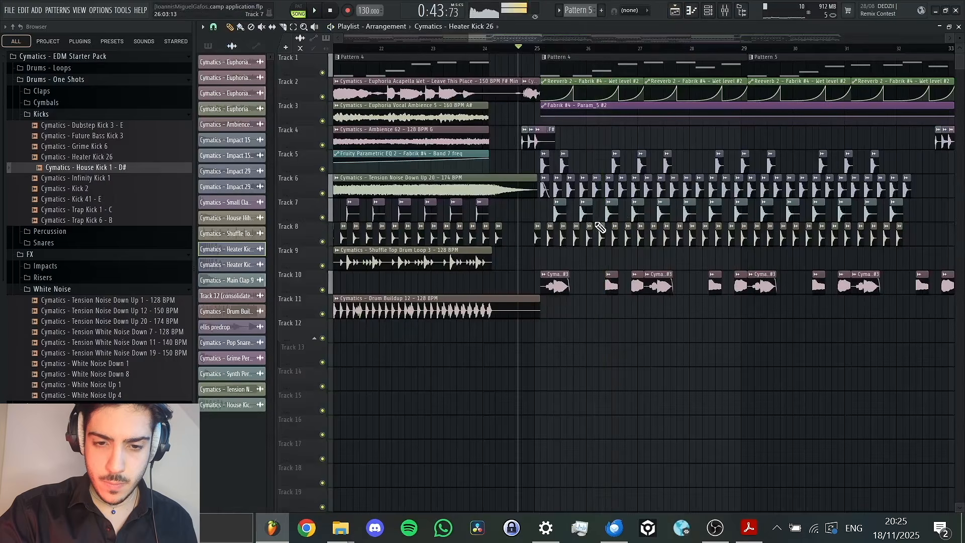
Route the Cymatics - Main Clap 9 sample on Track 7 to Insert 24 and play back the first drop.
{"action": "key", "text": "space"}
{"action": "double_click", "coordinate": [569, 215]}
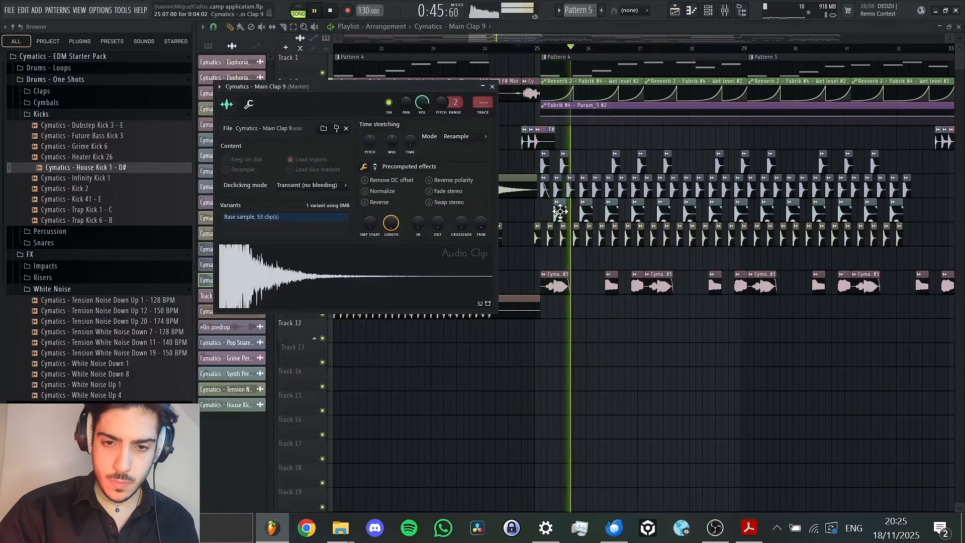
{"action": "key", "text": "space"}
{"action": "key", "text": "F9"}
{"action": "key", "text": "space"}
{"action": "left_click", "coordinate": [675, 12]}
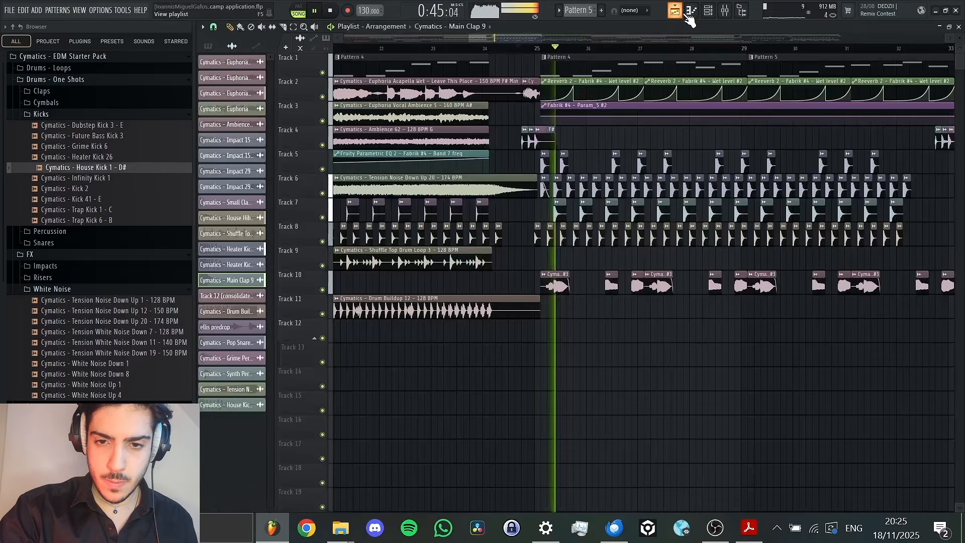
{"action": "left_click", "coordinate": [725, 11]}
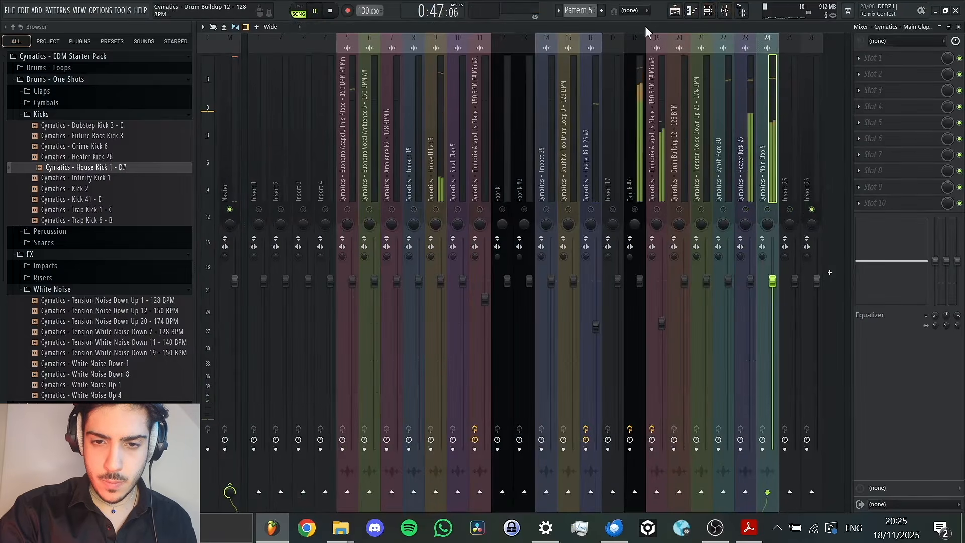
{"action": "left_click", "coordinate": [675, 11]}
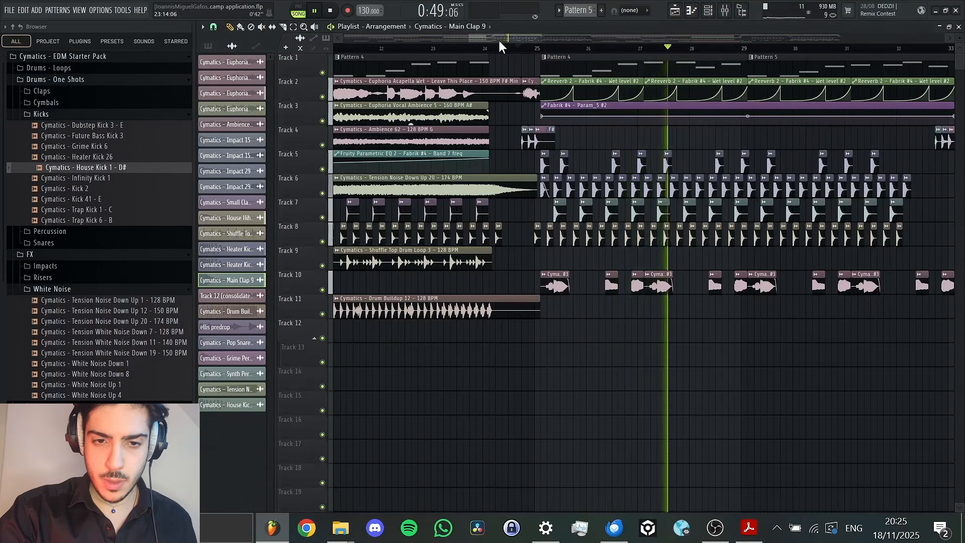
Route the Cymatics - House Kick 1 - D# sample on Track 12 to Insert 25 while the second verse around bar 41 plays.
{"action": "left_click_drag", "start_coordinate": [478, 37], "coordinate": [803, 51]}
{"action": "key", "text": "space"}
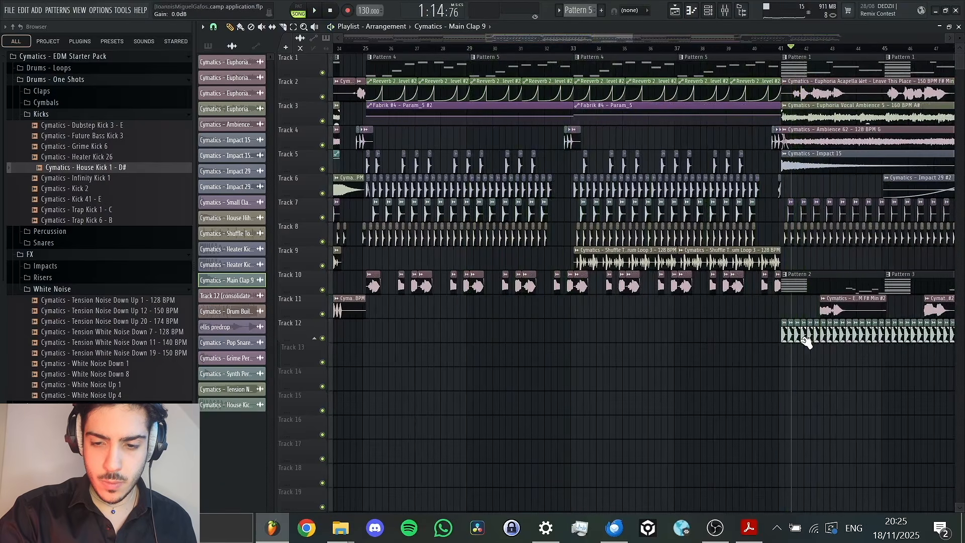
{"action": "double_click", "coordinate": [809, 336]}
{"action": "key", "text": "F9"}
{"action": "key", "text": "space"}
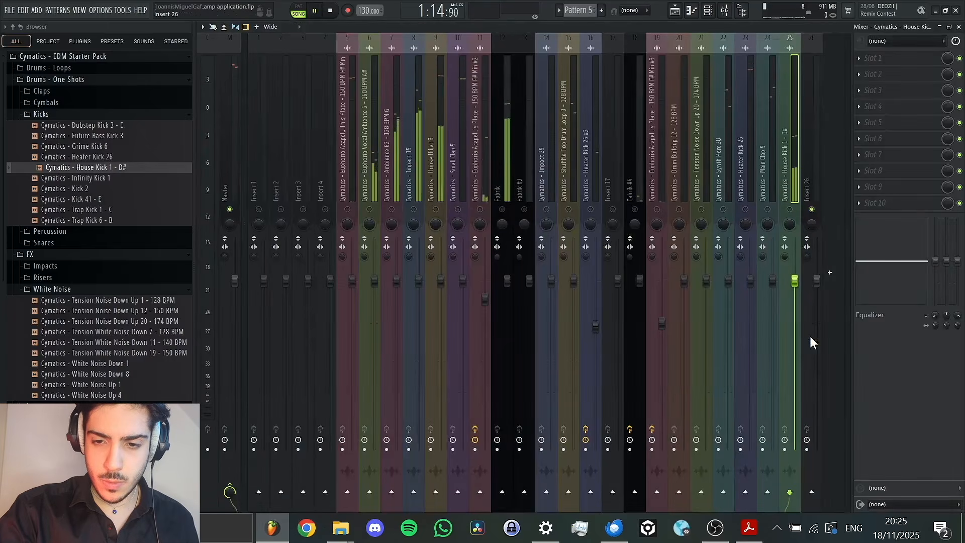
Add more empty mixer tracks up to Insert 32.
{"action": "left_click", "coordinate": [834, 286]}
{"action": "left_click", "coordinate": [834, 285]}
{"action": "left_click", "coordinate": [834, 286]}
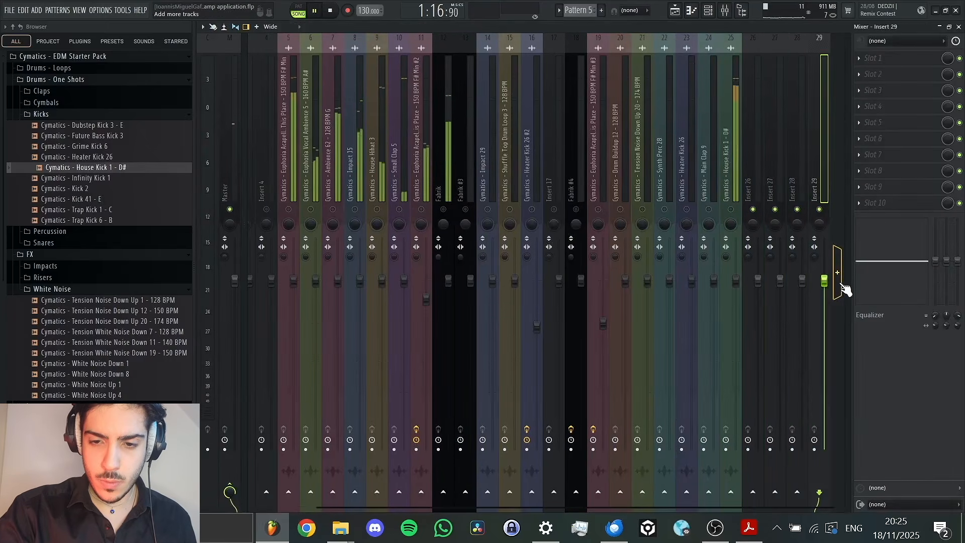
{"action": "left_click", "coordinate": [839, 285]}
{"action": "left_click", "coordinate": [840, 284]}
{"action": "left_click", "coordinate": [840, 284]}
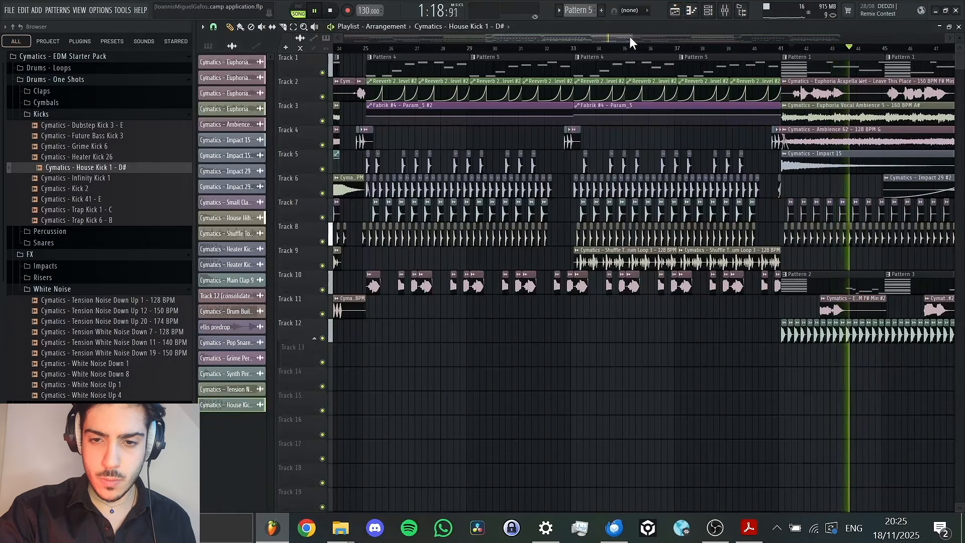
Turn off the solo so all mixer tracks sound, and play the song from the beginning.
{"action": "scroll", "coordinate": [630, 37], "scroll_direction": "down", "scroll_amount": 3}
{"action": "left_click", "coordinate": [614, 48]}
{"action": "left_click_drag", "start_coordinate": [614, 48], "coordinate": [534, 48]}
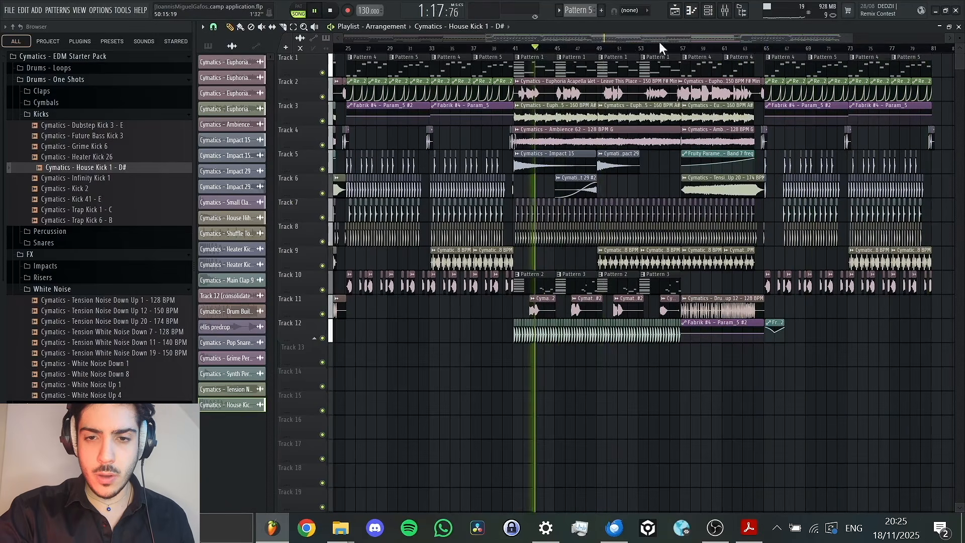
{"action": "left_click", "coordinate": [725, 10]}
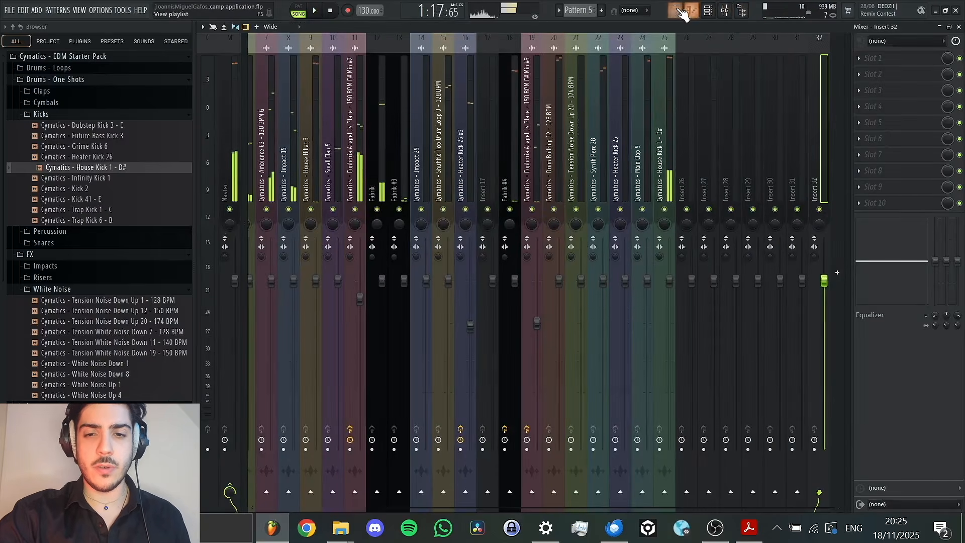
{"action": "left_click", "coordinate": [724, 10]}
{"action": "left_click_drag", "start_coordinate": [717, 37], "coordinate": [386, 71]}
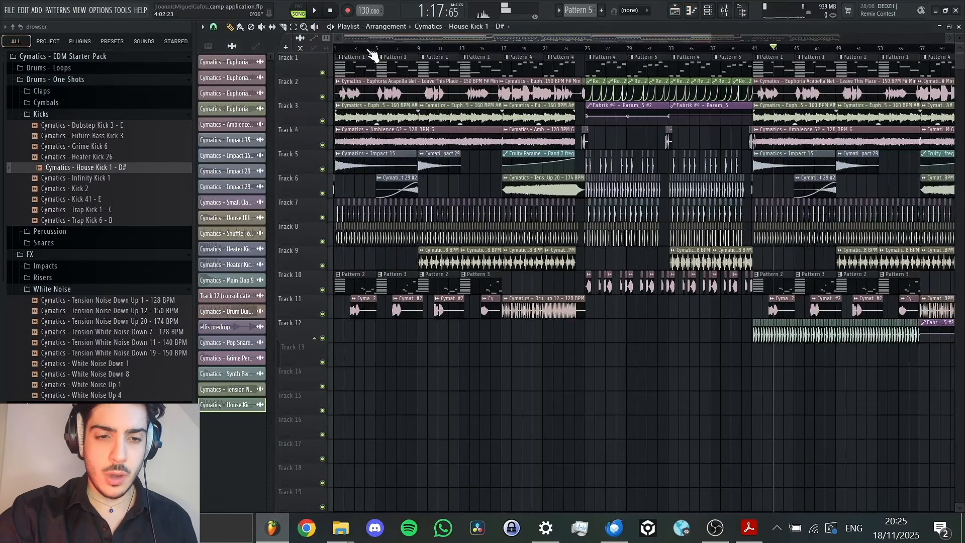
{"action": "left_click_drag", "start_coordinate": [709, 39], "coordinate": [372, 67]}
{"action": "key", "text": "space"}
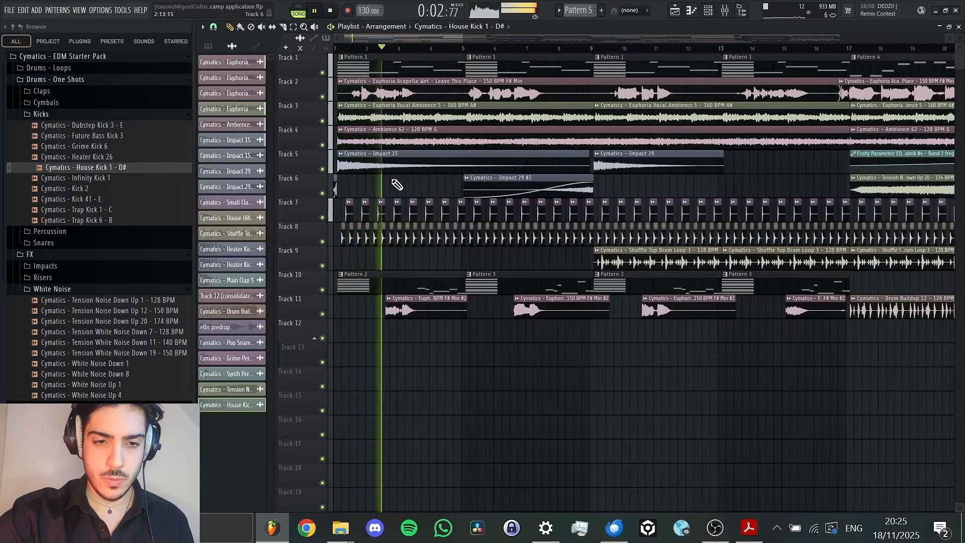
Lower the Cymatics - Impact 15 mixer track's volume and play the intro from the start to check it.
{"action": "key", "text": "space"}
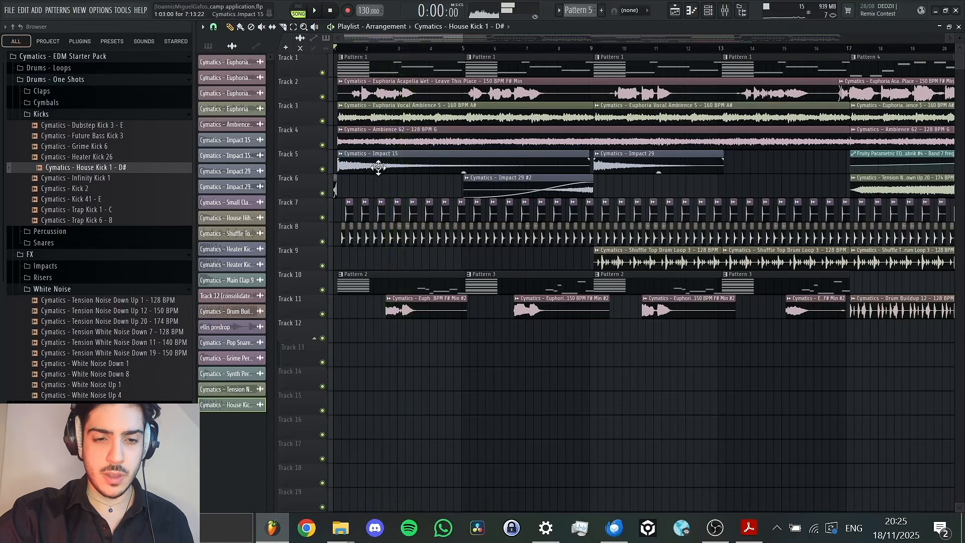
{"action": "double_click", "coordinate": [379, 162]}
{"action": "left_click", "coordinate": [723, 12]}
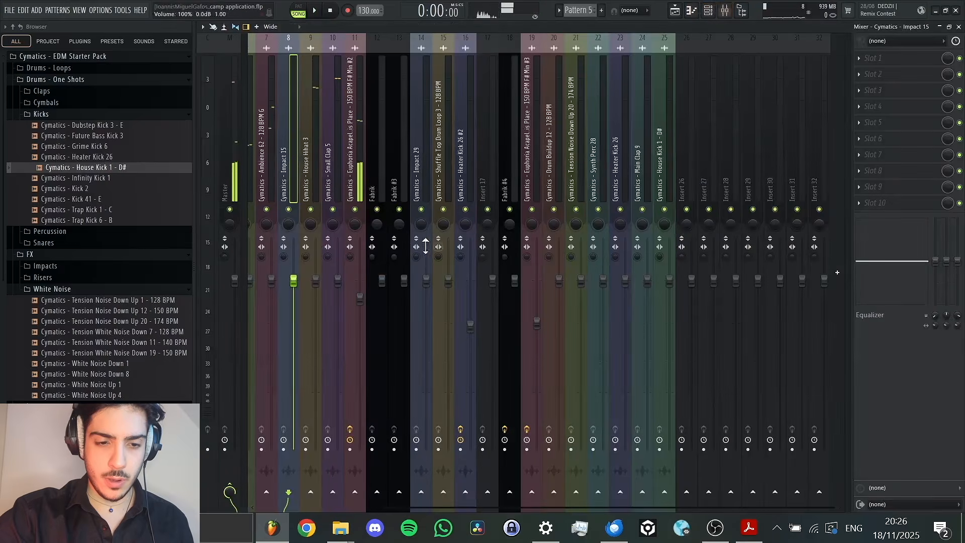
{"action": "left_click", "coordinate": [676, 11]}
{"action": "key", "text": "space"}
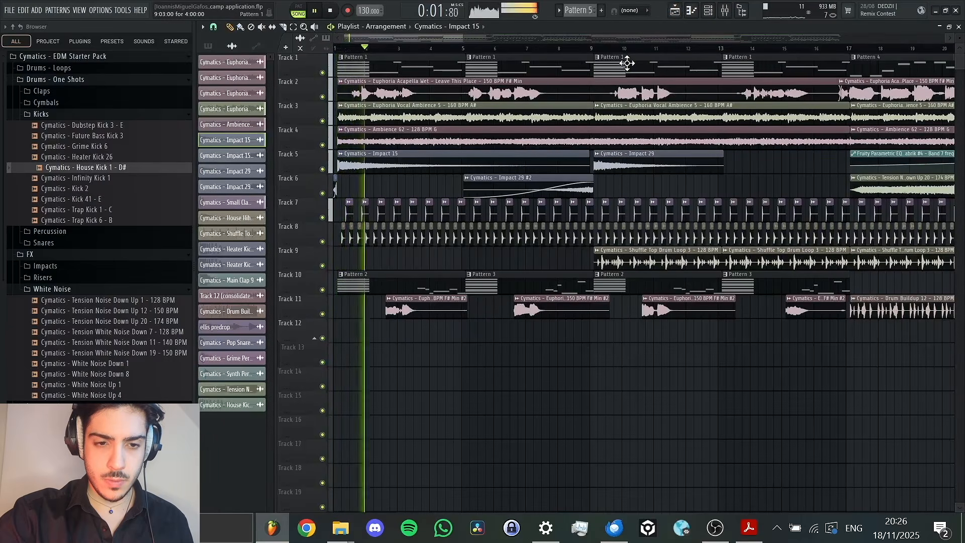
{"action": "left_click", "coordinate": [725, 12]}
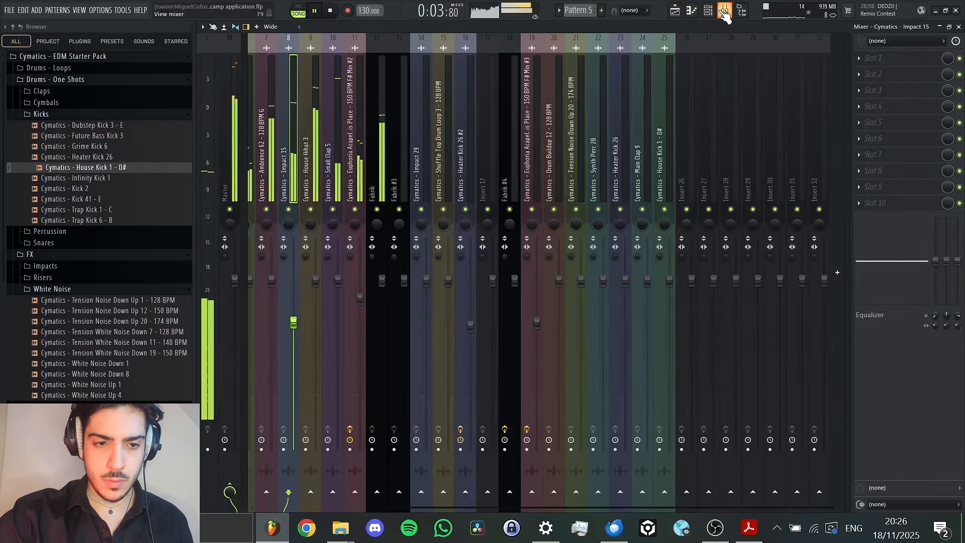
{"action": "left_click", "coordinate": [725, 12]}
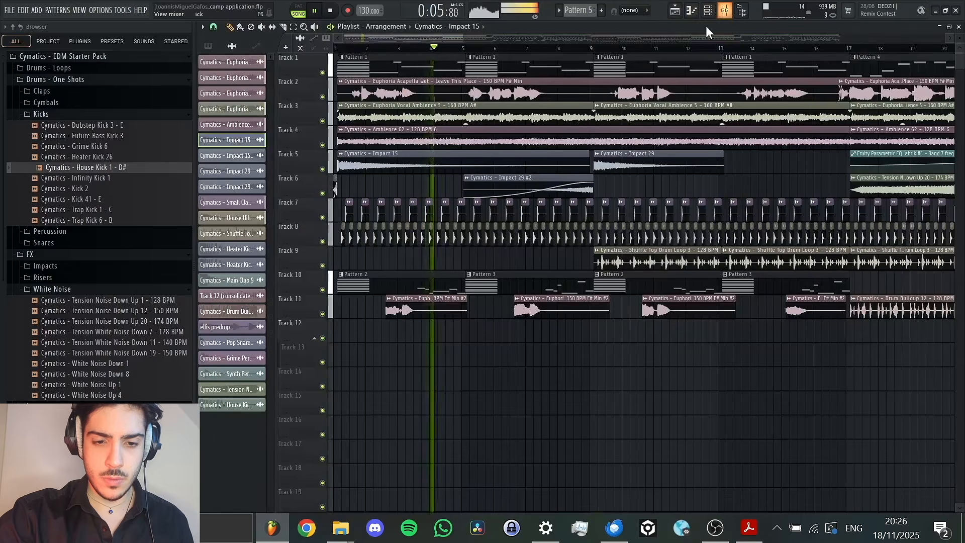
{"action": "key", "text": "space"}
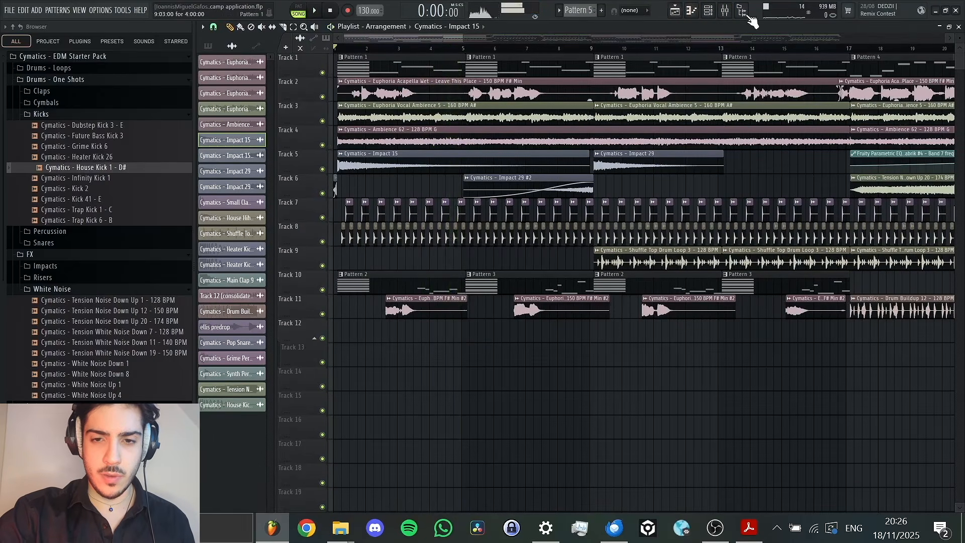
Find the Fabrik #3 synth among the unsorted channels, set its mixer volume to about 71% (-7.0 dB), and play the intro.
{"action": "left_click", "coordinate": [717, 10]}
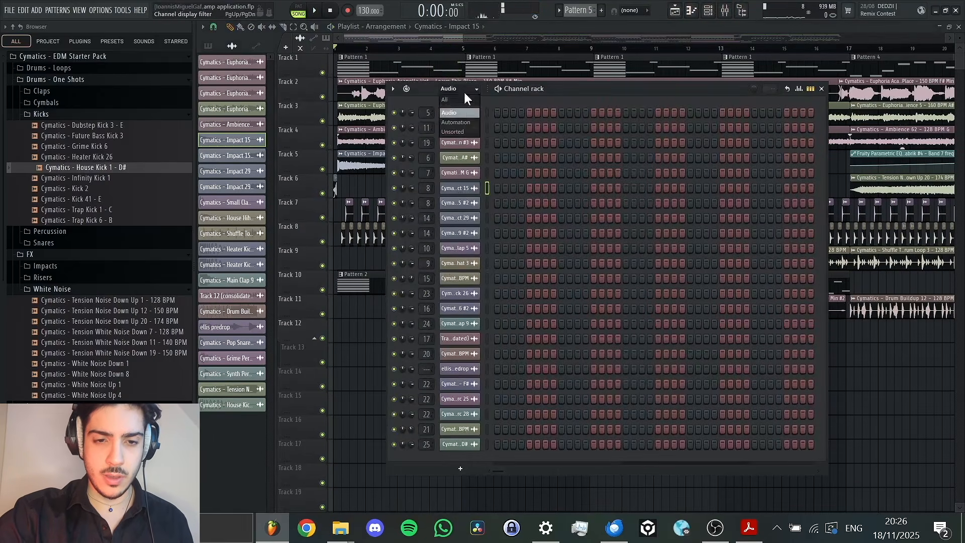
{"action": "left_click", "coordinate": [459, 131]}
{"action": "left_click", "coordinate": [460, 188]}
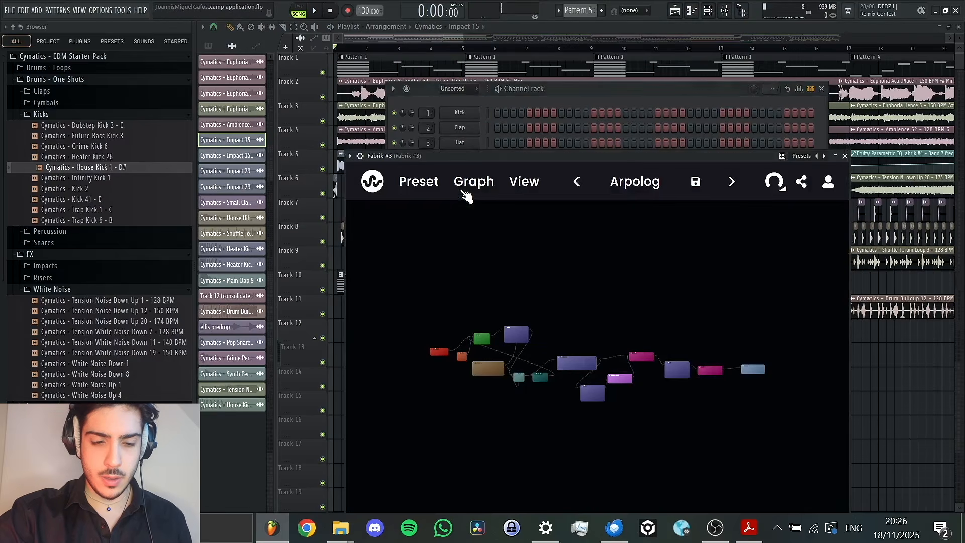
{"action": "left_click", "coordinate": [725, 10]}
{"action": "key", "text": "space"}
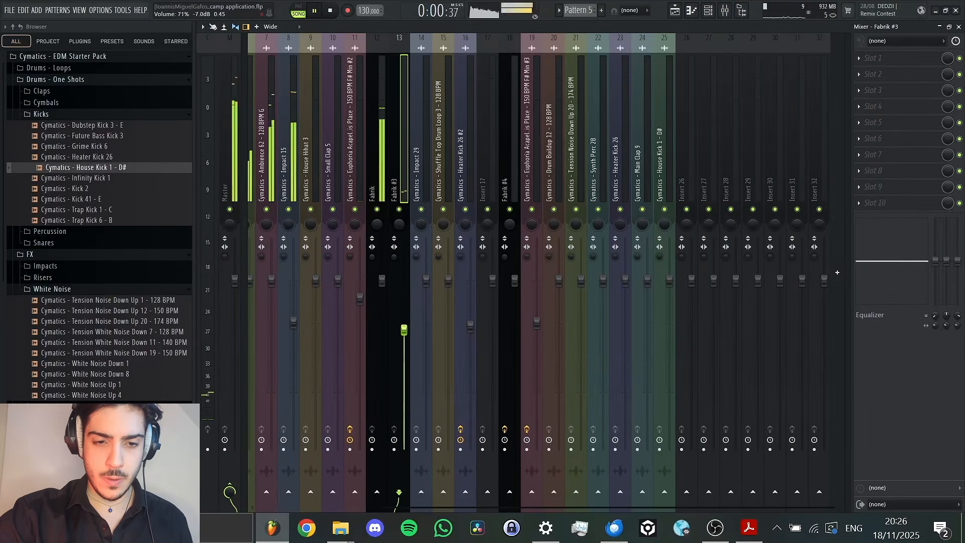
{"action": "key", "text": "F9"}
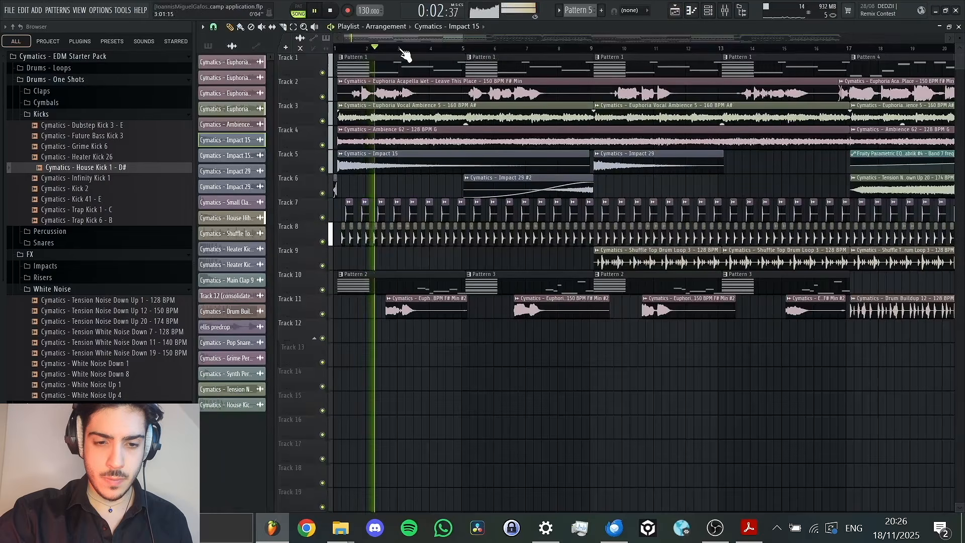
Set the Fabrik #3 mixer volume to about 78% (-5.3 dB) and slightly lower House Hihat 3 and Small Clap 5.
{"action": "left_click", "coordinate": [725, 10]}
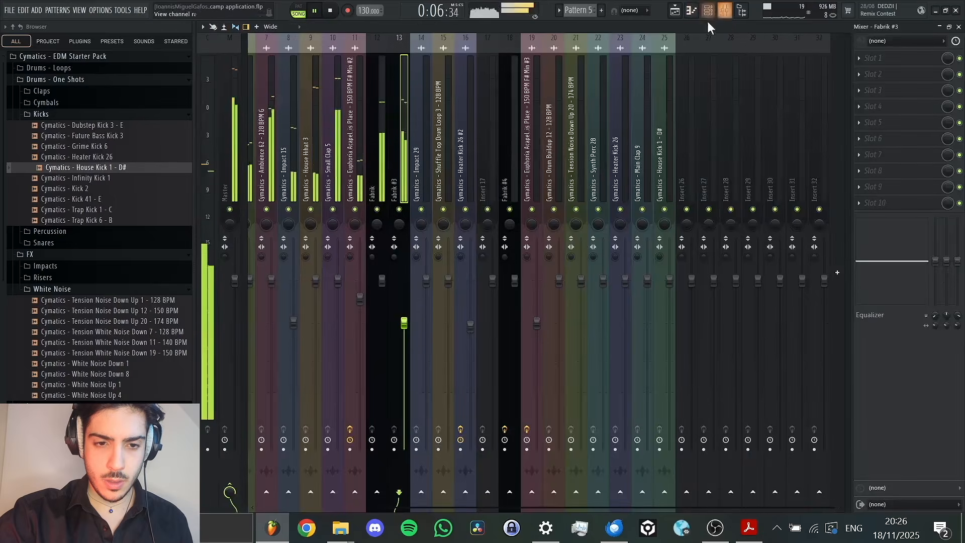
{"action": "left_click_drag", "start_coordinate": [408, 329], "coordinate": [410, 327]}
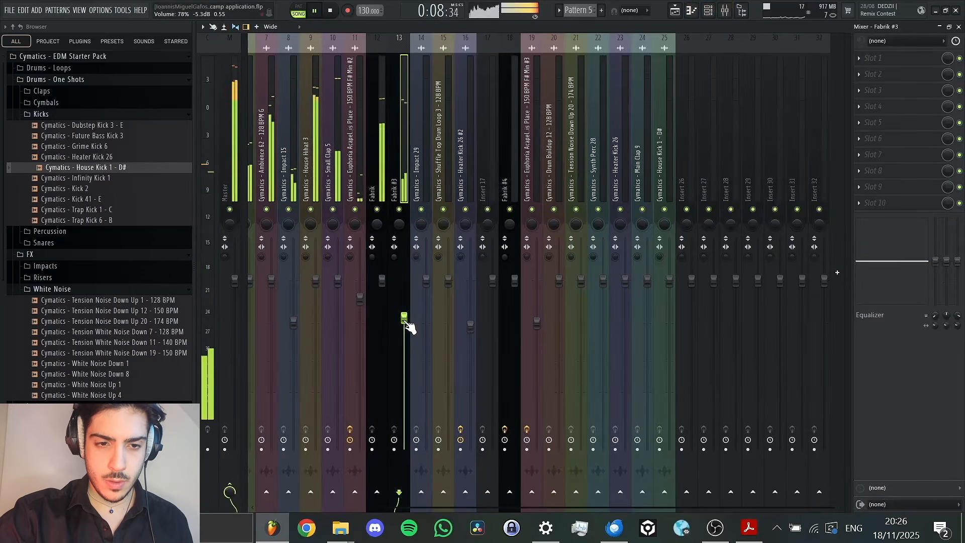
{"action": "left_click_drag", "start_coordinate": [316, 280], "coordinate": [339, 286]}
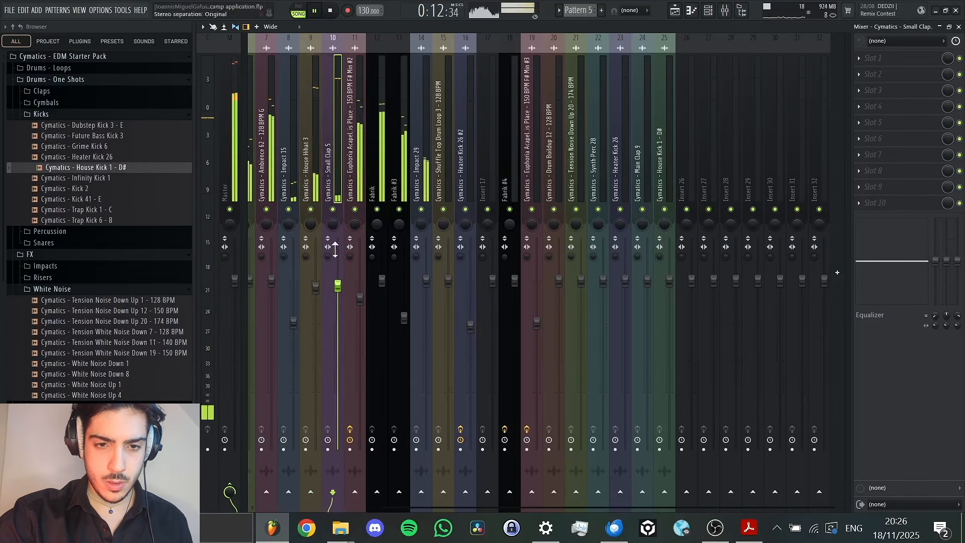
Play the buildup from bar 17 and lower Fabrik #4 to about 83% (-4.1 dB) and Drum Buildup 12 to about 96% (-0.9 dB).
{"action": "left_click", "coordinate": [676, 10]}
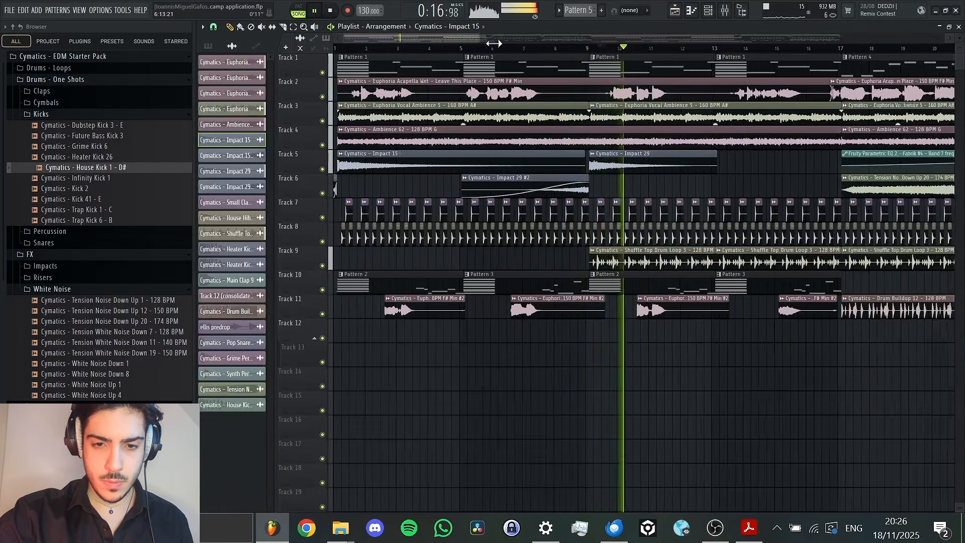
{"action": "scroll", "coordinate": [553, 41], "scroll_direction": "down", "scroll_amount": 2}
{"action": "left_click", "coordinate": [660, 42]}
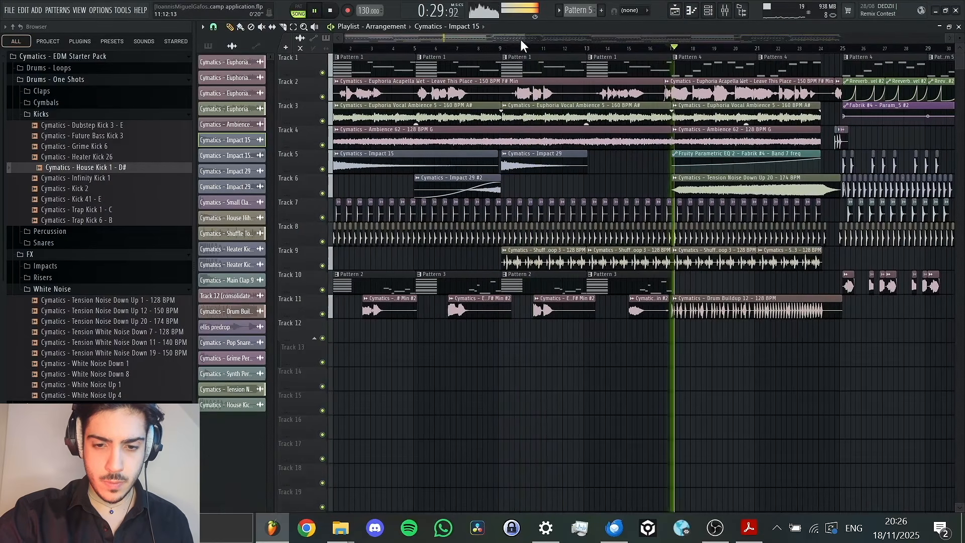
{"action": "left_click_drag", "start_coordinate": [520, 39], "coordinate": [560, 47]}
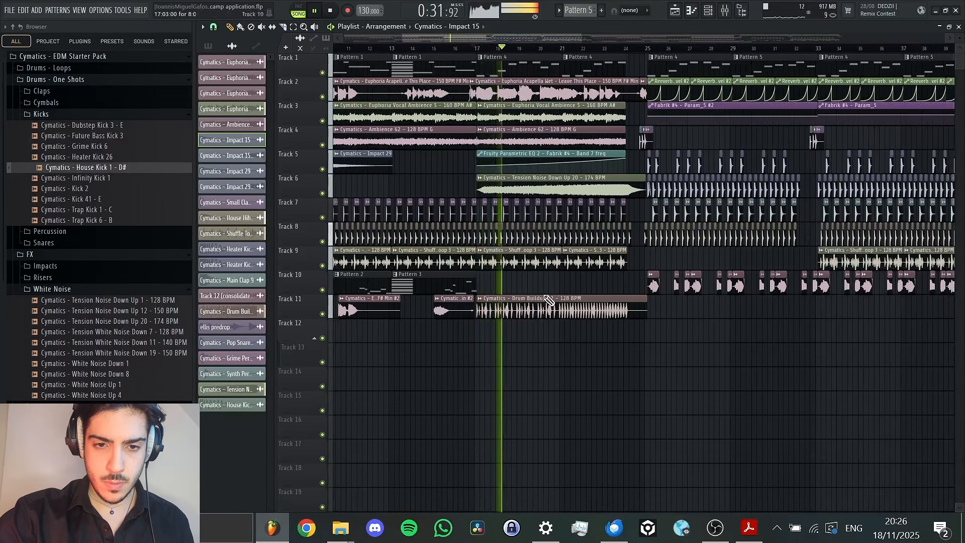
{"action": "key", "text": "F9"}
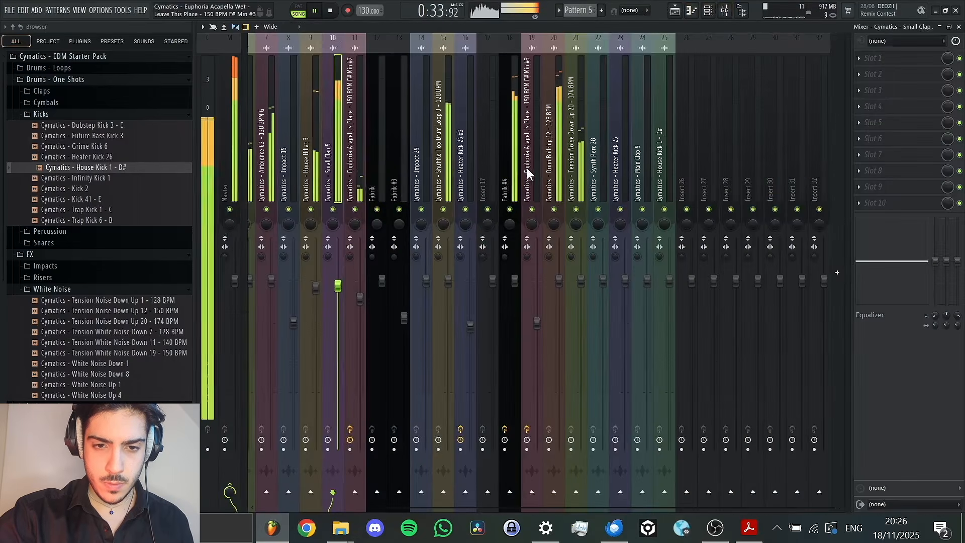
{"action": "left_click_drag", "start_coordinate": [537, 280], "coordinate": [537, 310]}
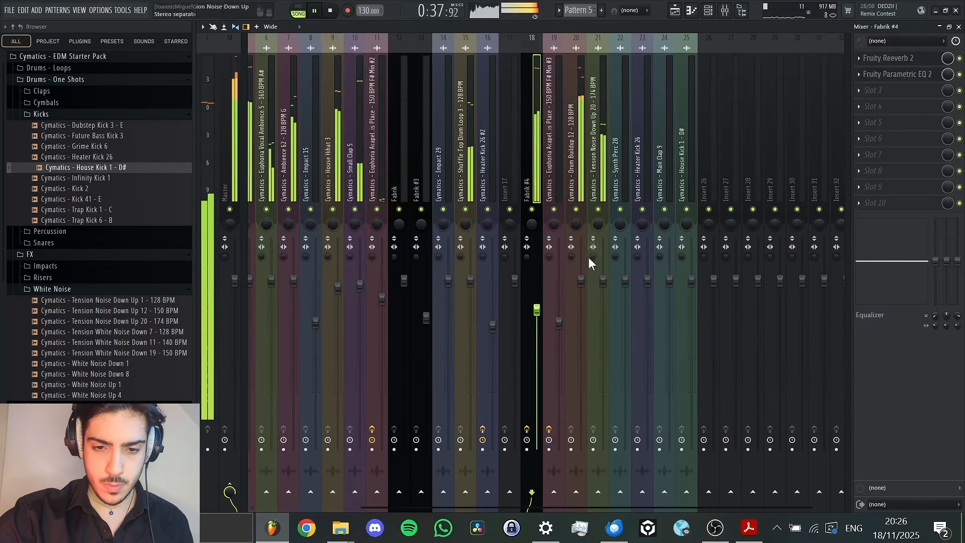
{"action": "left_click_drag", "start_coordinate": [582, 280], "coordinate": [583, 287]}
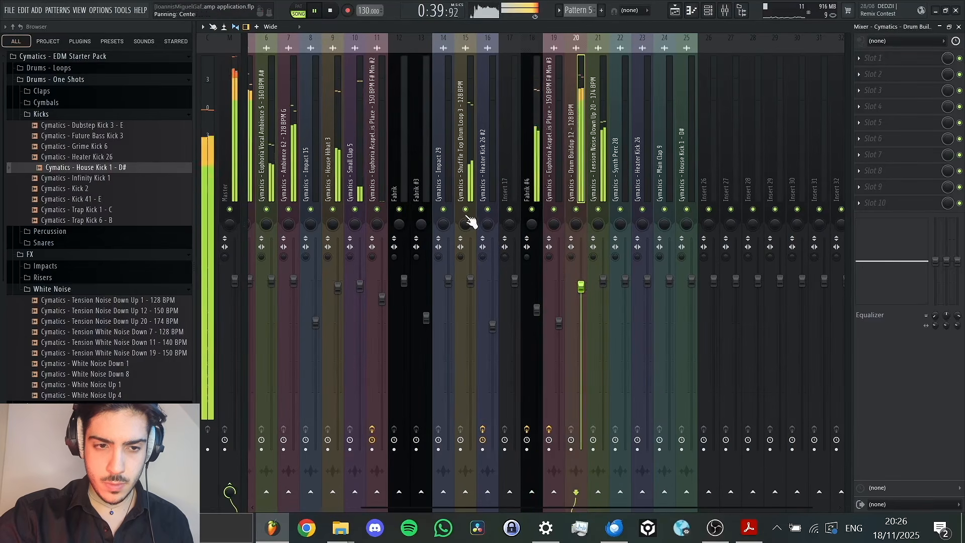
Stop playback and select the first drop in the playlist, from bar 25 to bar 41, as the loop range.
{"action": "left_click", "coordinate": [682, 10]}
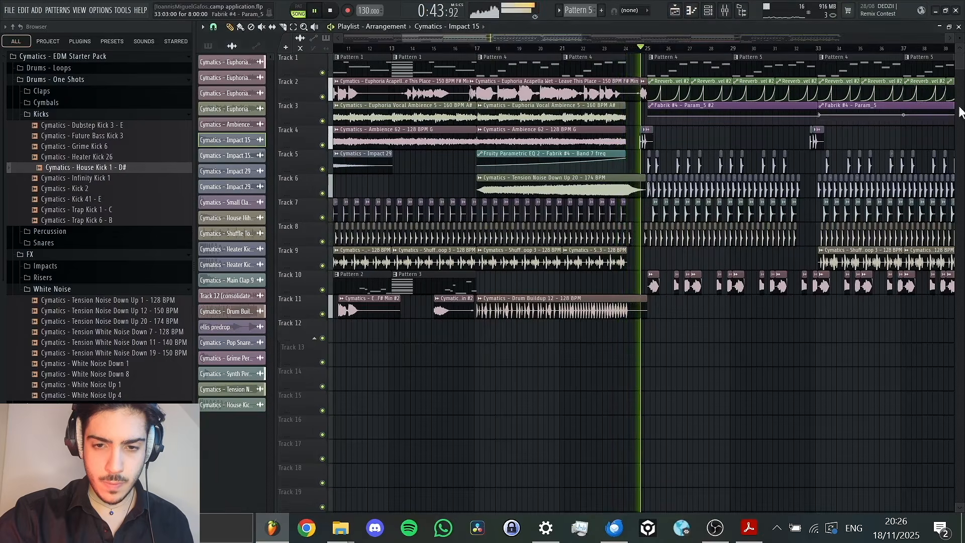
{"action": "left_click_drag", "start_coordinate": [523, 38], "coordinate": [438, 54]}
{"action": "key", "text": "space"}
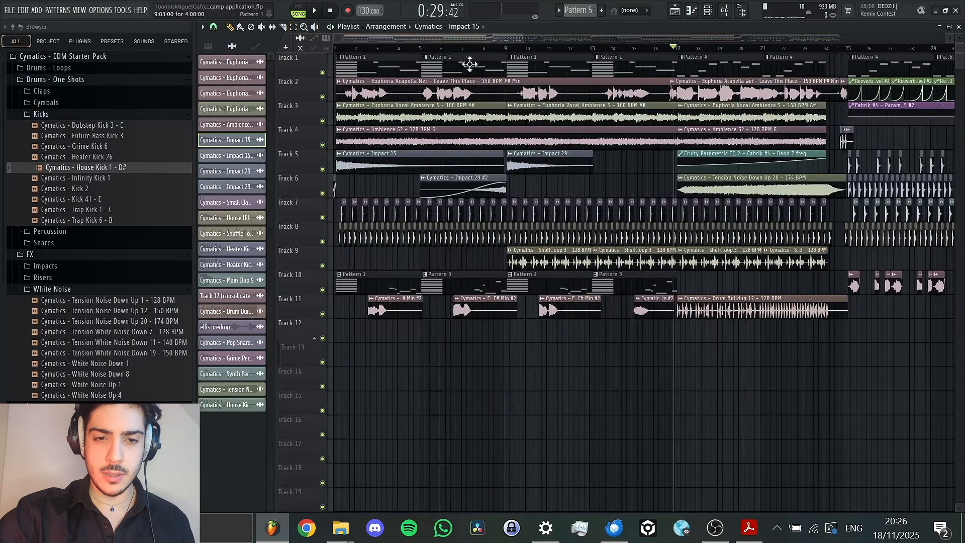
{"action": "left_click_drag", "start_coordinate": [493, 42], "coordinate": [571, 38]}
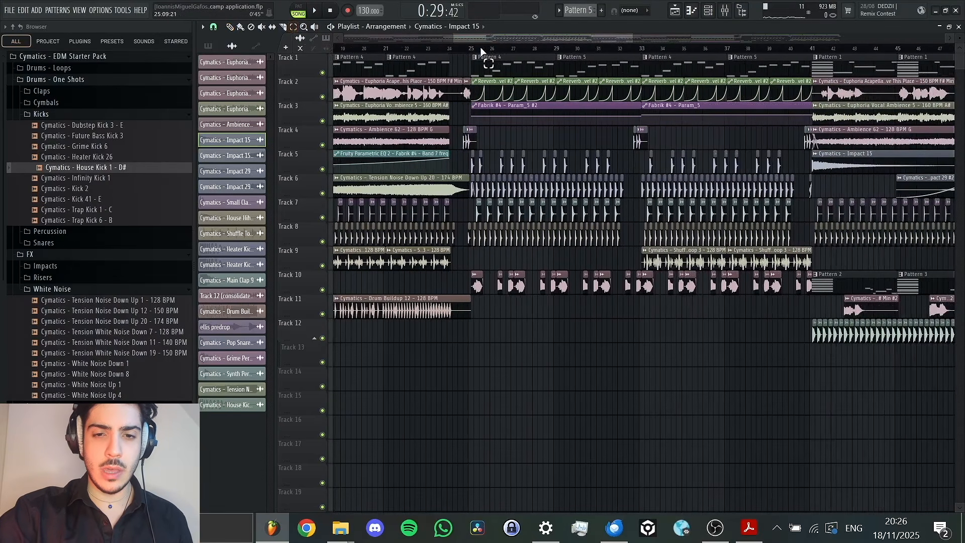
{"action": "left_click_drag", "start_coordinate": [632, 37], "coordinate": [557, 38]}
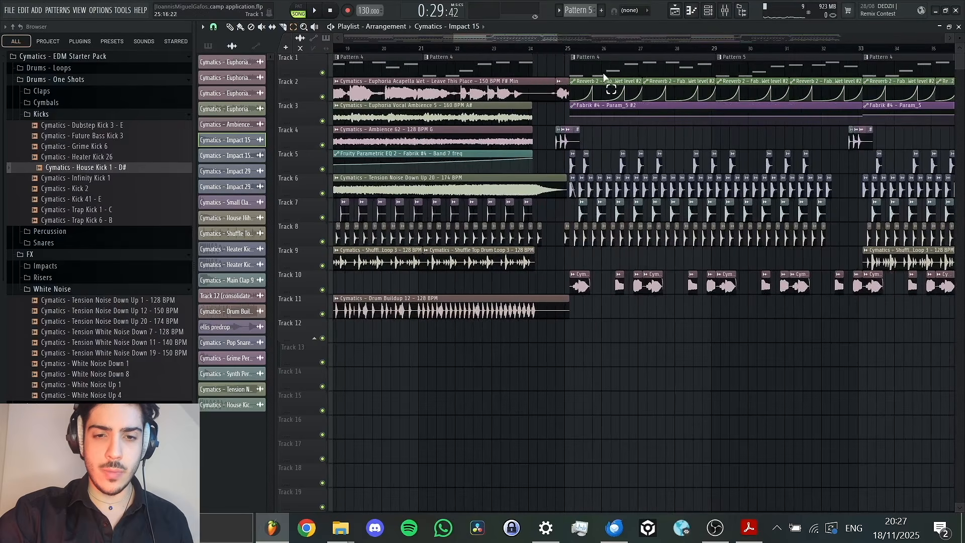
{"action": "left_click", "coordinate": [569, 48]}
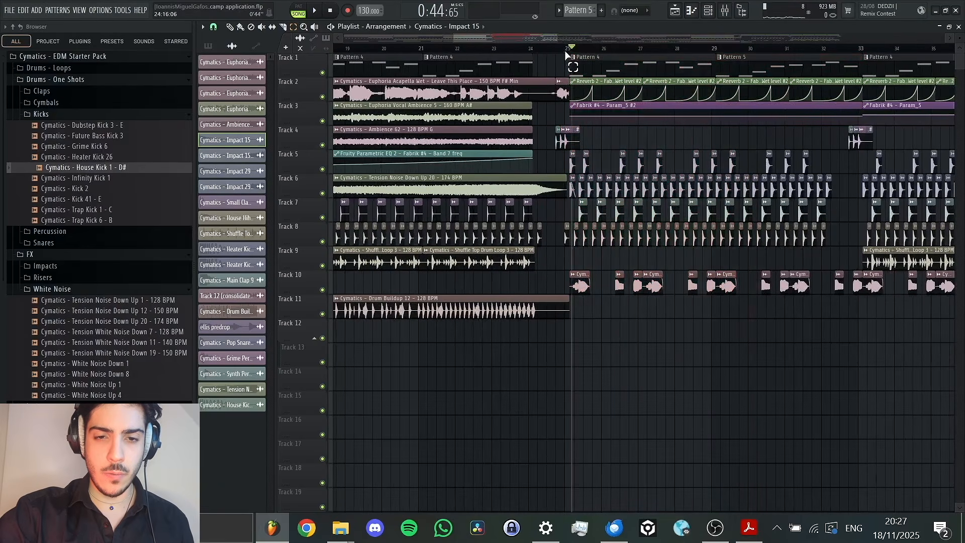
{"action": "left_click_drag", "start_coordinate": [572, 50], "coordinate": [875, 87]}
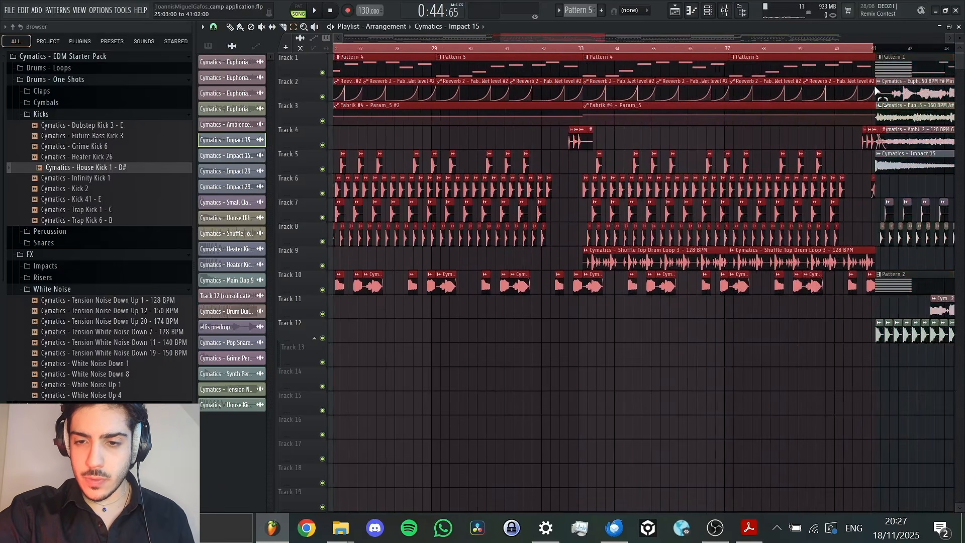
Play the drop briefly and create an automation clip for the Fabrik #4 mixer volume across bars 25 to 41.
{"action": "left_click", "coordinate": [726, 10]}
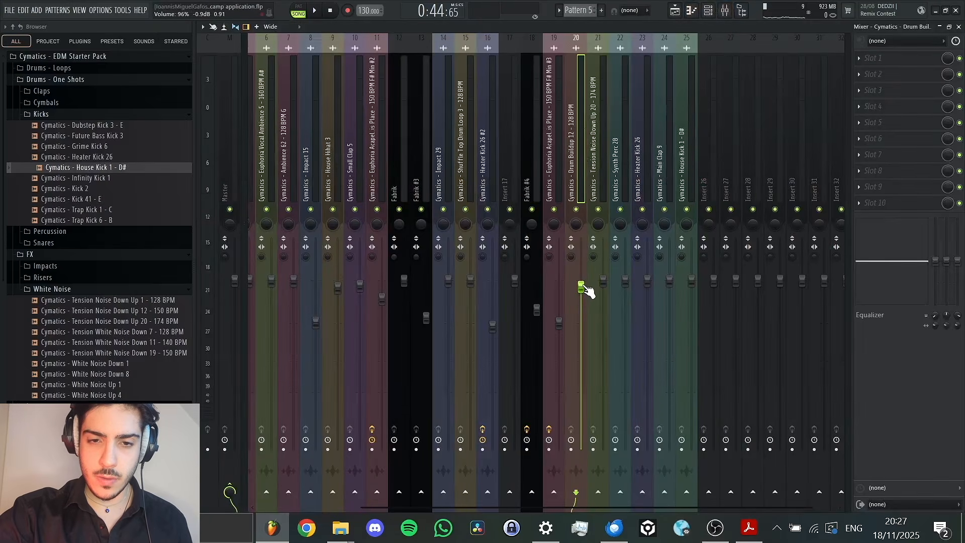
{"action": "key", "text": "space"}
{"action": "left_click", "coordinate": [537, 309]}
{"action": "key", "text": "space"}
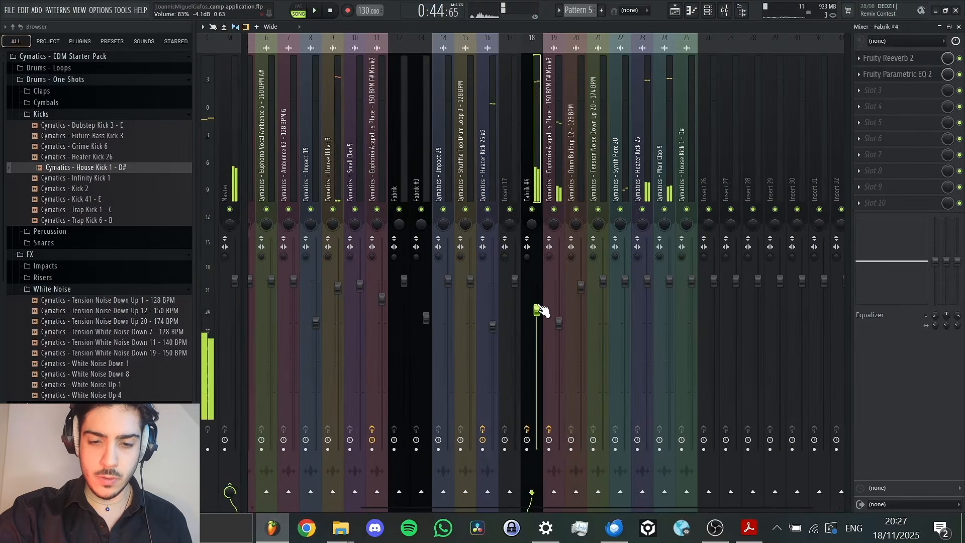
{"action": "right_click", "coordinate": [537, 309]}
{"action": "left_click", "coordinate": [573, 375]}
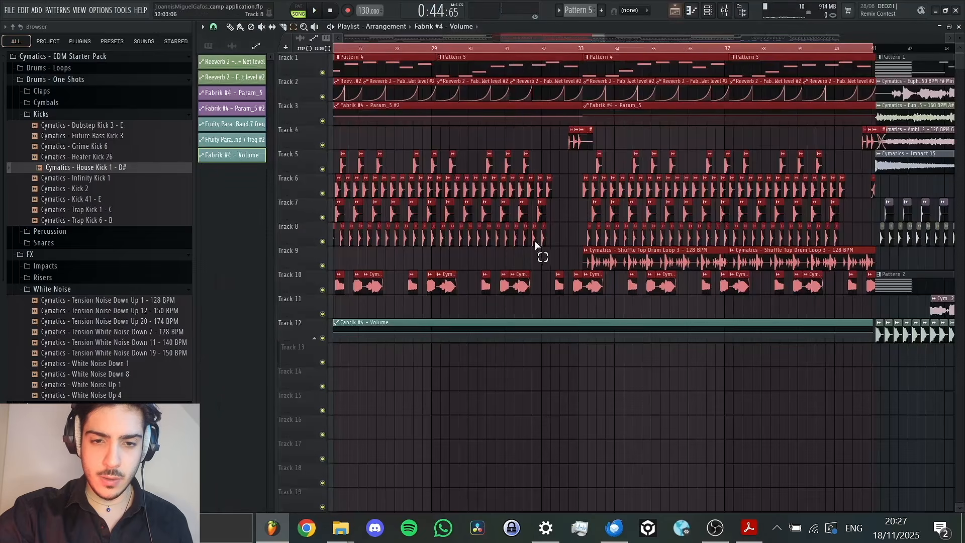
Raise the Fabrik #4 volume automation to about 2.8 dB from bar 25 and copy that value to its end point at bar 41.
{"action": "left_click_drag", "start_coordinate": [553, 38], "coordinate": [524, 40]}
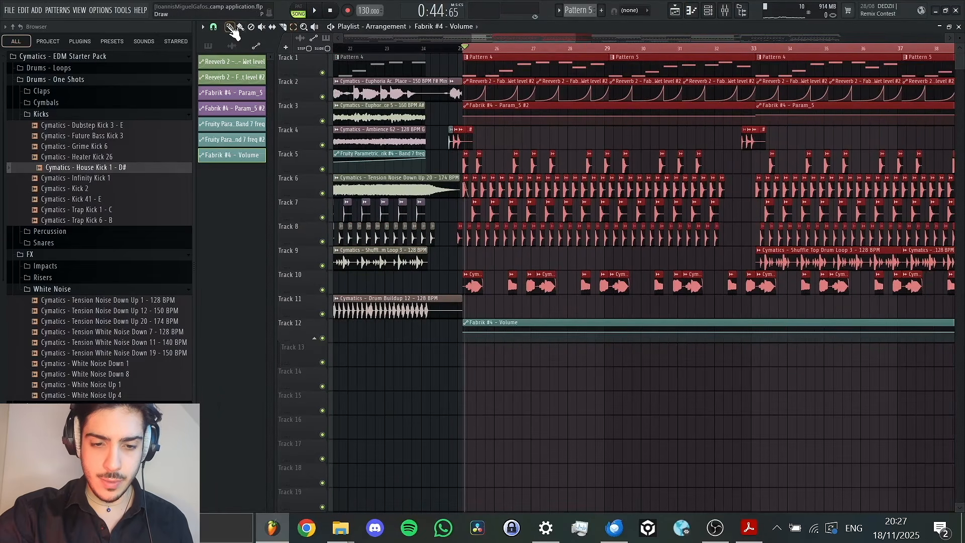
{"action": "left_click_drag", "start_coordinate": [485, 332], "coordinate": [487, 332]}
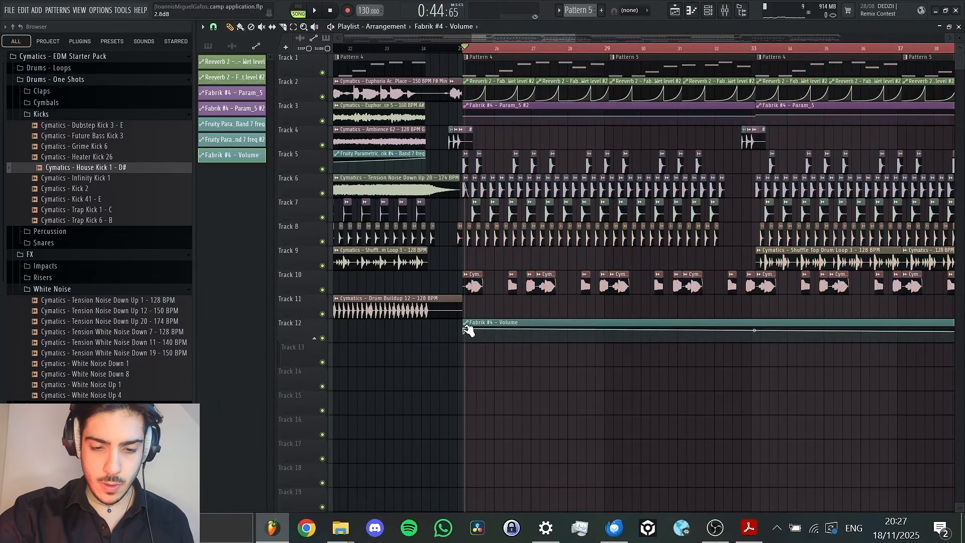
{"action": "right_click", "coordinate": [467, 329]}
{"action": "left_click", "coordinate": [493, 479]}
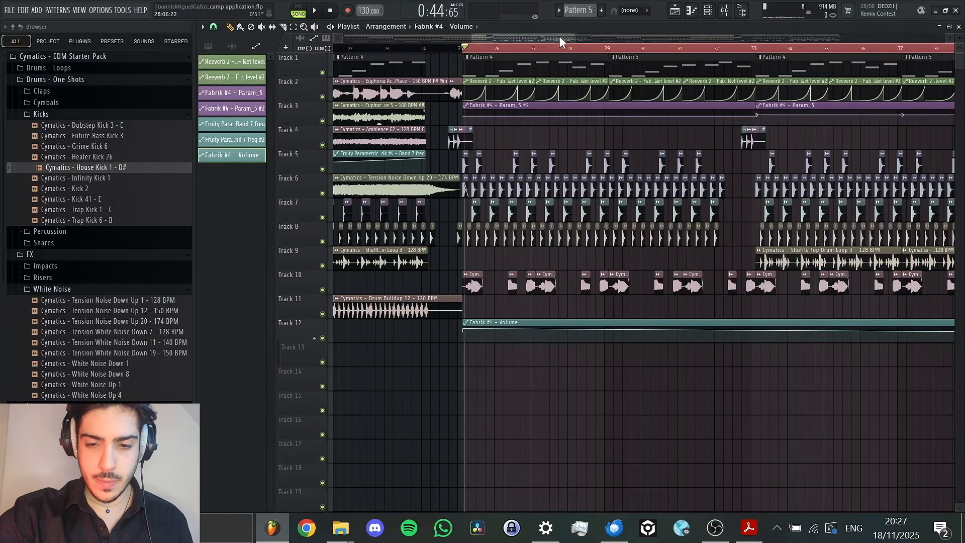
{"action": "left_click_drag", "start_coordinate": [559, 35], "coordinate": [628, 59]}
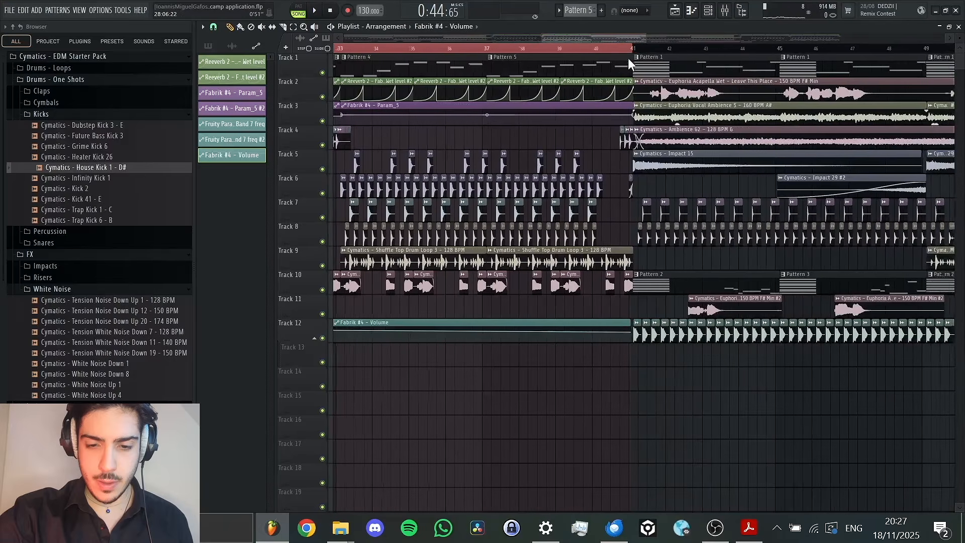
{"action": "right_click", "coordinate": [630, 331]}
{"action": "left_click", "coordinate": [662, 488]}
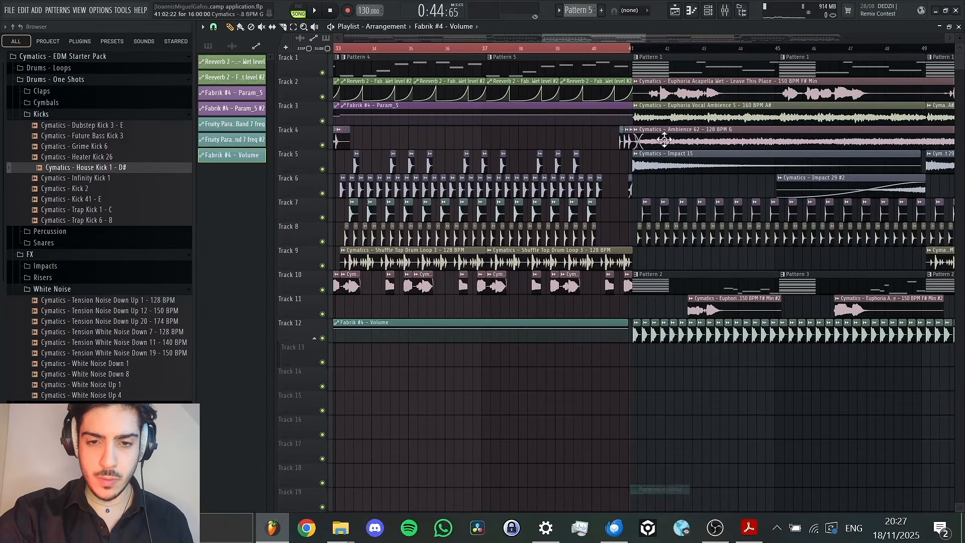
Play from bar 22 into the drop to check the Fabrik #4 volume automation.
{"action": "left_click_drag", "start_coordinate": [604, 36], "coordinate": [530, 56]}
{"action": "left_click", "coordinate": [397, 48]}
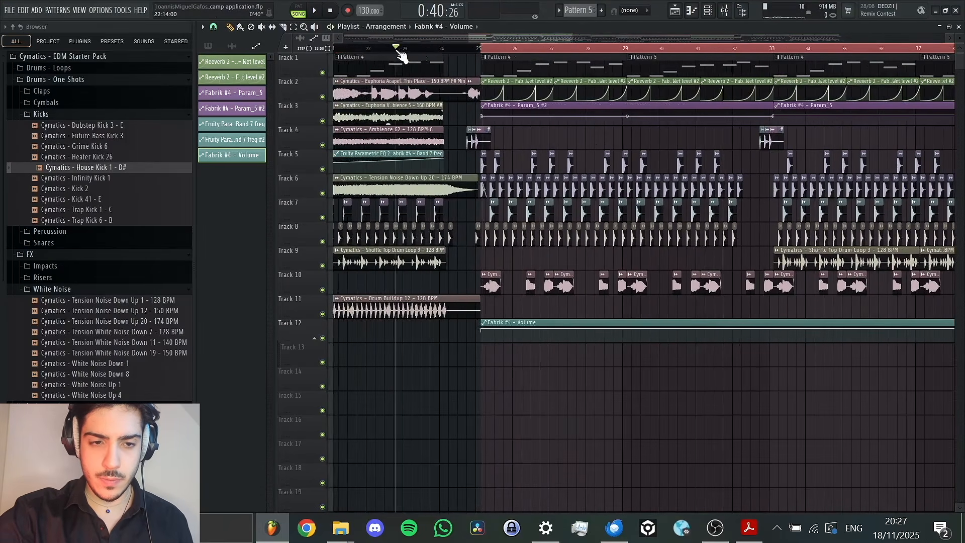
{"action": "key", "text": "space"}
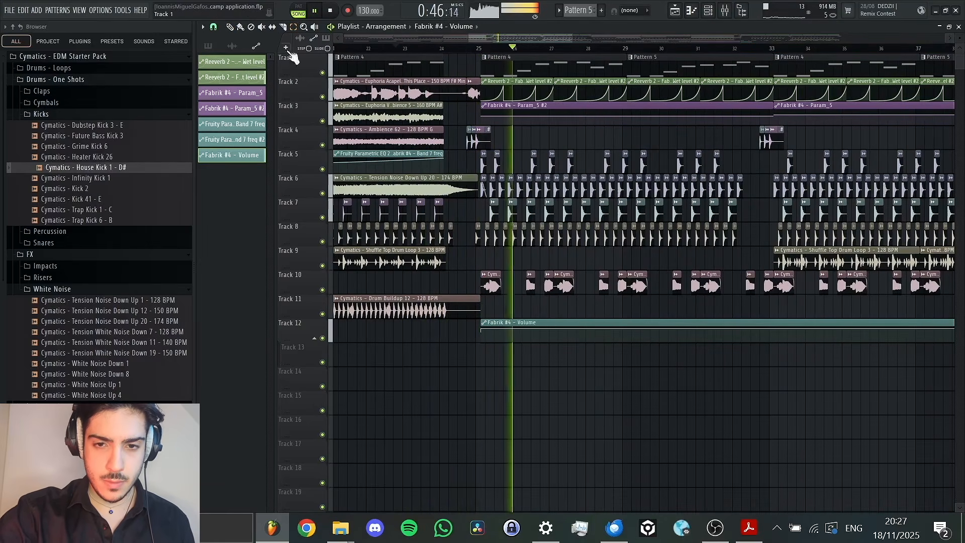
{"action": "key", "text": "space"}
Lower the Fabrik #4 mixer fader for the buildup and replay the transition into the drop.
{"action": "left_click", "coordinate": [725, 10]}
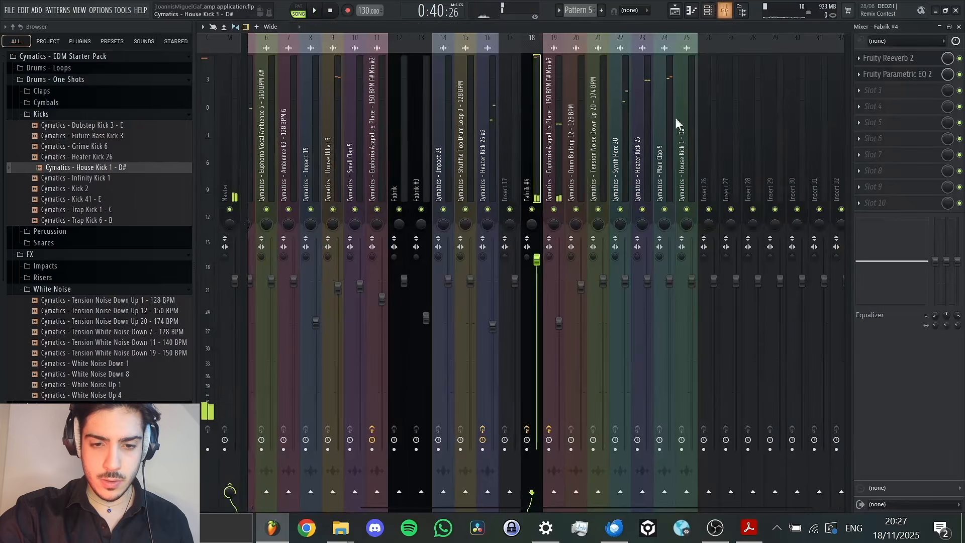
{"action": "left_click_drag", "start_coordinate": [534, 270], "coordinate": [535, 320]}
{"action": "key", "text": "space"}
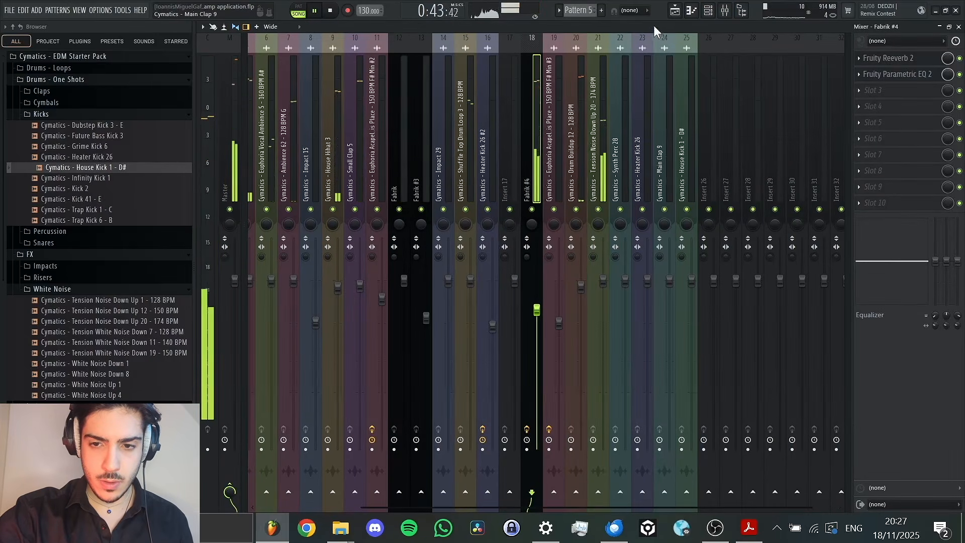
{"action": "key", "text": "space"}
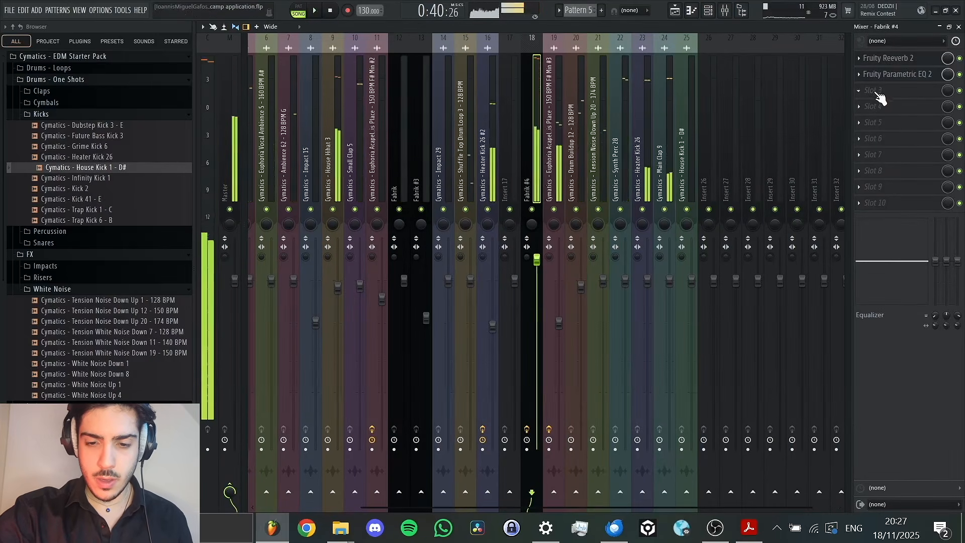
Add Fruity Balance to the third effect slot of the Fabrik #4 mixer track.
{"action": "left_click", "coordinate": [886, 91]}
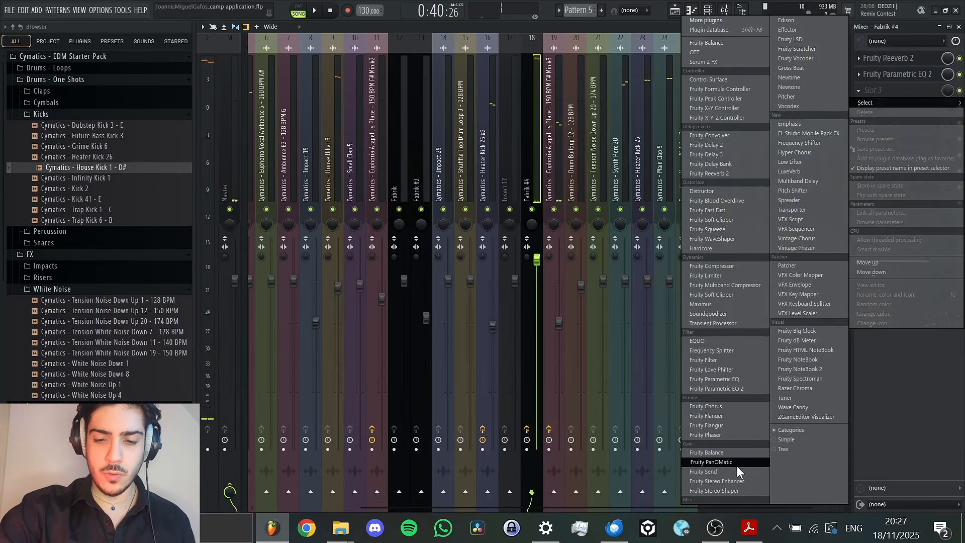
{"action": "left_click", "coordinate": [734, 452]}
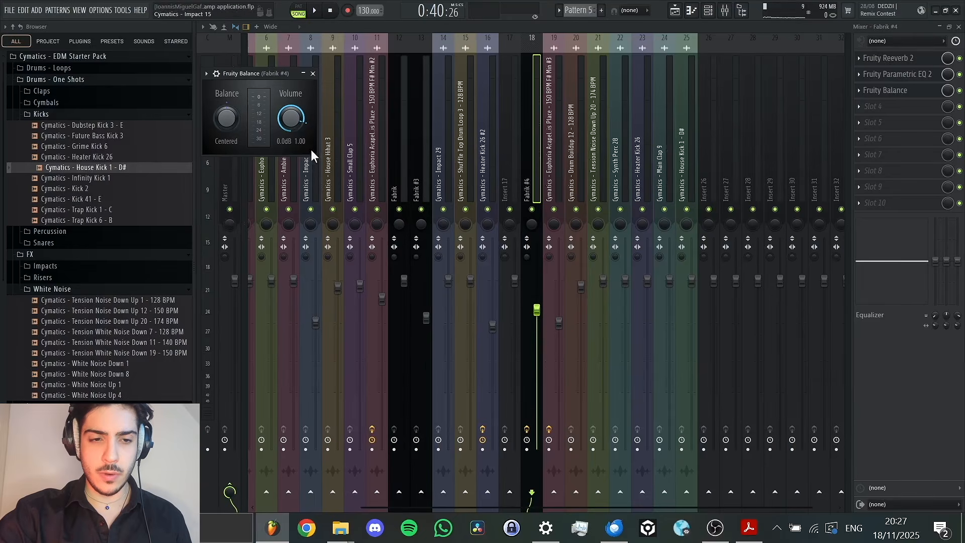
{"action": "left_click", "coordinate": [878, 92]}
{"action": "left_click", "coordinate": [878, 92]}
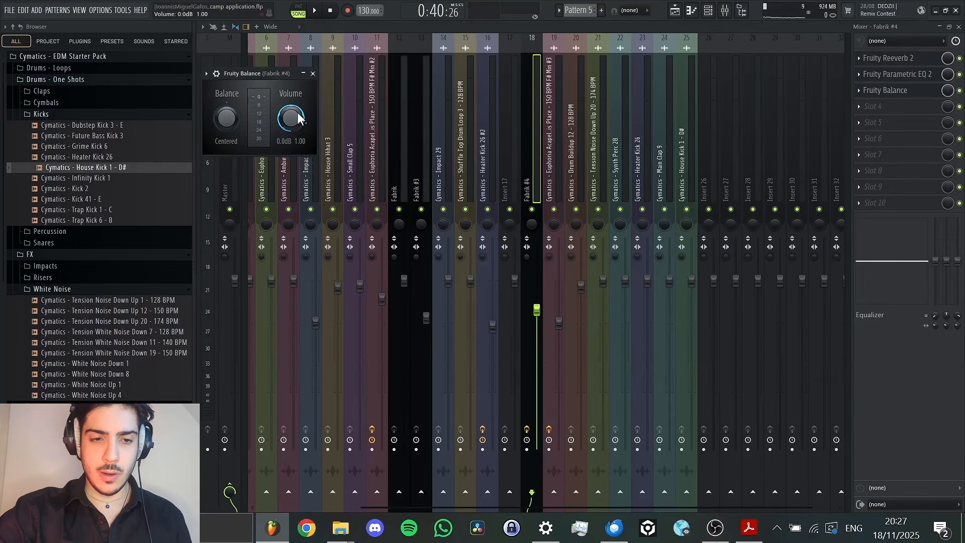
Play the drop from bar 25 and slightly raise the Heater Kick 26 mixer volume.
{"action": "left_click", "coordinate": [678, 10]}
{"action": "key", "text": "space"}
{"action": "left_click", "coordinate": [483, 48]}
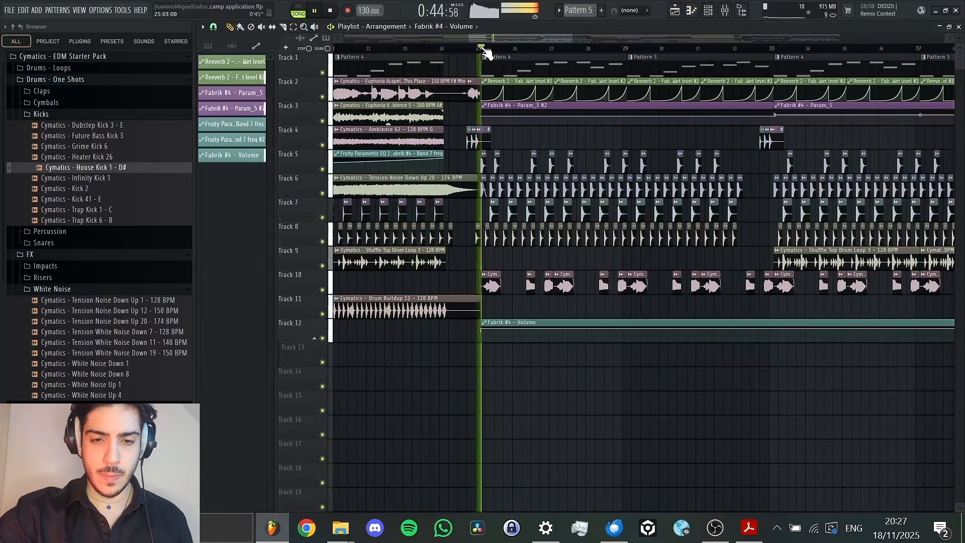
{"action": "left_click", "coordinate": [724, 10]}
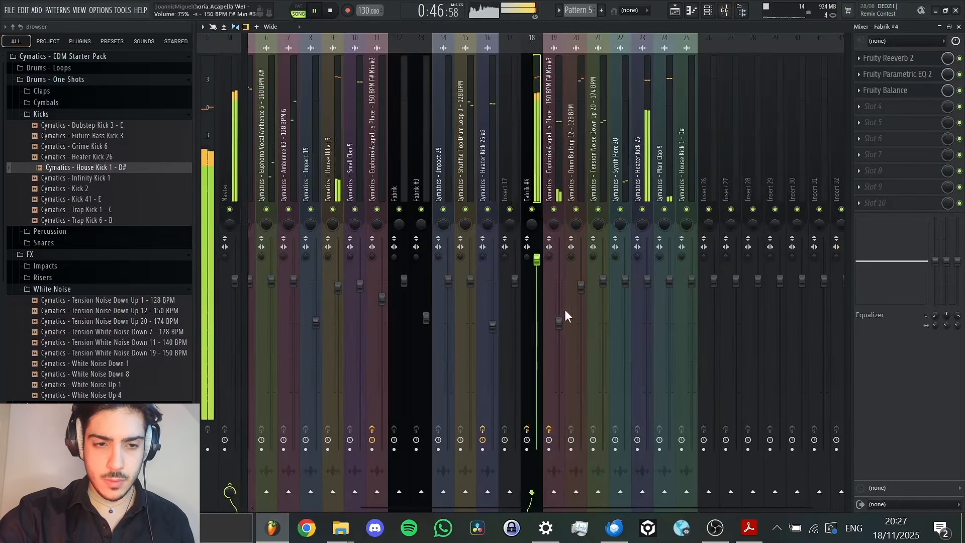
{"action": "scroll", "coordinate": [344, 166], "scroll_direction": "left", "scroll_amount": 5}
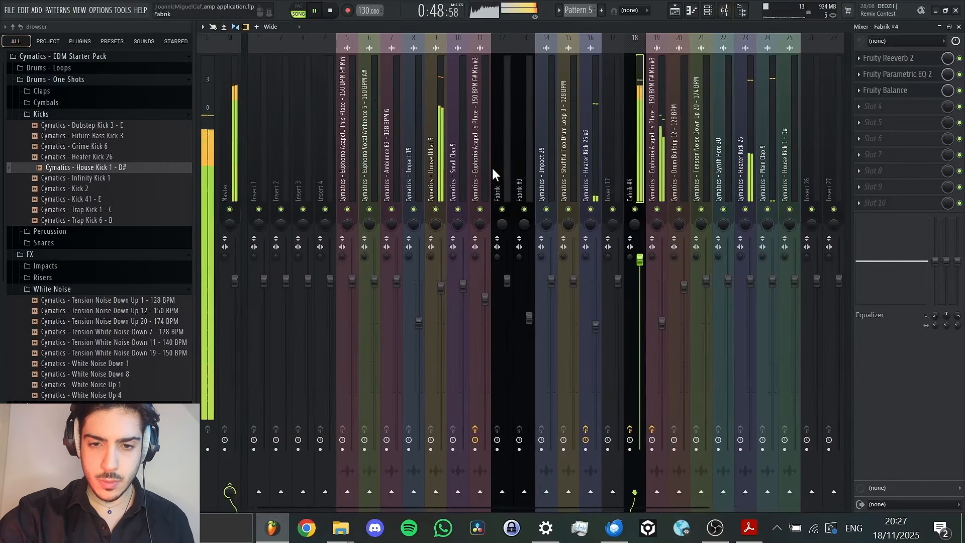
{"action": "left_click_drag", "start_coordinate": [751, 280], "coordinate": [754, 274]}
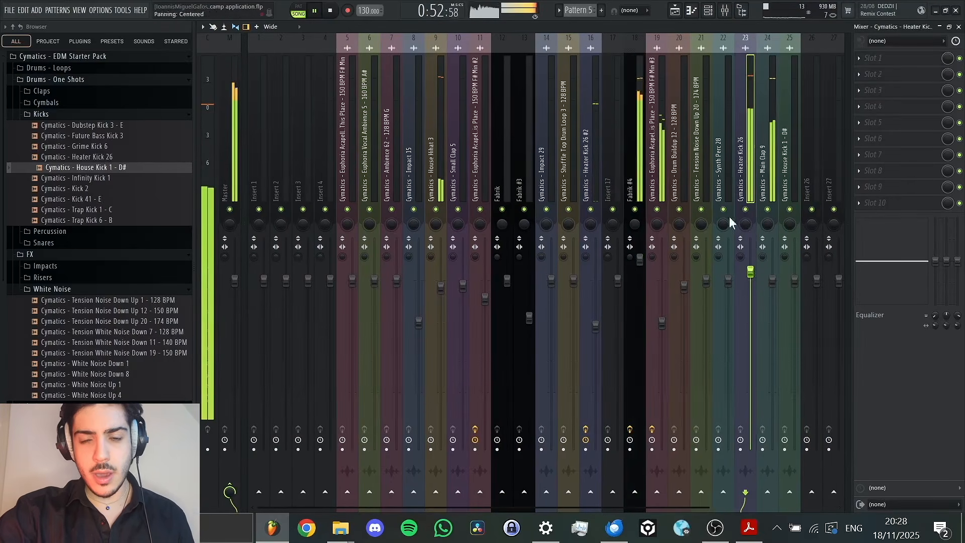
{"action": "key", "text": "space"}
Replay the drop while comparing the levels of the Fabrik #4, Heater Kick 26 and Main Clap 9 mixer tracks.
{"action": "left_click", "coordinate": [638, 110]}
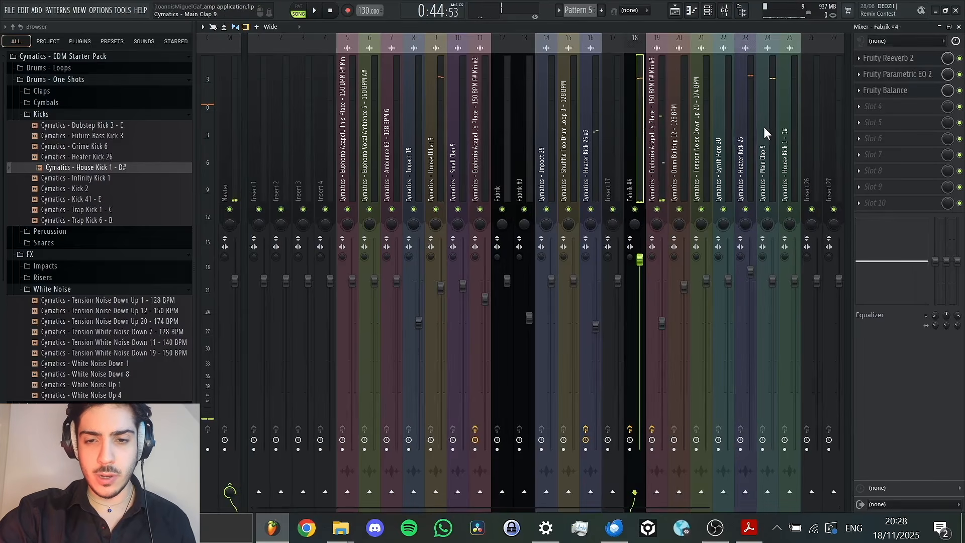
{"action": "left_click", "coordinate": [747, 111]}
{"action": "key", "text": "space"}
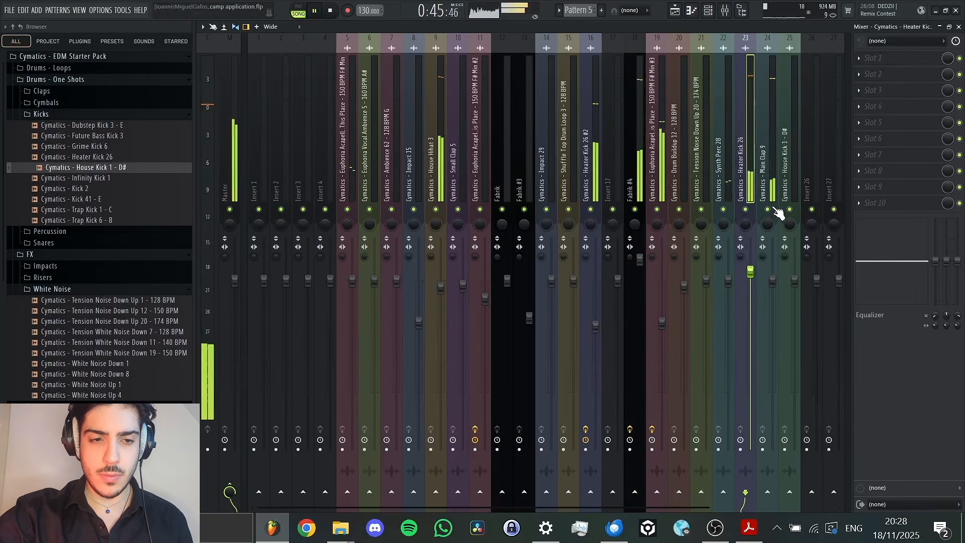
{"action": "left_click", "coordinate": [763, 164]}
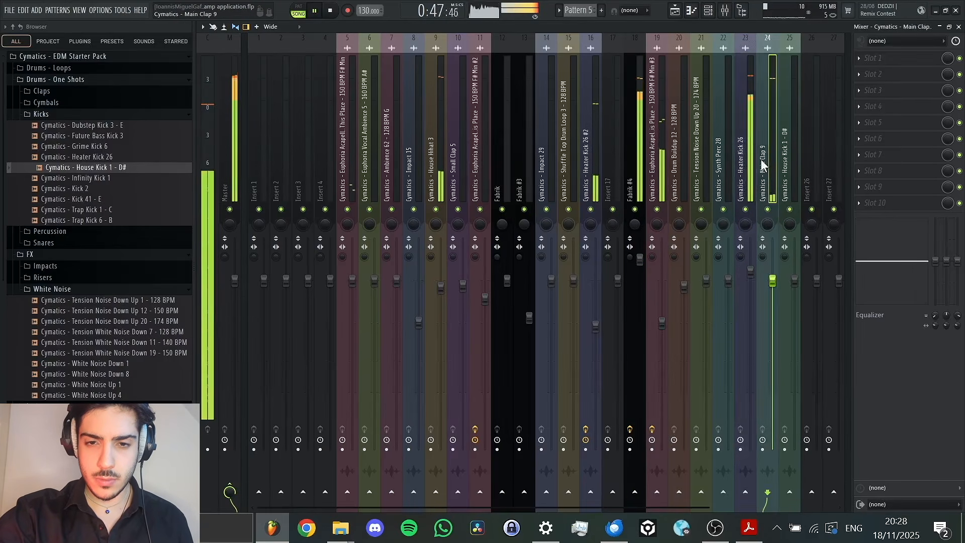
Play the section from bar 41 and turn the House Kick 1 mixer volume moderately down from its default level.
{"action": "left_click", "coordinate": [675, 10]}
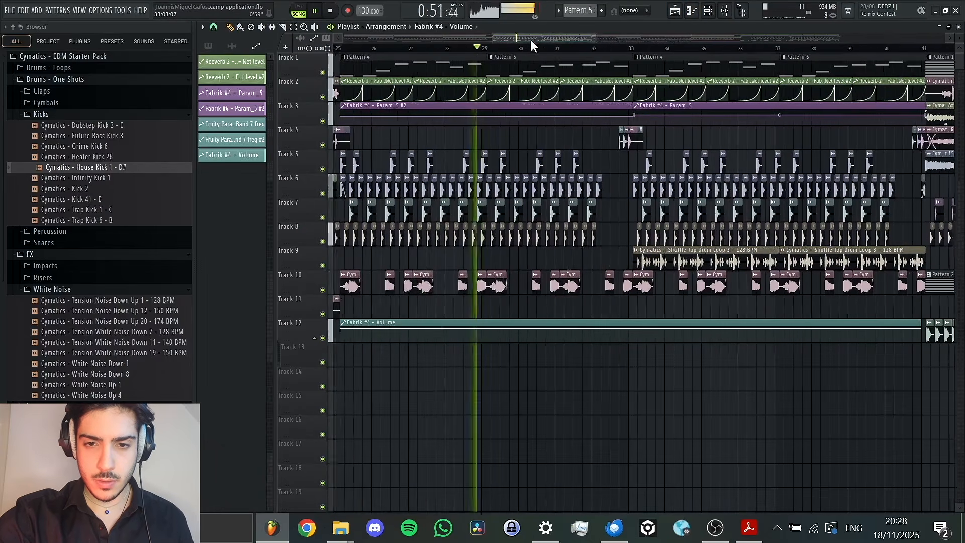
{"action": "left_click", "coordinate": [626, 37]}
{"action": "mouse_move", "coordinate": [626, 37]}
{"action": "left_mouse_down"}
{"action": "mouse_move", "coordinate": [678, 43]}
{"action": "mouse_move", "coordinate": [629, 41]}
{"action": "left_mouse_up"}
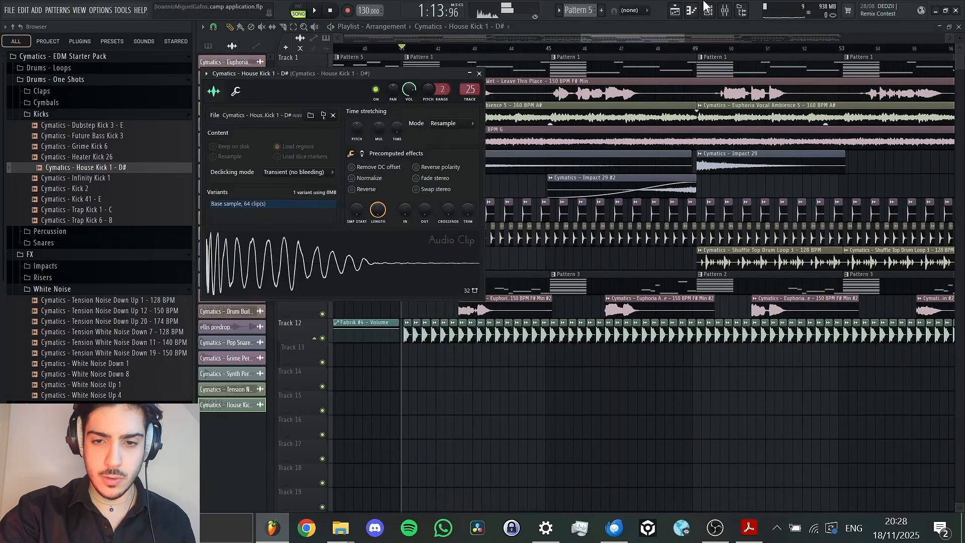
{"action": "left_click", "coordinate": [708, 10]}
{"action": "key", "text": "space"}
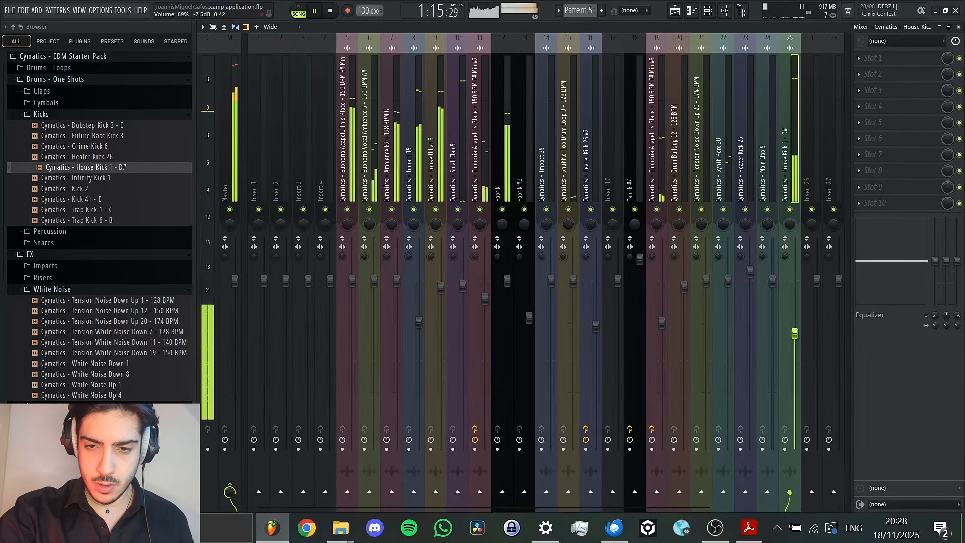
{"action": "left_click_drag", "start_coordinate": [794, 333], "coordinate": [796, 317]}
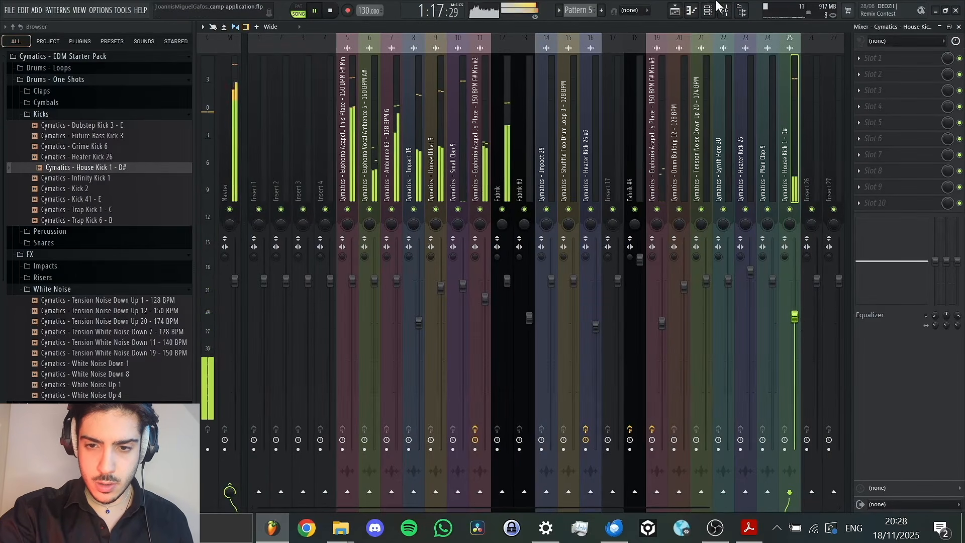
Inspect the Small Clap 5 and Ambience 62 clip settings while the section after bar 41 plays.
{"action": "left_click", "coordinate": [675, 10]}
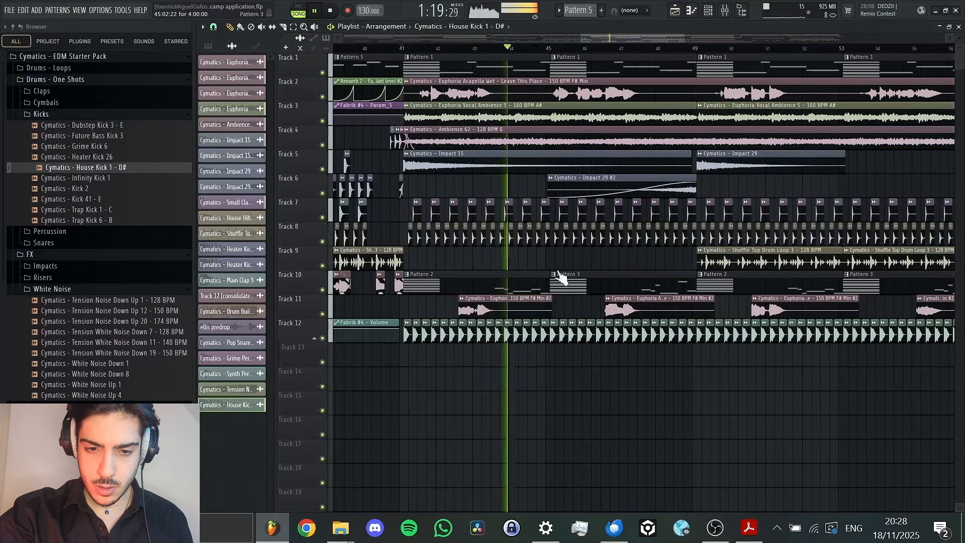
{"action": "double_click", "coordinate": [559, 215]}
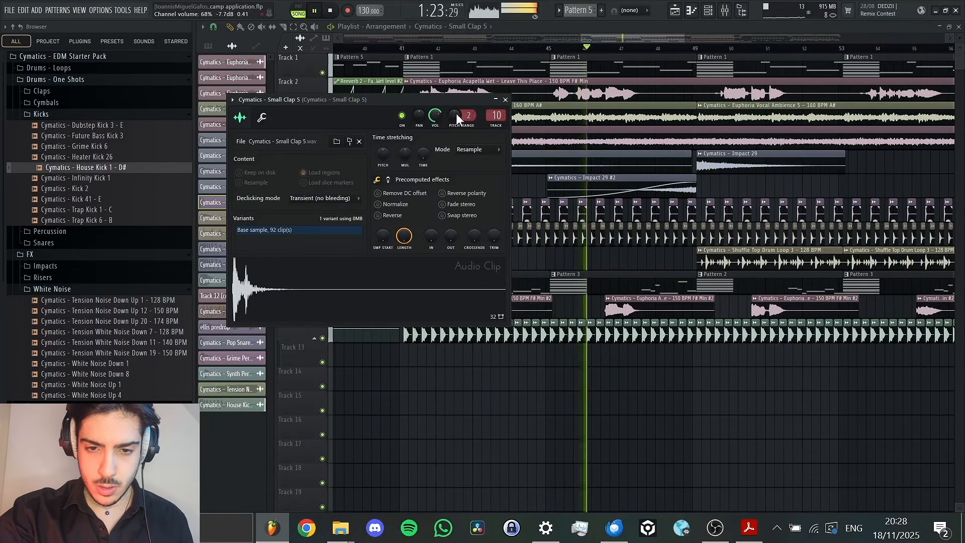
{"action": "double_click", "coordinate": [656, 137]}
{"action": "left_click", "coordinate": [696, 42]}
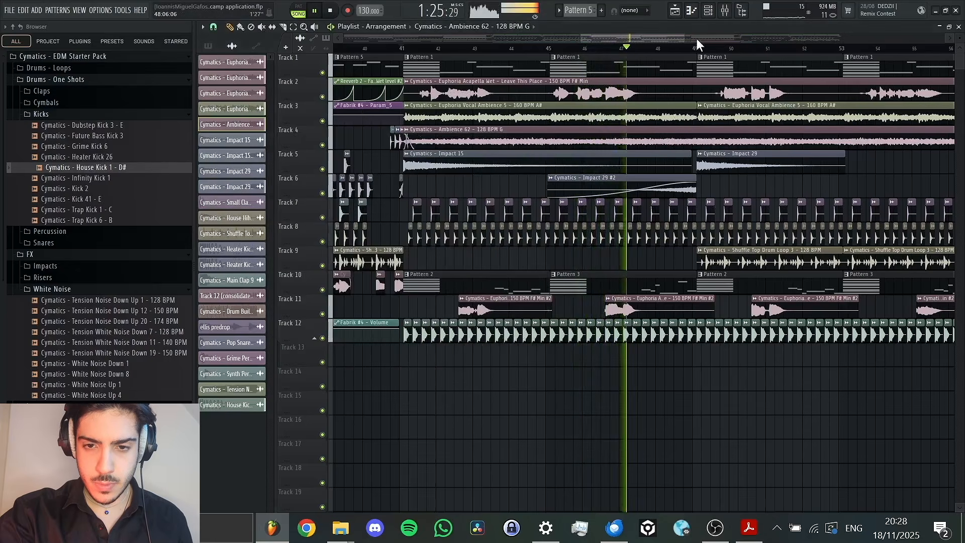
Play the last part of the arrangement, stop playback, and return to the intro at bar 1.
{"action": "left_click_drag", "start_coordinate": [679, 37], "coordinate": [900, 38]}
{"action": "left_click", "coordinate": [638, 48]}
{"action": "left_click", "coordinate": [815, 48]}
{"action": "key", "text": "space"}
{"action": "left_click_drag", "start_coordinate": [813, 41], "coordinate": [337, 40]}
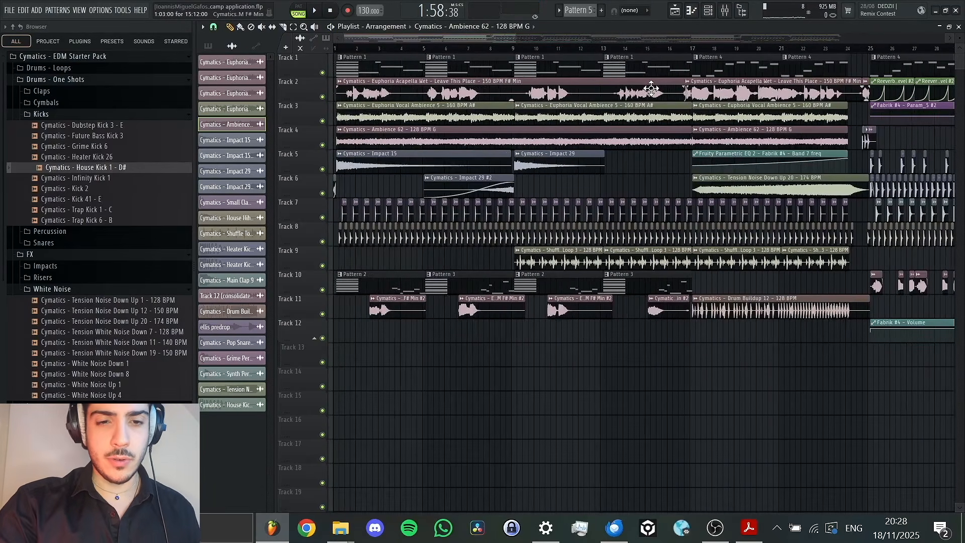
Review the intro's mixer levels and locate the mixer track of the Euphoria Vocal Ambience 5 clip.
{"action": "left_click", "coordinate": [725, 13]}
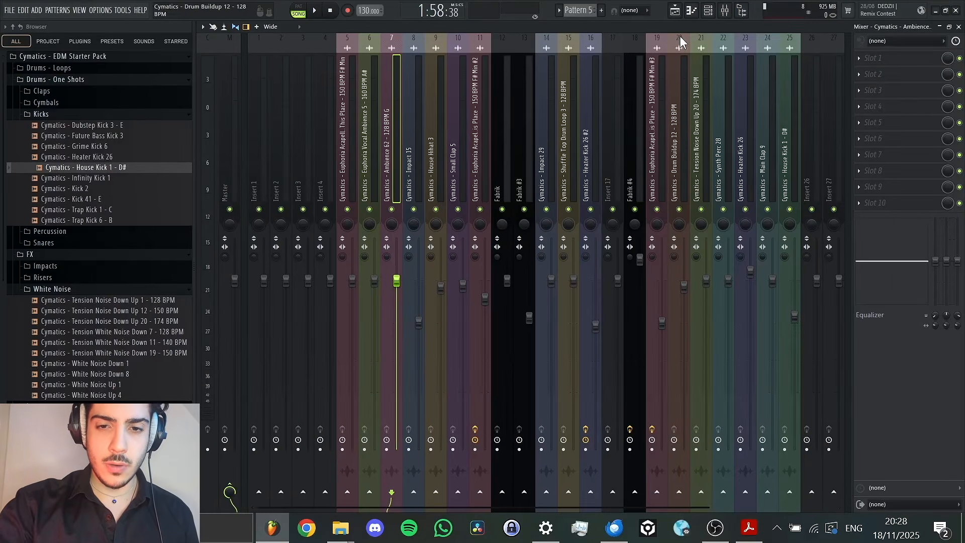
{"action": "left_click", "coordinate": [675, 11]}
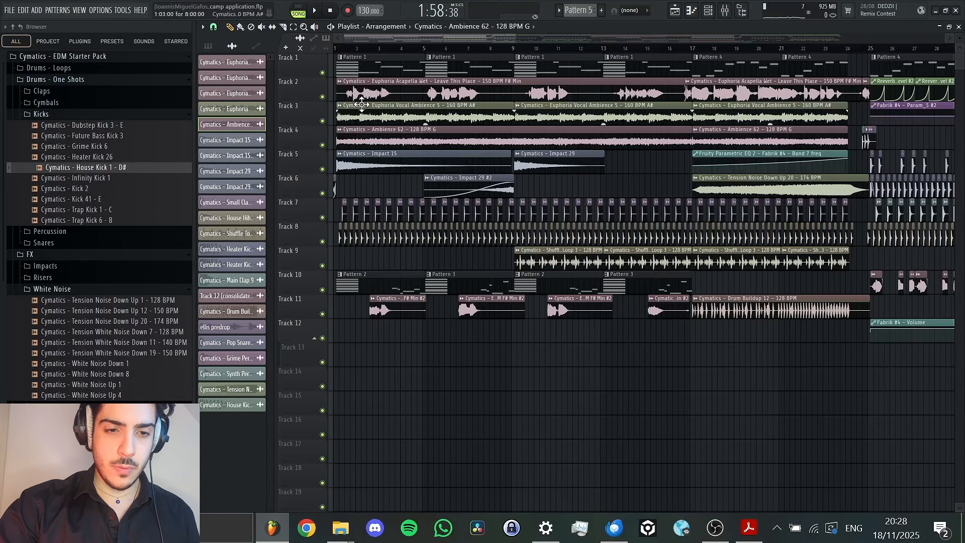
{"action": "left_click", "coordinate": [725, 11]}
{"action": "left_click", "coordinate": [675, 11]}
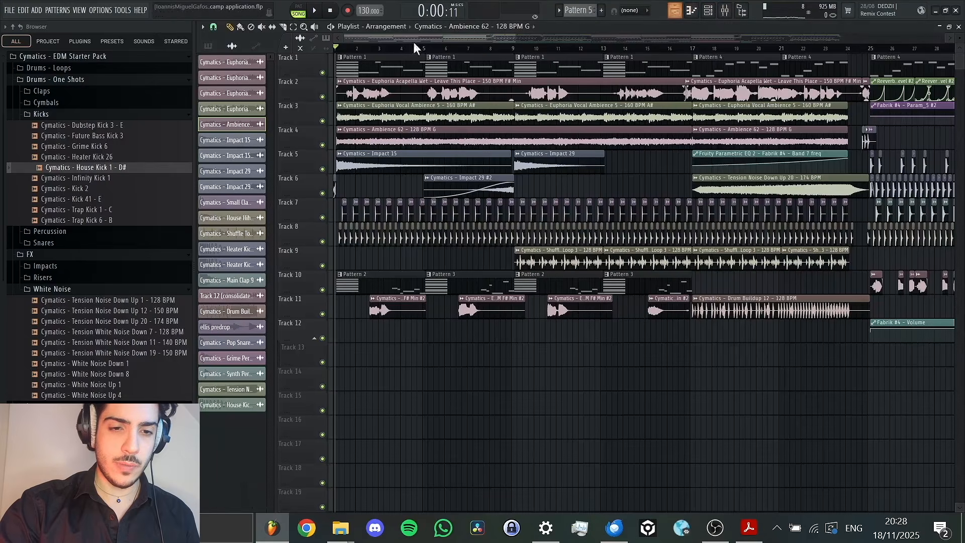
{"action": "double_click", "coordinate": [383, 116]}
{"action": "left_click", "coordinate": [727, 11]}
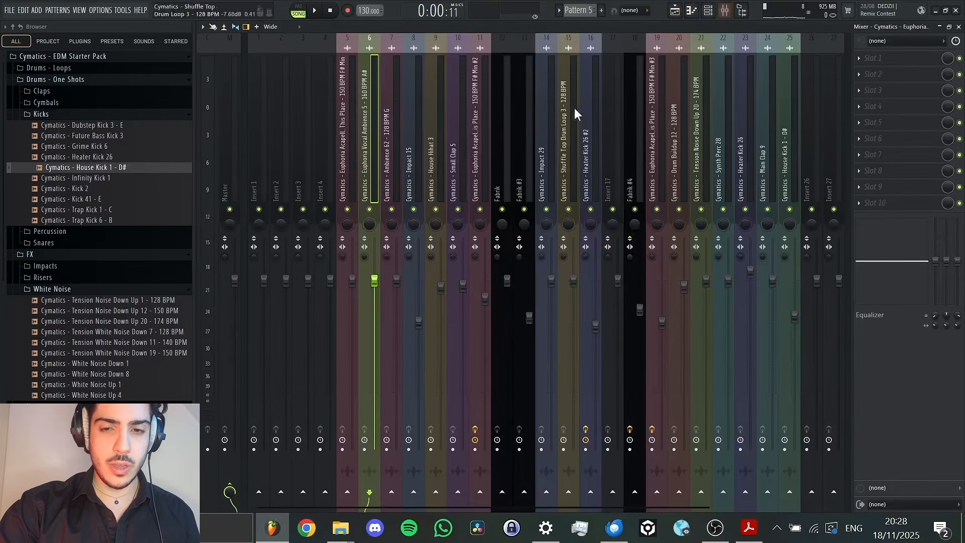
Play the intro and add Fruity Parametric EQ 2 to the Ambience 62 track, using the 20Hz + 18kHz cut preset with the low cut raised into the bass range.
{"action": "key", "text": "space"}
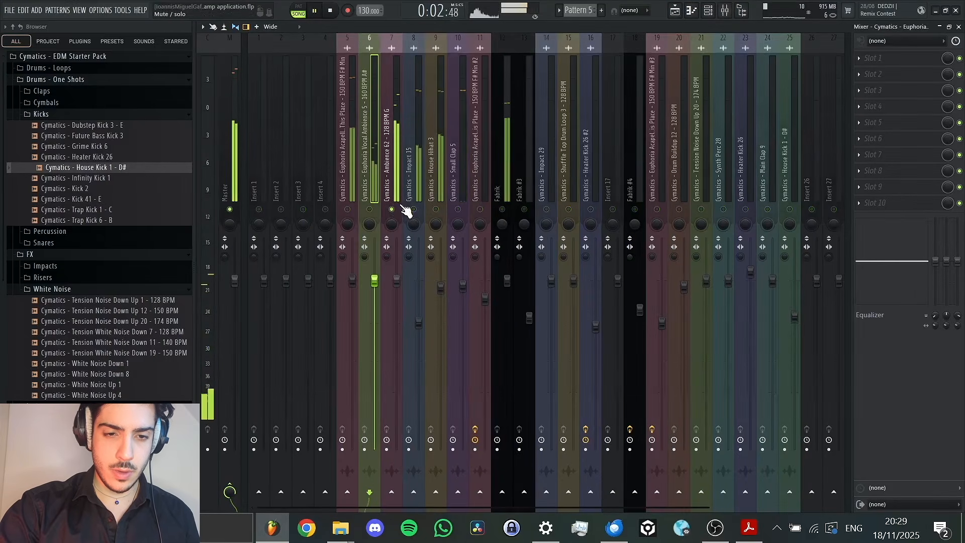
{"action": "left_click", "coordinate": [397, 196]}
{"action": "left_click", "coordinate": [873, 58]}
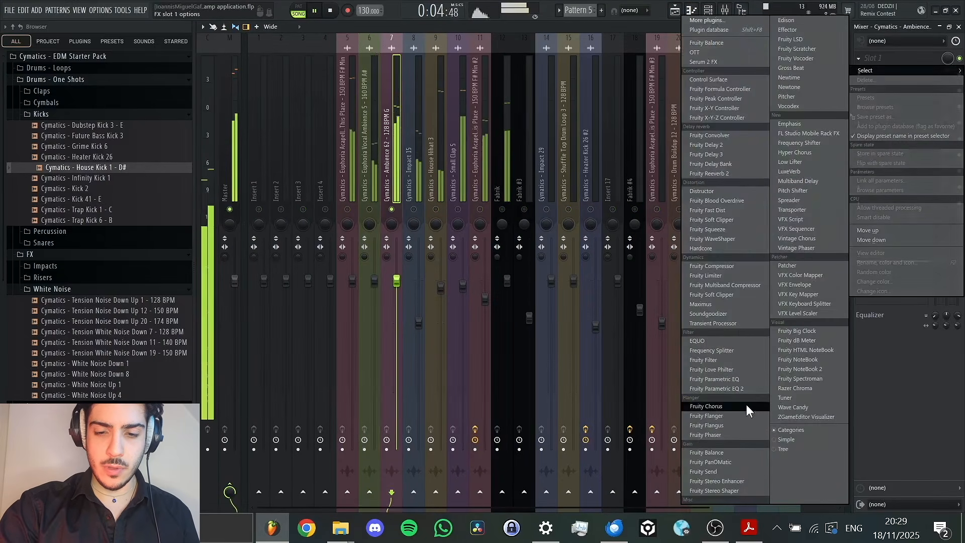
{"action": "left_click", "coordinate": [739, 389]}
{"action": "left_click", "coordinate": [521, 74]}
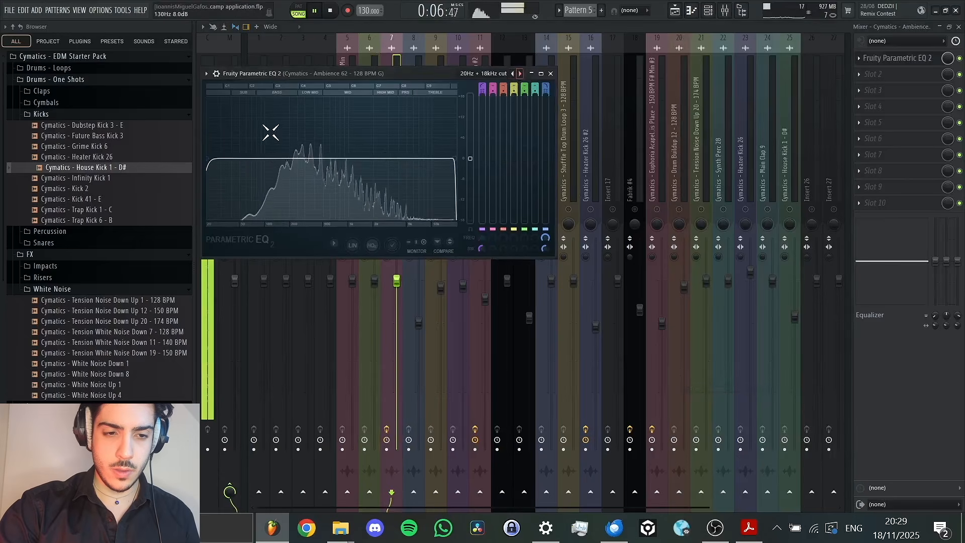
{"action": "left_click_drag", "start_coordinate": [225, 164], "coordinate": [263, 161]}
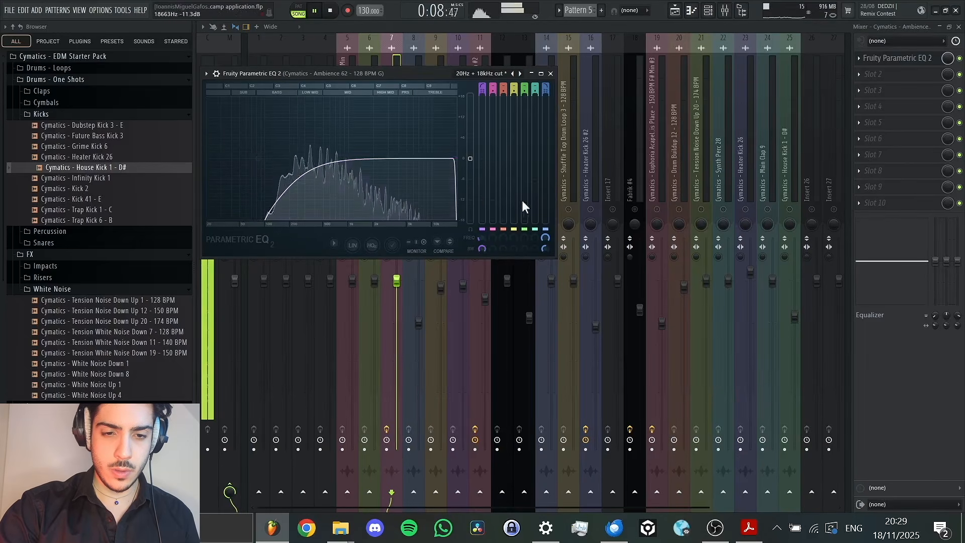
{"action": "left_click", "coordinate": [398, 59]}
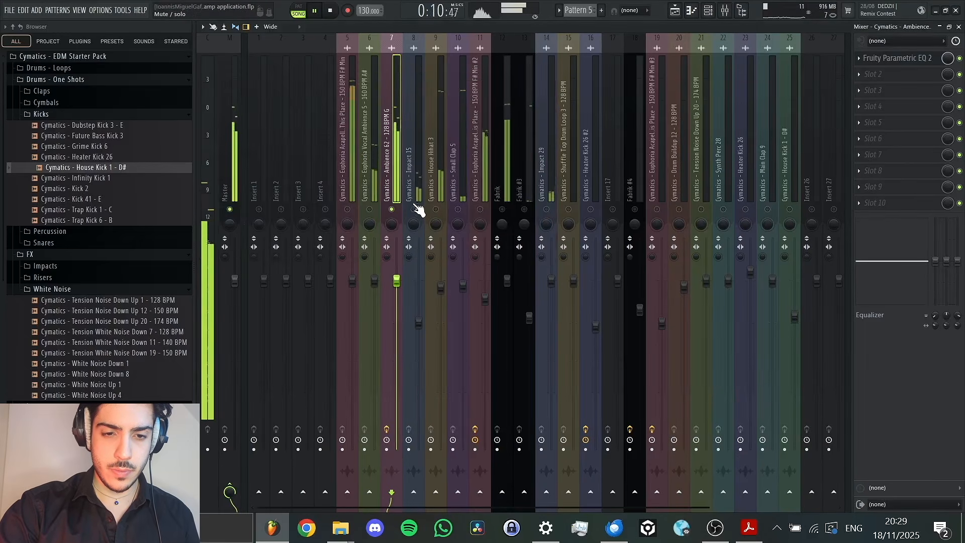
Add Fruity Parametric EQ 2 to the soloed Euphoria Vocal Ambience 5 track, using the 20Hz + 18kHz cut preset with the low cut at about 166 Hz.
{"action": "left_click", "coordinate": [370, 211]}
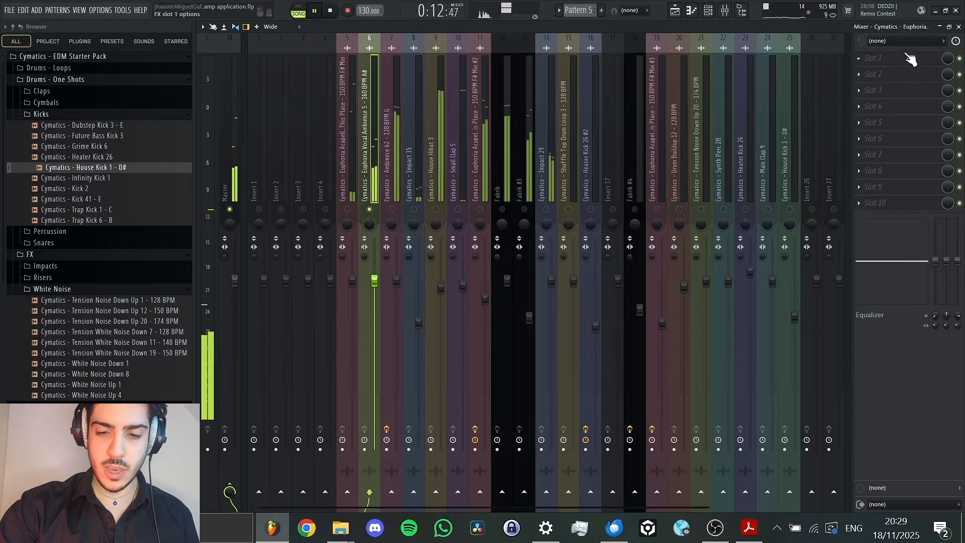
{"action": "left_click", "coordinate": [911, 59]}
{"action": "left_click", "coordinate": [762, 285]}
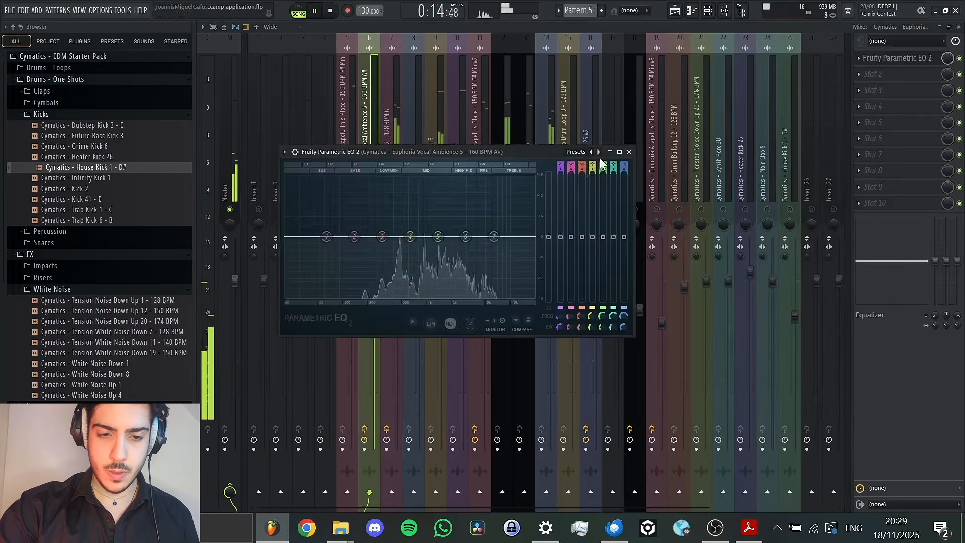
{"action": "left_click", "coordinate": [598, 151]}
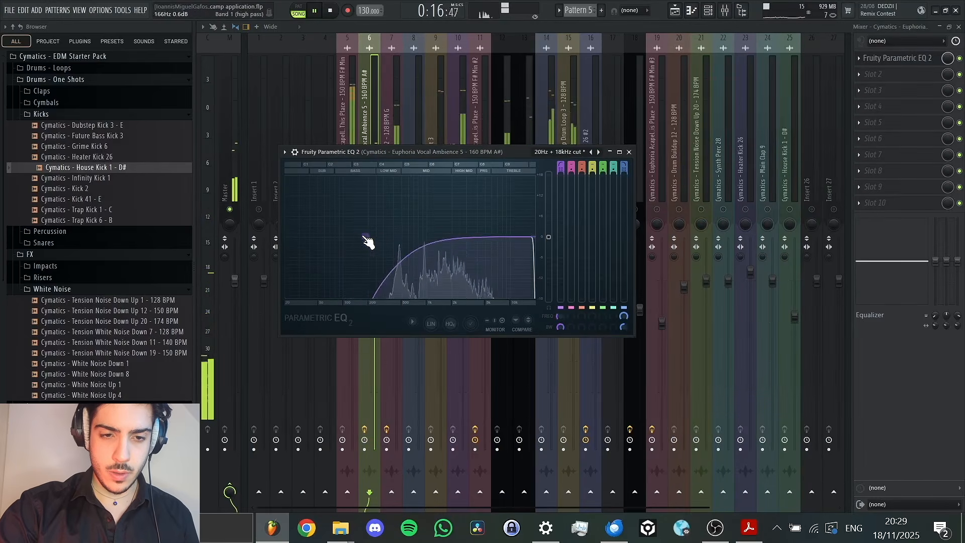
{"action": "left_click", "coordinate": [364, 111]}
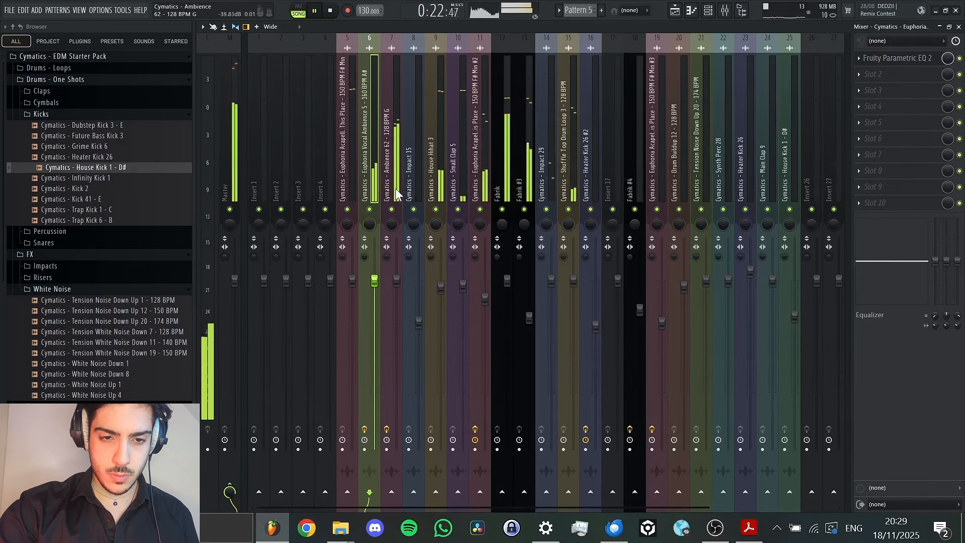
Filter the Fabrik track's highs with Fruity Parametric EQ 2, lowering the high cut of the 20Hz + 18kHz cut preset into the mids, and audition the intro.
{"action": "left_click", "coordinate": [504, 215]}
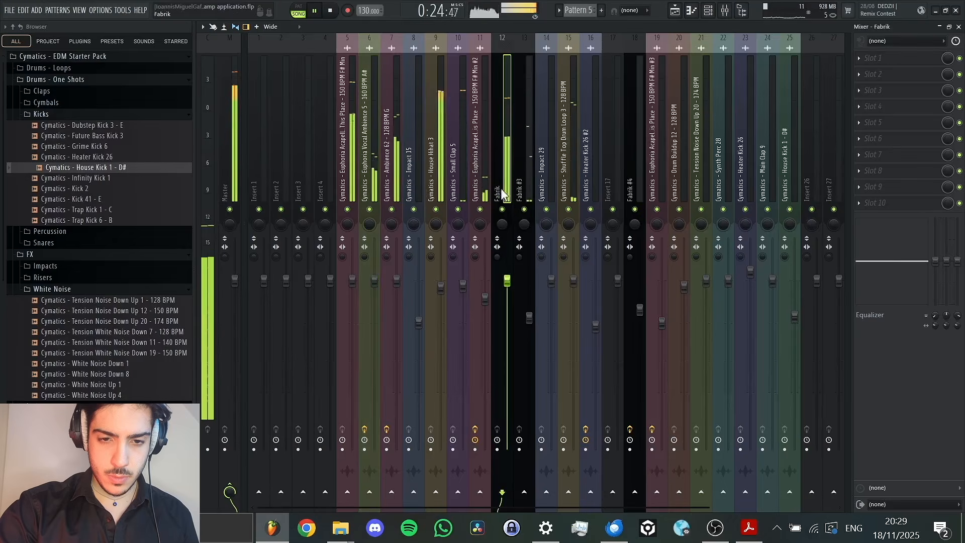
{"action": "right_click", "coordinate": [502, 209]}
{"action": "key", "text": "space"}
{"action": "left_click", "coordinate": [877, 57]}
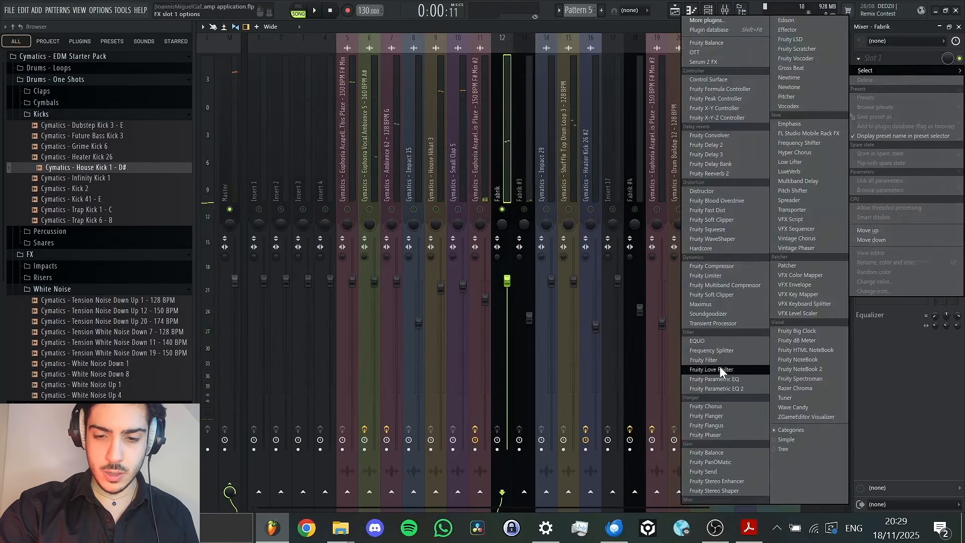
{"action": "left_click", "coordinate": [720, 370]}
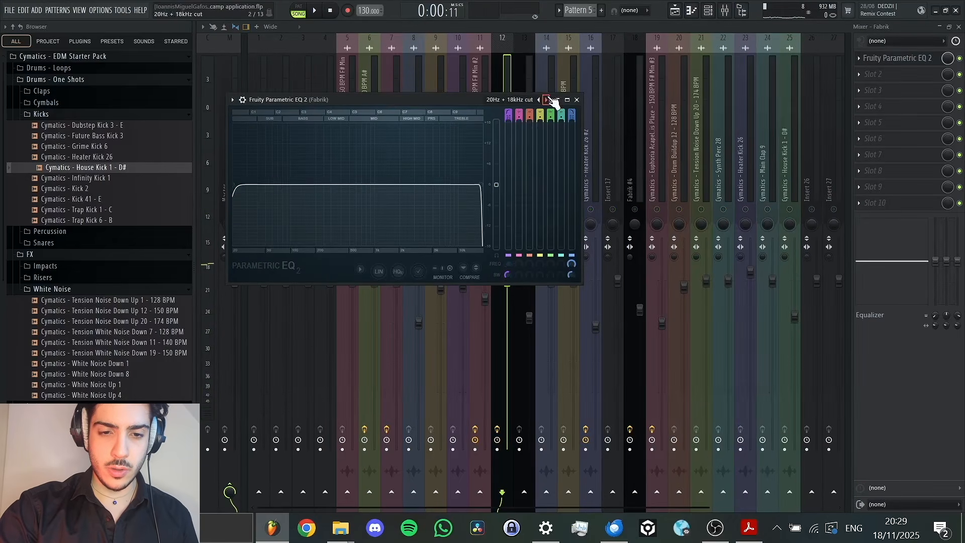
{"action": "left_click_drag", "start_coordinate": [478, 185], "coordinate": [392, 184]}
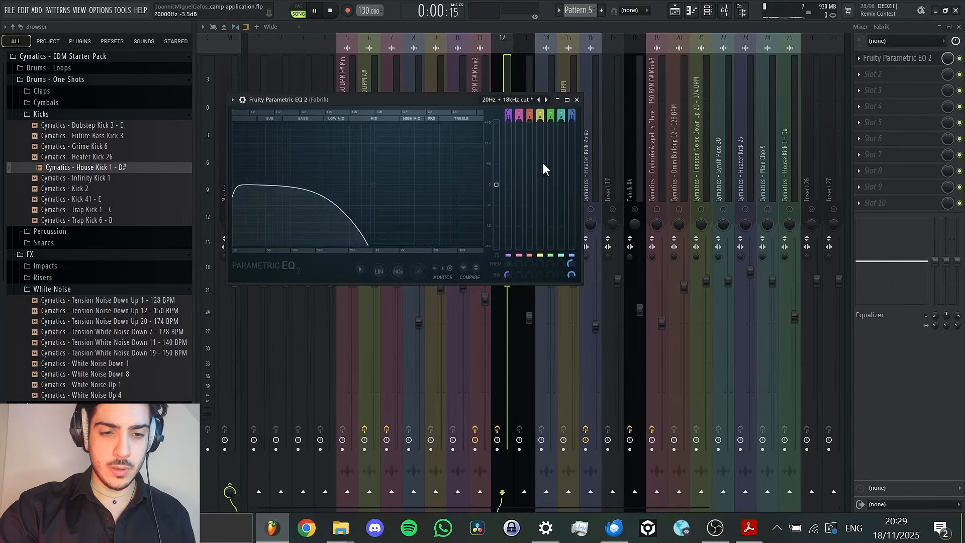
{"action": "left_click", "coordinate": [675, 10]}
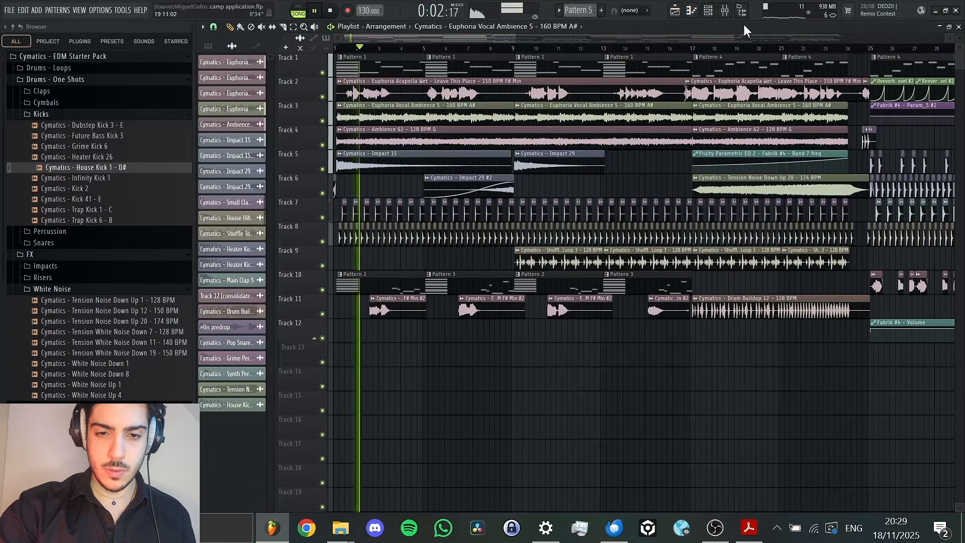
{"action": "key", "text": "F9"}
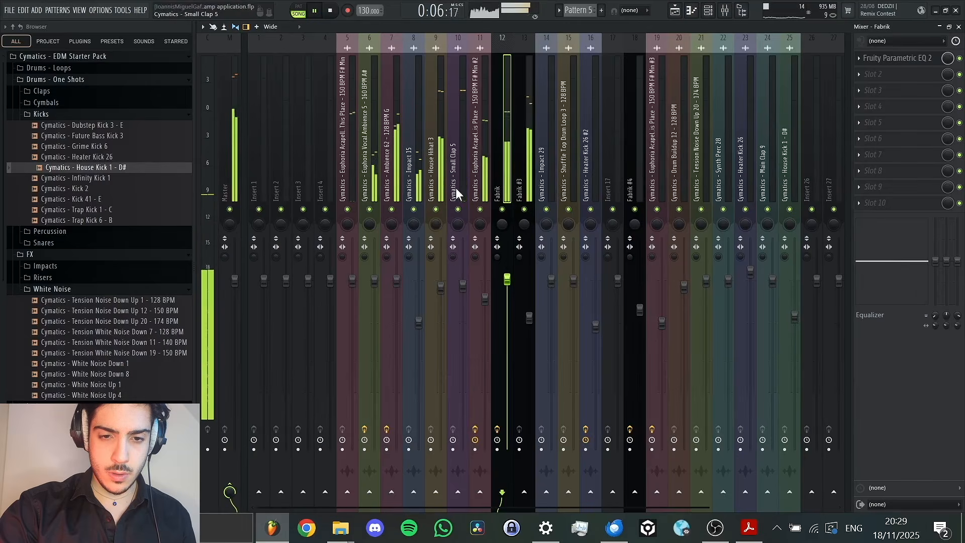
{"action": "key", "text": "space"}
Filter the Fabrik #3 track's lows with Fruity Parametric EQ 2, raising the low cut of the 20Hz + 18kHz cut preset above the bass range.
{"action": "left_click", "coordinate": [523, 180]}
{"action": "left_click", "coordinate": [885, 59]}
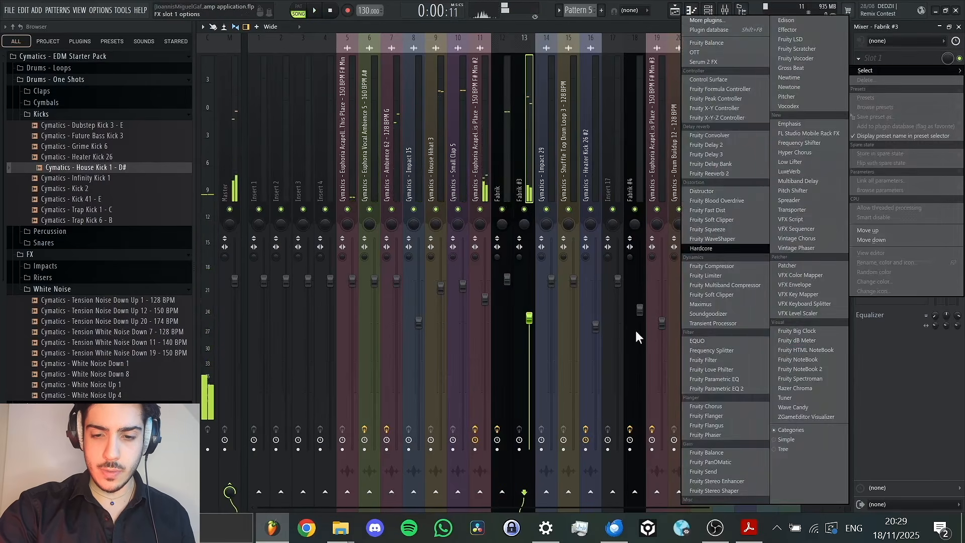
{"action": "left_click", "coordinate": [724, 388]}
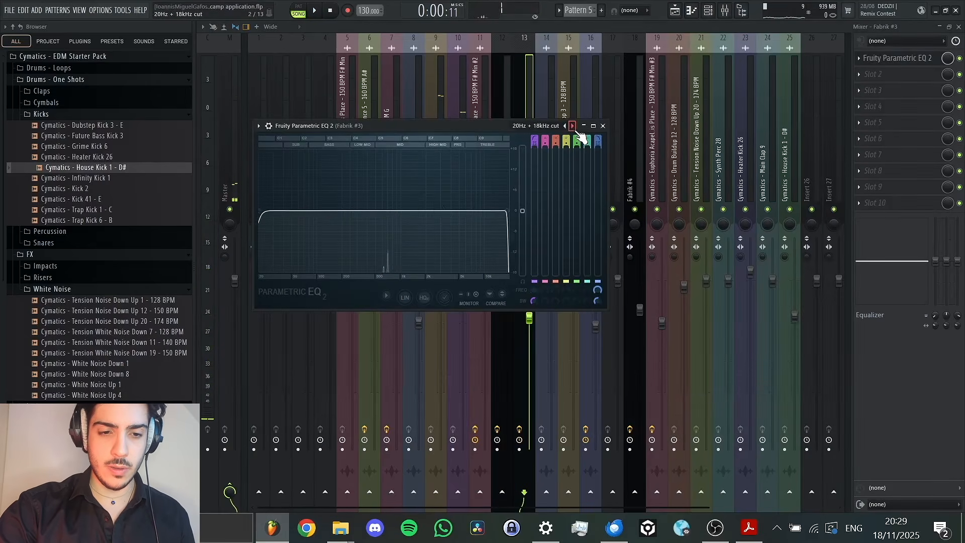
{"action": "left_click_drag", "start_coordinate": [260, 211], "coordinate": [310, 211]}
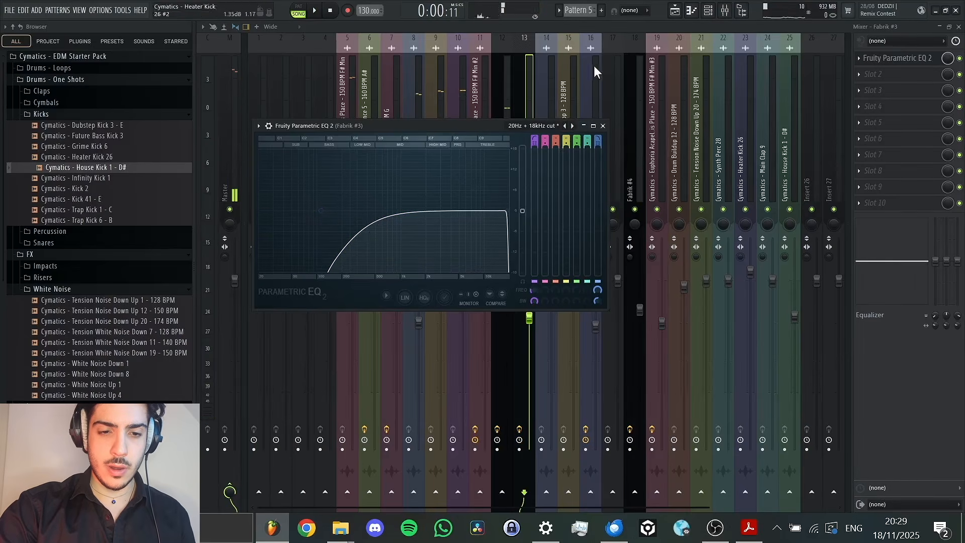
Play the intro from just before bar 4 and check the mixer levels.
{"action": "left_click", "coordinate": [674, 11]}
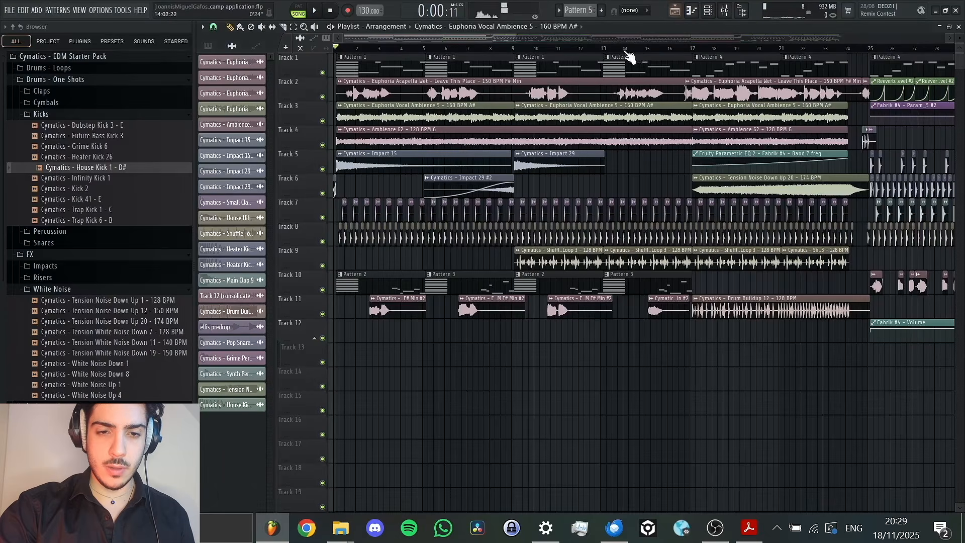
{"action": "left_click", "coordinate": [397, 49]}
{"action": "key", "text": "space"}
{"action": "left_click", "coordinate": [725, 11]}
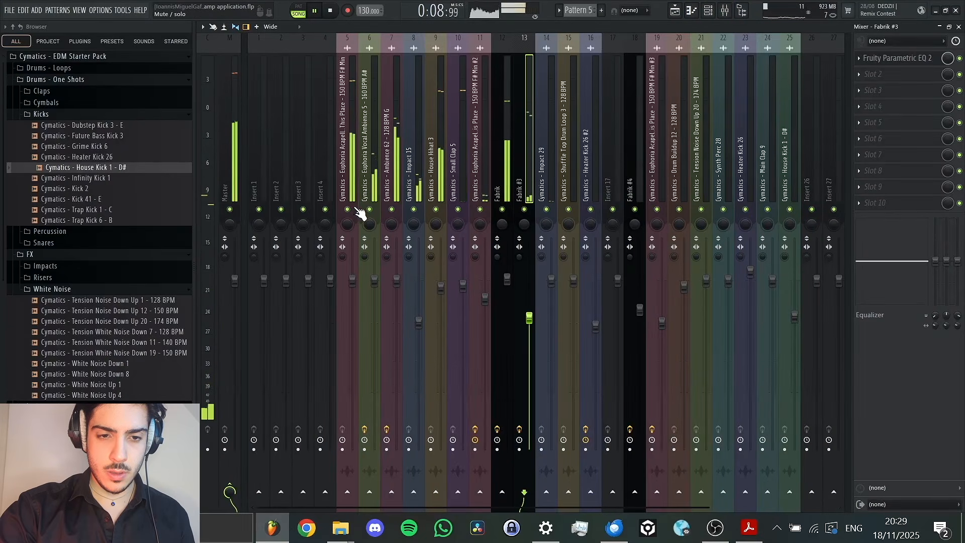
{"action": "key", "text": "space"}
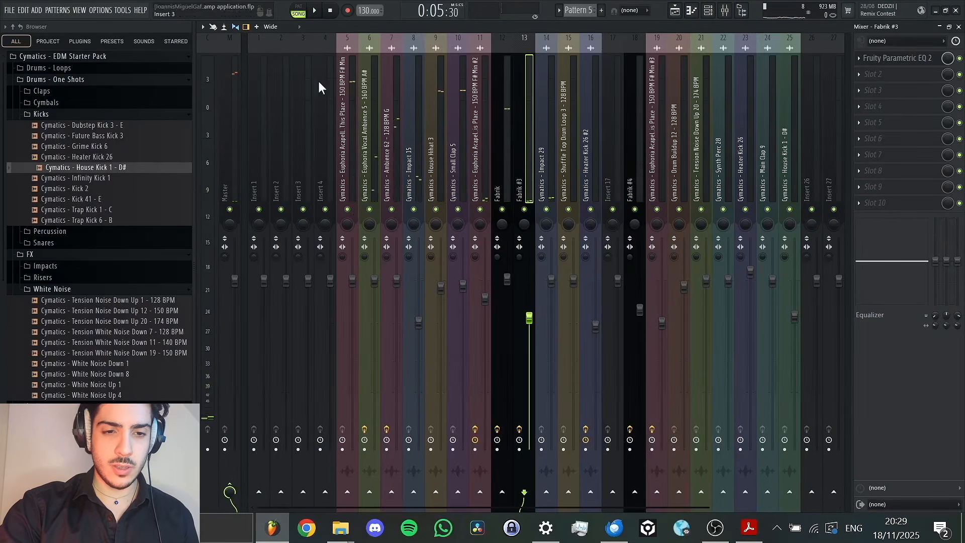
Set the Euphoria Acapella Wet - Leave This Place track's volume to 79% and replay the passage.
{"action": "left_click", "coordinate": [354, 96]}
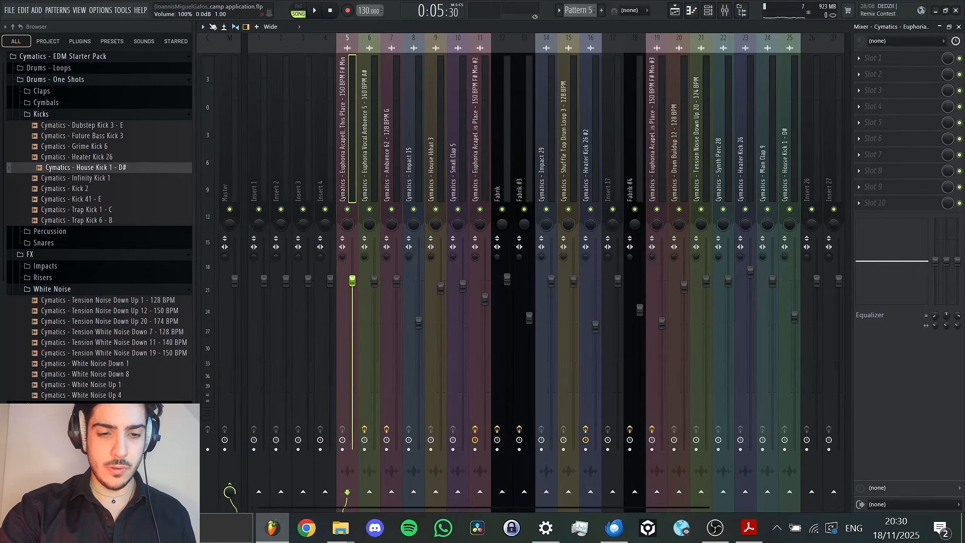
{"action": "left_click_drag", "start_coordinate": [353, 299], "coordinate": [353, 316]}
{"action": "key", "text": "space"}
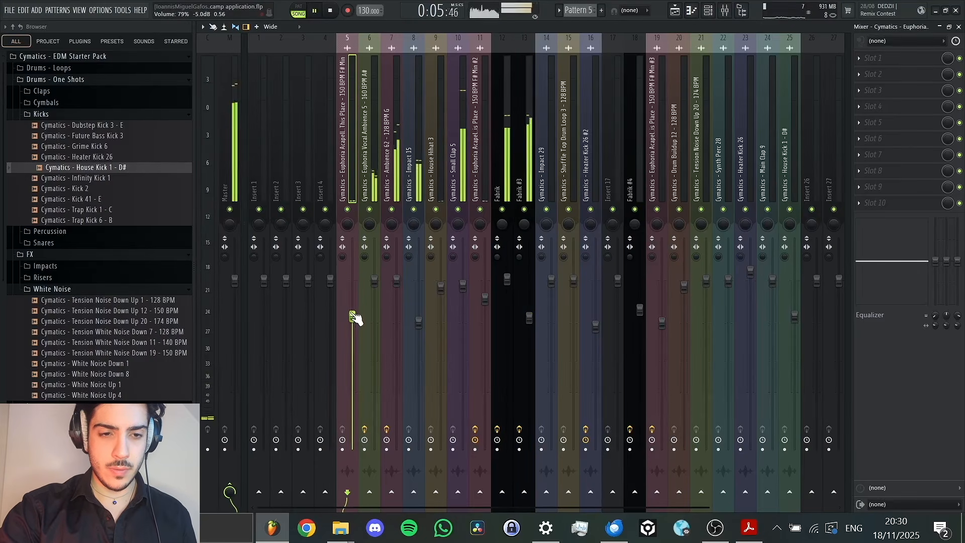
{"action": "left_click", "coordinate": [689, 11]}
{"action": "left_click", "coordinate": [725, 11]}
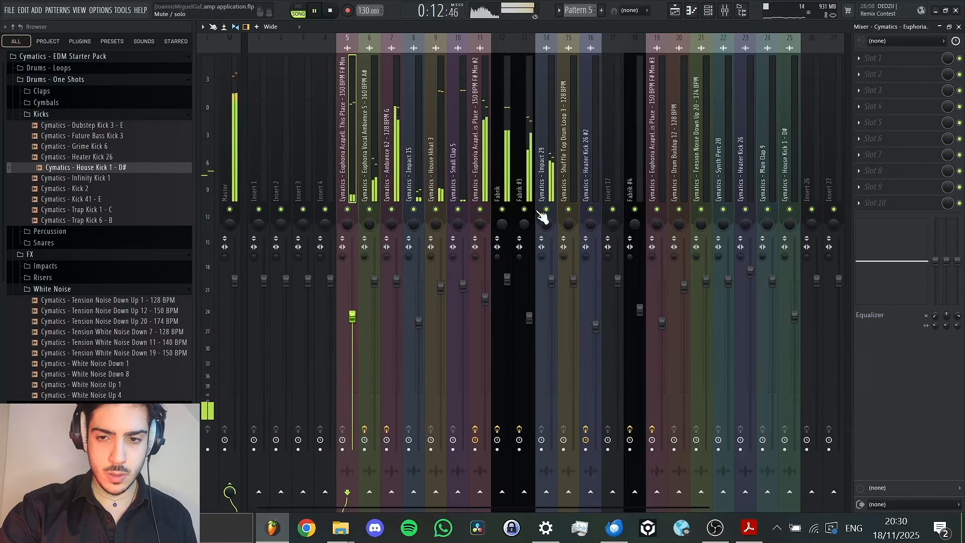
Add Fruity Parametric EQ 2 to the Euphoria Acapella Wet track with the 20Hz + 18kHz cut preset, a 73 Hz low cut and a softened high cut.
{"action": "left_click", "coordinate": [864, 64]}
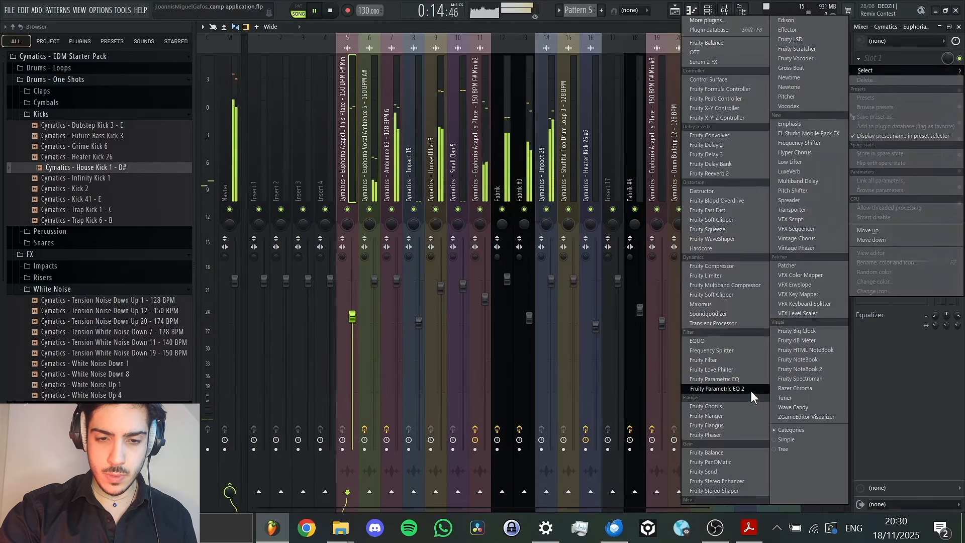
{"action": "left_click", "coordinate": [719, 389]}
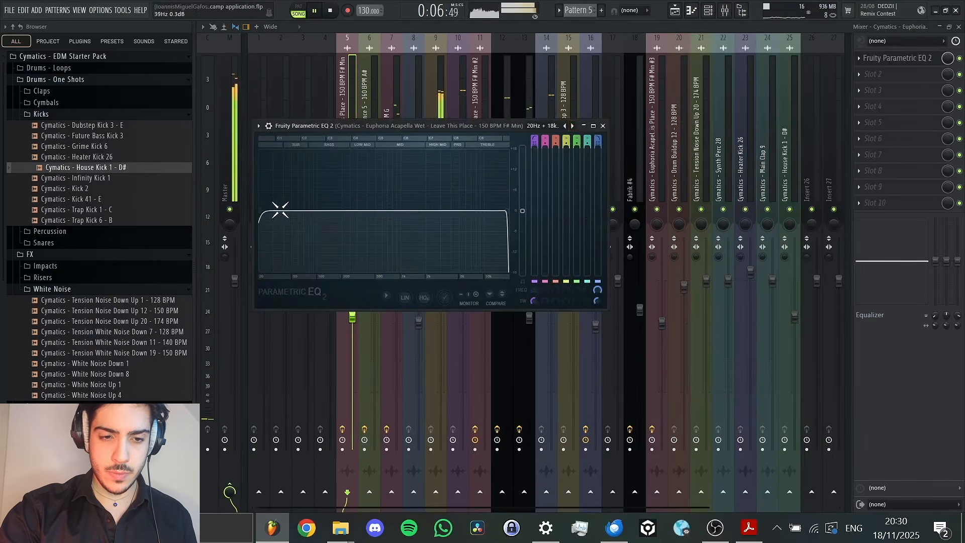
{"action": "left_click_drag", "start_coordinate": [280, 209], "coordinate": [302, 218]}
{"action": "scroll", "coordinate": [326, 216], "scroll_direction": "up", "scroll_amount": 6}
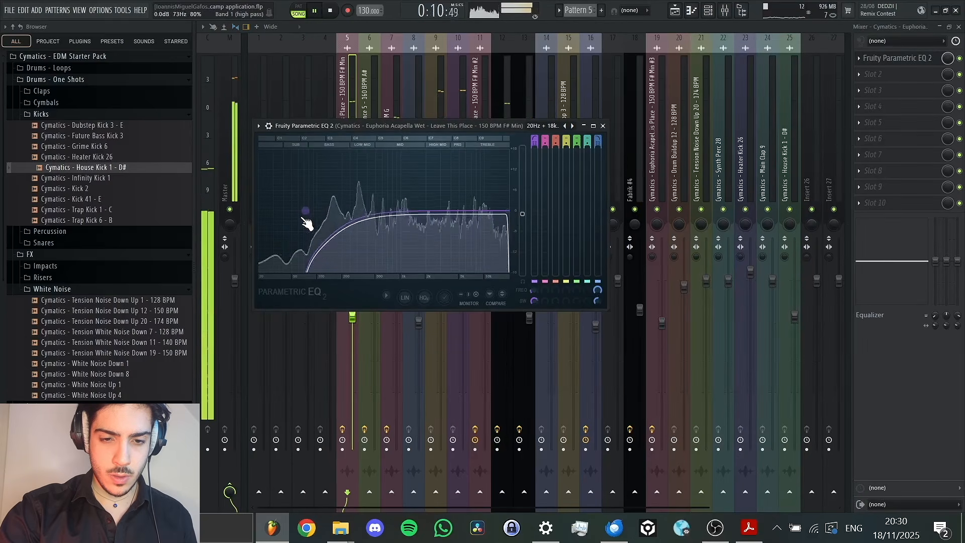
{"action": "scroll", "coordinate": [508, 219], "scroll_direction": "up", "scroll_amount": 5}
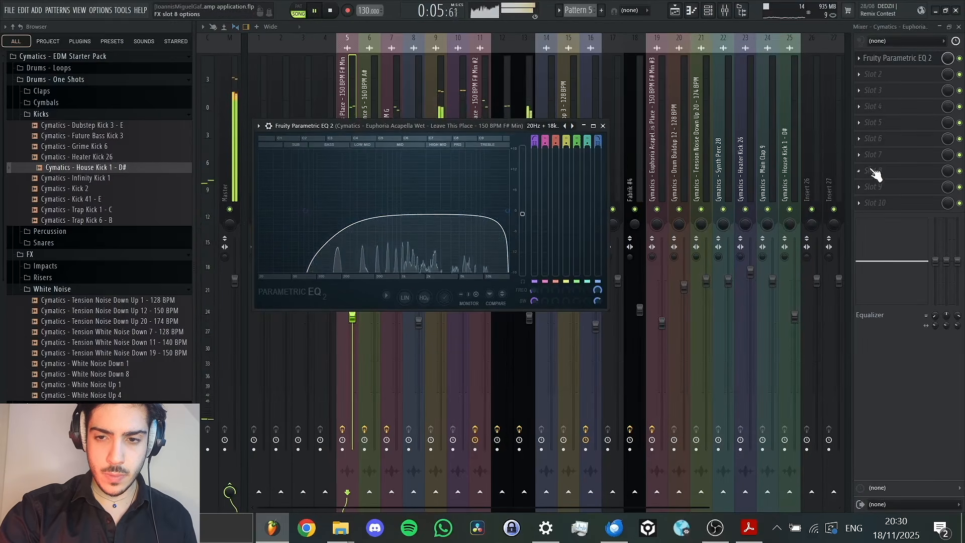
{"action": "left_click", "coordinate": [351, 104]}
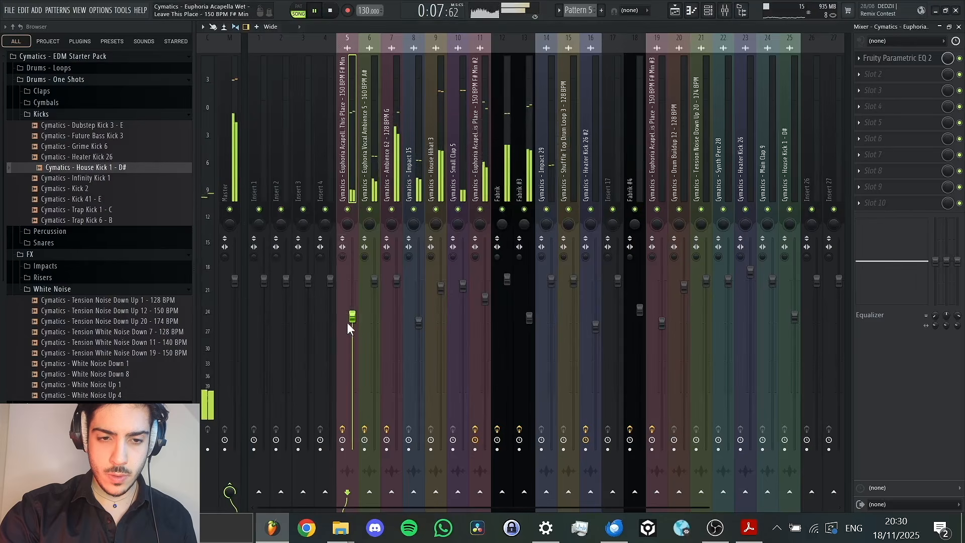
Set the Euphoria Acapella Wet track's volume slightly below the default level and add Fruity Reeverb 2 with the wet level at 80%.
{"action": "left_click_drag", "start_coordinate": [348, 322], "coordinate": [354, 302]}
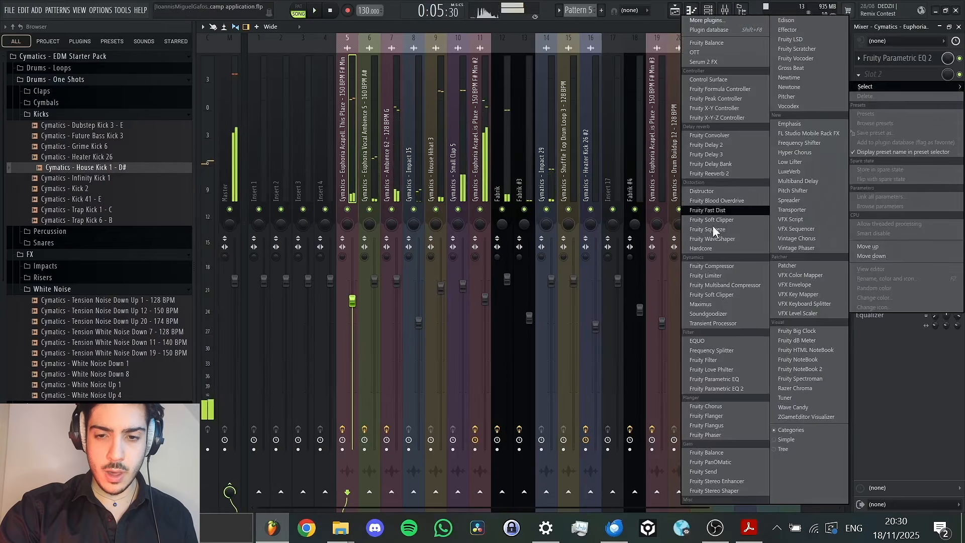
{"action": "left_click", "coordinate": [711, 174]}
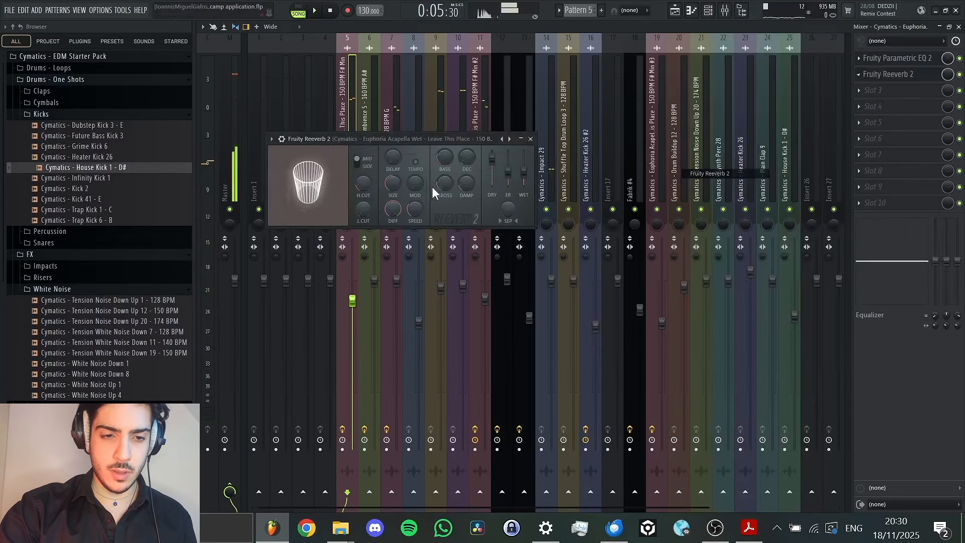
{"action": "left_click", "coordinate": [271, 139]}
{"action": "mouse_move", "coordinate": [318, 177]}
{"action": "left_click", "coordinate": [416, 225]}
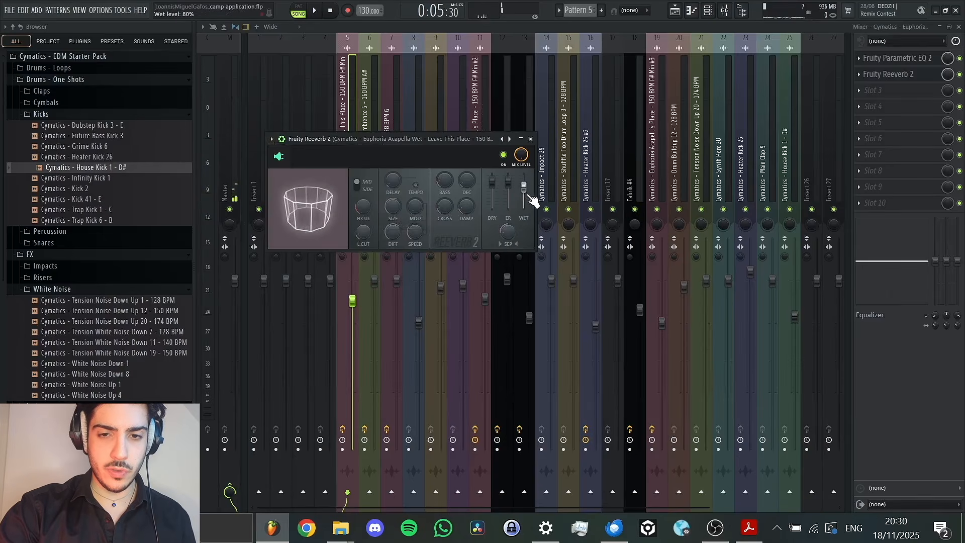
Replay the intro from bar 5 and lower the wet level of the Euphoria Acapella Wet track's Fruity Reeverb 2.
{"action": "left_click", "coordinate": [691, 10]}
{"action": "key", "text": "space"}
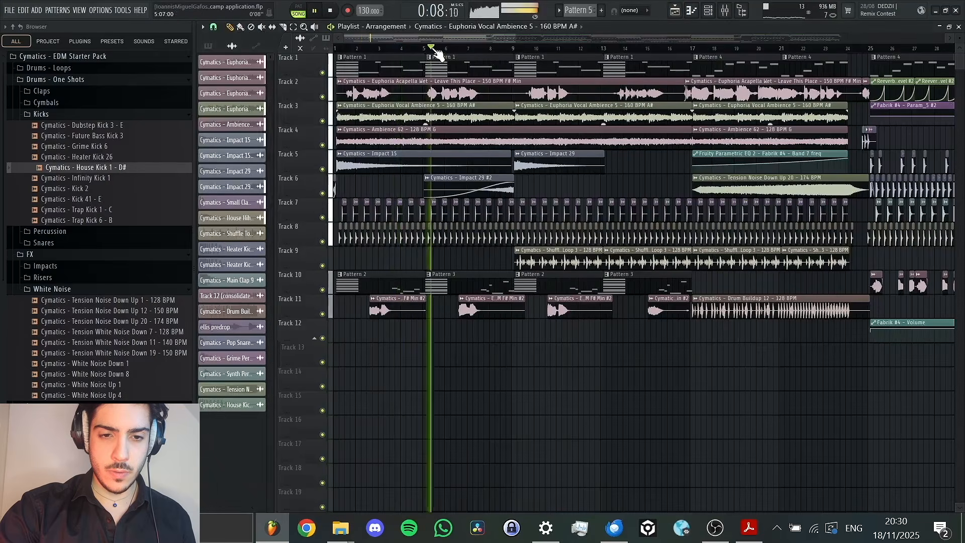
{"action": "left_click", "coordinate": [724, 11]}
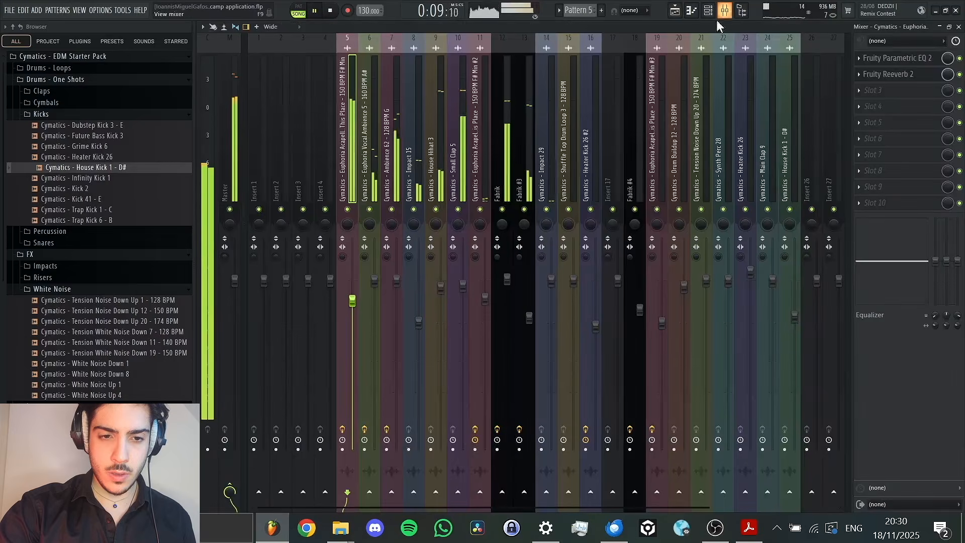
{"action": "left_click", "coordinate": [889, 73]}
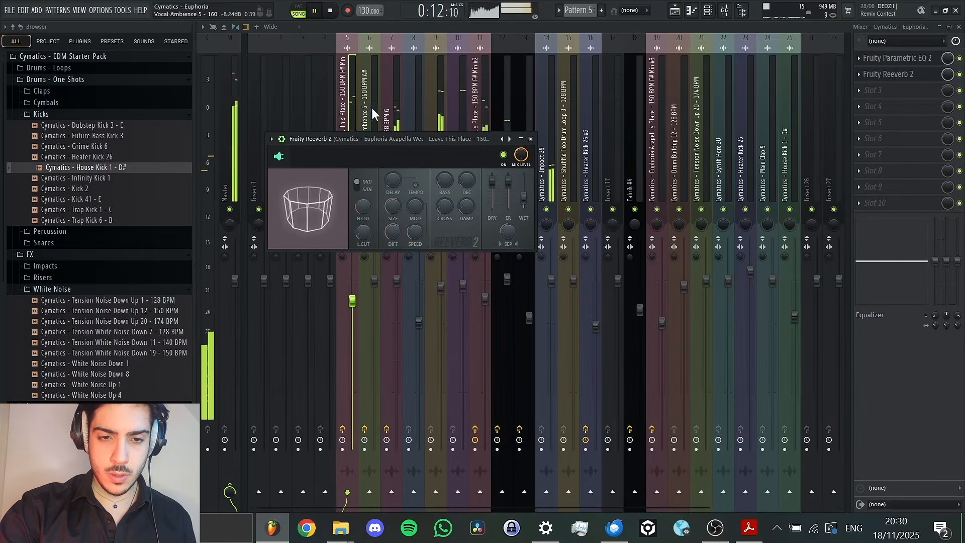
{"action": "key", "text": "Escape"}
Add Fruity Parametric EQ 2 to the House Hihat 3 track with the 20Hz + 18kHz cut preset and a 358 Hz low cut.
{"action": "scroll", "coordinate": [453, 133], "scroll_direction": "down", "scroll_amount": 2}
{"action": "scroll", "coordinate": [453, 132], "scroll_direction": "down", "scroll_amount": 1}
{"action": "left_click", "coordinate": [388, 156]}
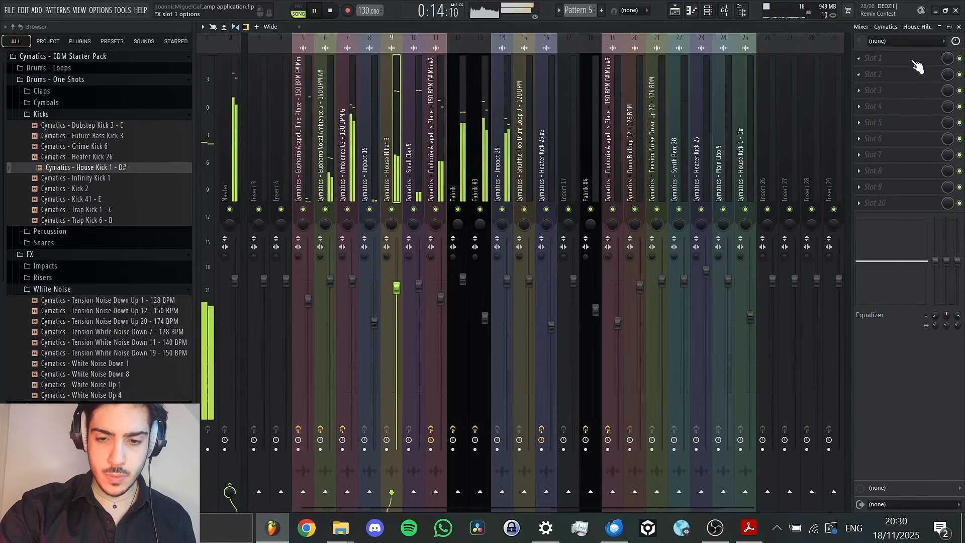
{"action": "left_click", "coordinate": [885, 58]}
{"action": "left_click", "coordinate": [720, 391]}
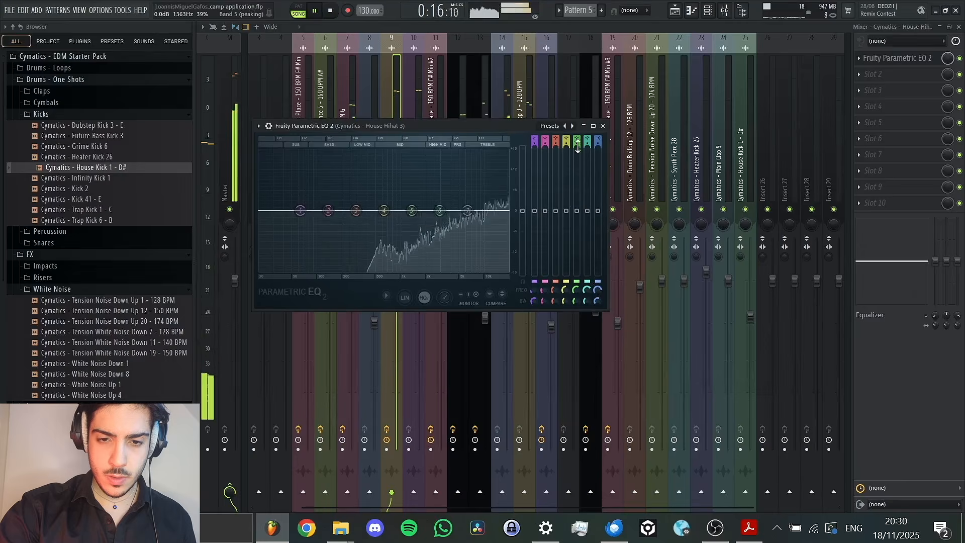
{"action": "key", "text": "space"}
{"action": "left_click_drag", "start_coordinate": [280, 223], "coordinate": [366, 215]}
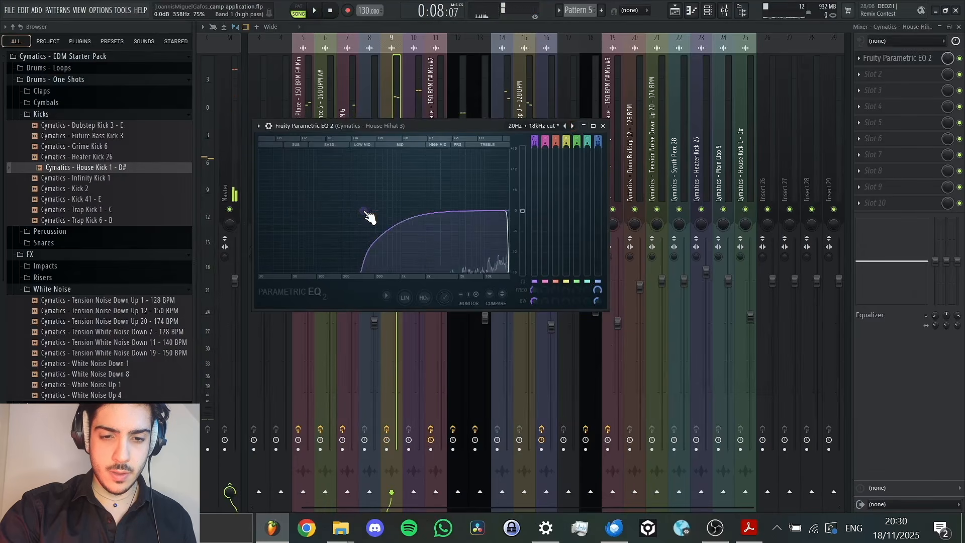
{"action": "key", "text": "Escape"}
Add Fruity Parametric EQ 2 to the Small Clap 5 track with the 30Hz + 18kHz cut preset and raise its low cut.
{"action": "key", "text": "space"}
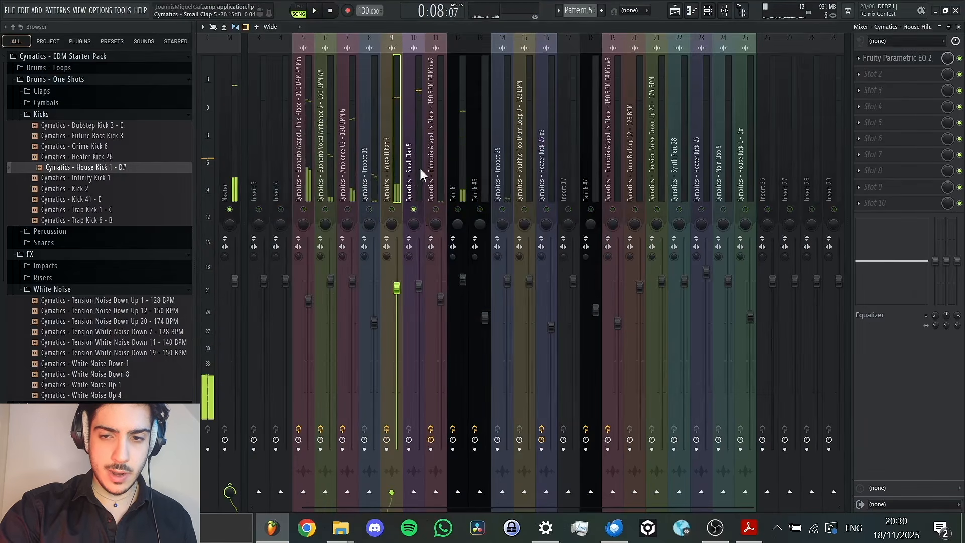
{"action": "left_click", "coordinate": [421, 168]}
{"action": "left_click", "coordinate": [895, 58]}
{"action": "mouse_move", "coordinate": [884, 70]}
{"action": "left_click", "coordinate": [737, 389]}
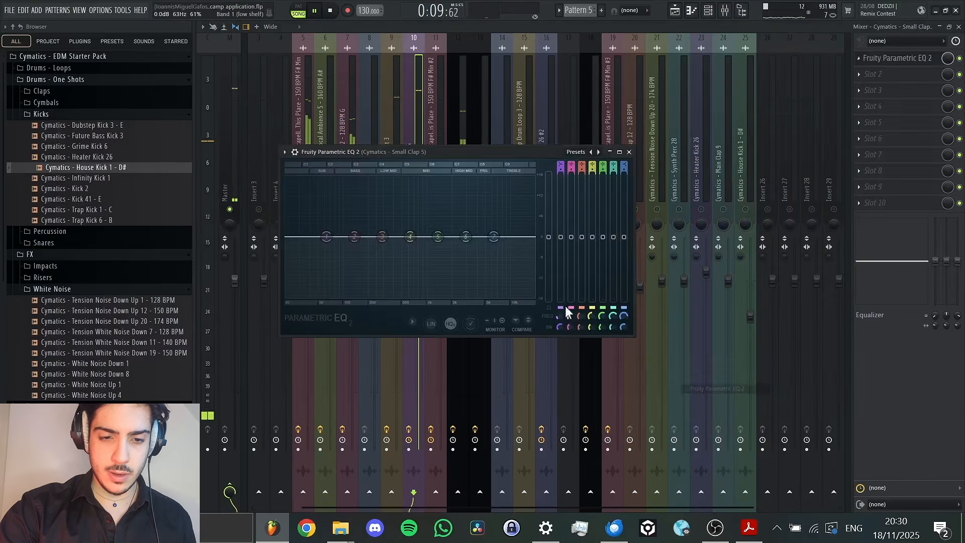
{"action": "left_click", "coordinate": [599, 152]}
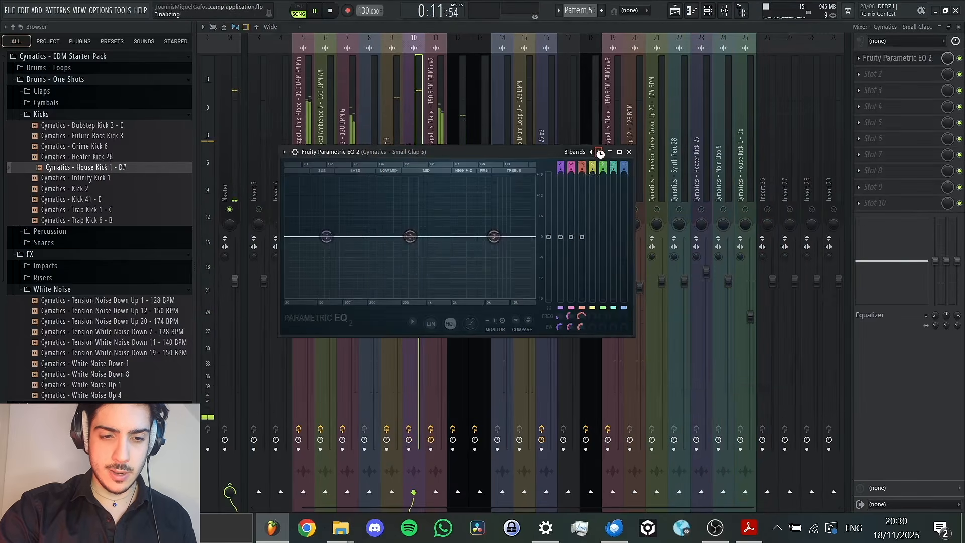
{"action": "left_click_drag", "start_coordinate": [318, 241], "coordinate": [348, 243]}
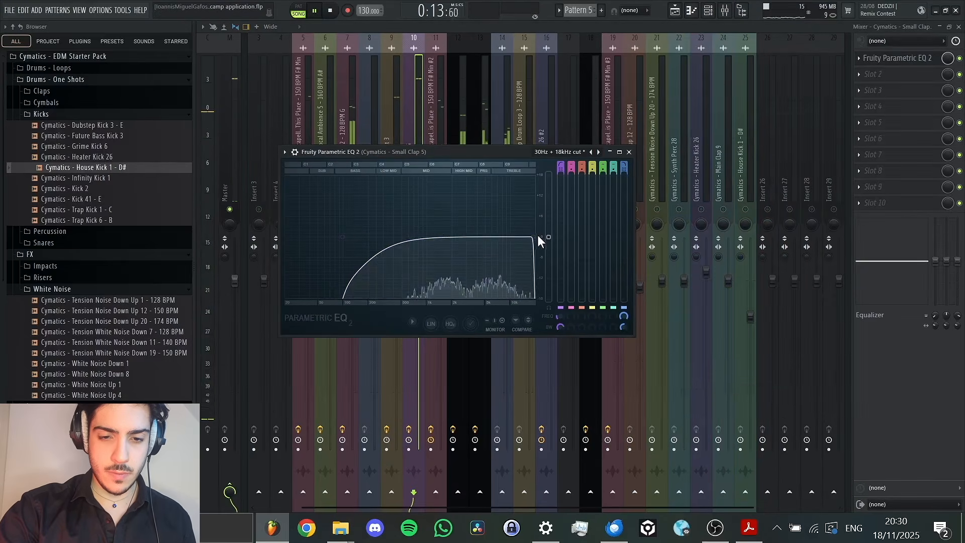
{"action": "scroll", "coordinate": [534, 239], "scroll_direction": "up", "scroll_amount": 4}
Set the Small Clap 5 track's volume to 92% and select the Master track to check the overall level.
{"action": "left_click", "coordinate": [421, 128]}
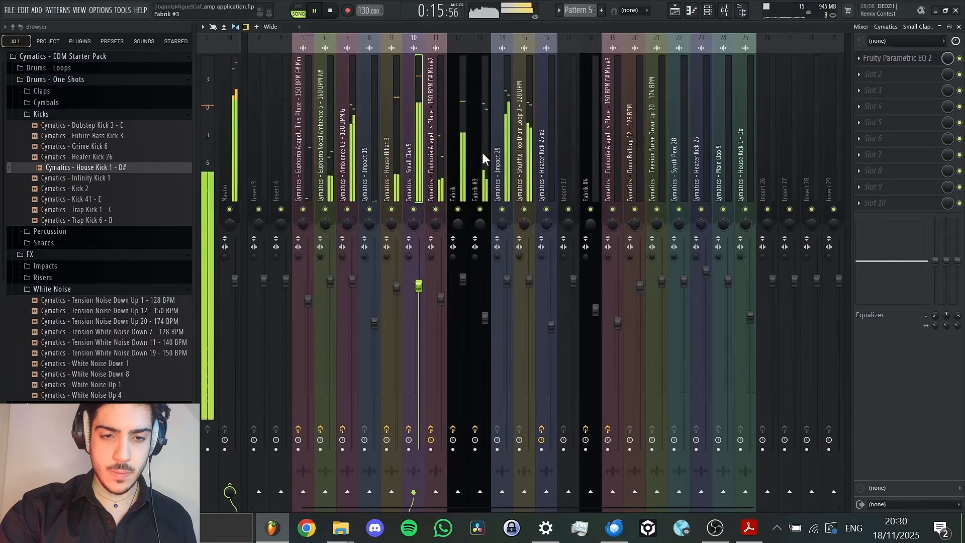
{"action": "left_click_drag", "start_coordinate": [420, 288], "coordinate": [423, 300]}
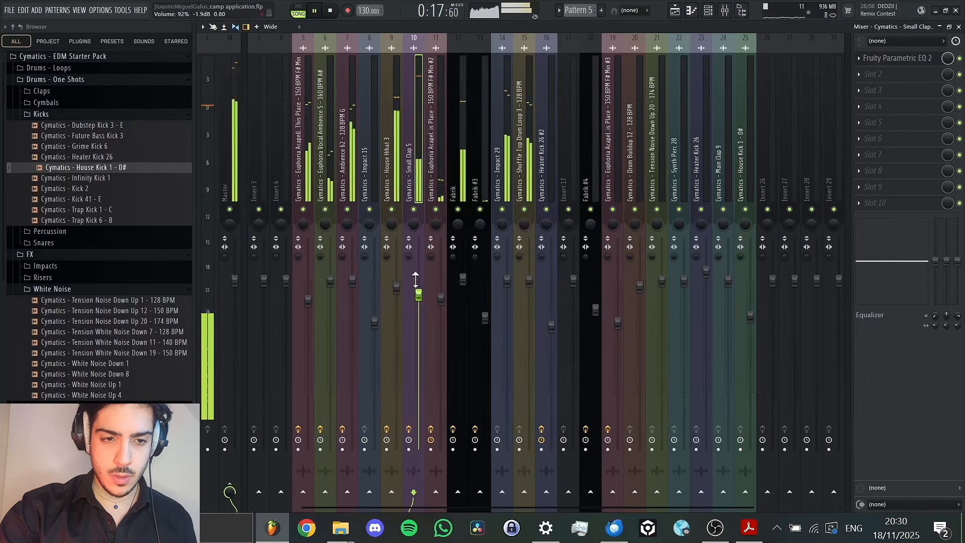
{"action": "left_click", "coordinate": [231, 151]}
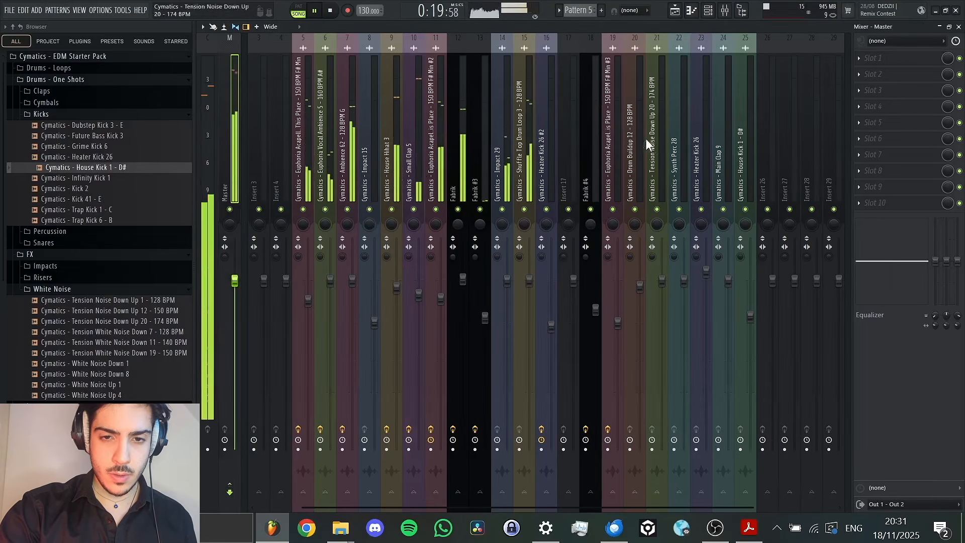
Play the build-up section from bar 17 and check the track levels in the mixer.
{"action": "left_click", "coordinate": [675, 10]}
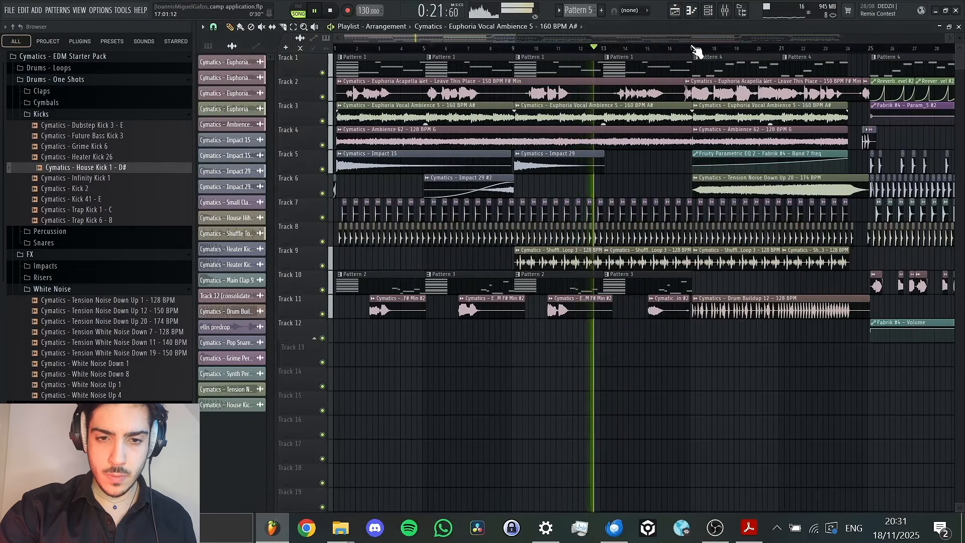
{"action": "left_click", "coordinate": [693, 49]}
{"action": "left_click_drag", "start_coordinate": [508, 38], "coordinate": [551, 45]}
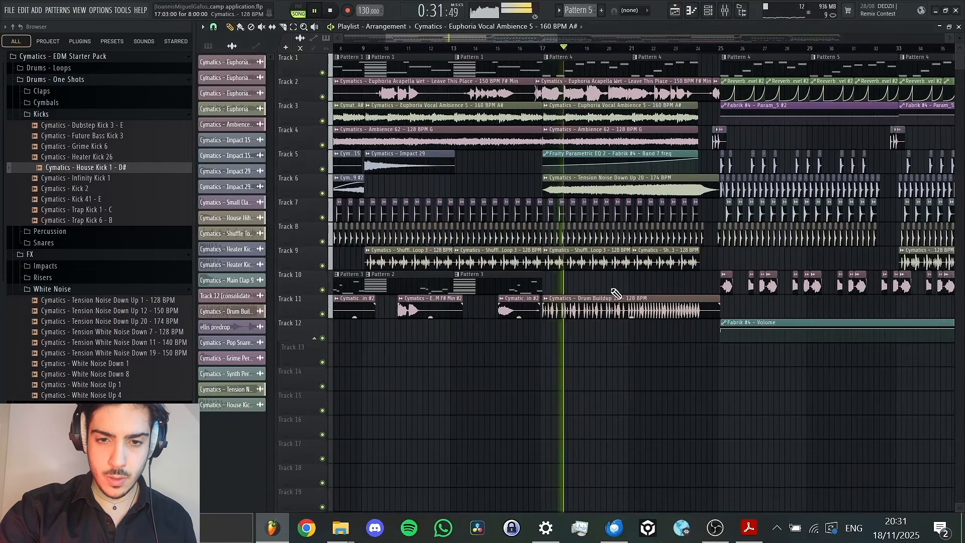
{"action": "left_click", "coordinate": [725, 10]}
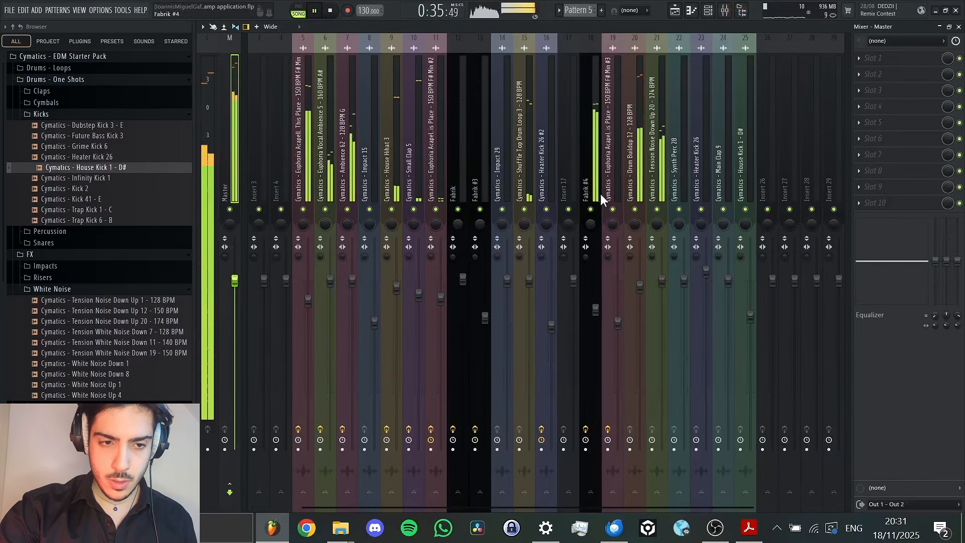
Lower the Drum Buildup 12 track's volume clearly below the default level while replaying the build-up.
{"action": "left_click", "coordinate": [641, 173]}
{"action": "key", "text": "space"}
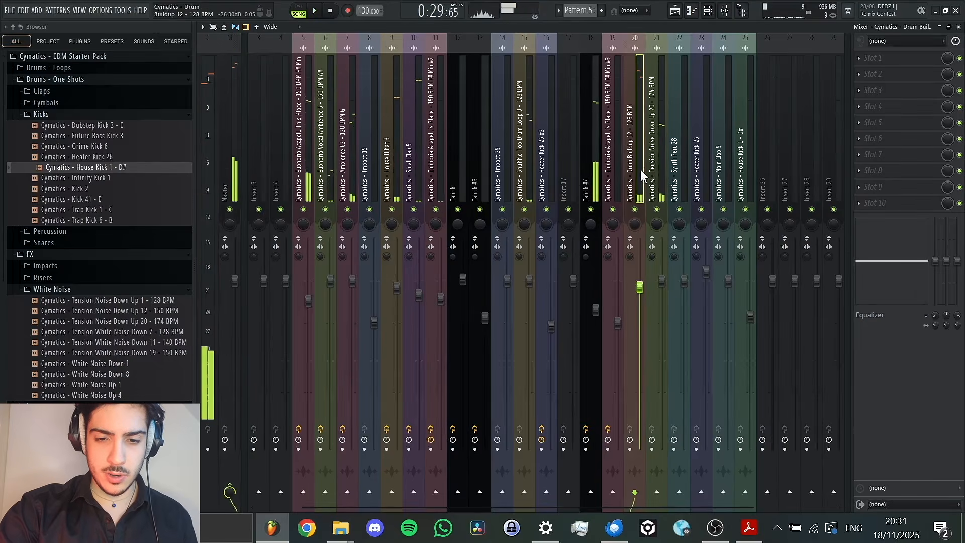
{"action": "key", "text": "space"}
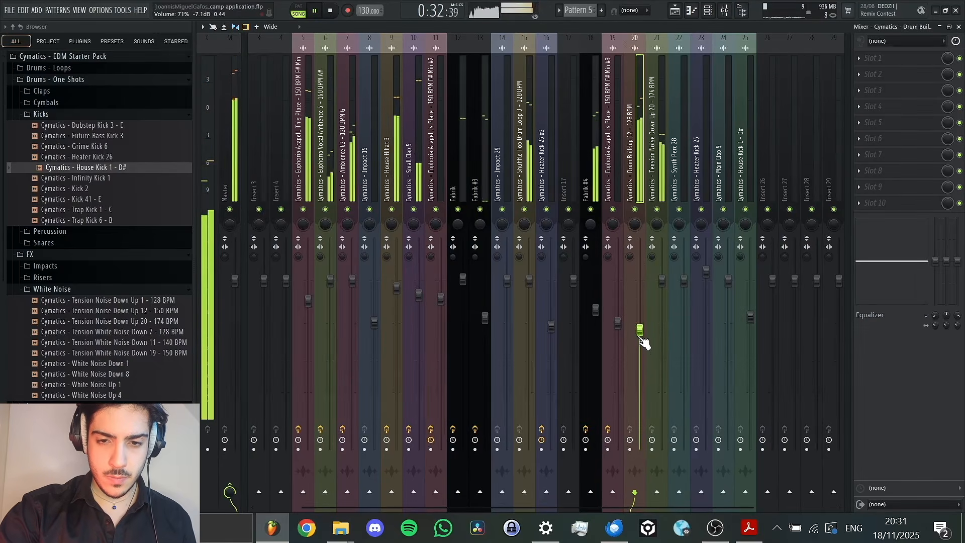
{"action": "left_click_drag", "start_coordinate": [641, 333], "coordinate": [641, 325]}
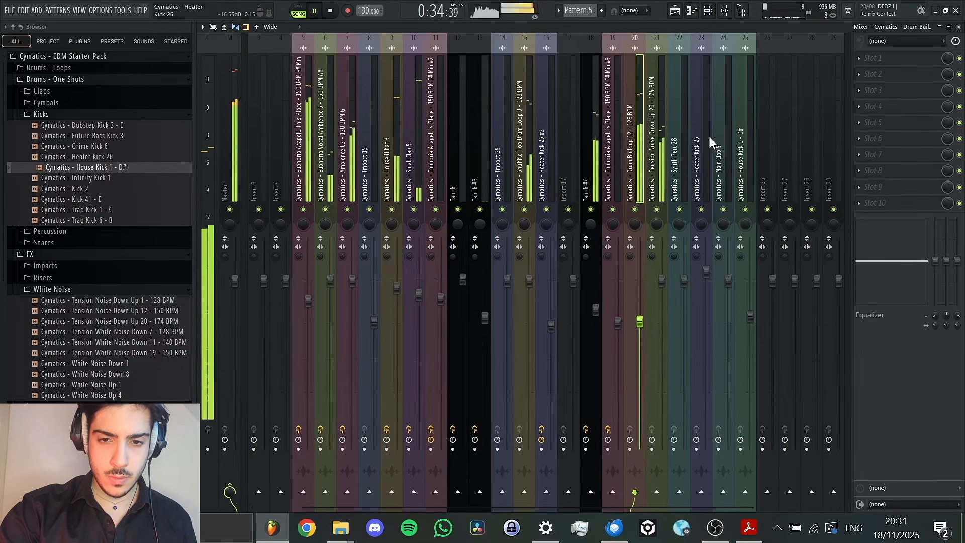
{"action": "left_click_drag", "start_coordinate": [640, 321], "coordinate": [645, 316]}
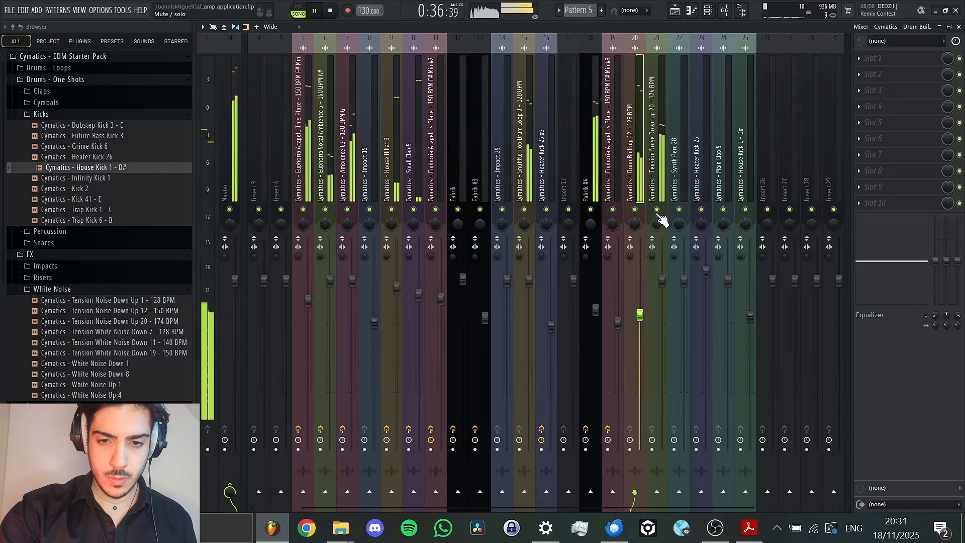
Add Fruity Parametric EQ 2 to the Drum Buildup 12 track and raise its low-cut frequency.
{"action": "left_click", "coordinate": [859, 58]}
{"action": "left_click", "coordinate": [711, 388]}
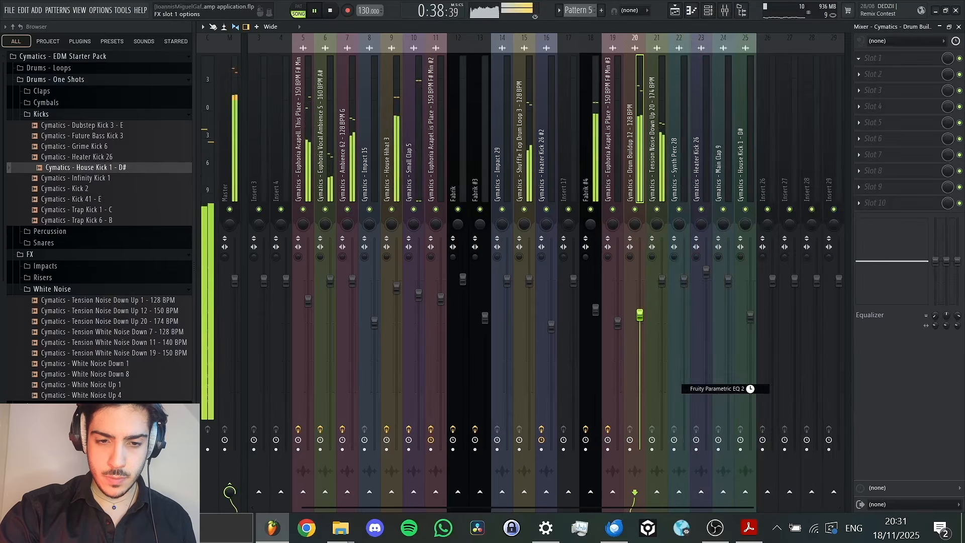
{"action": "left_click_drag", "start_coordinate": [270, 186], "coordinate": [287, 209]}
Solo the Tension Noise Down Up 20 track and add Fruity Parametric EQ 2 with the 30Hz + 18kHz cut preset and a raised low cut.
{"action": "right_click", "coordinate": [657, 209]}
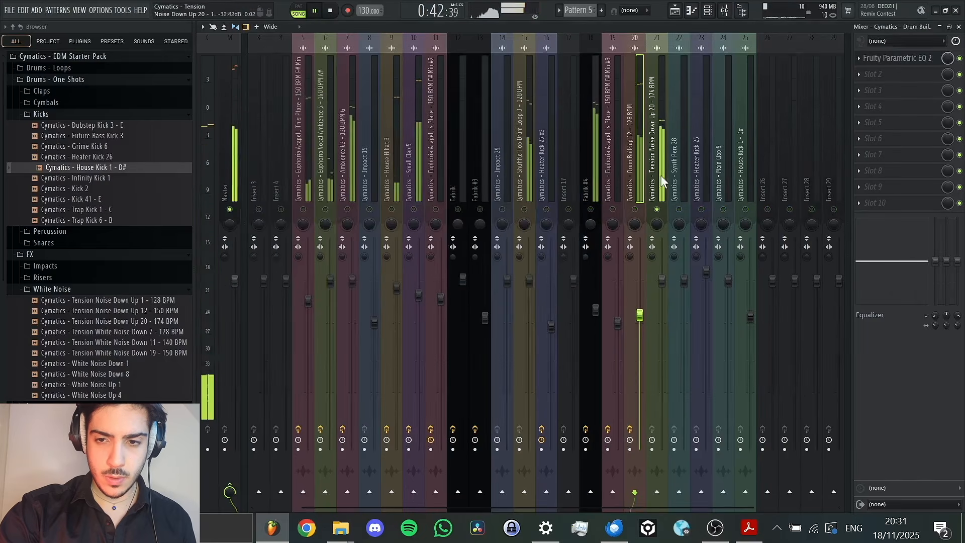
{"action": "left_click", "coordinate": [662, 176]}
{"action": "key", "text": "space"}
{"action": "left_click", "coordinate": [860, 58]}
{"action": "left_click", "coordinate": [698, 389]}
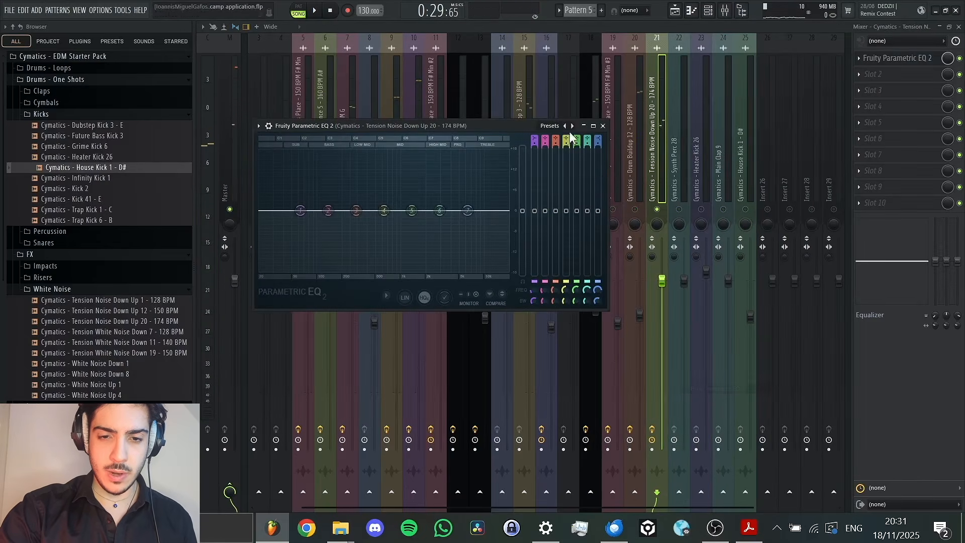
{"action": "left_click_drag", "start_coordinate": [270, 221], "coordinate": [351, 215]}
Soften the low-cut and high-cut curves on the Tension Noise Down Up 20 EQ during playback, then restore all tracks from solo.
{"action": "key", "text": "space"}
{"action": "scroll", "coordinate": [350, 215], "scroll_direction": "up", "scroll_amount": 4}
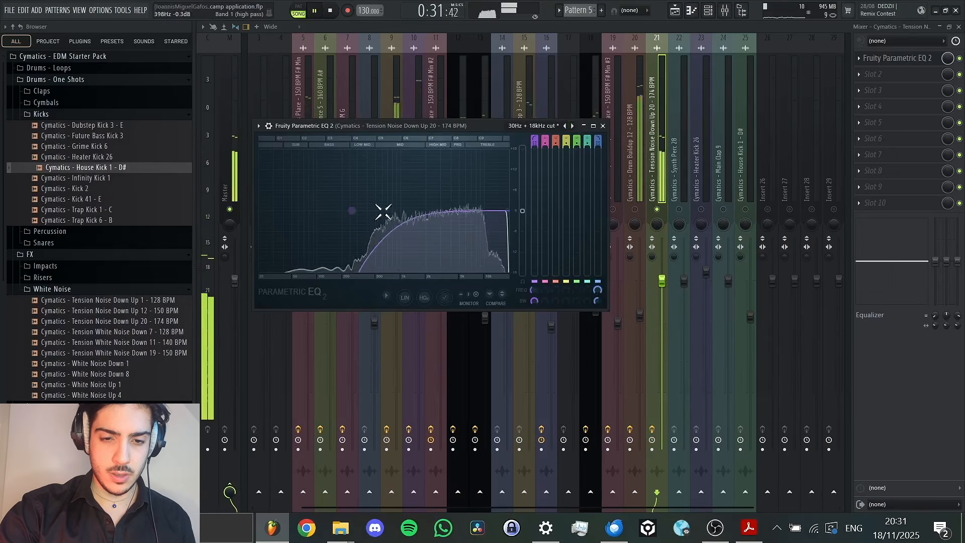
{"action": "scroll", "coordinate": [507, 220], "scroll_direction": "up", "scroll_amount": 5}
{"action": "left_click_drag", "start_coordinate": [497, 223], "coordinate": [499, 220]}
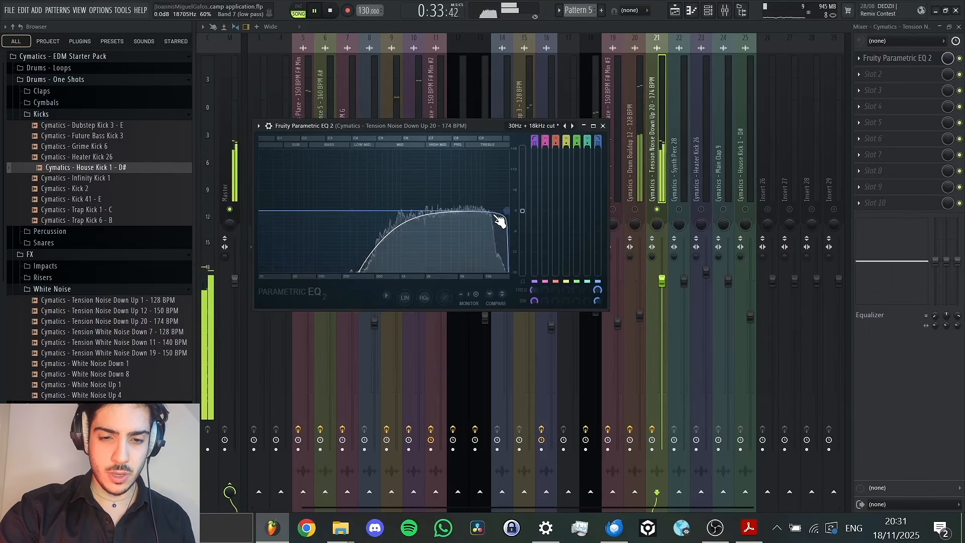
{"action": "left_click", "coordinate": [660, 215]}
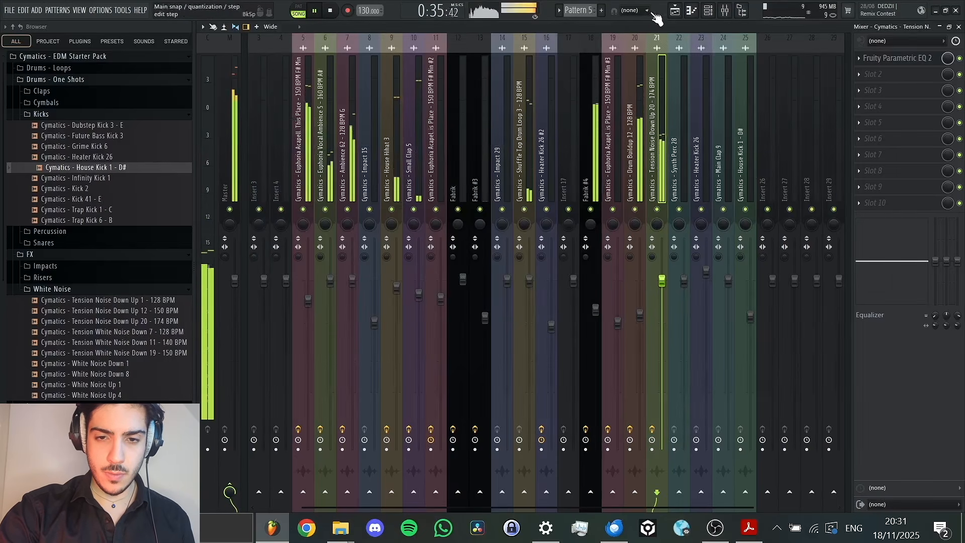
Play the transition from about bar 23 into the drop, then stop and return to the start of the arrangement.
{"action": "left_click", "coordinate": [675, 10]}
{"action": "left_click", "coordinate": [680, 48]}
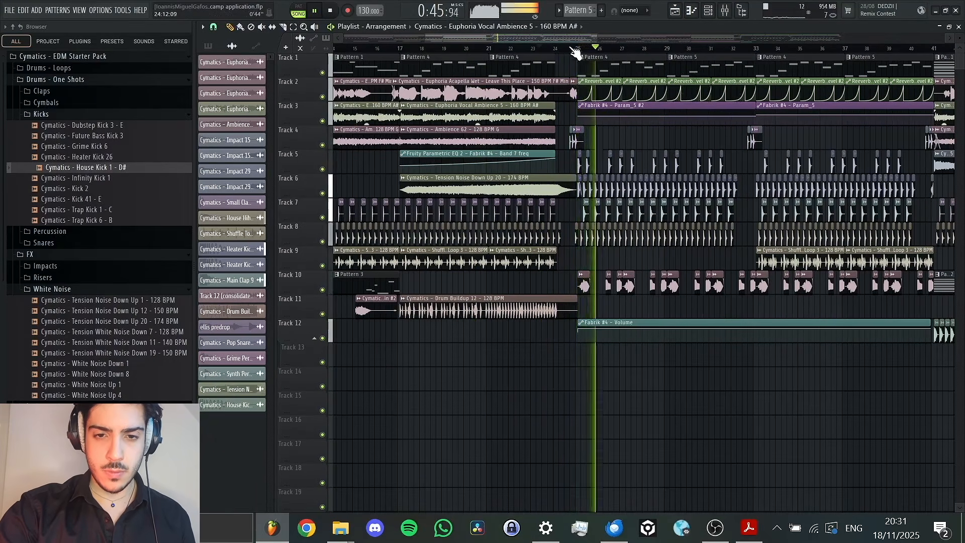
{"action": "key", "text": "space"}
{"action": "left_click_drag", "start_coordinate": [622, 40], "coordinate": [393, 49]}
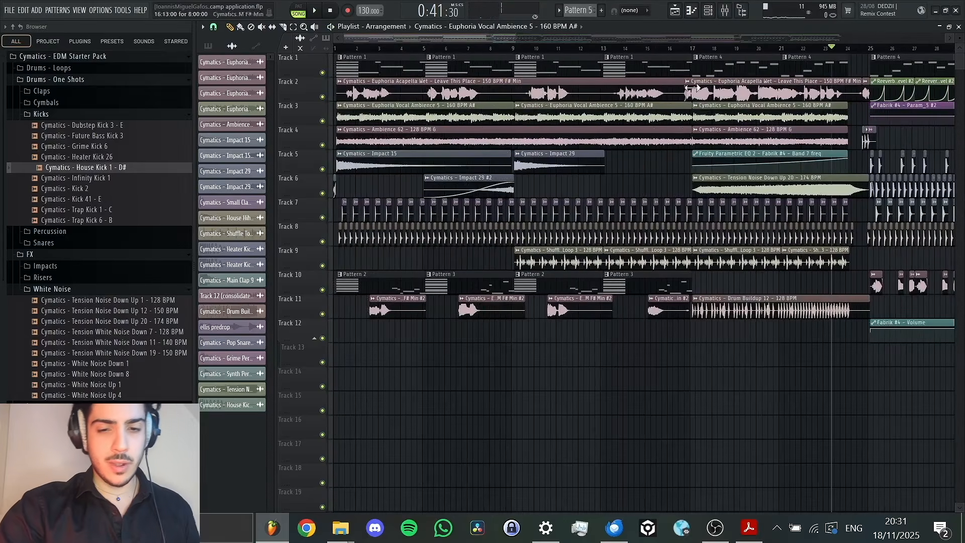
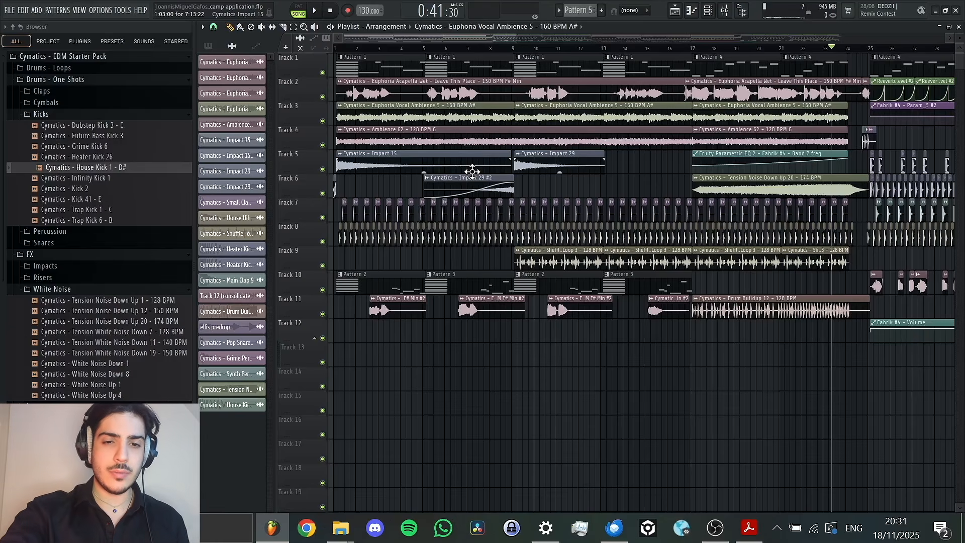
Place the playhead at bar 25, enlarge the timeline around the drop and play its opening.
{"action": "left_click_drag", "start_coordinate": [497, 40], "coordinate": [443, 38]}
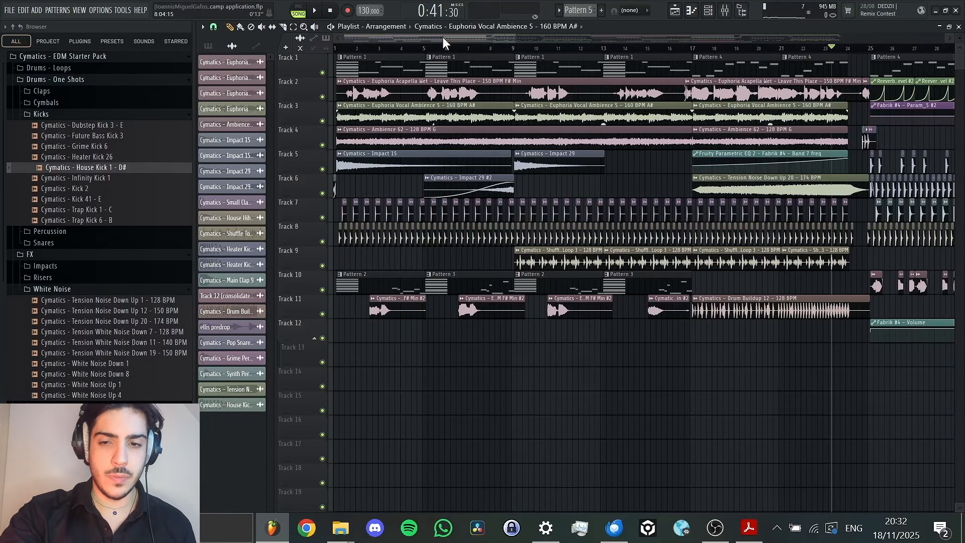
{"action": "left_click_drag", "start_coordinate": [442, 38], "coordinate": [469, 40]}
{"action": "left_click", "coordinate": [469, 48]}
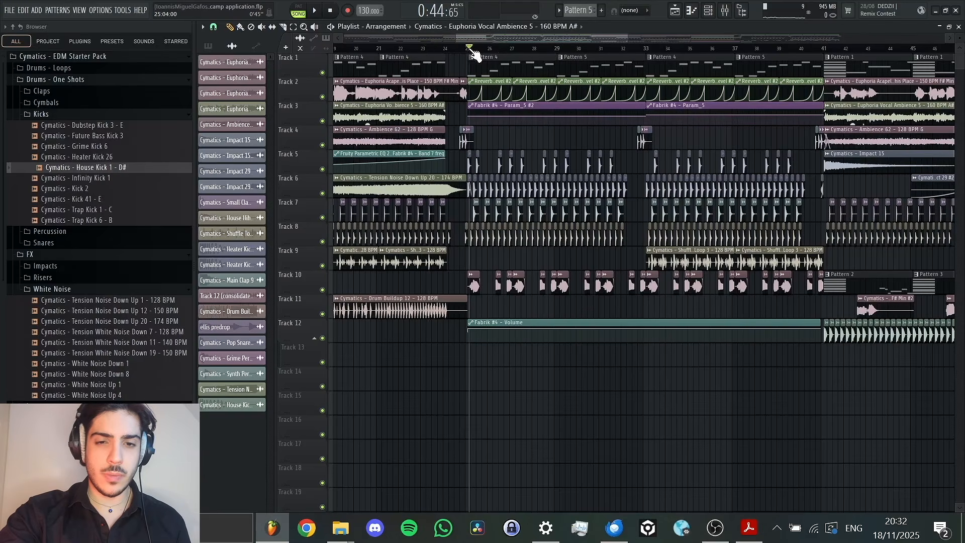
{"action": "left_click_drag", "start_coordinate": [628, 37], "coordinate": [515, 38]}
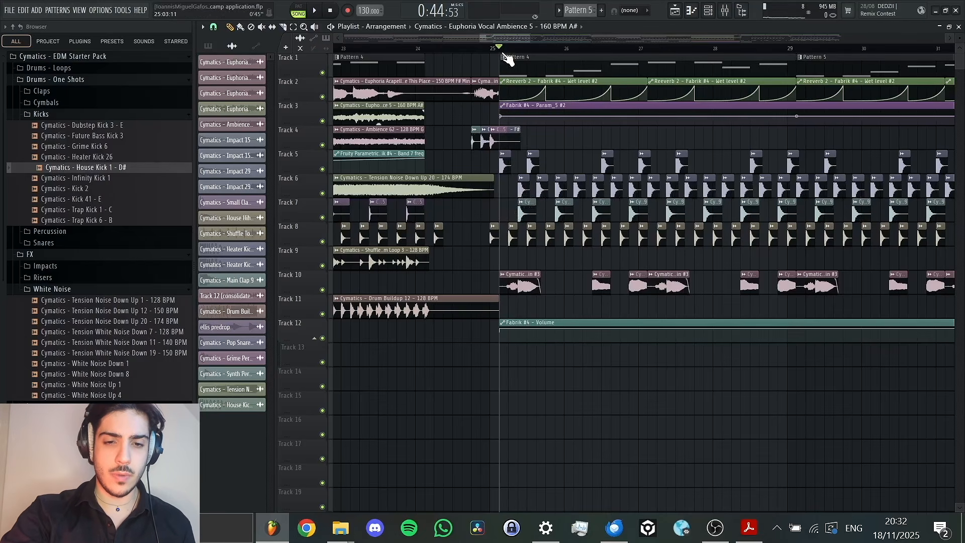
{"action": "key", "text": "space"}
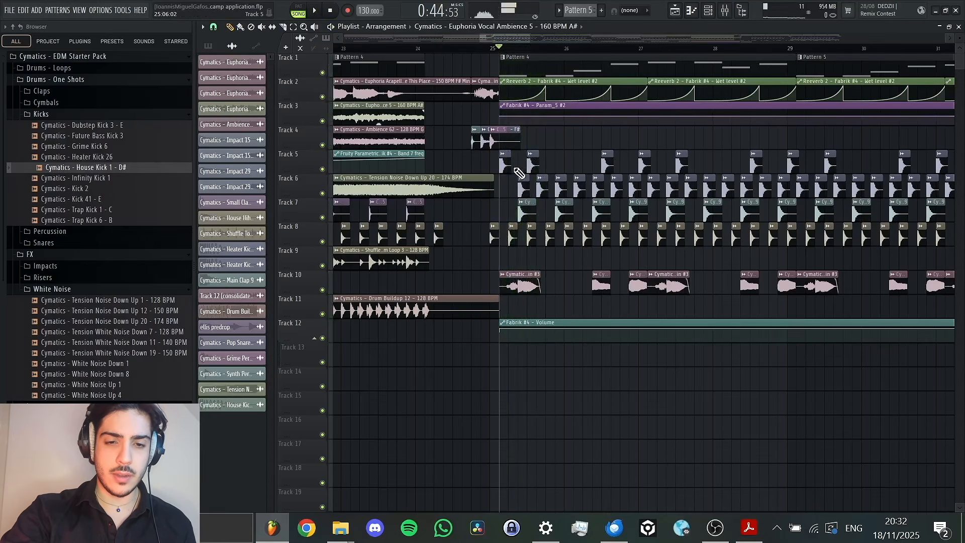
Delete the Track 5 kick clip at bar 25 and place a Heater Kick 26 clip at the same point on Track 6.
{"action": "left_click", "coordinate": [500, 189]}
{"action": "right_click", "coordinate": [508, 196]}
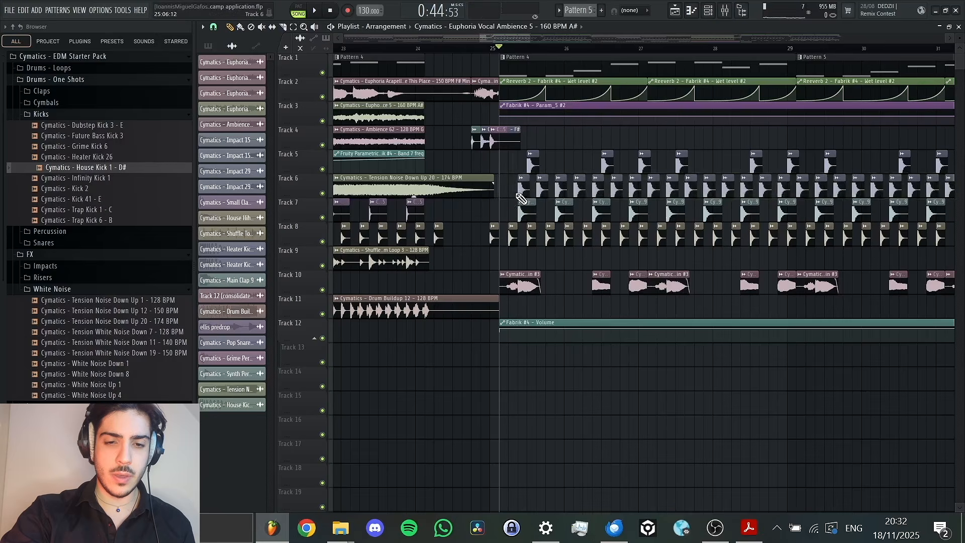
{"action": "left_click", "coordinate": [523, 192]}
{"action": "left_click", "coordinate": [504, 190]}
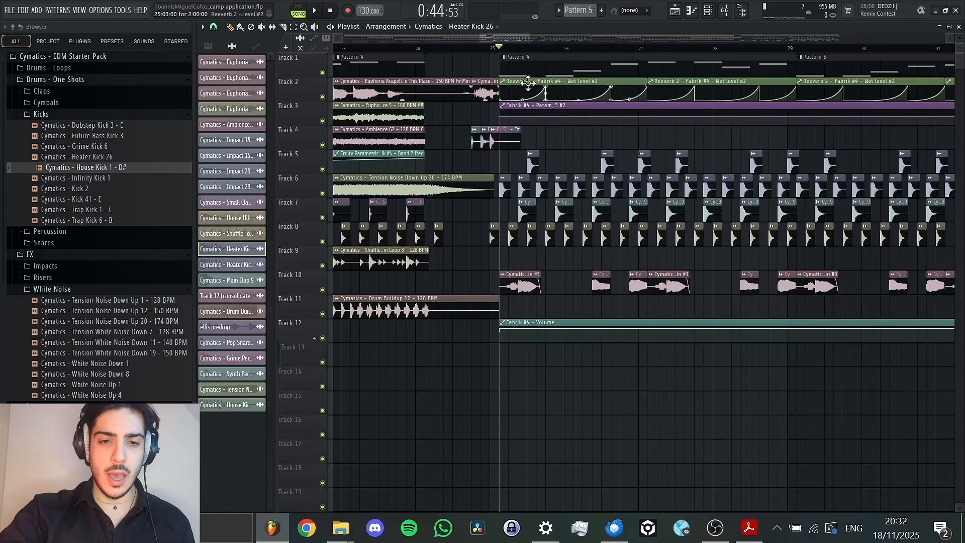
Rename mixer insert 28 as BUS Mixer.
{"action": "left_click", "coordinate": [725, 10]}
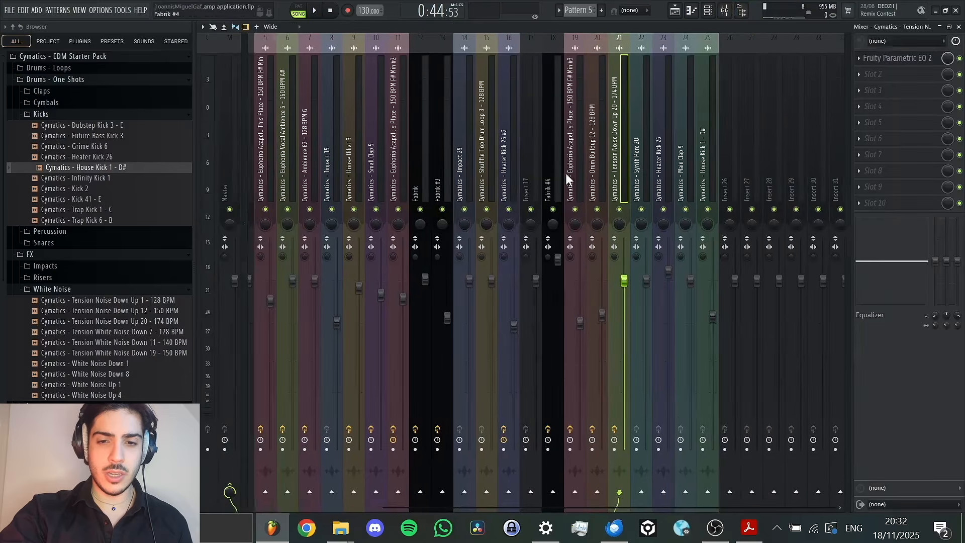
{"action": "left_click", "coordinate": [694, 163]}
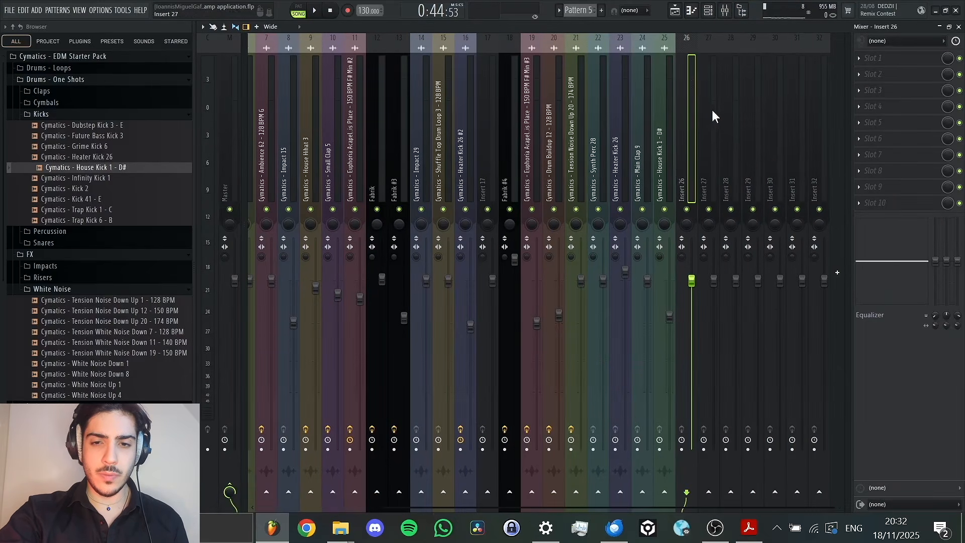
{"action": "left_click", "coordinate": [729, 114]}
{"action": "right_click", "coordinate": [731, 113]}
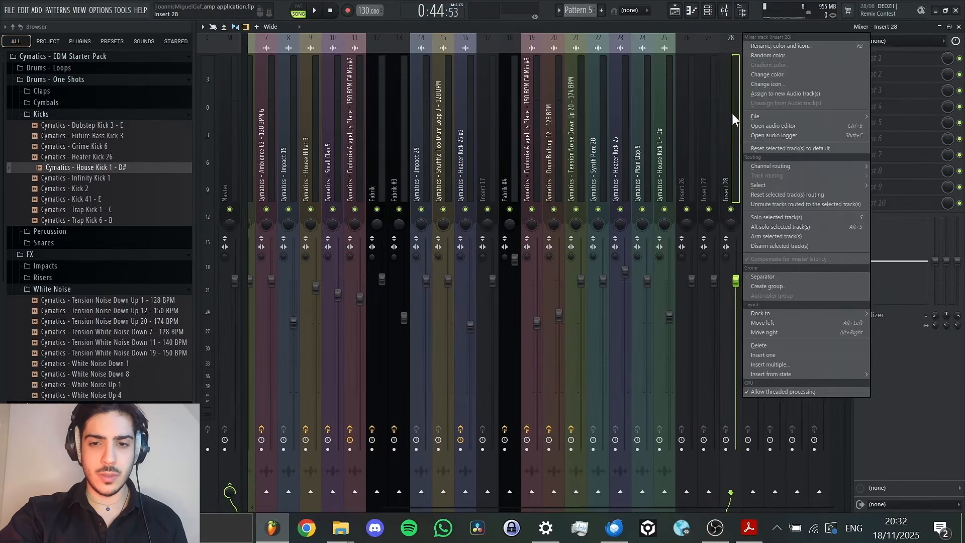
{"action": "left_click", "coordinate": [729, 136]}
{"action": "right_click", "coordinate": [737, 180]}
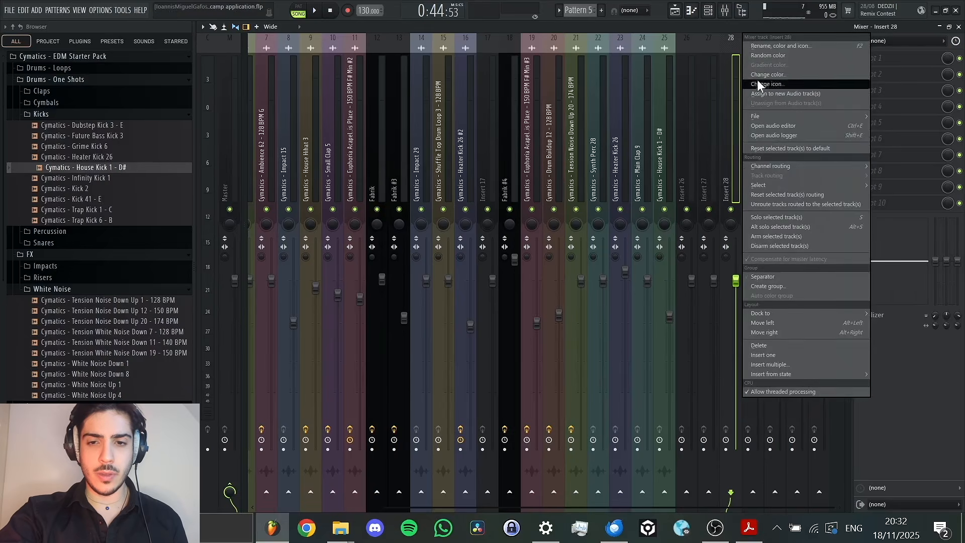
{"action": "left_click", "coordinate": [767, 45]}
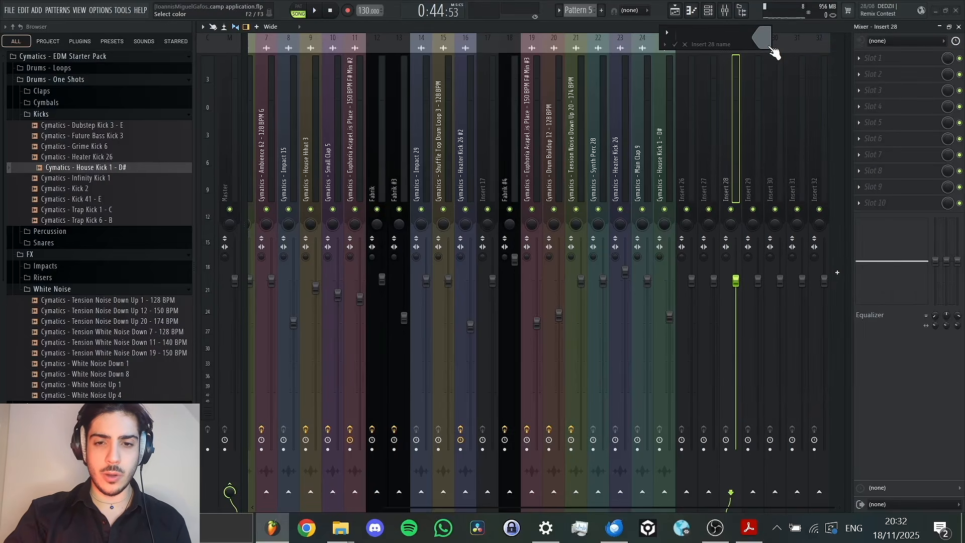
{"action": "type", "text": "BUS Mixer"}
{"action": "key", "text": "Return"}
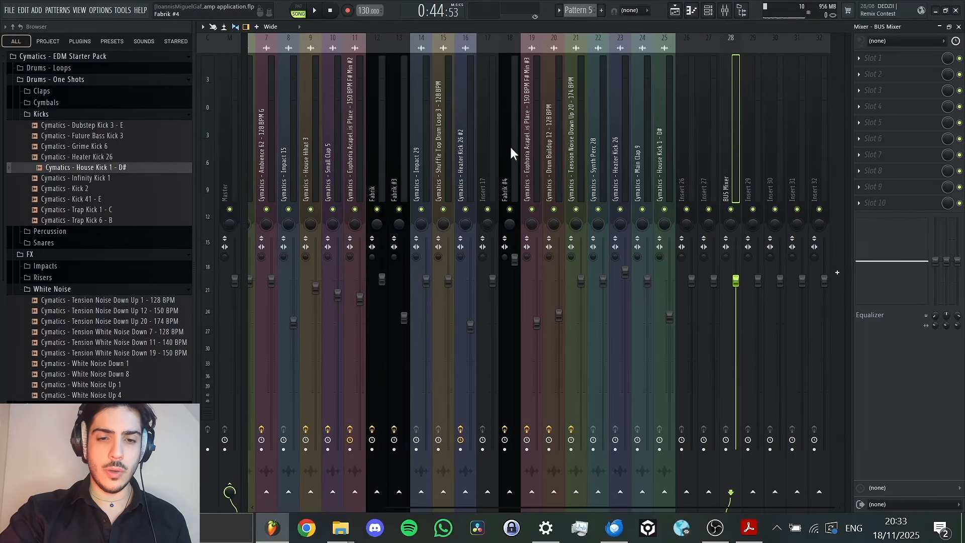
Route the Fabrik #4 mixer track only to the BUS Mixer track and play the drop to check the signal.
{"action": "left_click", "coordinate": [514, 189]}
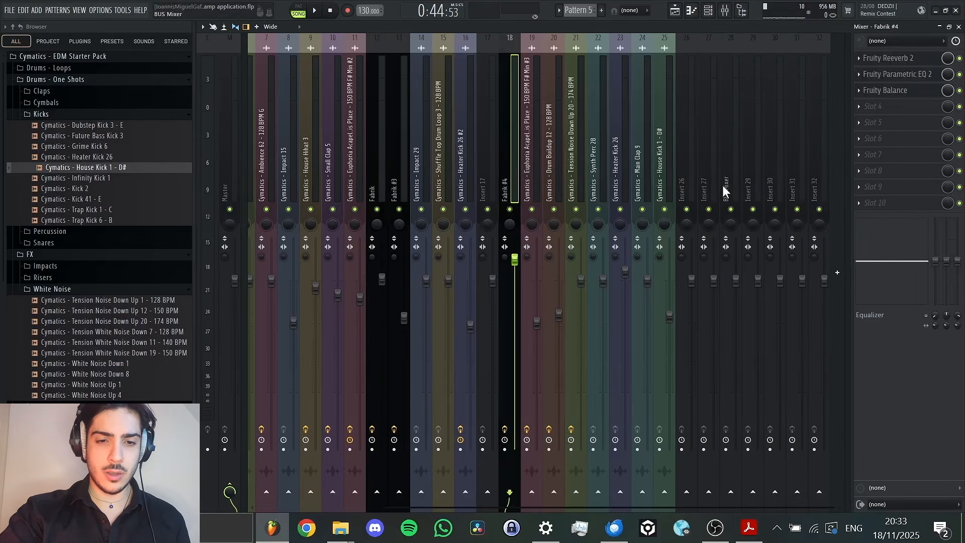
{"action": "key", "text": "space"}
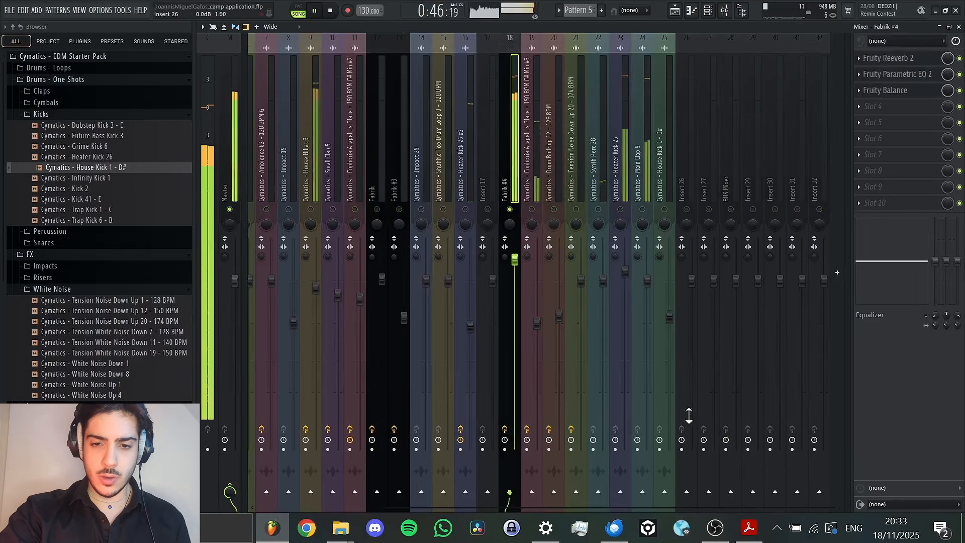
{"action": "key", "text": "space"}
{"action": "right_click", "coordinate": [735, 489]}
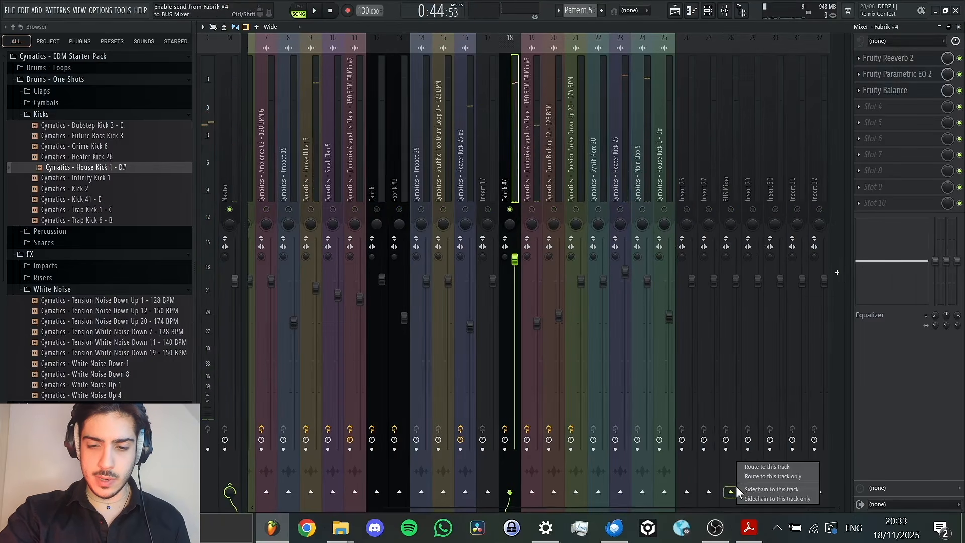
{"action": "left_click", "coordinate": [500, 160]}
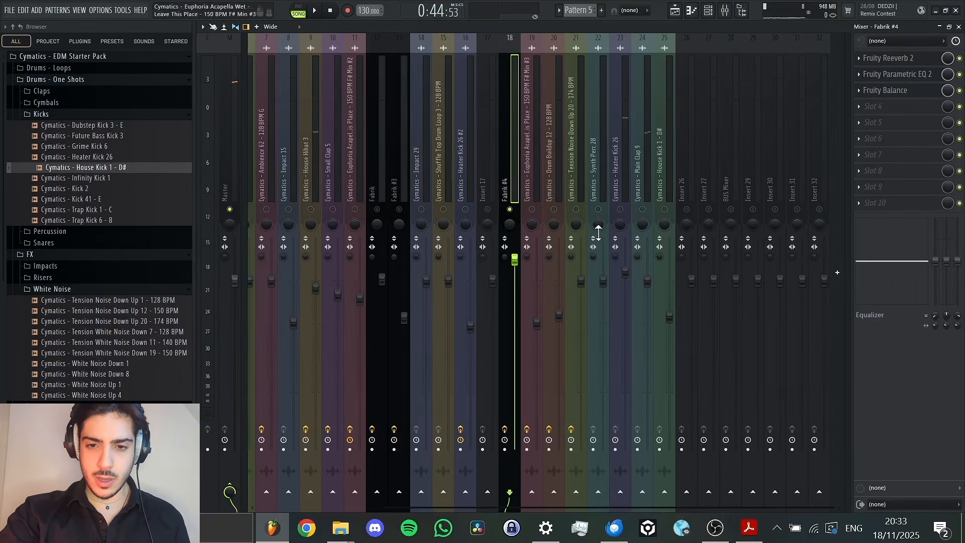
{"action": "right_click", "coordinate": [734, 493]}
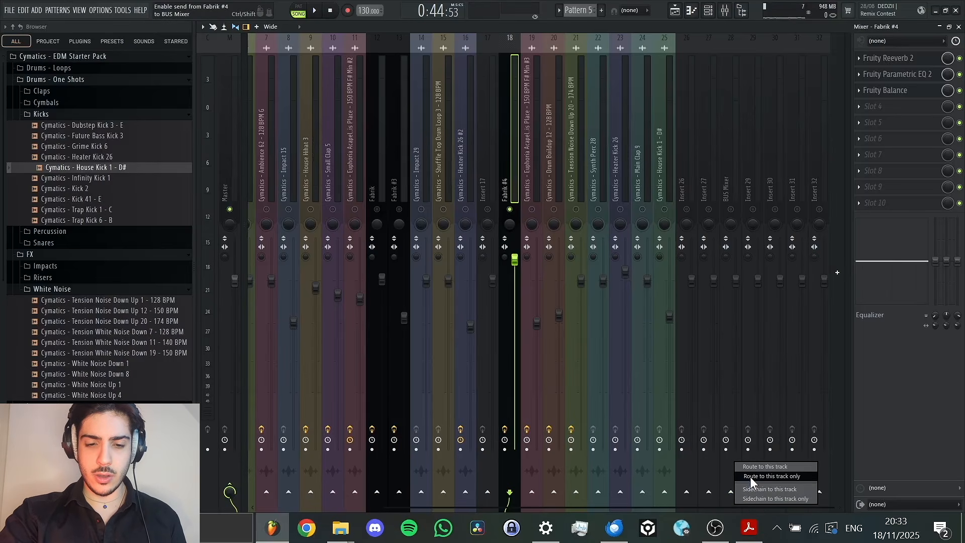
{"action": "left_click", "coordinate": [750, 477]}
{"action": "key", "text": "space"}
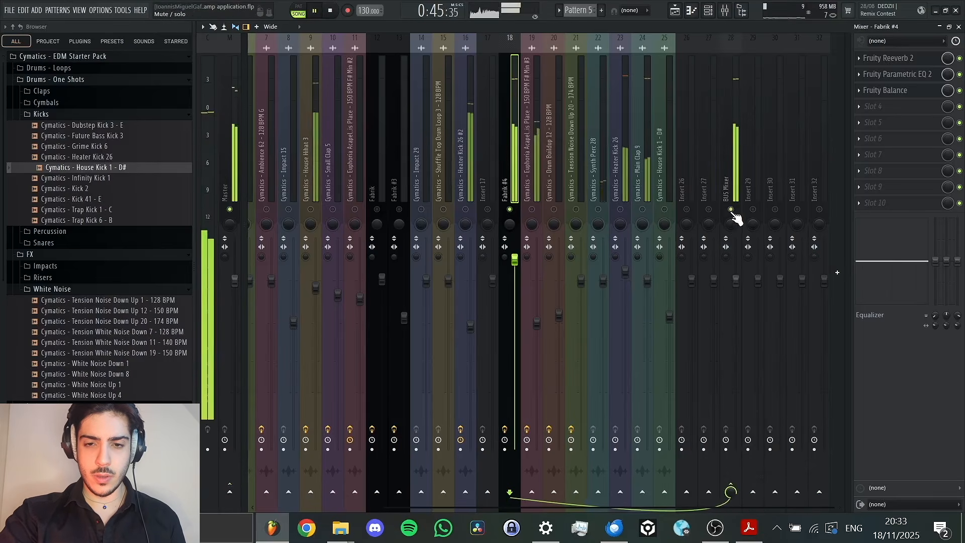
{"action": "key", "text": "space"}
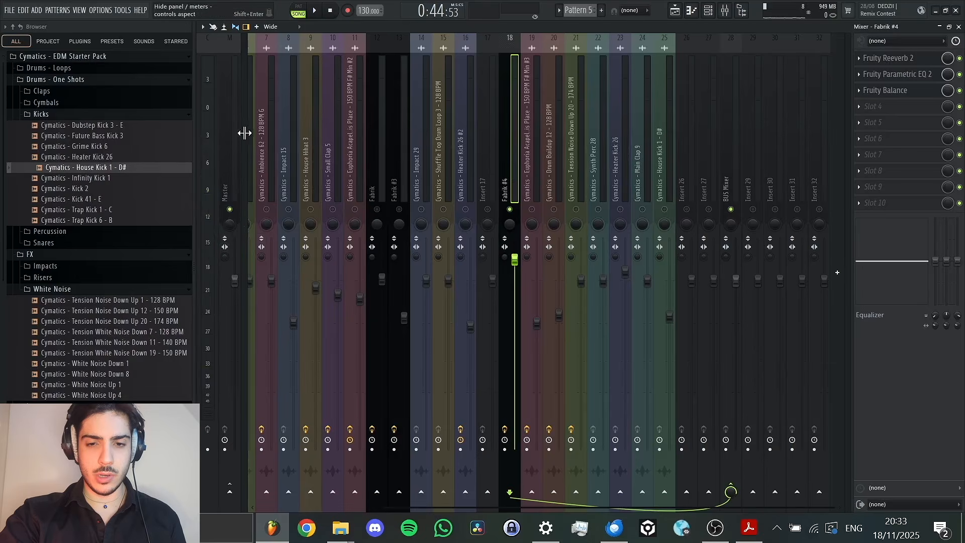
Play the drop unsoloed, then route the Euphoria Acapella #3 mixer track only to the BUS Mixer track.
{"action": "key", "text": "space"}
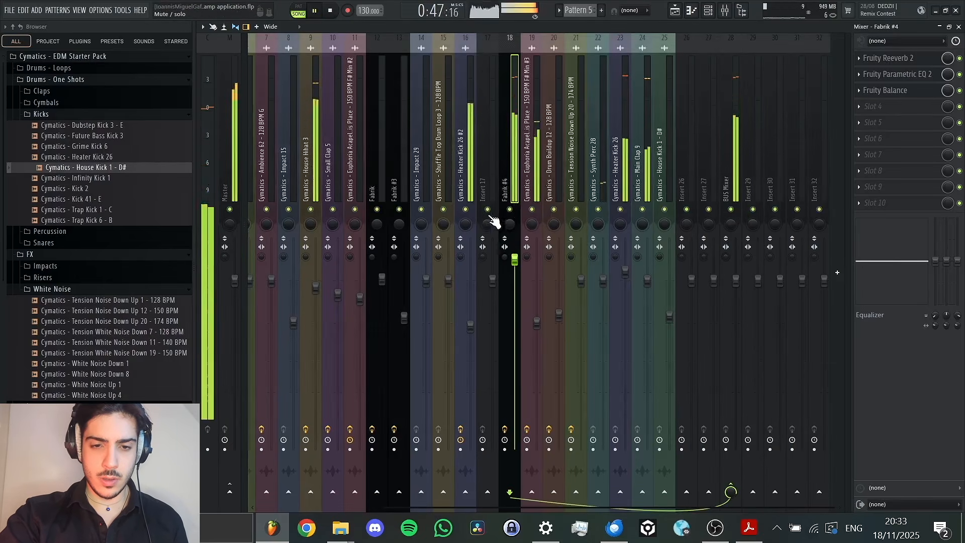
{"action": "key", "text": "space"}
{"action": "left_click", "coordinate": [539, 217]}
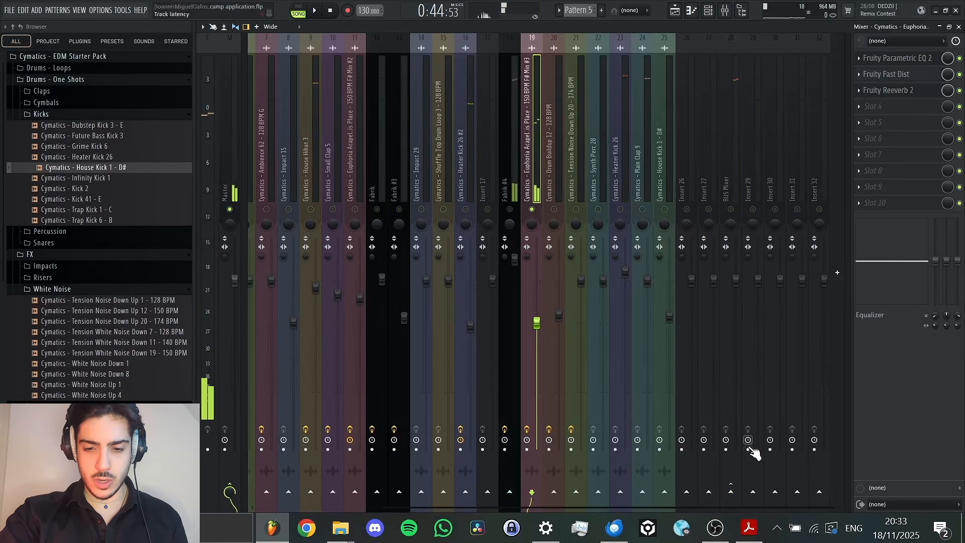
{"action": "right_click", "coordinate": [731, 492]}
{"action": "left_click", "coordinate": [758, 474]}
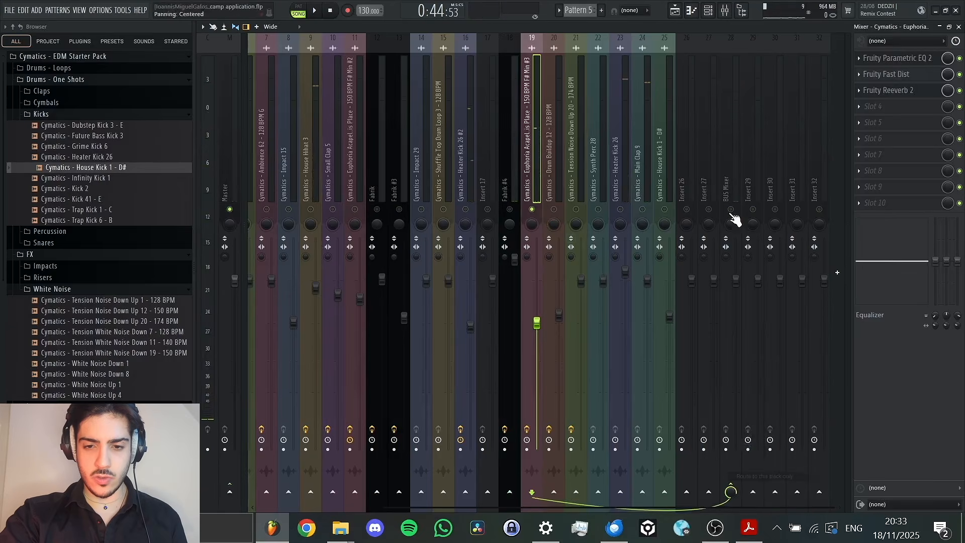
Play the drop while checking the BUS Mixer levels, then load Fruity Balance in that track's first effect slot.
{"action": "left_click", "coordinate": [728, 189]}
{"action": "key", "text": "space"}
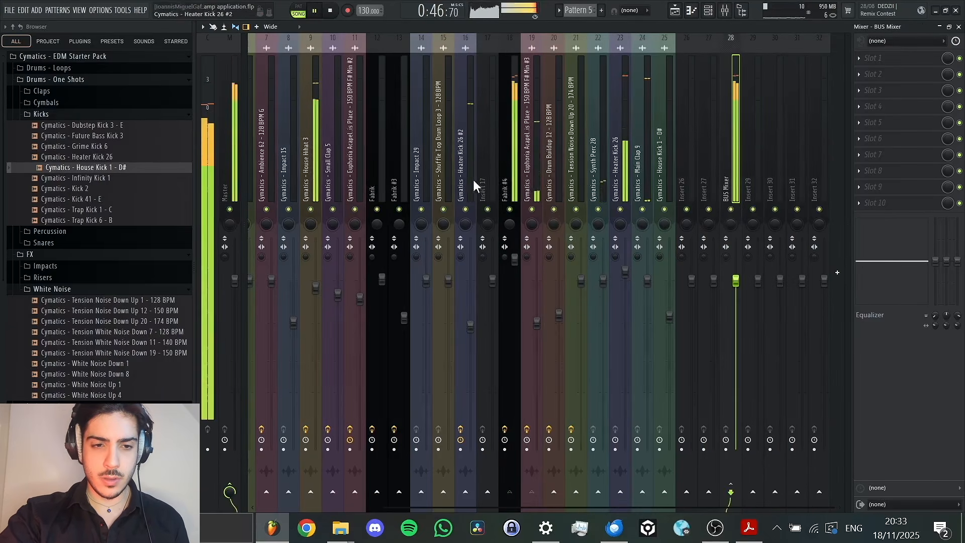
{"action": "scroll", "coordinate": [426, 158], "scroll_direction": "left", "scroll_amount": 6}
{"action": "scroll", "coordinate": [603, 171], "scroll_direction": "right", "scroll_amount": 3}
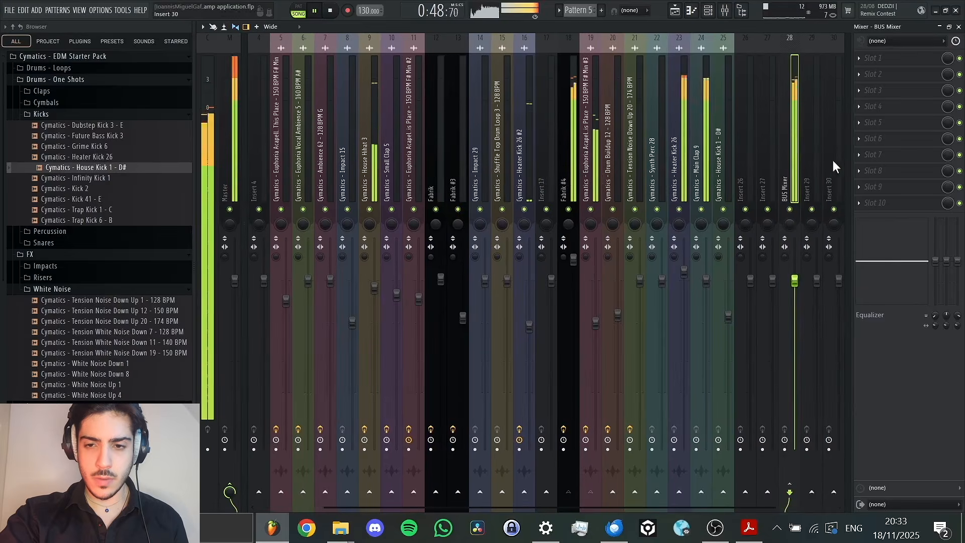
{"action": "key", "text": "space"}
{"action": "left_click", "coordinate": [873, 58]}
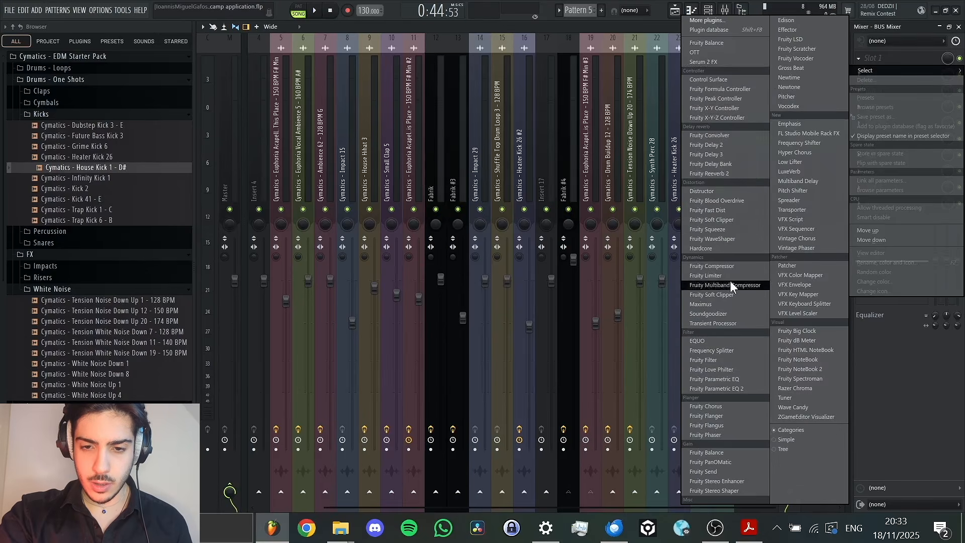
{"action": "left_click", "coordinate": [729, 453]}
Select the first beat of bar 25 as the time range and create an automation clip for the BUS Mixer Balance volume.
{"action": "key", "text": "F5"}
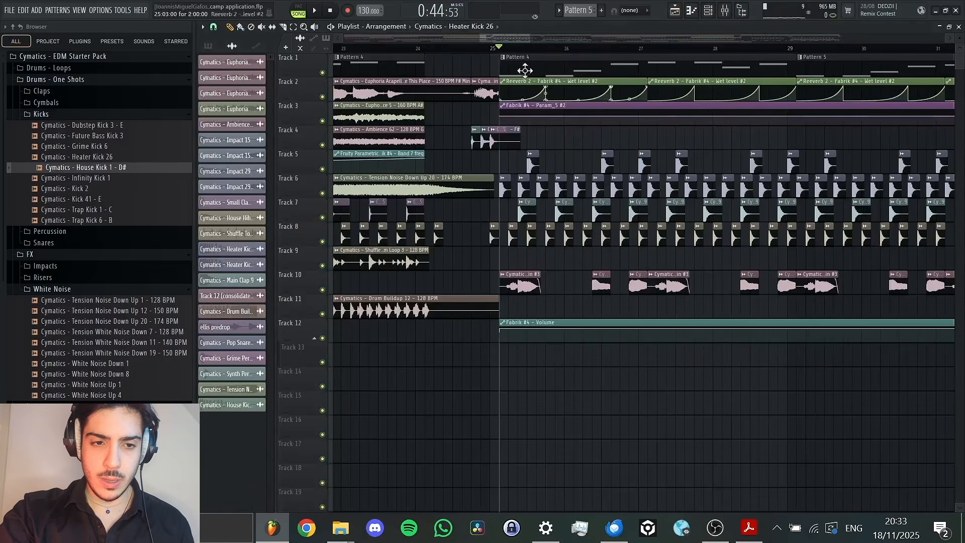
{"action": "key", "text": "e"}
{"action": "left_click_drag", "start_coordinate": [501, 49], "coordinate": [519, 49]}
{"action": "left_click", "coordinate": [724, 11]}
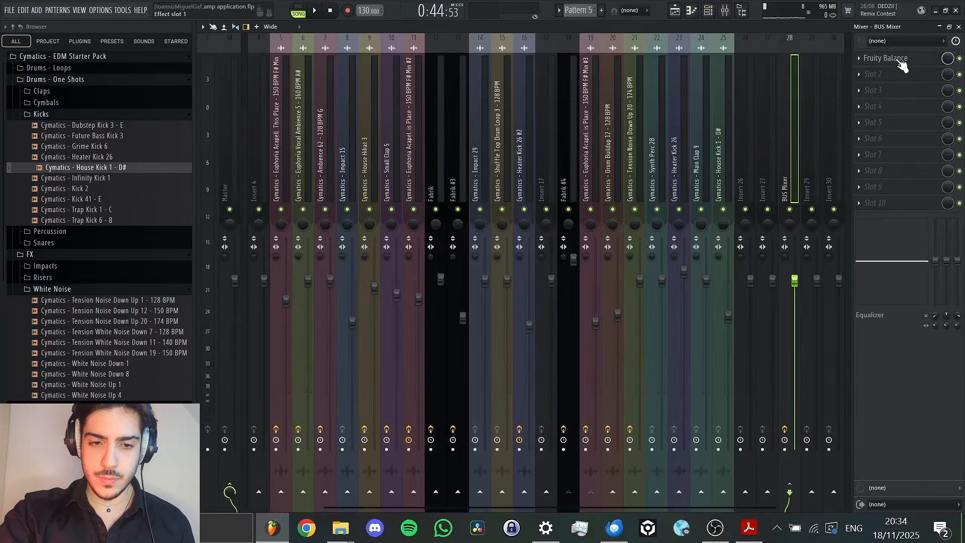
{"action": "left_click", "coordinate": [885, 59]}
{"action": "right_click", "coordinate": [322, 143]}
{"action": "left_click", "coordinate": [372, 217]}
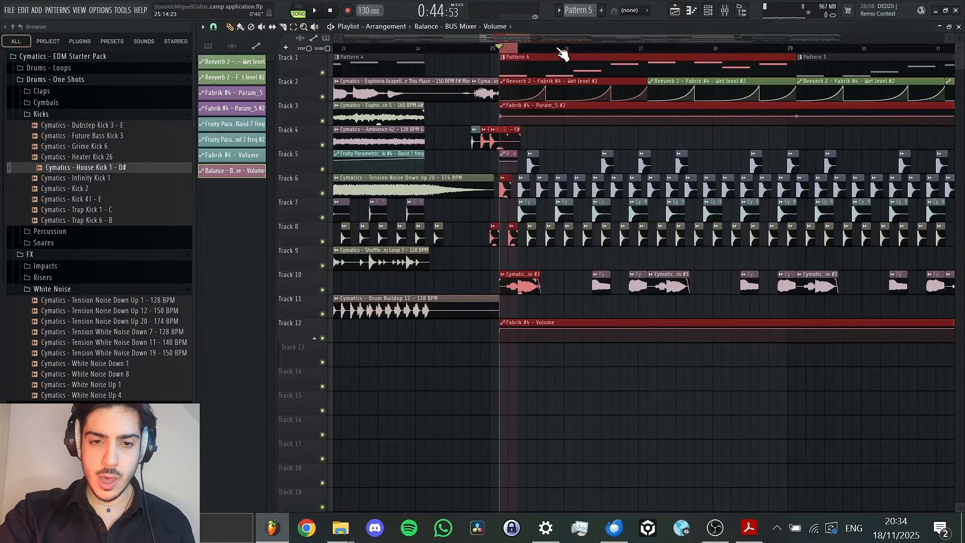
Shape the Balance volume clip with a low start and a curved rise to 80%, and move it to Track 13.
{"action": "left_click_drag", "start_coordinate": [523, 38], "coordinate": [499, 38]}
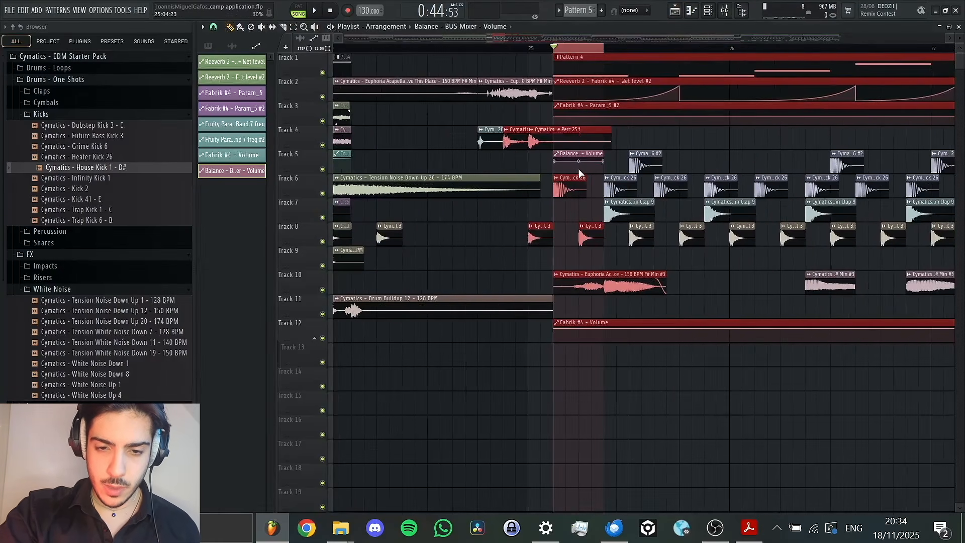
{"action": "left_click_drag", "start_coordinate": [557, 164], "coordinate": [562, 177]}
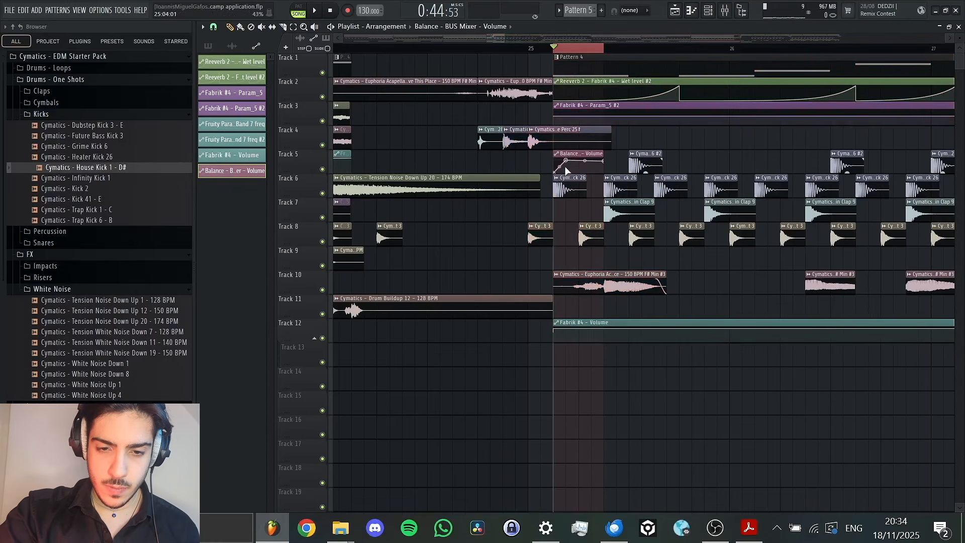
{"action": "right_click", "coordinate": [608, 164]}
{"action": "left_click", "coordinate": [637, 322]}
{"action": "right_click", "coordinate": [567, 163]}
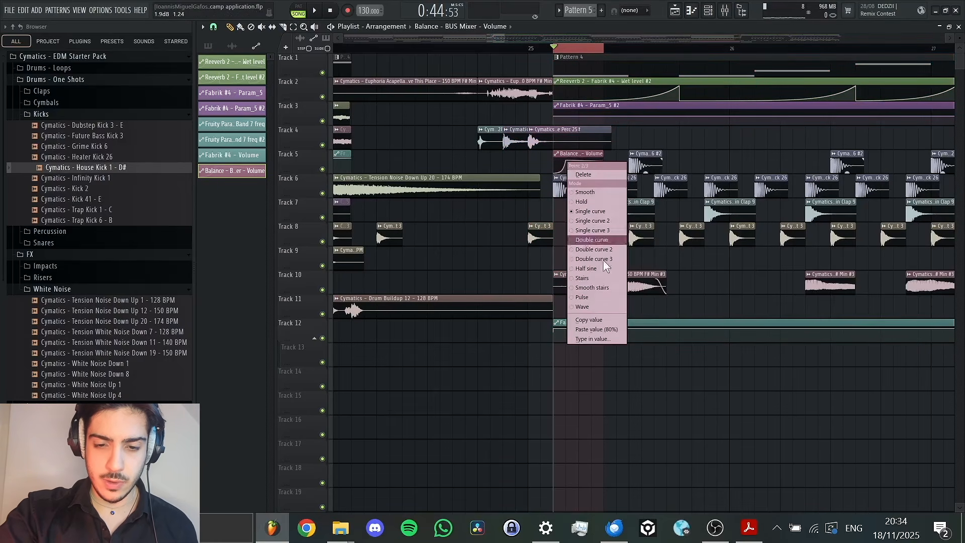
{"action": "left_click", "coordinate": [610, 331]}
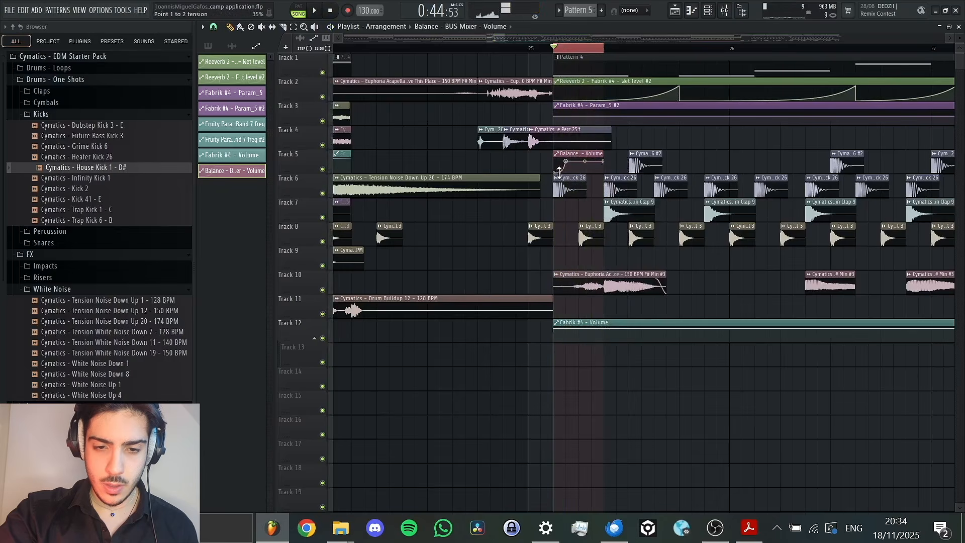
{"action": "left_click_drag", "start_coordinate": [559, 171], "coordinate": [582, 342]}
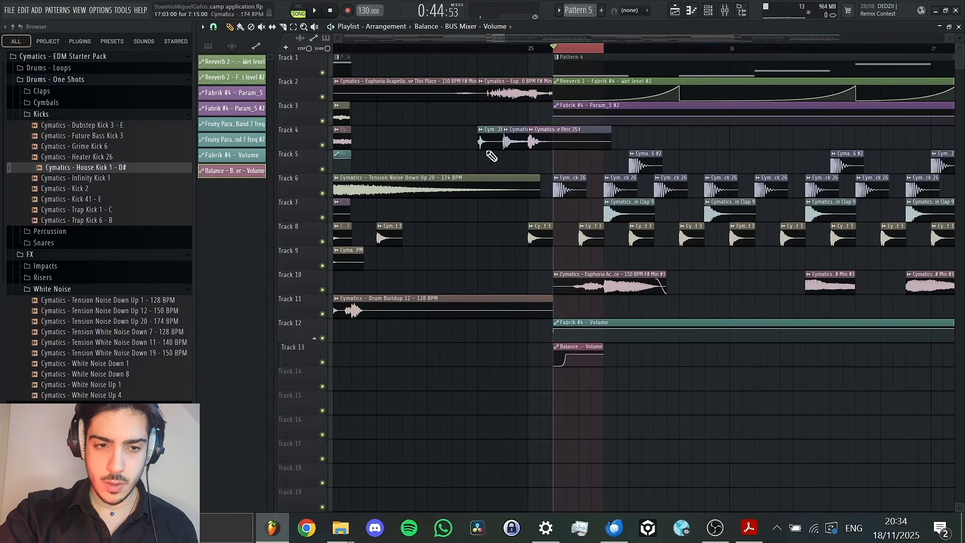
Clear the time selection, play the drop, and repeat the Balance volume clip back to back on Track 13 until there are seven.
{"action": "double_click", "coordinate": [560, 49]}
{"action": "key", "text": "space"}
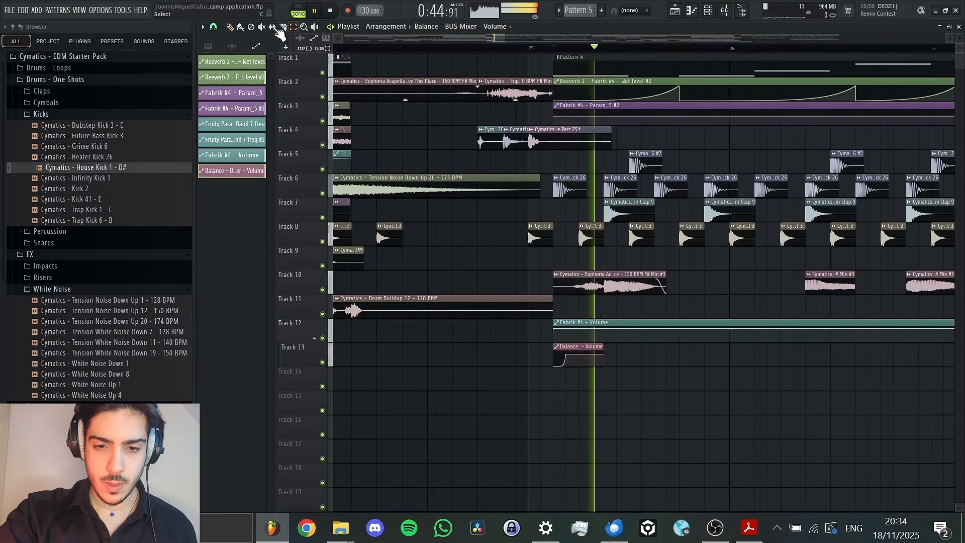
{"action": "left_click", "coordinate": [606, 358]}
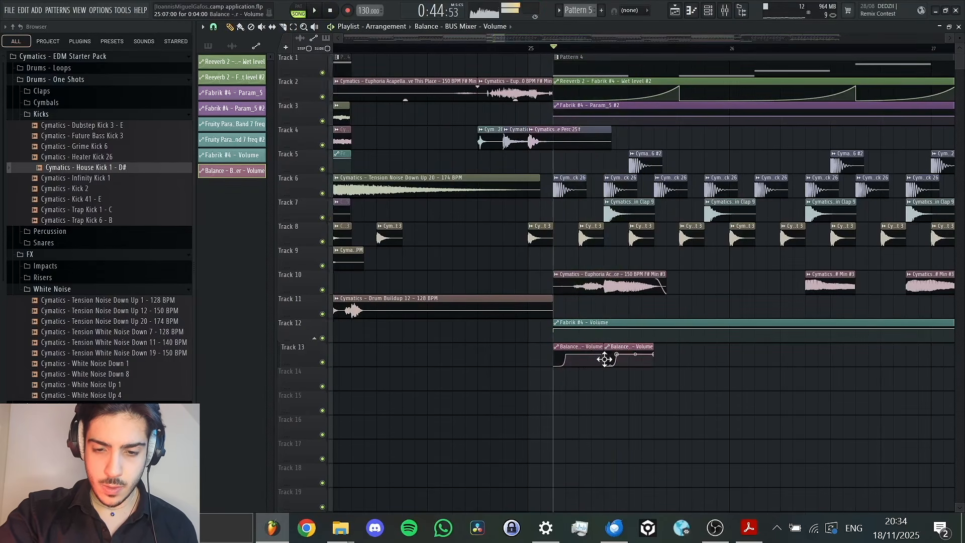
{"action": "left_click", "coordinate": [673, 365]}
{"action": "left_click", "coordinate": [707, 361]}
{"action": "left_click", "coordinate": [756, 364]}
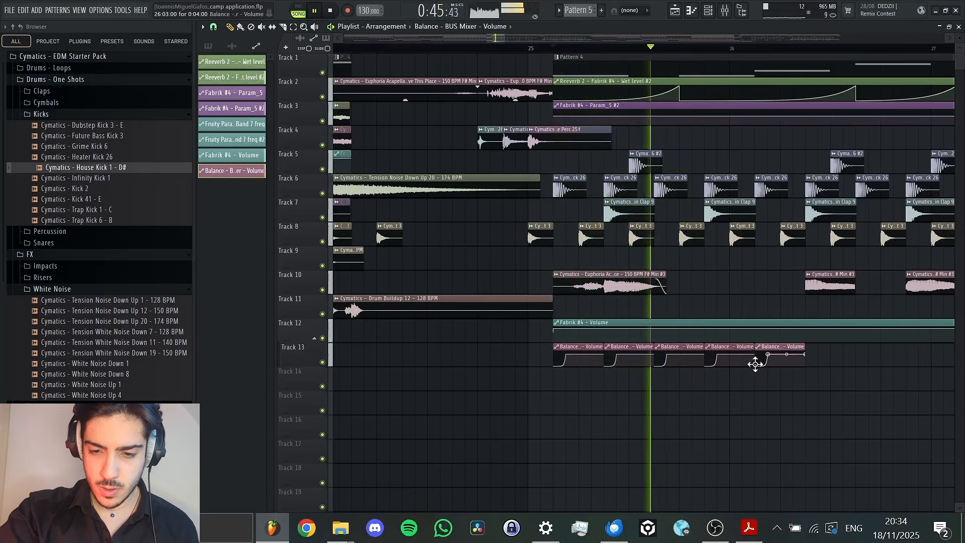
{"action": "left_click", "coordinate": [818, 358]}
{"action": "key", "text": "space"}
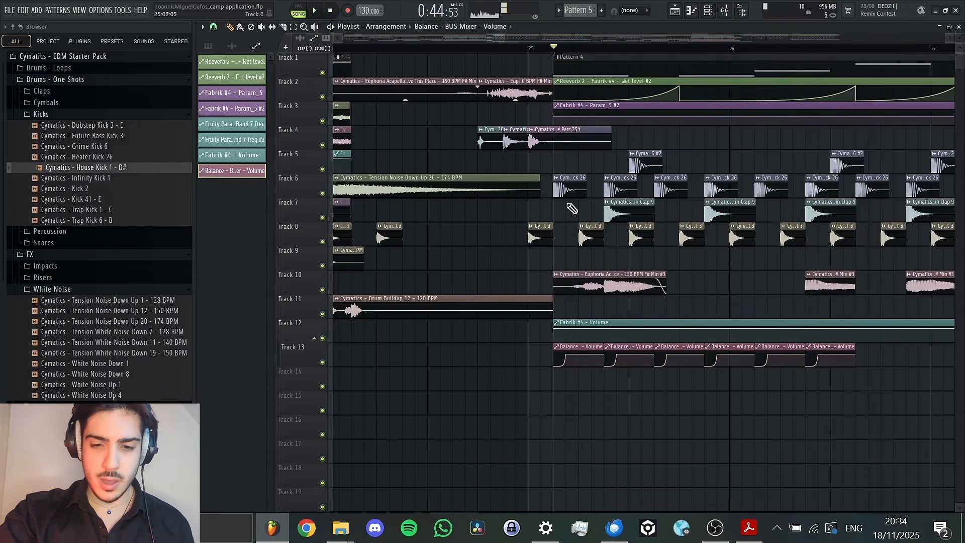
{"action": "left_click", "coordinate": [865, 360]}
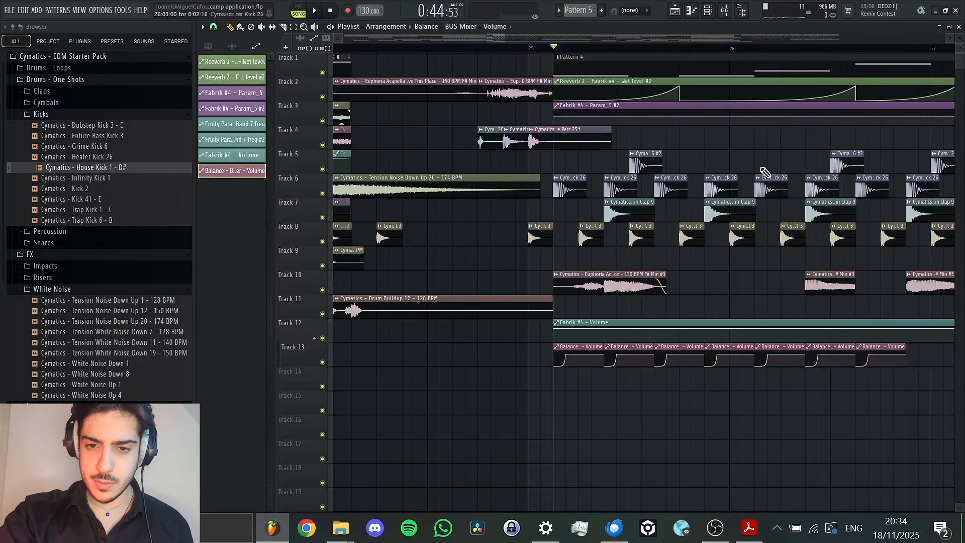
Add an eighth Balance volume clip on Track 13, duplicate all eight back to back up to bar 29, and play from bar 25.
{"action": "left_click_drag", "start_coordinate": [503, 38], "coordinate": [533, 38]}
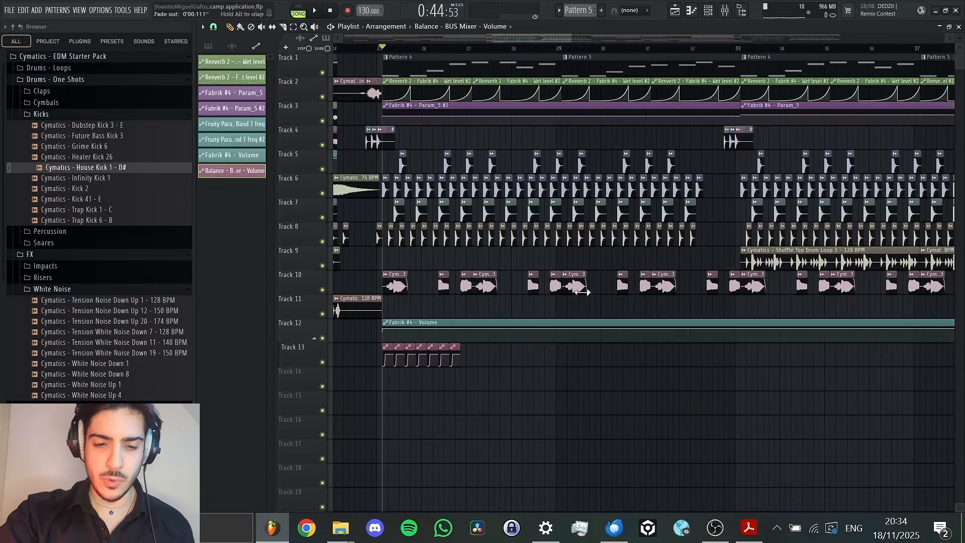
{"action": "left_click", "coordinate": [467, 357]}
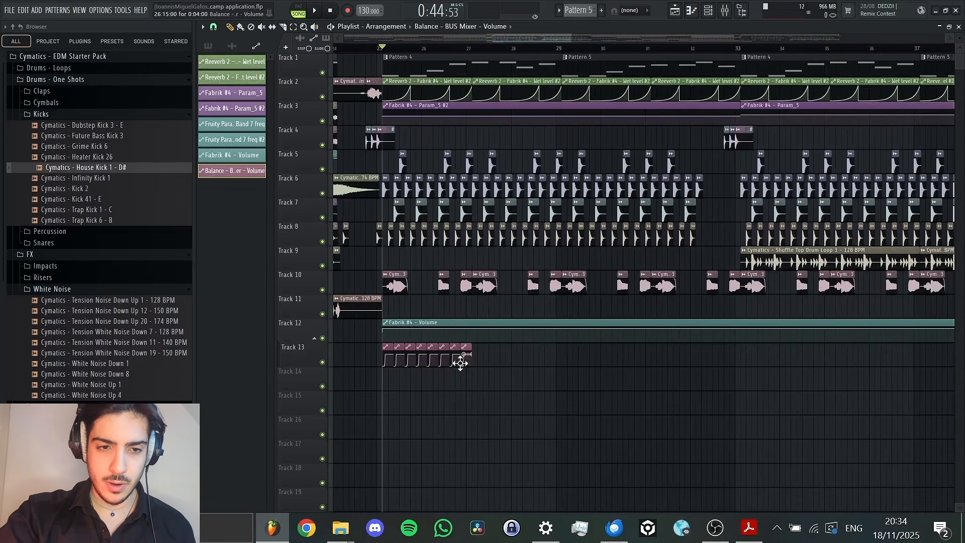
{"action": "left_click_drag", "start_coordinate": [513, 343], "coordinate": [397, 372]}
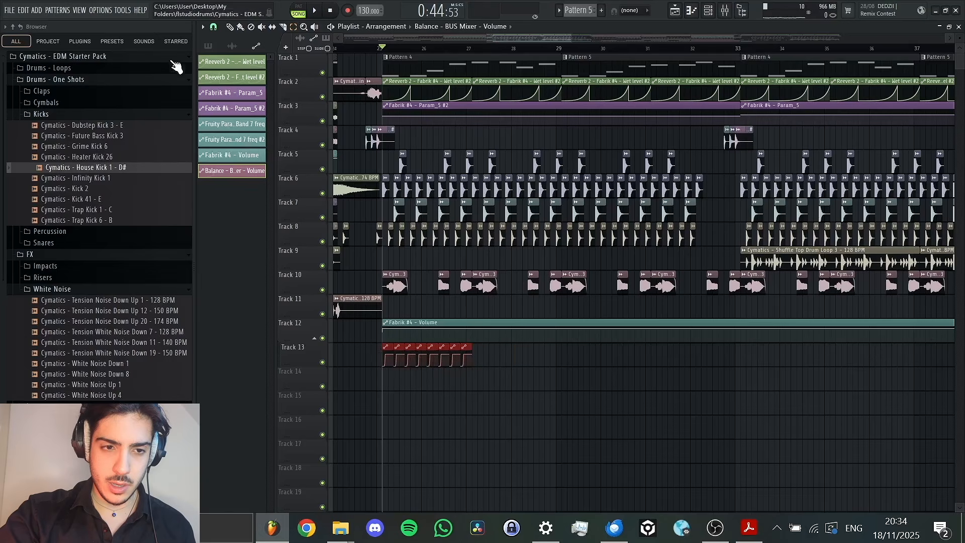
{"action": "left_click", "coordinate": [471, 49]}
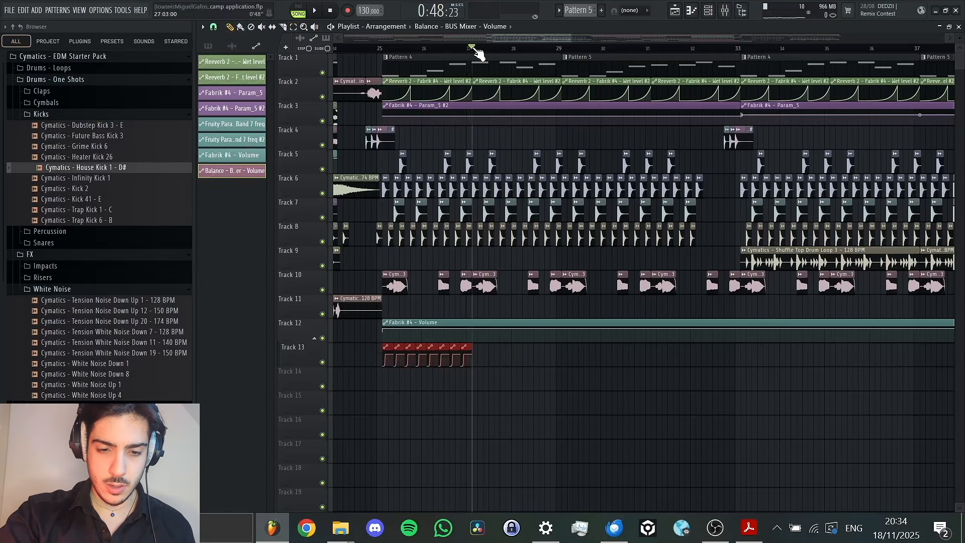
{"action": "key", "text": "ctrl+b"}
{"action": "key", "text": "space"}
{"action": "left_click", "coordinate": [381, 49]}
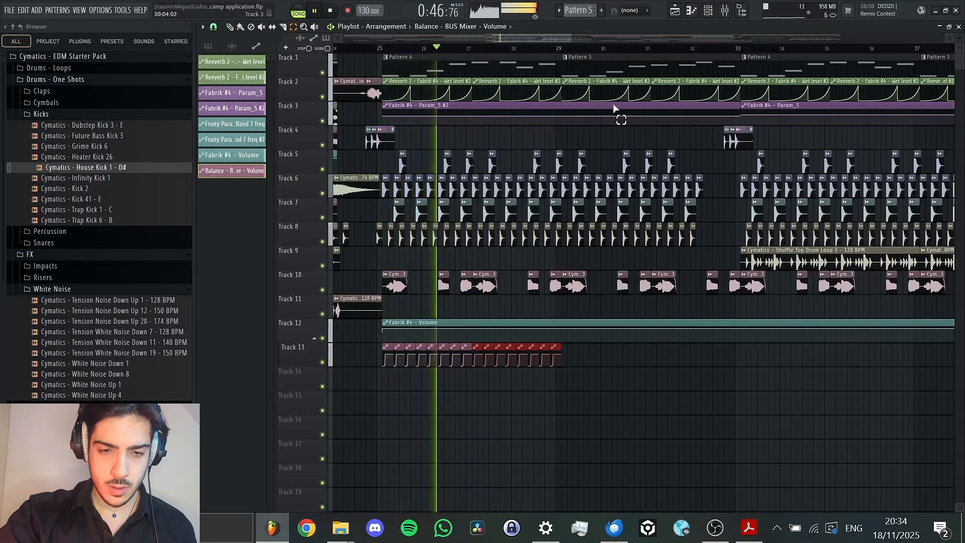
Duplicate the sixteen Balance volume clips up to bar 33 and remove the surplus clips in the kickless break at the end of bar 32.
{"action": "left_click_drag", "start_coordinate": [579, 354], "coordinate": [377, 358]}
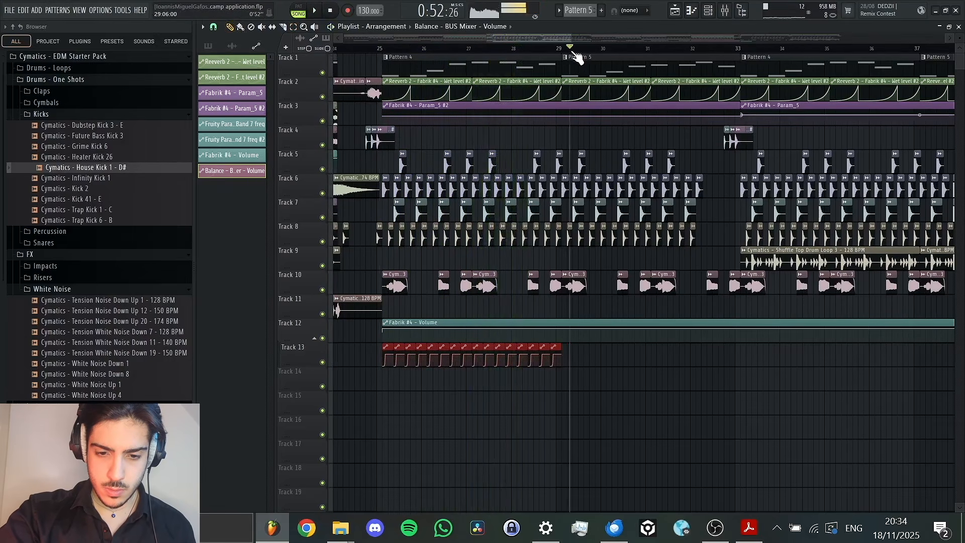
{"action": "key", "text": "ctrl+b"}
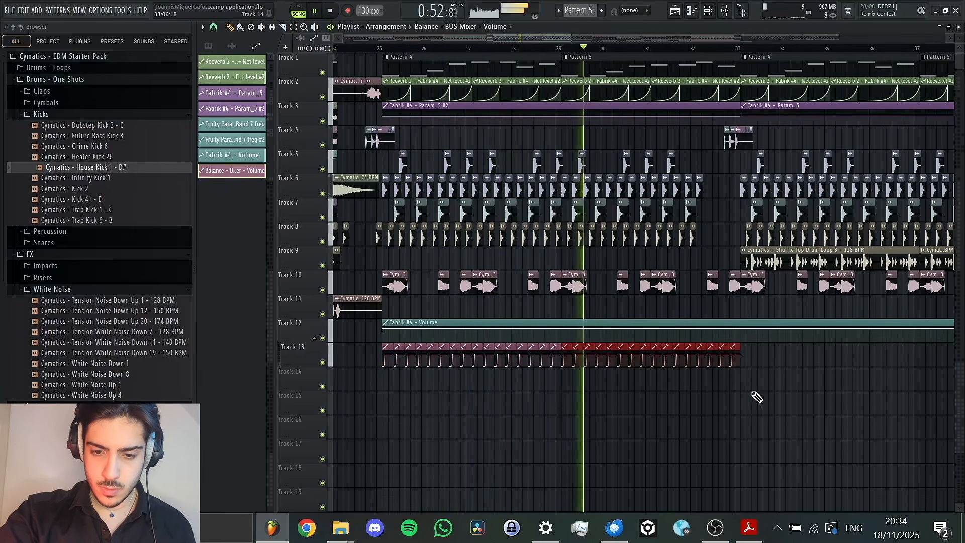
{"action": "right_click", "coordinate": [736, 361]}
{"action": "right_click", "coordinate": [701, 360]}
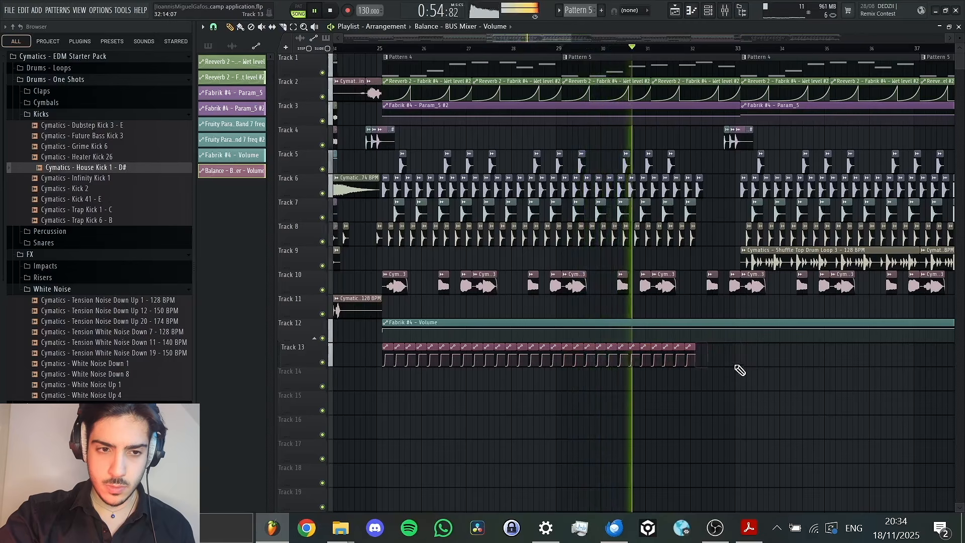
{"action": "right_click", "coordinate": [295, 27]}
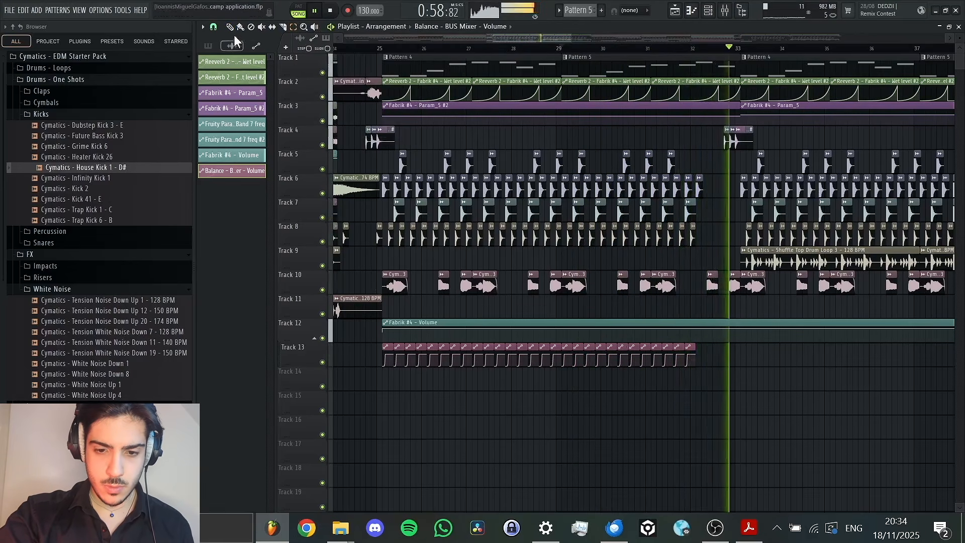
{"action": "key", "text": "space"}
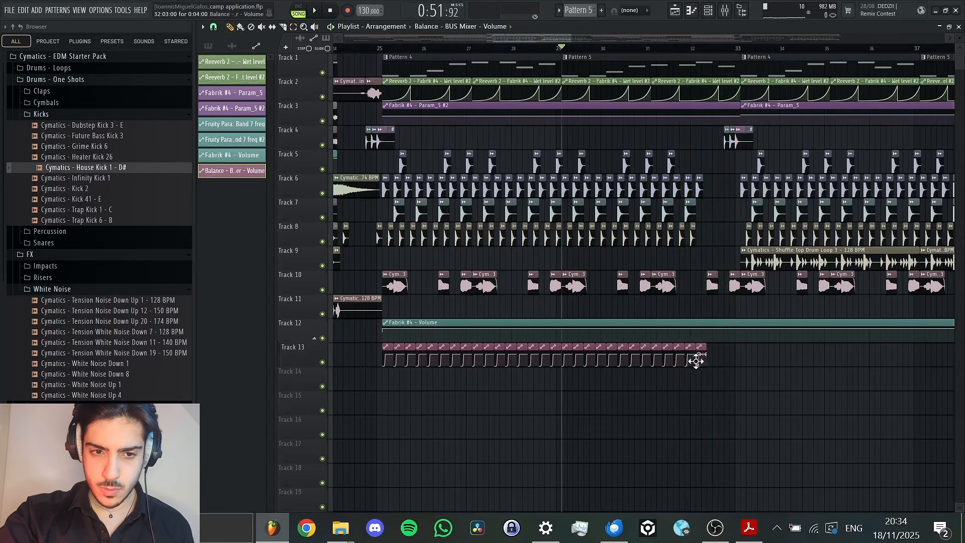
Copy the whole run of Balance volume clips and paste it on Track 13 starting at bar 33.
{"action": "key", "text": "space"}
{"action": "left_click_drag", "start_coordinate": [732, 369], "coordinate": [392, 361]}
{"action": "left_click", "coordinate": [230, 27]}
{"action": "left_click_drag", "start_coordinate": [568, 38], "coordinate": [591, 39]}
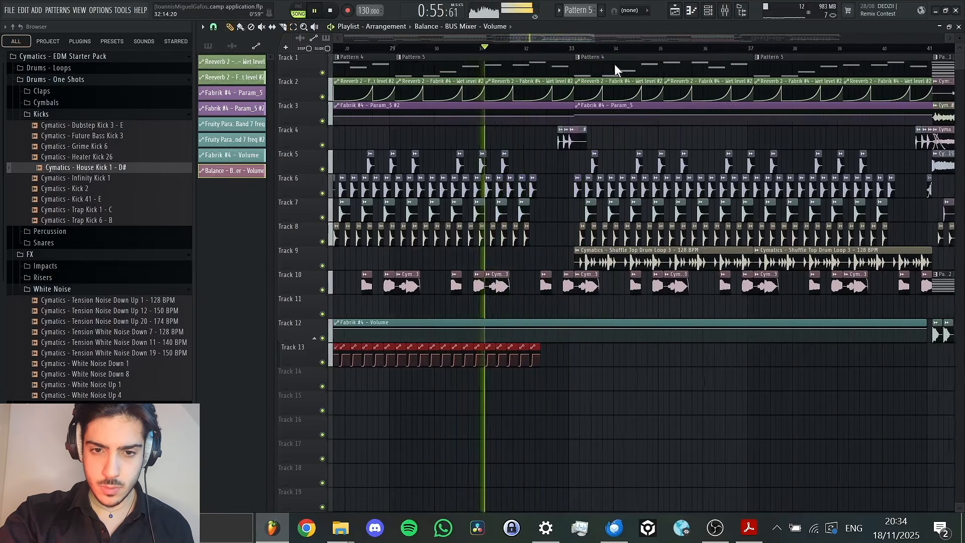
{"action": "left_click", "coordinate": [574, 48]}
{"action": "key", "text": "ctrl+v"}
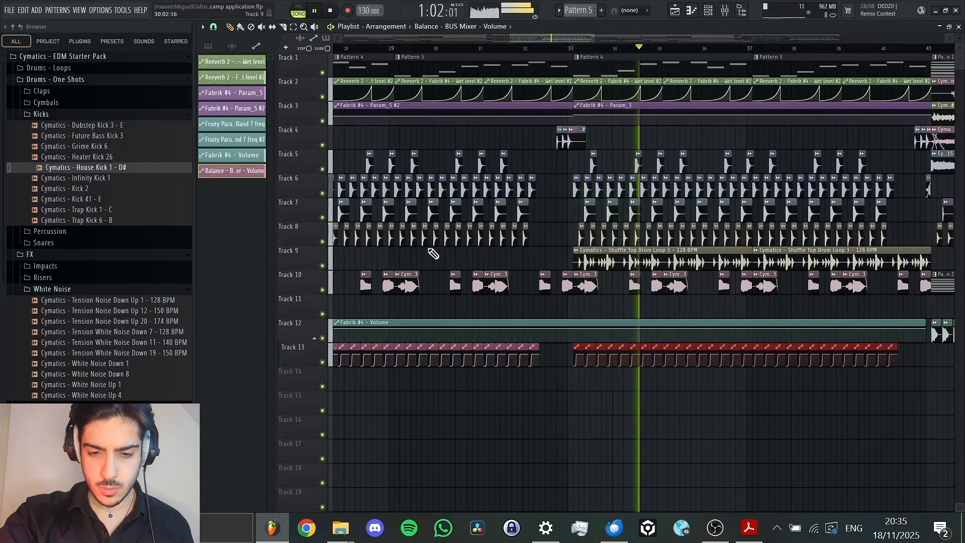
Copy both runs of Balance volume clips into the second drop on Track 13 from bar 65 and play it.
{"action": "left_click", "coordinate": [300, 38]}
{"action": "scroll", "coordinate": [645, 34], "scroll_direction": "down", "scroll_amount": 4}
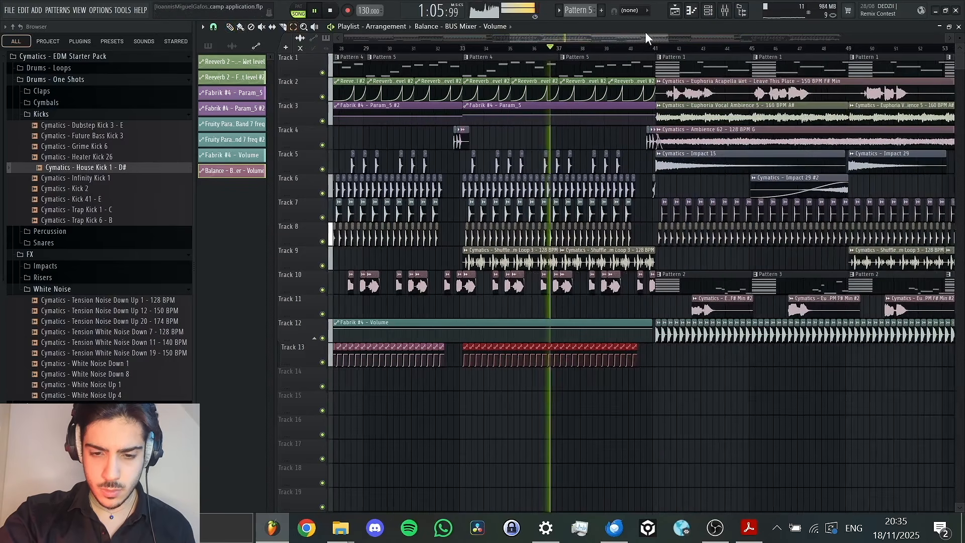
{"action": "key", "text": "space"}
{"action": "left_click_drag", "start_coordinate": [779, 352], "coordinate": [395, 385]}
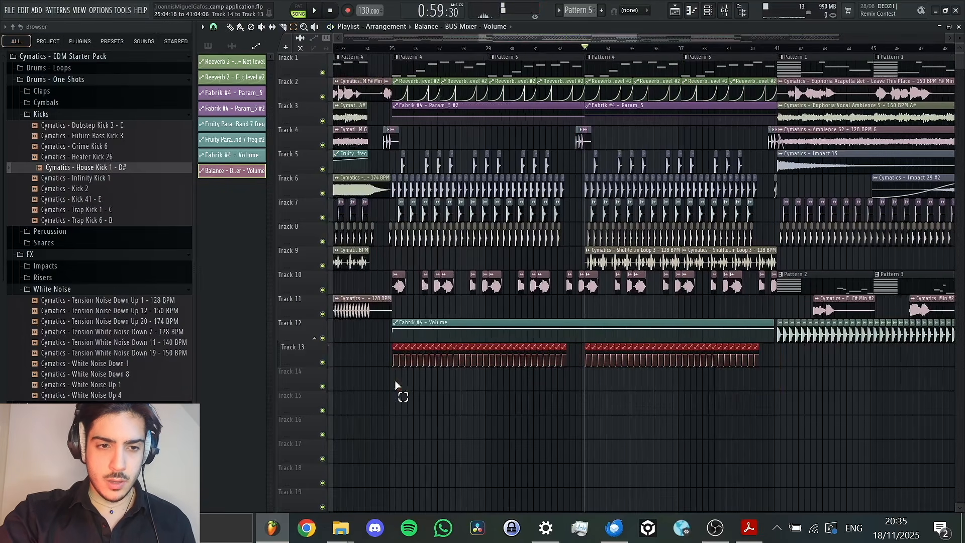
{"action": "left_click_drag", "start_coordinate": [503, 37], "coordinate": [711, 39]}
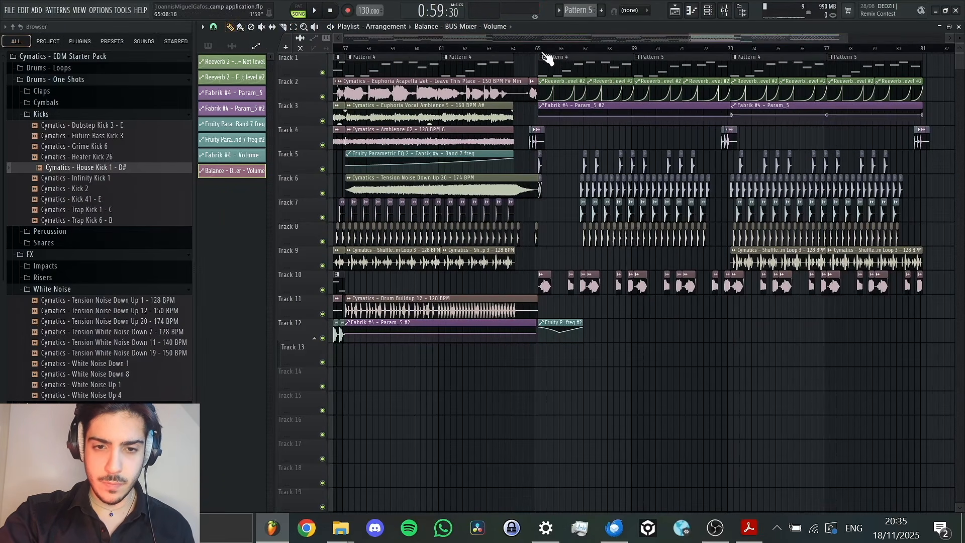
{"action": "left_click", "coordinate": [540, 48]}
{"action": "left_click", "coordinate": [542, 49]}
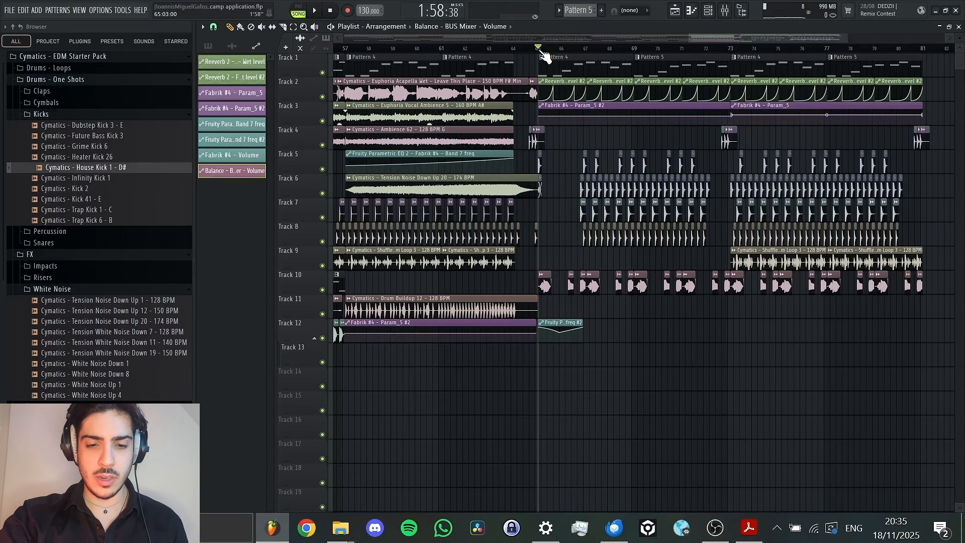
{"action": "key", "text": "space"}
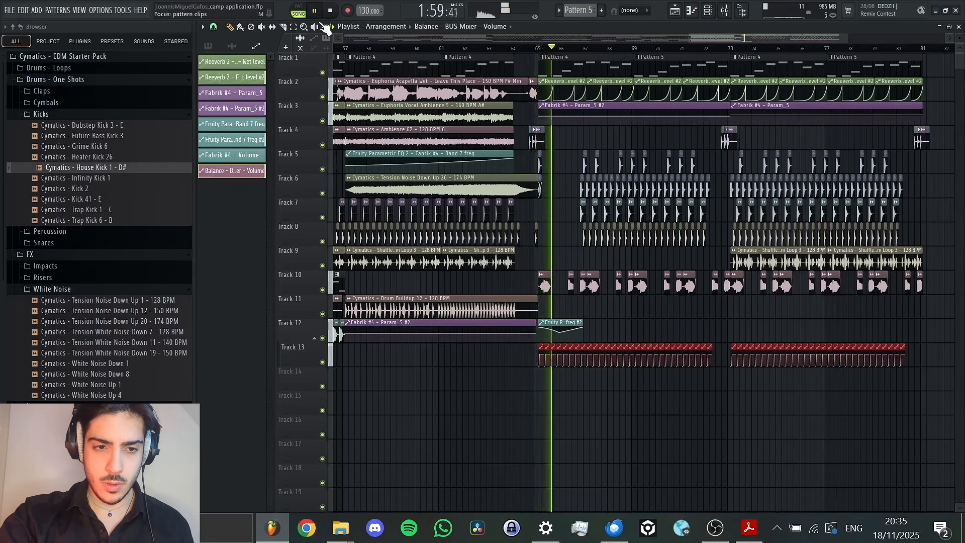
Play the start of the second drop and clear the Balance volume clips from its kickless stretch after the first kick.
{"action": "scroll", "coordinate": [731, 46], "scroll_direction": "up", "scroll_amount": 5}
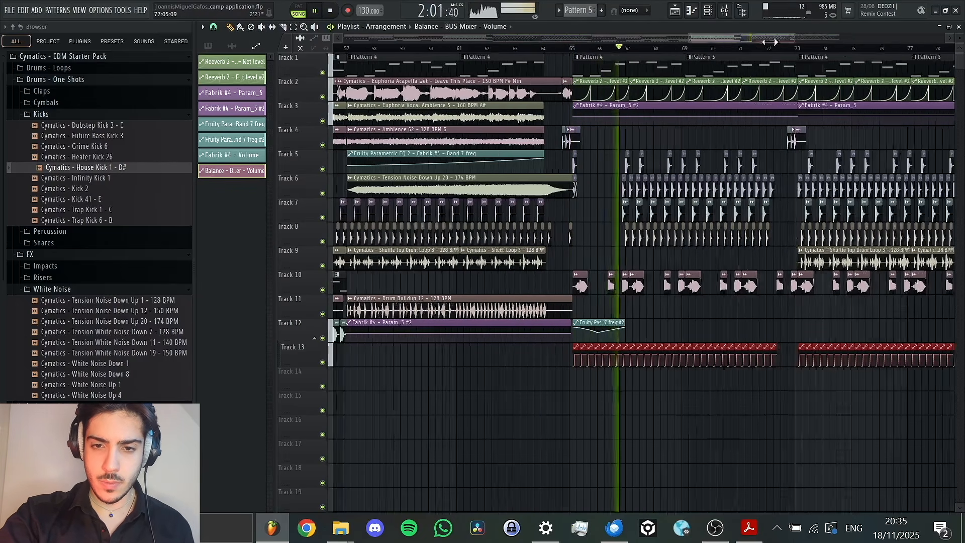
{"action": "key", "text": "space"}
{"action": "key", "text": "space"}
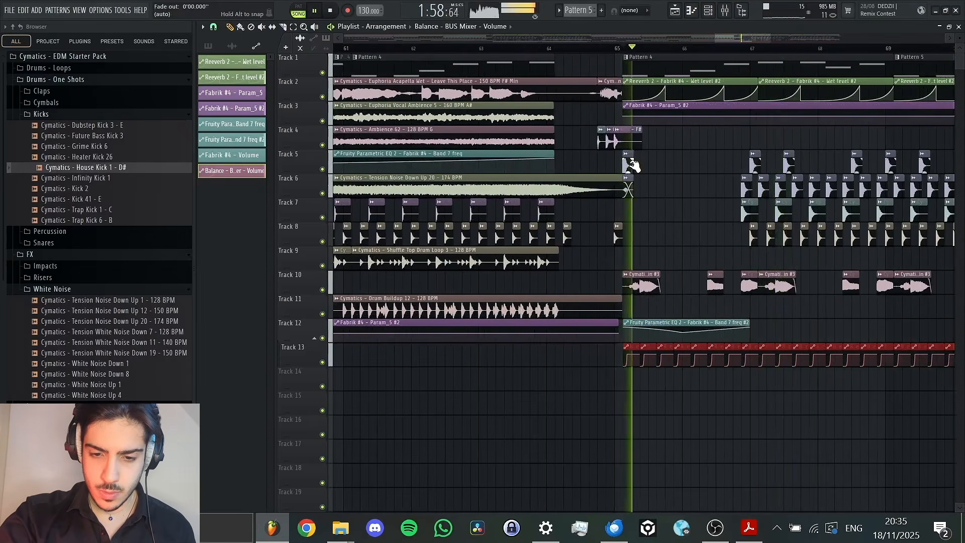
{"action": "key", "text": "space"}
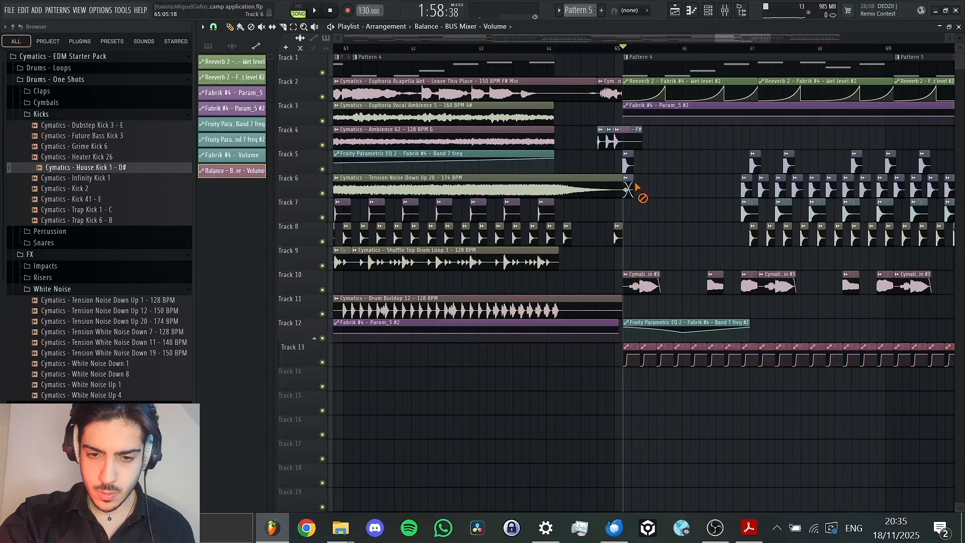
{"action": "key", "text": "space"}
{"action": "key", "text": "space"}
{"action": "left_click_drag", "start_coordinate": [651, 364], "coordinate": [734, 367]}
{"action": "key", "text": "space"}
{"action": "key", "text": "space"}
Return to the first drop, select Pattern 4, and clone its Fabrik #4 synth channel.
{"action": "mouse_move", "coordinate": [769, 36]}
{"action": "left_mouse_down"}
{"action": "mouse_move", "coordinate": [840, 37]}
{"action": "mouse_move", "coordinate": [760, 41]}
{"action": "left_mouse_up"}
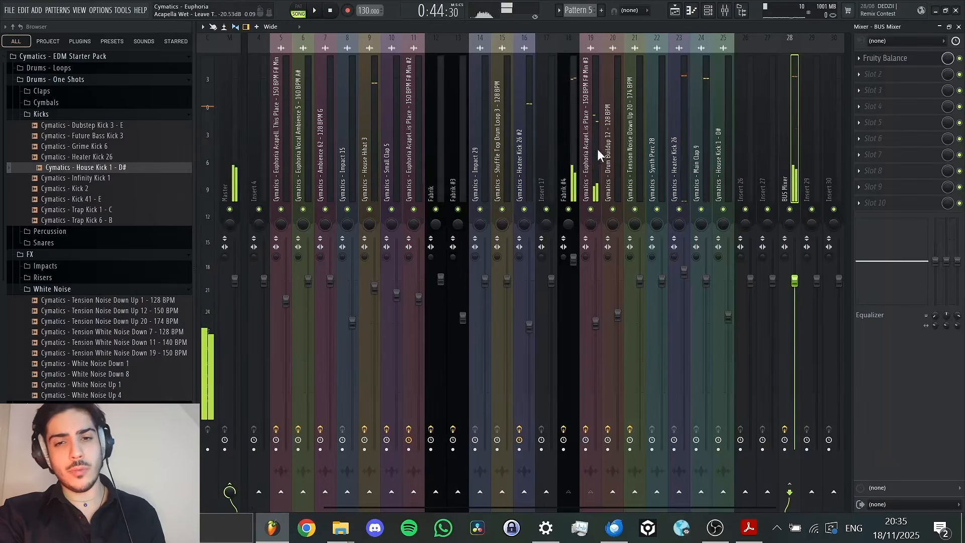
{"action": "left_click", "coordinate": [675, 12]}
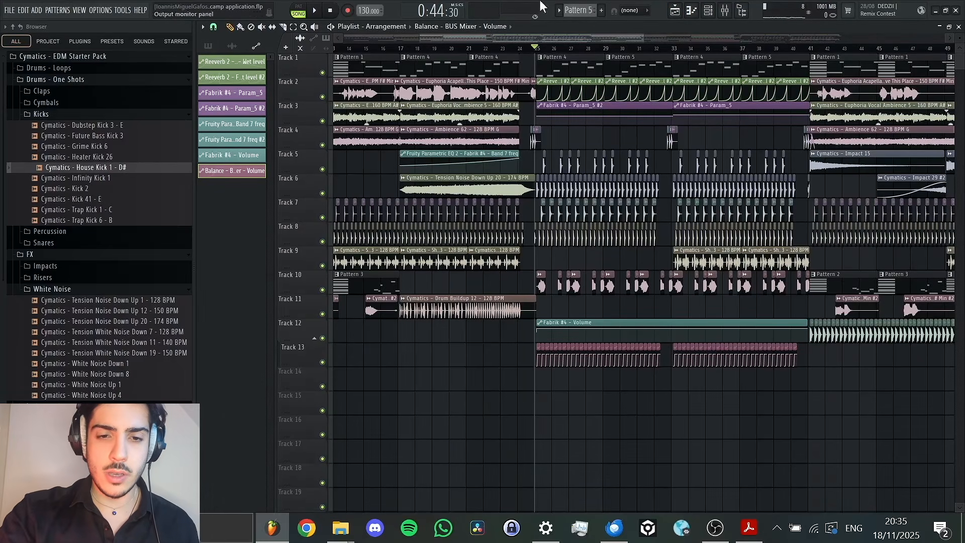
{"action": "left_click", "coordinate": [556, 69]}
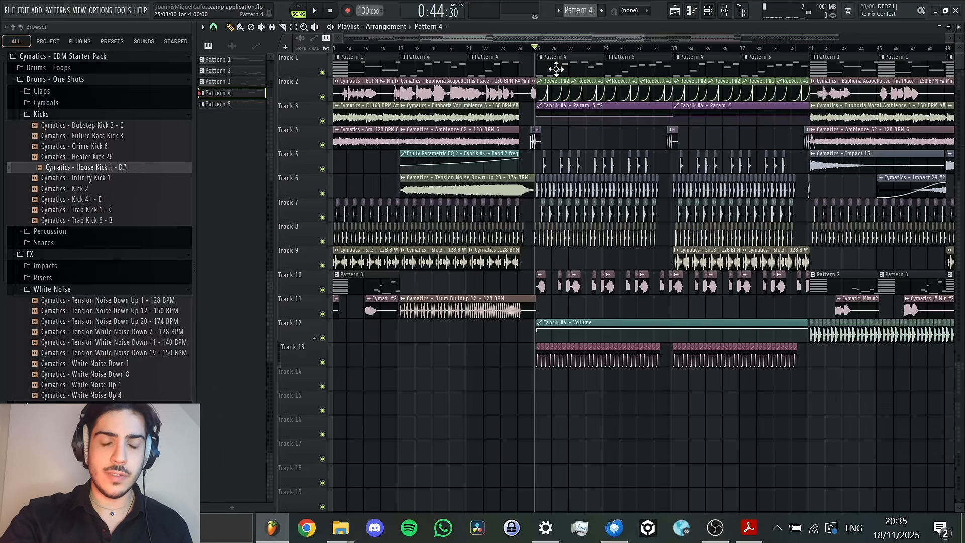
{"action": "left_click", "coordinate": [708, 10]}
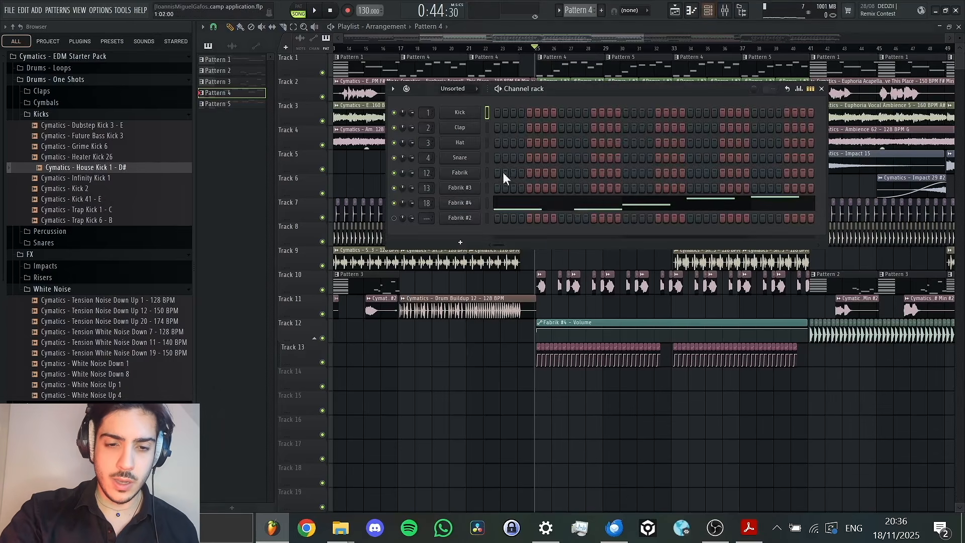
{"action": "left_click", "coordinate": [468, 217]}
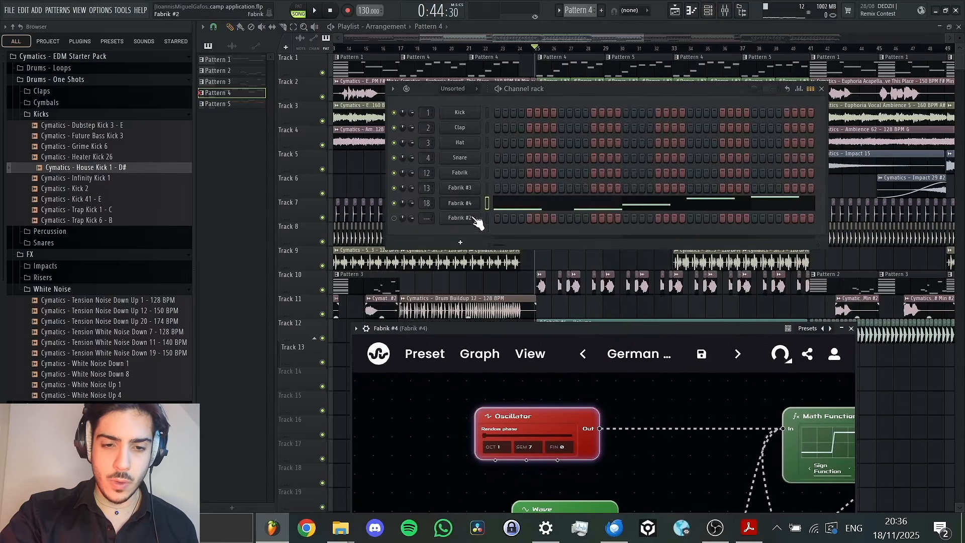
{"action": "right_click", "coordinate": [484, 201]}
{"action": "left_click", "coordinate": [521, 318]}
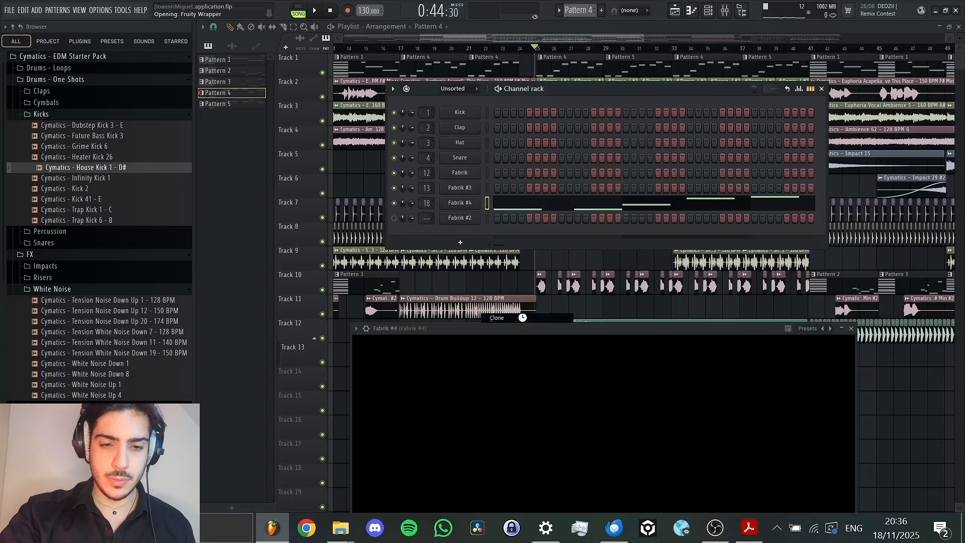
Open the cloned Fabrik #5 channel and route it to its own mixer track, insert 26.
{"action": "left_click", "coordinate": [467, 220]}
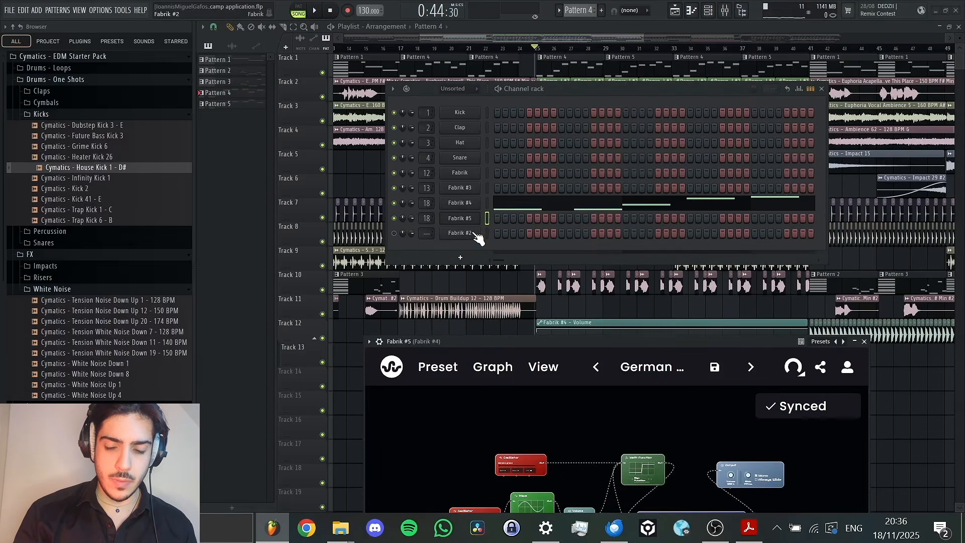
{"action": "key", "text": "F9"}
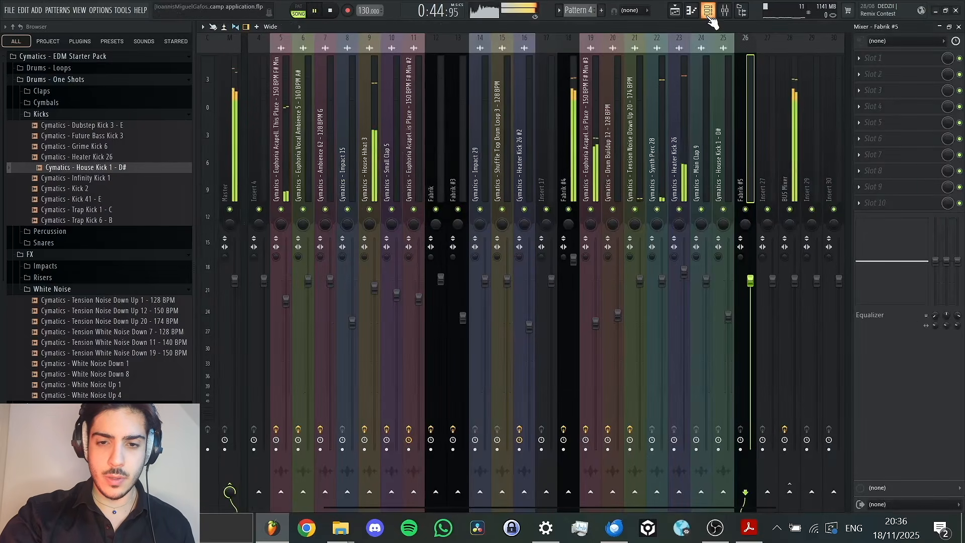
{"action": "left_click", "coordinate": [708, 11]}
Browse the Fabrik #5 presets and search for the default preset to start a new sound.
{"action": "left_click", "coordinate": [475, 221]}
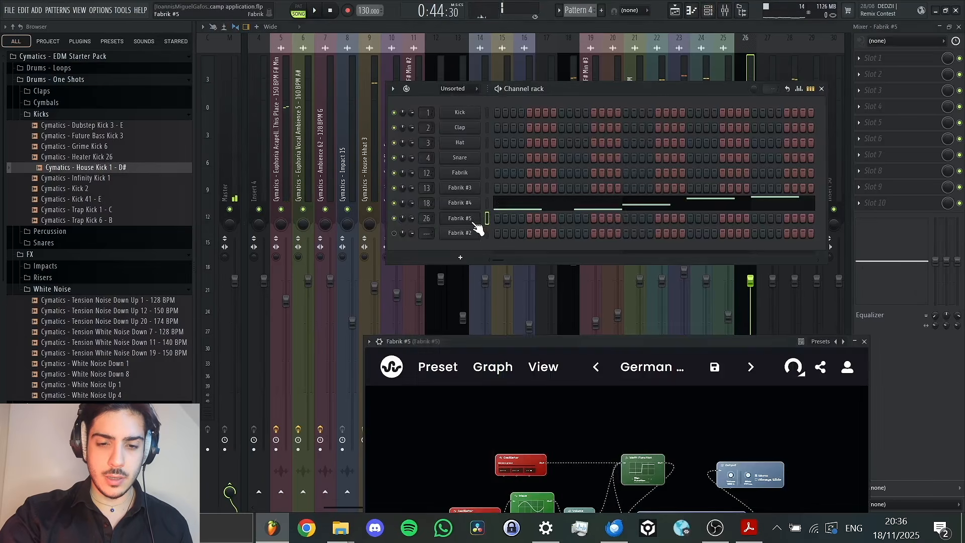
{"action": "left_click_drag", "start_coordinate": [542, 338], "coordinate": [506, 158]}
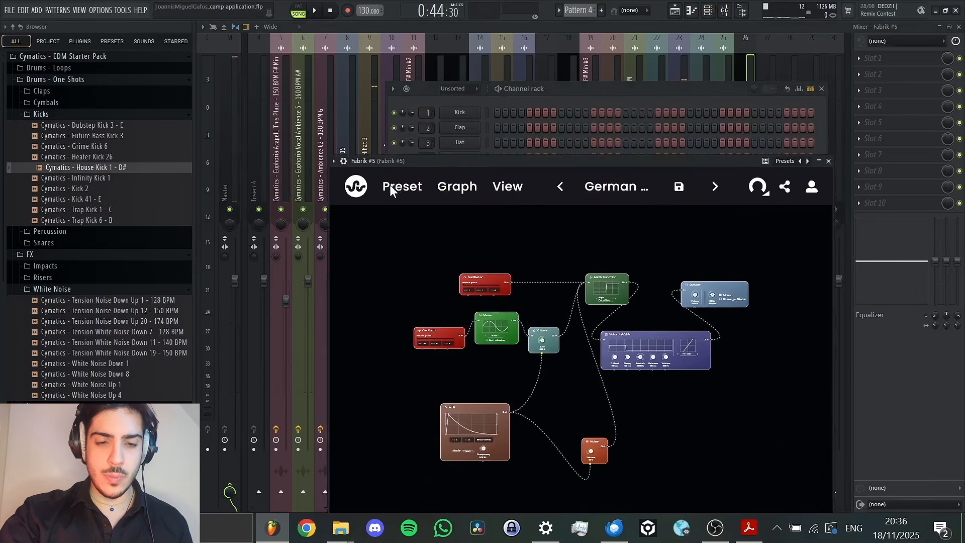
{"action": "left_click", "coordinate": [356, 187]}
{"action": "scroll", "coordinate": [431, 332], "scroll_direction": "down", "scroll_amount": 5}
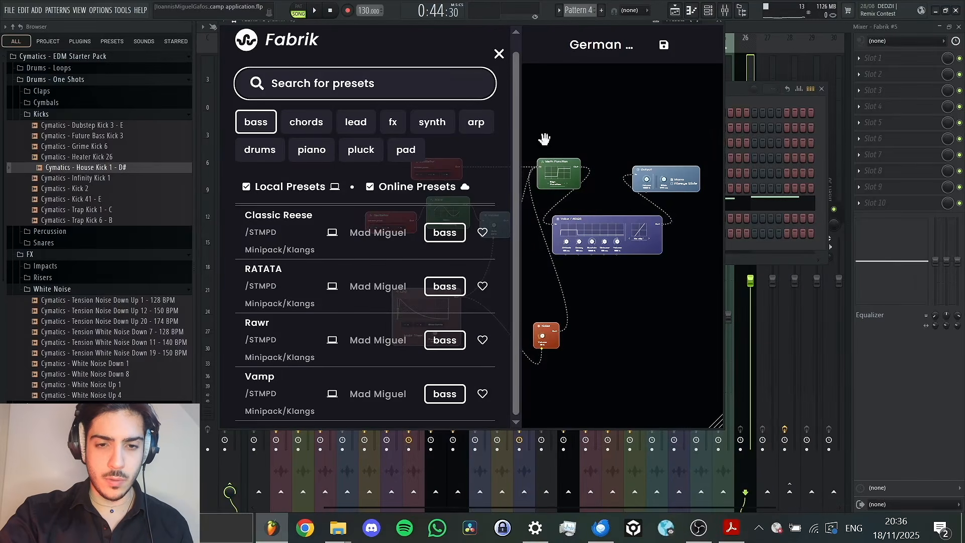
{"action": "type", "text": "def"}
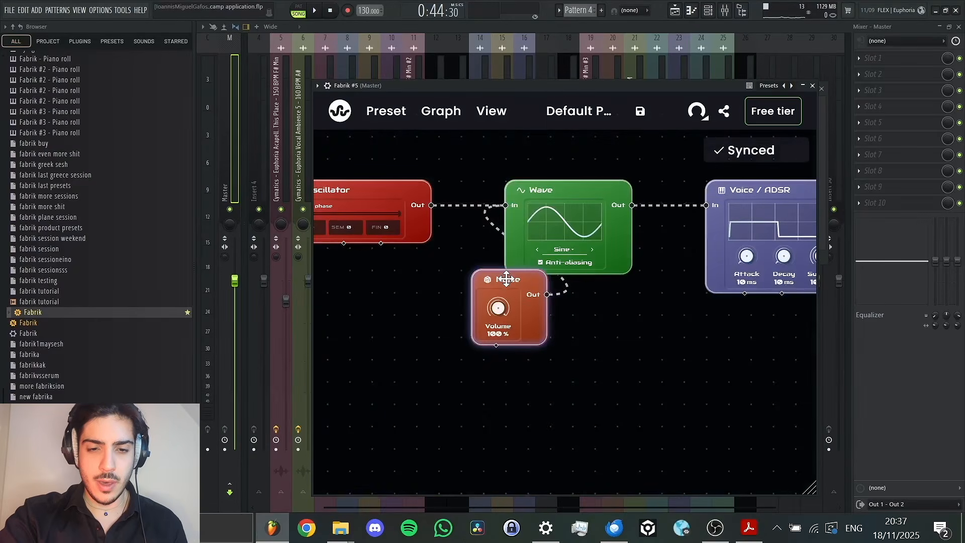
Move the Noise node clear of the Wave node in Fabrik #5 and set the noise volume to 24%.
{"action": "left_click_drag", "start_coordinate": [506, 280], "coordinate": [582, 348]}
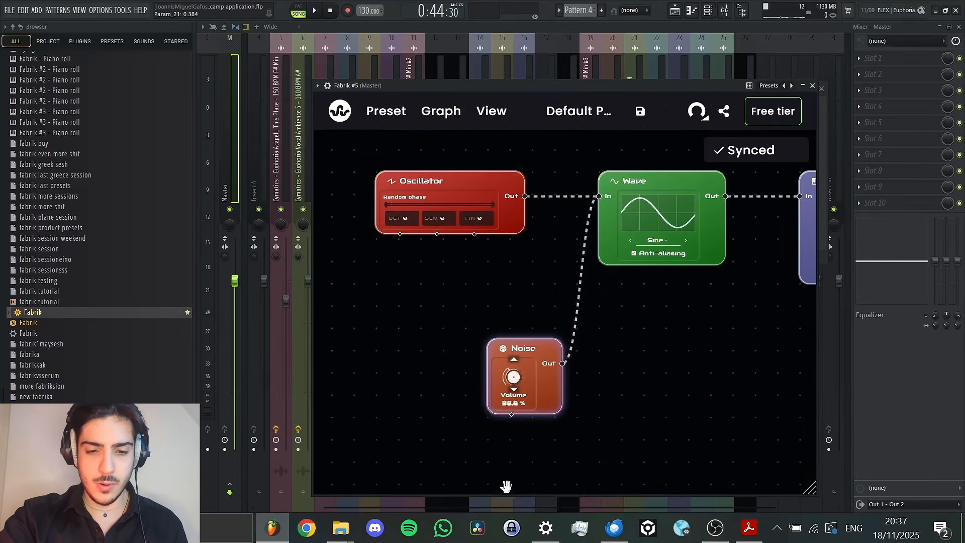
{"action": "left_click_drag", "start_coordinate": [513, 377], "coordinate": [502, 405]}
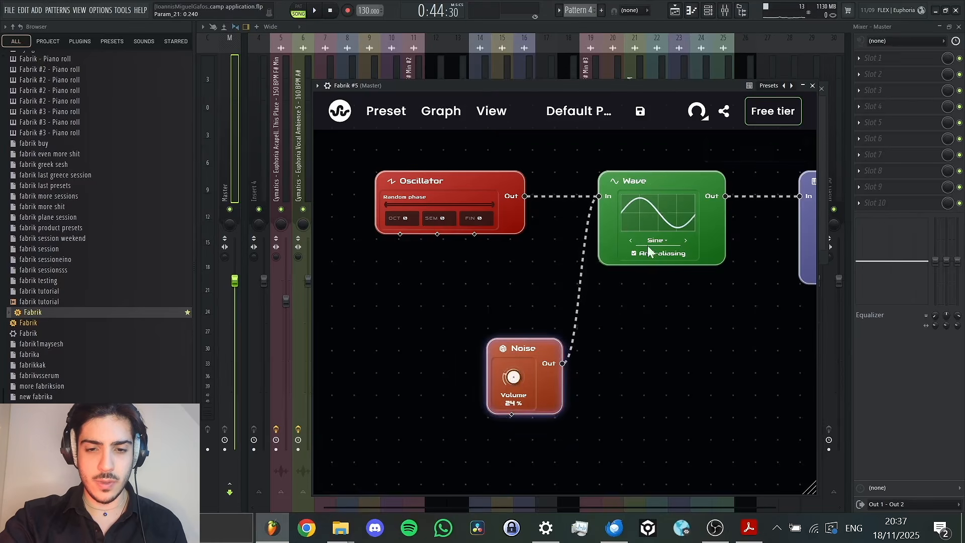
{"action": "left_click_drag", "start_coordinate": [642, 317], "coordinate": [595, 343]}
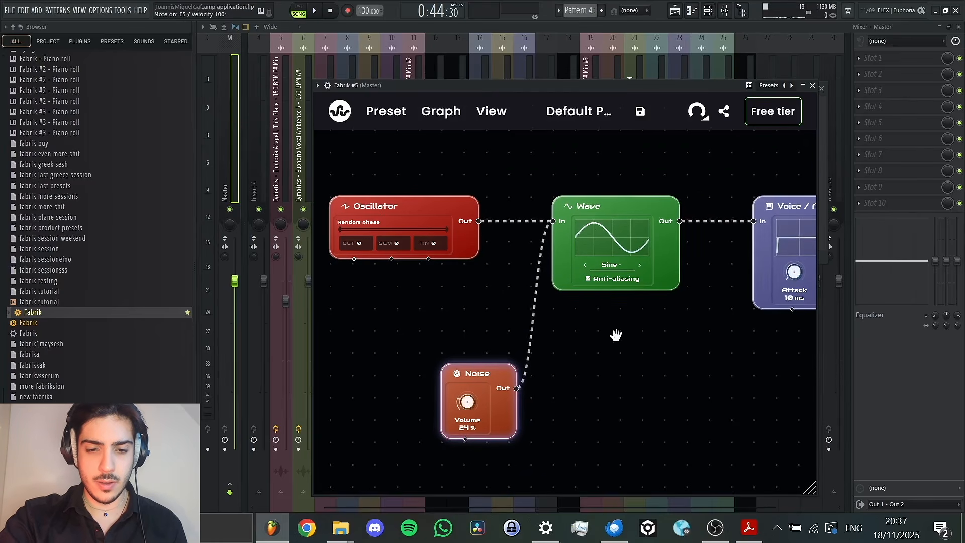
Lower the Noise node's volume to 14.8% and set the Oscillator's octave to -2 in Fabrik #5.
{"action": "left_click_drag", "start_coordinate": [467, 402], "coordinate": [466, 424]}
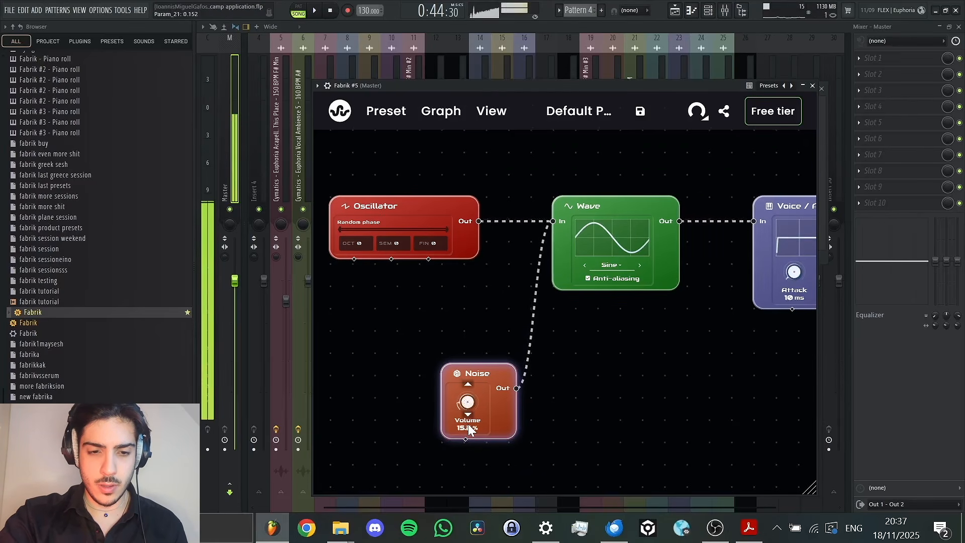
{"action": "left_click_drag", "start_coordinate": [364, 245], "coordinate": [355, 321]}
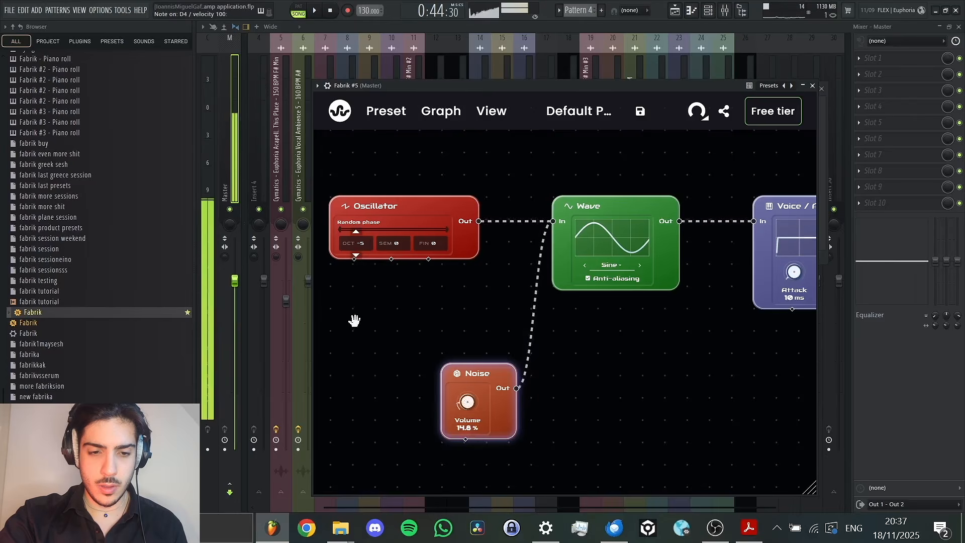
{"action": "left_click", "coordinate": [389, 272]}
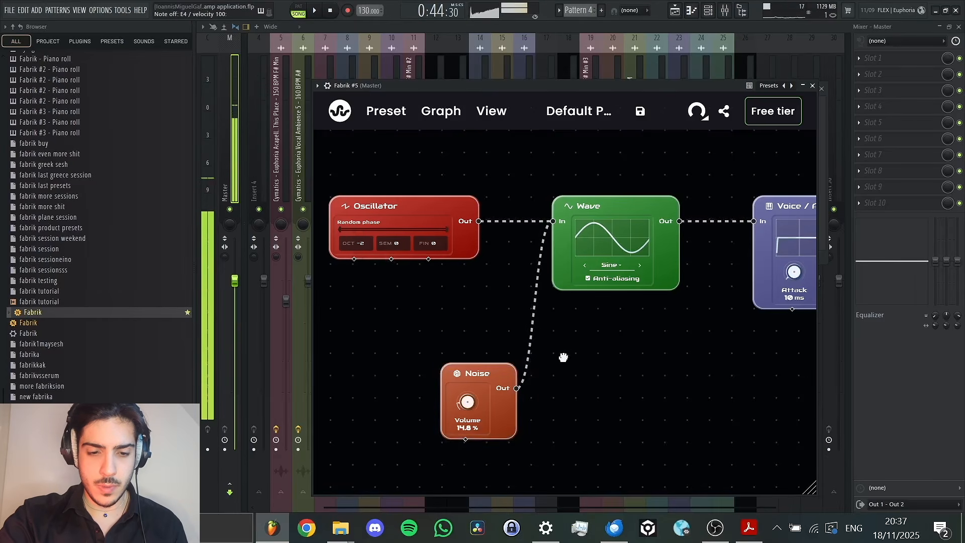
Insert a Distort / Clip node between Wave and Voice / ADSR, and move the Voice / ADSR node clear of it.
{"action": "left_click_drag", "start_coordinate": [564, 358], "coordinate": [494, 360]}
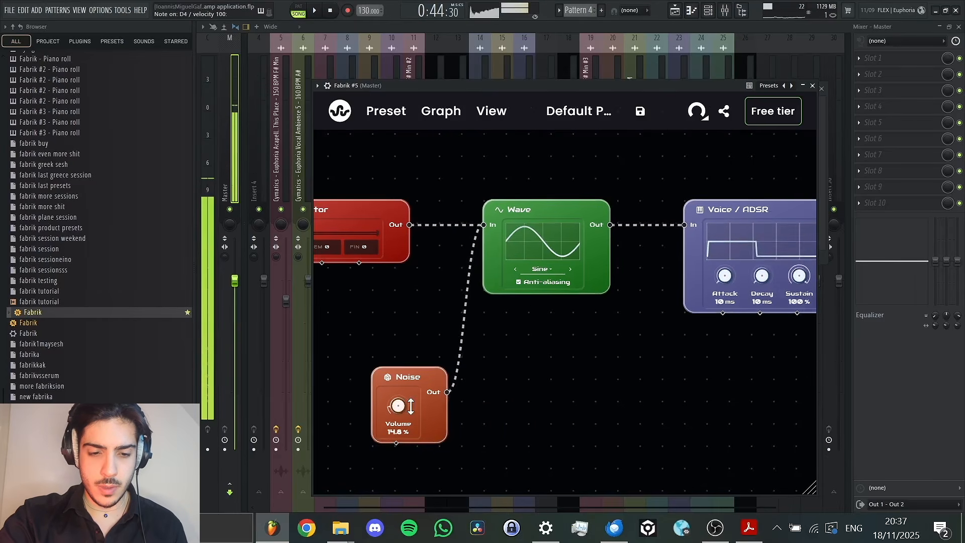
{"action": "right_click", "coordinate": [646, 233]}
{"action": "left_click", "coordinate": [672, 243]}
{"action": "type", "text": "d"}
{"action": "key", "text": "Return"}
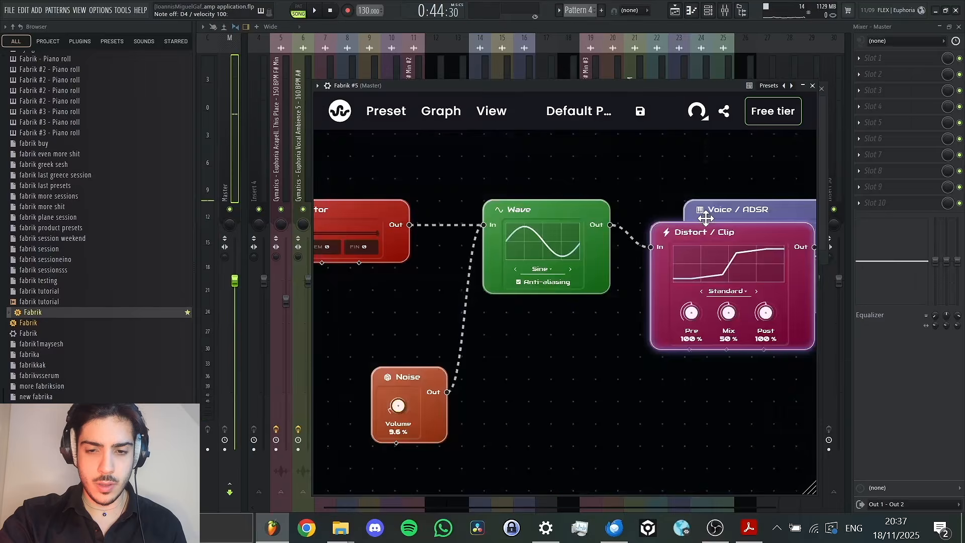
{"action": "left_click_drag", "start_coordinate": [706, 218], "coordinate": [731, 125]}
Set the Distort / Clip node's mix to 36.4%.
{"action": "left_click_drag", "start_coordinate": [624, 179], "coordinate": [539, 189]}
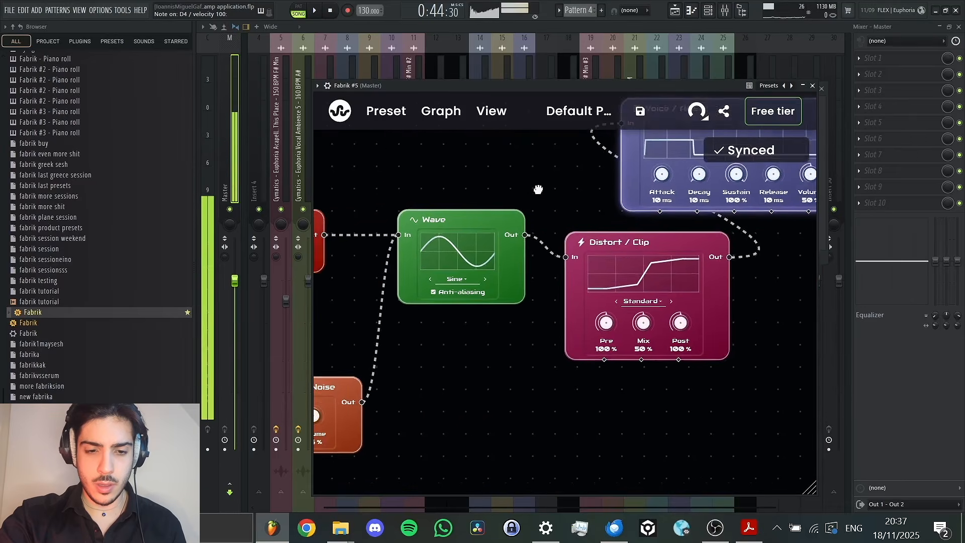
{"action": "left_click_drag", "start_coordinate": [473, 378], "coordinate": [606, 327]}
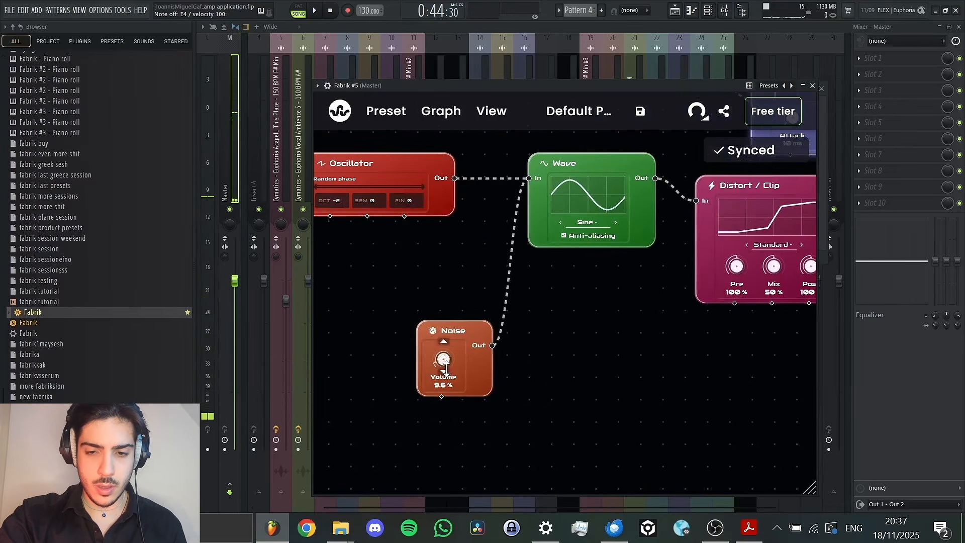
{"action": "left_click_drag", "start_coordinate": [705, 271], "coordinate": [702, 307]}
Insert a Filter node between Voice / ADSR and Output, and place it below both nodes.
{"action": "left_click_drag", "start_coordinate": [750, 341], "coordinate": [528, 420]}
{"action": "right_click", "coordinate": [669, 248]}
{"action": "left_click", "coordinate": [714, 259]}
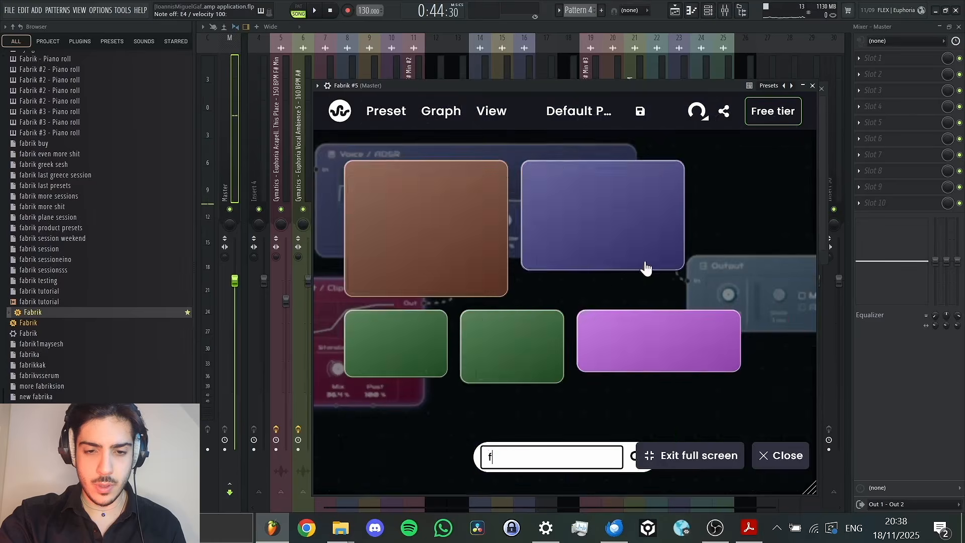
{"action": "left_click", "coordinate": [645, 263]}
{"action": "left_click_drag", "start_coordinate": [752, 264], "coordinate": [607, 428]}
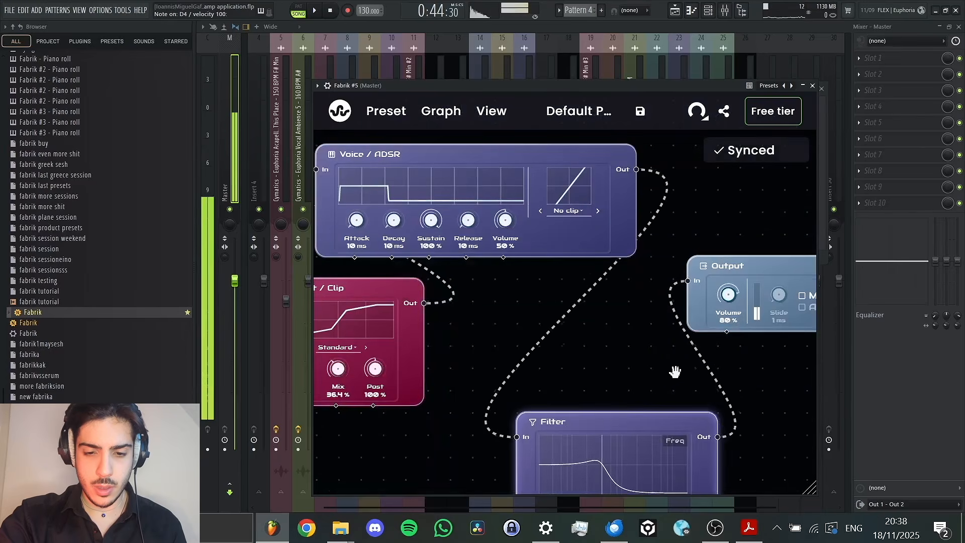
Lower the Noise module's volume to 4.4 % in the Fabrik #5 synth graph.
{"action": "scroll", "coordinate": [625, 366], "scroll_direction": "down", "scroll_amount": 3}
{"action": "left_click_drag", "start_coordinate": [631, 392], "coordinate": [646, 448]}
{"action": "scroll", "coordinate": [427, 357], "scroll_direction": "left", "scroll_amount": 7}
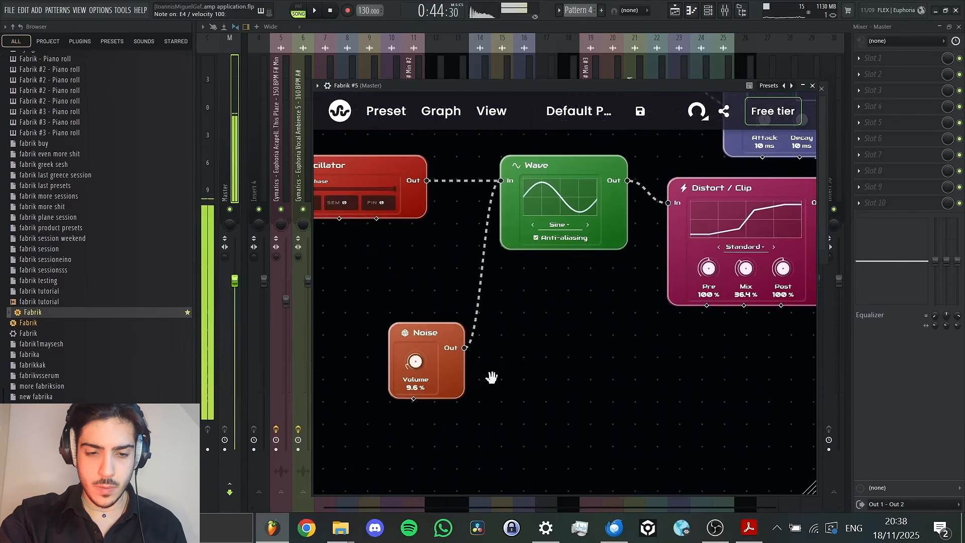
{"action": "scroll", "coordinate": [415, 378], "scroll_direction": "down", "scroll_amount": 1}
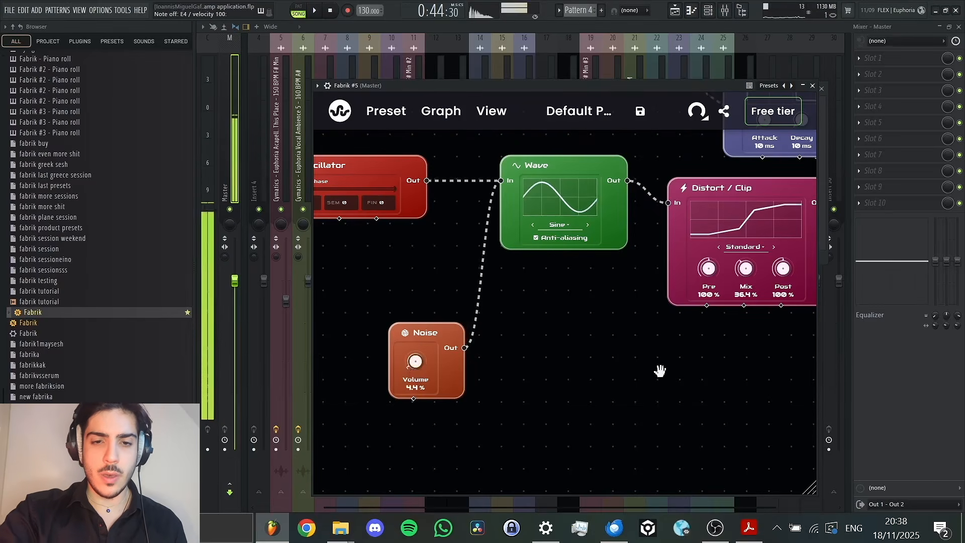
{"action": "scroll", "coordinate": [660, 371], "scroll_direction": "down", "scroll_amount": 5}
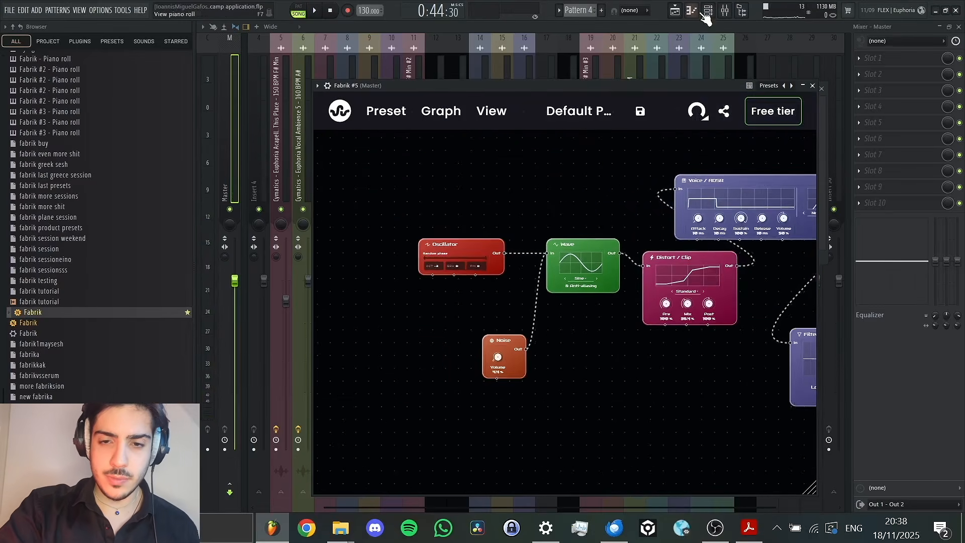
Copy the Fabrik #4 notes into the Fabrik #5 channel of Pattern 4 and play the result.
{"action": "left_click", "coordinate": [710, 13]}
{"action": "right_click", "coordinate": [478, 205]}
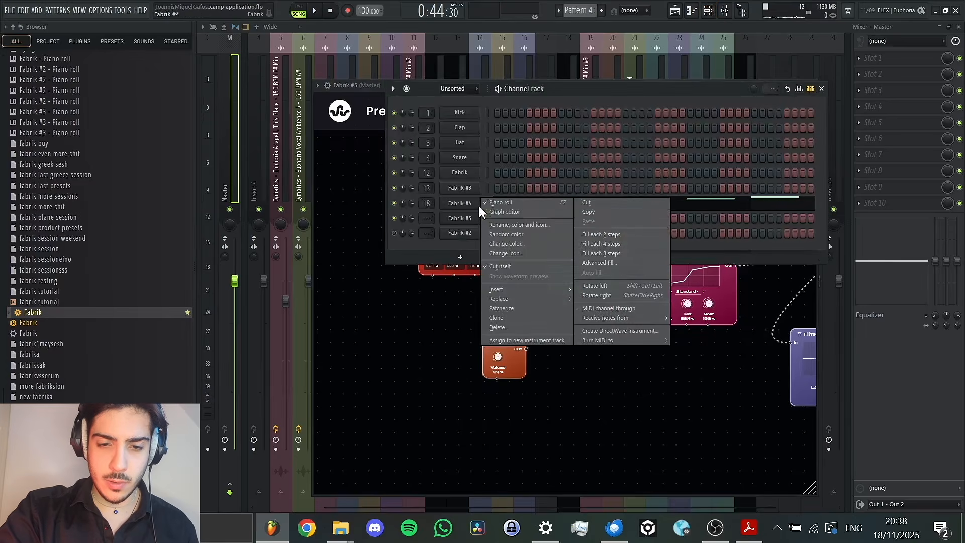
{"action": "left_click", "coordinate": [588, 211]}
{"action": "right_click", "coordinate": [482, 218]}
{"action": "left_click", "coordinate": [603, 237]}
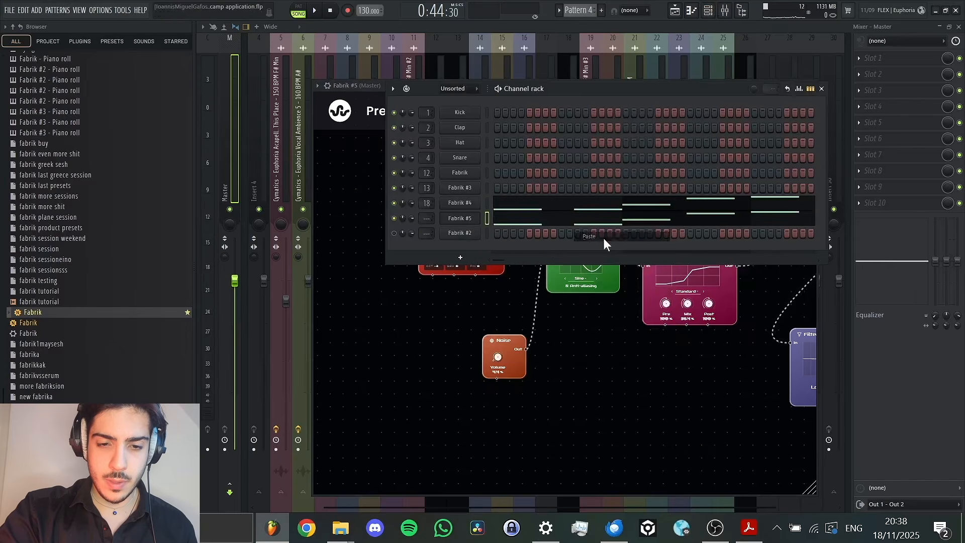
{"action": "key", "text": "space"}
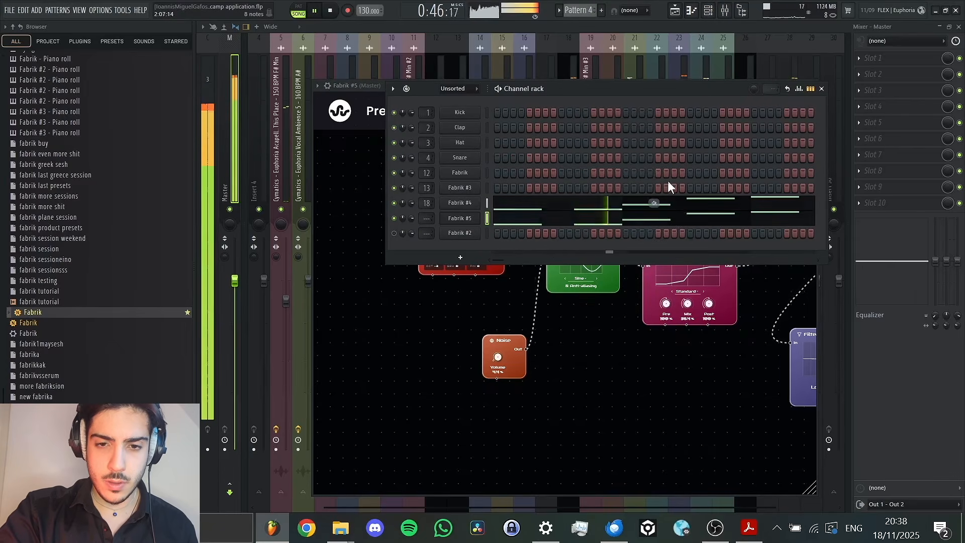
Stop playback and assign the Fabrik #5 channel to mixer track 27.
{"action": "left_click", "coordinate": [636, 38]}
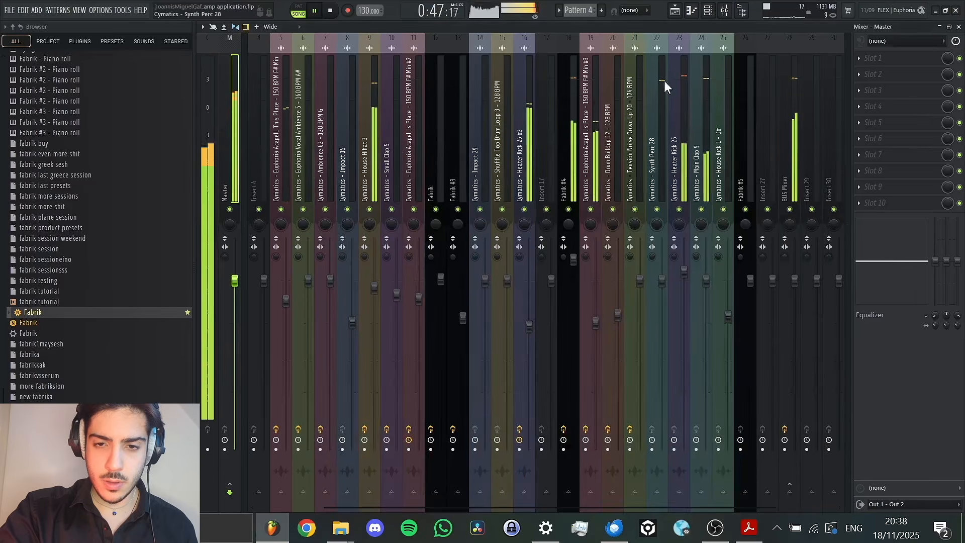
{"action": "left_click", "coordinate": [709, 14]}
{"action": "key", "text": "space"}
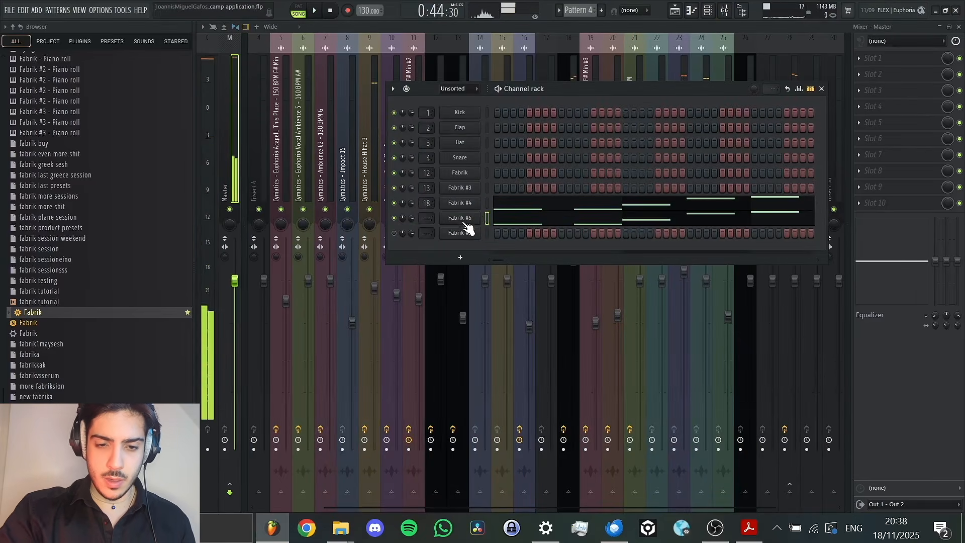
{"action": "left_click", "coordinate": [464, 223]}
{"action": "key", "text": "ctrl+l"}
{"action": "scroll", "coordinate": [654, 176], "scroll_direction": "down", "scroll_amount": 3}
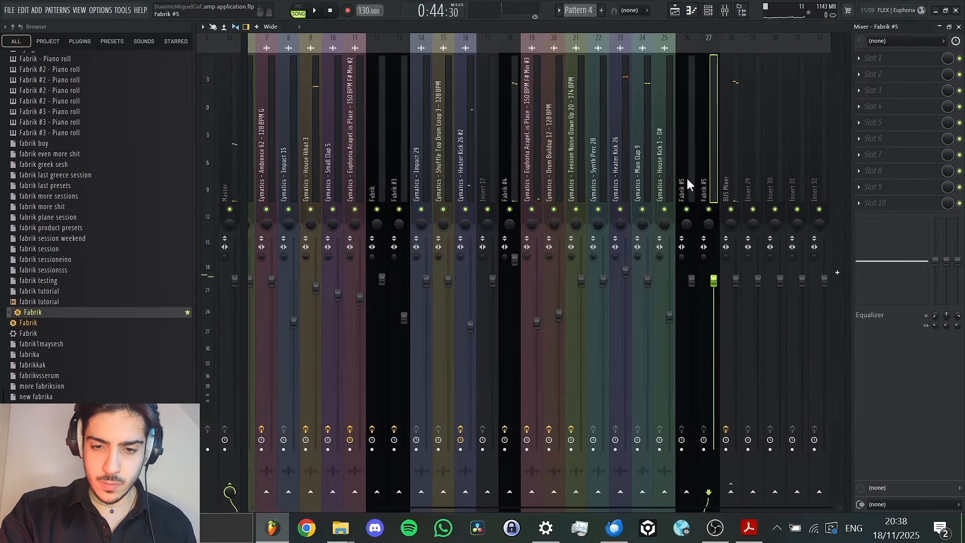
Route the Fabrik #5 mixer track only to BUS Mixer and raise its volume slightly during playback.
{"action": "key", "text": "space"}
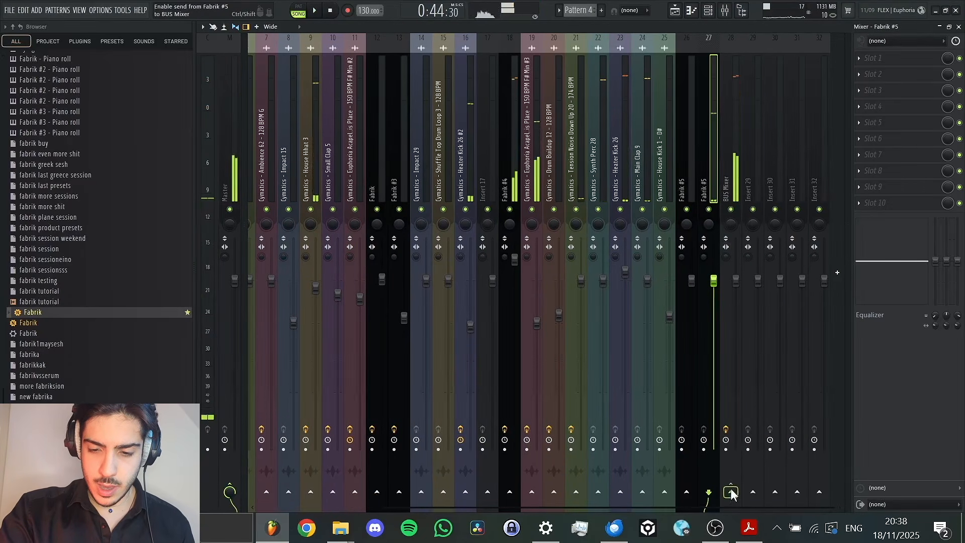
{"action": "right_click", "coordinate": [731, 491]}
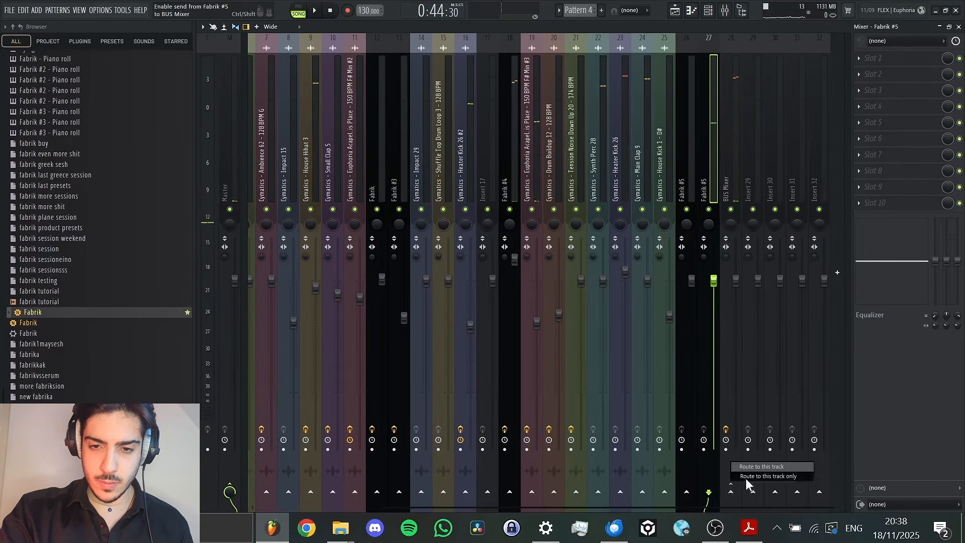
{"action": "left_click", "coordinate": [746, 478]}
{"action": "key", "text": "space"}
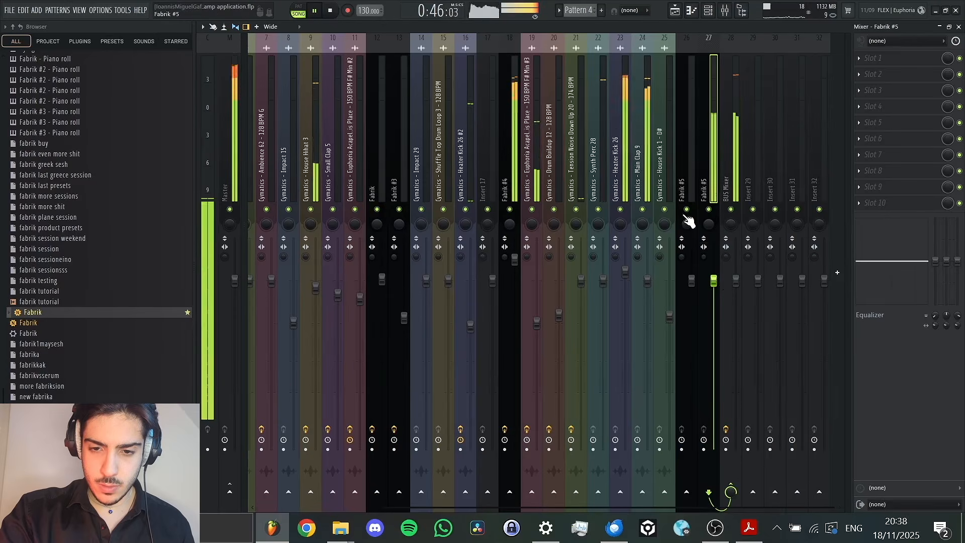
{"action": "mouse_move", "coordinate": [714, 282]}
{"action": "left_mouse_down"}
{"action": "mouse_move", "coordinate": [718, 265]}
{"action": "mouse_move", "coordinate": [713, 276]}
{"action": "left_mouse_up"}
Move the high-pass band of Fruity Parametric EQ 2 on the Fabrik #4 mixer track up to about 248 Hz.
{"action": "left_click", "coordinate": [517, 156]}
{"action": "key", "text": "space"}
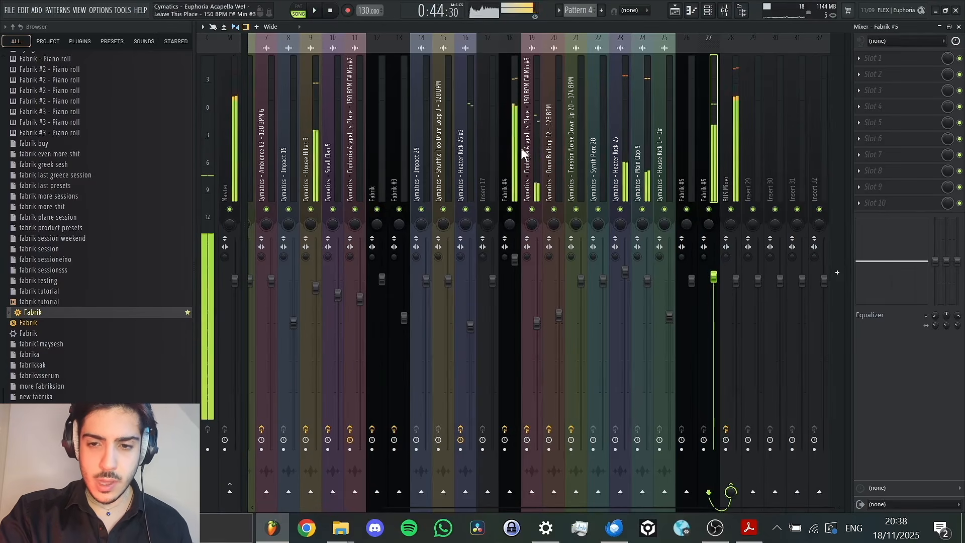
{"action": "left_click", "coordinate": [917, 77]}
{"action": "left_click", "coordinate": [907, 108]}
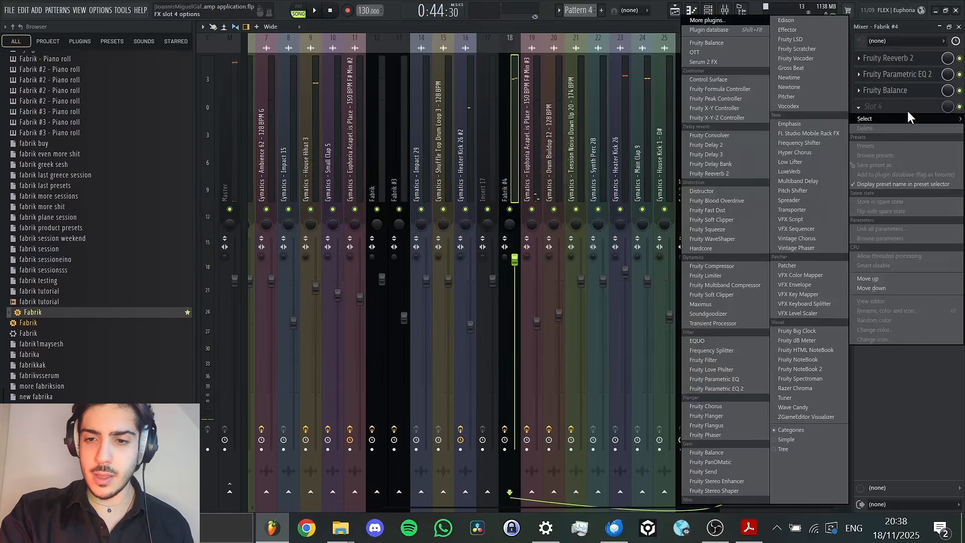
{"action": "left_click", "coordinate": [915, 74]}
{"action": "left_click", "coordinate": [907, 79]}
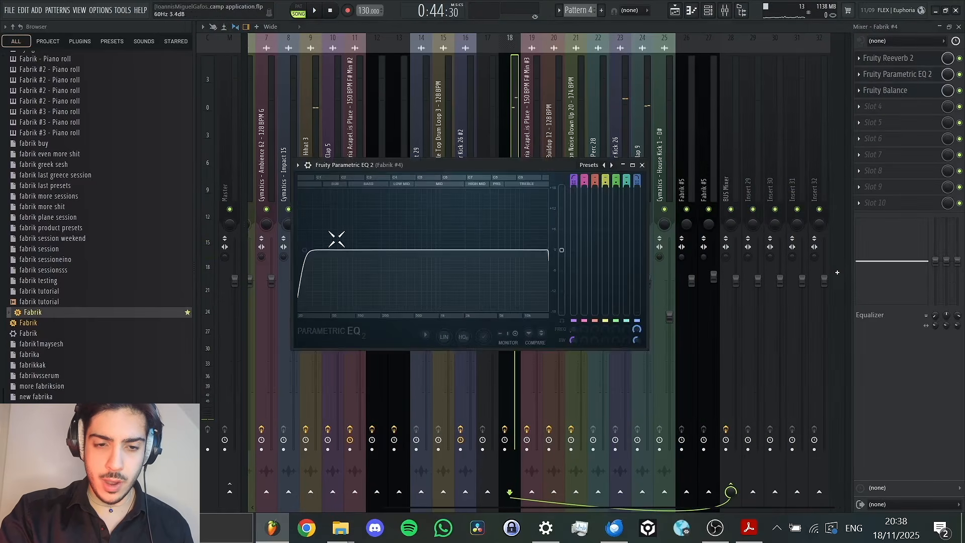
{"action": "left_click_drag", "start_coordinate": [321, 251], "coordinate": [394, 257]}
{"action": "key", "text": "space"}
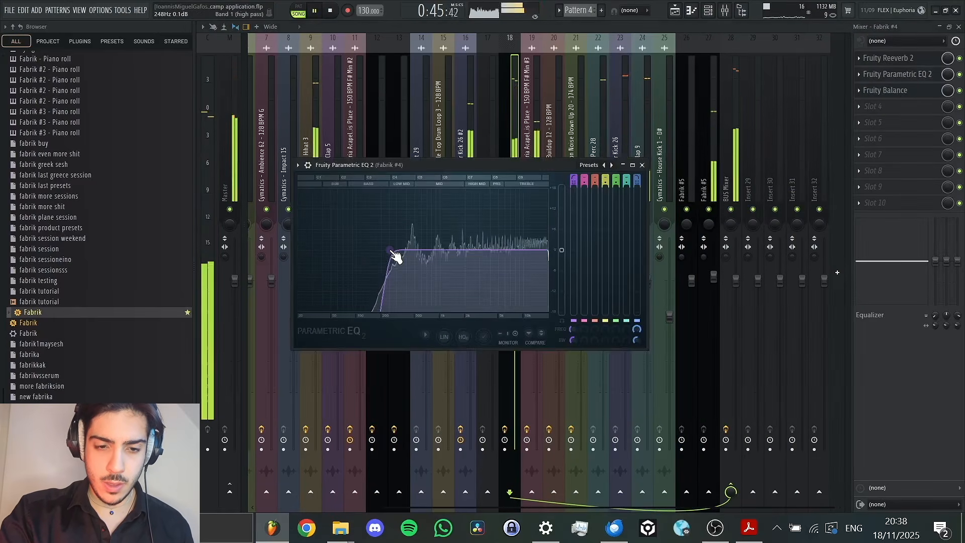
Narrow the stereo separation of the Fabrik #5 track 27 in the mixer, then stop playback.
{"action": "left_click", "coordinate": [713, 231]}
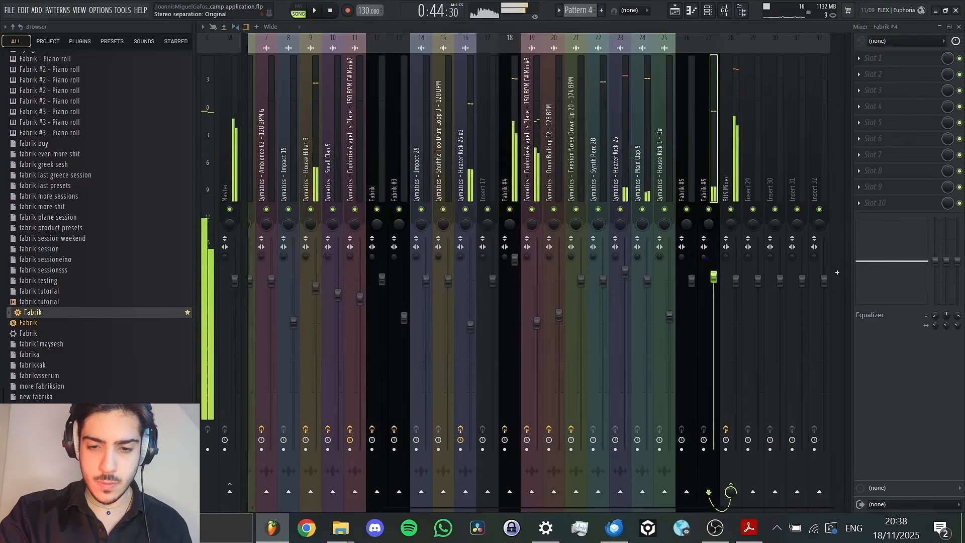
{"action": "key", "text": "space"}
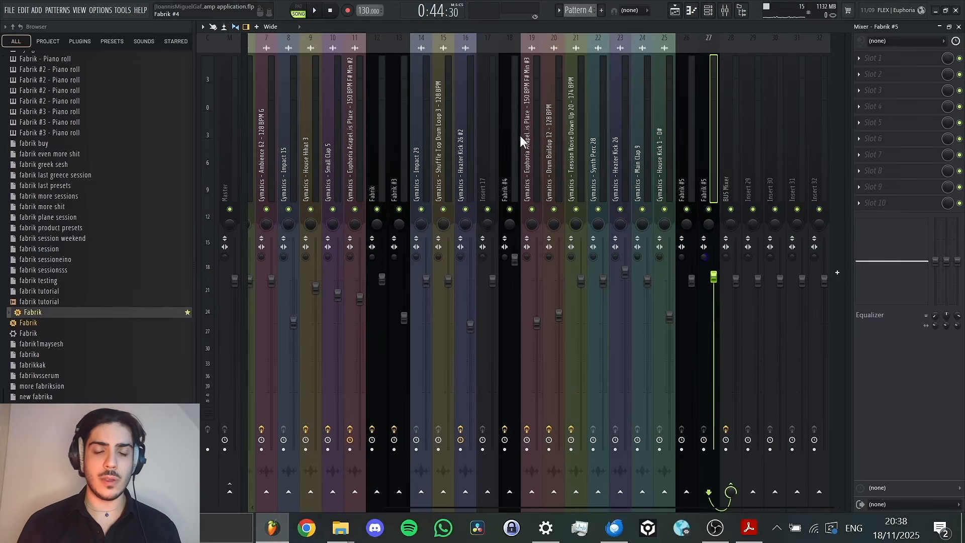
Open Pattern 5 from the playlist and copy its Fabrik #4 notes into the Fabrik #5 channel.
{"action": "left_click", "coordinate": [674, 10]}
{"action": "key", "text": "space"}
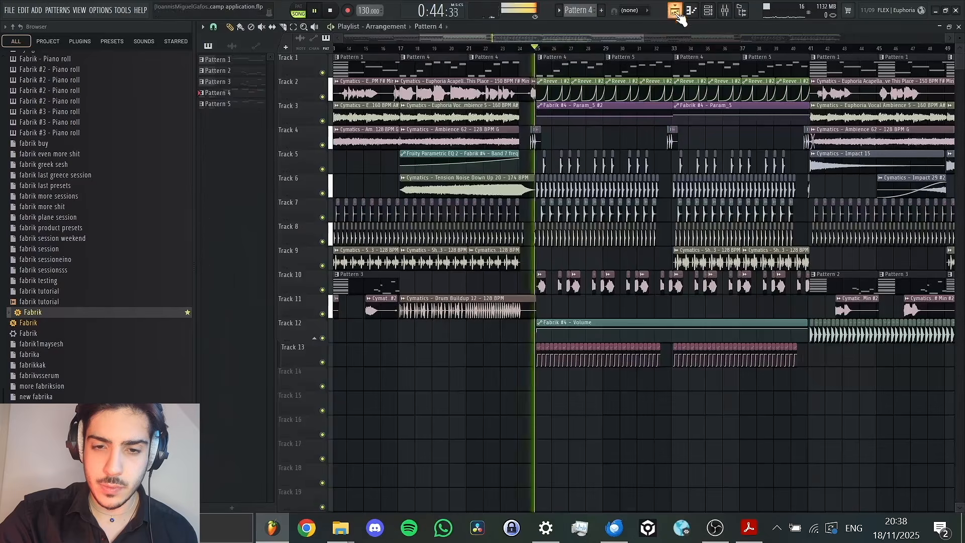
{"action": "left_click_drag", "start_coordinate": [596, 35], "coordinate": [689, 38]}
{"action": "left_click", "coordinate": [652, 38]}
{"action": "left_click_drag", "start_coordinate": [626, 35], "coordinate": [585, 37]}
{"action": "key", "text": "space"}
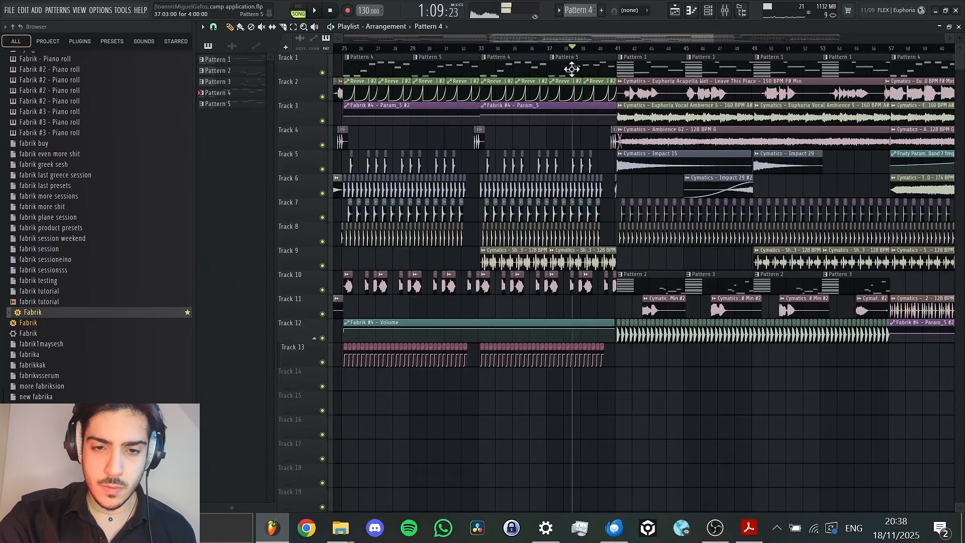
{"action": "double_click", "coordinate": [577, 71]}
{"action": "left_click", "coordinate": [709, 10]}
{"action": "right_click", "coordinate": [471, 203]}
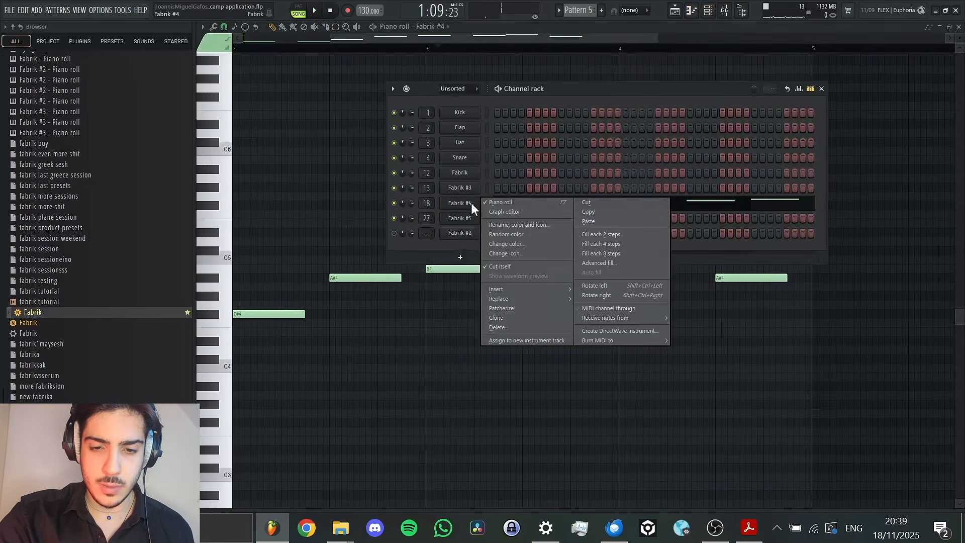
{"action": "left_click", "coordinate": [585, 211]}
{"action": "right_click", "coordinate": [466, 216]}
{"action": "left_click", "coordinate": [583, 232]}
{"action": "key", "text": "space"}
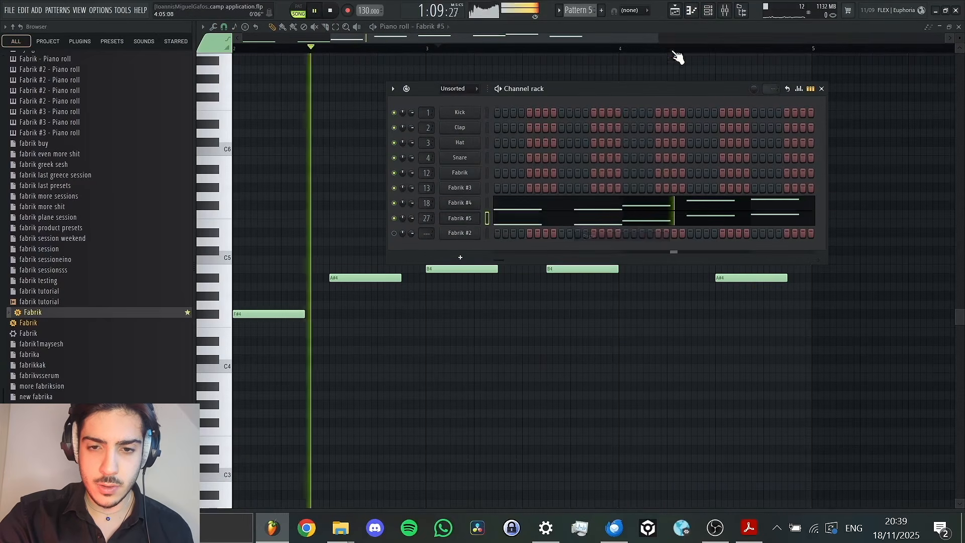
Check the final drop of the arrangement in the playlist and the levels in the mixer.
{"action": "left_click", "coordinate": [675, 11]}
{"action": "left_click_drag", "start_coordinate": [651, 39], "coordinate": [793, 29]}
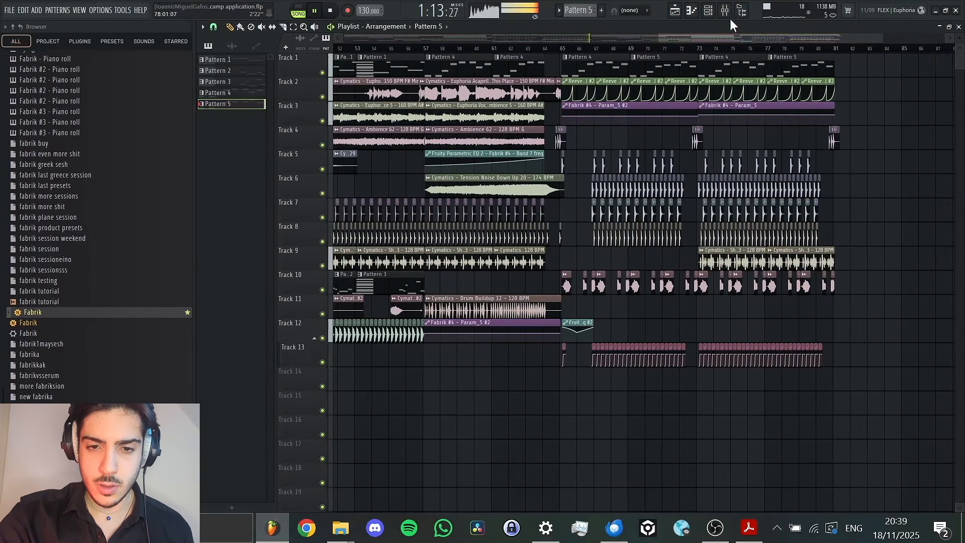
{"action": "key", "text": "space"}
{"action": "key", "text": "F9"}
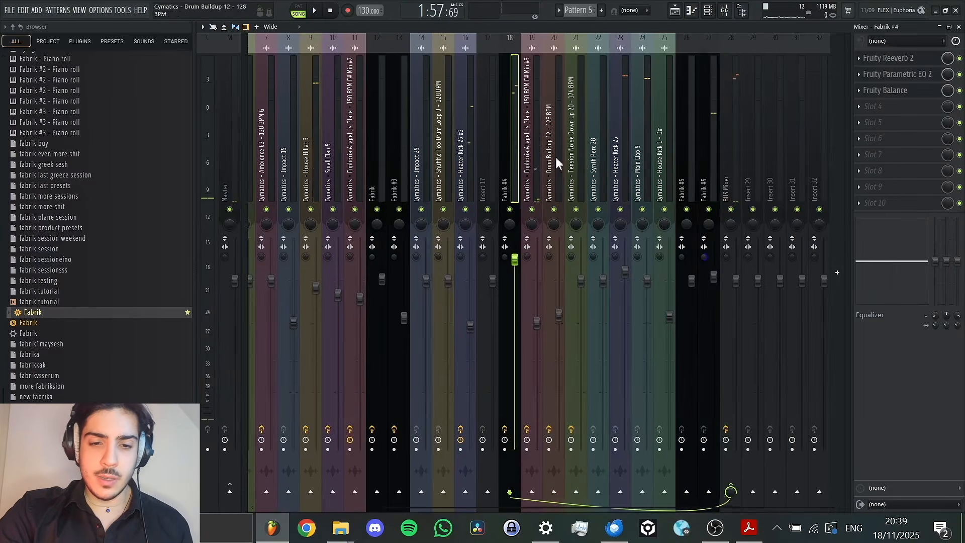
{"action": "left_click", "coordinate": [676, 13]}
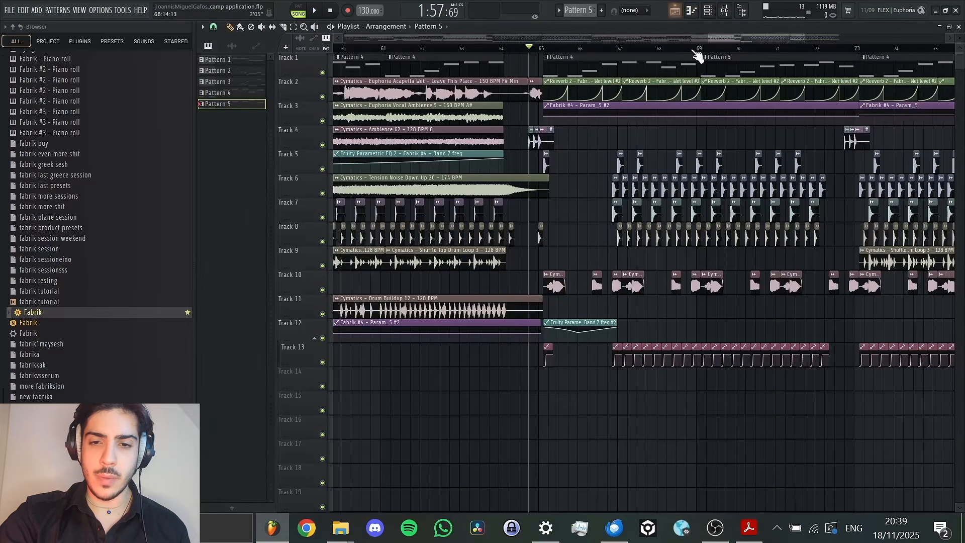
Solo the Ambience 62 mixer track over the song's intro, widen its stereo separation and lower its volume slightly.
{"action": "left_click_drag", "start_coordinate": [691, 39], "coordinate": [268, 49]}
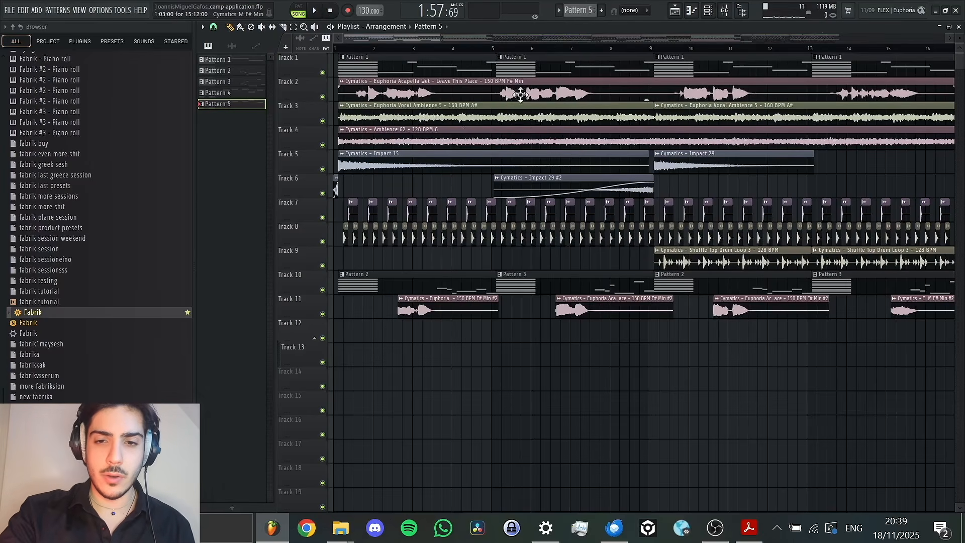
{"action": "left_click", "coordinate": [726, 11]}
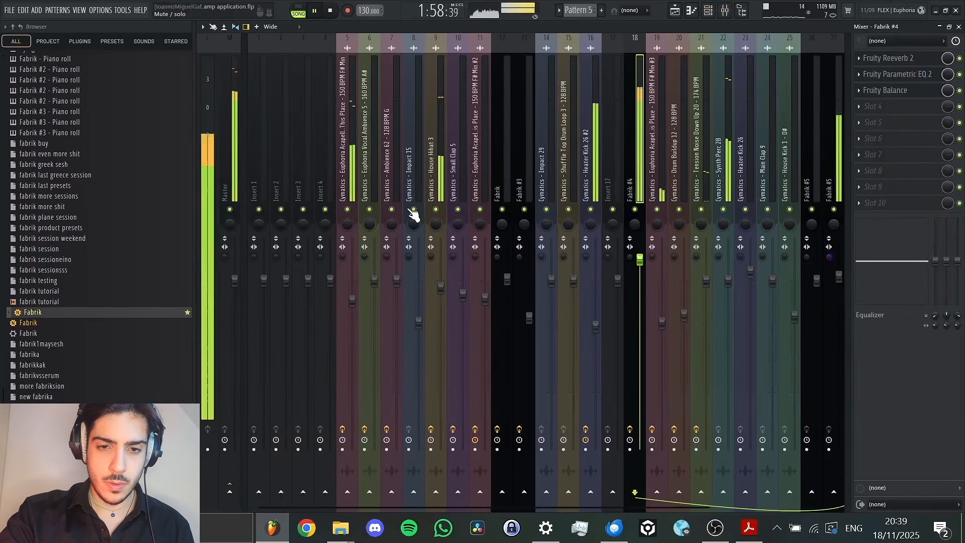
{"action": "left_click", "coordinate": [676, 11]}
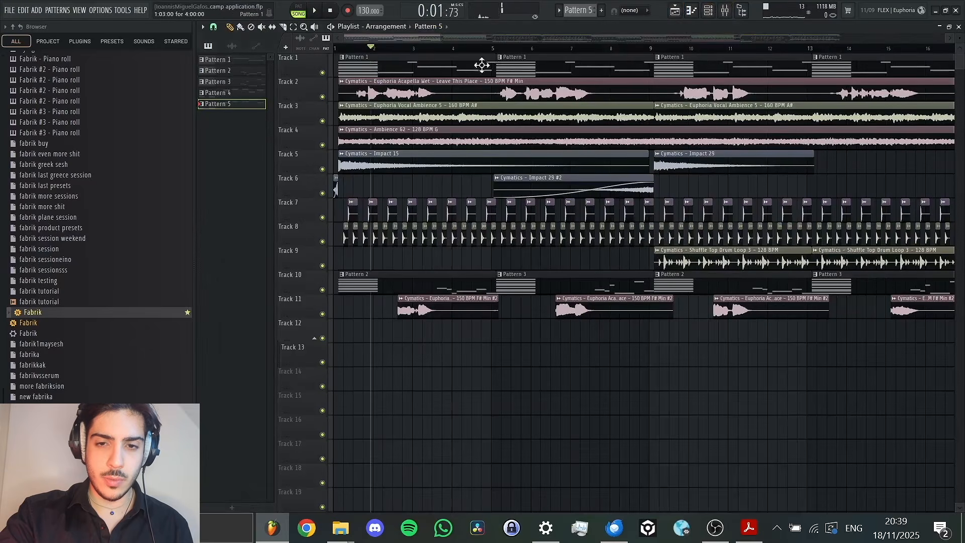
{"action": "left_click", "coordinate": [724, 12]}
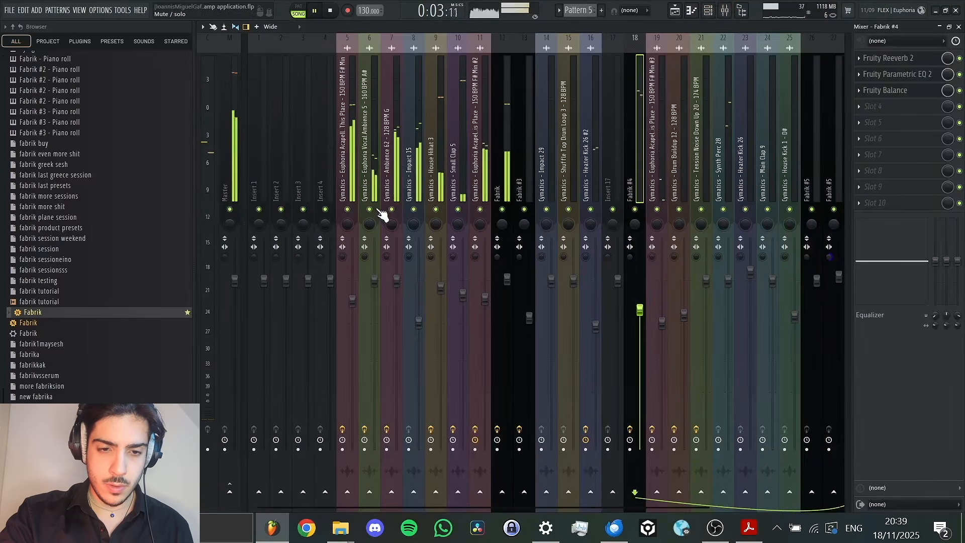
{"action": "key", "text": "space"}
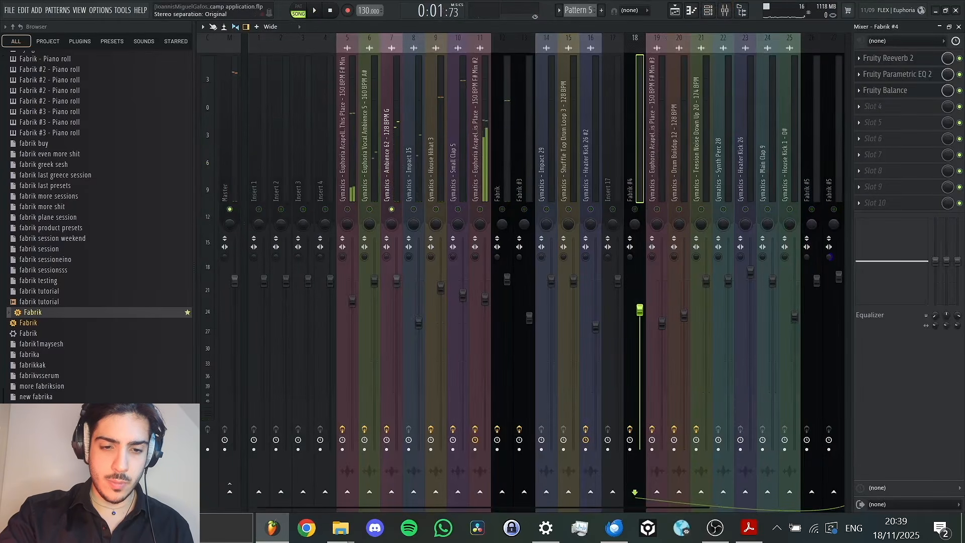
{"action": "left_click", "coordinate": [389, 258]}
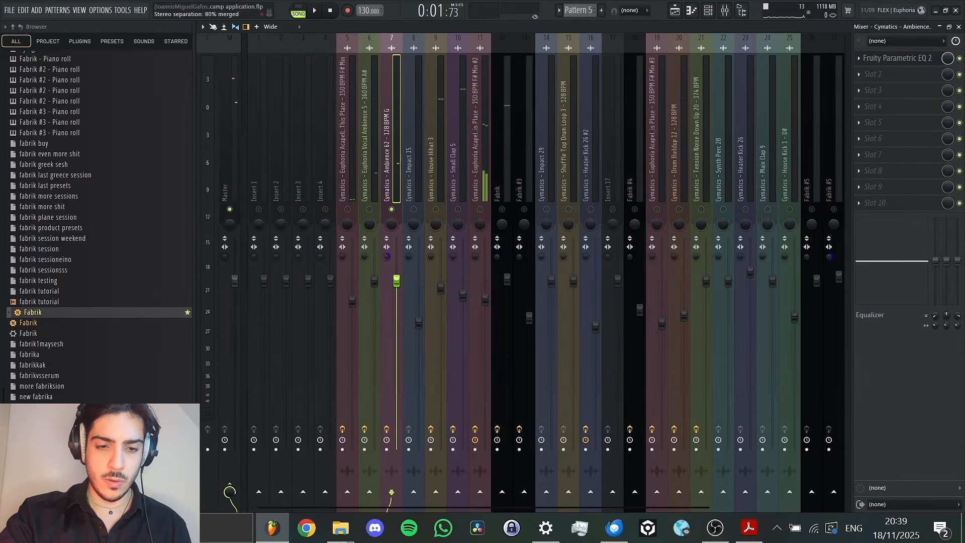
{"action": "key", "text": "space"}
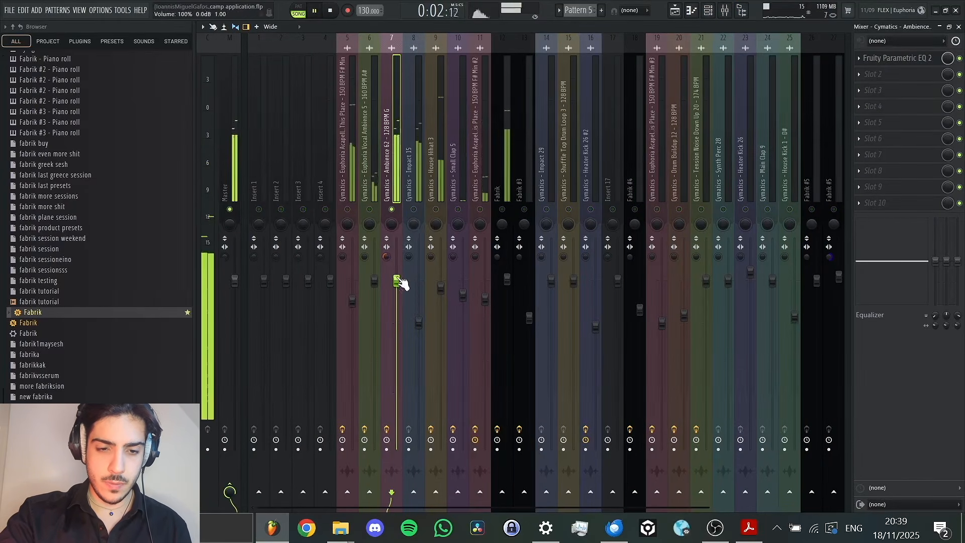
{"action": "left_click_drag", "start_coordinate": [397, 280], "coordinate": [396, 295]}
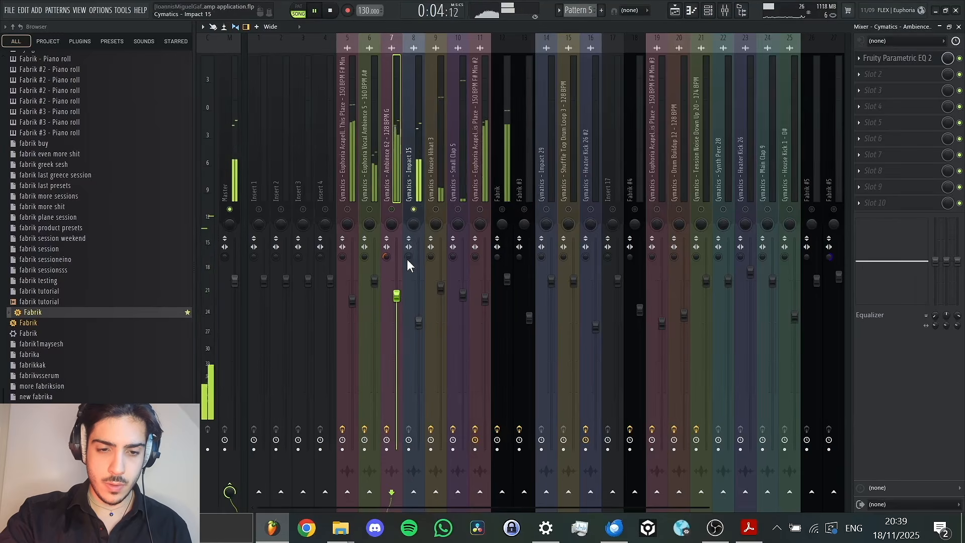
Try a wider stereo separation on the soloed Impact 15 track, and widen that of Euphoria Vocal Ambience 5.
{"action": "left_click_drag", "start_coordinate": [409, 257], "coordinate": [408, 271]}
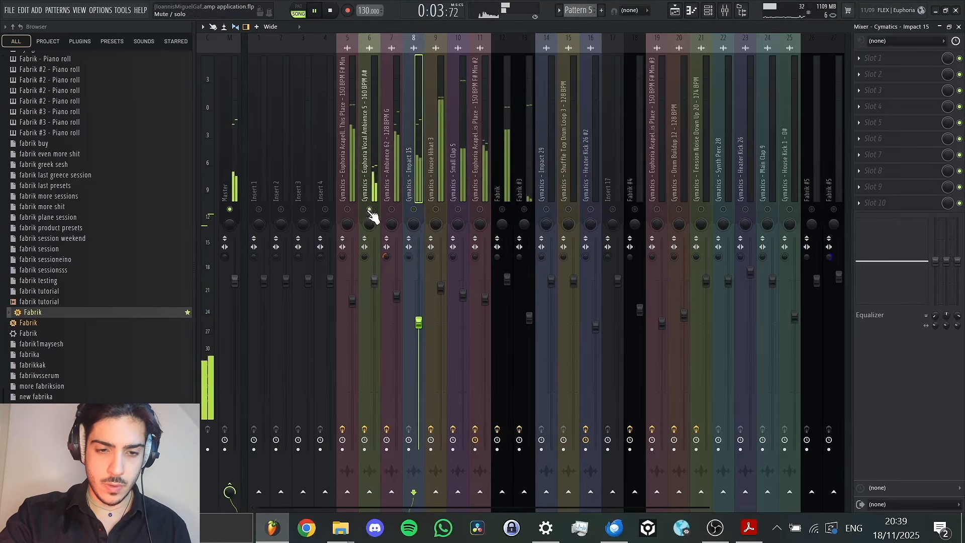
{"action": "left_click_drag", "start_coordinate": [364, 257], "coordinate": [364, 279]}
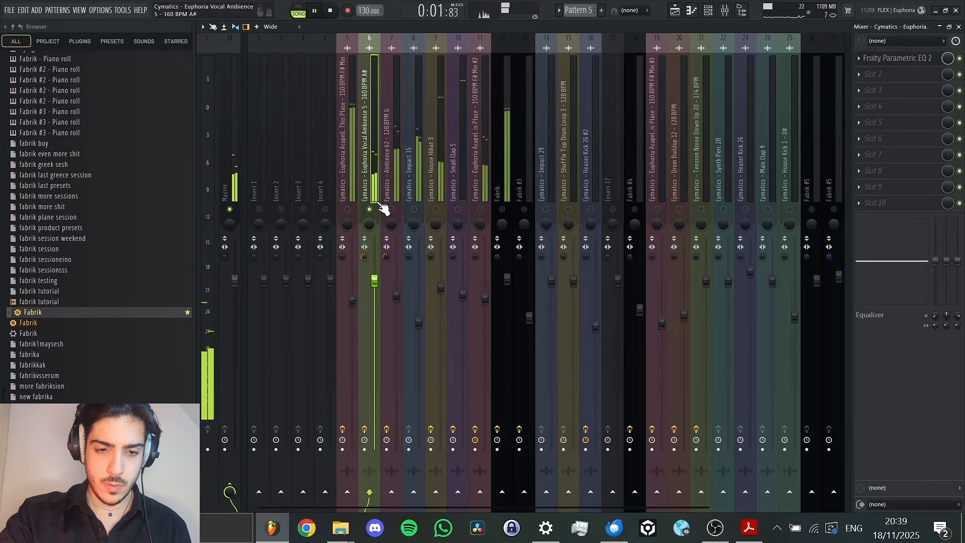
Widen the Euphoria Acapella #2 mixer track's stereo separation to about 55% separated and lower its volume.
{"action": "left_click", "coordinate": [354, 195]}
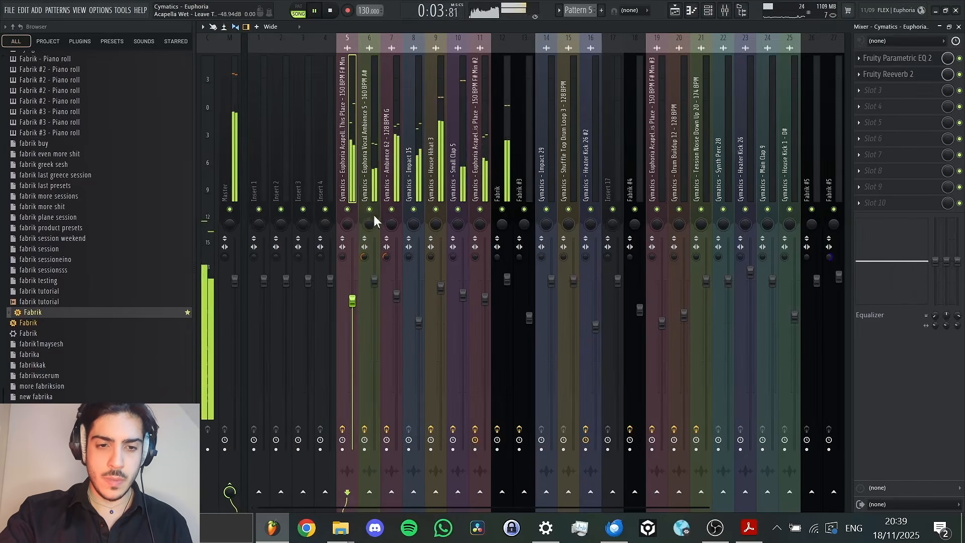
{"action": "key", "text": "space"}
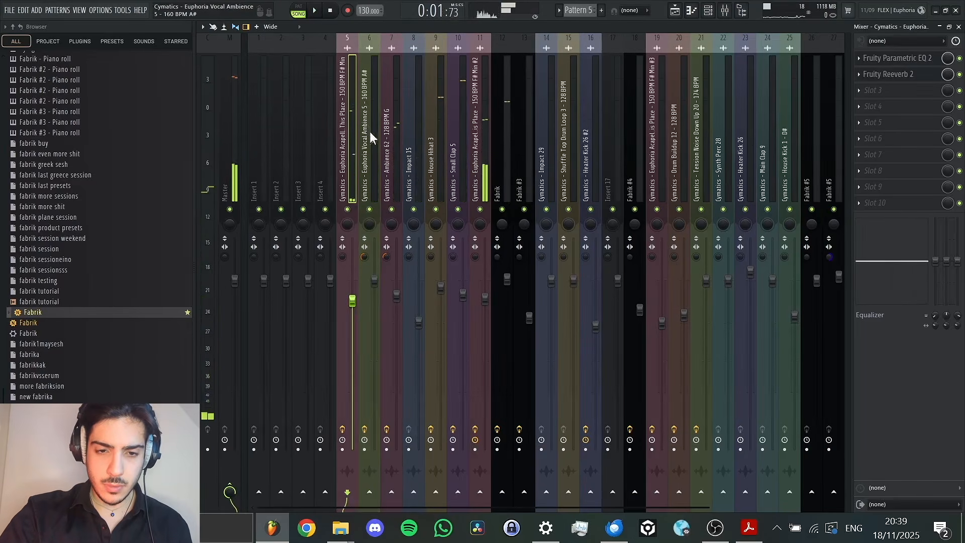
{"action": "left_click", "coordinate": [479, 242]}
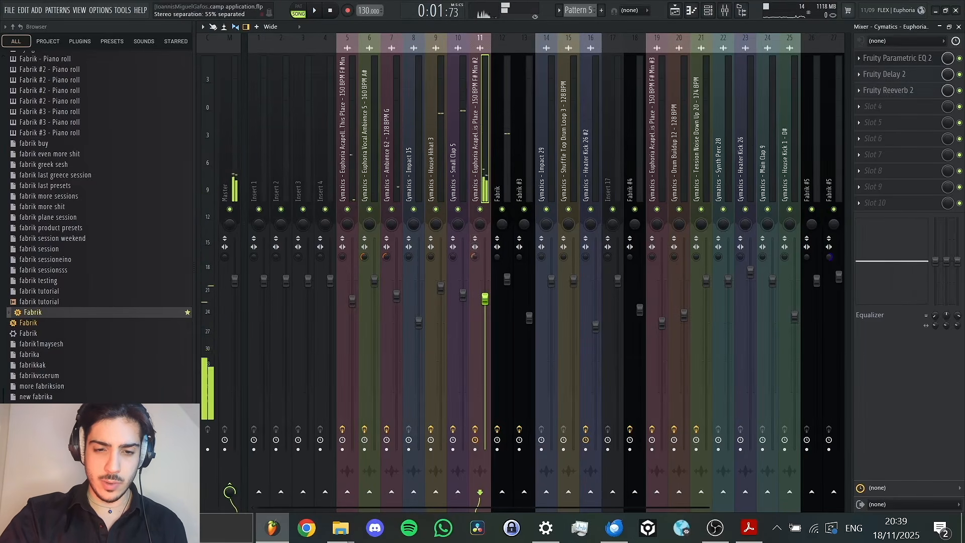
{"action": "right_click", "coordinate": [485, 207]}
{"action": "key", "text": "Escape"}
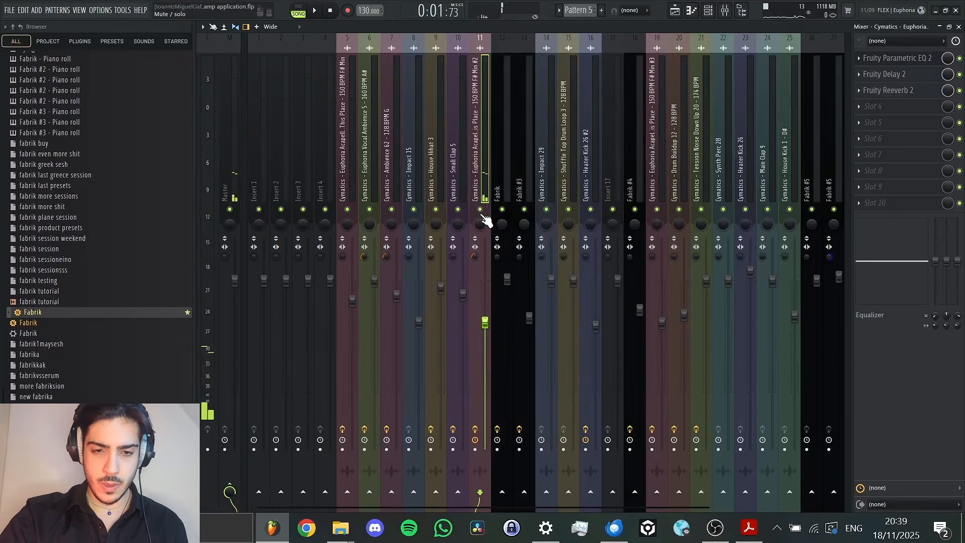
{"action": "key", "text": "space"}
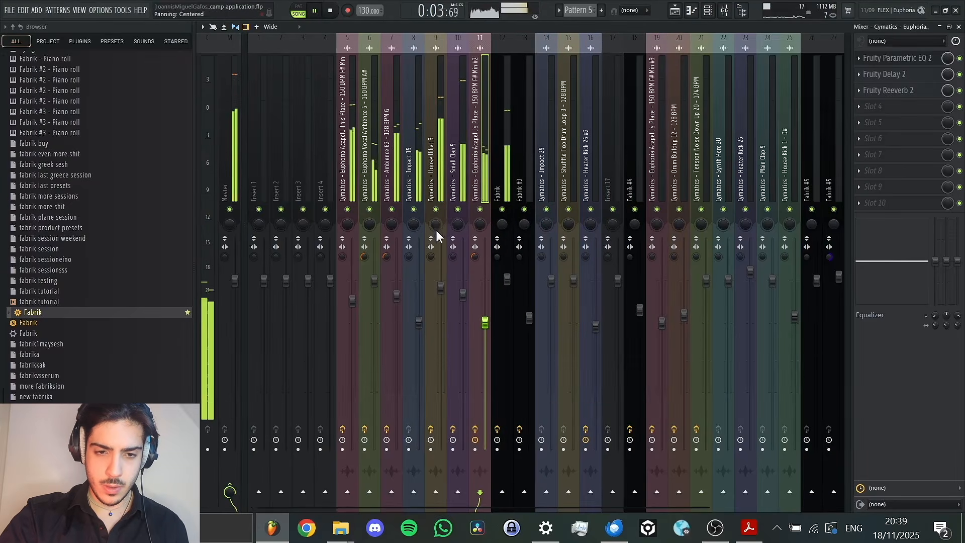
Set the House Hihat 3 track's stereo separation to about 34% separated and narrow the Small Clap 5 track's stereo image.
{"action": "key", "text": "space"}
{"action": "left_click", "coordinate": [433, 257]}
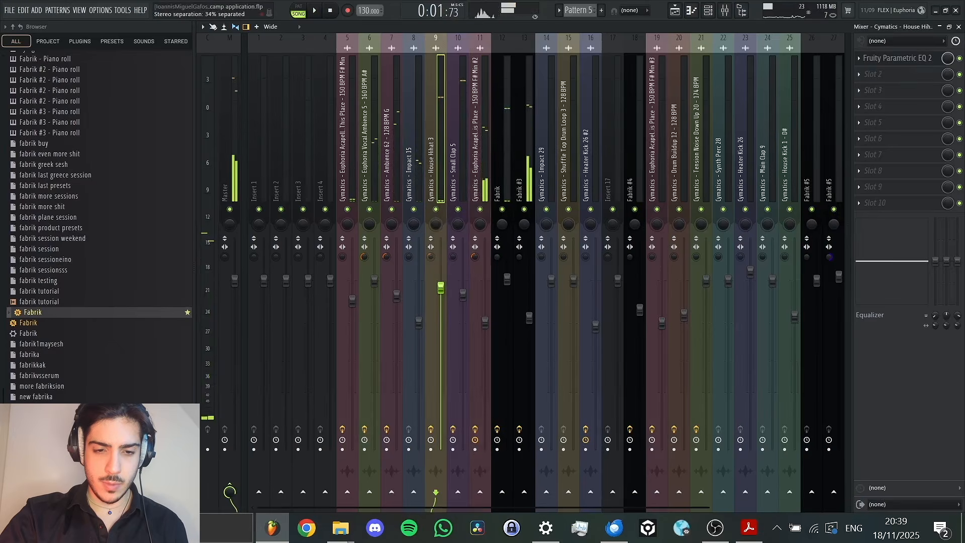
{"action": "left_click", "coordinate": [454, 256]}
{"action": "key", "text": "space"}
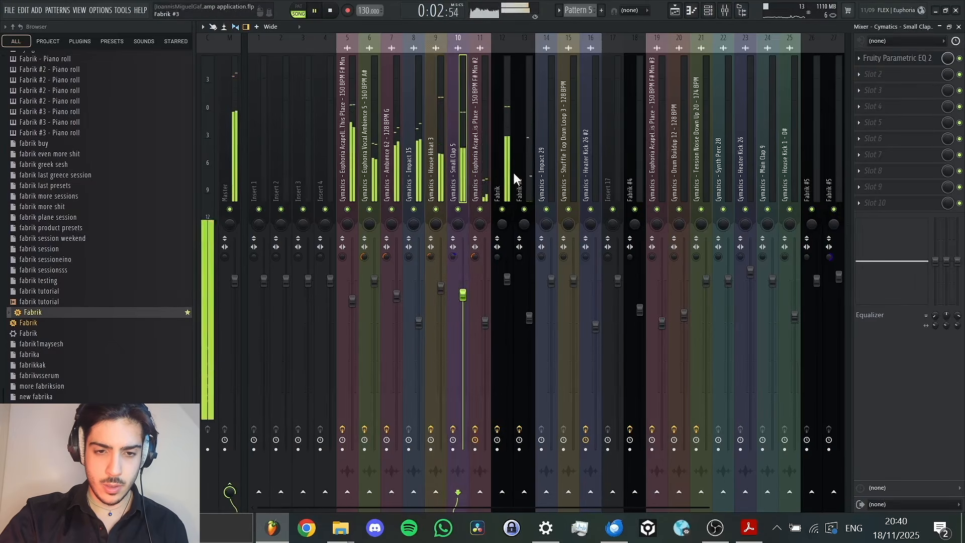
Solo the first Fabrik mixer track, narrow its stereo image, and return to the full mix.
{"action": "left_click", "coordinate": [505, 160]}
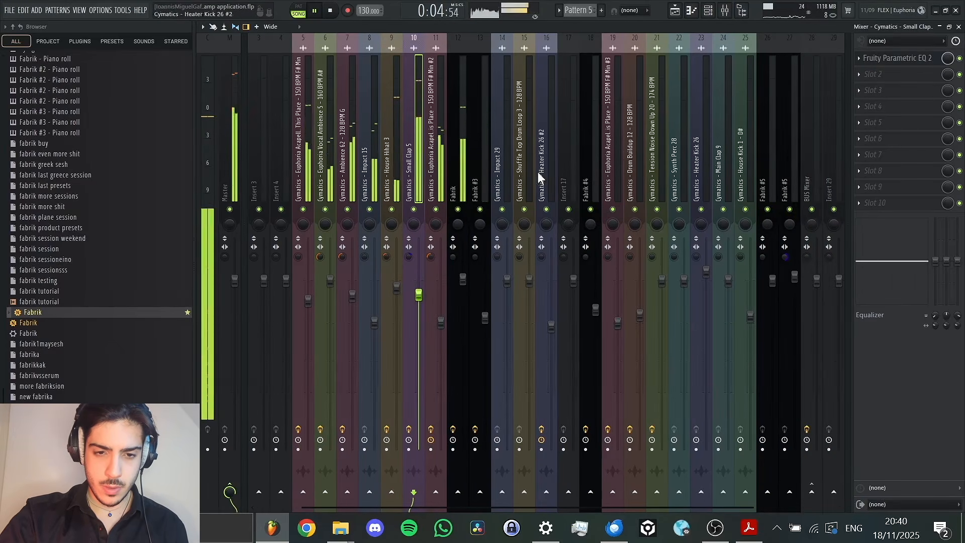
{"action": "key", "text": "space"}
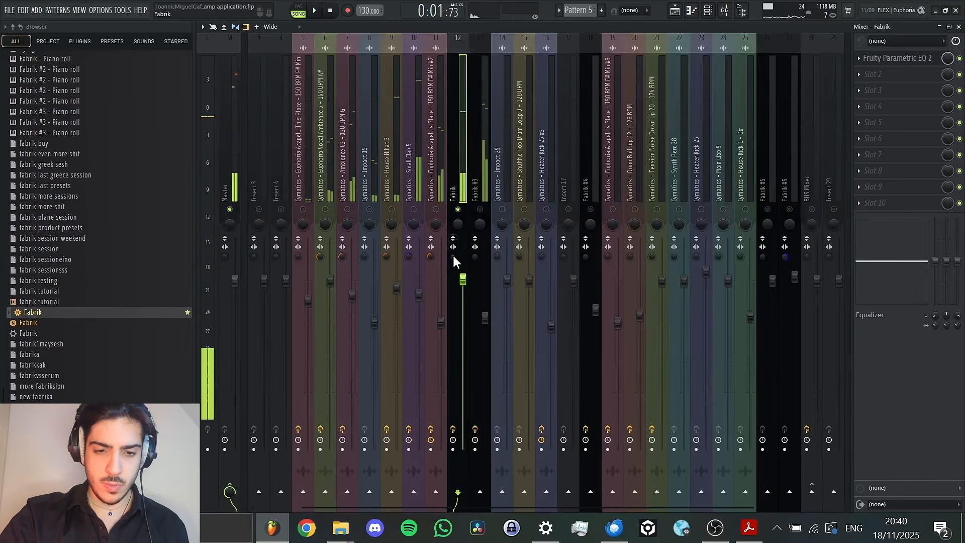
{"action": "key", "text": "space"}
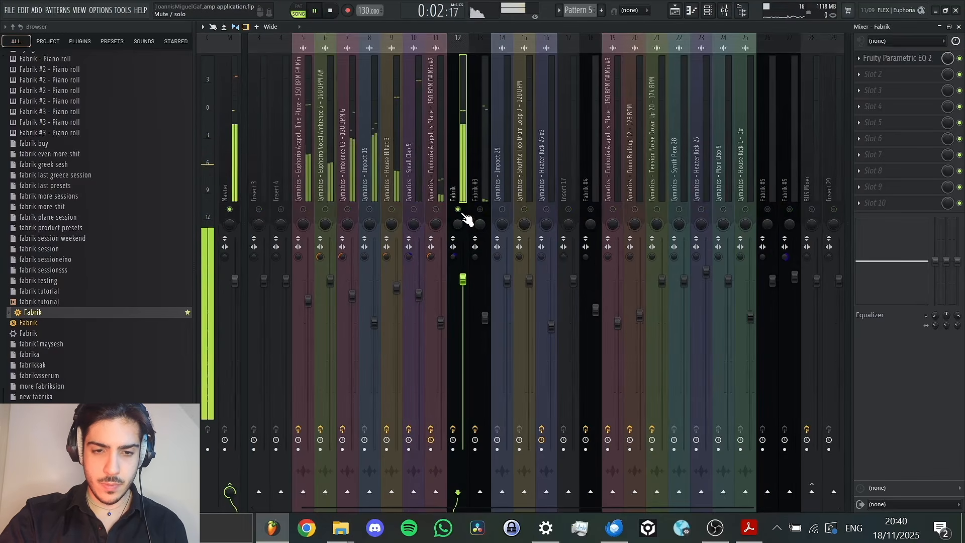
{"action": "scroll", "coordinate": [578, 188], "scroll_direction": "down", "scroll_amount": 4}
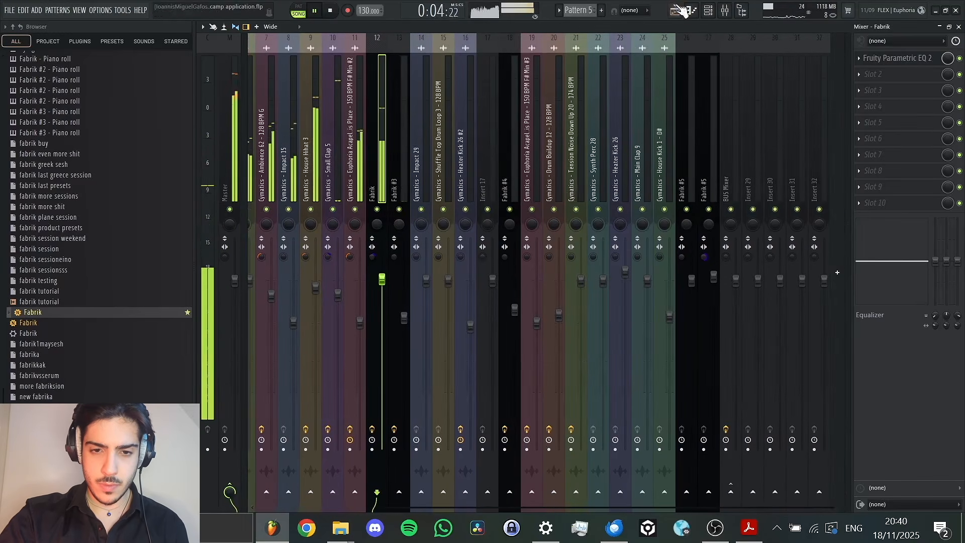
Play the song from bar 9 and check the stereo separation of the Shuffle Top Drum Loop 3 mixer track.
{"action": "key", "text": "F5"}
{"action": "left_click", "coordinate": [665, 50]}
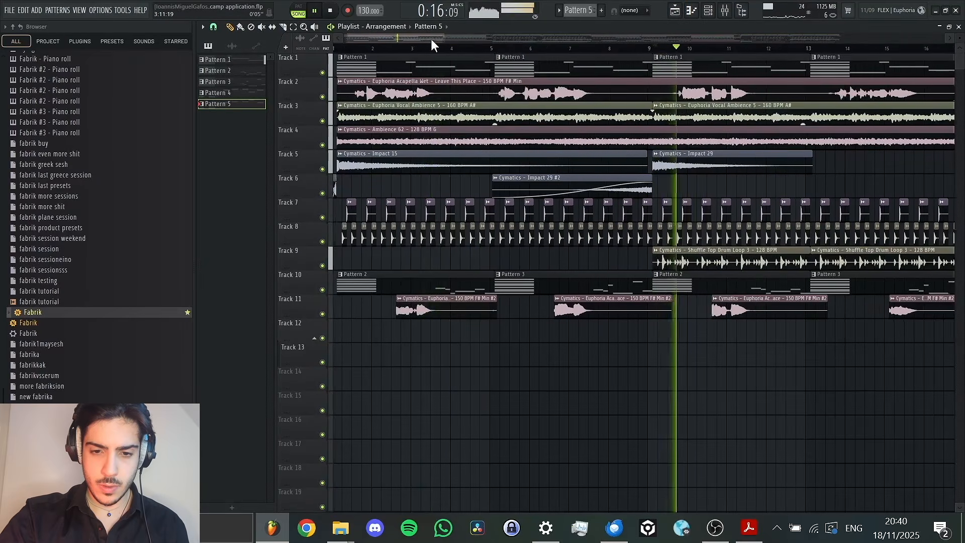
{"action": "left_click_drag", "start_coordinate": [431, 39], "coordinate": [454, 39]}
{"action": "double_click", "coordinate": [535, 262]}
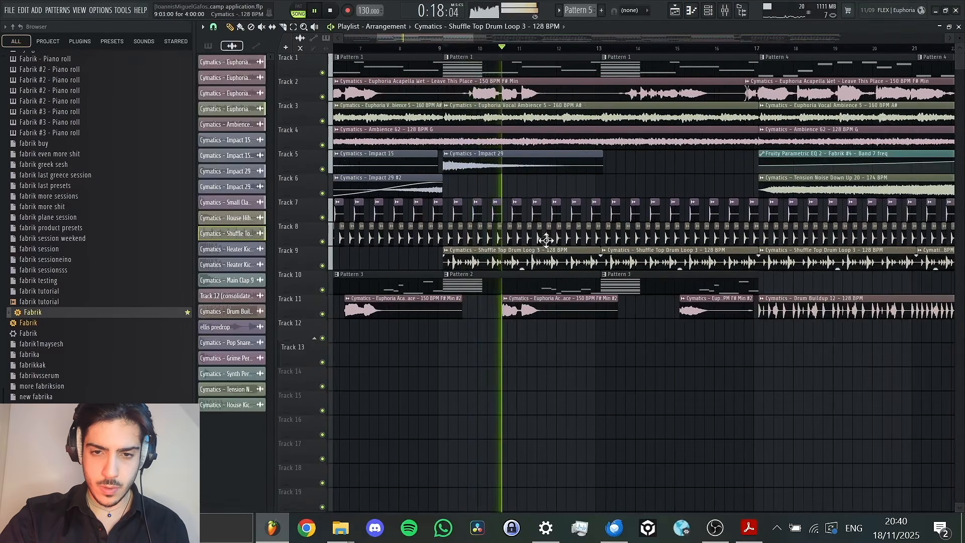
{"action": "left_click", "coordinate": [725, 10]}
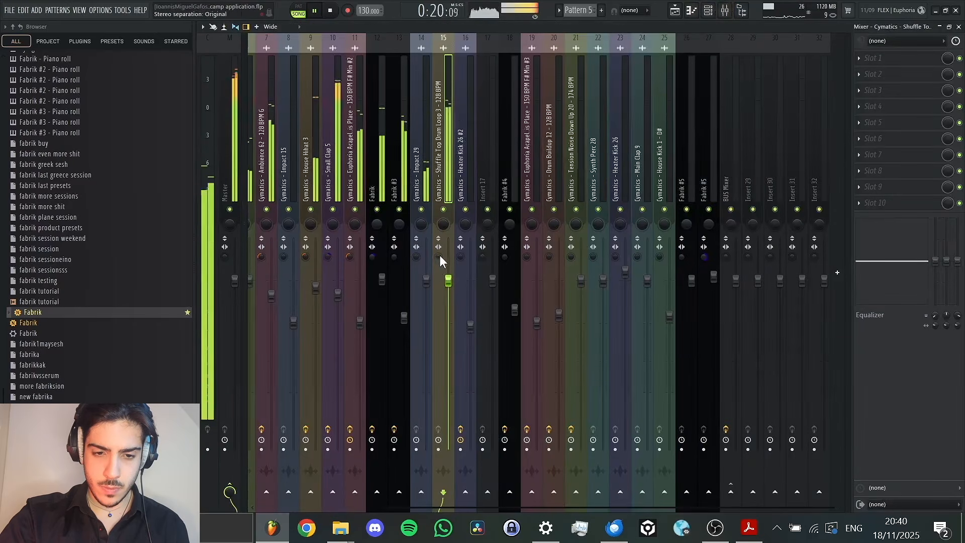
Play the buildup from bar 17 and solo the Drum Buildup 12 and Fabrik #4 mixer tracks to hear them.
{"action": "left_click", "coordinate": [675, 10]}
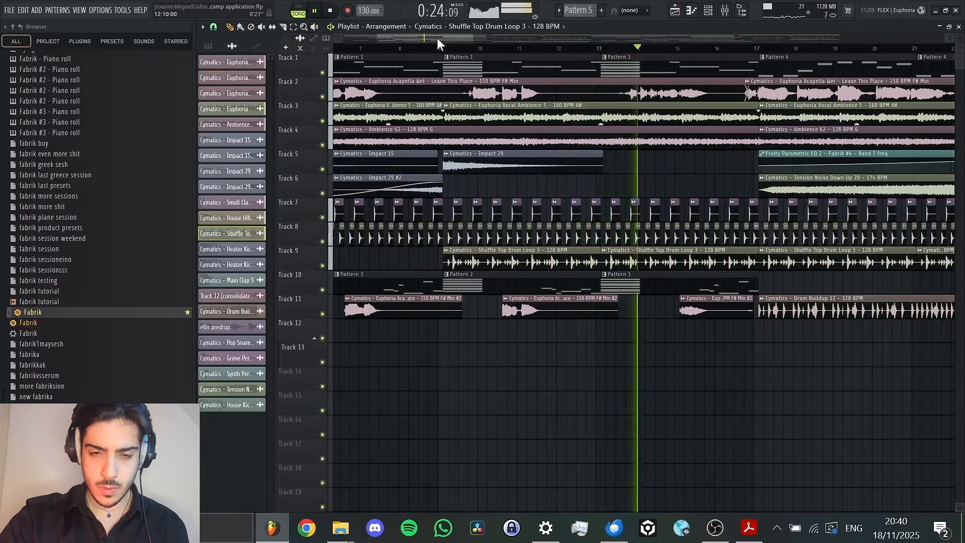
{"action": "left_click_drag", "start_coordinate": [436, 38], "coordinate": [516, 38]}
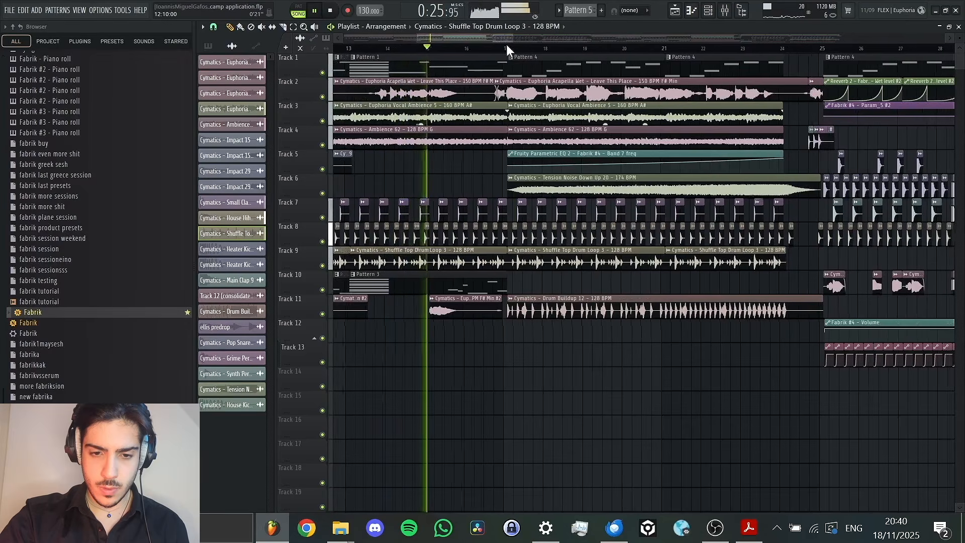
{"action": "left_click", "coordinate": [506, 45]}
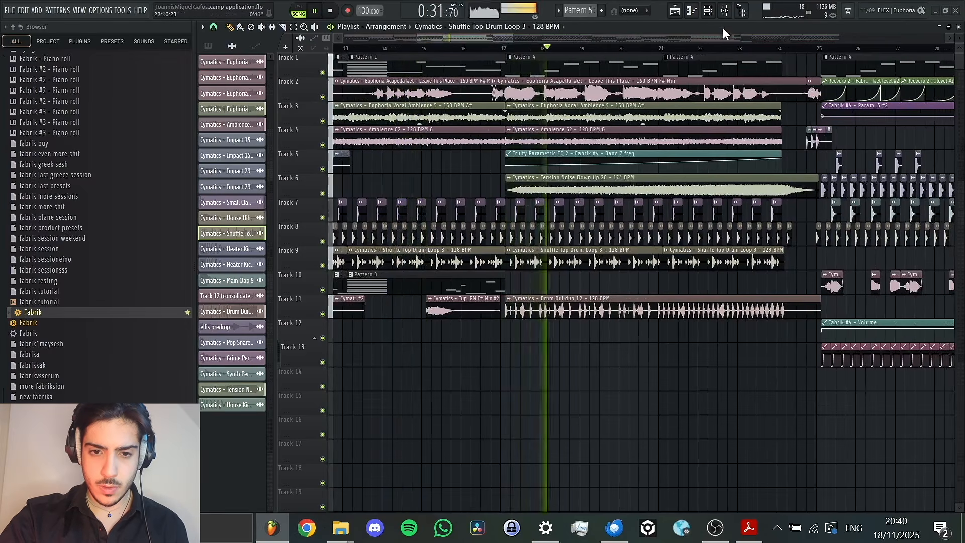
{"action": "left_click", "coordinate": [725, 10]}
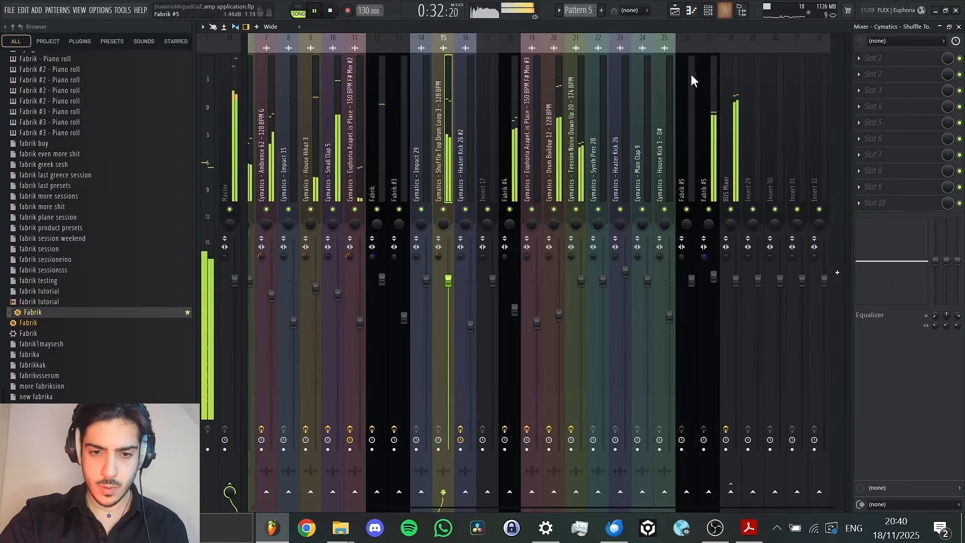
{"action": "left_click", "coordinate": [719, 171]}
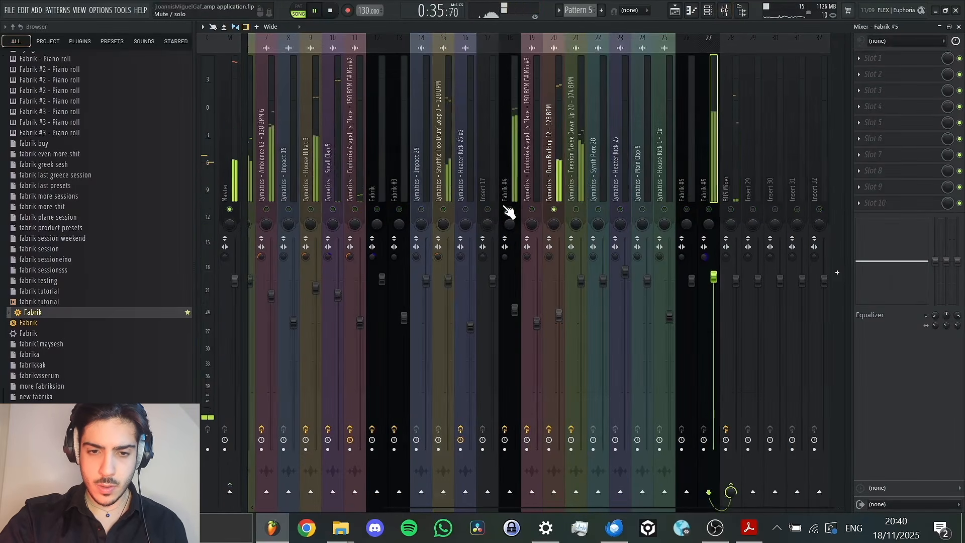
{"action": "left_click", "coordinate": [516, 181]}
{"action": "key", "text": "space"}
{"action": "key", "text": "s"}
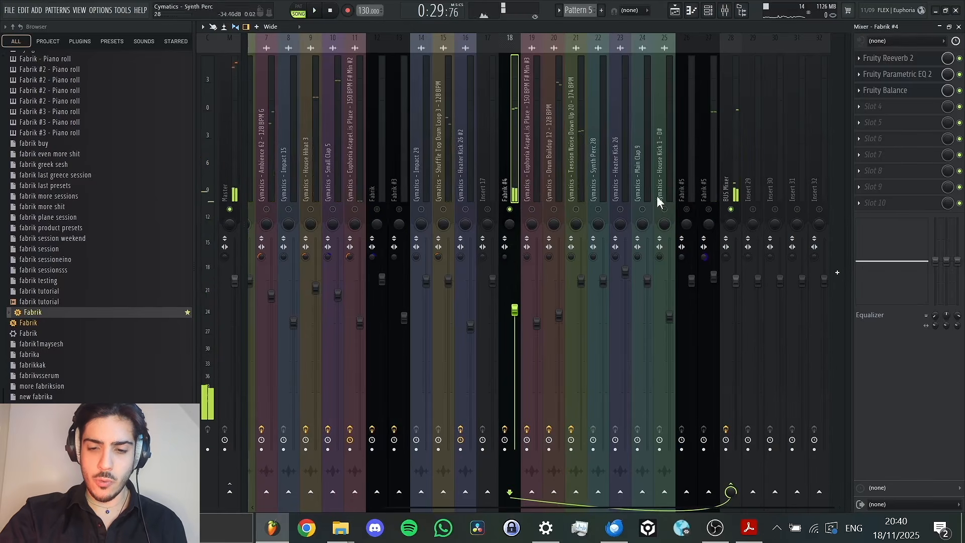
Route the Fabrik #4 mixer track to Insert 31 and restore all tracks from solo.
{"action": "right_click", "coordinate": [796, 491]}
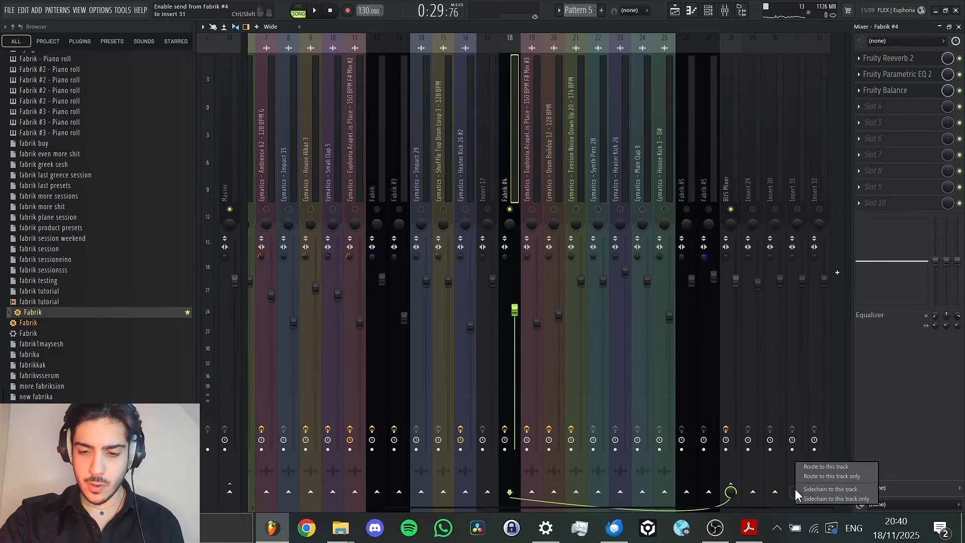
{"action": "left_click", "coordinate": [818, 470]}
{"action": "left_click", "coordinate": [798, 188]}
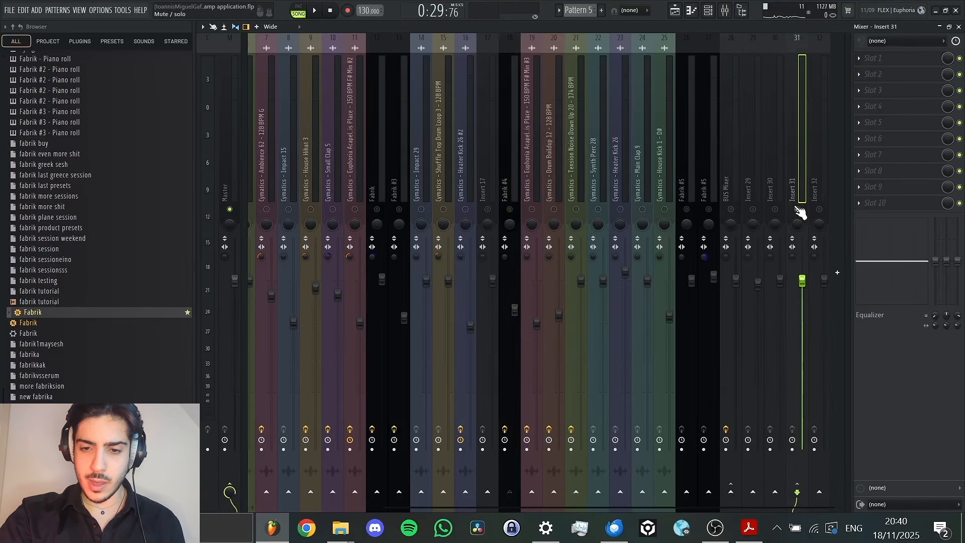
{"action": "right_click", "coordinate": [797, 209]}
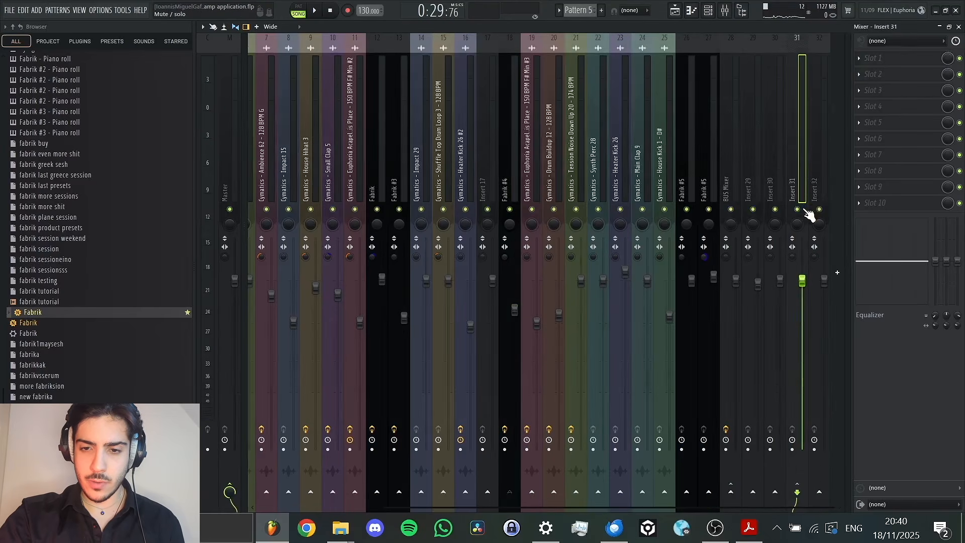
Load Hyper Chorus in the first effect slot of Insert 31 and audition the insert soloed and in the full mix.
{"action": "left_click", "coordinate": [873, 58]}
{"action": "mouse_move", "coordinate": [865, 71]}
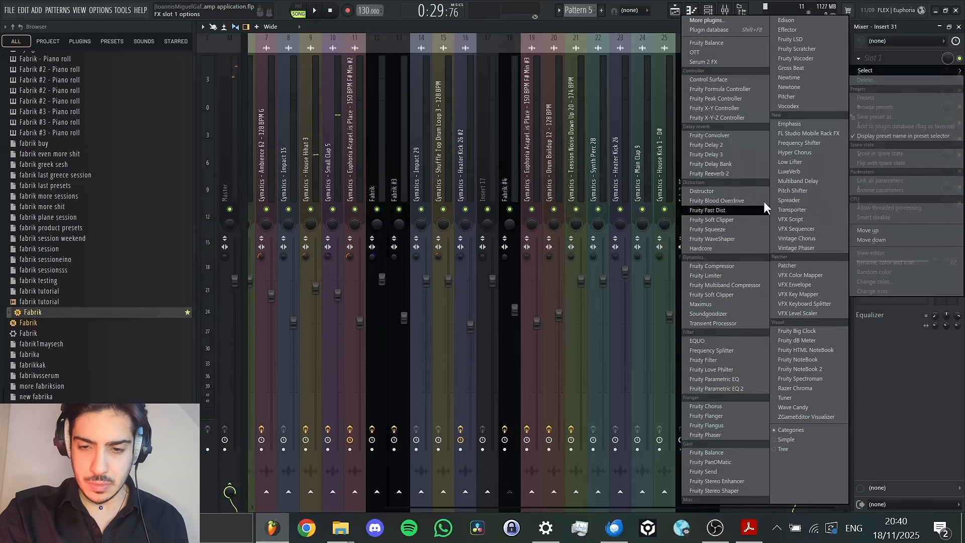
{"action": "left_click", "coordinate": [811, 155]}
{"action": "key", "text": "space"}
{"action": "left_click", "coordinate": [802, 213]}
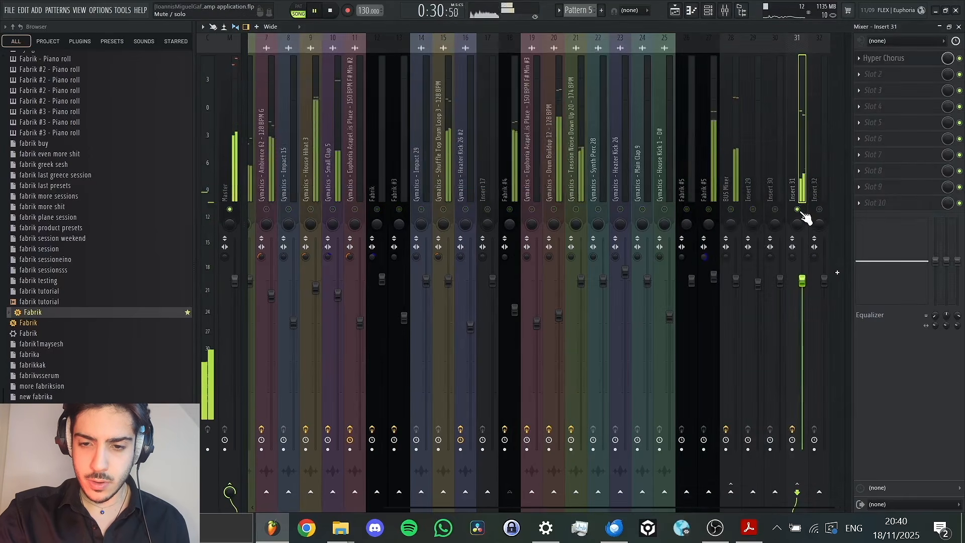
{"action": "right_click", "coordinate": [801, 212]}
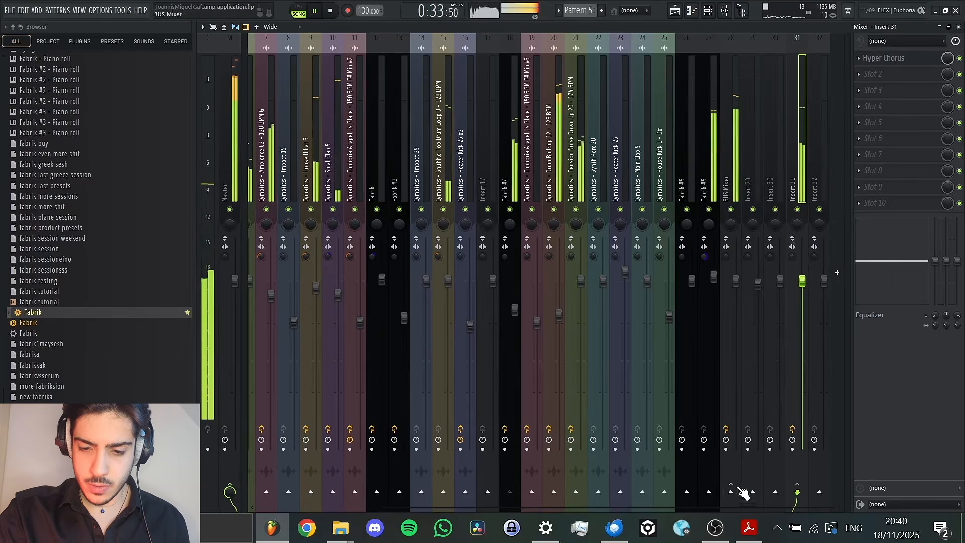
Route Insert 31 to the BUS Mixer track only and play the song to hear it.
{"action": "key", "text": "space"}
{"action": "right_click", "coordinate": [731, 491]}
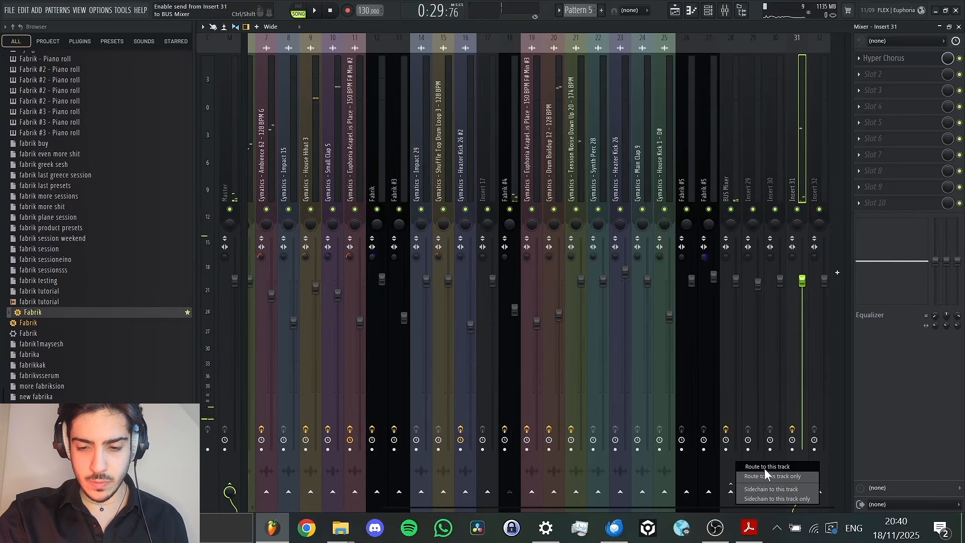
{"action": "left_click", "coordinate": [764, 468]}
{"action": "key", "text": "space"}
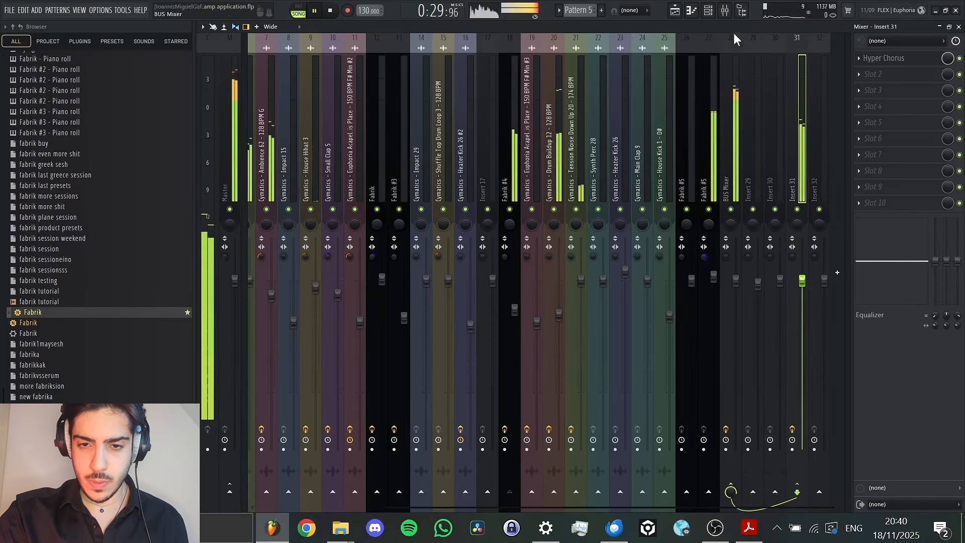
Play the drop from bar 25, lower Insert 31's volume well below the default level, and check the balance again from bar 33.
{"action": "left_click", "coordinate": [685, 12]}
{"action": "left_click", "coordinate": [825, 59]}
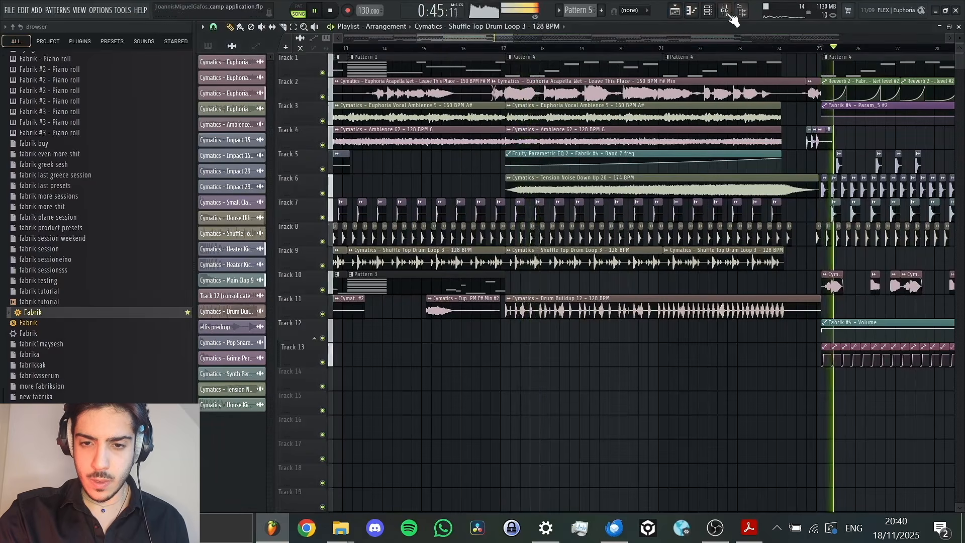
{"action": "key", "text": "F5"}
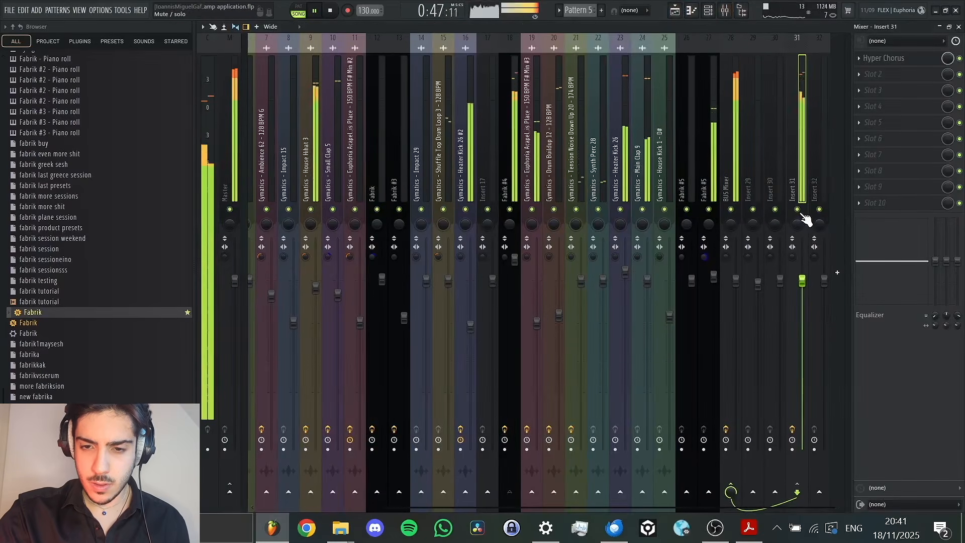
{"action": "key", "text": "space"}
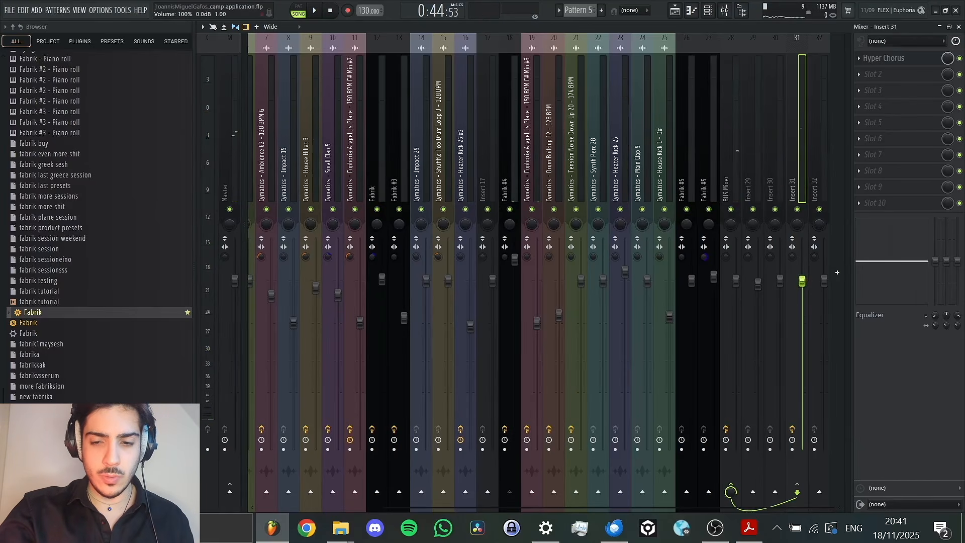
{"action": "key", "text": "F5"}
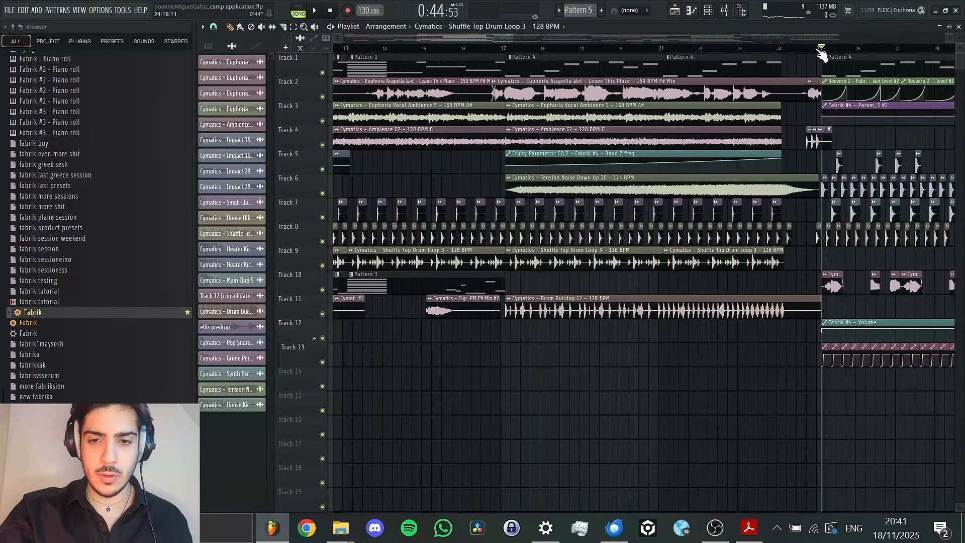
{"action": "key", "text": "space"}
{"action": "key", "text": "F9"}
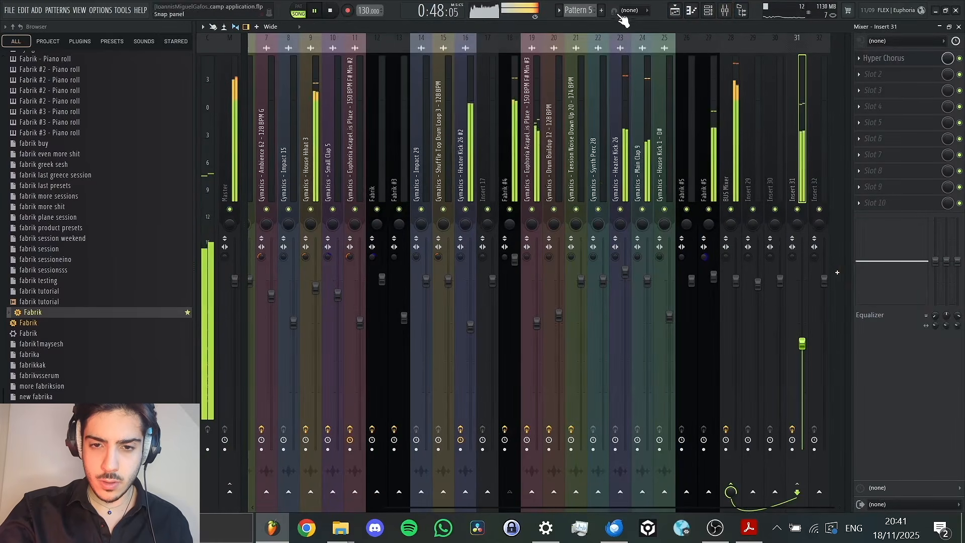
{"action": "key", "text": "F5"}
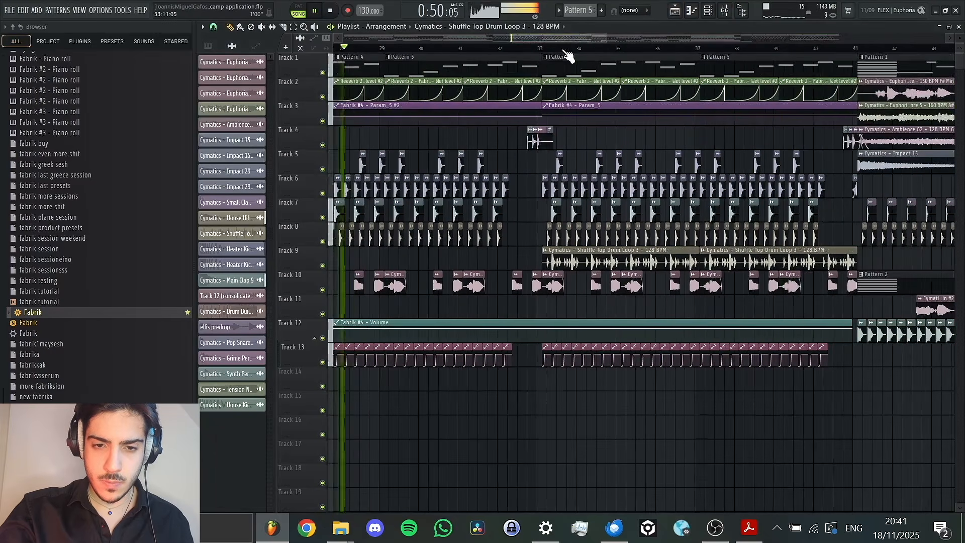
{"action": "key", "text": "F9"}
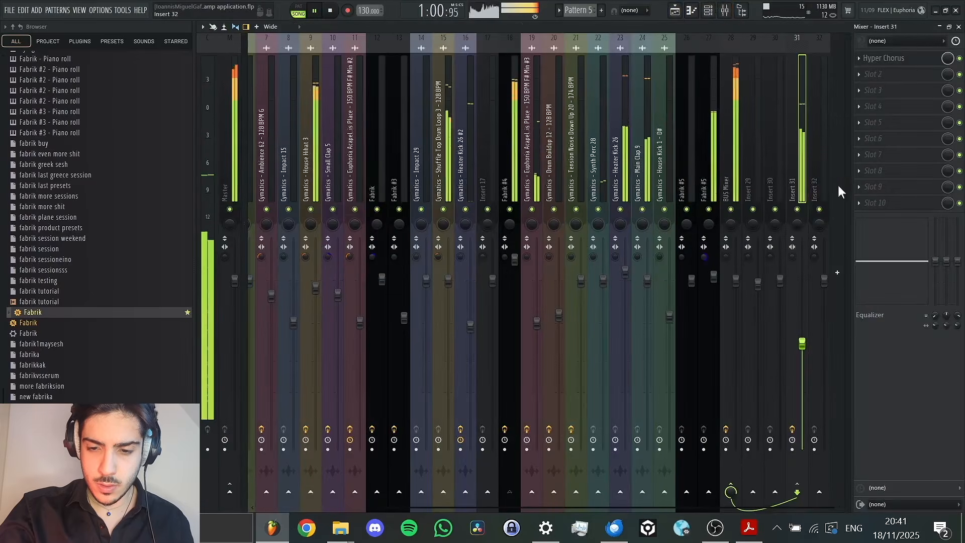
Set Insert 31's volume to about 65% and replay the build-up from bar 19 and the drop from bar 25.
{"action": "scroll", "coordinate": [803, 342], "scroll_direction": "up", "scroll_amount": 2}
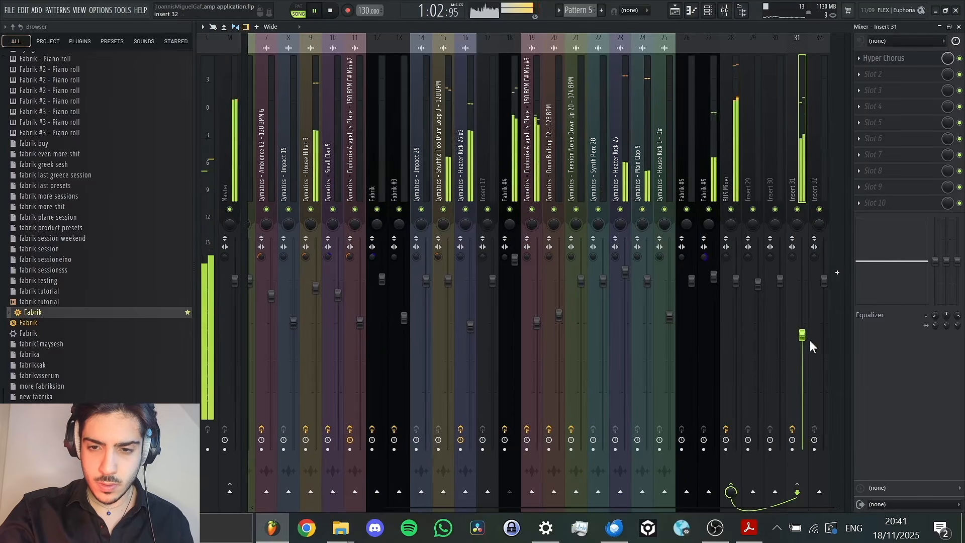
{"action": "scroll", "coordinate": [810, 342], "scroll_direction": "down", "scroll_amount": 1}
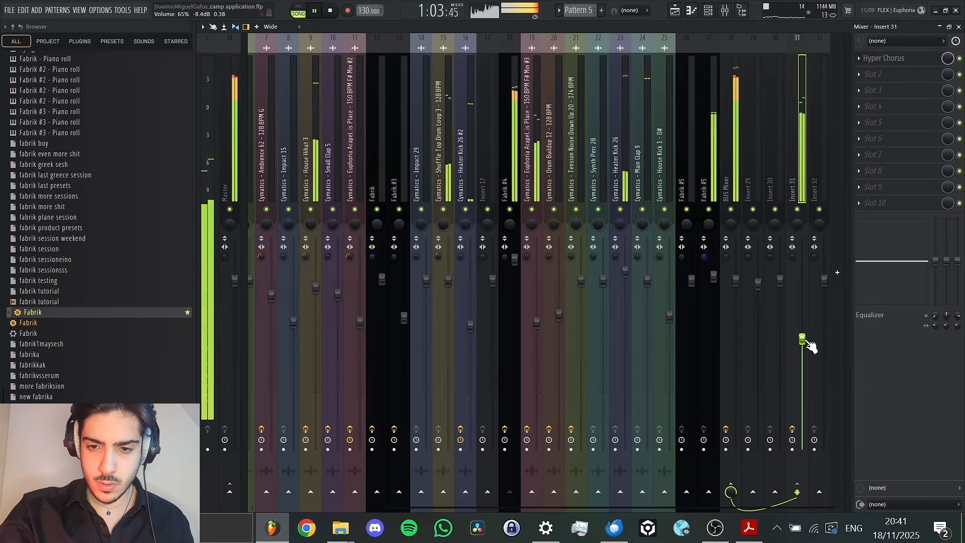
{"action": "left_click", "coordinate": [685, 10]}
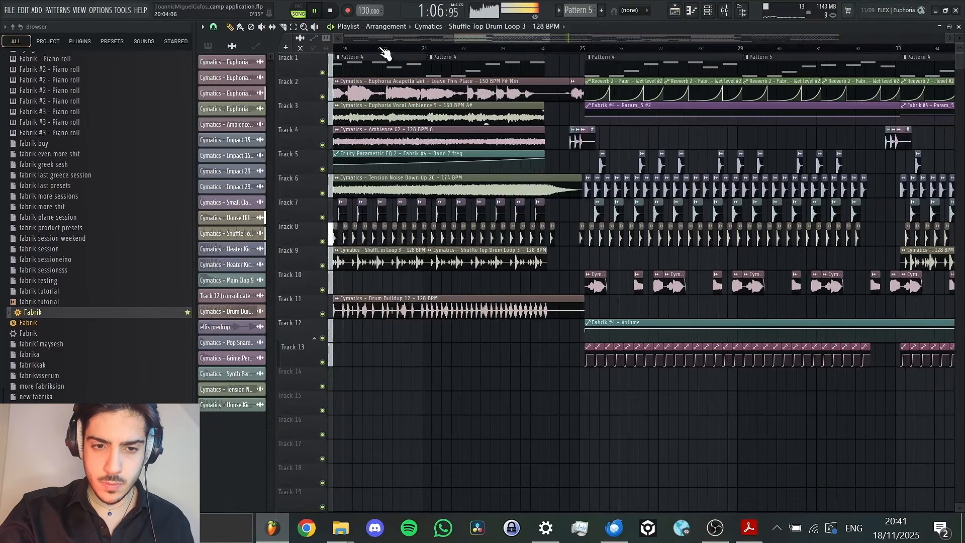
{"action": "left_click", "coordinate": [355, 49]}
{"action": "scroll", "coordinate": [583, 48], "scroll_direction": "down", "scroll_amount": 3}
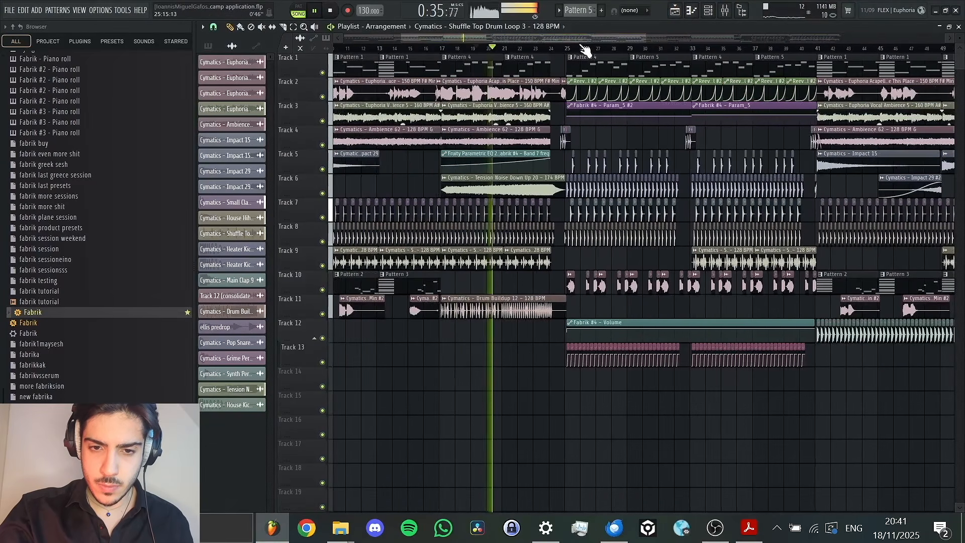
{"action": "left_click", "coordinate": [570, 48]}
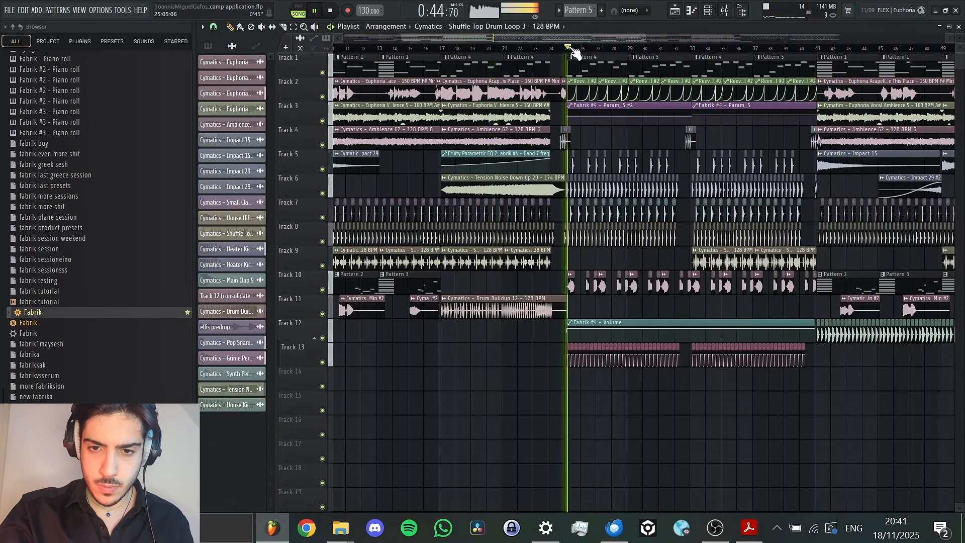
{"action": "left_click", "coordinate": [724, 10]}
{"action": "key", "text": "space"}
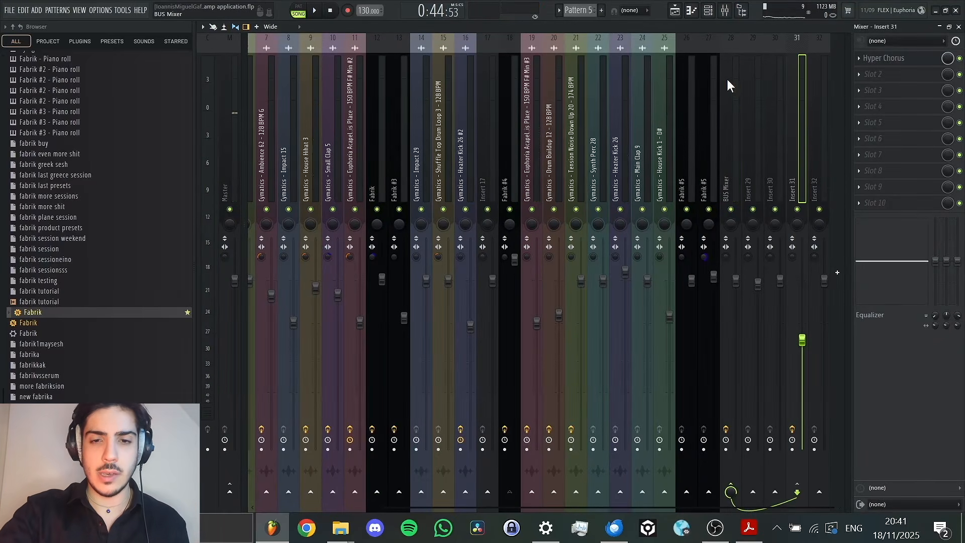
Play the start of the second verse from around bar 41 to hear its kick and ambience.
{"action": "left_click", "coordinate": [674, 10]}
{"action": "scroll", "coordinate": [657, 40], "scroll_direction": "right", "scroll_amount": 4}
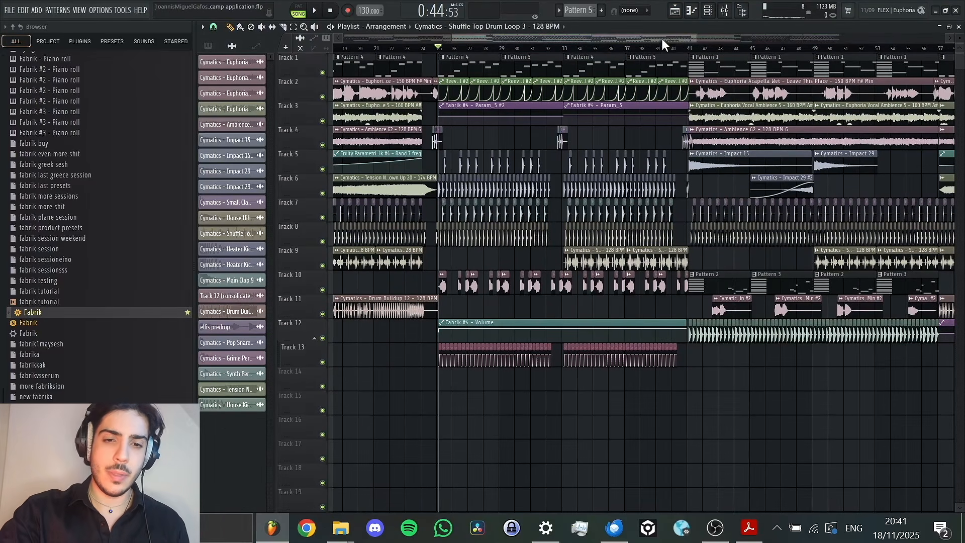
{"action": "left_click_drag", "start_coordinate": [661, 38], "coordinate": [497, 47]}
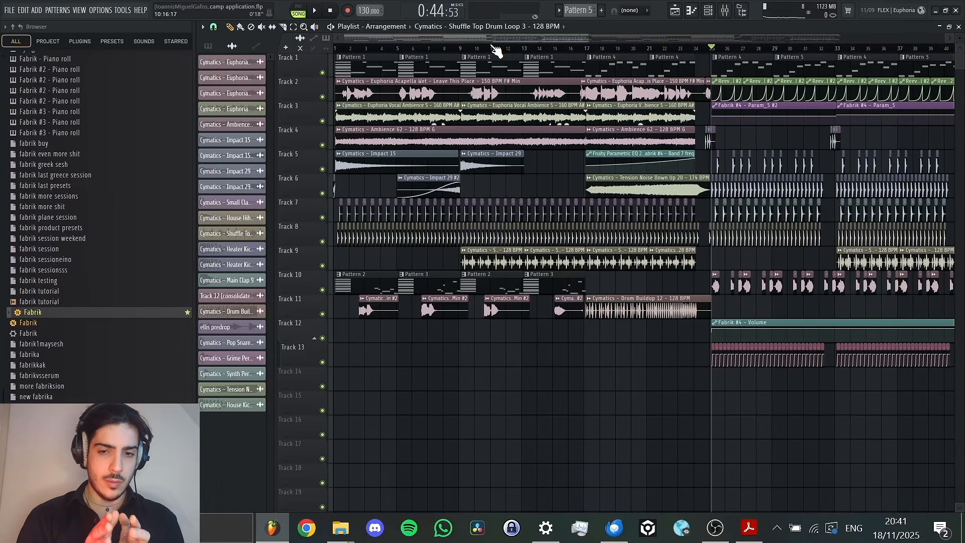
{"action": "left_click_drag", "start_coordinate": [522, 36], "coordinate": [721, 45]}
{"action": "left_click_drag", "start_coordinate": [464, 47], "coordinate": [481, 46]}
{"action": "key", "text": "space"}
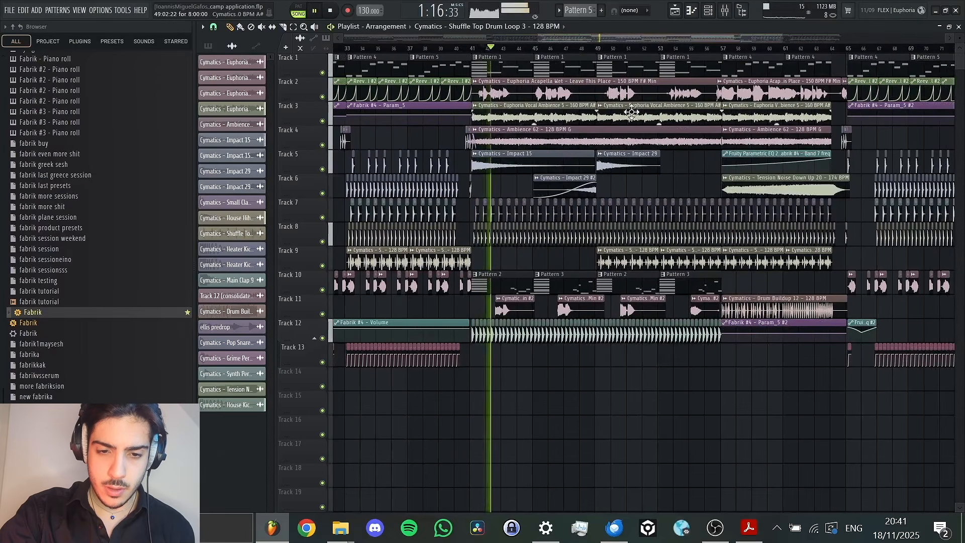
{"action": "key", "text": "space"}
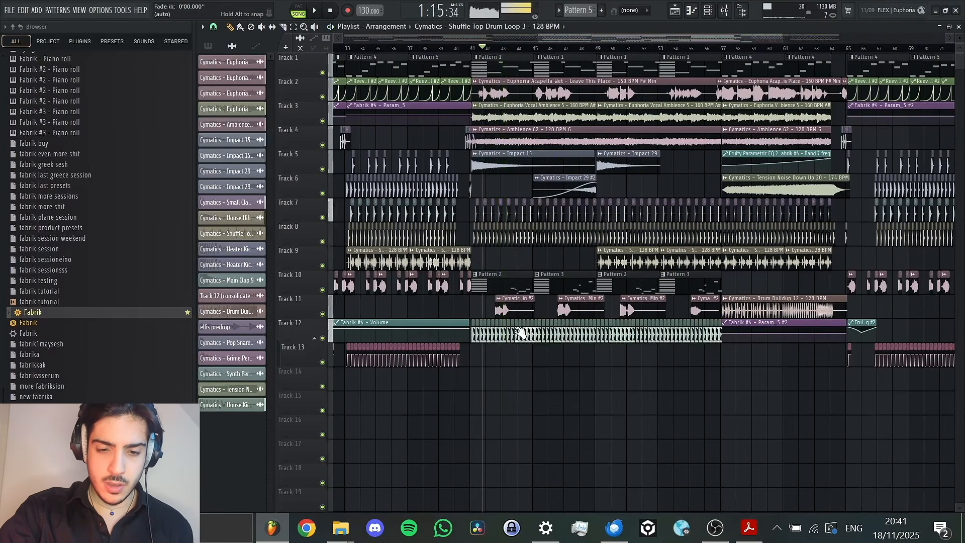
Open the House Kick 1 clip's mixer track and narrow its stereo separation while the verse plays.
{"action": "double_click", "coordinate": [517, 340]}
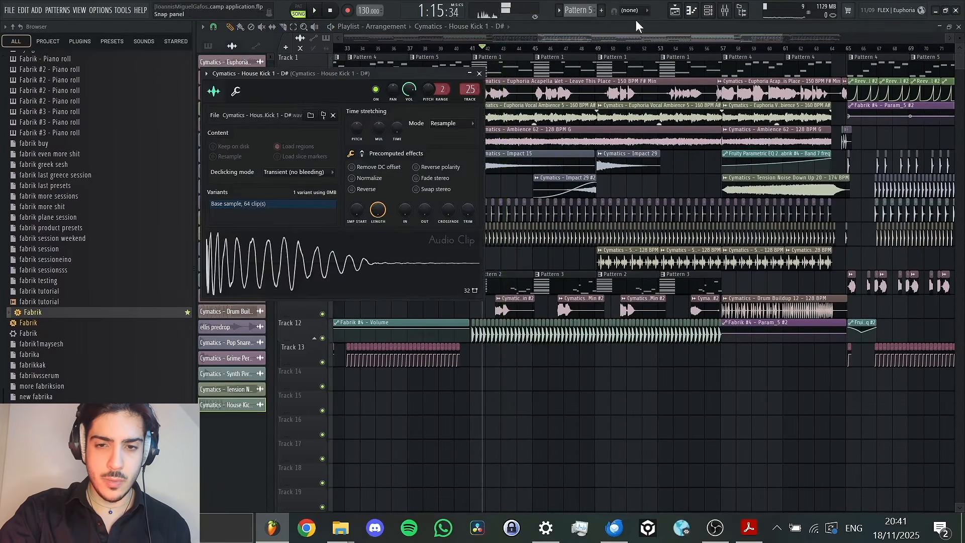
{"action": "left_click", "coordinate": [723, 10]}
{"action": "key", "text": "space"}
{"action": "key", "text": "space"}
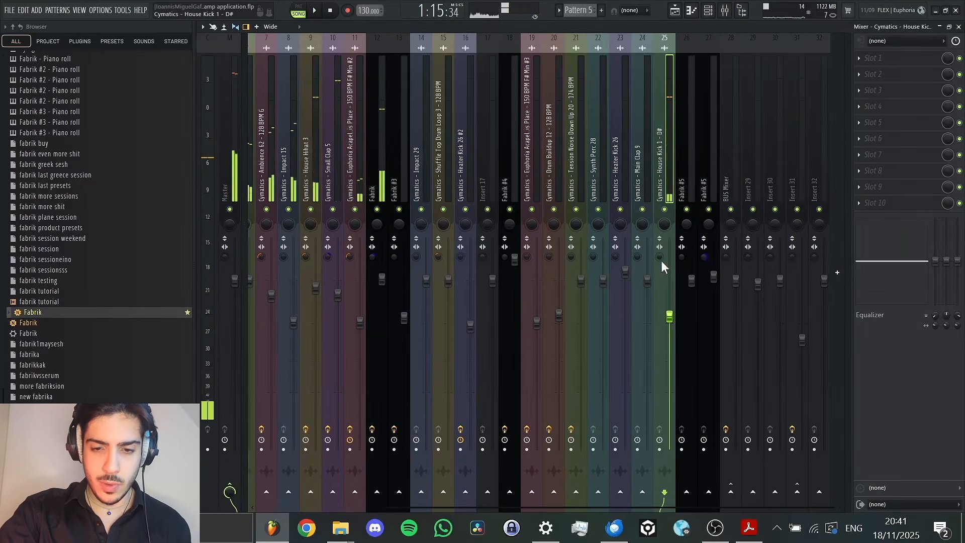
{"action": "key", "text": "space"}
Play the second verse and build-up from around bar 50, and check the second drop from bar 65.
{"action": "left_click", "coordinate": [675, 10]}
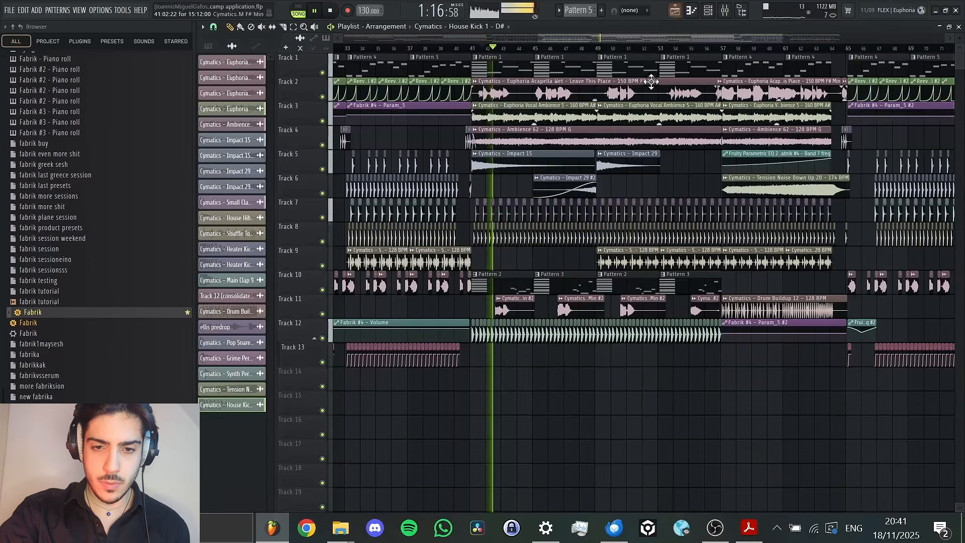
{"action": "left_click", "coordinate": [610, 49]}
{"action": "left_click_drag", "start_coordinate": [652, 38], "coordinate": [711, 34]}
{"action": "left_click", "coordinate": [617, 50]}
{"action": "left_click", "coordinate": [667, 48]}
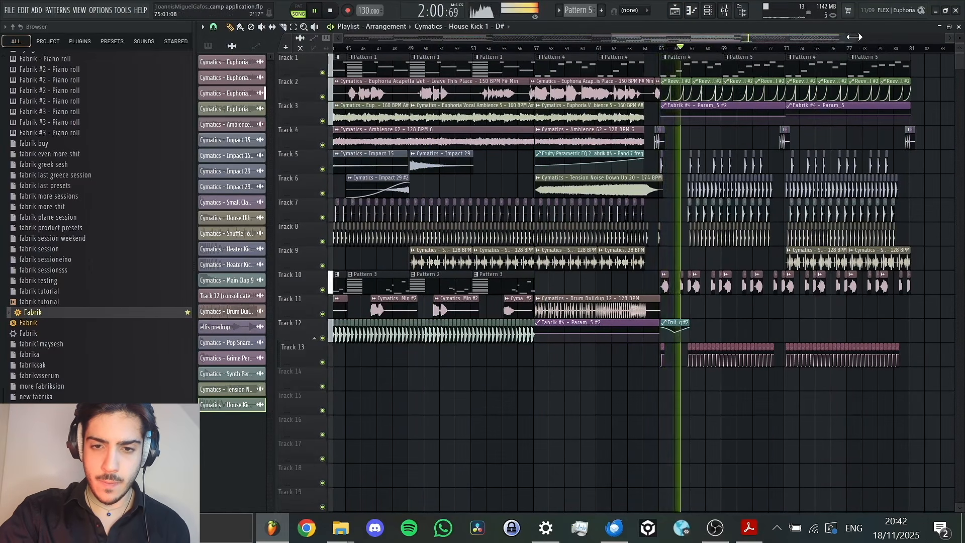
{"action": "left_click_drag", "start_coordinate": [854, 35], "coordinate": [742, 38]}
{"action": "left_click", "coordinate": [703, 49]}
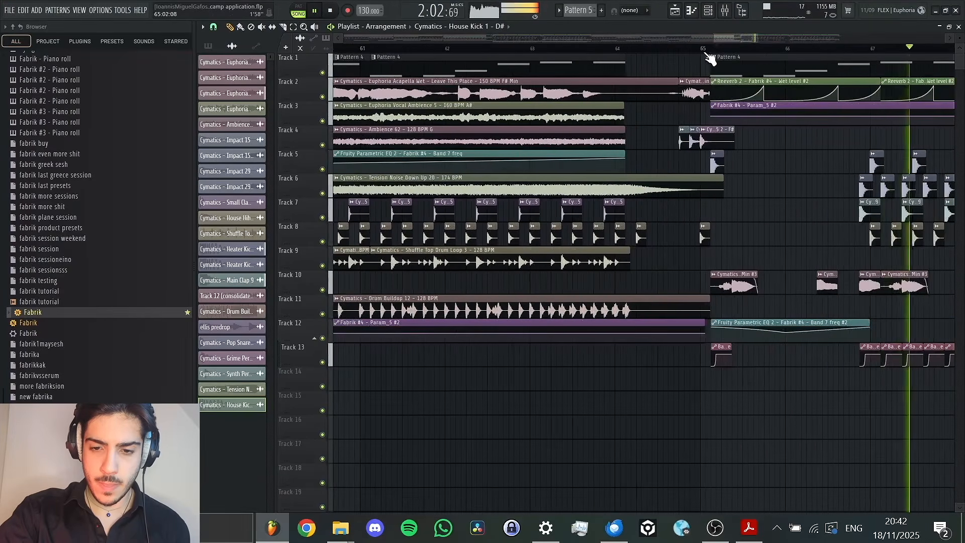
{"action": "right_click", "coordinate": [732, 133]}
{"action": "key", "text": "ctrl+z"}
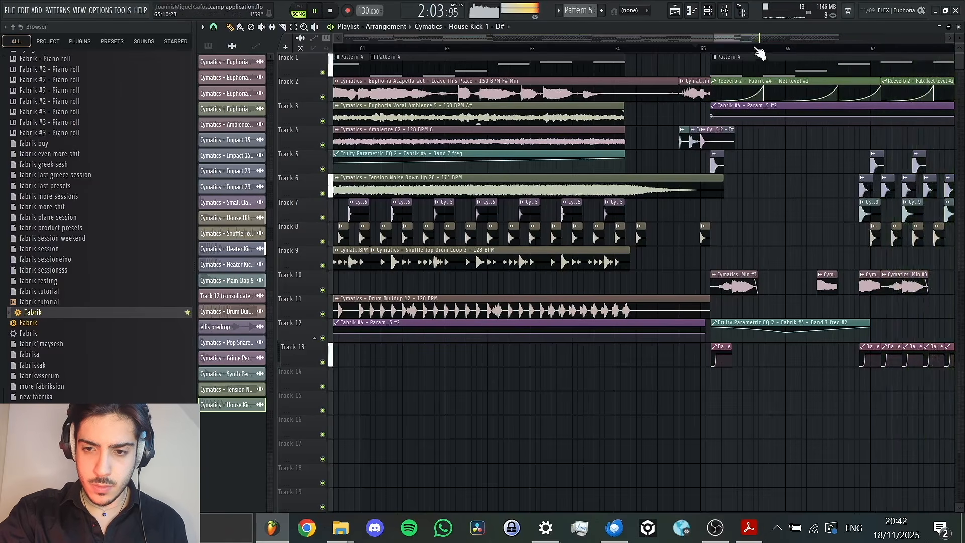
Play the first build-up from bar 17 while checking the mixer levels, and bring the whole arrangement into view.
{"action": "left_click_drag", "start_coordinate": [761, 36], "coordinate": [836, 38]}
{"action": "left_click_drag", "start_coordinate": [771, 37], "coordinate": [527, 32]}
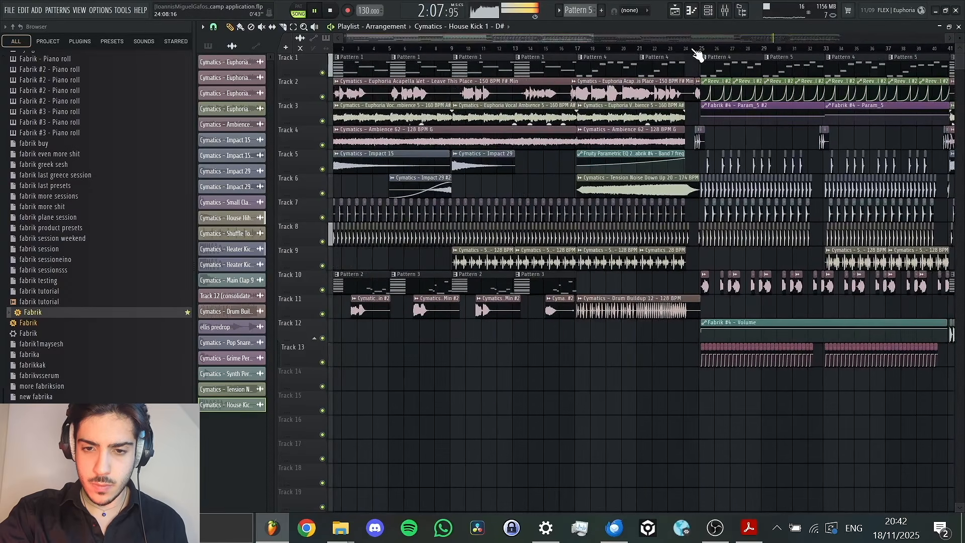
{"action": "left_click", "coordinate": [583, 49]}
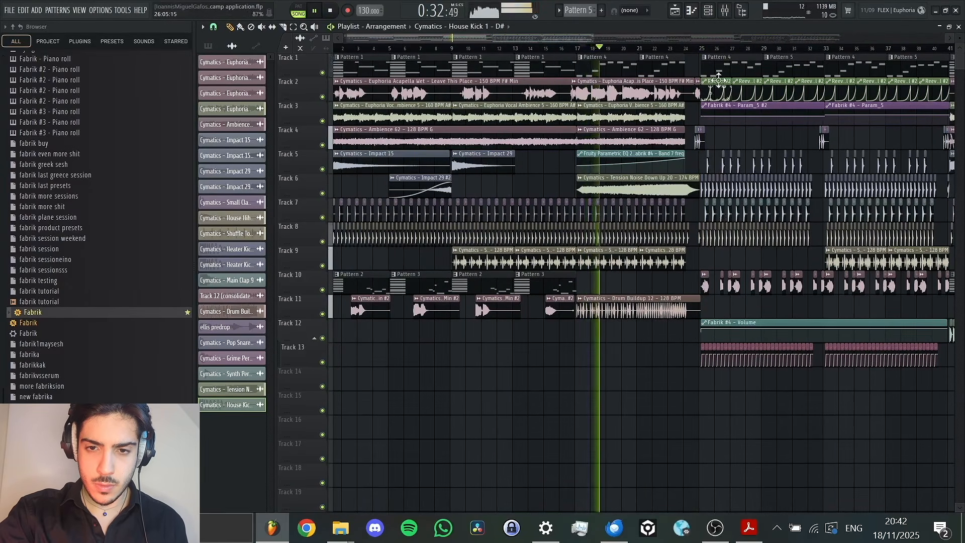
{"action": "key", "text": "F9"}
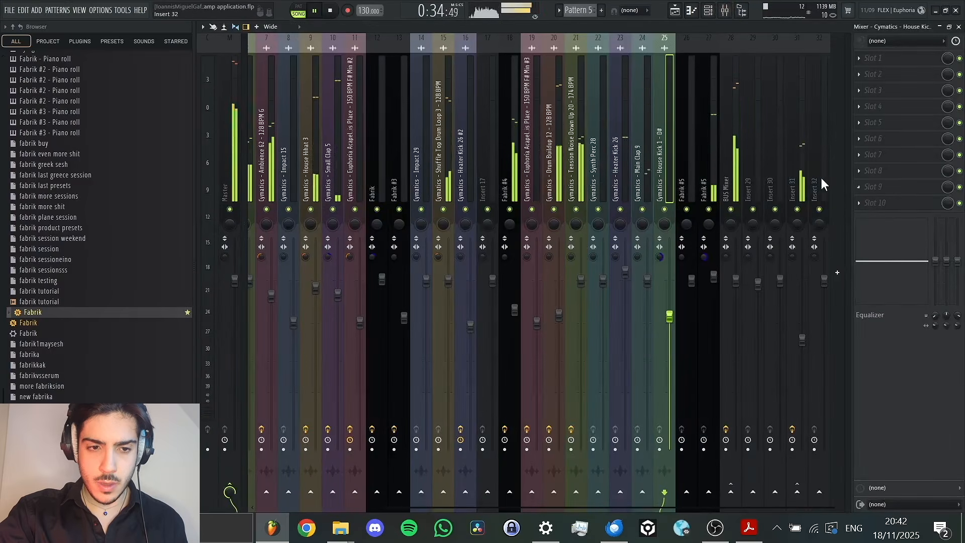
{"action": "key", "text": "space"}
{"action": "left_click", "coordinate": [675, 10]}
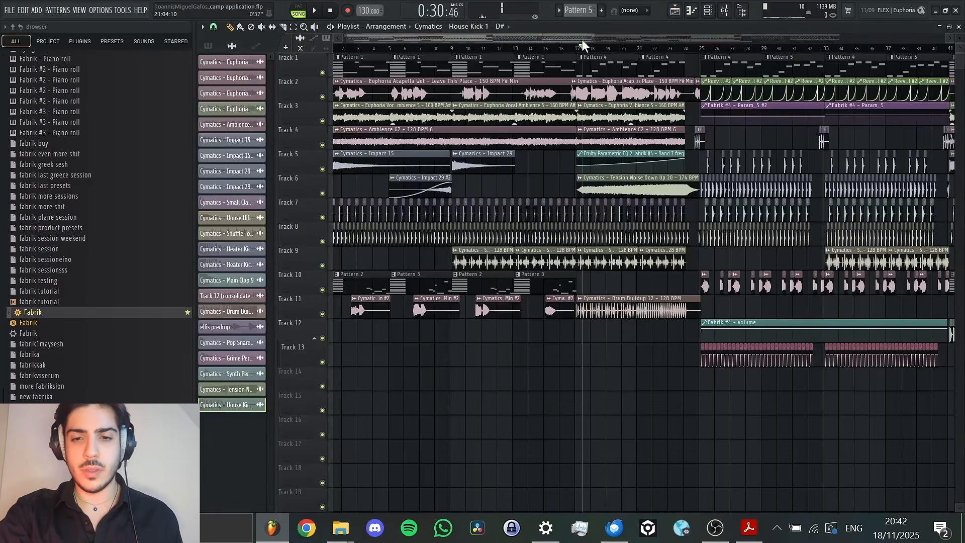
{"action": "left_click_drag", "start_coordinate": [582, 40], "coordinate": [493, 159]}
{"action": "left_click_drag", "start_coordinate": [592, 42], "coordinate": [914, 59]}
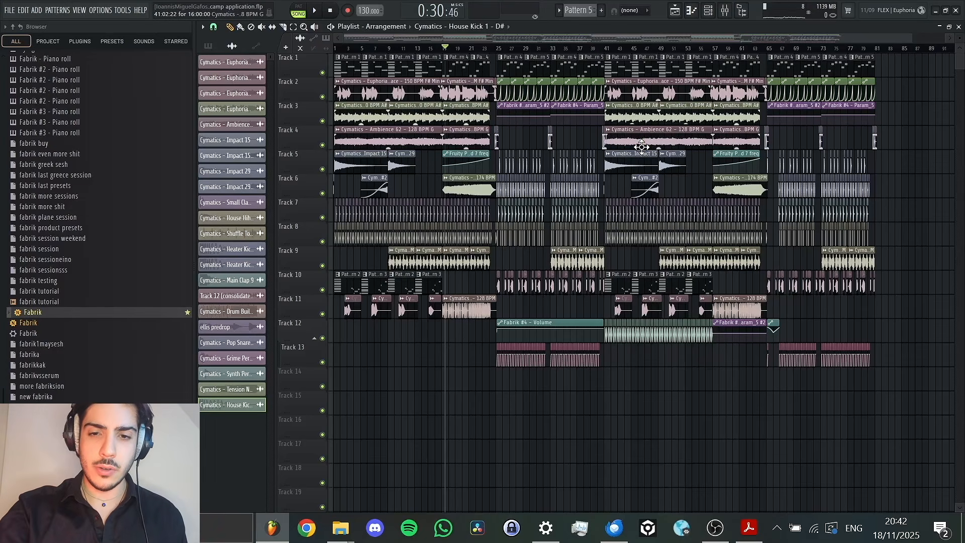
Select the Master mixer track and place the playback position near the start of the first drop at bar 25.
{"action": "left_click", "coordinate": [709, 10]}
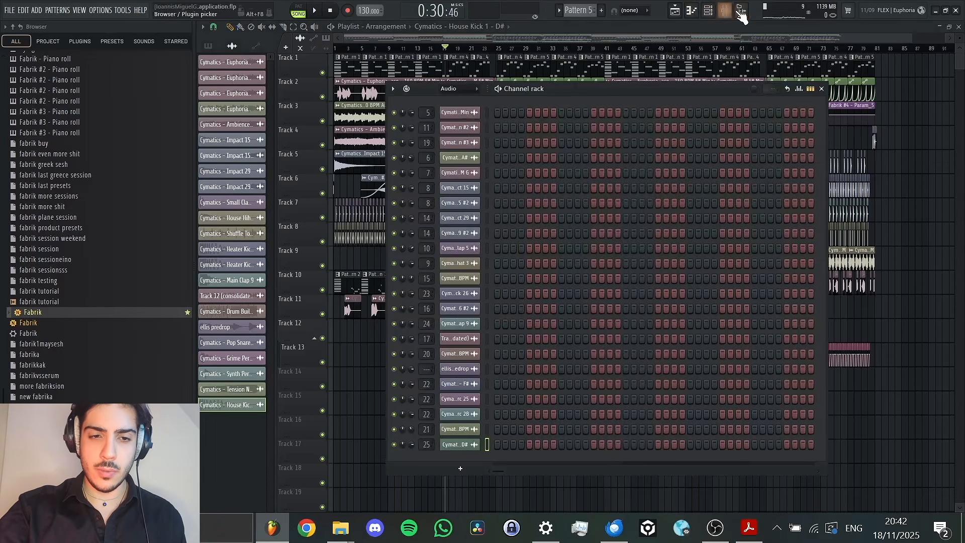
{"action": "left_click", "coordinate": [724, 10]}
{"action": "left_click", "coordinate": [247, 131]}
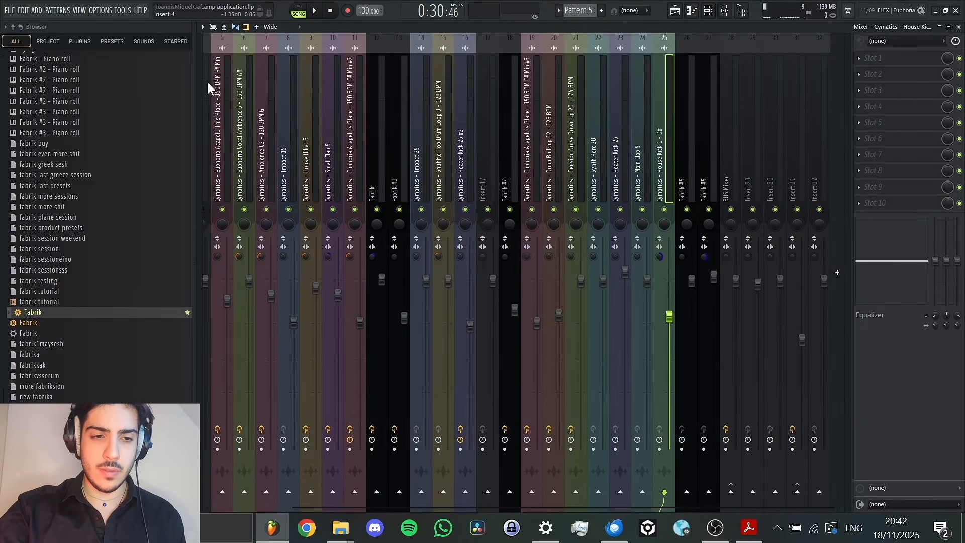
{"action": "left_click", "coordinate": [208, 81]}
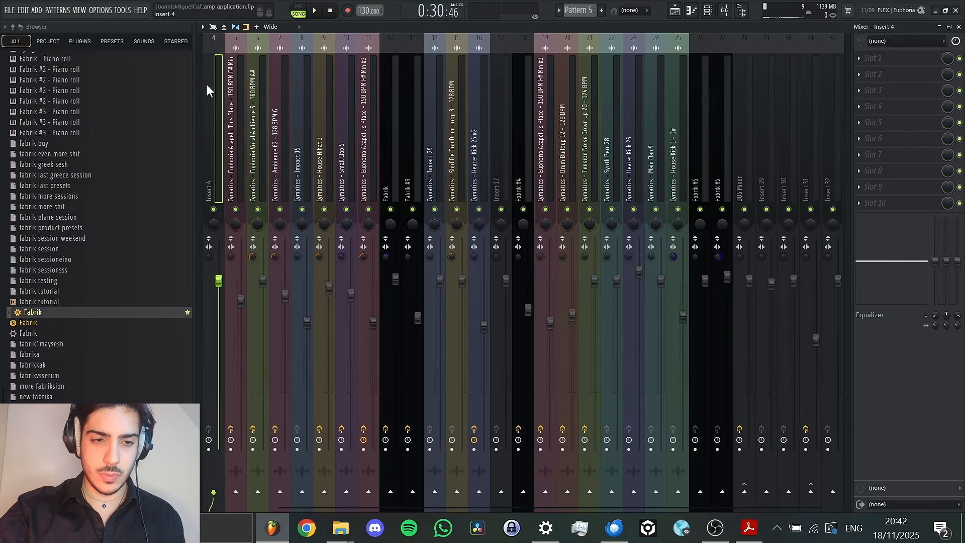
{"action": "scroll", "coordinate": [203, 73], "scroll_direction": "left", "scroll_amount": 2}
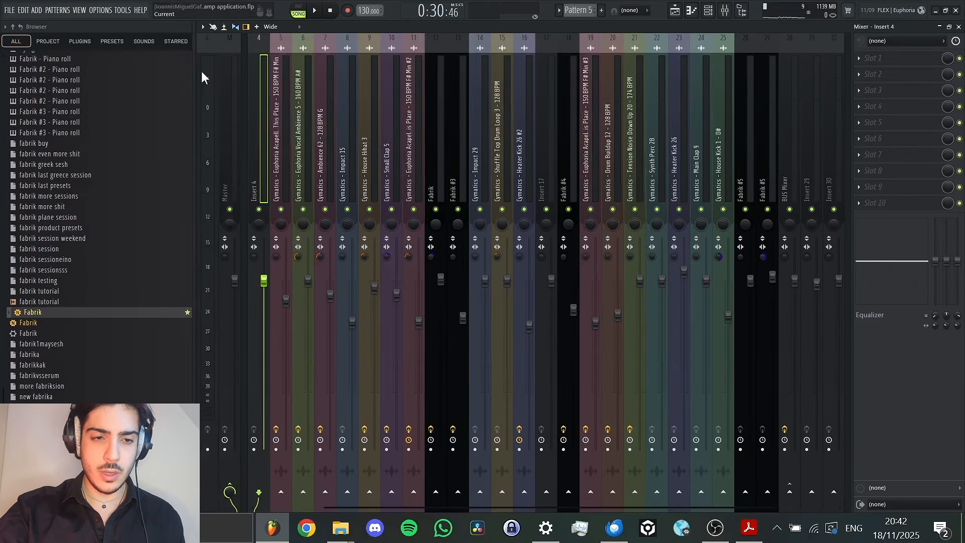
{"action": "left_click", "coordinate": [232, 84]}
{"action": "left_click", "coordinate": [676, 14]}
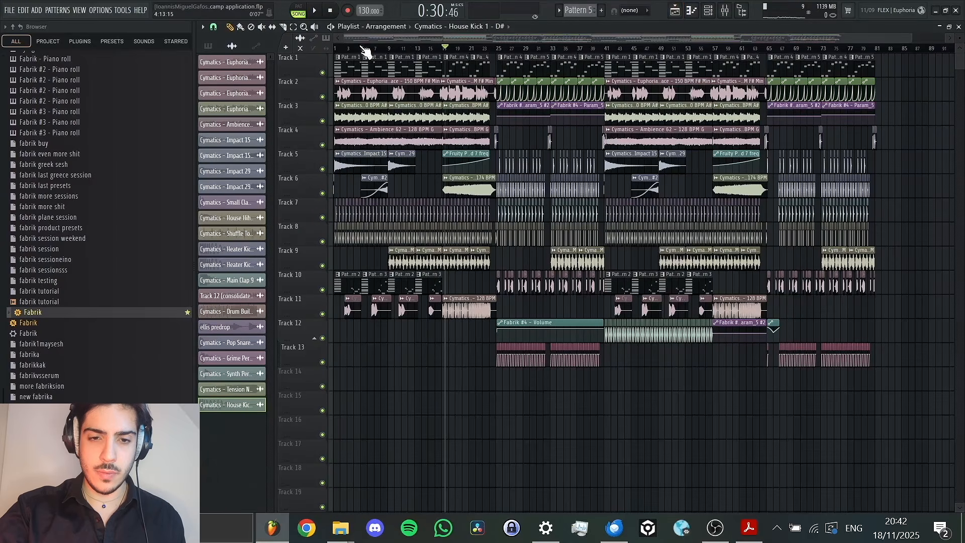
{"action": "left_click", "coordinate": [507, 50]}
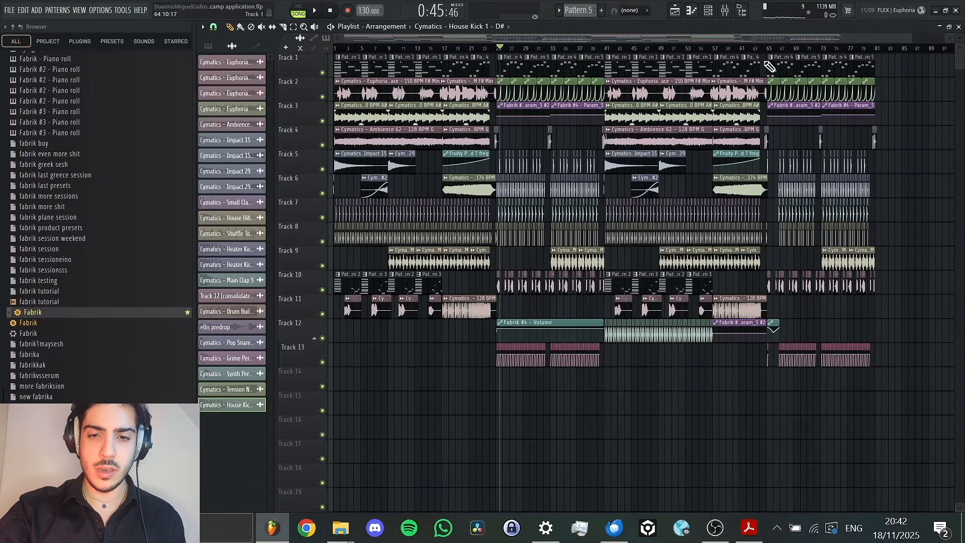
Load Fruity Balance in the first effect slot of the Master track.
{"action": "left_click", "coordinate": [728, 12]}
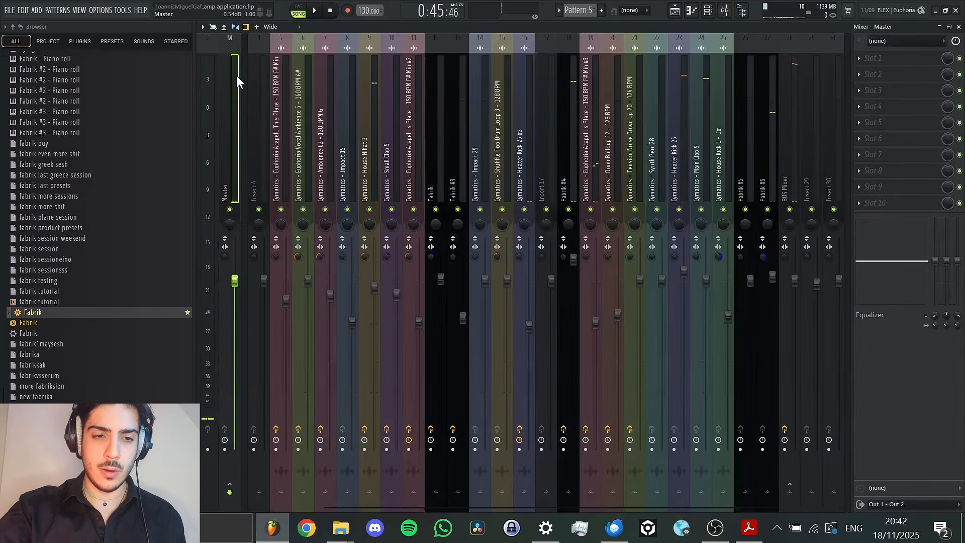
{"action": "left_click", "coordinate": [876, 61]}
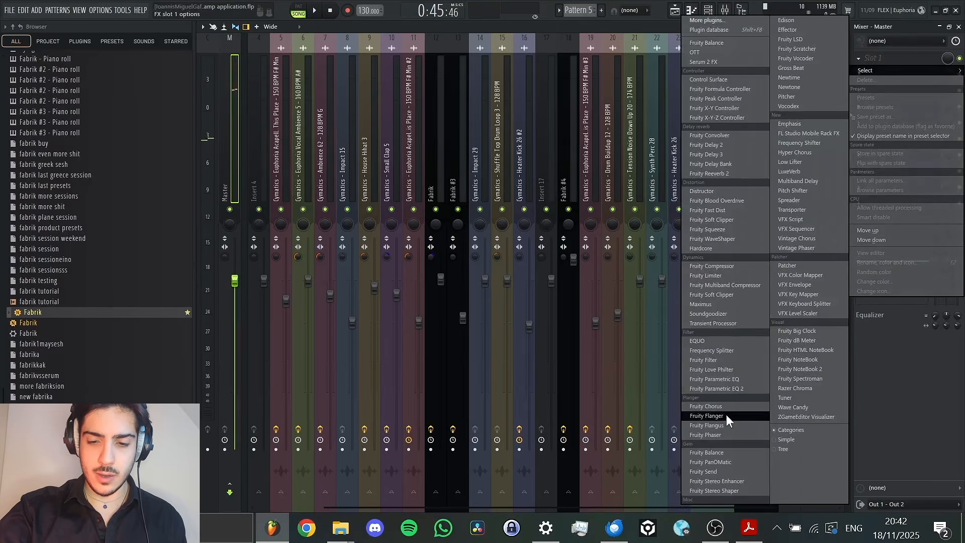
{"action": "left_click", "coordinate": [729, 453]}
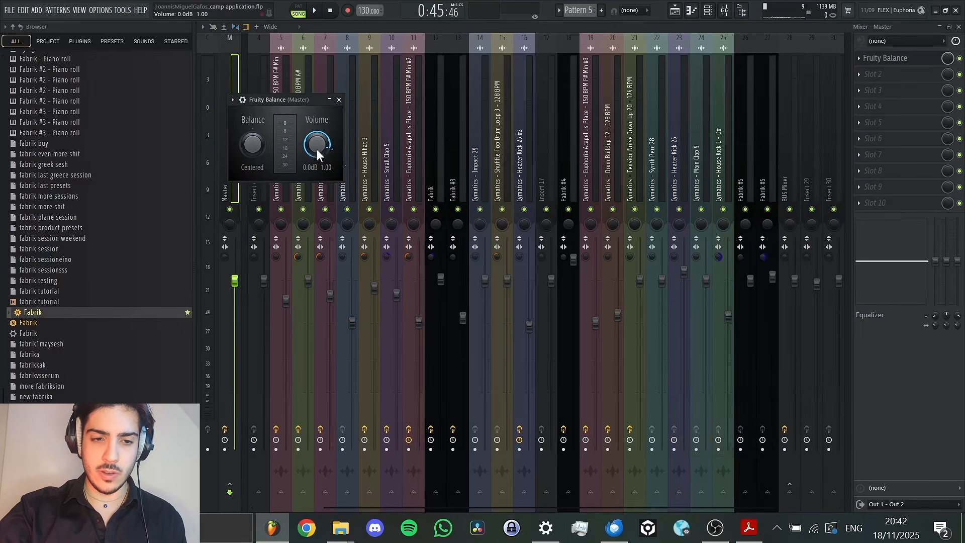
Raise the Heater Kick 26 track's volume slightly above 108% while the first drop plays, and reselect the Master track.
{"action": "left_click", "coordinate": [691, 11]}
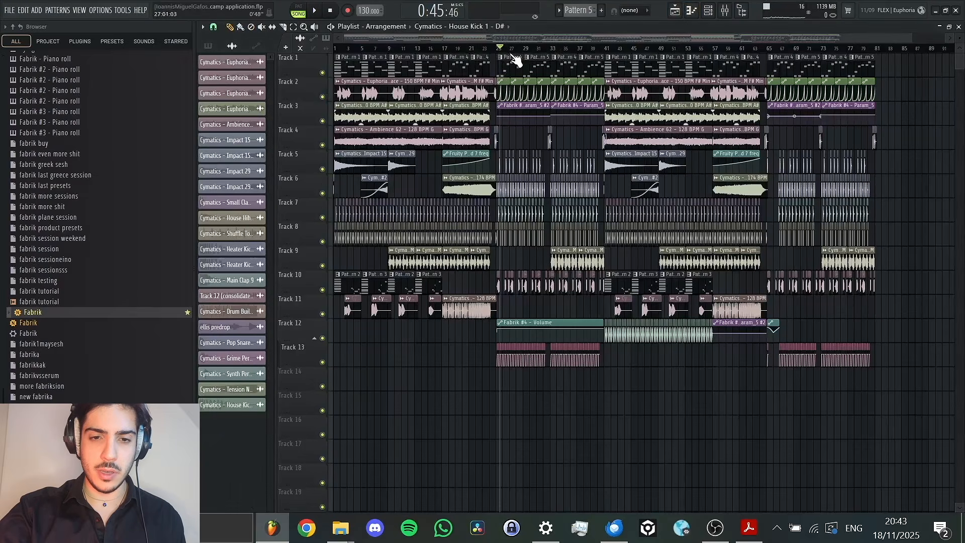
{"action": "key", "text": "space"}
{"action": "left_click", "coordinate": [725, 10]}
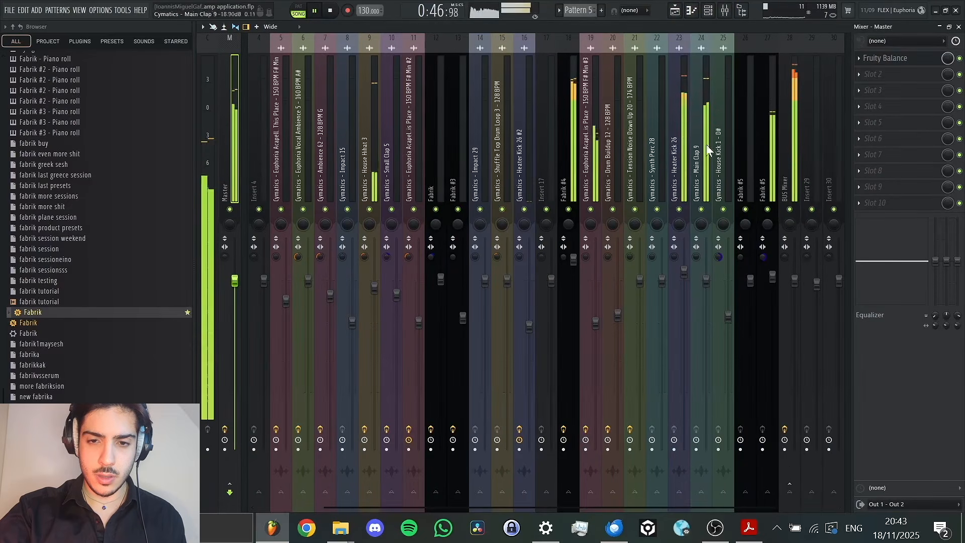
{"action": "left_click", "coordinate": [685, 268]}
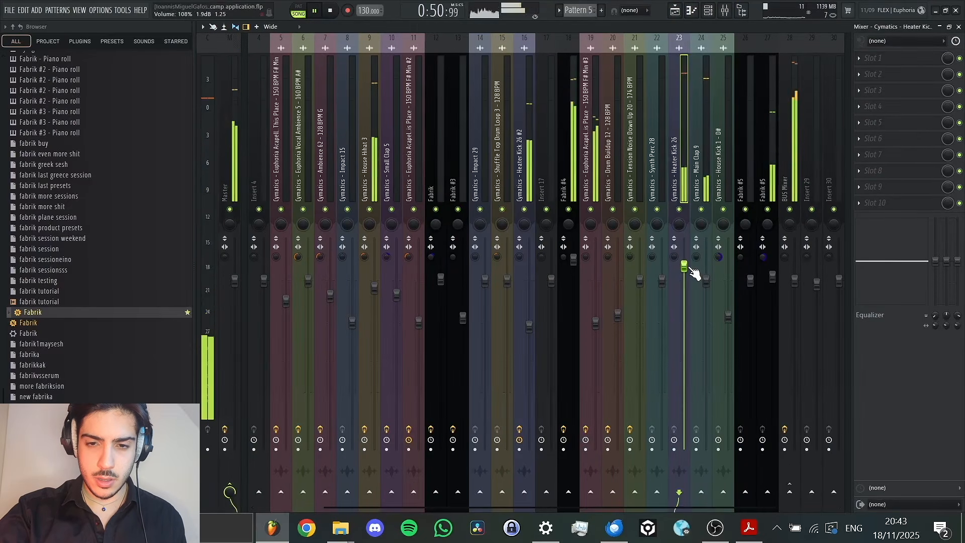
{"action": "left_click_drag", "start_coordinate": [689, 268], "coordinate": [689, 263]}
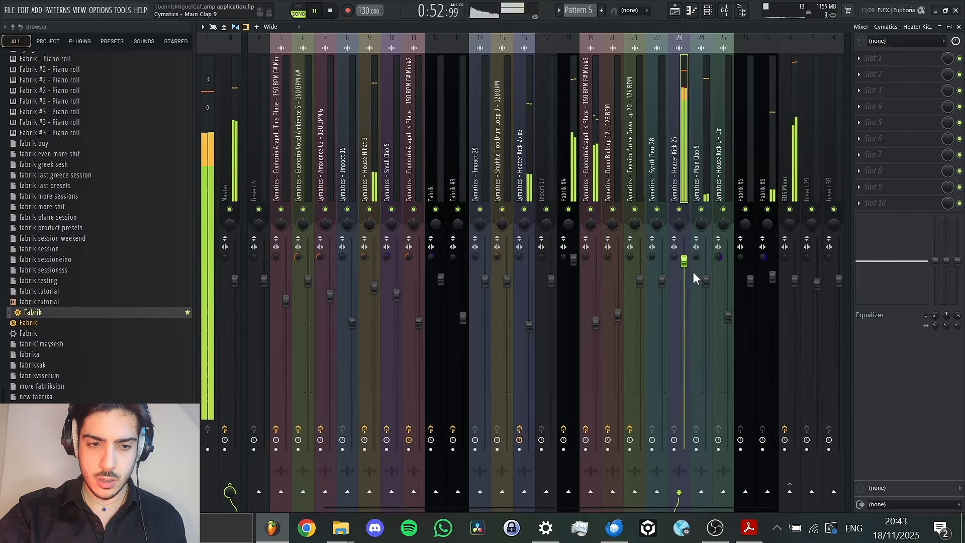
{"action": "left_click", "coordinate": [232, 107]}
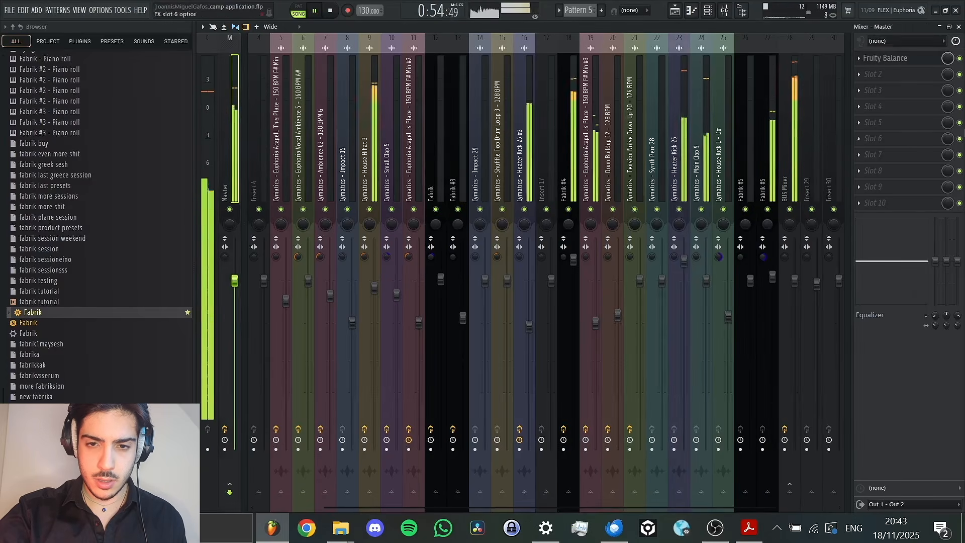
Play the intro from about bar 5 and slightly raise the volume of the Euphoria Acapella mixer track 5.
{"action": "left_click", "coordinate": [675, 10]}
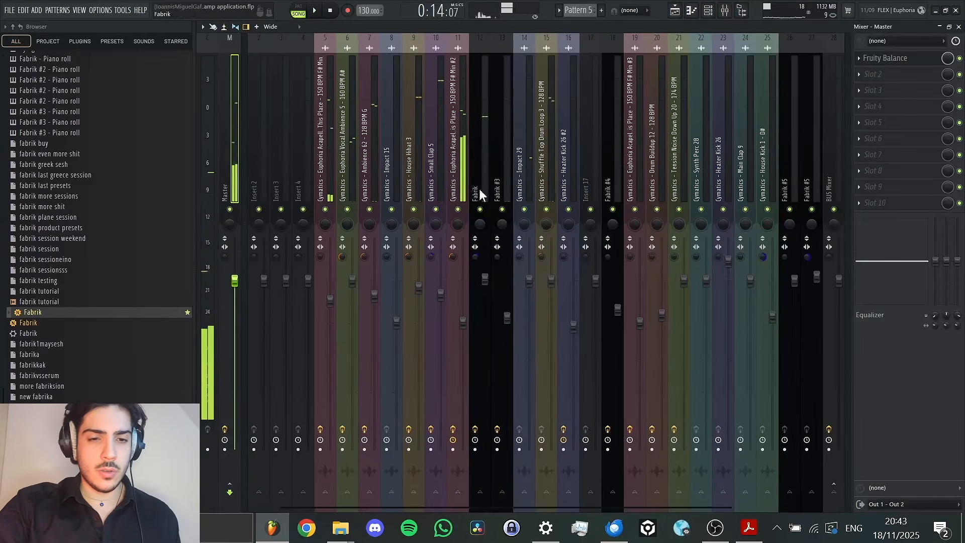
{"action": "scroll", "coordinate": [417, 164], "scroll_direction": "left", "scroll_amount": 1}
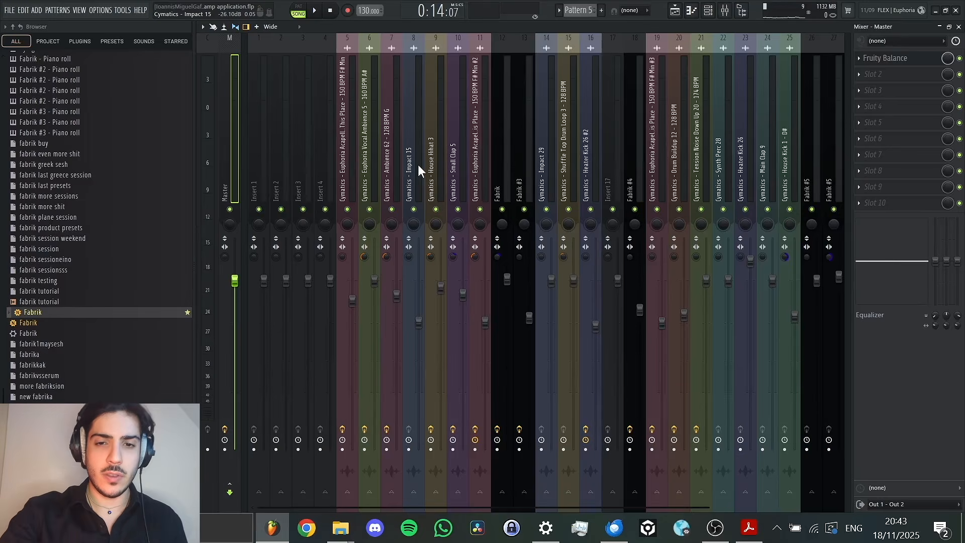
{"action": "left_click", "coordinate": [676, 10]}
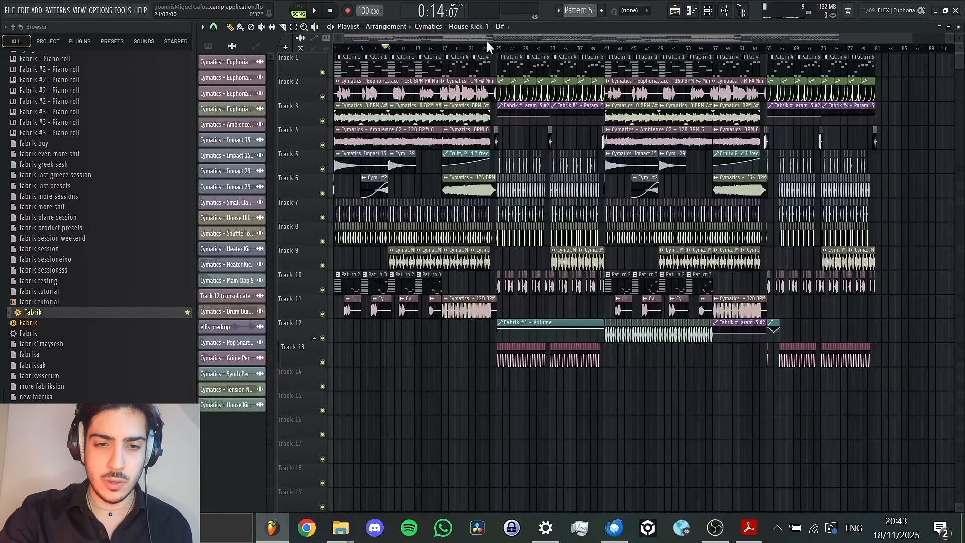
{"action": "left_click", "coordinate": [367, 44]}
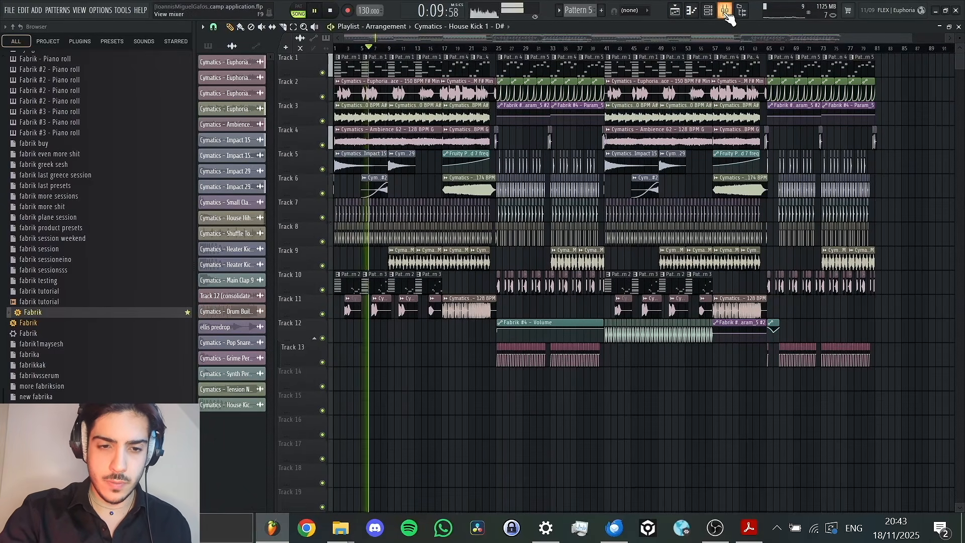
{"action": "key", "text": "F9"}
{"action": "mouse_move", "coordinate": [353, 301]}
{"action": "left_mouse_down"}
{"action": "mouse_move", "coordinate": [354, 285]}
{"action": "mouse_move", "coordinate": [352, 295]}
{"action": "left_mouse_up"}
Play the first build-up from around bar 17 and slightly raise the Drum Buildup 12 mixer track's volume.
{"action": "left_click", "coordinate": [676, 10]}
{"action": "left_click", "coordinate": [435, 47]}
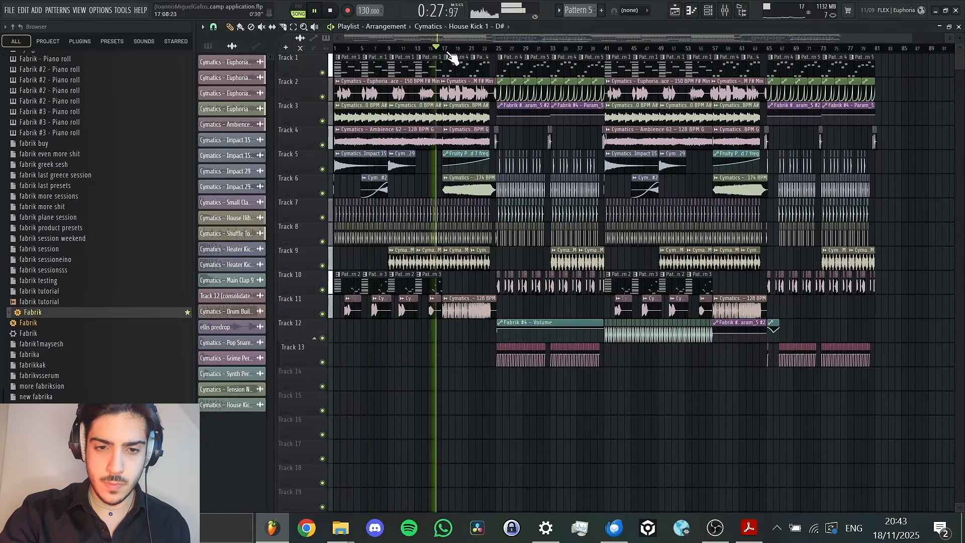
{"action": "left_click", "coordinate": [450, 47]}
{"action": "left_click", "coordinate": [724, 10]}
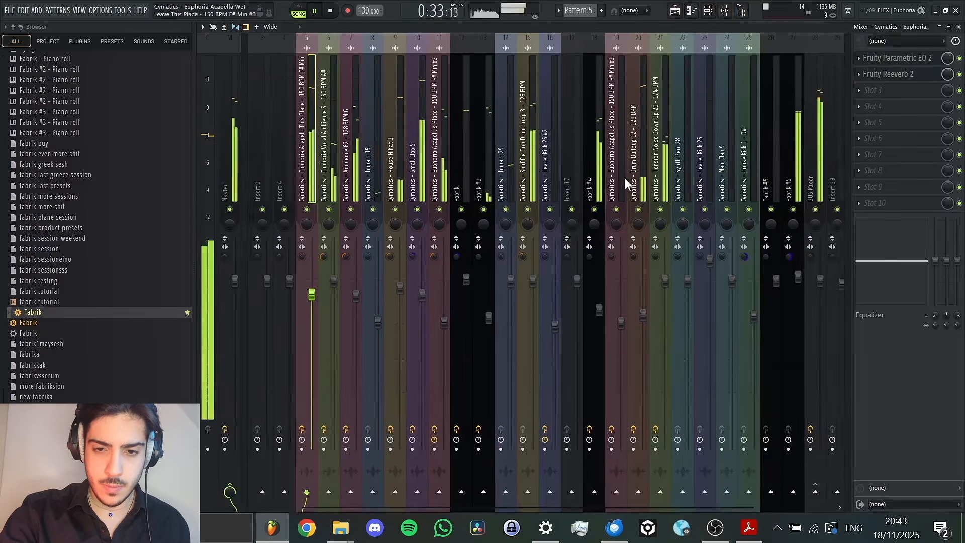
{"action": "left_click_drag", "start_coordinate": [642, 314], "coordinate": [641, 311]}
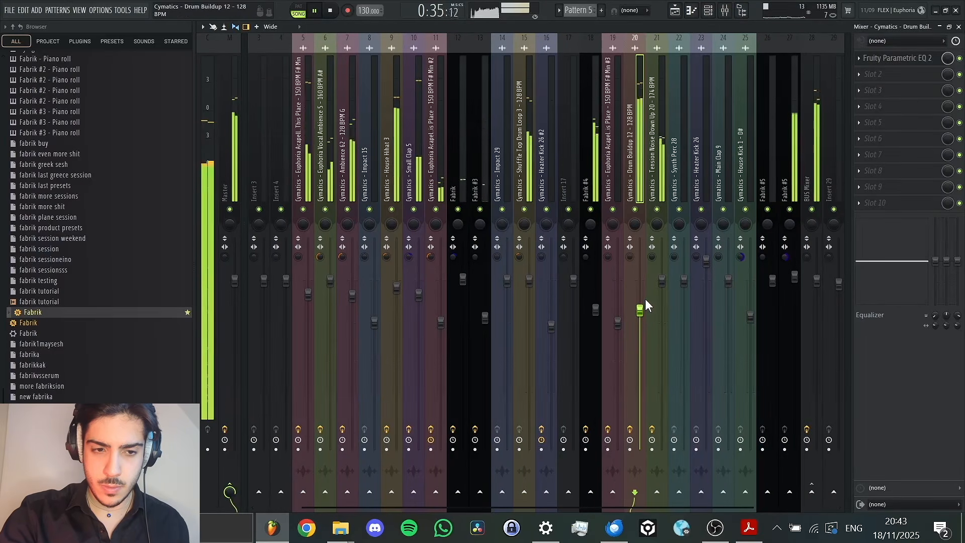
Play the first drop from bar 25 and raise the BUS Mixer track's volume to 109% (2.0 dB).
{"action": "left_click", "coordinate": [676, 10]}
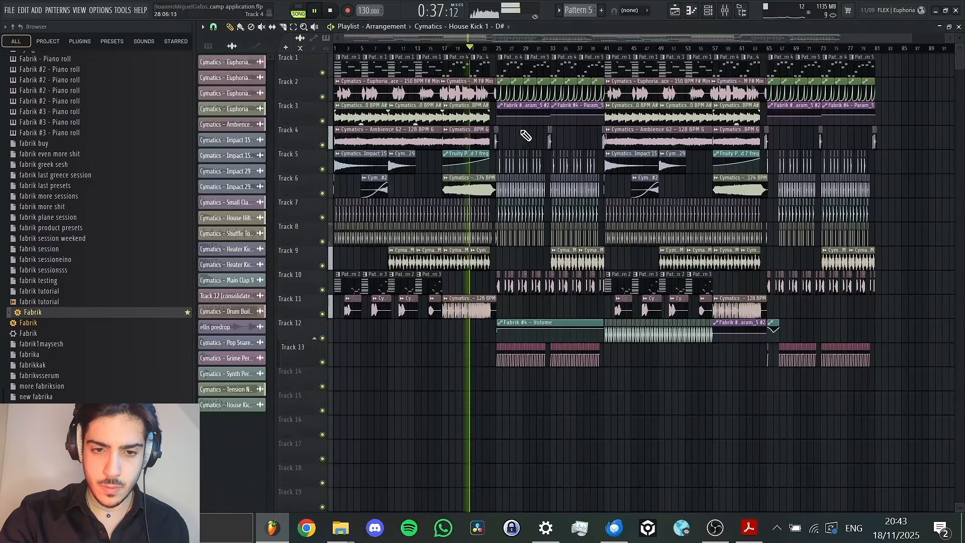
{"action": "left_click", "coordinate": [496, 47]}
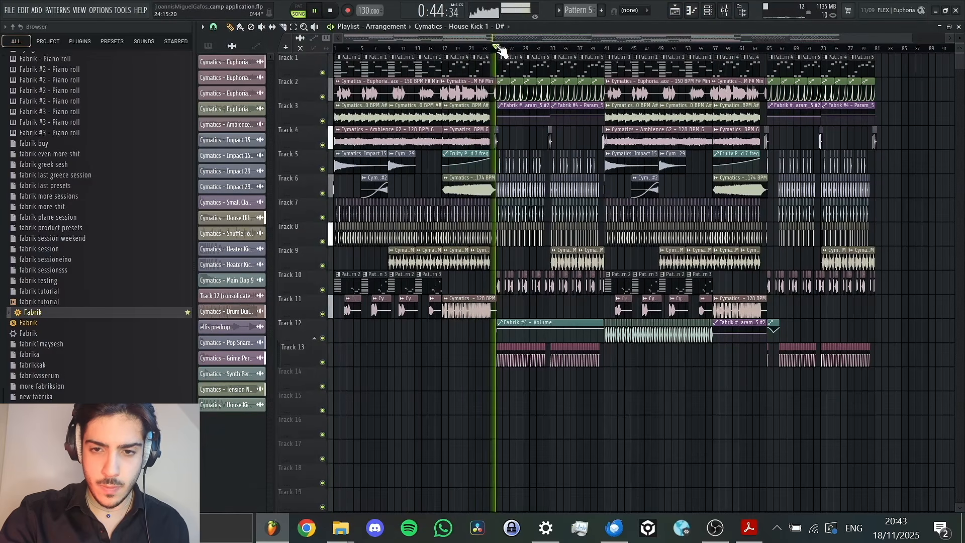
{"action": "left_click", "coordinate": [726, 10]}
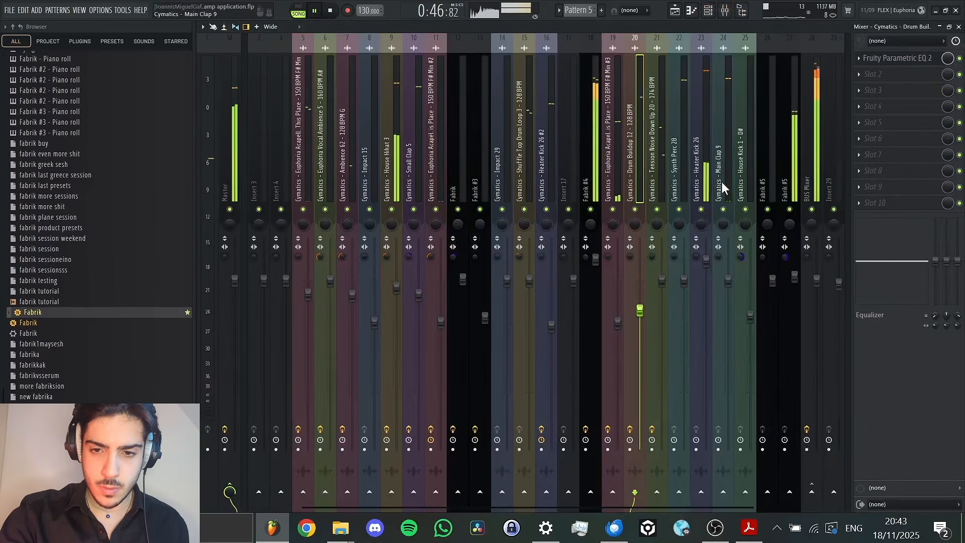
{"action": "scroll", "coordinate": [722, 182], "scroll_direction": "right", "scroll_amount": 2}
{"action": "left_click_drag", "start_coordinate": [774, 279], "coordinate": [774, 273]}
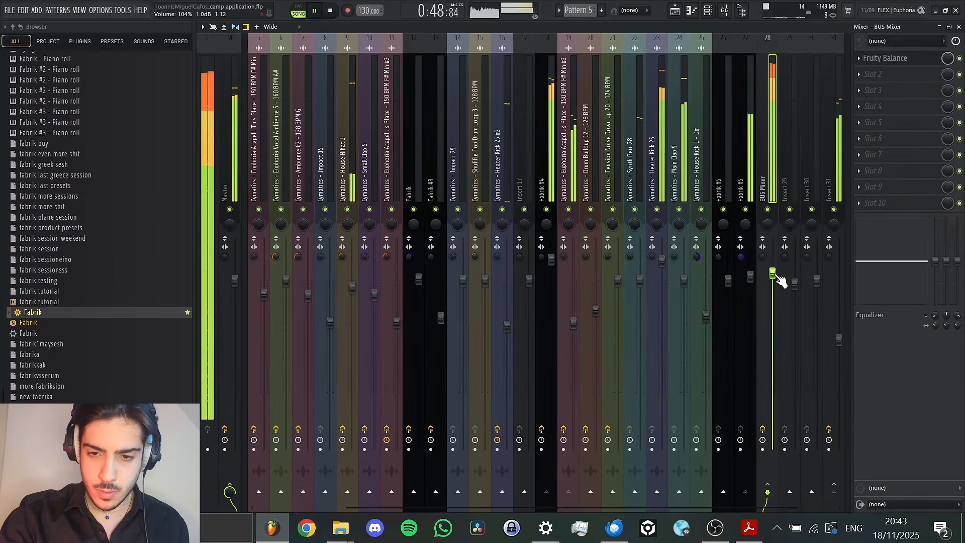
{"action": "scroll", "coordinate": [754, 183], "scroll_direction": "right", "scroll_amount": 2}
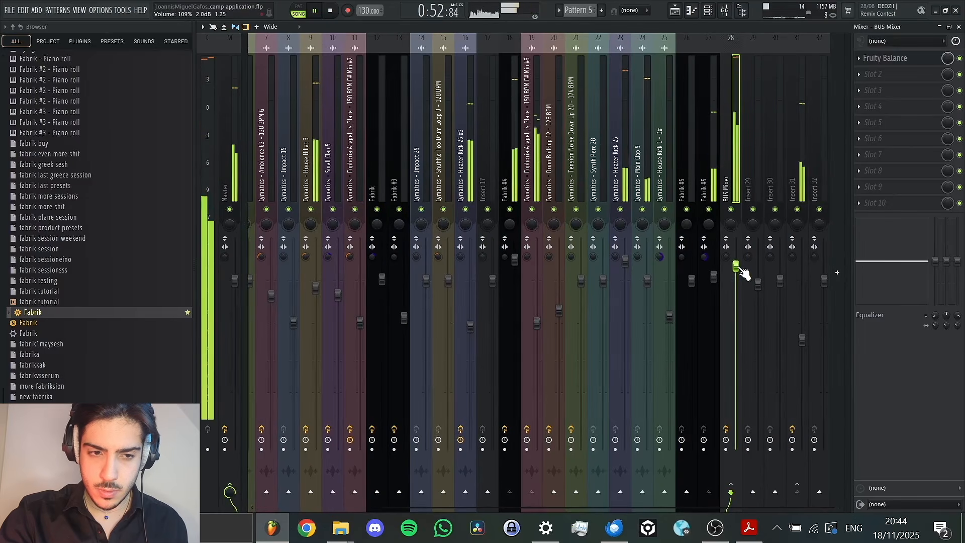
Play the arrangement from bar 41, then examine and listen to the first drop's breaks before bars 33 and 41.
{"action": "left_click", "coordinate": [675, 10]}
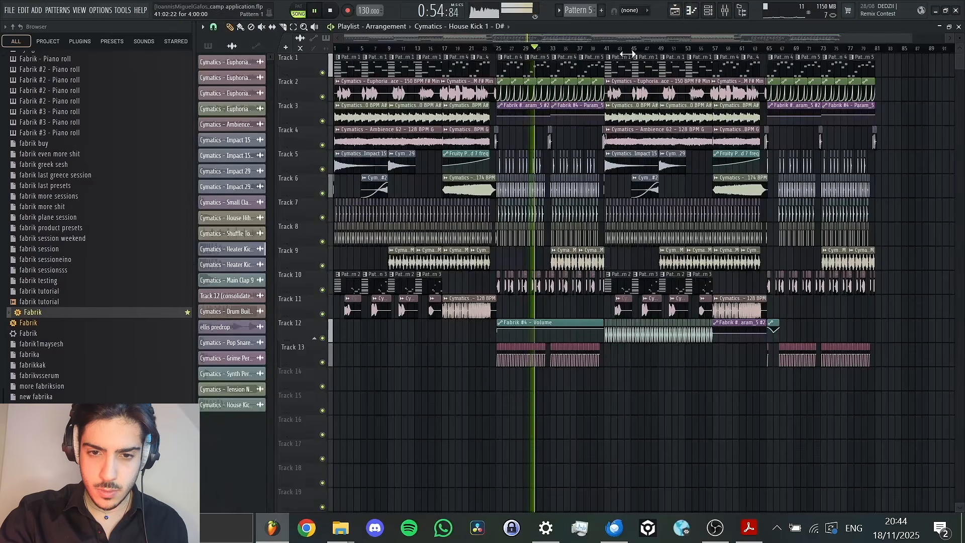
{"action": "left_click", "coordinate": [608, 48]}
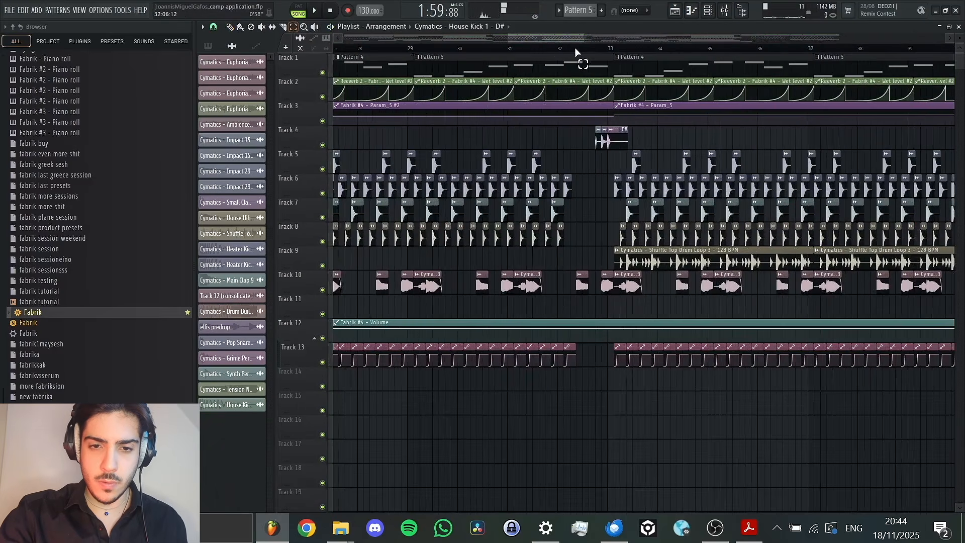
{"action": "left_click_drag", "start_coordinate": [578, 39], "coordinate": [611, 40]}
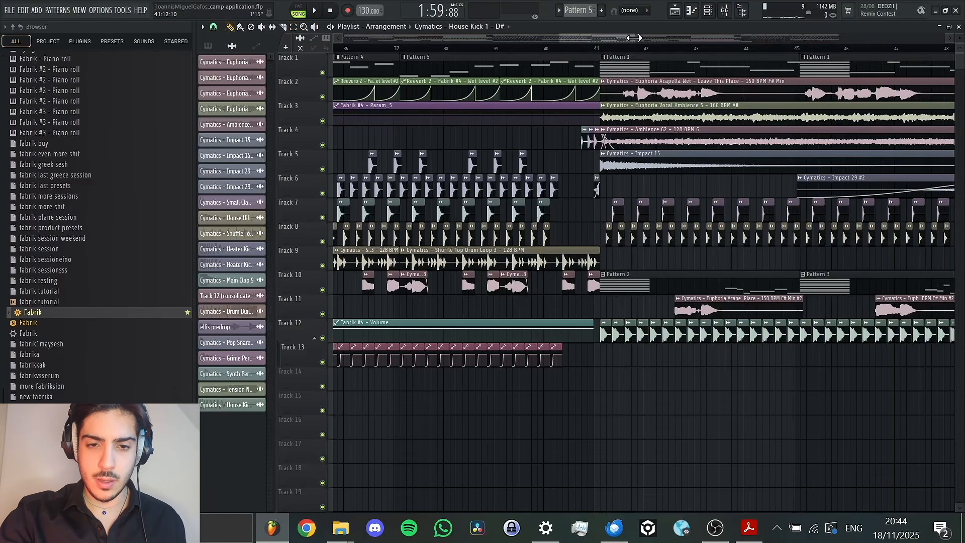
{"action": "left_click_drag", "start_coordinate": [634, 38], "coordinate": [542, 40]}
{"action": "left_click", "coordinate": [575, 47]}
{"action": "key", "text": "space"}
{"action": "key", "text": "space"}
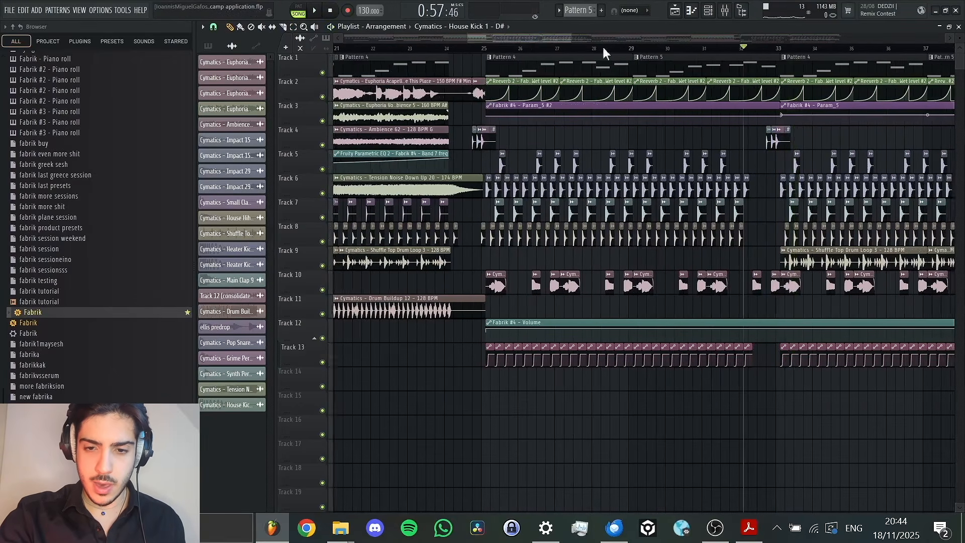
Copy the Fabrik #4 Band 7 freq #2 automation clip from bar 65 onto Track 11 at about bar 32.
{"action": "left_click_drag", "start_coordinate": [602, 46], "coordinate": [788, 71]}
{"action": "left_click", "coordinate": [519, 324]}
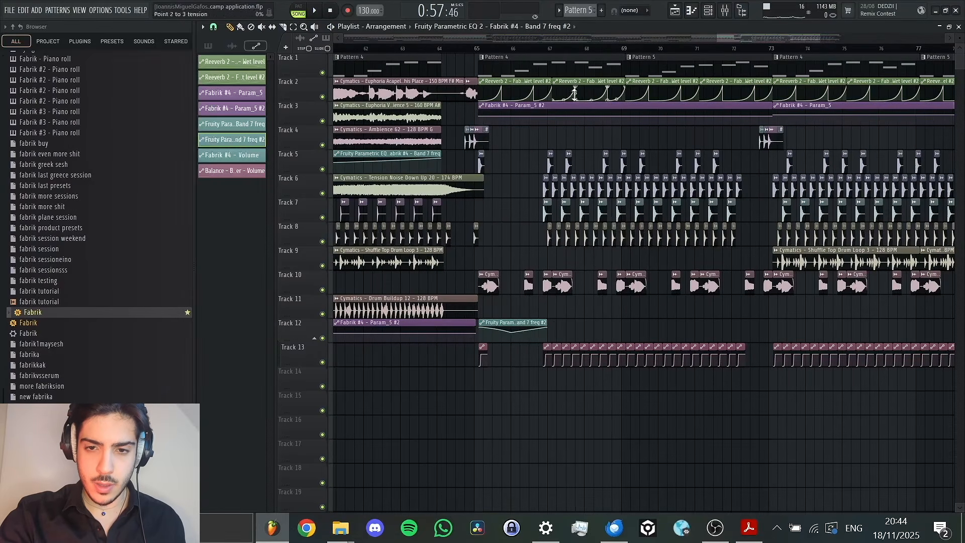
{"action": "left_click_drag", "start_coordinate": [749, 38], "coordinate": [621, 58]}
{"action": "scroll", "coordinate": [668, 338], "scroll_direction": "down", "scroll_amount": 1}
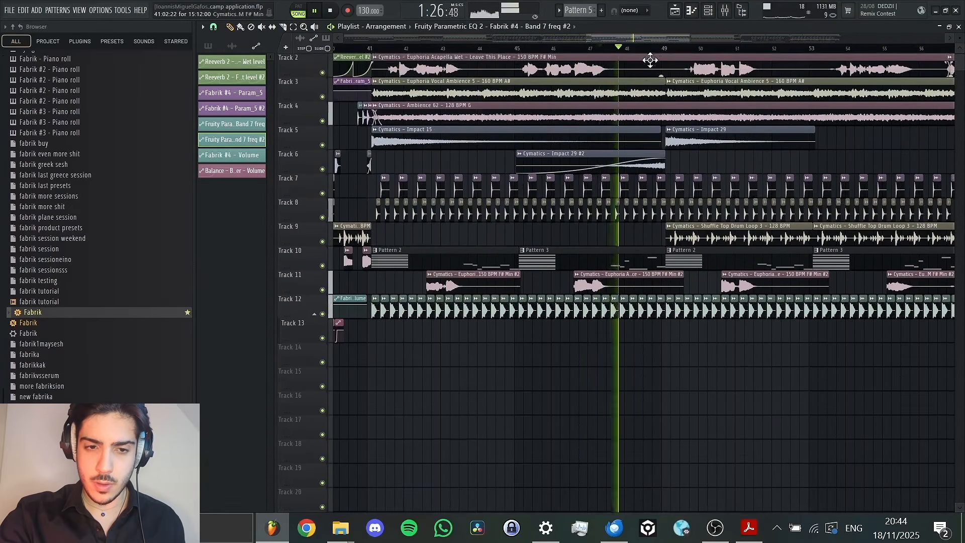
{"action": "left_click_drag", "start_coordinate": [270, 71], "coordinate": [339, 106]}
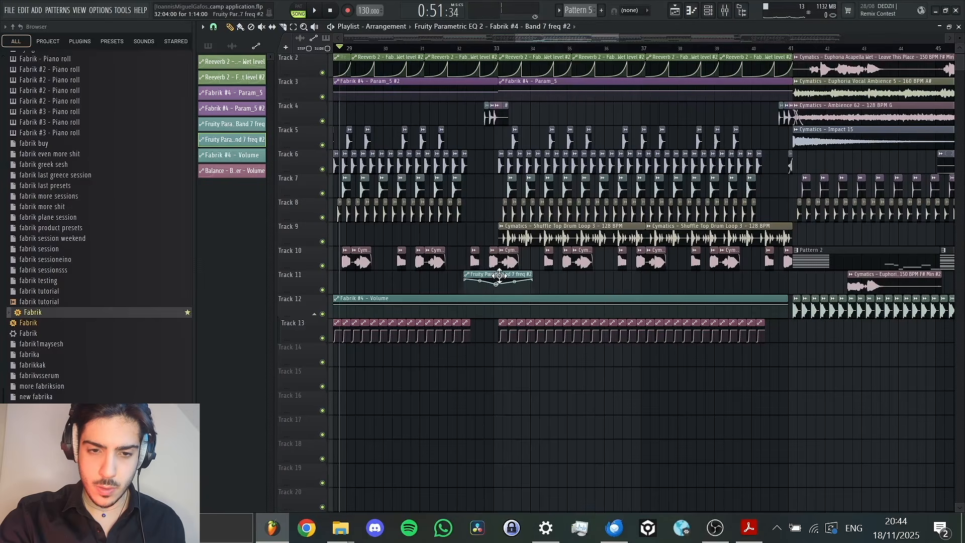
Listen to the break before bar 33 and shift the Track 11 automation clip to start just before bar 32.
{"action": "key", "text": "space"}
{"action": "left_click", "coordinate": [458, 47]}
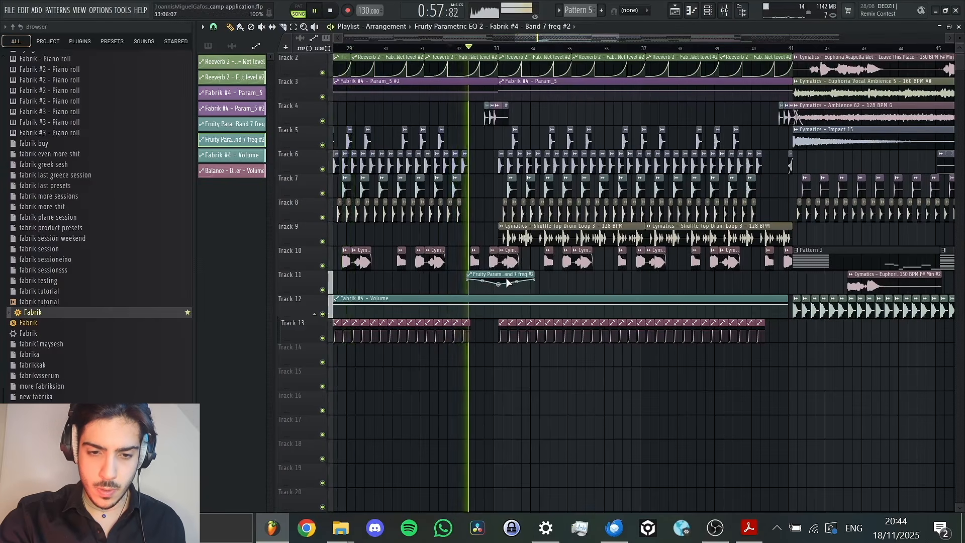
{"action": "left_click_drag", "start_coordinate": [507, 282], "coordinate": [498, 283]}
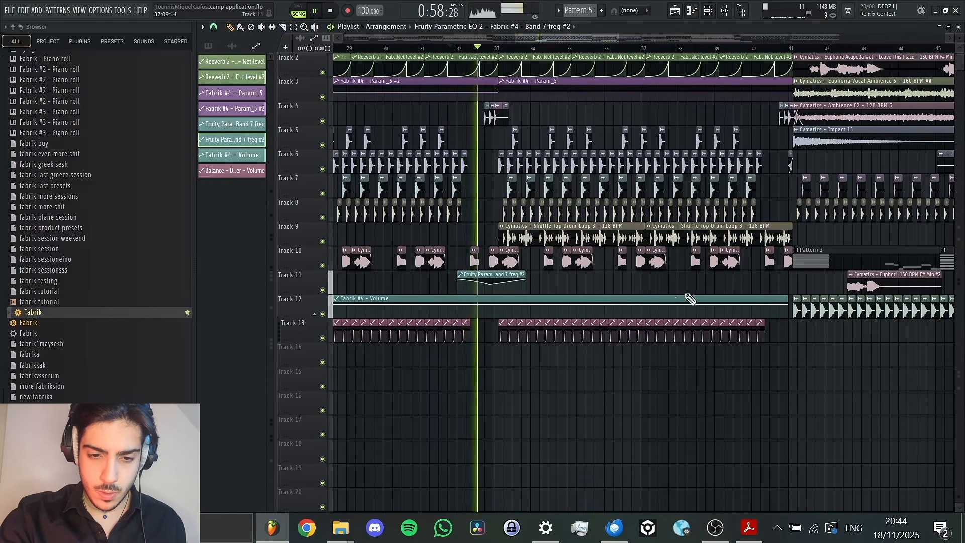
{"action": "key", "text": "space"}
{"action": "key", "text": "space"}
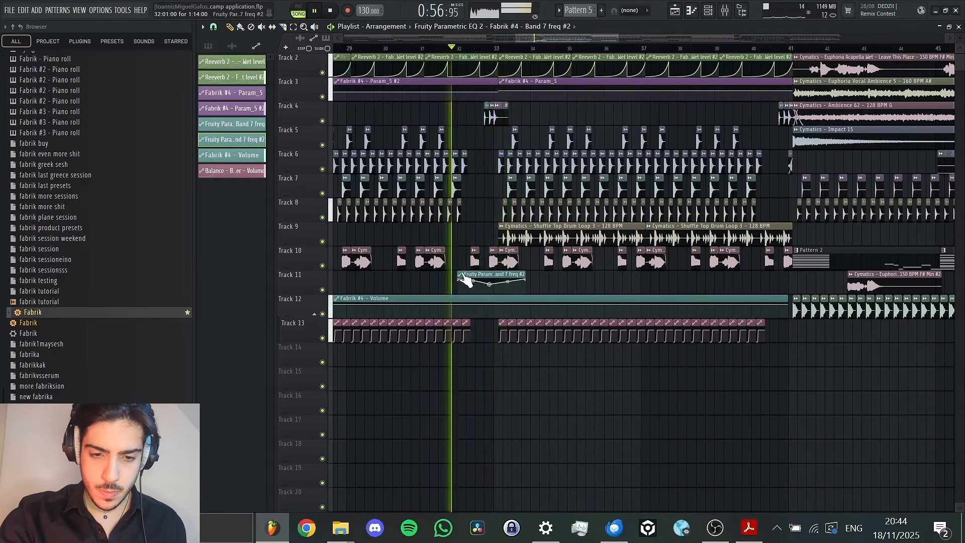
Turn the Track 11 filter automation clip into a unique one-bar clip and copy it to about bar 40.
{"action": "left_click", "coordinate": [463, 275]}
{"action": "left_click", "coordinate": [487, 391]}
{"action": "key", "text": "space"}
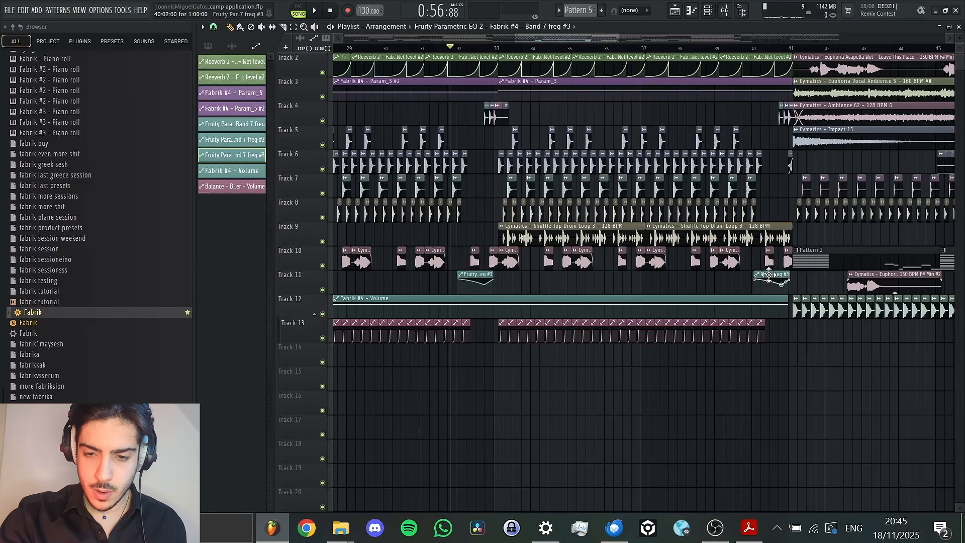
Listen to both breaks in the first drop and nudge the second Track 11 automation clip to start at bar 40.
{"action": "key", "text": "space"}
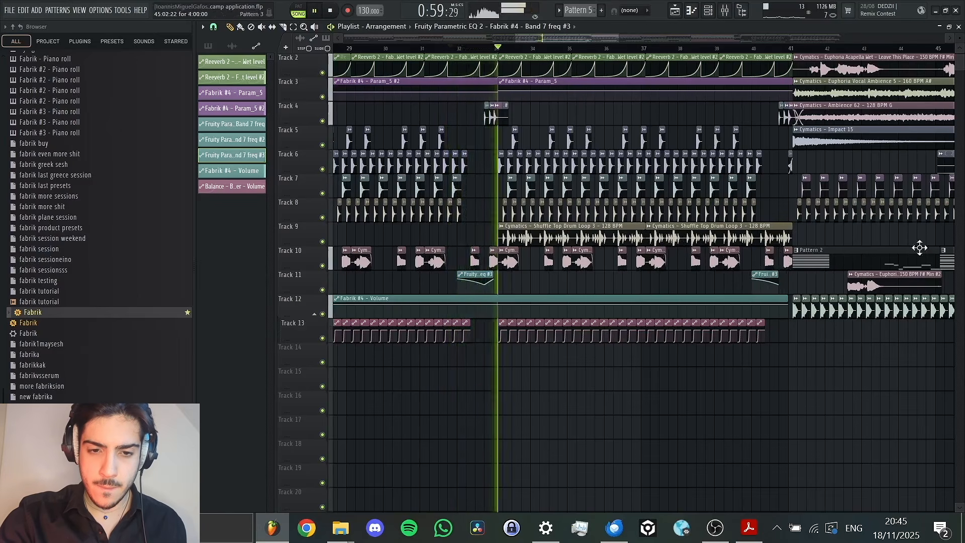
{"action": "left_click", "coordinate": [761, 48]}
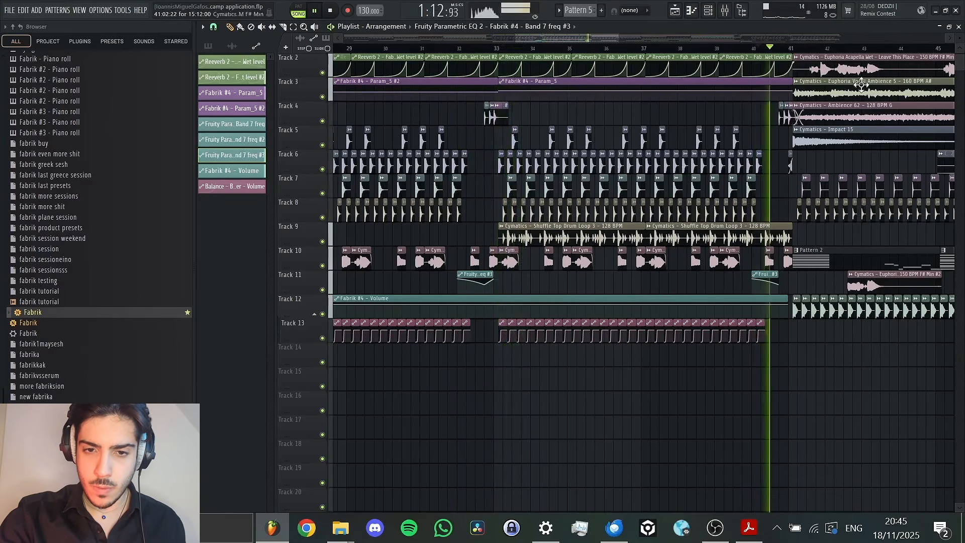
{"action": "left_click", "coordinate": [614, 47]}
{"action": "left_click_drag", "start_coordinate": [616, 39], "coordinate": [651, 40]}
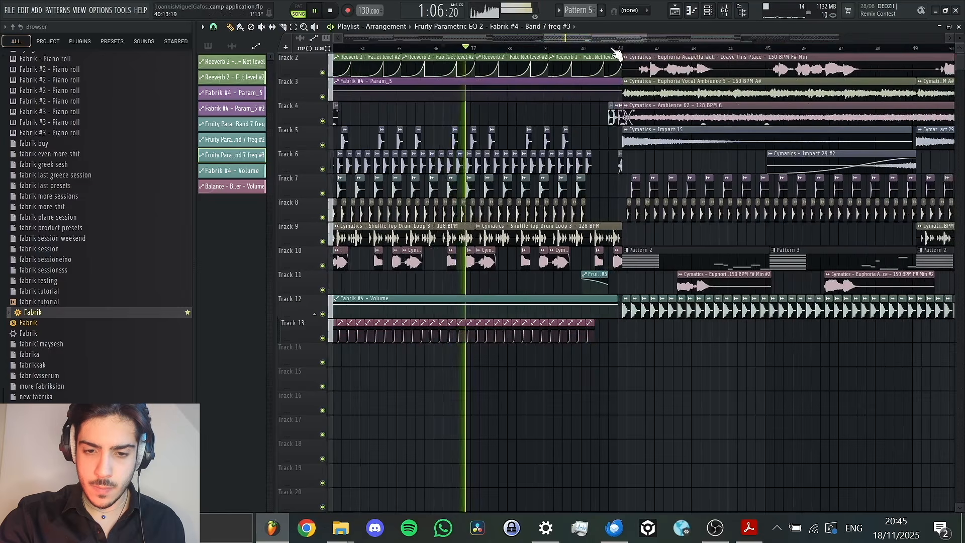
{"action": "left_click", "coordinate": [585, 48]}
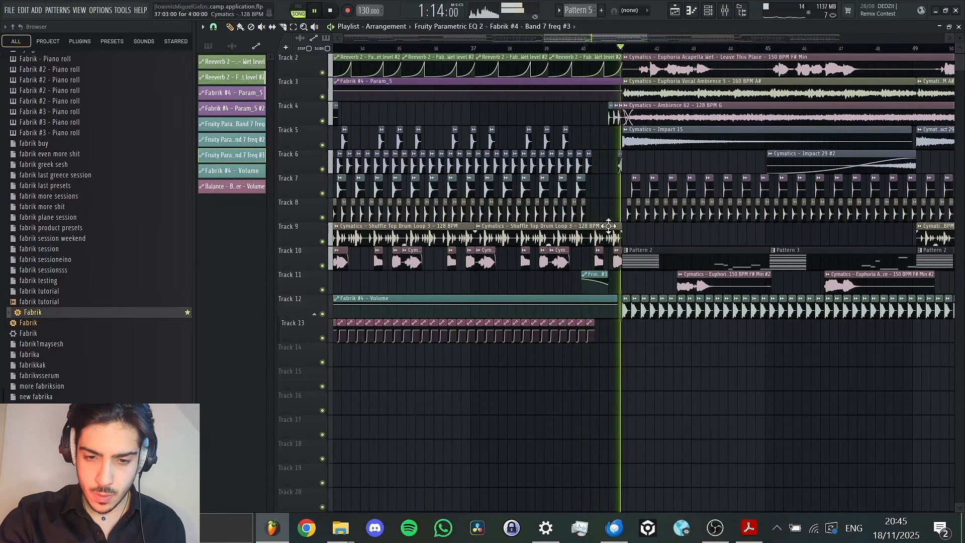
{"action": "left_click_drag", "start_coordinate": [593, 274], "coordinate": [597, 275]}
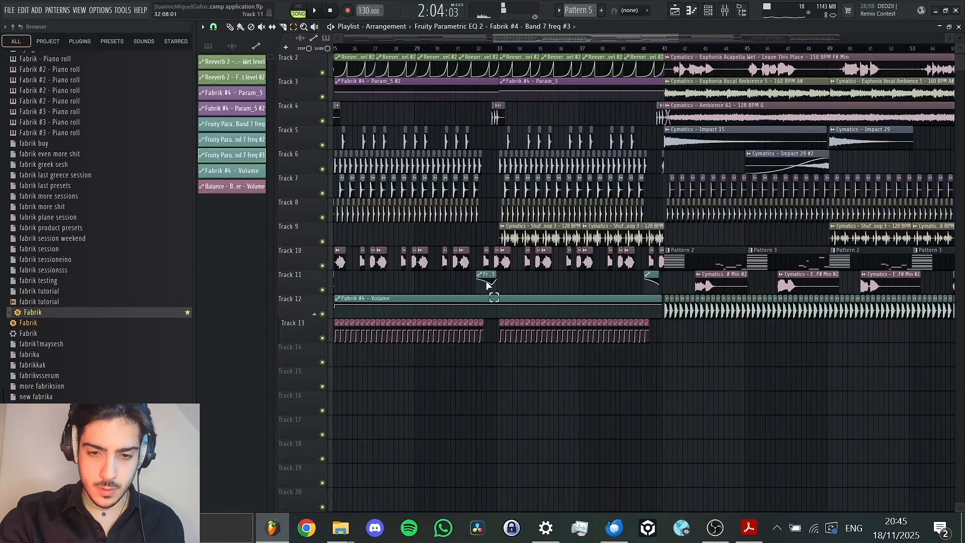
Copy both Track 11 filter automation clips into the second drop and align the first one to span bar 72 while listening.
{"action": "left_click", "coordinate": [487, 285]}
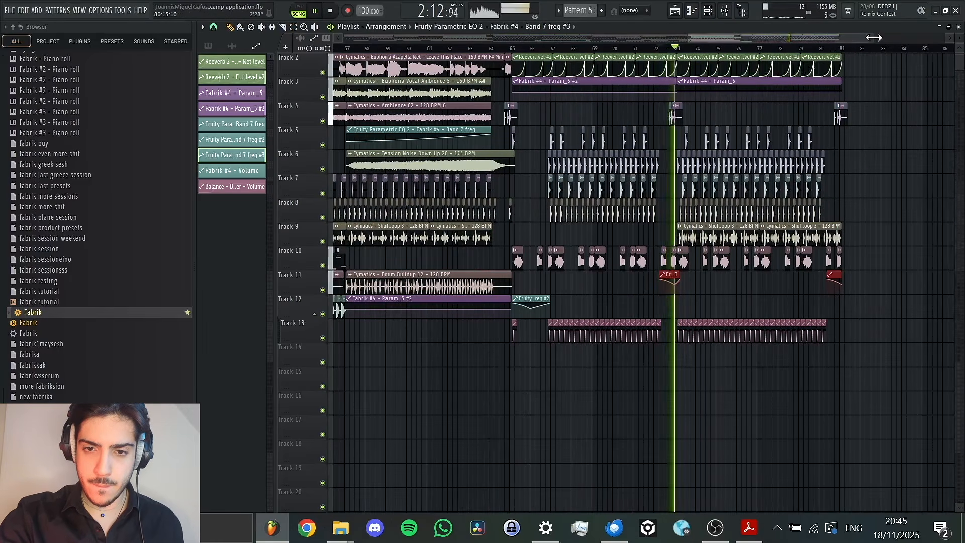
{"action": "left_click_drag", "start_coordinate": [843, 46], "coordinate": [744, 38]}
{"action": "left_click", "coordinate": [738, 47]}
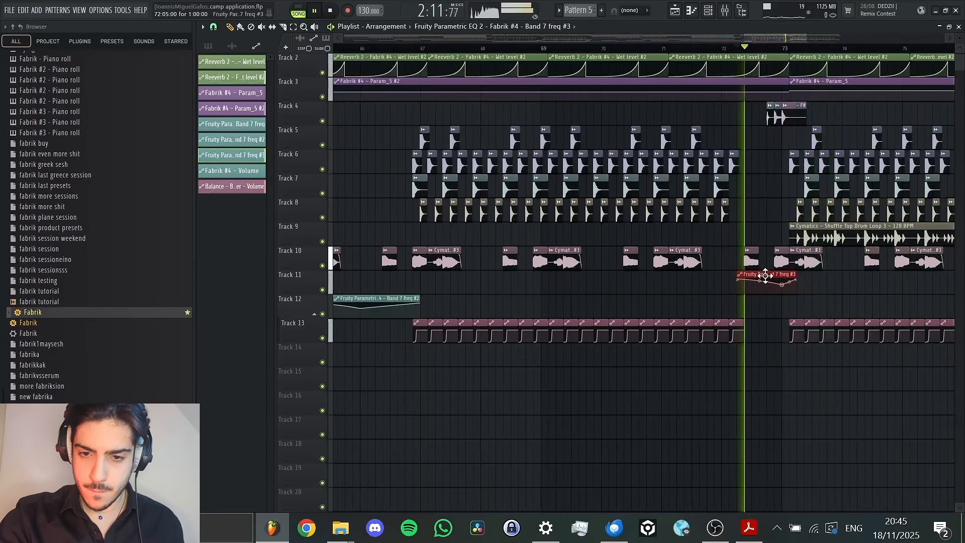
{"action": "left_click", "coordinate": [709, 47]}
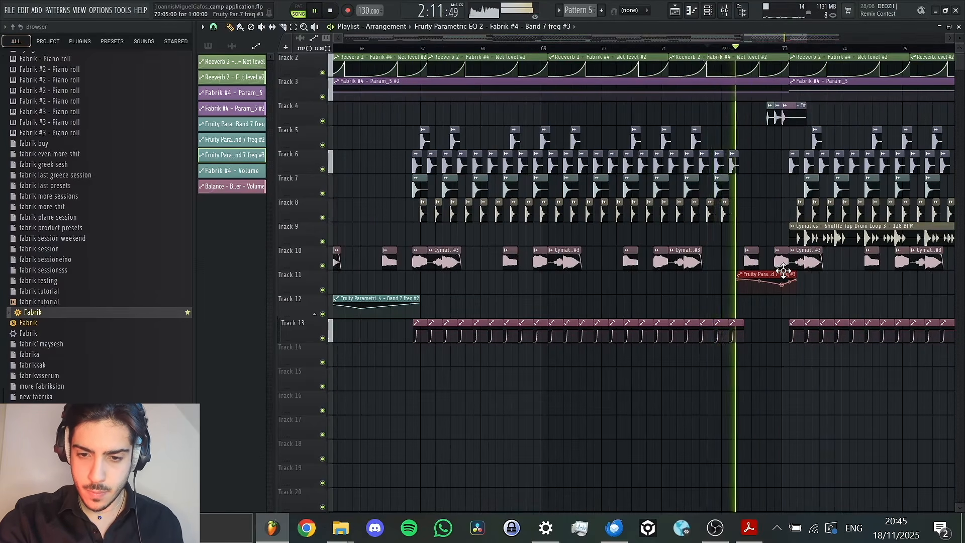
{"action": "left_click", "coordinate": [706, 47]}
{"action": "left_click_drag", "start_coordinate": [755, 275], "coordinate": [744, 275]}
{"action": "left_click", "coordinate": [702, 47]}
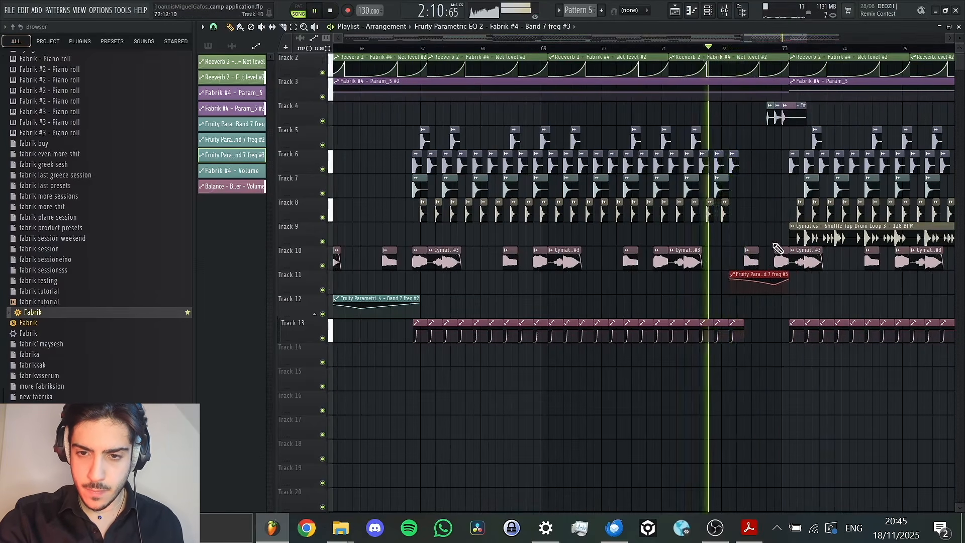
Listen to the end of the second drop around bar 80, stop playback, and bring the mixer into view.
{"action": "left_click_drag", "start_coordinate": [787, 38], "coordinate": [848, 40]}
{"action": "left_click", "coordinate": [733, 47]}
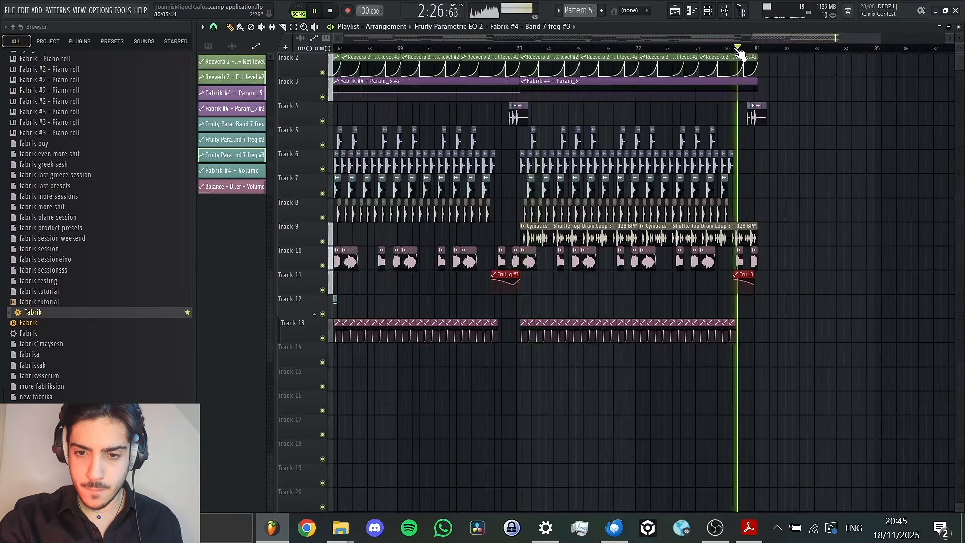
{"action": "key", "text": "space"}
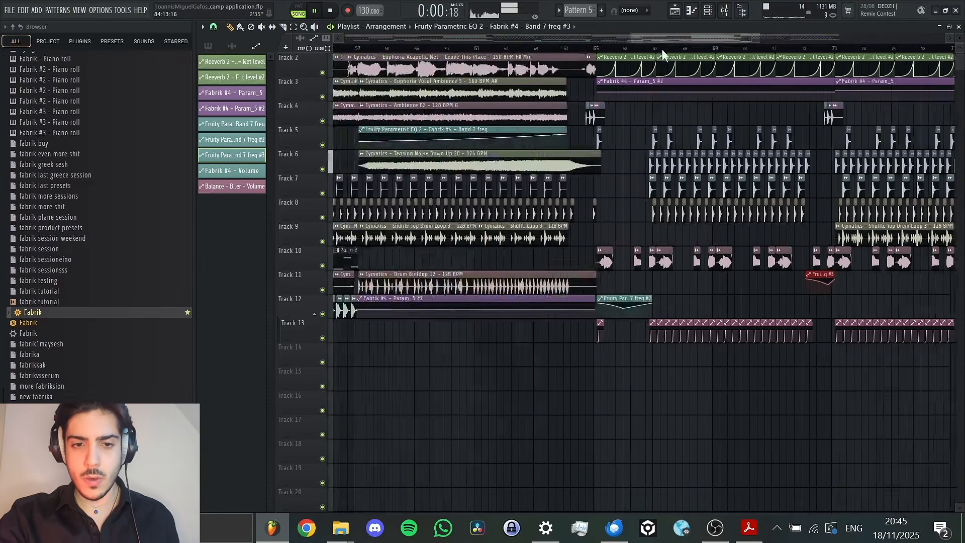
{"action": "left_click", "coordinate": [725, 10]}
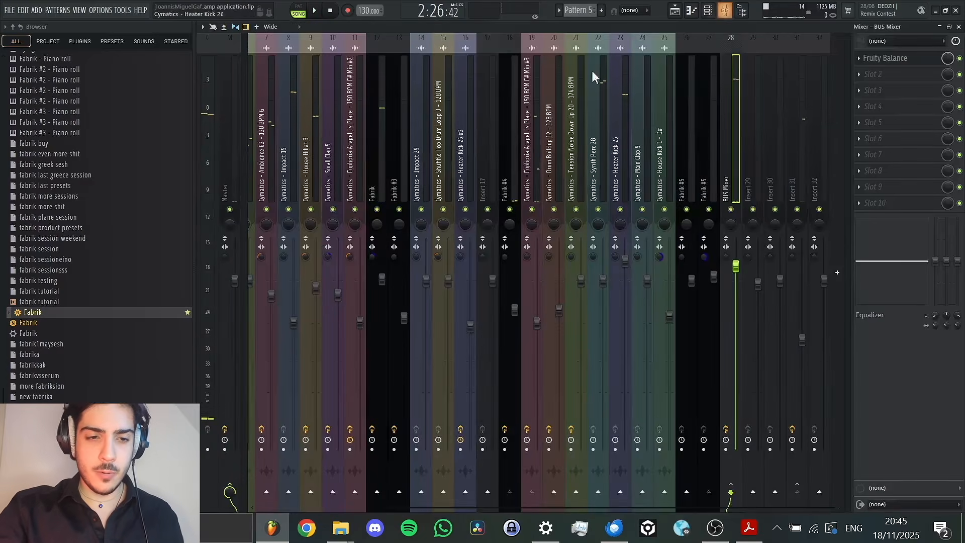
Add Fruity Parametric EQ 2 to slot 7 of the Master track and start playback.
{"action": "left_click", "coordinate": [235, 149]}
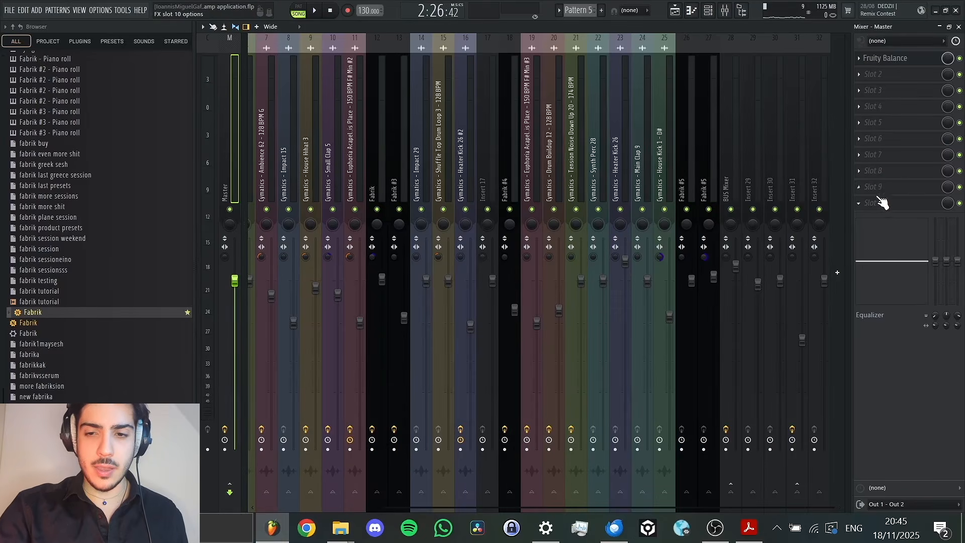
{"action": "left_click", "coordinate": [860, 155]}
{"action": "left_click", "coordinate": [718, 389]}
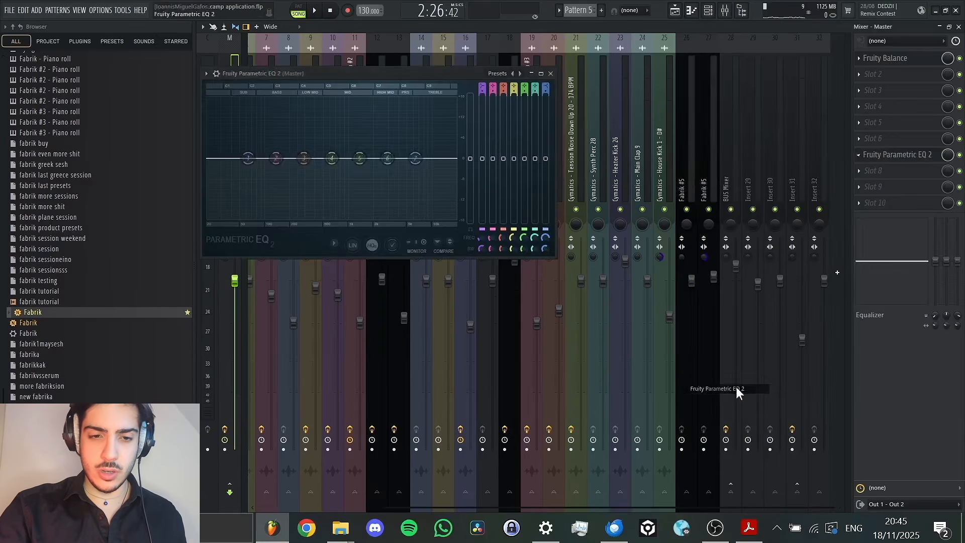
{"action": "left_click_drag", "start_coordinate": [414, 70], "coordinate": [570, 78]}
{"action": "key", "text": "space"}
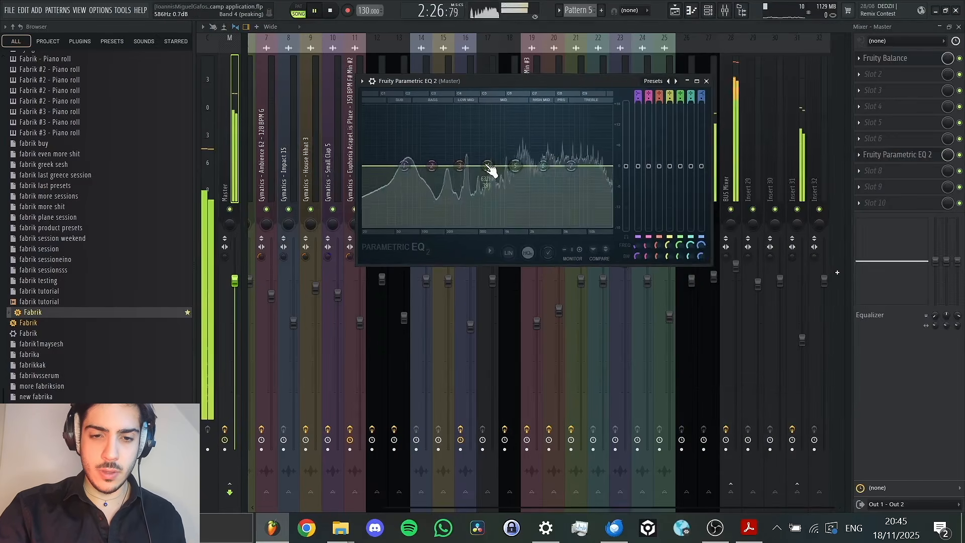
Play the intro from about bar 10 and shape the Master EQ with a gentle cut near 230 Hz, a slight upper-mid boost and high cut.
{"action": "key", "text": "F5"}
{"action": "key", "text": "space"}
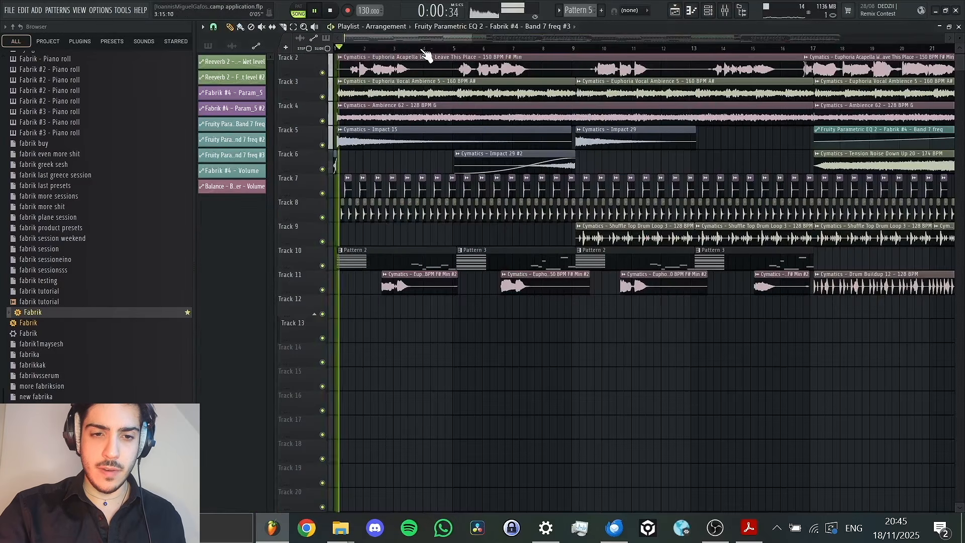
{"action": "left_click_drag", "start_coordinate": [471, 40], "coordinate": [520, 53]}
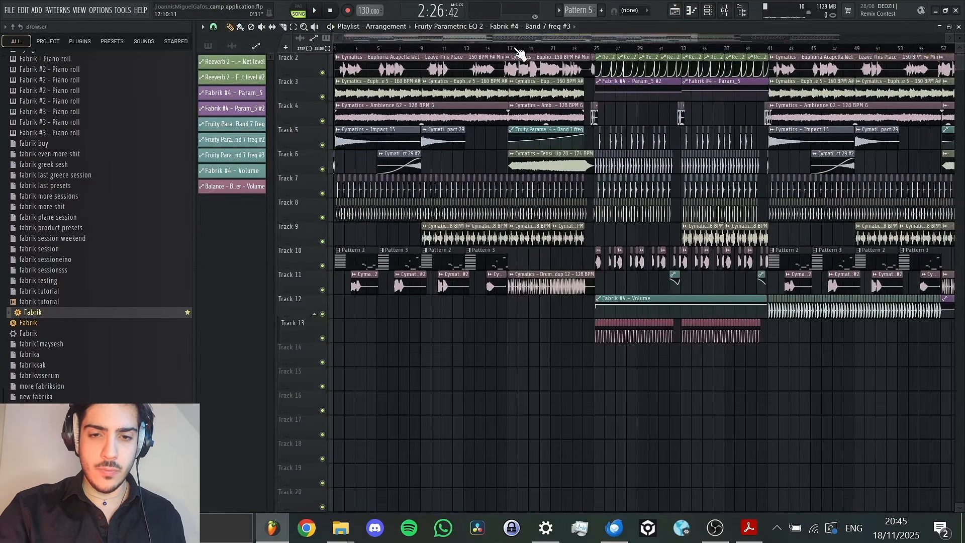
{"action": "left_click", "coordinate": [438, 49]}
{"action": "key", "text": "space"}
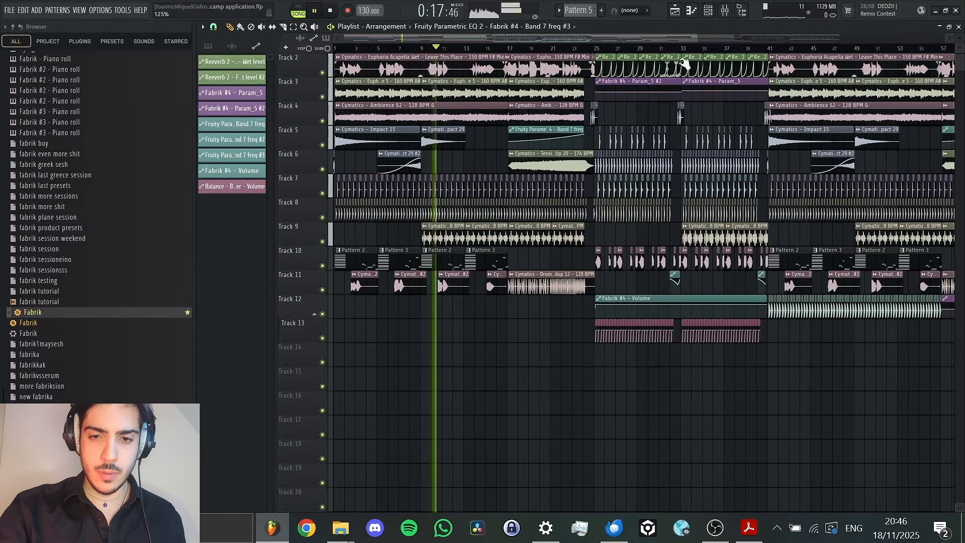
{"action": "left_click", "coordinate": [725, 10]}
{"action": "left_click", "coordinate": [908, 156]}
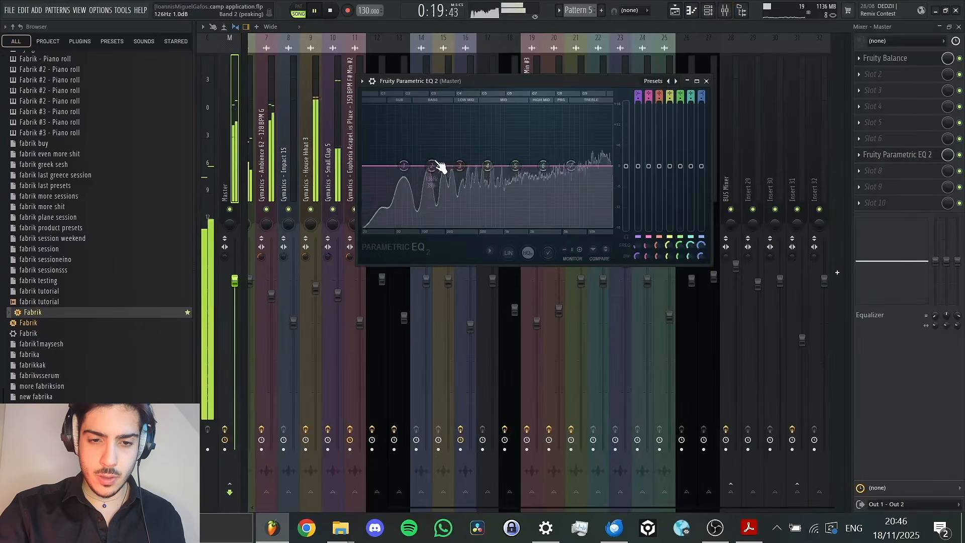
{"action": "key", "text": "space"}
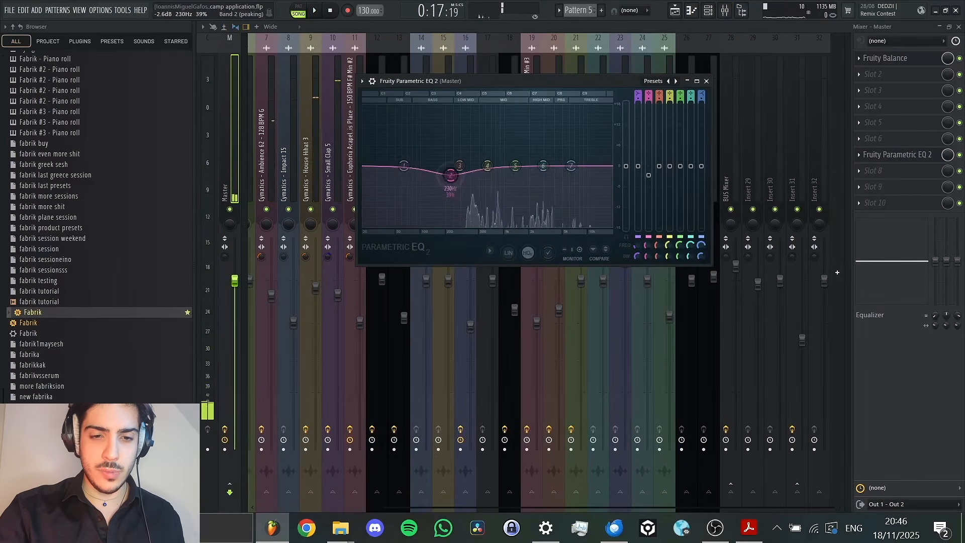
{"action": "key", "text": "space"}
{"action": "left_click_drag", "start_coordinate": [450, 179], "coordinate": [460, 182]}
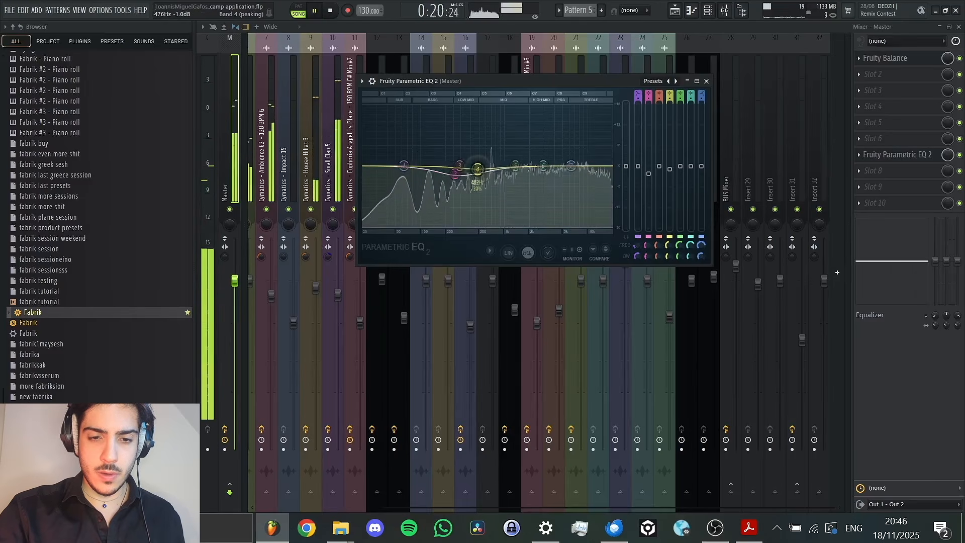
{"action": "left_click_drag", "start_coordinate": [478, 168], "coordinate": [527, 166]}
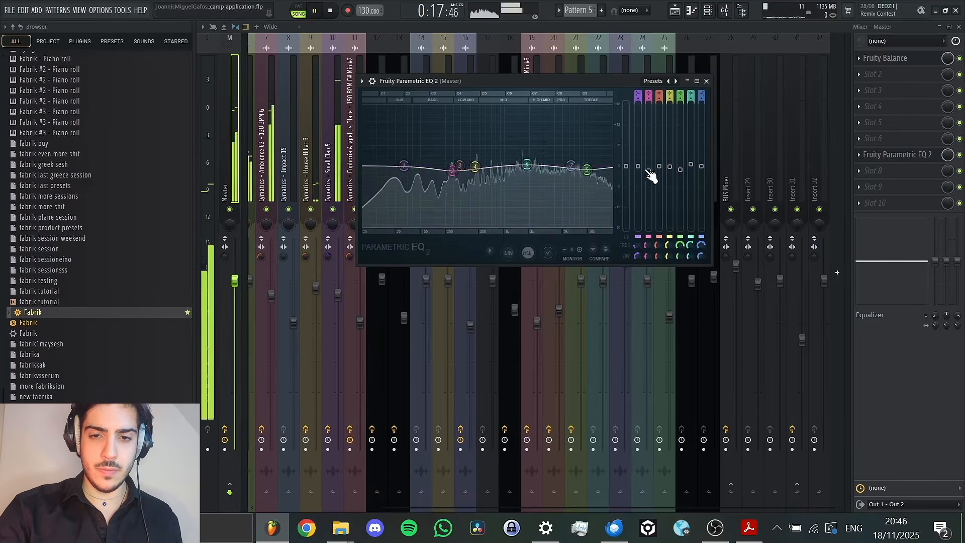
Listen to the build-up and the first drop from bar 25, checking the track levels in the mixer.
{"action": "key", "text": "F5"}
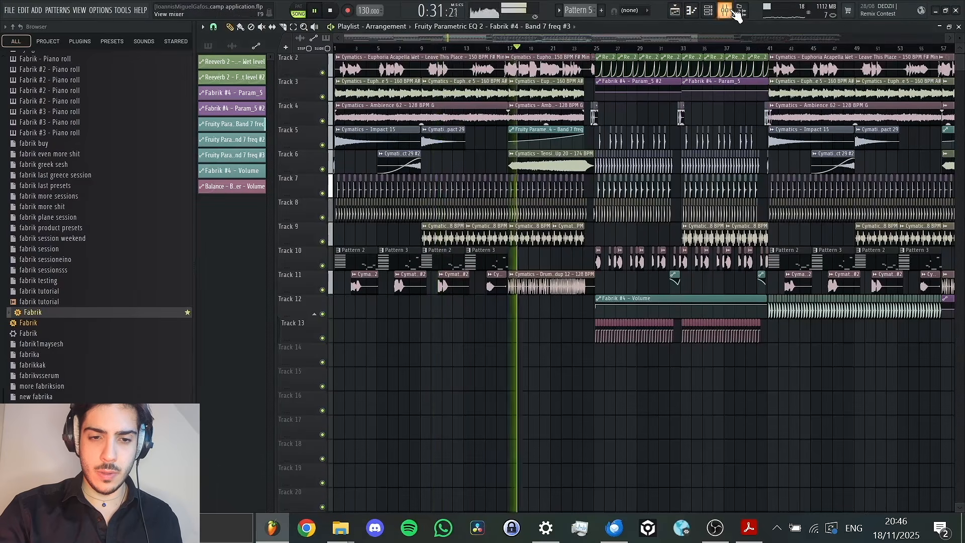
{"action": "key", "text": "F9"}
{"action": "key", "text": "F5"}
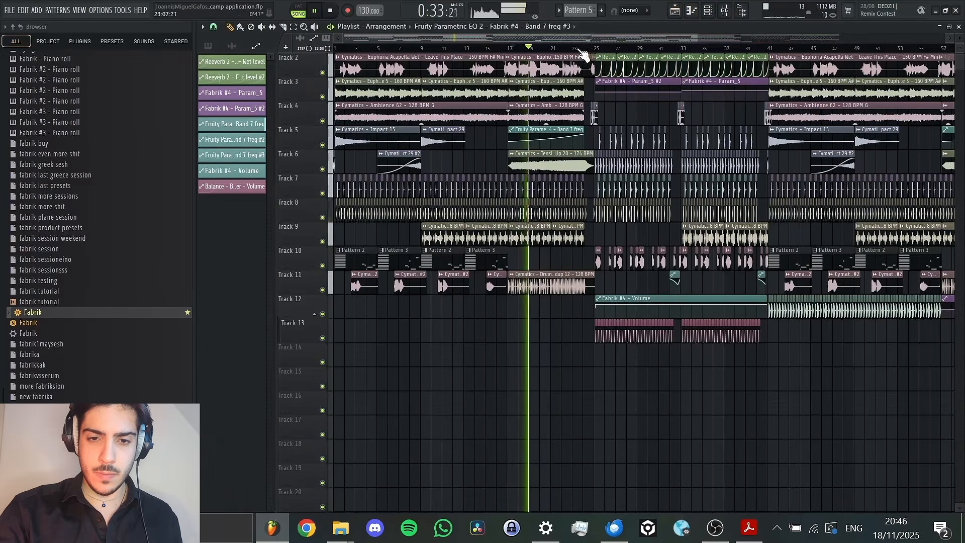
{"action": "left_click", "coordinate": [577, 49]}
{"action": "left_click", "coordinate": [595, 48]}
{"action": "left_click", "coordinate": [725, 11]}
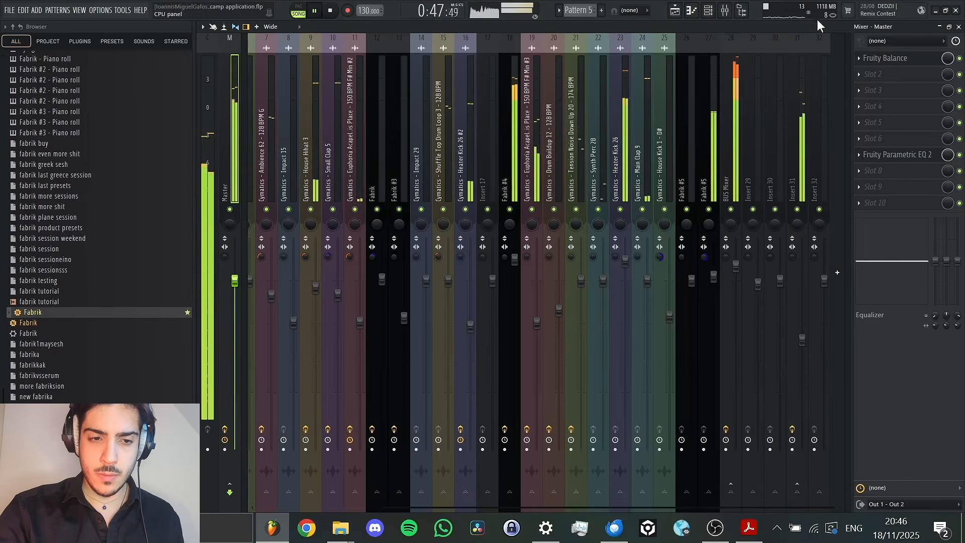
{"action": "left_click", "coordinate": [675, 12]}
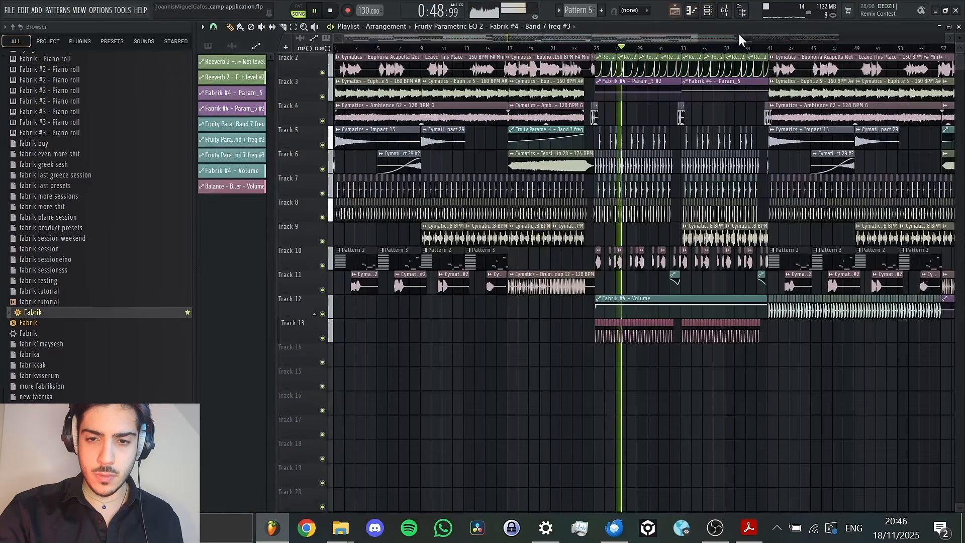
Spot-check the arrangement around bars 34, 42, 57, 65 and 78, and stop playback.
{"action": "left_click", "coordinate": [703, 49]}
{"action": "scroll", "coordinate": [753, 43], "scroll_direction": "right", "scroll_amount": 3}
{"action": "left_click", "coordinate": [673, 49]}
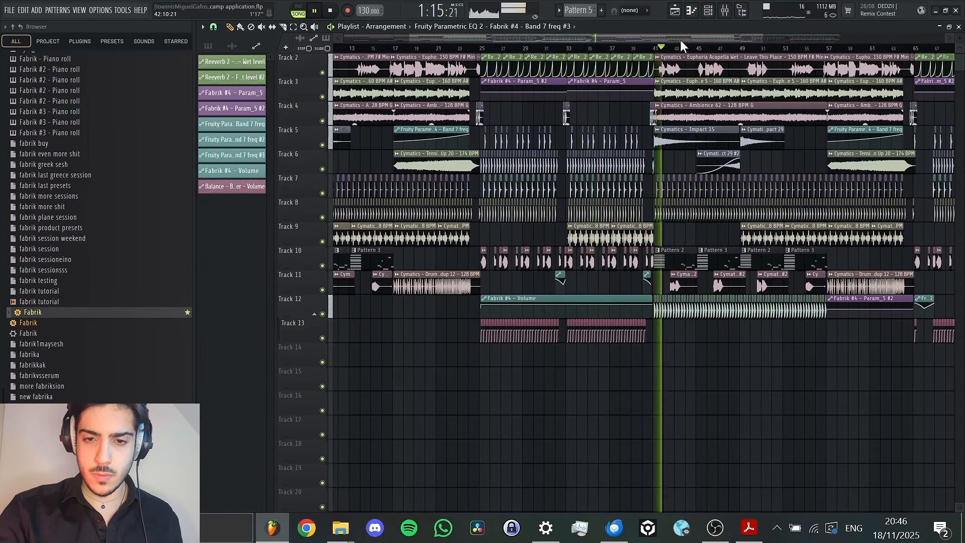
{"action": "scroll", "coordinate": [753, 40], "scroll_direction": "right", "scroll_amount": 3}
{"action": "left_click", "coordinate": [733, 48]}
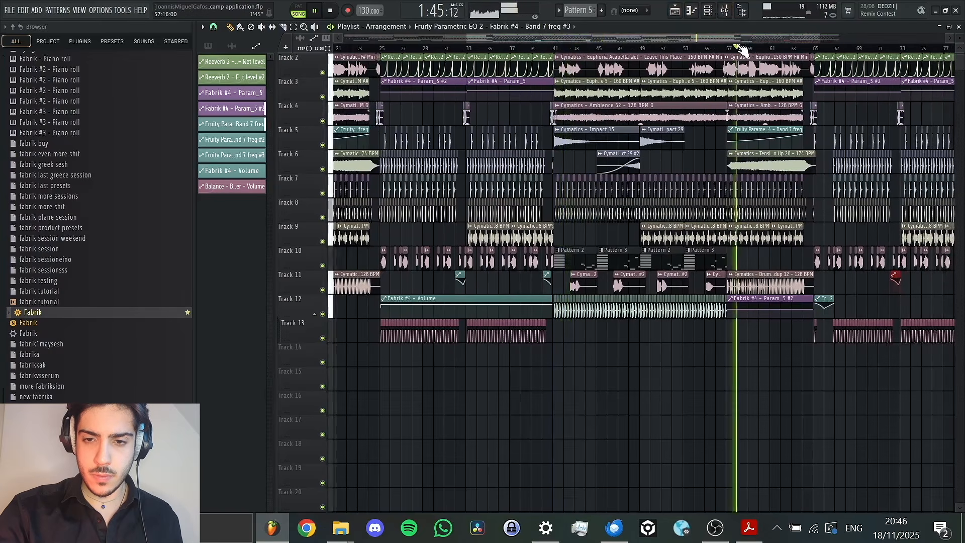
{"action": "left_click", "coordinate": [818, 49]}
{"action": "scroll", "coordinate": [843, 41], "scroll_direction": "right", "scroll_amount": 3}
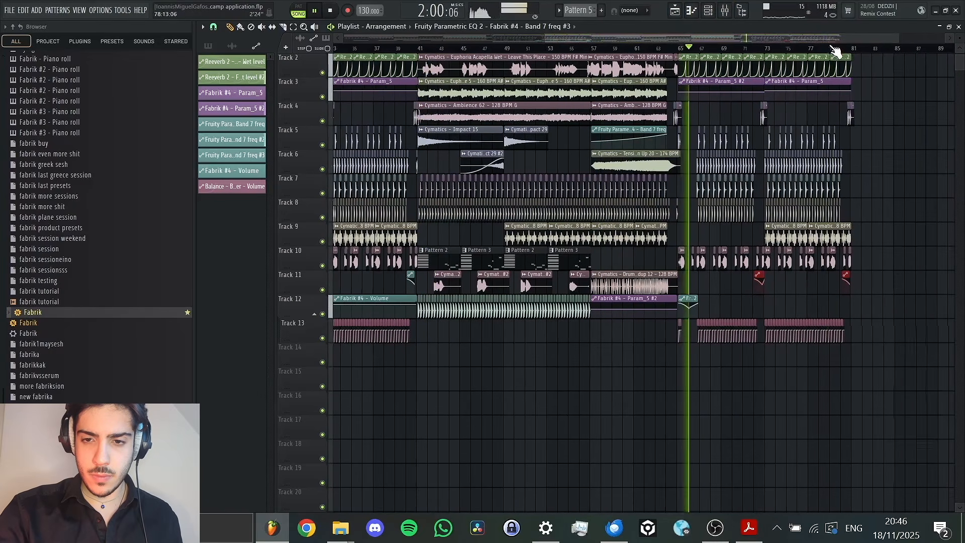
{"action": "left_click", "coordinate": [833, 48]}
{"action": "left_click_drag", "start_coordinate": [841, 39], "coordinate": [396, 38]}
{"action": "key", "text": "space"}
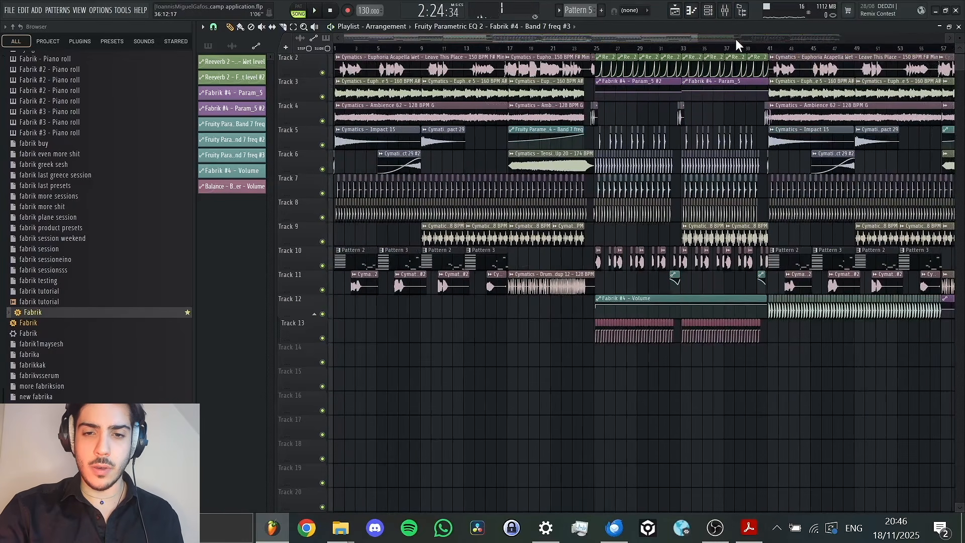
Select the first build-up from bar 17 to 25 and add Fruity Reeverb 2 with The Venue preset to Master slot 6.
{"action": "left_click_drag", "start_coordinate": [696, 38], "coordinate": [404, 42]}
{"action": "left_click_drag", "start_coordinate": [394, 40], "coordinate": [914, 80]}
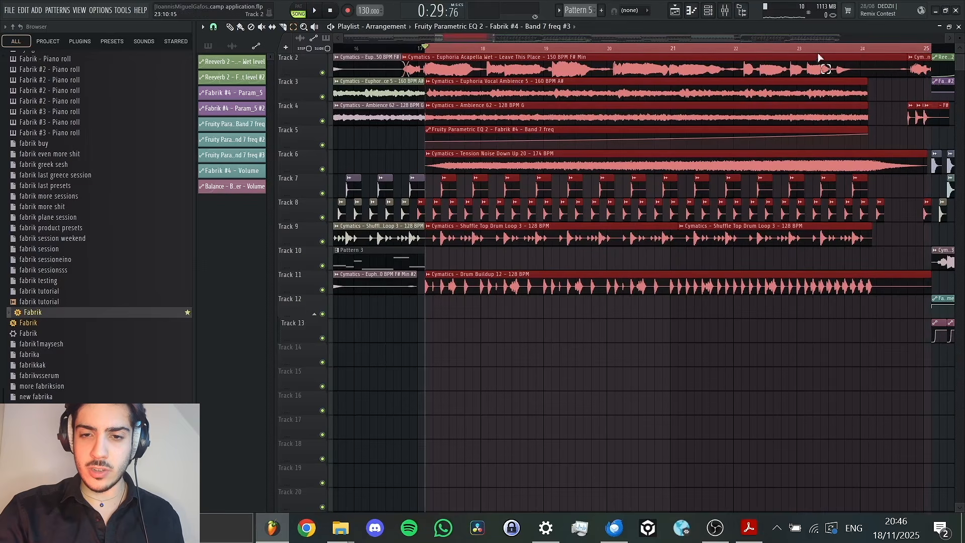
{"action": "key", "text": "F6"}
{"action": "left_click", "coordinate": [725, 12]}
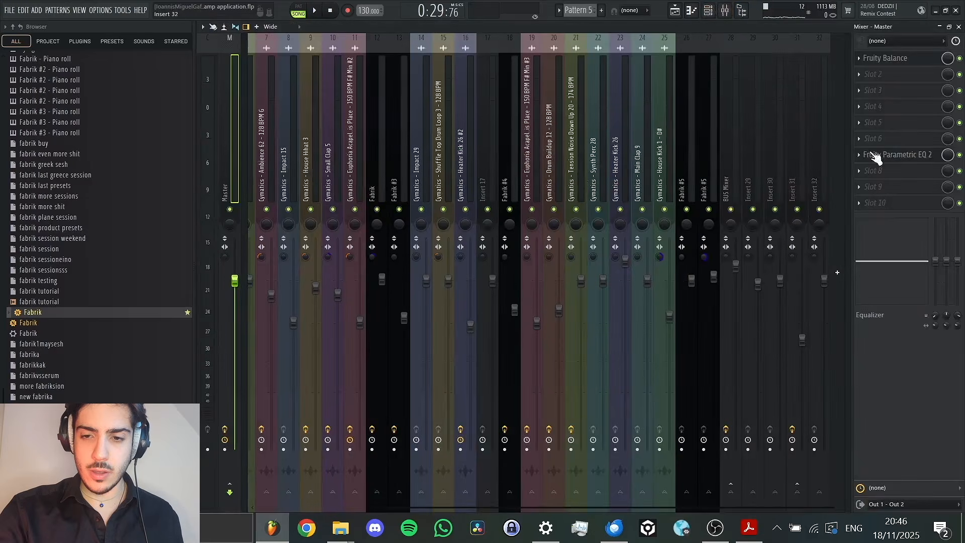
{"action": "left_click", "coordinate": [881, 143]}
{"action": "left_click", "coordinate": [895, 134]}
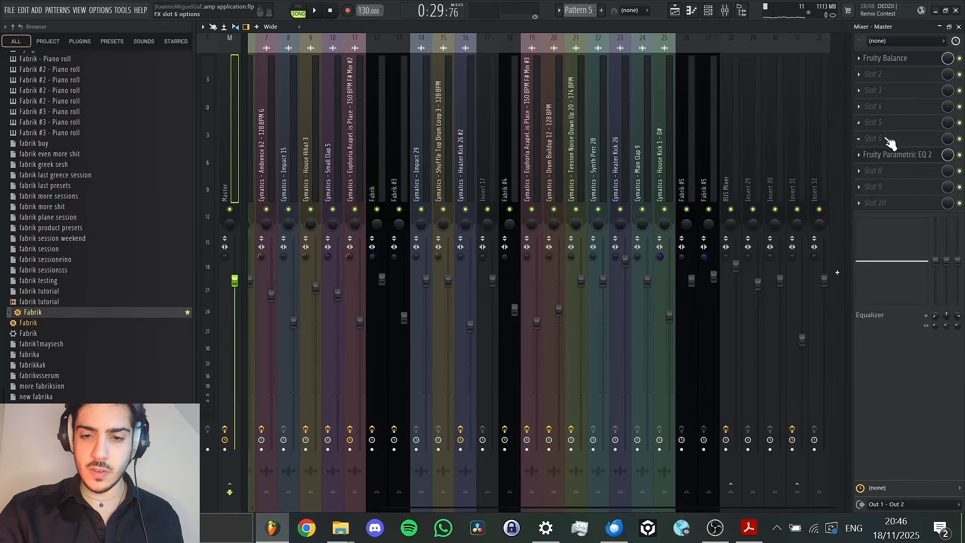
{"action": "left_click", "coordinate": [889, 141]}
{"action": "left_click", "coordinate": [776, 212]}
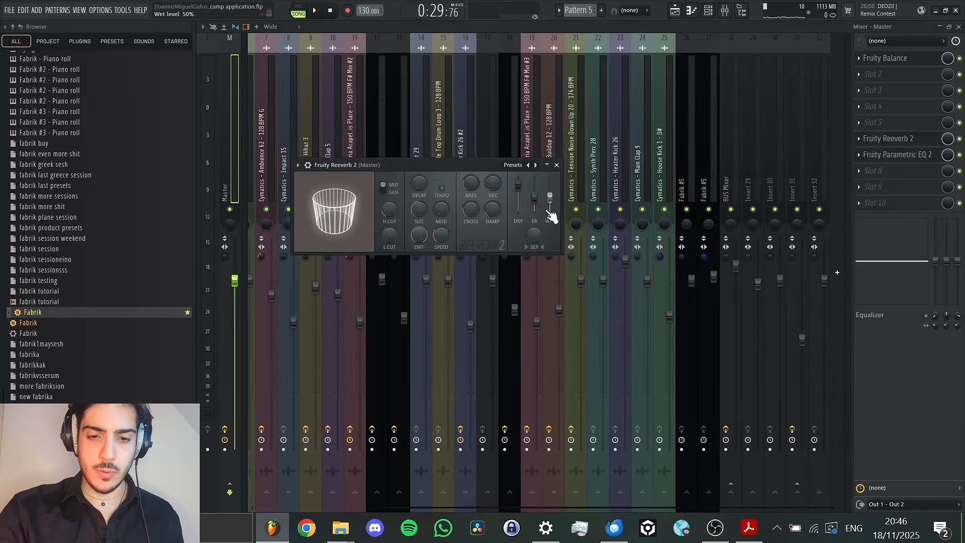
{"action": "left_click", "coordinate": [297, 166]}
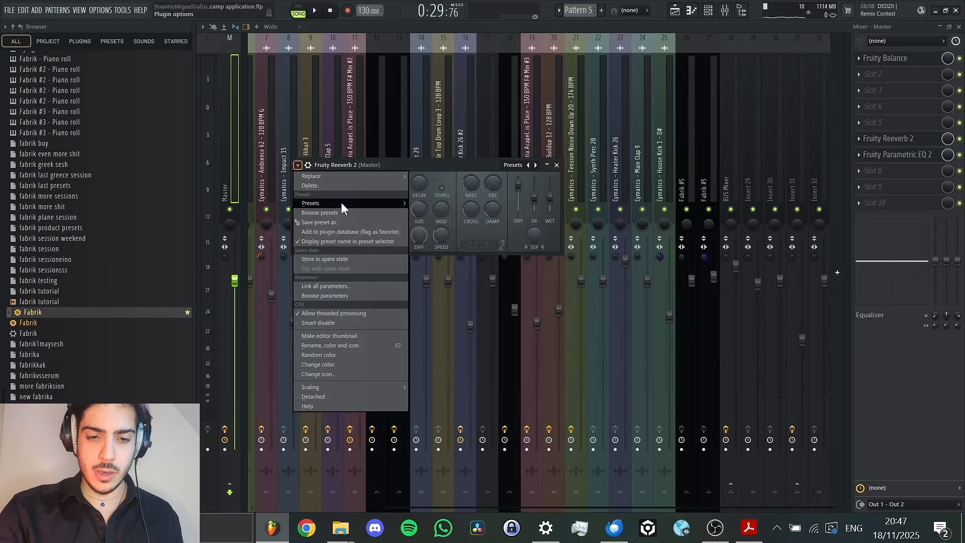
{"action": "mouse_move", "coordinate": [340, 202]}
{"action": "left_click", "coordinate": [451, 260]}
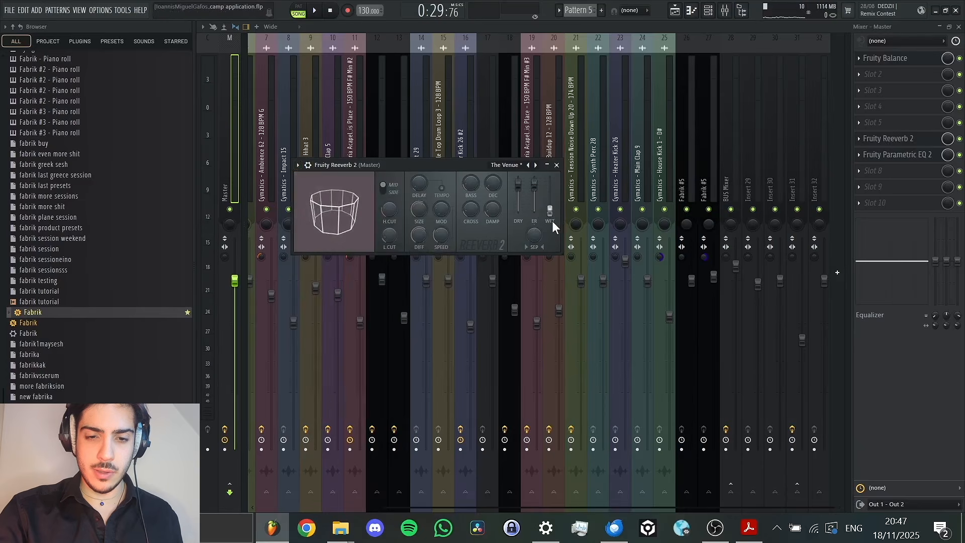
Automate the Master reverb's wet level across the build-up, rising until just after bar 24 and falling back by bar 25, and audition it.
{"action": "right_click", "coordinate": [571, 214]}
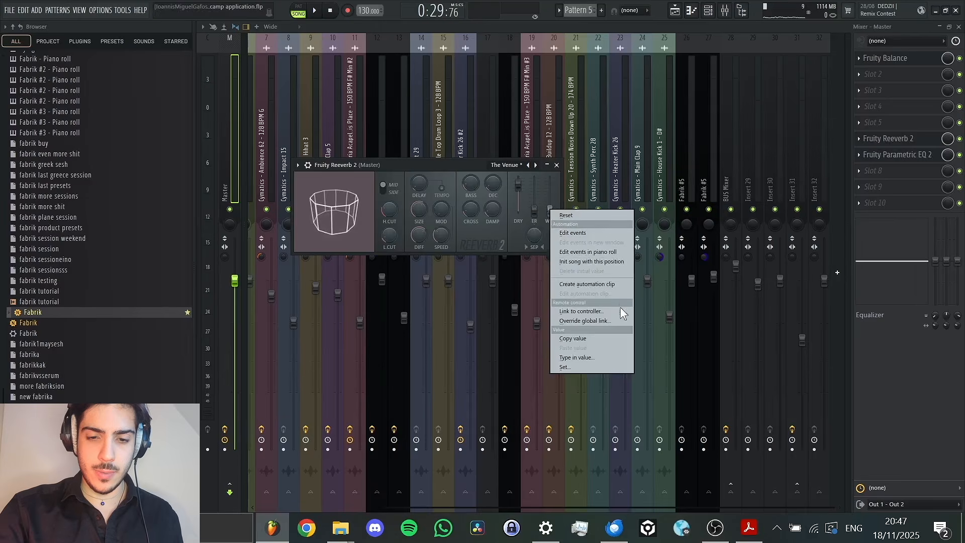
{"action": "left_click", "coordinate": [598, 288]}
{"action": "left_click", "coordinate": [676, 9]}
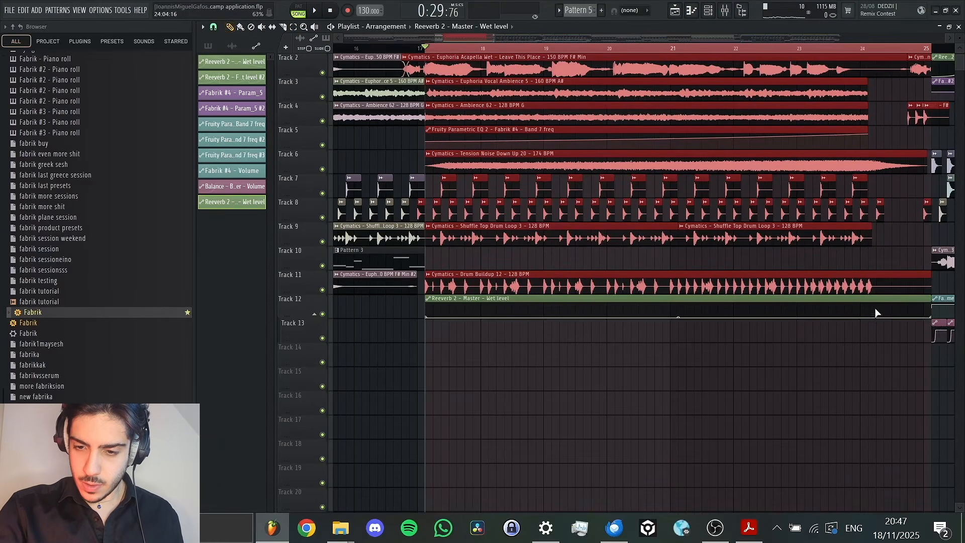
{"action": "left_click_drag", "start_coordinate": [875, 313], "coordinate": [877, 310]}
{"action": "key", "text": "space"}
{"action": "left_click", "coordinate": [809, 48]}
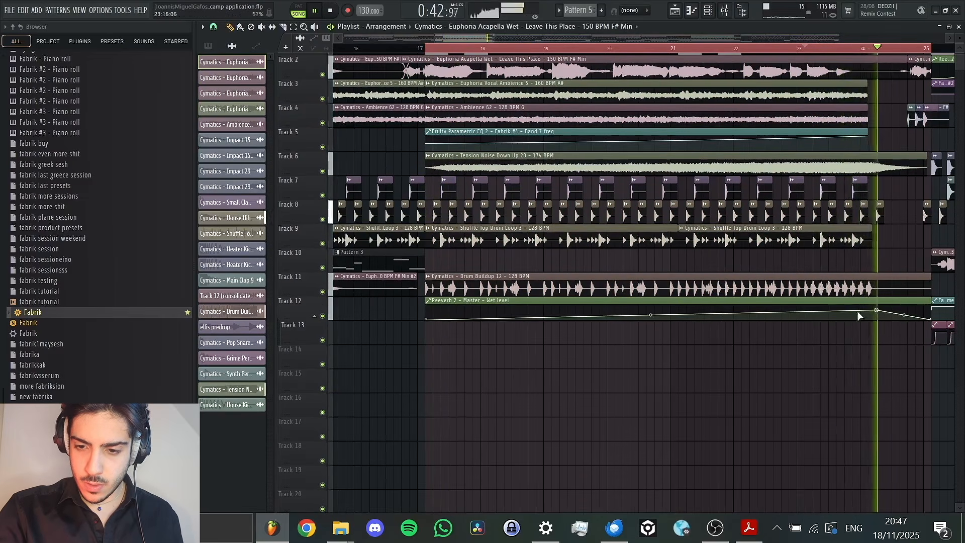
{"action": "key", "text": "space"}
Add a second Fruity Parametric EQ 2 with the 30Hz + 18kHz cut preset to Master slot 5.
{"action": "left_click", "coordinate": [725, 10]}
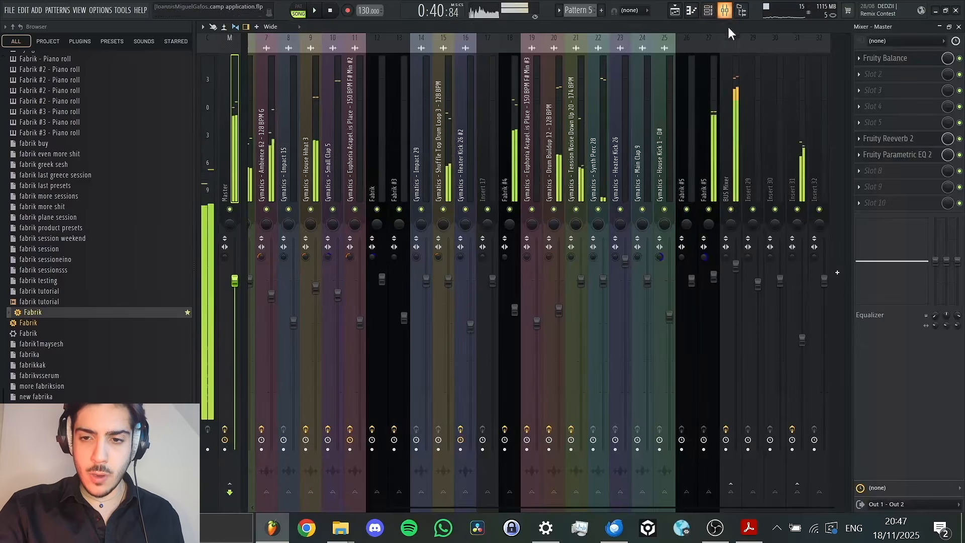
{"action": "left_click", "coordinate": [893, 123]}
{"action": "left_click", "coordinate": [719, 389]}
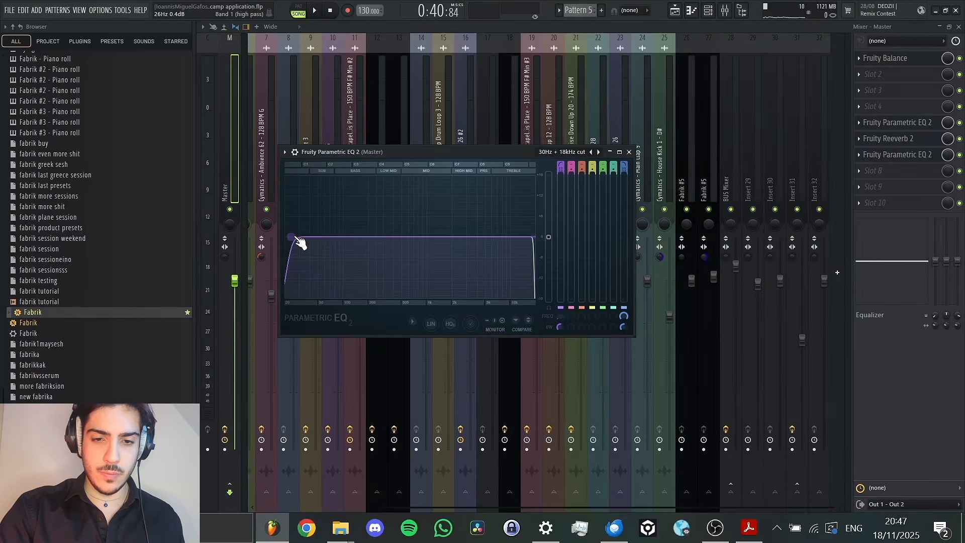
Create an automation clip for the band 1 frequency of the slot 5 EQ across the build-up and play it briefly.
{"action": "right_click", "coordinate": [292, 237]}
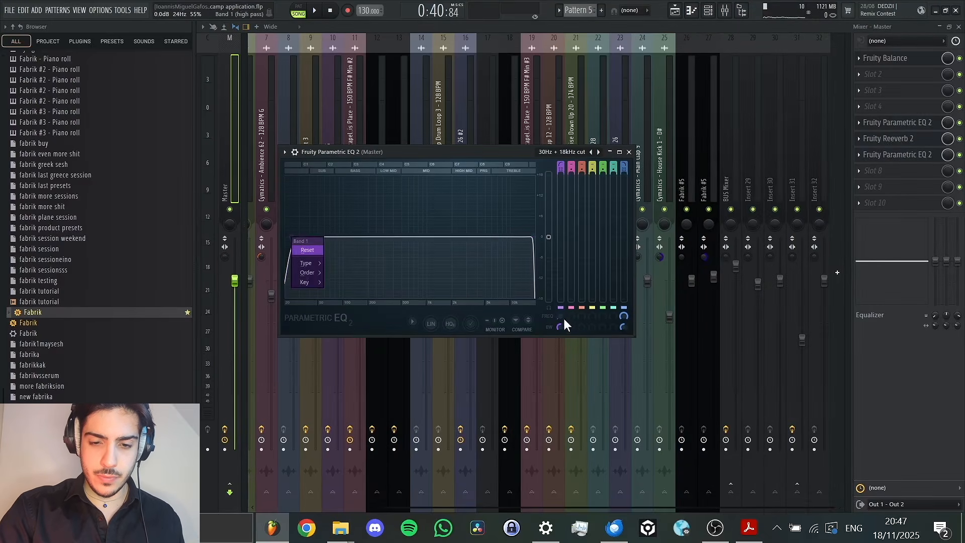
{"action": "right_click", "coordinate": [564, 319]}
{"action": "left_click", "coordinate": [605, 396]}
{"action": "left_click", "coordinate": [675, 10]}
{"action": "key", "text": "space"}
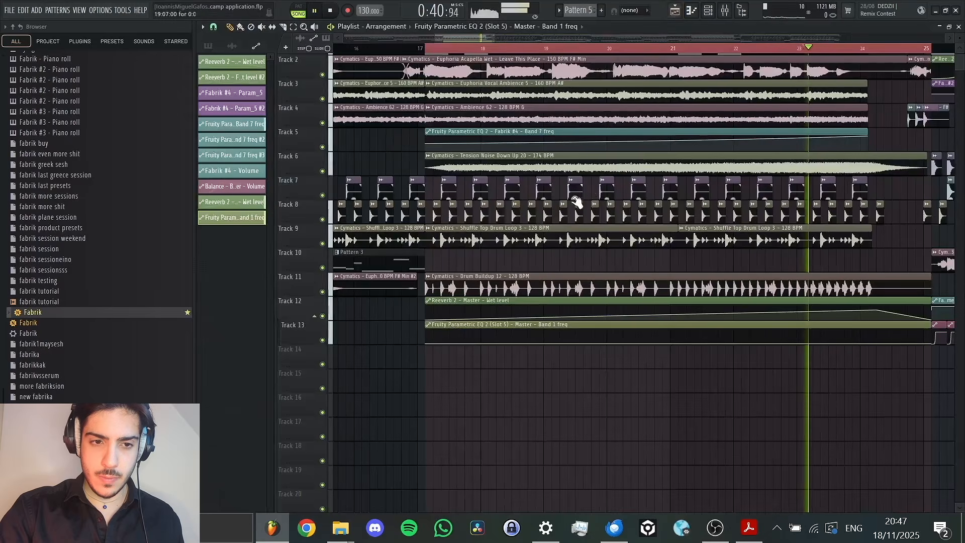
{"action": "key", "text": "space"}
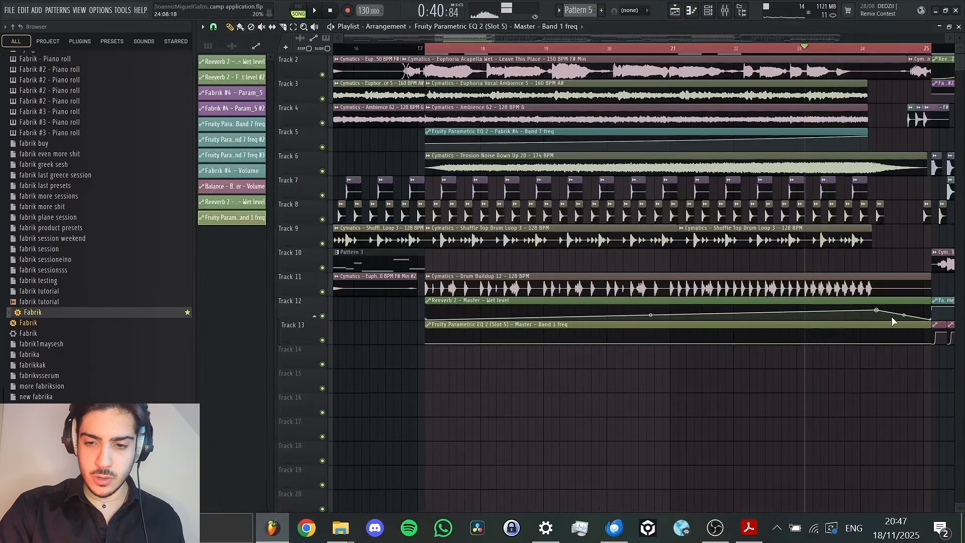
Copy the reverb wet level automation's state and paste it into the band 1 frequency automation clip.
{"action": "double_click", "coordinate": [871, 300]}
{"action": "left_click", "coordinate": [302, 324]}
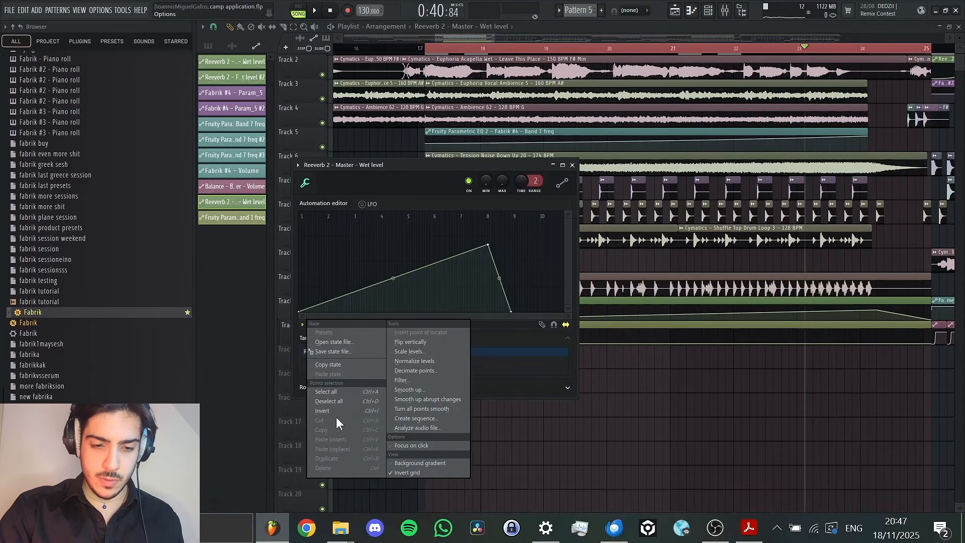
{"action": "left_click", "coordinate": [345, 365]}
{"action": "double_click", "coordinate": [780, 329]}
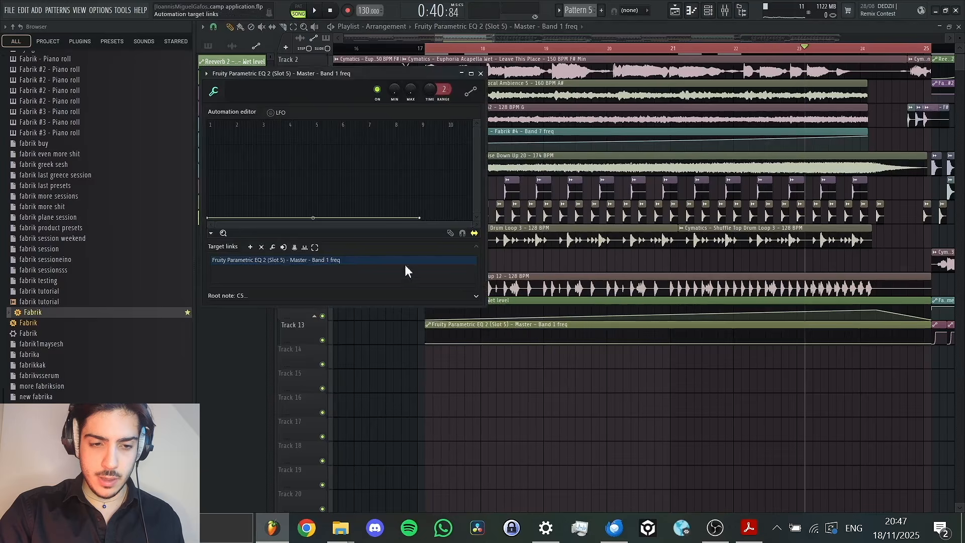
{"action": "left_click", "coordinate": [213, 234]}
{"action": "left_click", "coordinate": [252, 280]}
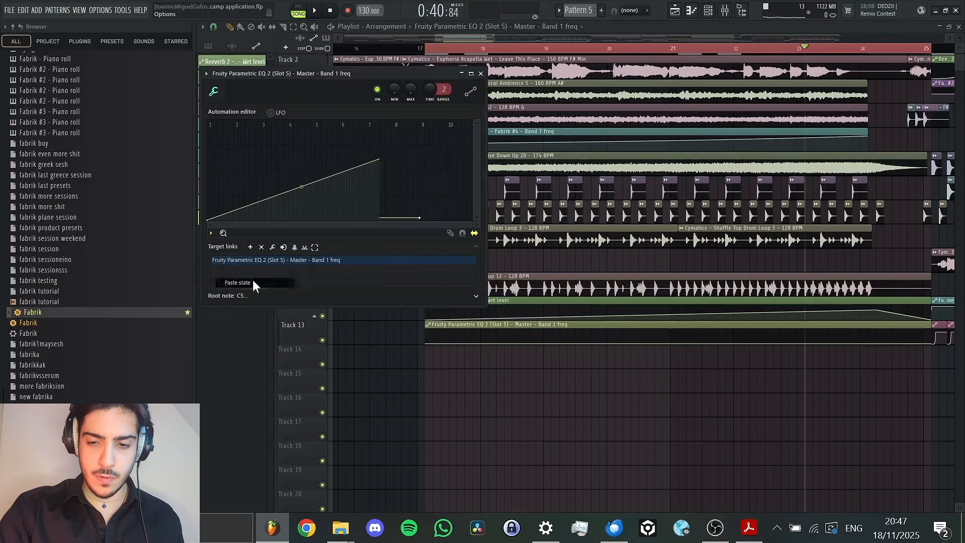
Lower the peak of the band 1 frequency automation near bar 24 to about 317 Hz and audition the build-up's end.
{"action": "left_click", "coordinate": [877, 334]}
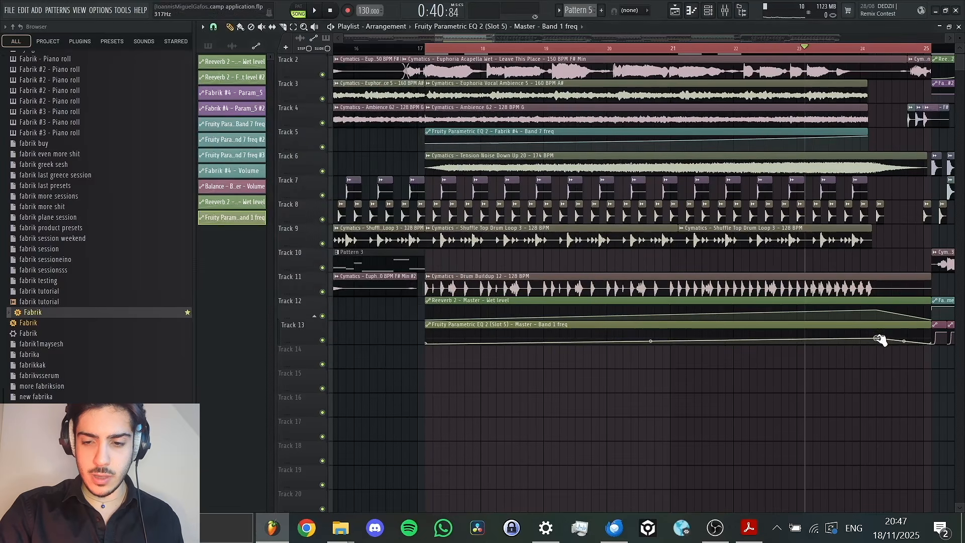
{"action": "key", "text": "space"}
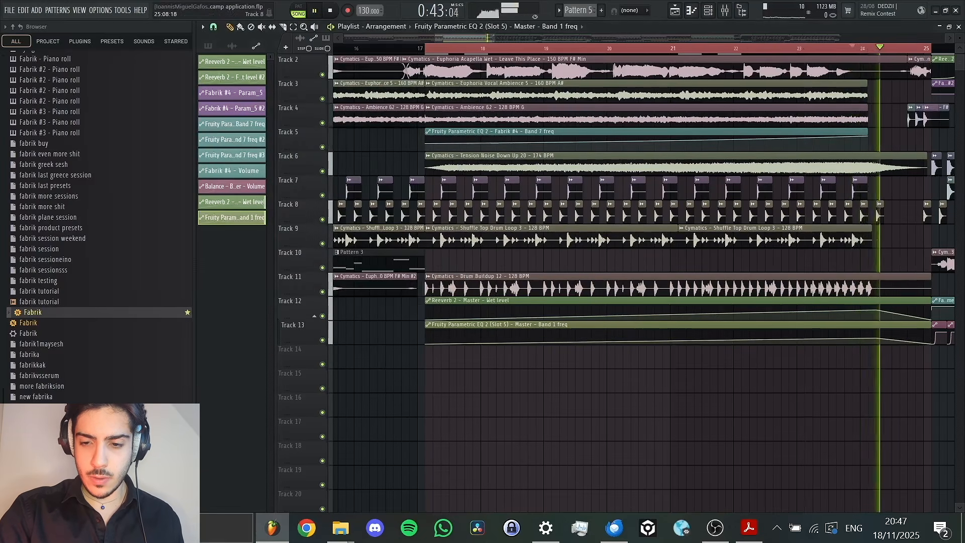
{"action": "left_click", "coordinate": [834, 46]}
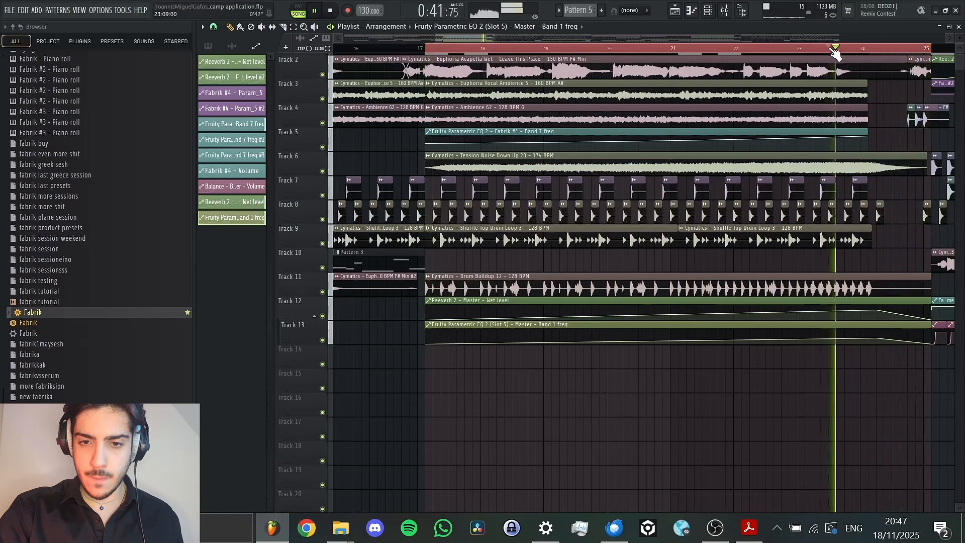
Copy the reverb wet level and band 1 frequency automation clips to the second build-up at bar 57.
{"action": "left_click", "coordinate": [294, 27]}
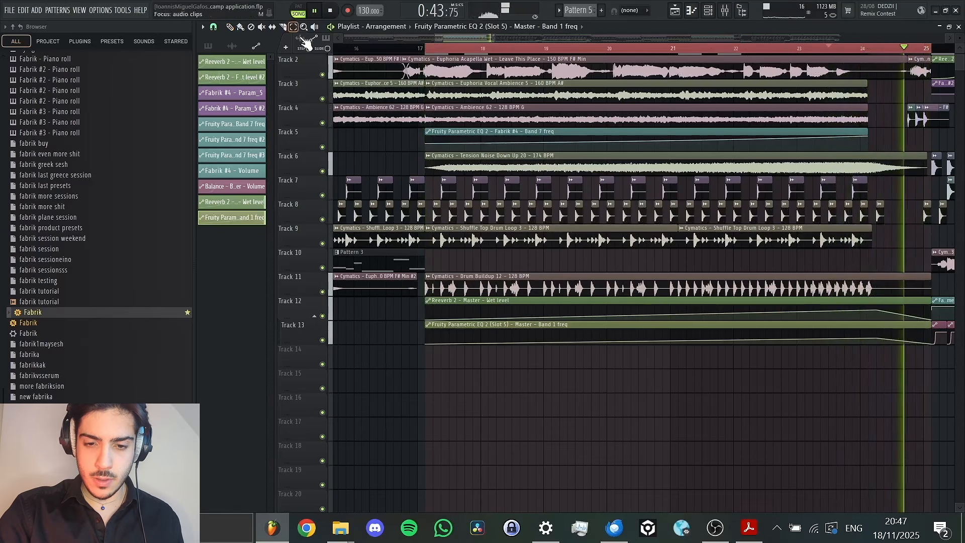
{"action": "left_click_drag", "start_coordinate": [638, 318], "coordinate": [619, 332]}
{"action": "key", "text": "space"}
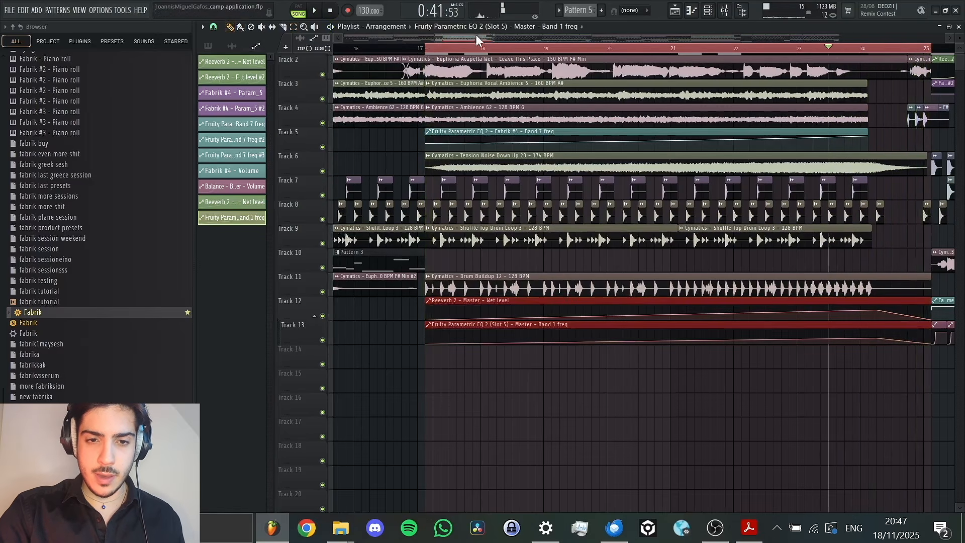
{"action": "left_click_drag", "start_coordinate": [476, 34], "coordinate": [601, 41]}
{"action": "scroll", "coordinate": [777, 44], "scroll_direction": "down", "scroll_amount": 4}
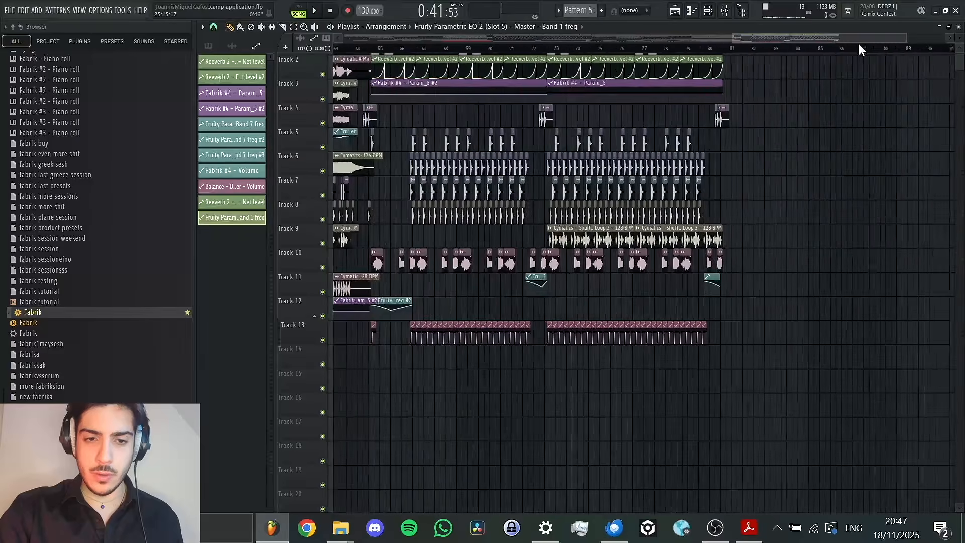
{"action": "scroll", "coordinate": [504, 52], "scroll_direction": "up", "scroll_amount": 4}
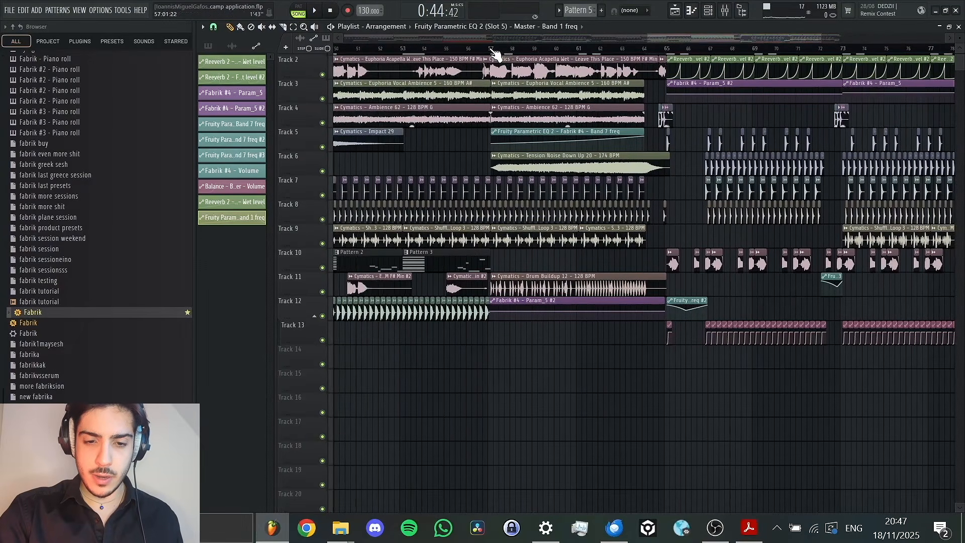
{"action": "left_click_drag", "start_coordinate": [667, 34], "coordinate": [961, 307]}
{"action": "left_click_drag", "start_coordinate": [780, 330], "coordinate": [707, 297]}
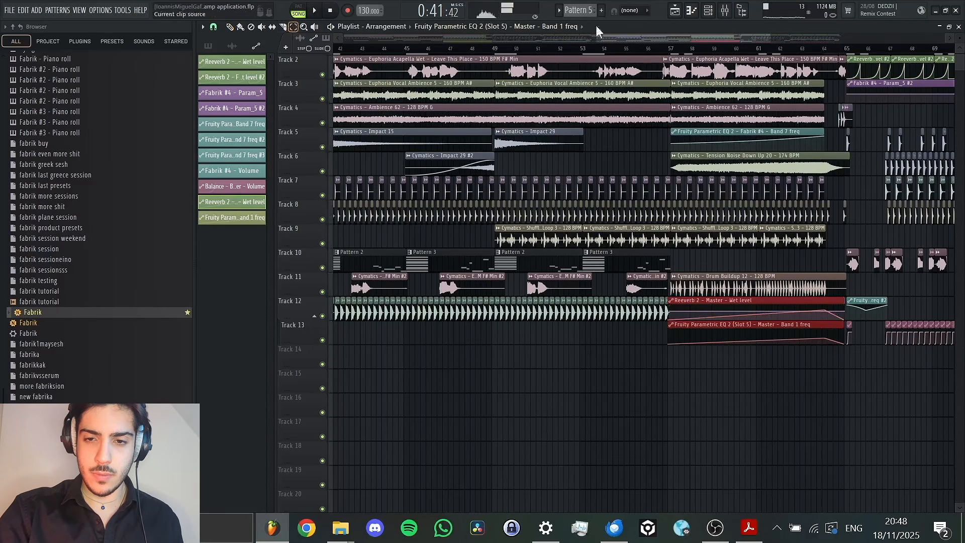
Audition the second build-up with the copied automation clips.
{"action": "key", "text": "space"}
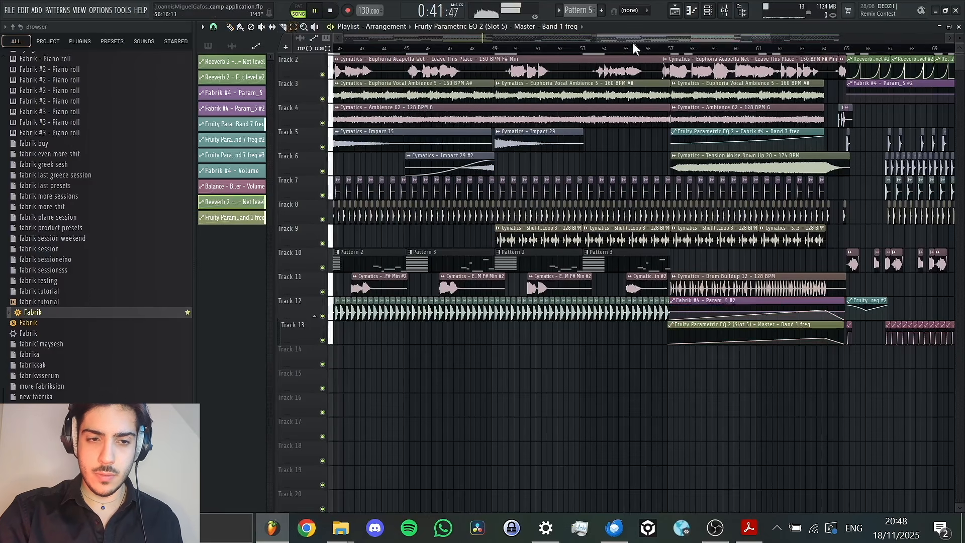
{"action": "left_click", "coordinate": [795, 49]}
{"action": "scroll", "coordinate": [913, 176], "scroll_direction": "up", "scroll_amount": 1}
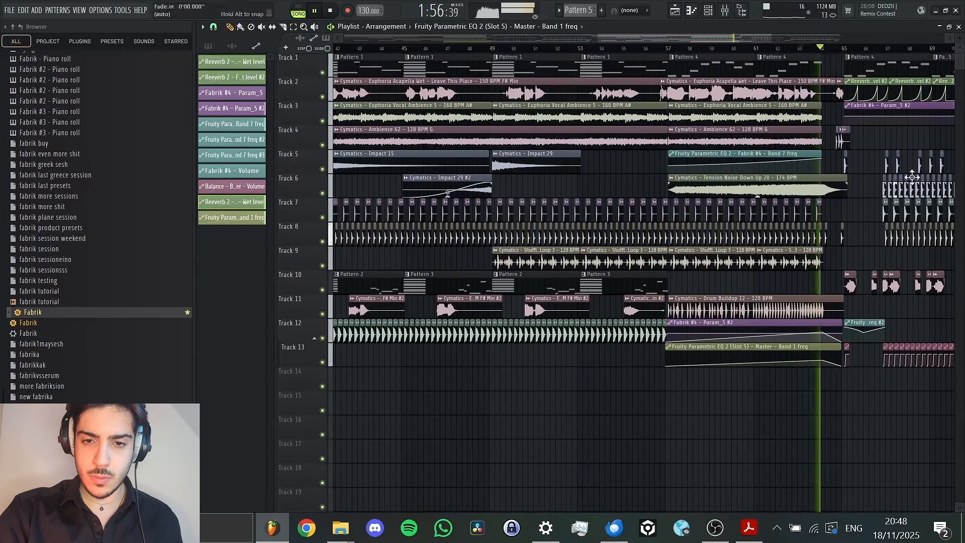
{"action": "left_click", "coordinate": [682, 49]}
Copy the first point's value in the Fabrik #4 volume automation clip and open the options of its last point.
{"action": "left_click_drag", "start_coordinate": [684, 39], "coordinate": [559, 48]}
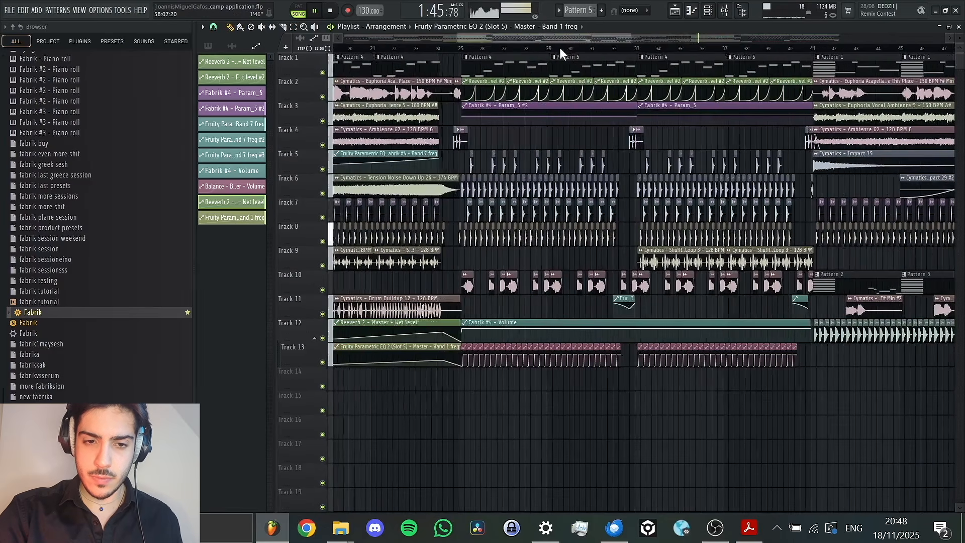
{"action": "scroll", "coordinate": [560, 47], "scroll_direction": "up", "scroll_amount": 3}
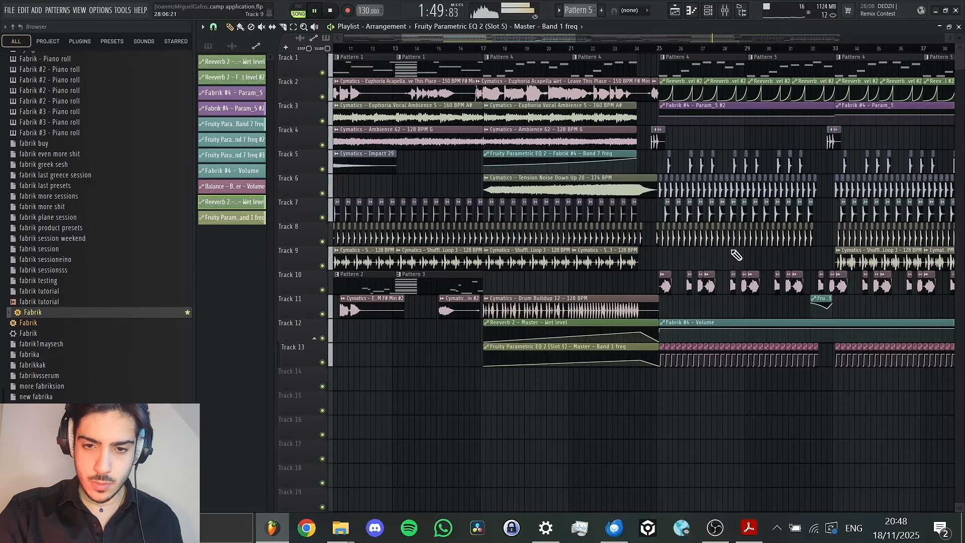
{"action": "left_click", "coordinate": [754, 322]}
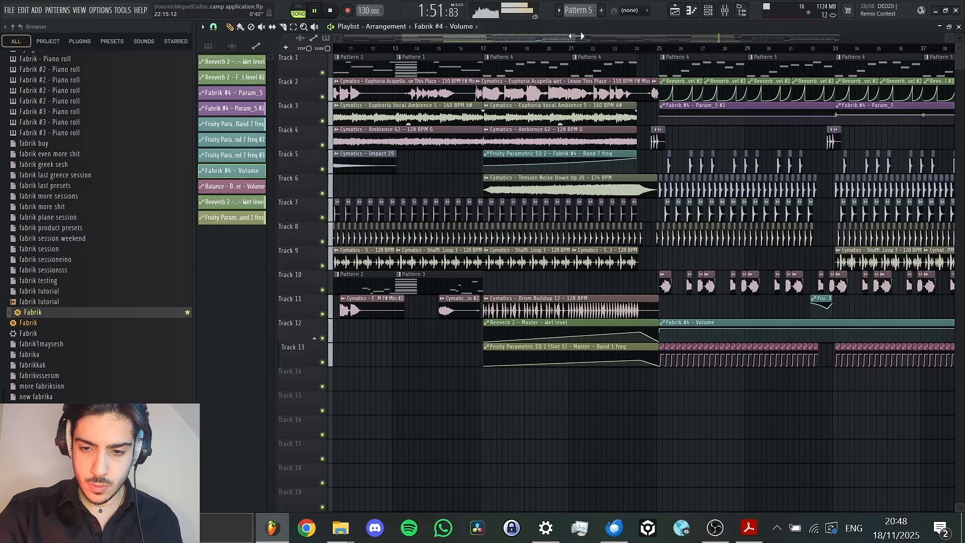
{"action": "left_click_drag", "start_coordinate": [564, 41], "coordinate": [643, 41]}
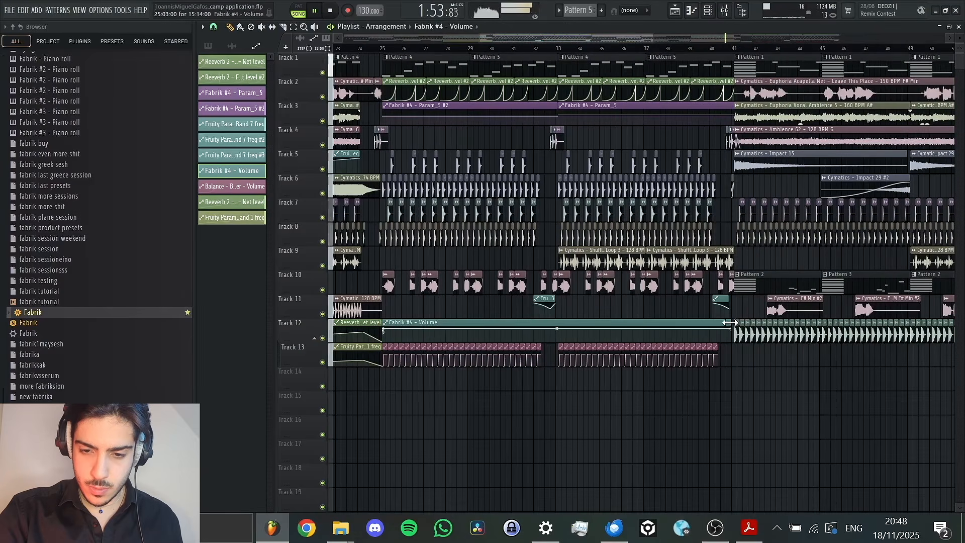
{"action": "right_click", "coordinate": [384, 331]}
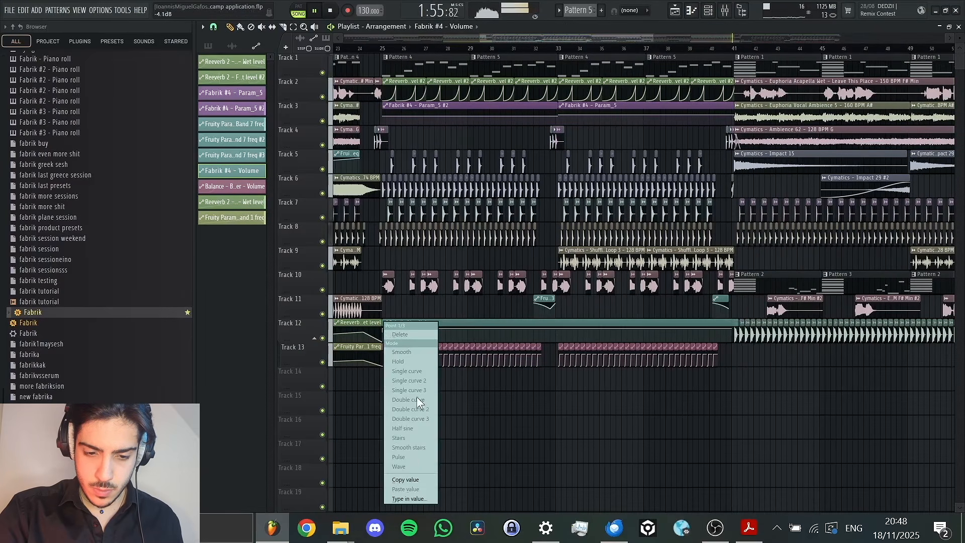
{"action": "left_click", "coordinate": [410, 480]}
{"action": "key", "text": "space"}
{"action": "right_click", "coordinate": [733, 332]}
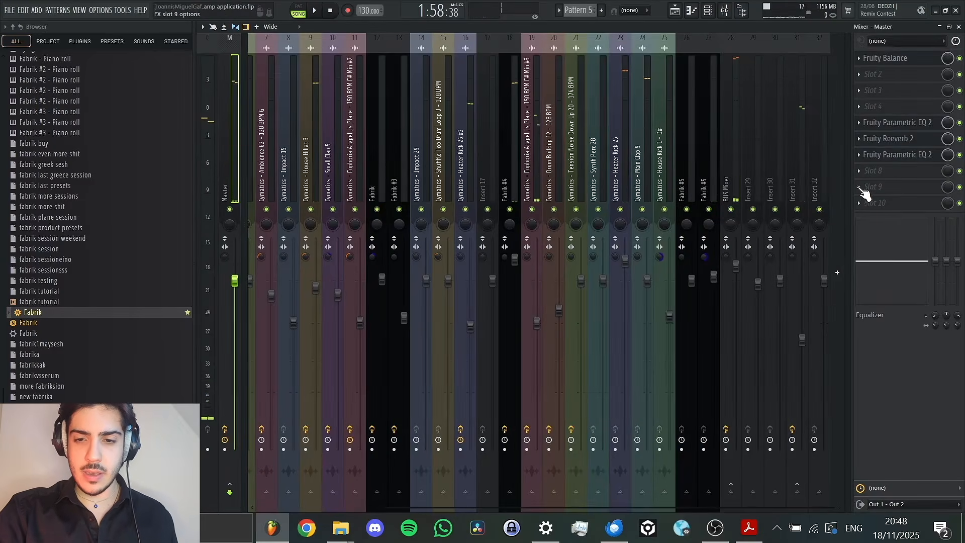
Add Fruity Limiter to Master slot 9 and replace it with Emphasis.
{"action": "left_click", "coordinate": [859, 189]}
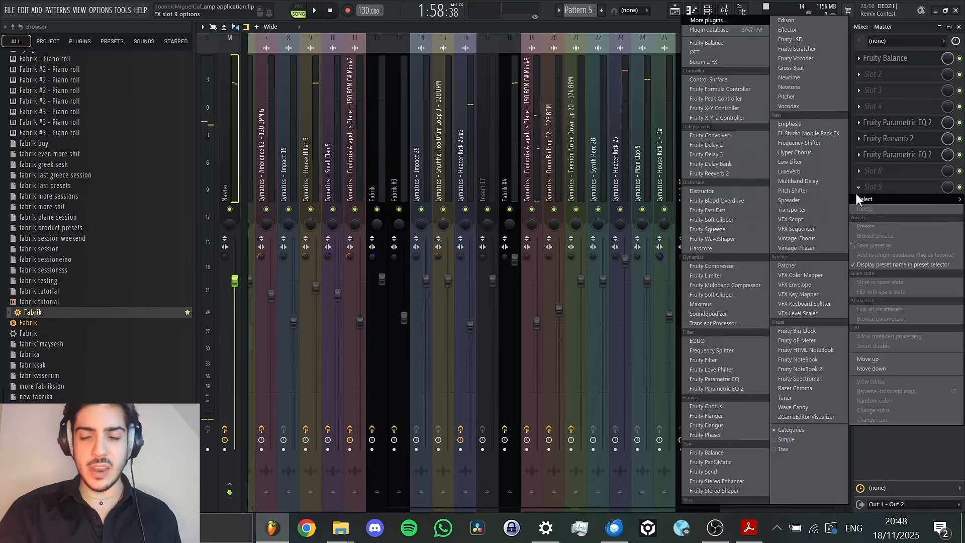
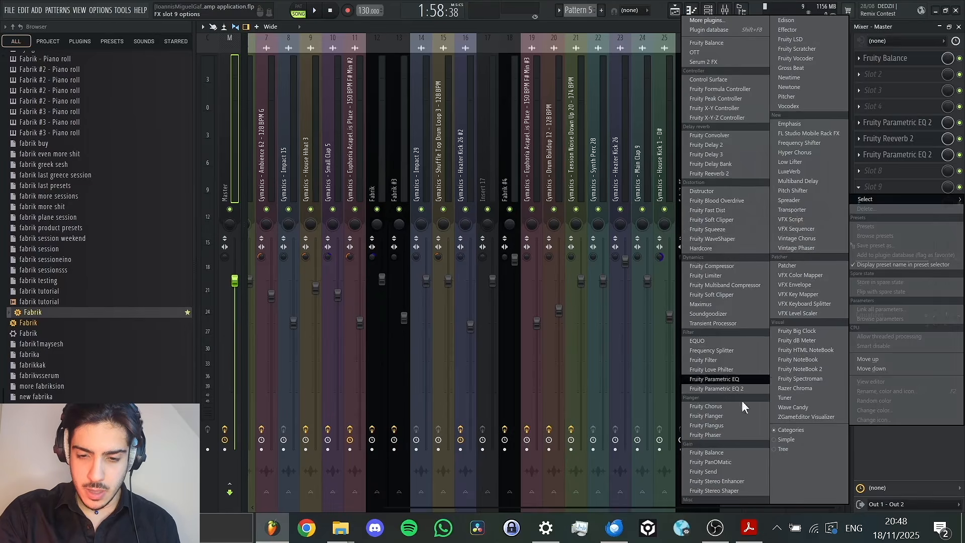
{"action": "left_click", "coordinate": [739, 276]}
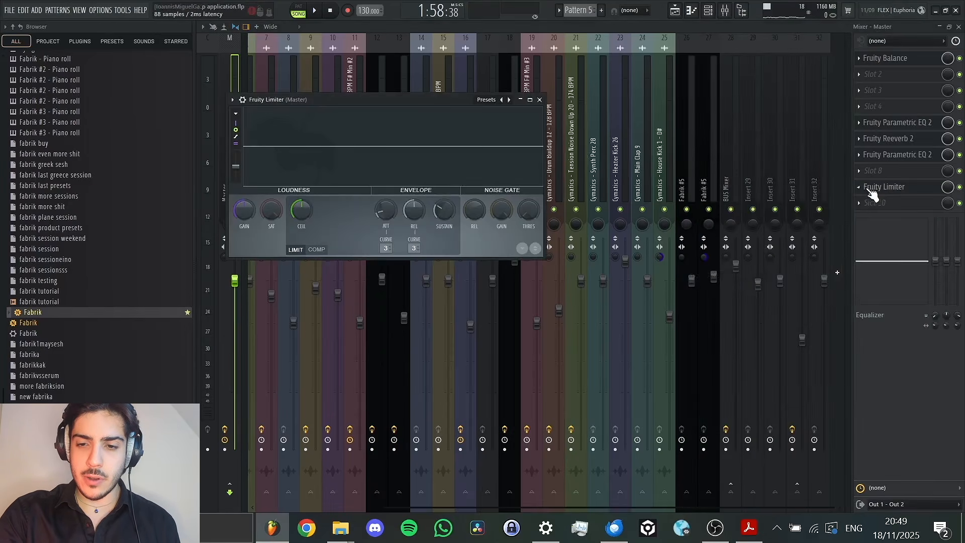
{"action": "right_click", "coordinate": [871, 191]}
{"action": "mouse_move", "coordinate": [875, 196]}
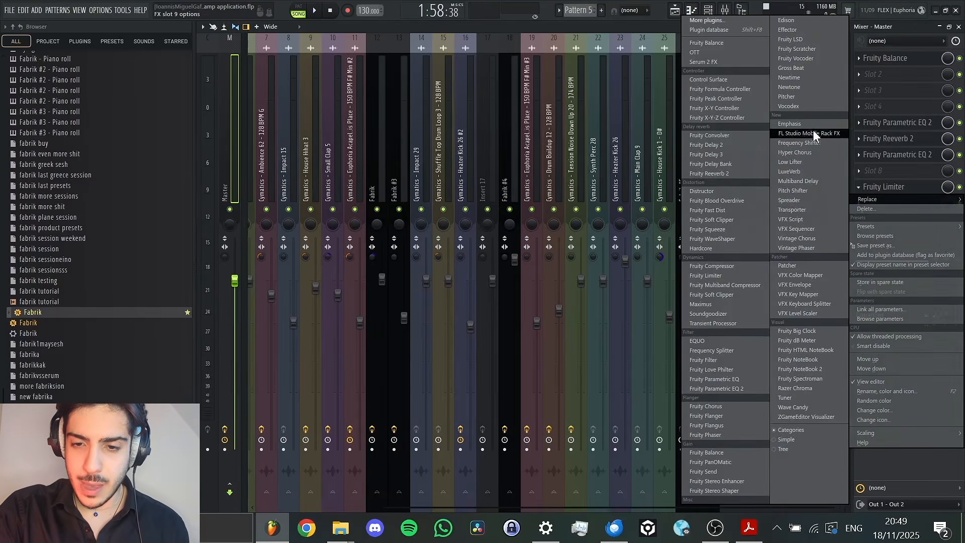
{"action": "left_click", "coordinate": [790, 124]}
{"action": "left_click_drag", "start_coordinate": [348, 103], "coordinate": [428, 123]}
Try the Clean upward limiter (extreme) preset in Emphasis with the input gain at about 10.5 dB during playback.
{"action": "left_click", "coordinate": [311, 119]}
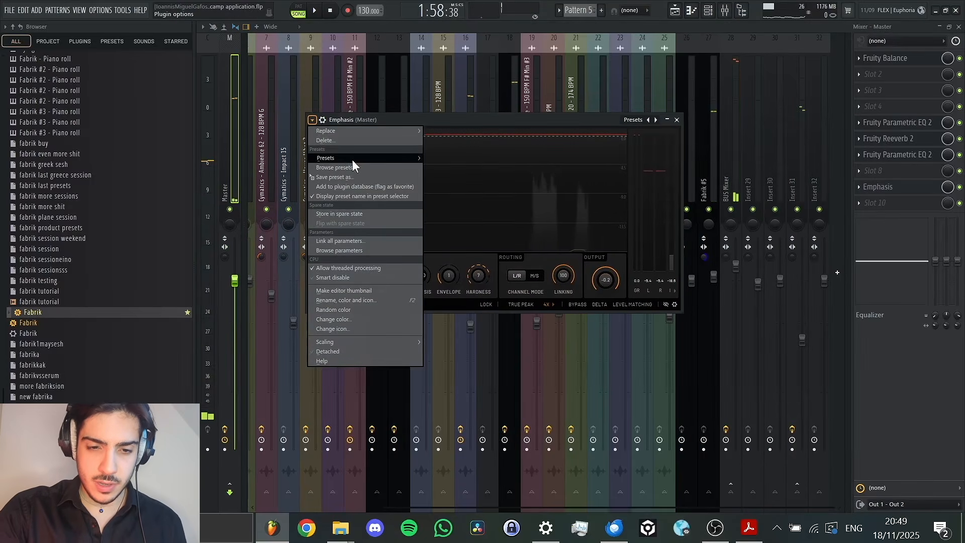
{"action": "mouse_move", "coordinate": [352, 159]}
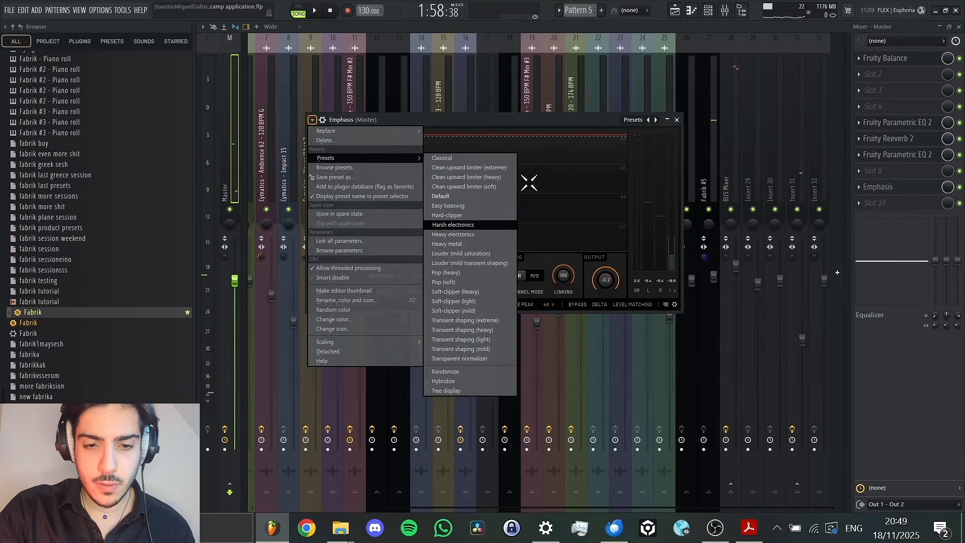
{"action": "left_click", "coordinate": [504, 169]}
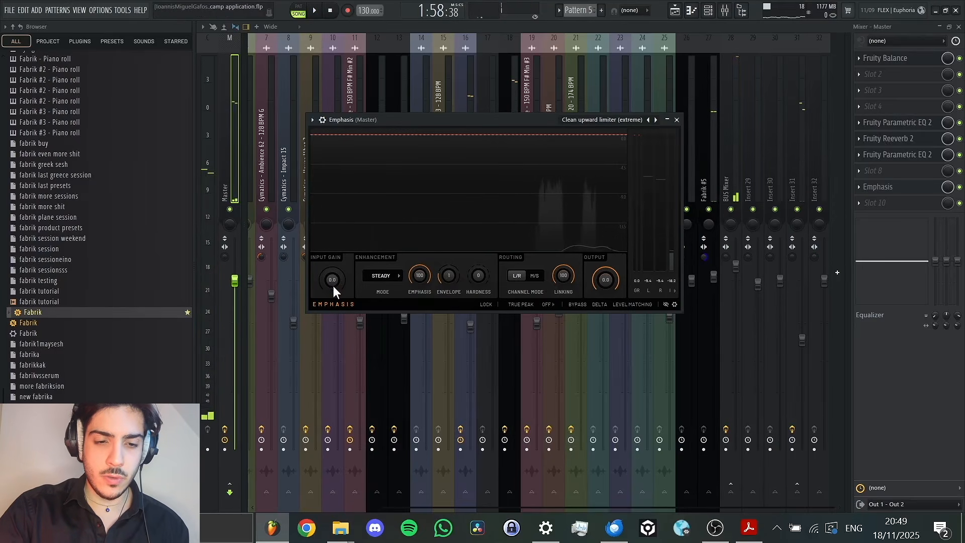
{"action": "mouse_move", "coordinate": [332, 286]}
{"action": "left_mouse_down"}
{"action": "mouse_move", "coordinate": [333, 259]}
{"action": "mouse_move", "coordinate": [334, 285]}
{"action": "left_mouse_up"}
{"action": "key", "text": "space"}
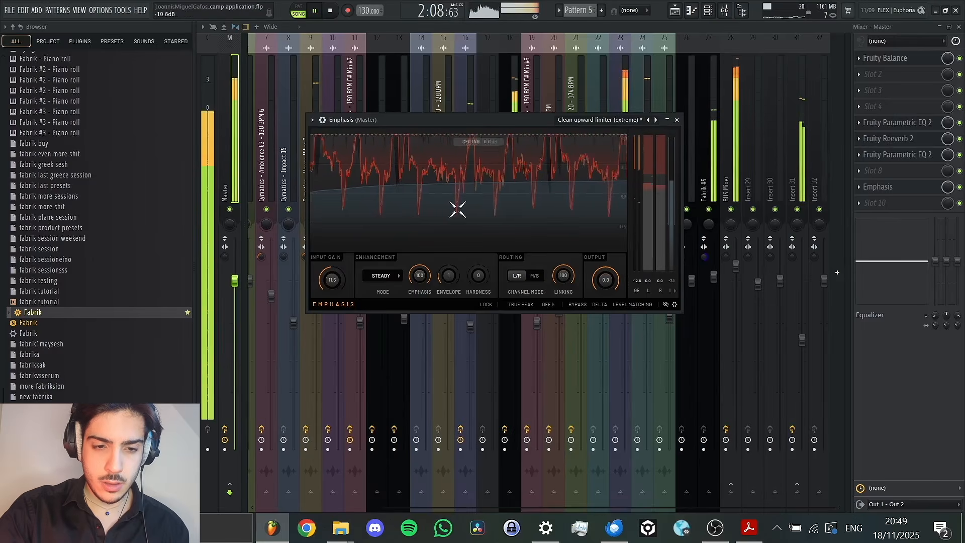
{"action": "left_click_drag", "start_coordinate": [328, 278], "coordinate": [329, 287]}
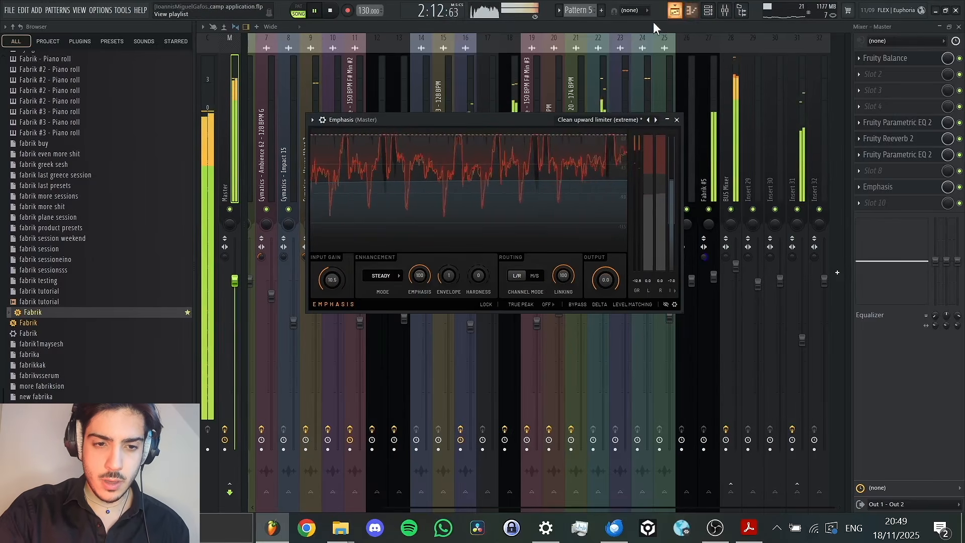
{"action": "key", "text": "space"}
Load the Harsh electronics preset in Emphasis and set its input gain to about 9 dB during playback.
{"action": "left_click", "coordinate": [312, 120]}
{"action": "mouse_move", "coordinate": [334, 159]}
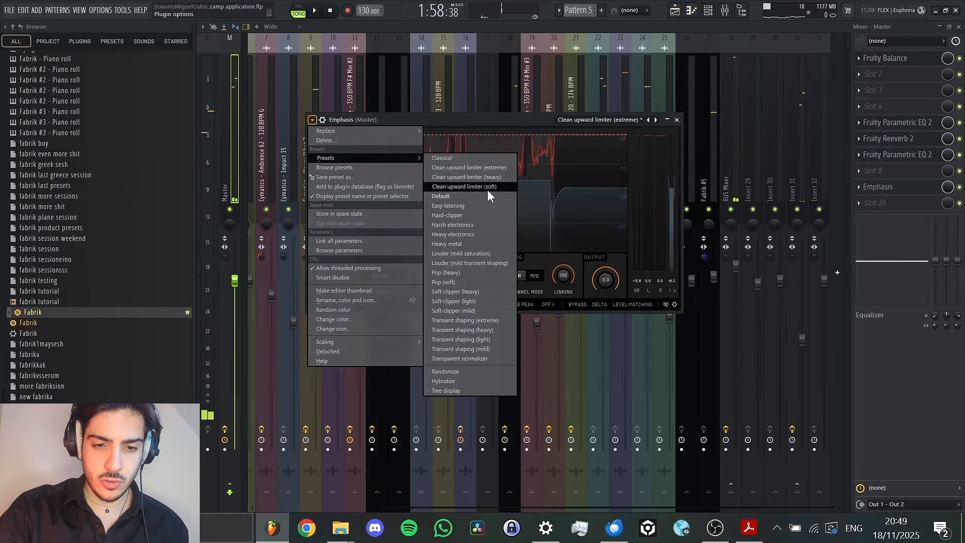
{"action": "left_click", "coordinate": [483, 225]}
{"action": "key", "text": "space"}
{"action": "left_click_drag", "start_coordinate": [326, 278], "coordinate": [326, 241]}
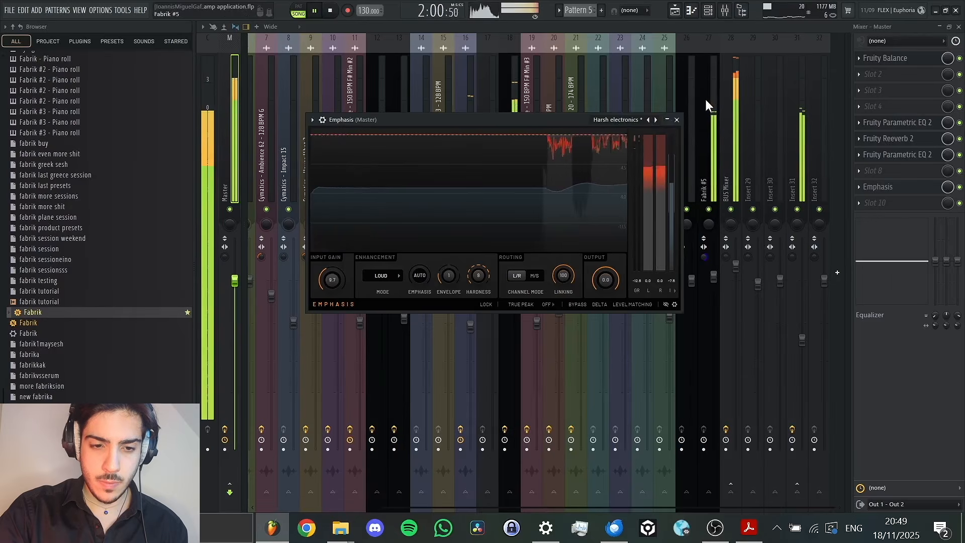
{"action": "left_click_drag", "start_coordinate": [330, 280], "coordinate": [330, 289]}
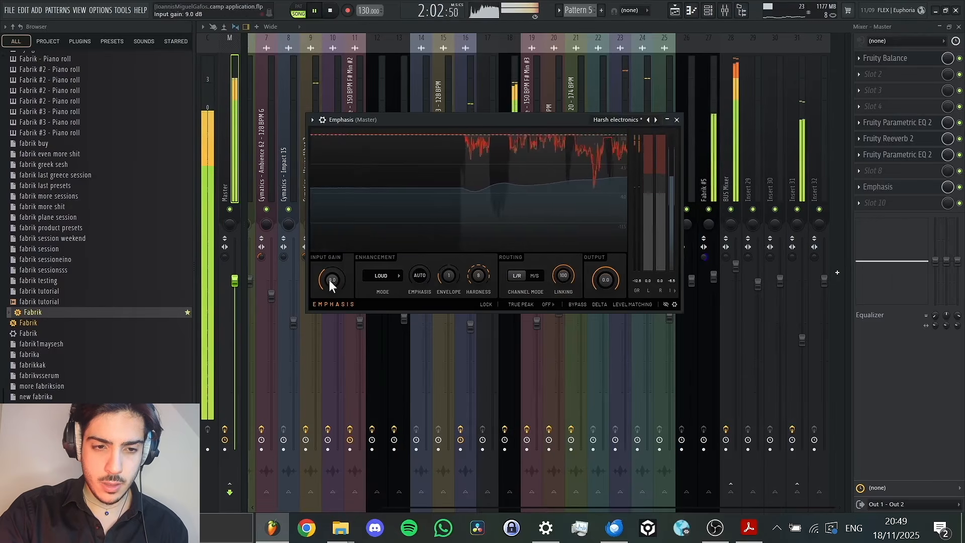
Select the Heater Kick 26 mixer track and play the song's intro from about bar 7 in the playlist.
{"action": "left_click", "coordinate": [616, 73]}
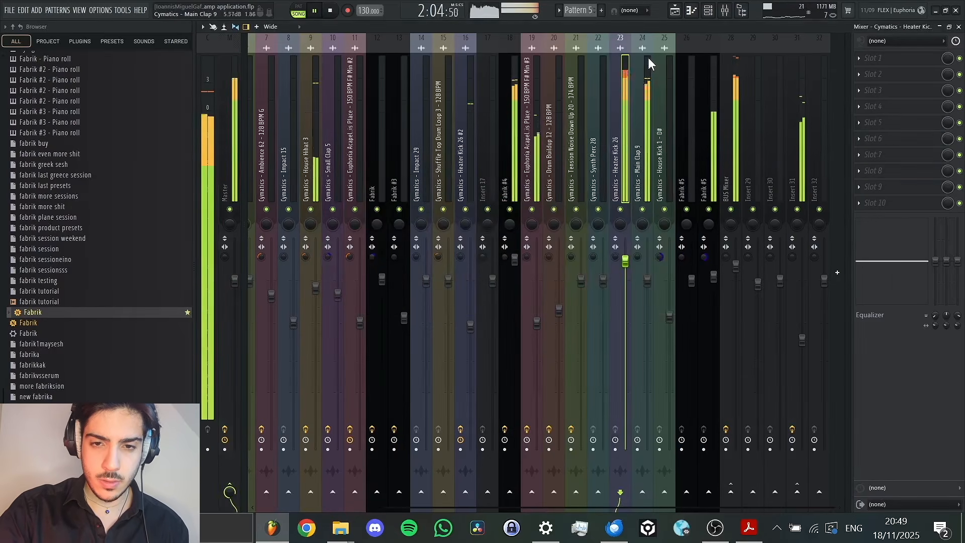
{"action": "left_click", "coordinate": [675, 10]}
{"action": "left_click_drag", "start_coordinate": [306, 49], "coordinate": [11, 58]}
{"action": "left_click_drag", "start_coordinate": [637, 40], "coordinate": [354, 41]}
{"action": "left_click", "coordinate": [363, 48]}
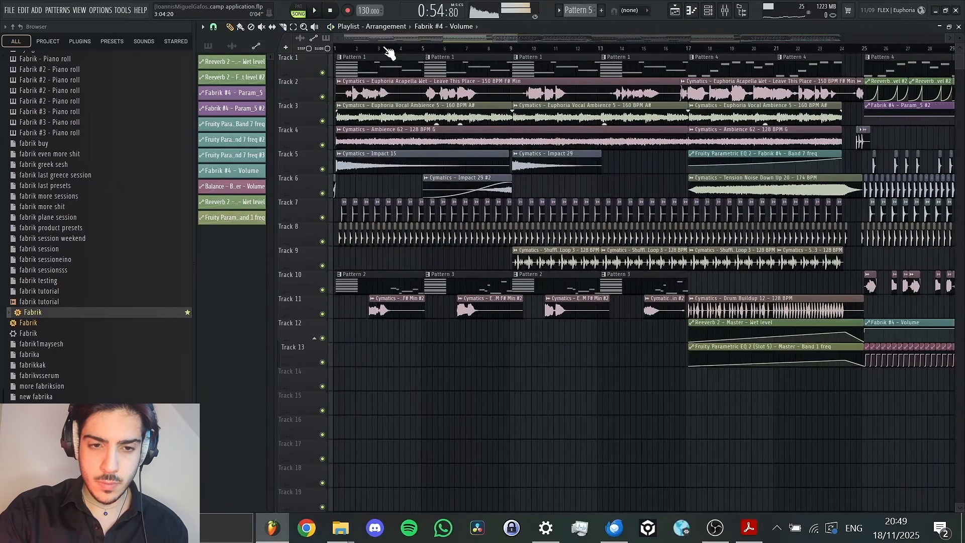
{"action": "left_click", "coordinate": [475, 49]}
Check the mixer levels during the intro and select the Euphoria Acapella track on insert 5.
{"action": "left_click", "coordinate": [725, 11]}
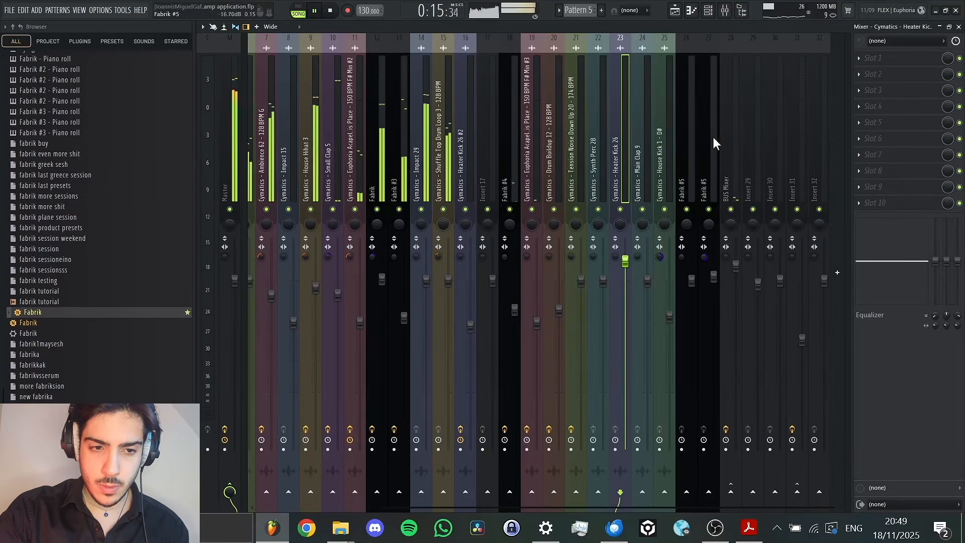
{"action": "left_click", "coordinate": [675, 11]}
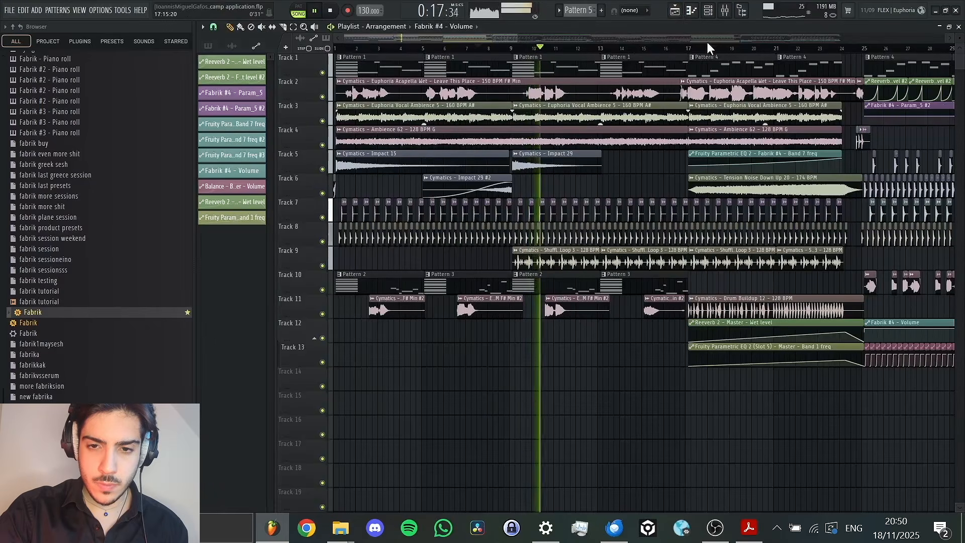
{"action": "left_click", "coordinate": [725, 11]}
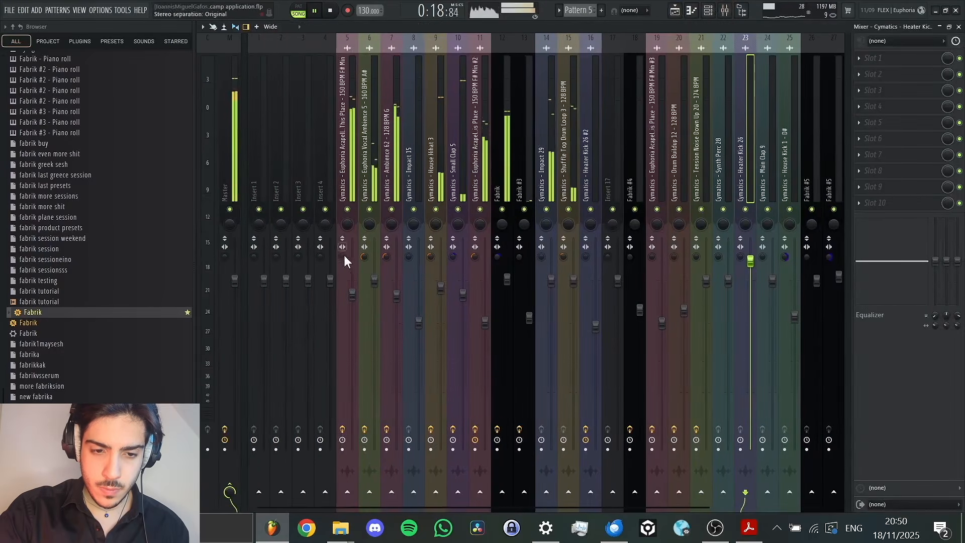
{"action": "left_click", "coordinate": [344, 255]}
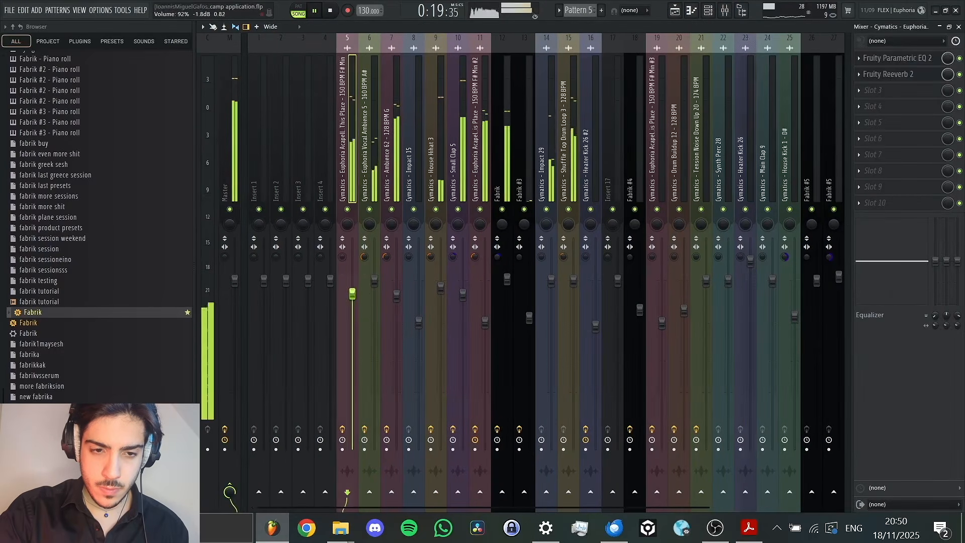
{"action": "scroll", "coordinate": [491, 128], "scroll_direction": "down", "scroll_amount": 3}
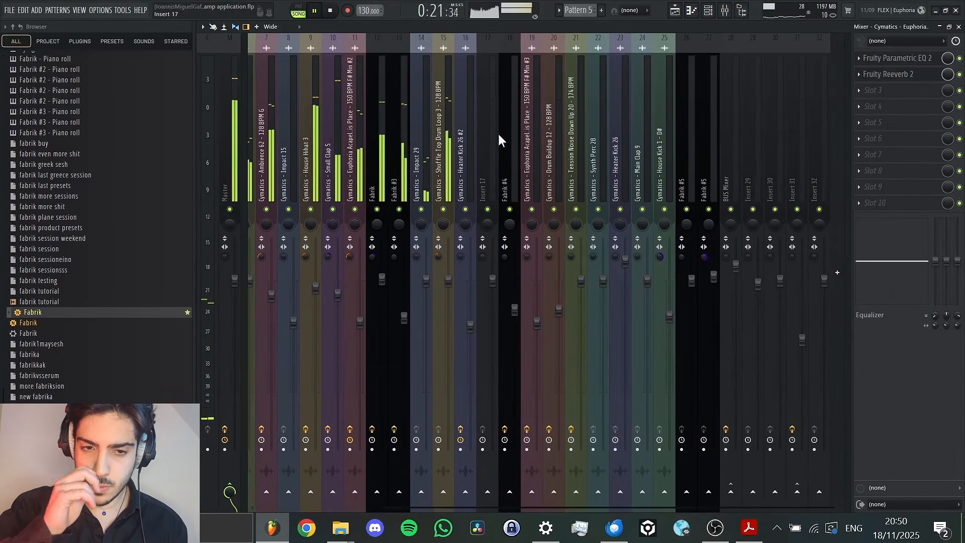
Play the build-up from about bar 22 and raise the Heater Kick 26 mixer fader slightly while checking levels.
{"action": "left_click", "coordinate": [674, 11]}
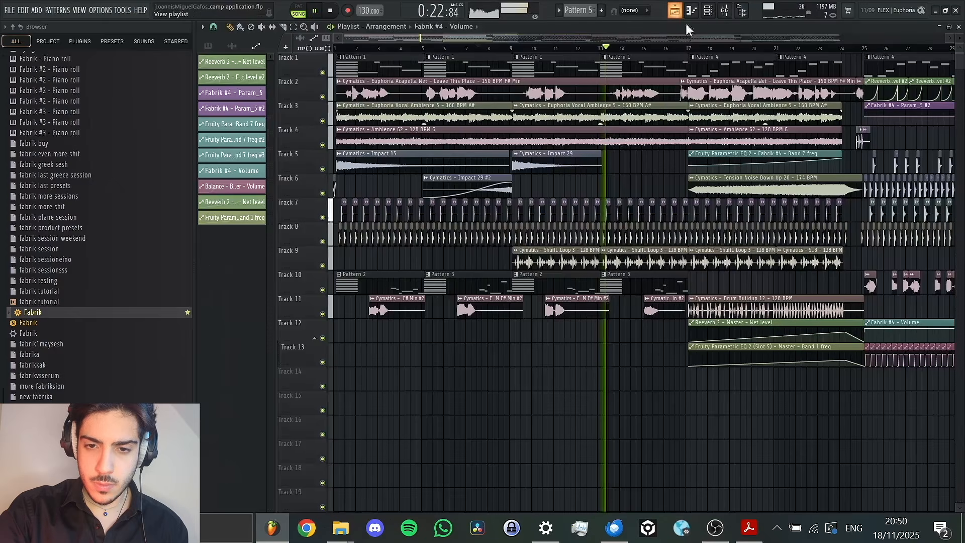
{"action": "left_click", "coordinate": [704, 48]}
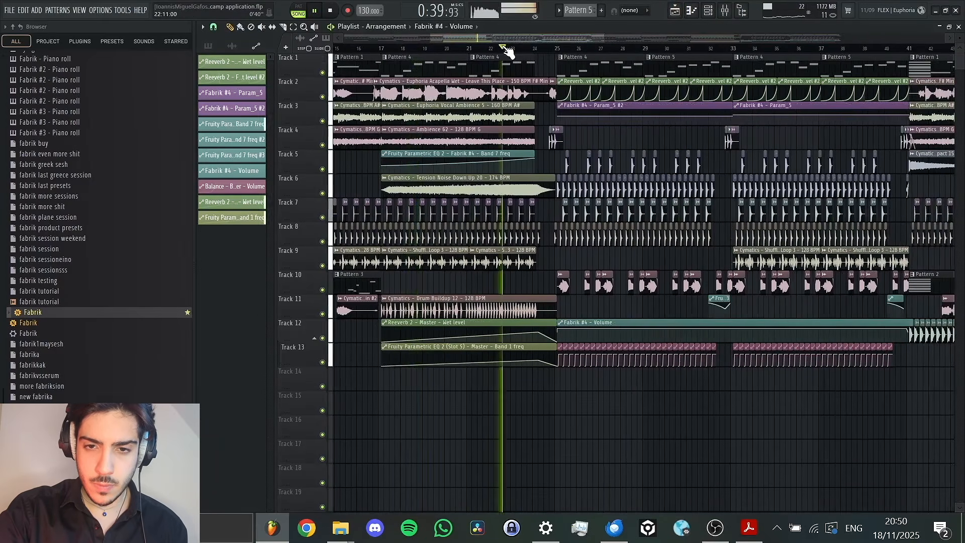
{"action": "left_click", "coordinate": [724, 12]}
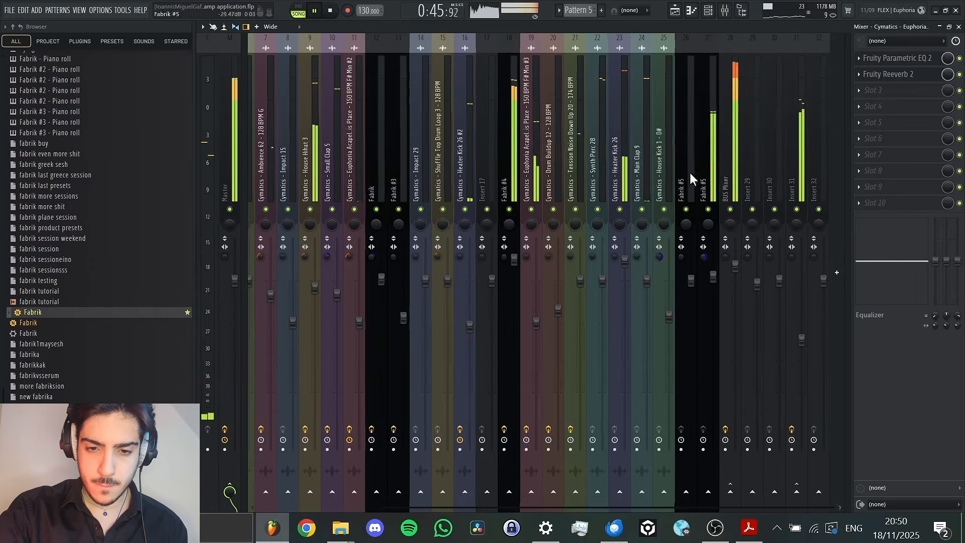
{"action": "mouse_move", "coordinate": [626, 260]}
{"action": "left_mouse_down"}
{"action": "mouse_move", "coordinate": [627, 241]}
{"action": "mouse_move", "coordinate": [632, 257]}
{"action": "left_mouse_up"}
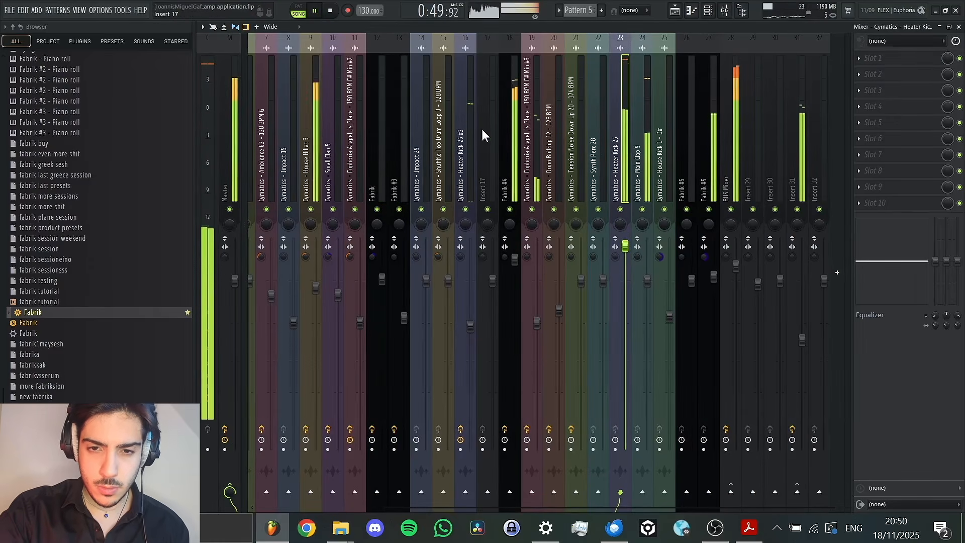
Spot-check the rest of the song by playing from about bars 33, 41, 57 and 65, and stop playback.
{"action": "key", "text": "F5"}
{"action": "left_click", "coordinate": [622, 48]}
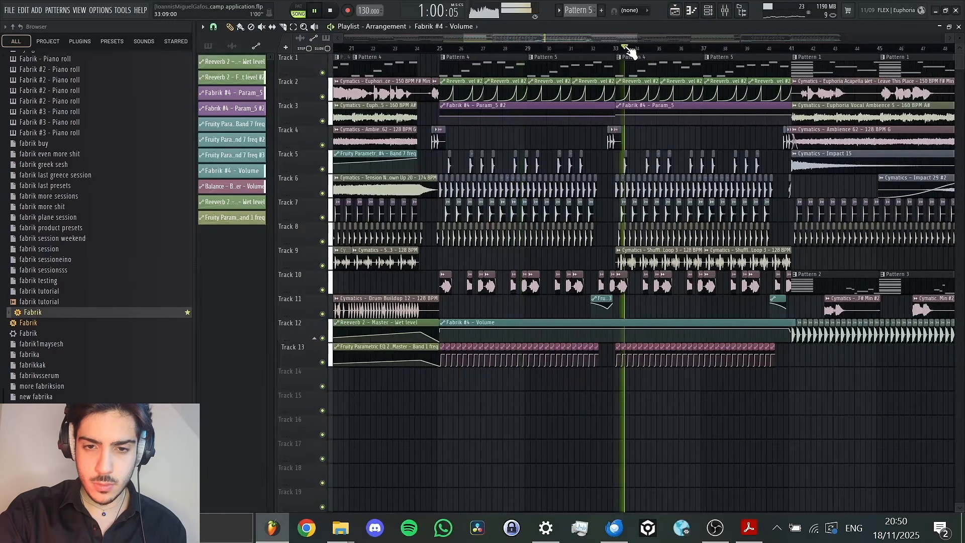
{"action": "left_click_drag", "start_coordinate": [618, 40], "coordinate": [665, 40]}
{"action": "left_click", "coordinate": [621, 48]}
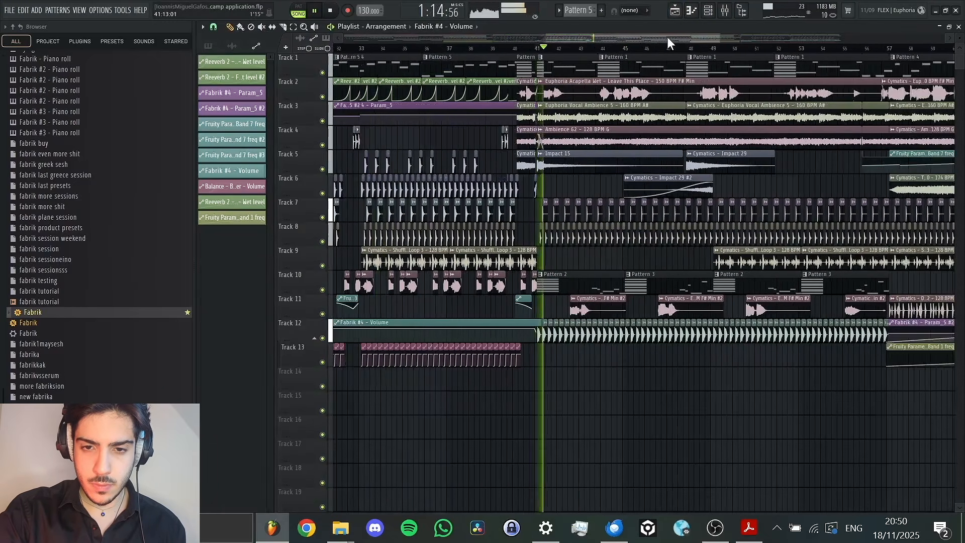
{"action": "left_click", "coordinate": [675, 44]}
{"action": "left_click", "coordinate": [653, 48]}
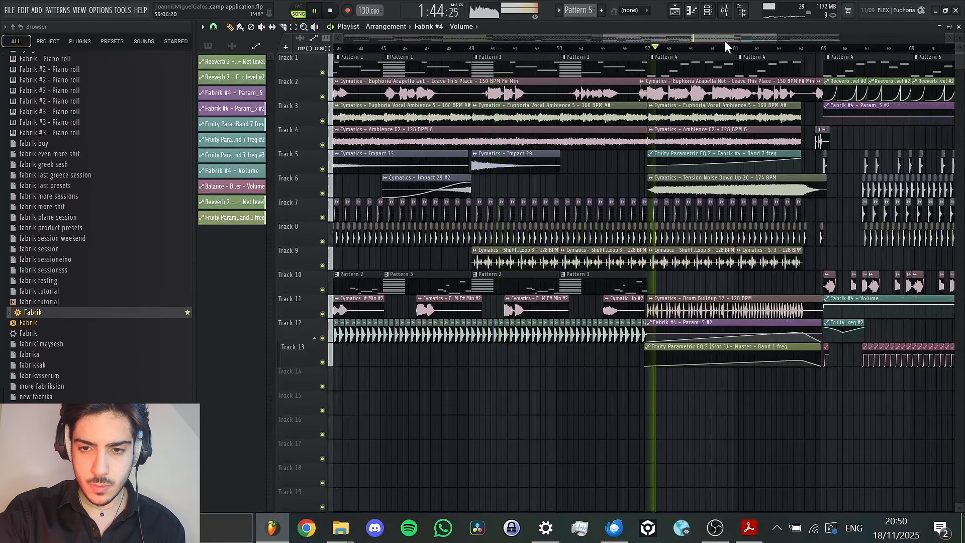
{"action": "left_click", "coordinate": [826, 48]}
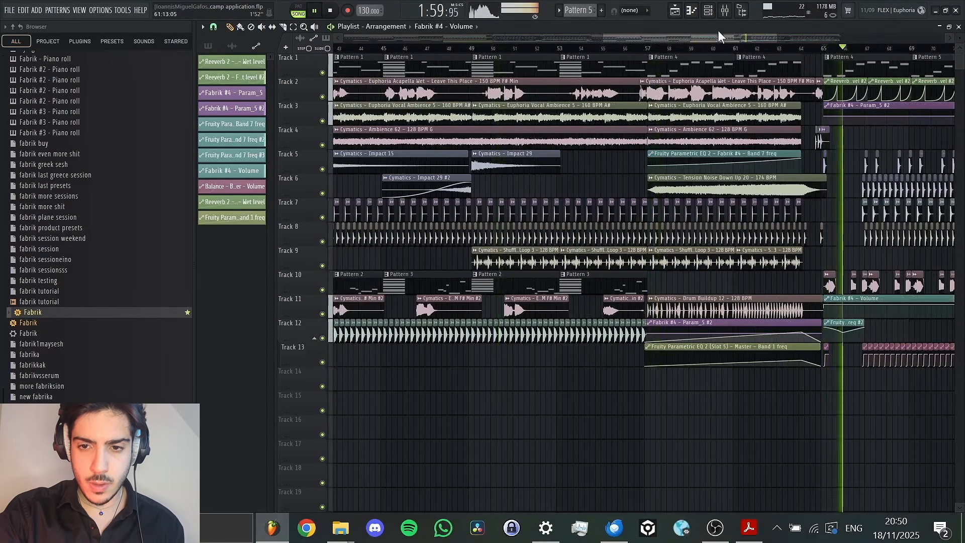
{"action": "key", "text": "space"}
{"action": "left_click_drag", "start_coordinate": [720, 36], "coordinate": [849, 37]}
Open Emphasis on the Master track and browse its list of presets.
{"action": "left_click", "coordinate": [725, 10]}
{"action": "left_click", "coordinate": [232, 111]}
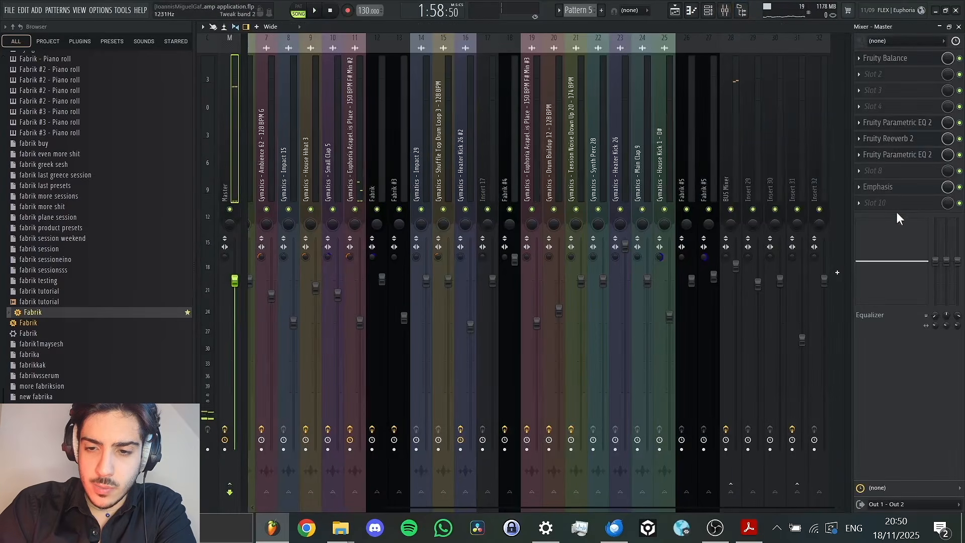
{"action": "left_click", "coordinate": [909, 188]}
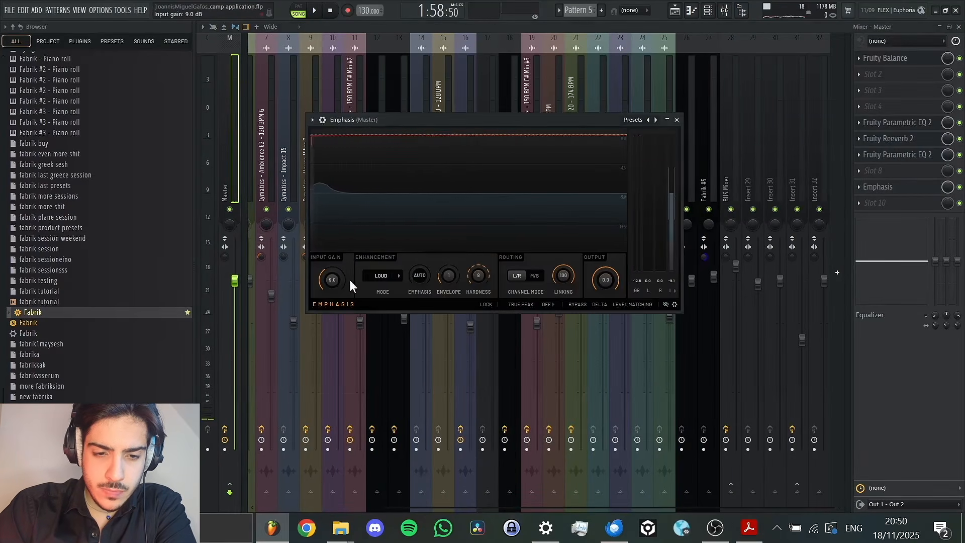
{"action": "left_click", "coordinate": [312, 120]}
{"action": "mouse_move", "coordinate": [351, 158]}
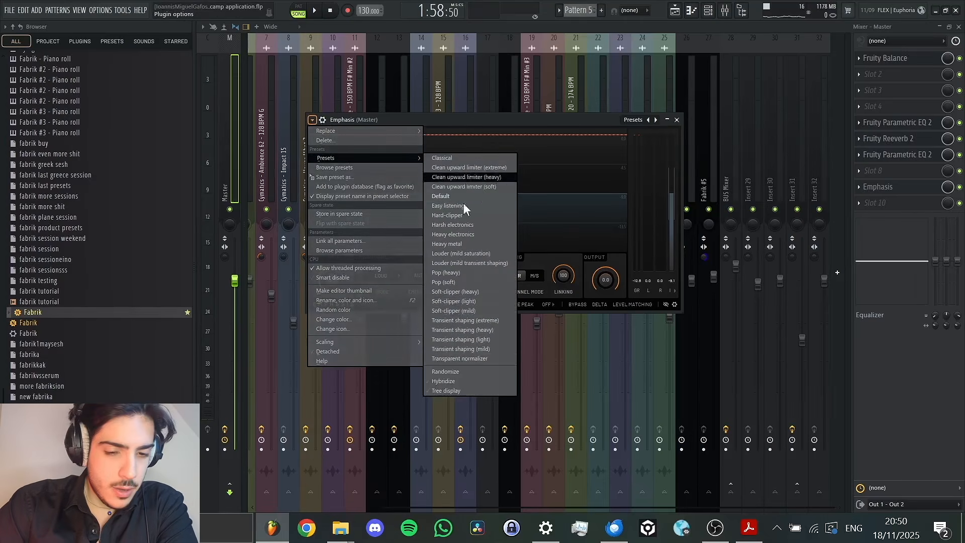
{"action": "left_click", "coordinate": [615, 115]}
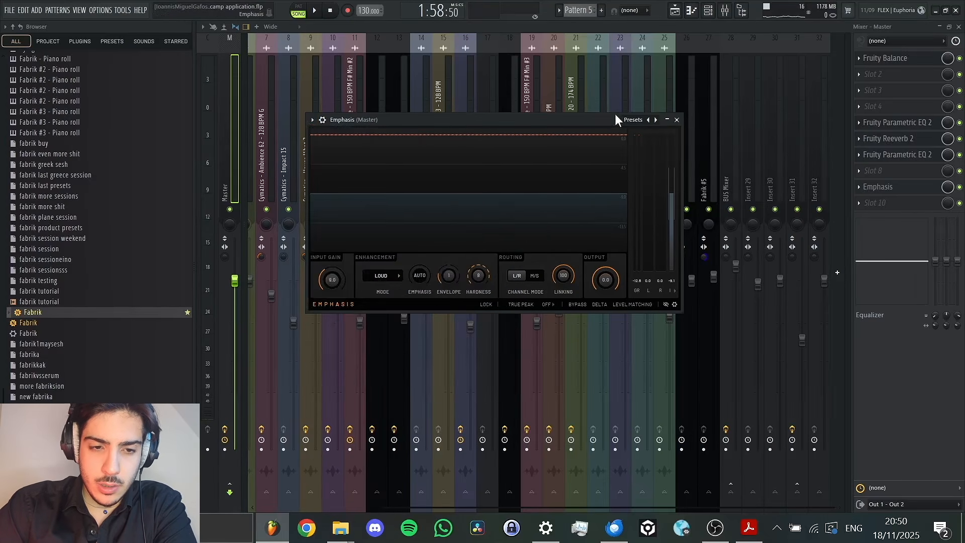
{"action": "left_click", "coordinate": [312, 120]}
{"action": "mouse_move", "coordinate": [344, 158]}
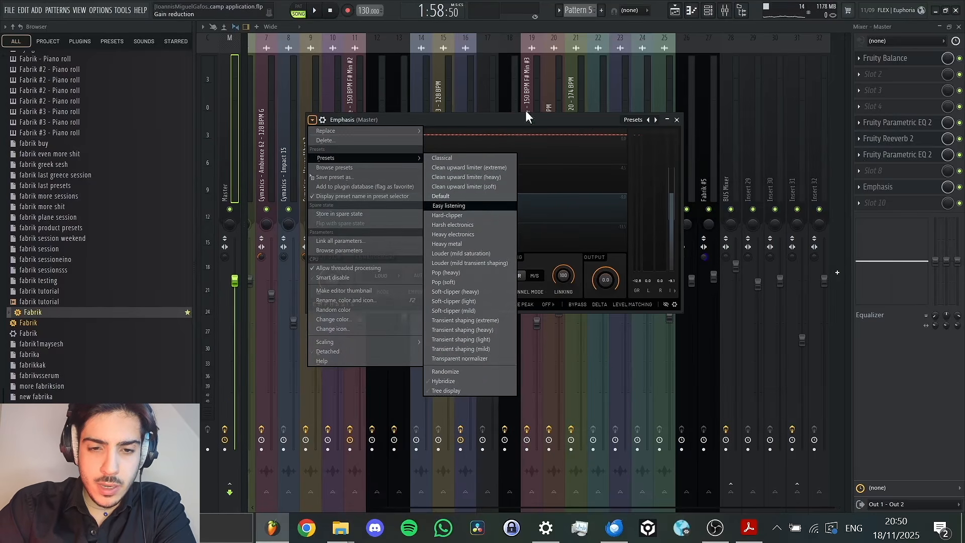
{"action": "mouse_move", "coordinate": [352, 131]}
{"action": "left_click", "coordinate": [566, 122]}
Load the Harsh electronics preset in Emphasis again and raise its input gain.
{"action": "left_click", "coordinate": [311, 120]}
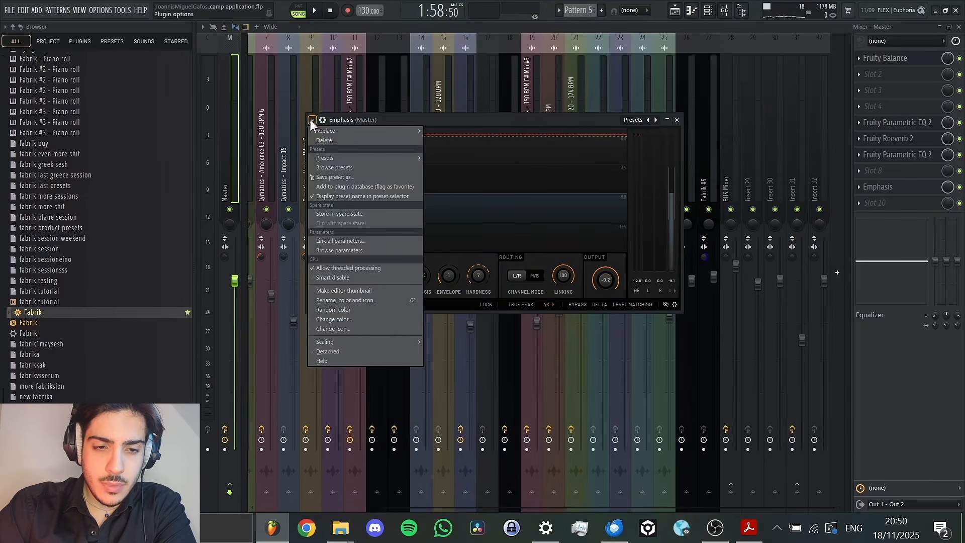
{"action": "mouse_move", "coordinate": [338, 158]}
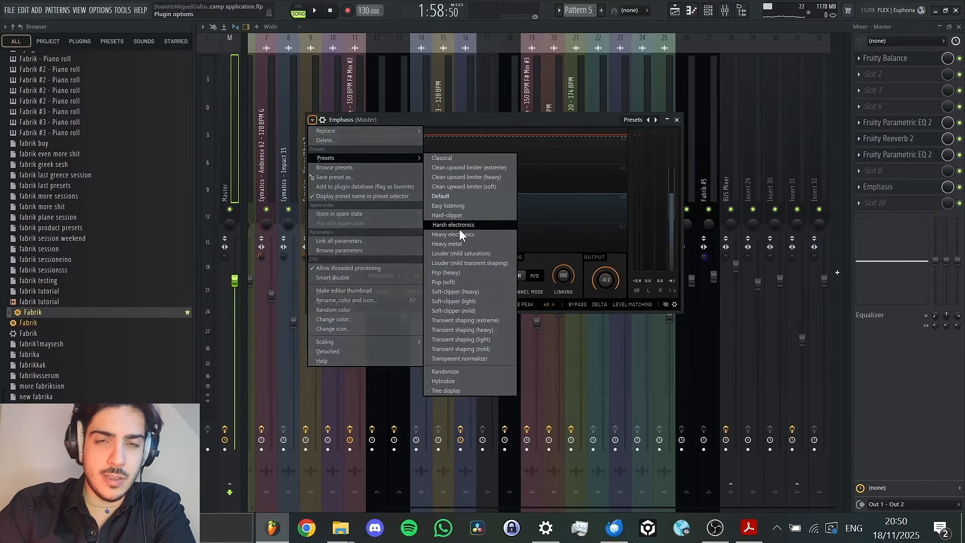
{"action": "left_click", "coordinate": [466, 224]}
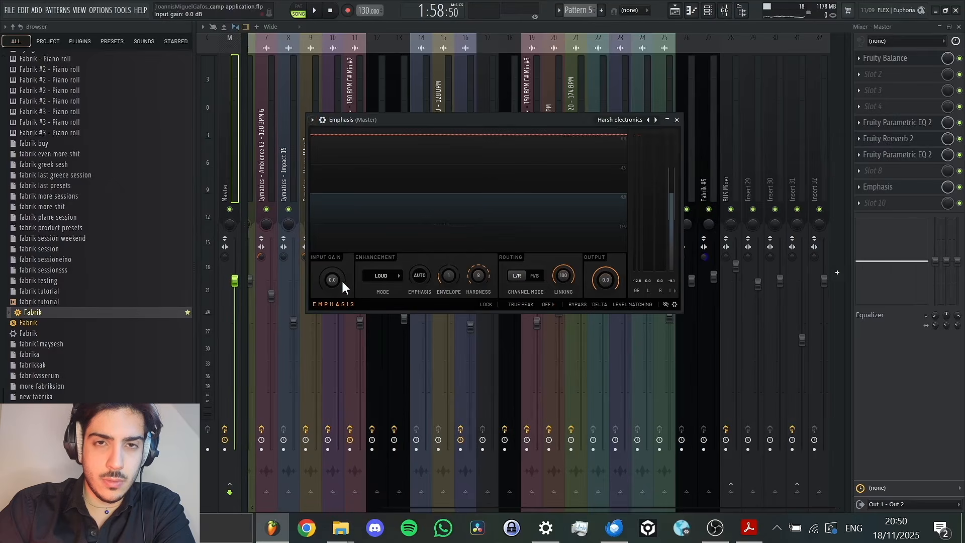
{"action": "left_click_drag", "start_coordinate": [342, 279], "coordinate": [342, 241]}
Return to the playlist and start exporting the finished song as an MP3 file.
{"action": "left_click", "coordinate": [675, 10]}
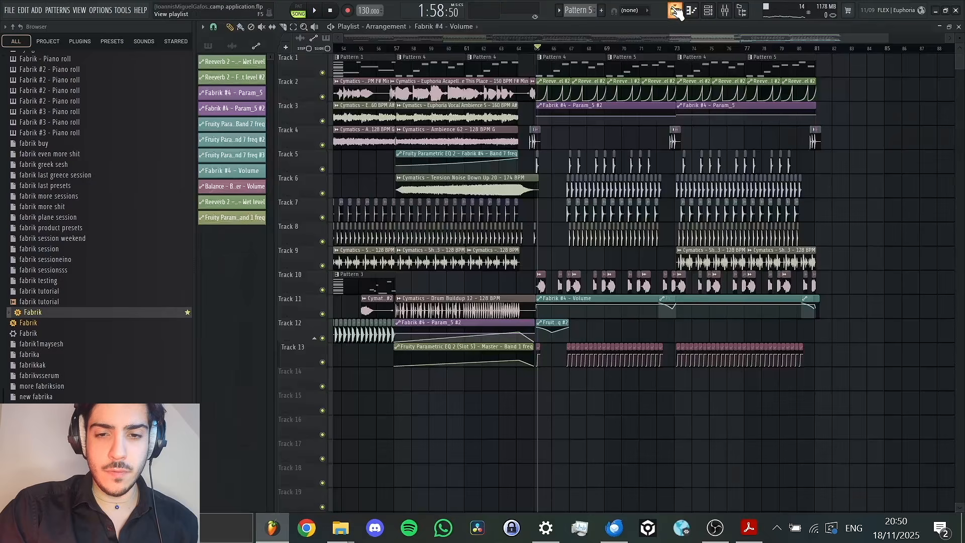
{"action": "left_click", "coordinate": [9, 10]}
{"action": "mouse_move", "coordinate": [21, 116]}
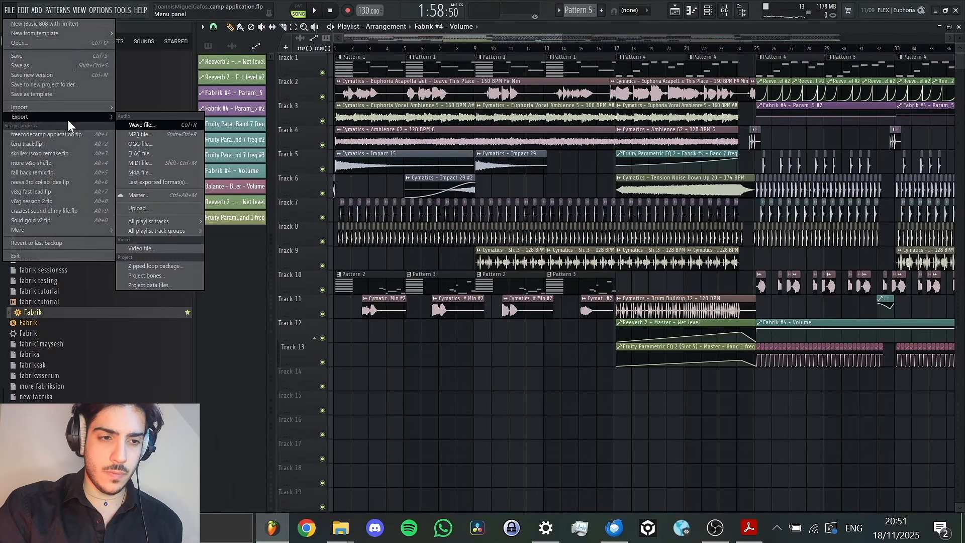
{"action": "left_click", "coordinate": [11, 11]}
{"action": "left_click", "coordinate": [10, 11]}
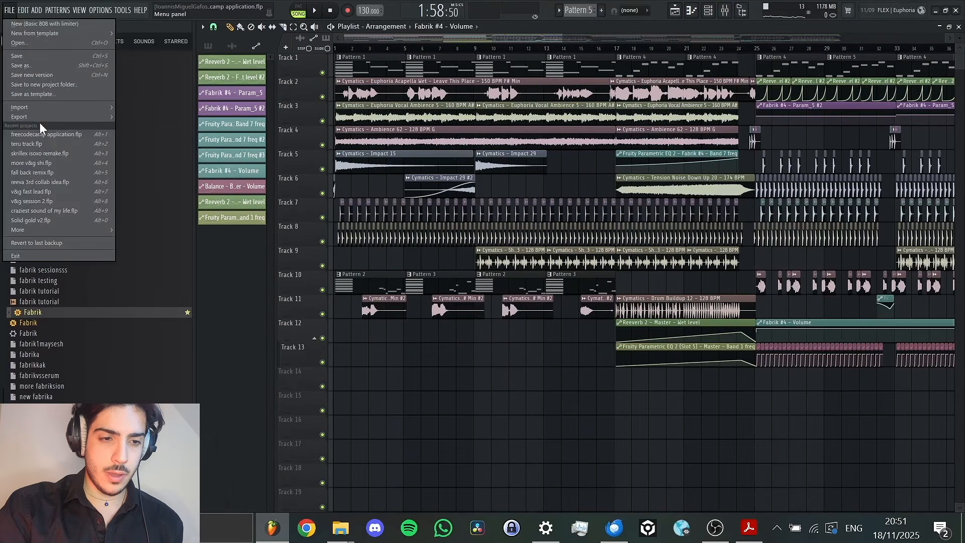
{"action": "mouse_move", "coordinate": [46, 119]}
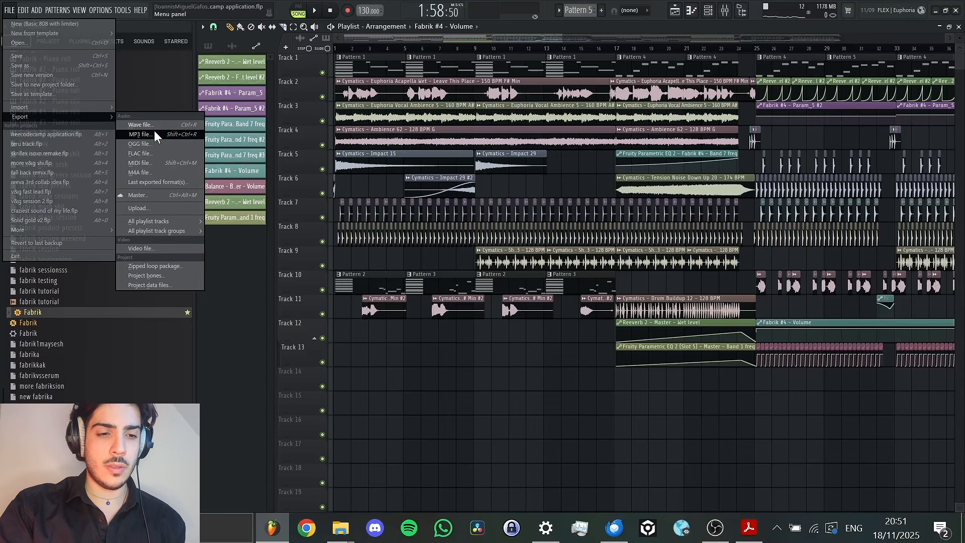
{"action": "left_click", "coordinate": [154, 134]}
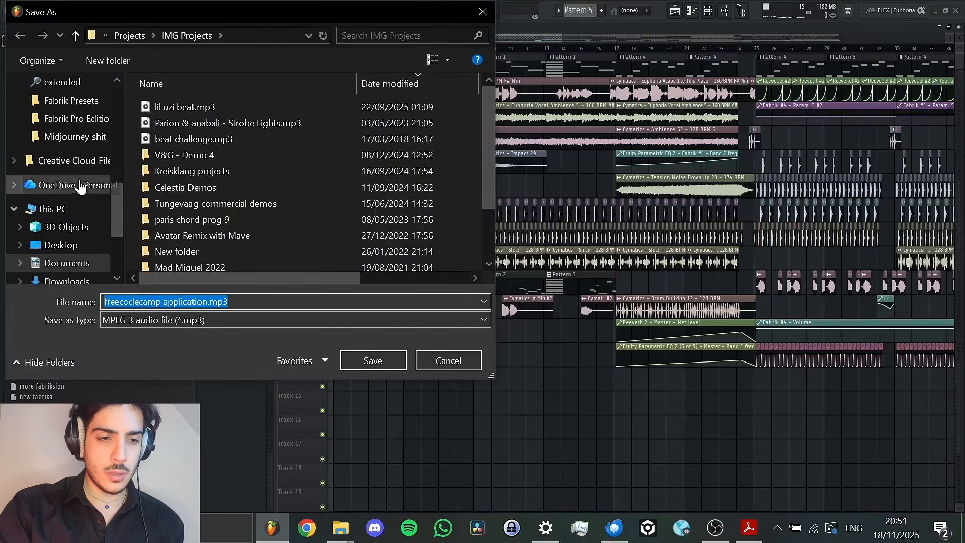
Save the export in the flstudiodrums folder as free code camp video 1.mp3.
{"action": "scroll", "coordinate": [79, 189], "scroll_direction": "up", "scroll_amount": 10}
{"action": "left_click", "coordinate": [71, 201]}
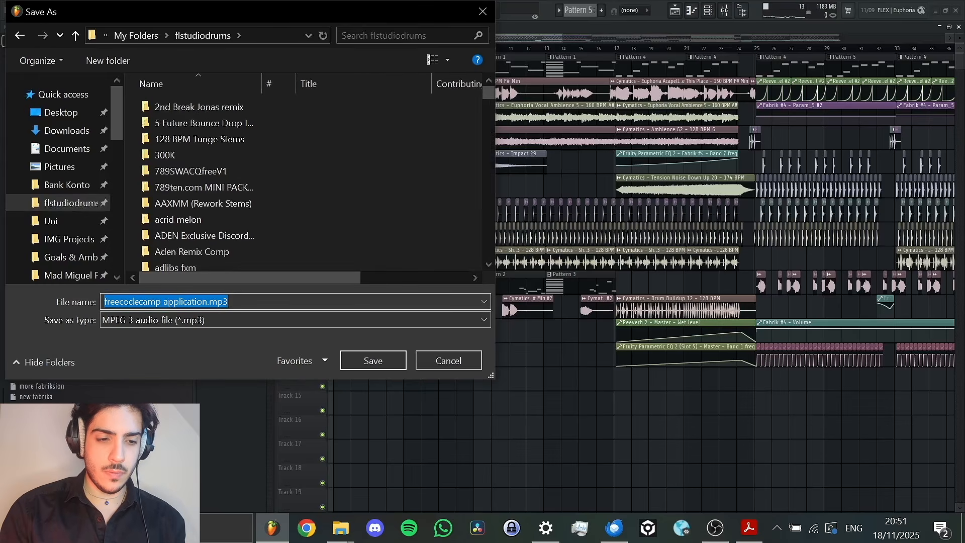
{"action": "type", "text": "free"}
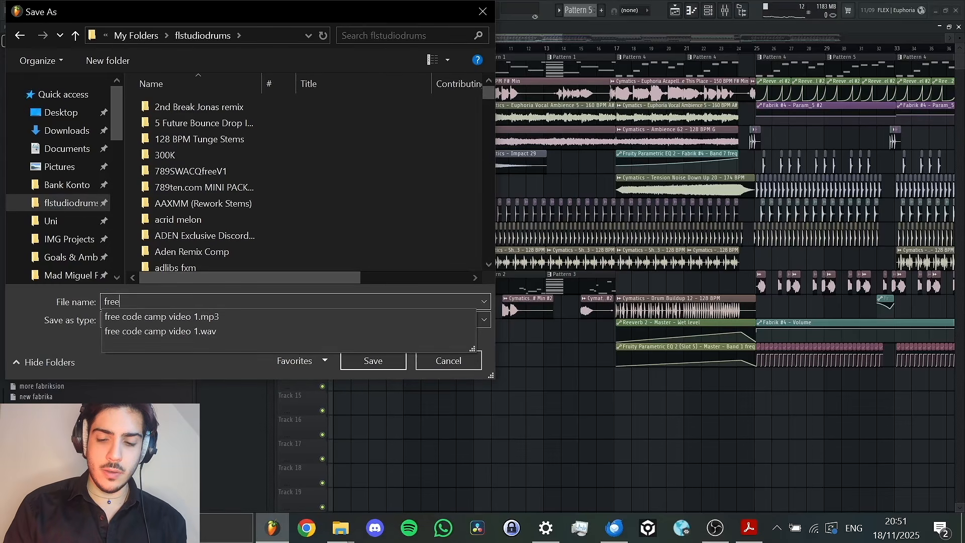
{"action": "key", "text": "Down"}
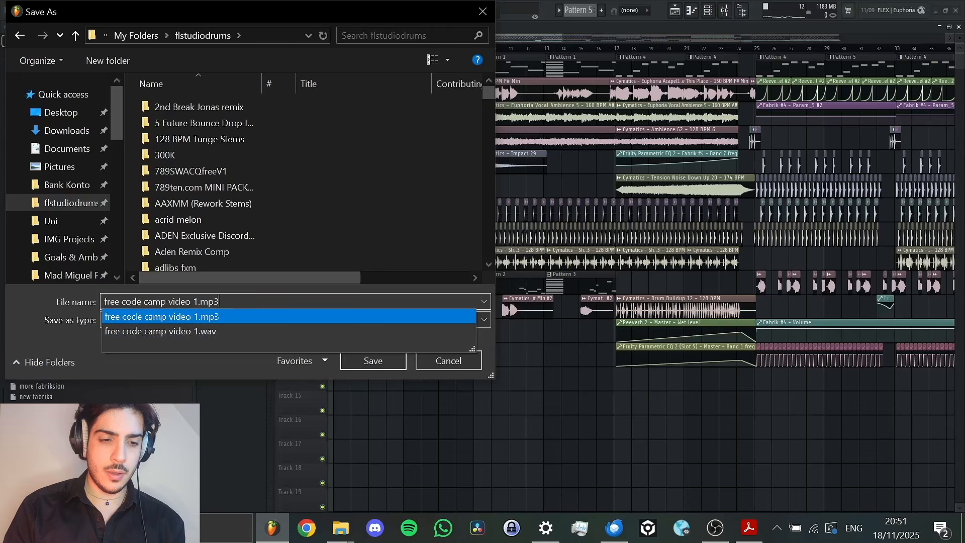
{"action": "key", "text": "Return"}
{"action": "left_click", "coordinate": [528, 264]}
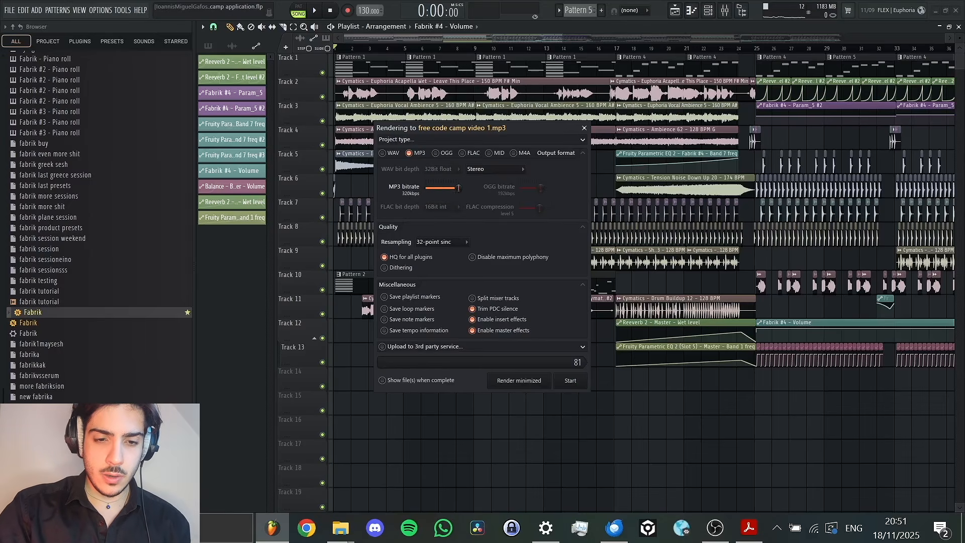
Try an MP3 bitrate of 32 kbps, set it back to 320 kbps, and start rendering the song.
{"action": "left_click_drag", "start_coordinate": [455, 189], "coordinate": [426, 188]}
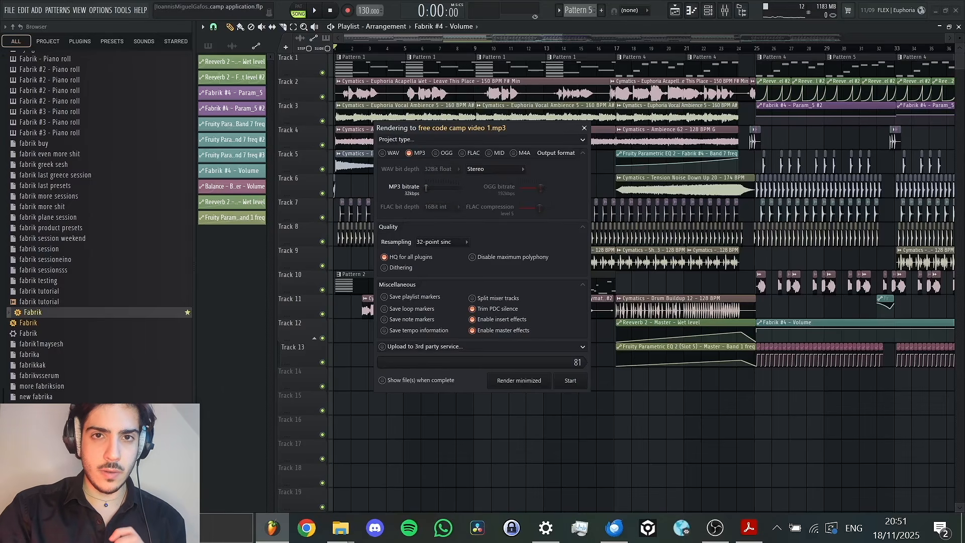
{"action": "left_click_drag", "start_coordinate": [426, 188], "coordinate": [458, 188]}
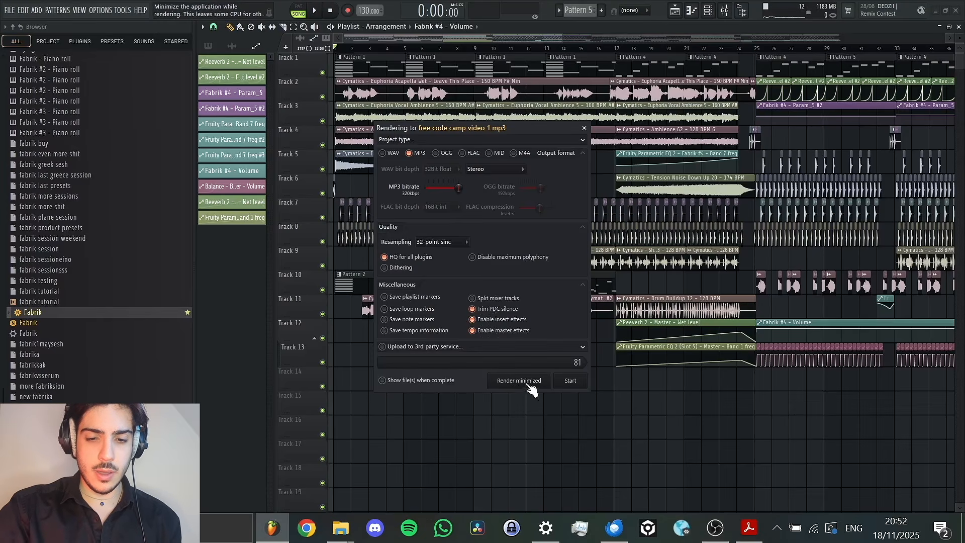
{"action": "left_click", "coordinate": [578, 384]}
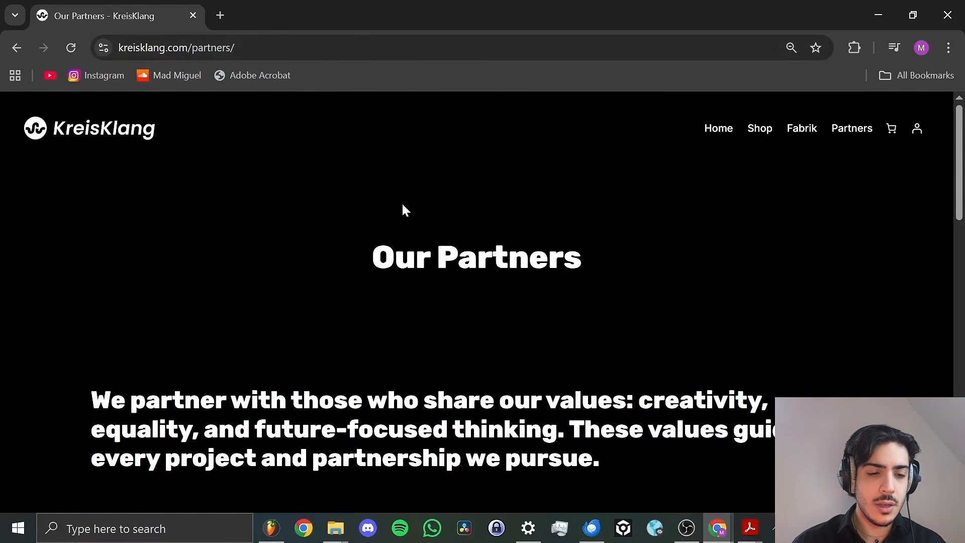
Switch to Chrome, find RouteNote on the KreisKlang partners page and open its free sign-up link.
{"action": "scroll", "coordinate": [403, 204], "scroll_direction": "down", "scroll_amount": 5}
{"action": "scroll", "coordinate": [406, 210], "scroll_direction": "down", "scroll_amount": 1}
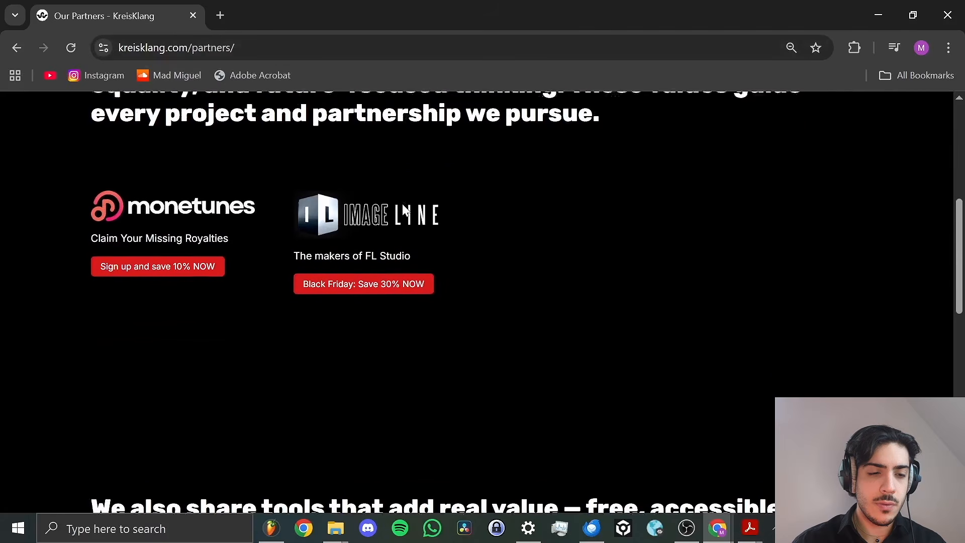
{"action": "scroll", "coordinate": [281, 411], "scroll_direction": "down", "scroll_amount": 5}
{"action": "scroll", "coordinate": [279, 406], "scroll_direction": "down", "scroll_amount": 3}
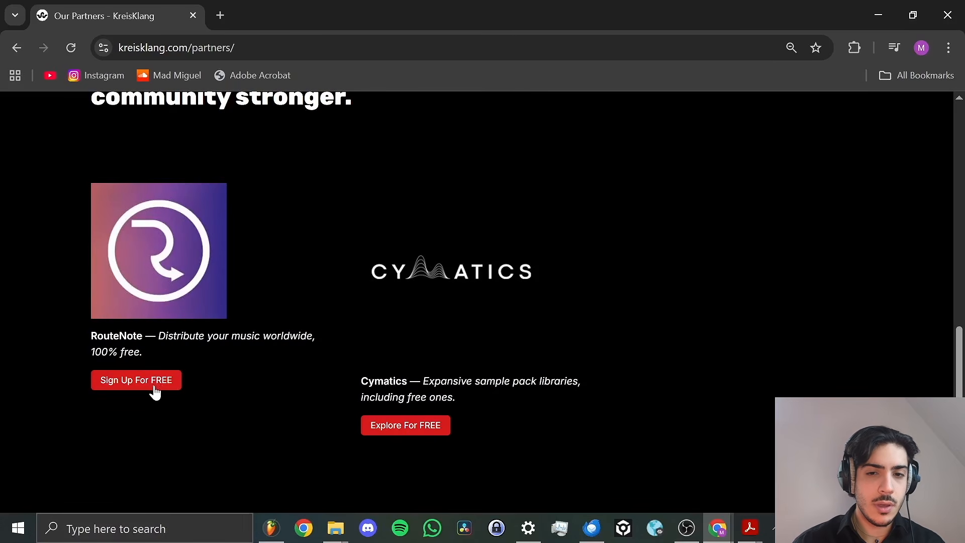
{"action": "left_click", "coordinate": [131, 383]}
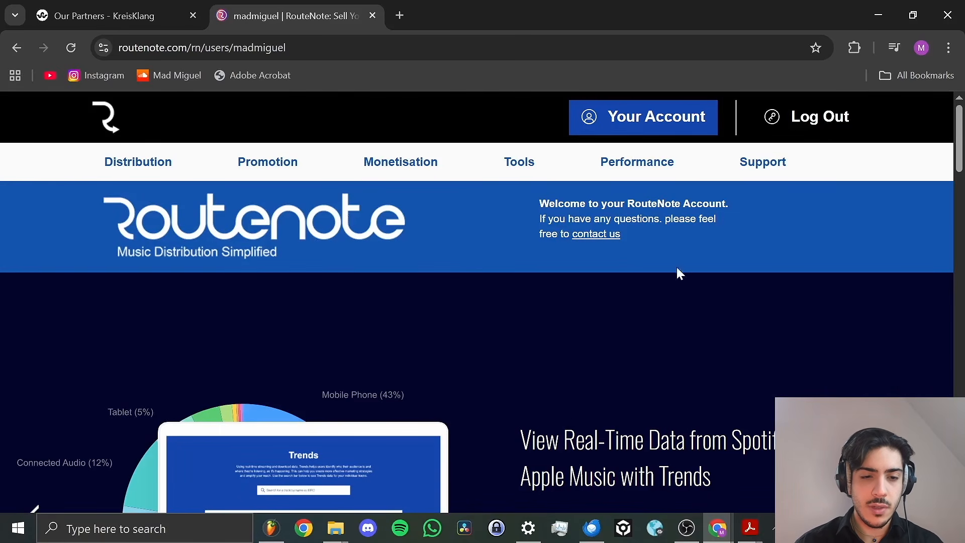
Look over the RouteNote account home page and open the form for creating a new release.
{"action": "scroll", "coordinate": [677, 366], "scroll_direction": "down", "scroll_amount": 9}
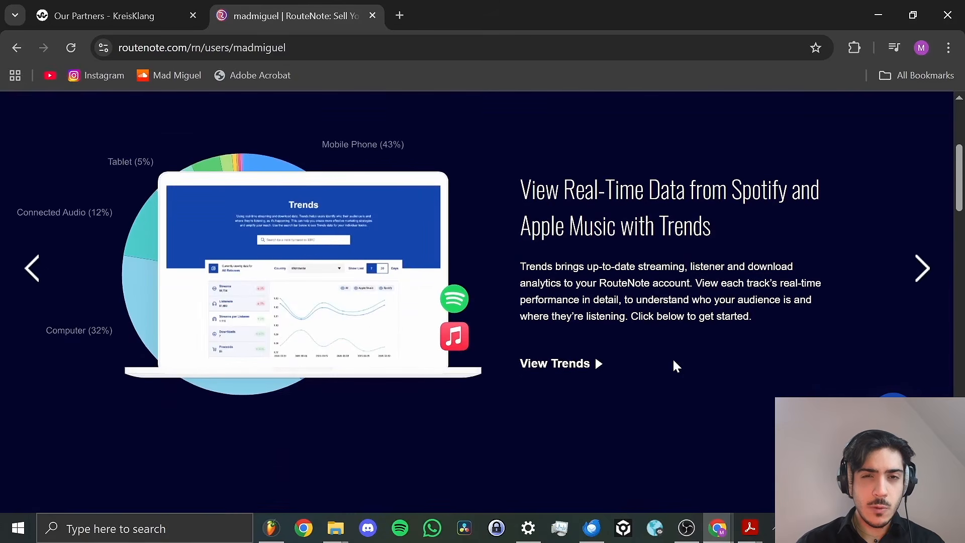
{"action": "scroll", "coordinate": [676, 366], "scroll_direction": "up", "scroll_amount": 4}
{"action": "scroll", "coordinate": [676, 366], "scroll_direction": "up", "scroll_amount": 5}
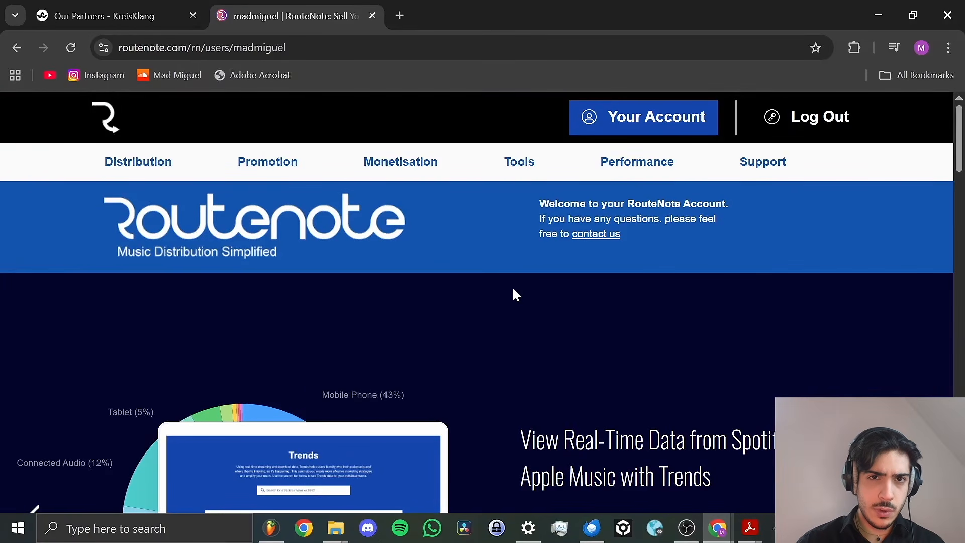
{"action": "mouse_move", "coordinate": [135, 160]}
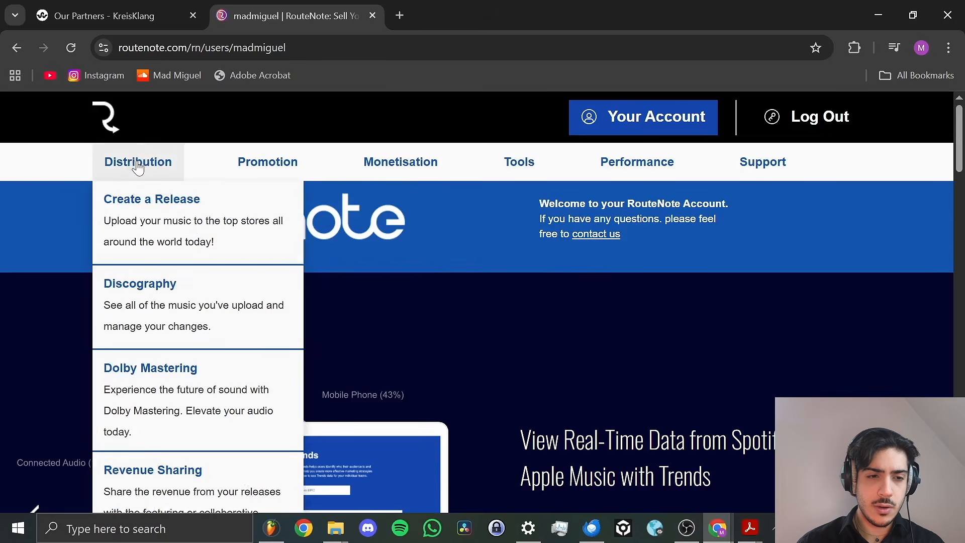
{"action": "left_click", "coordinate": [151, 199]}
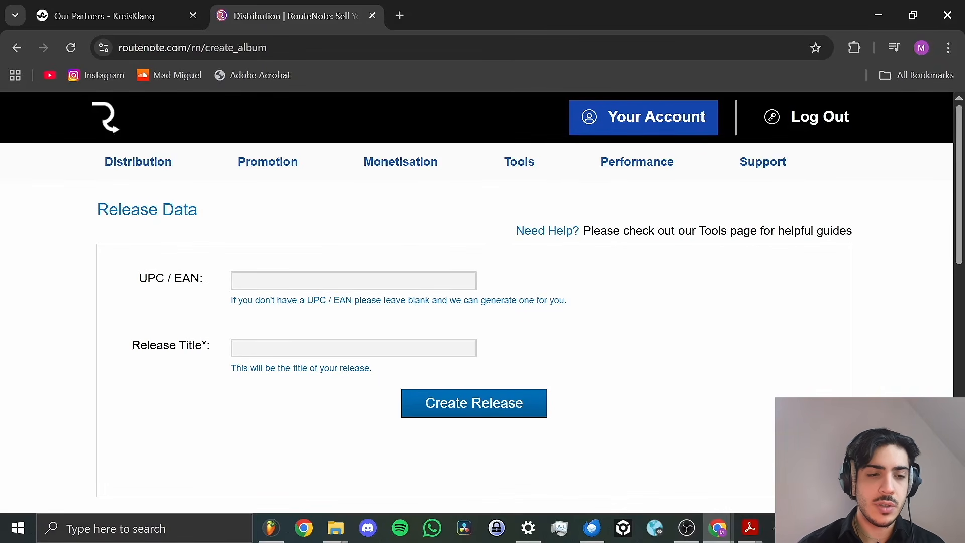
Create a new release titled Freedom, leaving the UPC / EAN blank.
{"action": "scroll", "coordinate": [297, 369], "scroll_direction": "down", "scroll_amount": 2}
{"action": "scroll", "coordinate": [218, 291], "scroll_direction": "up", "scroll_amount": 1}
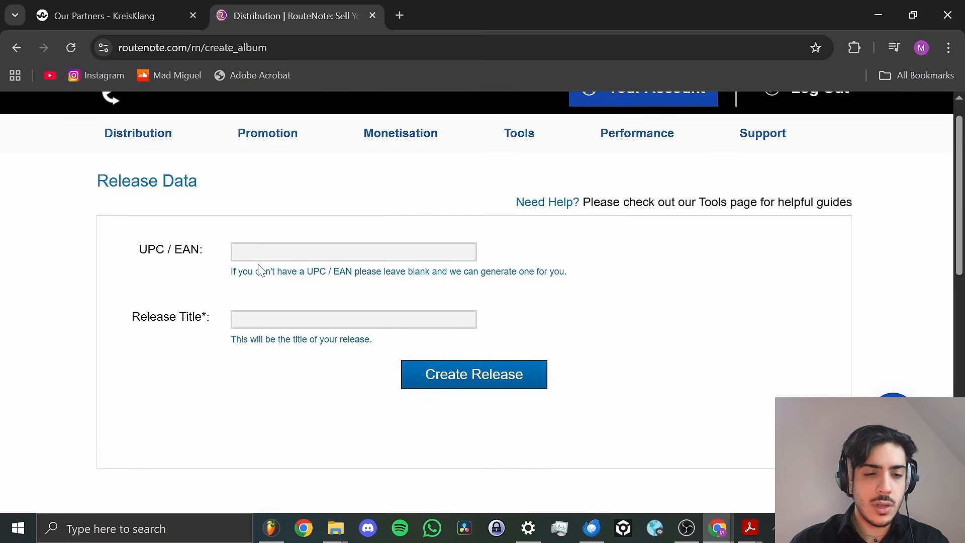
{"action": "left_click", "coordinate": [263, 325]}
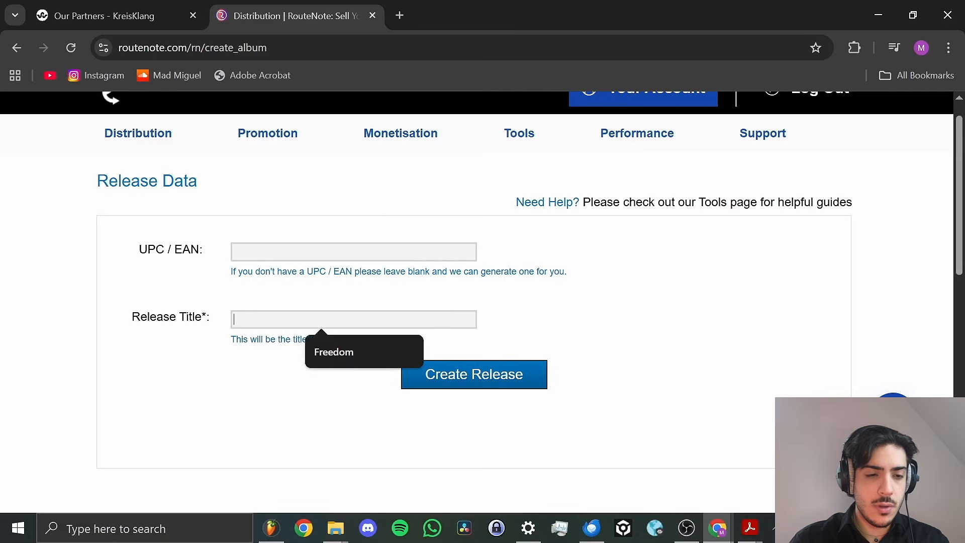
{"action": "left_click", "coordinate": [322, 322]}
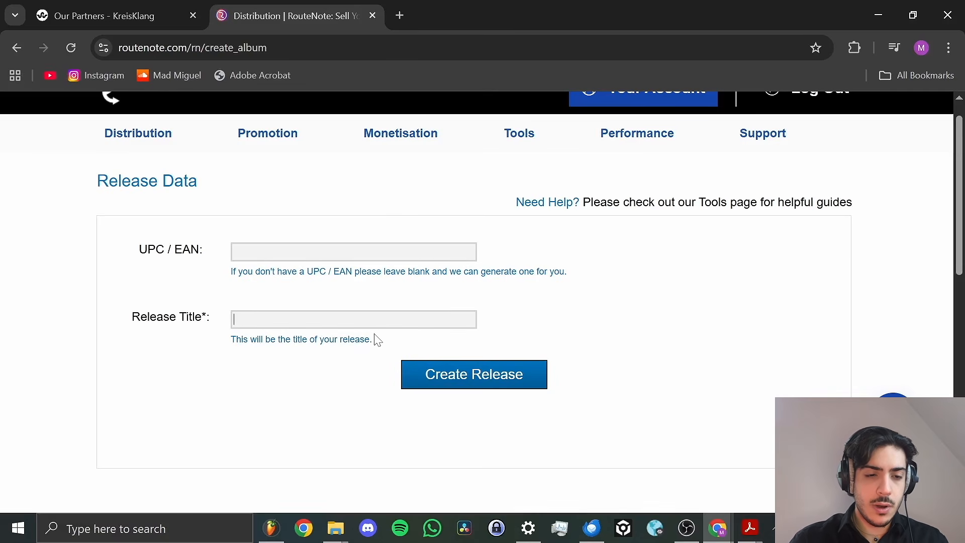
{"action": "type", "text": "FrE"}
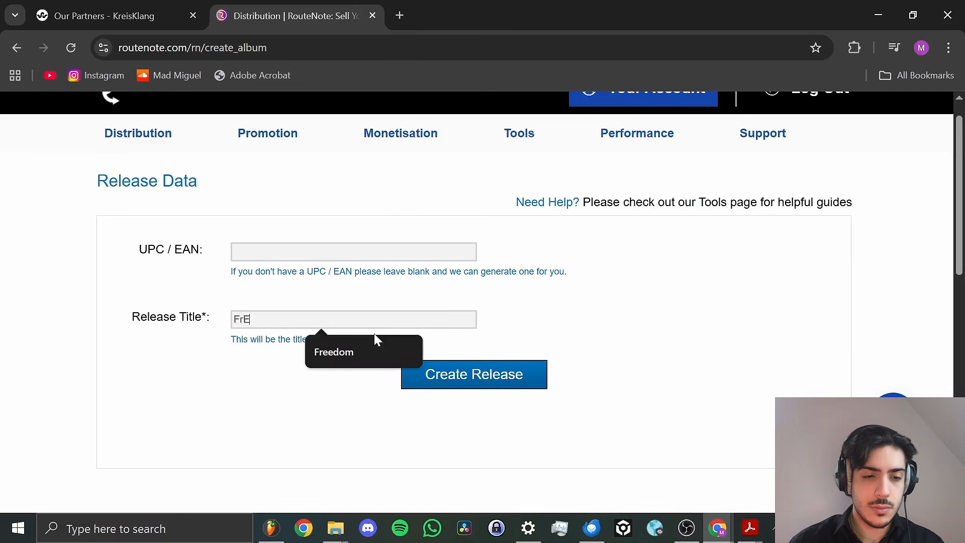
{"action": "key", "text": "BackSpace"}
{"action": "type", "text": "eedom"}
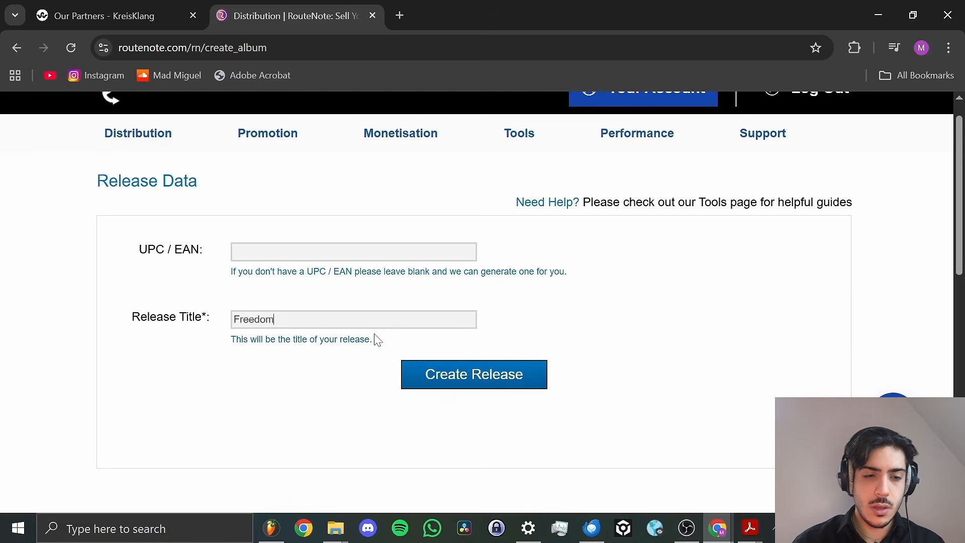
{"action": "left_click", "coordinate": [452, 381]}
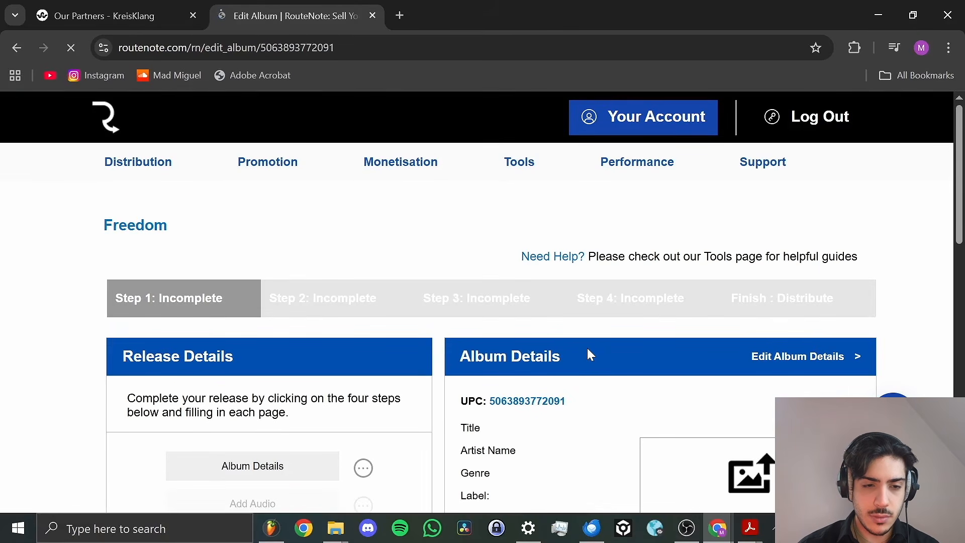
Look over the Freedom release's overview page and open its Album Details form.
{"action": "scroll", "coordinate": [589, 352], "scroll_direction": "down", "scroll_amount": 3}
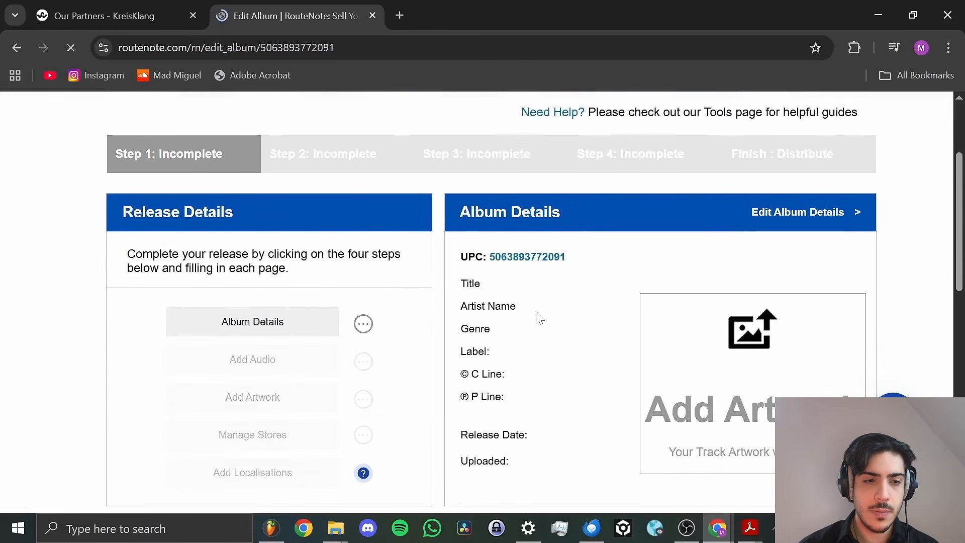
{"action": "scroll", "coordinate": [538, 317], "scroll_direction": "down", "scroll_amount": 2}
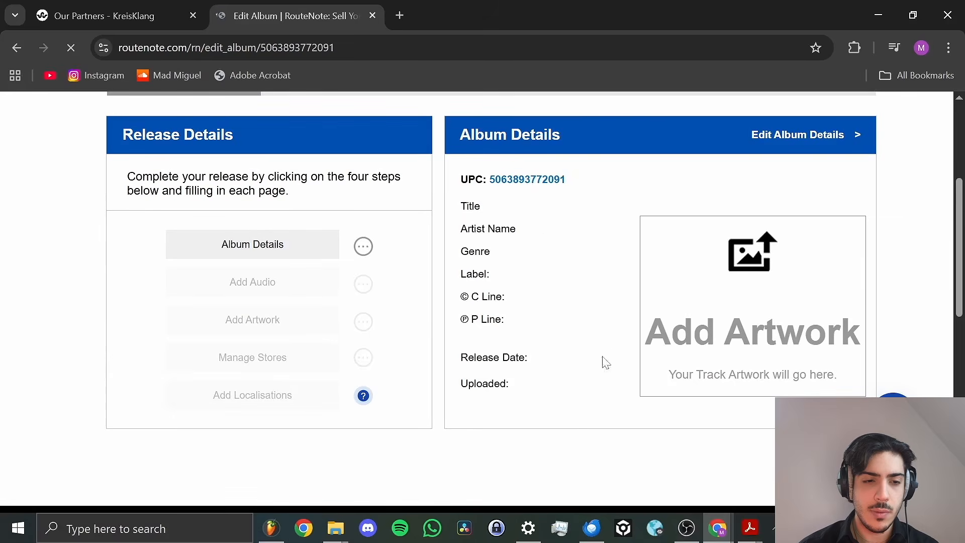
{"action": "scroll", "coordinate": [463, 277], "scroll_direction": "up", "scroll_amount": 2}
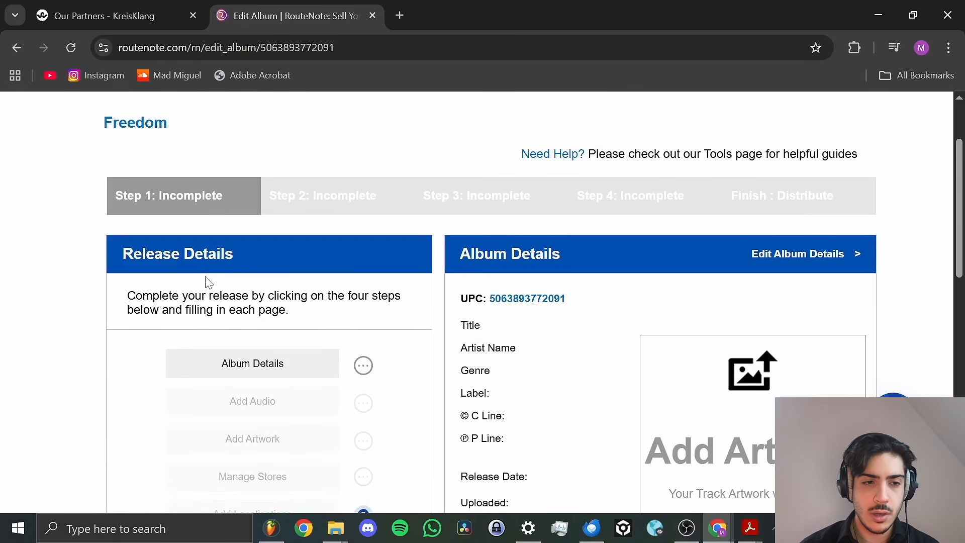
{"action": "scroll", "coordinate": [381, 293], "scroll_direction": "down", "scroll_amount": 2}
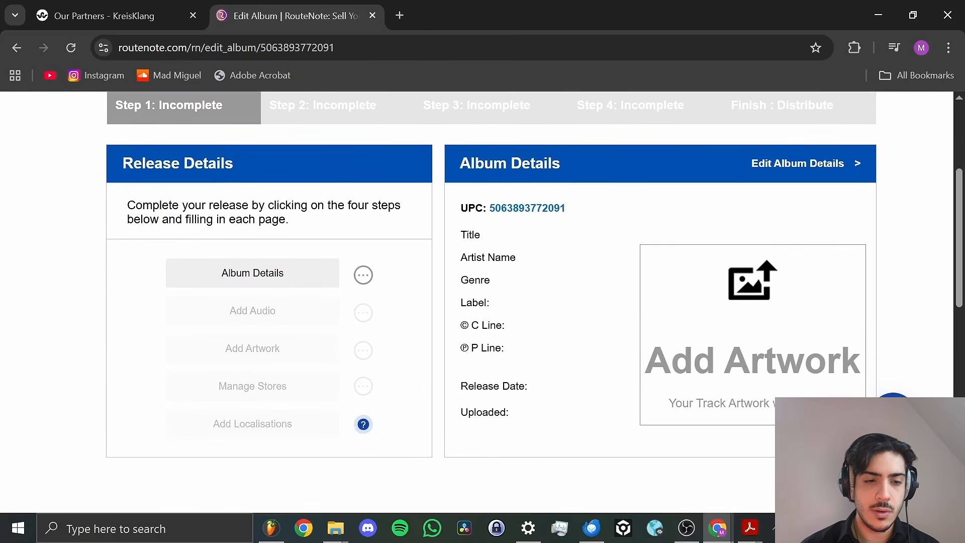
{"action": "scroll", "coordinate": [322, 264], "scroll_direction": "up", "scroll_amount": 1}
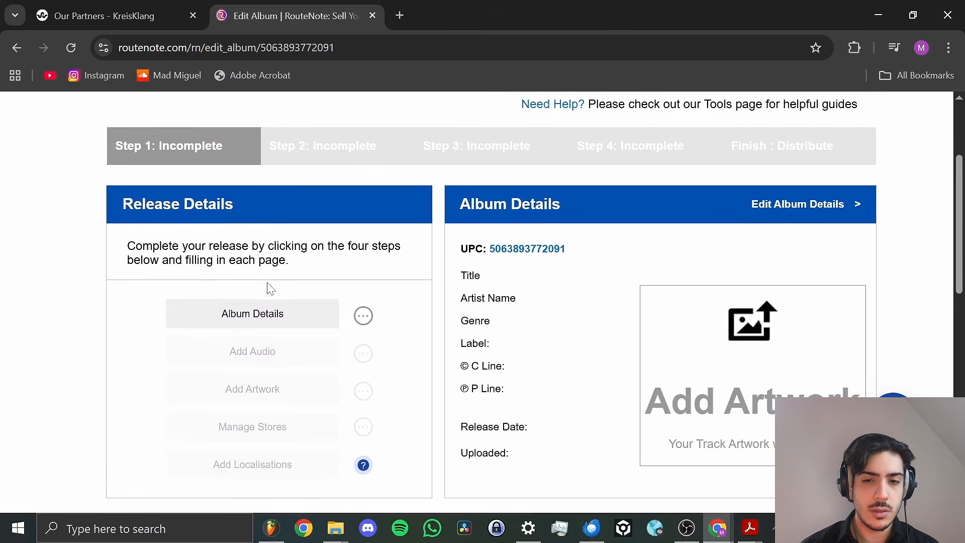
{"action": "left_click", "coordinate": [241, 323]}
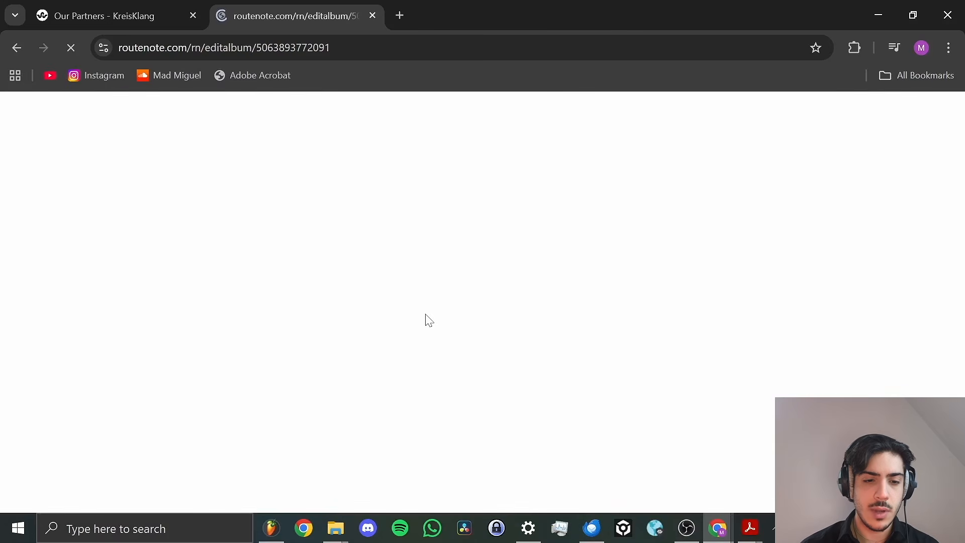
Review the language, title and version fields in the album details and mark the release as containing no cover versions.
{"action": "scroll", "coordinate": [428, 320], "scroll_direction": "down", "scroll_amount": 3}
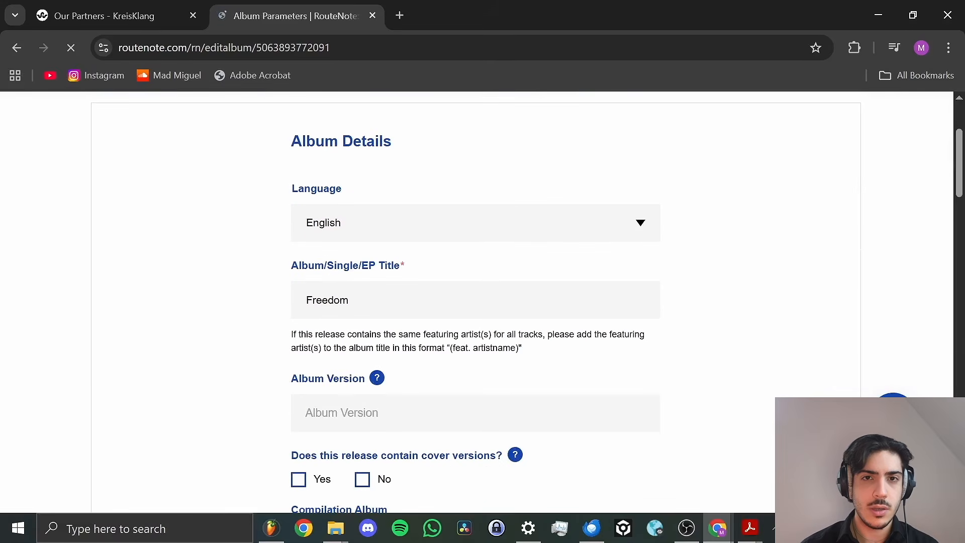
{"action": "scroll", "coordinate": [428, 320], "scroll_direction": "down", "scroll_amount": 1}
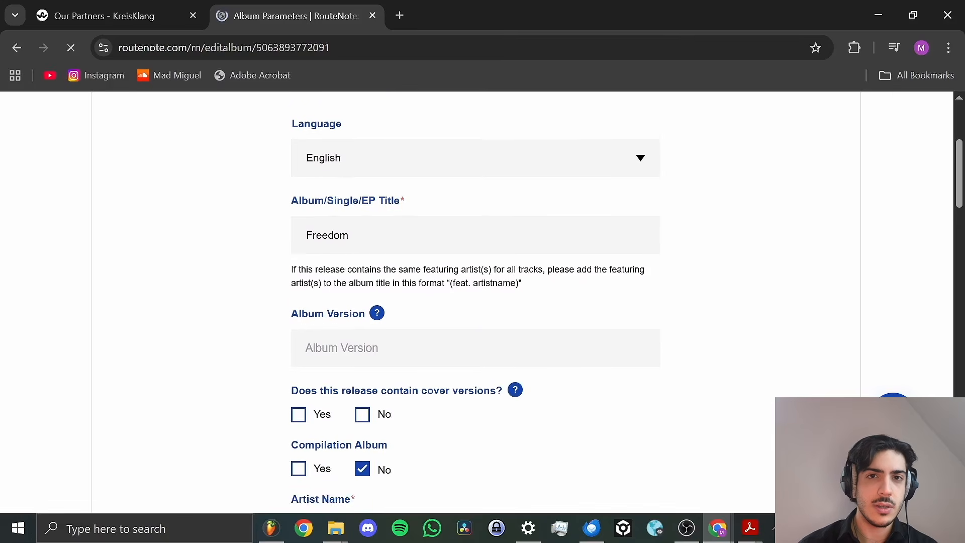
{"action": "scroll", "coordinate": [428, 320], "scroll_direction": "up", "scroll_amount": 1}
{"action": "scroll", "coordinate": [427, 320], "scroll_direction": "down", "scroll_amount": 1}
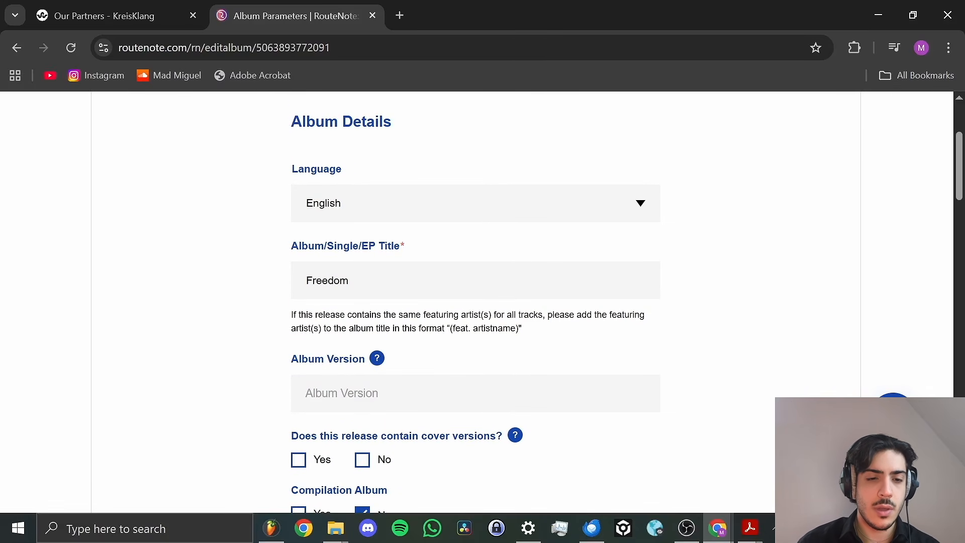
{"action": "scroll", "coordinate": [502, 342], "scroll_direction": "down", "scroll_amount": 2}
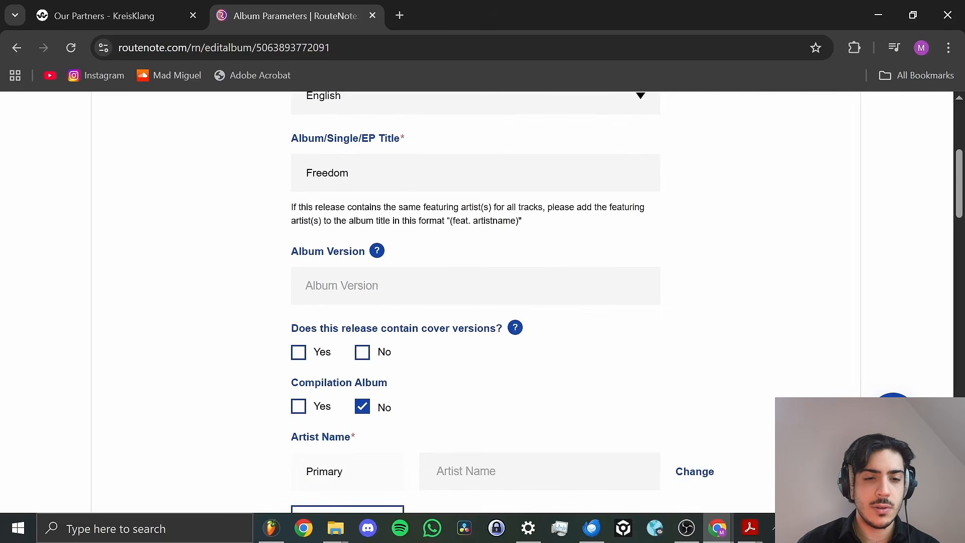
{"action": "scroll", "coordinate": [457, 397], "scroll_direction": "down", "scroll_amount": 2}
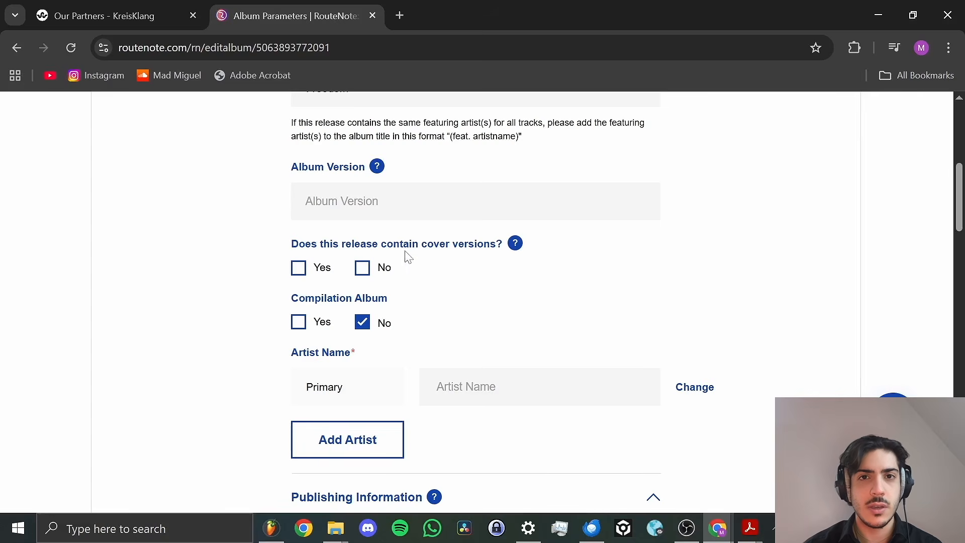
{"action": "left_click", "coordinate": [363, 268]}
Enter the primary artist's stage name and pick the exactly matching existing artist profile.
{"action": "scroll", "coordinate": [484, 304], "scroll_direction": "down", "scroll_amount": 4}
{"action": "scroll", "coordinate": [429, 245], "scroll_direction": "up", "scroll_amount": 1}
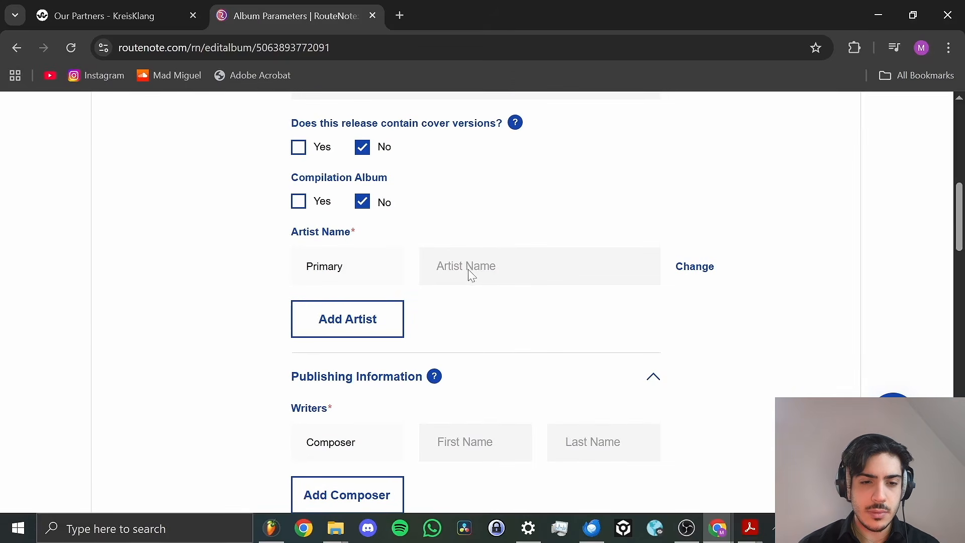
{"action": "triple_click", "coordinate": [371, 242]}
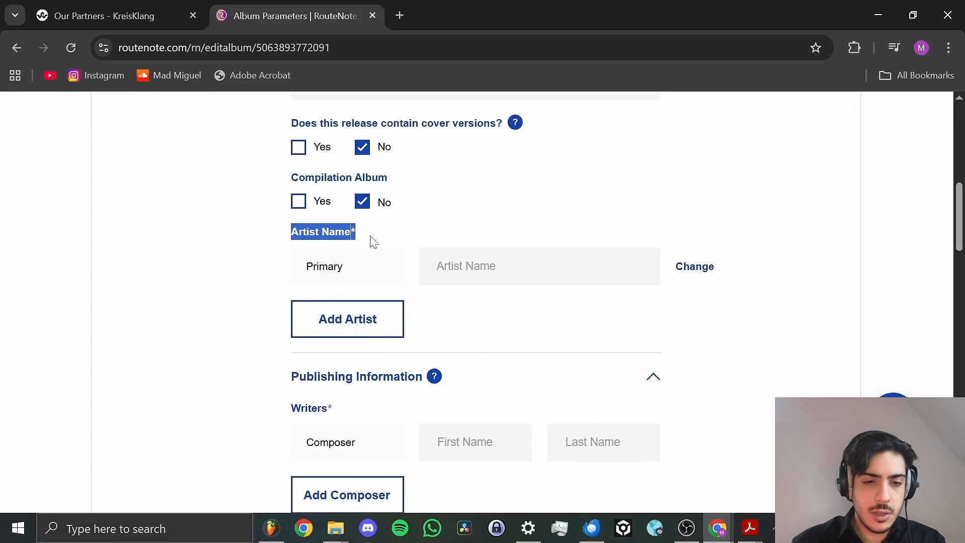
{"action": "left_click", "coordinate": [480, 267]}
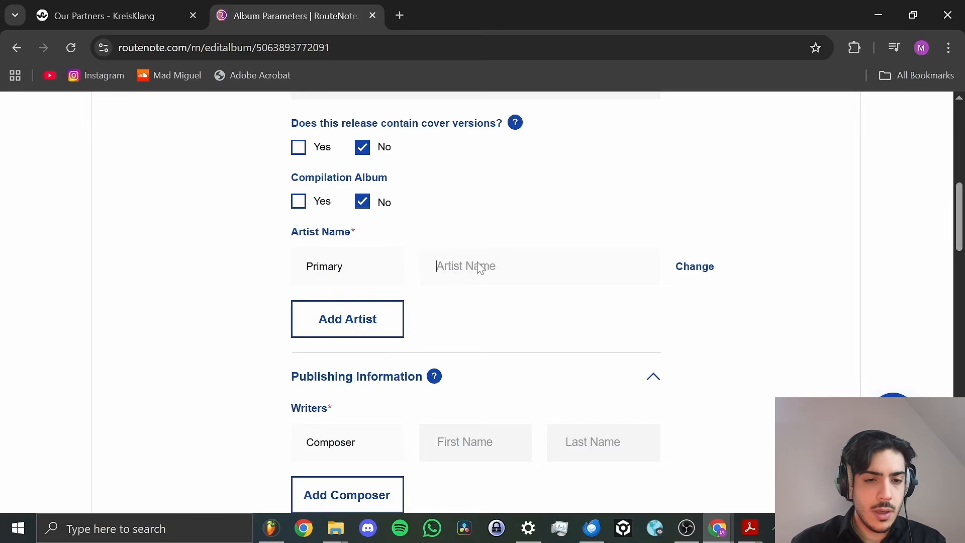
{"action": "type", "text": "ma"}
{"action": "key", "text": "BackSpace"}
{"action": "key", "text": "BackSpace"}
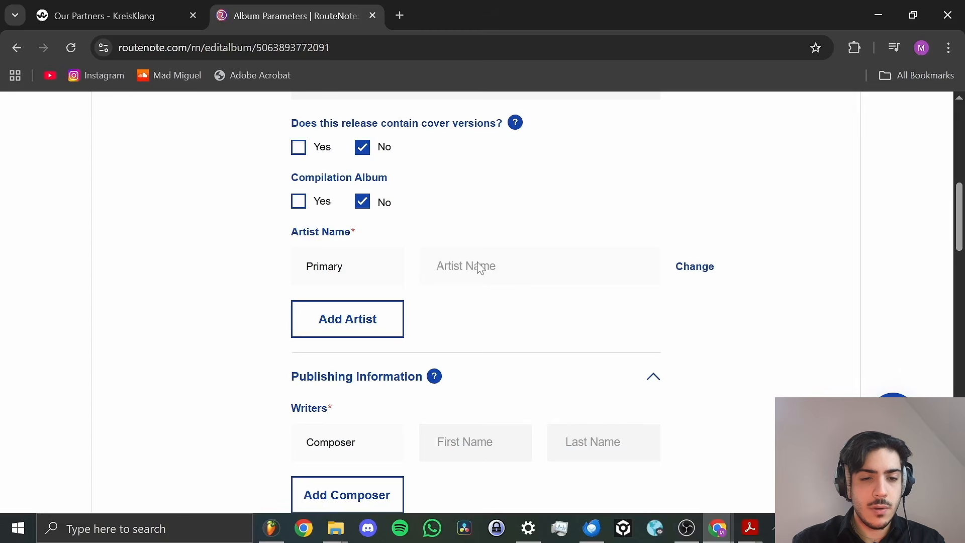
{"action": "type", "text": "Mad m"}
{"action": "key", "text": "BackSpace"}
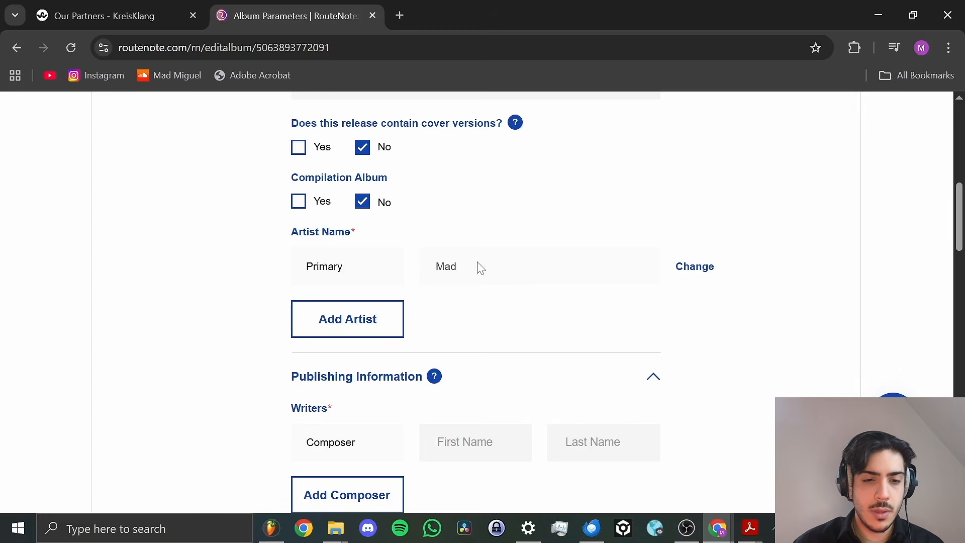
{"action": "type", "text": "Miguel"}
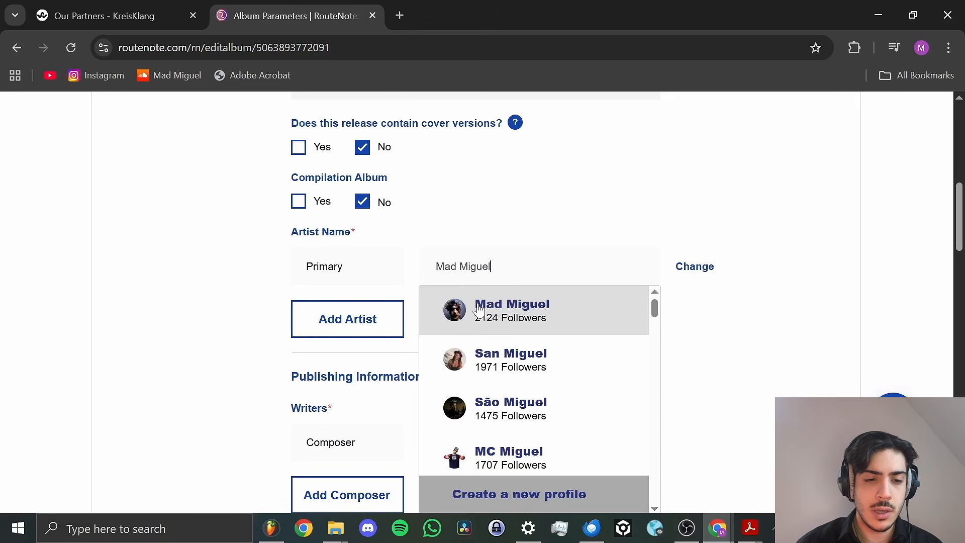
{"action": "left_click", "coordinate": [526, 314]}
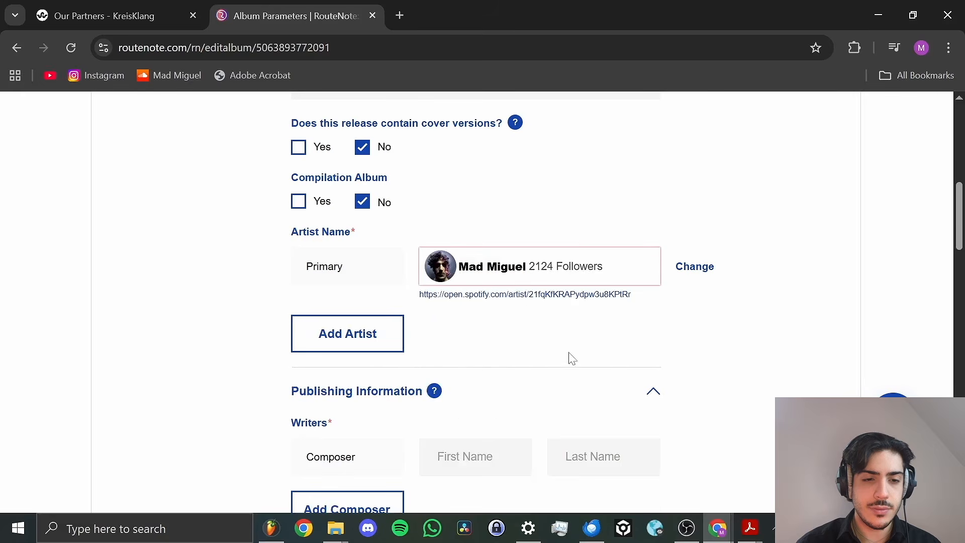
Fill in the composer's first and last names under the writers in Publishing Information.
{"action": "scroll", "coordinate": [567, 308], "scroll_direction": "down", "scroll_amount": 2}
{"action": "scroll", "coordinate": [567, 308], "scroll_direction": "down", "scroll_amount": 1}
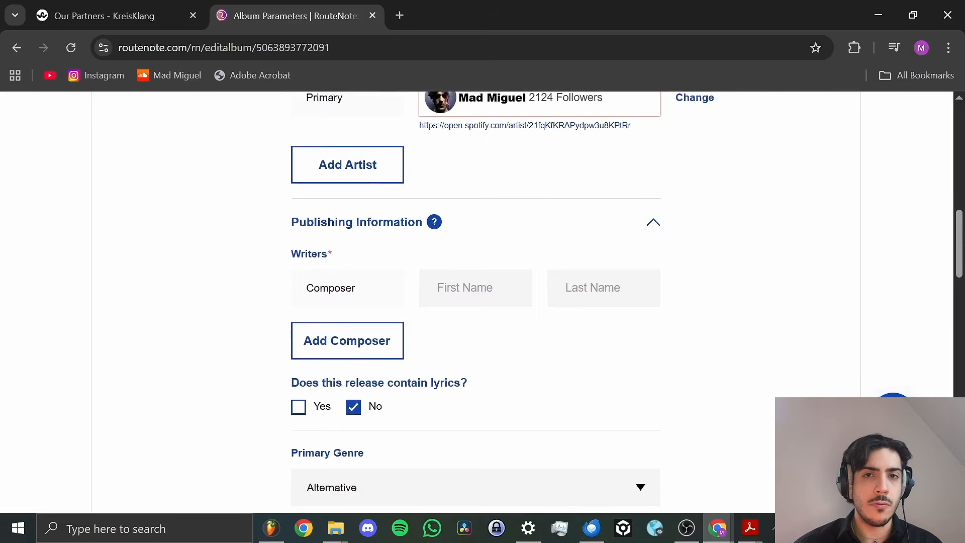
{"action": "left_click", "coordinate": [457, 287]}
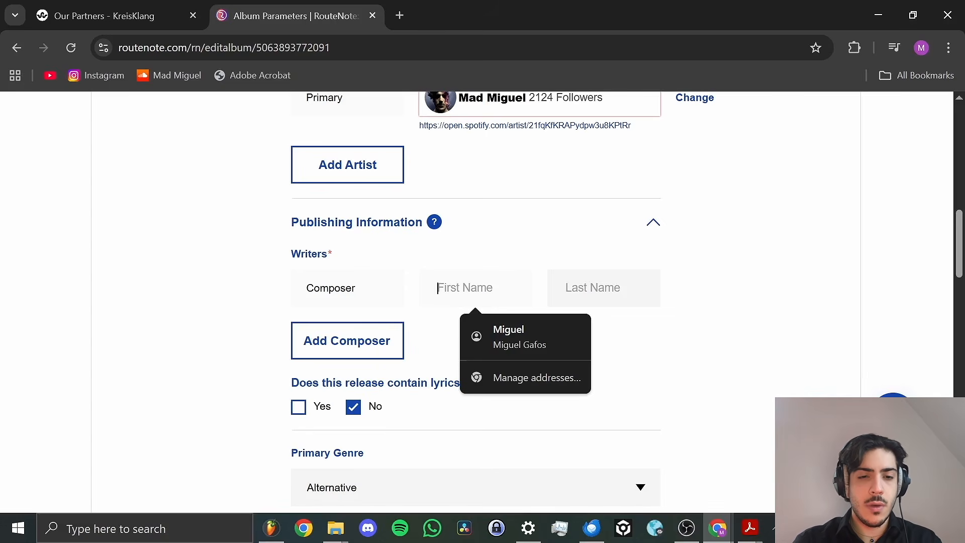
{"action": "type", "text": "Ioannis"}
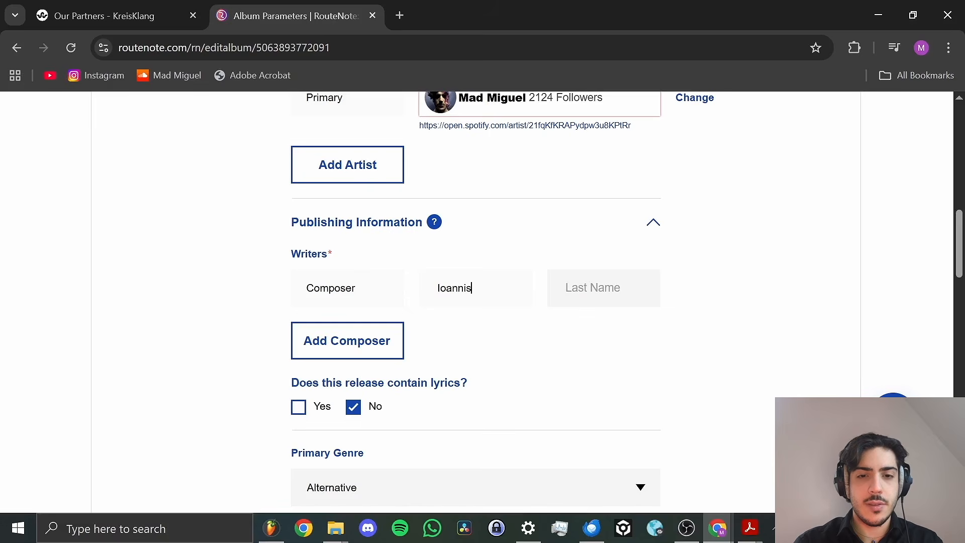
{"action": "type", "text": " Miguel"}
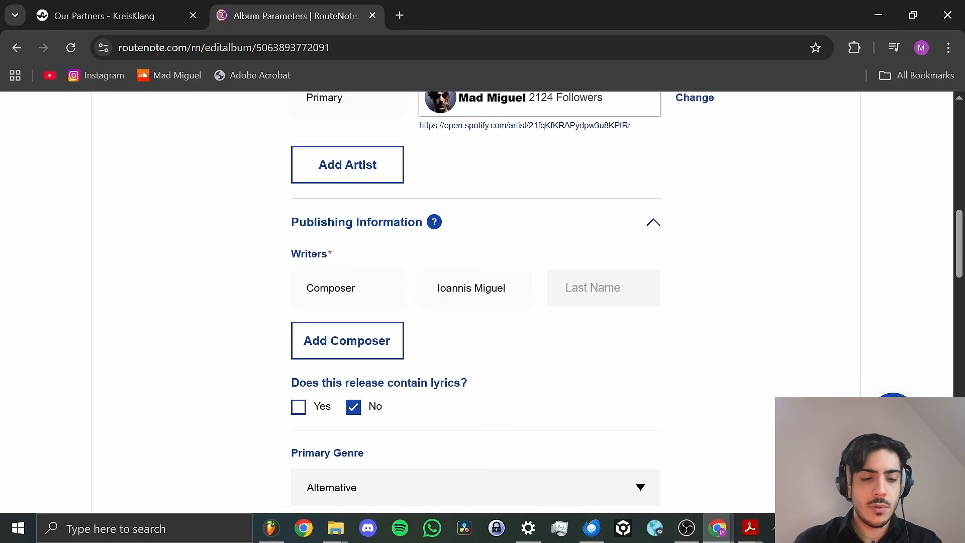
{"action": "left_click", "coordinate": [599, 288]}
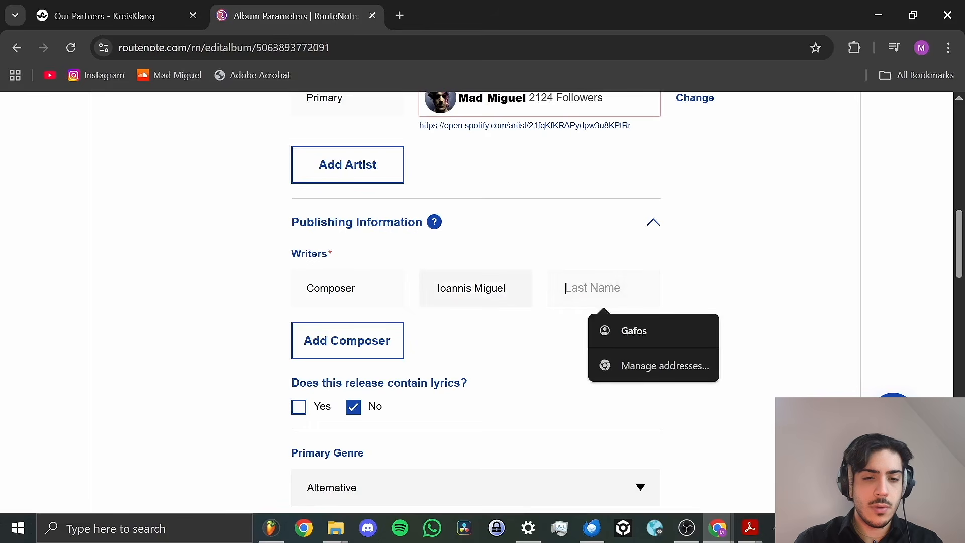
{"action": "type", "text": "g"}
{"action": "key", "text": "BackSpace"}
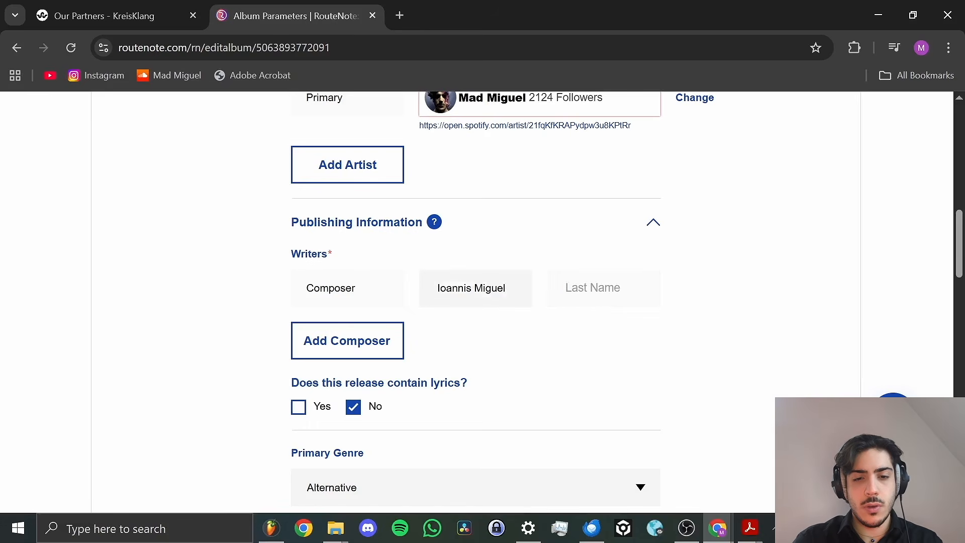
{"action": "type", "text": "GaFOS"}
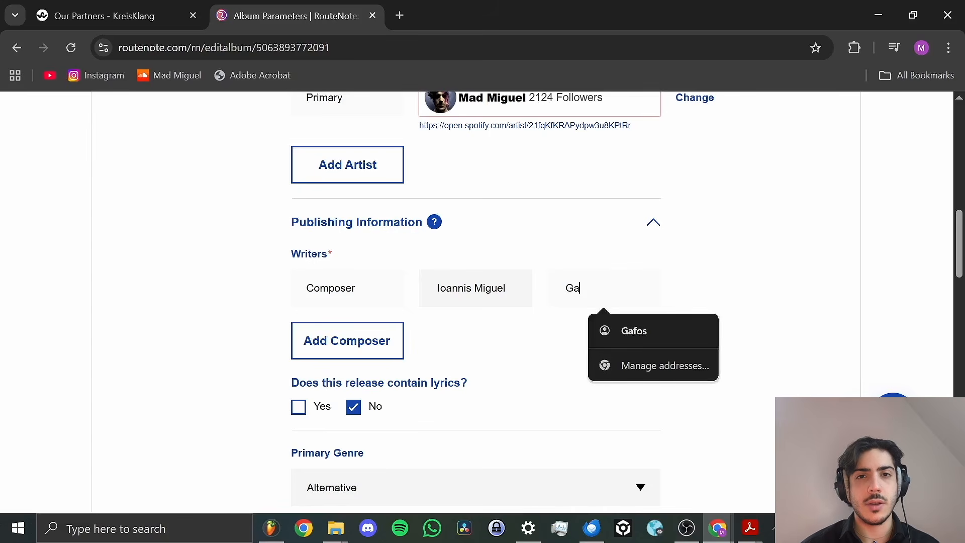
{"action": "key", "text": "BackSpace"}
{"action": "key", "text": "BackSpace"}
{"action": "key", "text": "BackSpace"}
{"action": "type", "text": "fos"}
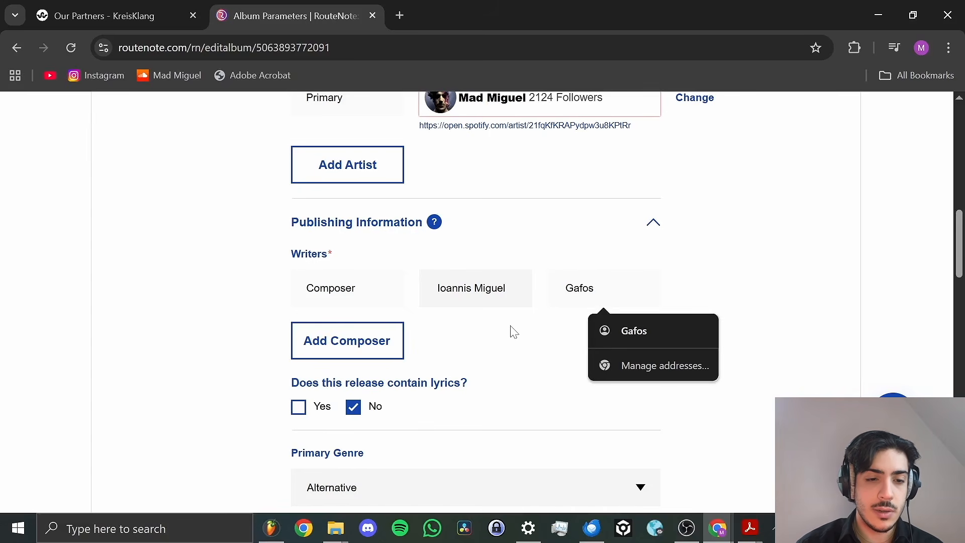
Answer Yes to whether the release contains lyrics.
{"action": "scroll", "coordinate": [512, 331], "scroll_direction": "down", "scroll_amount": 2}
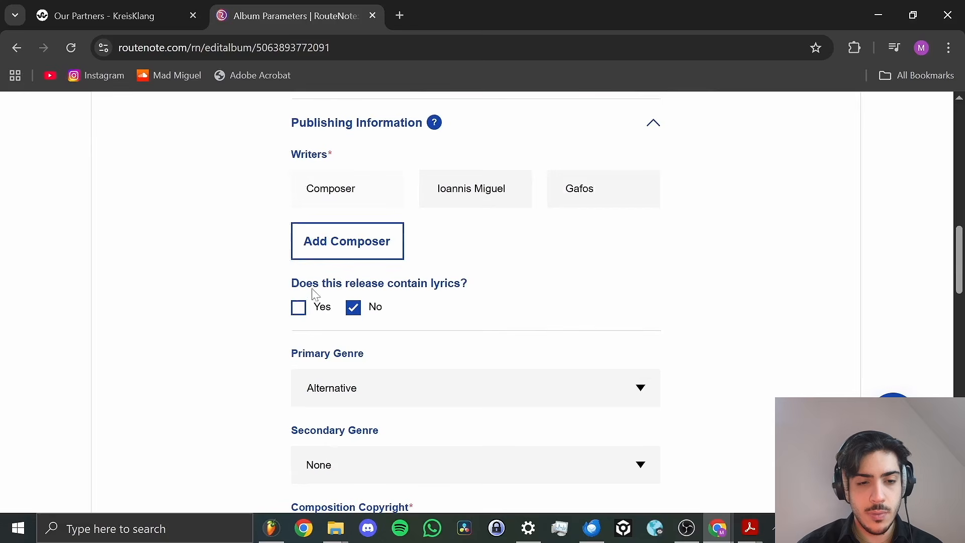
{"action": "left_click", "coordinate": [298, 310]}
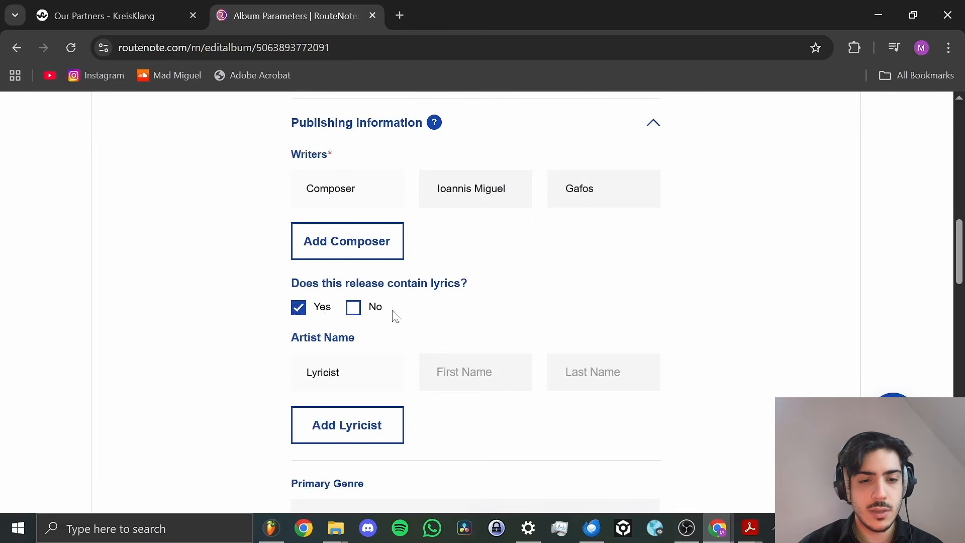
{"action": "scroll", "coordinate": [452, 327], "scroll_direction": "down", "scroll_amount": 1}
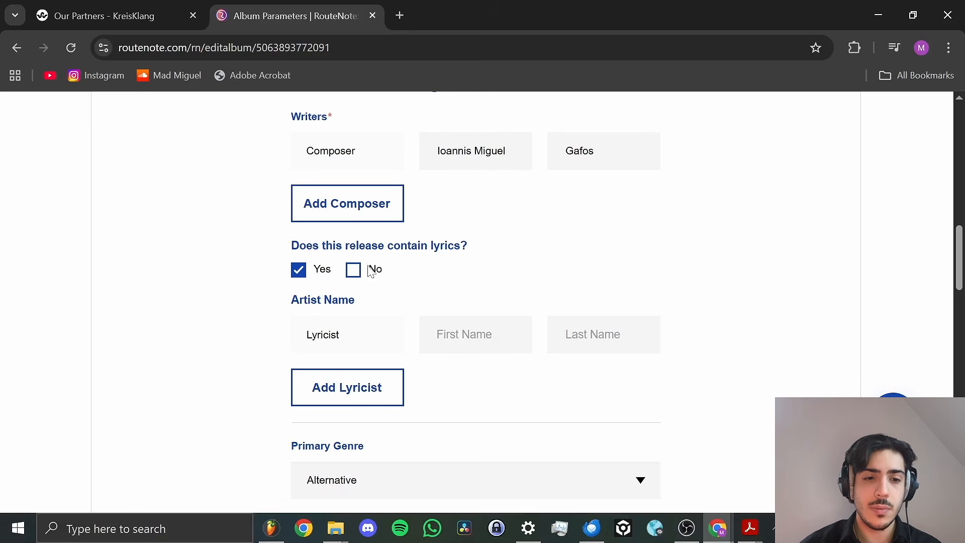
Change the lyrics answer to No and set the release's primary genre to Electronic.
{"action": "left_click", "coordinate": [354, 270]}
{"action": "scroll", "coordinate": [519, 342], "scroll_direction": "down", "scroll_amount": 2}
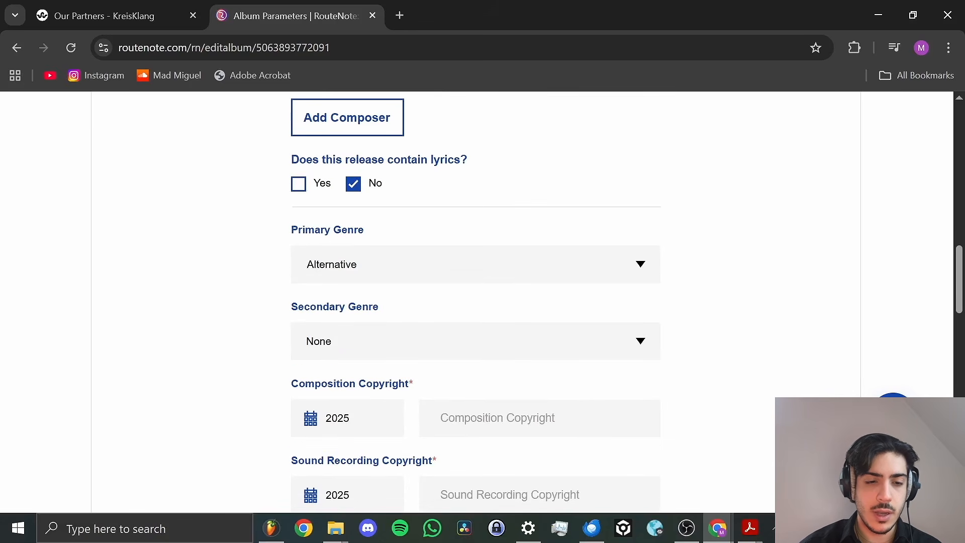
{"action": "left_click", "coordinate": [645, 271]}
{"action": "scroll", "coordinate": [431, 380], "scroll_direction": "down", "scroll_amount": 12}
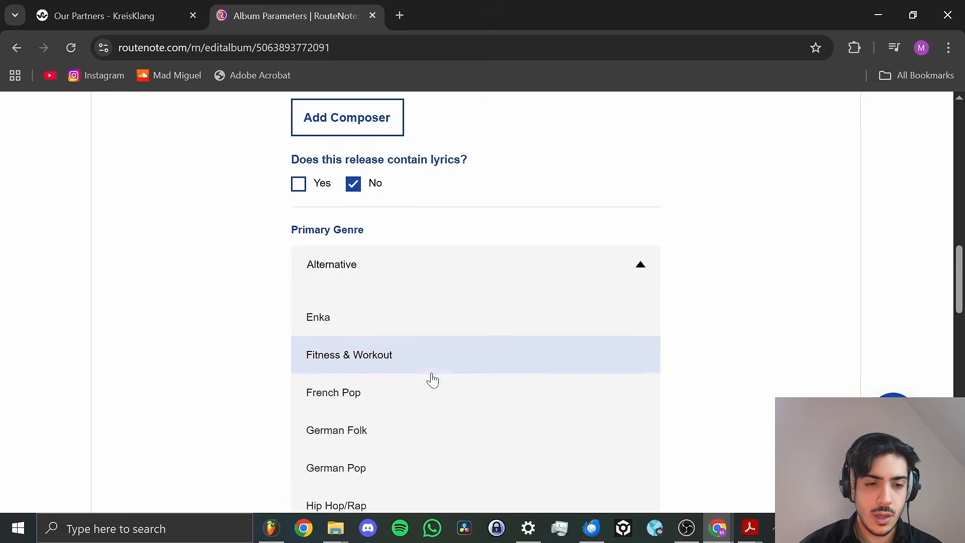
{"action": "scroll", "coordinate": [432, 380], "scroll_direction": "down", "scroll_amount": 15}
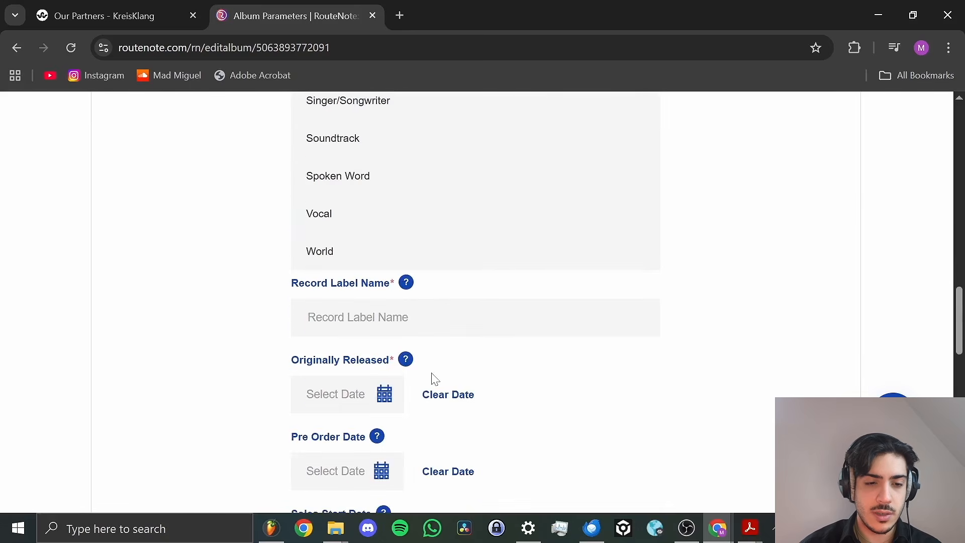
{"action": "scroll", "coordinate": [432, 380], "scroll_direction": "up", "scroll_amount": 4}
{"action": "scroll", "coordinate": [432, 381], "scroll_direction": "up", "scroll_amount": 15}
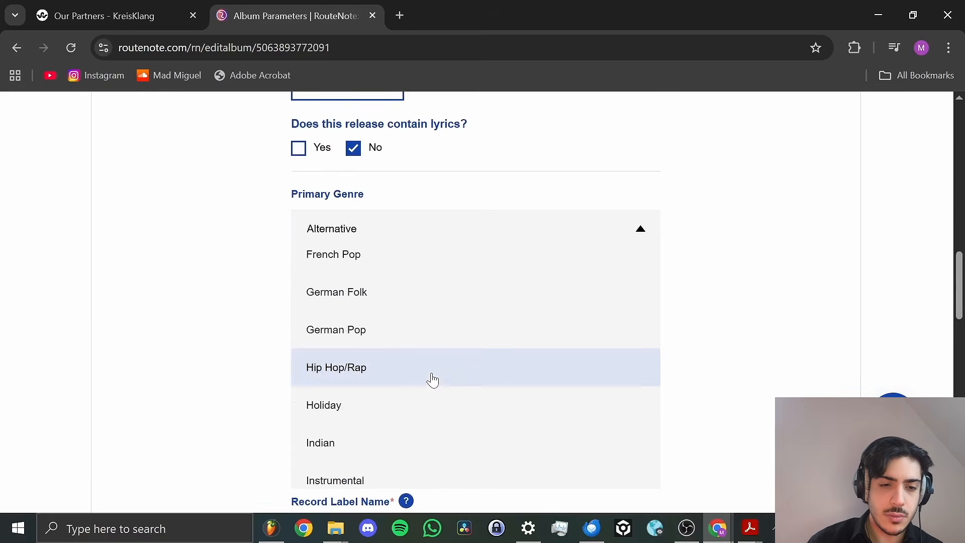
{"action": "scroll", "coordinate": [432, 381], "scroll_direction": "up", "scroll_amount": 1}
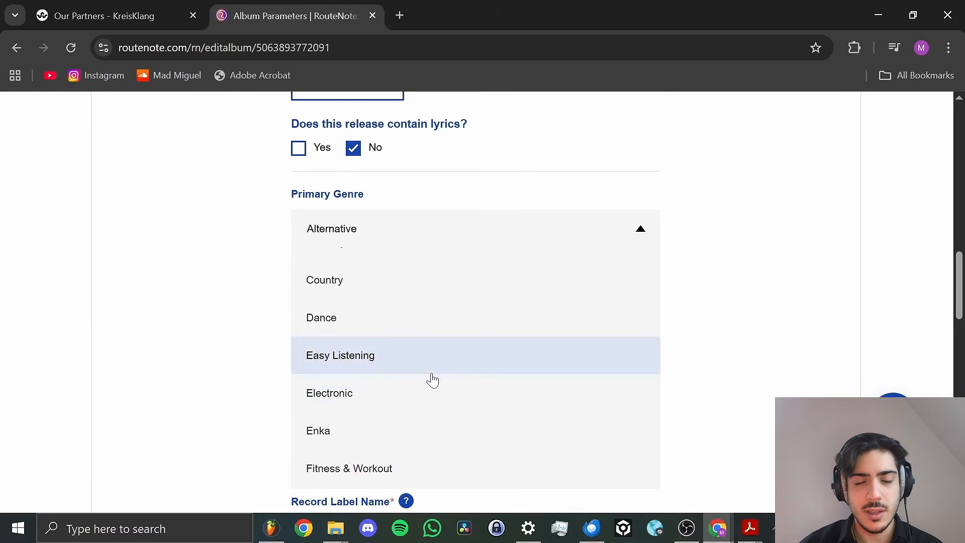
{"action": "left_click", "coordinate": [373, 397]}
Enter the artist's stage name as the holder of both the 2025 composition copyright and the 2025 sound recording copyright.
{"action": "scroll", "coordinate": [583, 282], "scroll_direction": "down", "scroll_amount": 2}
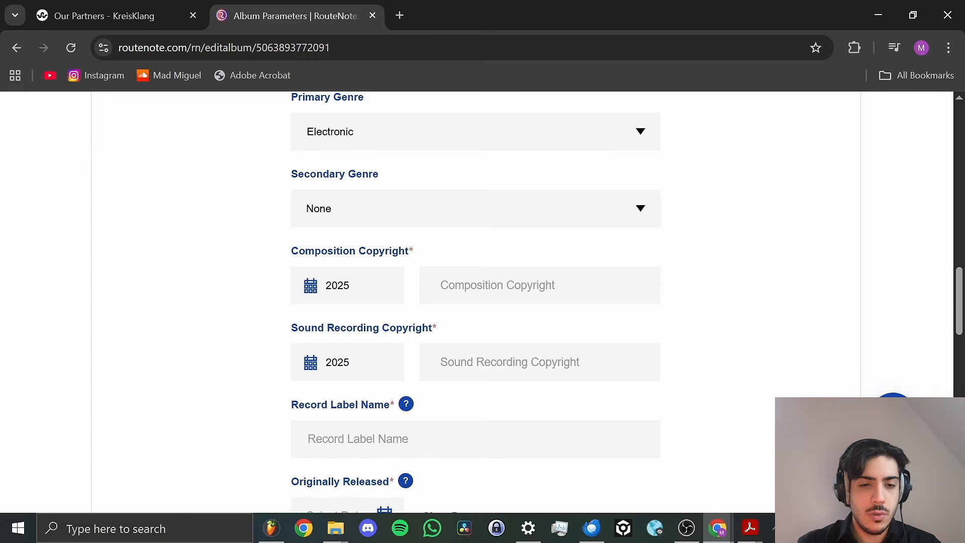
{"action": "left_click", "coordinate": [427, 299]}
{"action": "type", "text": "Ma"}
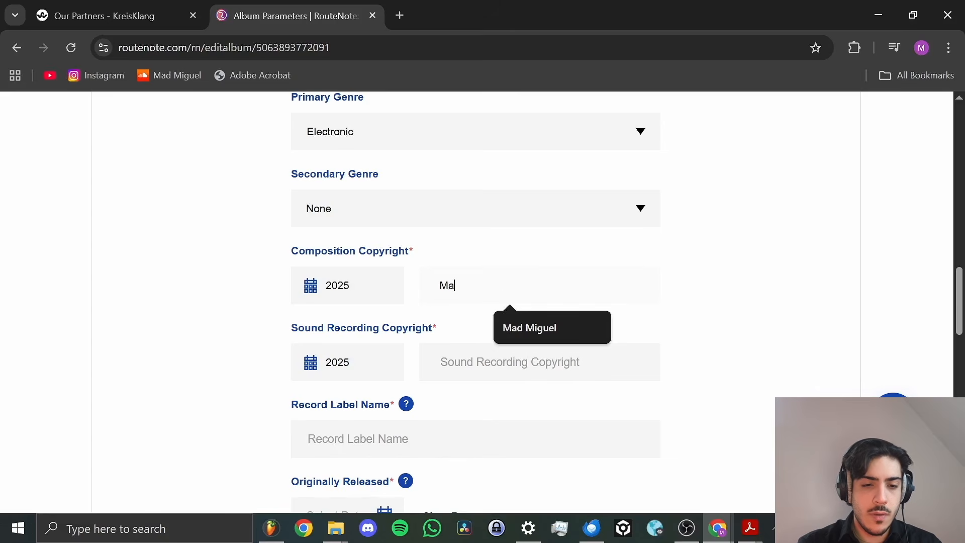
{"action": "type", "text": "d Miguel"}
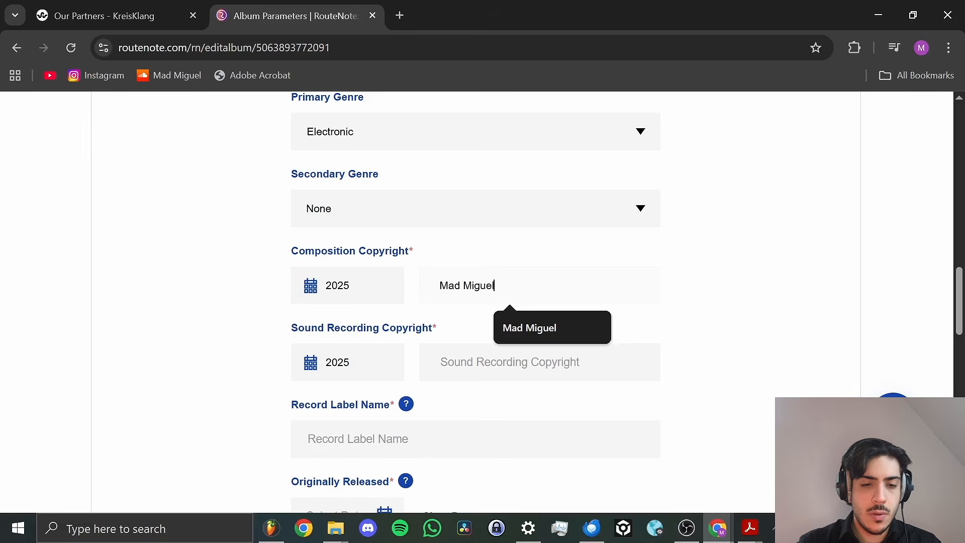
{"action": "left_click", "coordinate": [441, 363]}
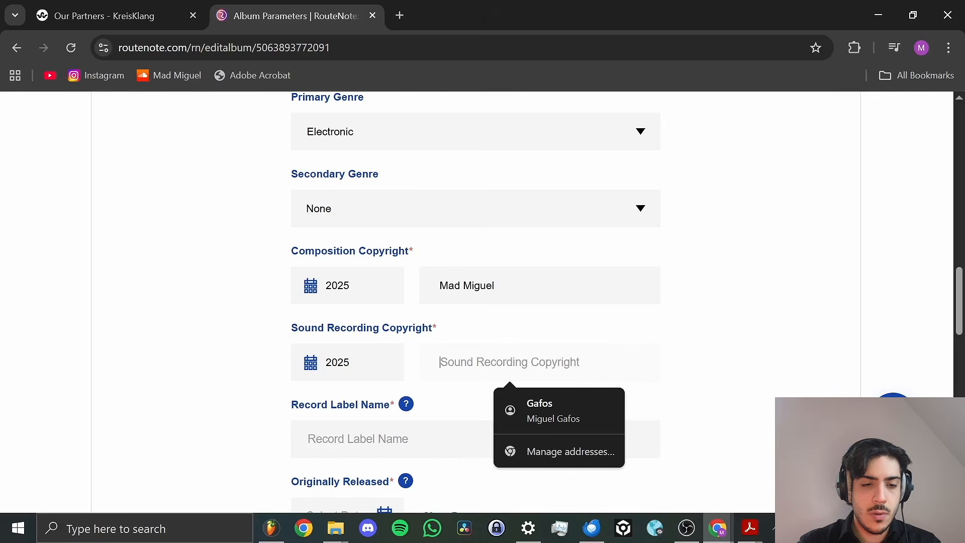
{"action": "type", "text": "Mad m"}
{"action": "key", "text": "BackSpace"}
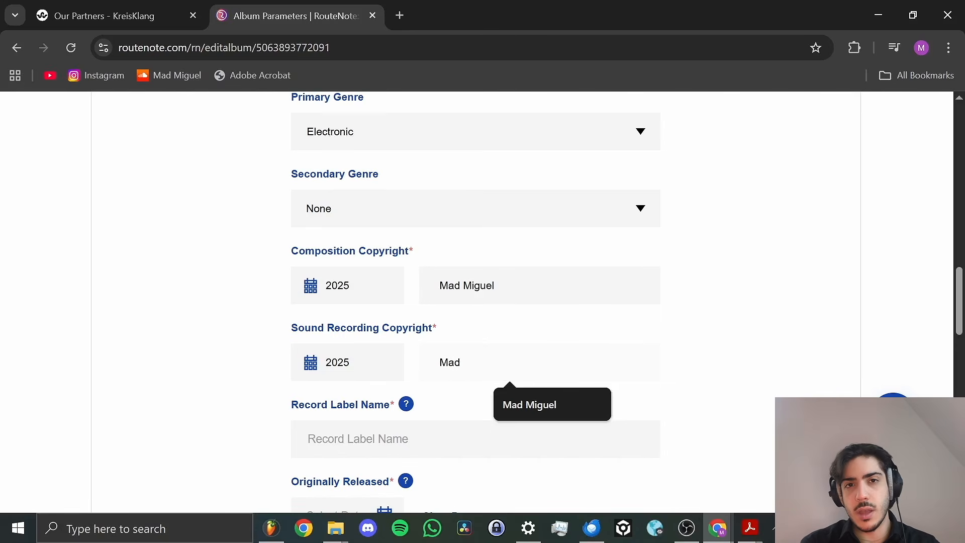
{"action": "type", "text": "Miguel"}
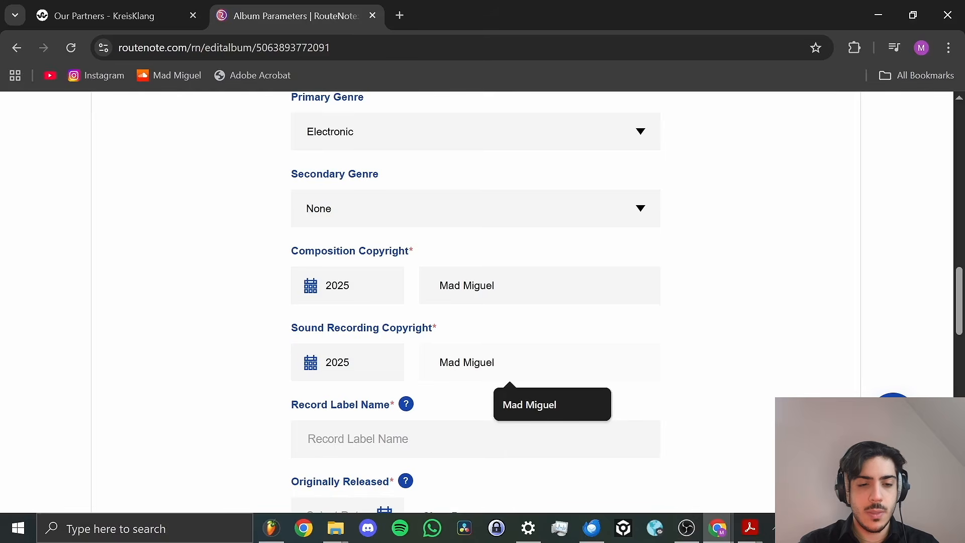
Enter the artist's stage name as the record label name.
{"action": "left_click", "coordinate": [358, 439]}
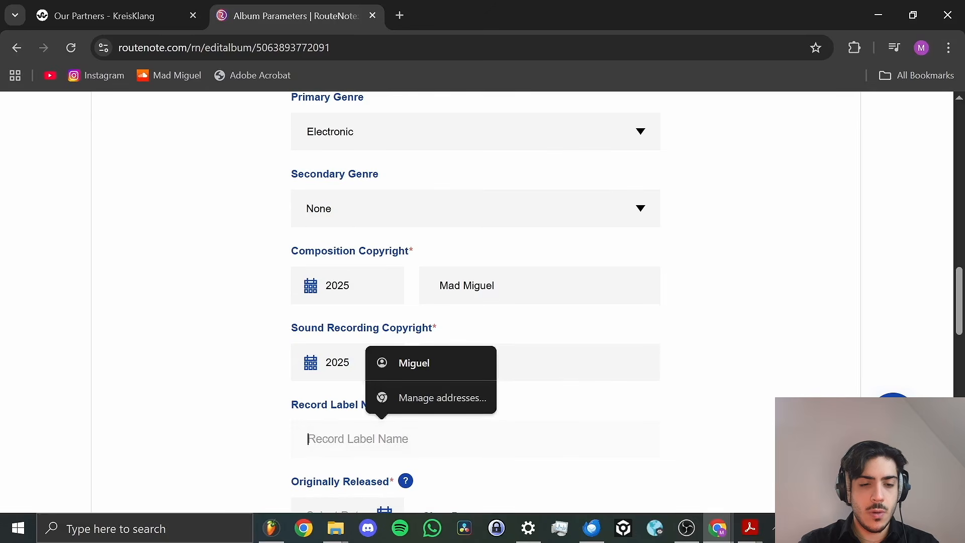
{"action": "type", "text": "Mad m"}
{"action": "key", "text": "BackSpace"}
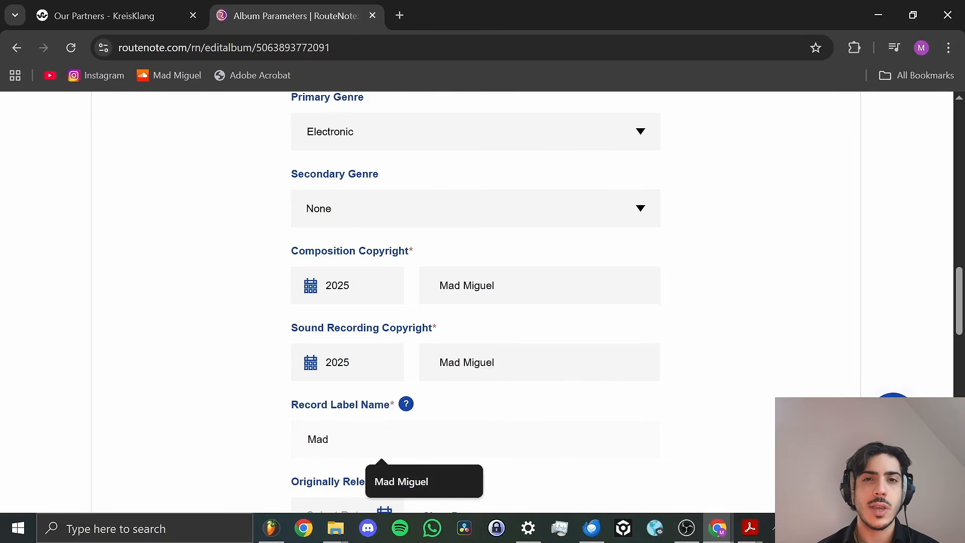
{"action": "type", "text": "Miguel"}
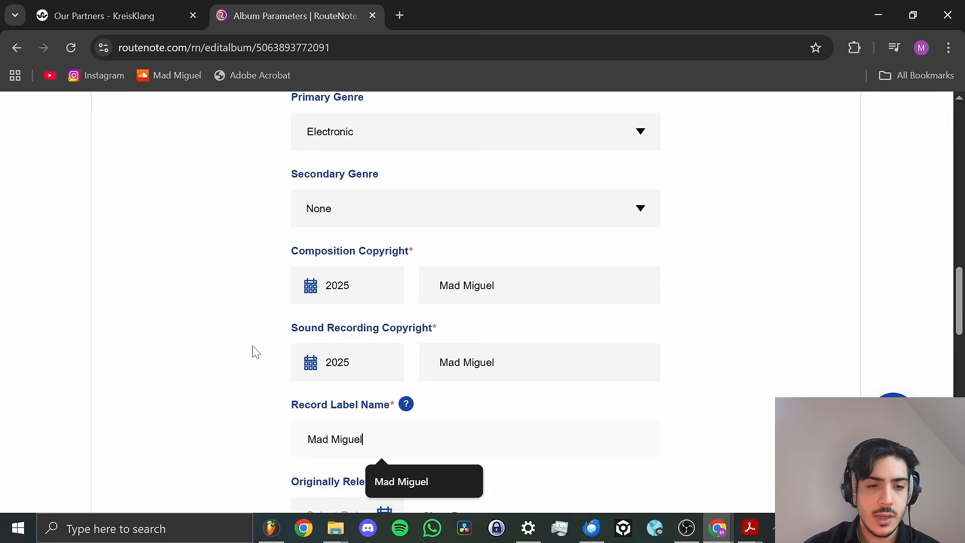
Set the Originally Released, Pre Order and Sales Start dates to 2025/12/19.
{"action": "scroll", "coordinate": [250, 306], "scroll_direction": "down", "scroll_amount": 3}
{"action": "scroll", "coordinate": [252, 302], "scroll_direction": "down", "scroll_amount": 2}
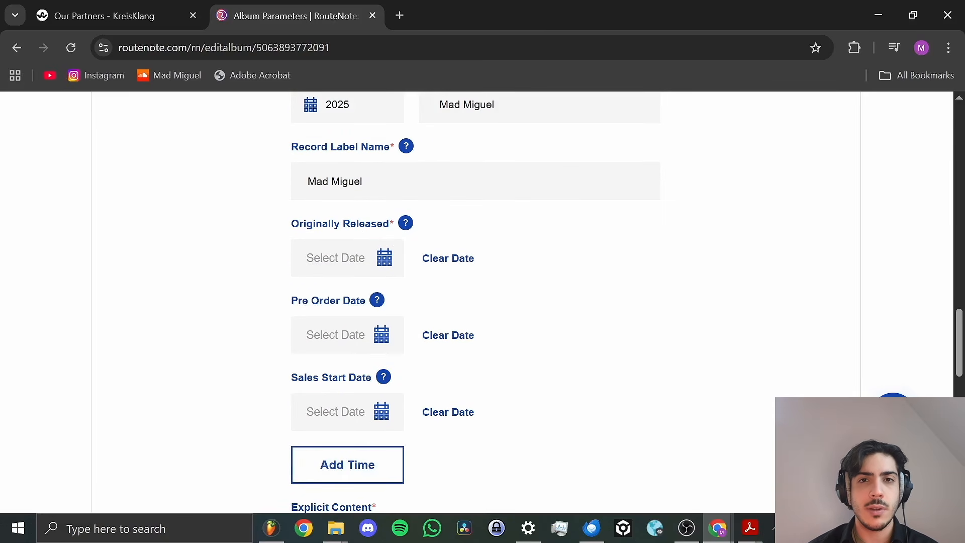
{"action": "left_click", "coordinate": [384, 269]}
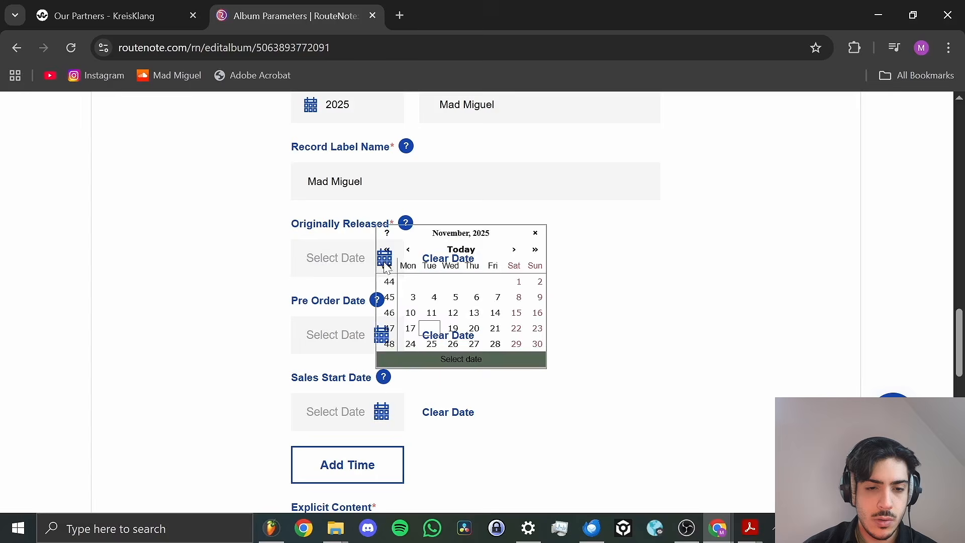
{"action": "left_click", "coordinate": [513, 251]}
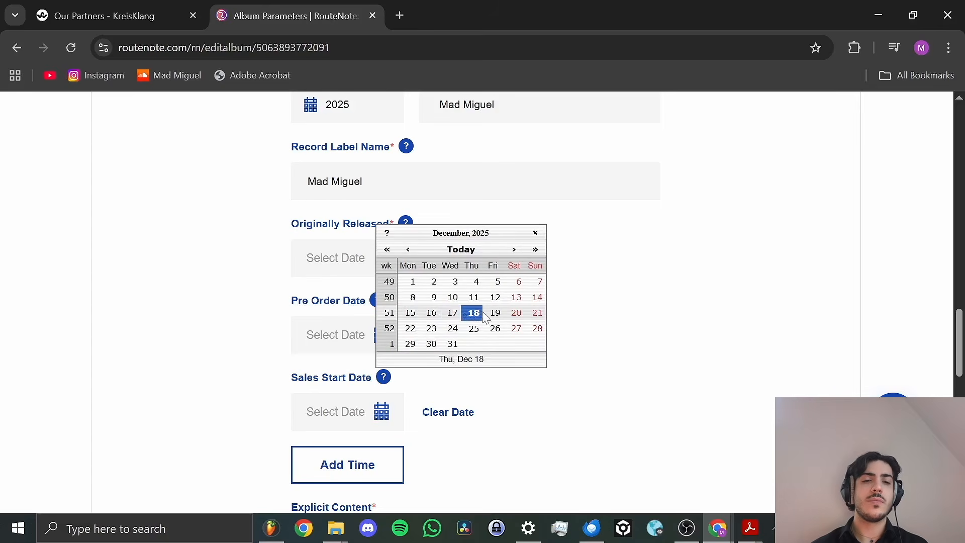
{"action": "left_click", "coordinate": [487, 312]}
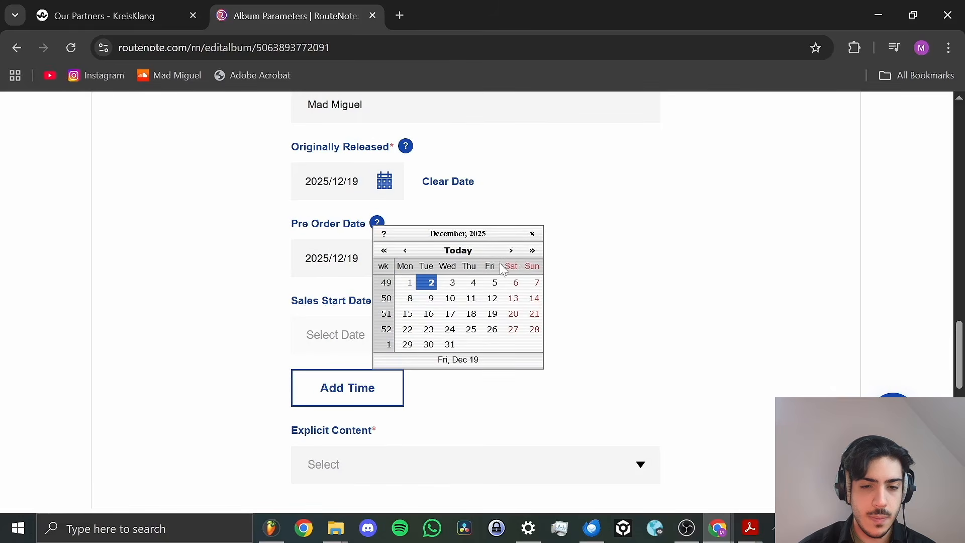
{"action": "left_click", "coordinate": [486, 311]}
{"action": "scroll", "coordinate": [559, 310], "scroll_direction": "down", "scroll_amount": 2}
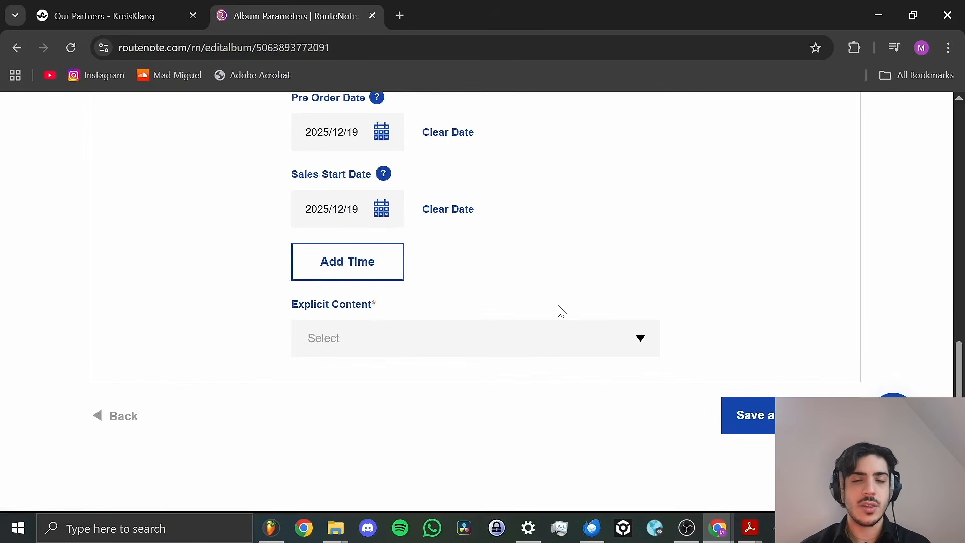
Mark the release's explicit content as Not Explicit and try to save the album details.
{"action": "left_click", "coordinate": [465, 335]}
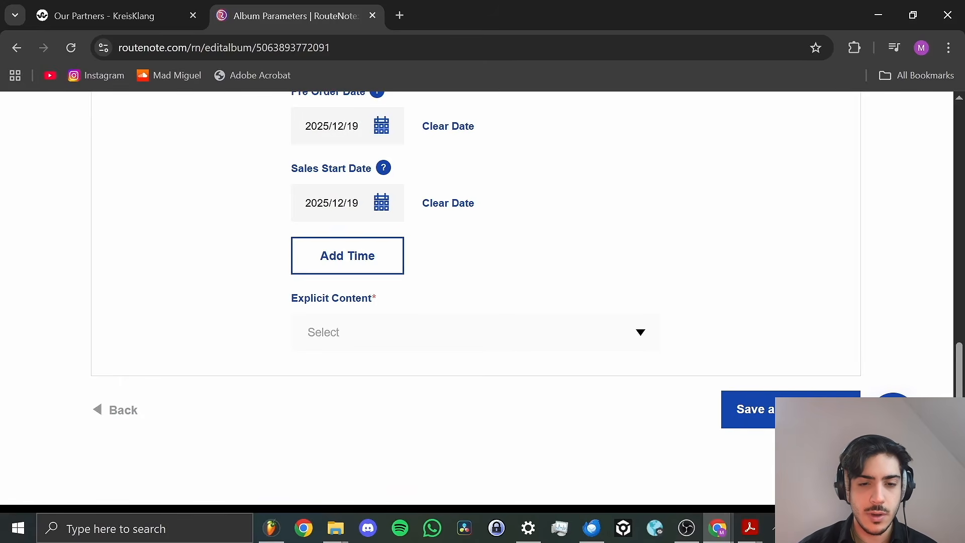
{"action": "left_click", "coordinate": [728, 424]}
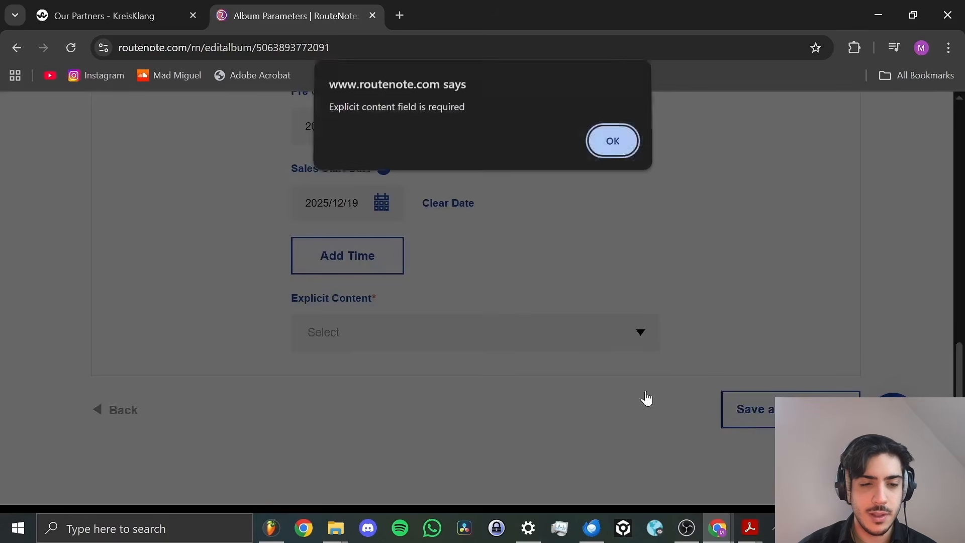
{"action": "left_click", "coordinate": [612, 144]}
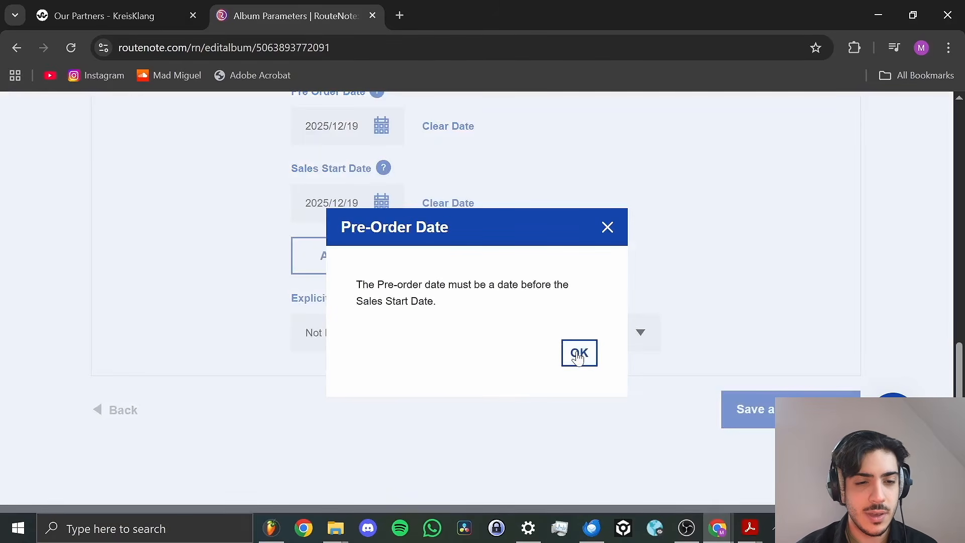
{"action": "left_click", "coordinate": [576, 356]}
Set the Pre Order Date to 2025/12/12 and save the album details.
{"action": "scroll", "coordinate": [523, 306], "scroll_direction": "up", "scroll_amount": 3}
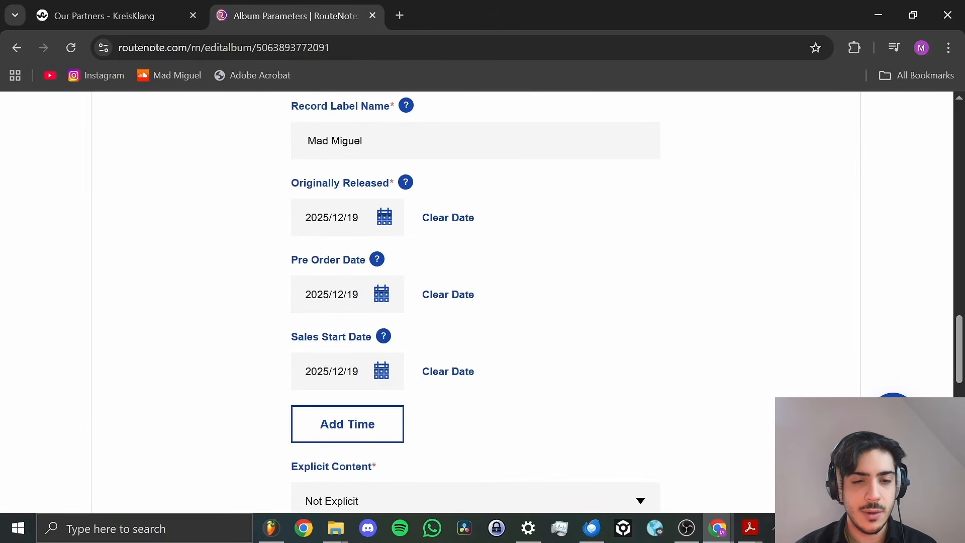
{"action": "left_click", "coordinate": [385, 298]}
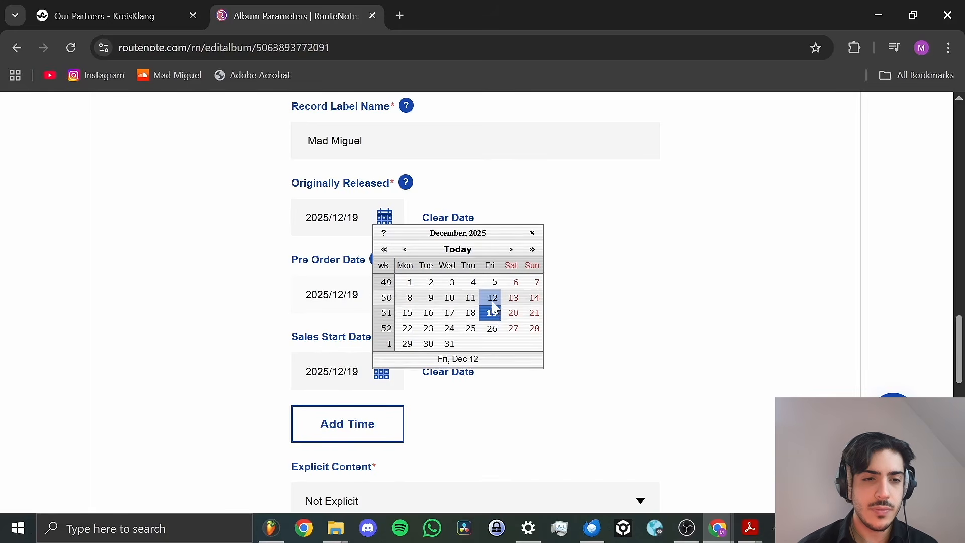
{"action": "left_click", "coordinate": [493, 302]}
{"action": "scroll", "coordinate": [653, 357], "scroll_direction": "down", "scroll_amount": 4}
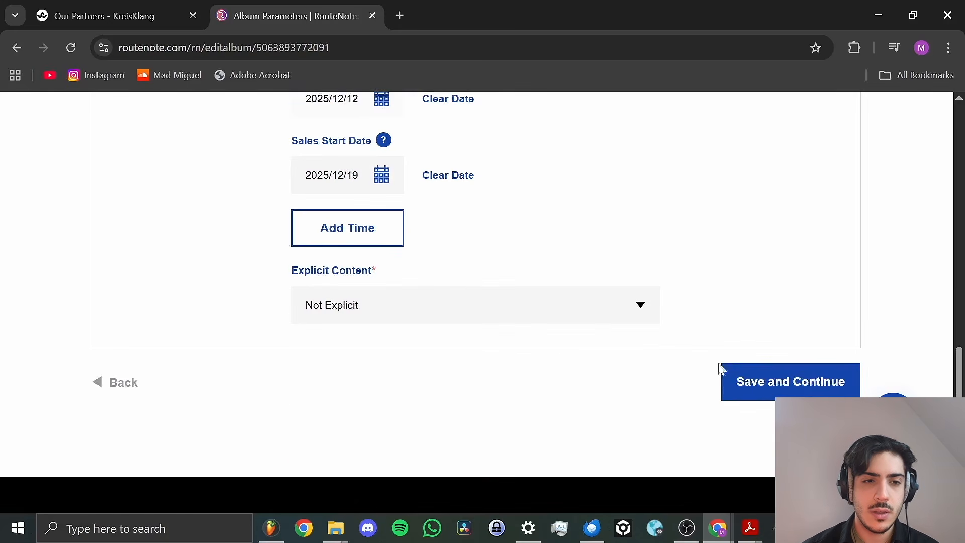
{"action": "left_click", "coordinate": [766, 387]}
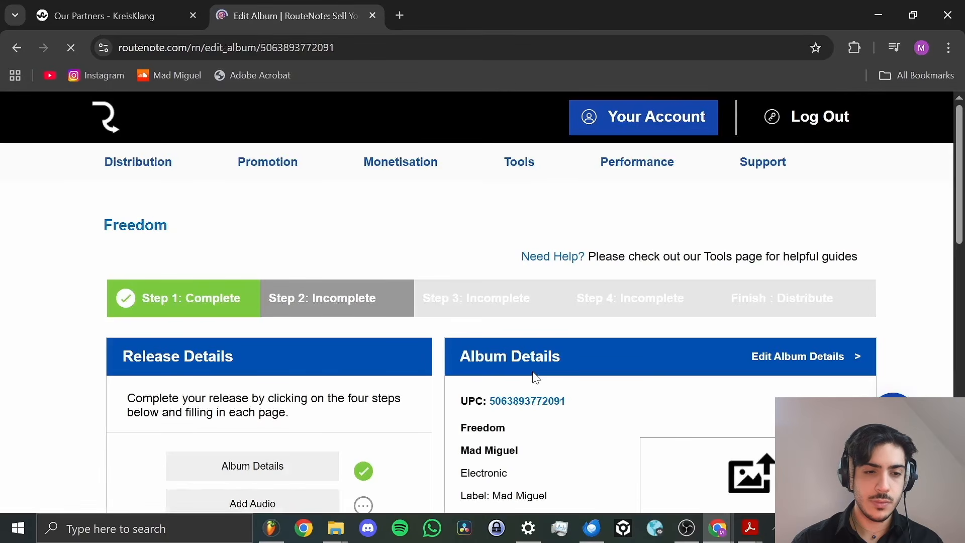
Review the saved album details on the release overview and open the Add Audio page.
{"action": "scroll", "coordinate": [535, 377], "scroll_direction": "down", "scroll_amount": 3}
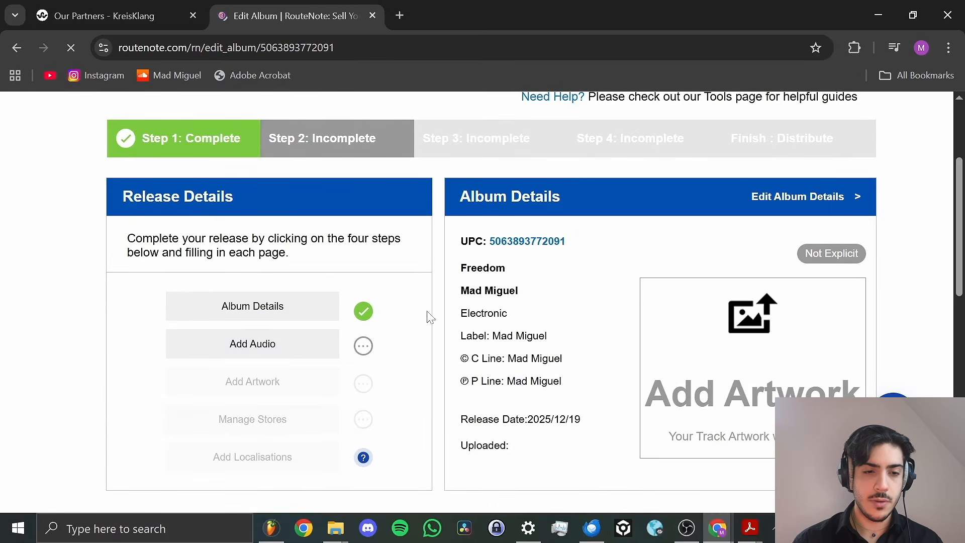
{"action": "scroll", "coordinate": [576, 352], "scroll_direction": "down", "scroll_amount": 4}
{"action": "scroll", "coordinate": [575, 352], "scroll_direction": "up", "scroll_amount": 3}
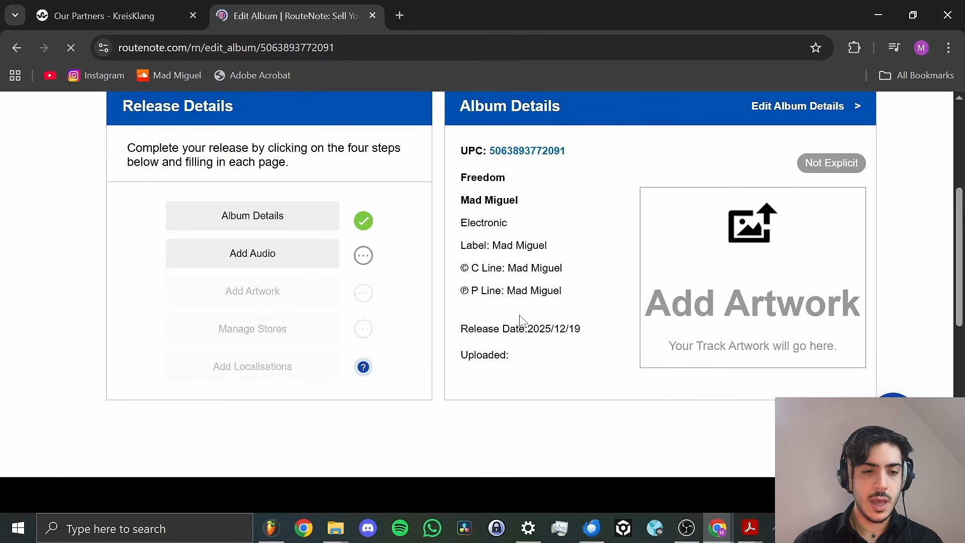
{"action": "scroll", "coordinate": [520, 320], "scroll_direction": "down", "scroll_amount": 5}
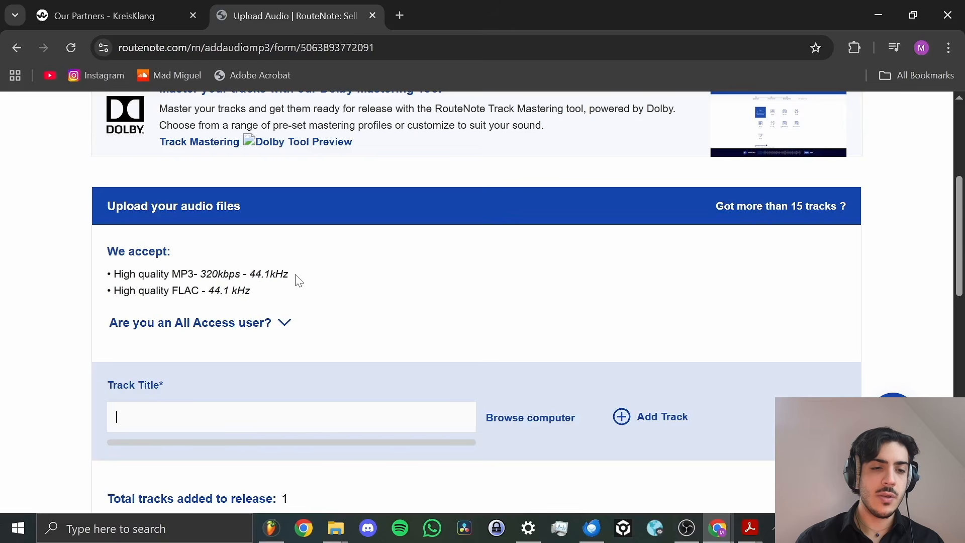
Highlight the bitrate and sample rate listed for accepted MP3 files in the audio upload requirements.
{"action": "left_click_drag", "start_coordinate": [291, 275], "coordinate": [249, 275]}
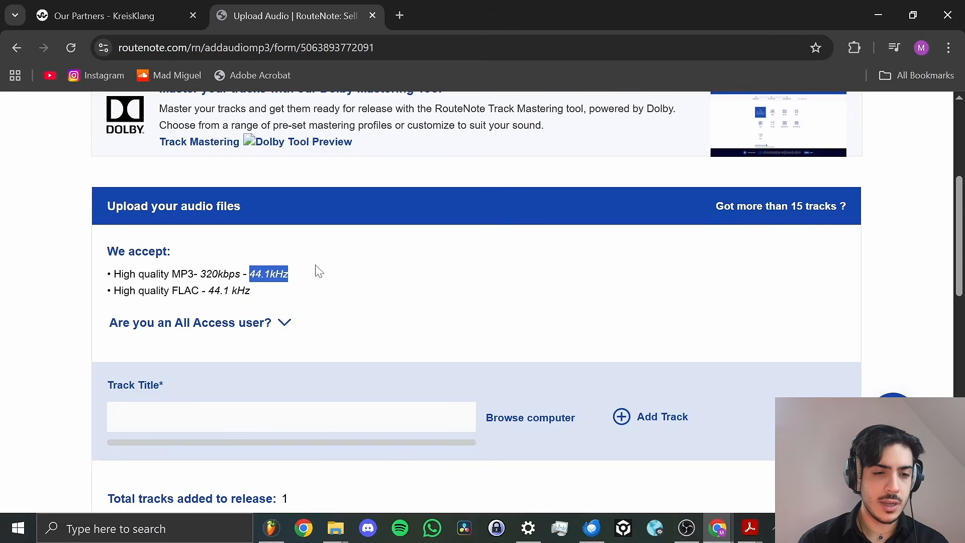
{"action": "left_click_drag", "start_coordinate": [297, 278], "coordinate": [200, 274]}
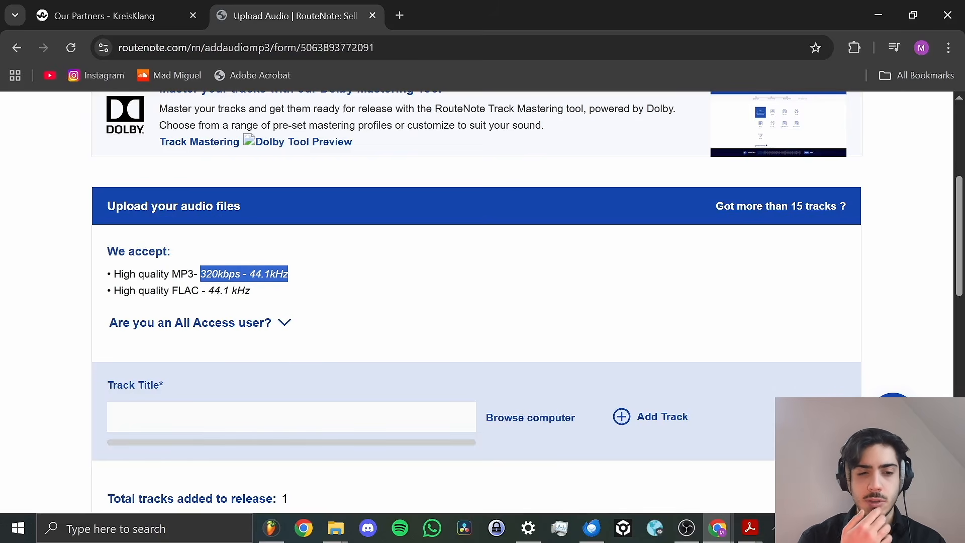
{"action": "left_click", "coordinate": [200, 275]}
{"action": "left_click_drag", "start_coordinate": [291, 276], "coordinate": [200, 275]}
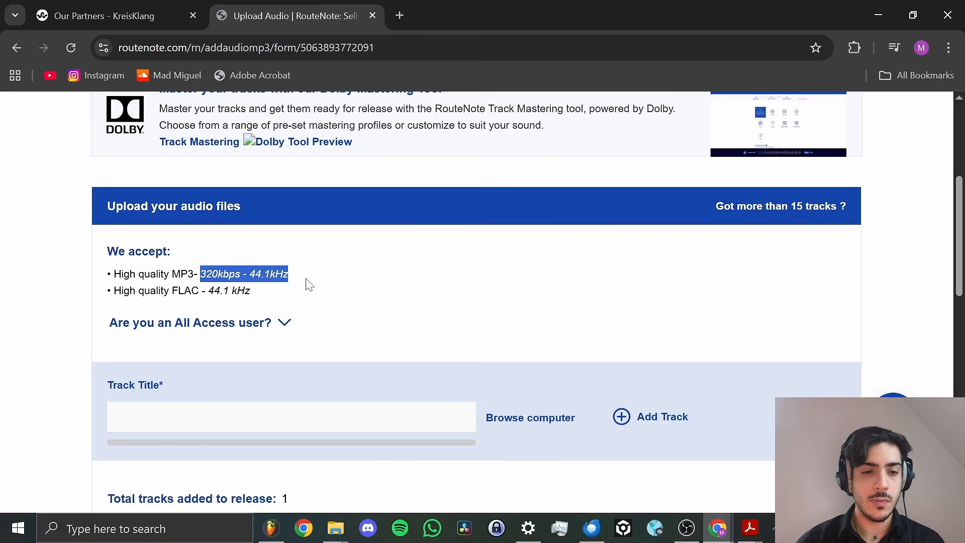
{"action": "left_click", "coordinate": [586, 421]}
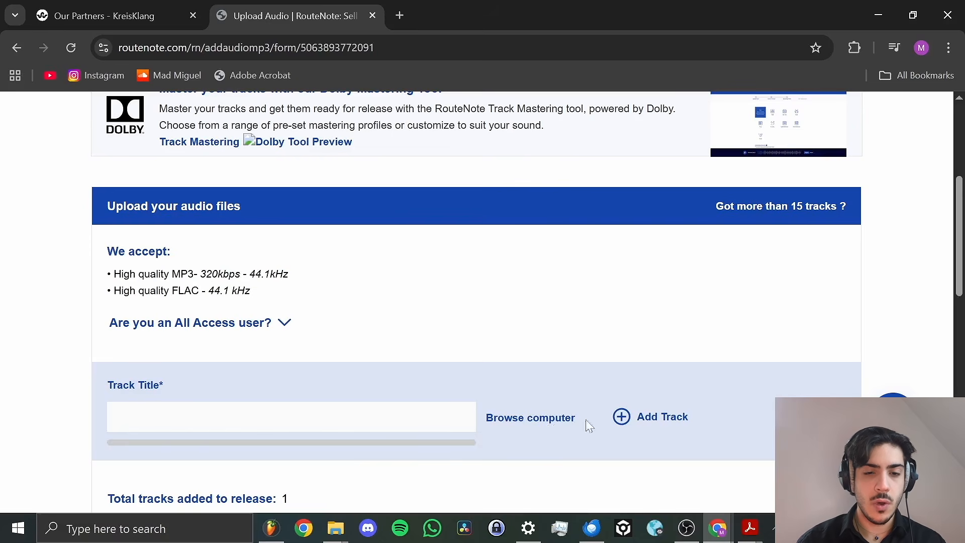
{"action": "left_click", "coordinate": [629, 417]}
{"action": "scroll", "coordinate": [556, 387], "scroll_direction": "down", "scroll_amount": 2}
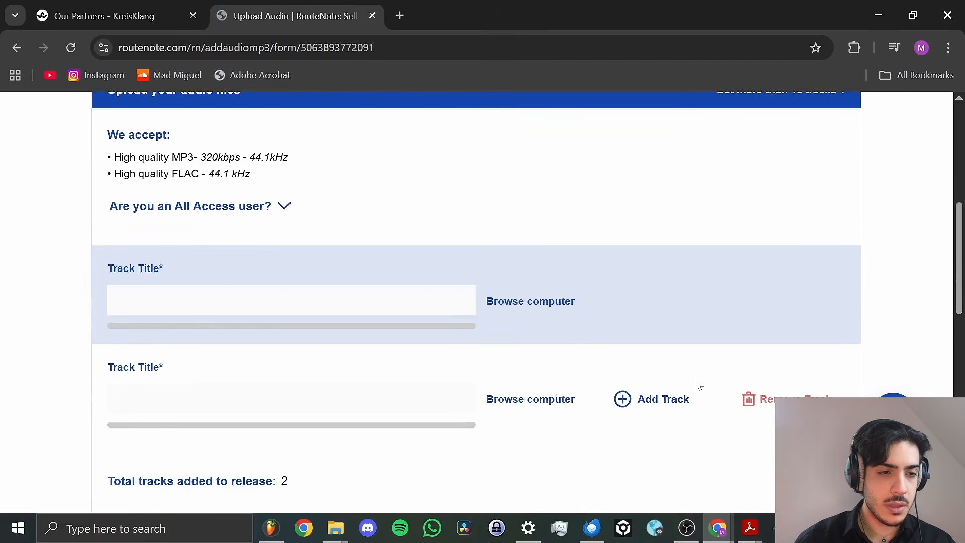
{"action": "left_click", "coordinate": [763, 405]}
Upload the track's audio file from the computer into the release's single track slot.
{"action": "left_click", "coordinate": [550, 295]}
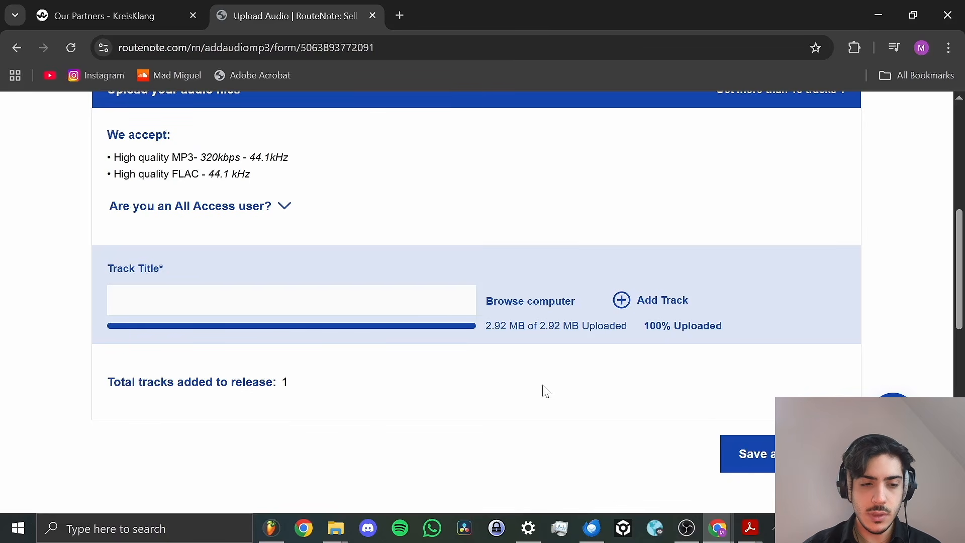
Enter Freedom as the uploaded track's title and save the audio upload.
{"action": "scroll", "coordinate": [546, 392], "scroll_direction": "up", "scroll_amount": 1}
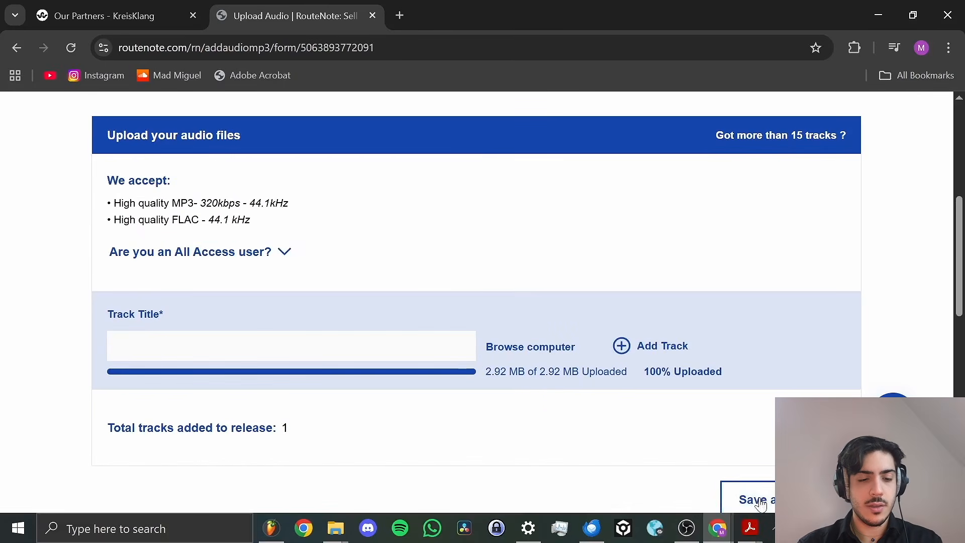
{"action": "left_click", "coordinate": [723, 499]}
{"action": "left_click", "coordinate": [216, 346]}
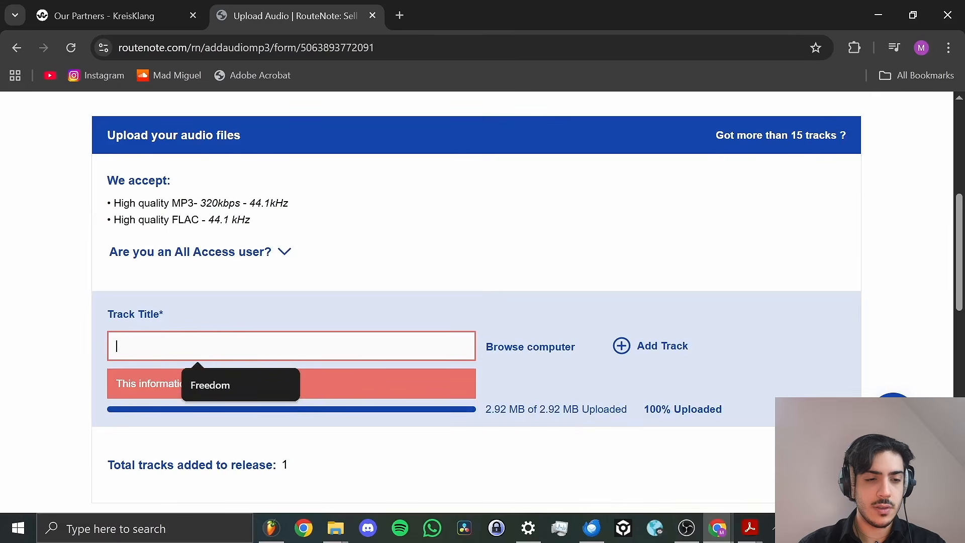
{"action": "left_click", "coordinate": [252, 385]}
{"action": "scroll", "coordinate": [253, 384], "scroll_direction": "down", "scroll_amount": 7}
{"action": "scroll", "coordinate": [719, 369], "scroll_direction": "up", "scroll_amount": 1}
{"action": "left_click", "coordinate": [790, 183]}
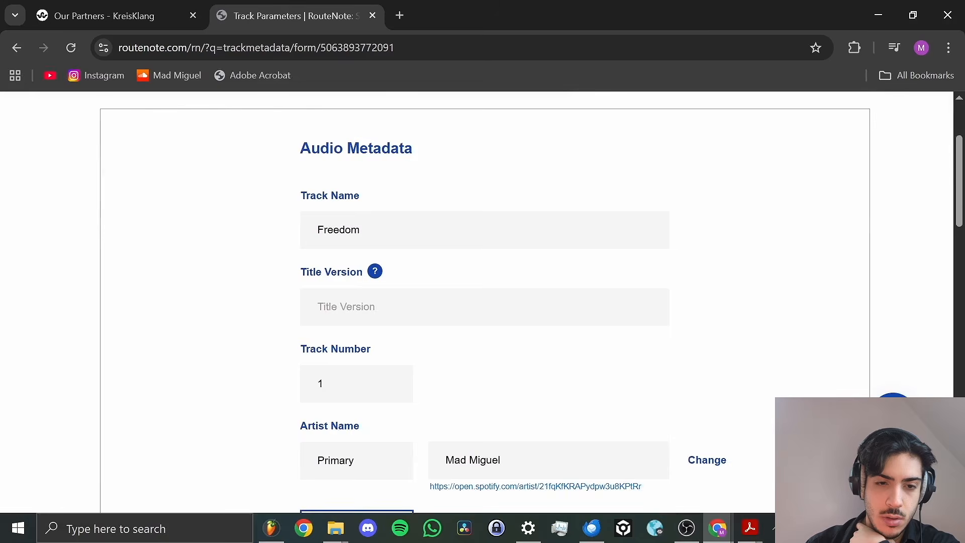
Review and save the Freedom track's audio metadata, and confirm that uploading for this release is finished.
{"action": "scroll", "coordinate": [477, 304], "scroll_direction": "down", "scroll_amount": 7}
{"action": "scroll", "coordinate": [476, 304], "scroll_direction": "down", "scroll_amount": 9}
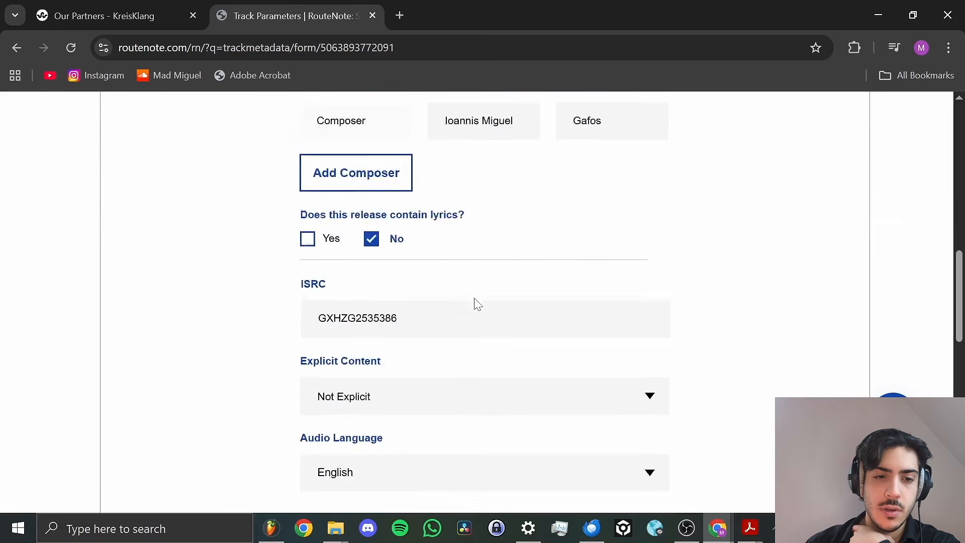
{"action": "left_click", "coordinate": [778, 278]}
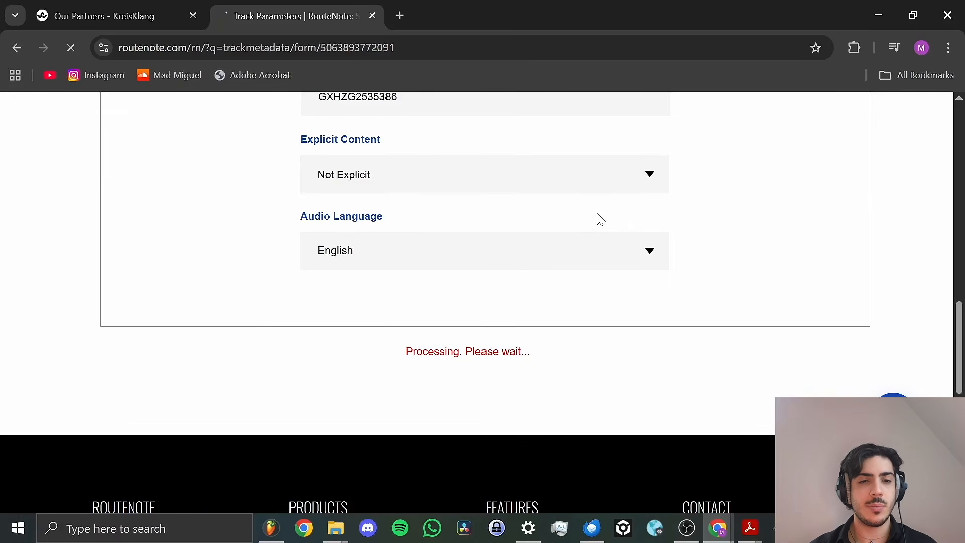
{"action": "scroll", "coordinate": [600, 219], "scroll_direction": "up", "scroll_amount": 15}
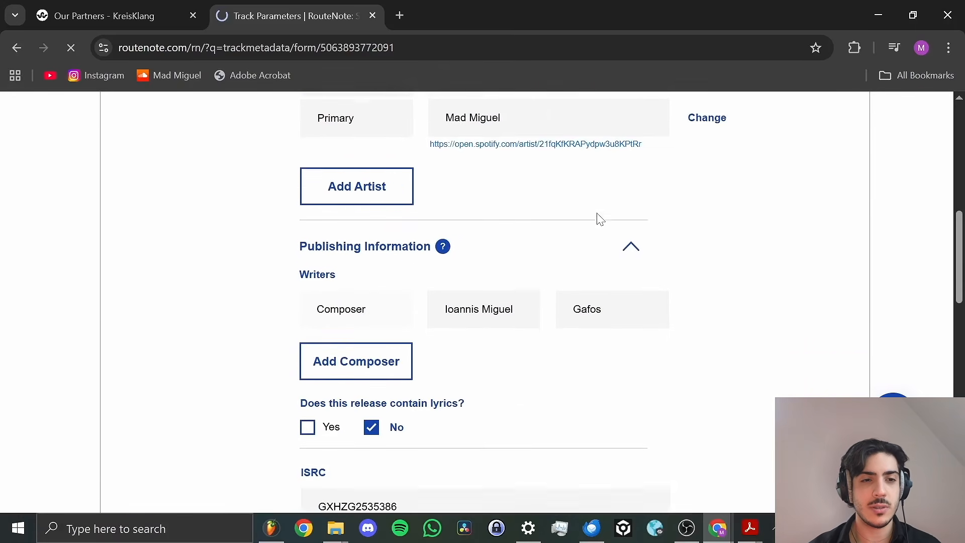
{"action": "scroll", "coordinate": [600, 220], "scroll_direction": "up", "scroll_amount": 2}
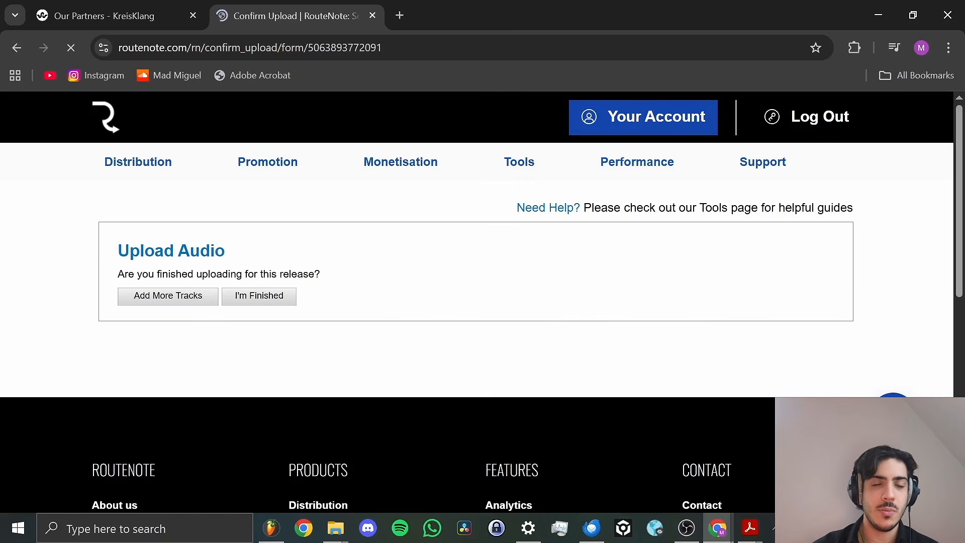
{"action": "left_click", "coordinate": [275, 301]}
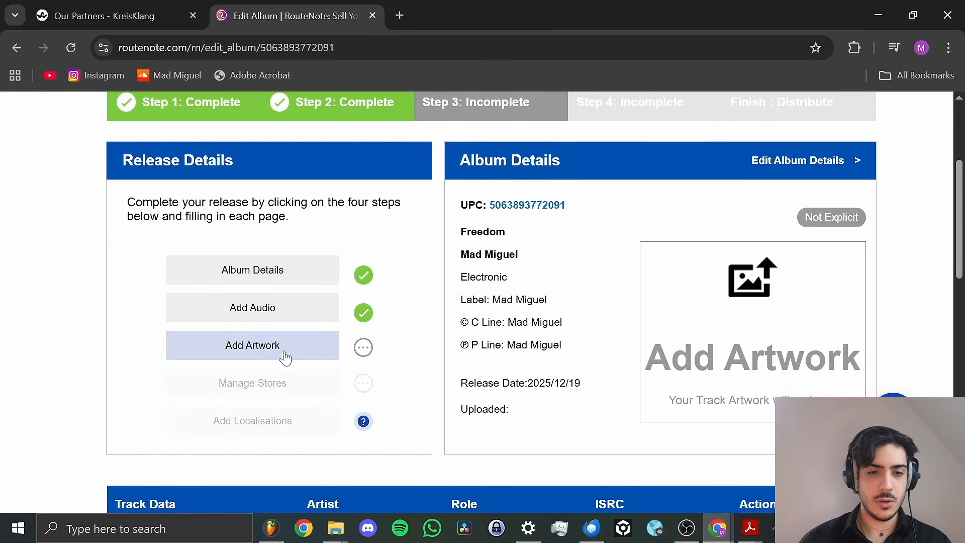
Open the release's artwork page and add the cover image with the white flame on a dark background.
{"action": "left_click", "coordinate": [291, 347]}
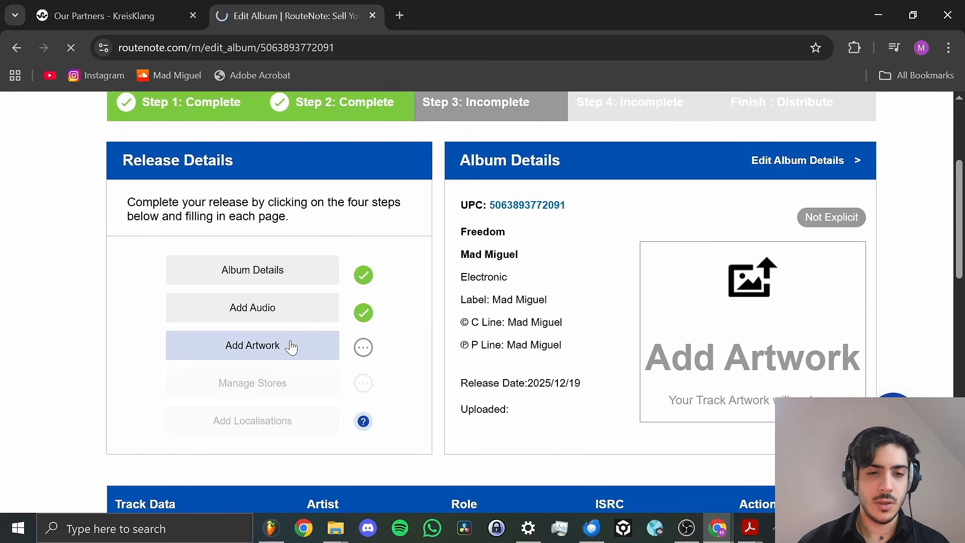
{"action": "scroll", "coordinate": [679, 291], "scroll_direction": "down", "scroll_amount": 3}
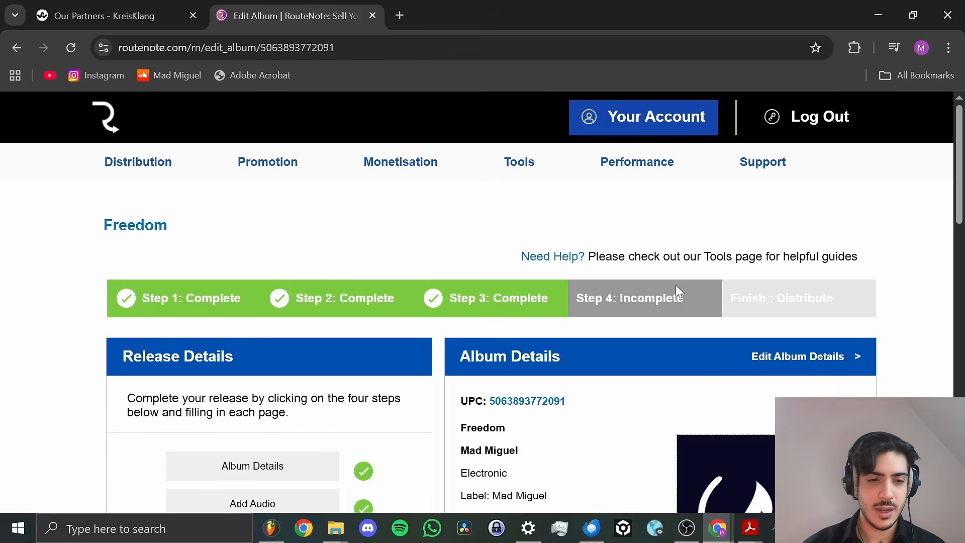
Open store management for the release and select all stores for distribution.
{"action": "scroll", "coordinate": [676, 286], "scroll_direction": "down", "scroll_amount": 5}
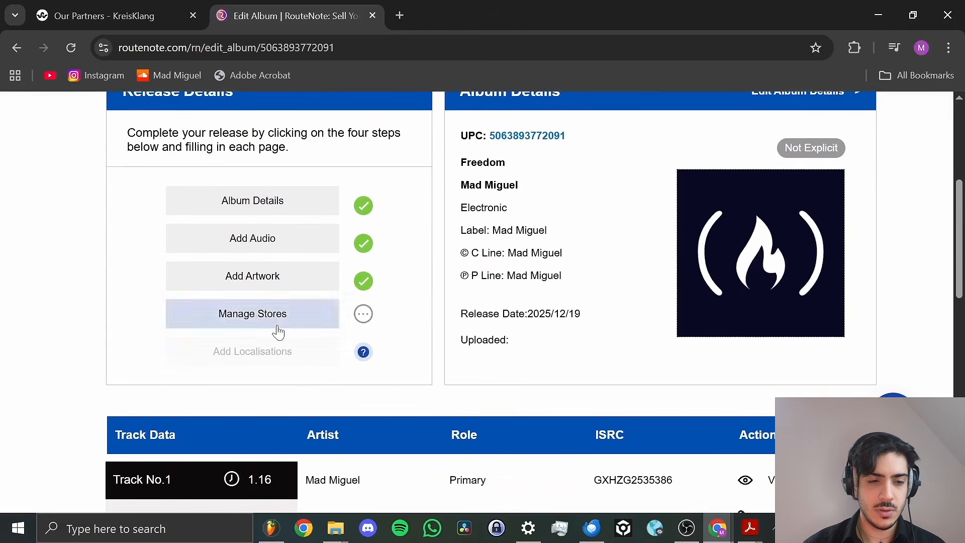
{"action": "scroll", "coordinate": [382, 322], "scroll_direction": "down", "scroll_amount": 1}
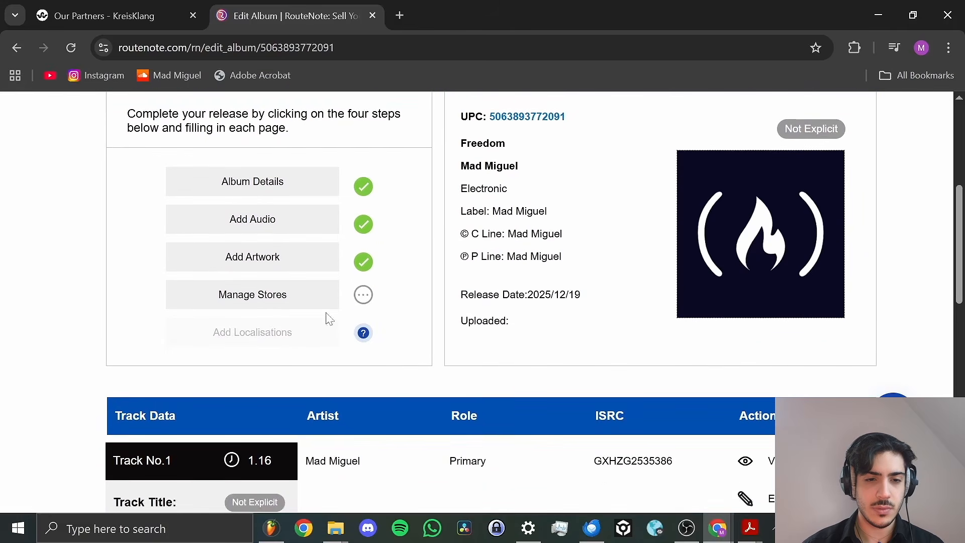
{"action": "left_click", "coordinate": [292, 308]}
{"action": "scroll", "coordinate": [525, 325], "scroll_direction": "down", "scroll_amount": 3}
{"action": "scroll", "coordinate": [524, 326], "scroll_direction": "up", "scroll_amount": 1}
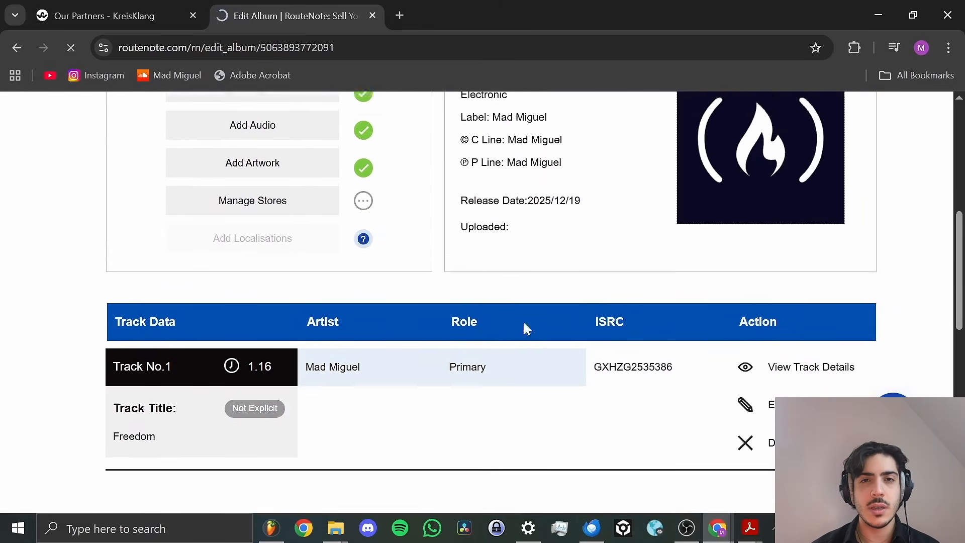
{"action": "scroll", "coordinate": [524, 328], "scroll_direction": "up", "scroll_amount": 1}
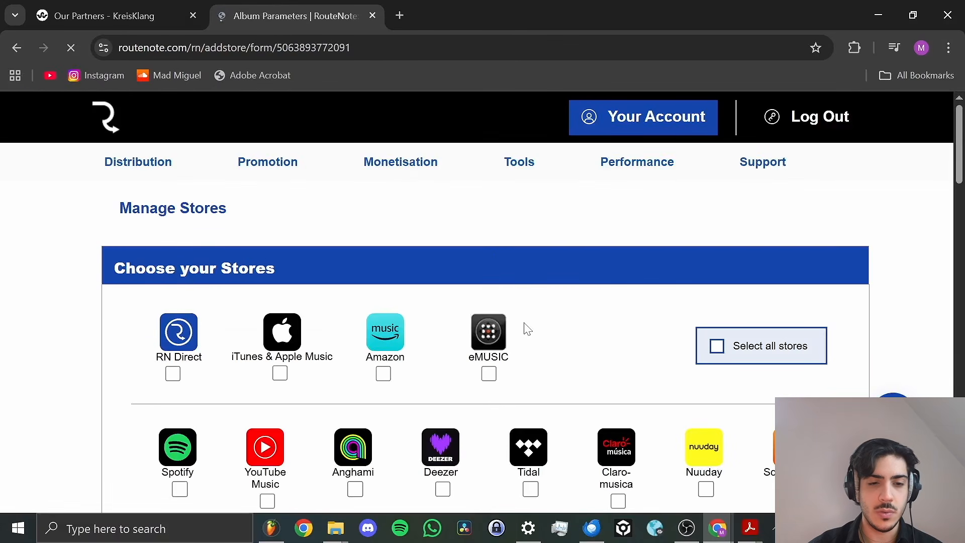
{"action": "scroll", "coordinate": [525, 328], "scroll_direction": "down", "scroll_amount": 2}
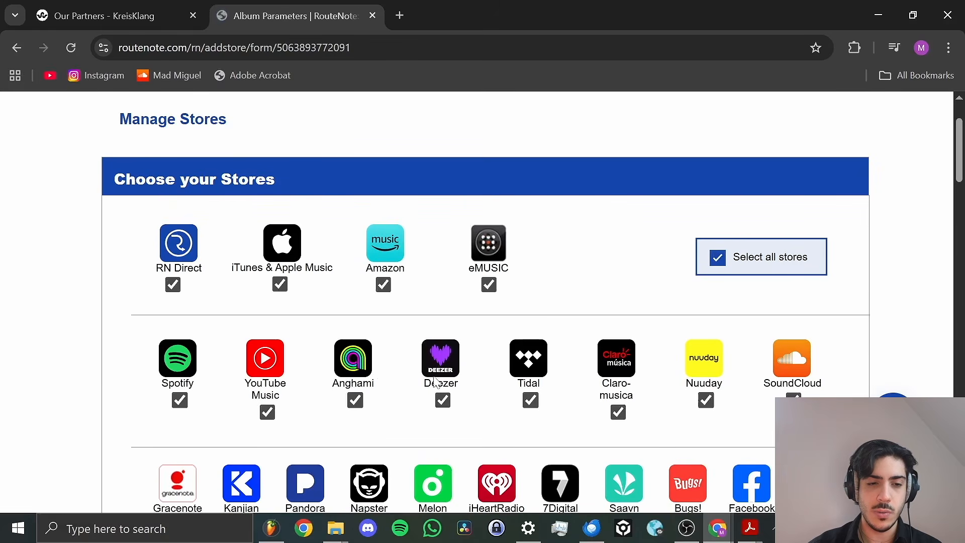
Examine the selected store list, the YouTube content conditions and the pricing options for the stores.
{"action": "scroll", "coordinate": [577, 381], "scroll_direction": "down", "scroll_amount": 3}
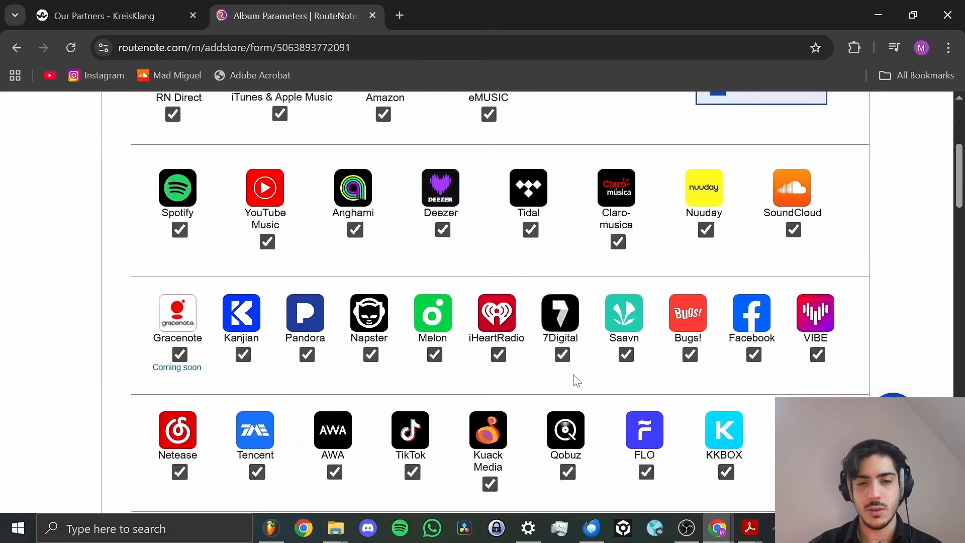
{"action": "scroll", "coordinate": [576, 381], "scroll_direction": "down", "scroll_amount": 6}
{"action": "scroll", "coordinate": [573, 356], "scroll_direction": "up", "scroll_amount": 10}
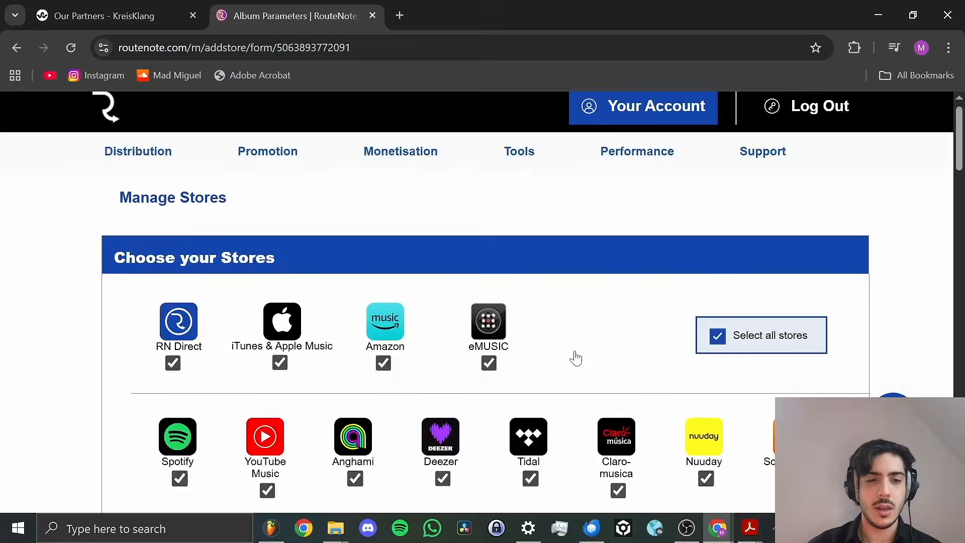
{"action": "scroll", "coordinate": [578, 356], "scroll_direction": "down", "scroll_amount": 2}
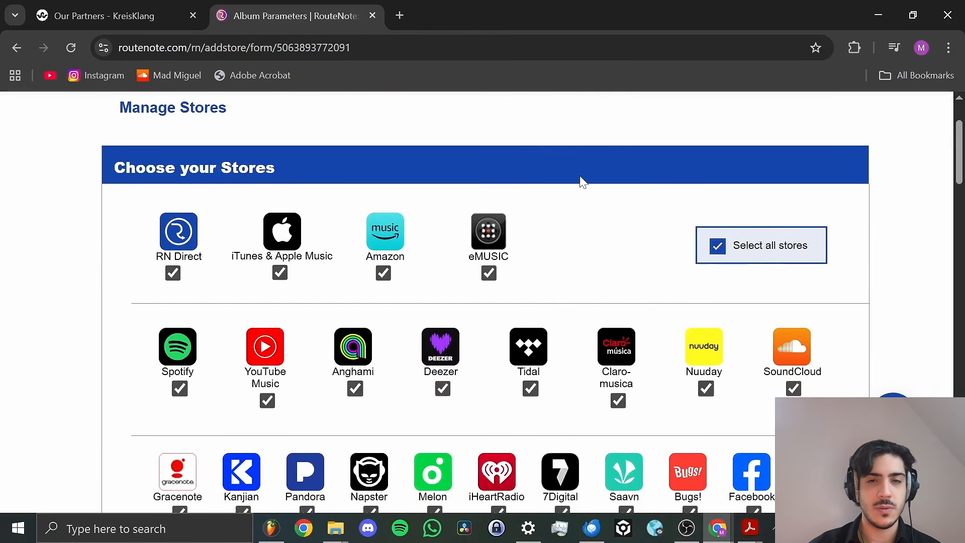
{"action": "scroll", "coordinate": [581, 181], "scroll_direction": "down", "scroll_amount": 5}
{"action": "scroll", "coordinate": [581, 182], "scroll_direction": "down", "scroll_amount": 2}
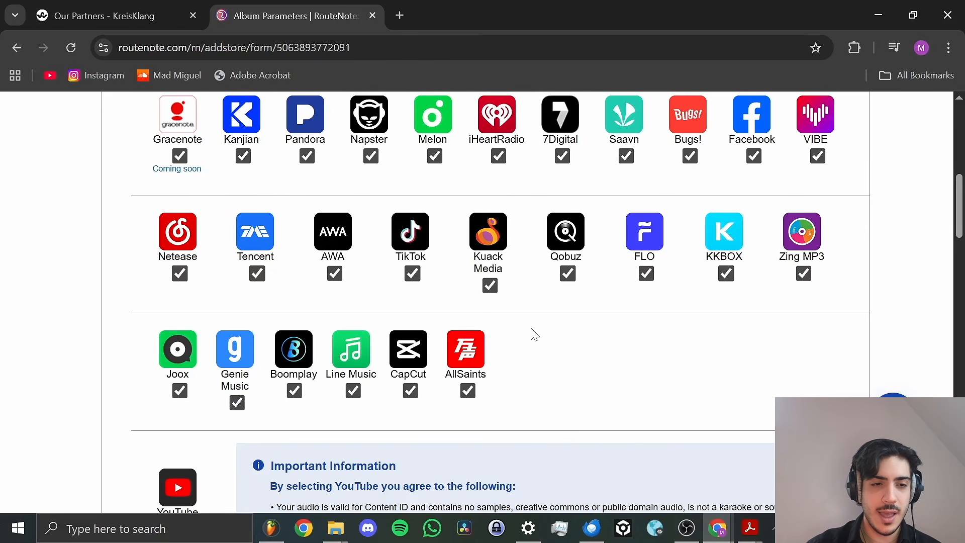
{"action": "scroll", "coordinate": [535, 334], "scroll_direction": "down", "scroll_amount": 2}
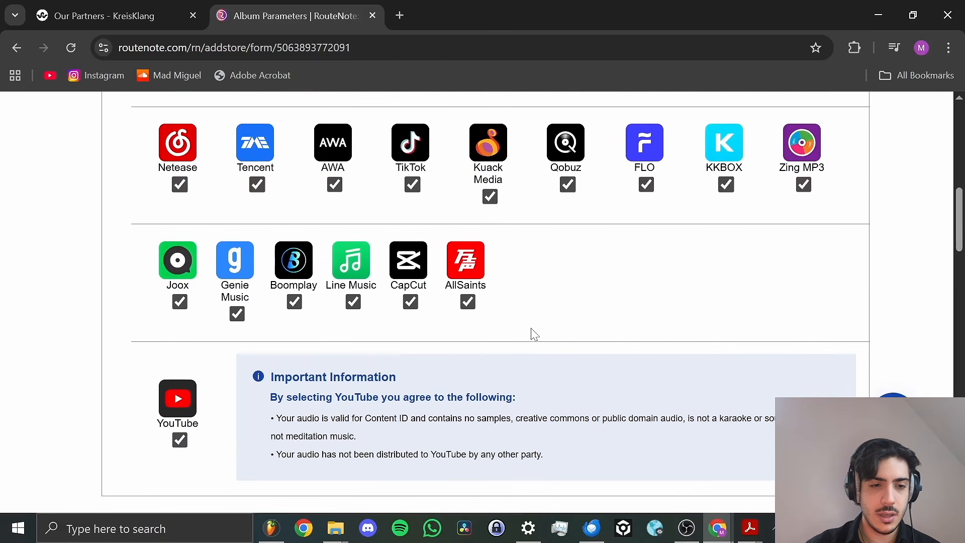
{"action": "scroll", "coordinate": [534, 334], "scroll_direction": "down", "scroll_amount": 8}
{"action": "scroll", "coordinate": [535, 334], "scroll_direction": "up", "scroll_amount": 3}
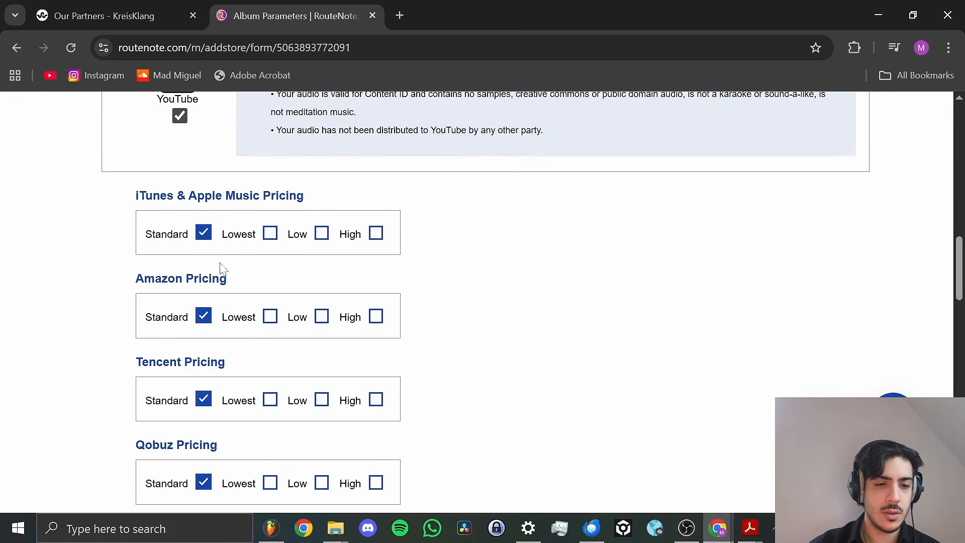
Keep Standard pricing, leave the territories empty for worldwide distribution, and save the store settings.
{"action": "scroll", "coordinate": [251, 317], "scroll_direction": "down", "scroll_amount": 3}
{"action": "scroll", "coordinate": [252, 317], "scroll_direction": "down", "scroll_amount": 3}
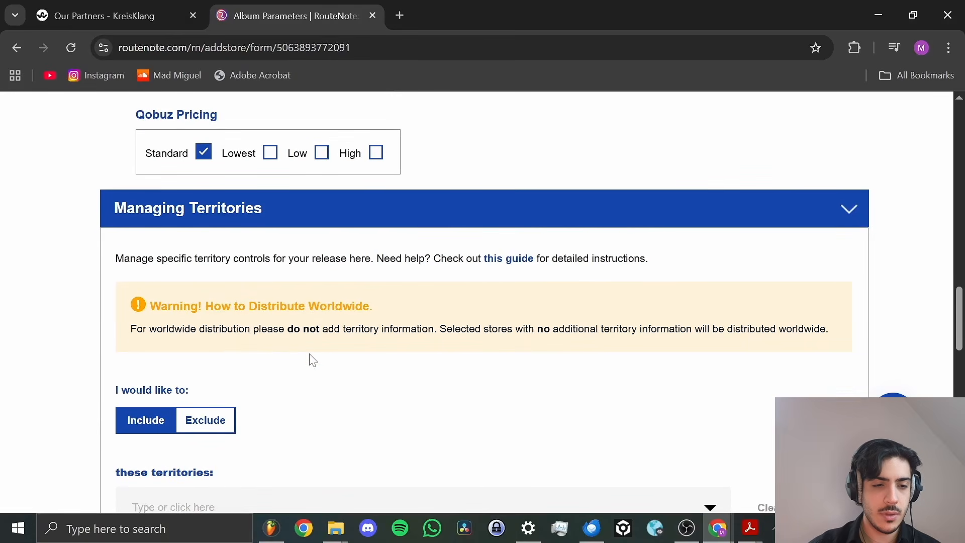
{"action": "scroll", "coordinate": [310, 333], "scroll_direction": "down", "scroll_amount": 1}
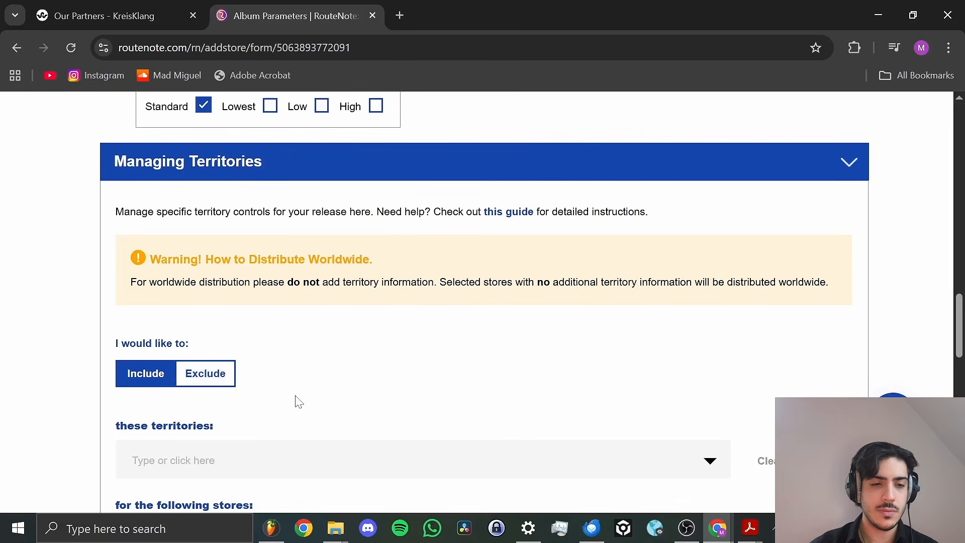
{"action": "scroll", "coordinate": [315, 351], "scroll_direction": "down", "scroll_amount": 2}
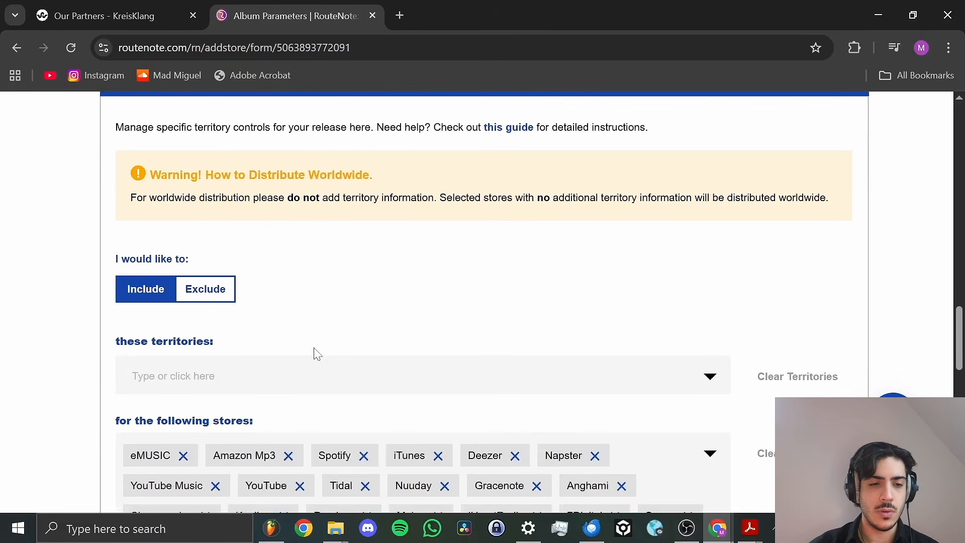
{"action": "scroll", "coordinate": [317, 353], "scroll_direction": "down", "scroll_amount": 1}
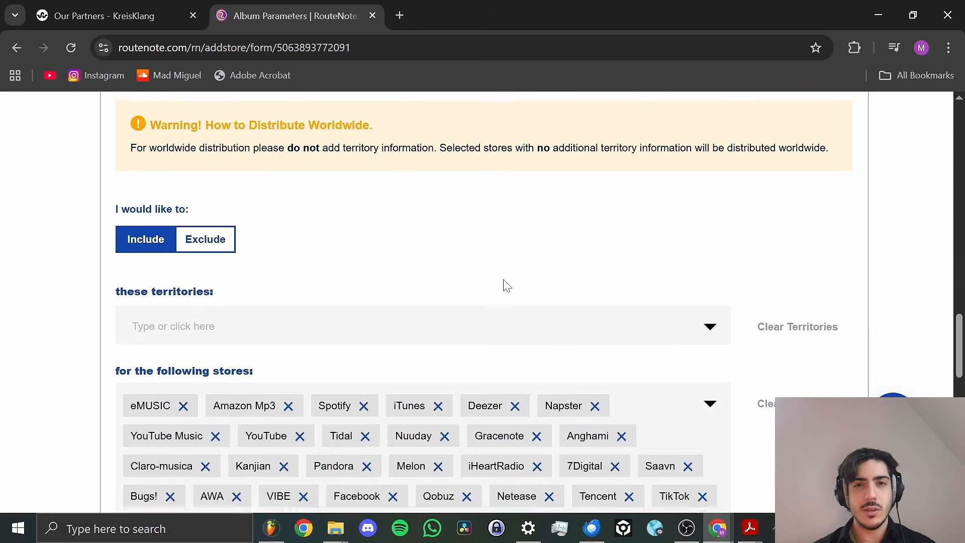
{"action": "scroll", "coordinate": [505, 284], "scroll_direction": "up", "scroll_amount": 1}
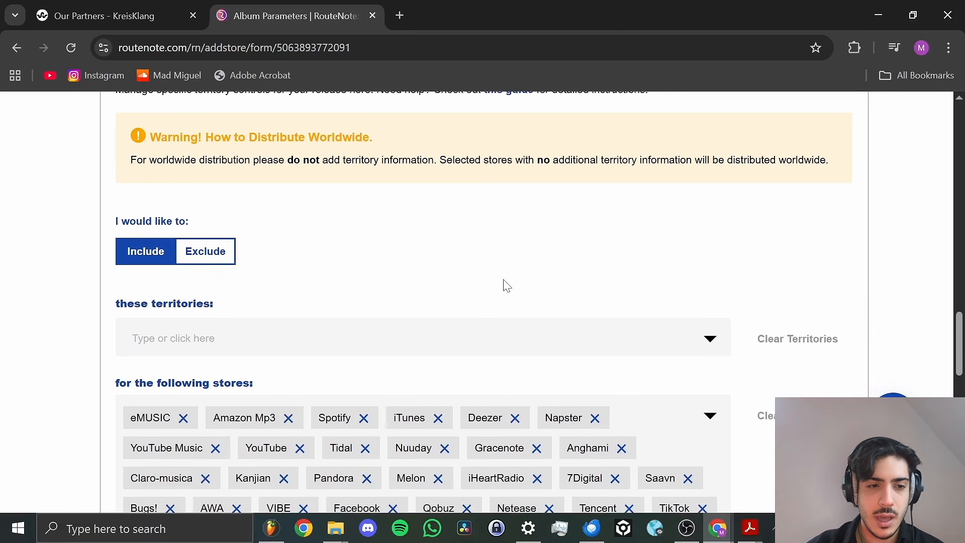
{"action": "scroll", "coordinate": [506, 285], "scroll_direction": "down", "scroll_amount": 10}
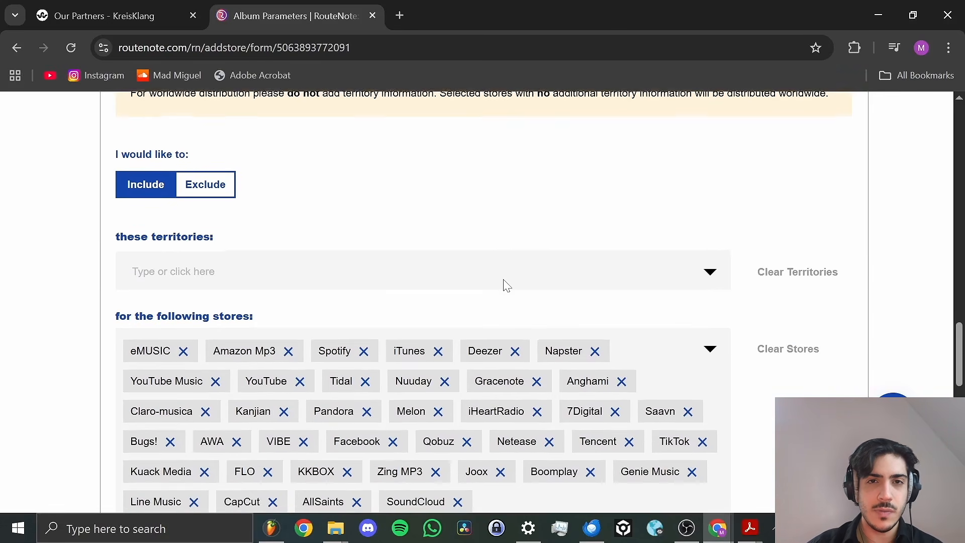
{"action": "scroll", "coordinate": [652, 290], "scroll_direction": "up", "scroll_amount": 1}
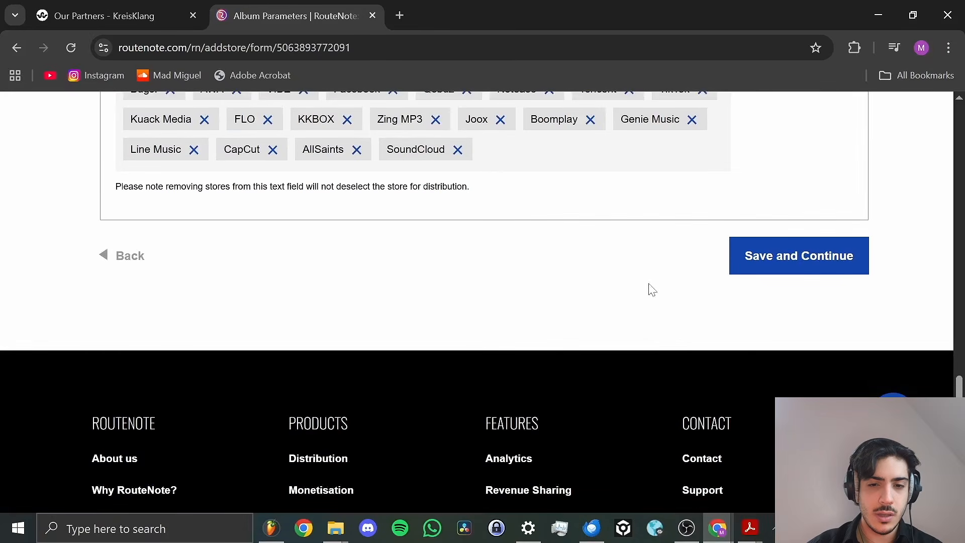
{"action": "left_click", "coordinate": [797, 257]}
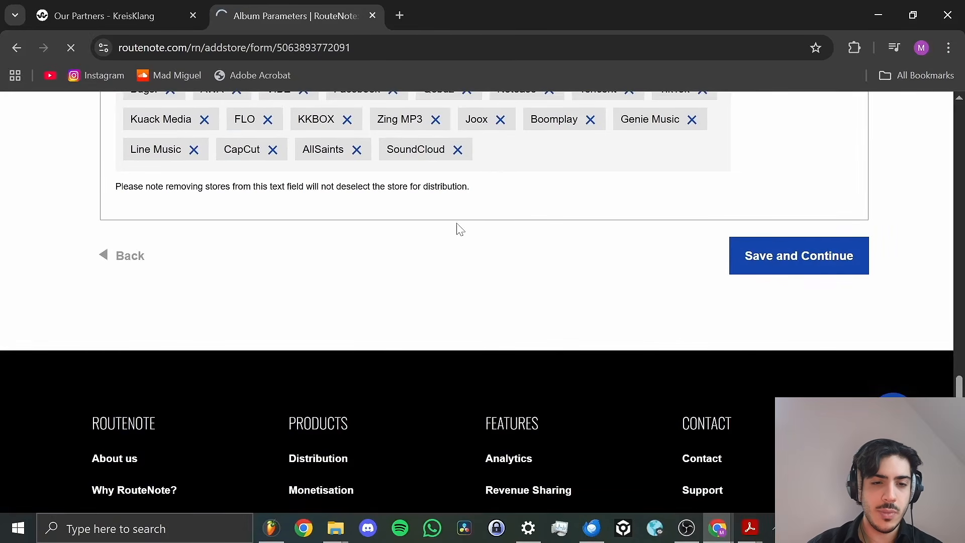
Review the release overview and compare the terms of the Free and Premium distribution models.
{"action": "scroll", "coordinate": [458, 228], "scroll_direction": "down", "scroll_amount": 3}
{"action": "scroll", "coordinate": [459, 229], "scroll_direction": "down", "scroll_amount": 2}
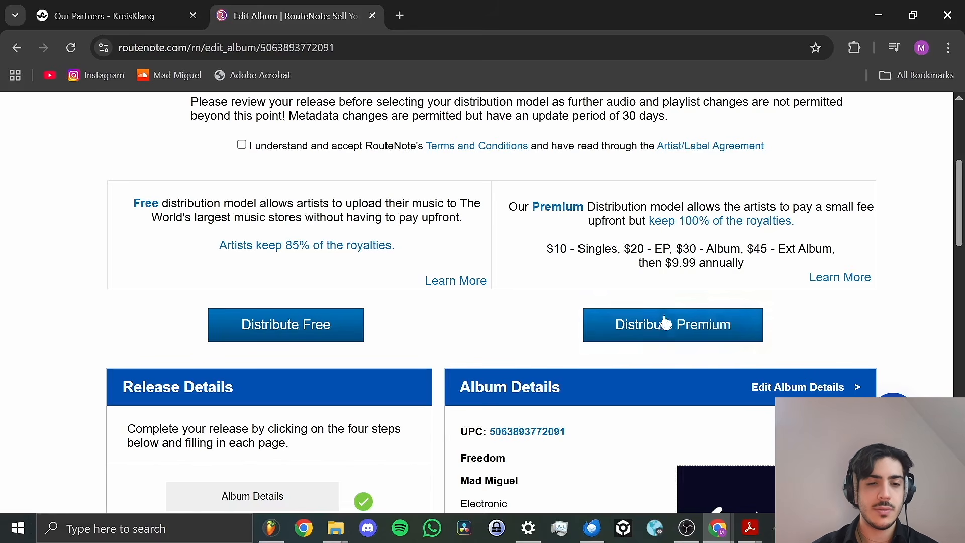
{"action": "scroll", "coordinate": [622, 267], "scroll_direction": "down", "scroll_amount": 3}
{"action": "scroll", "coordinate": [624, 269], "scroll_direction": "down", "scroll_amount": 2}
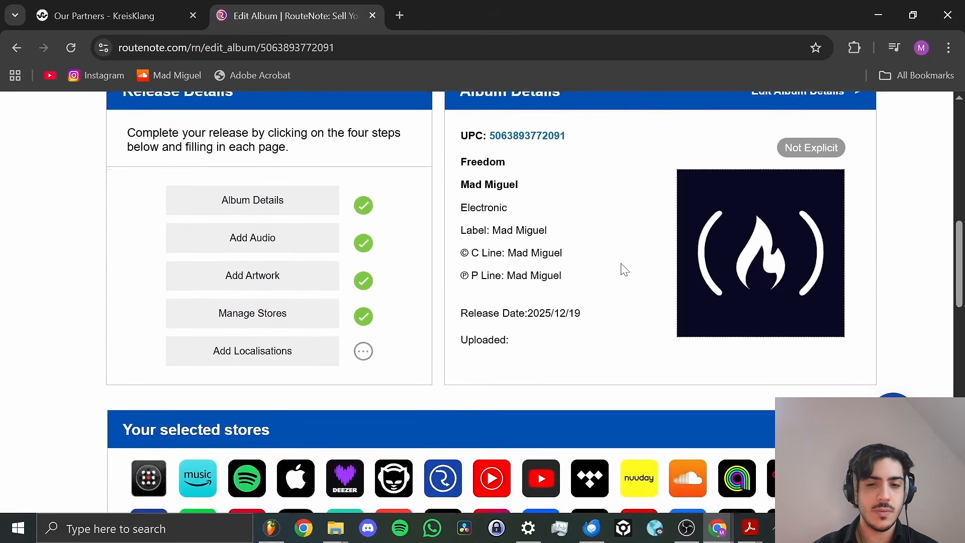
{"action": "scroll", "coordinate": [623, 269], "scroll_direction": "up", "scroll_amount": 6}
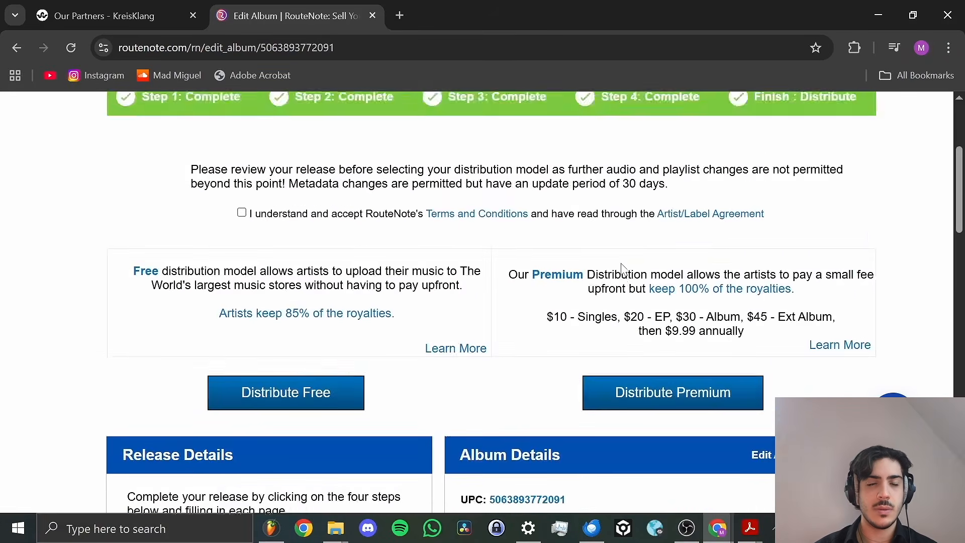
{"action": "scroll", "coordinate": [624, 269], "scroll_direction": "down", "scroll_amount": 12}
{"action": "scroll", "coordinate": [624, 269], "scroll_direction": "up", "scroll_amount": 8}
{"action": "scroll", "coordinate": [623, 270], "scroll_direction": "up", "scroll_amount": 4}
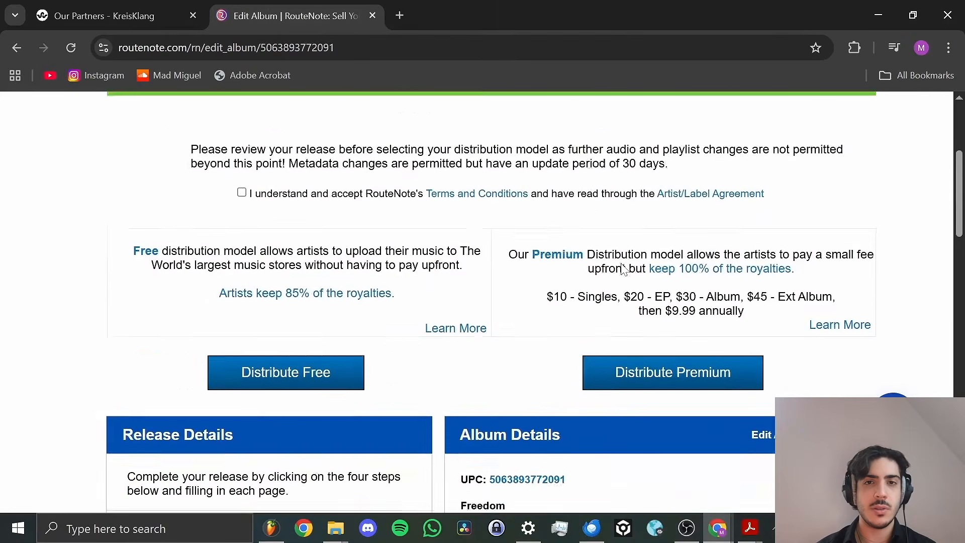
{"action": "scroll", "coordinate": [592, 320], "scroll_direction": "down", "scroll_amount": 1}
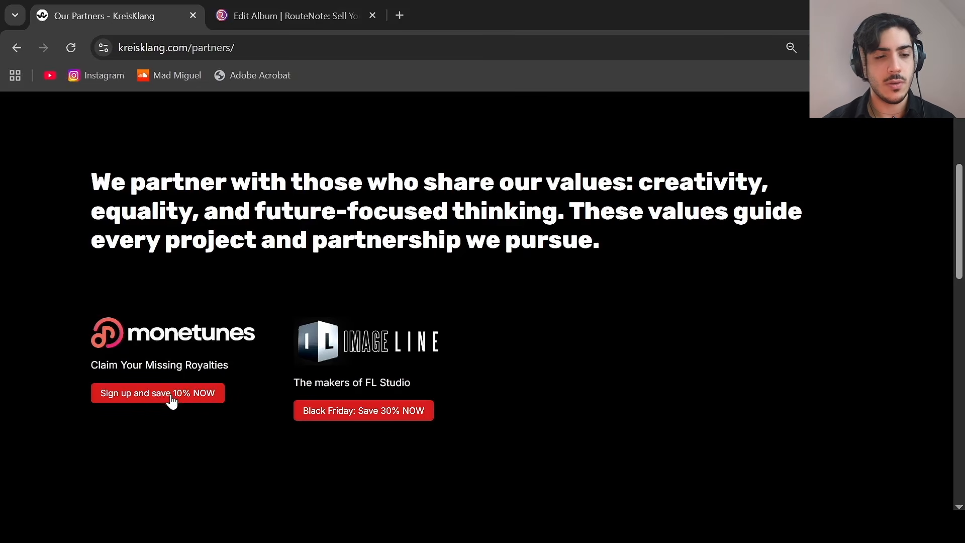
Switch to KreisKlang's partners page and open the Monetunes offer for claiming missing royalties.
{"action": "left_click", "coordinate": [140, 394]}
{"action": "scroll", "coordinate": [252, 347], "scroll_direction": "down", "scroll_amount": 2}
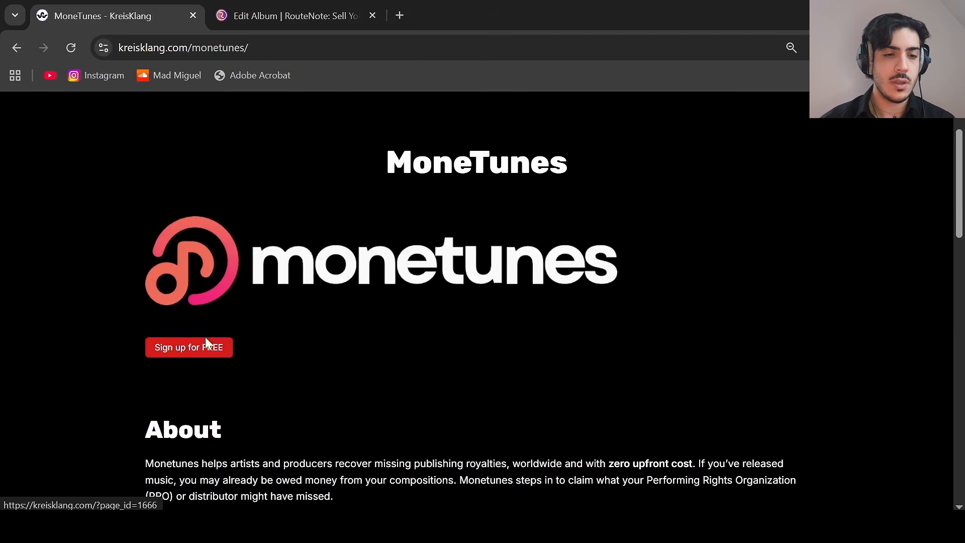
Sign in to Monetunes with the saved account credentials and start adding a new work.
{"action": "left_click", "coordinate": [207, 345]}
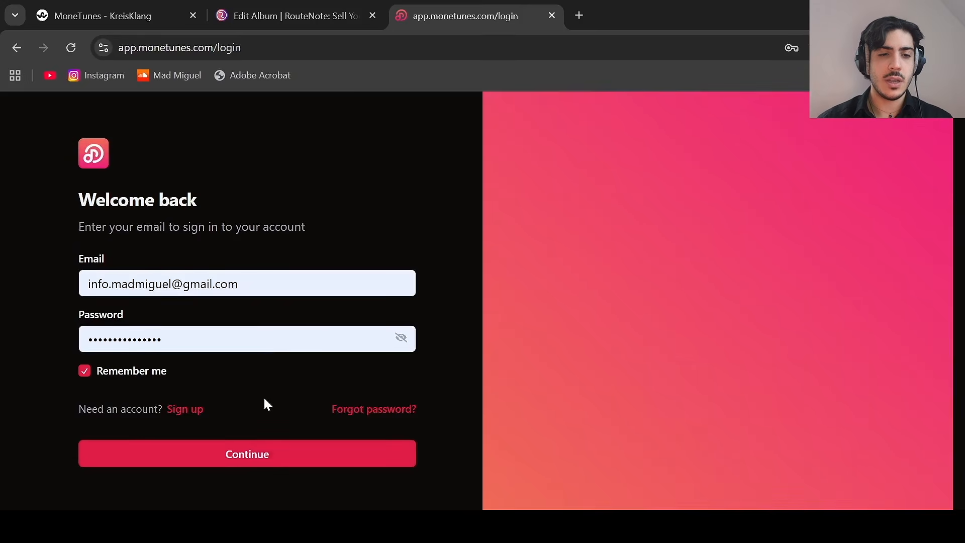
{"action": "left_click", "coordinate": [275, 454]}
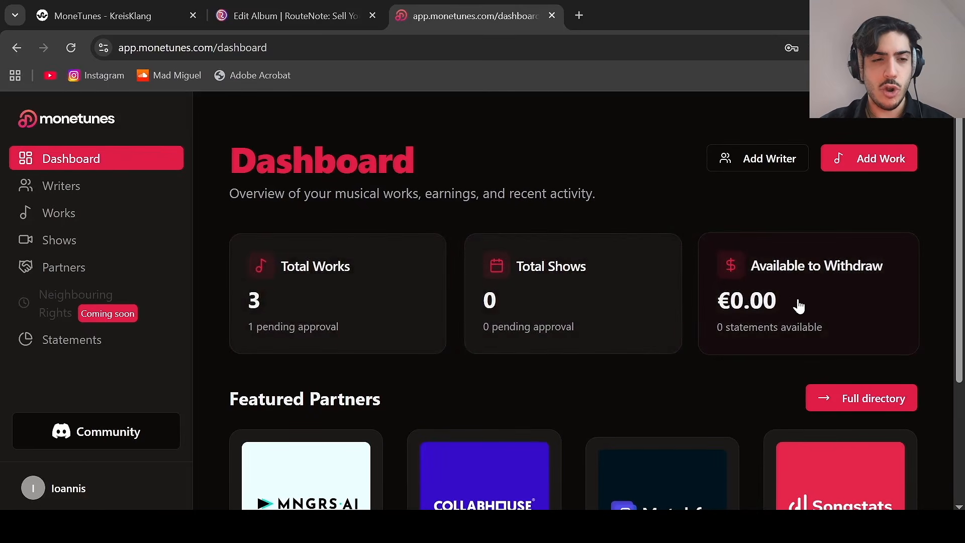
{"action": "left_click", "coordinate": [73, 222]}
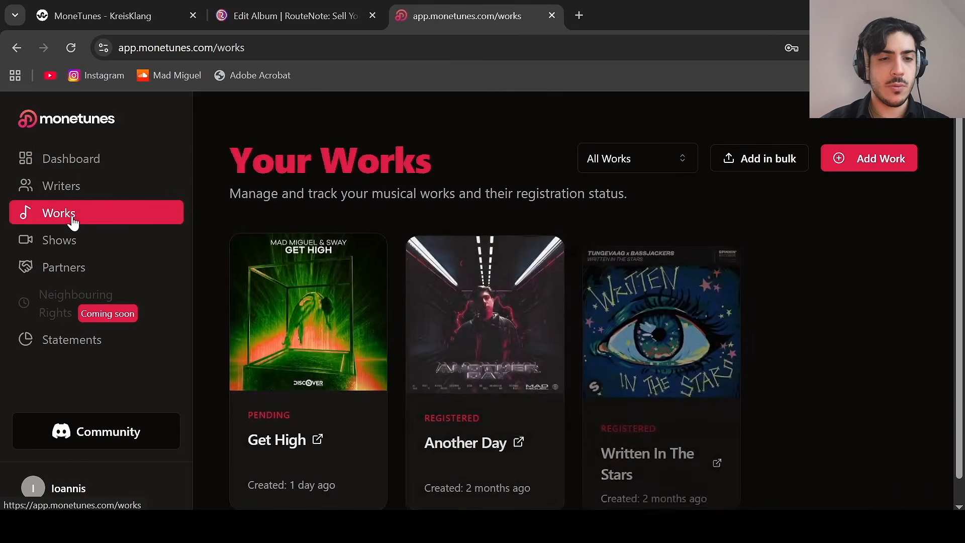
{"action": "left_click", "coordinate": [858, 174]}
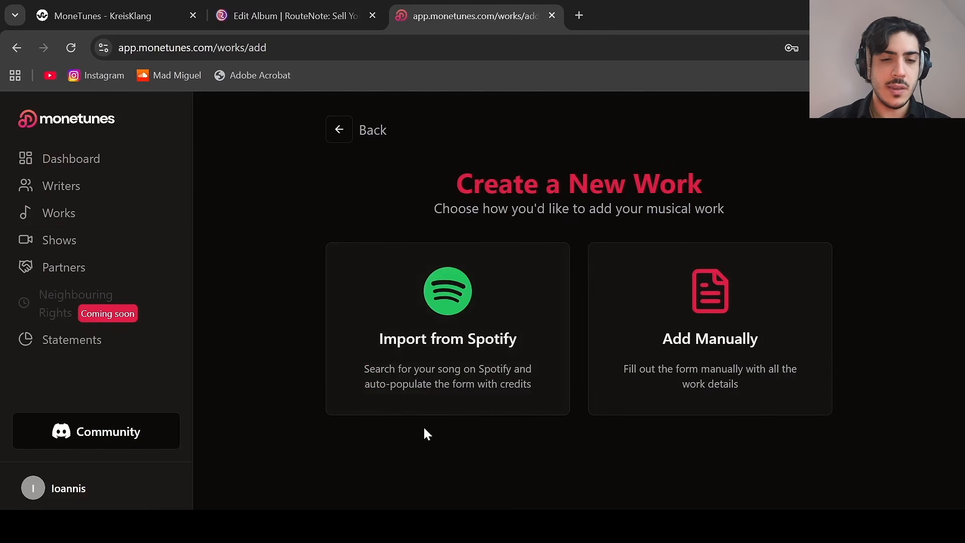
Search Spotify for "MAD MIGUEL IGNITE" and import the standard version of Ignite as the work.
{"action": "left_click", "coordinate": [449, 386]}
{"action": "left_click", "coordinate": [347, 193]}
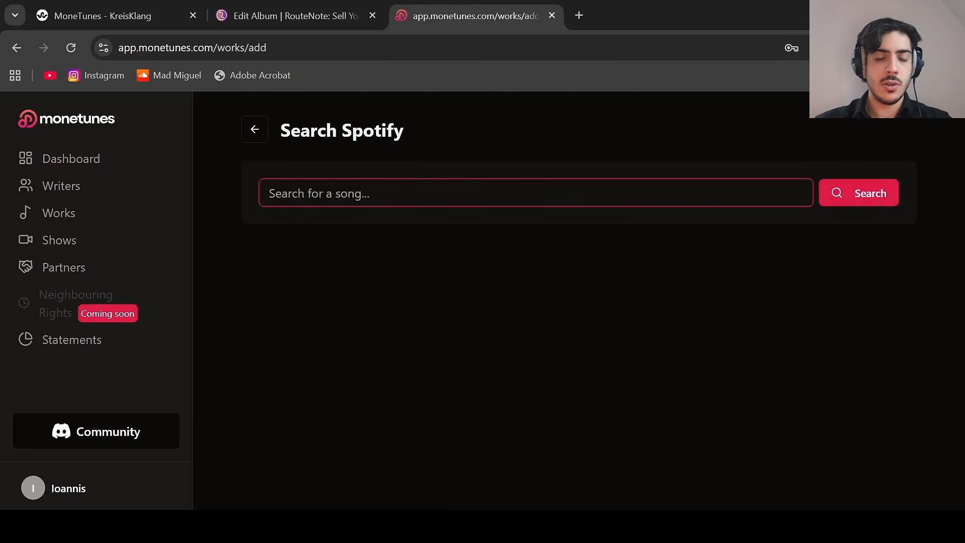
{"action": "type", "text": "MAD MIGUEL IGNT"}
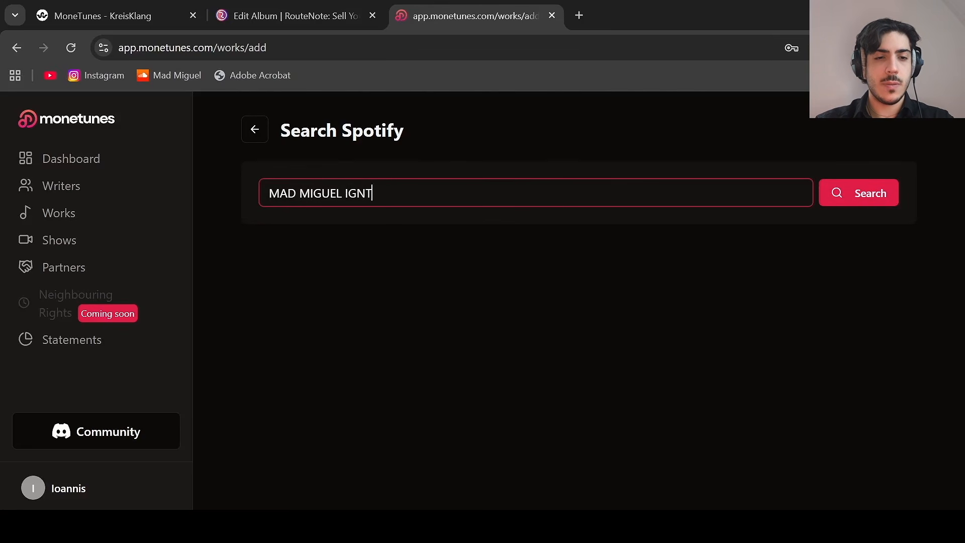
{"action": "key", "text": "BackSpace"}
{"action": "type", "text": "ITE"}
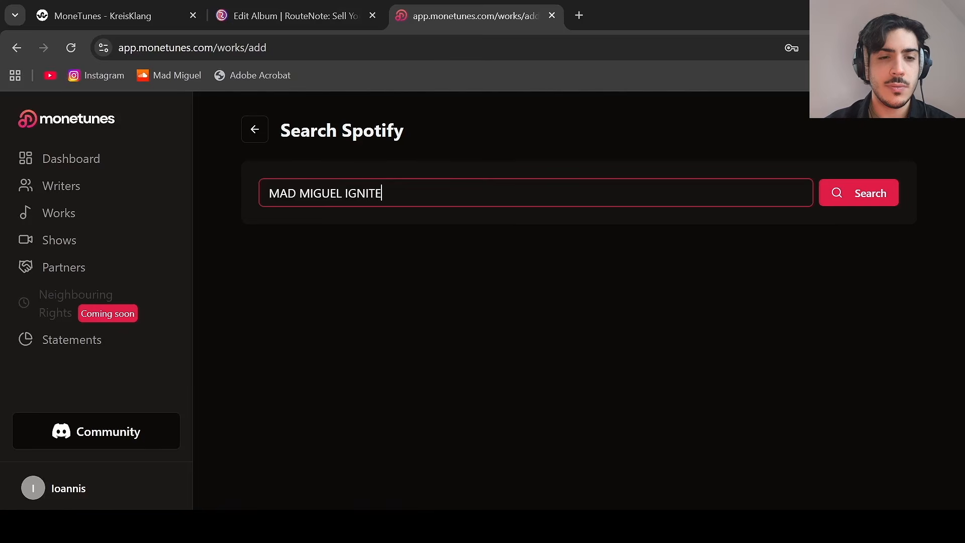
{"action": "left_click", "coordinate": [861, 201]}
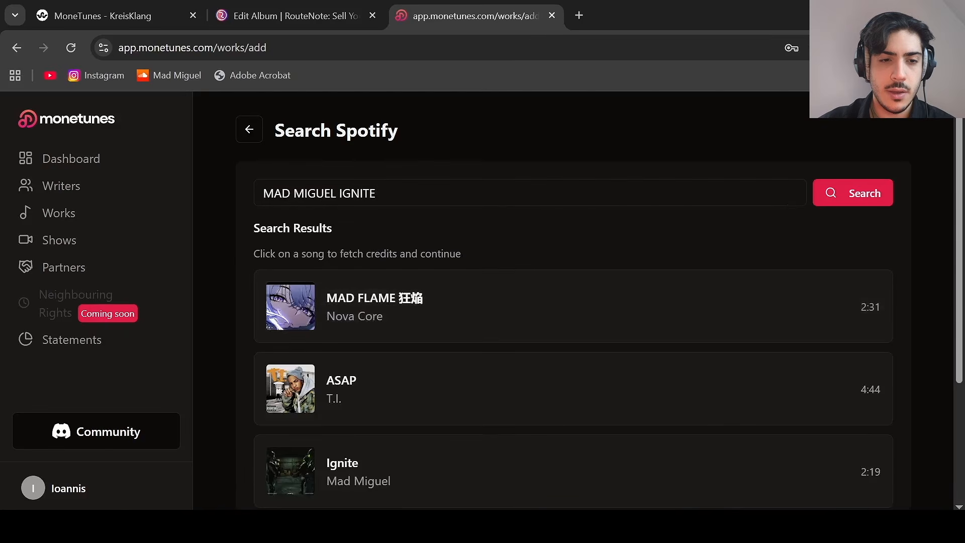
{"action": "left_click", "coordinate": [573, 194]}
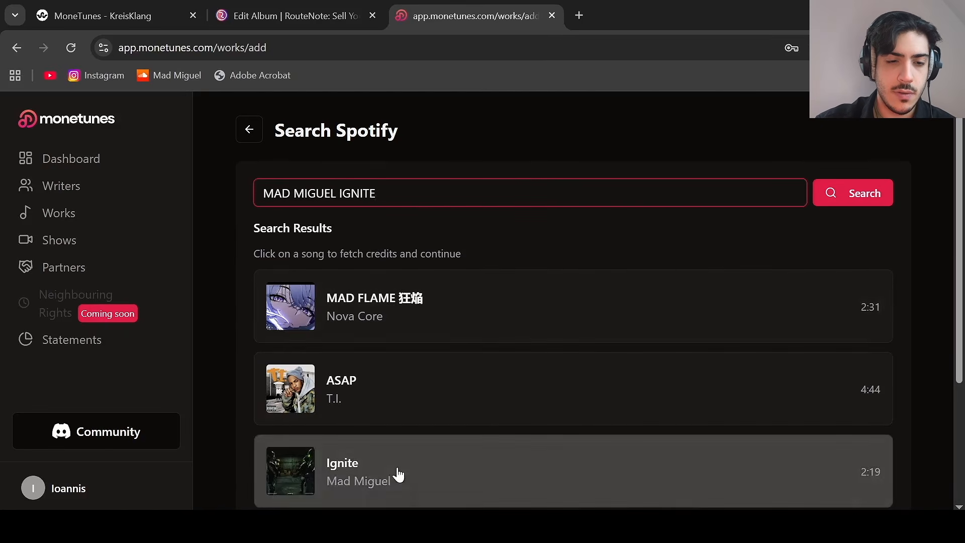
{"action": "scroll", "coordinate": [396, 474], "scroll_direction": "down", "scroll_amount": 3}
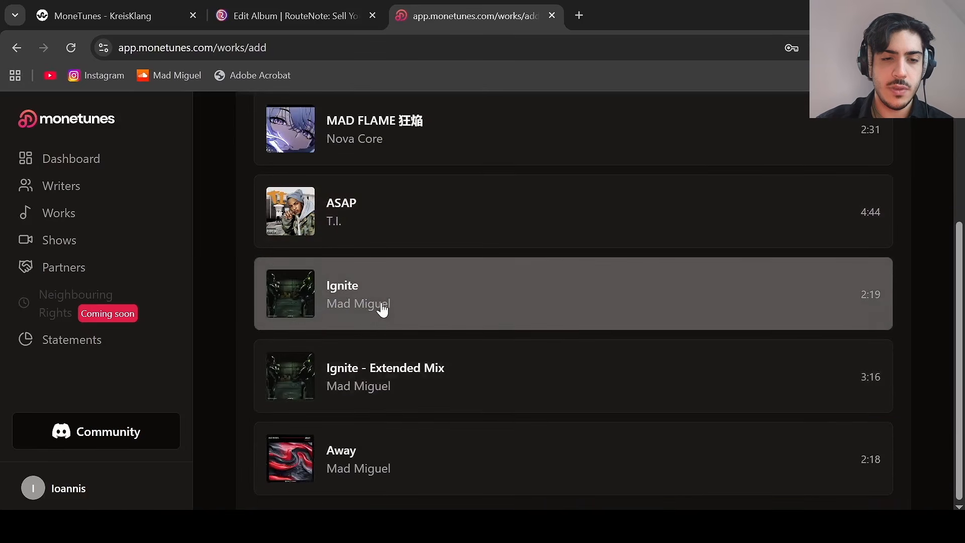
{"action": "left_click", "coordinate": [382, 307]}
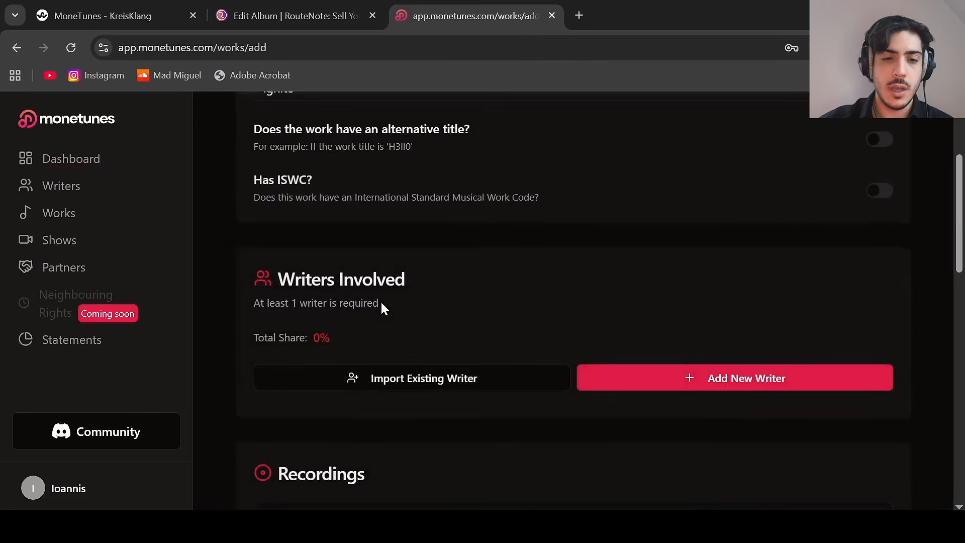
Import the existing GEMA-registered writer into the Ignite work.
{"action": "scroll", "coordinate": [382, 308], "scroll_direction": "up", "scroll_amount": 5}
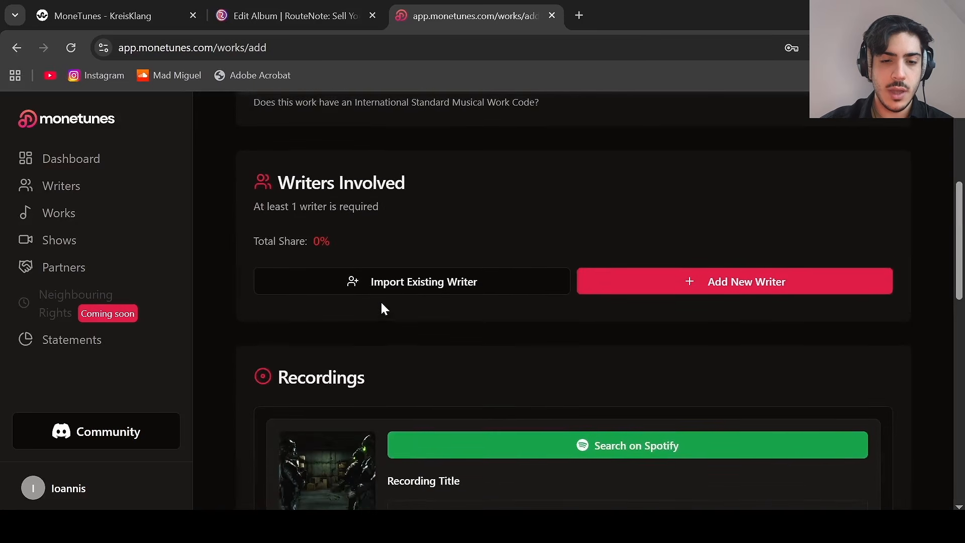
{"action": "scroll", "coordinate": [382, 308], "scroll_direction": "down", "scroll_amount": 2}
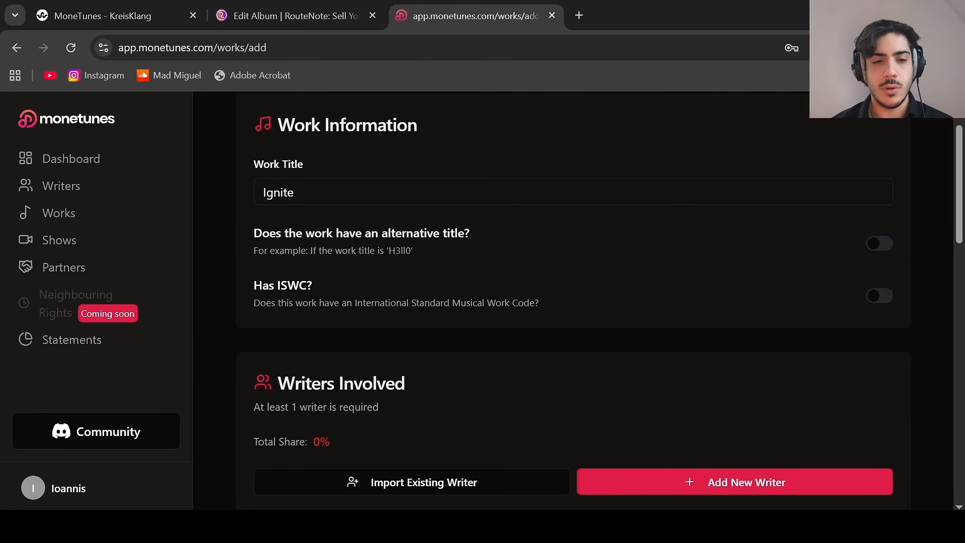
{"action": "scroll", "coordinate": [578, 302], "scroll_direction": "down", "scroll_amount": 2}
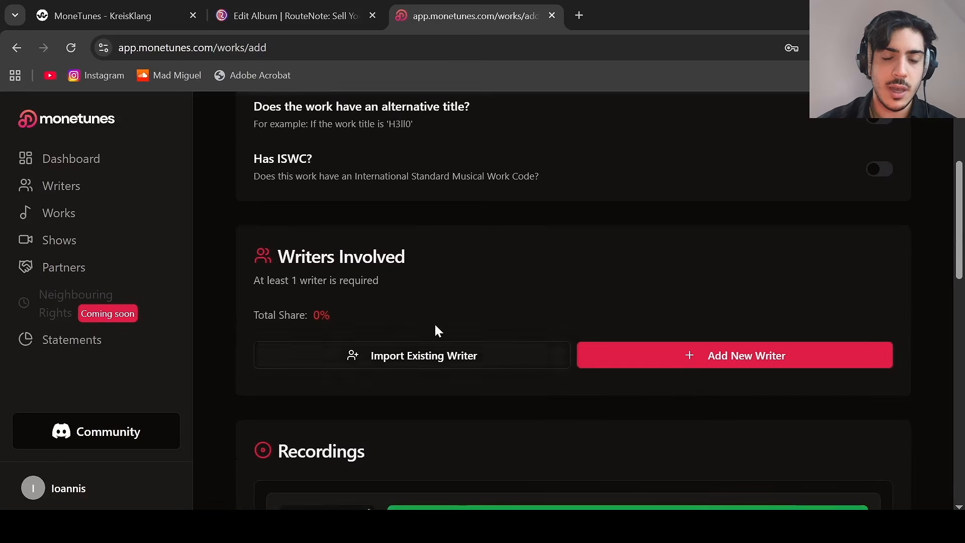
{"action": "scroll", "coordinate": [604, 272], "scroll_direction": "down", "scroll_amount": 1}
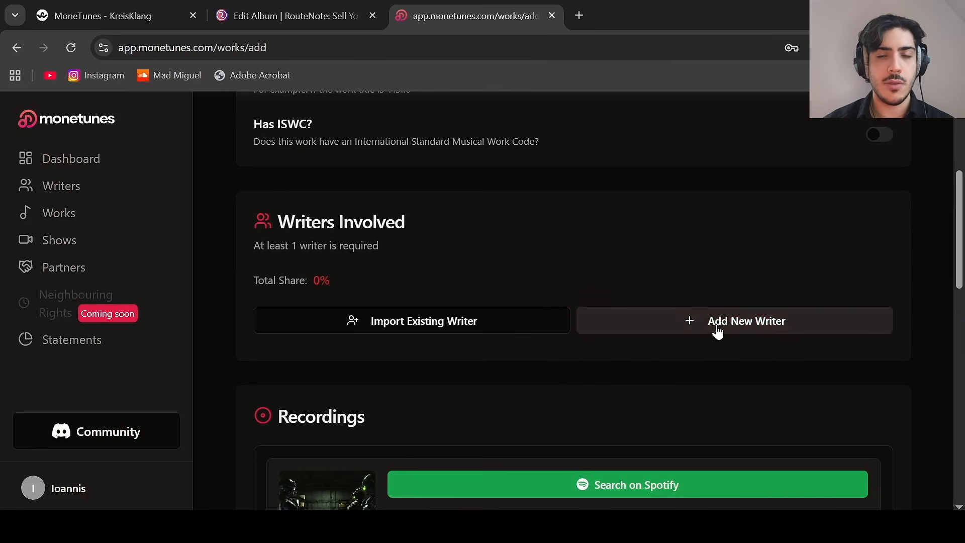
{"action": "left_click", "coordinate": [423, 330]}
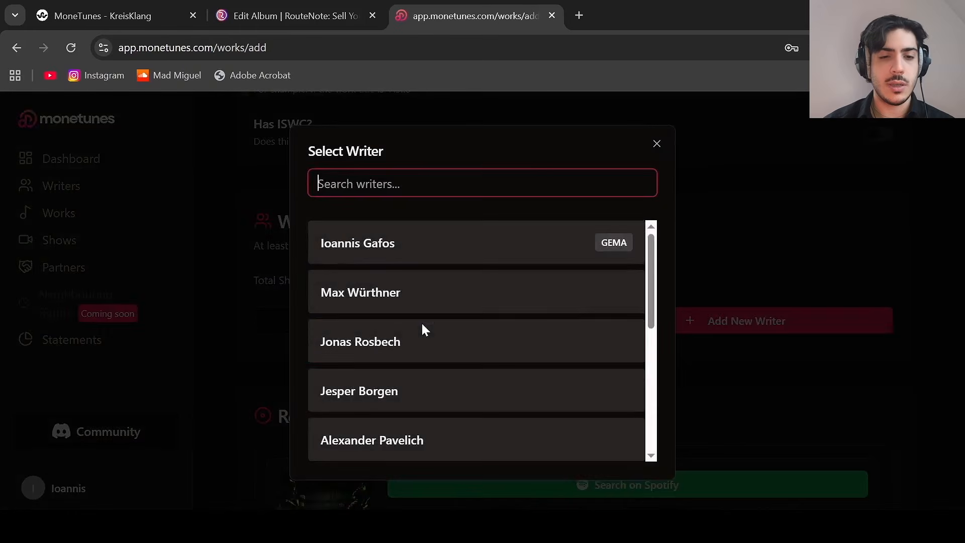
{"action": "left_click", "coordinate": [430, 252]}
{"action": "scroll", "coordinate": [528, 271], "scroll_direction": "down", "scroll_amount": 2}
{"action": "scroll", "coordinate": [568, 273], "scroll_direction": "down", "scroll_amount": 6}
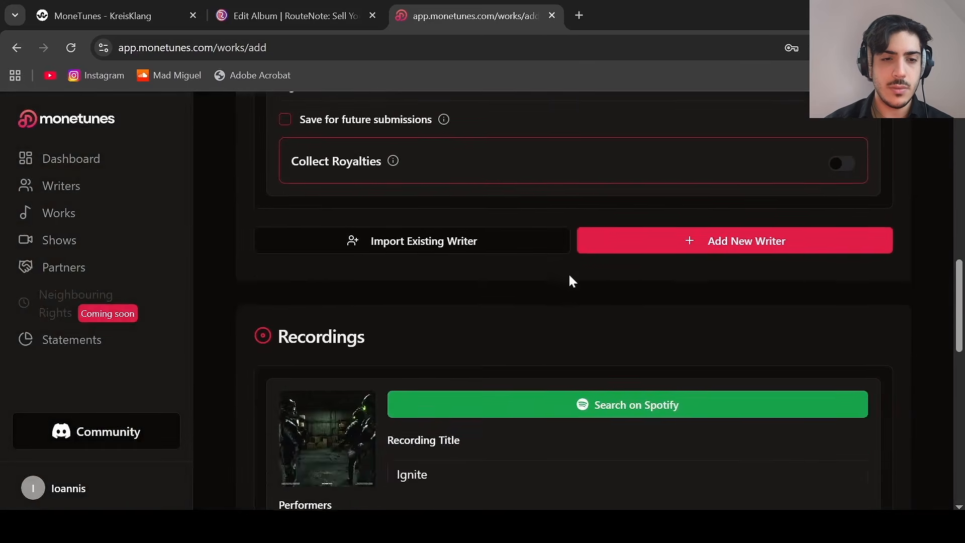
Set the first writer's share to 100% and enable royalty collection for that writer.
{"action": "scroll", "coordinate": [552, 267], "scroll_direction": "up", "scroll_amount": 4}
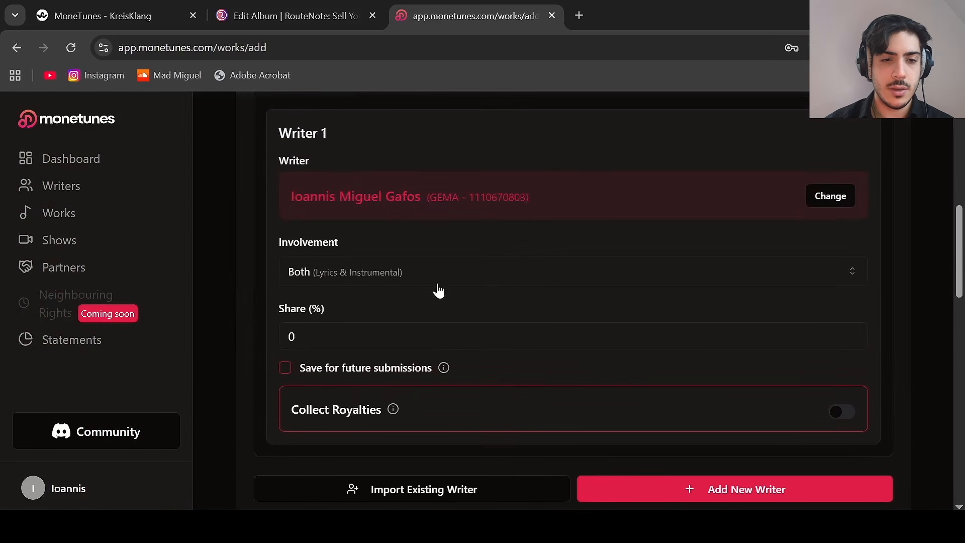
{"action": "left_click", "coordinate": [425, 335]}
{"action": "key", "text": "BackSpace"}
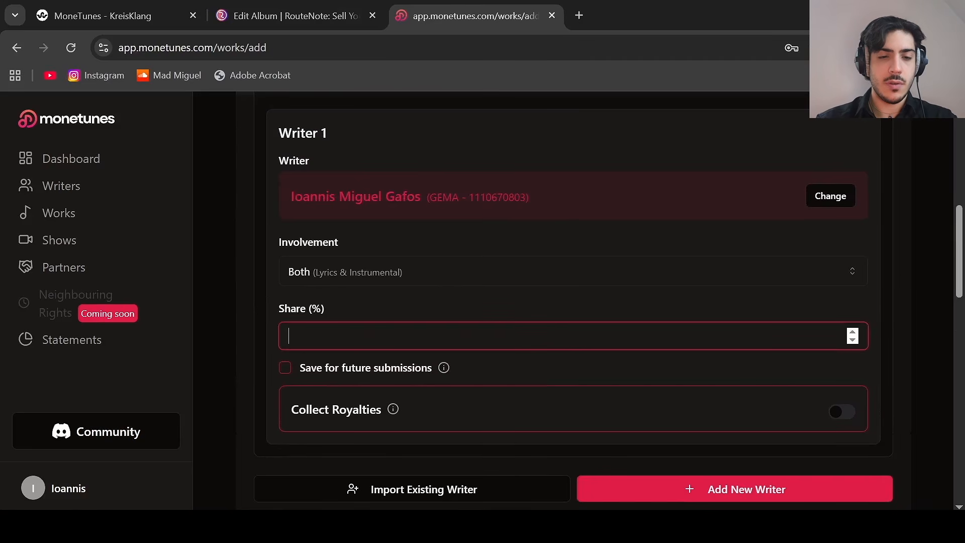
{"action": "type", "text": "100"}
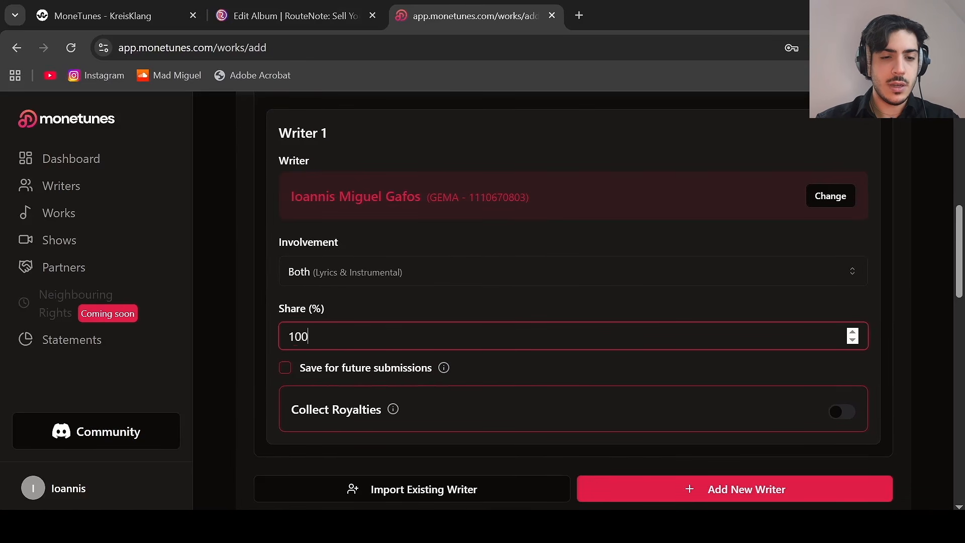
{"action": "scroll", "coordinate": [492, 325], "scroll_direction": "down", "scroll_amount": 2}
{"action": "scroll", "coordinate": [491, 326], "scroll_direction": "down", "scroll_amount": 1}
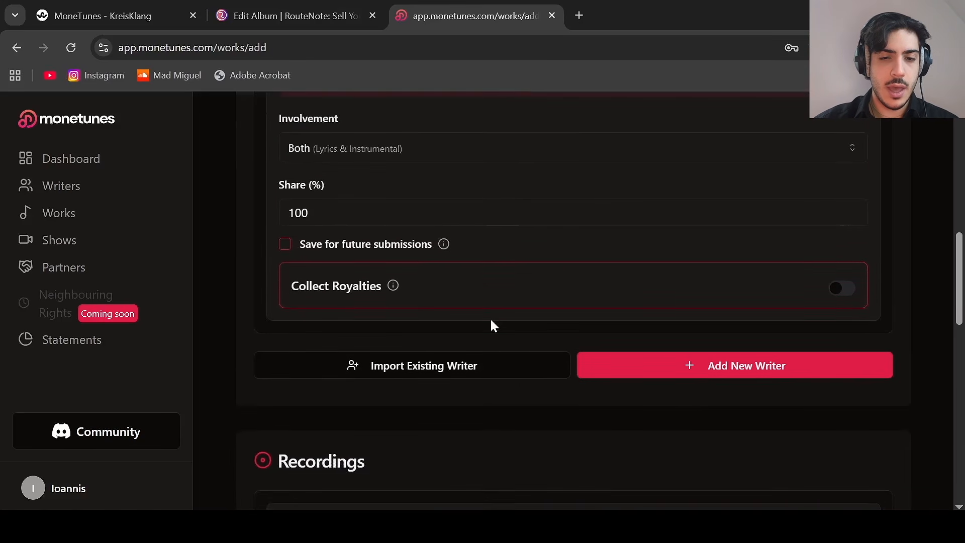
{"action": "scroll", "coordinate": [492, 326], "scroll_direction": "up", "scroll_amount": 1}
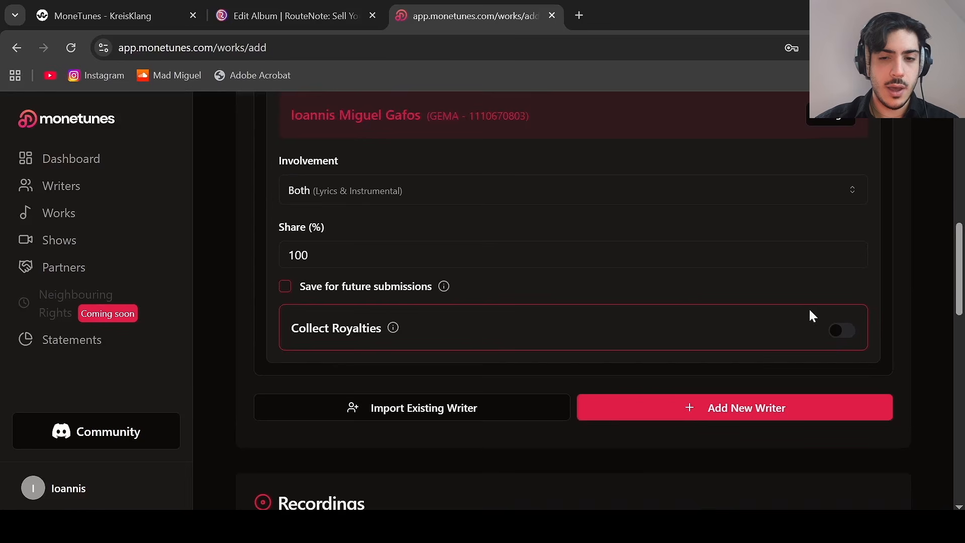
{"action": "left_click", "coordinate": [842, 330]}
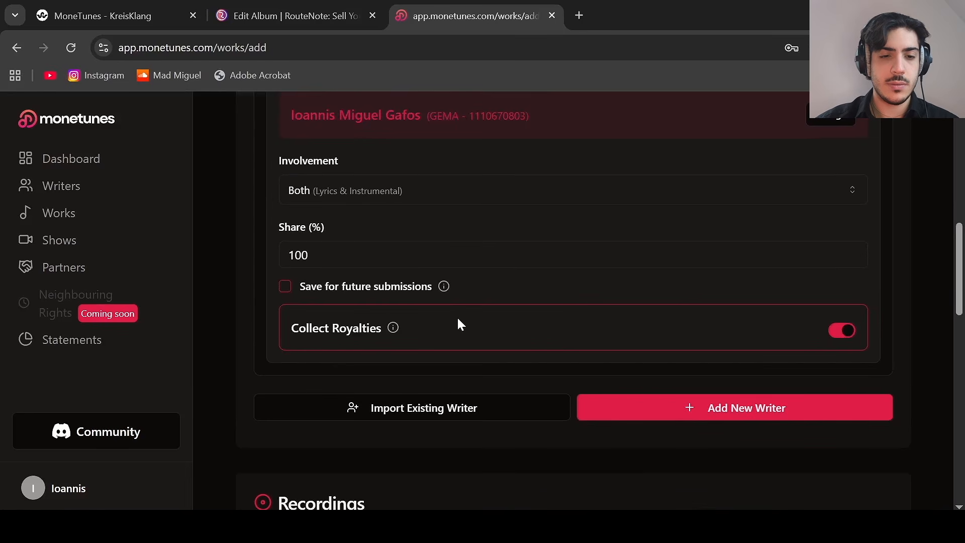
Add a blank second writer and try switching PRO registration on and off to inspect its fields.
{"action": "scroll", "coordinate": [530, 295], "scroll_direction": "down", "scroll_amount": 7}
{"action": "scroll", "coordinate": [530, 295], "scroll_direction": "up", "scroll_amount": 6}
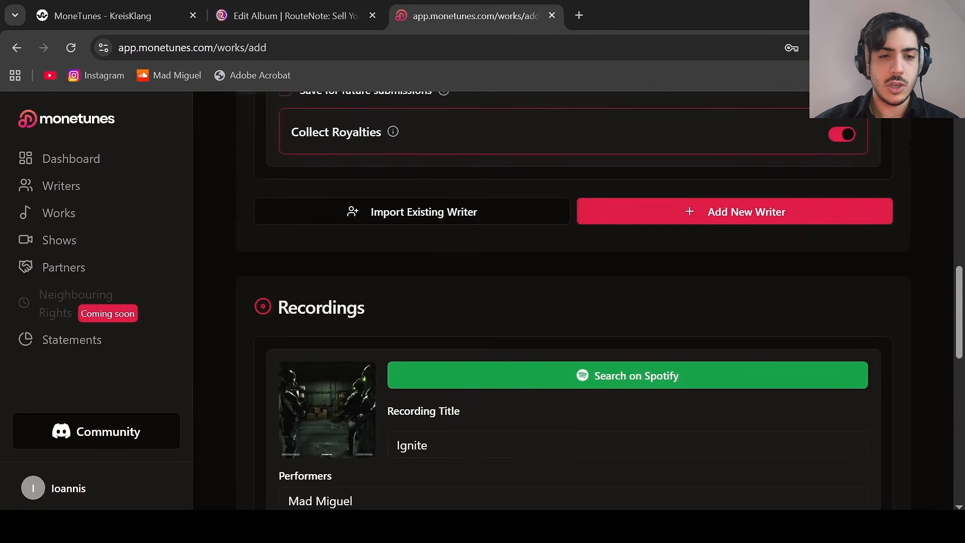
{"action": "left_click", "coordinate": [722, 372]}
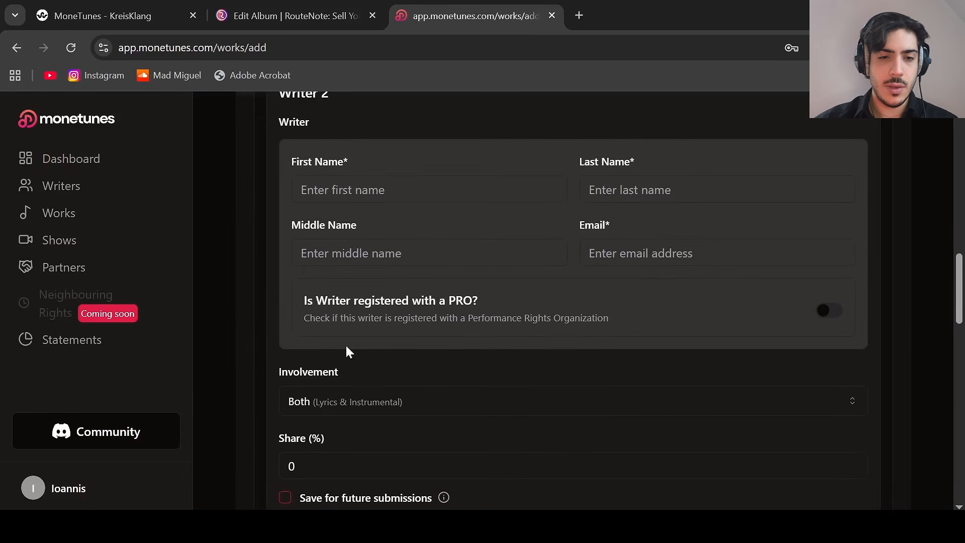
{"action": "scroll", "coordinate": [347, 351], "scroll_direction": "down", "scroll_amount": 2}
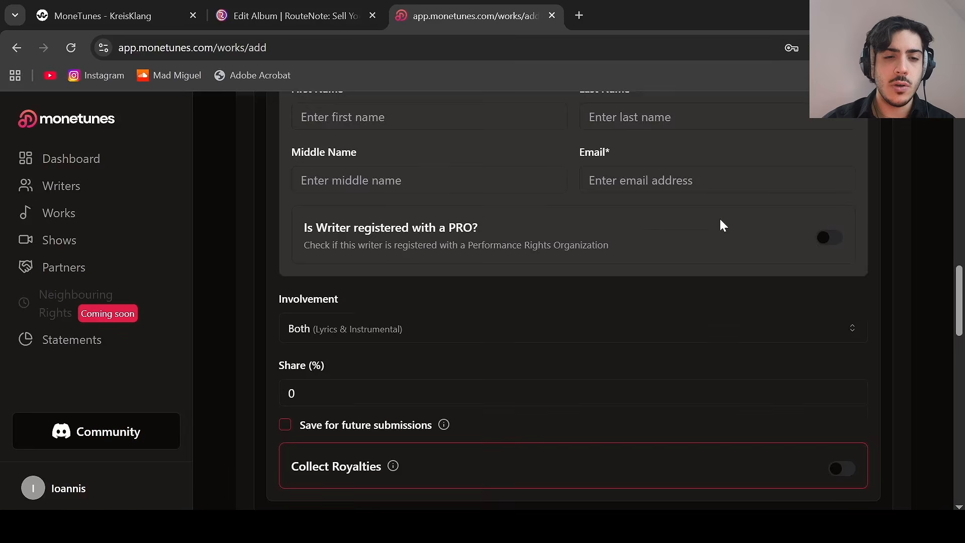
{"action": "scroll", "coordinate": [724, 224], "scroll_direction": "up", "scroll_amount": 1}
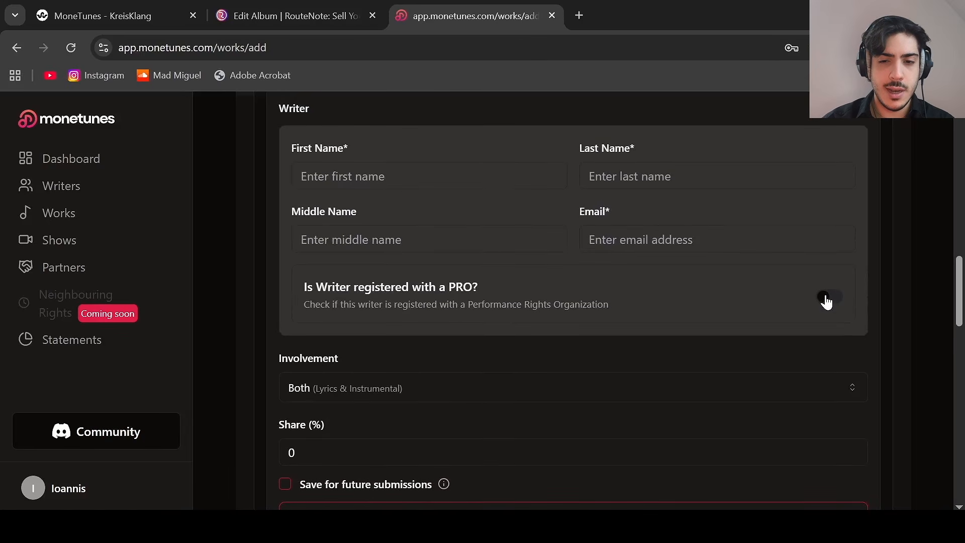
{"action": "left_click", "coordinate": [826, 300]}
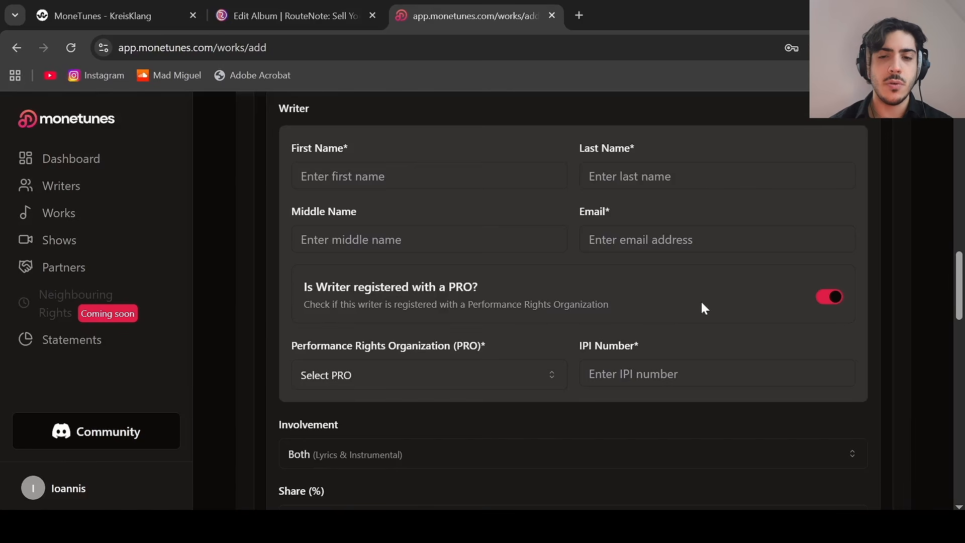
{"action": "left_click", "coordinate": [827, 301]}
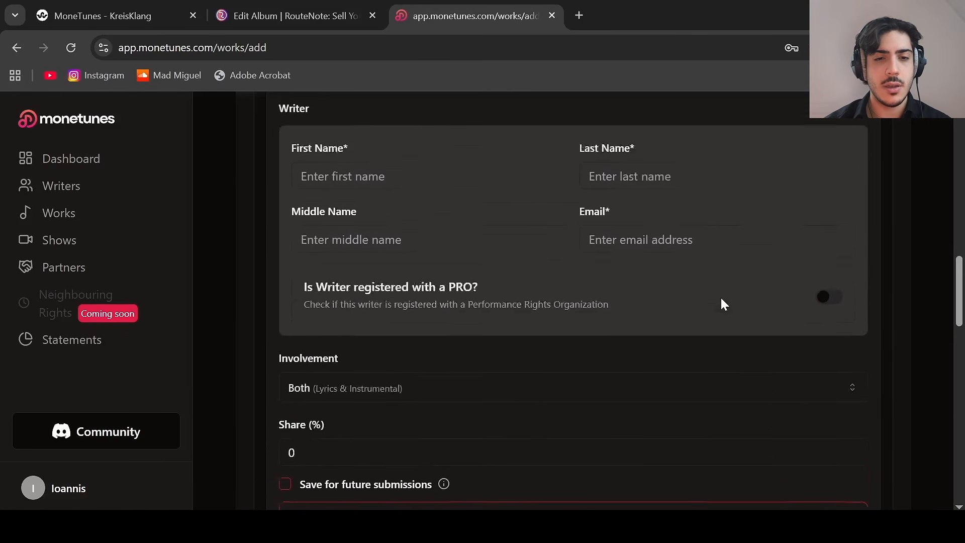
Remove the blank second writer from the work.
{"action": "scroll", "coordinate": [722, 301], "scroll_direction": "up", "scroll_amount": 2}
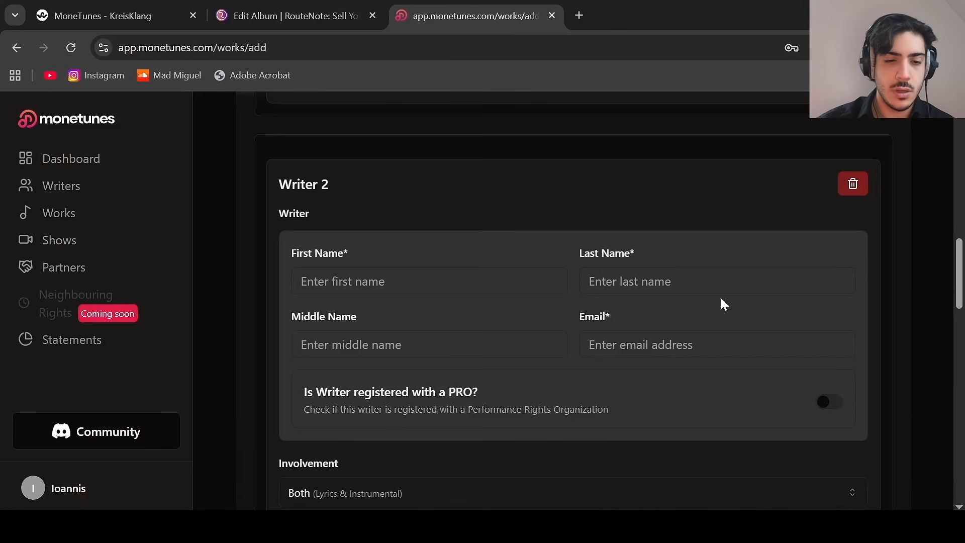
{"action": "scroll", "coordinate": [722, 303], "scroll_direction": "down", "scroll_amount": 7}
{"action": "scroll", "coordinate": [589, 308], "scroll_direction": "down", "scroll_amount": 3}
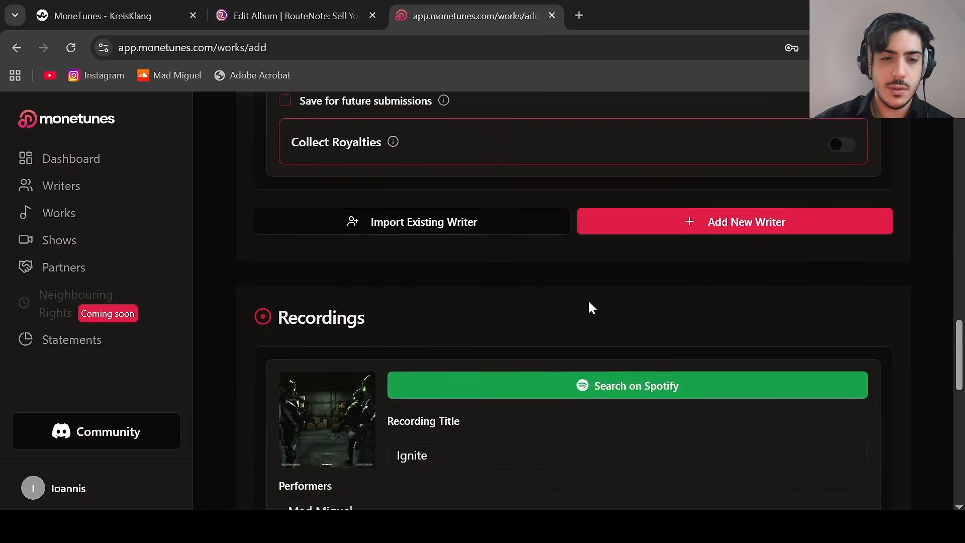
{"action": "scroll", "coordinate": [589, 308], "scroll_direction": "up", "scroll_amount": 10}
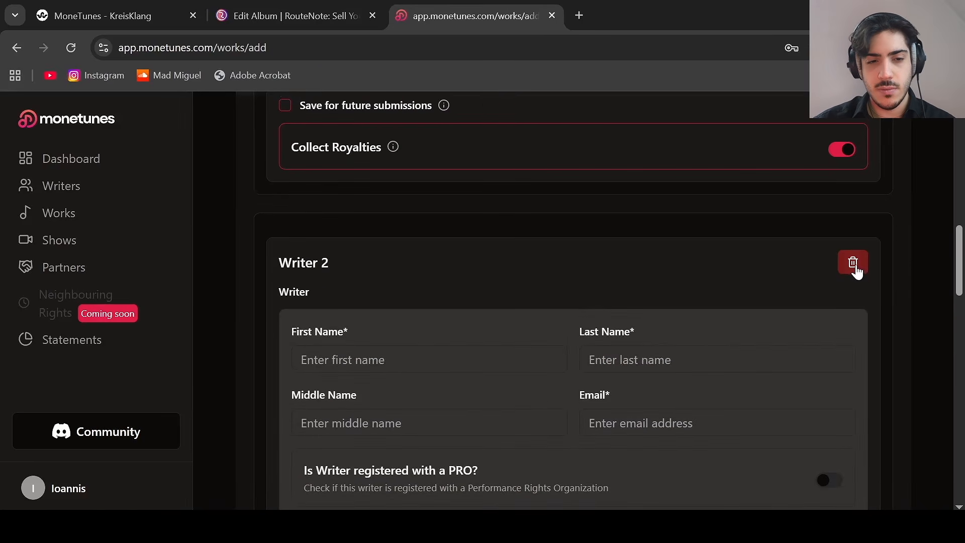
{"action": "double_click", "coordinate": [849, 266]}
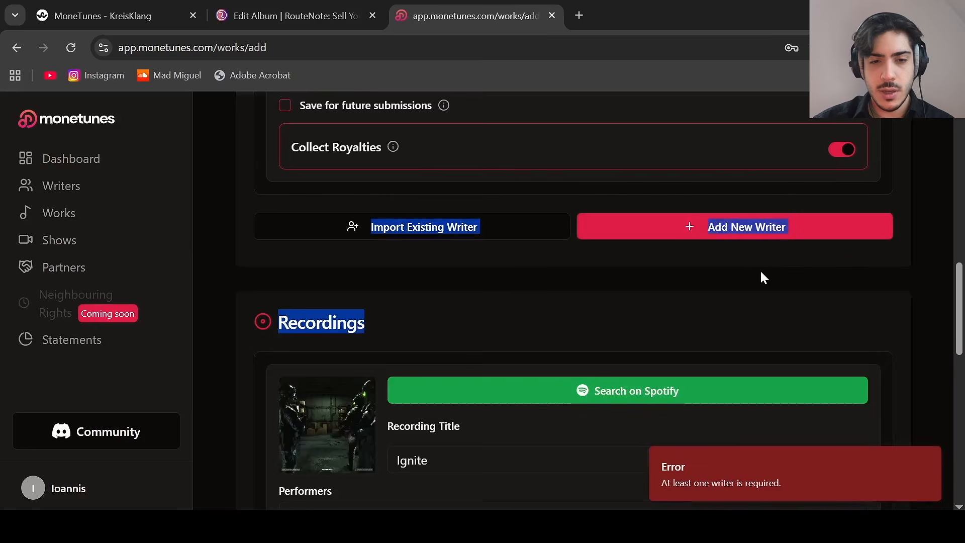
{"action": "left_click", "coordinate": [650, 302]}
Leave the cover, sync and lyrics options off and create the Ignite work.
{"action": "scroll", "coordinate": [650, 303], "scroll_direction": "up", "scroll_amount": 4}
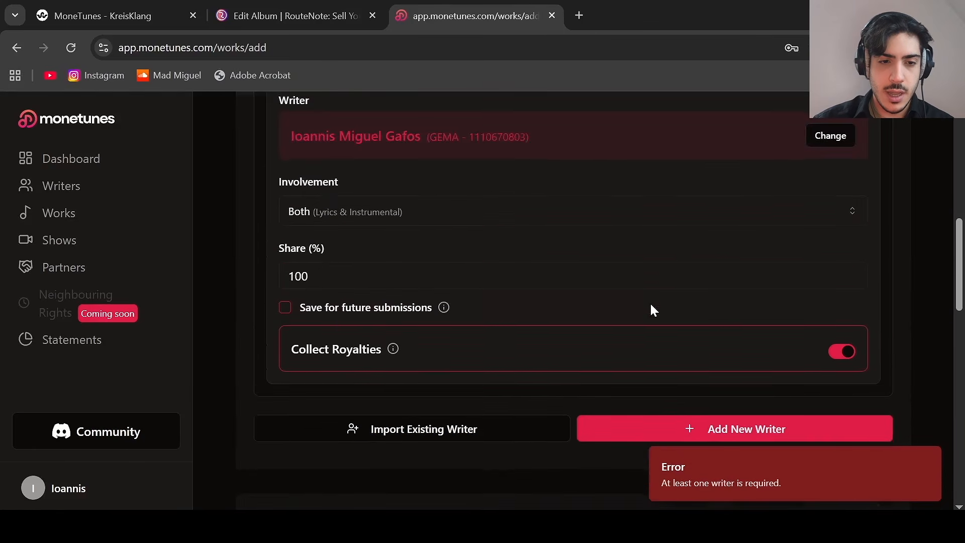
{"action": "scroll", "coordinate": [650, 302], "scroll_direction": "down", "scroll_amount": 10}
{"action": "scroll", "coordinate": [651, 304], "scroll_direction": "down", "scroll_amount": 7}
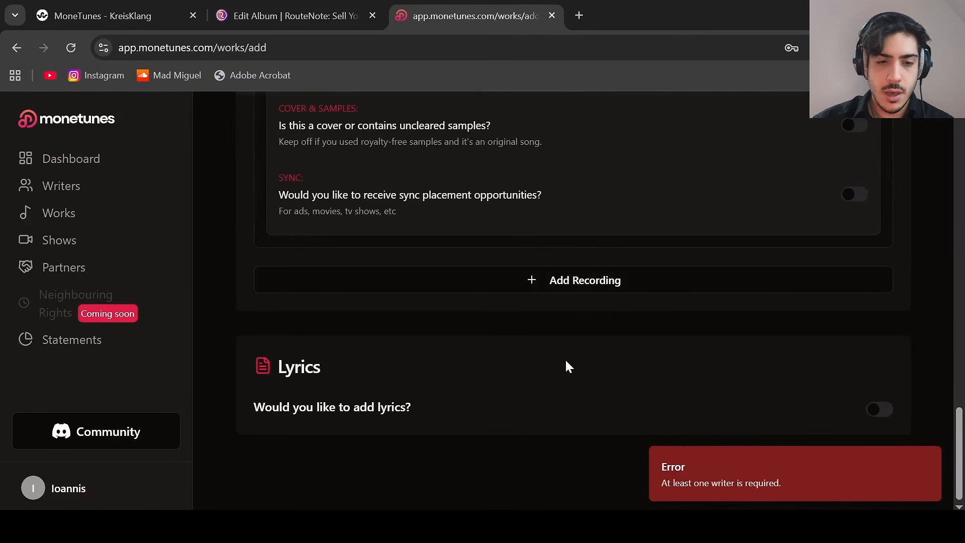
{"action": "left_click", "coordinate": [860, 478]}
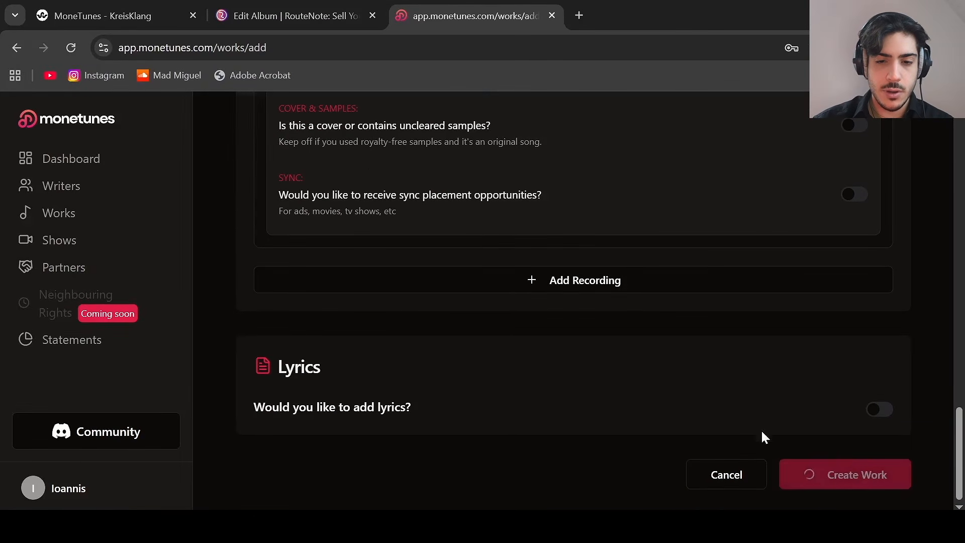